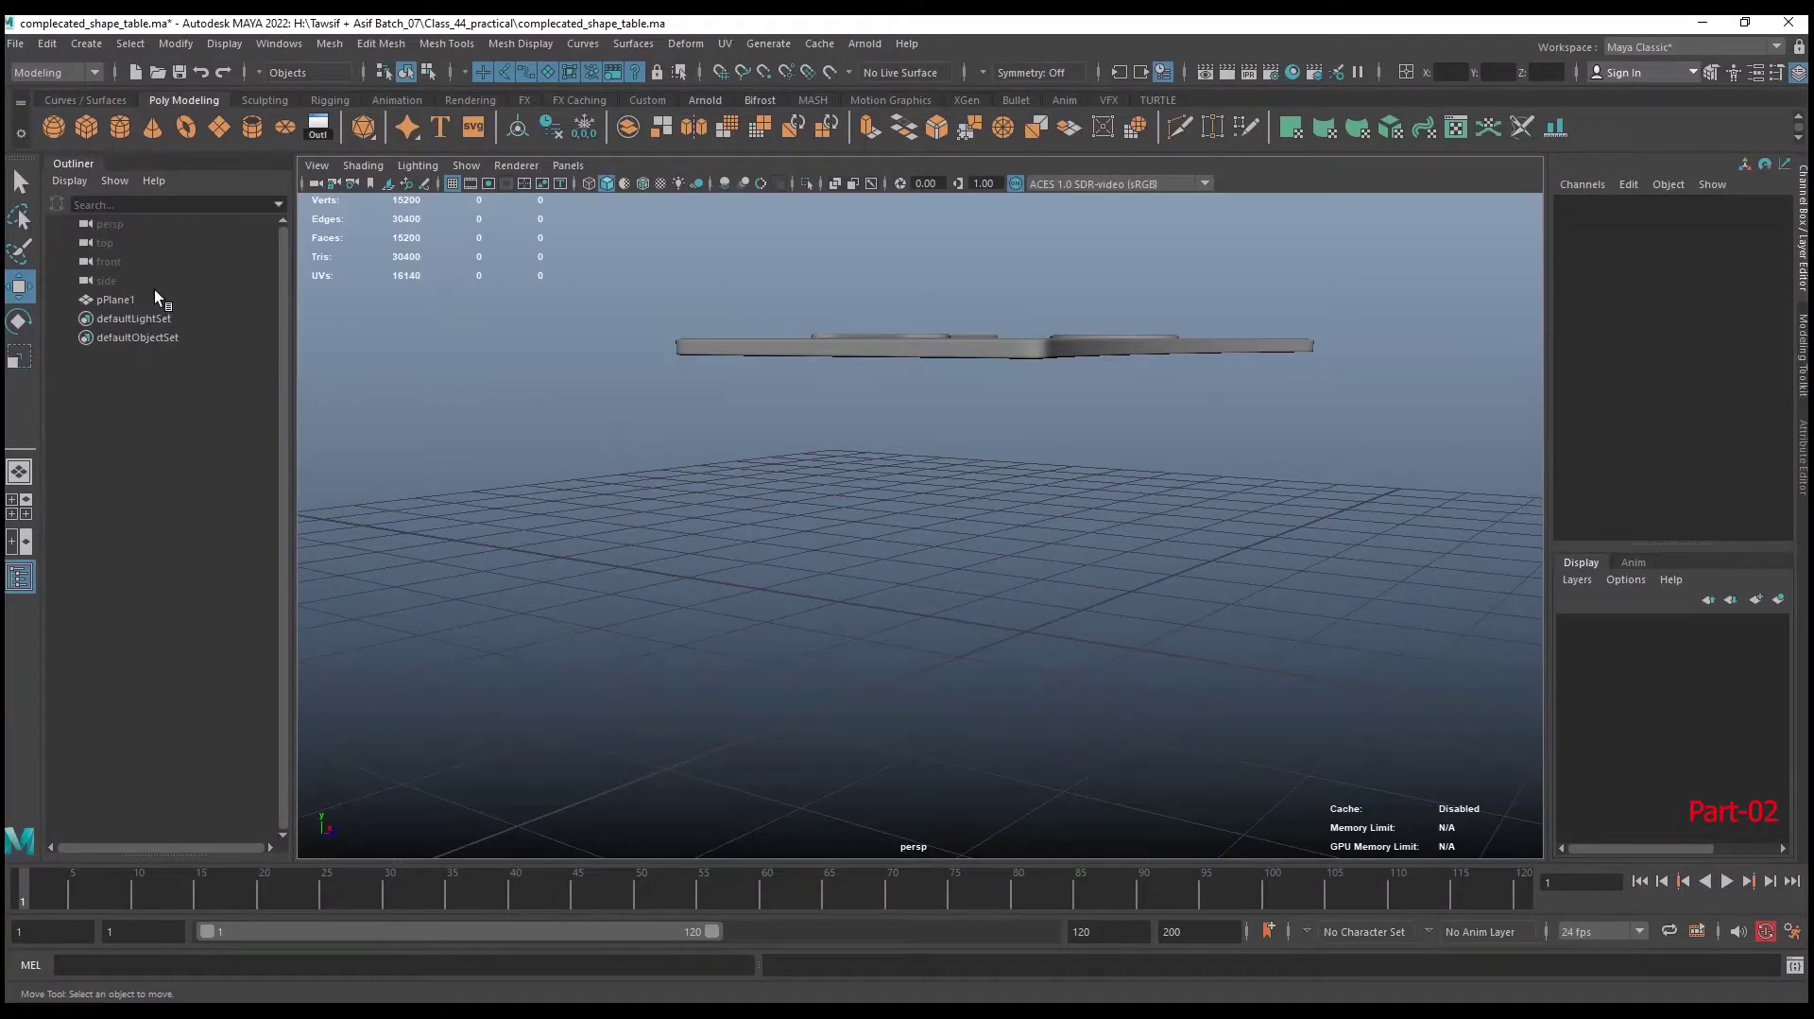
Create a polygon cylinder and set its radius to 0.06
left_click(120, 127)
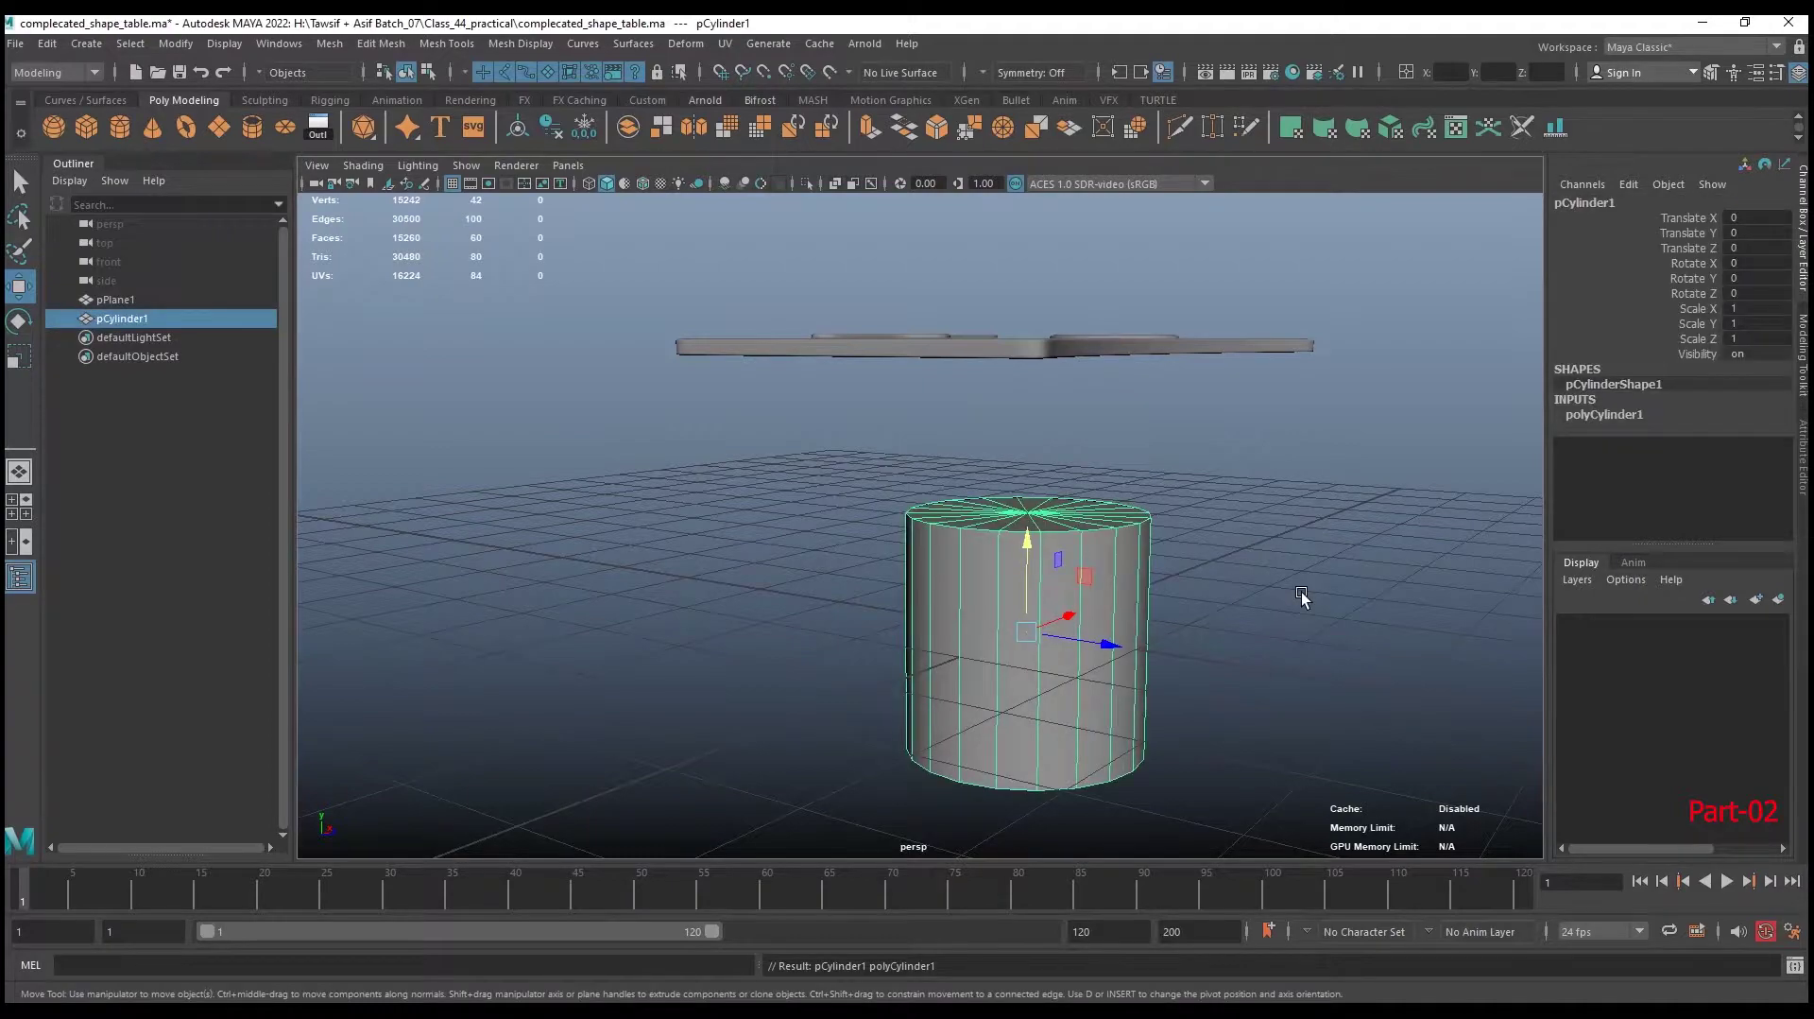
right_click_drag(1304, 598, 1031, 541, "alt")
left_click_drag(1031, 541, 1181, 592, "alt")
left_click(1612, 416)
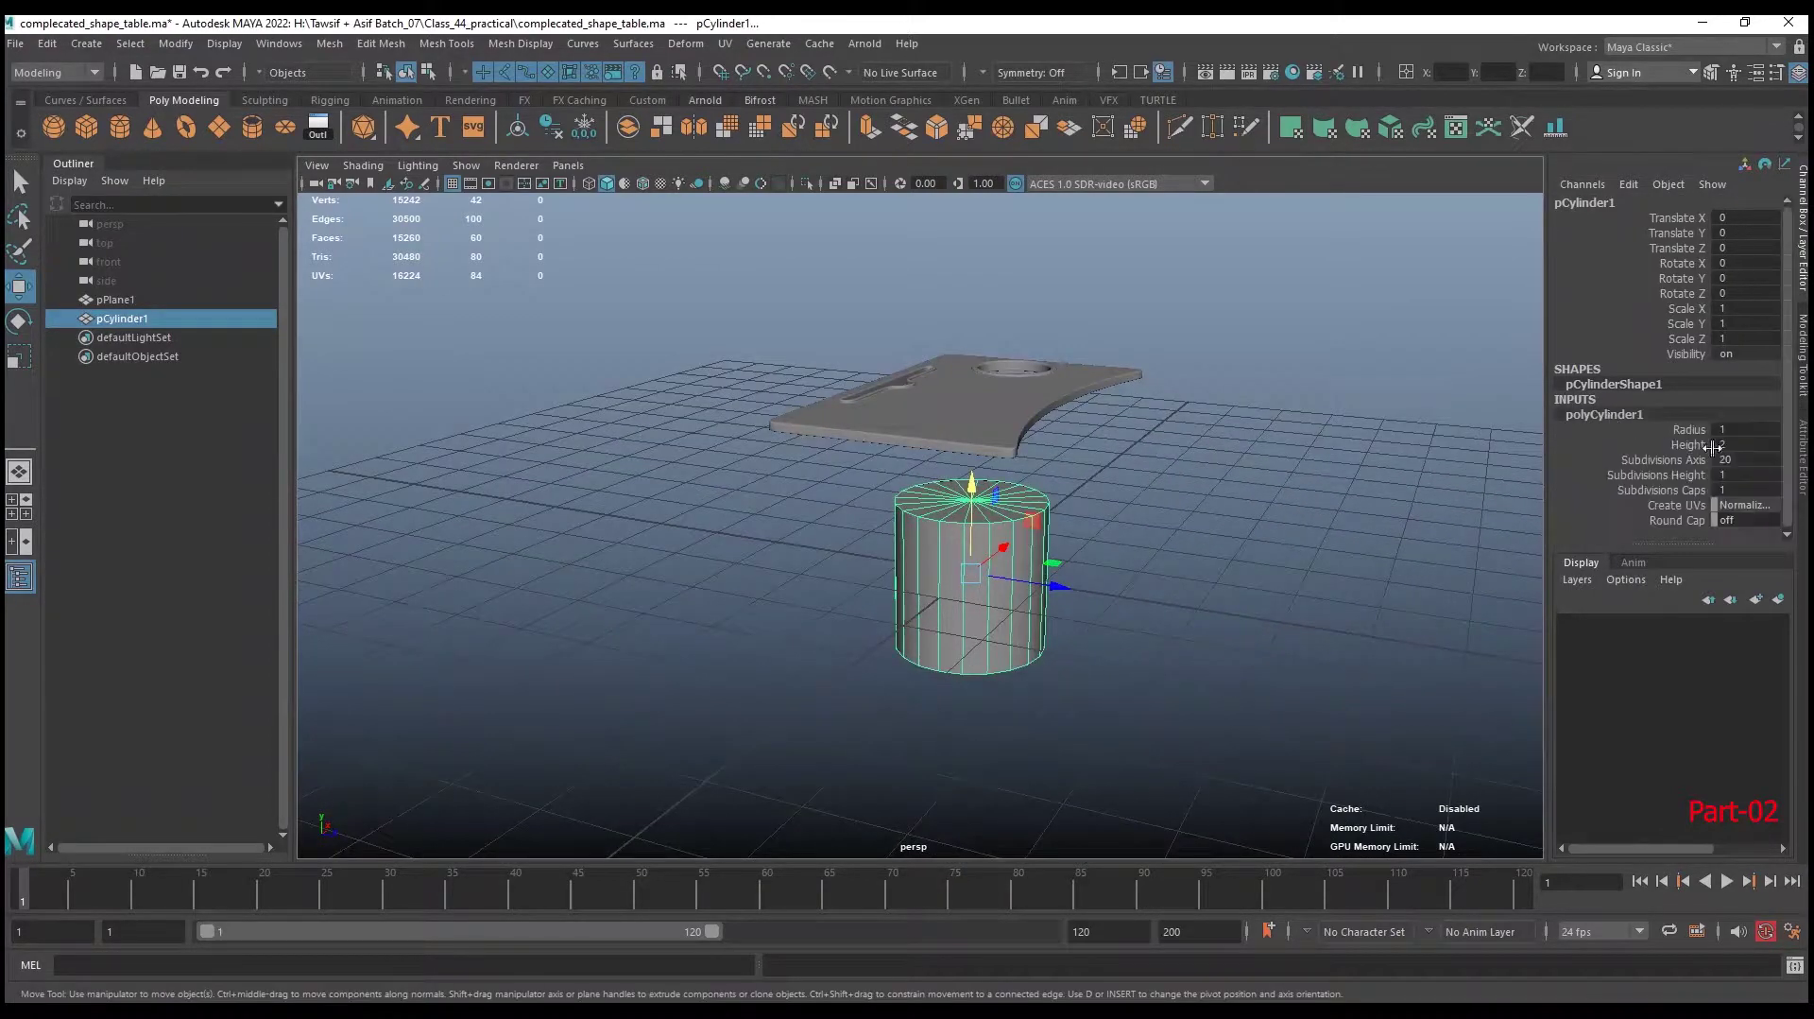
double_click(1747, 430)
type("6")
key("Return")
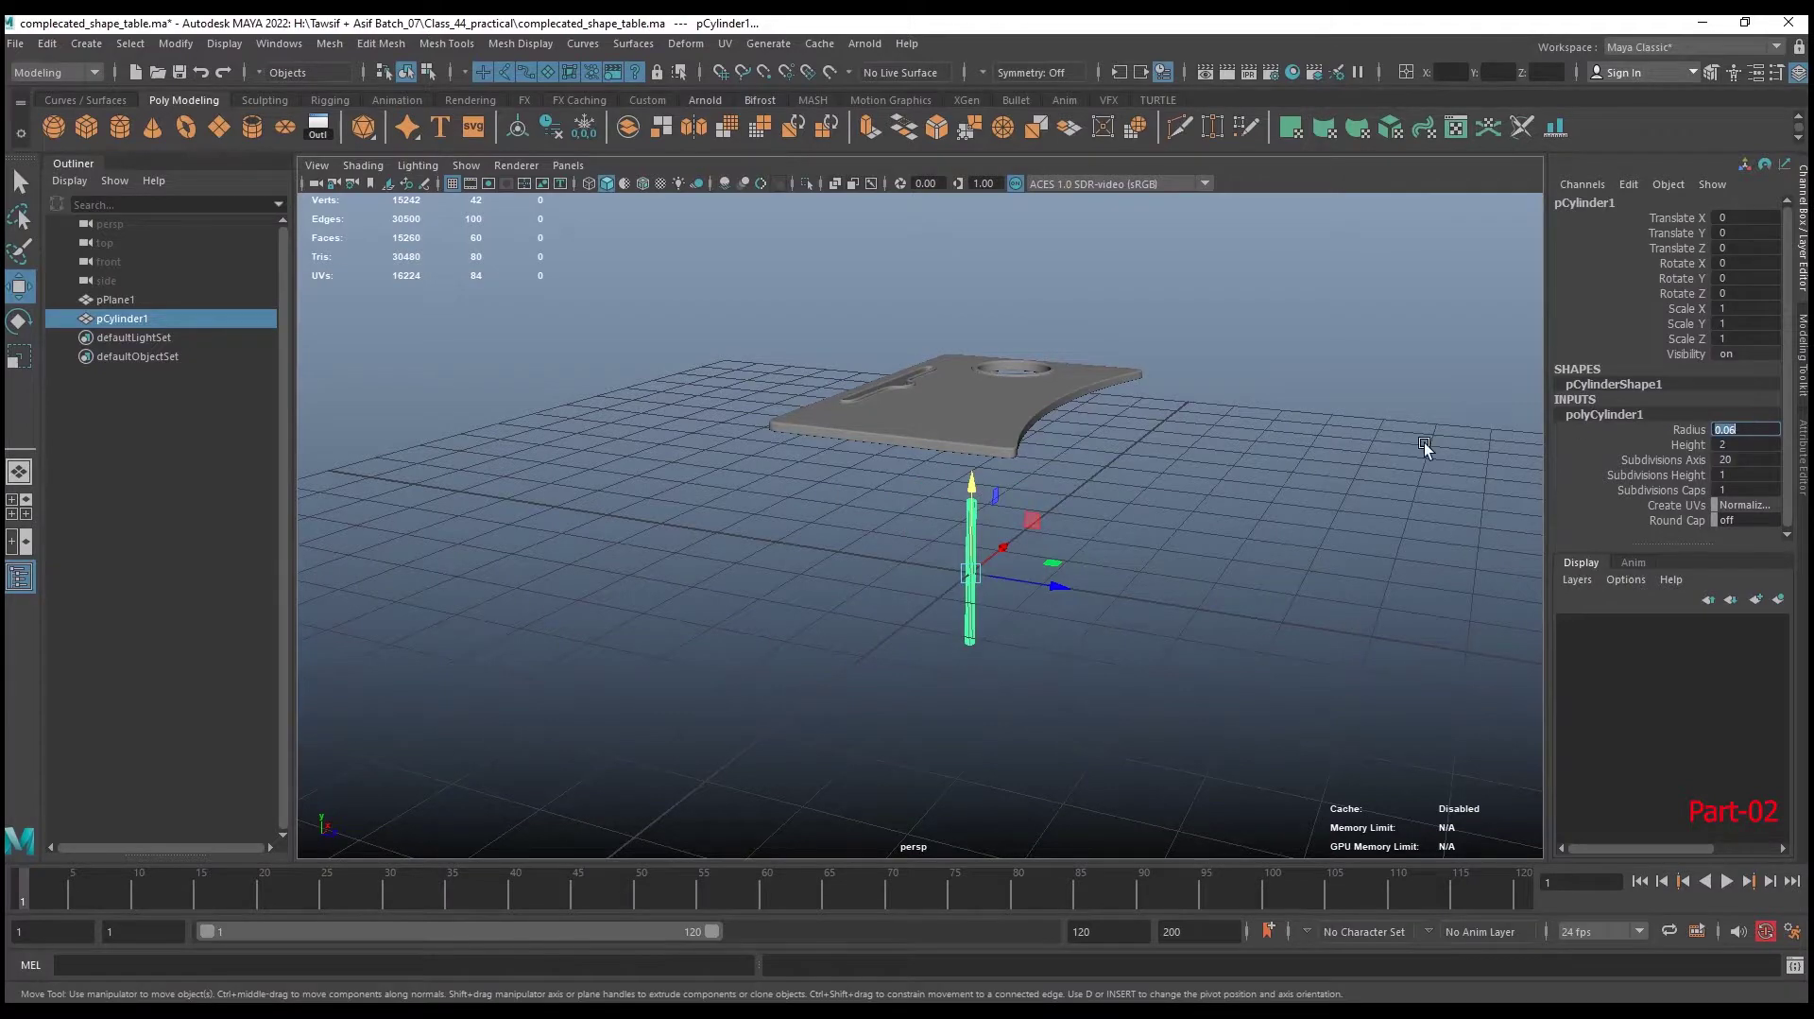
Give the cylinder 8 sides around and 0 cap subdivisions
left_click_drag(1425, 447, 1176, 567, "alt")
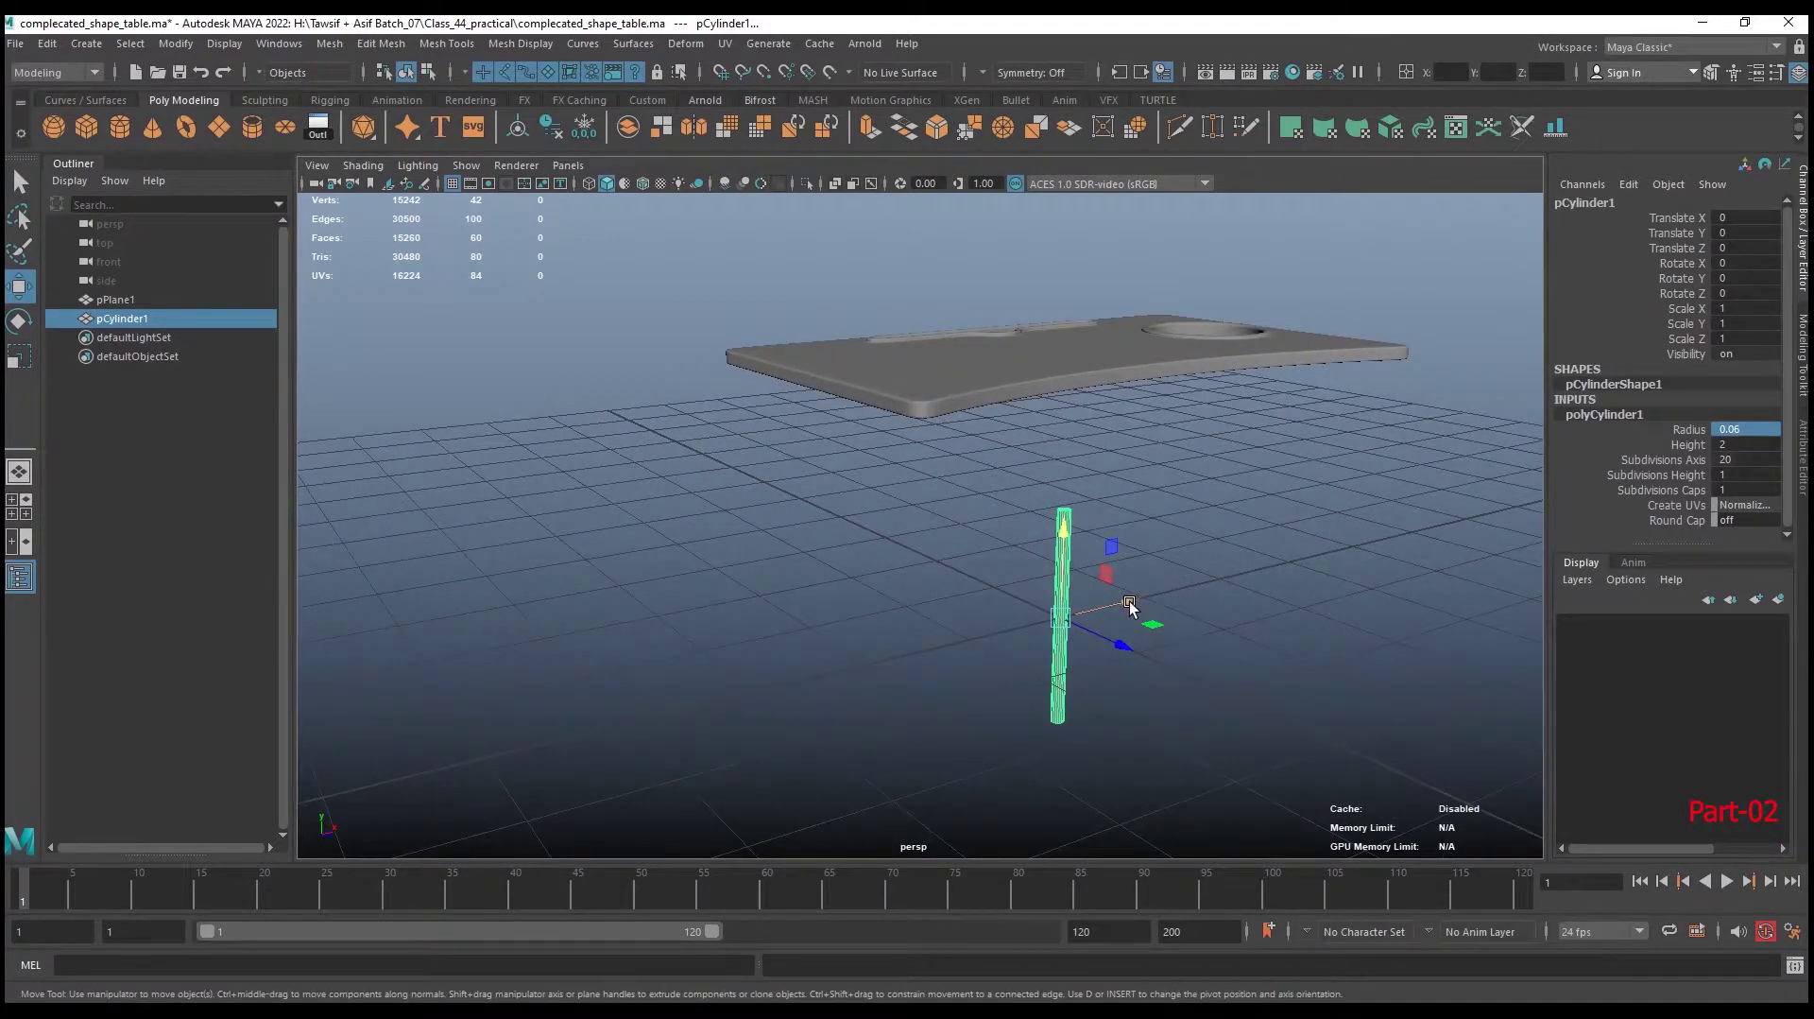
double_click(1745, 458)
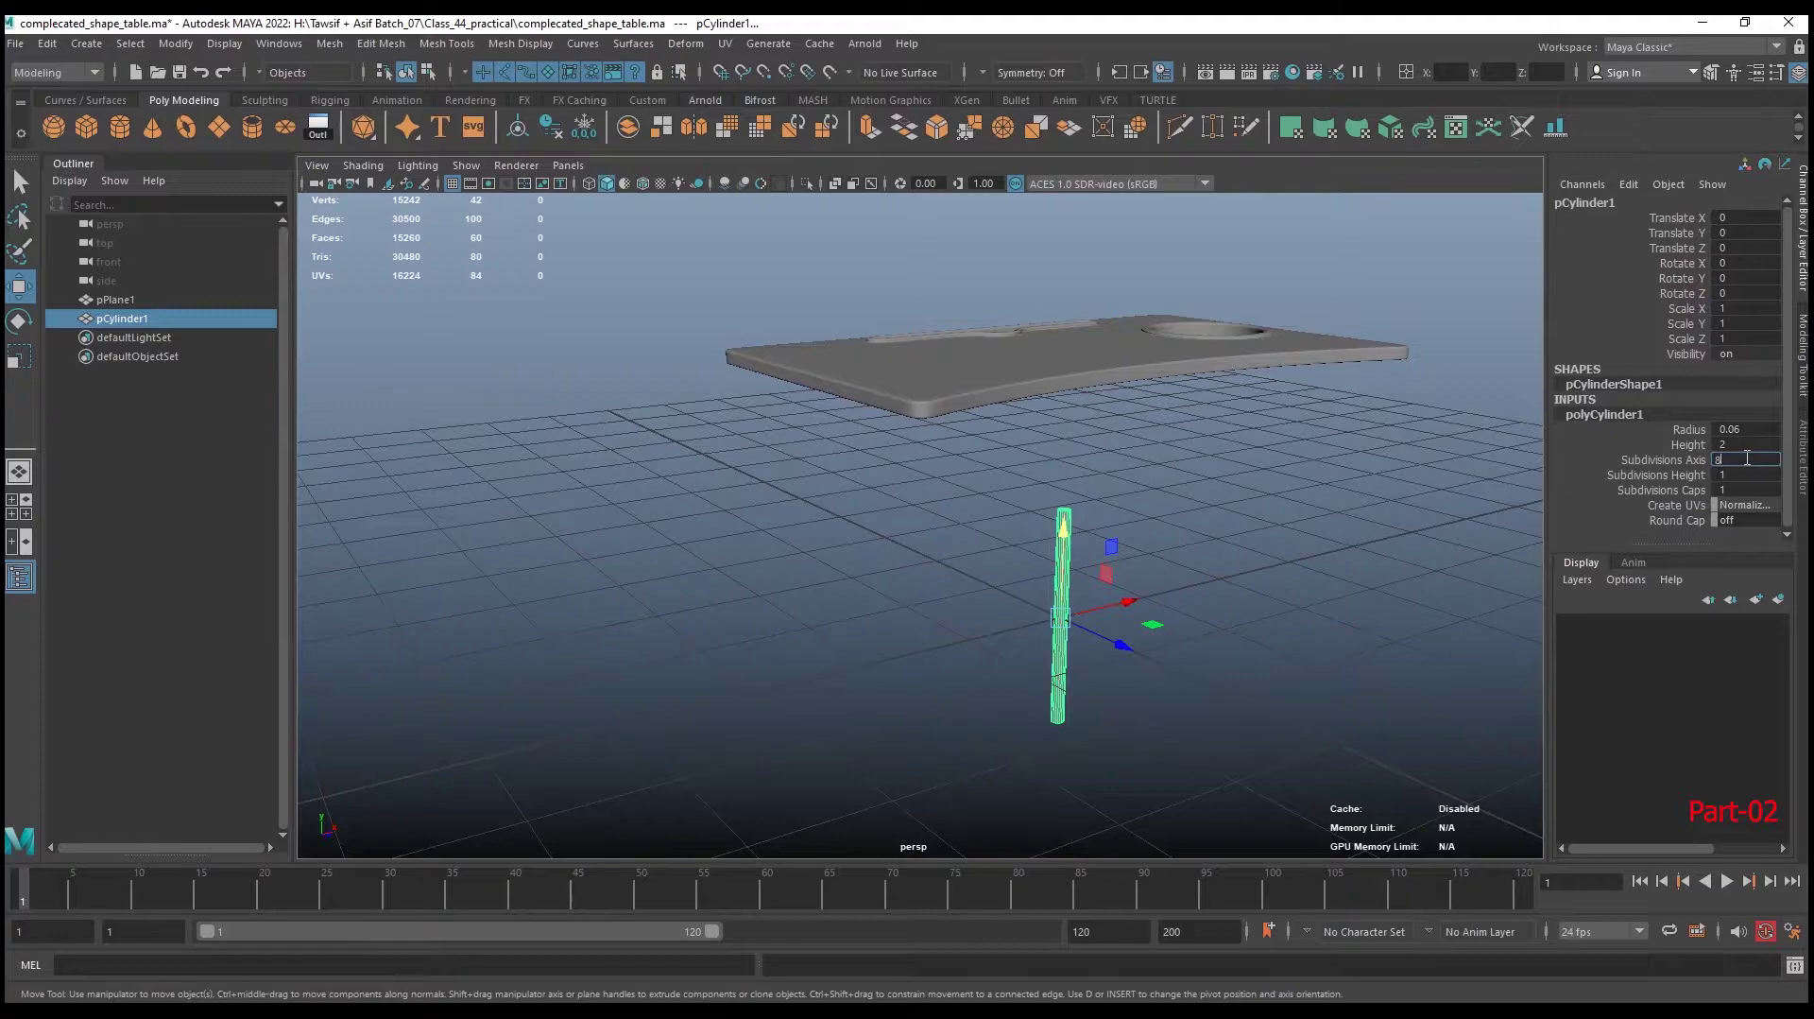
key("Return")
mouse_move(1324, 582)
right_mouse_down("alt")
mouse_move(1102, 632)
mouse_move(1182, 619)
right_mouse_up("alt")
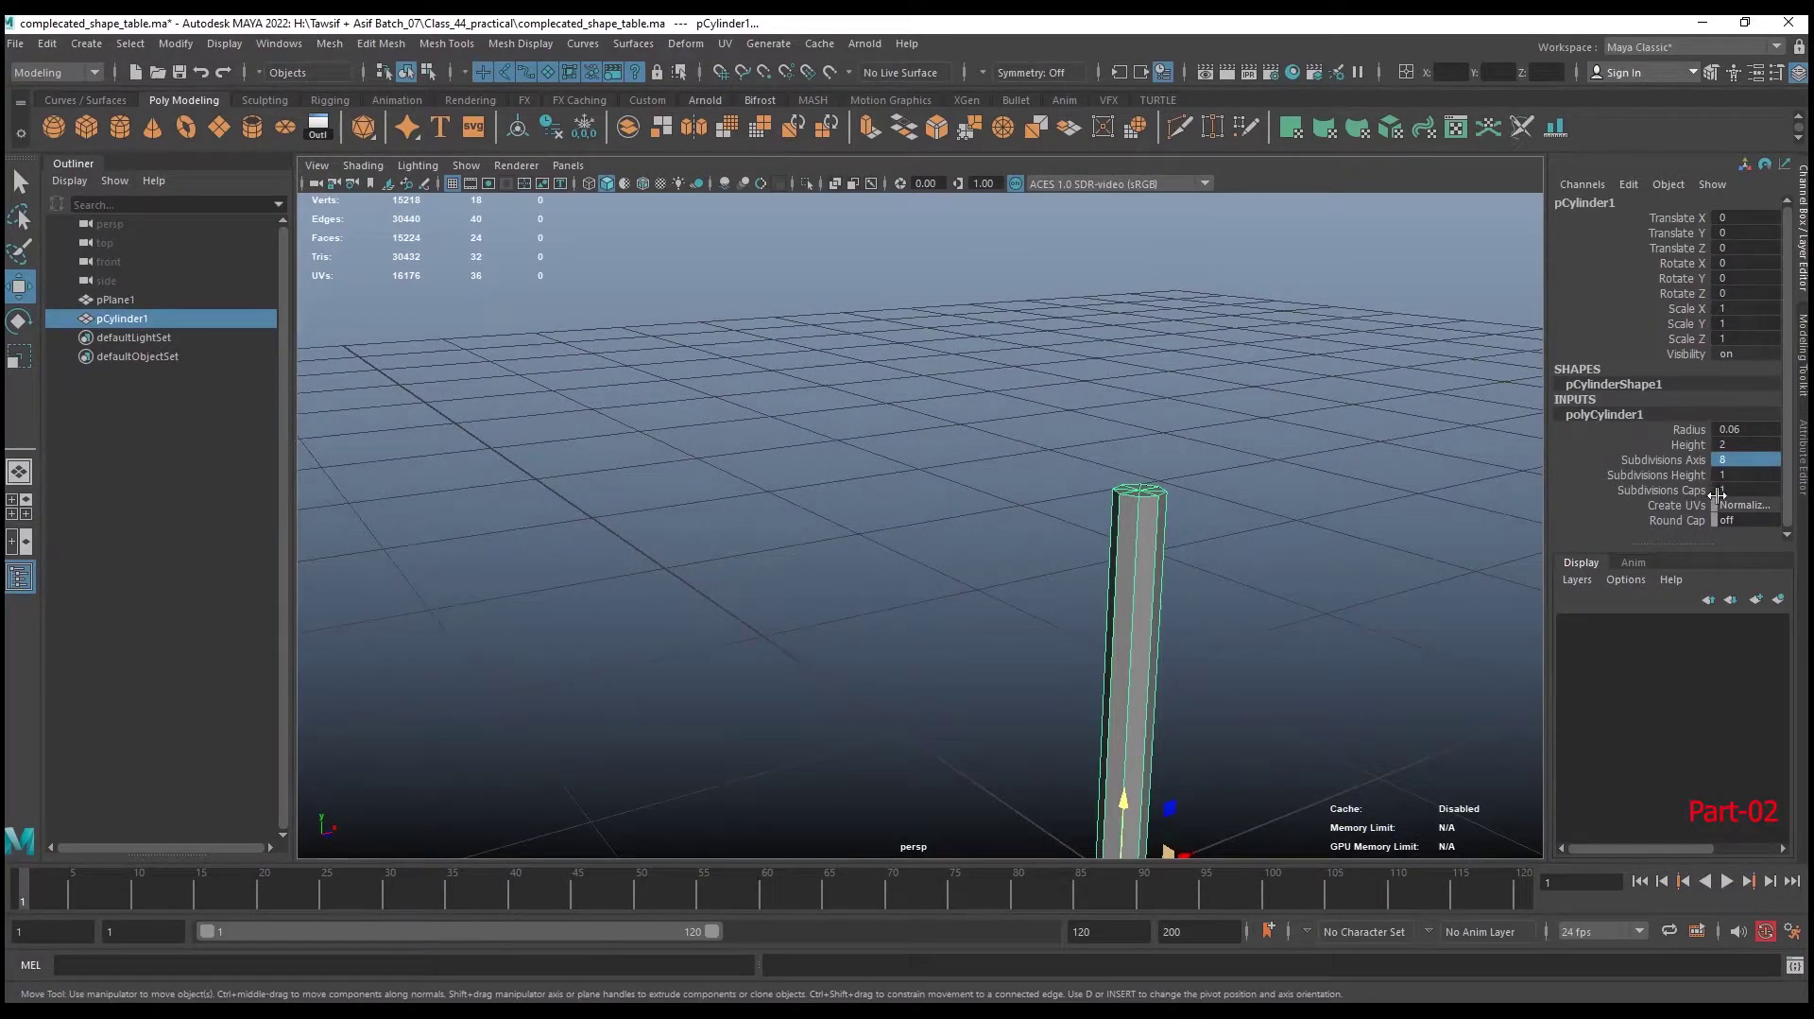
left_click(1692, 492)
middle_click_drag(1228, 496, 1155, 545)
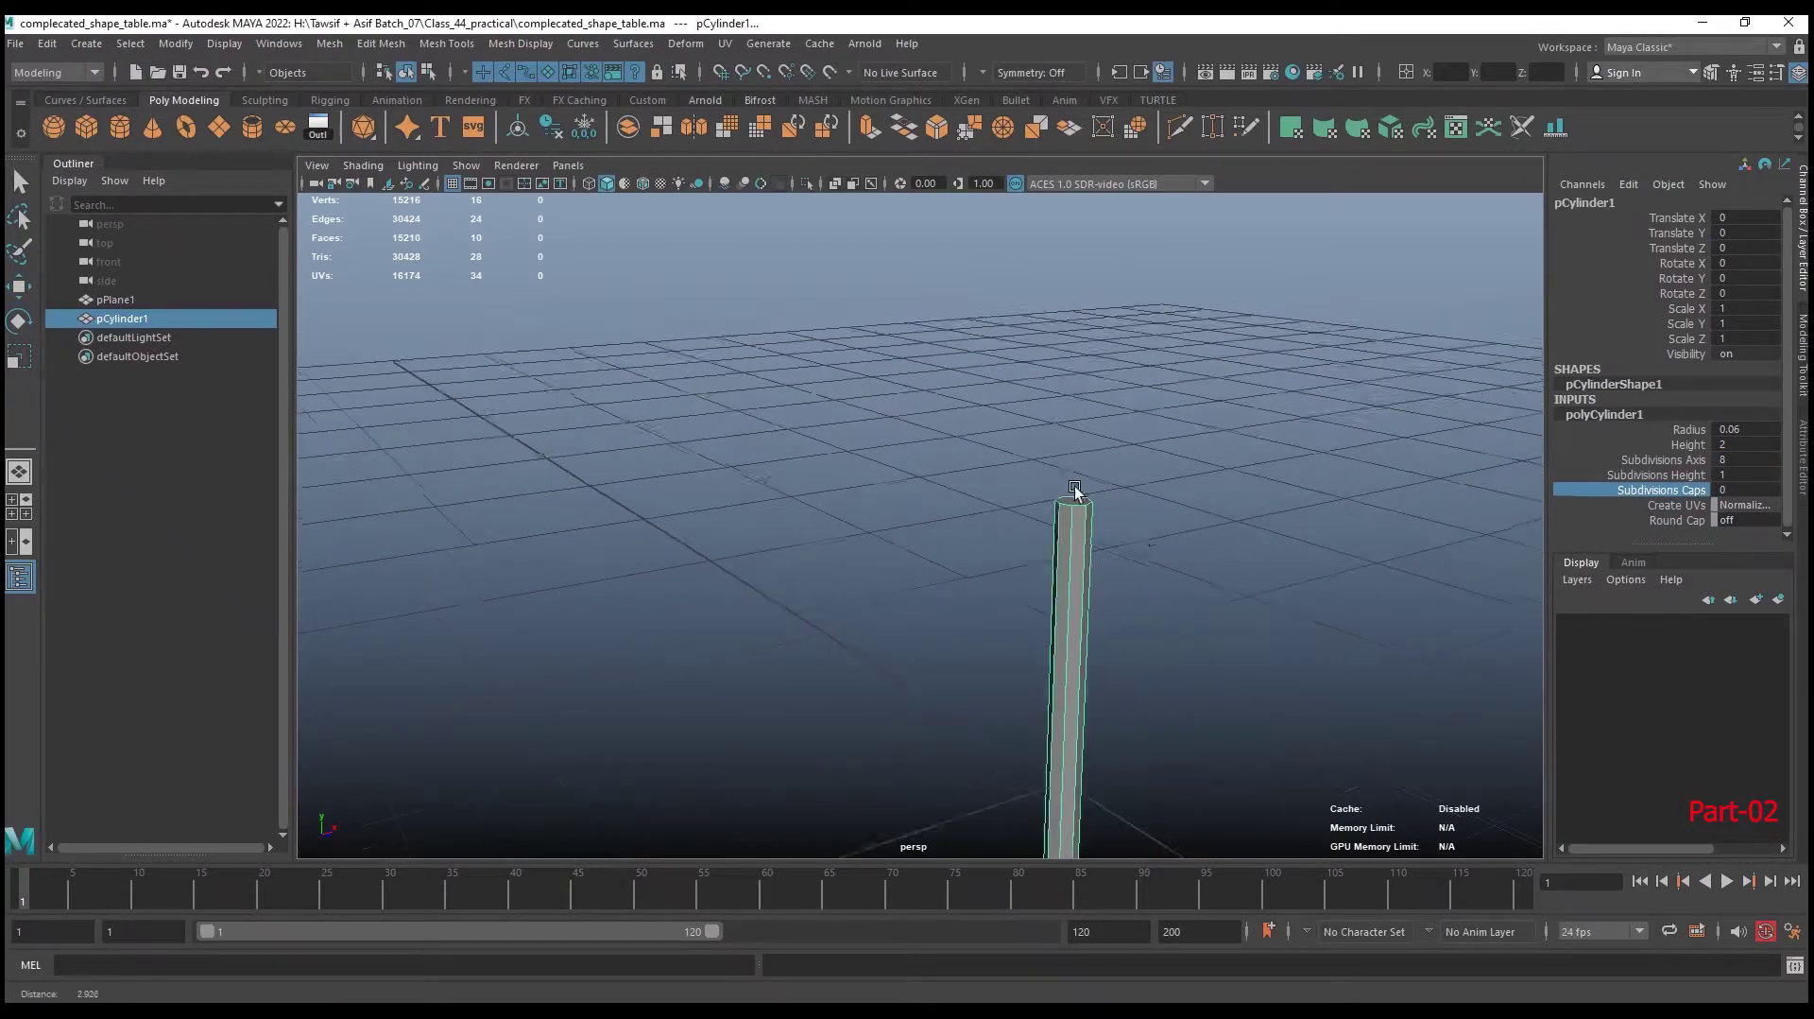
Set the cylinder's height subdivisions to 29 and its height to 3
mouse_move(1247, 529)
left_mouse_down("alt")
mouse_move(1155, 546)
mouse_move(1005, 445)
mouse_move(1044, 460)
left_mouse_up("alt")
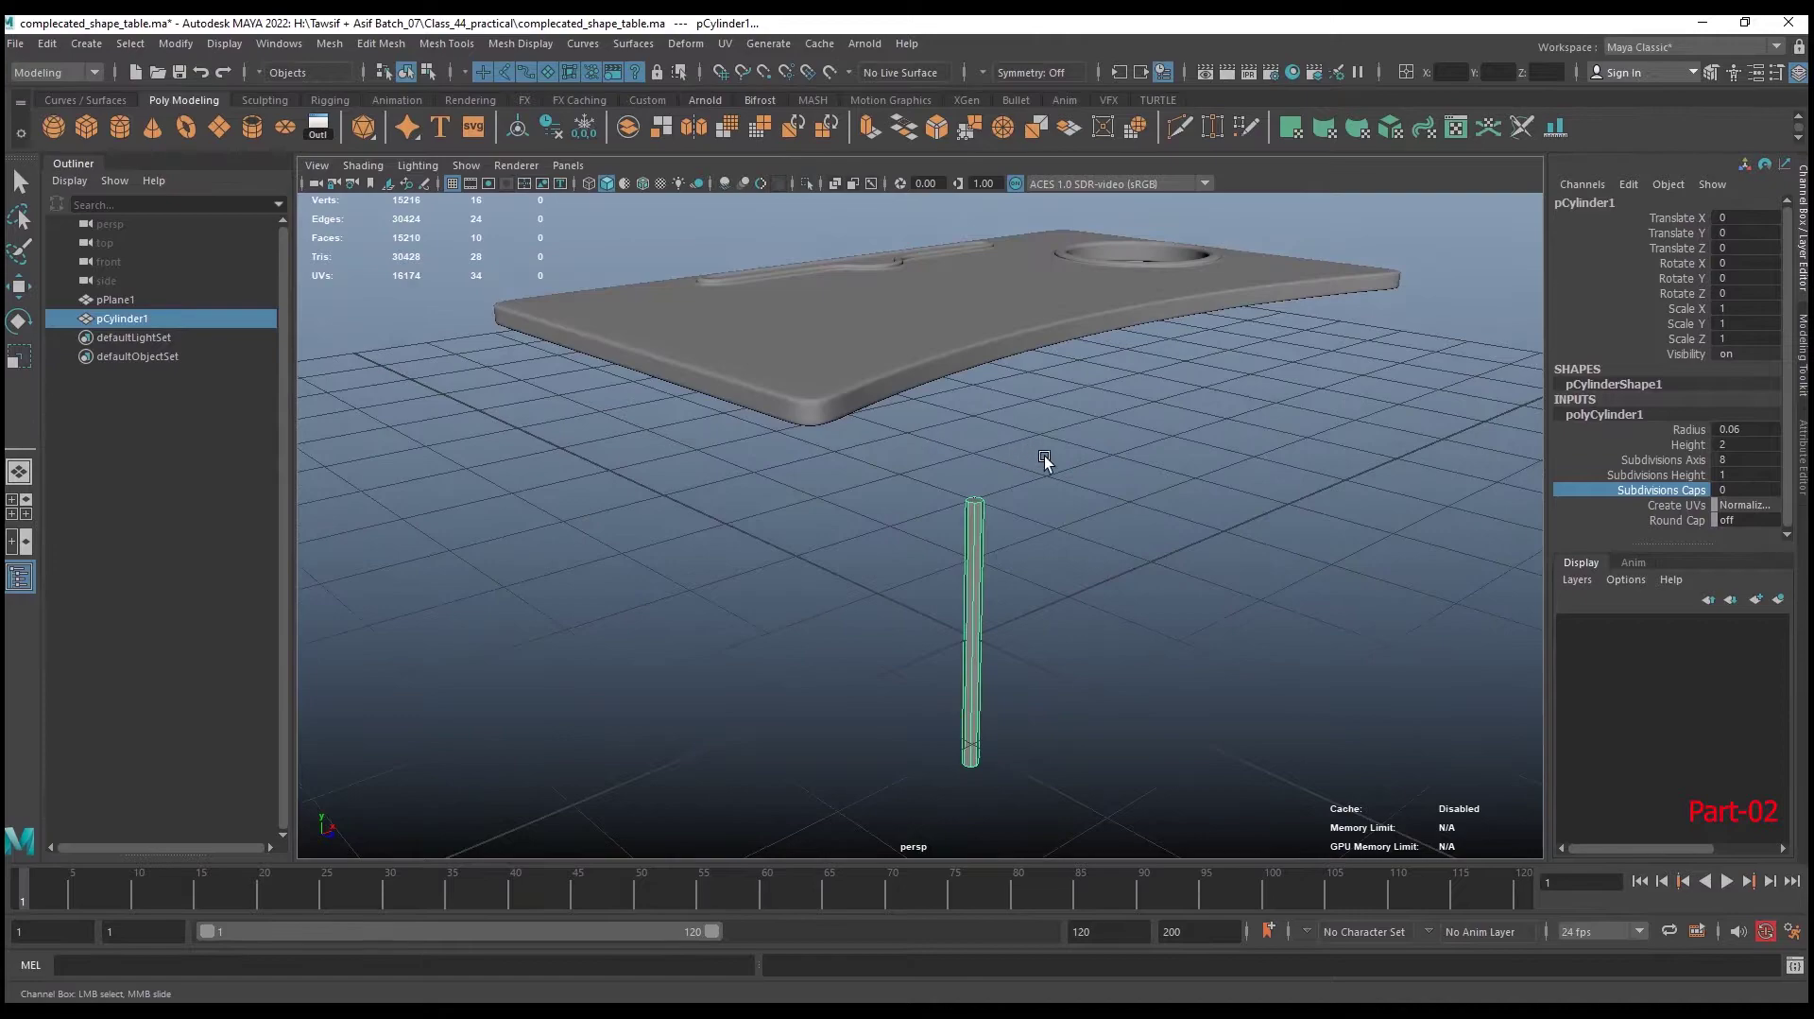
left_click(1679, 477)
middle_click_drag(1162, 624, 1334, 607)
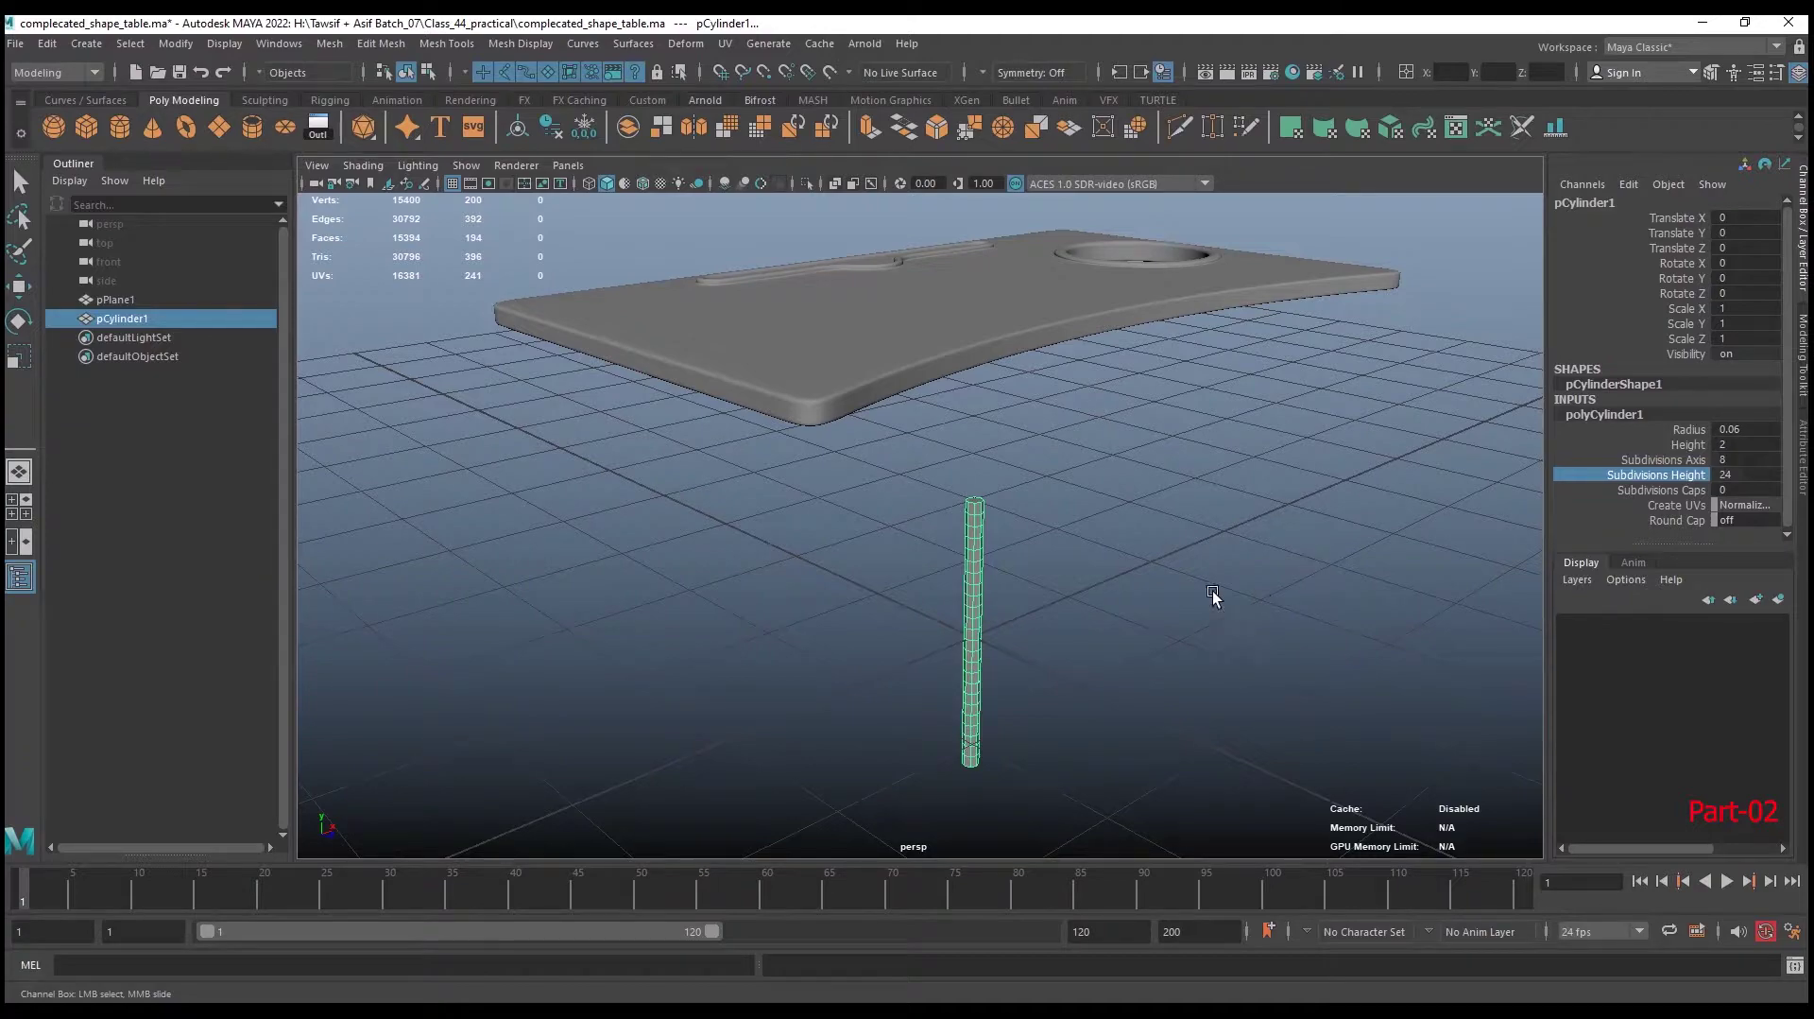
middle_click_drag(1111, 602, 1155, 601)
mouse_move(1160, 613)
left_mouse_down("alt")
mouse_move(1073, 526)
mouse_move(961, 555)
left_mouse_up("alt")
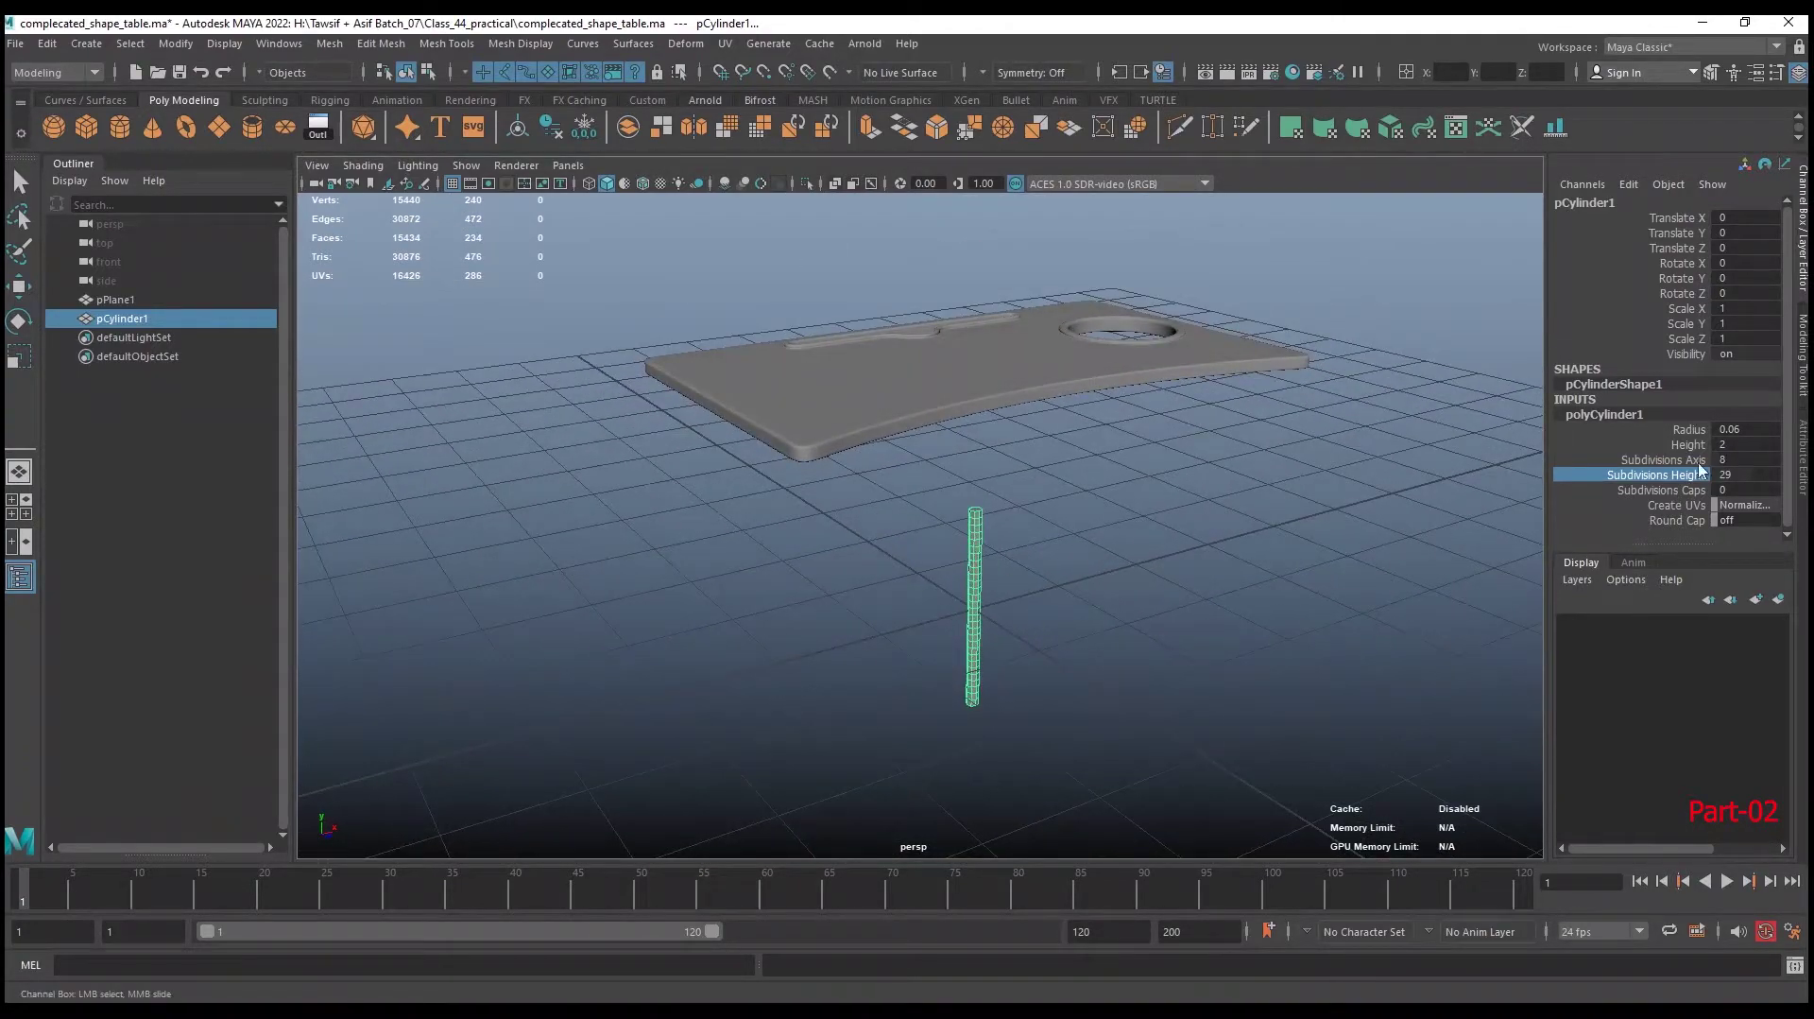
double_click(1737, 443)
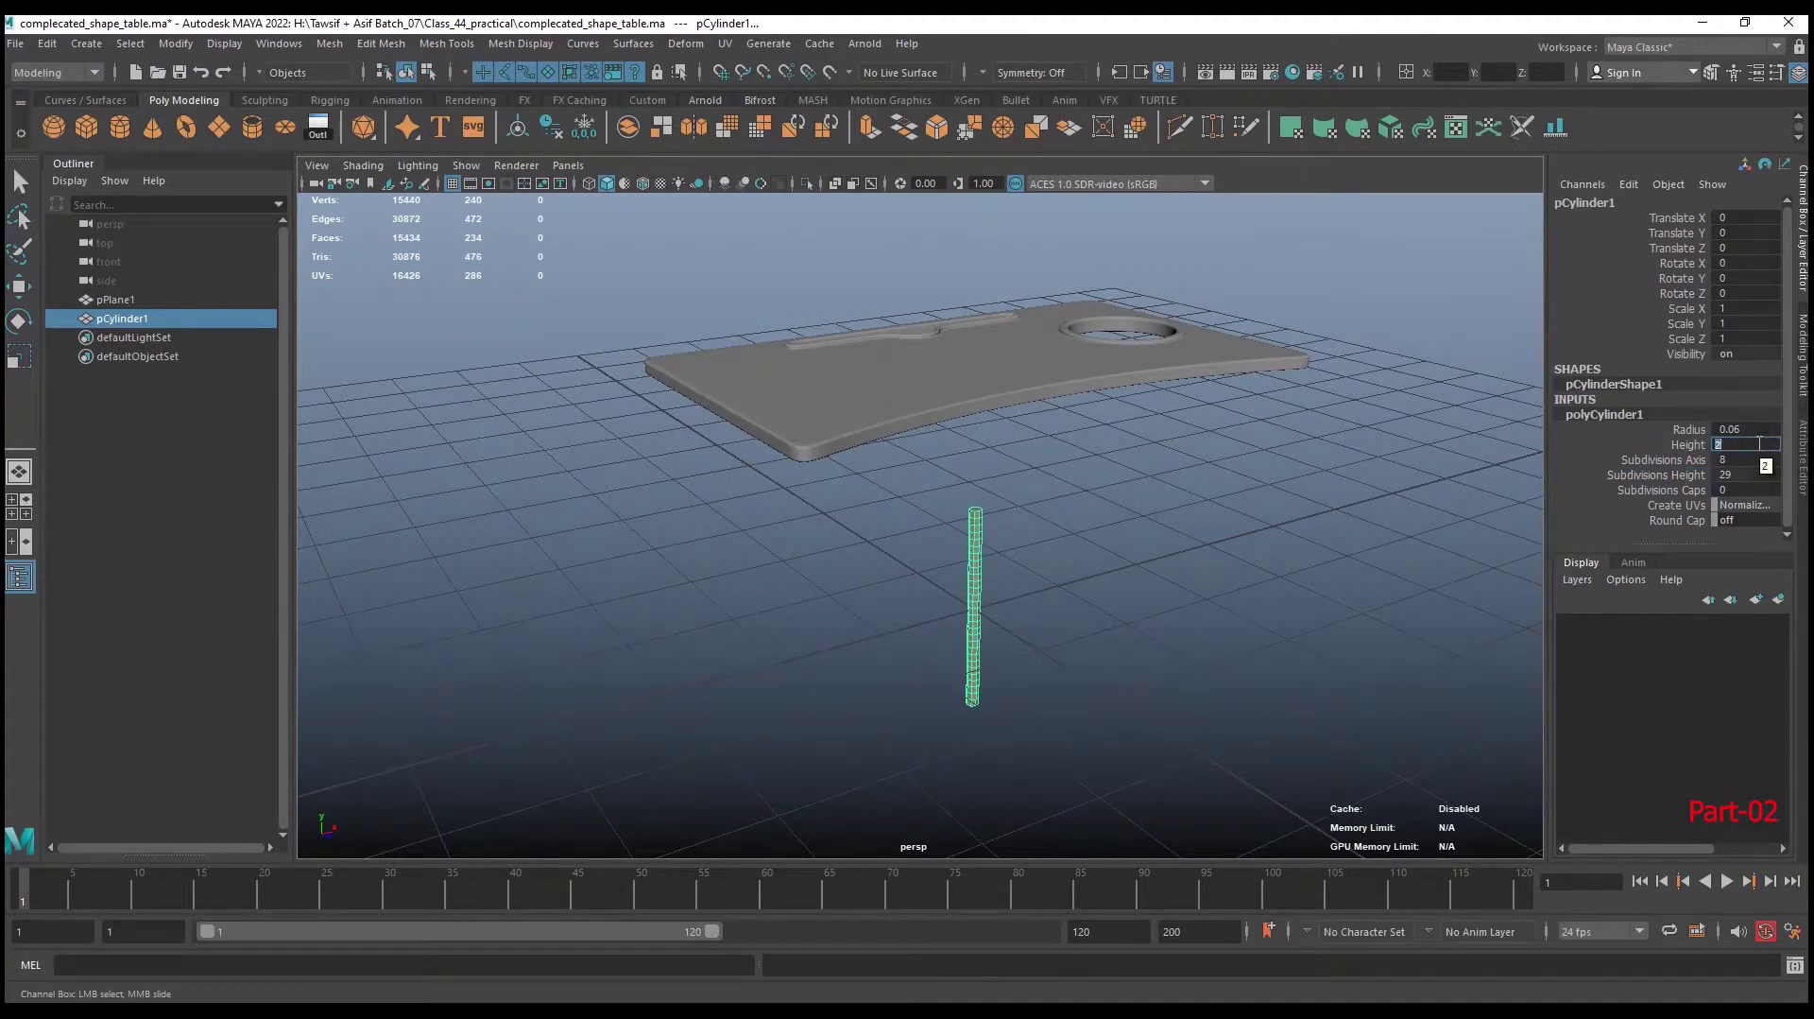
type("3")
key("Return")
mouse_move(1032, 574)
left_mouse_down("alt")
mouse_move(926, 588)
mouse_move(1123, 555)
mouse_move(960, 510)
left_mouse_up("alt")
In the wireframe Top view, move the rod under the table's lower-left corner
key("w")
key("space")
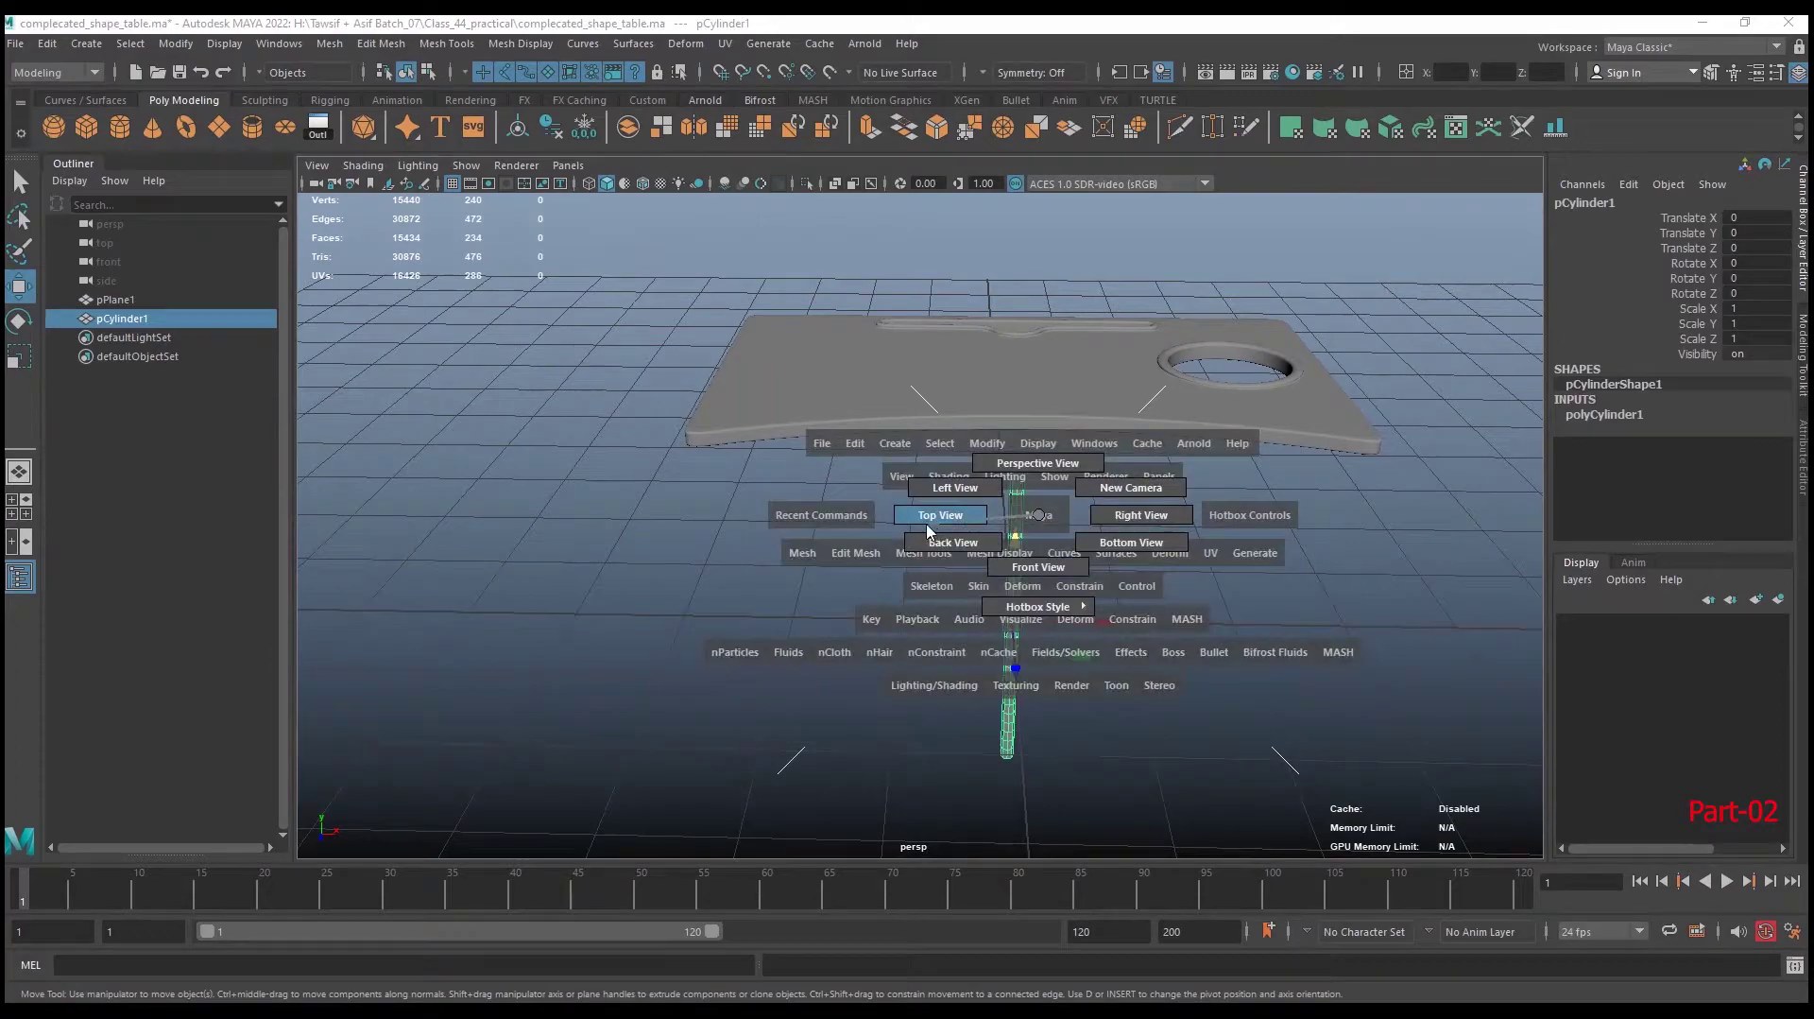
left_click(933, 518)
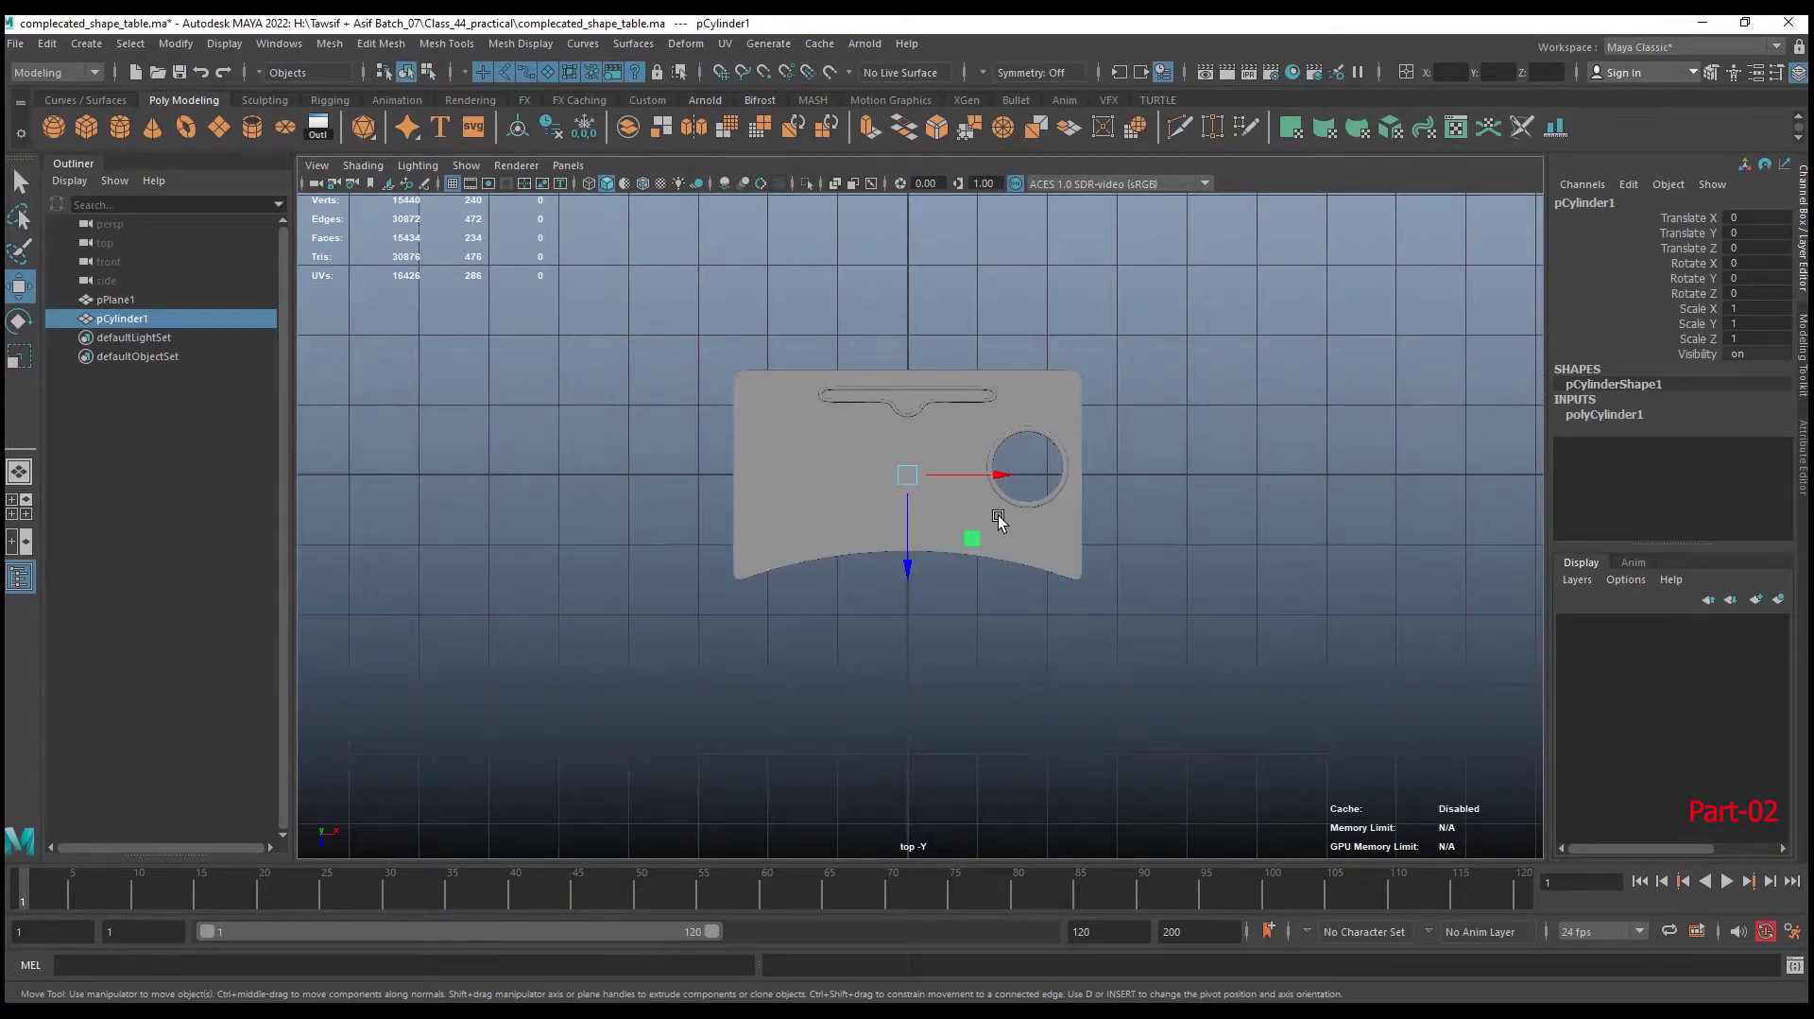
key("4")
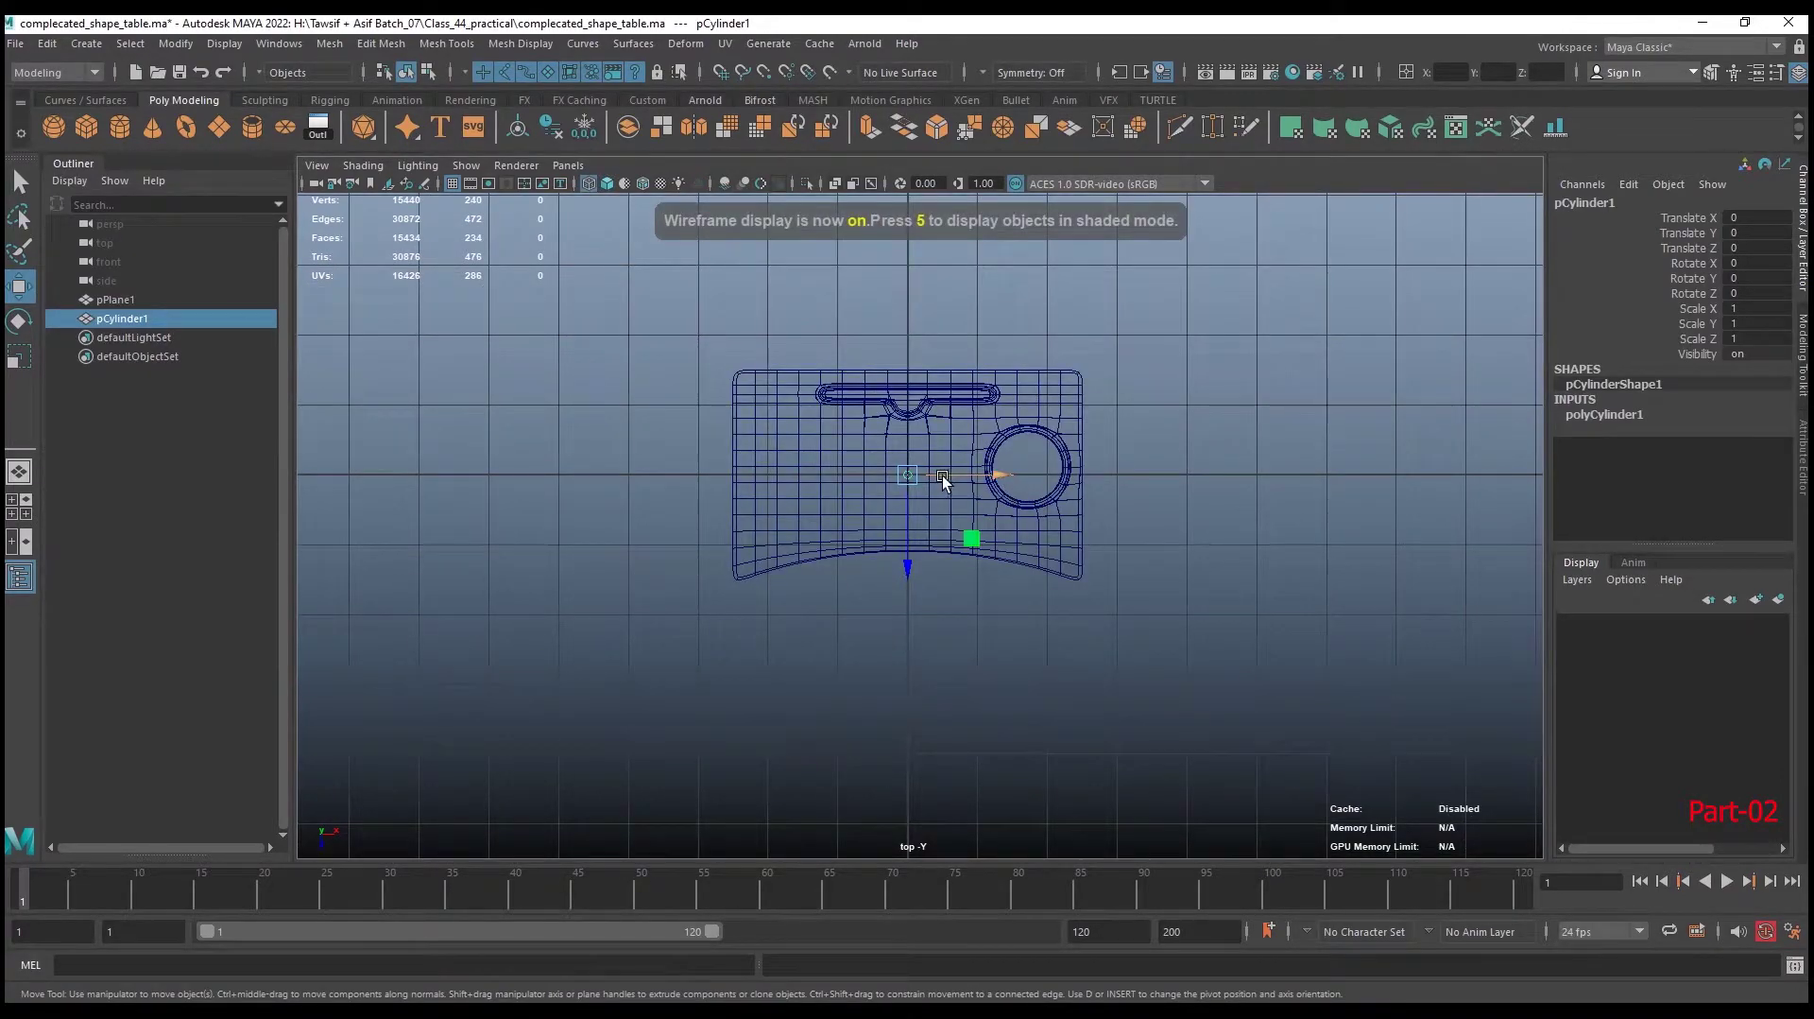
left_click_drag(907, 475, 769, 530)
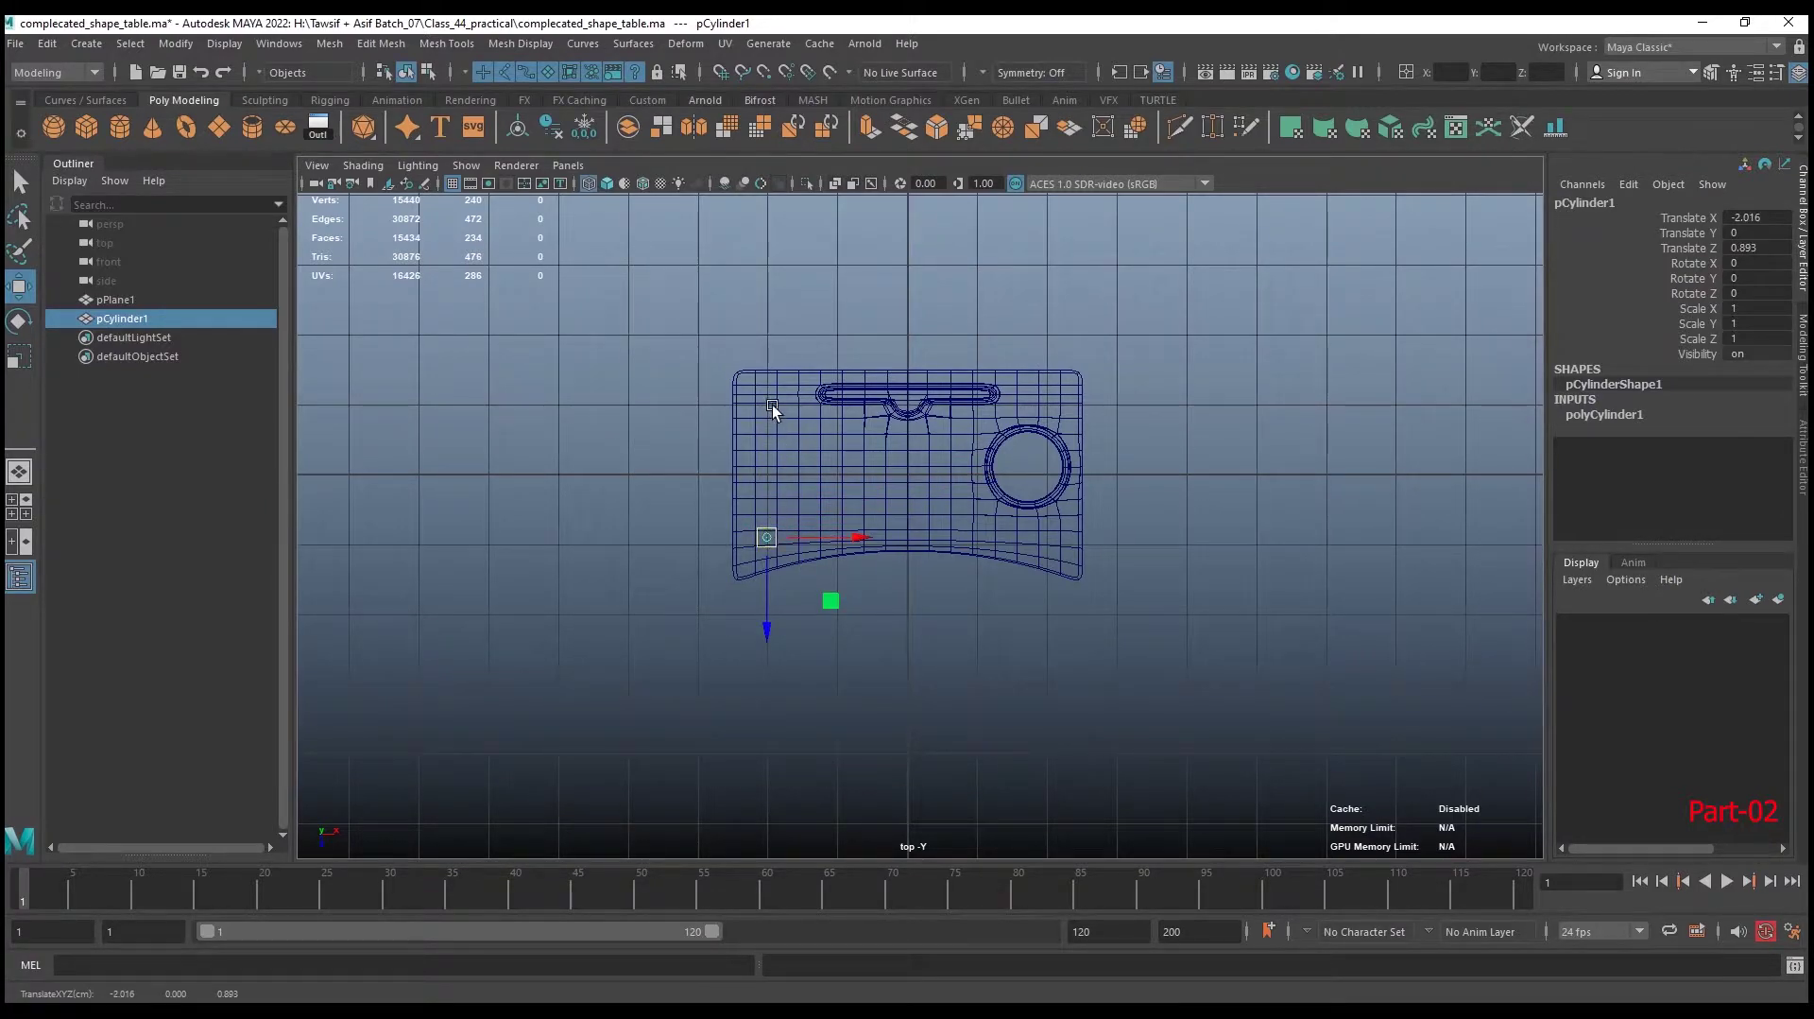
key("space")
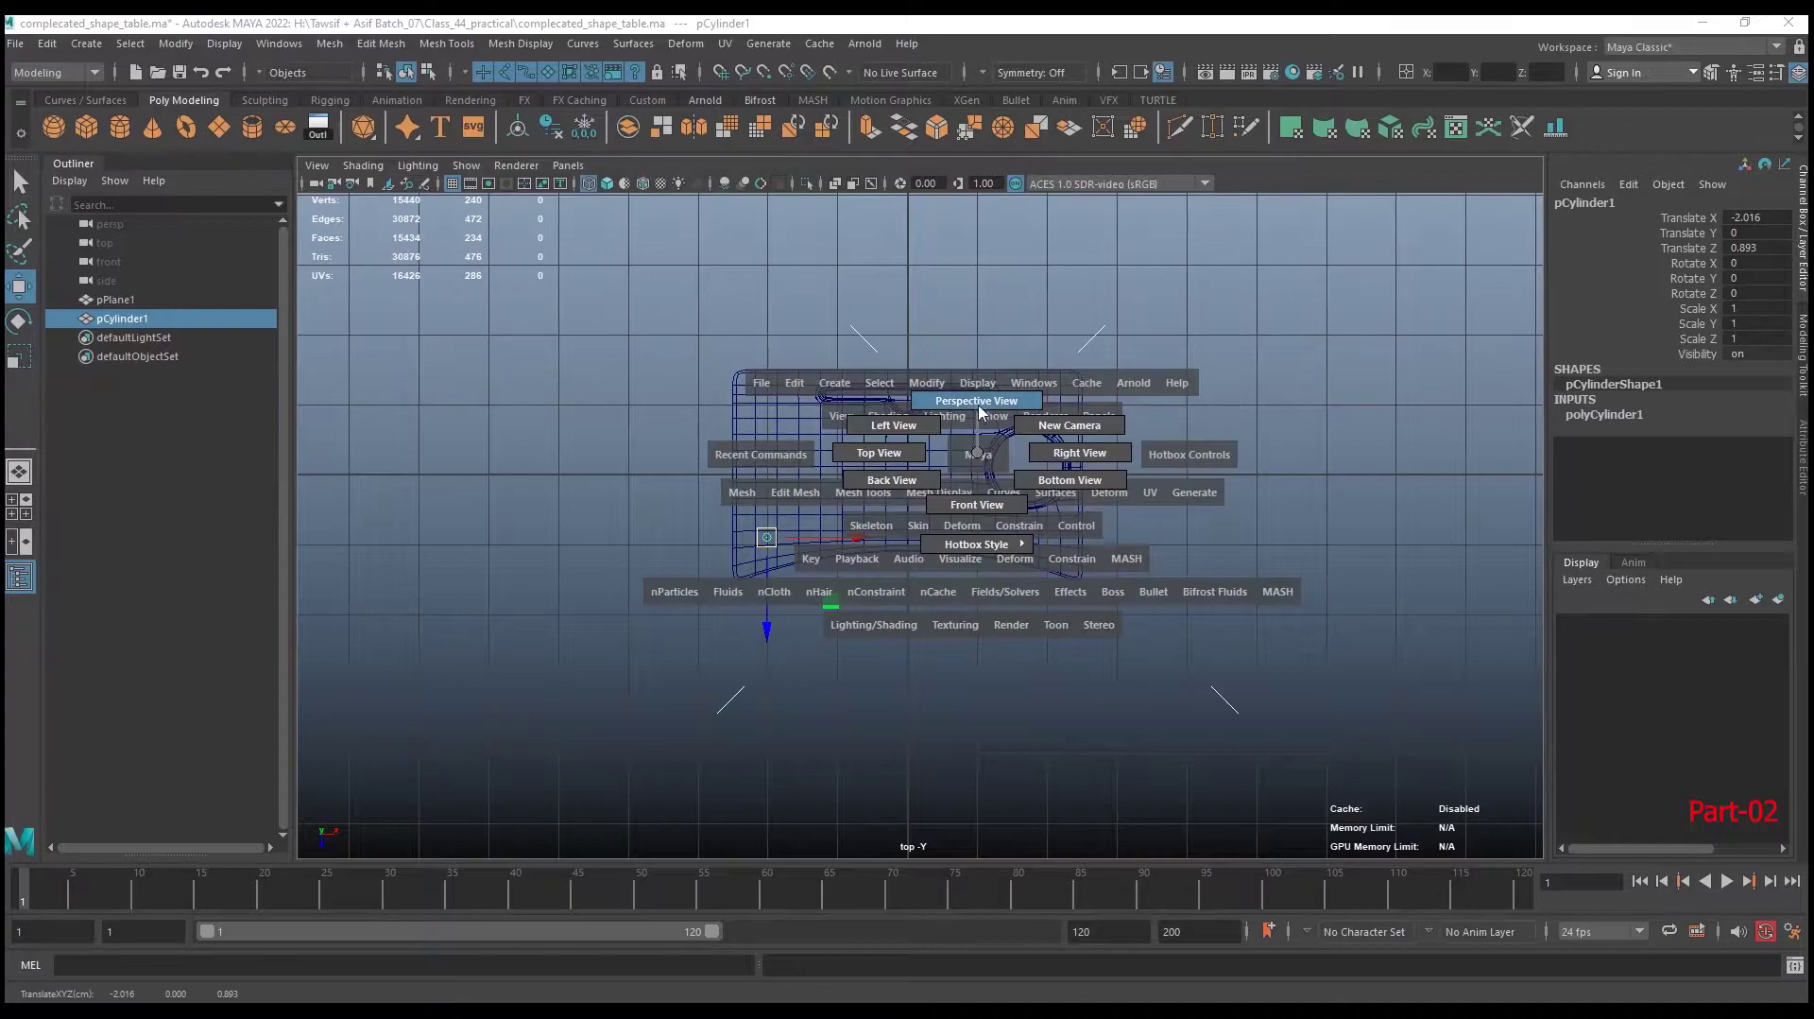
left_click(979, 402)
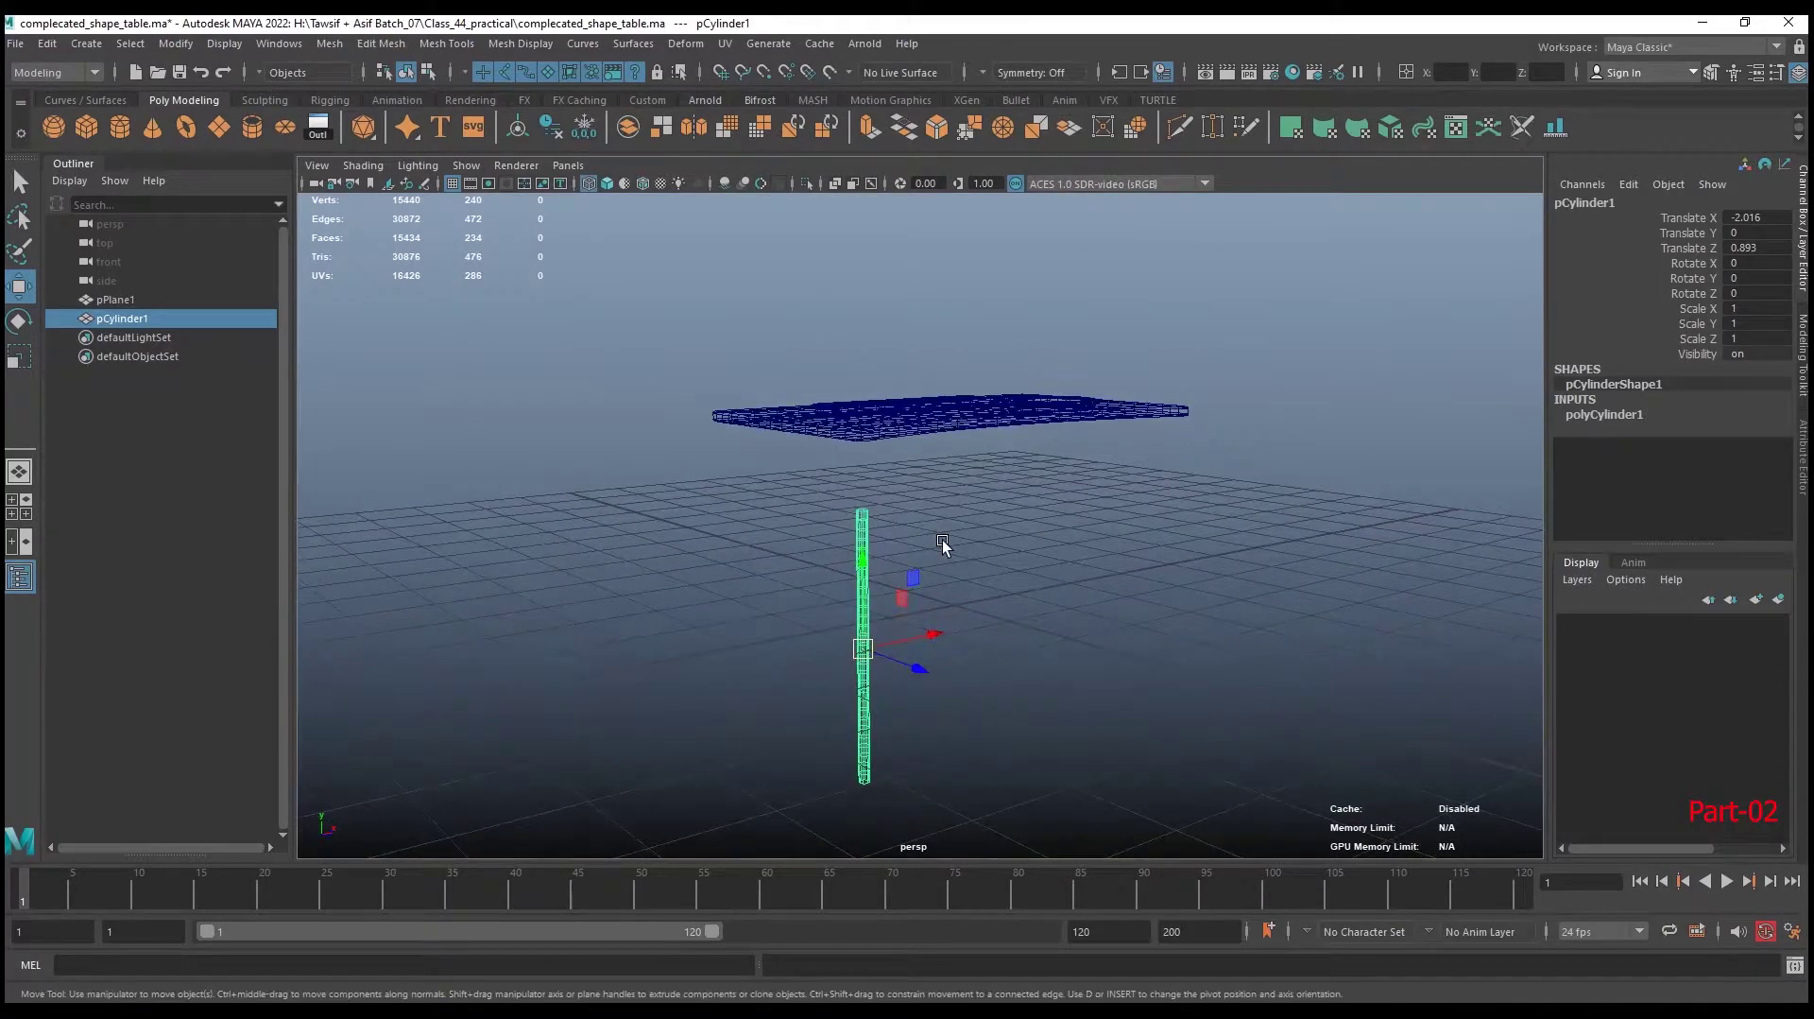
In Front view, raise the rod to Translate Y 0.8 so it meets the table underside
key("space")
left_click(960, 590)
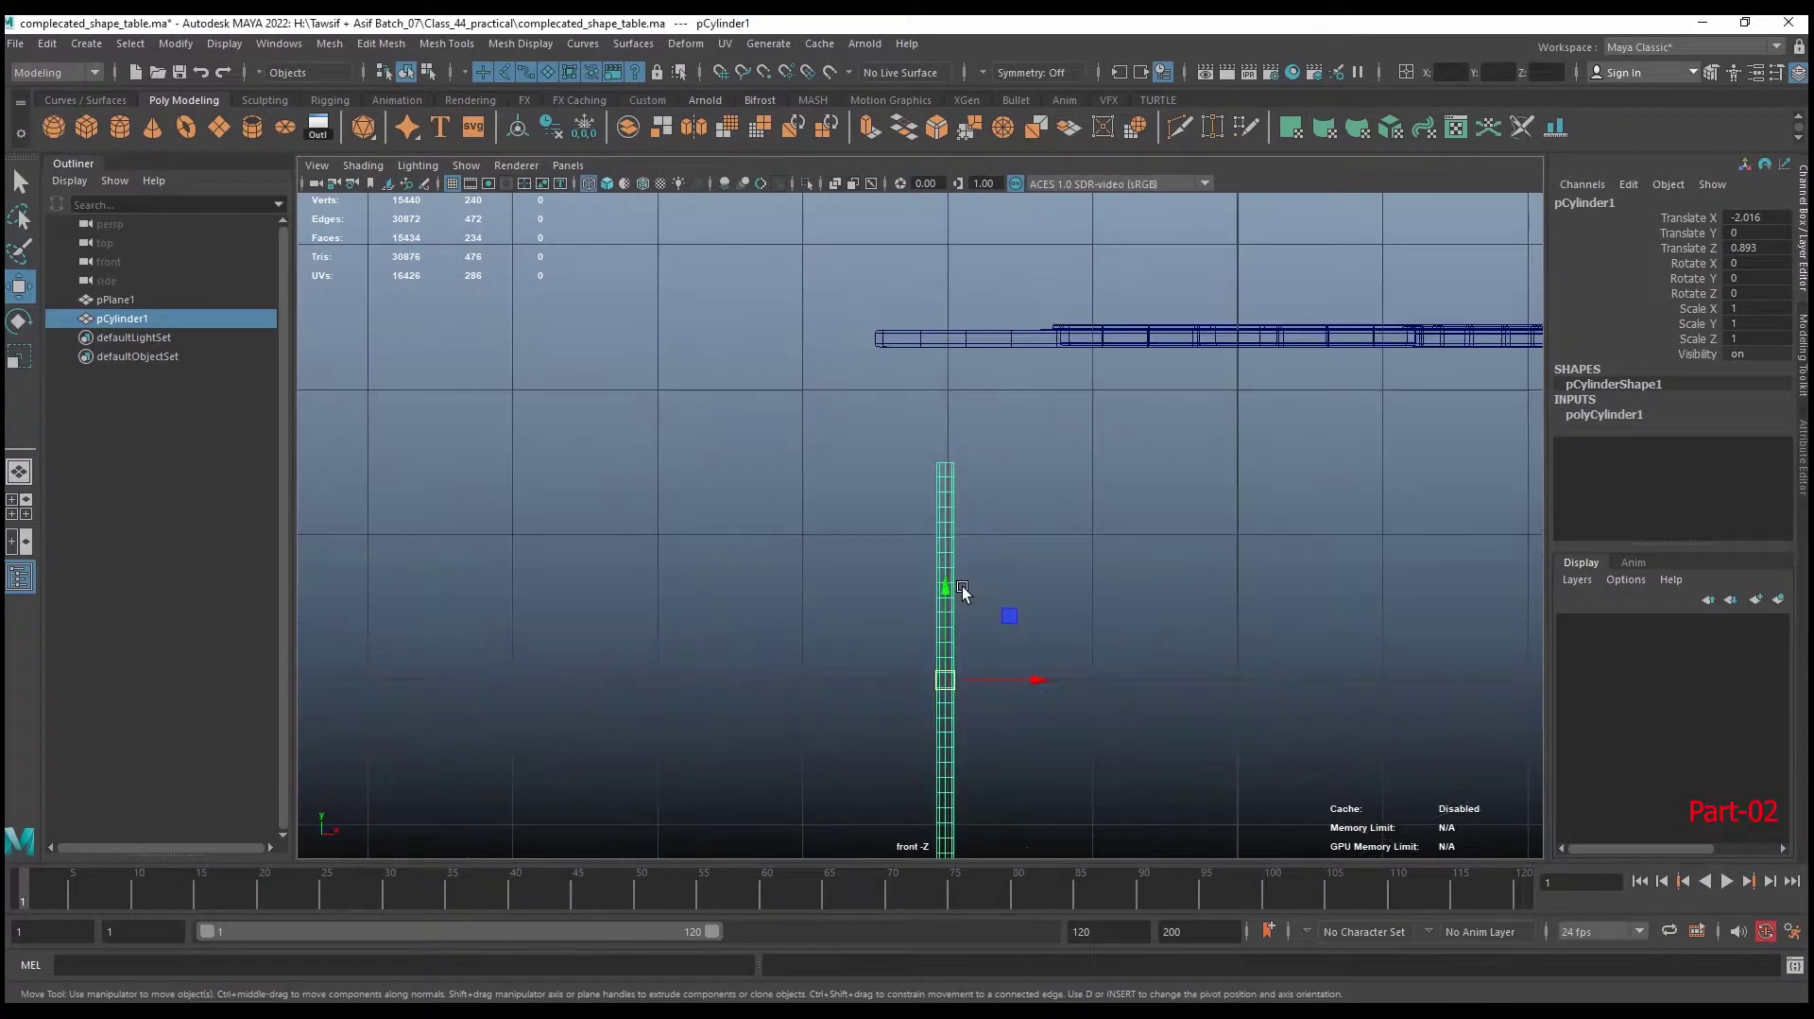
left_click_drag(938, 570, 933, 463)
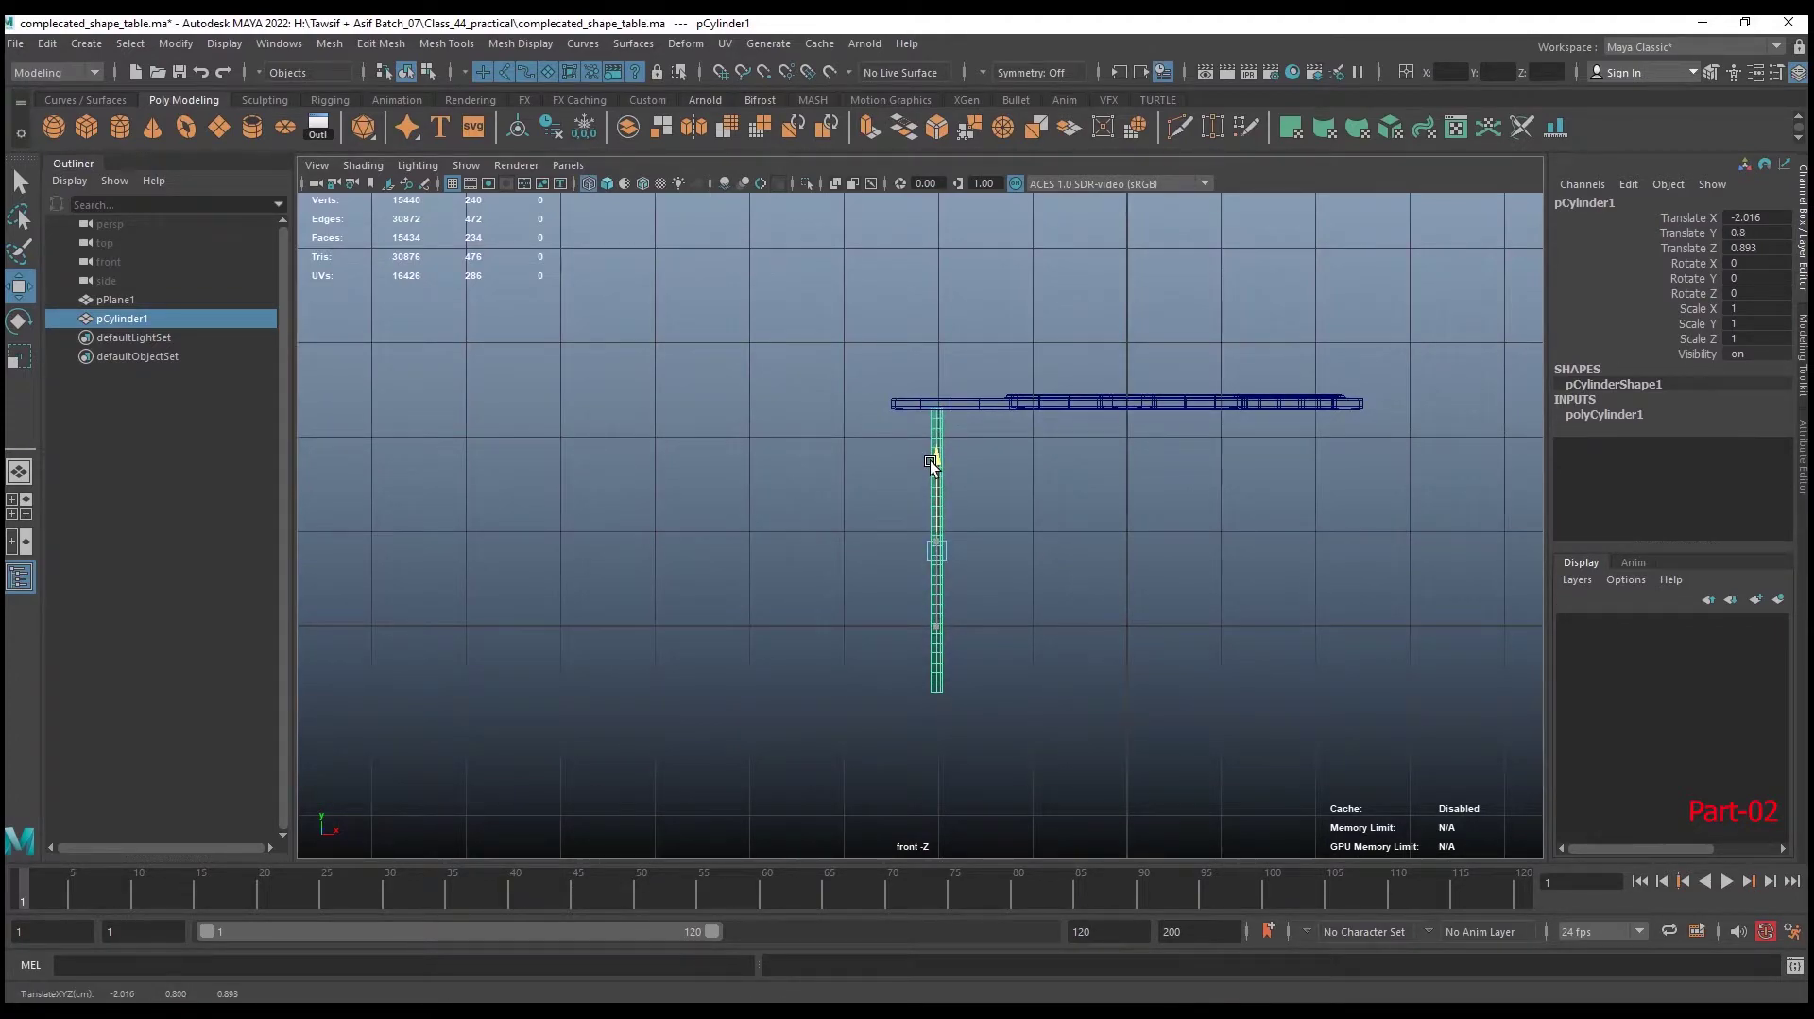
key("space")
left_click(1005, 503)
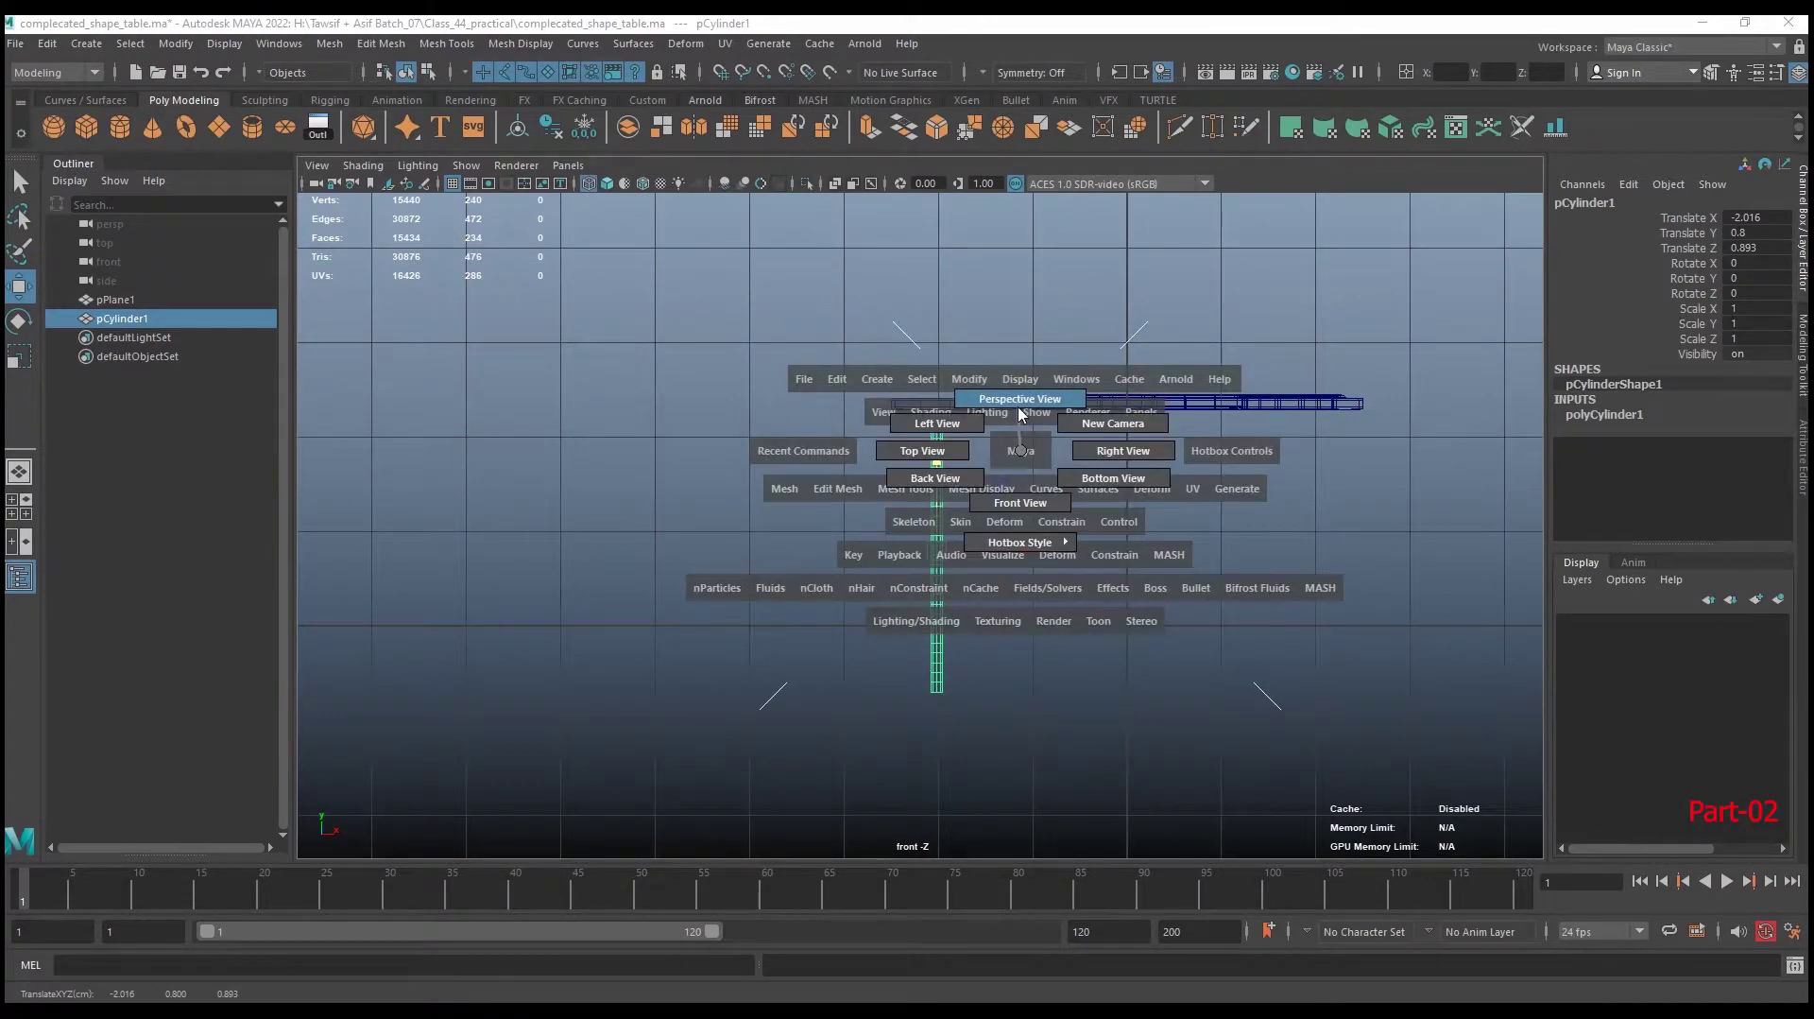
mouse_move(1005, 503)
left_mouse_down("alt")
mouse_move(1161, 558)
mouse_move(1198, 628)
mouse_move(1145, 553)
left_mouse_up("alt")
left_click(1160, 558)
Return to shaded display, select the rod leg and orbit low beneath the table
key("5")
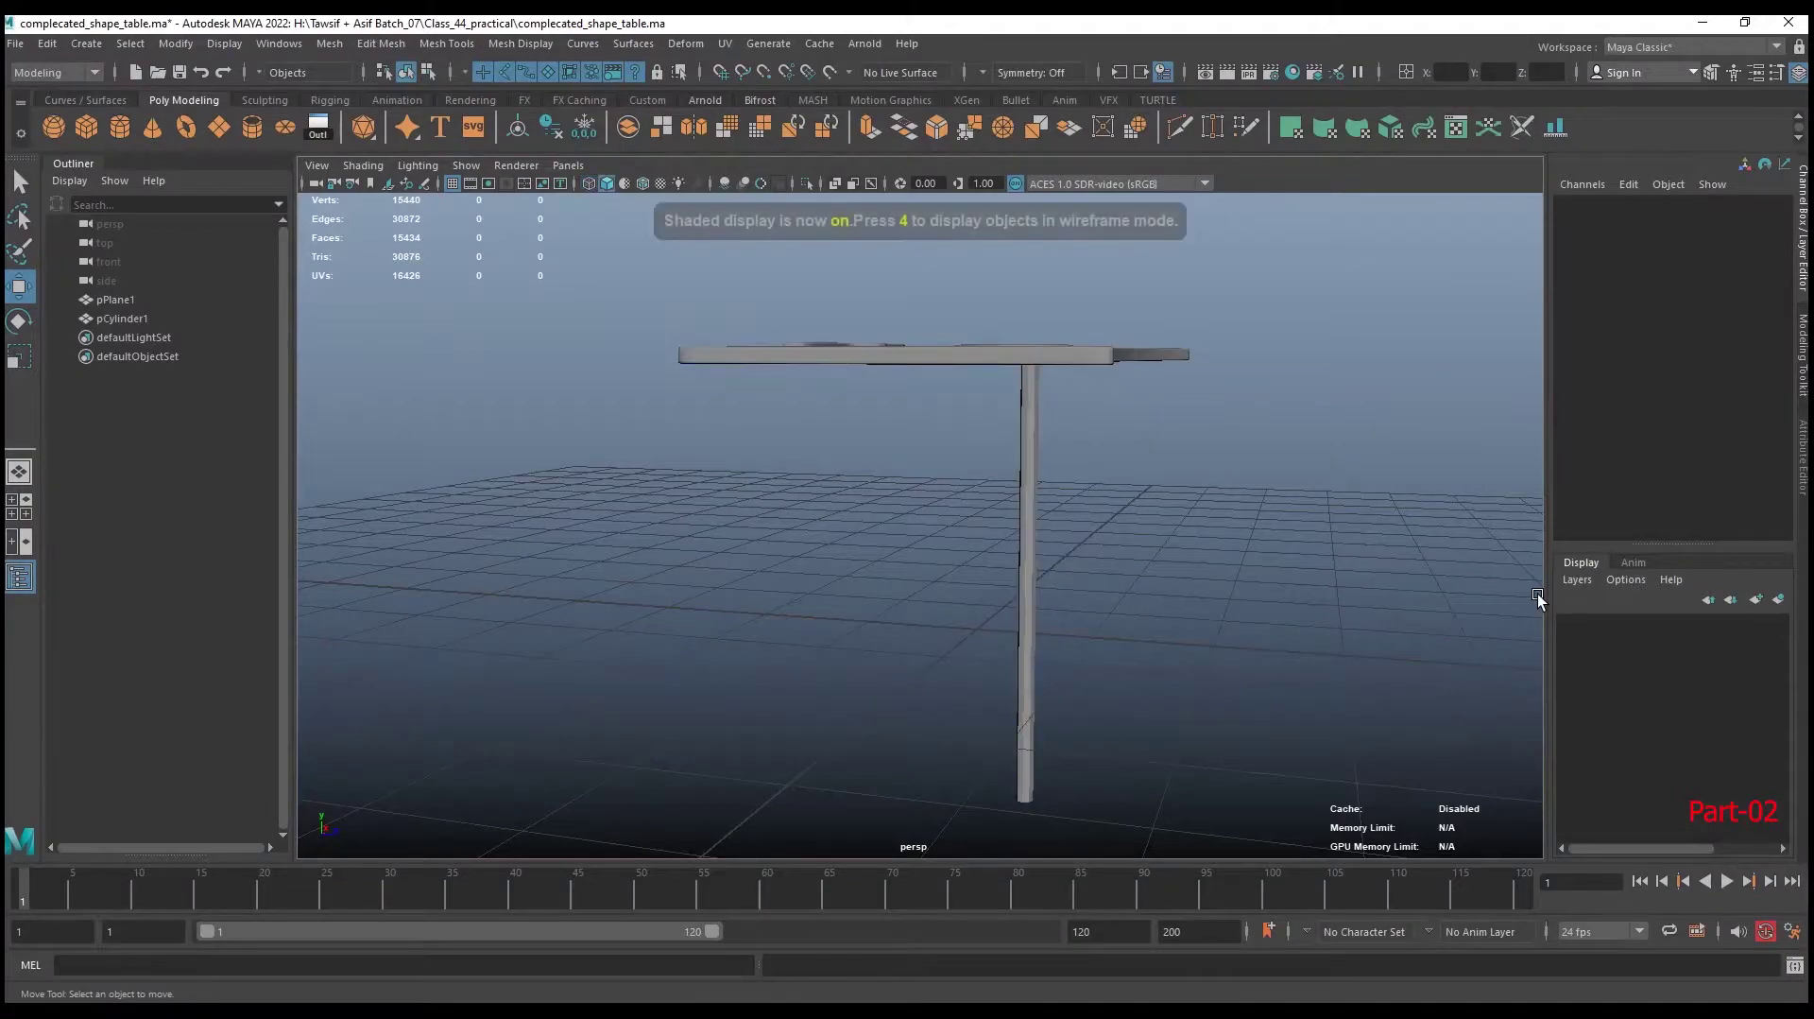
left_click(1026, 586)
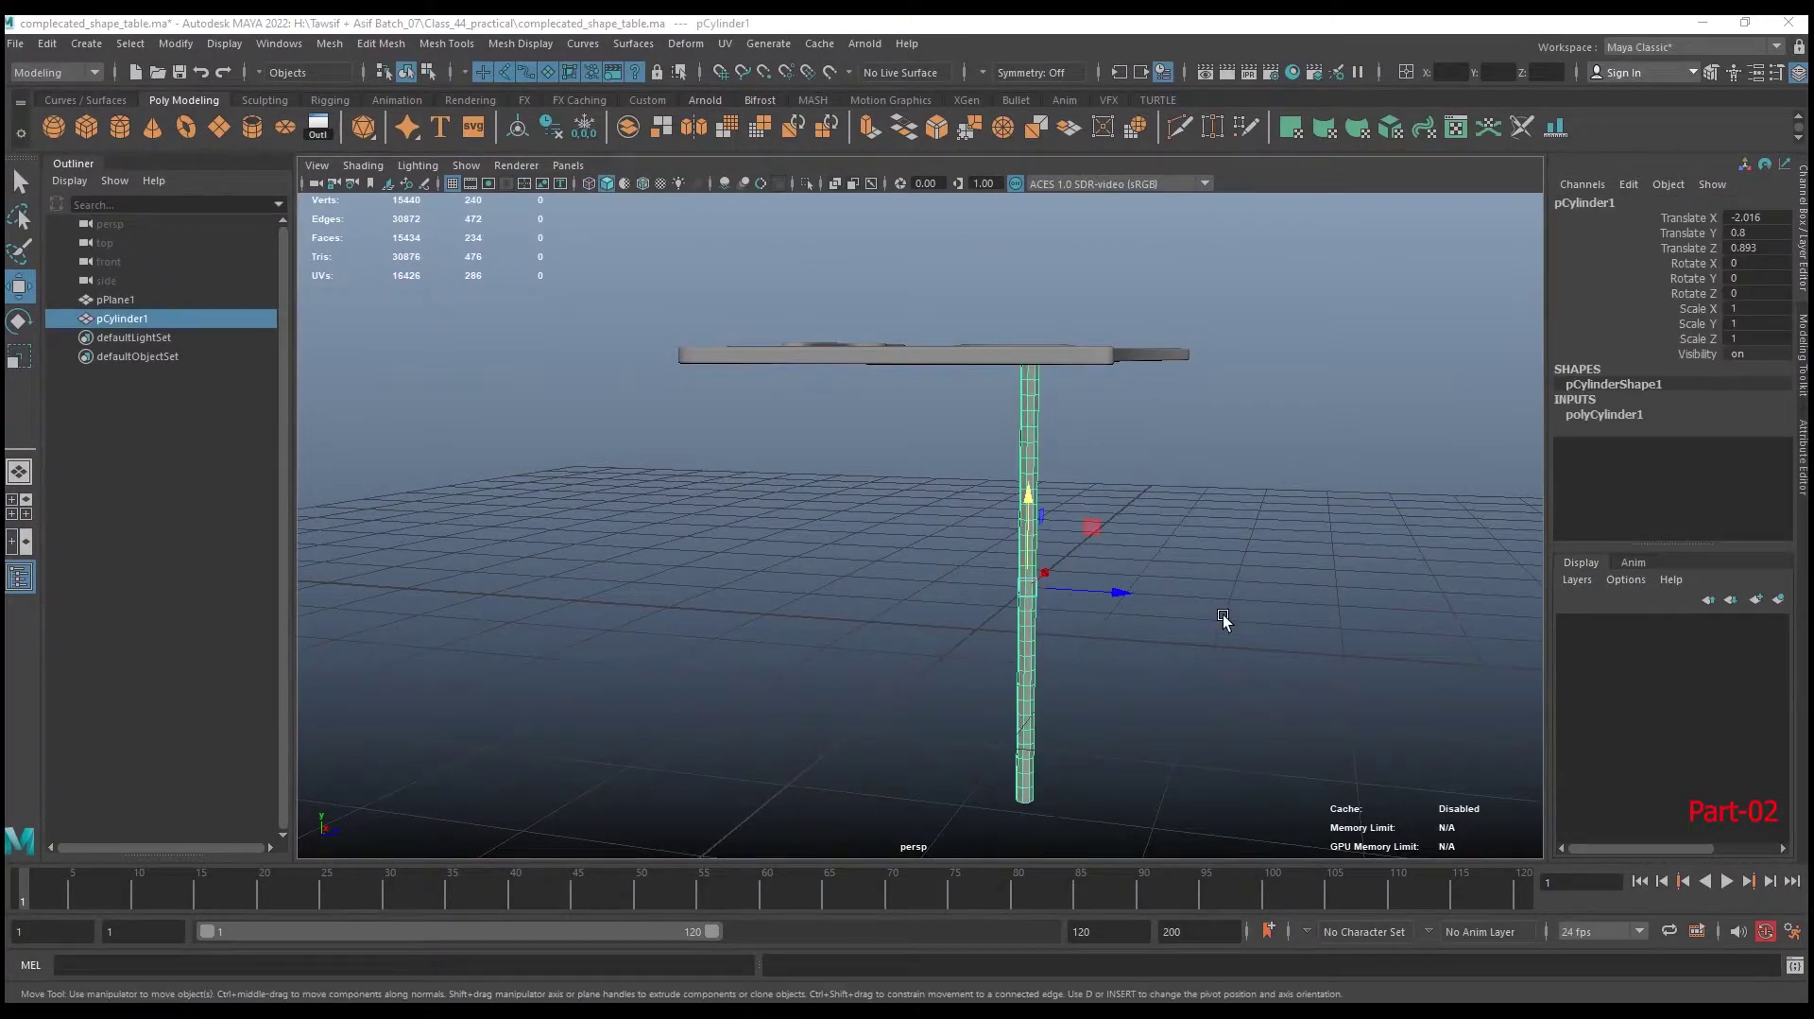
mouse_move(1223, 620)
left_mouse_down("alt")
mouse_move(1188, 567)
mouse_move(1180, 600)
mouse_move(1085, 497)
left_mouse_up("alt")
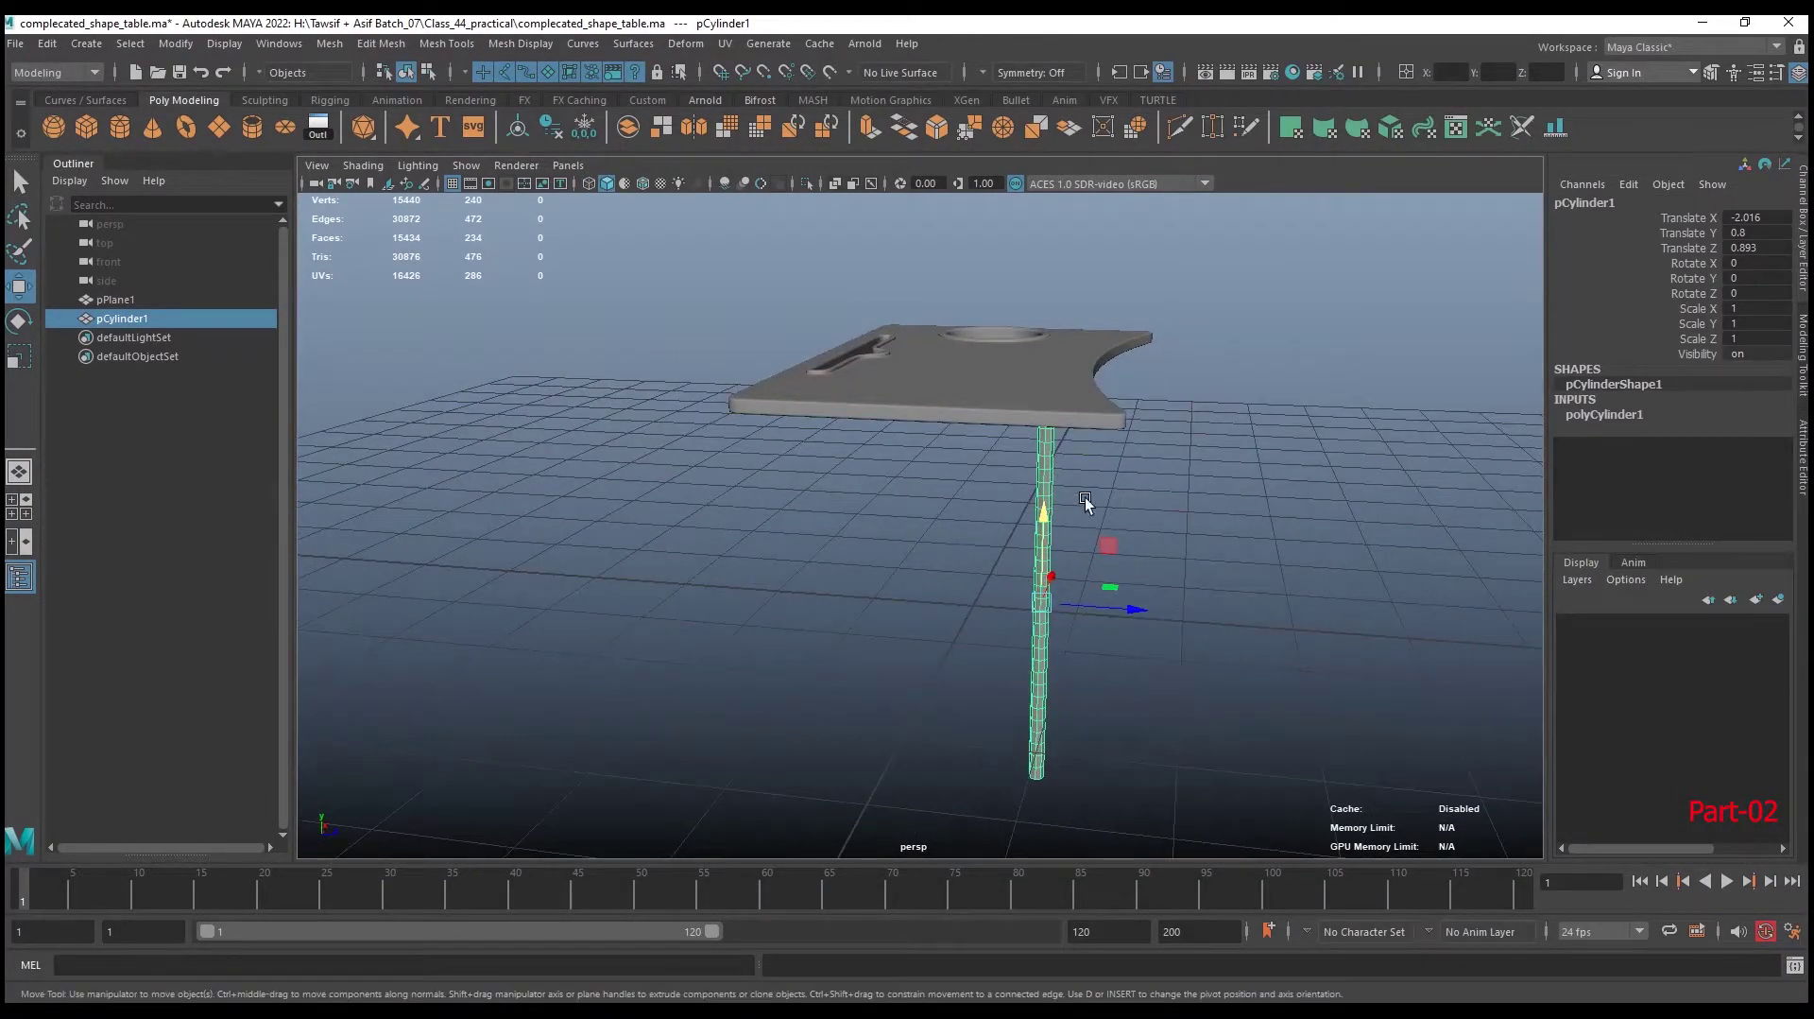
left_click(1597, 415)
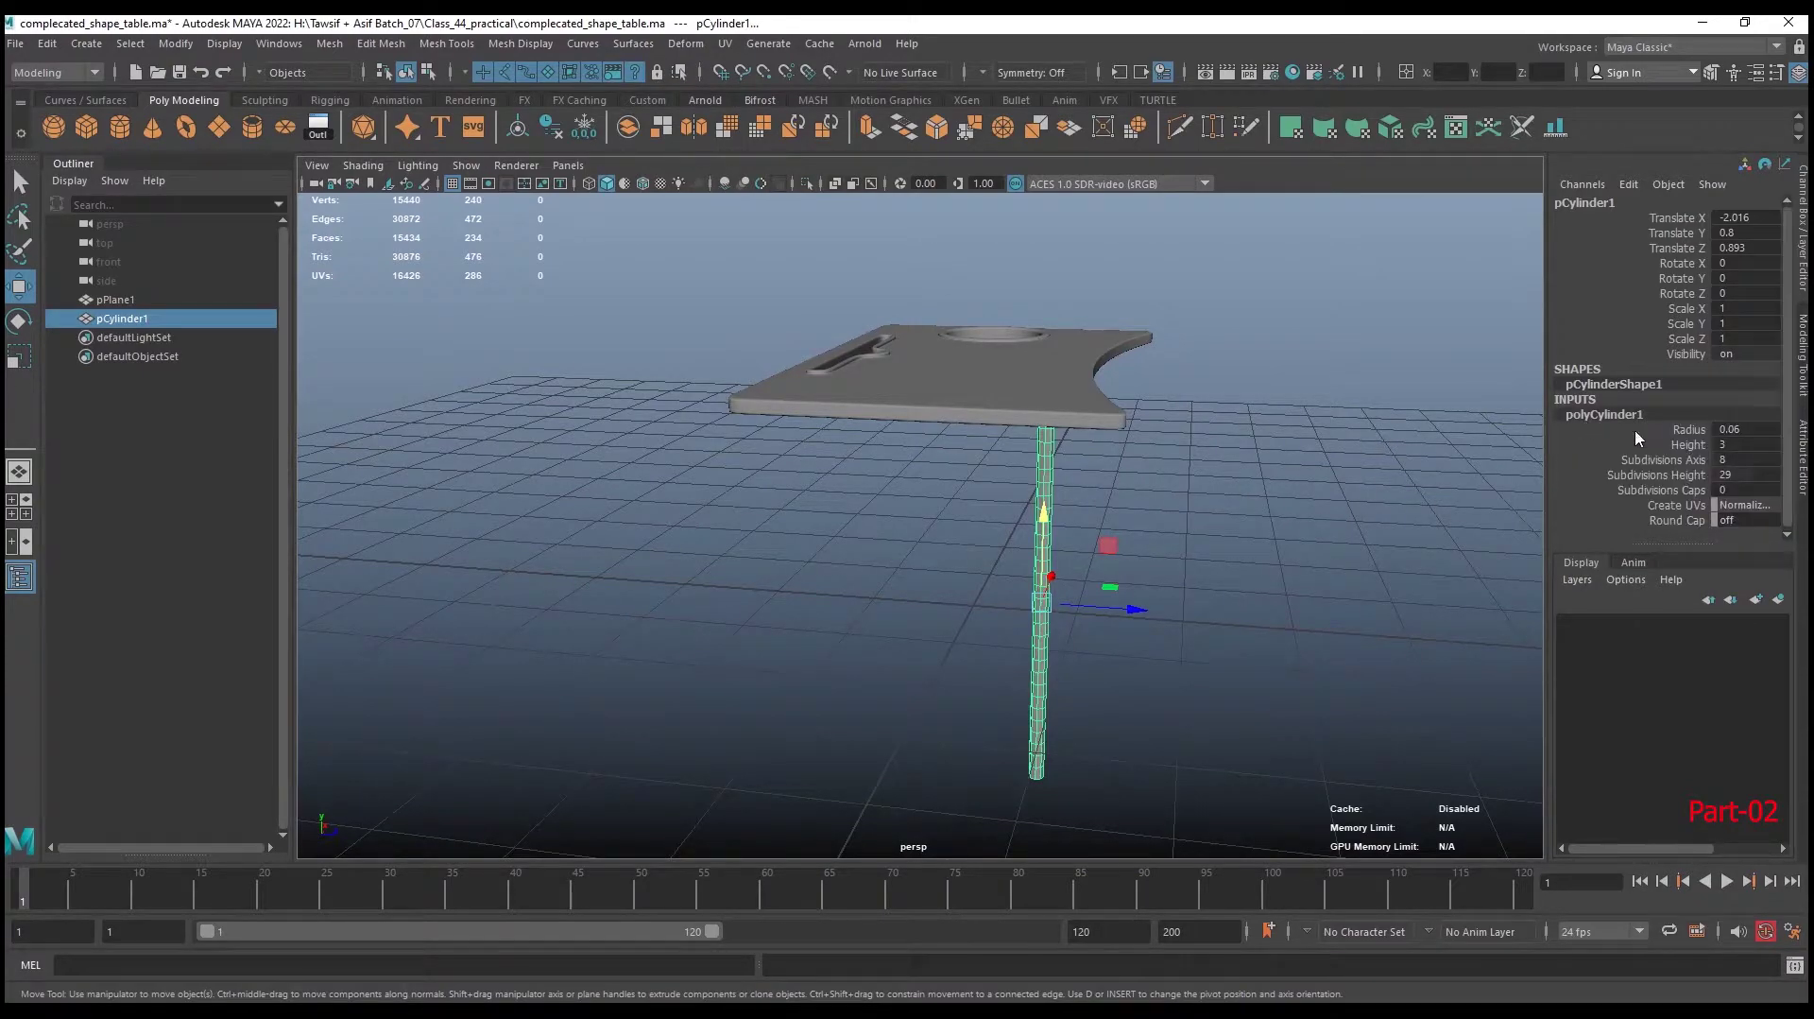
left_click_drag(1179, 515, 1181, 508, "alt")
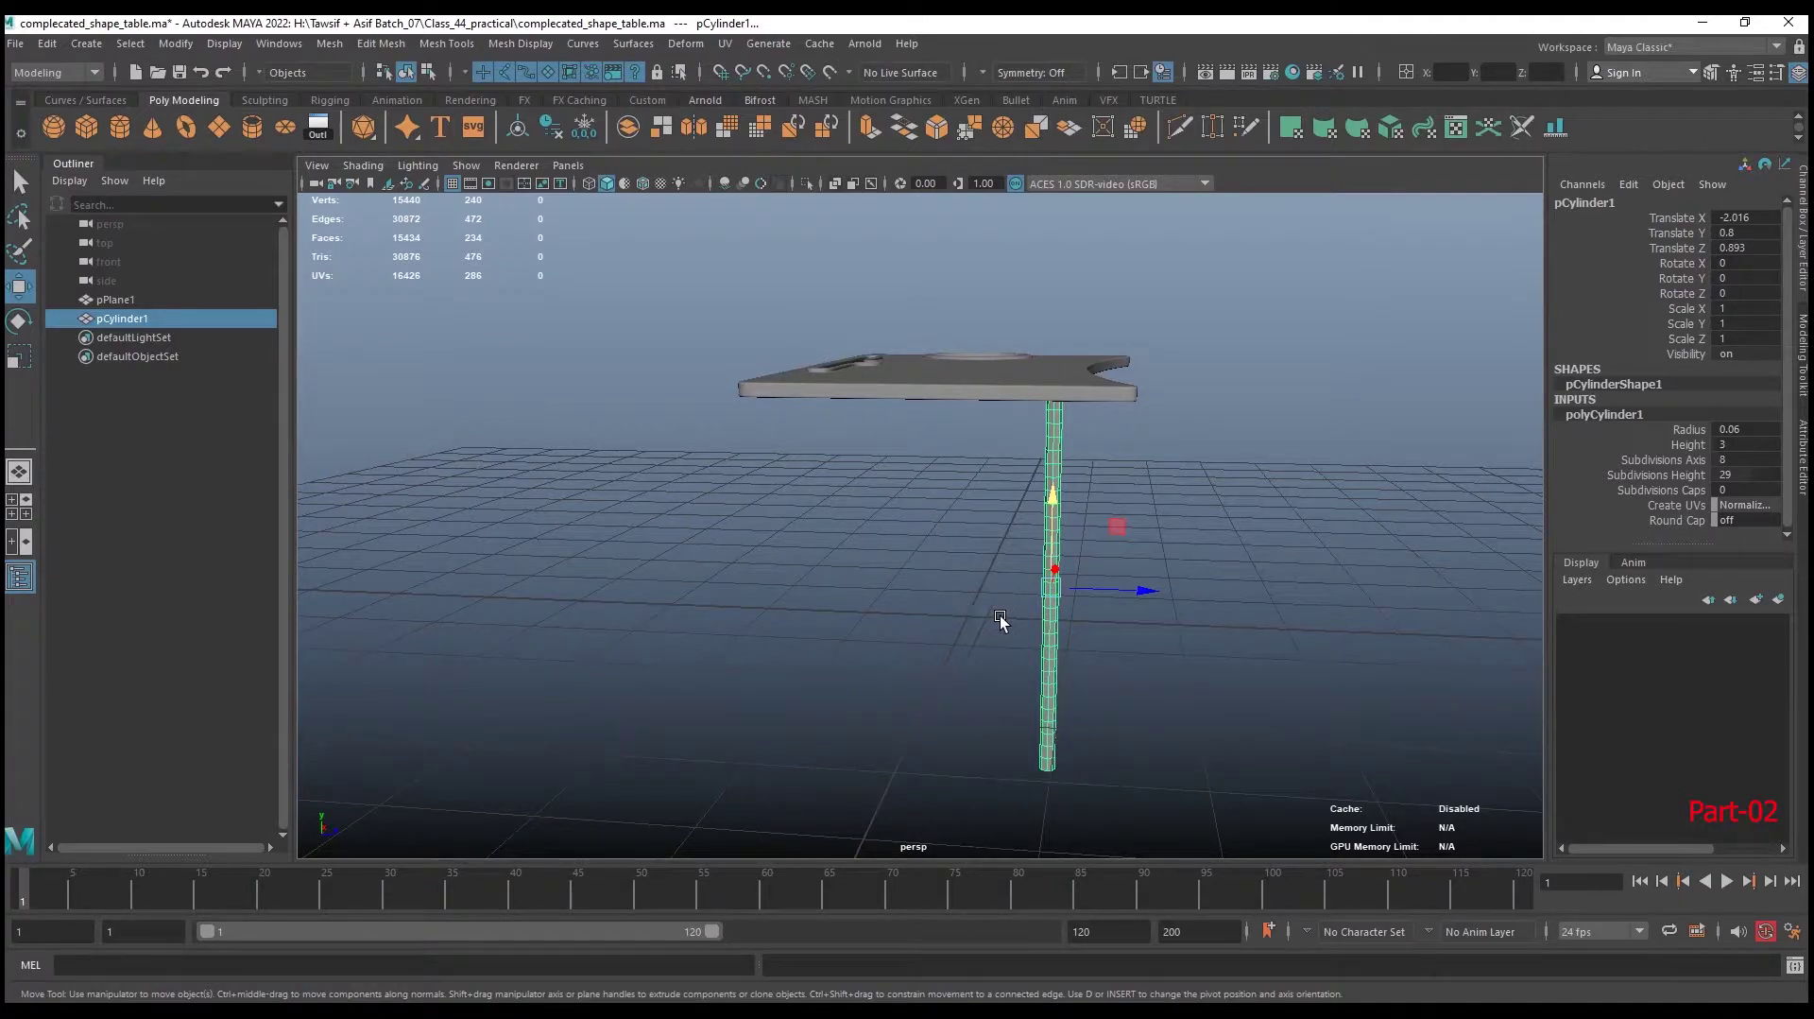
left_click_drag(1001, 619, 1109, 607, "alt")
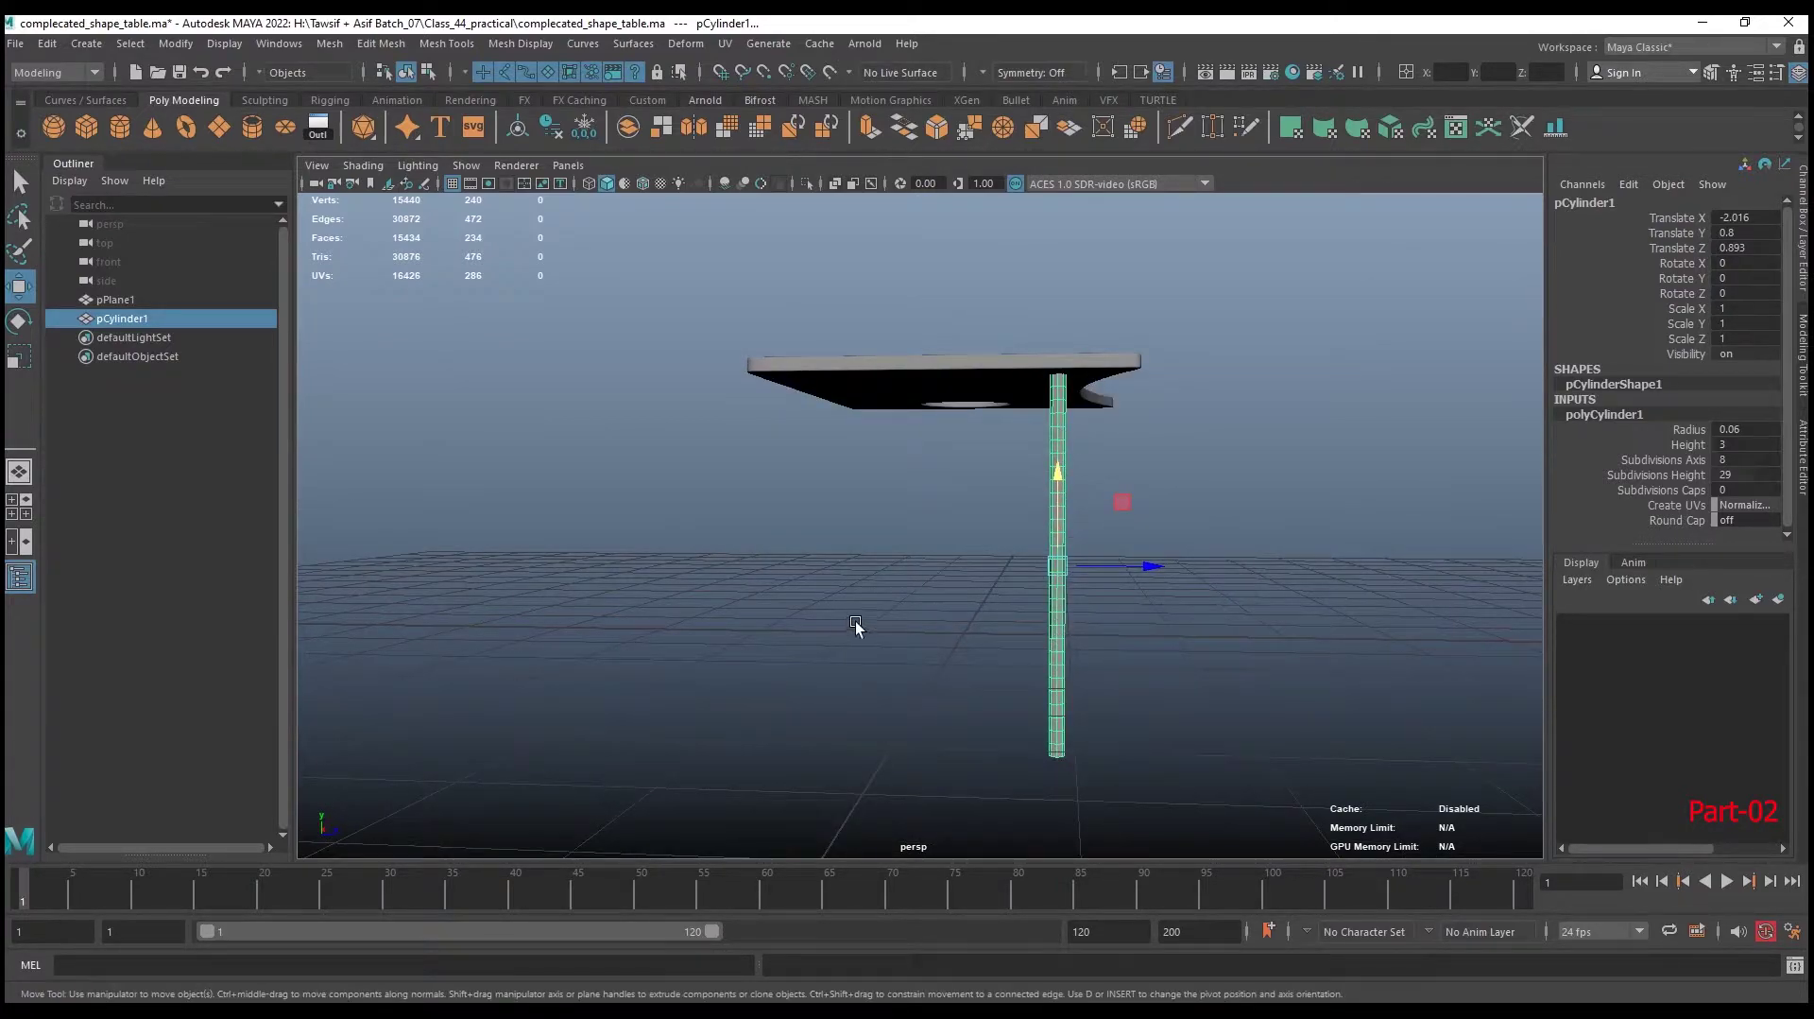
left_click_drag(1161, 509, 1145, 509, "alt")
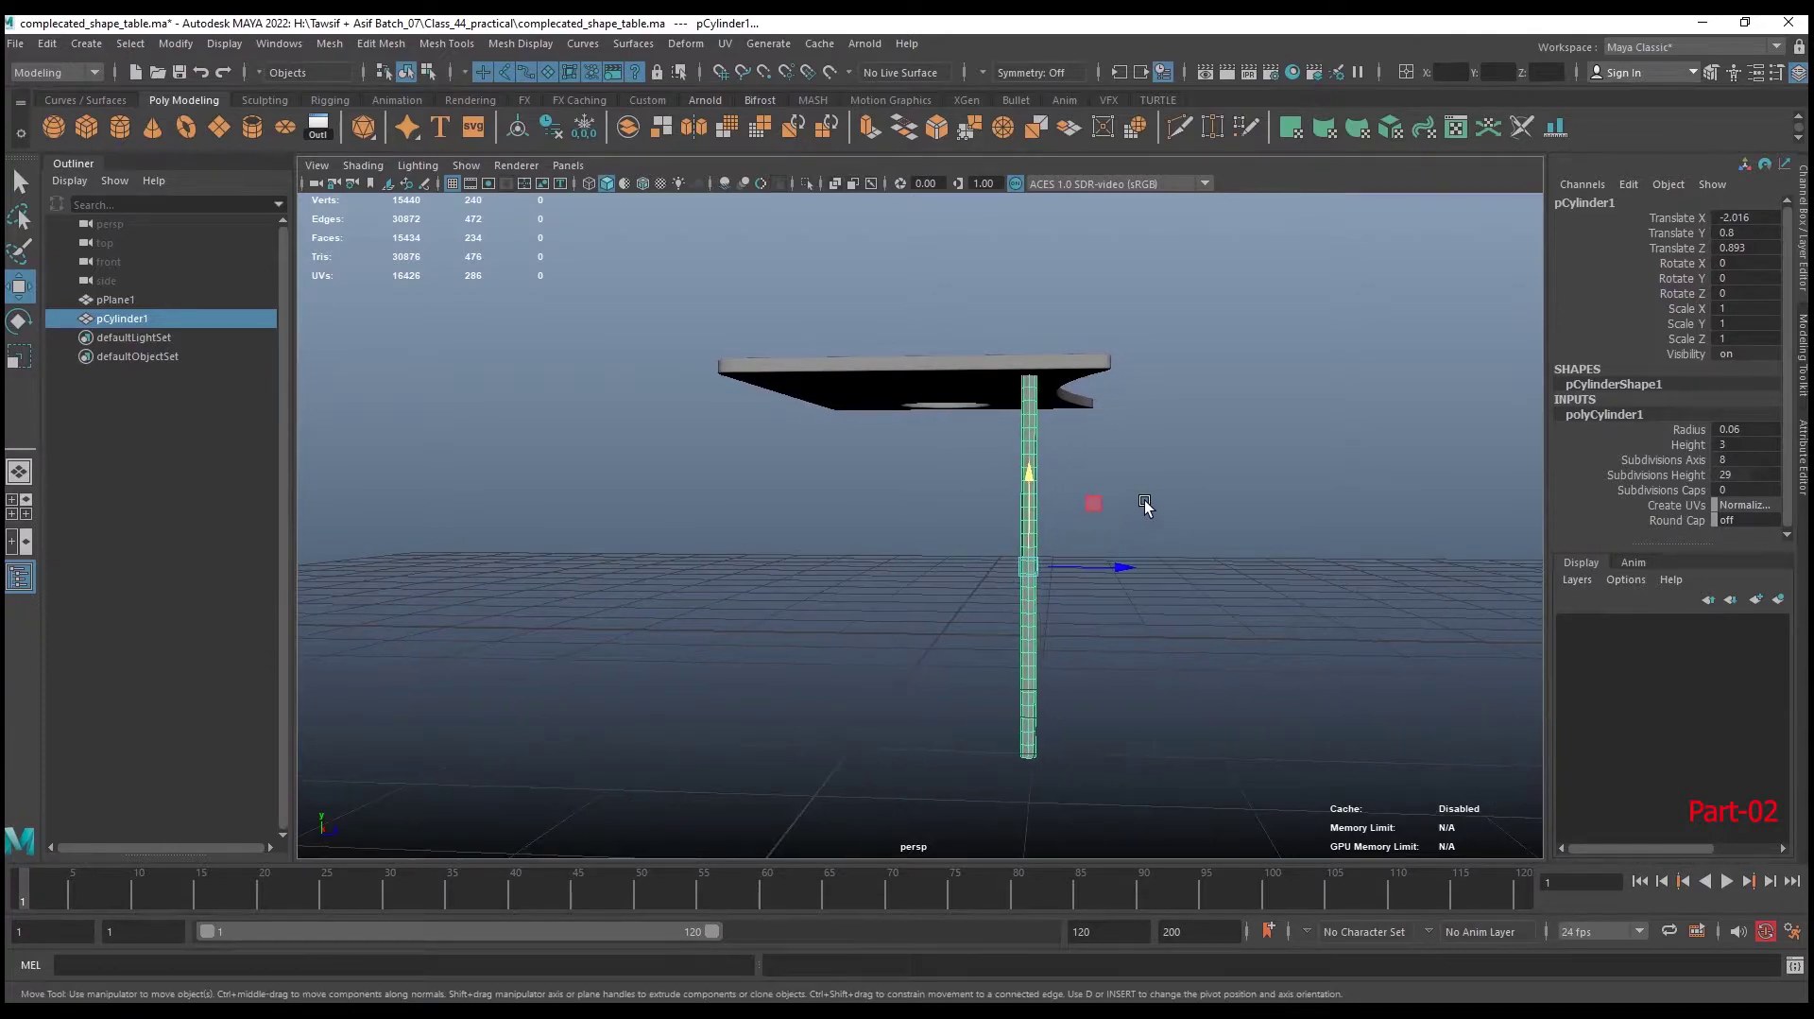
Inspect the leg in the side and left orthographic views, then go back to Perspective
key("space")
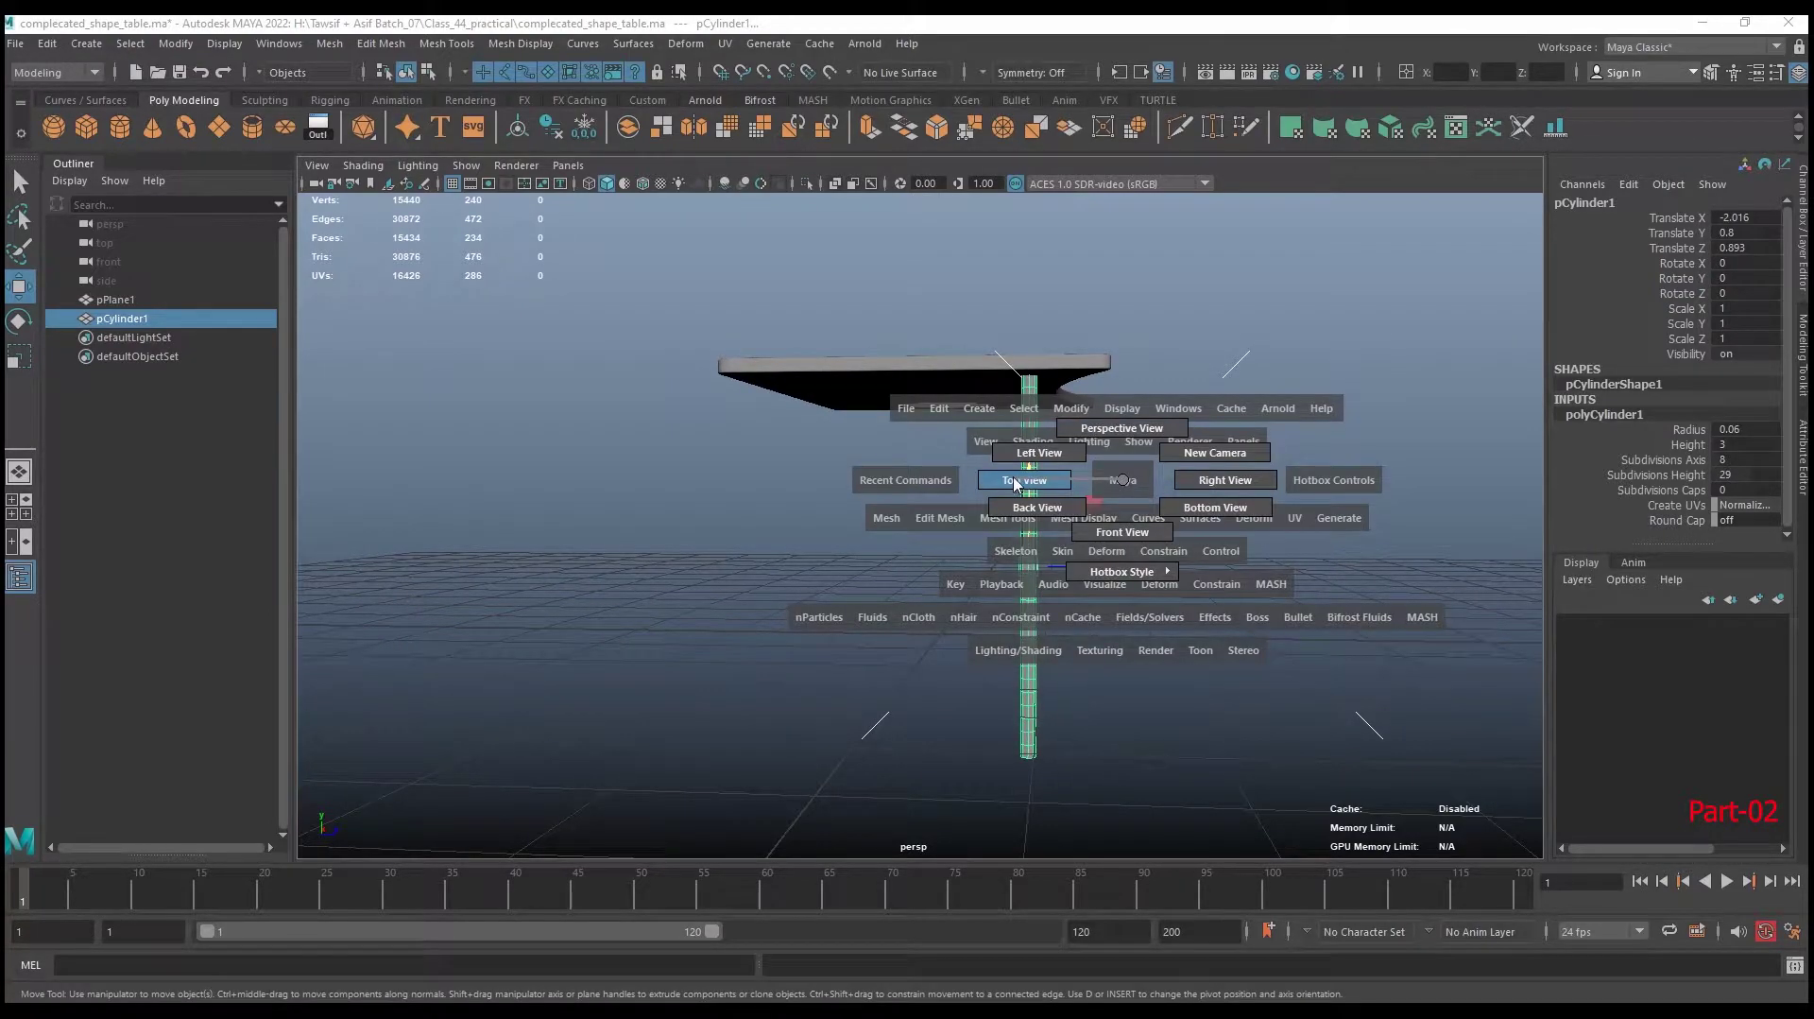
left_click_drag(1079, 485, 1195, 484)
scroll(1195, 484, "up", 2)
middle_click_drag(1116, 530, 1052, 509, "alt")
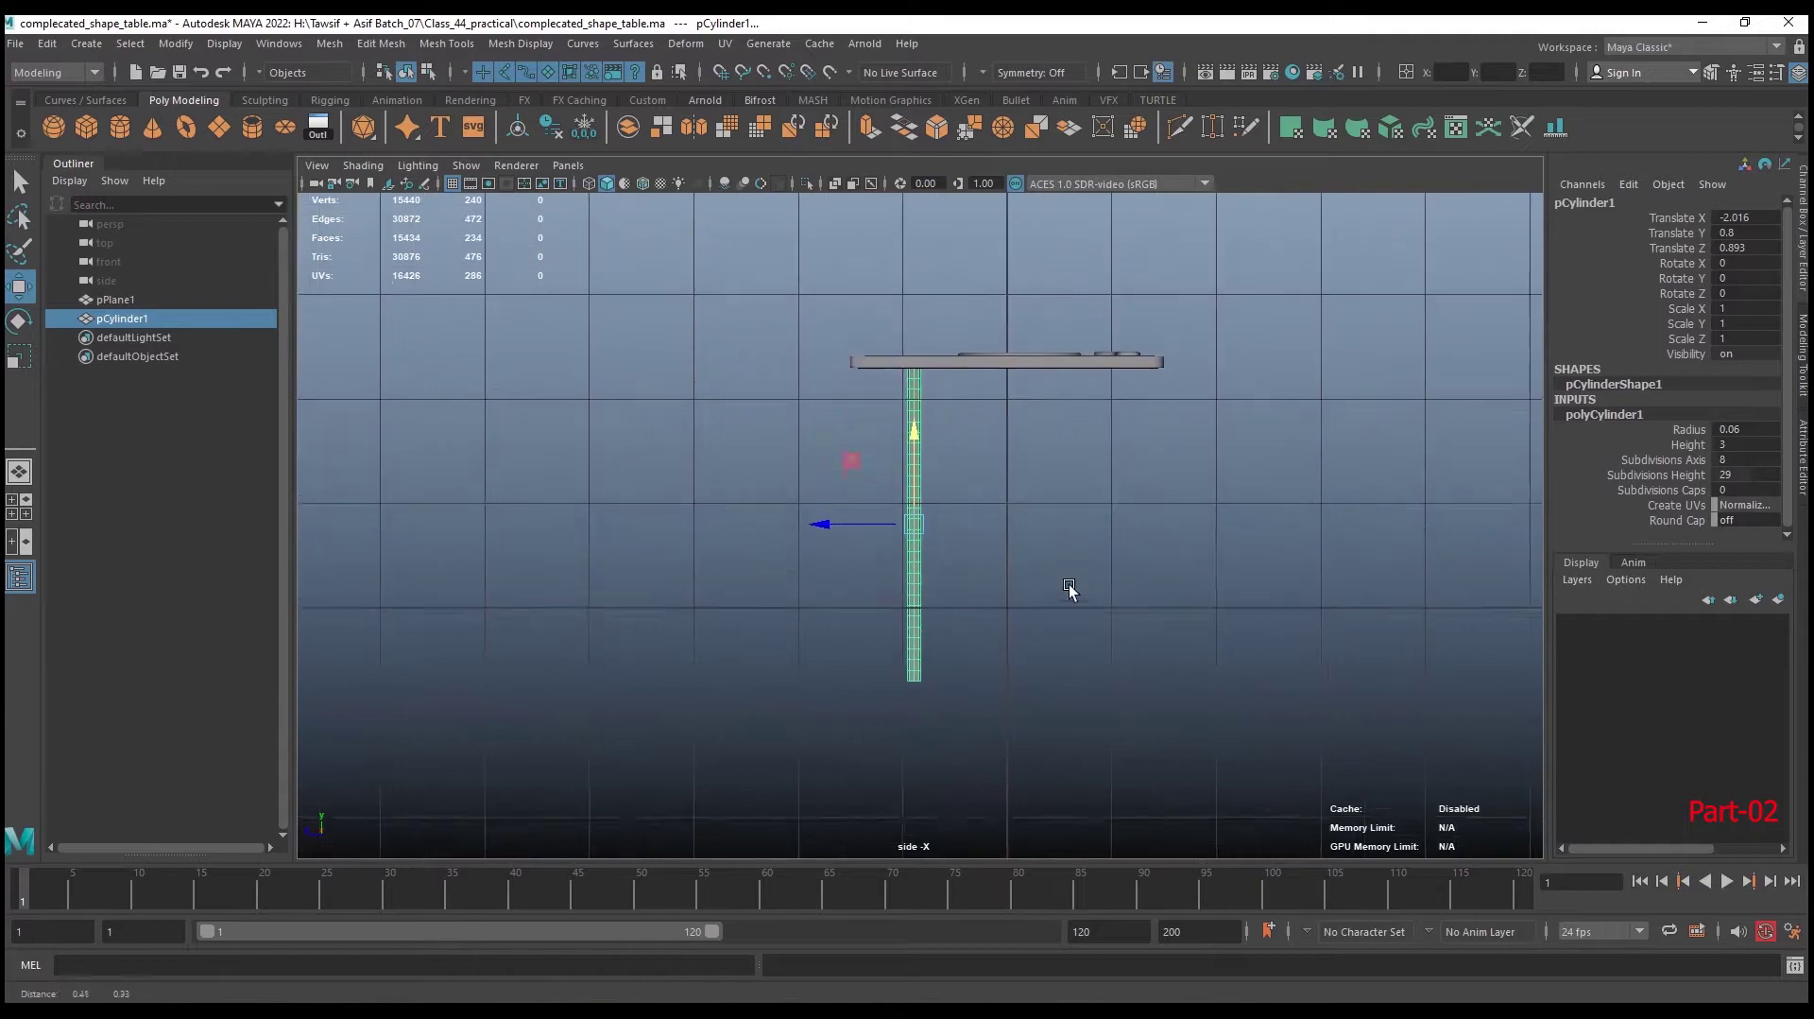
key("space")
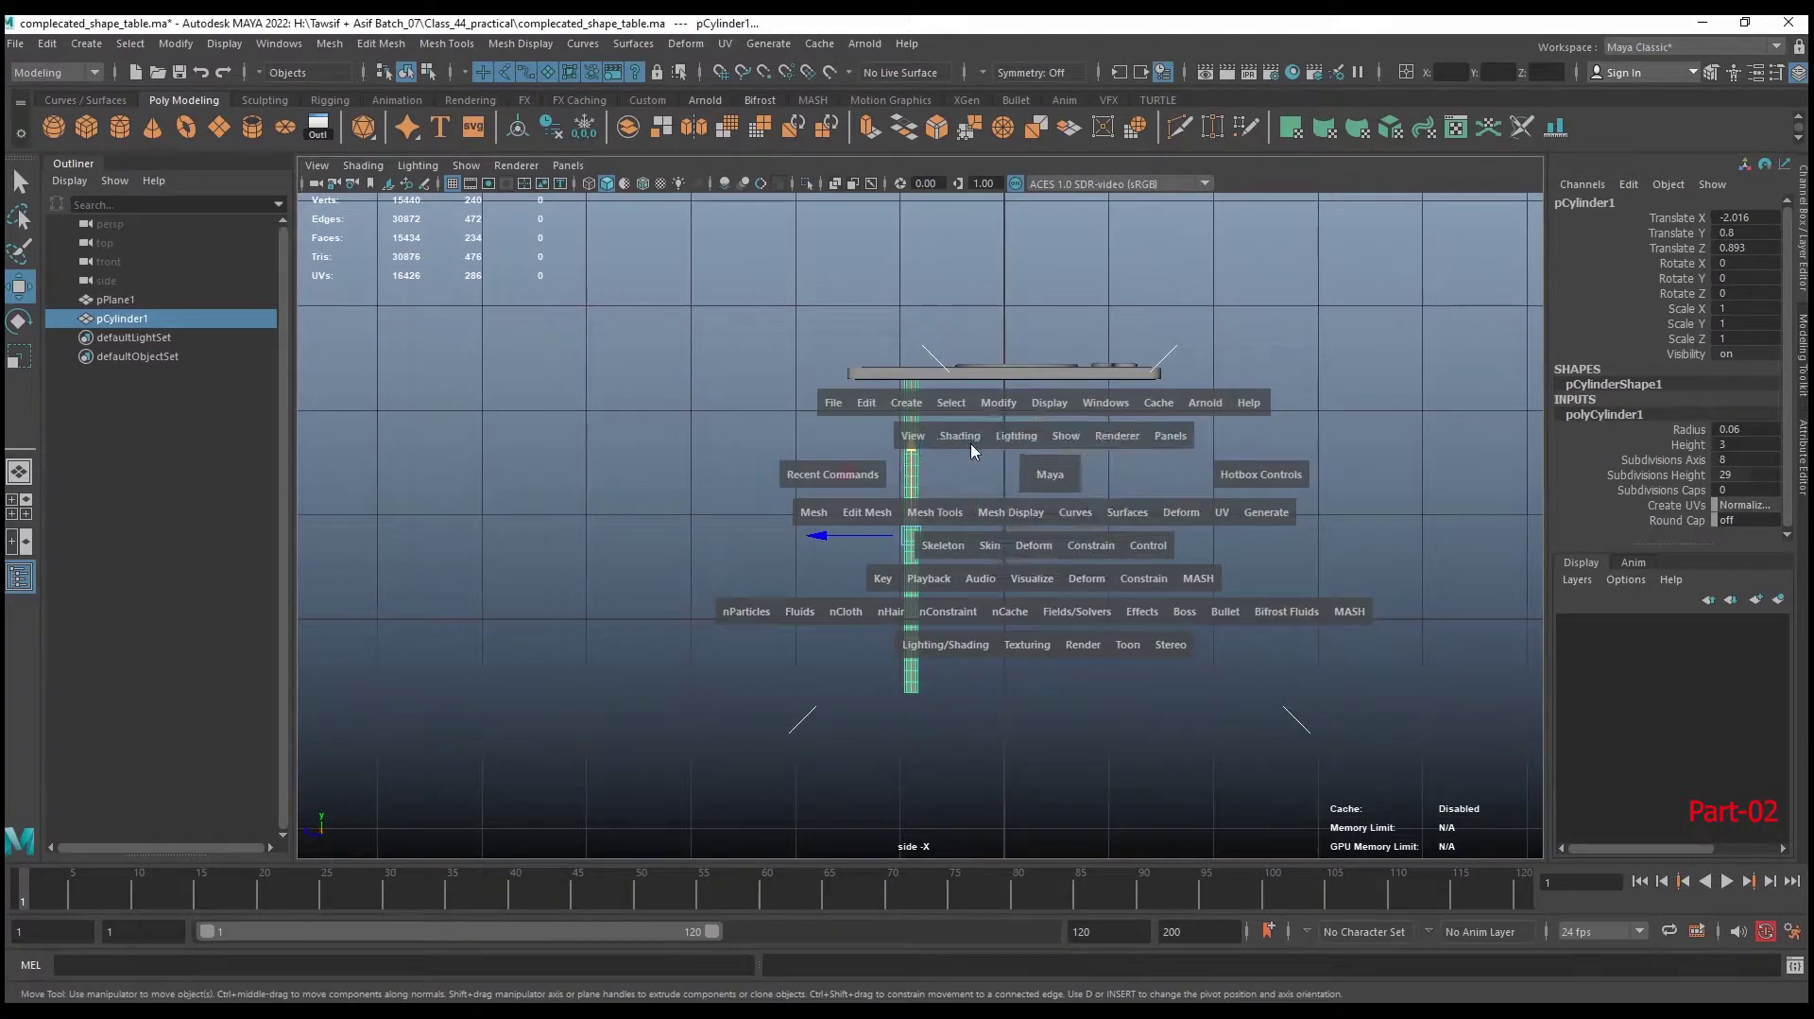
left_click_drag(1052, 480, 977, 446)
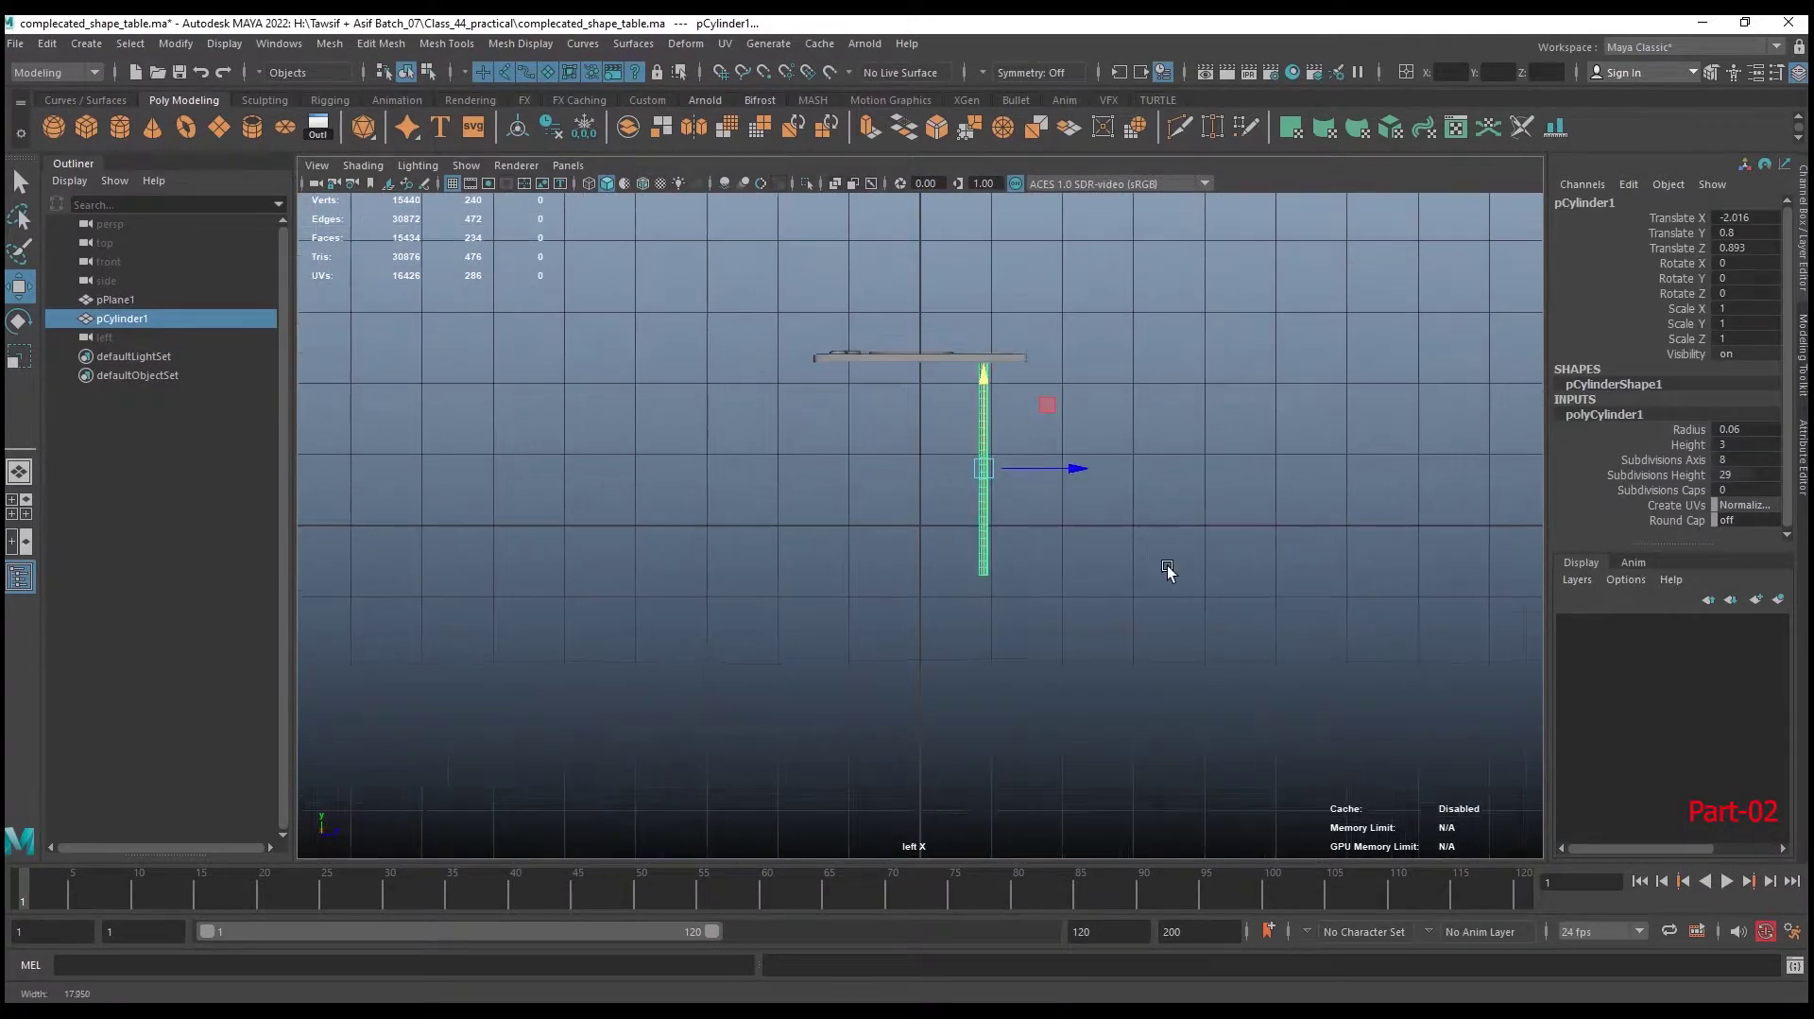
scroll(1166, 565, "up", 3)
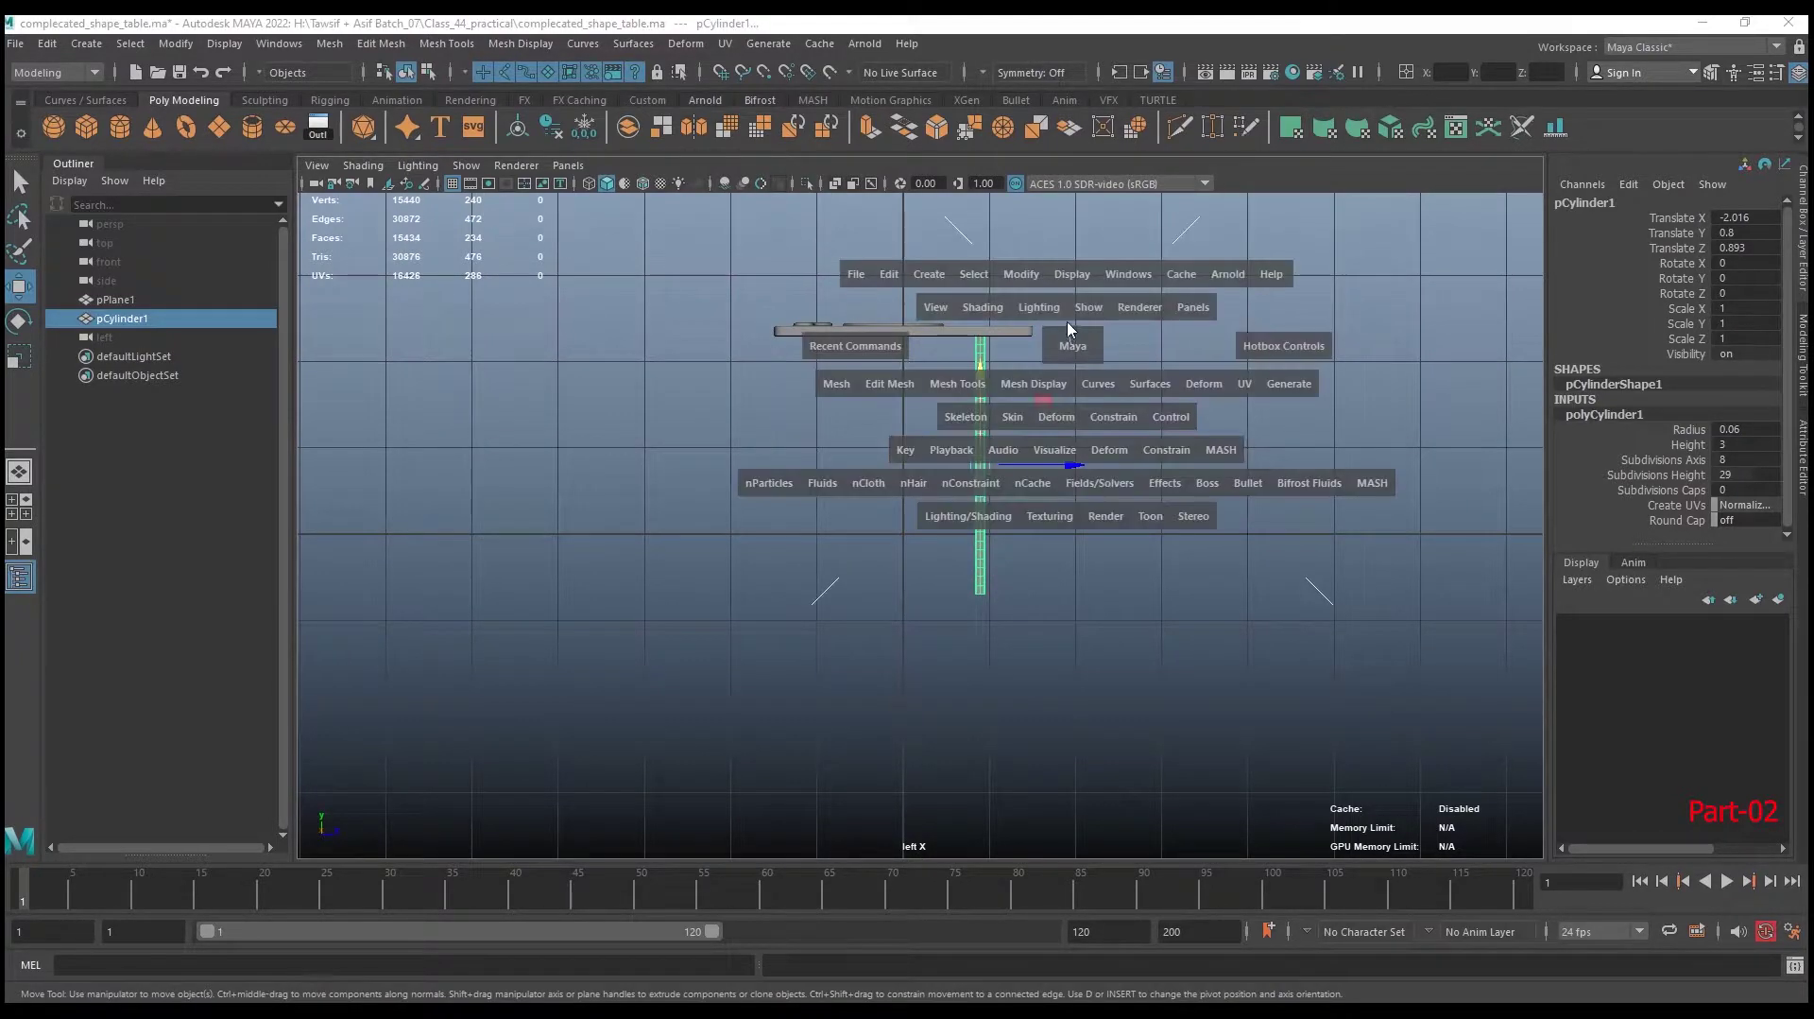
mouse_move(1065, 348)
left_mouse_down()
mouse_move(1094, 446)
mouse_move(1131, 459)
mouse_move(1124, 421)
left_mouse_up()
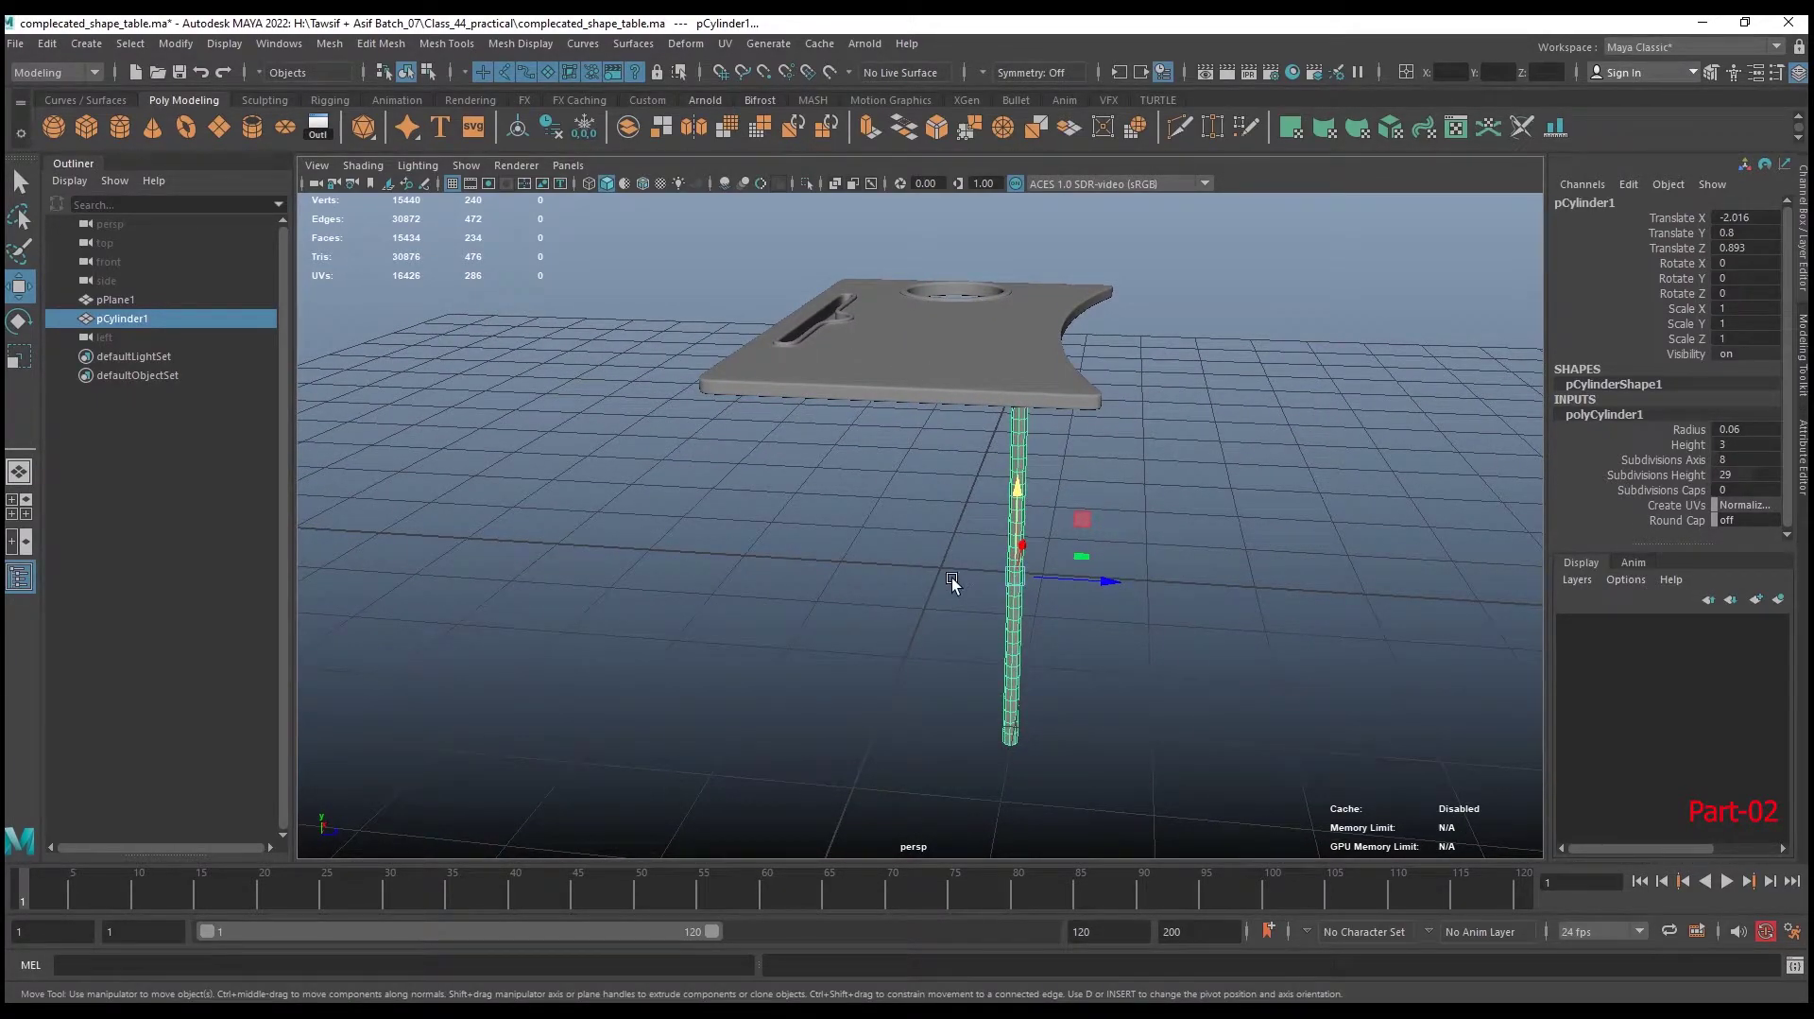
Tear off Deform > Nonlinear, add a Bend deformer to the leg, and view in wireframe
left_click(683, 45)
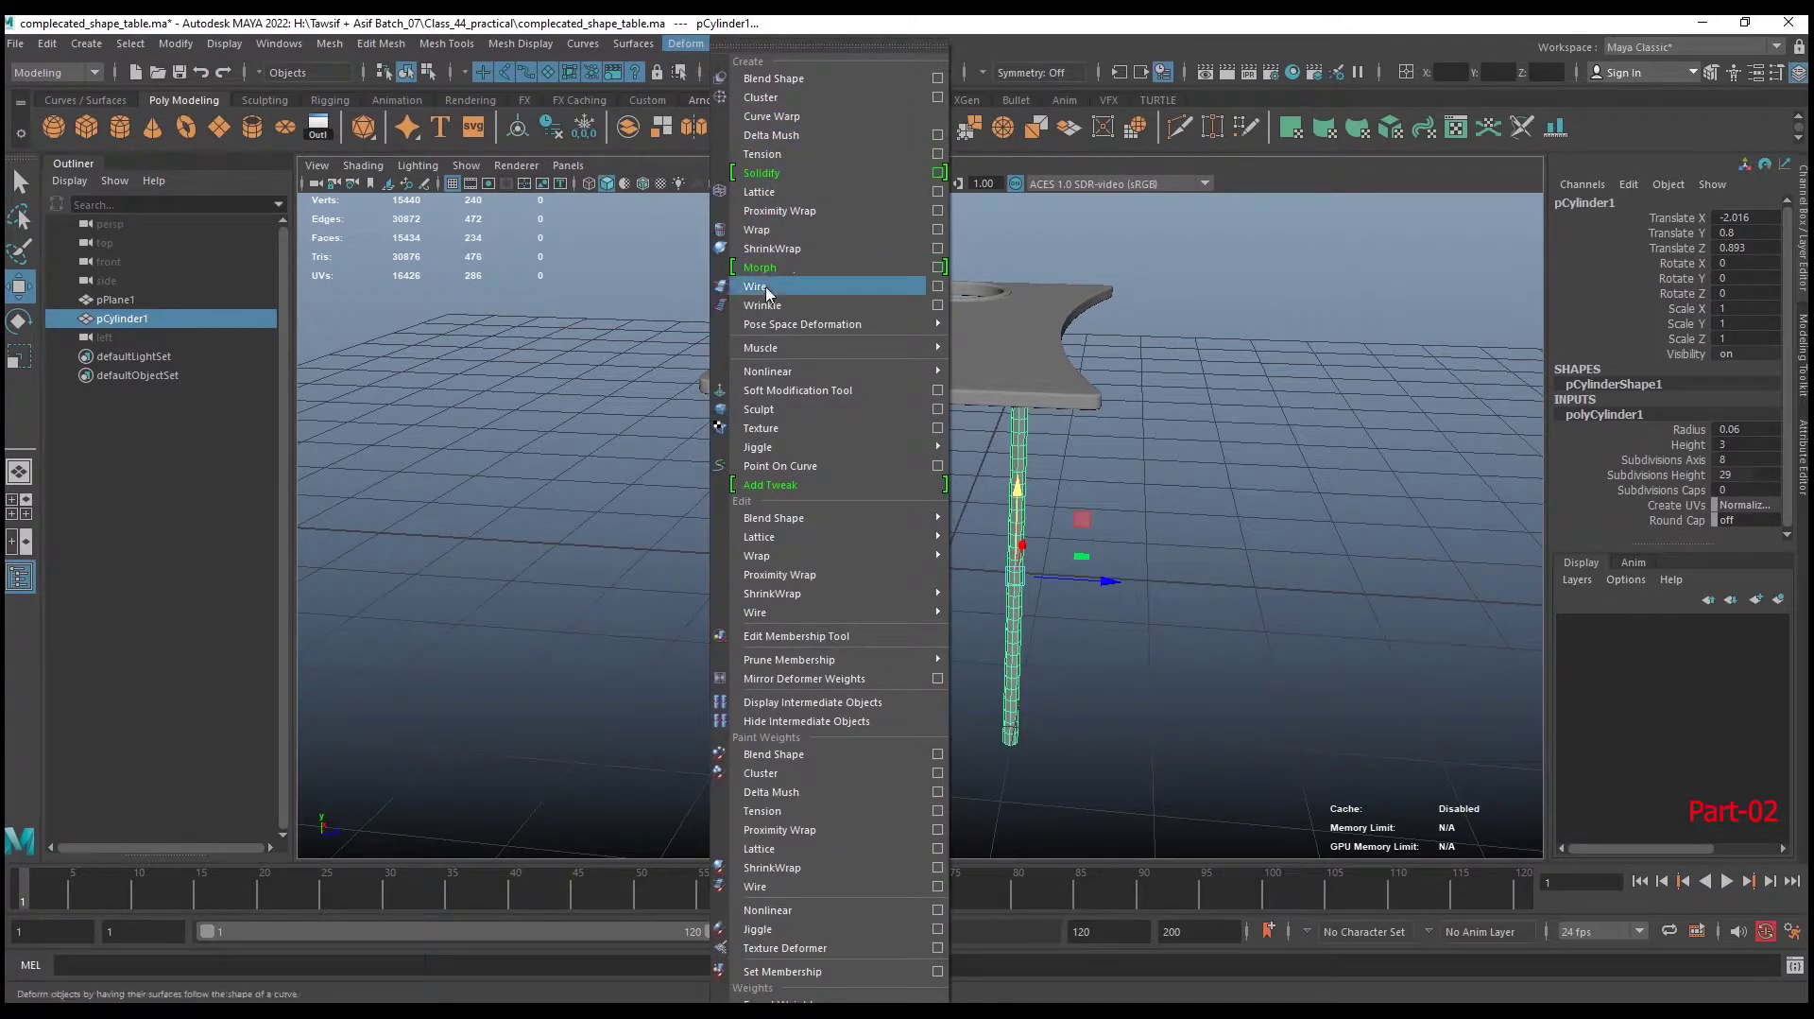
mouse_move(767, 371)
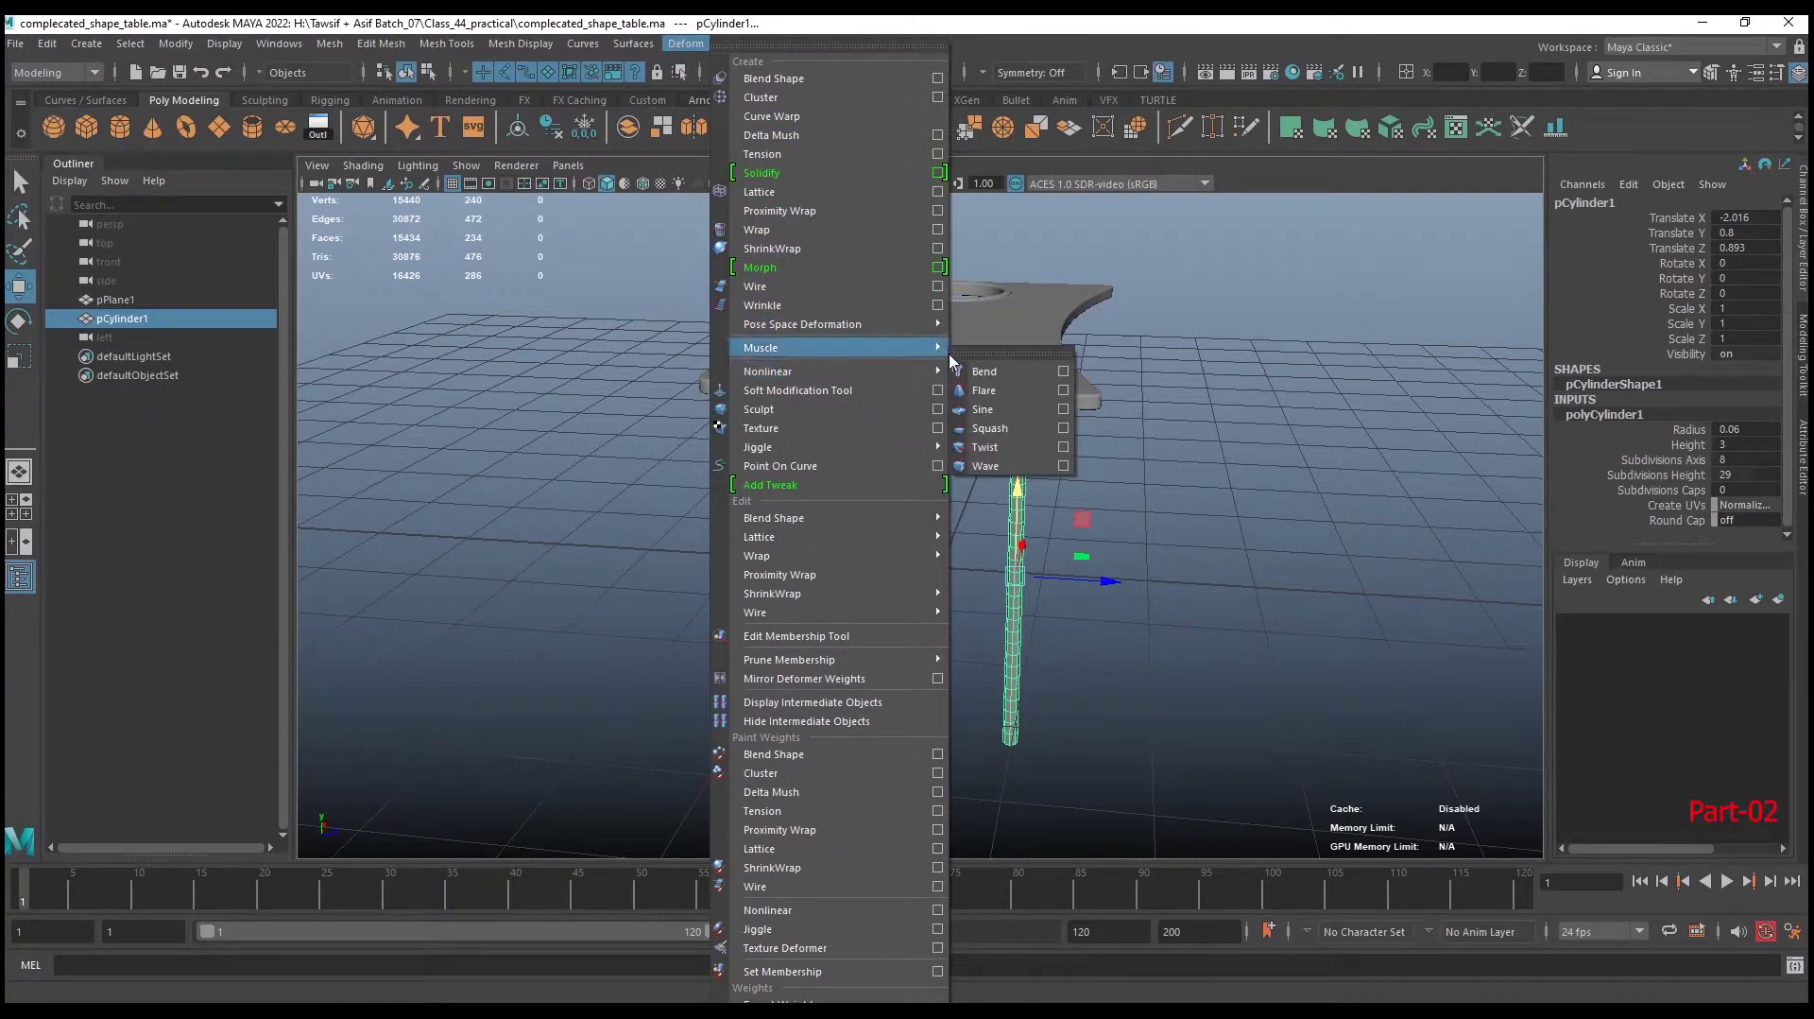
left_click(983, 355)
left_click_drag(1040, 337, 1378, 355)
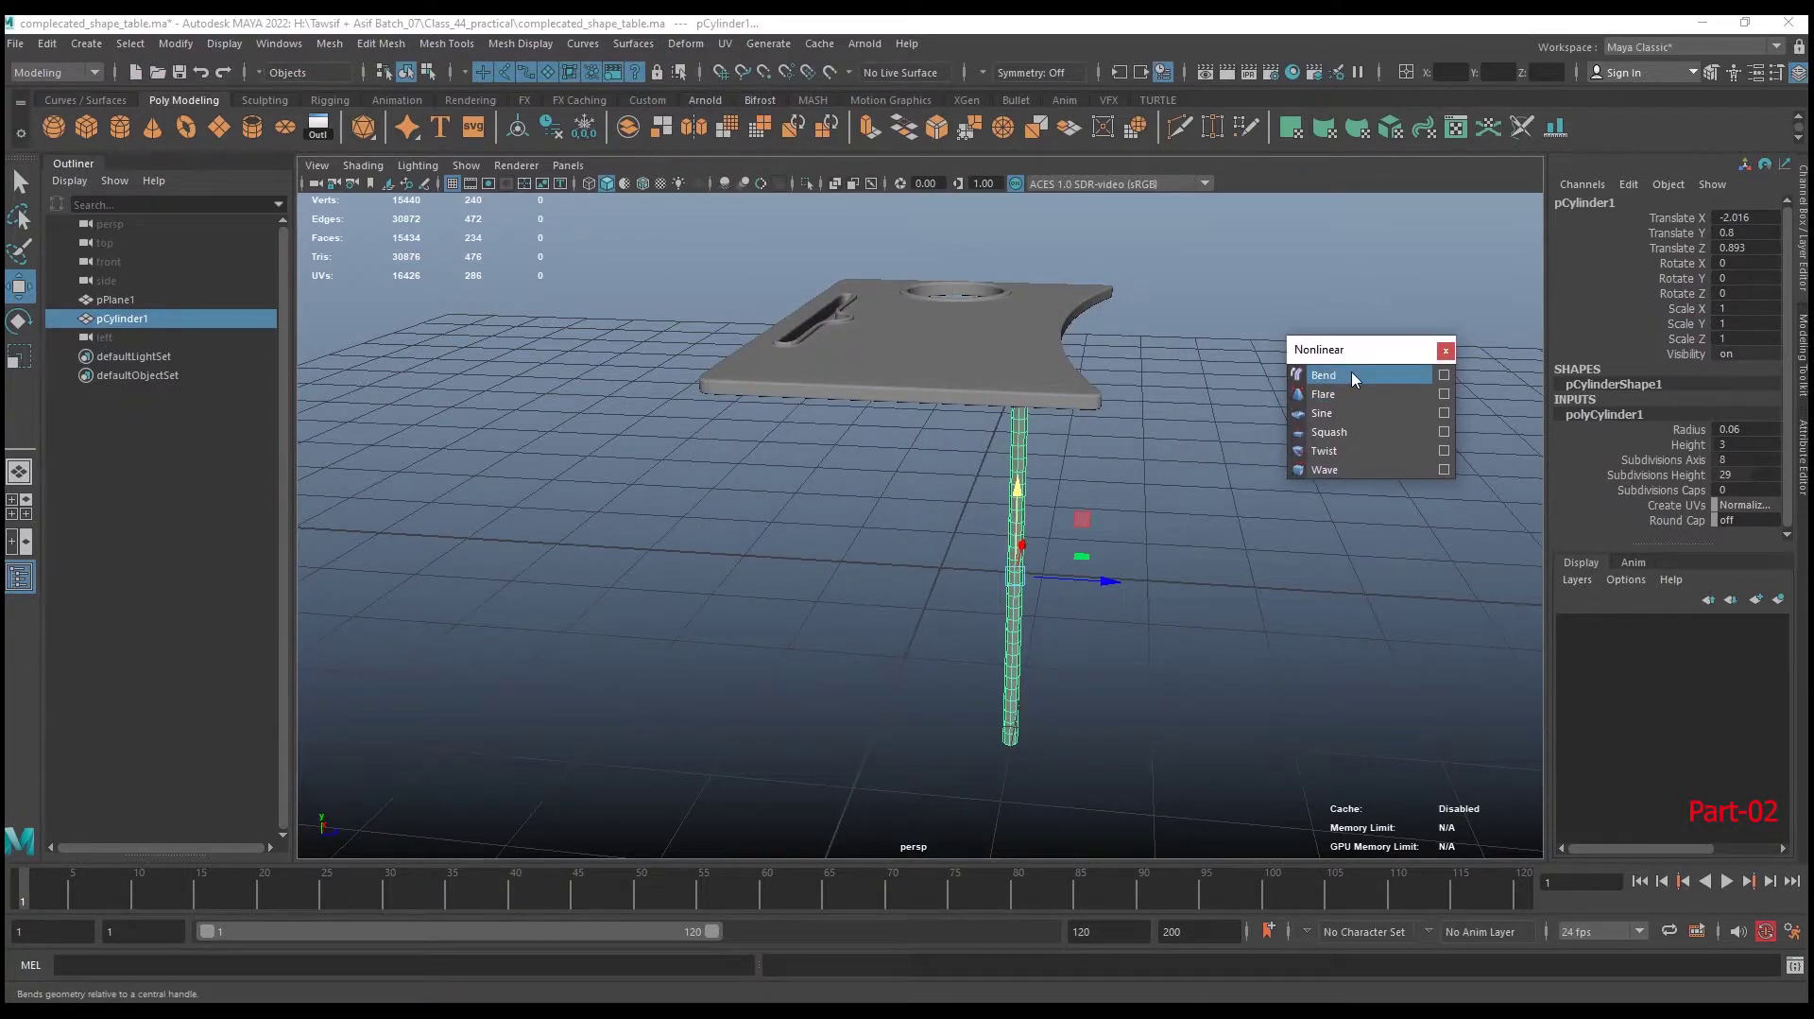
left_click(1353, 378)
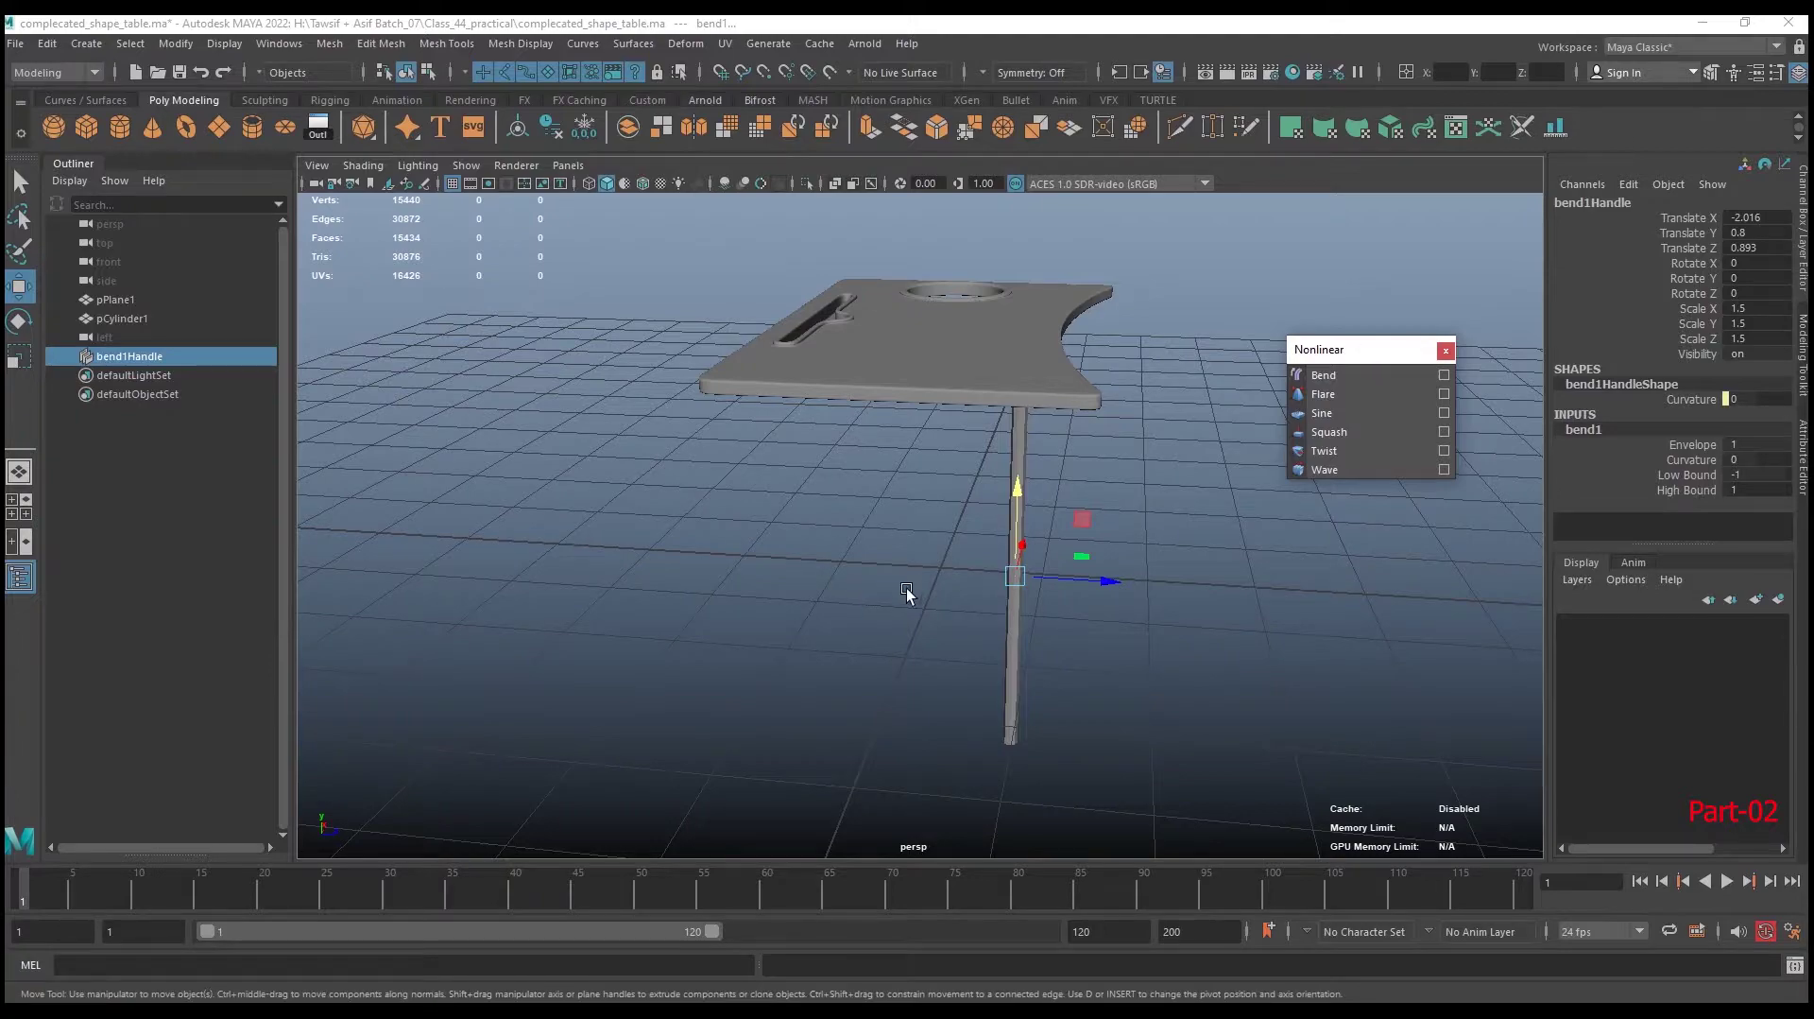
mouse_move(905, 588)
left_mouse_down("alt")
mouse_move(841, 572)
mouse_move(826, 525)
mouse_move(998, 564)
left_mouse_up("alt")
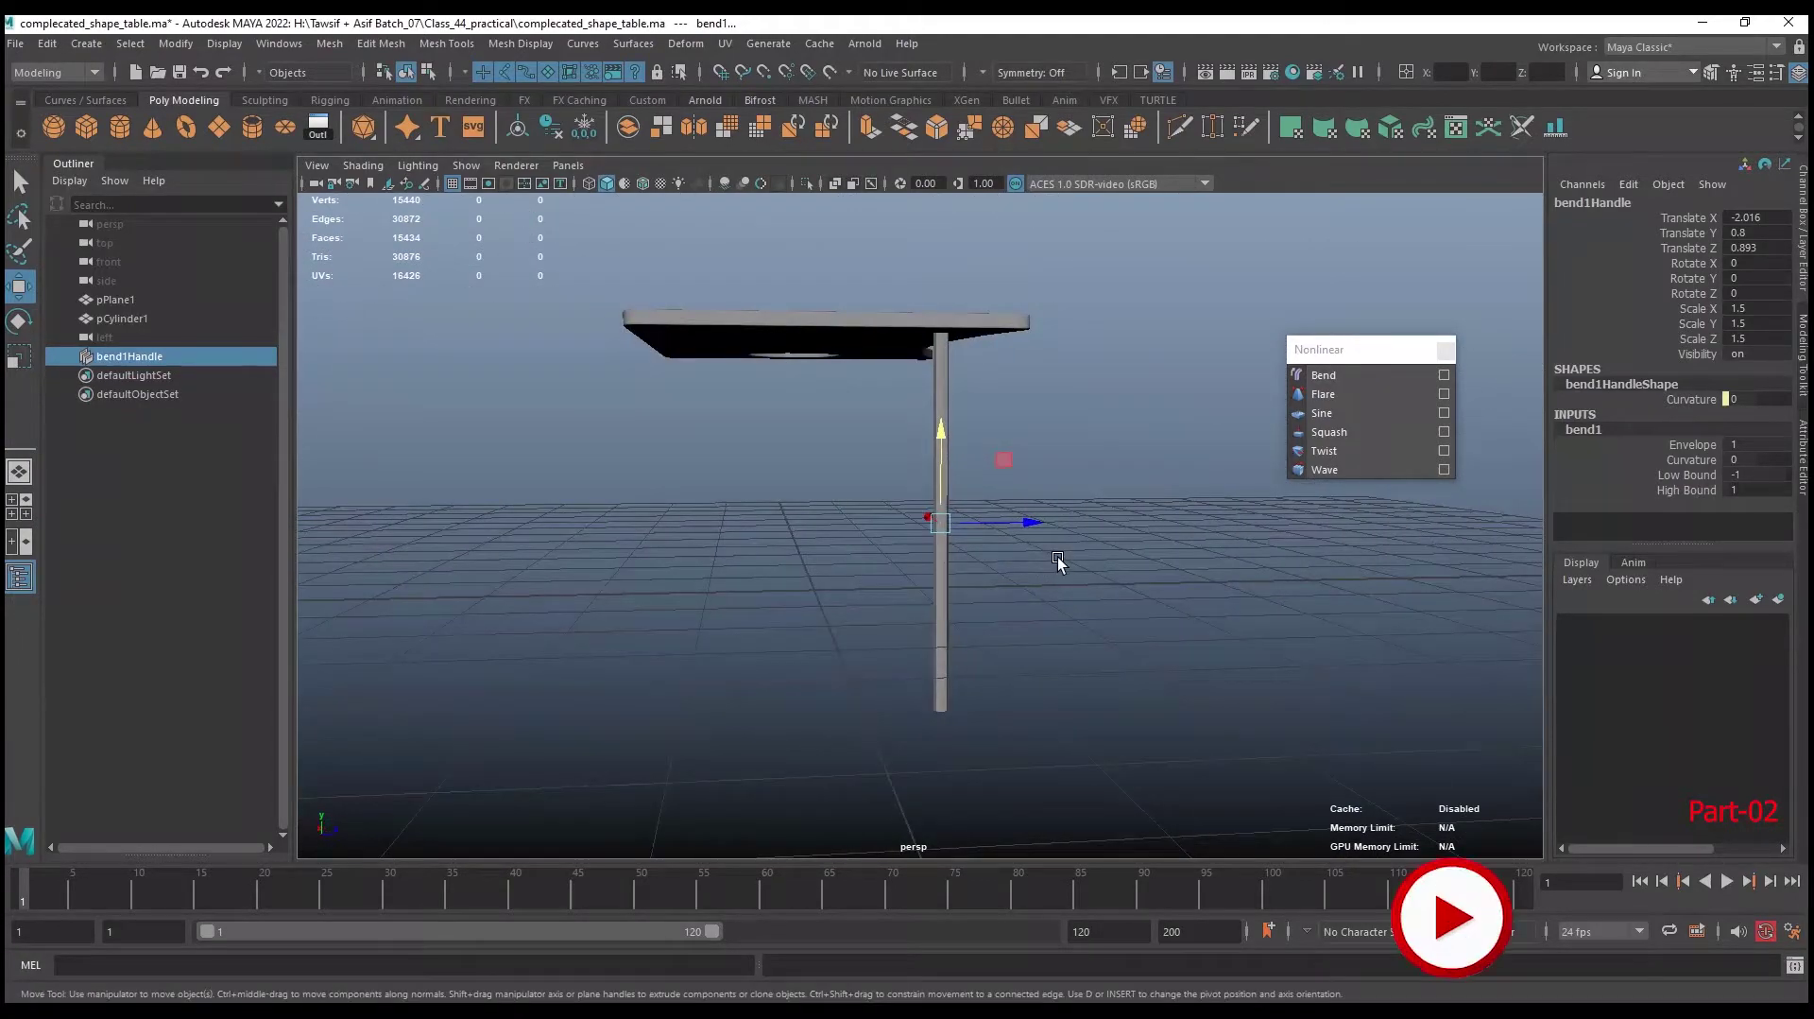
key("4")
middle_click_drag(1055, 553, 1039, 604, "alt")
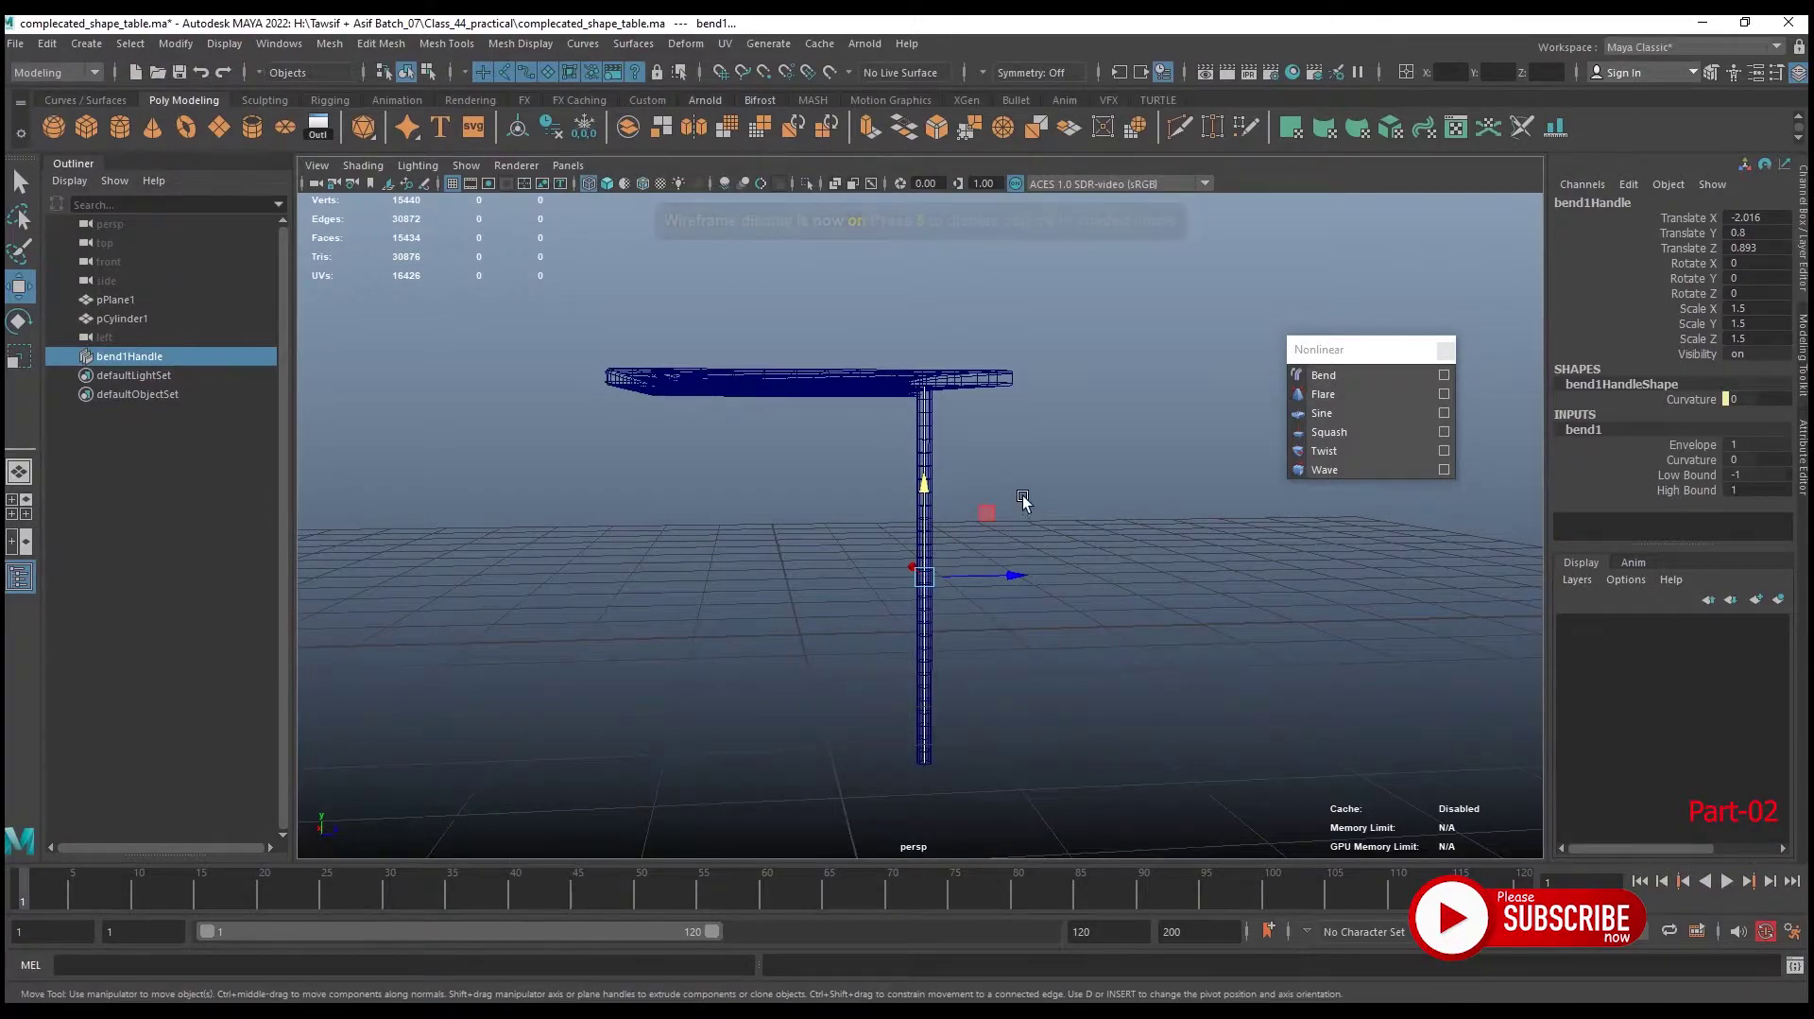
middle_click_drag(992, 507, 973, 459, "alt")
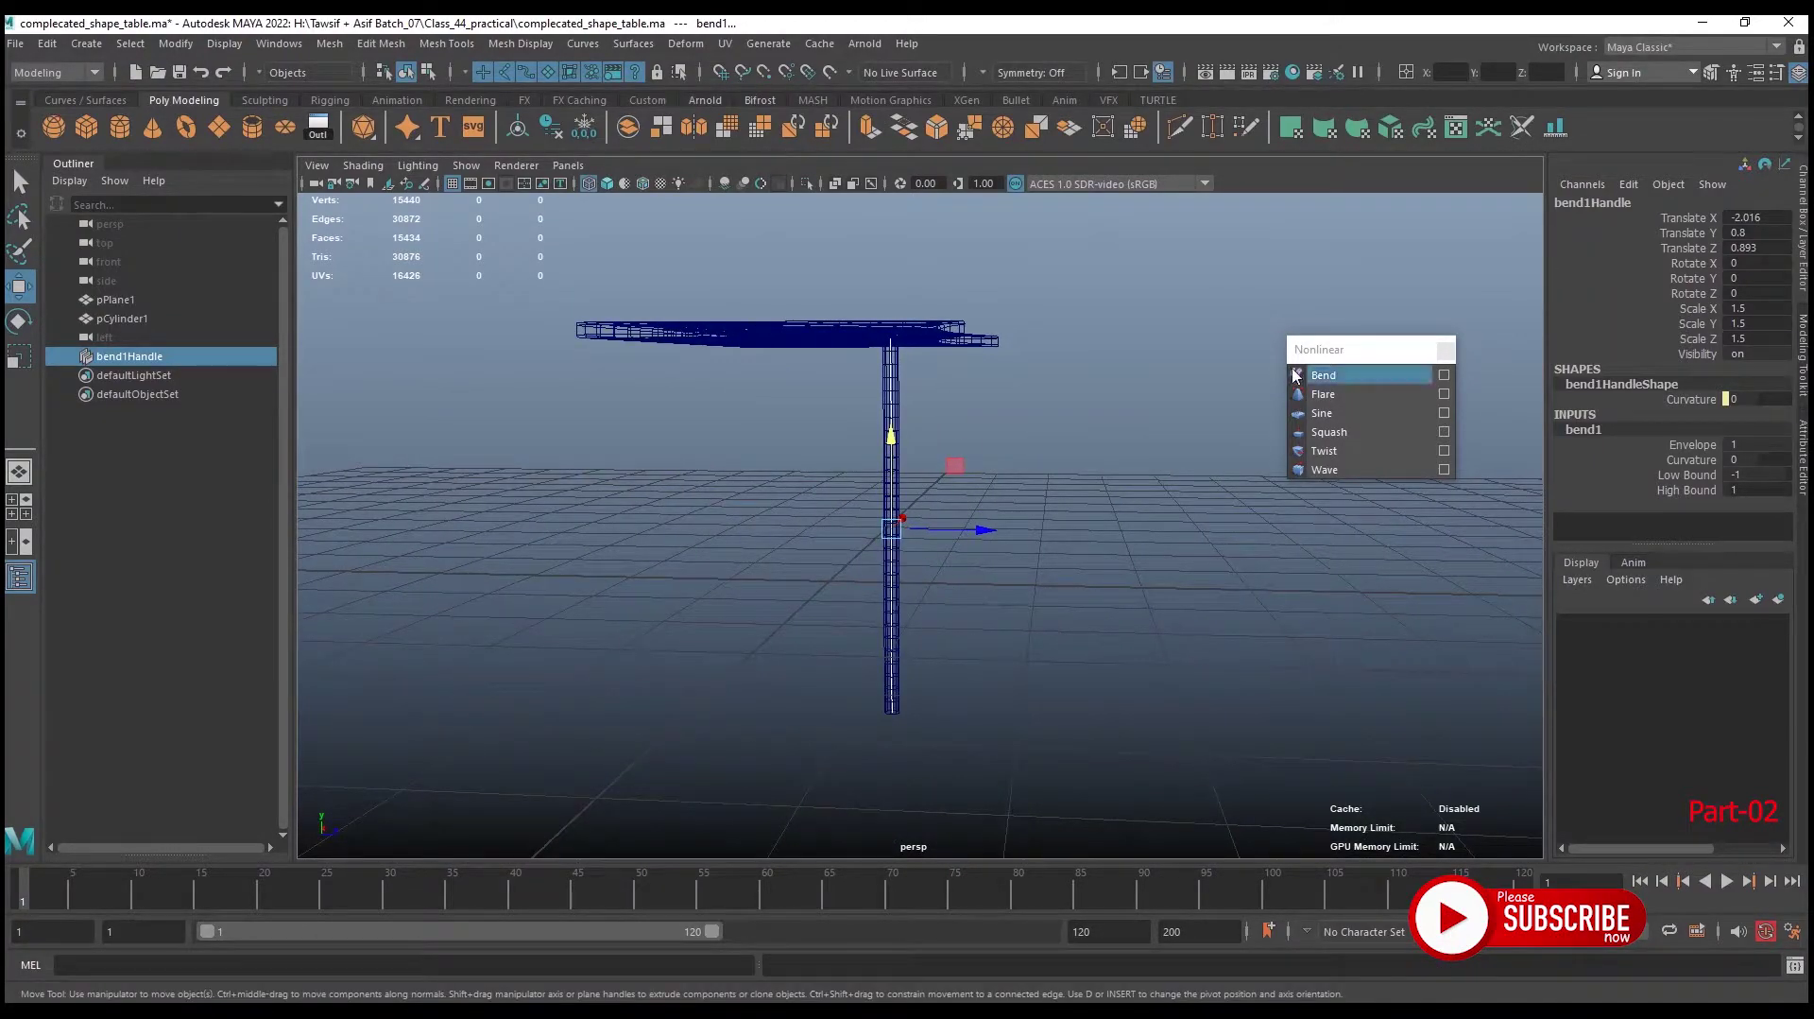
left_click_drag(1398, 348, 1389, 690)
Drag bend1's Curvature up to about 75.63 so the leg arcs
left_click(1691, 460)
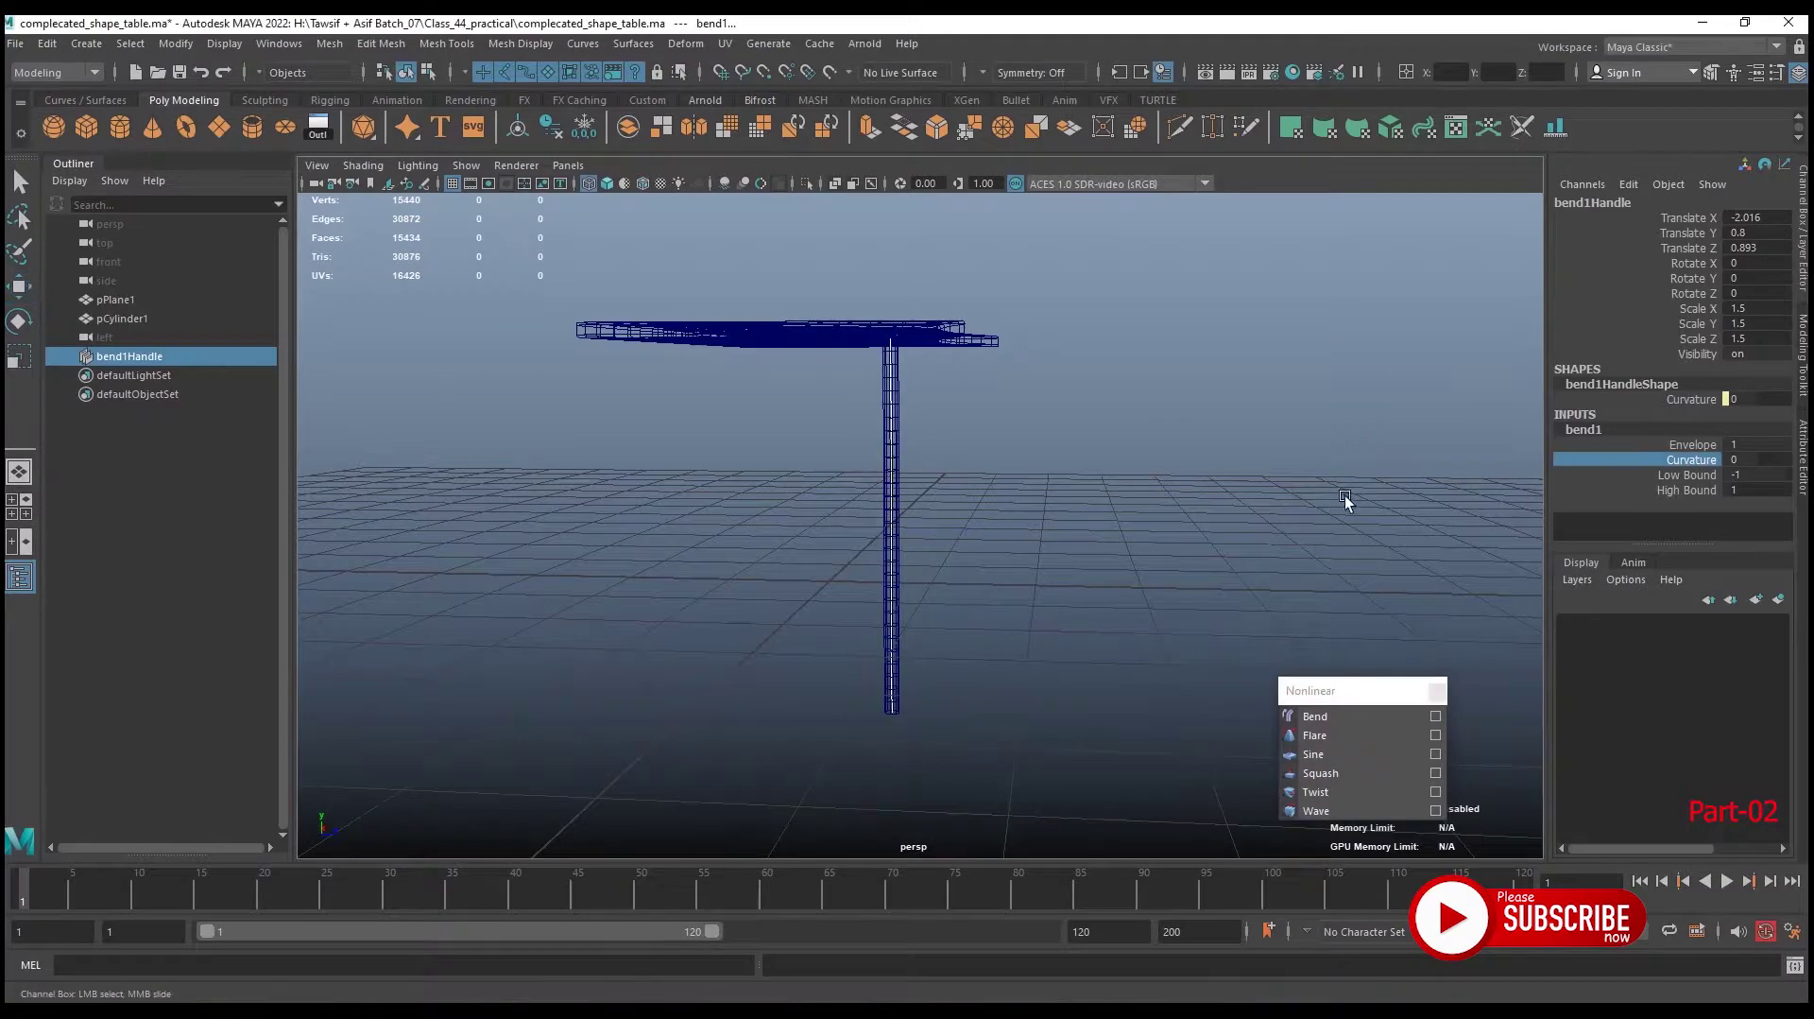
middle_click_drag(1087, 557, 1160, 553)
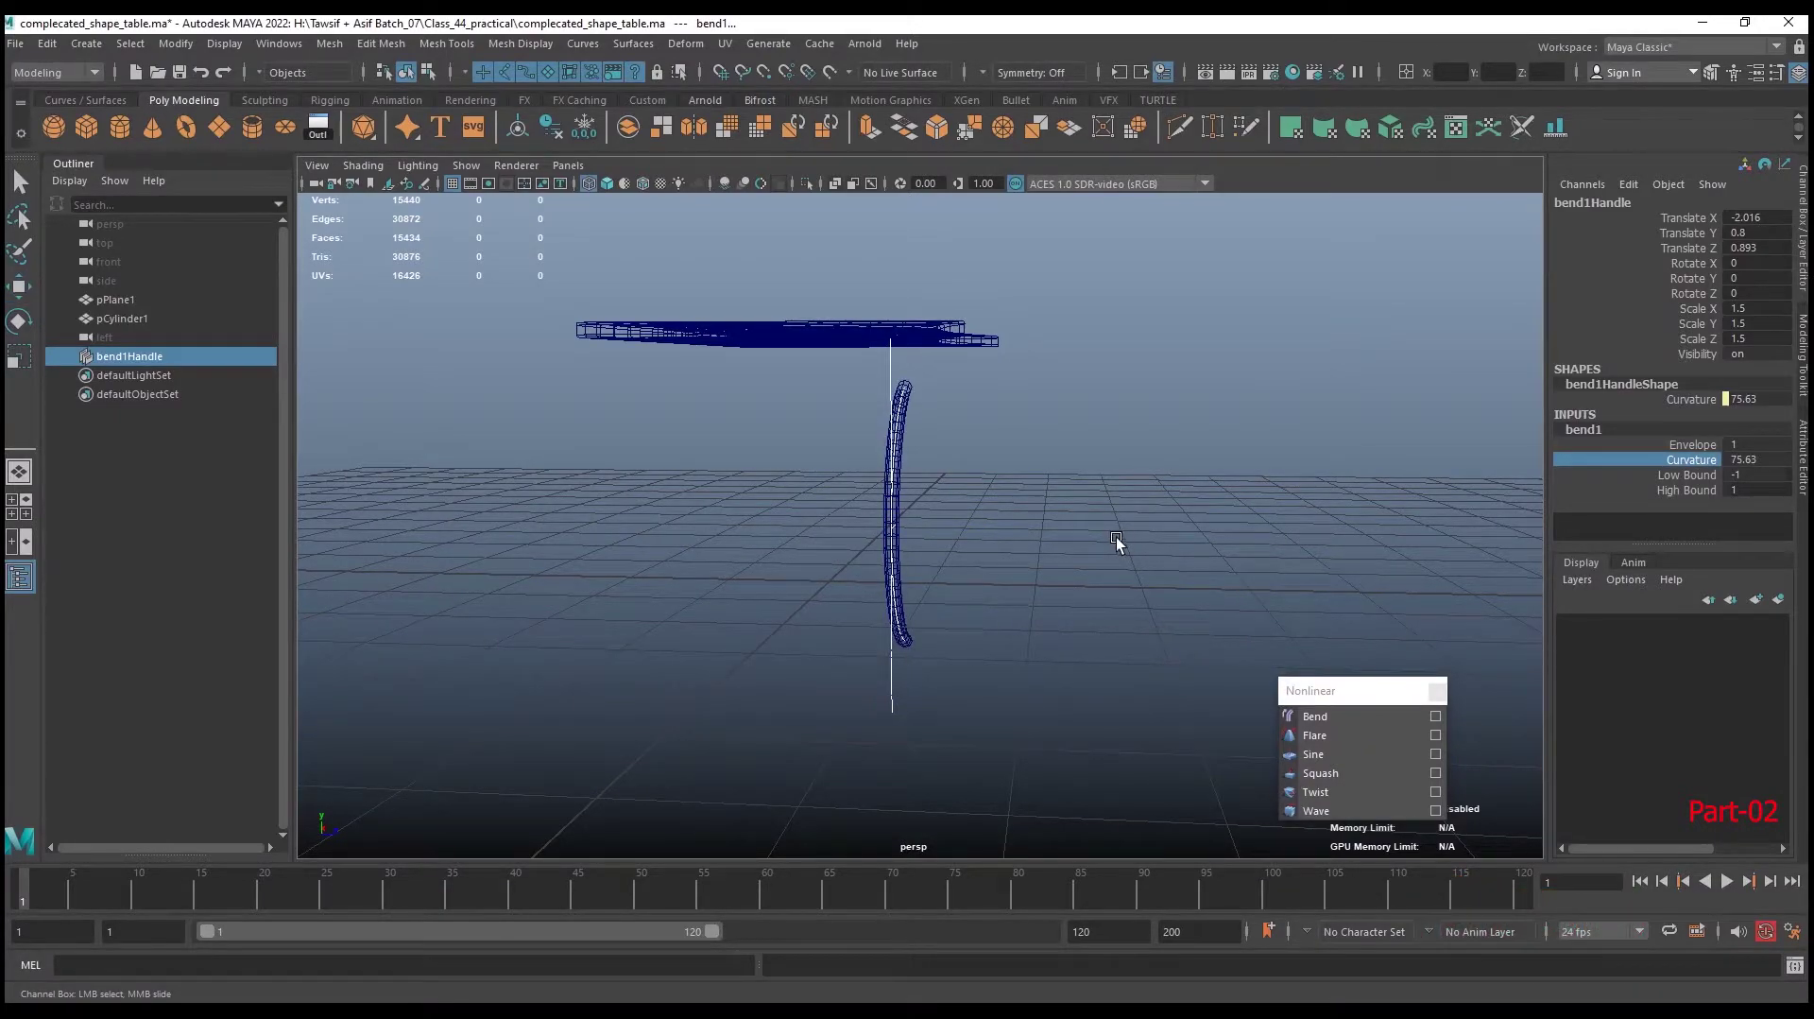
left_click_drag(1110, 534, 941, 519, "alt")
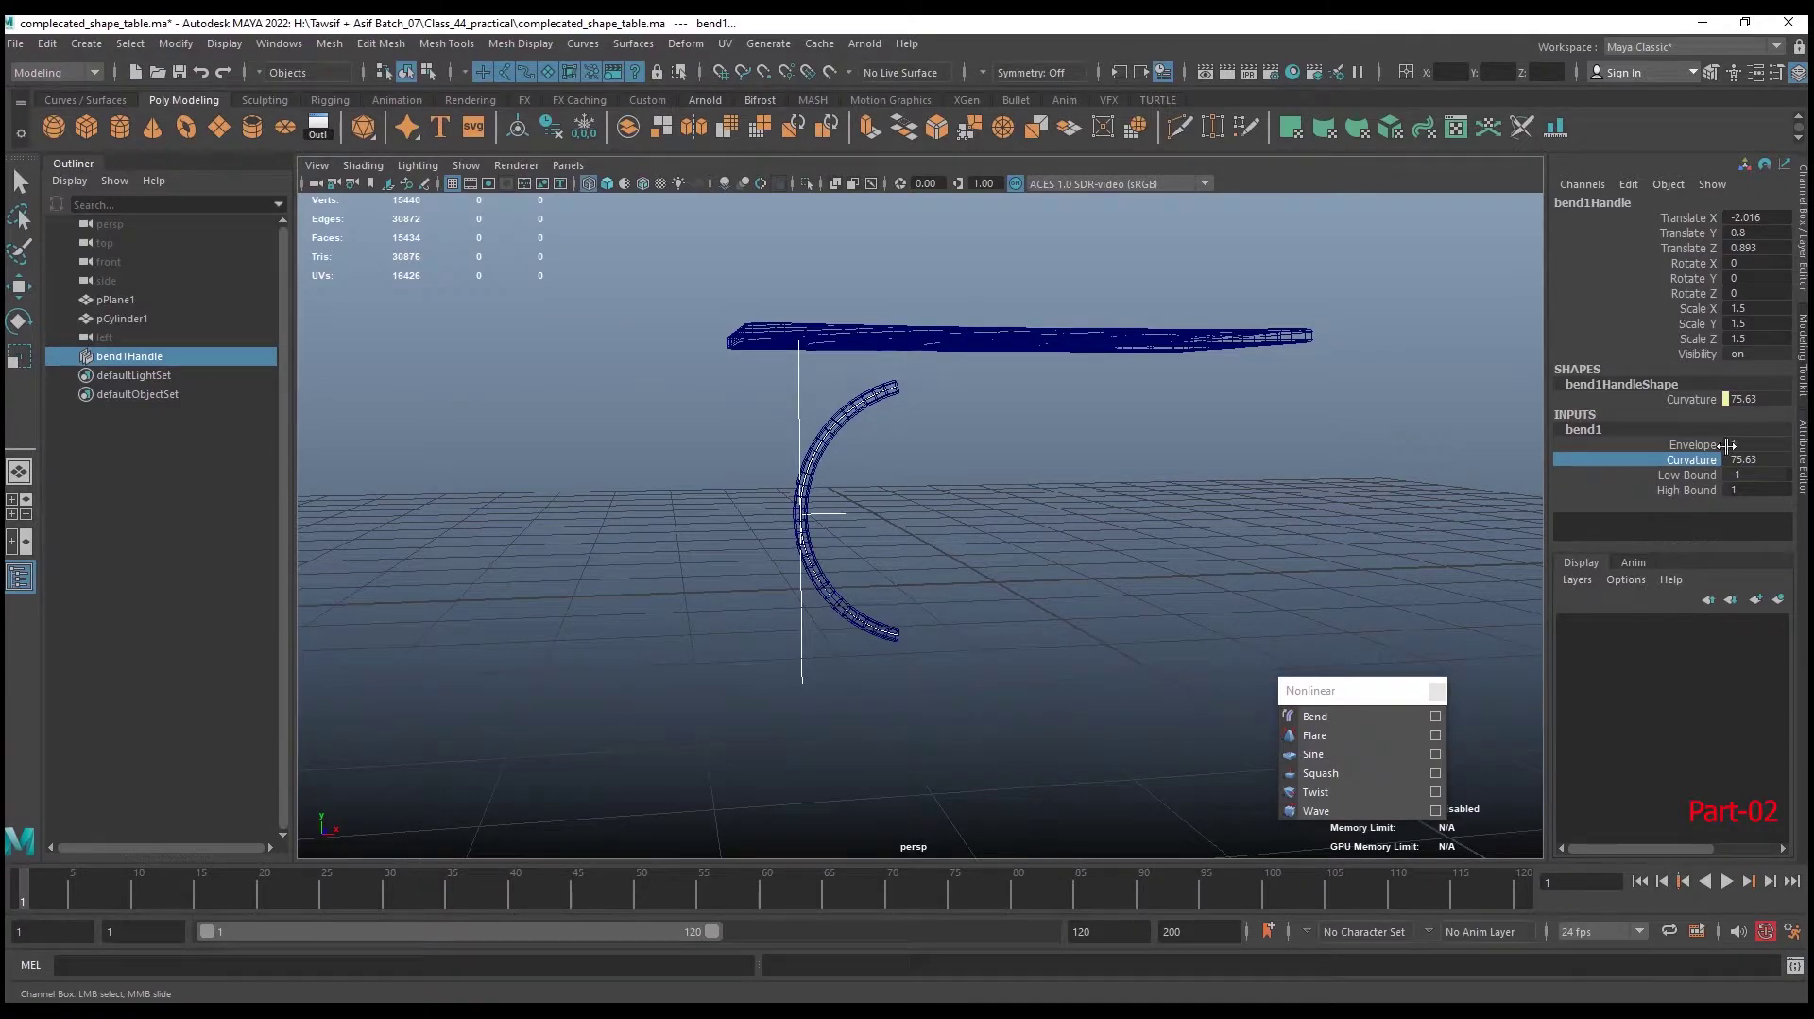
mouse_move(957, 508)
left_mouse_down("alt")
mouse_move(1094, 498)
mouse_move(1154, 567)
mouse_move(932, 473)
left_mouse_up("alt")
Set bend1Handle's Rotate Y to 90 and return to shaded display
key("w")
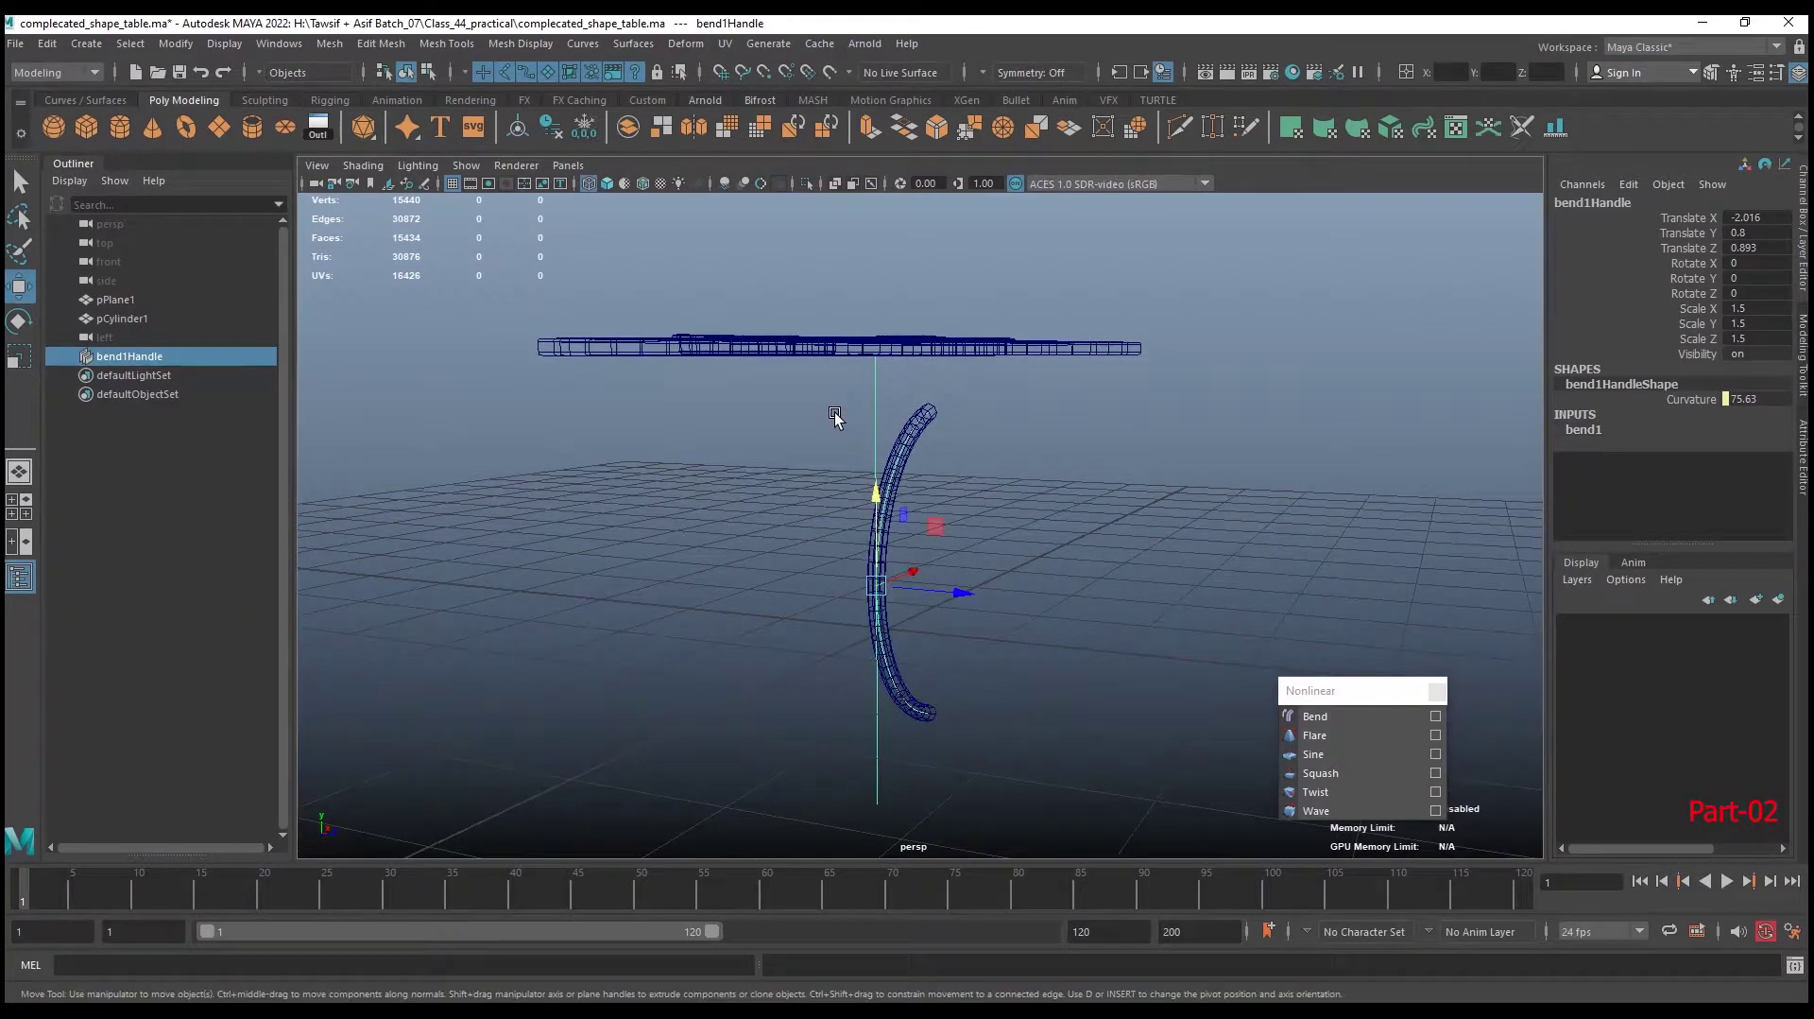
key("e")
left_click_drag(911, 601, 973, 598)
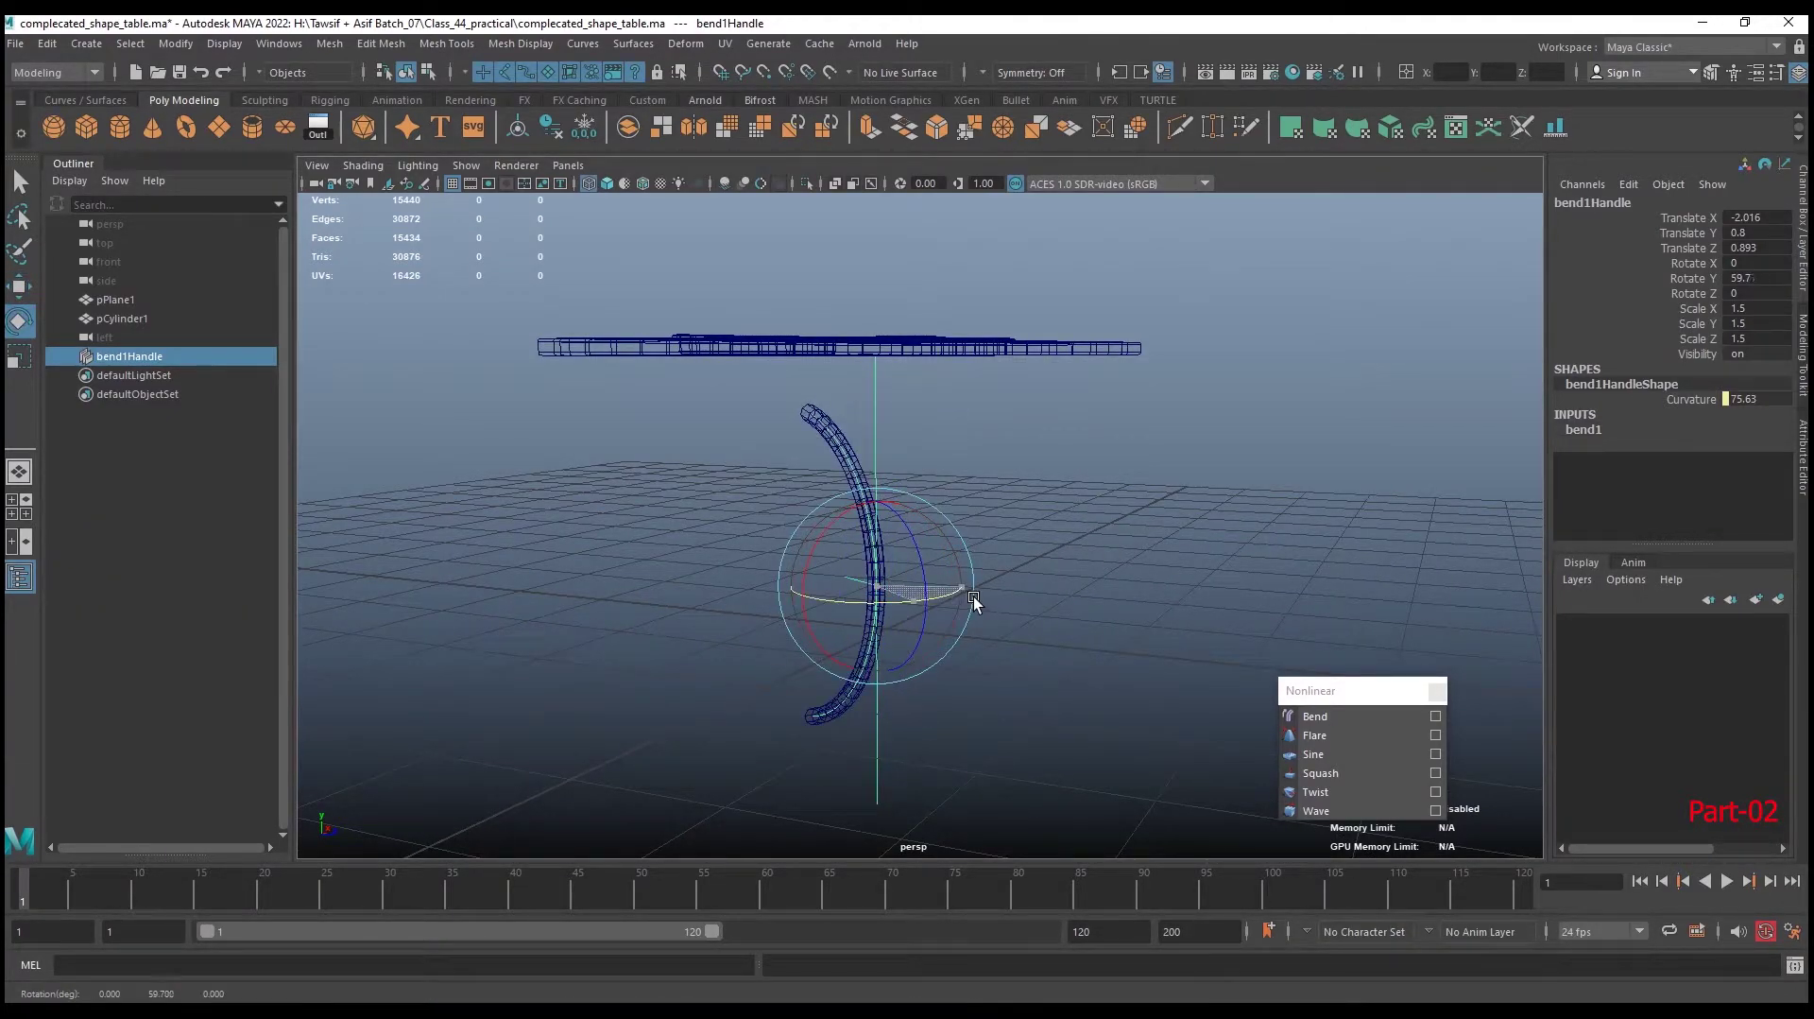
left_click(1750, 278)
type("90")
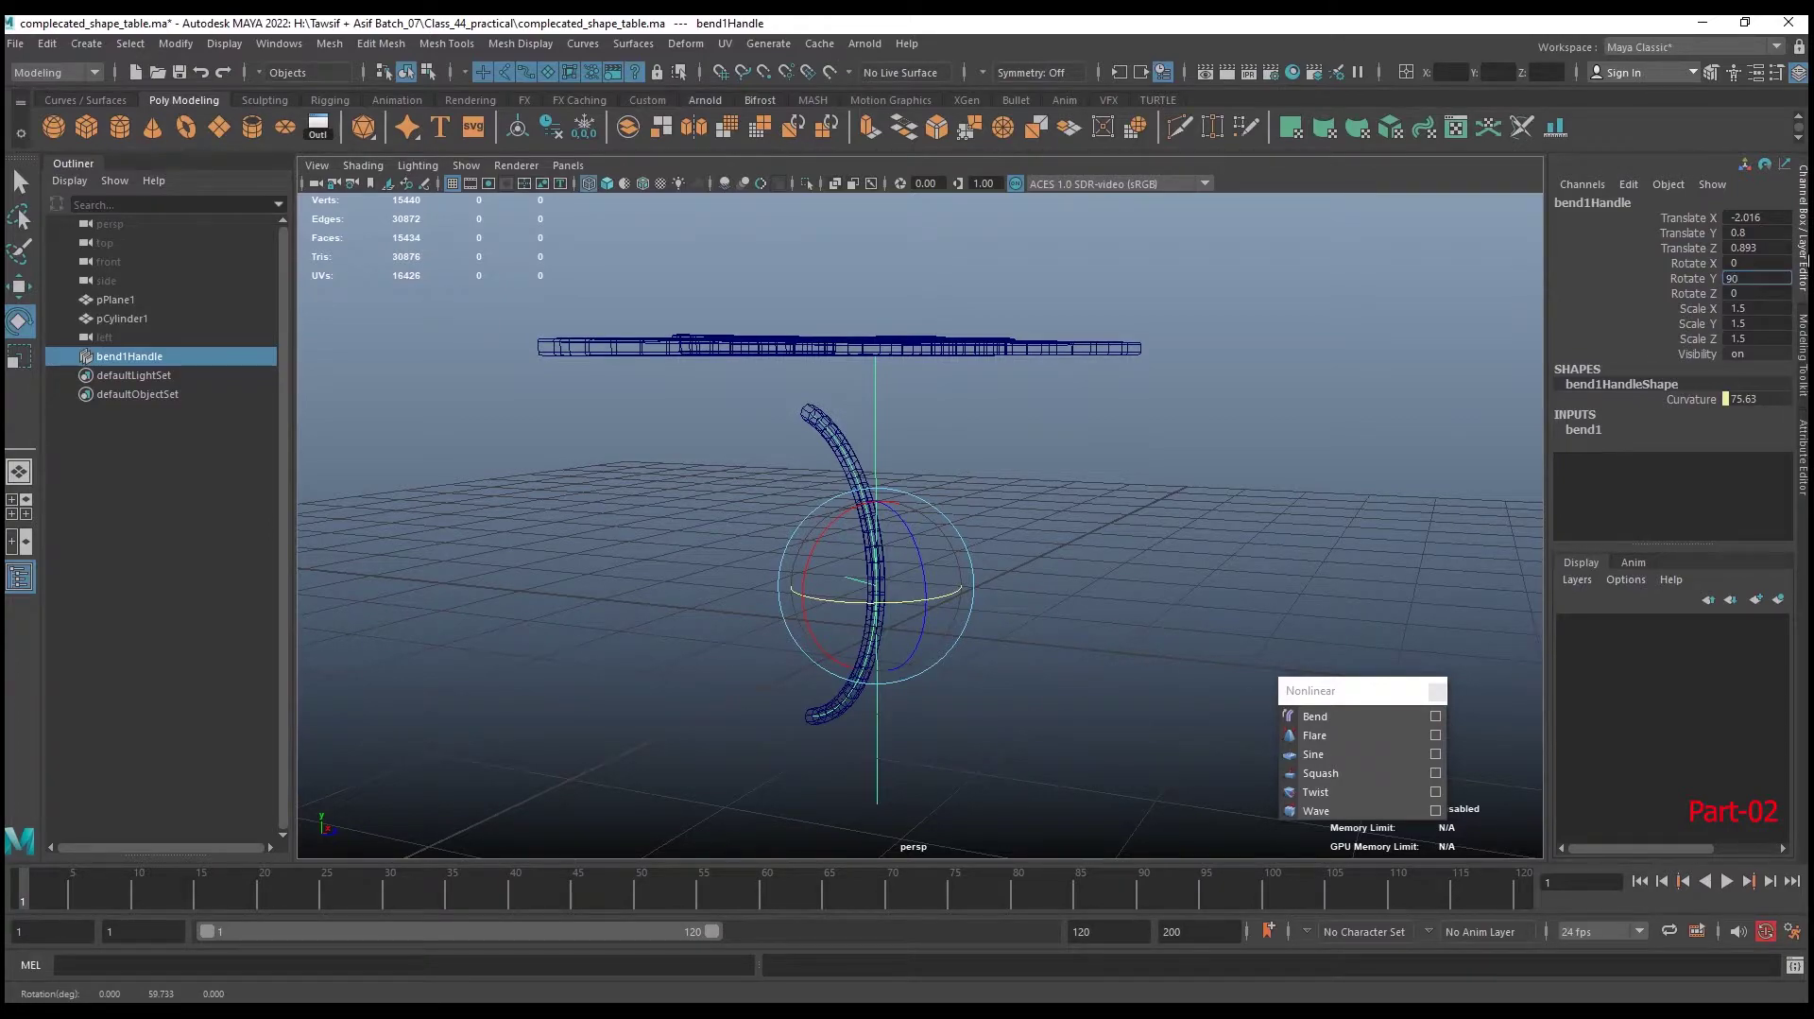
key("Return")
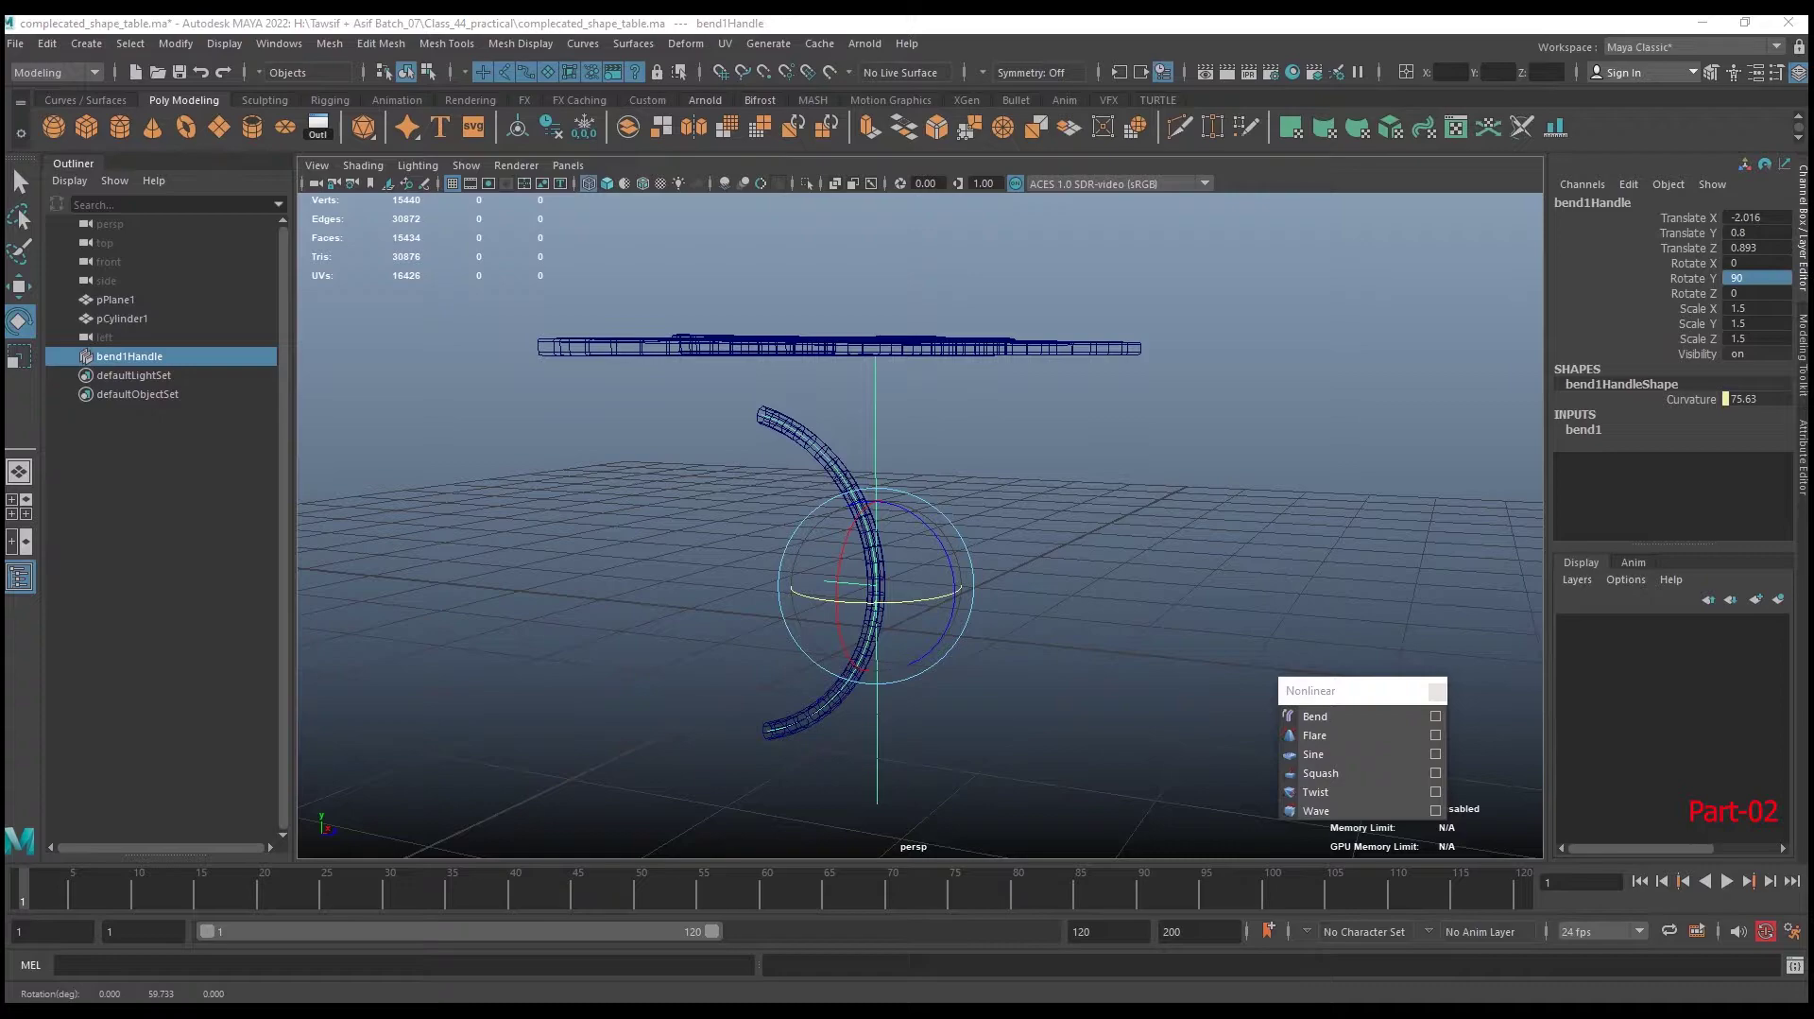
left_click_drag(1104, 606, 1159, 564, "alt")
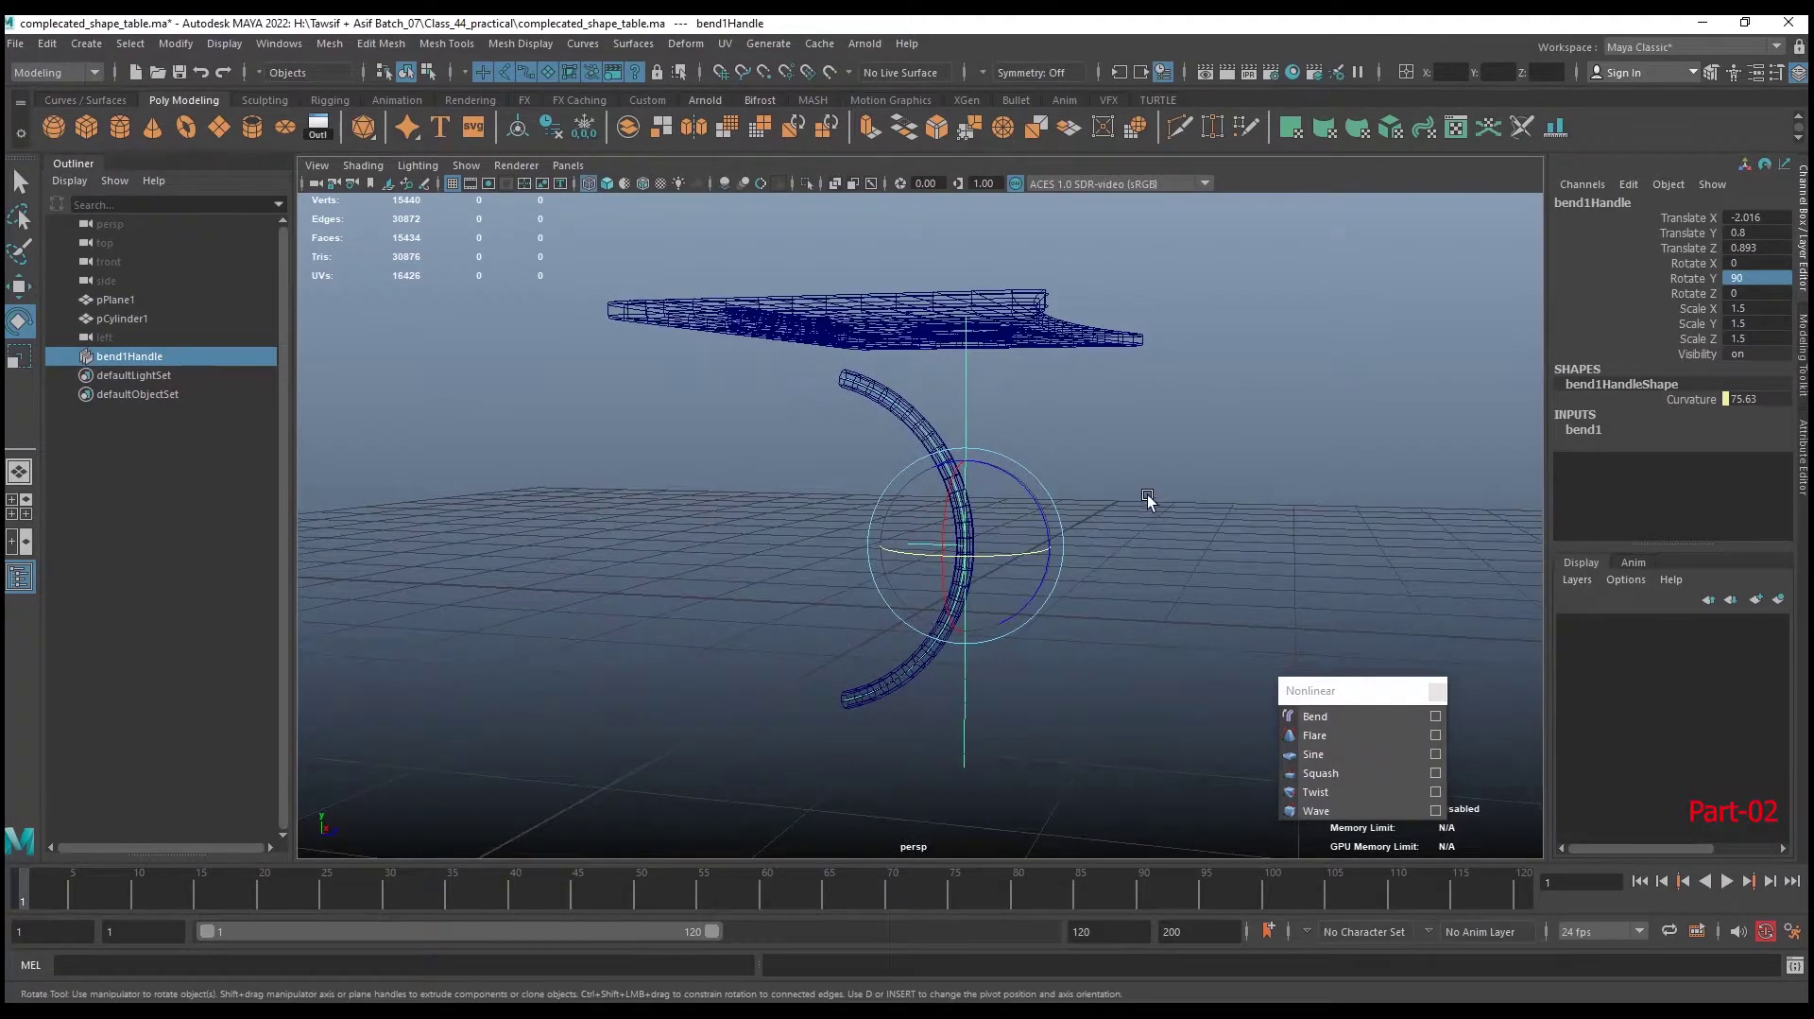
key("space")
key("5")
left_click_drag(1163, 542, 960, 486, "alt")
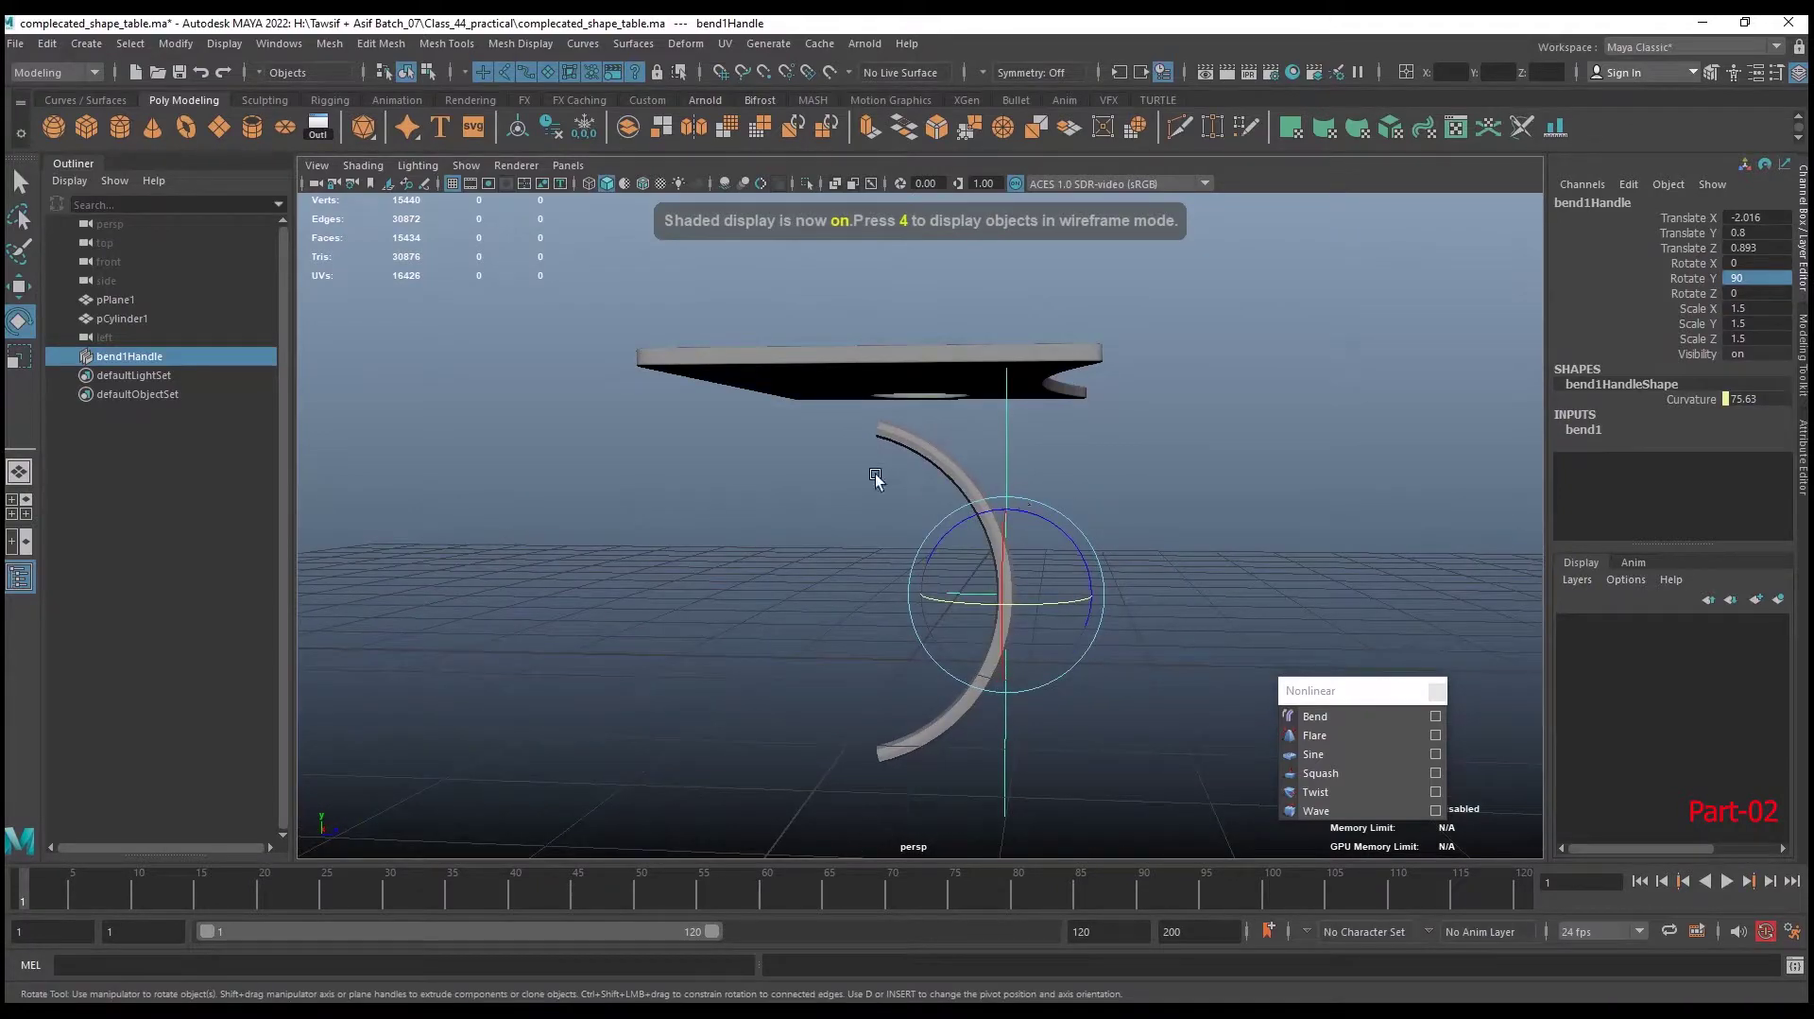
Set bend1's High Bound to 0 so the leg's upper half stays straight
left_click(1589, 431)
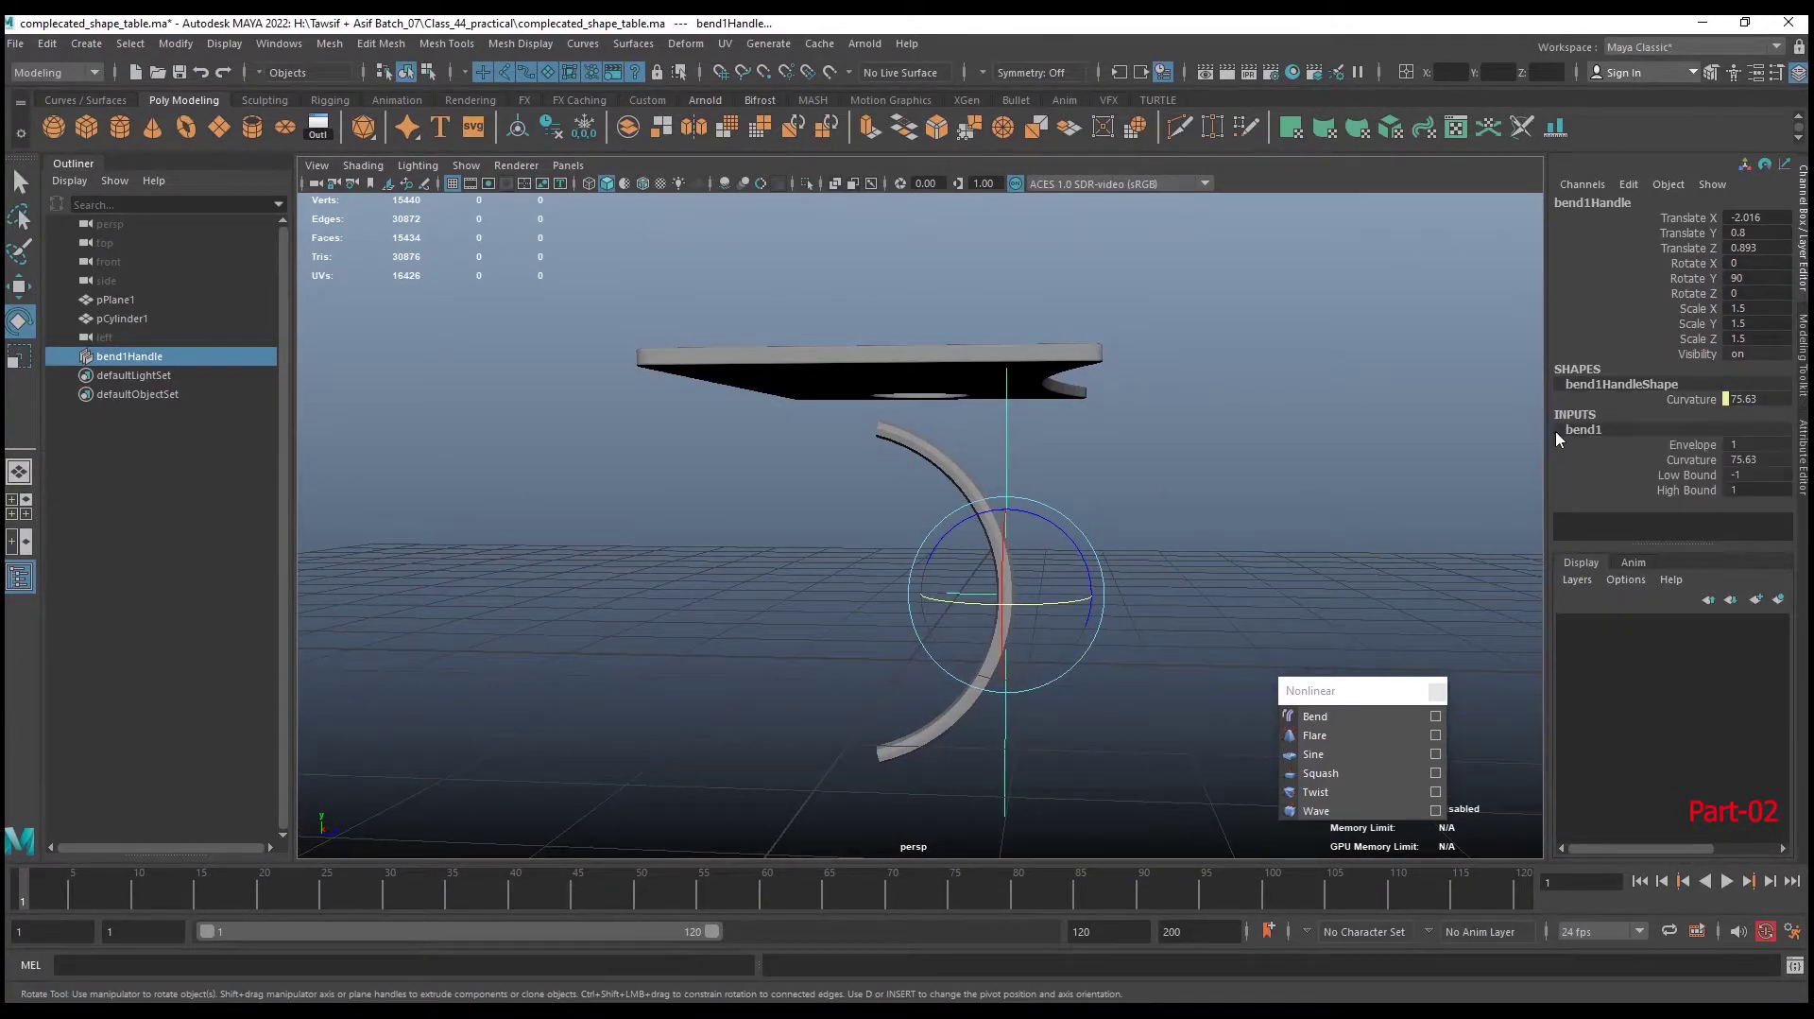
left_click(1756, 72)
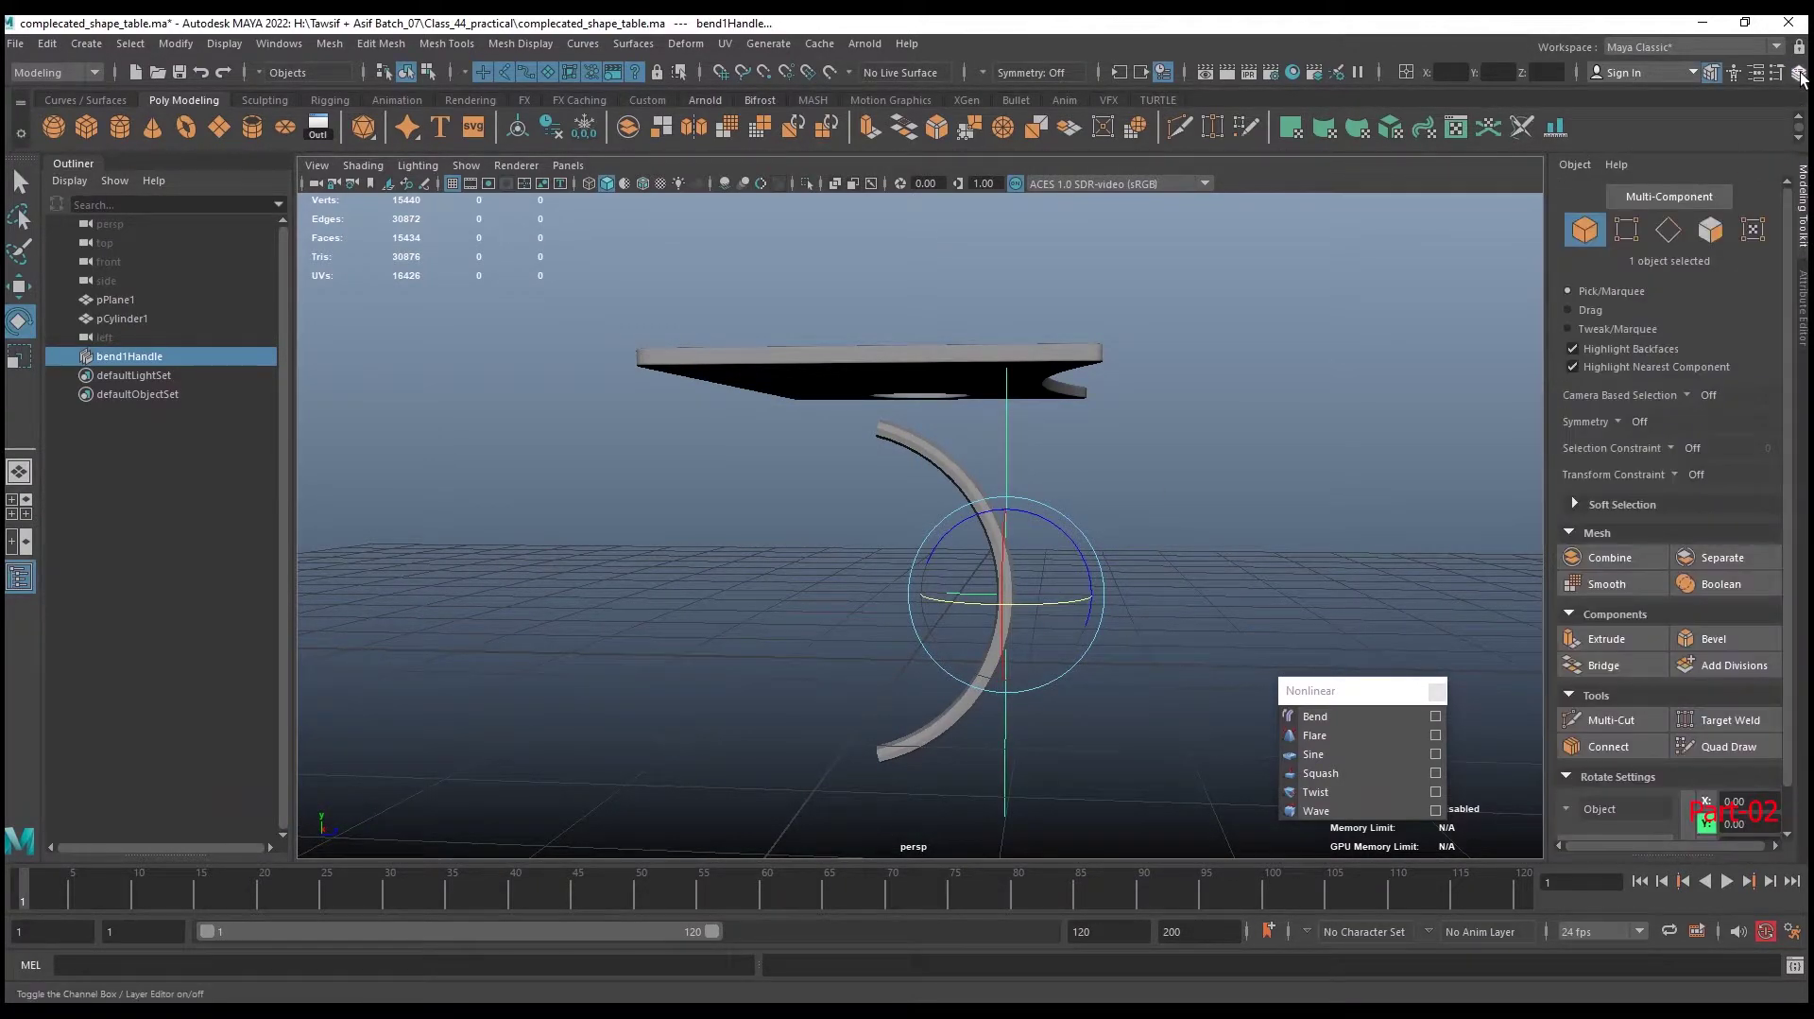
left_click(1798, 72)
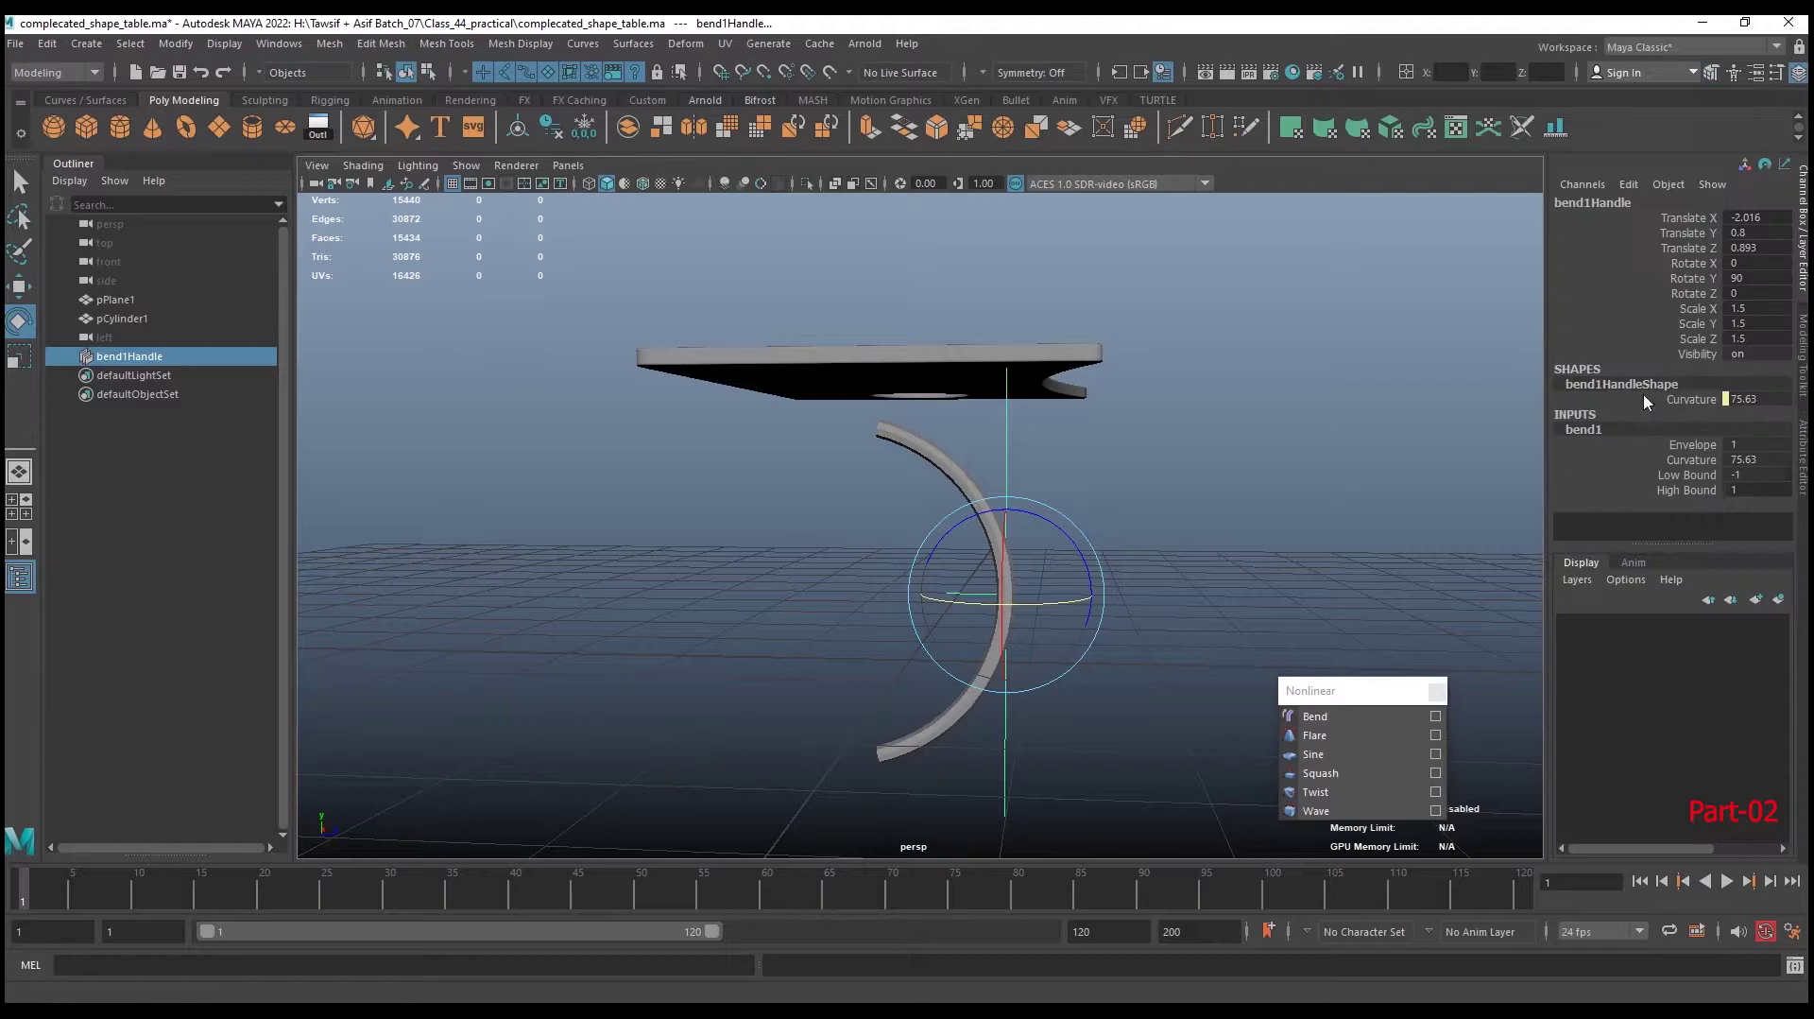
left_click(1689, 490)
middle_click_drag(1313, 510, 1293, 501)
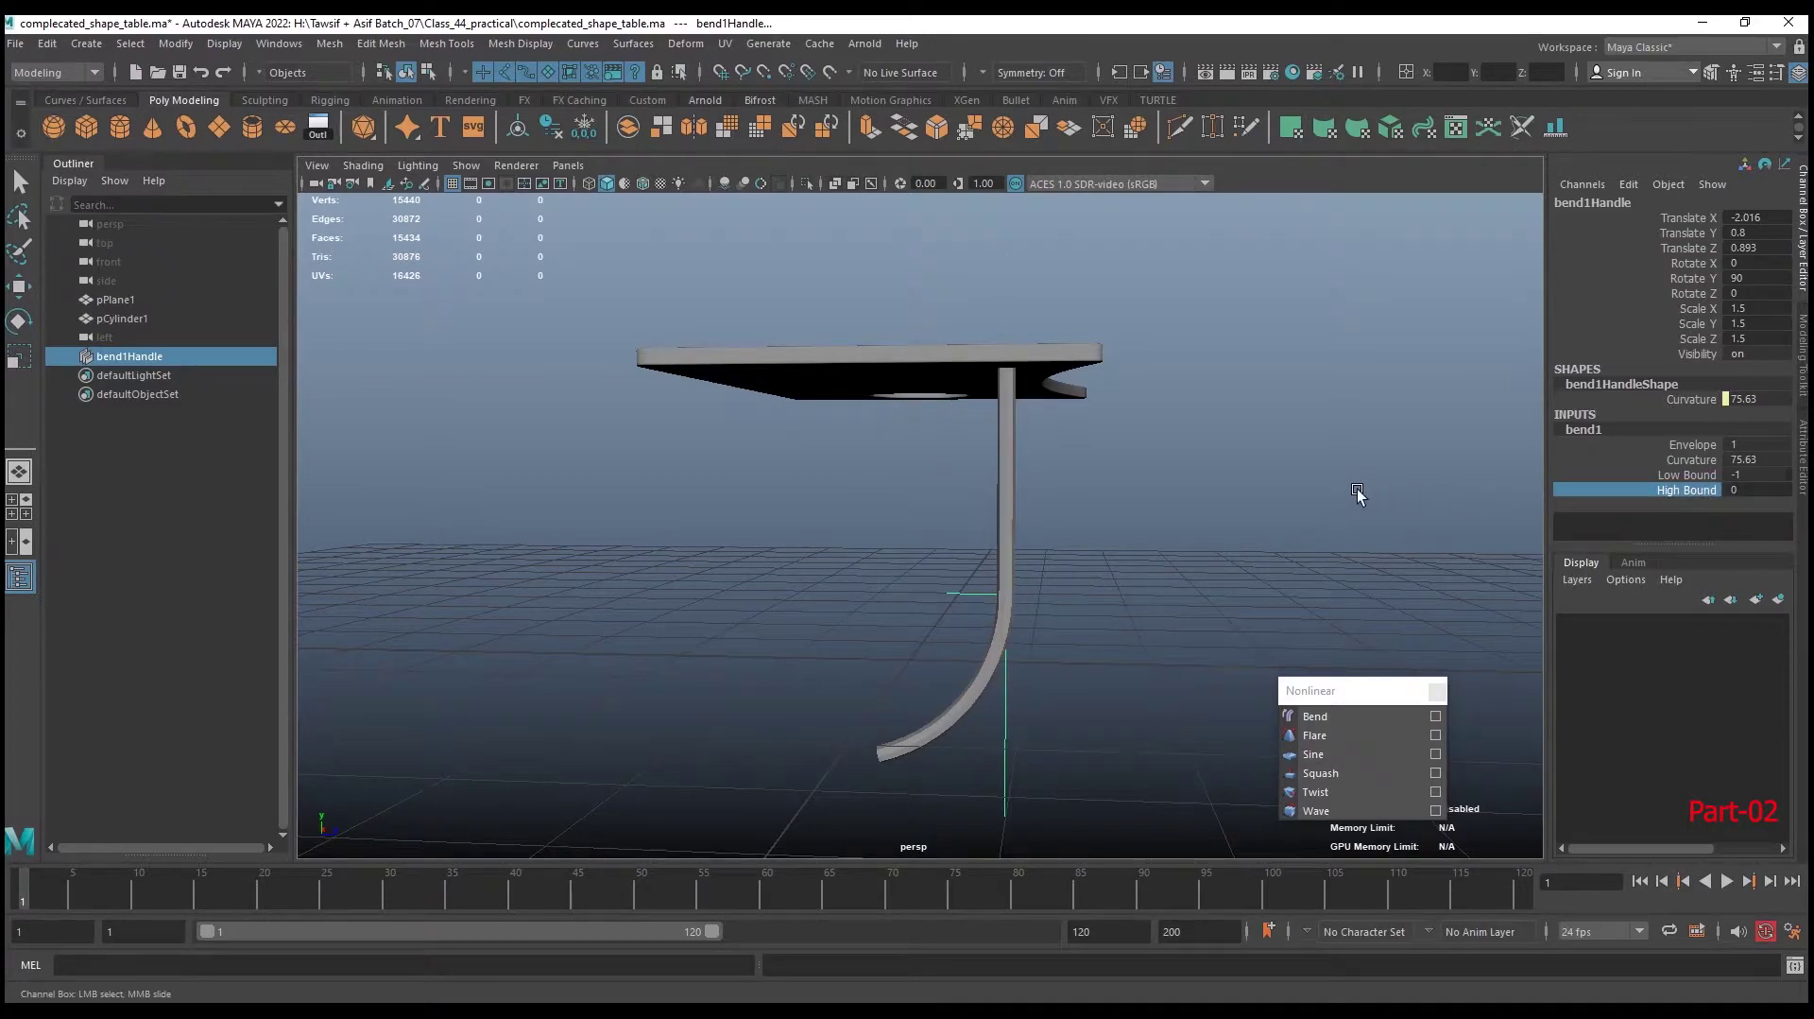
key("space")
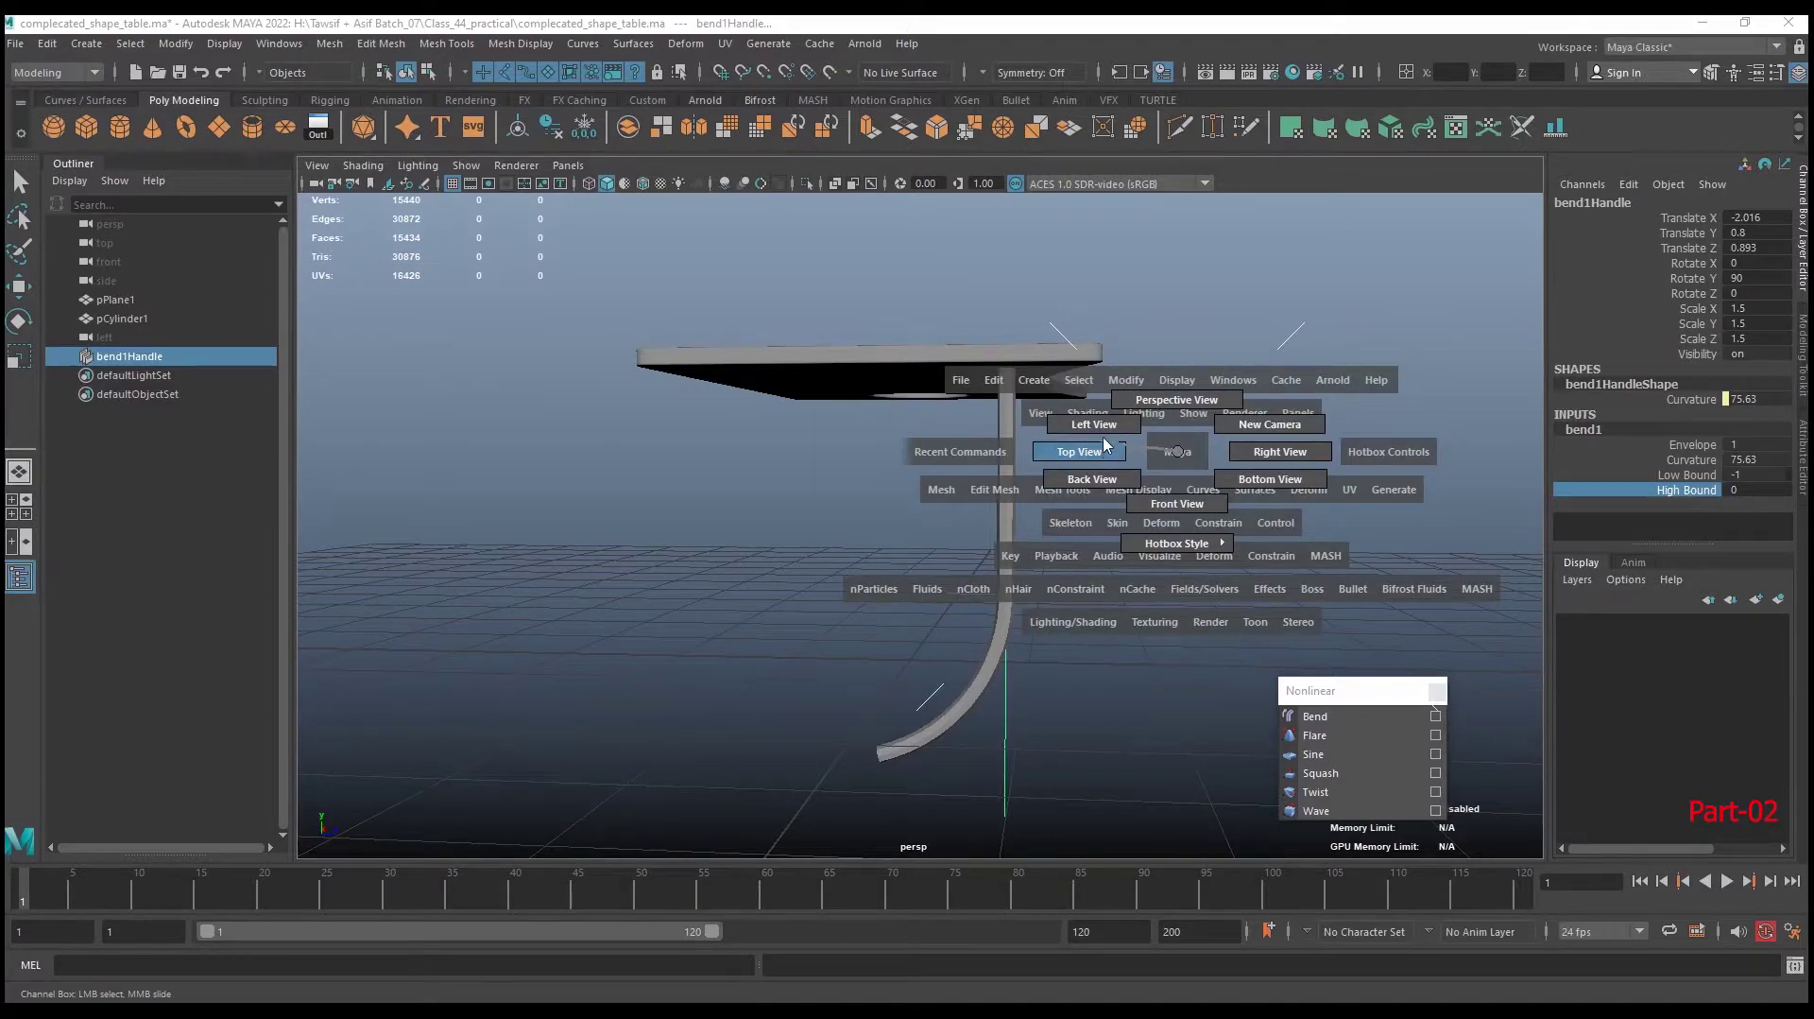
In side view, nudge bend1Handle along Y to about Translate Y 0.001
left_click_drag(1106, 444, 1256, 453)
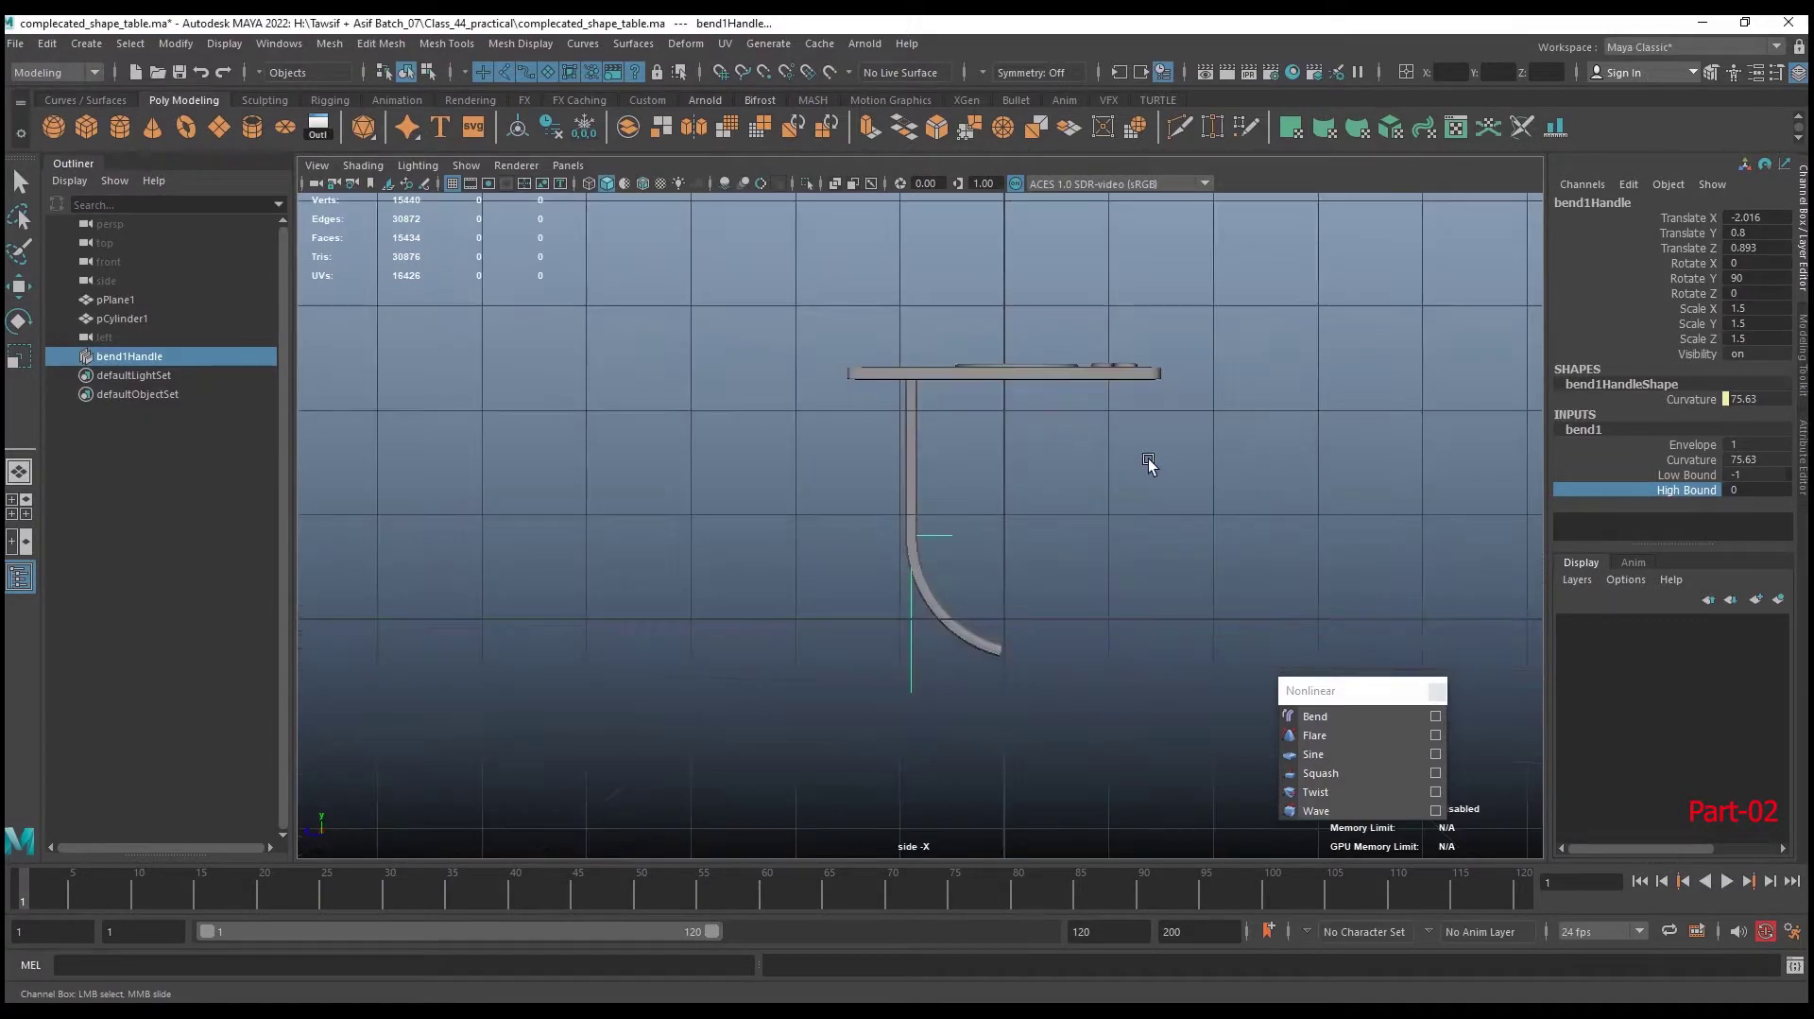
scroll(1029, 469, "up", 3)
scroll(1126, 562, "up", 3)
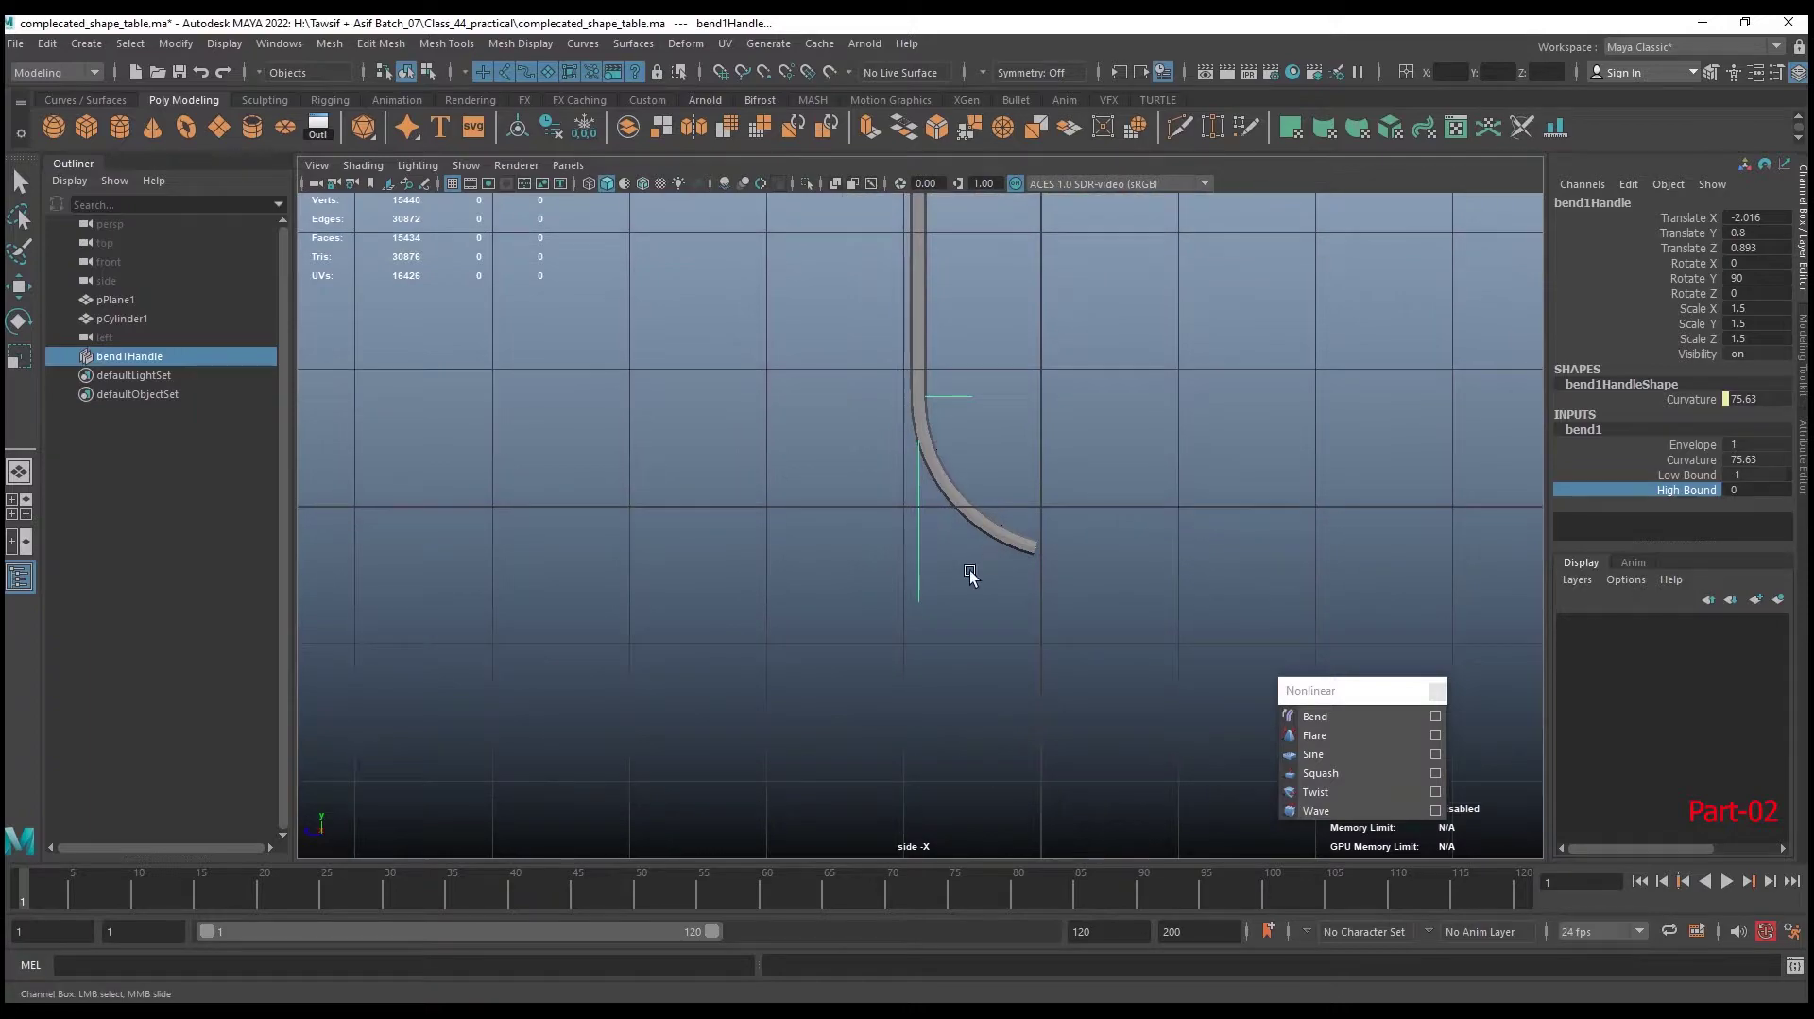
key("e")
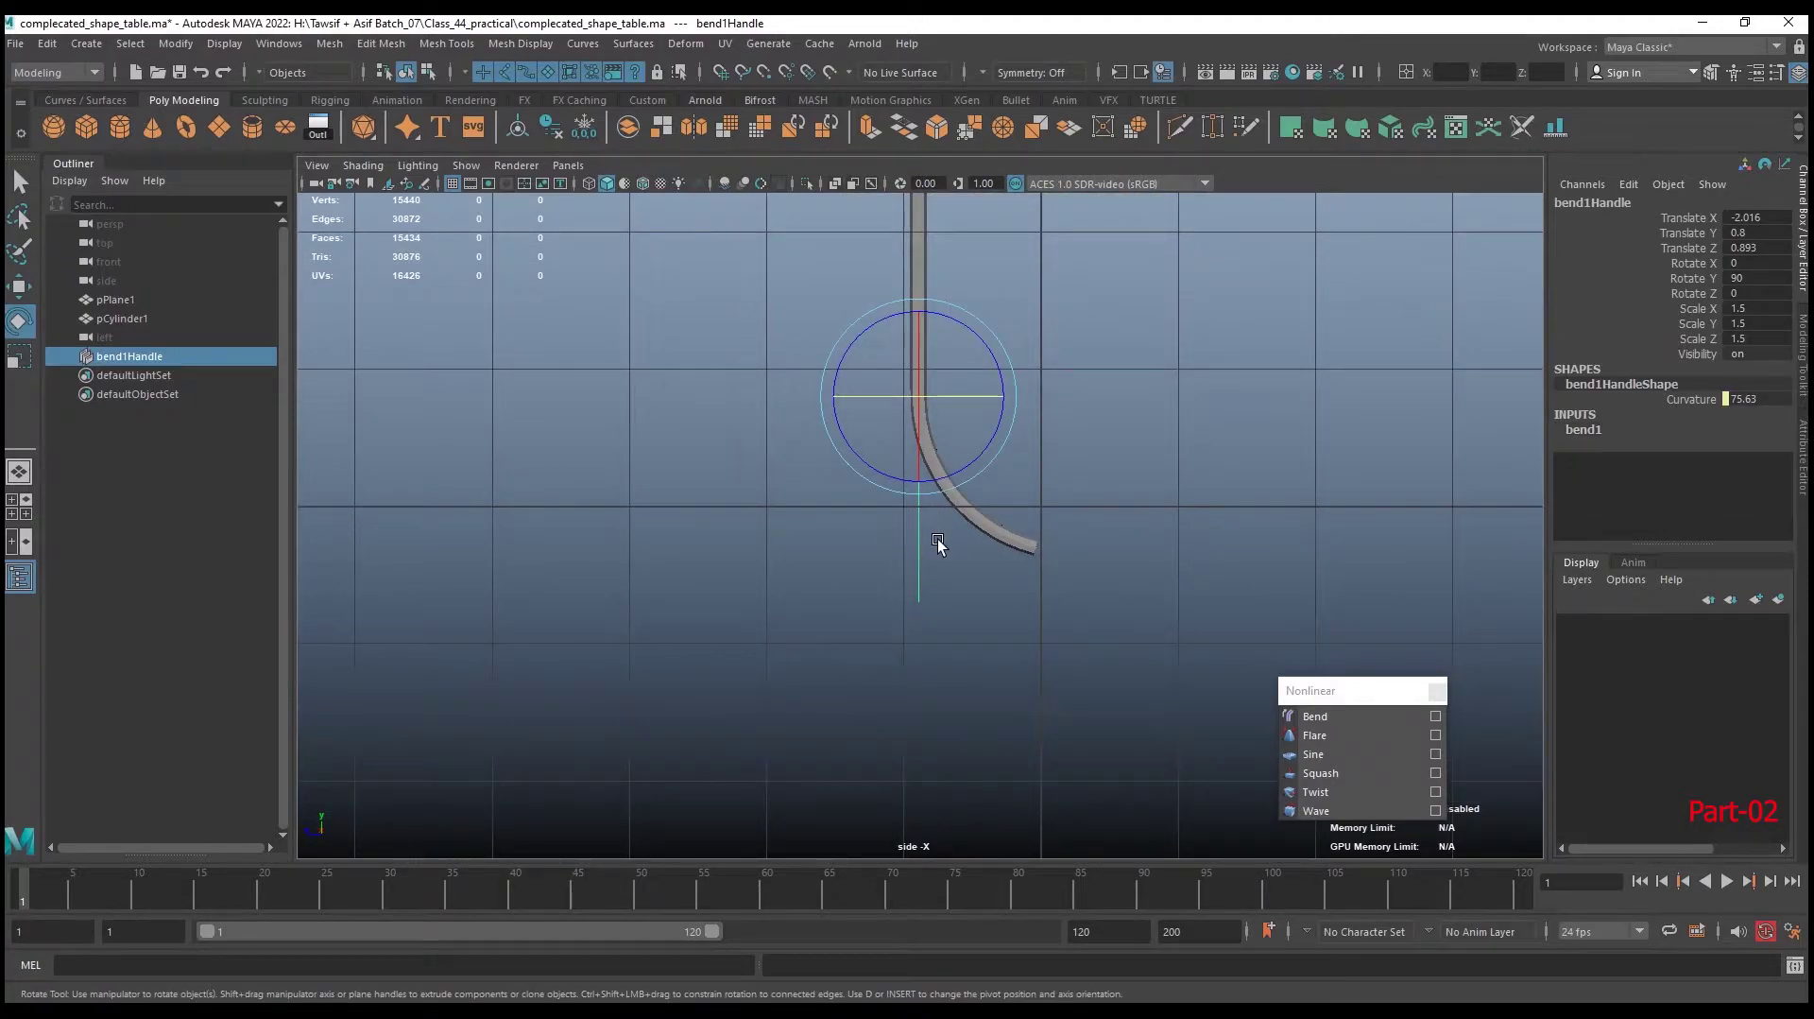
key("w")
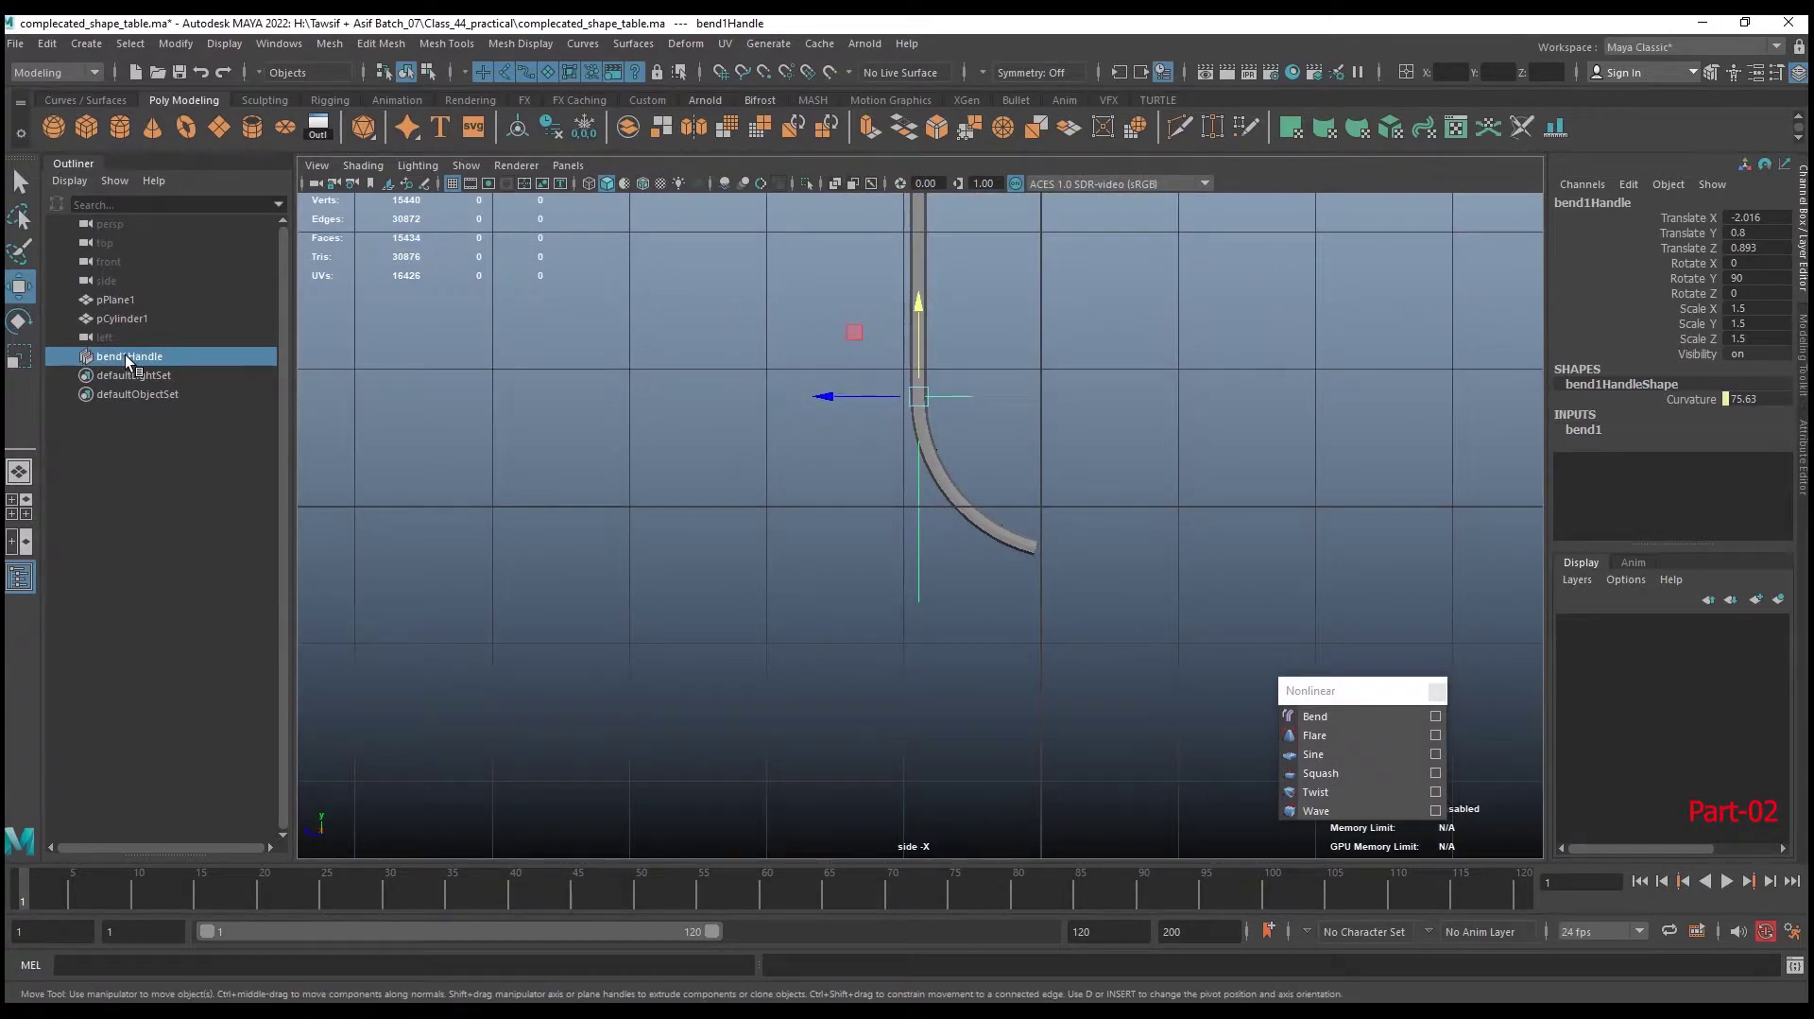
left_click_drag(921, 310, 919, 416)
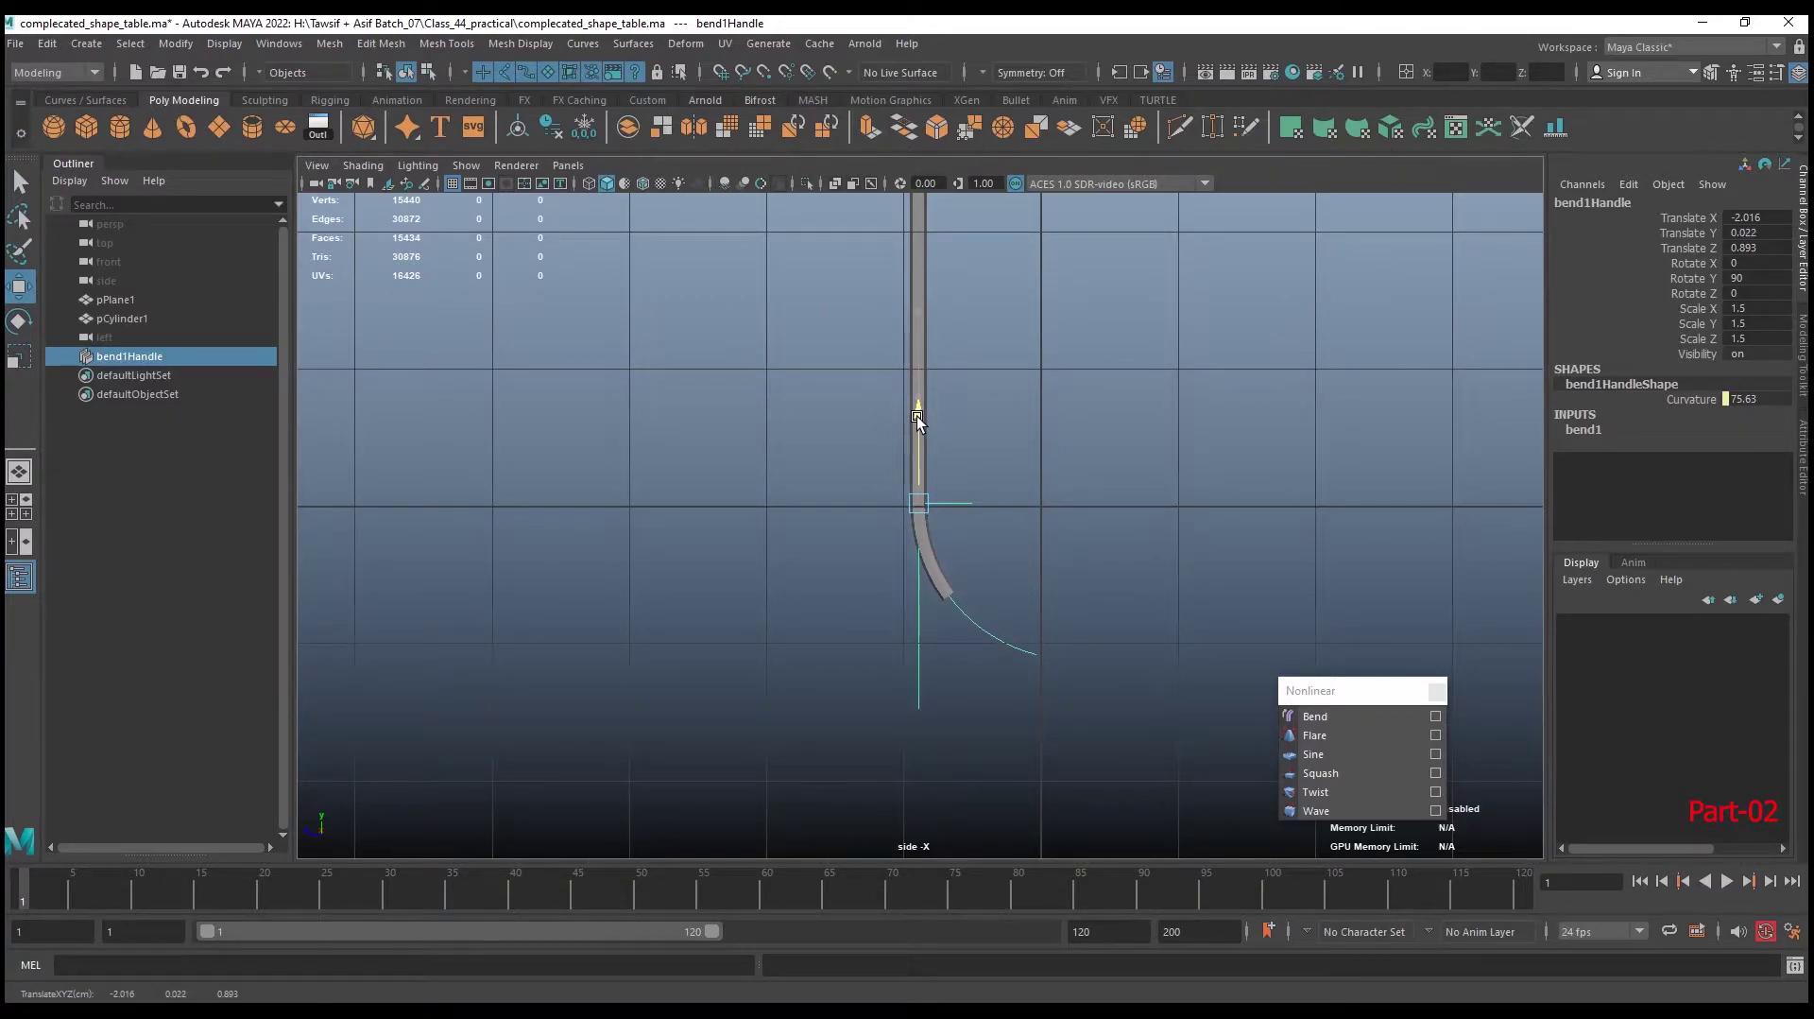
left_click_drag(918, 416, 914, 416)
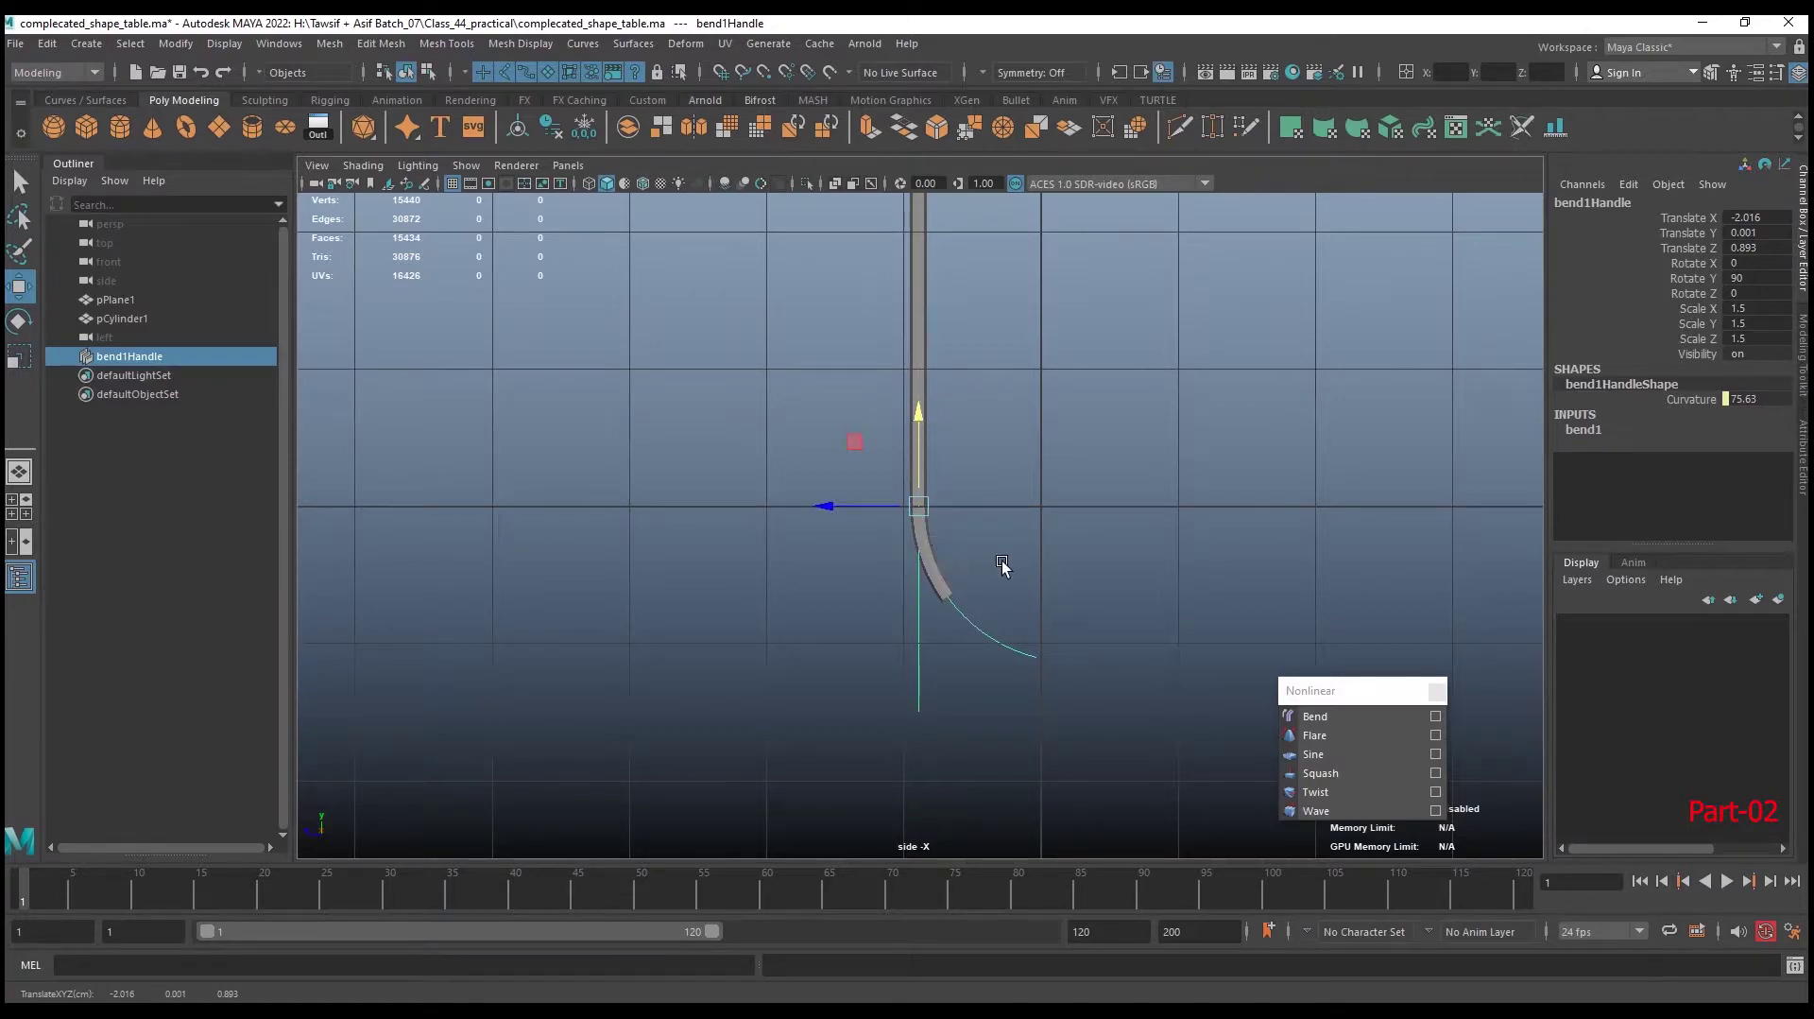
Try adjusting bend1's Low Bound, then raise Curvature to 180 and 300
left_click(1589, 432)
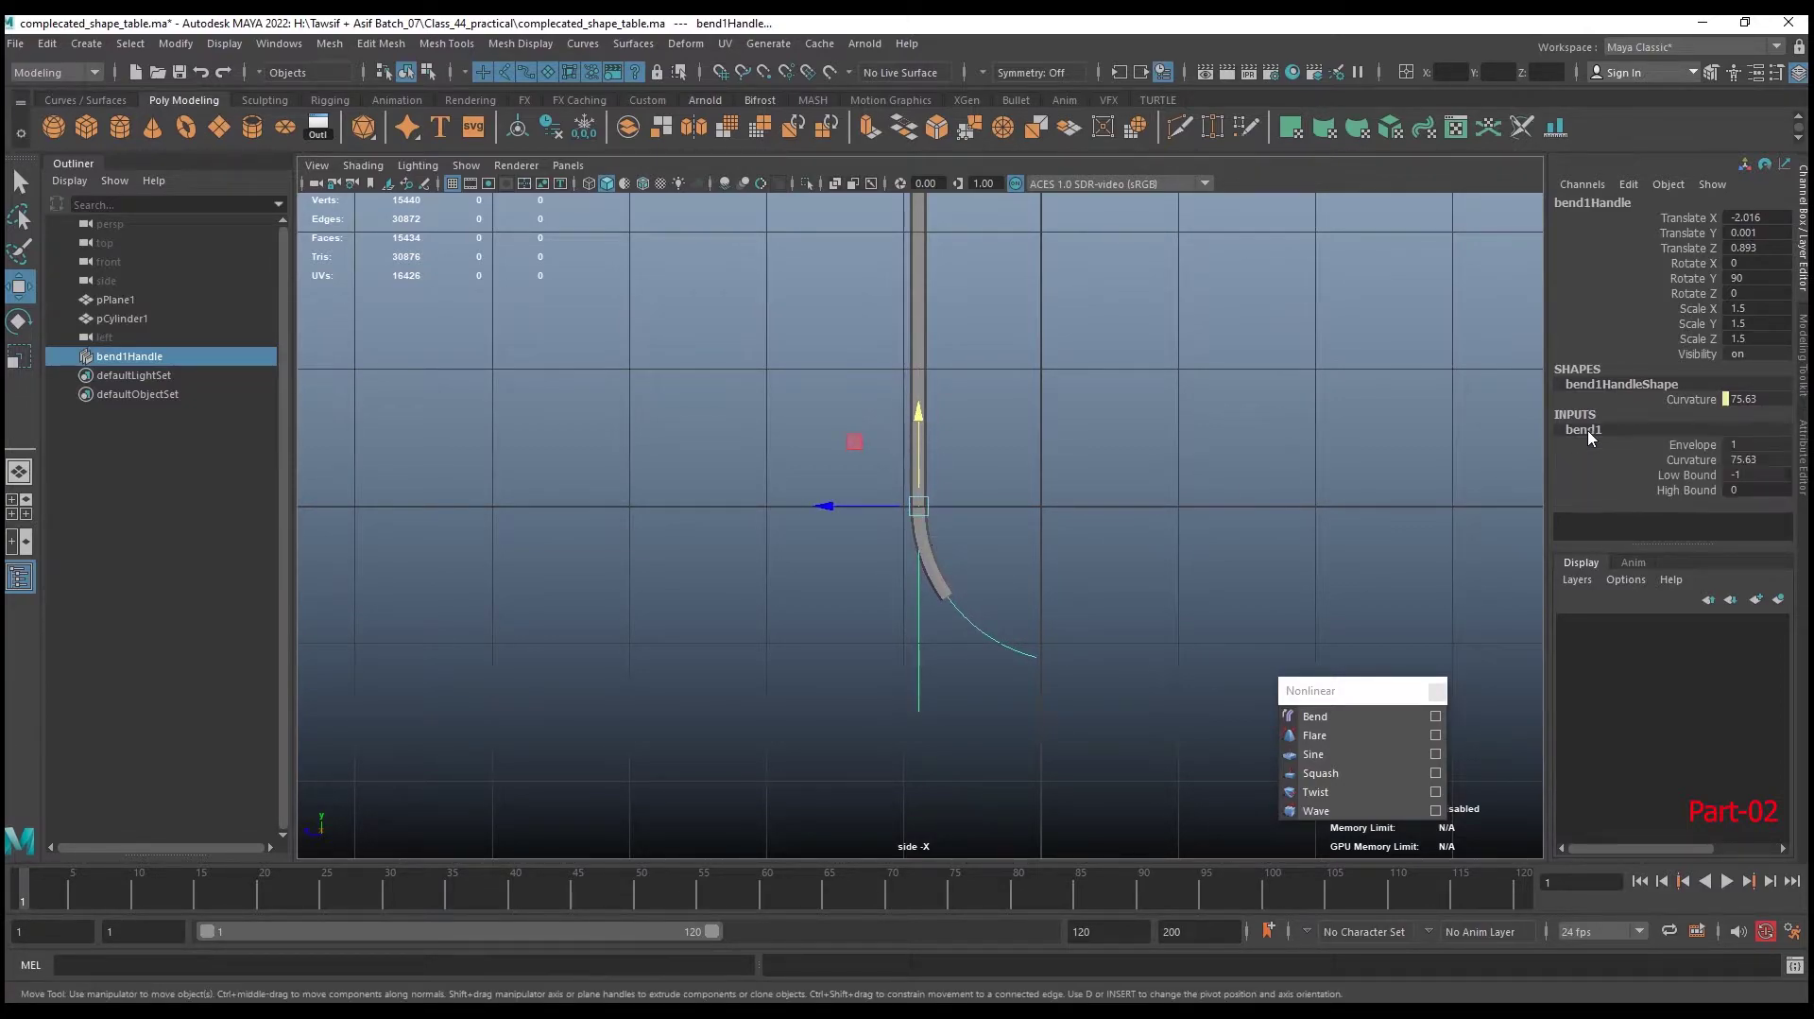
left_click(1680, 477)
middle_click_drag(1298, 508, 1299, 498)
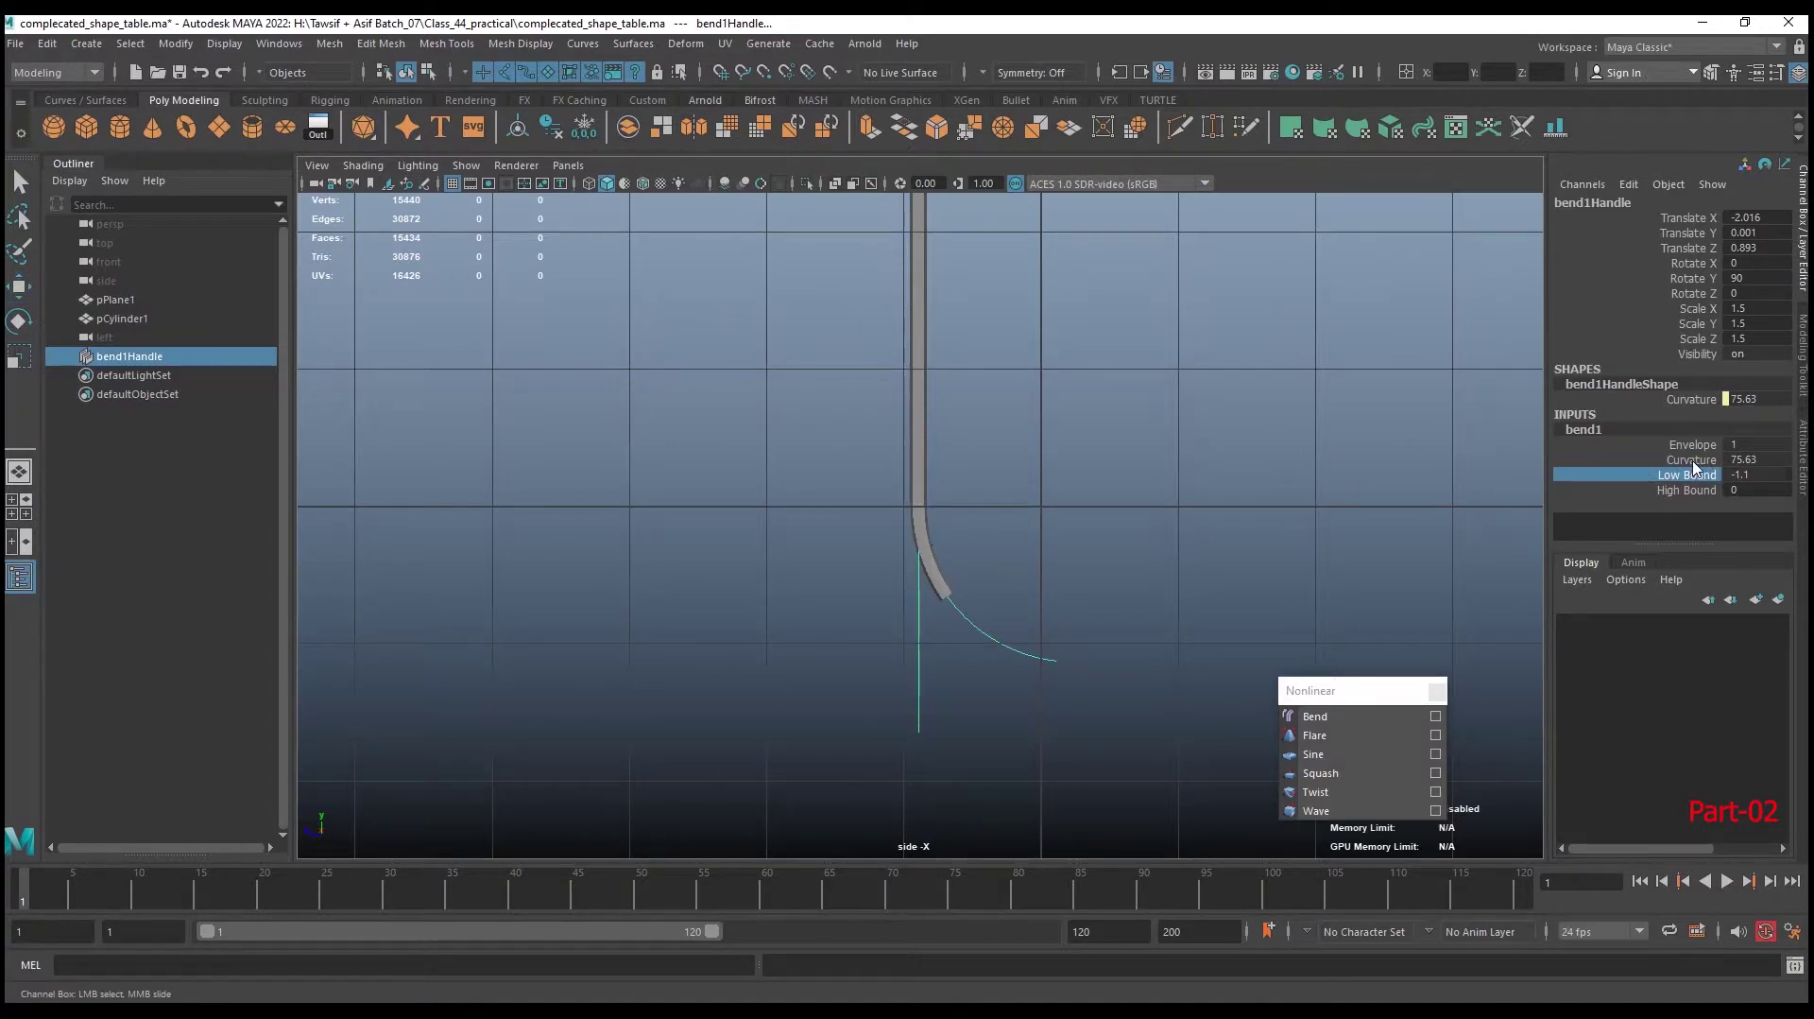
left_click(1691, 460)
middle_click_drag(1132, 507, 1236, 493)
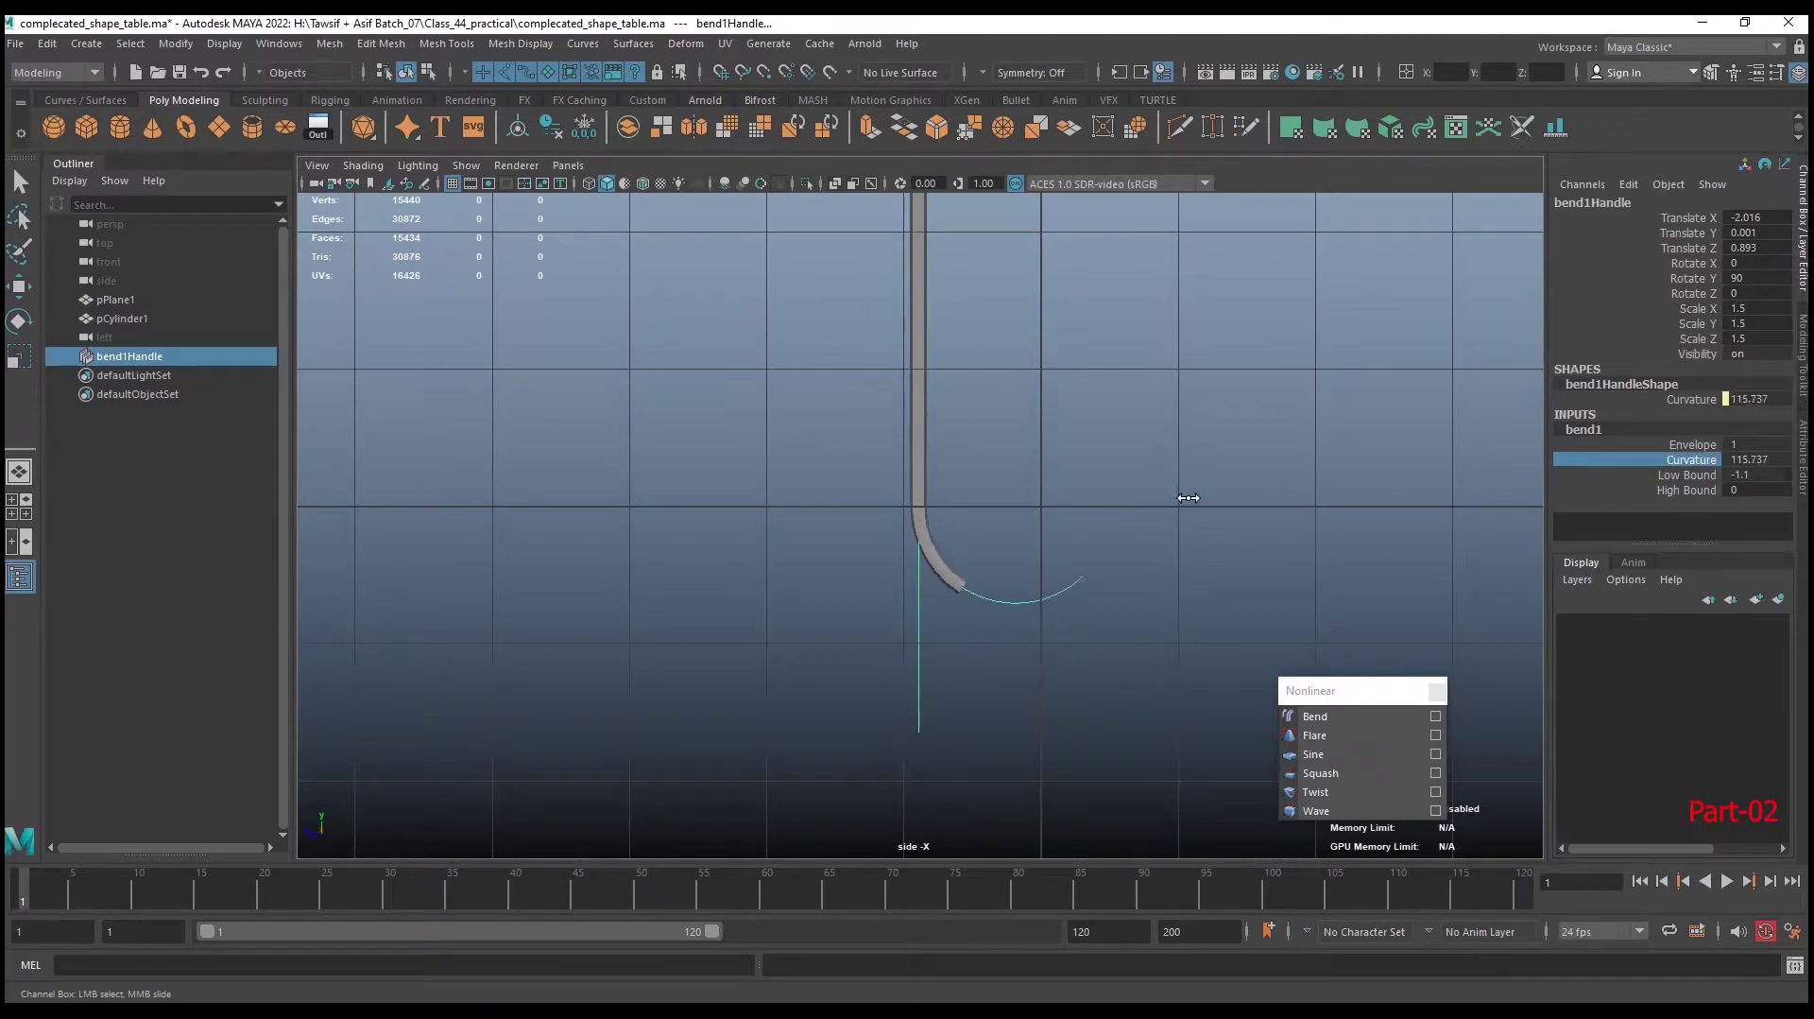
left_click(1760, 461)
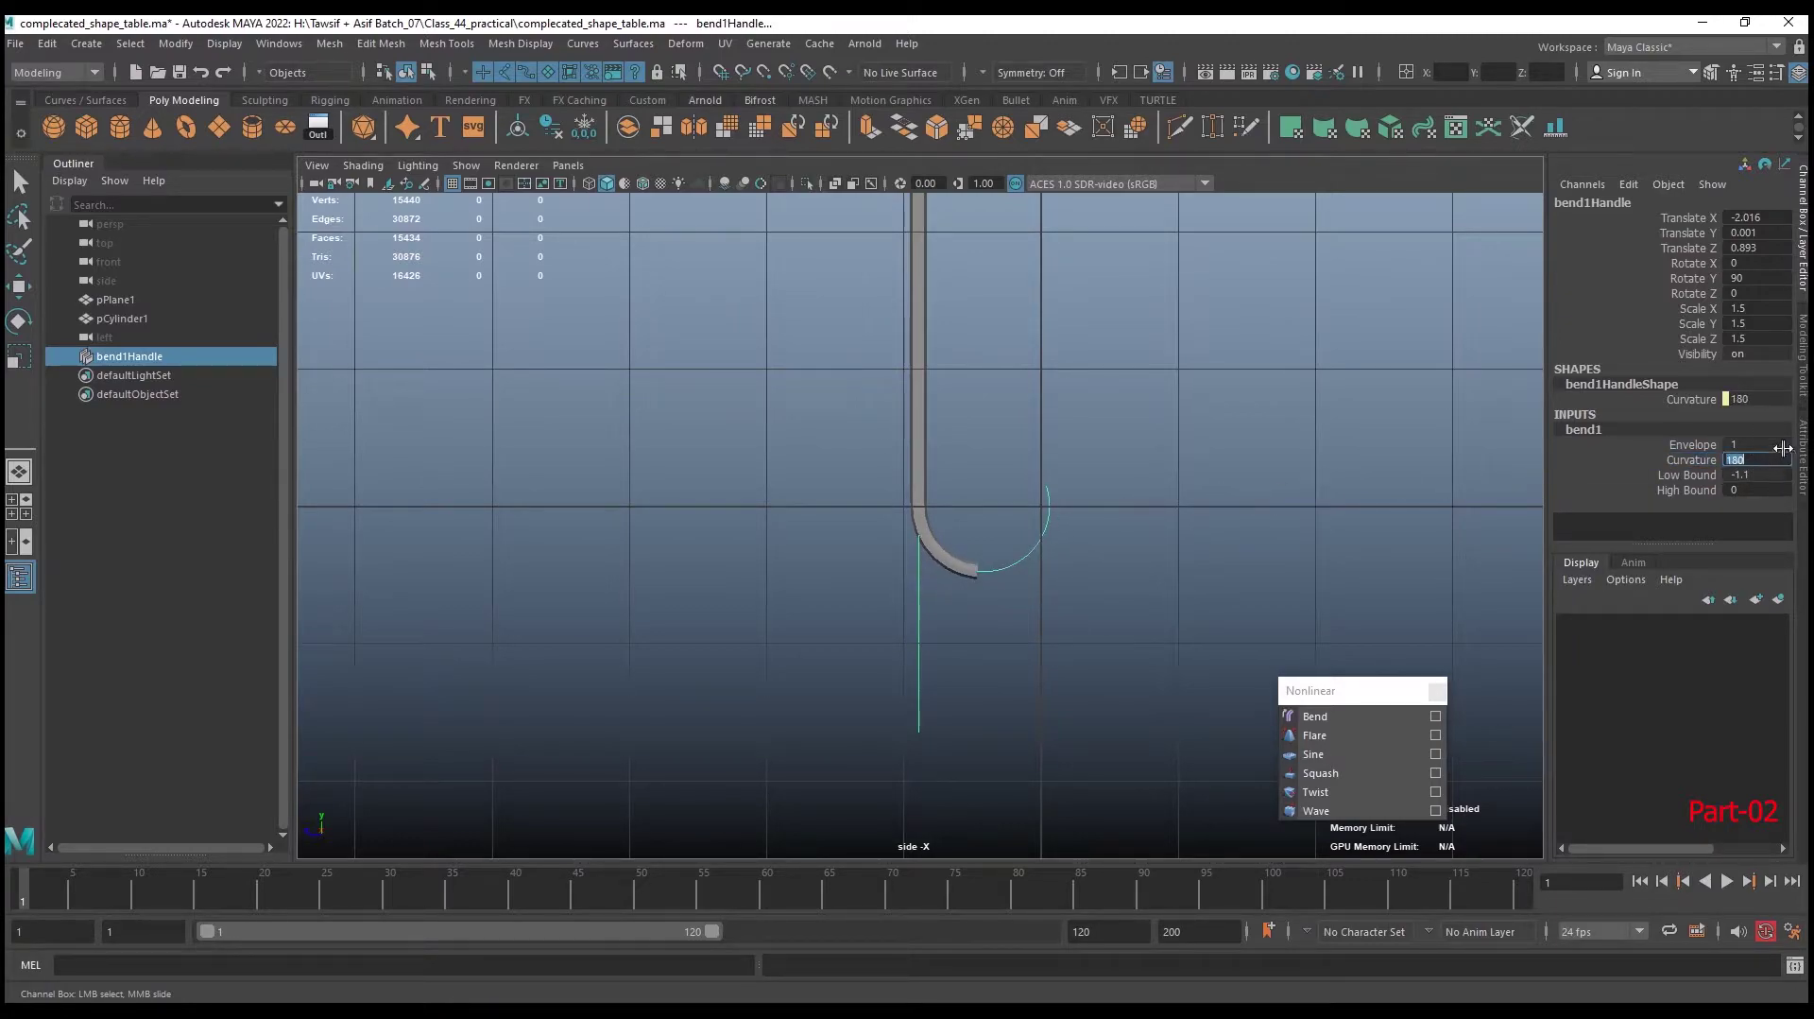
type("300")
key("Return")
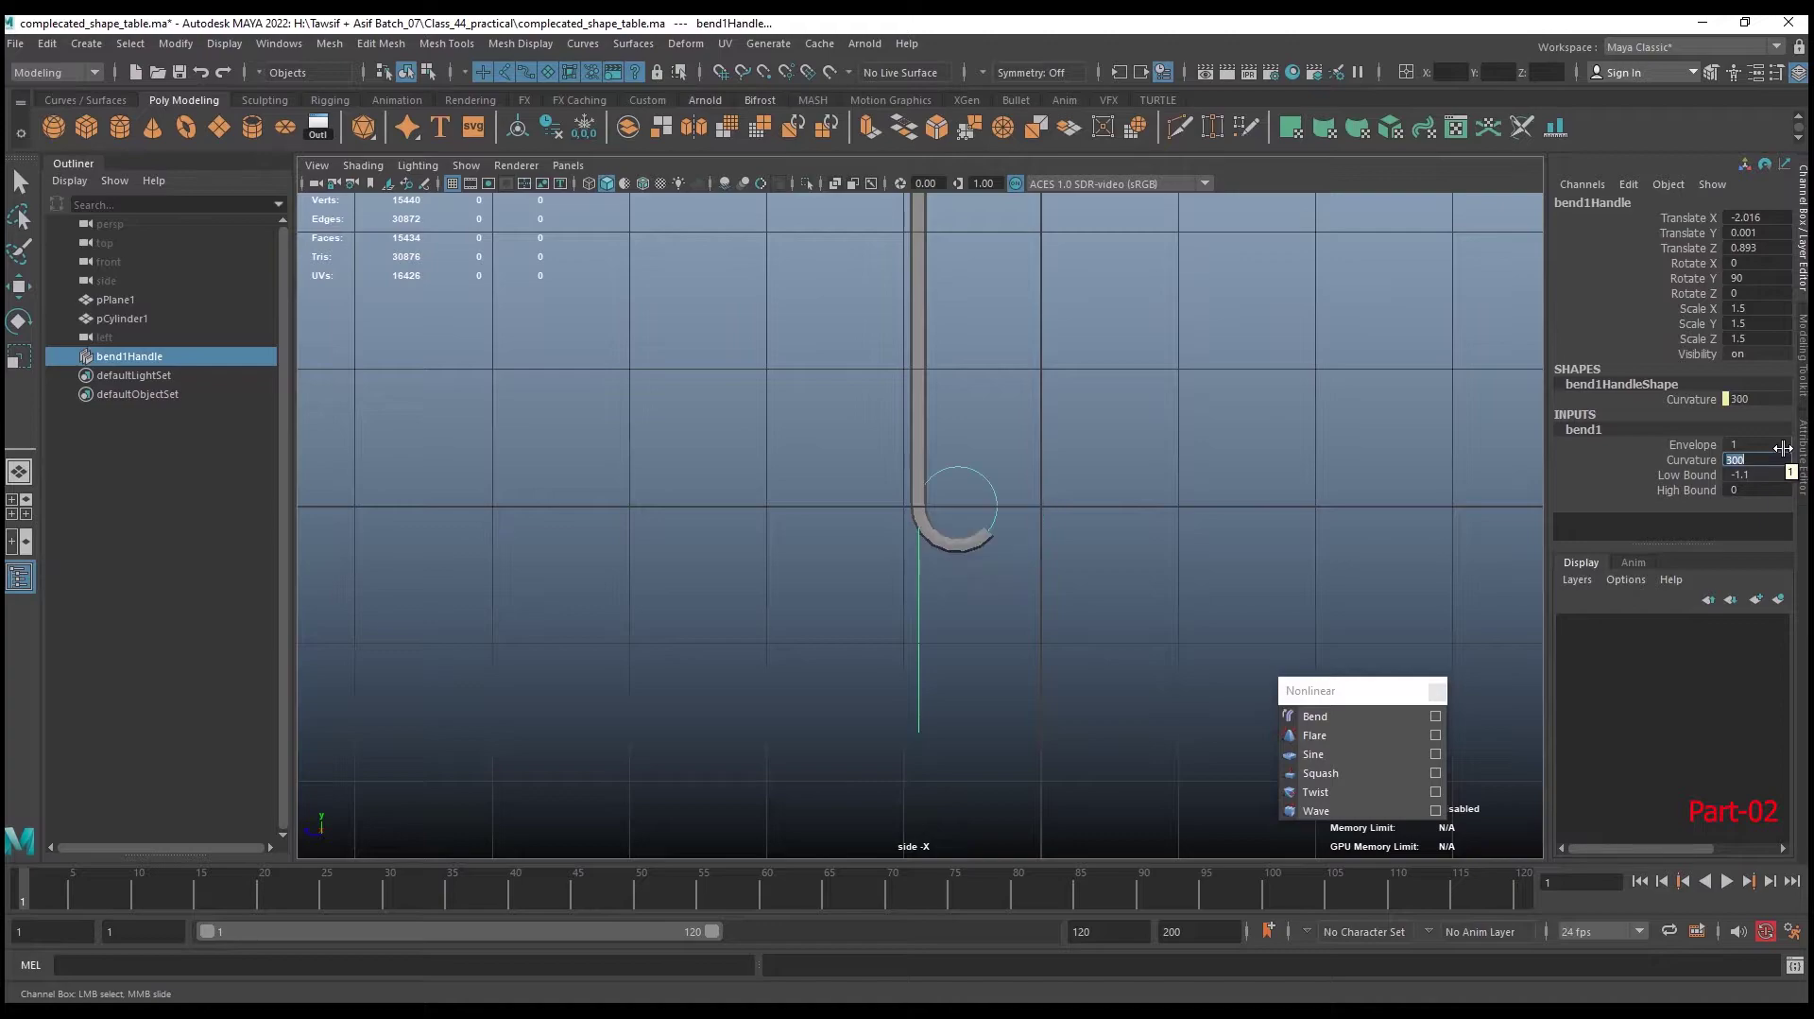
Settle bend1's Curvature at 280 so the leg's end curls into a hook
scroll(1073, 629, "up", 3)
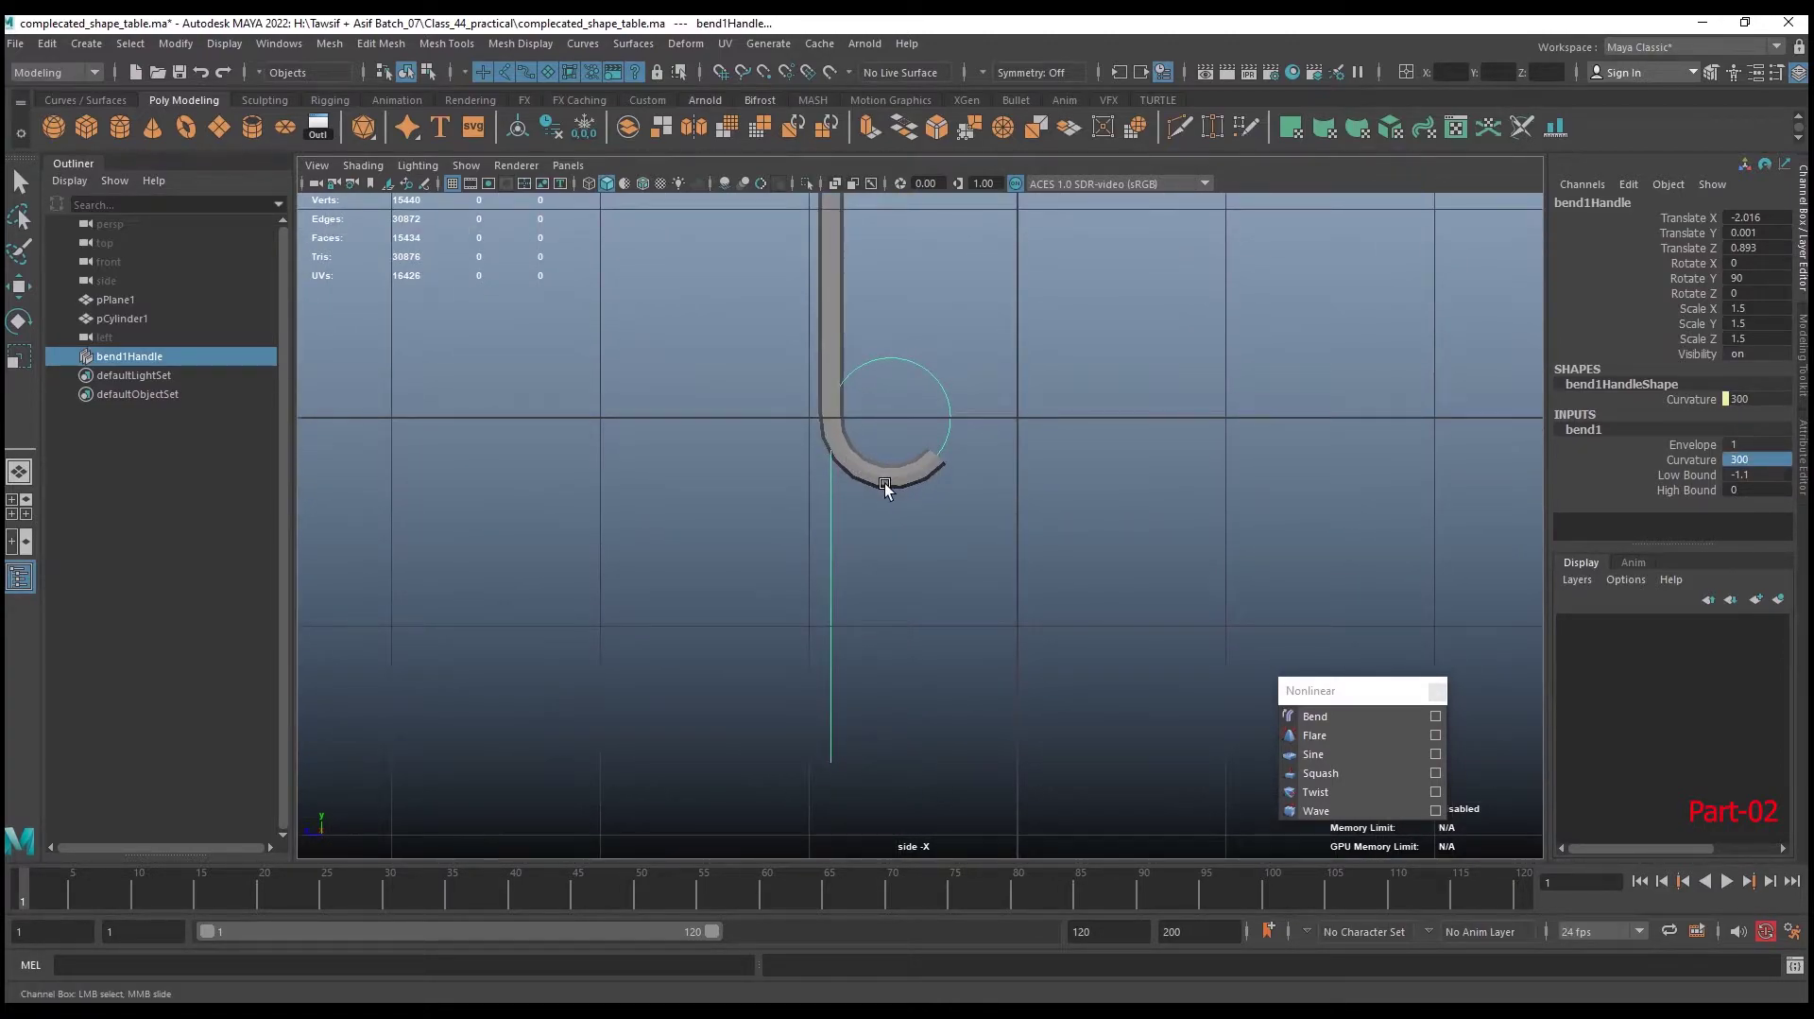
left_click(1680, 463)
middle_click_drag(1195, 512, 1174, 511)
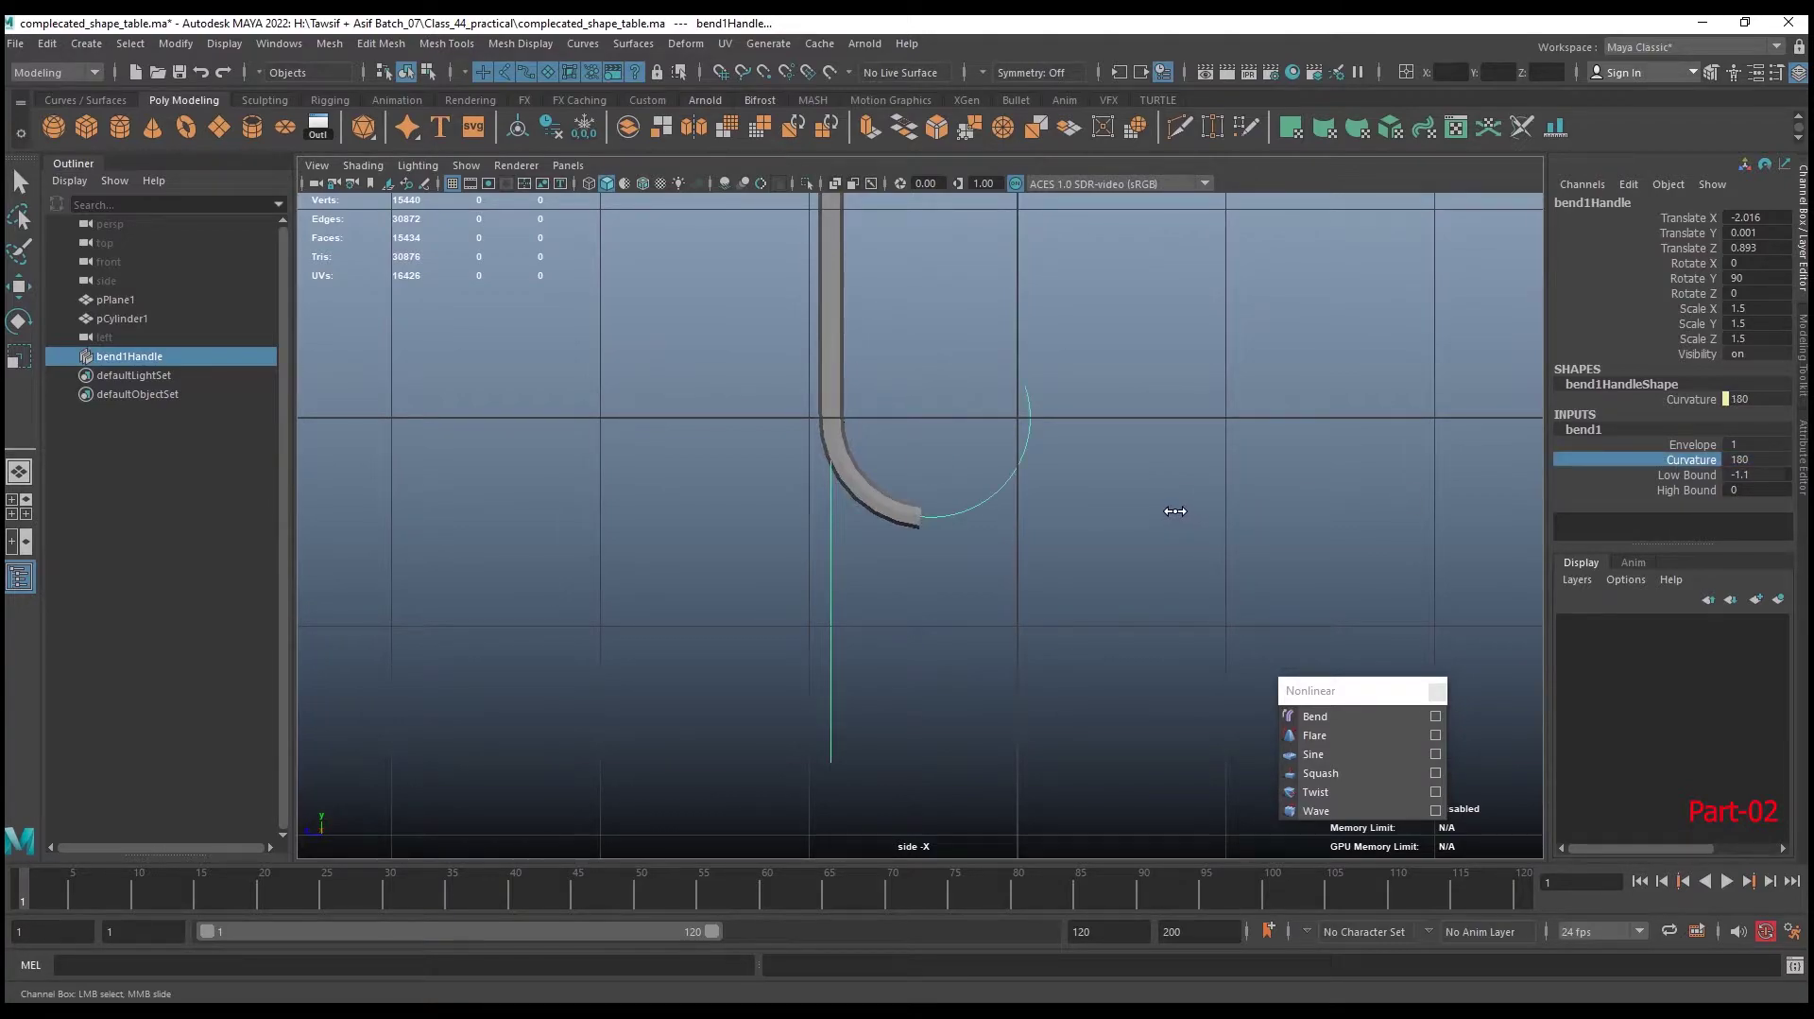
double_click(1745, 459)
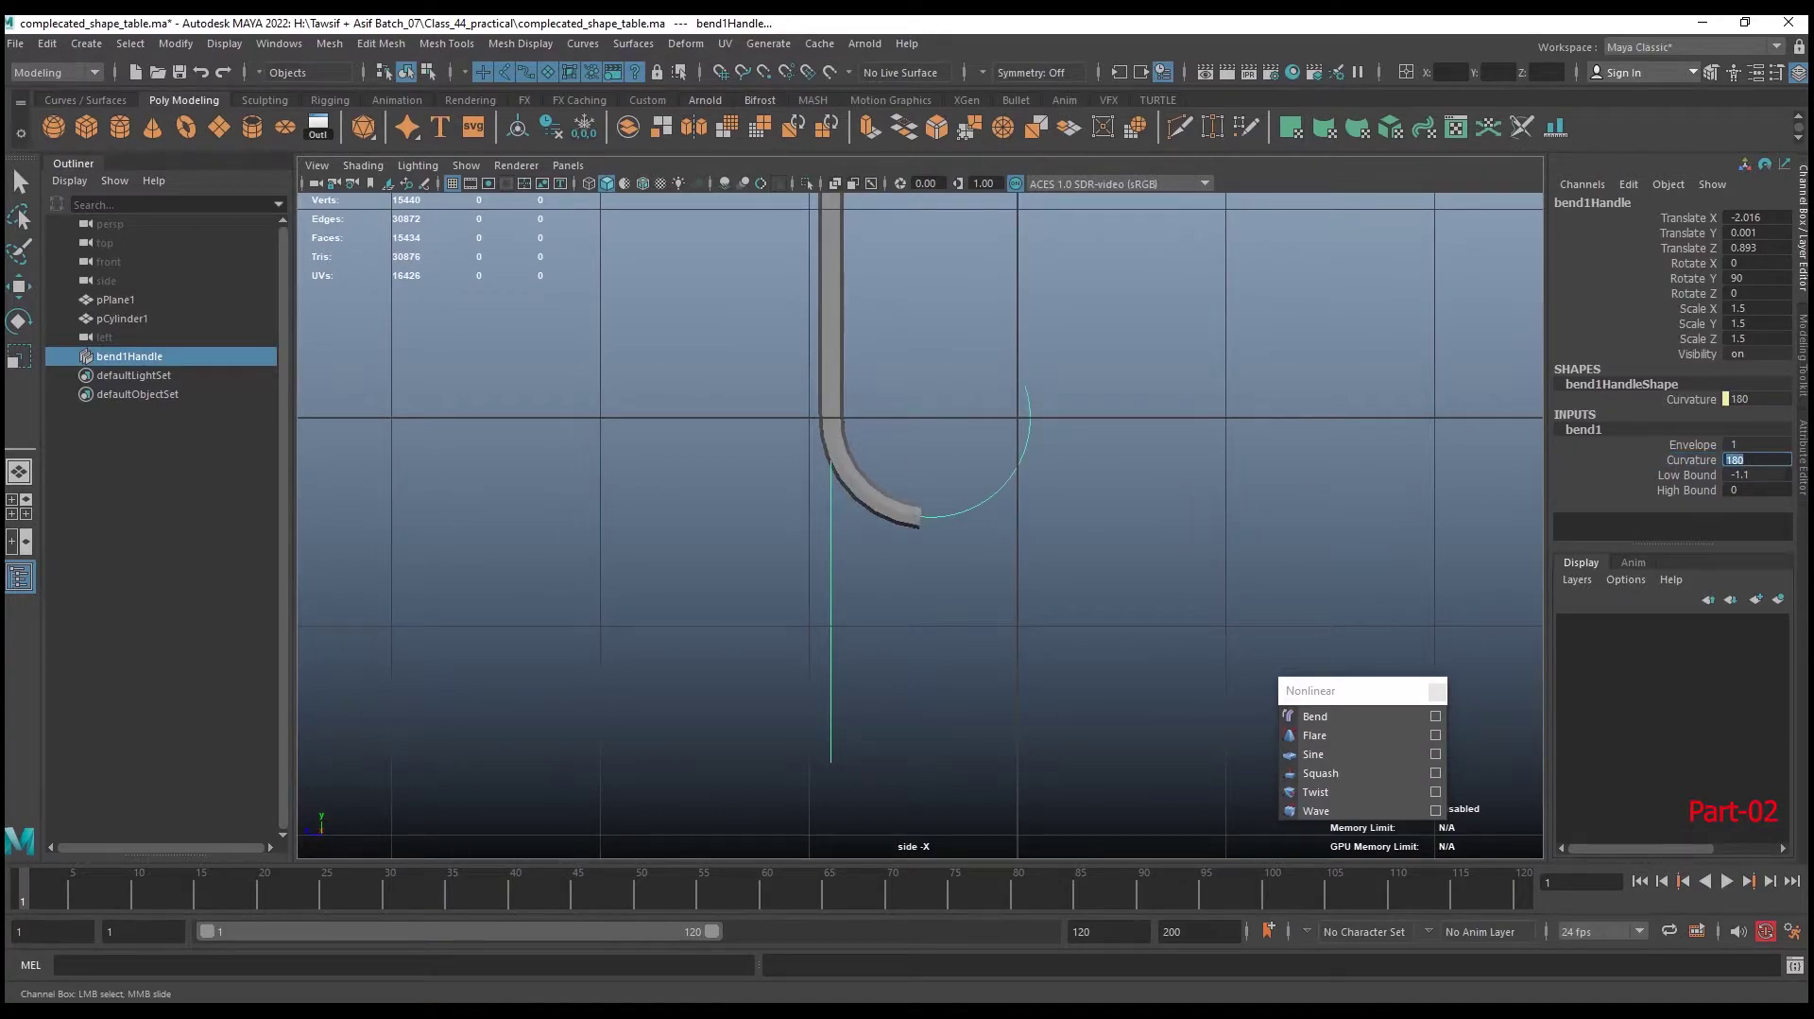
type("20")
key("Return")
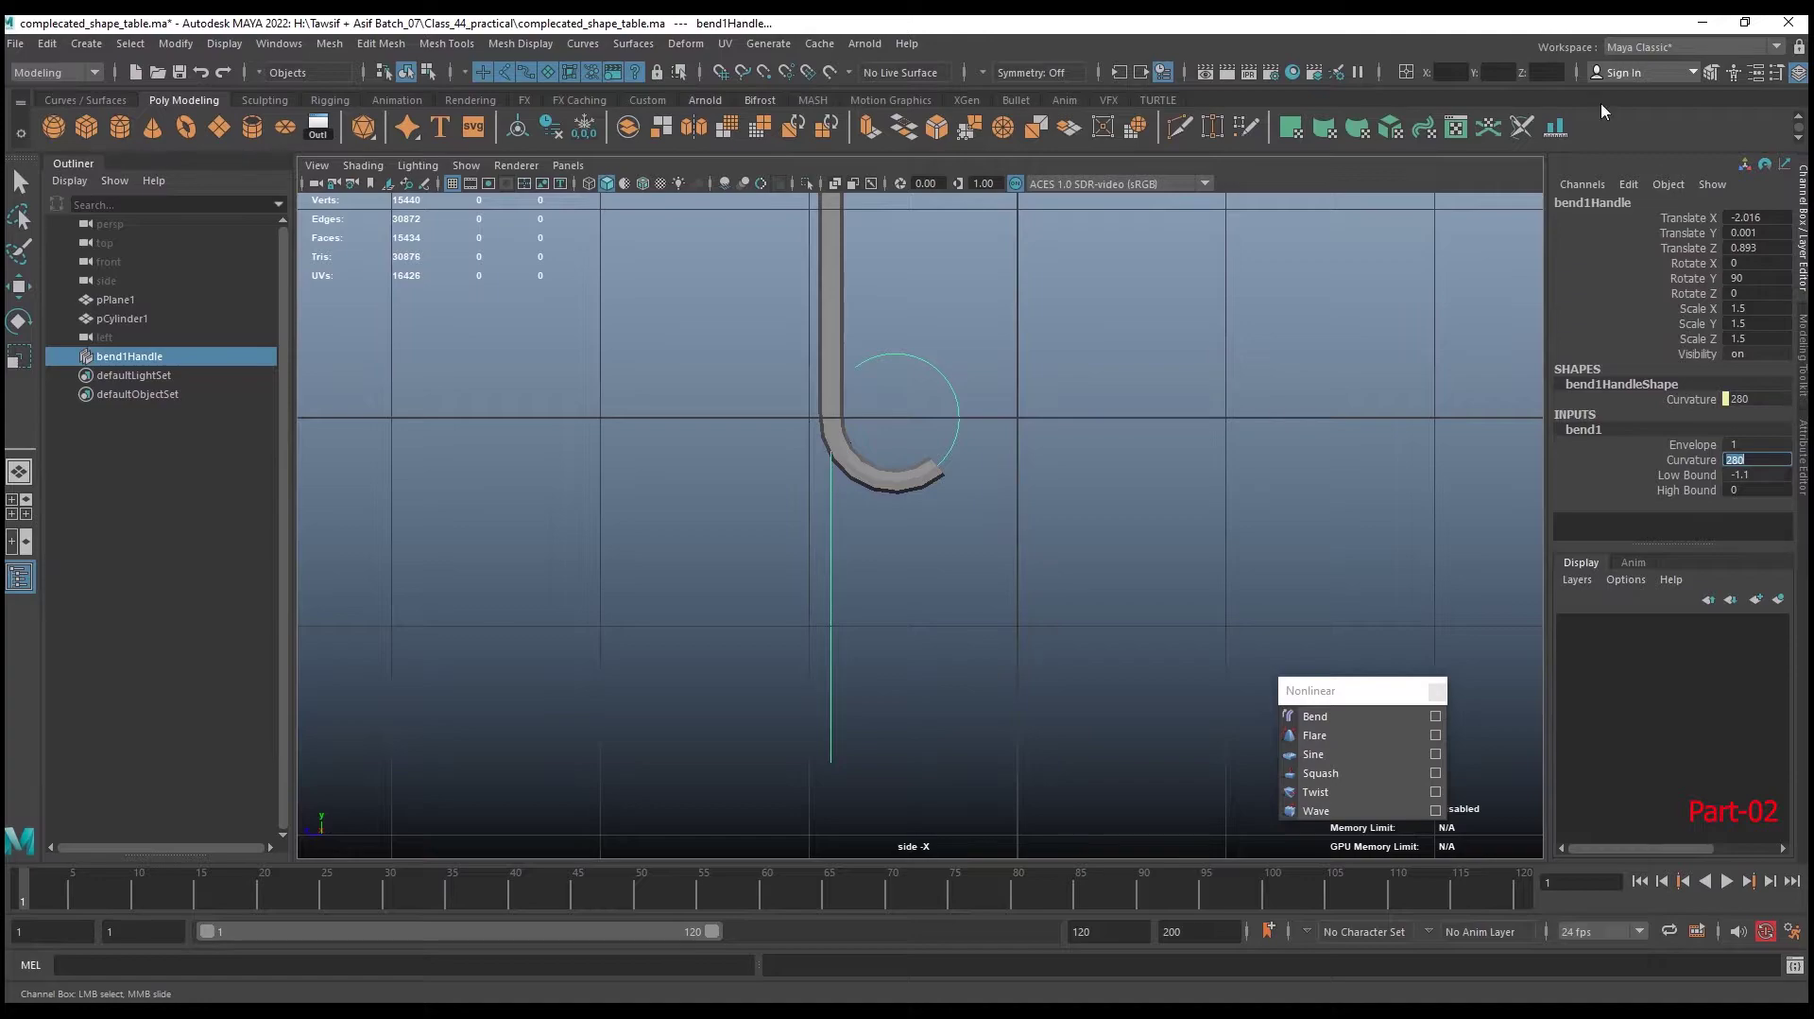
scroll(989, 484, "down", 5)
Raise bend1Handle up the leg and slide bend1's Low Bound toward 0
key("w")
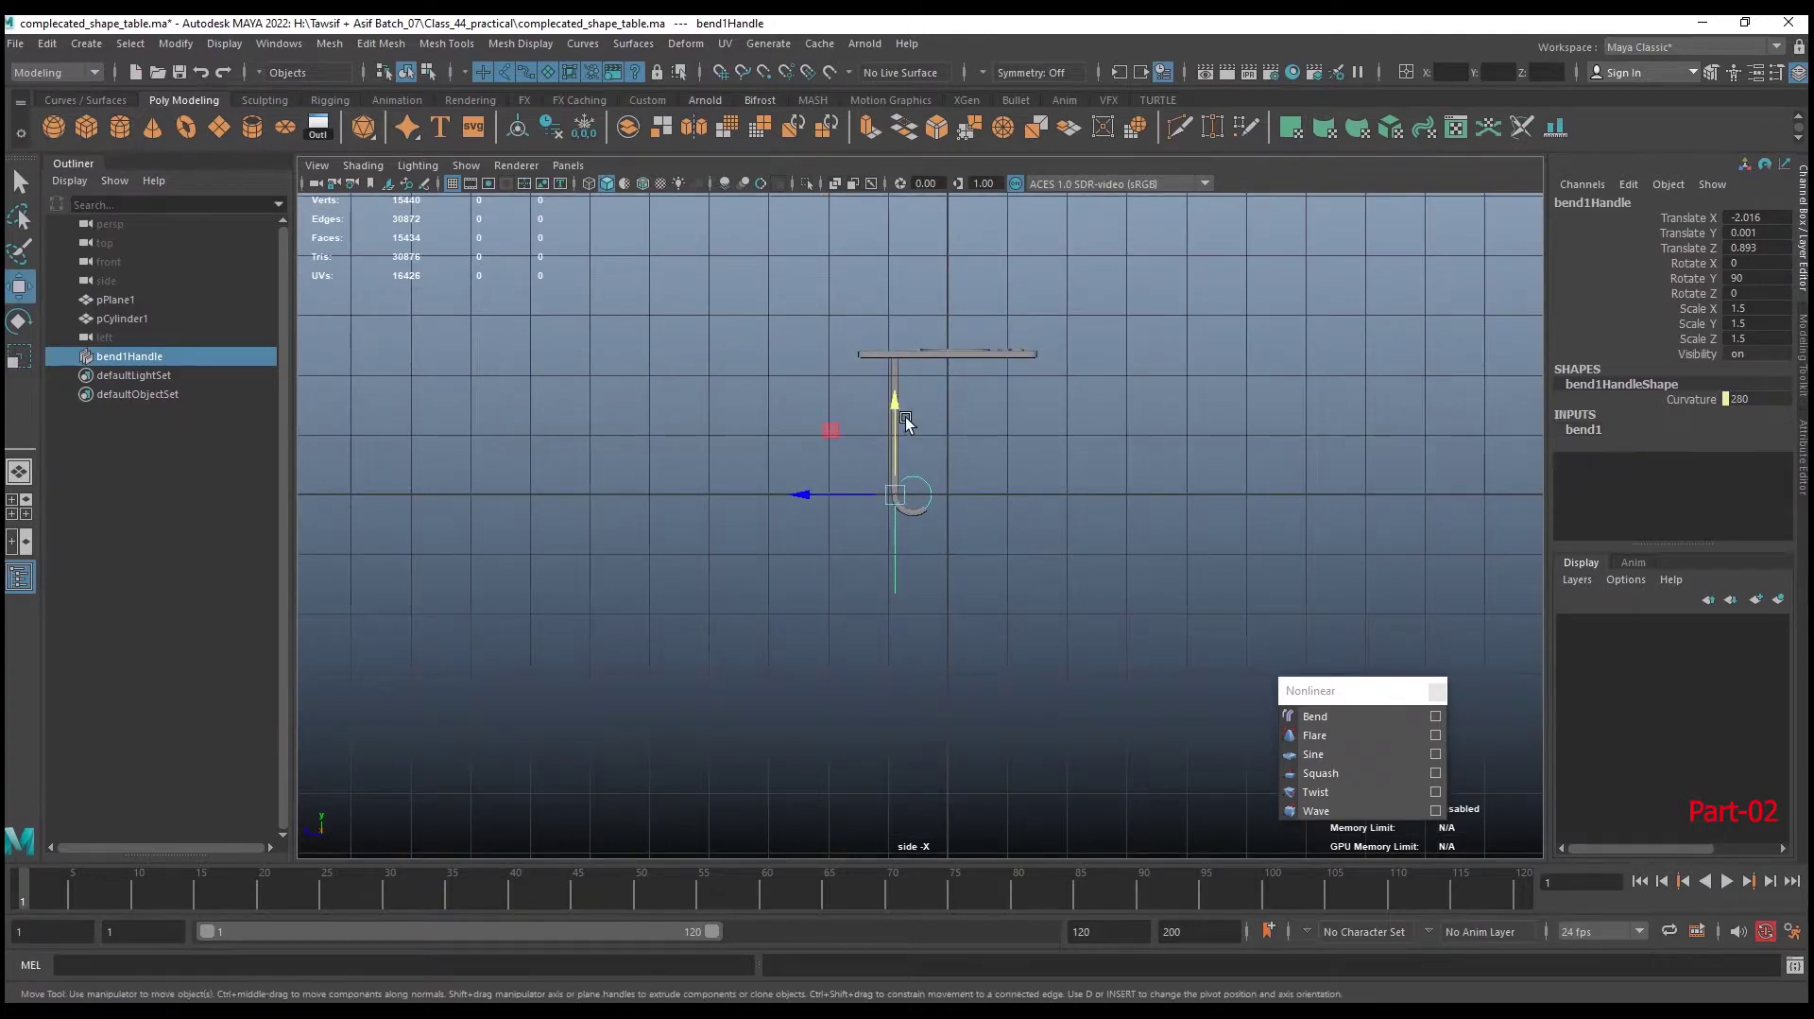
left_click_drag(900, 408, 900, 385)
scroll(1193, 639, "up", 3)
scroll(1086, 595, "up", 2)
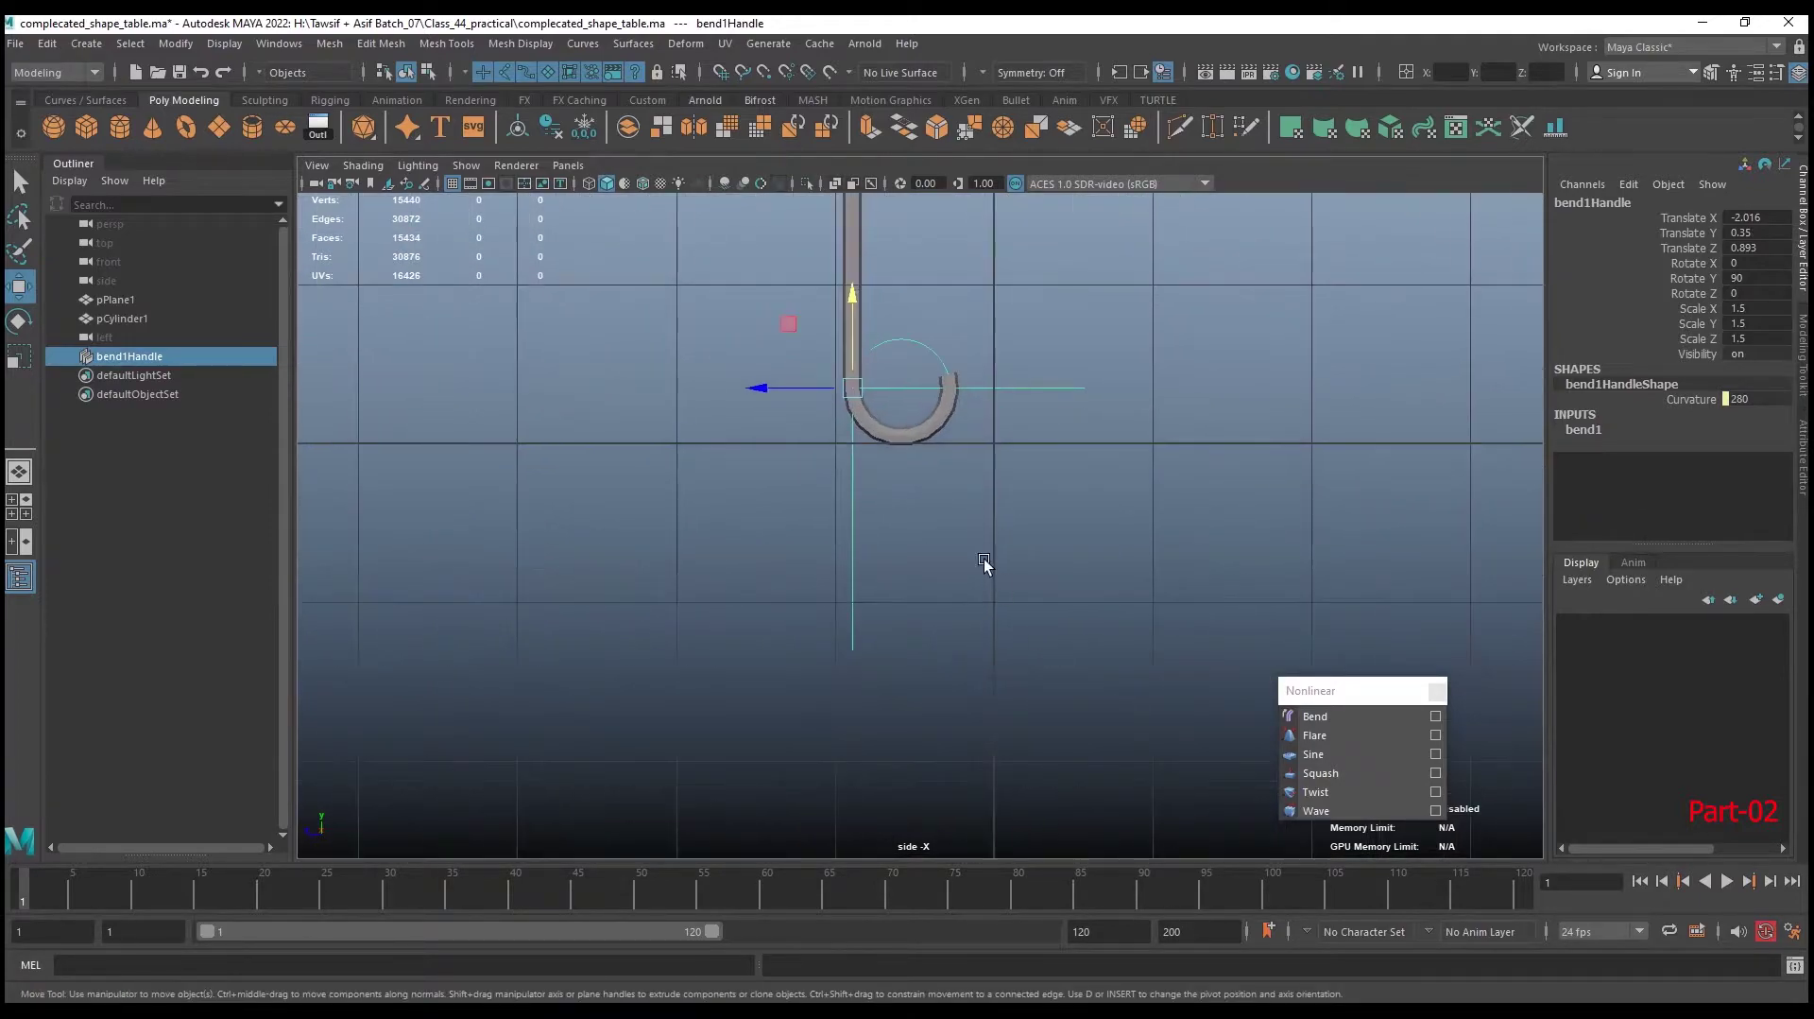
scroll(964, 576, "up", 1)
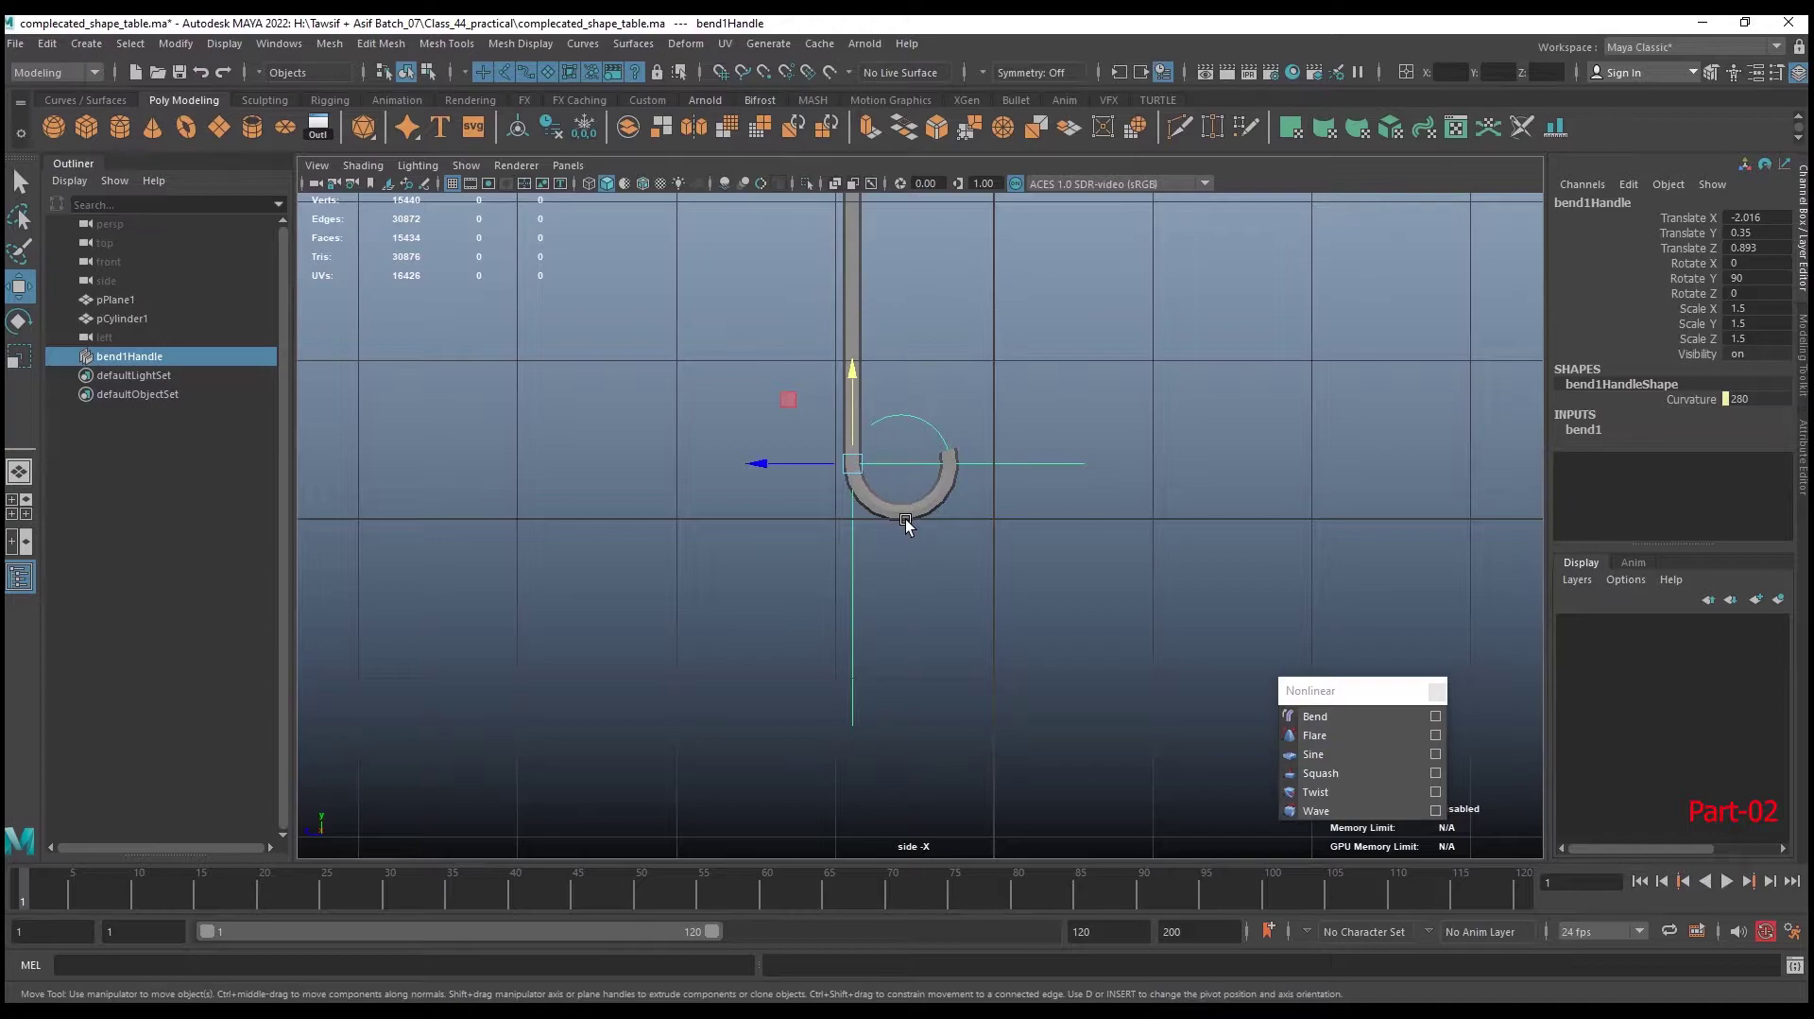
left_click(1584, 429)
left_click(1686, 474)
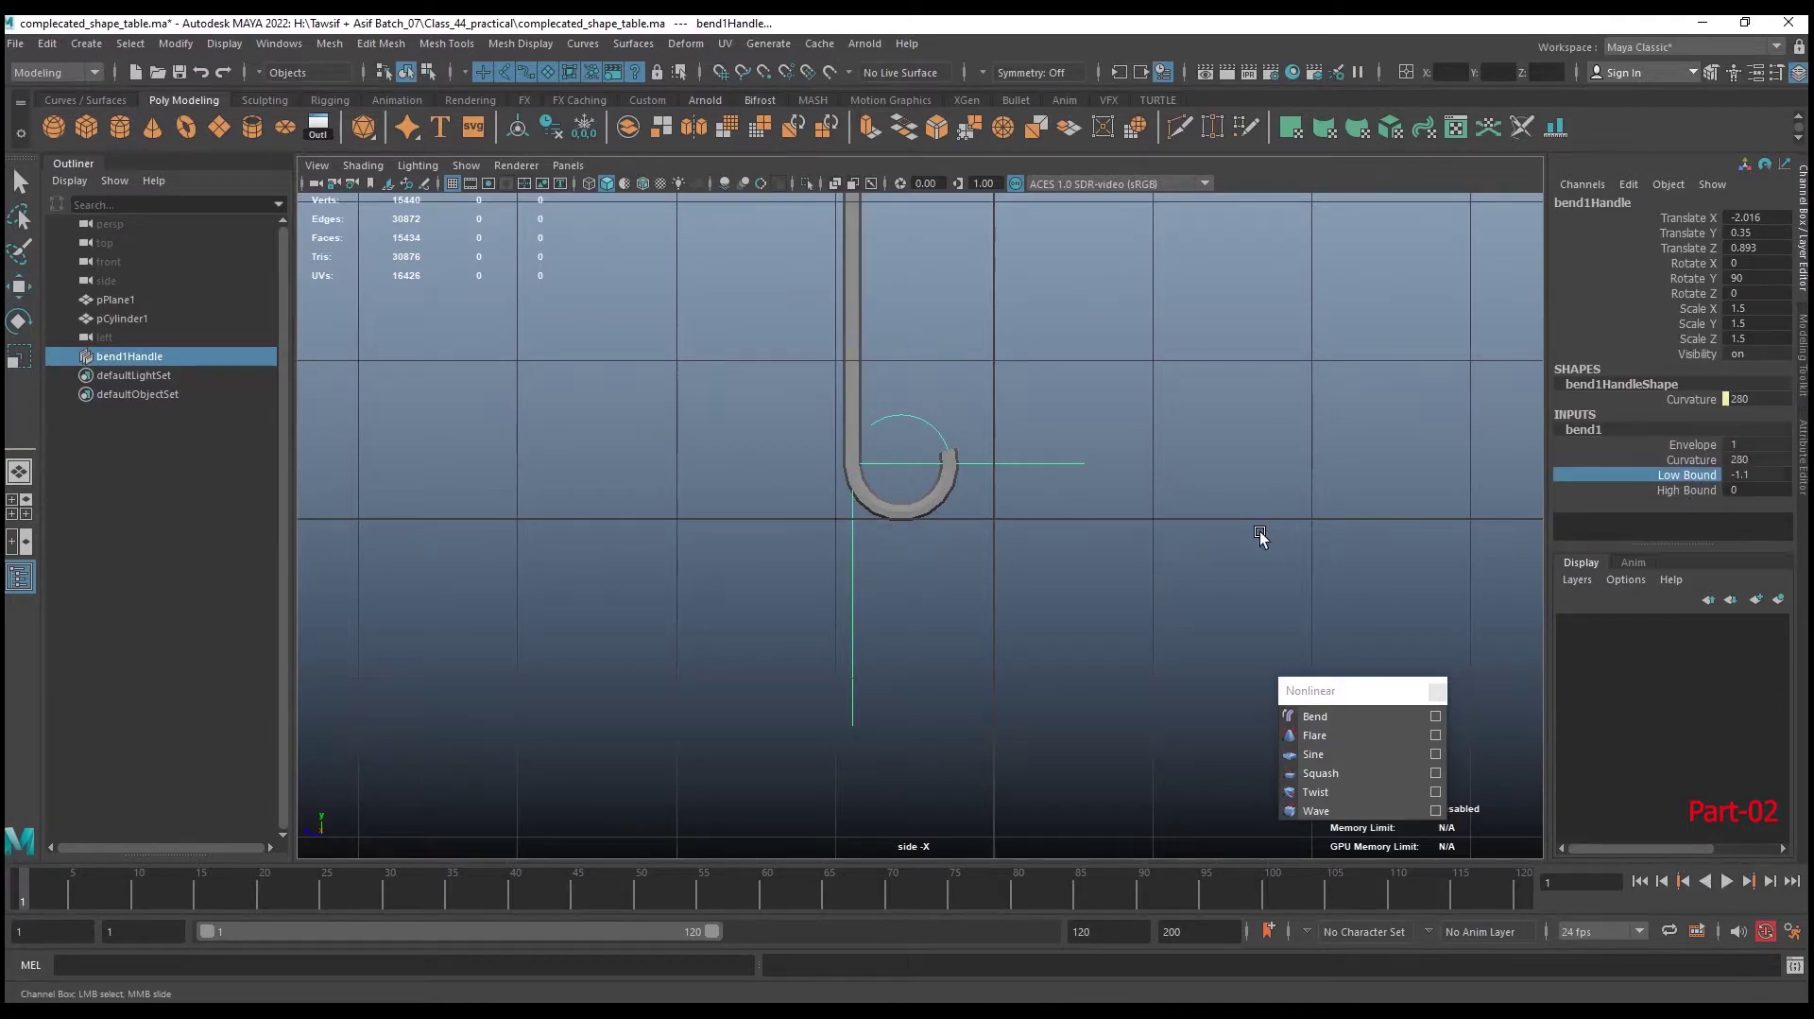
mouse_move(1239, 529)
middle_mouse_down()
mouse_move(1289, 523)
mouse_move(1266, 522)
middle_mouse_up()
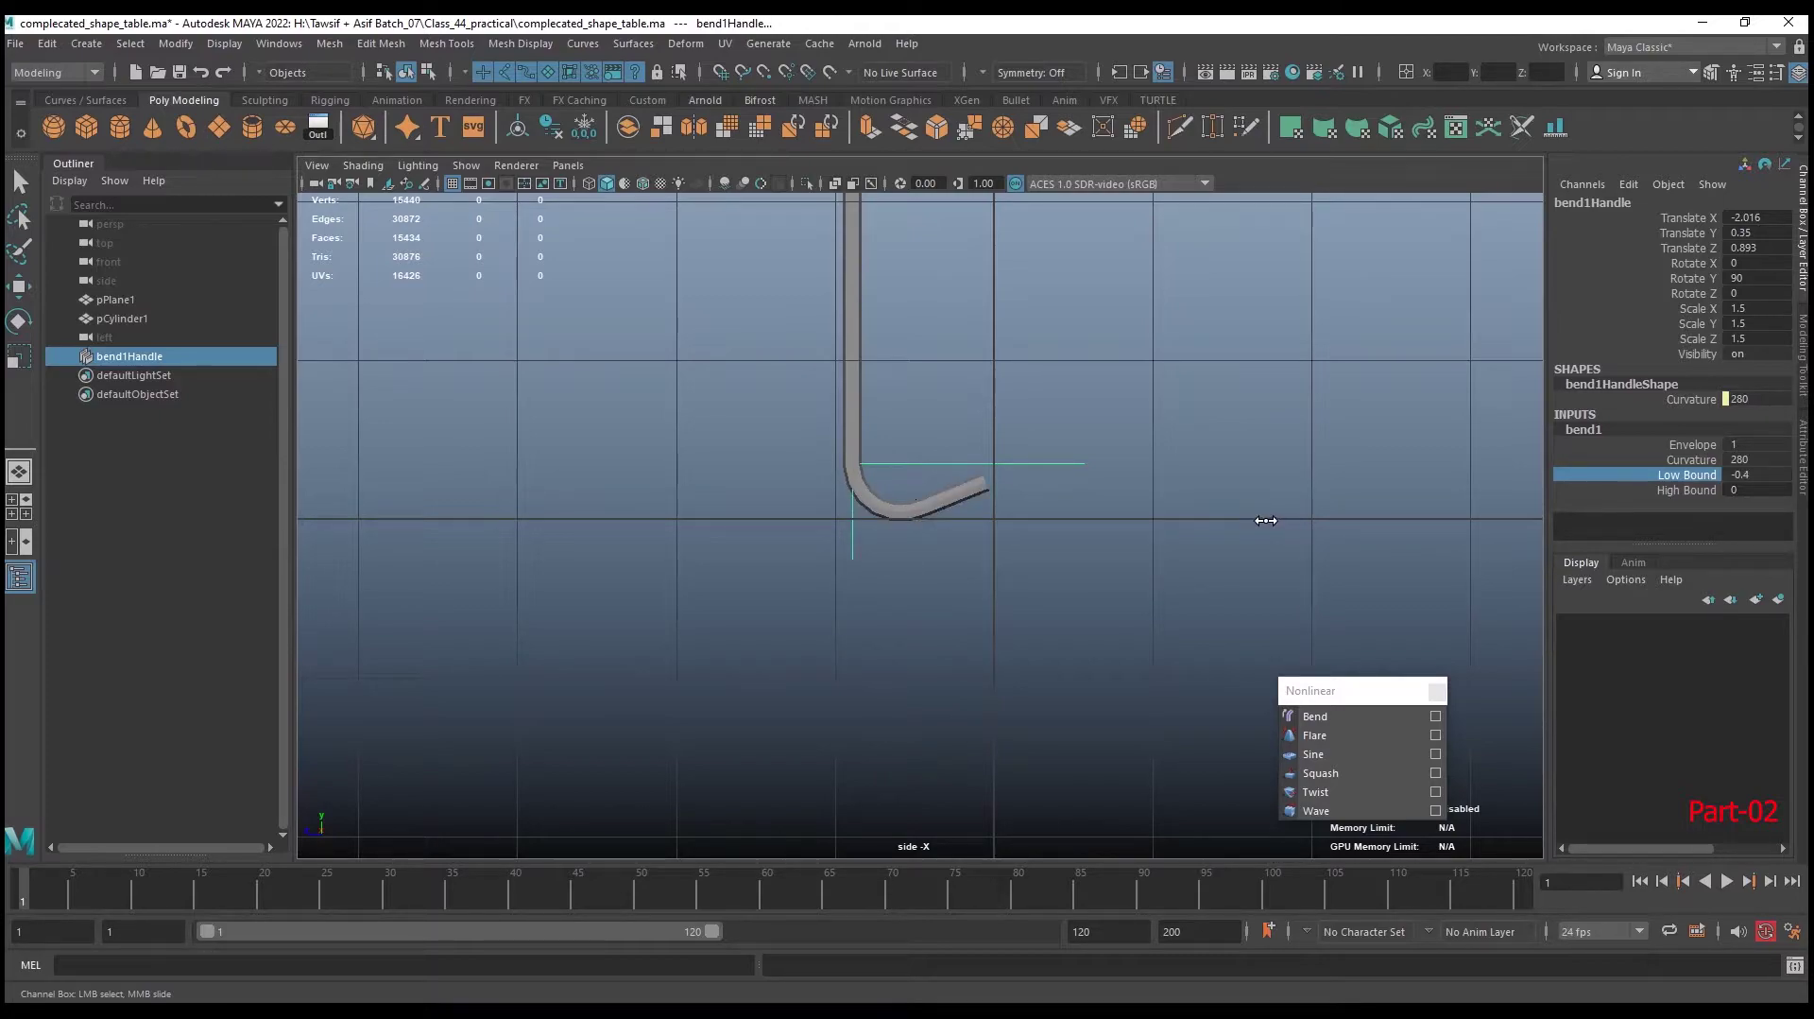
Move the handle higher, set Low Bound -0.2 and Curvature 300, then deselect
key("w")
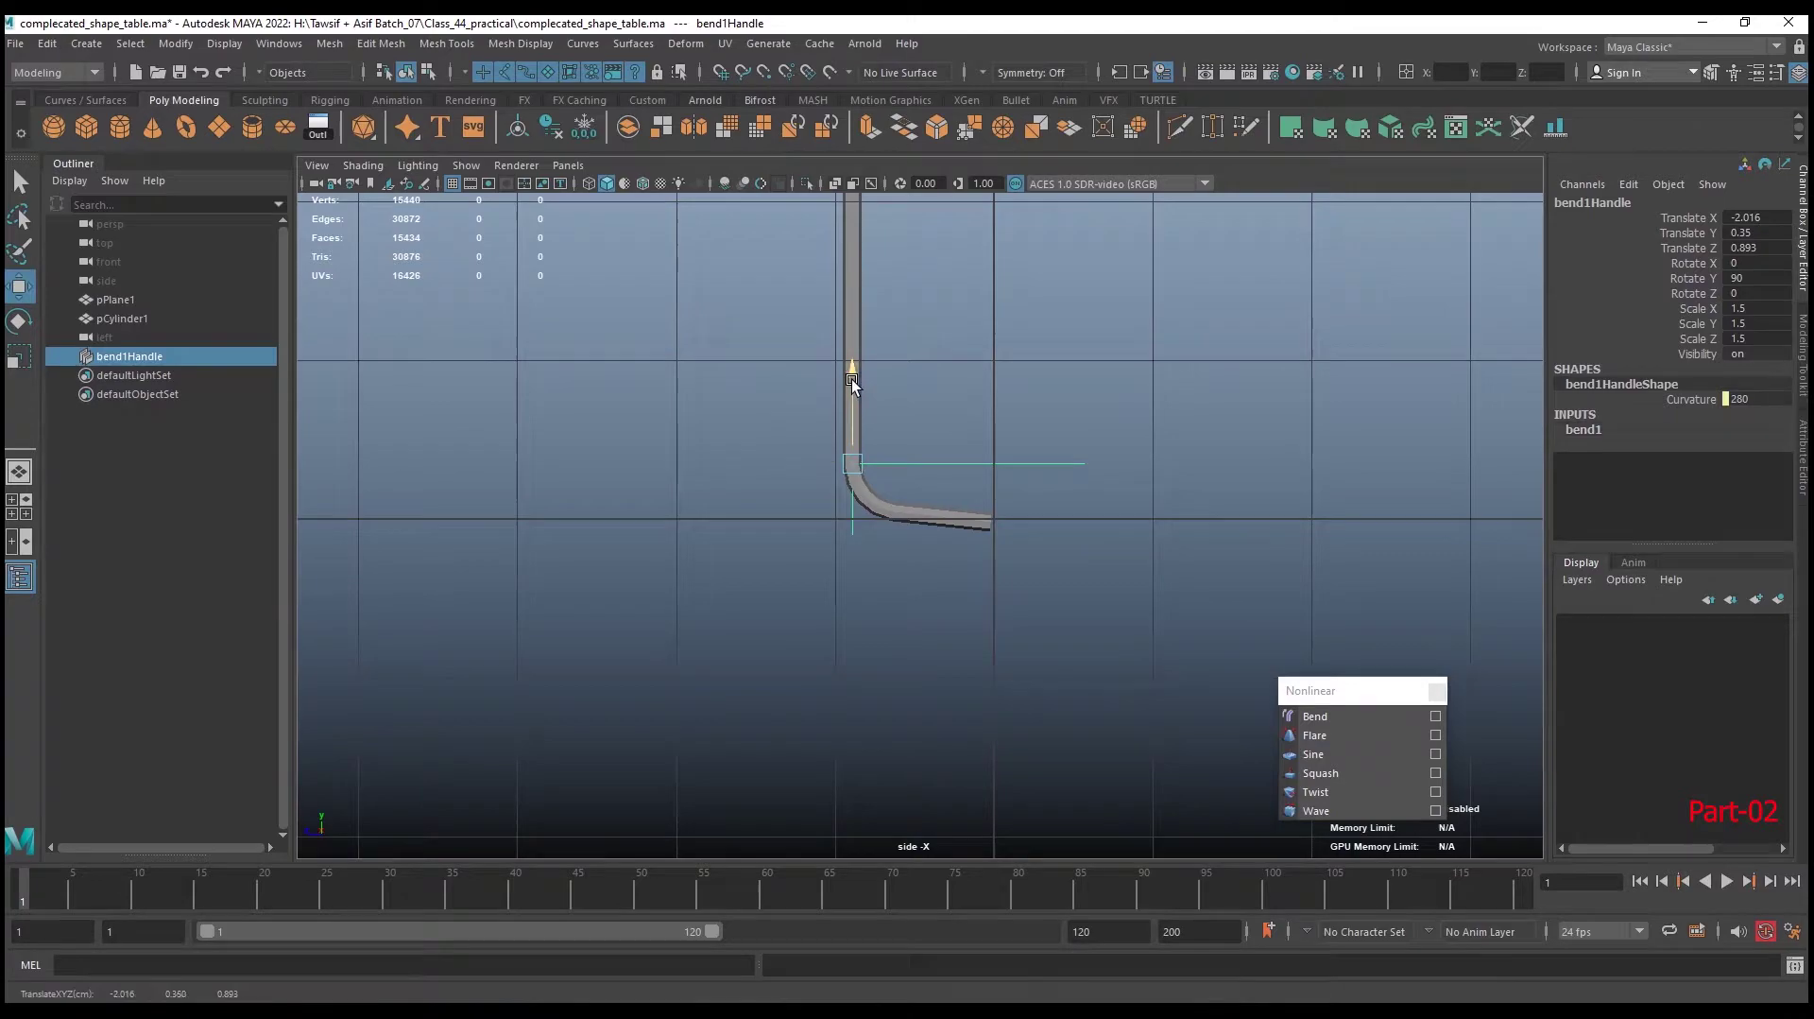
left_click_drag(852, 378, 853, 360)
left_click(1583, 429)
left_click(1758, 474)
type("-0.2")
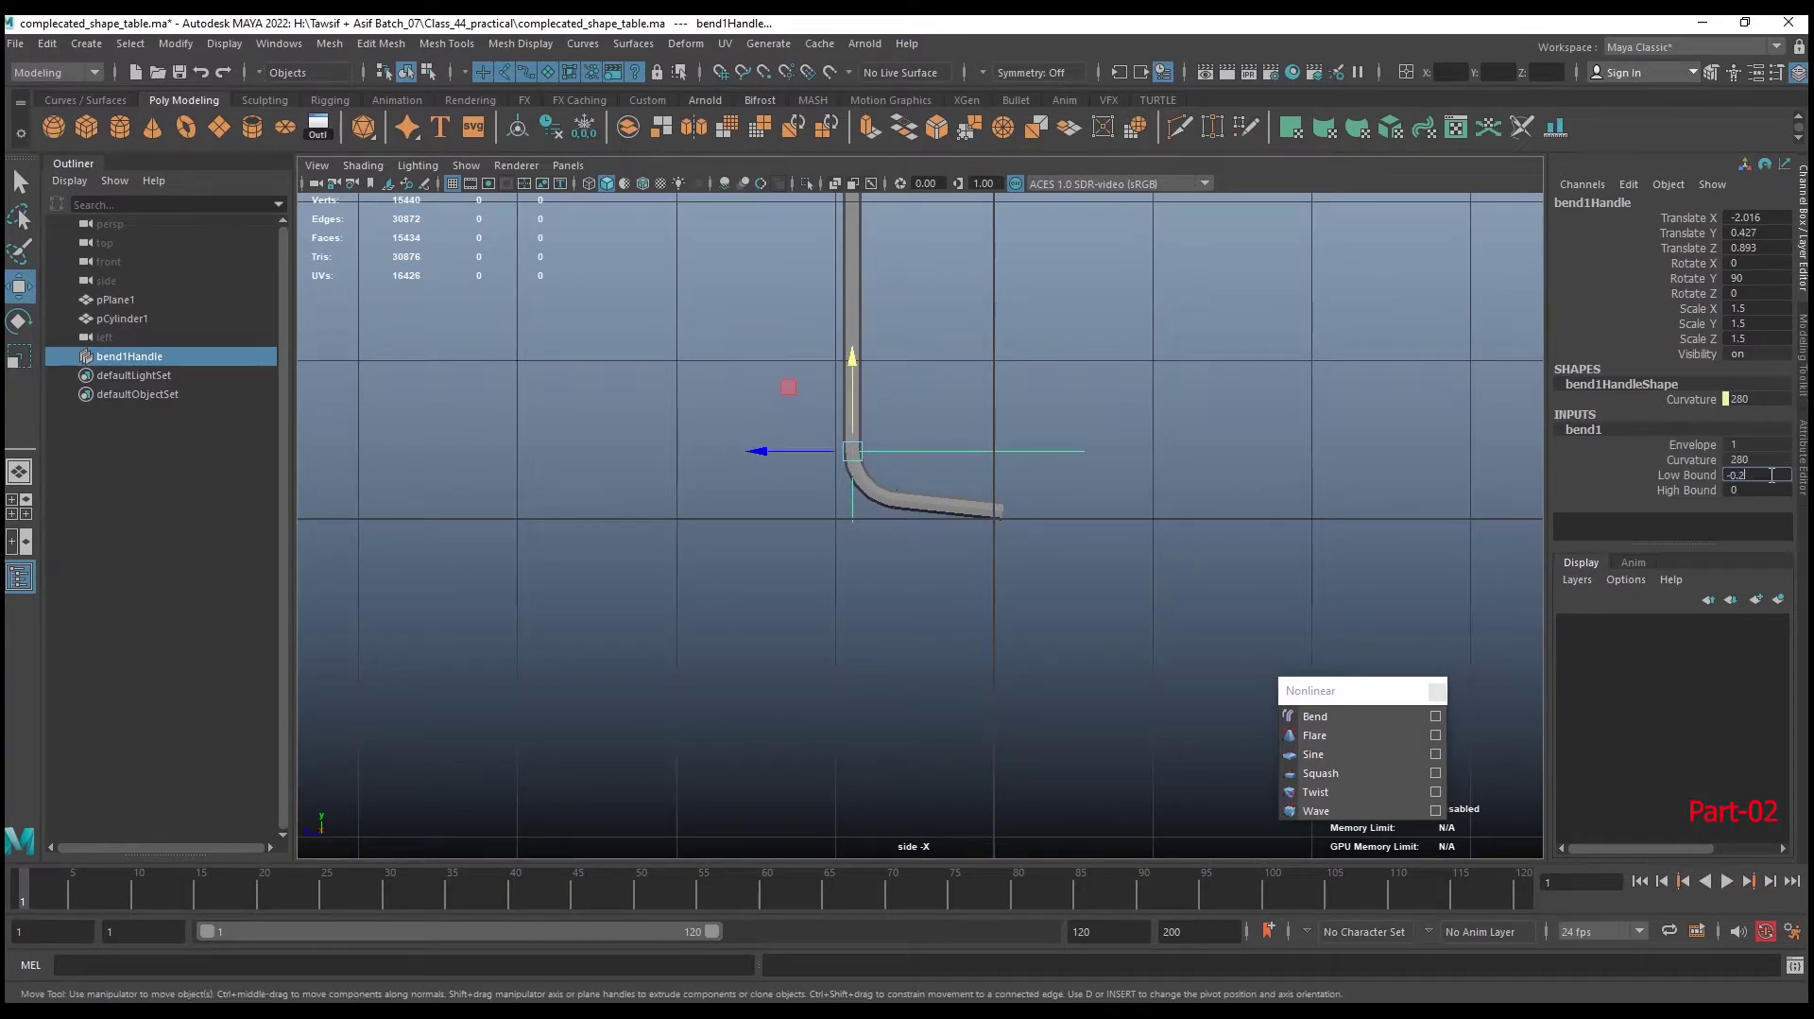
key("Return")
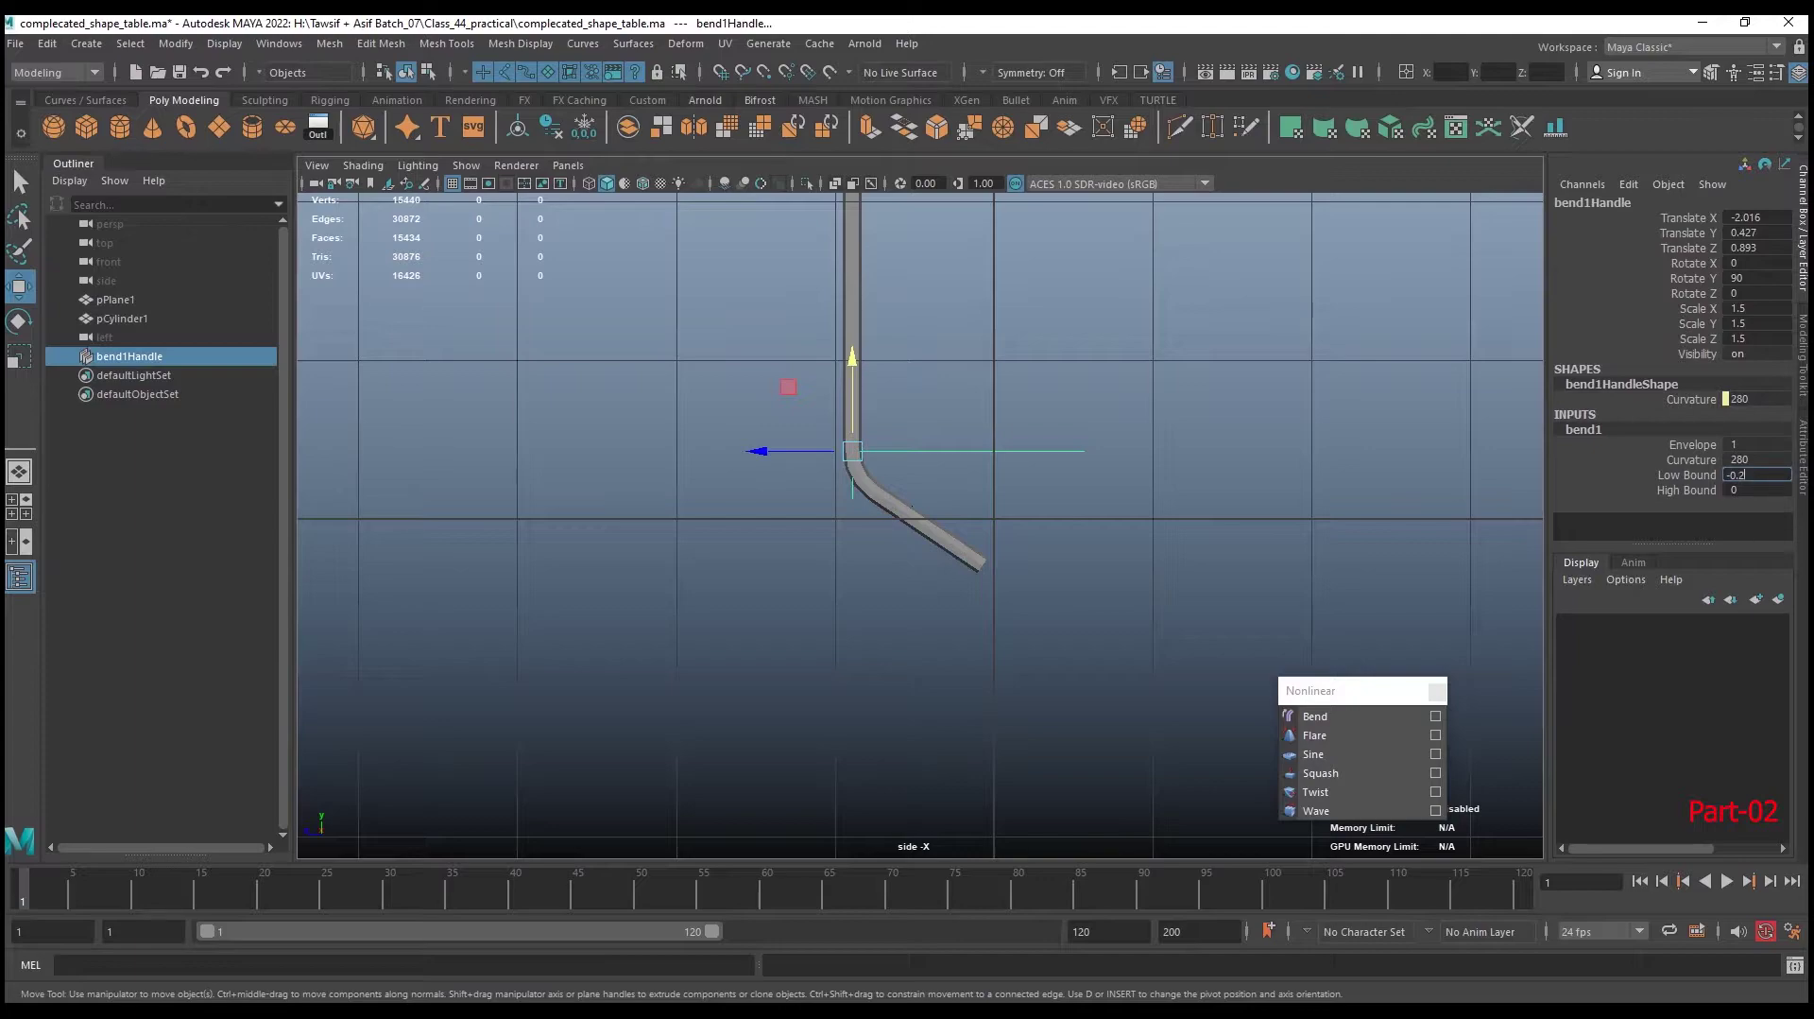
left_click(1756, 459)
type("300")
key("Return")
left_click(1131, 574)
key("w")
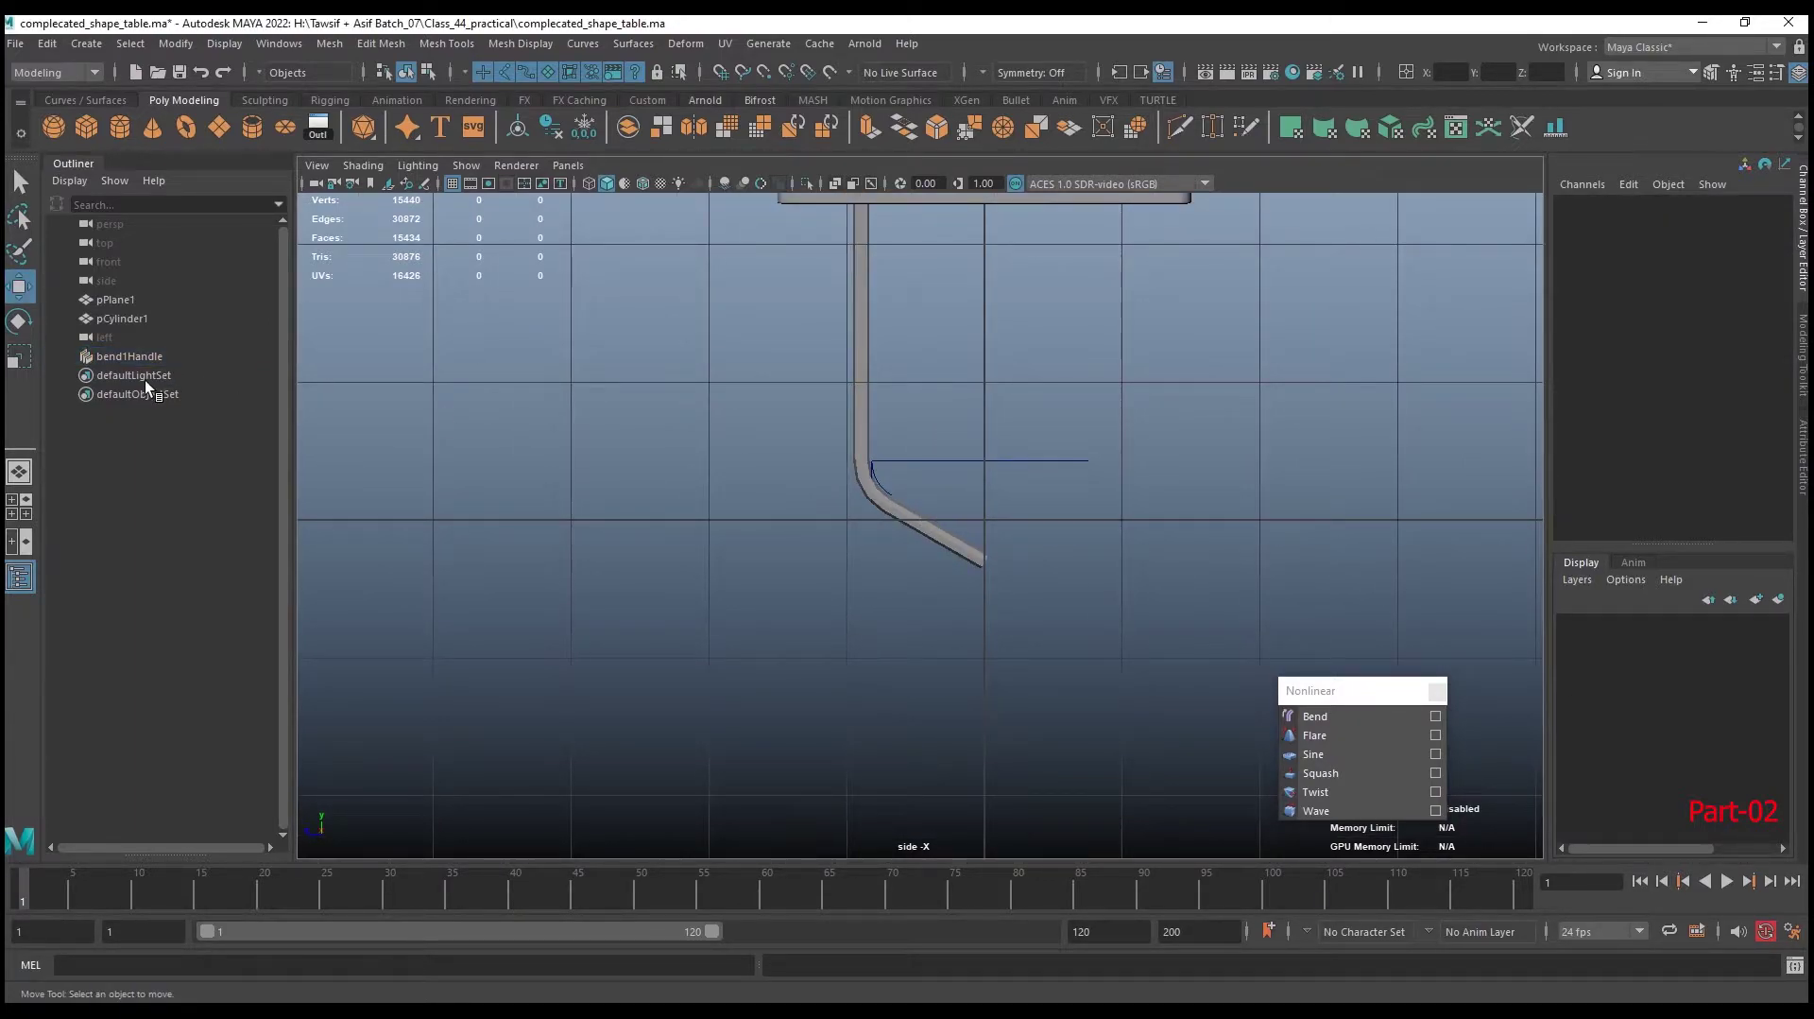
Set bend1's Curvature to 450 so the leg bends a right angle
left_click(130, 359)
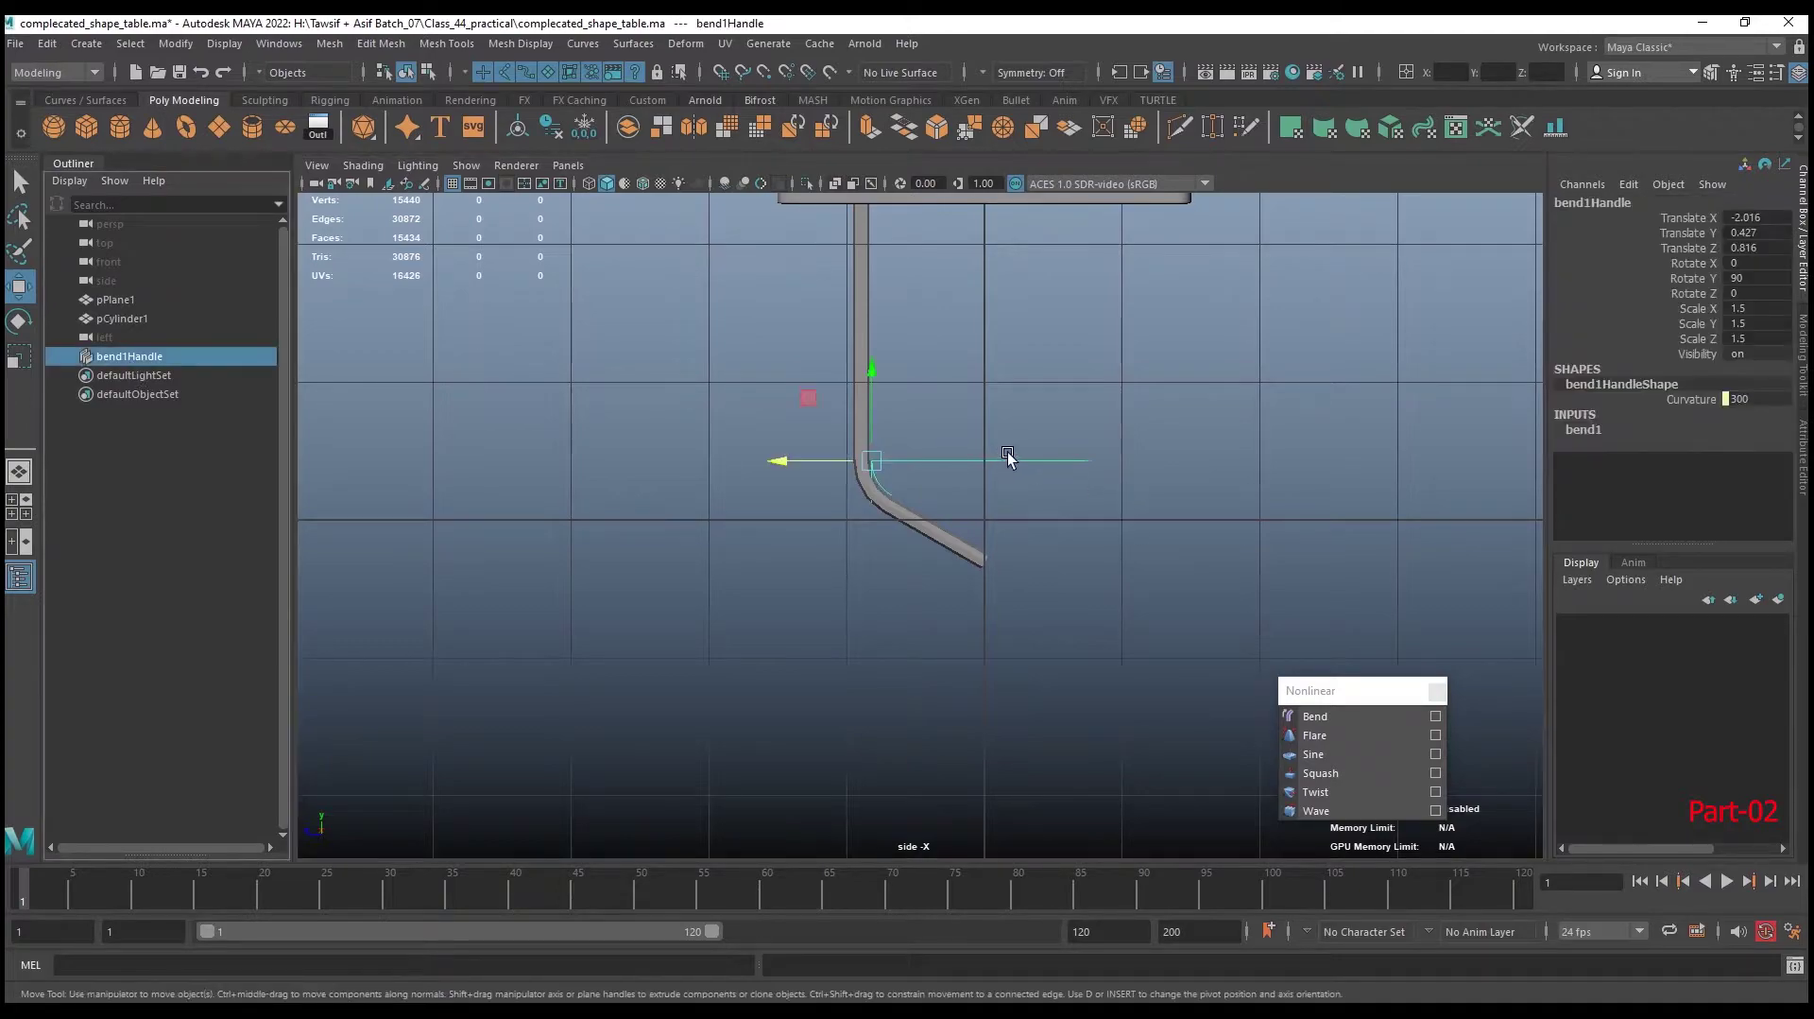
left_click(1584, 430)
double_click(1767, 460)
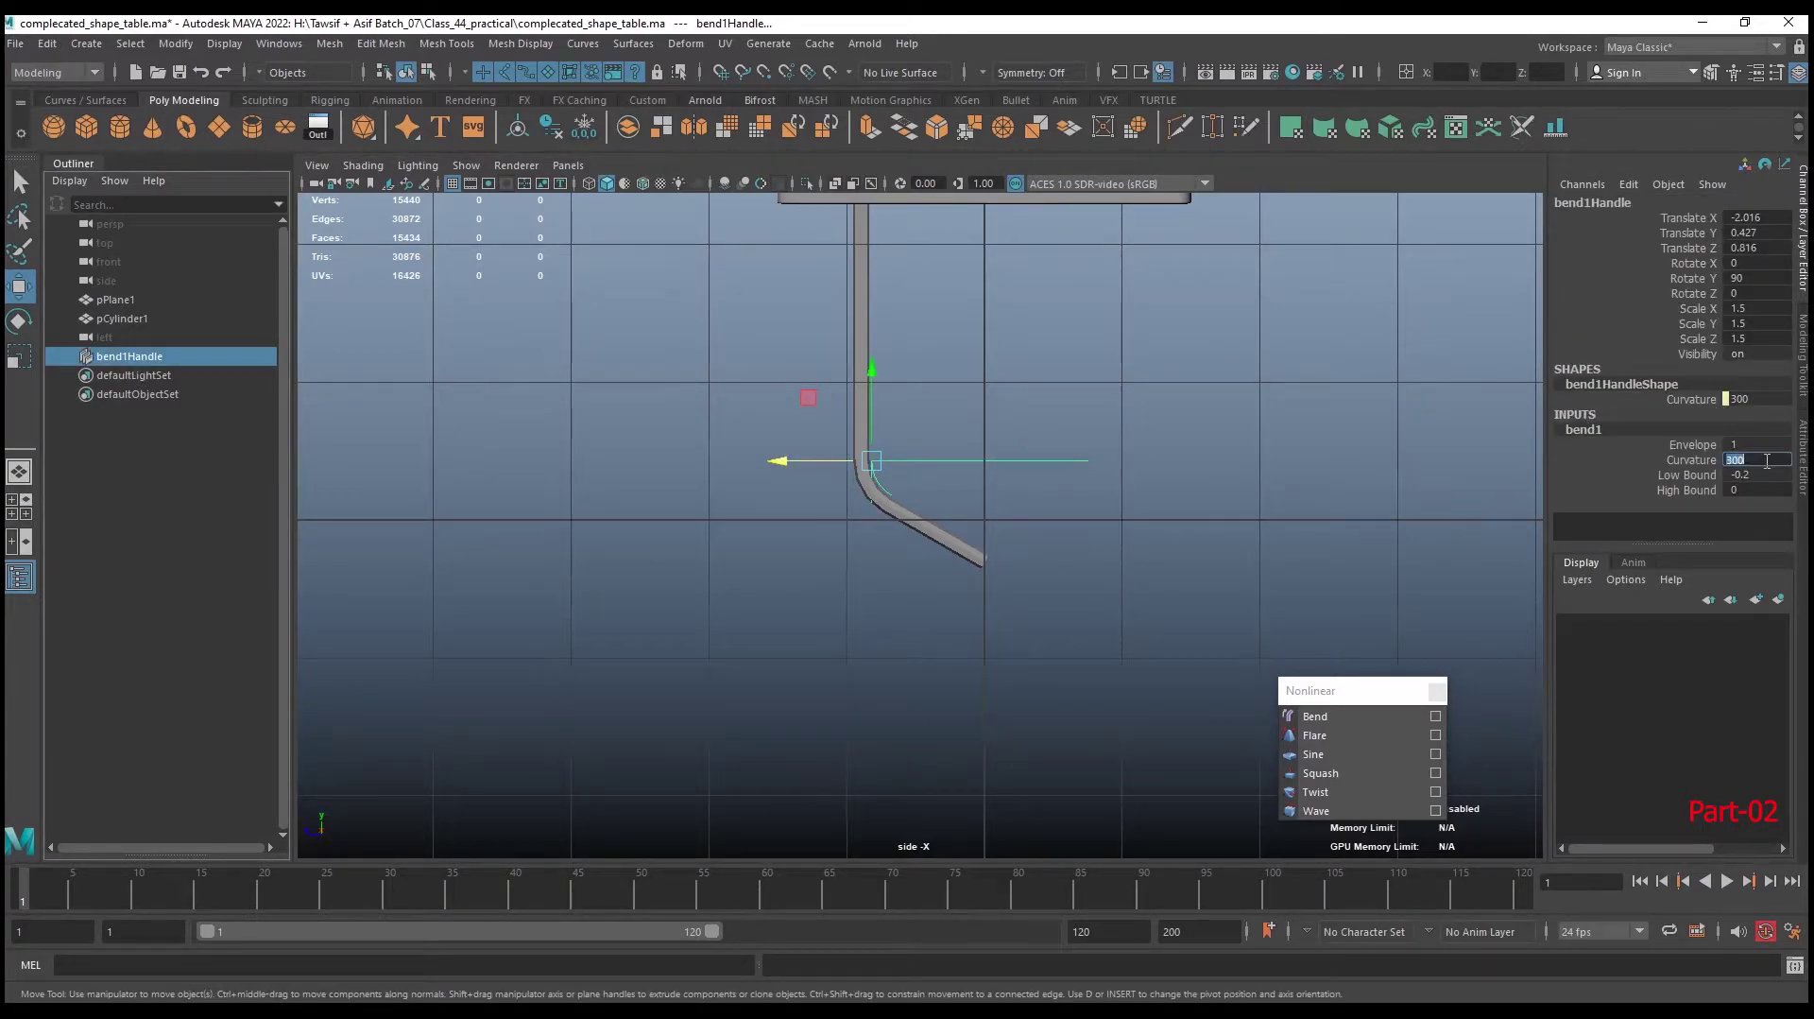
type("450")
key("Return")
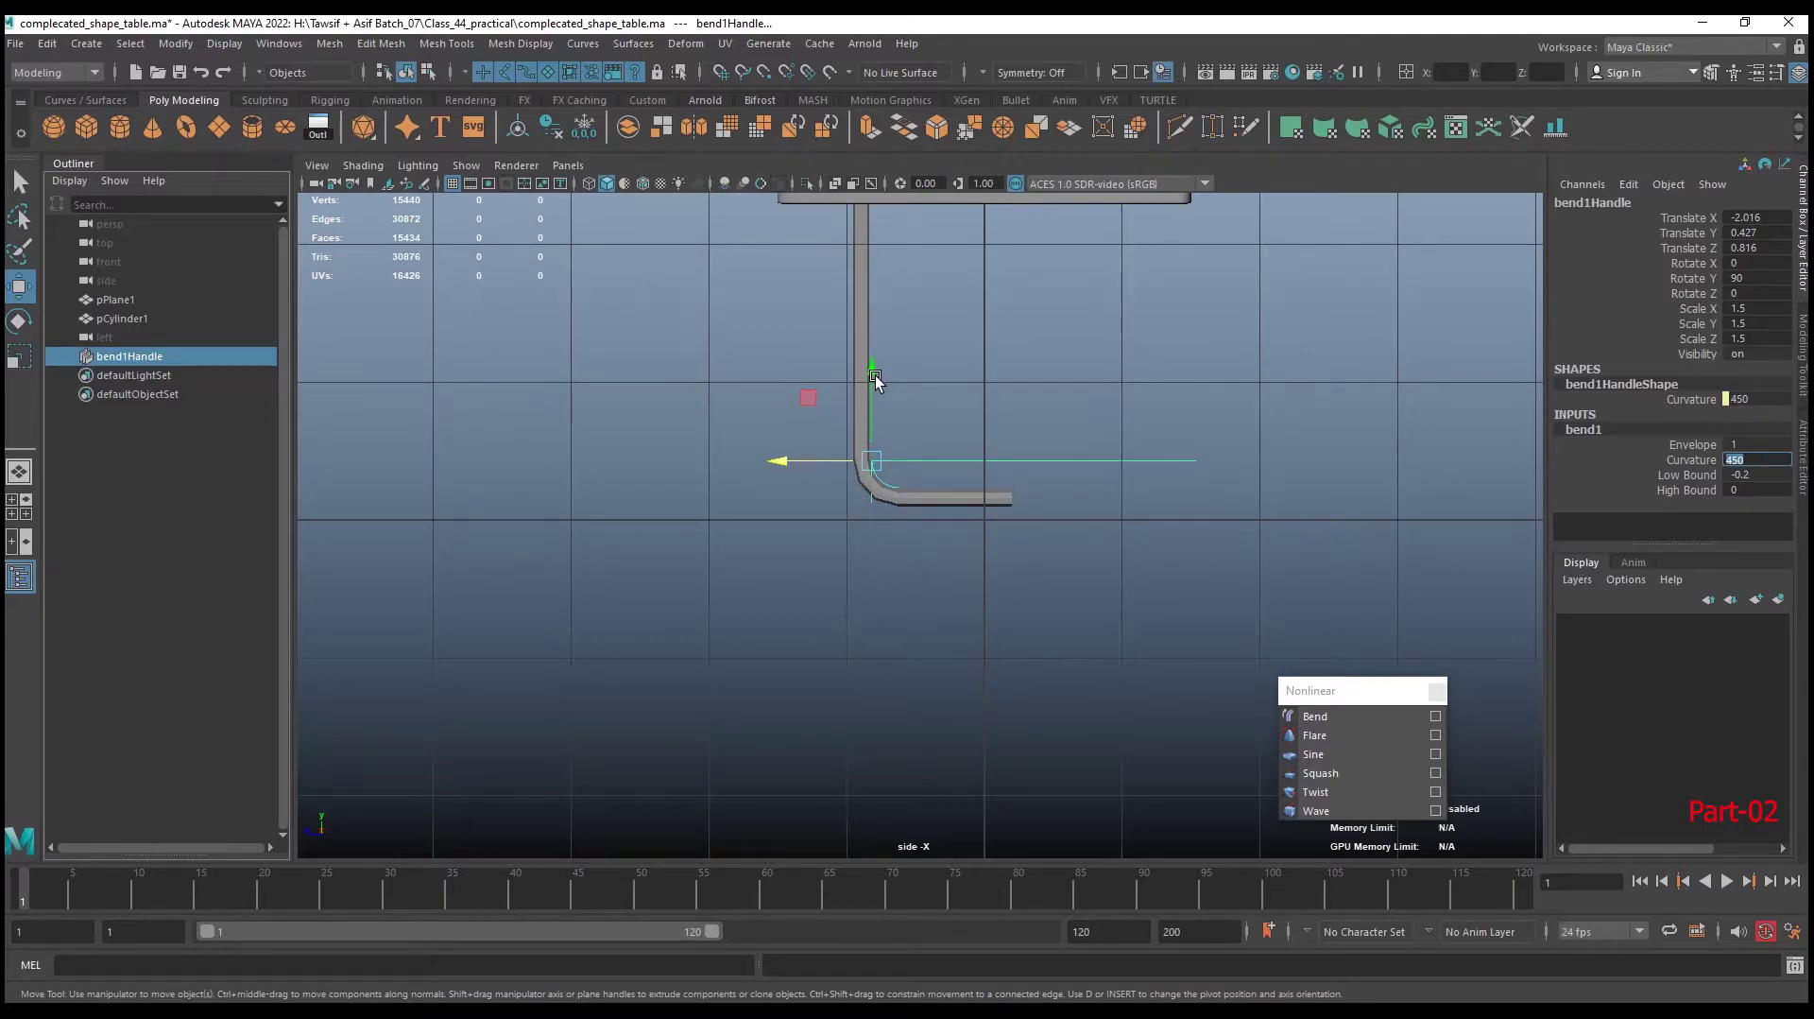
Lower the bend handle to Translate Y 0.324 and shift it along Z
left_click_drag(872, 375, 873, 384)
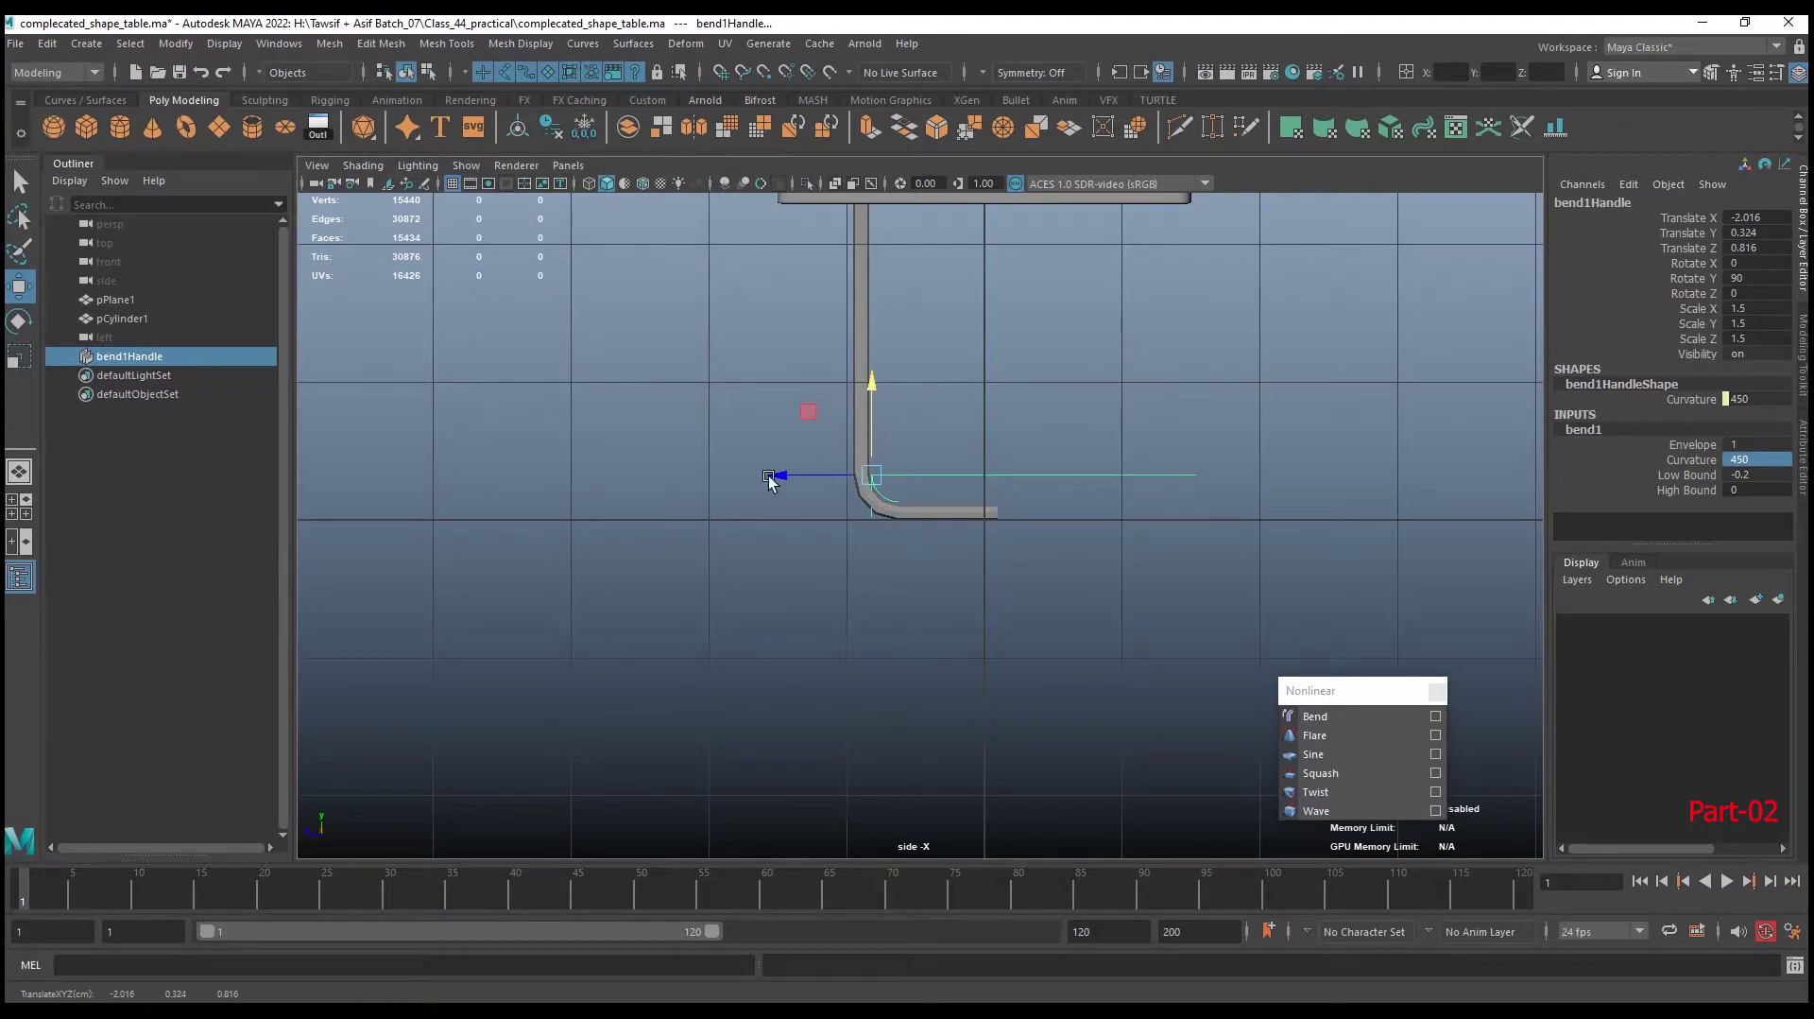
mouse_move(840, 476)
left_mouse_down()
mouse_move(769, 474)
mouse_move(790, 462)
left_mouse_up()
scroll(1047, 423, "down", 3)
scroll(1049, 399, "down", 2)
Switch to the perspective camera and orbit around the table top and pCylinder1's L-shaped leg
key("space")
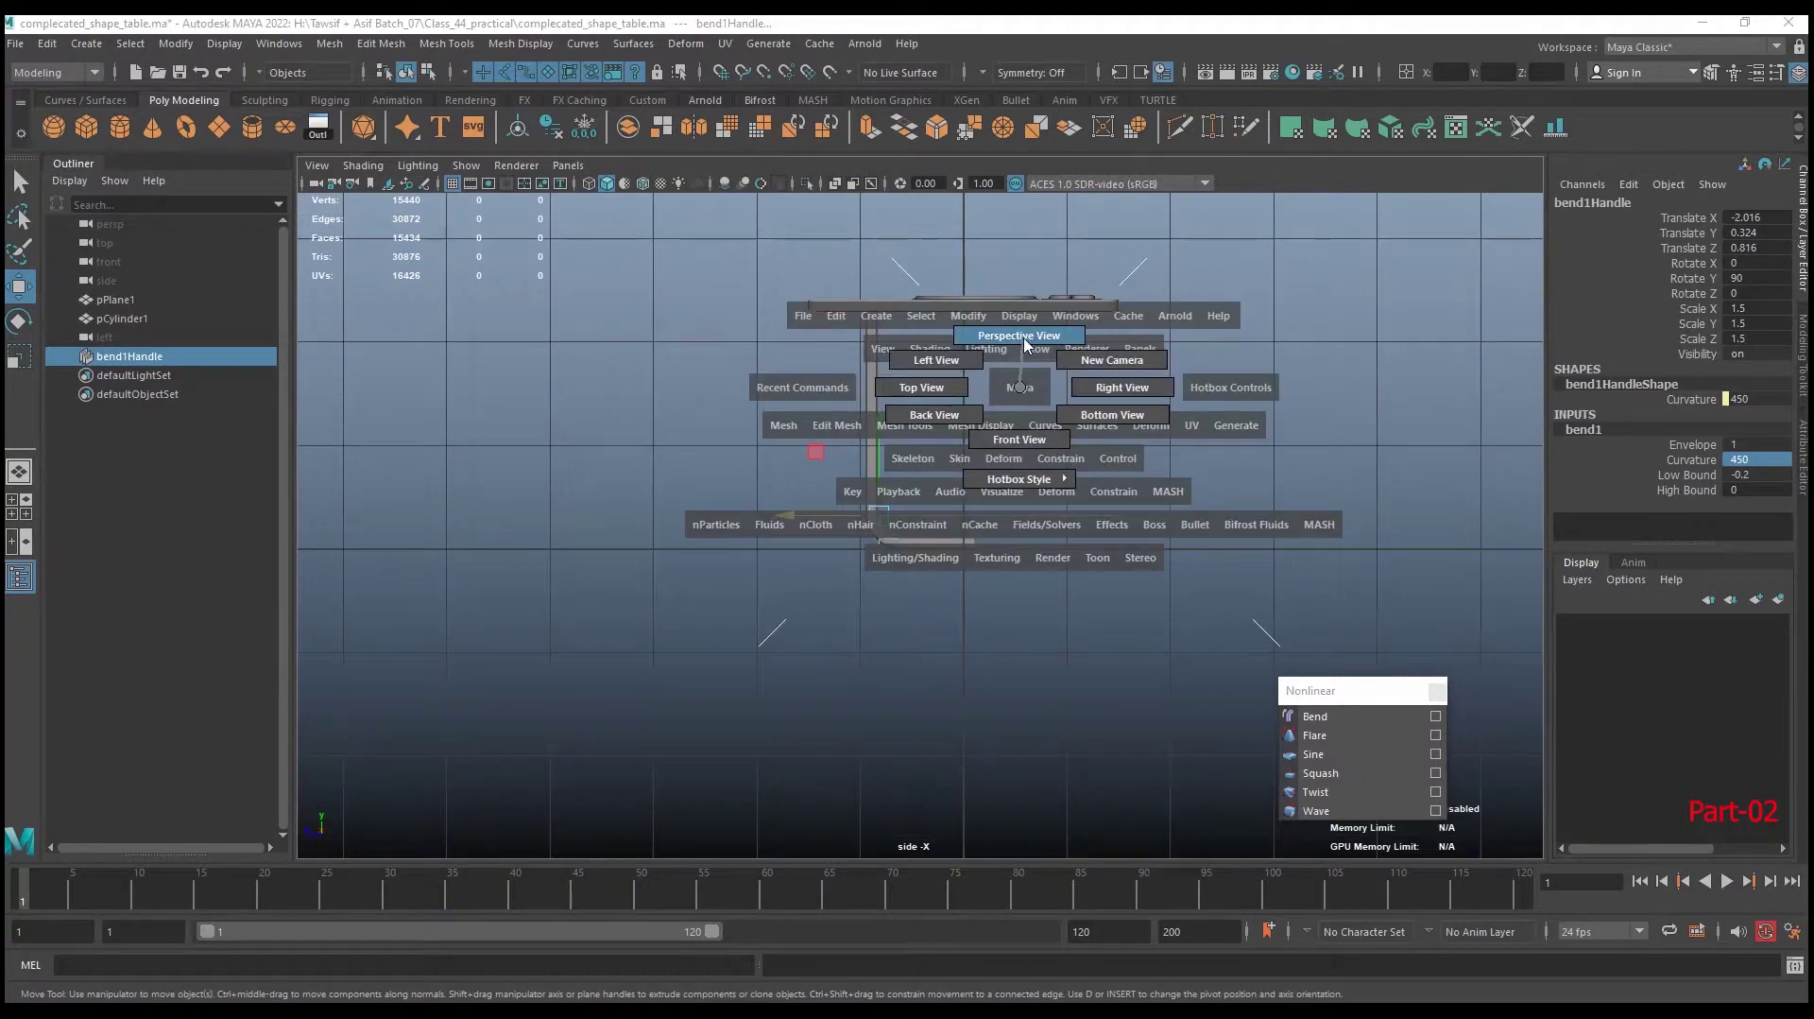
left_click(1026, 342)
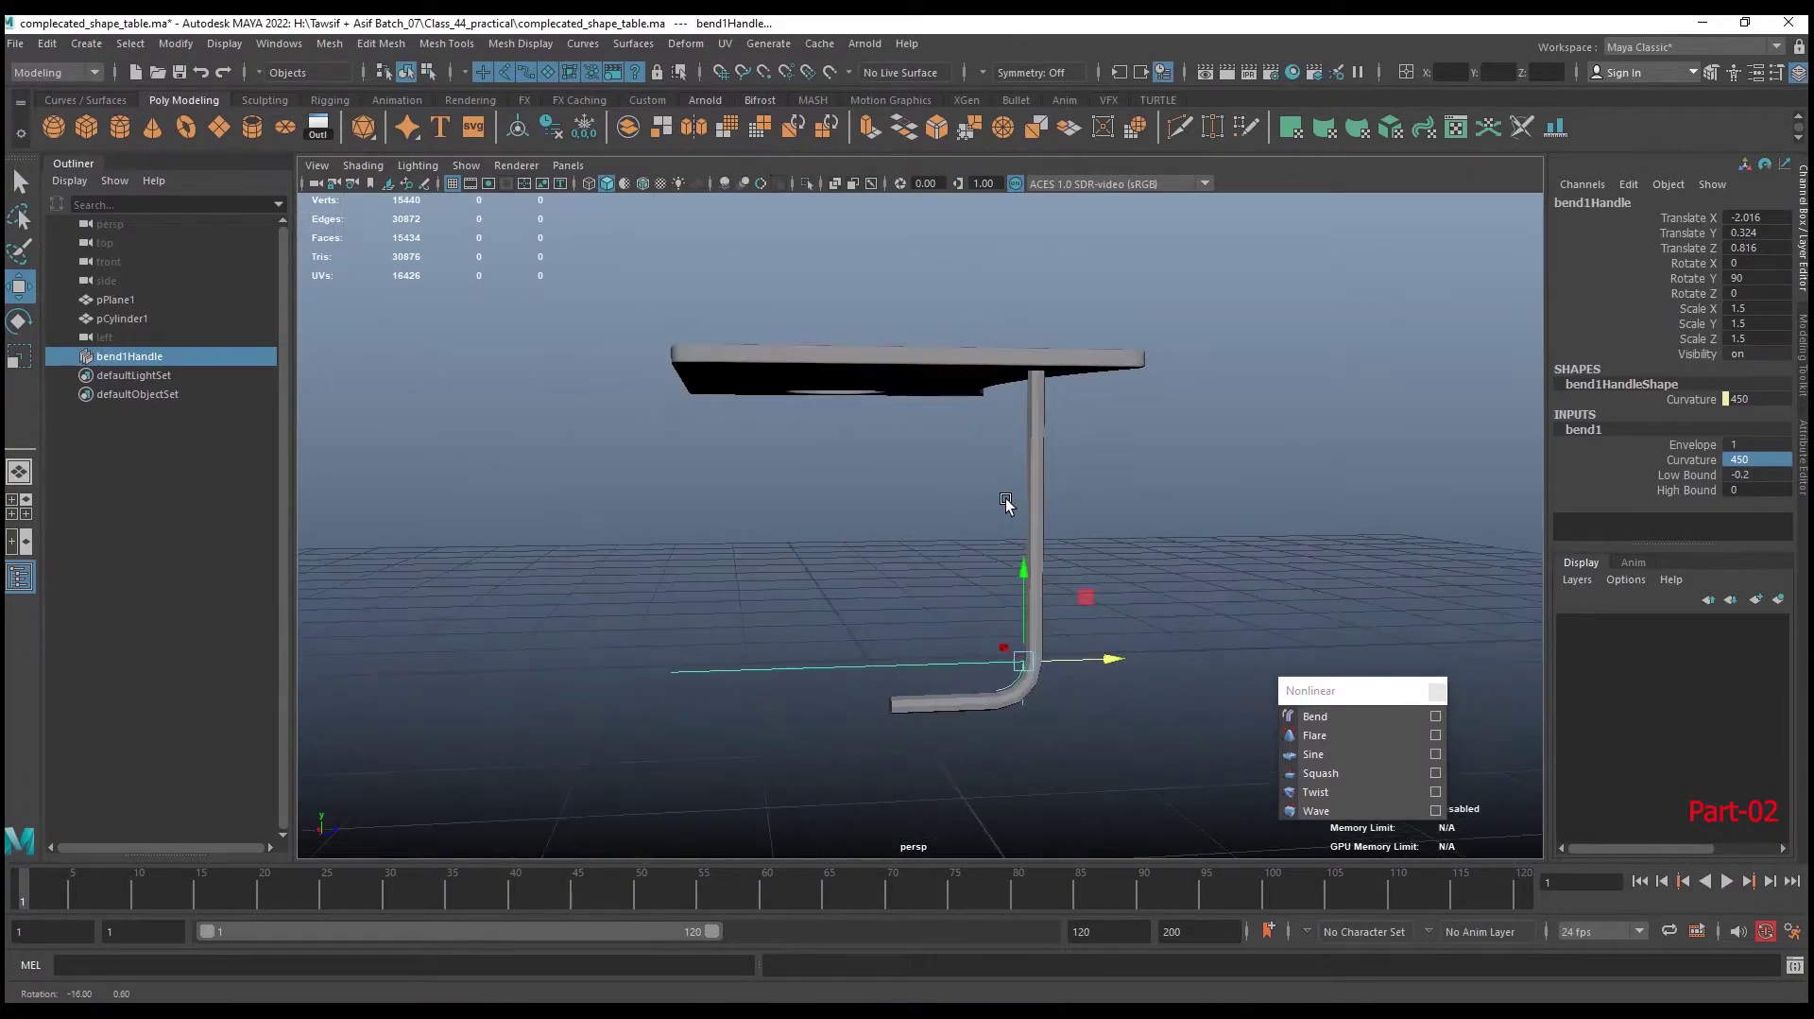
mouse_move(1017, 515)
left_mouse_down("alt")
mouse_move(1046, 494)
mouse_move(1009, 494)
mouse_move(1073, 526)
mouse_move(1140, 527)
left_mouse_up("alt")
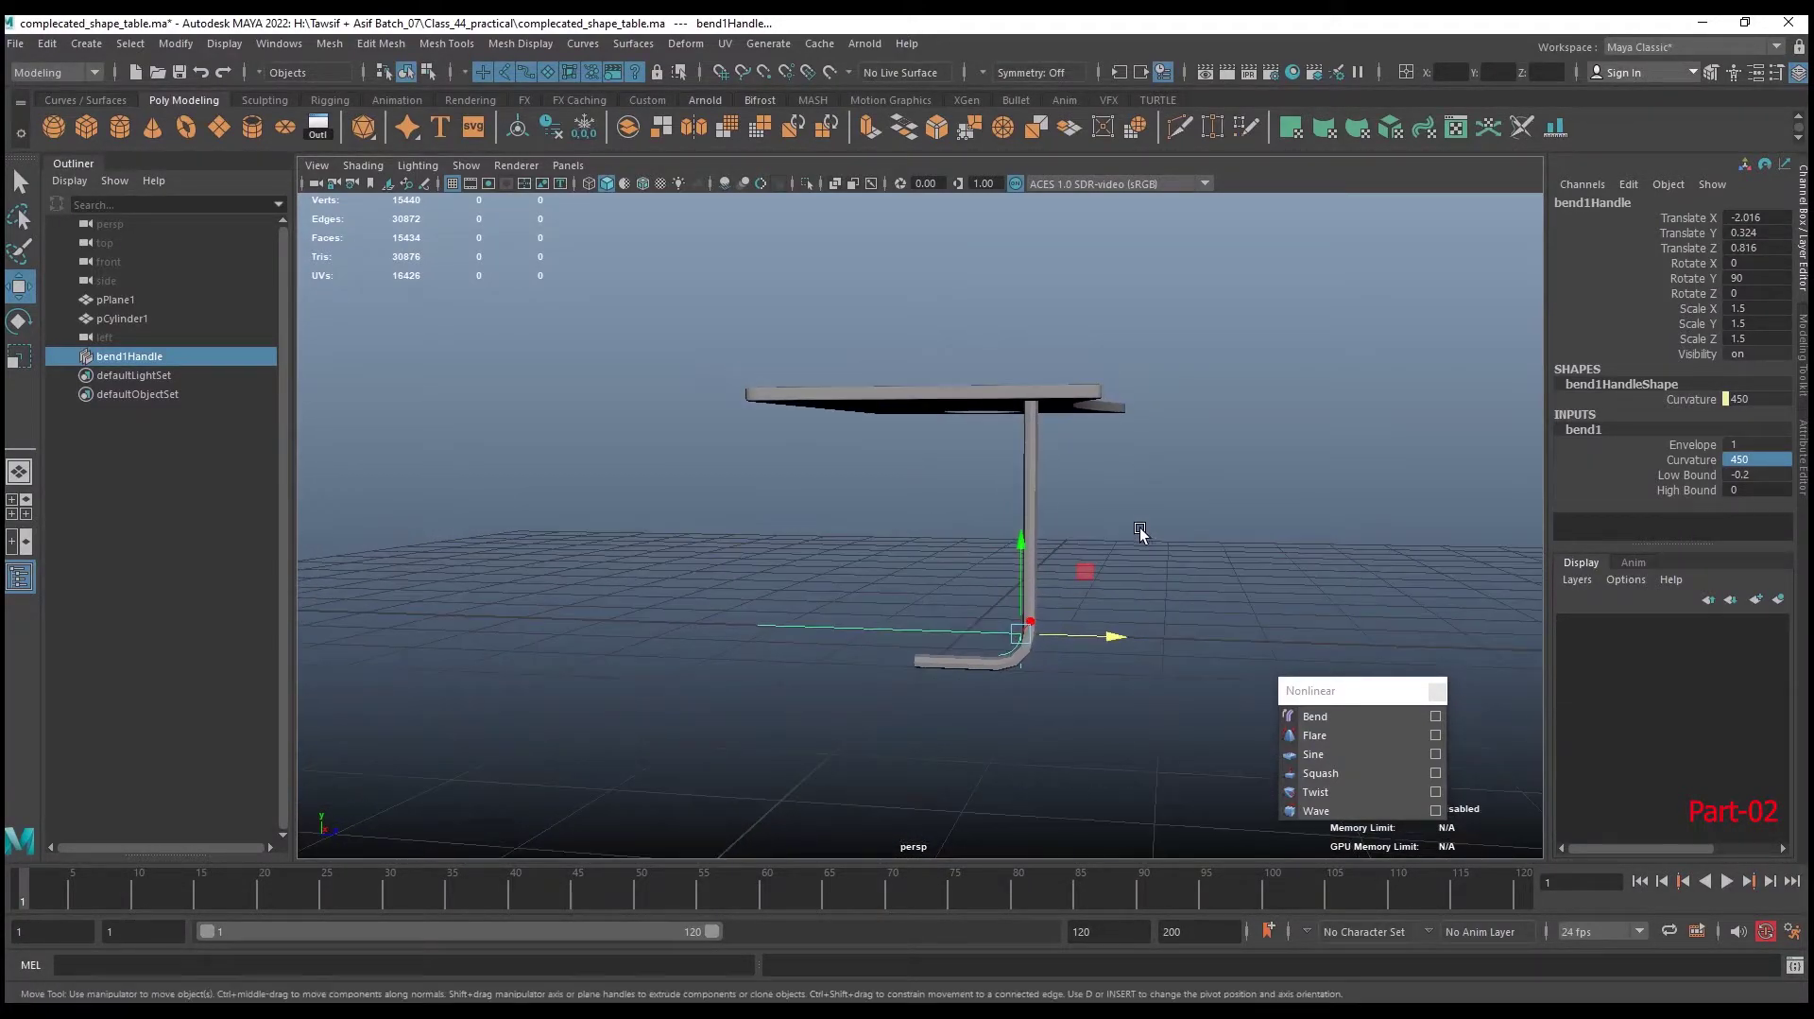
left_click(1034, 424)
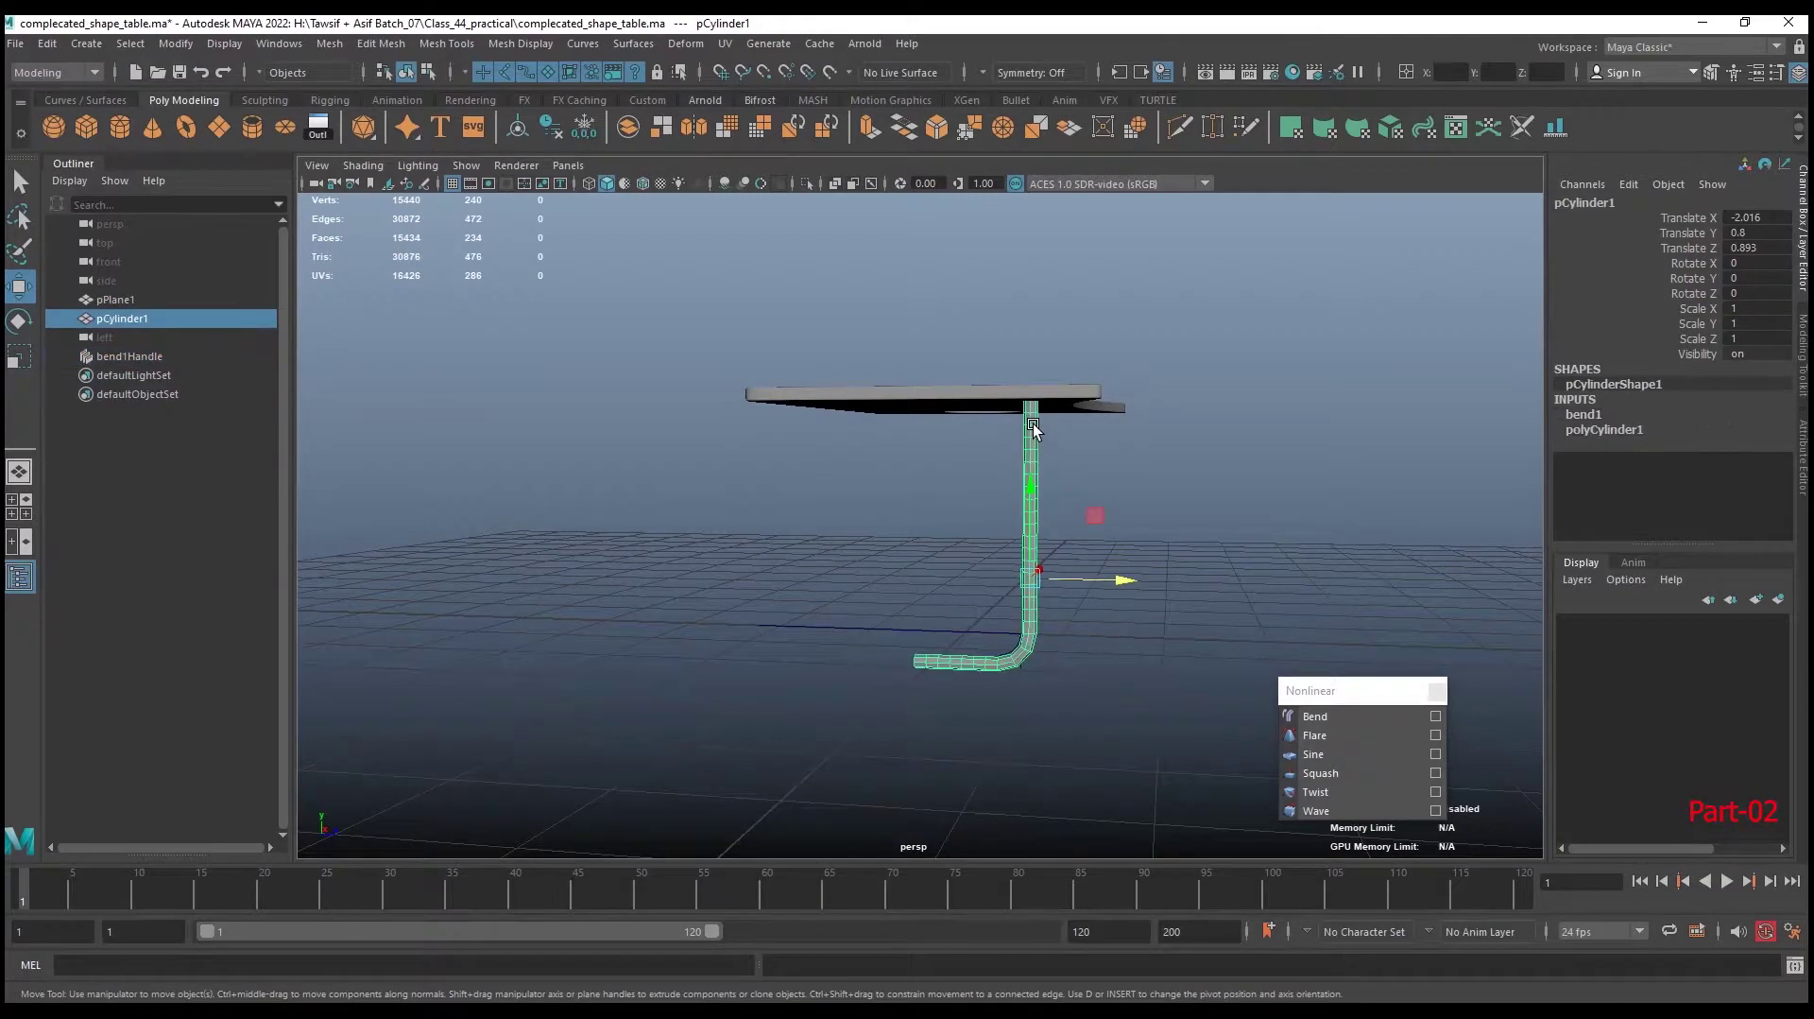
left_click_drag(1034, 423, 1186, 539, "alt")
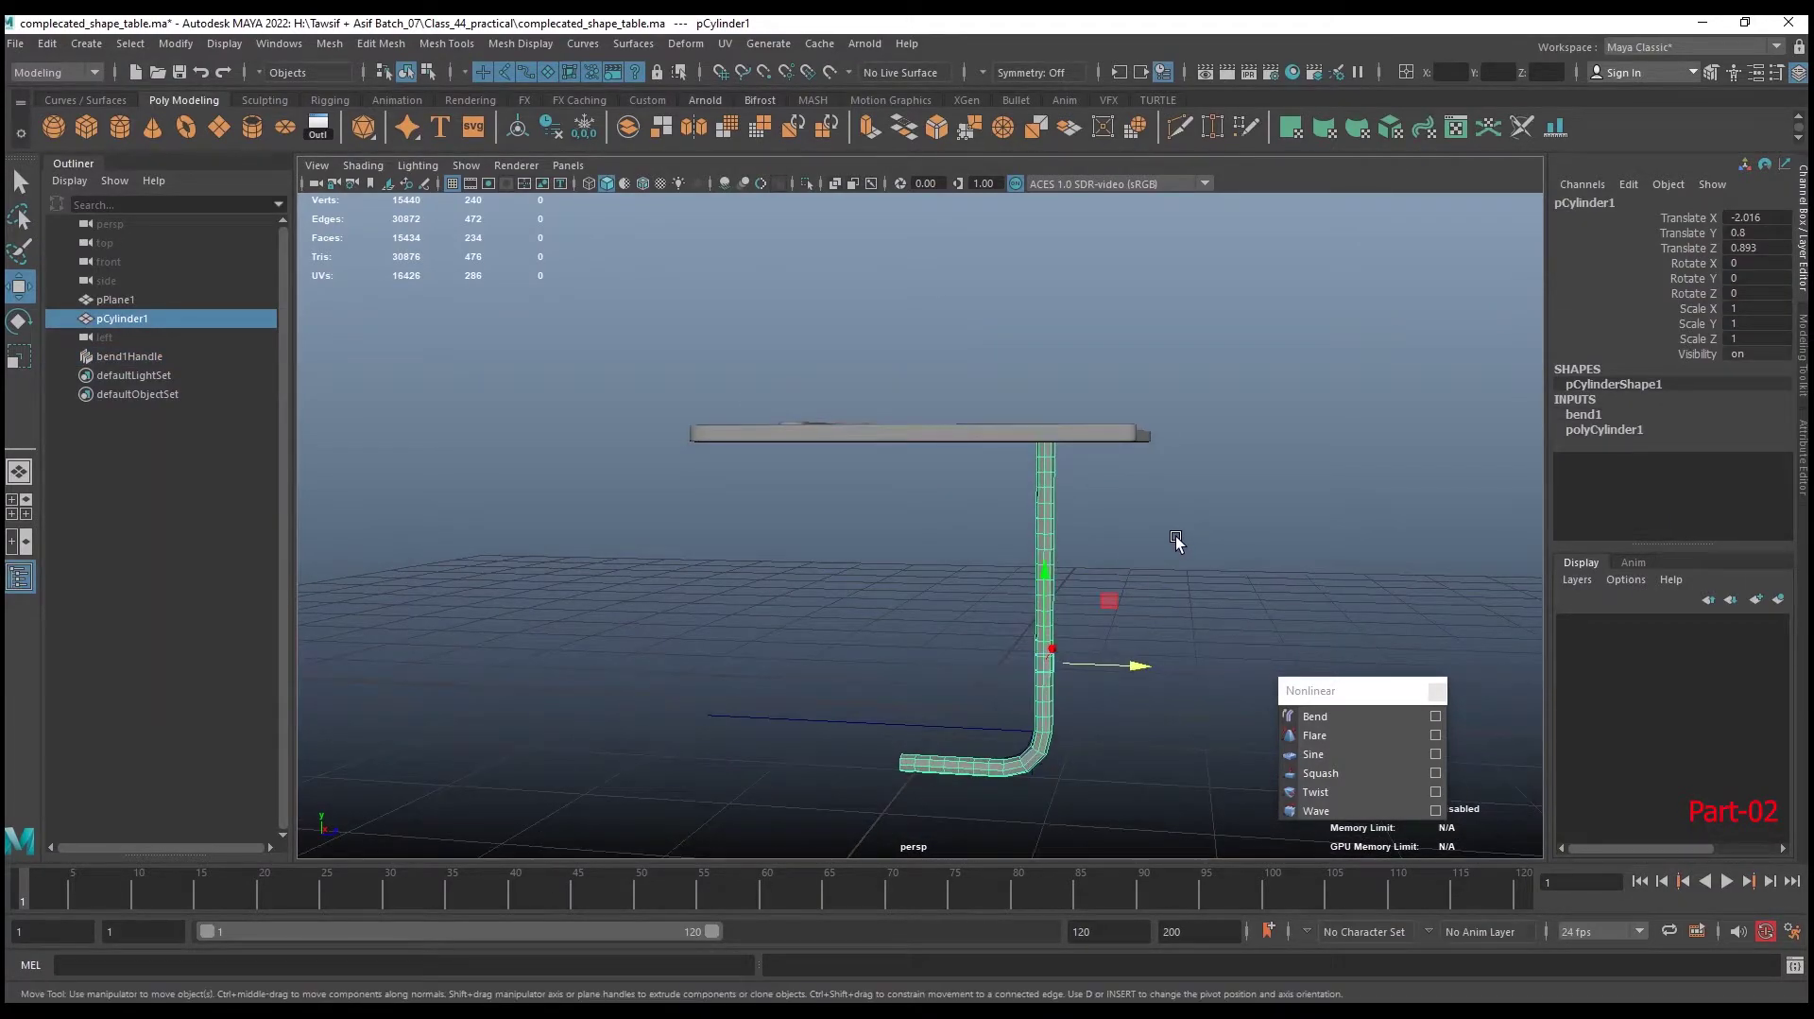
Delete pCylinder1's construction history to bake in the existing bend
left_click(1162, 567)
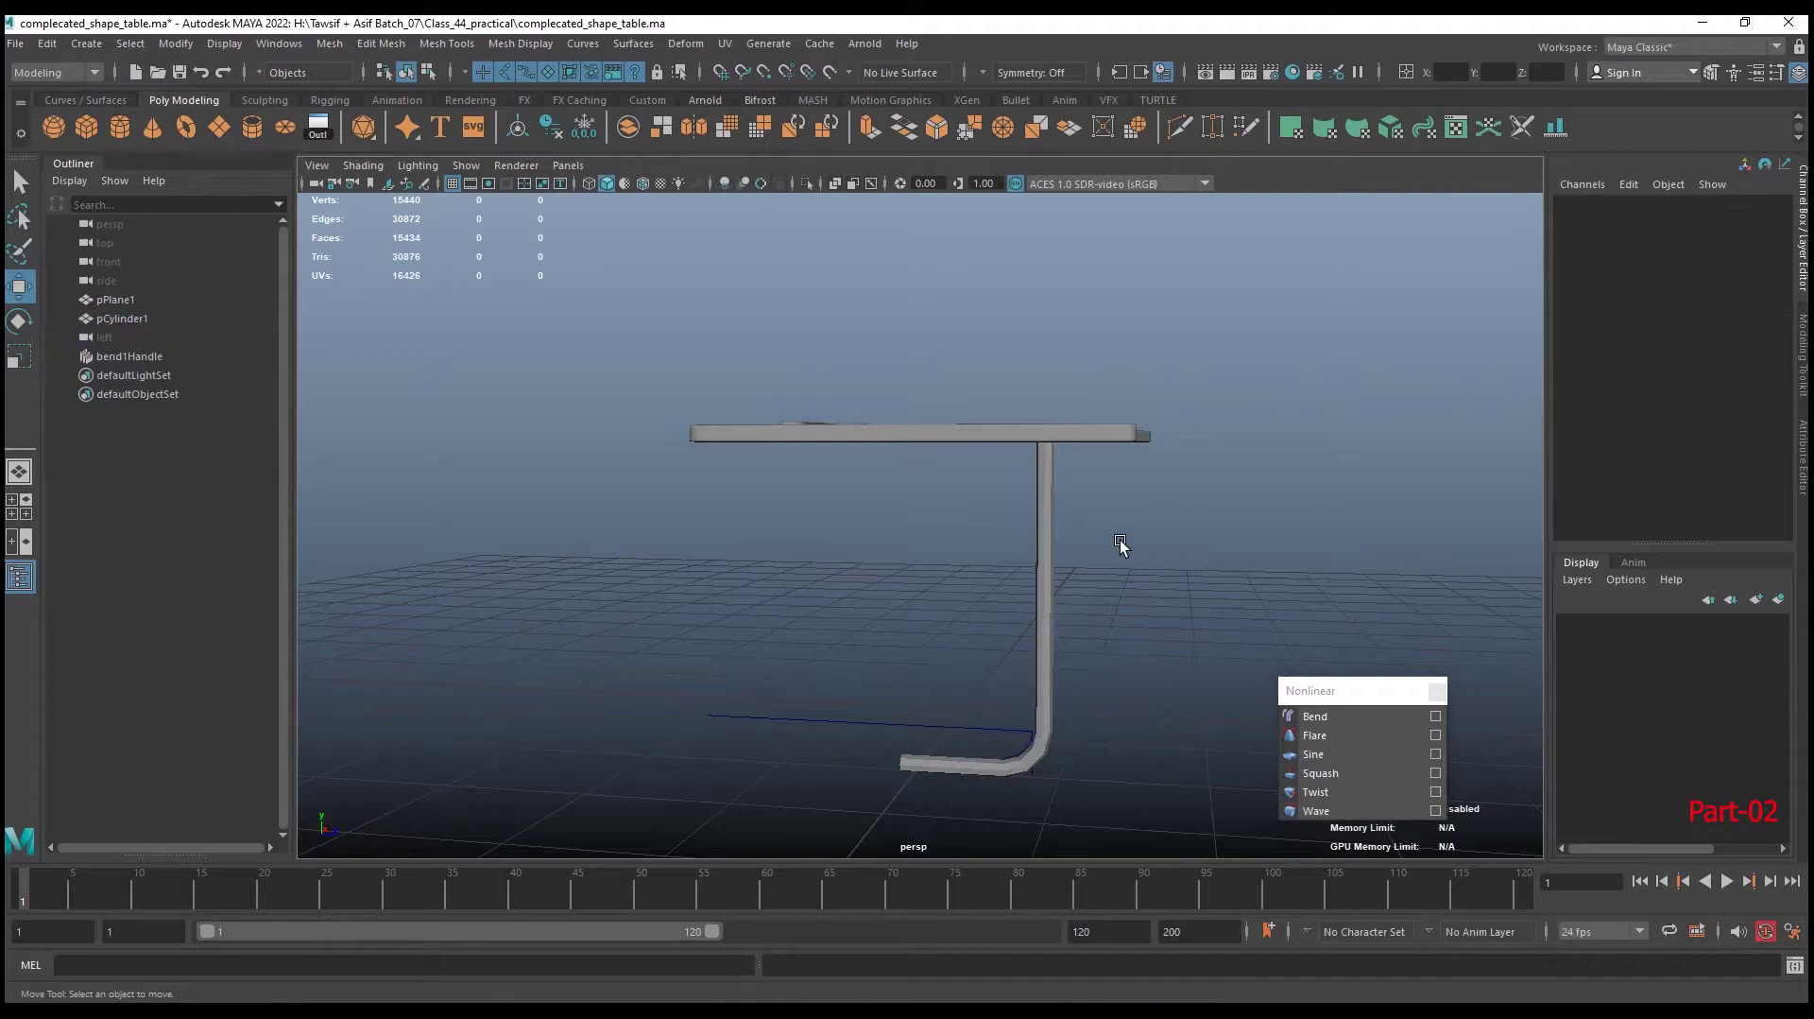
left_click_drag(1121, 548, 983, 586)
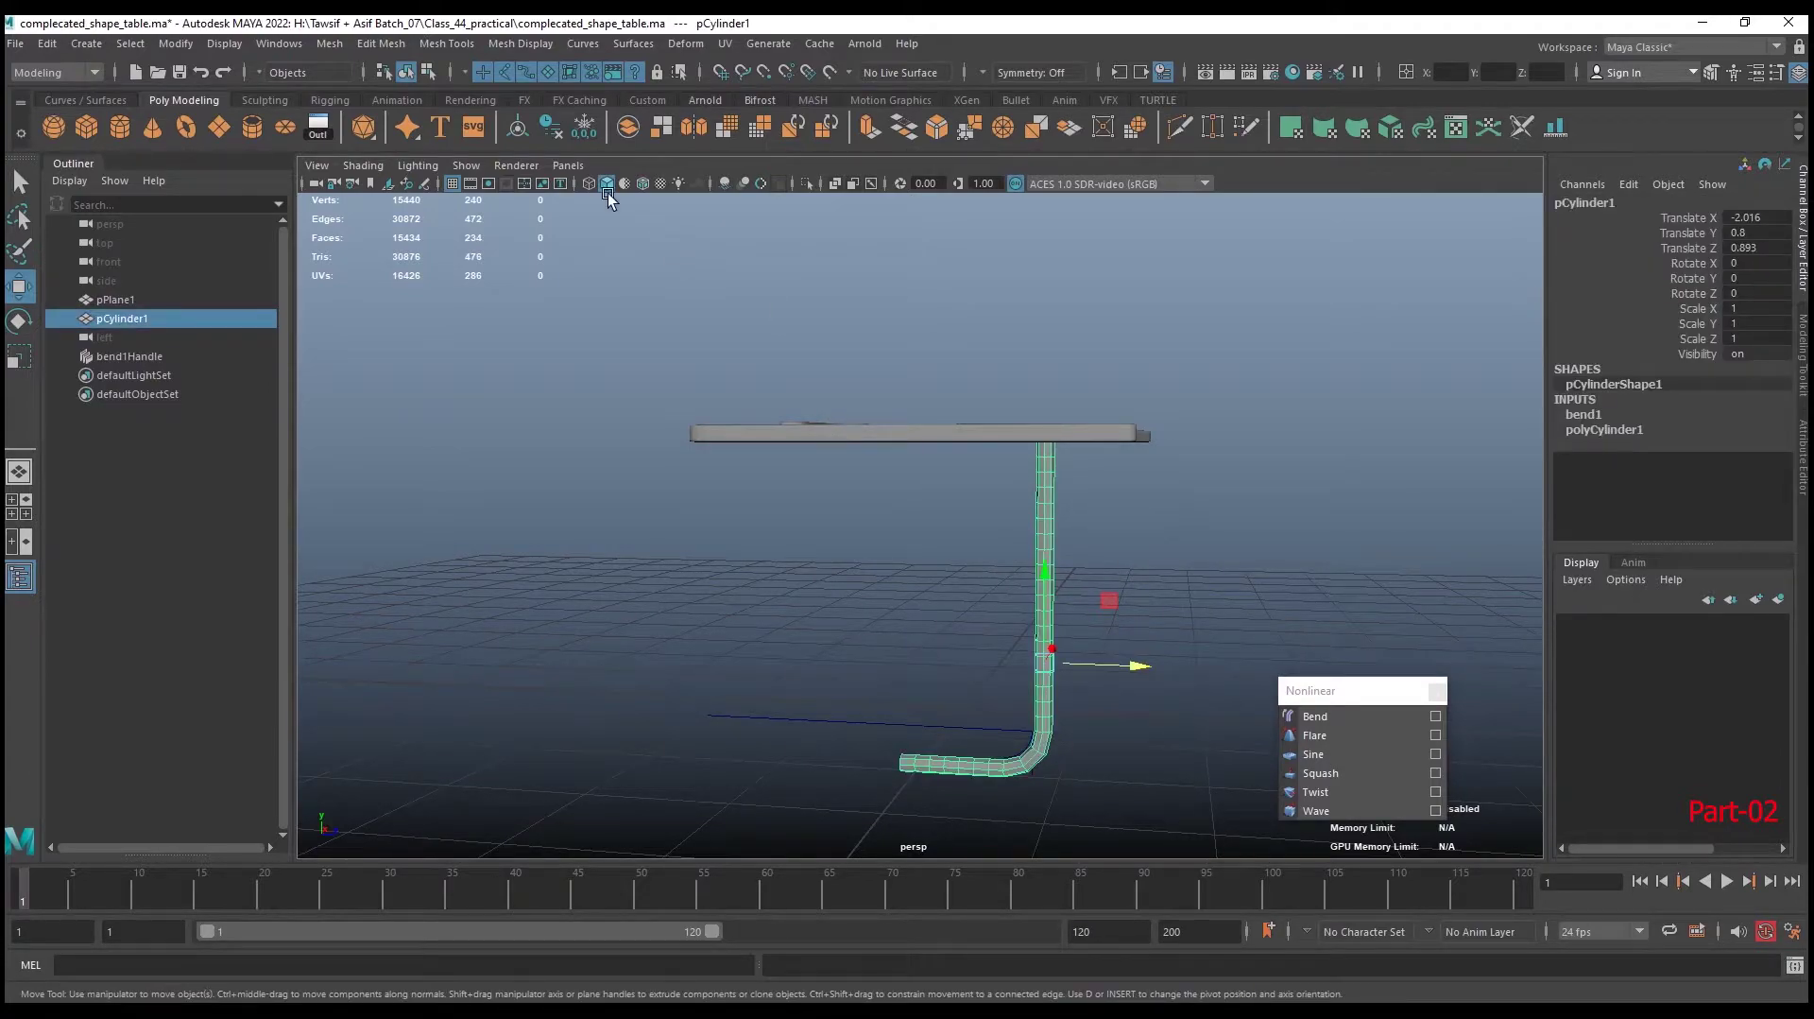
left_click(551, 130)
left_click(1168, 534)
Reselect the leg cylinder and attach a new nonlinear Bend deformer to it
left_click_drag(1170, 514, 948, 525, "alt")
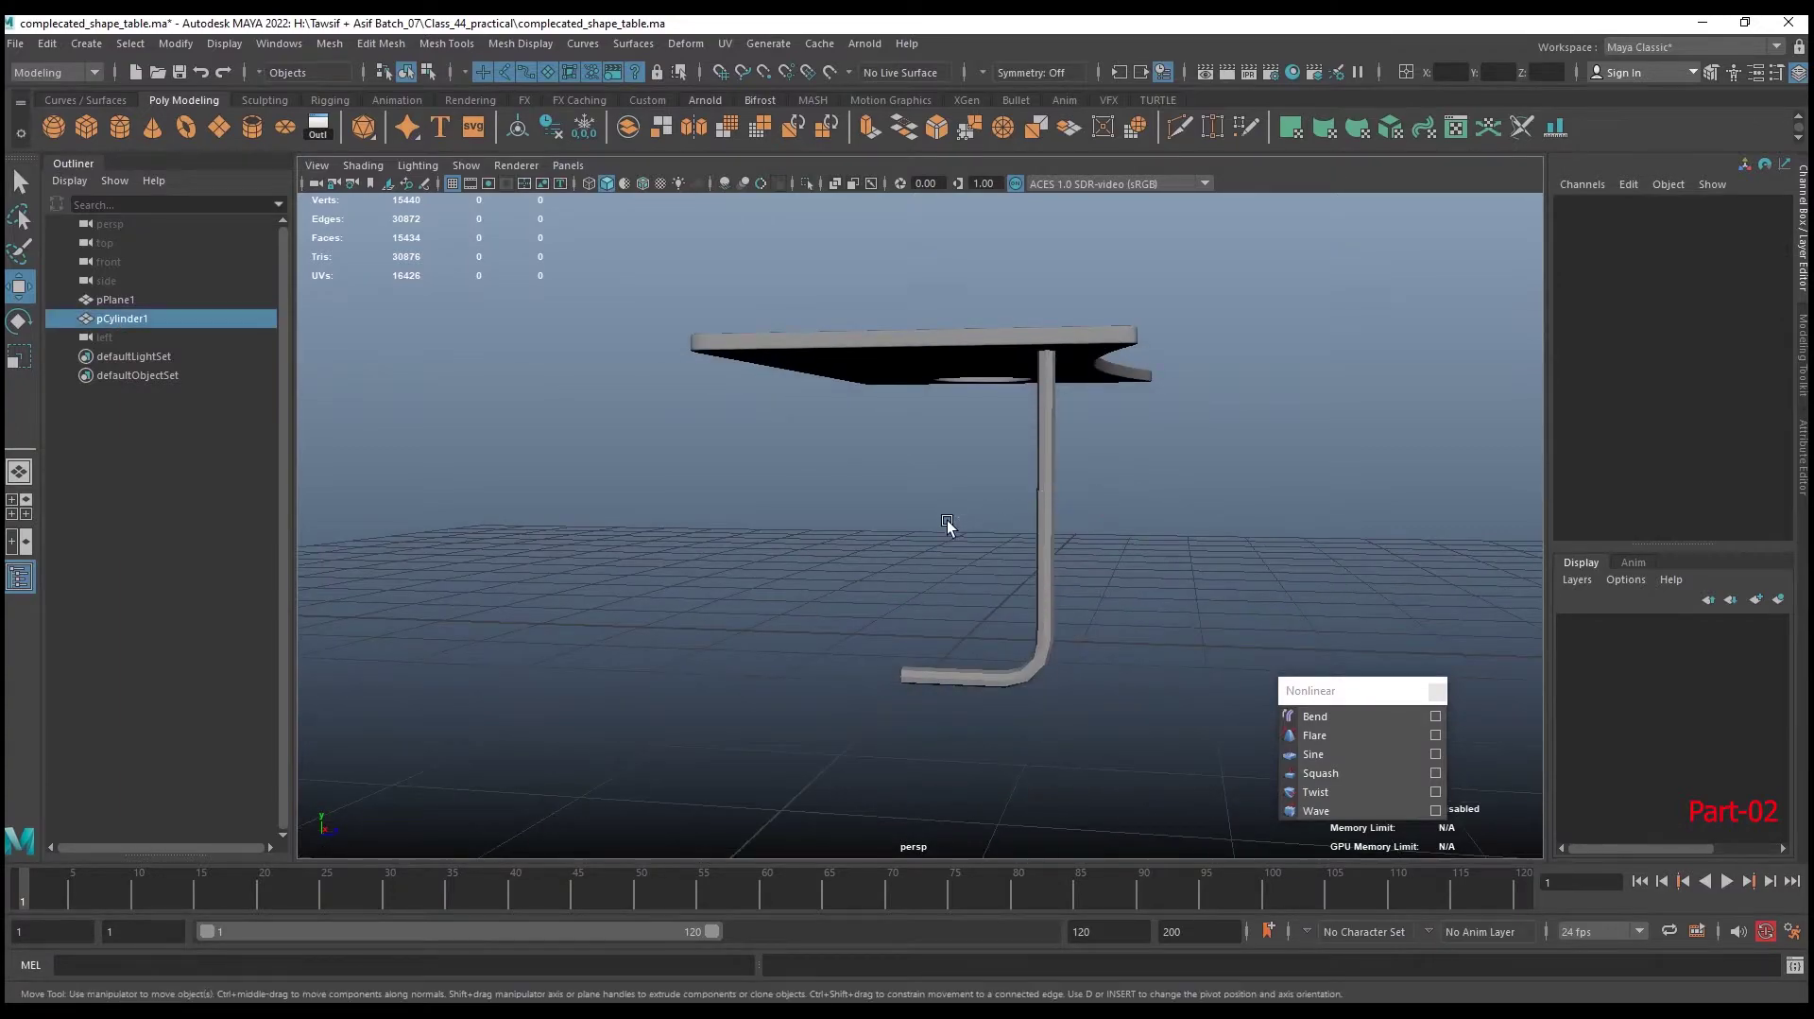
left_click(1047, 558)
mouse_move(1134, 571)
left_mouse_down()
mouse_move(1134, 608)
mouse_move(1119, 559)
left_mouse_up()
key("ctrl+z")
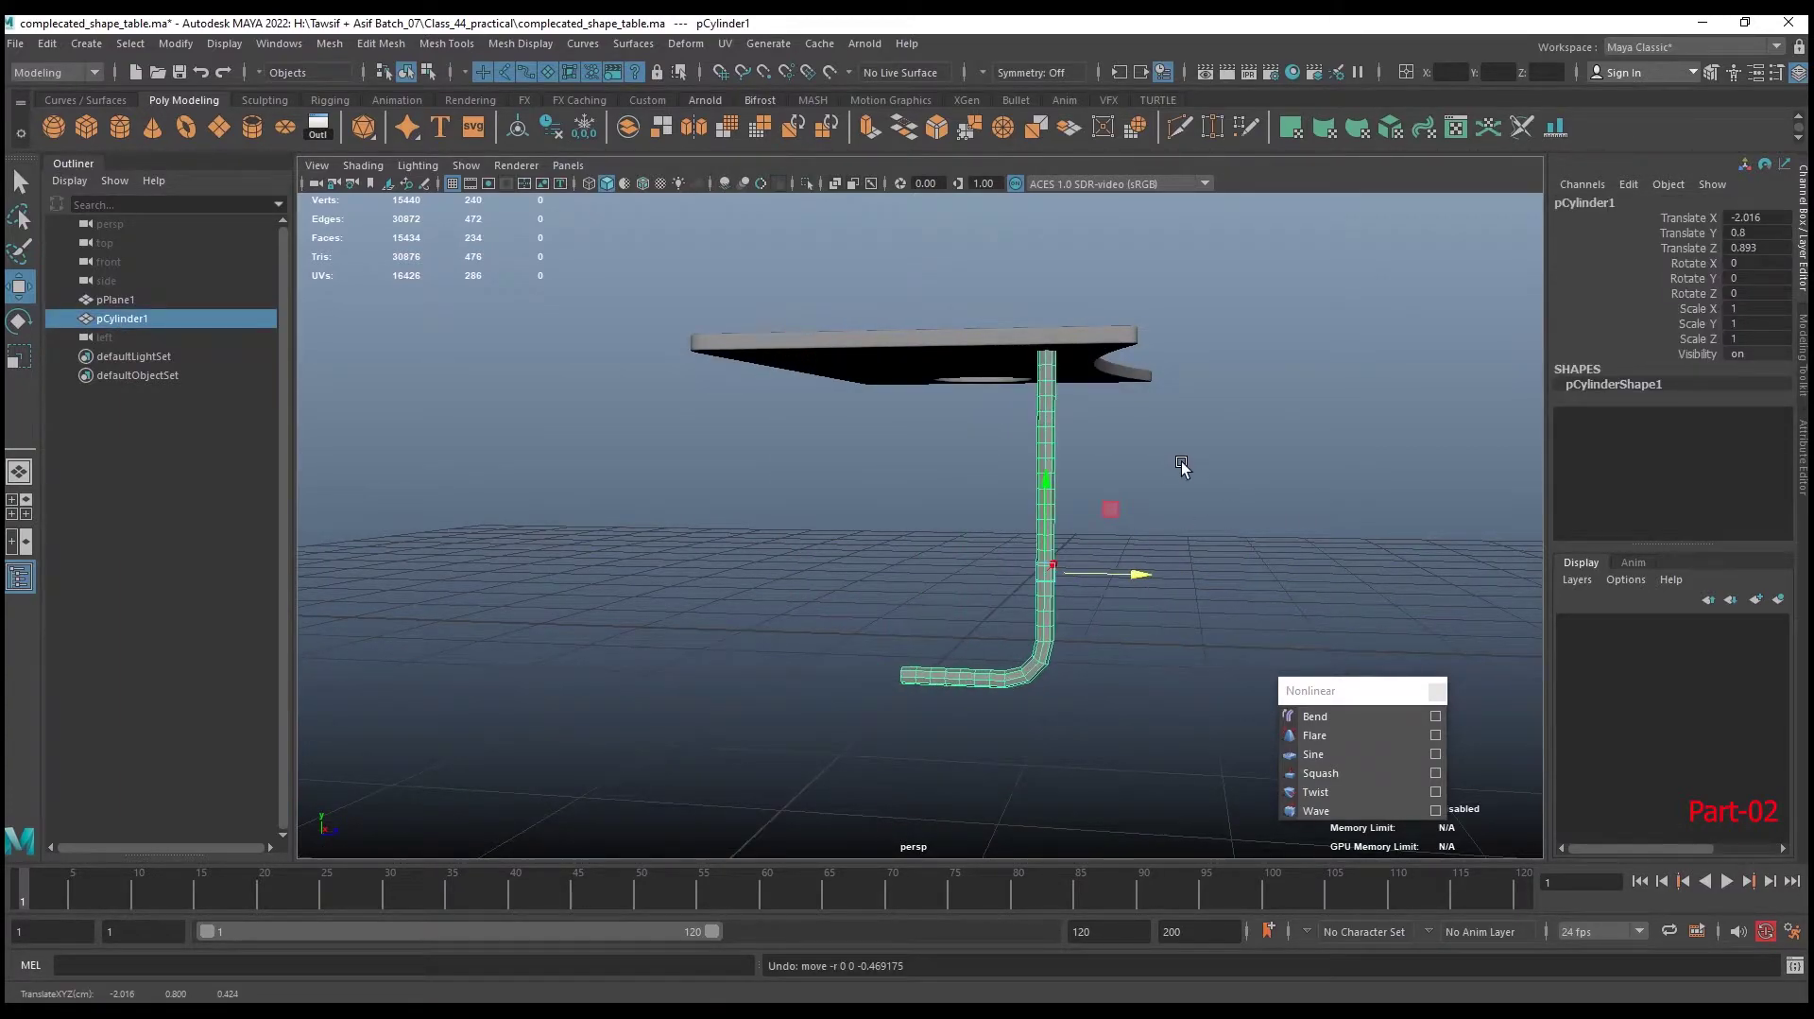
mouse_move(1172, 468)
left_mouse_down("alt")
mouse_move(1021, 466)
mouse_move(1175, 466)
mouse_move(1123, 487)
mouse_move(1136, 477)
mouse_move(940, 470)
mouse_move(1049, 469)
left_mouse_up("alt")
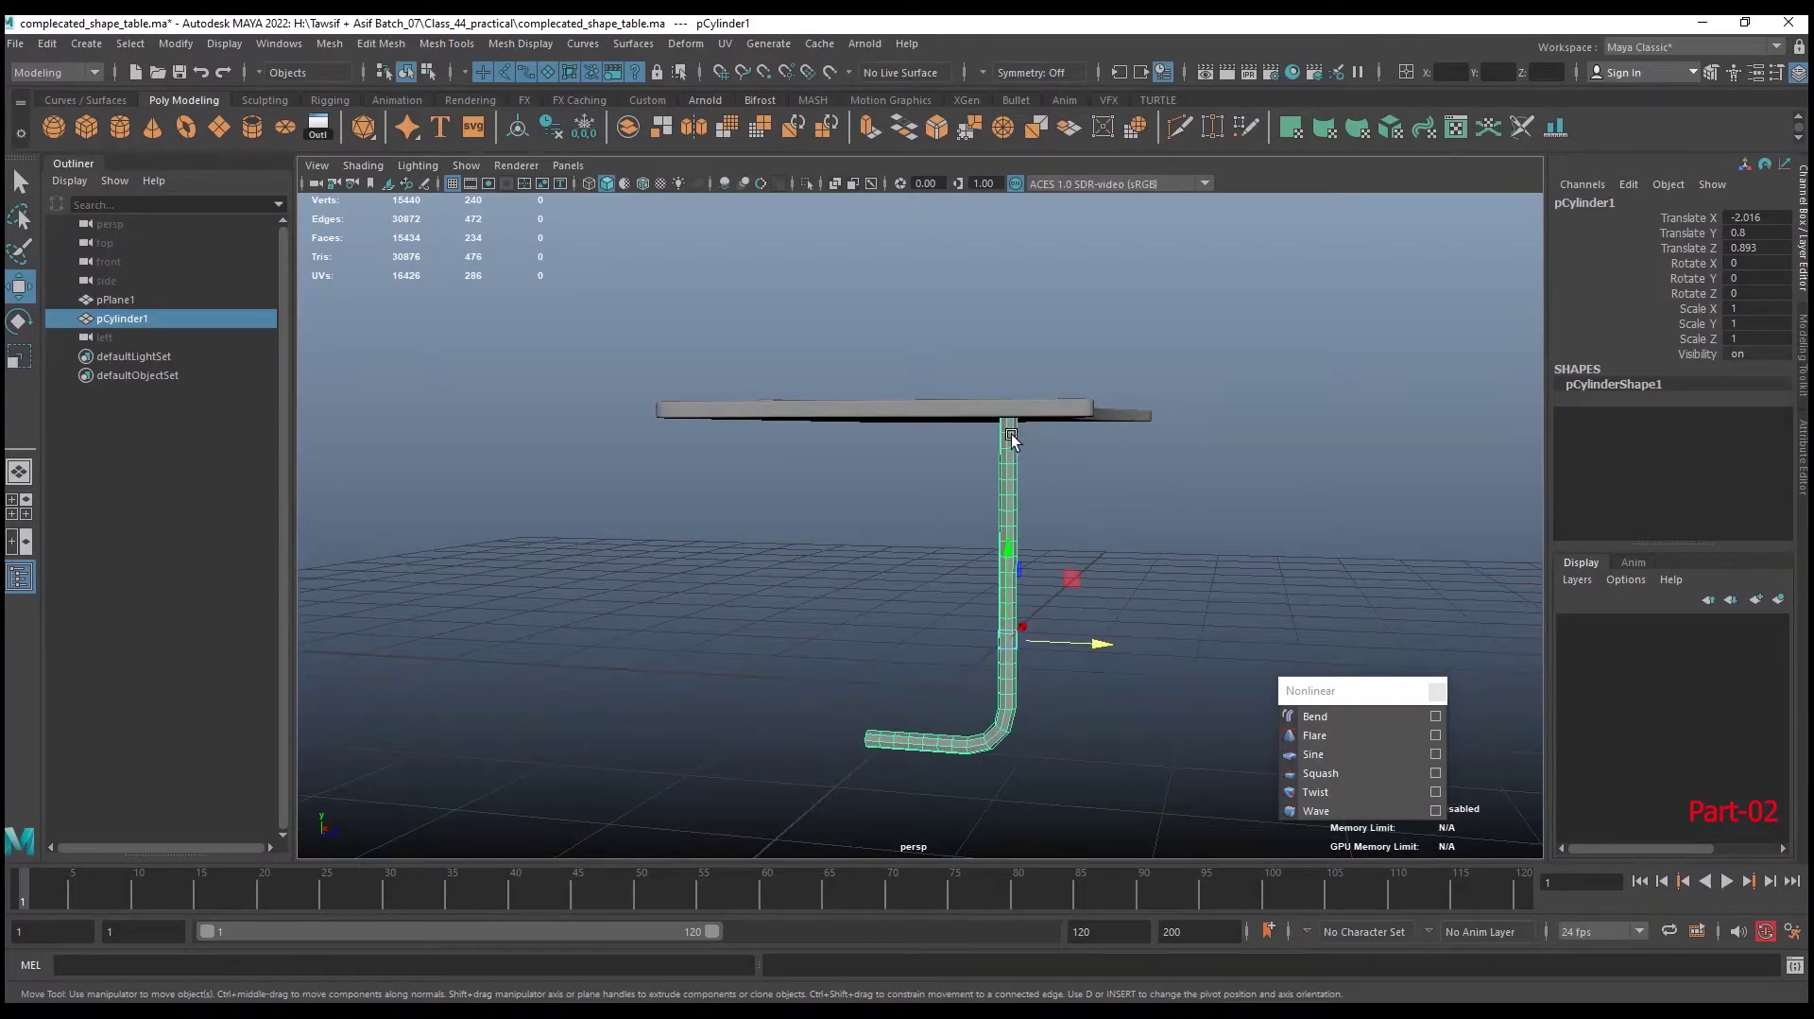
left_click(1166, 557)
left_click_drag(905, 473, 1146, 526)
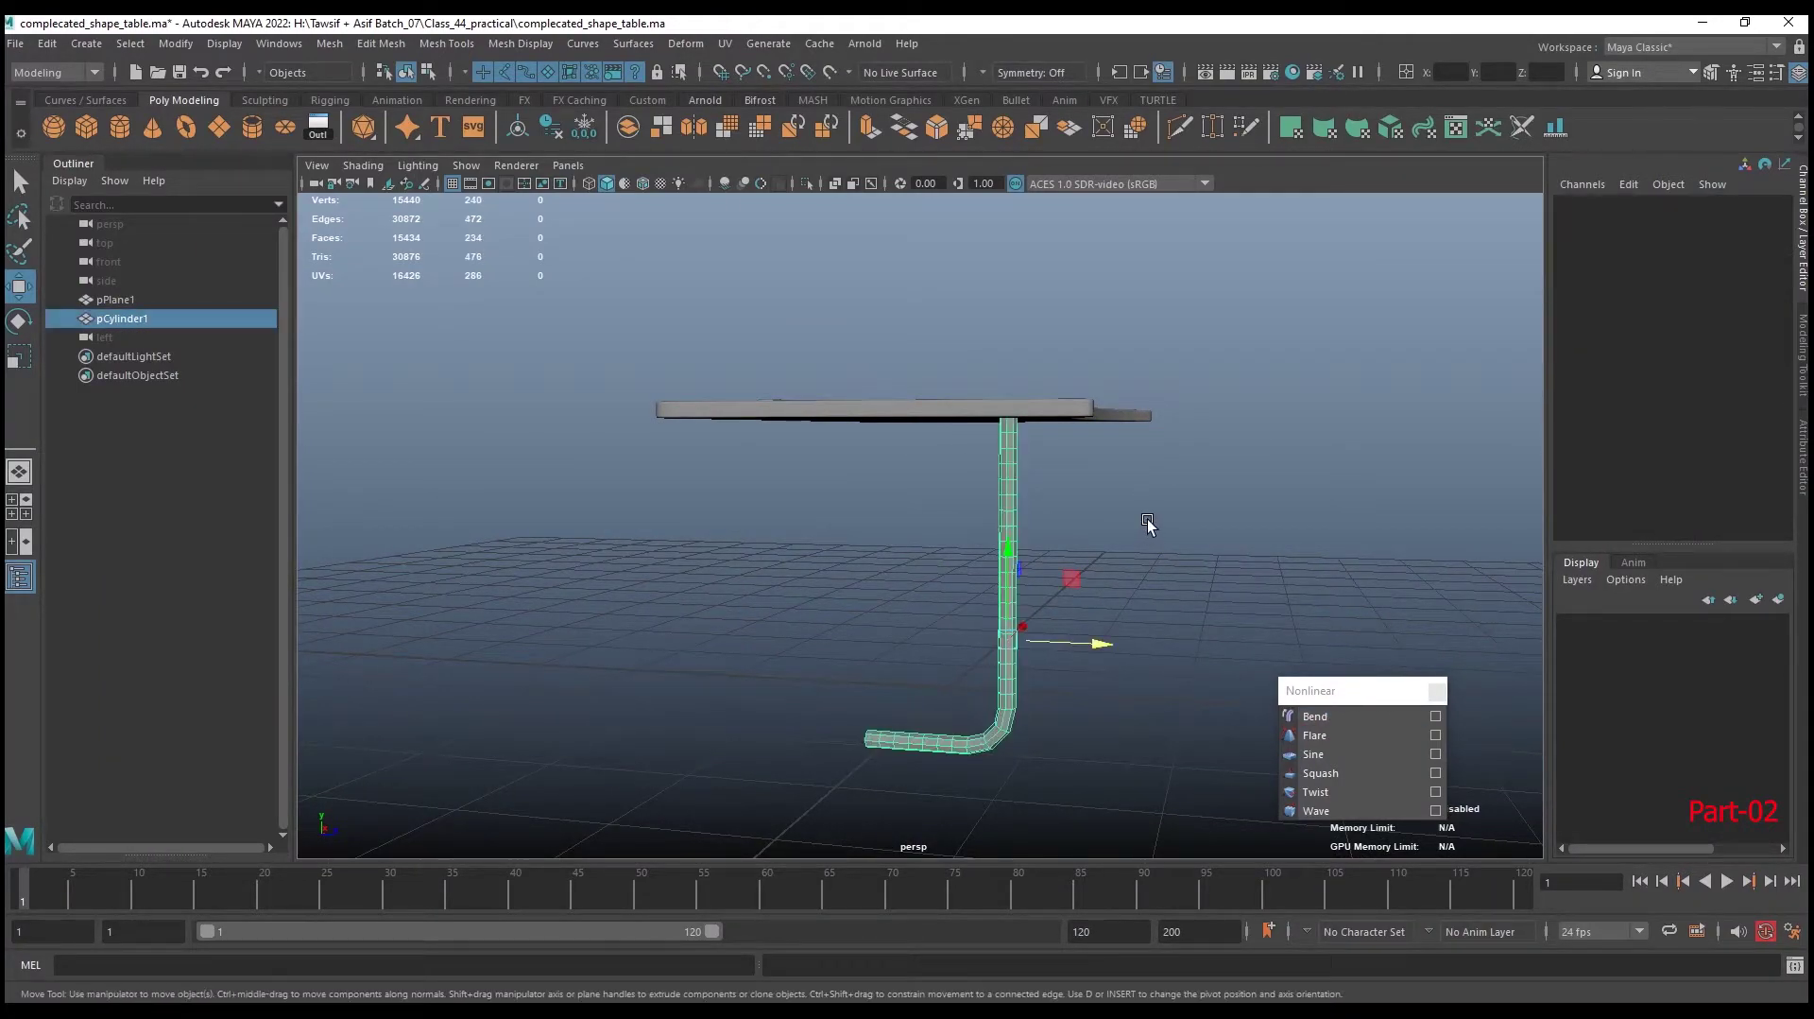
left_click(1314, 720)
Raise the new bend's Curvature to 42.399
right_click_drag(1079, 449, 1079, 552, "alt")
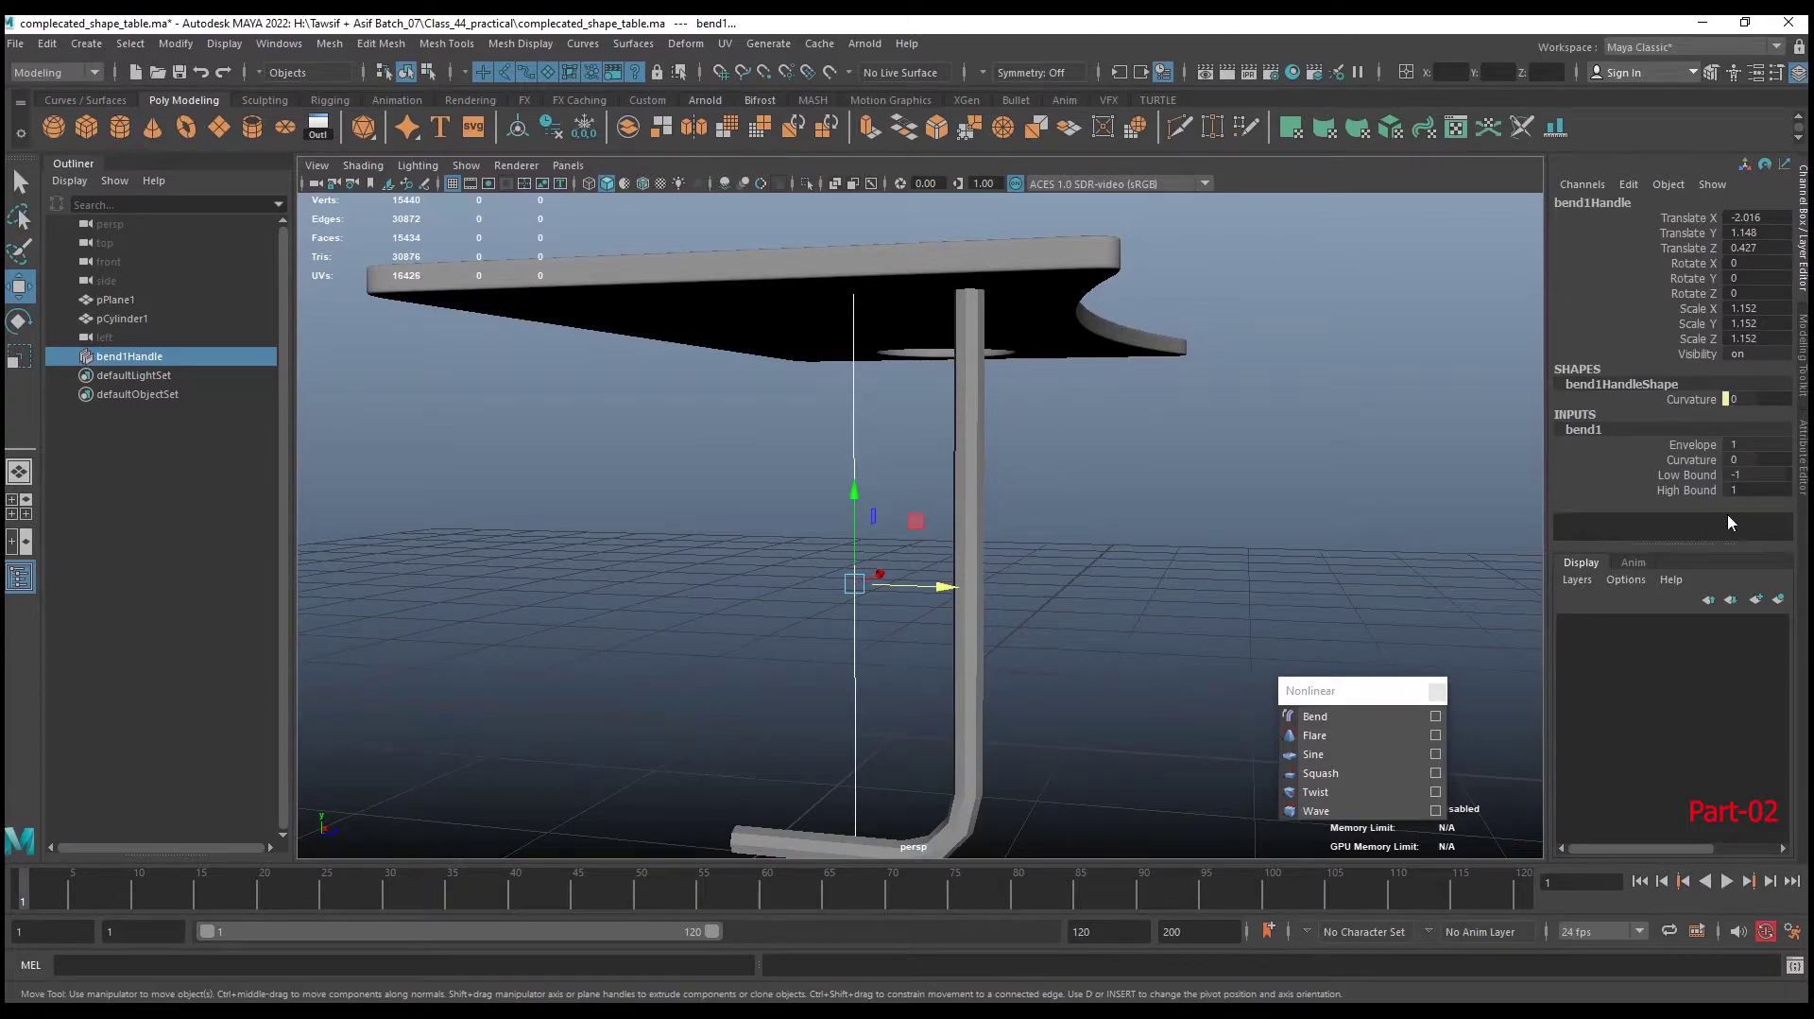
left_click(1697, 461)
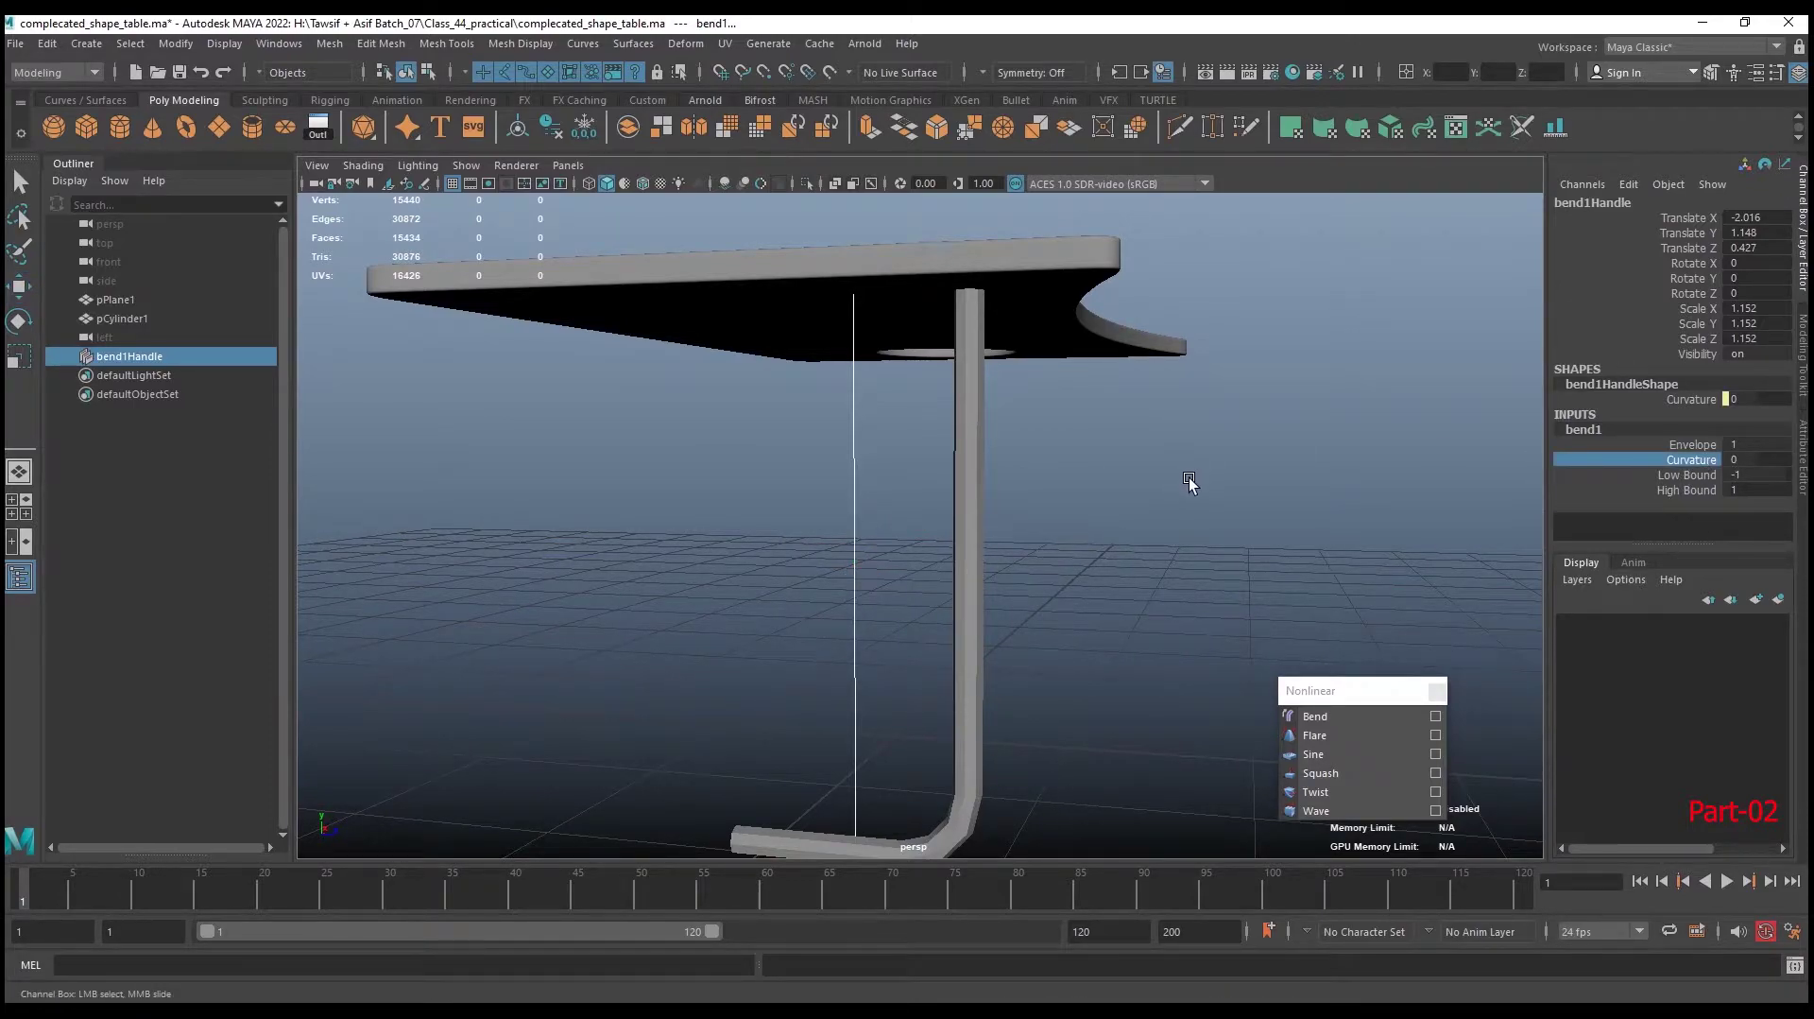
middle_click_drag(1190, 482, 1224, 480)
left_click_drag(1242, 482, 1195, 482, "alt")
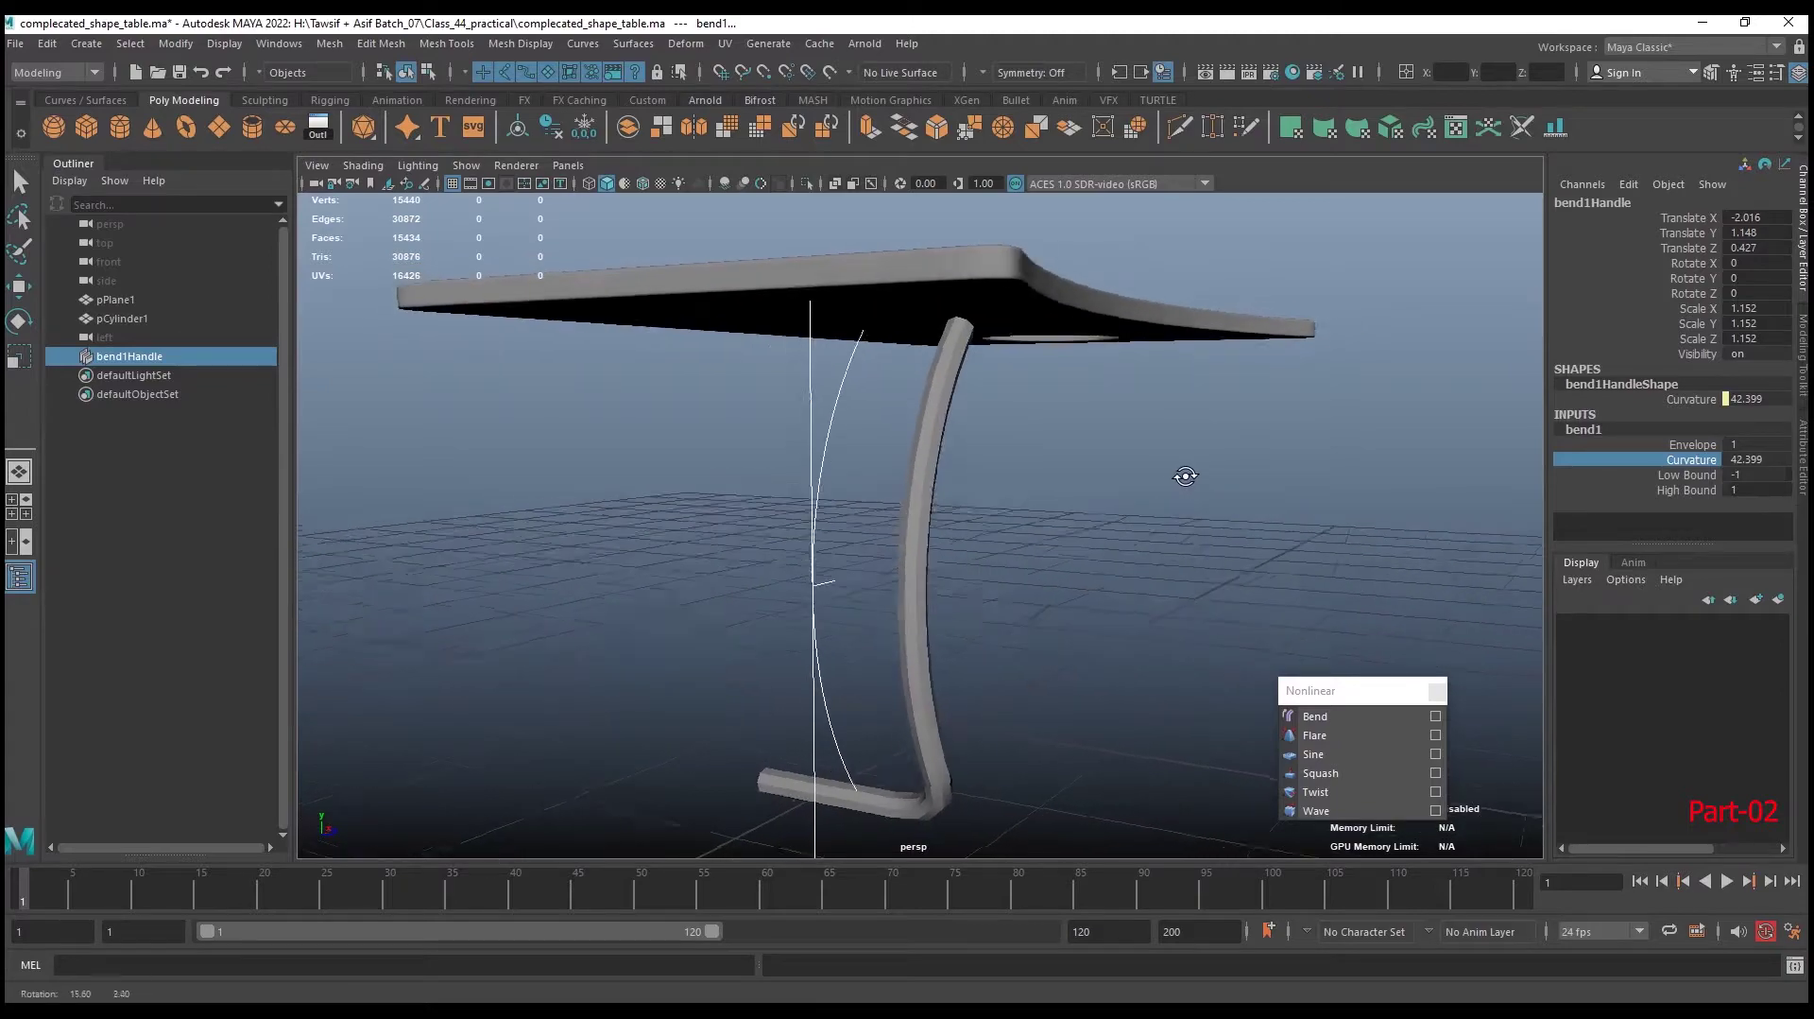
Rotate bend1Handle to 90 degrees in Y
key("e")
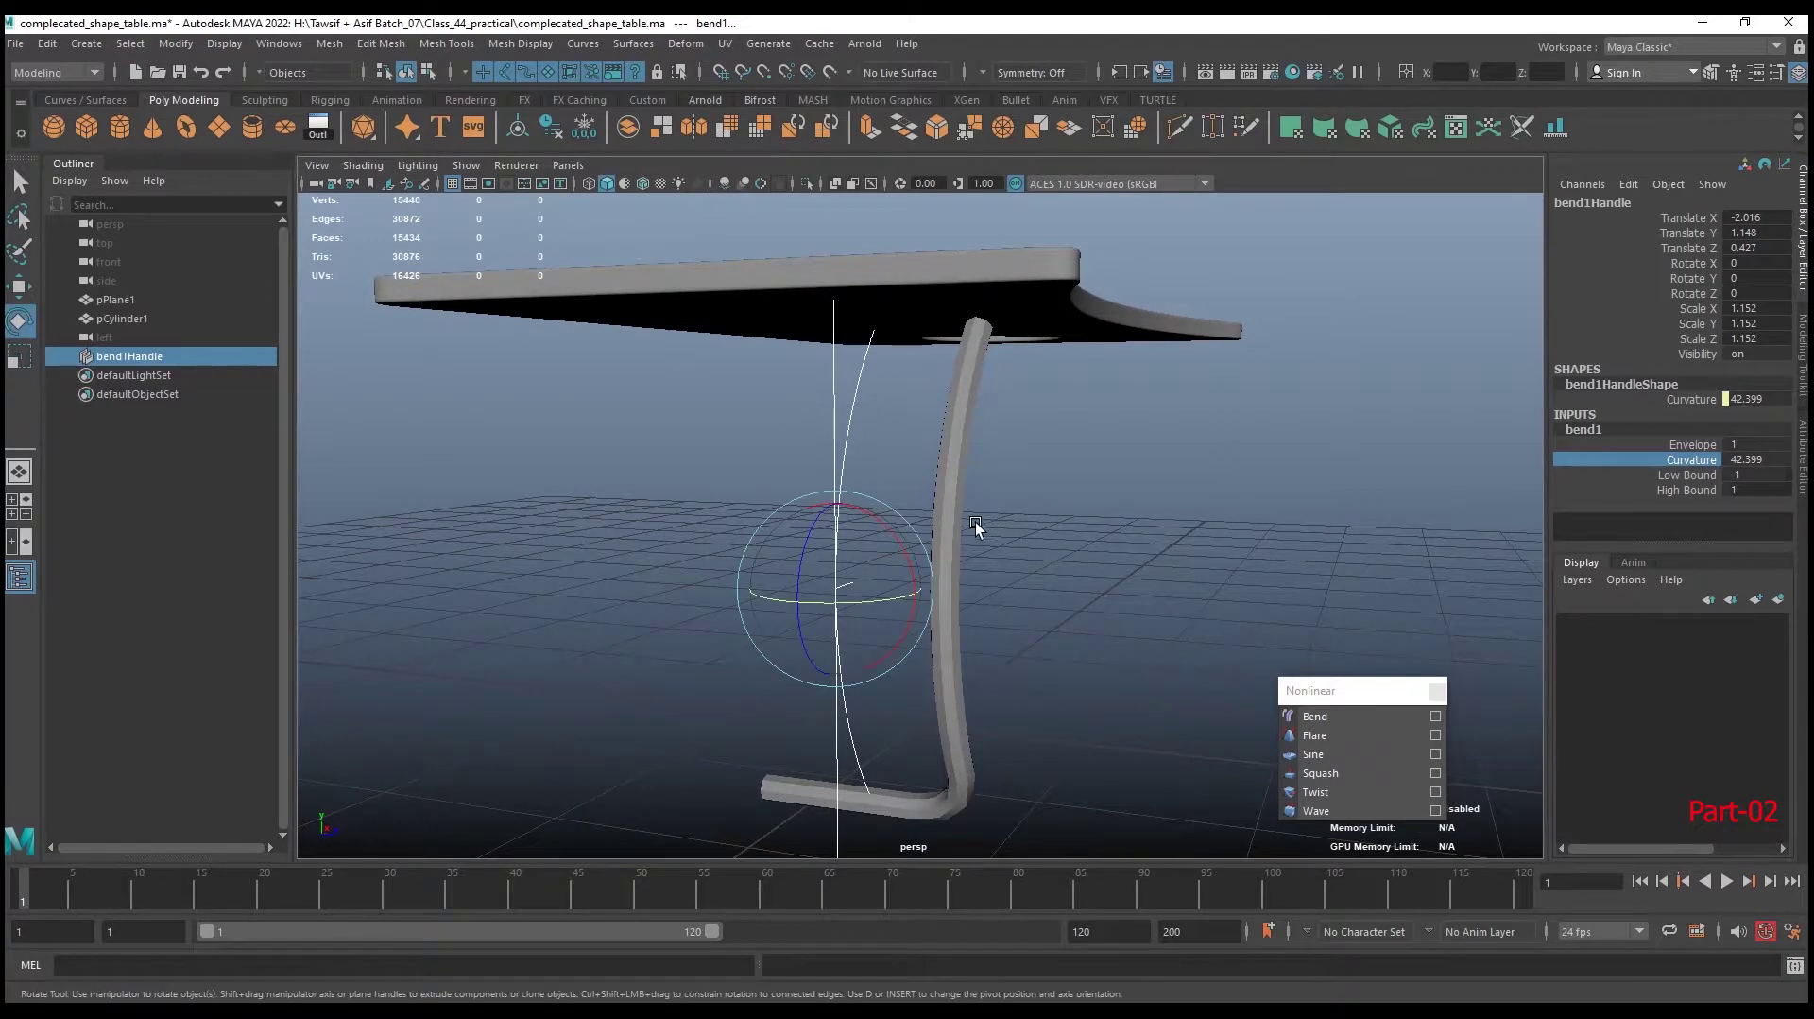
left_click_drag(855, 600, 893, 601)
double_click(1766, 278)
type("90")
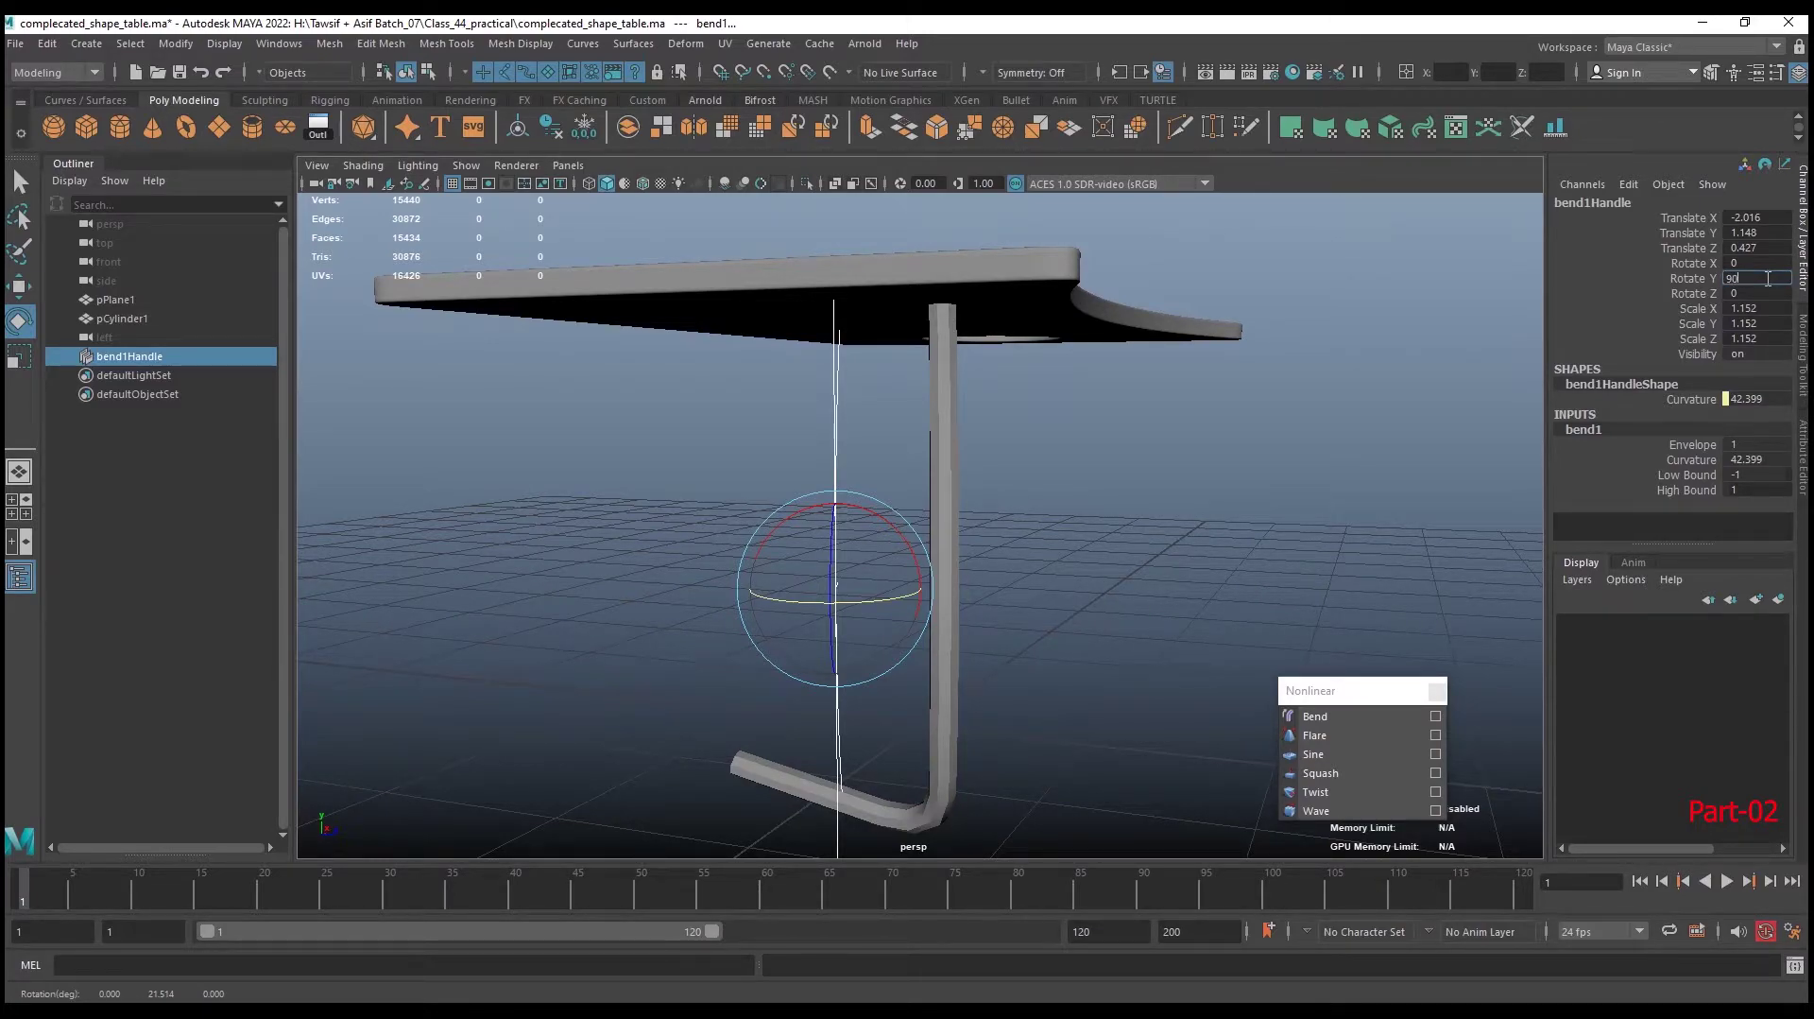
key("Return")
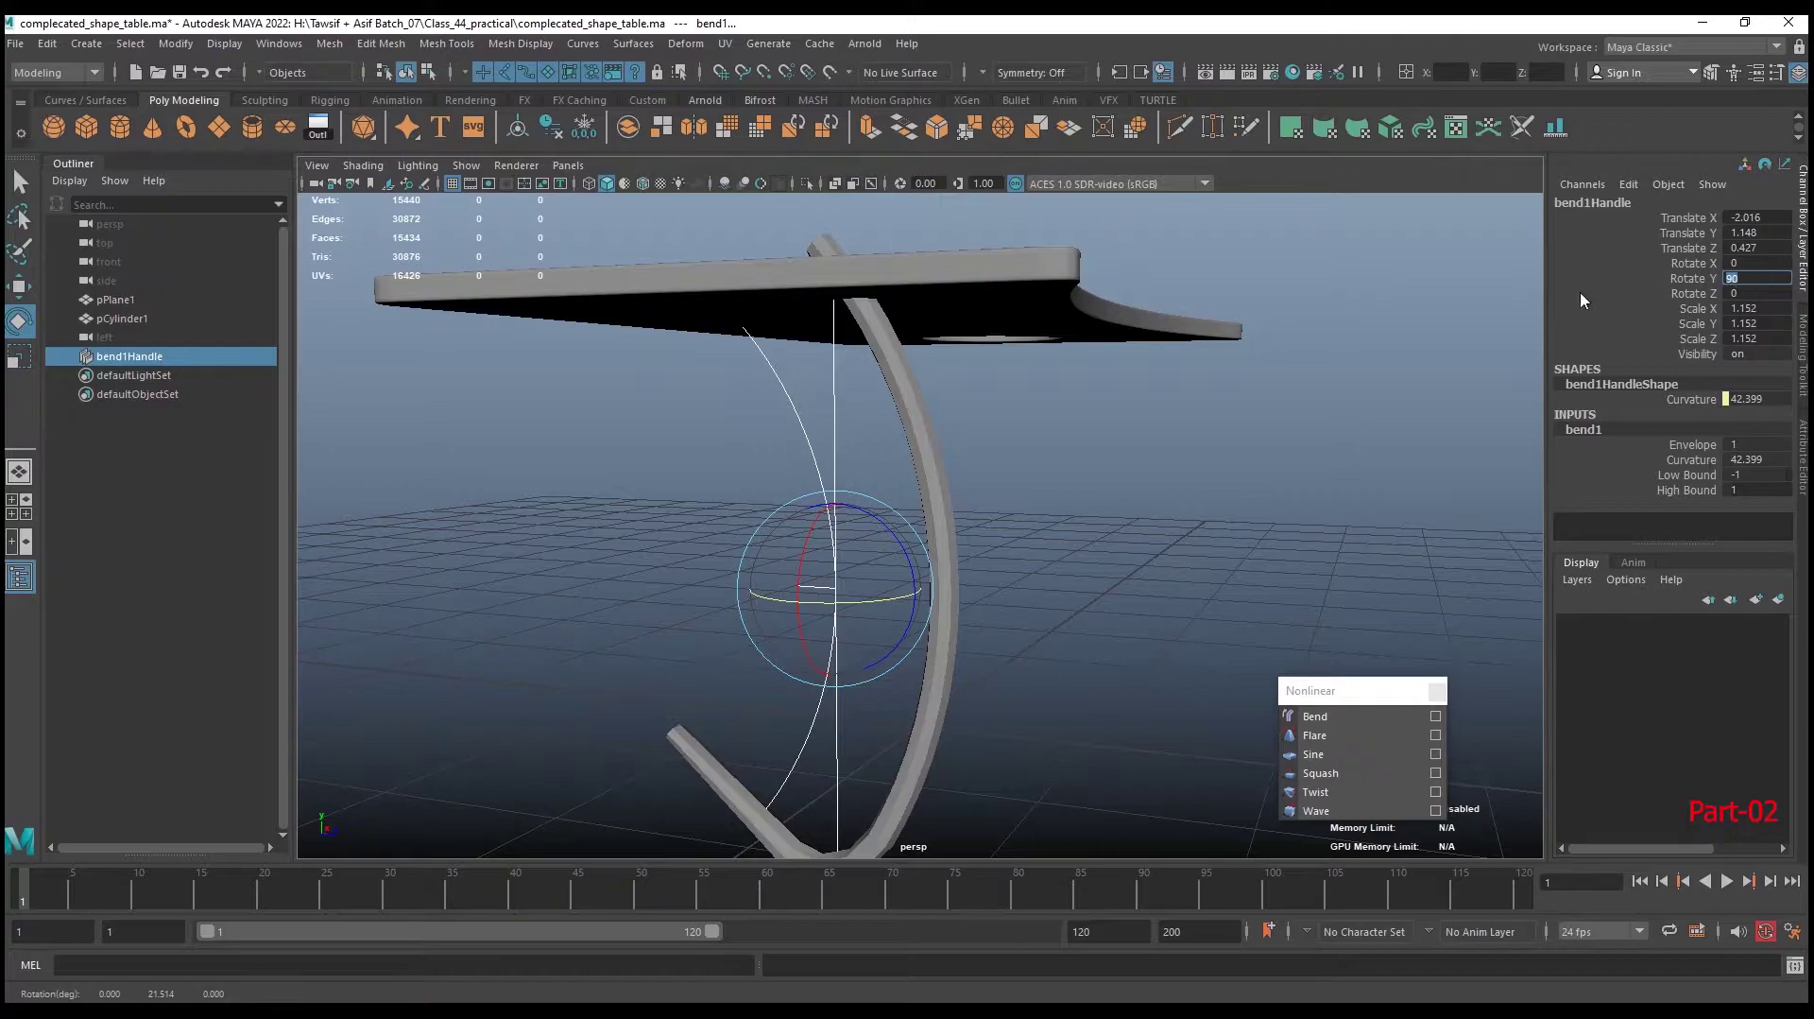
mouse_move(1006, 400)
left_mouse_down("alt")
mouse_move(1085, 450)
mouse_move(1017, 473)
mouse_move(914, 458)
left_mouse_up("alt")
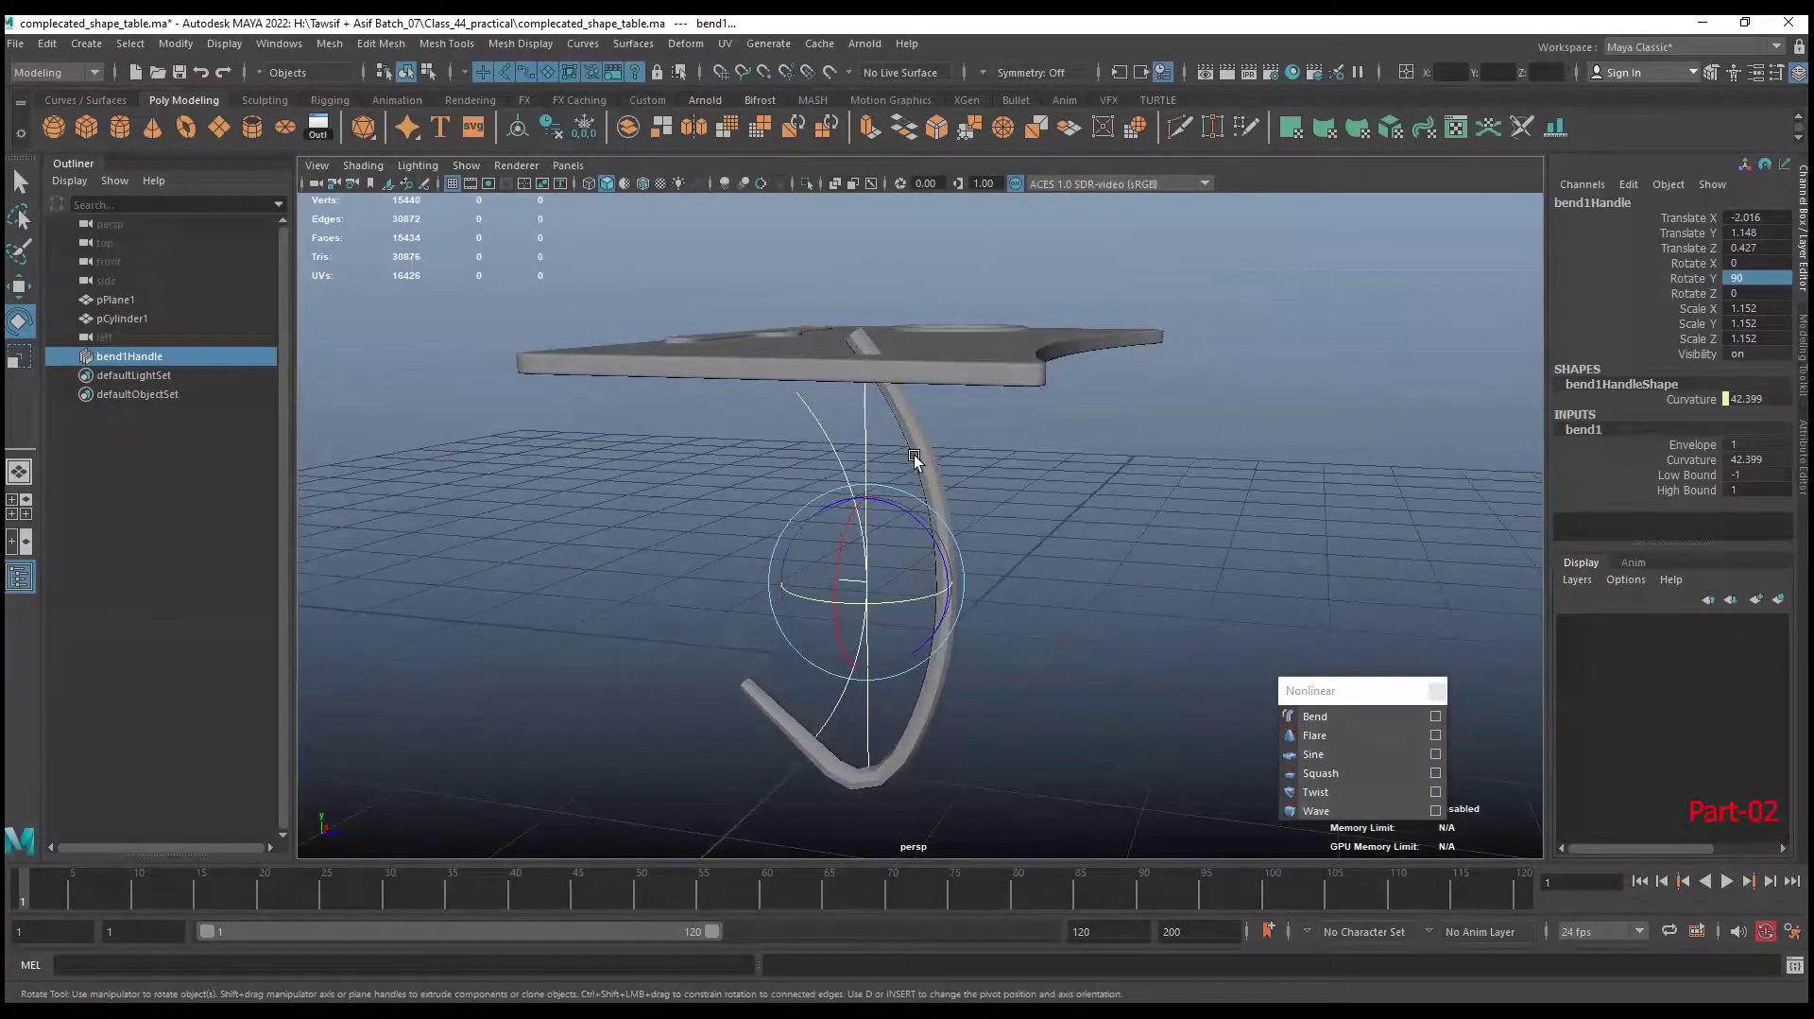
Set Low Bound to 0 and raise the bend handle to Translate Y 1.963, Z ≈0.907
left_click(1688, 475)
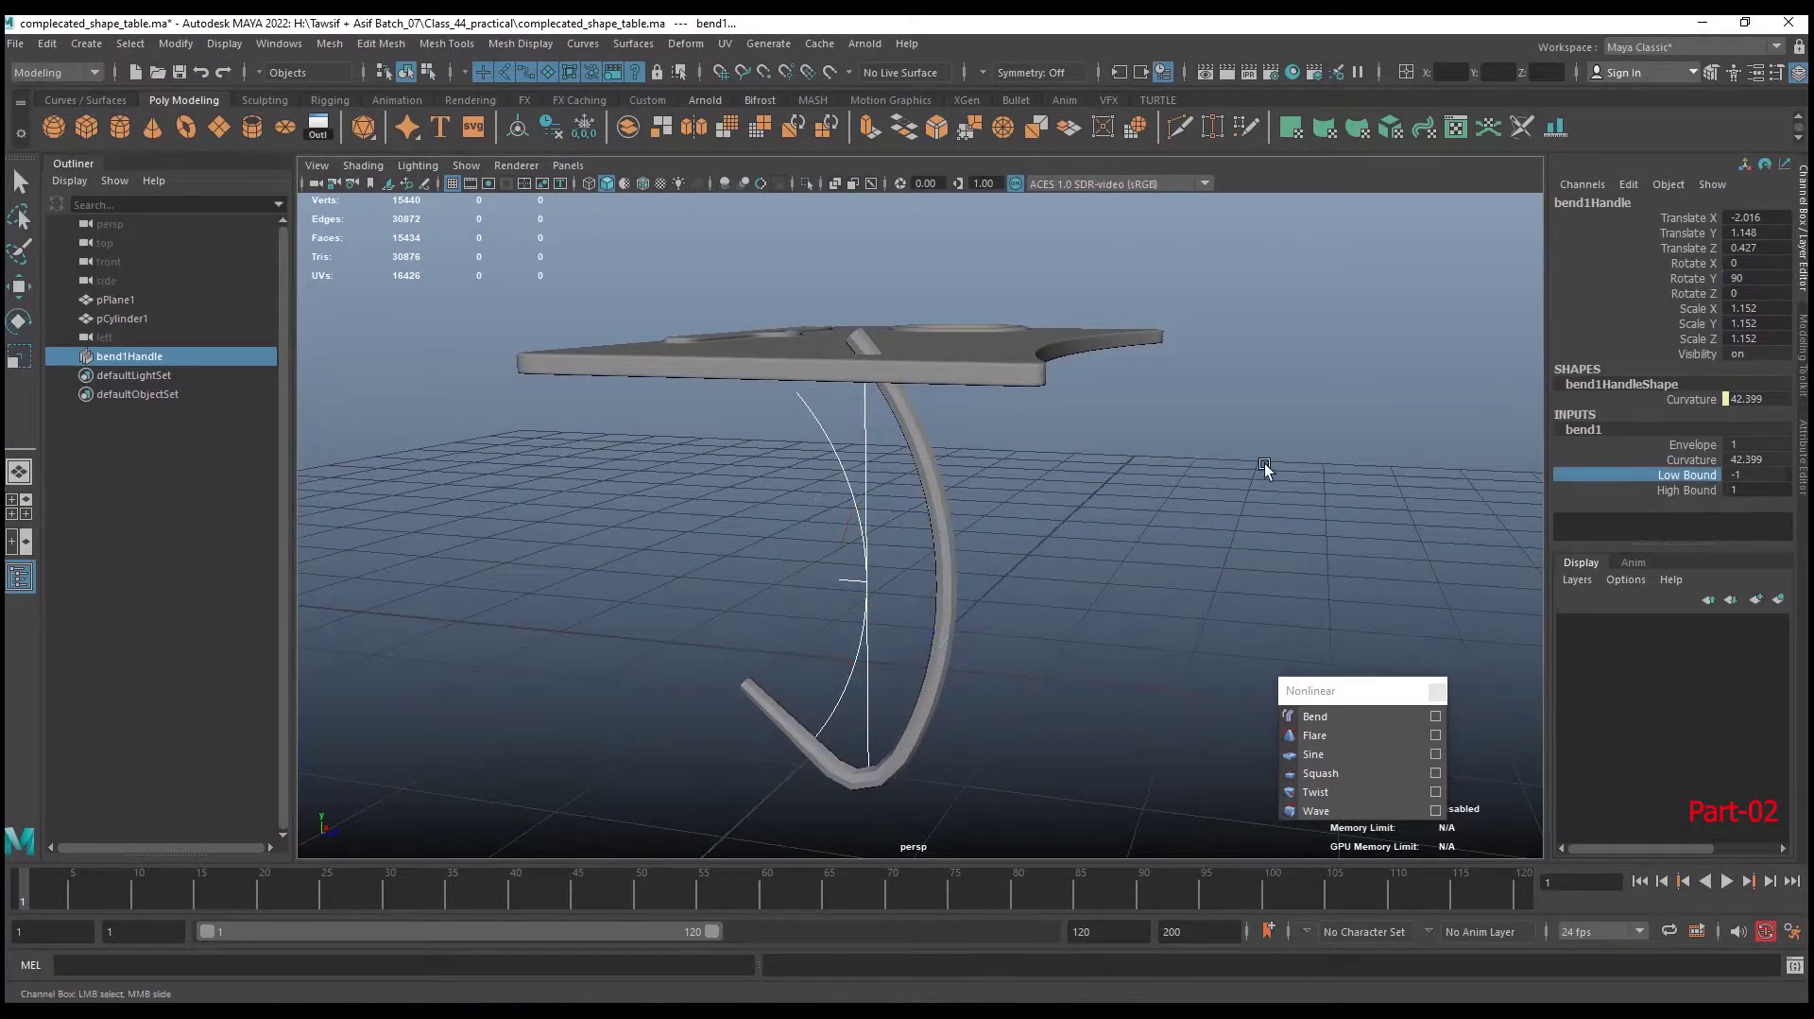
middle_click_drag(1269, 472, 1361, 475)
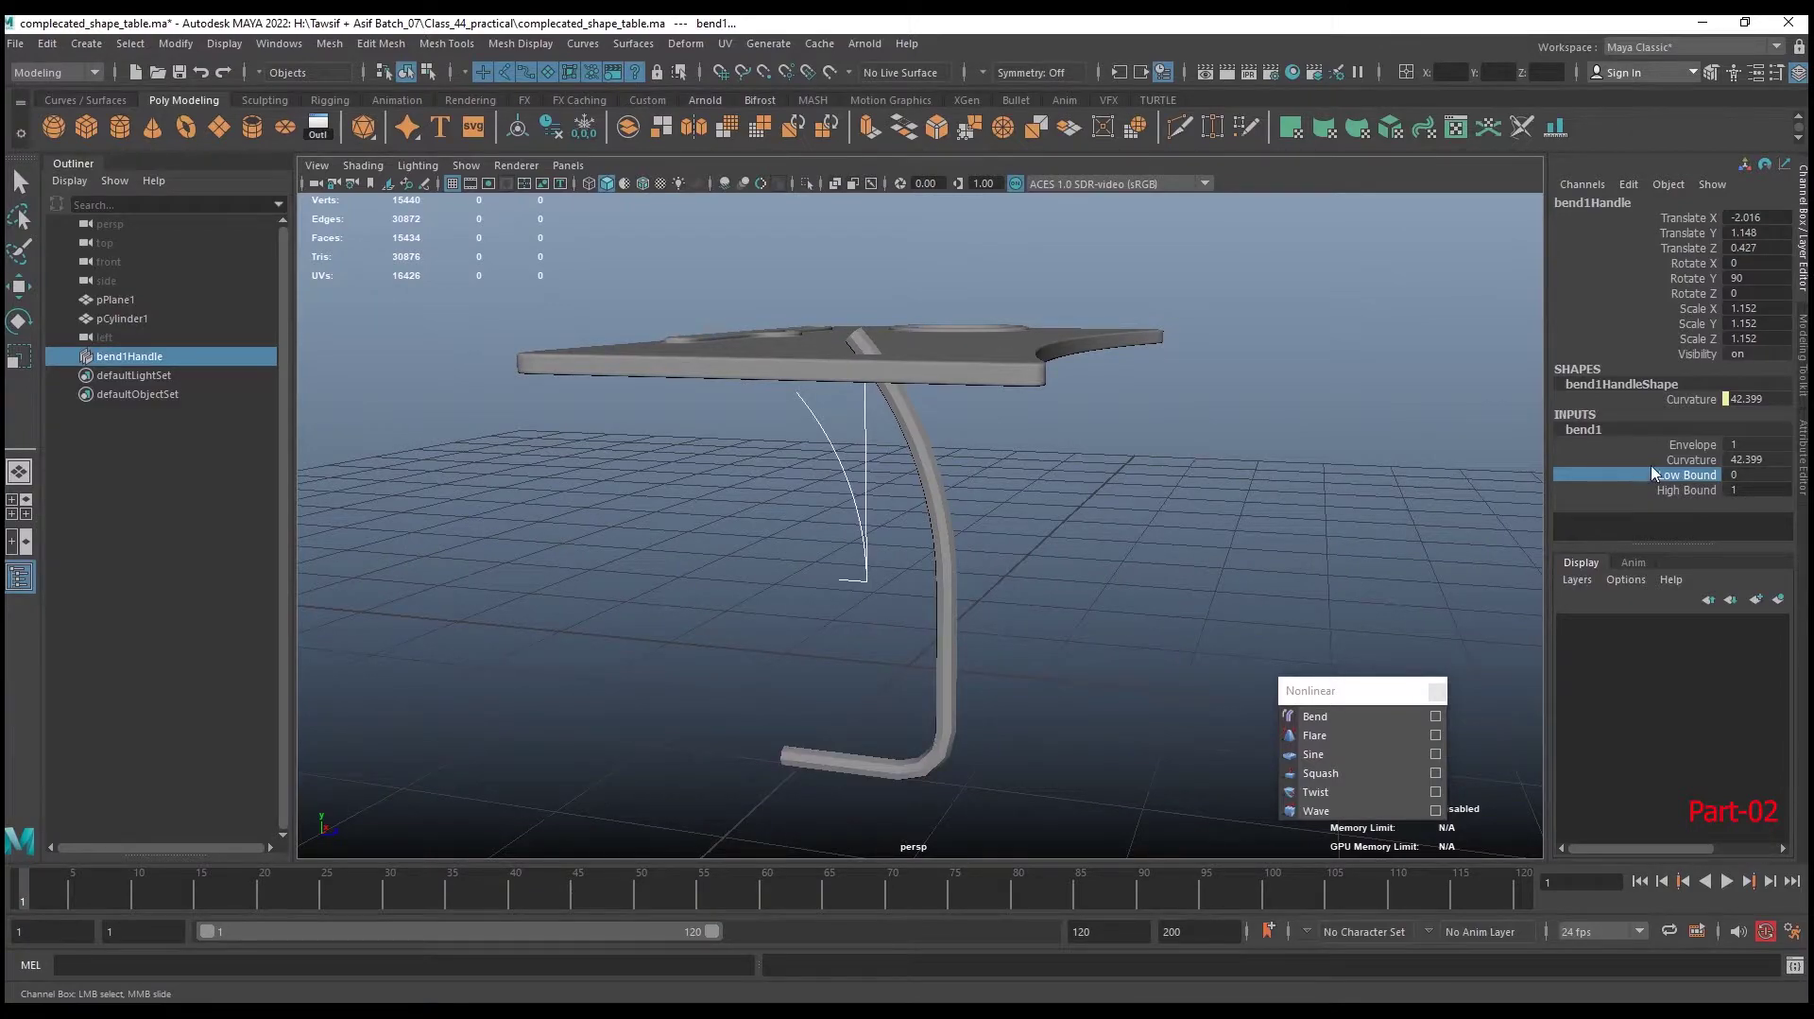
key("w")
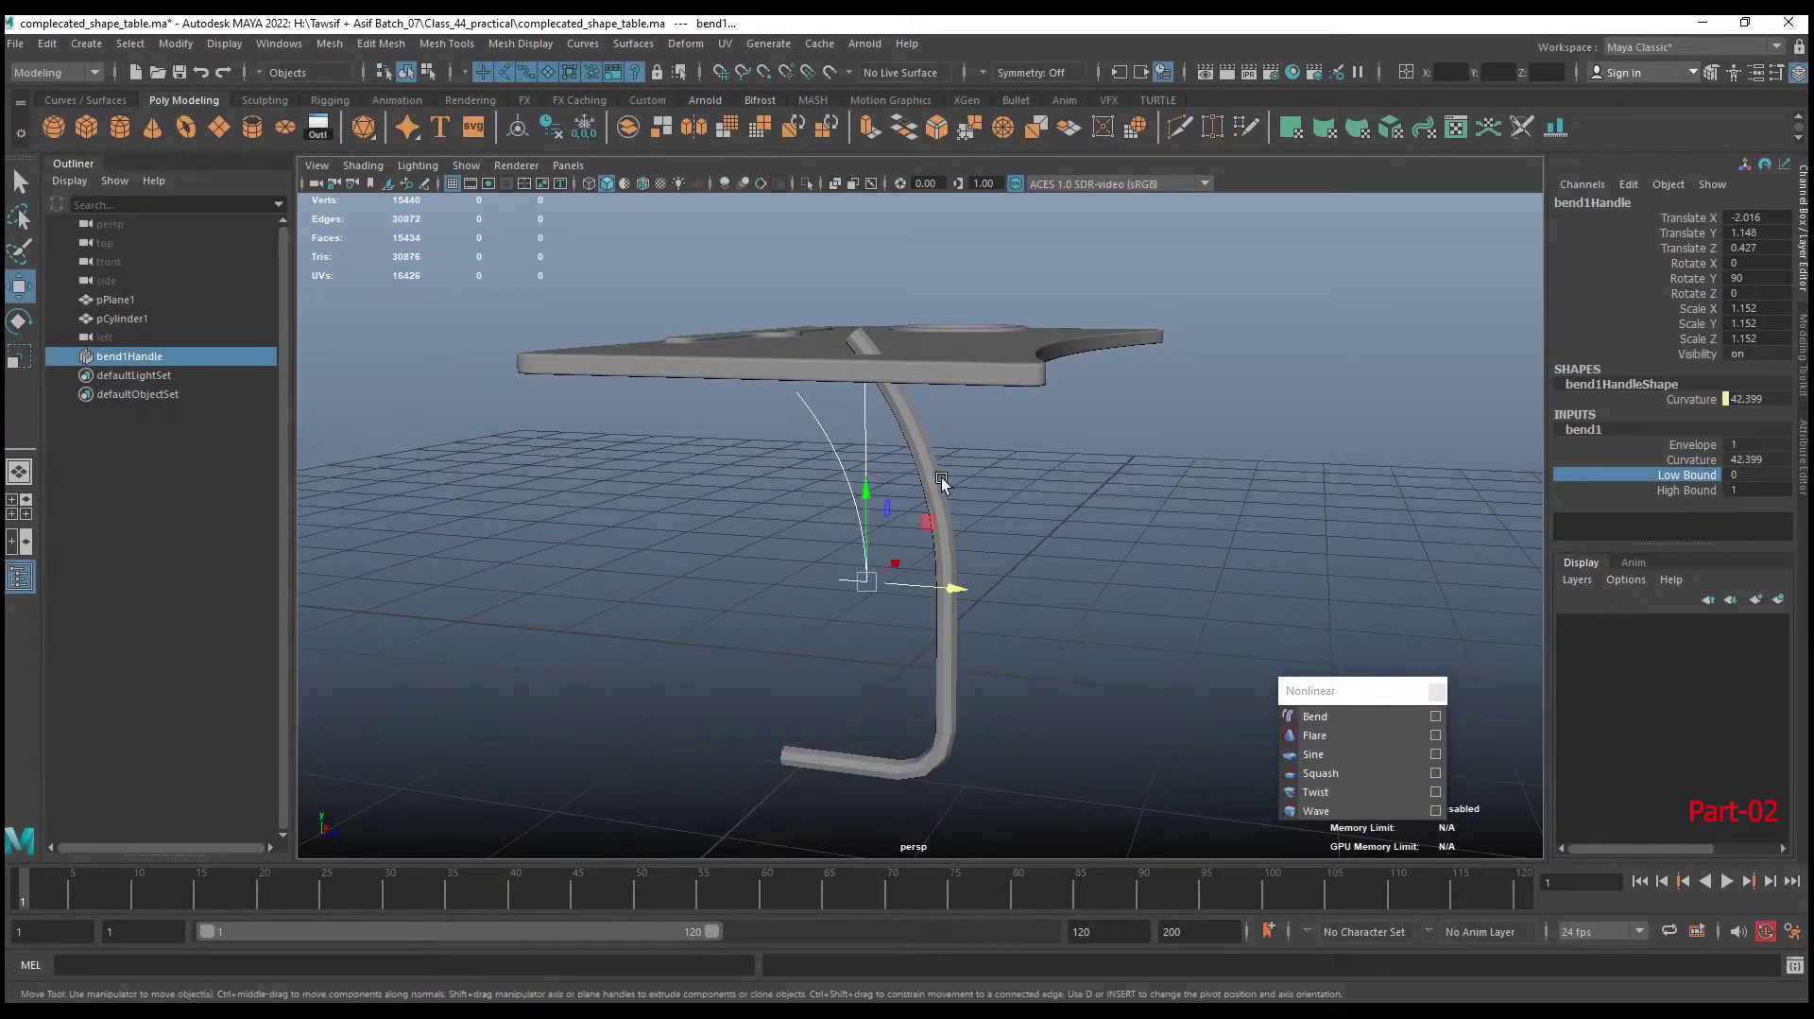
left_click_drag(866, 493, 896, 350)
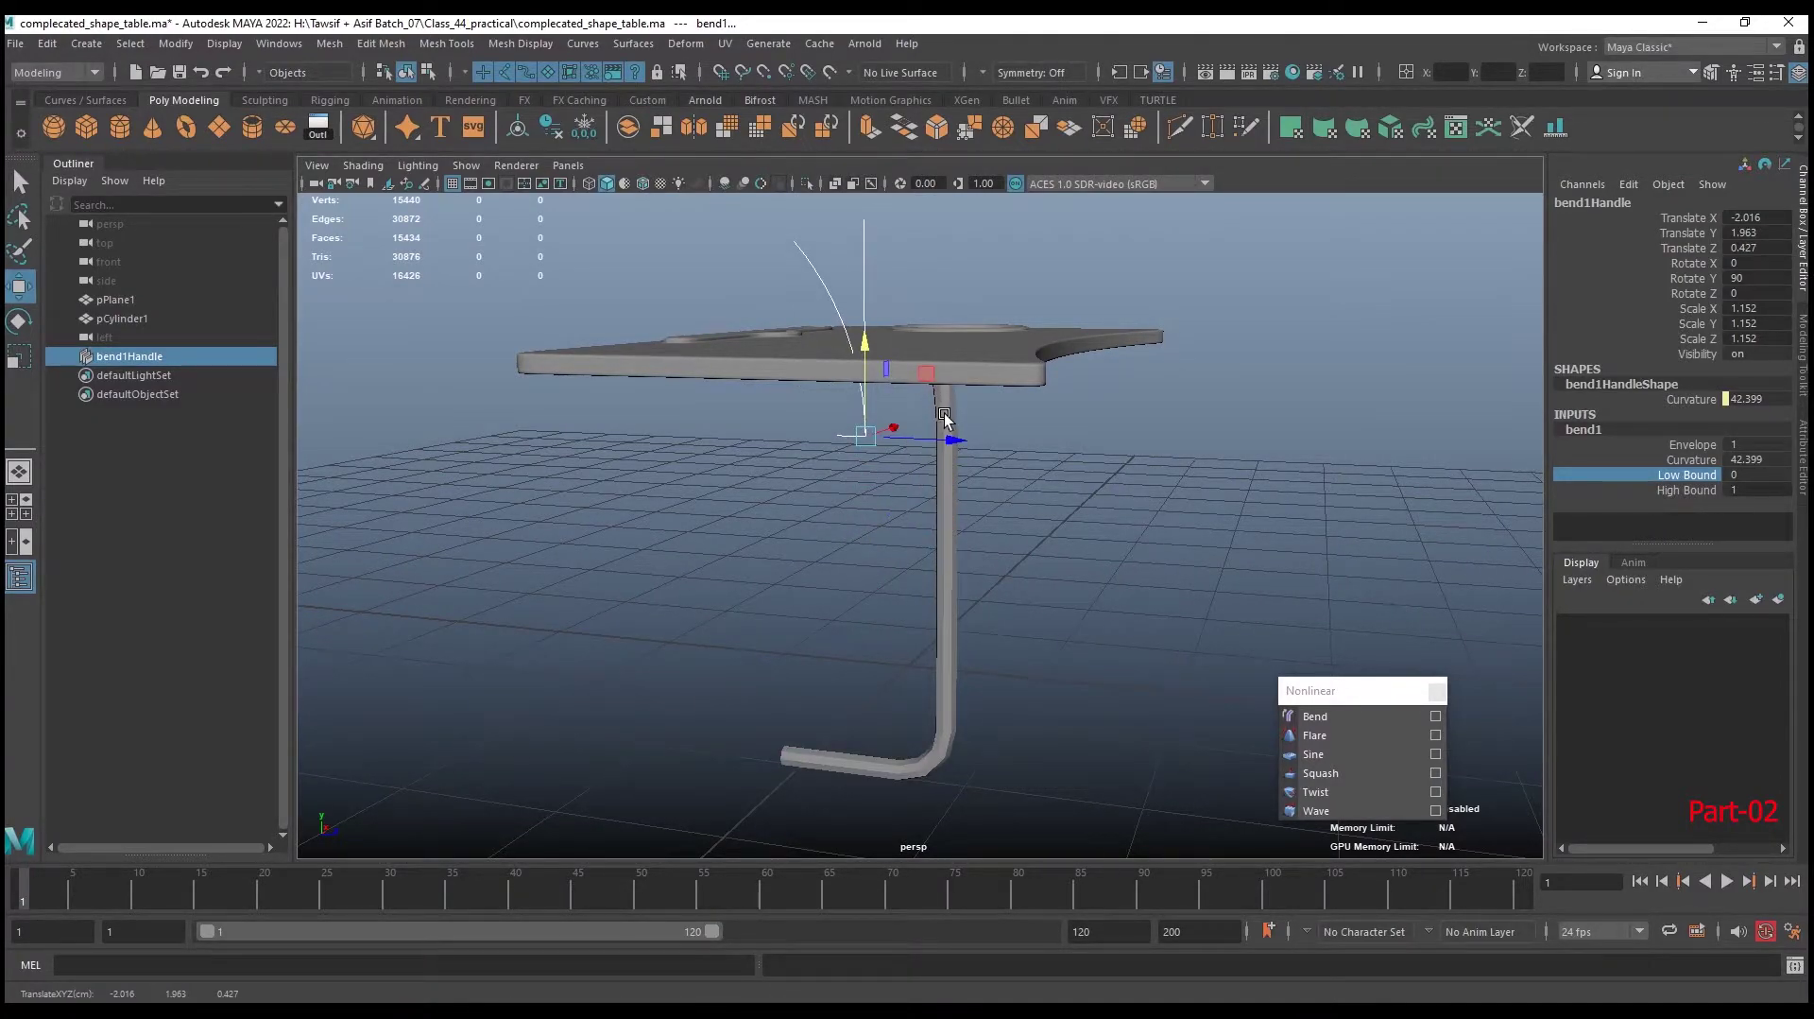
left_click_drag(955, 441, 1033, 441)
right_click_drag(1053, 406, 1105, 562, "alt")
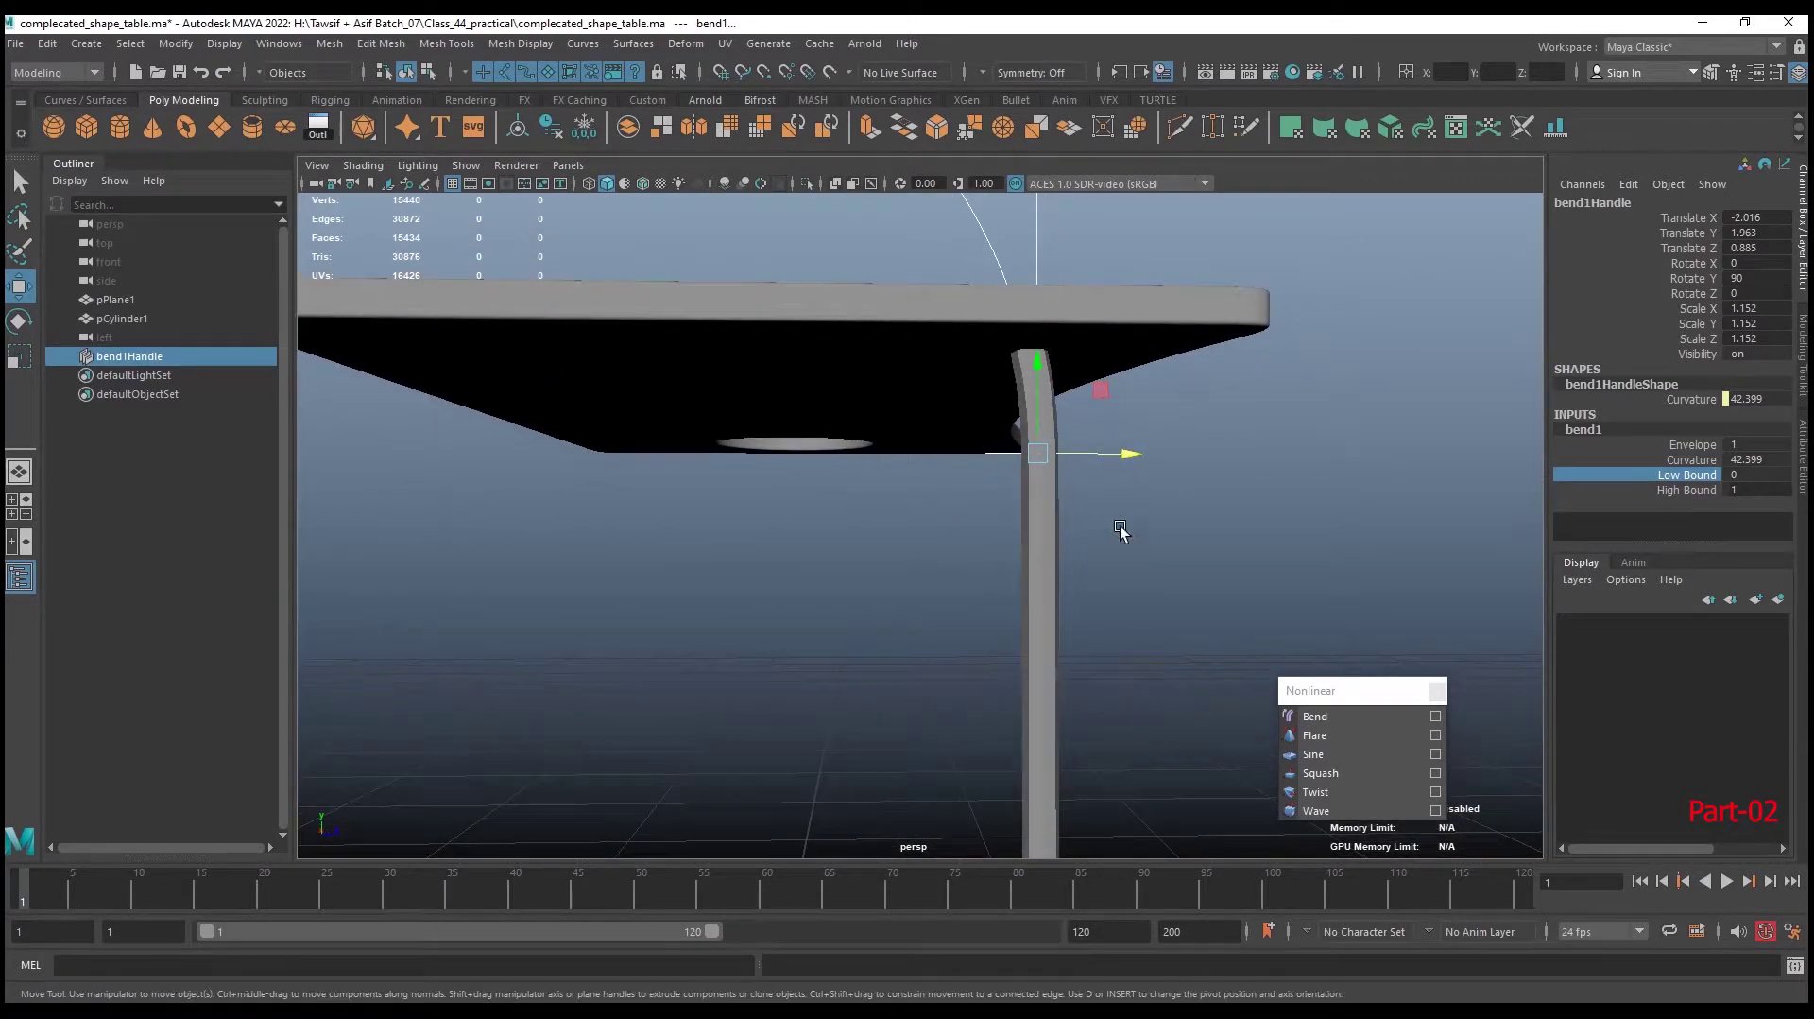
left_click_drag(1142, 457, 1134, 458)
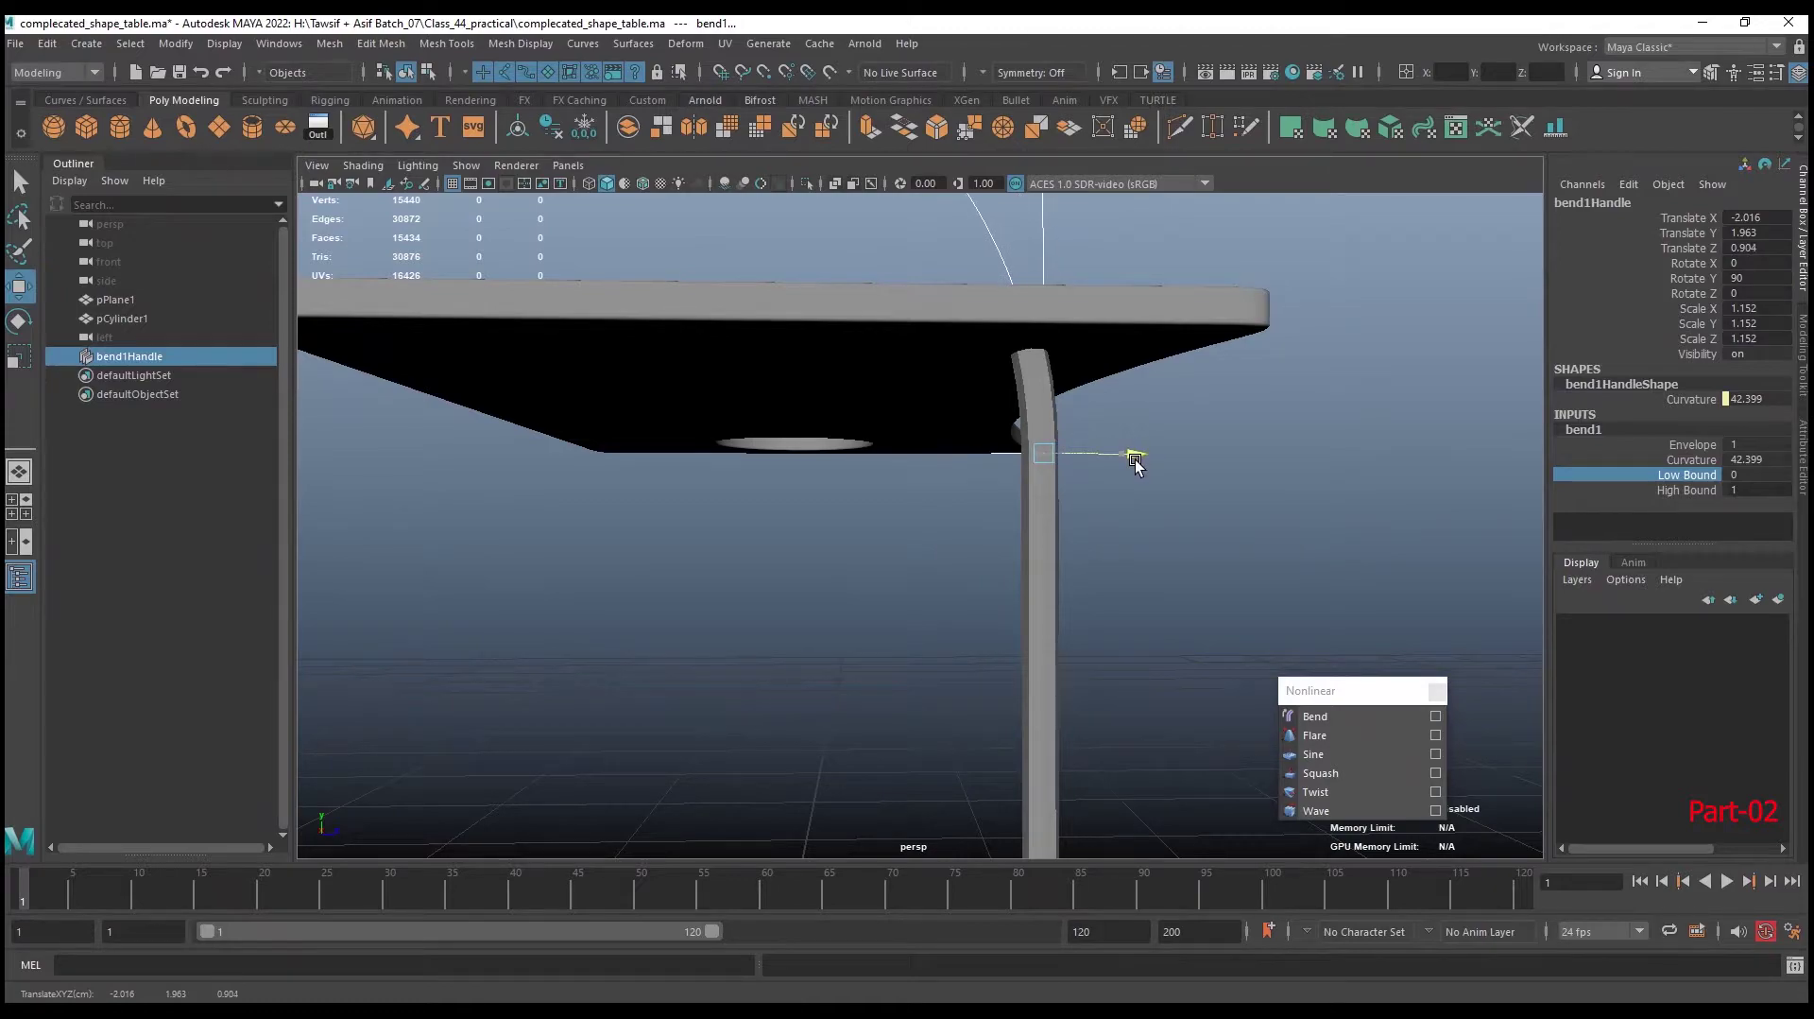
Raise bend1's Curvature through 180 toward 300 to curl the leg's top
key("f")
left_click(1696, 459)
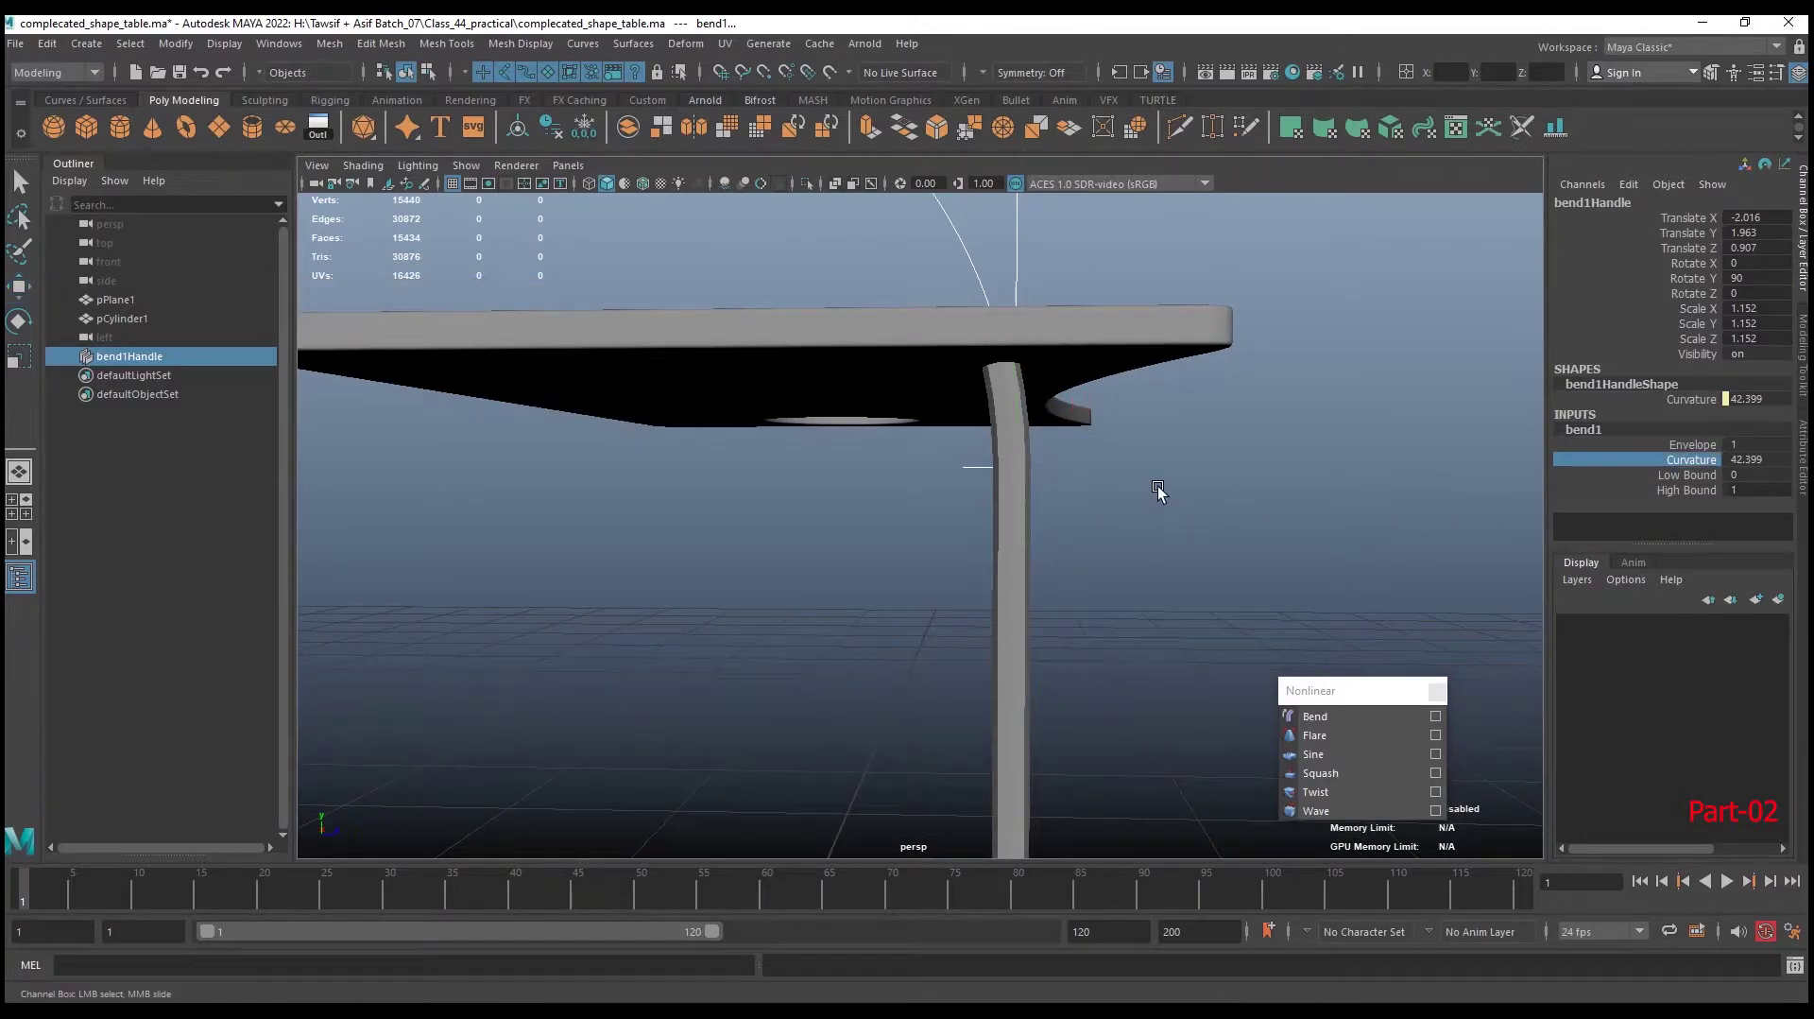
middle_click_drag(1157, 493, 1334, 466)
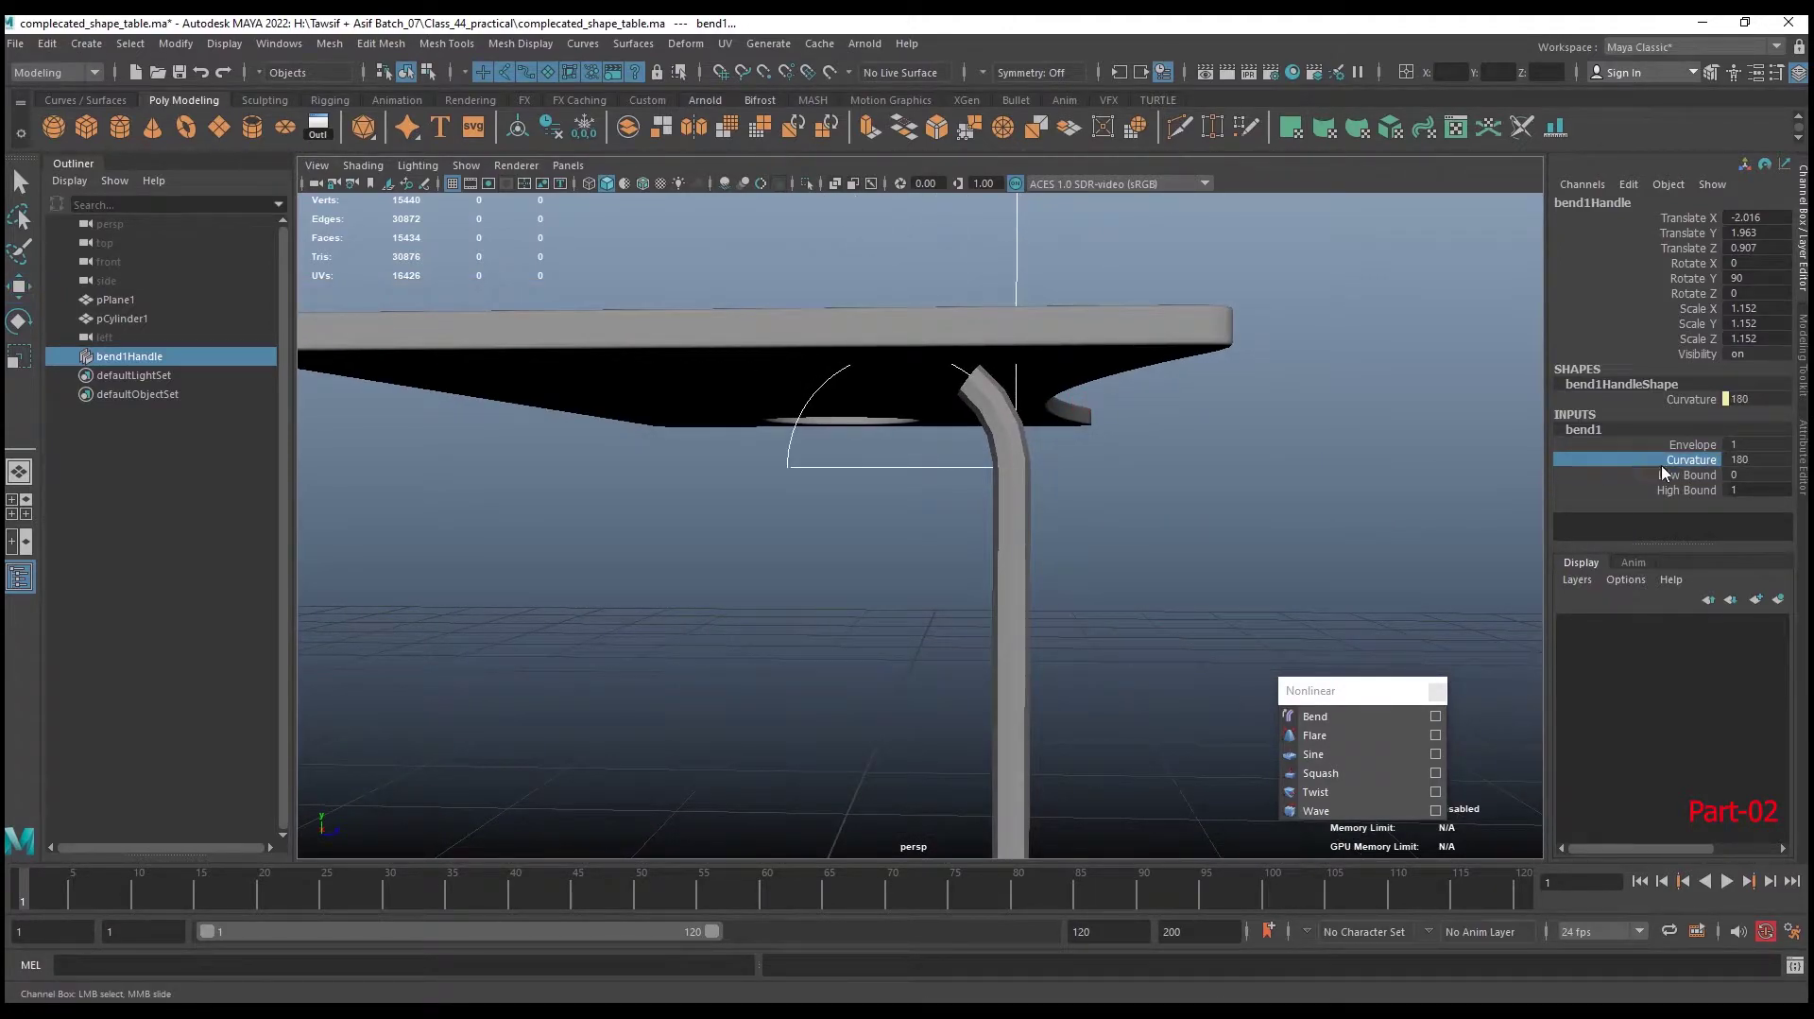
middle_click_drag(955, 342, 1085, 340)
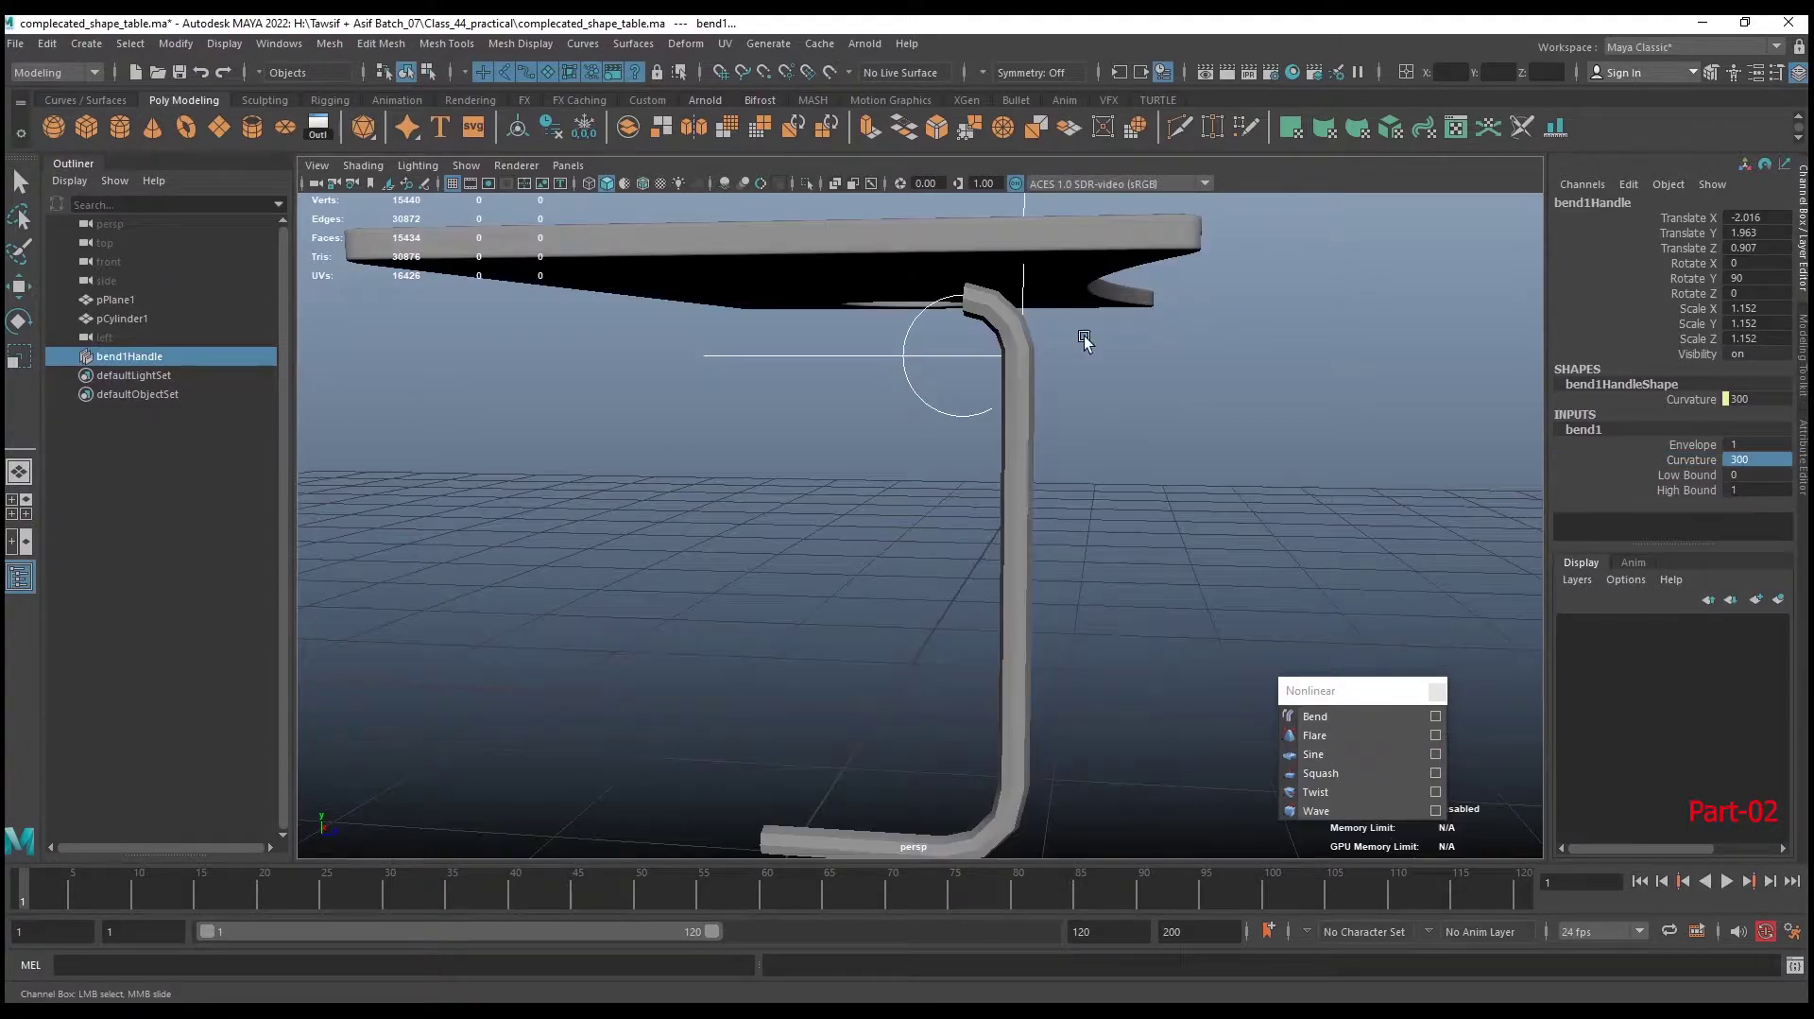
key("w")
left_click_drag(1112, 357, 1085, 356)
key("ctrl+z")
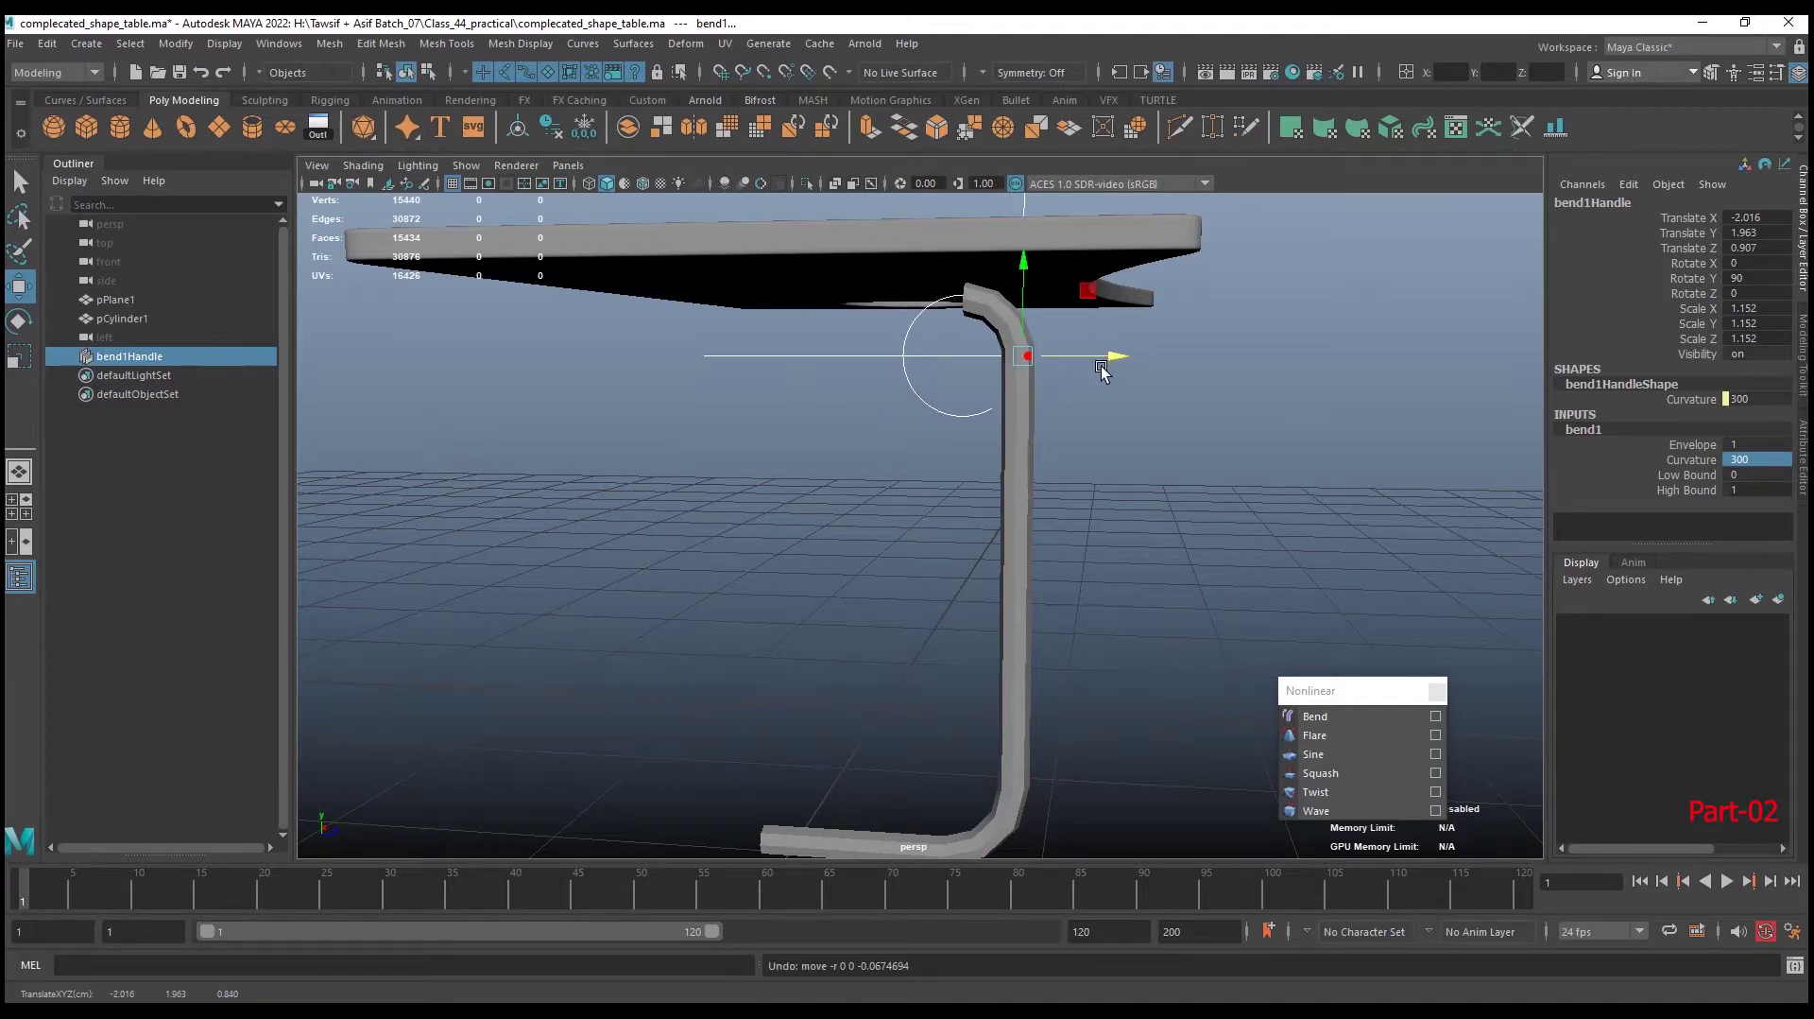
left_click_drag(1023, 301, 1144, 402, "alt")
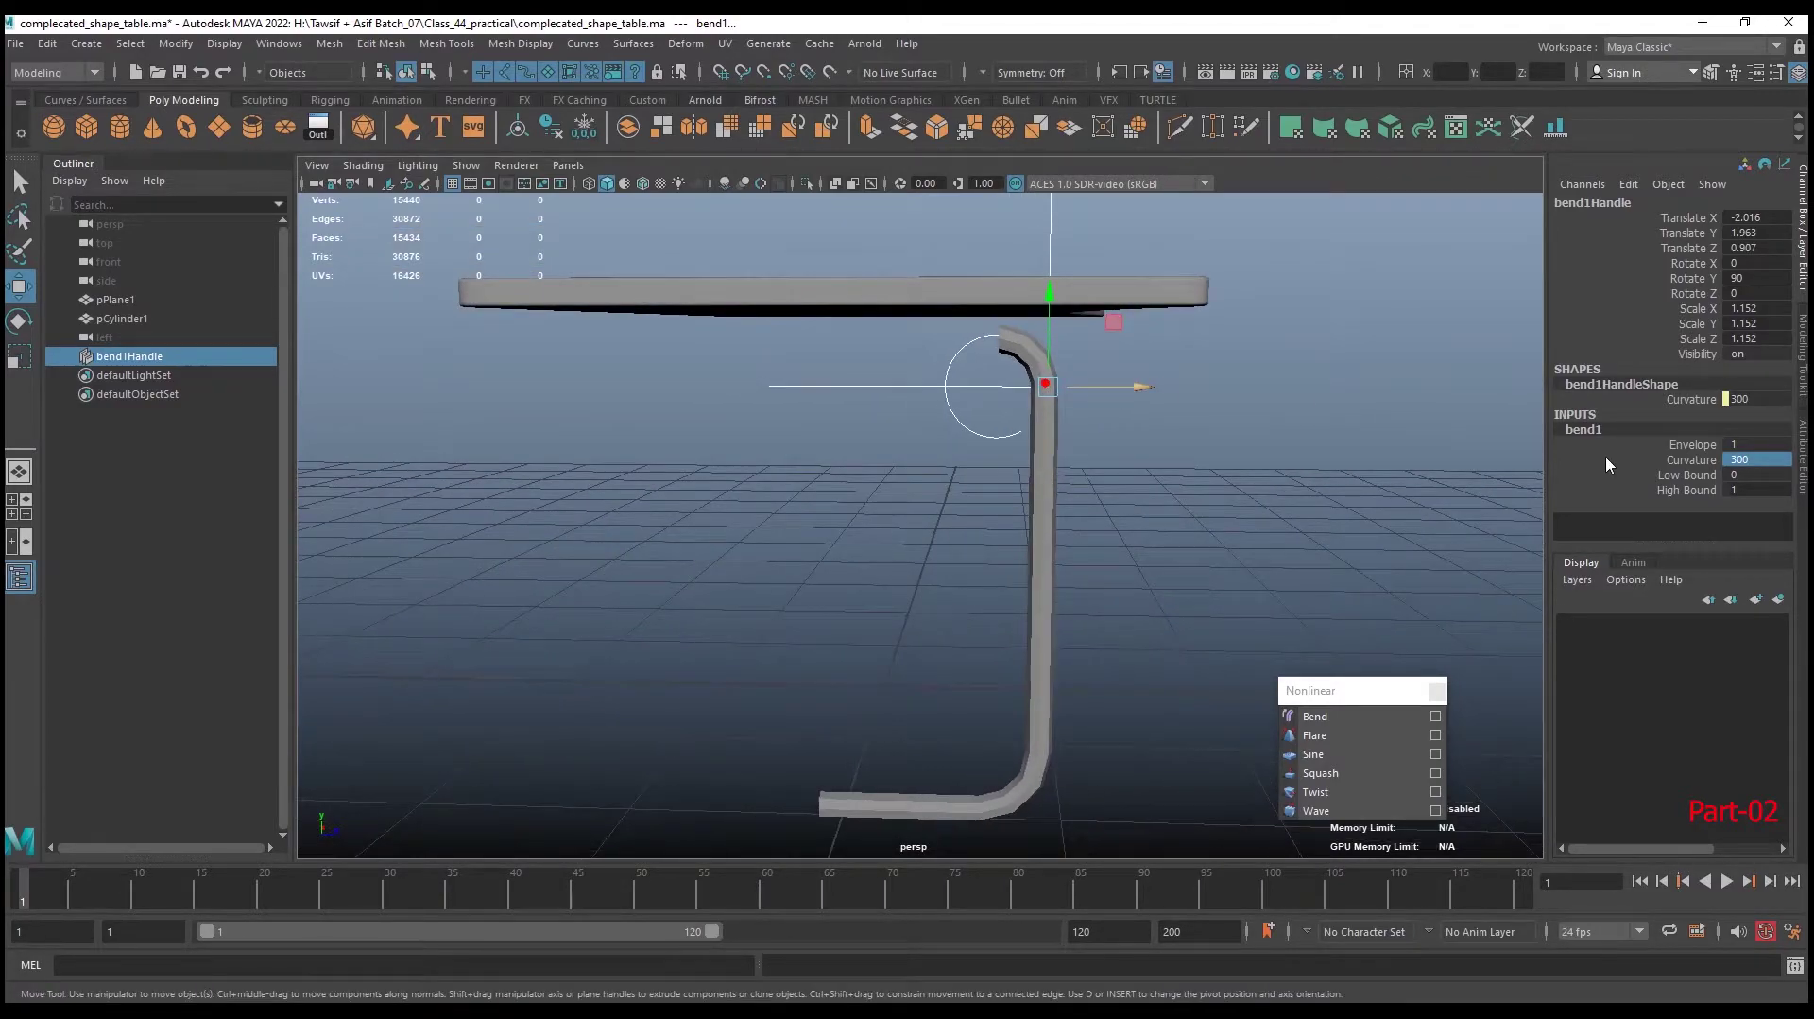
Set bend1's High Bound to 0.3 and Curvature to 350, then reselect pCylinder1
left_click(1690, 489)
middle_click_drag(1199, 508, 1190, 502)
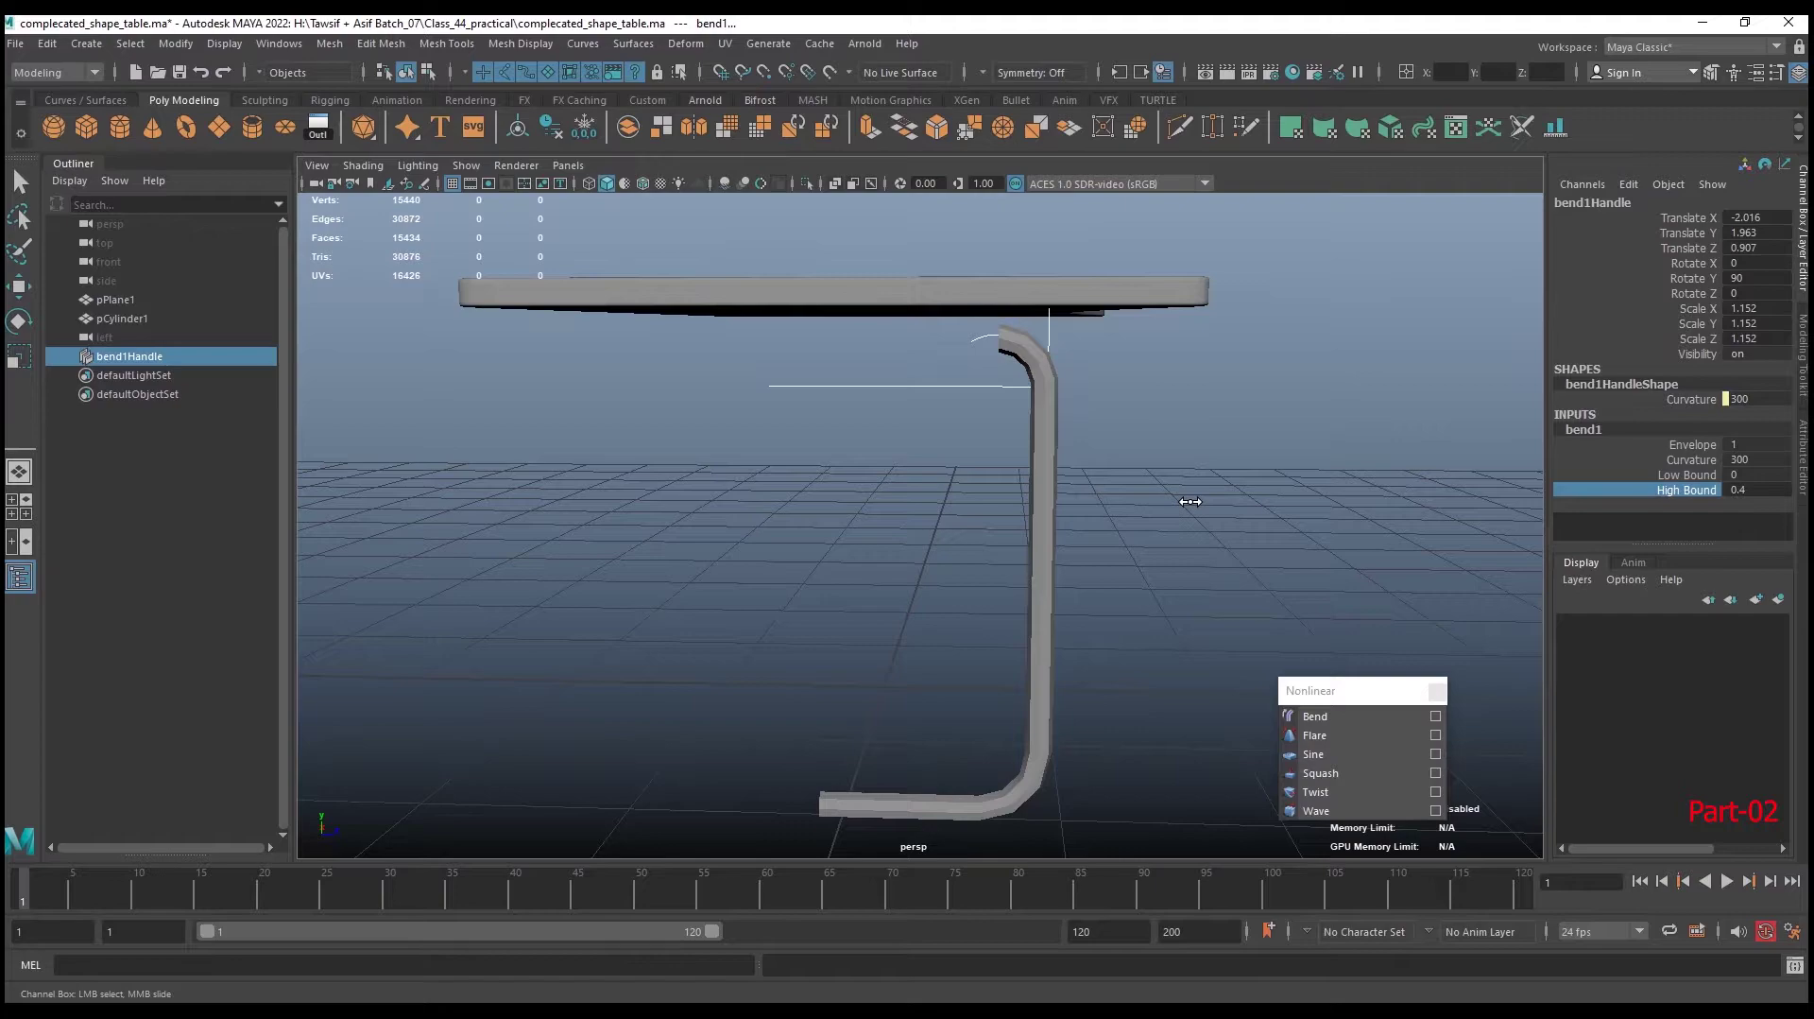
double_click(1756, 488)
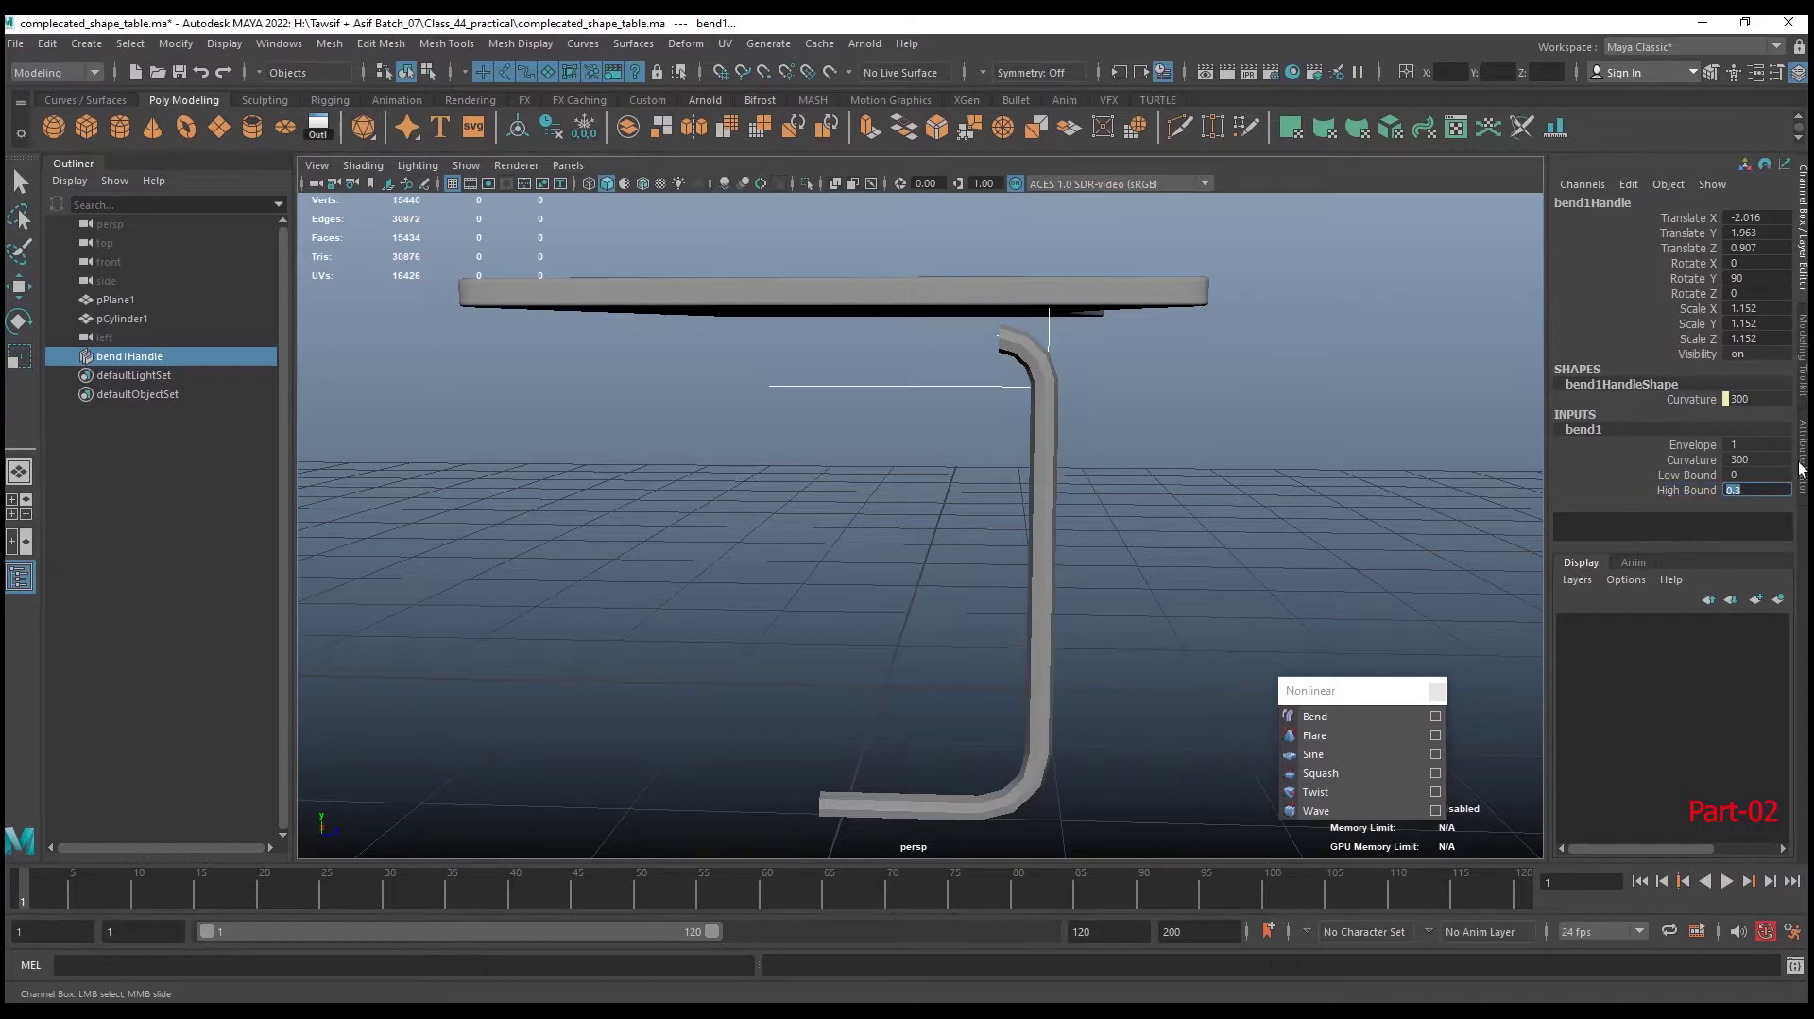
double_click(1761, 460)
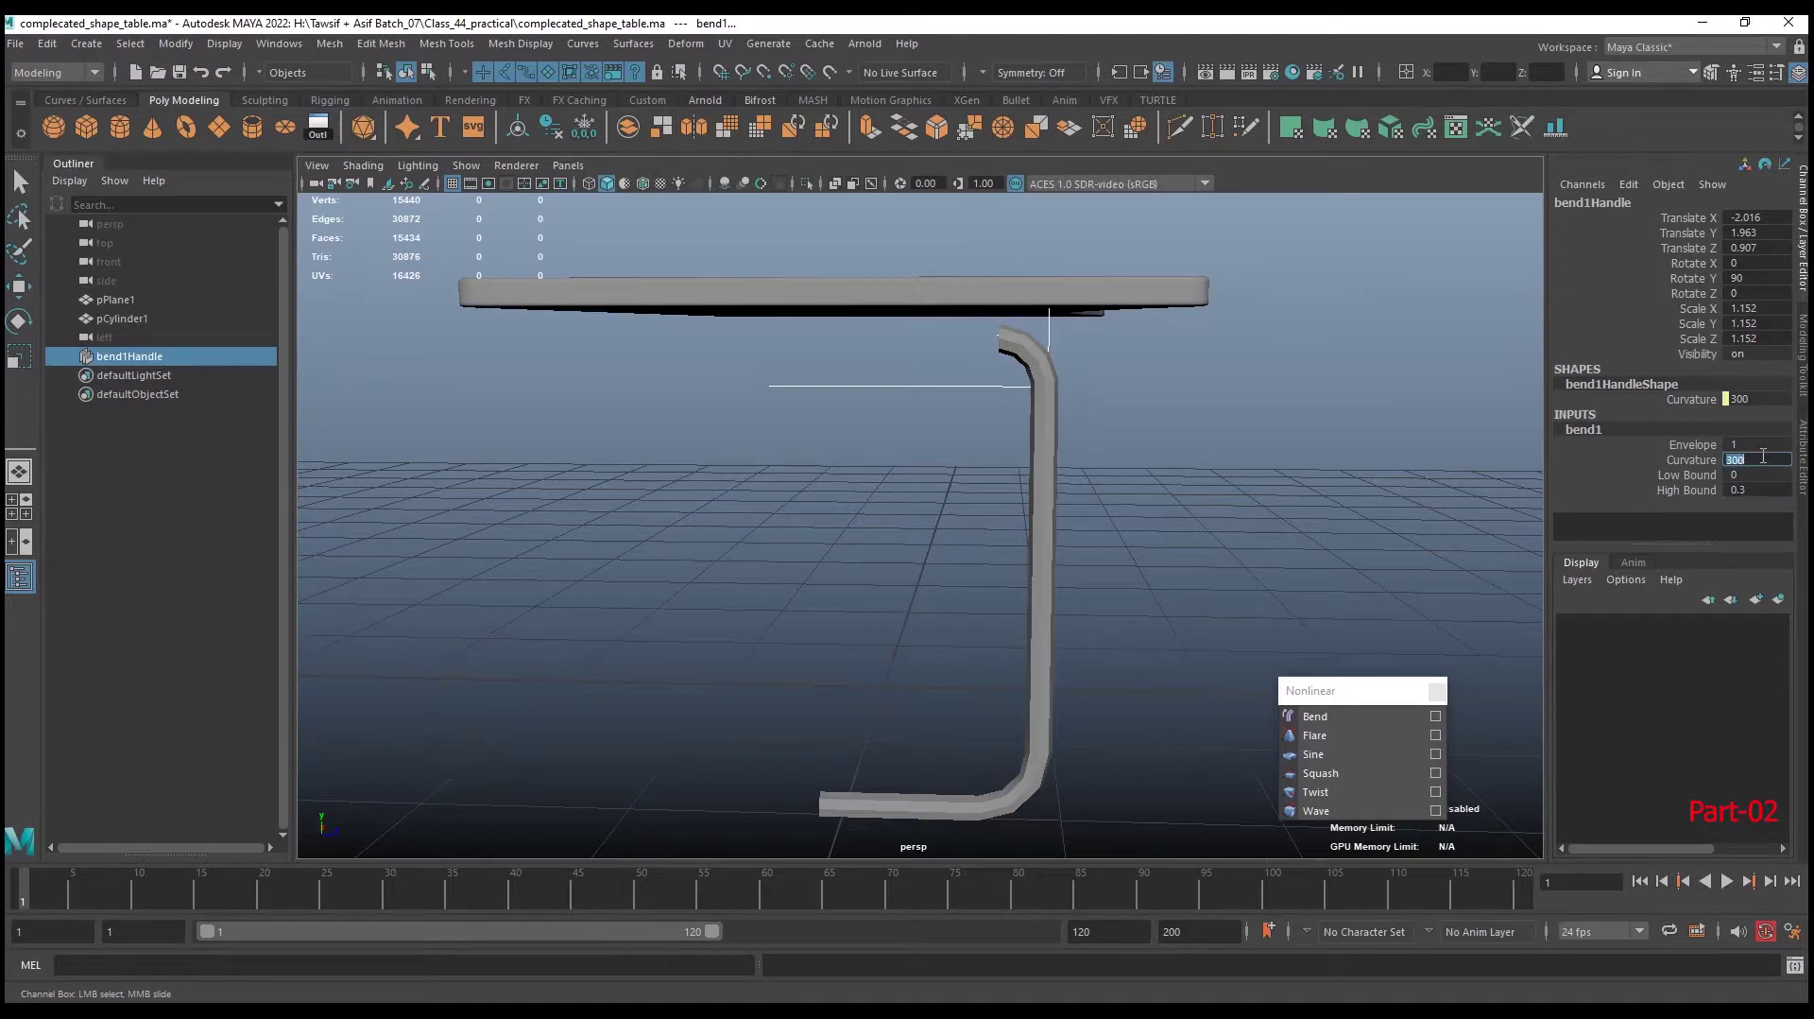
type("350")
key("Return")
left_click_drag(1091, 446, 1072, 417, "alt")
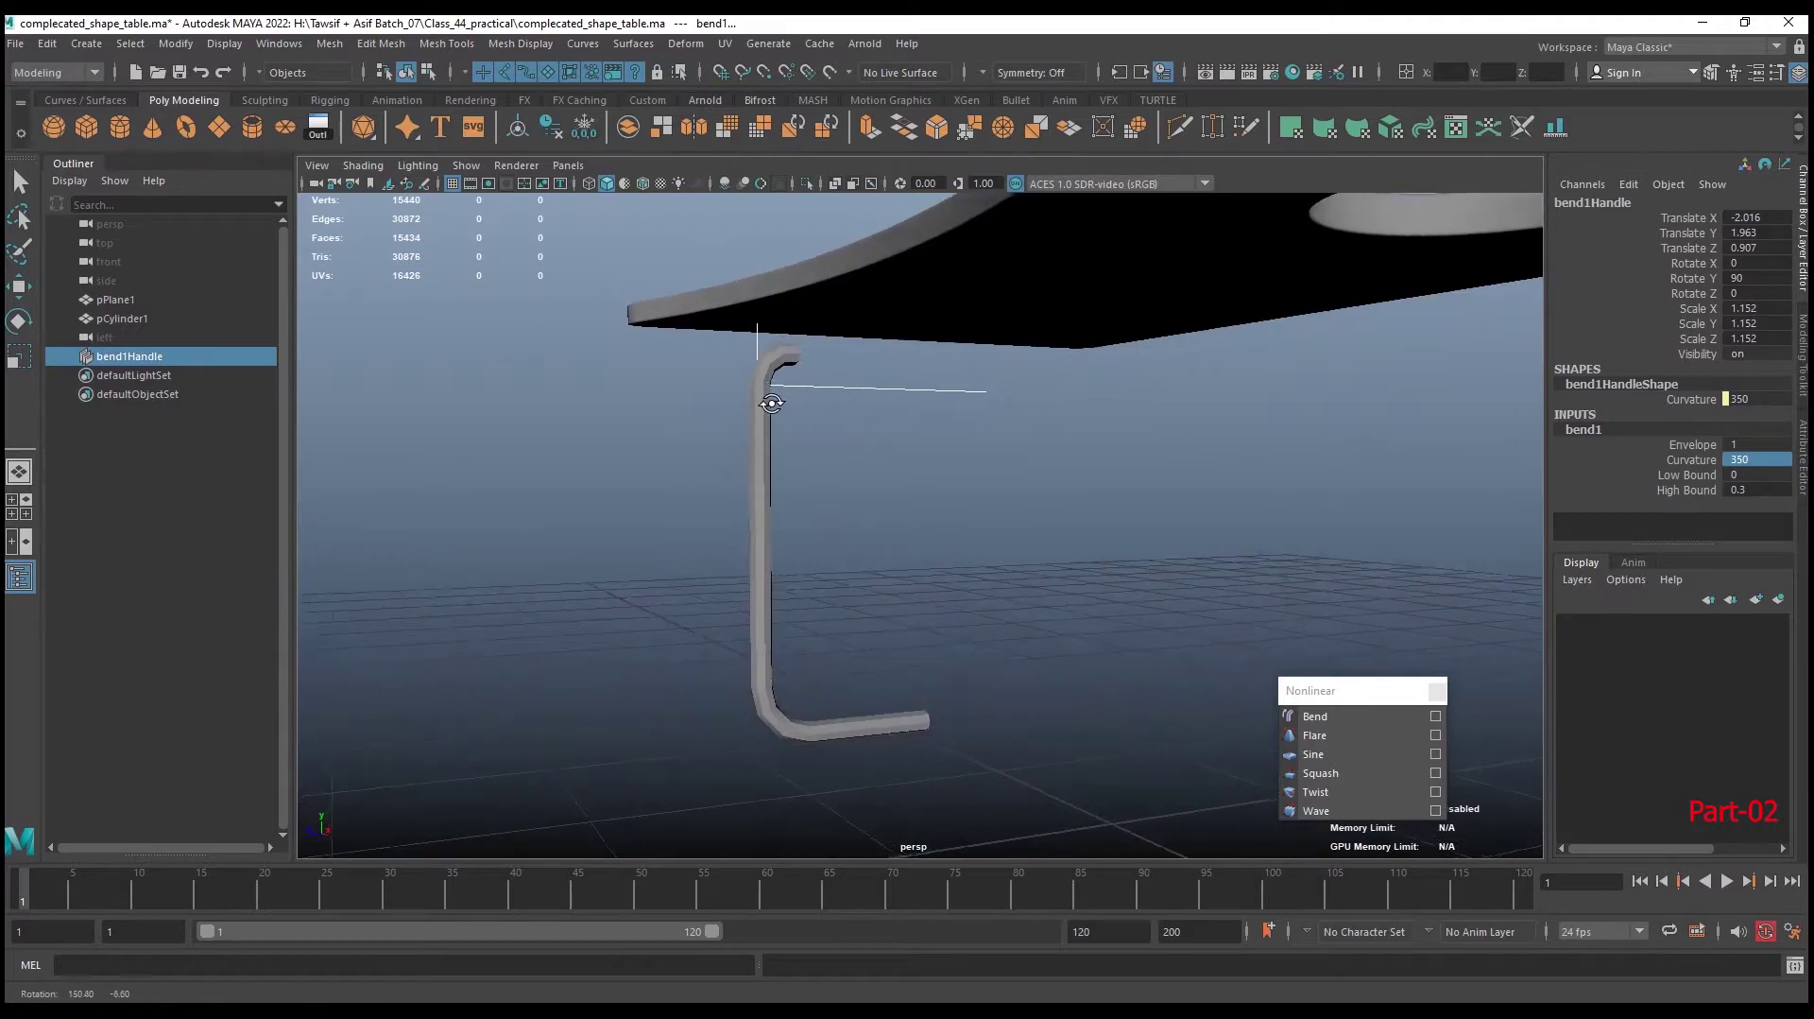
left_click(1035, 558)
key("w")
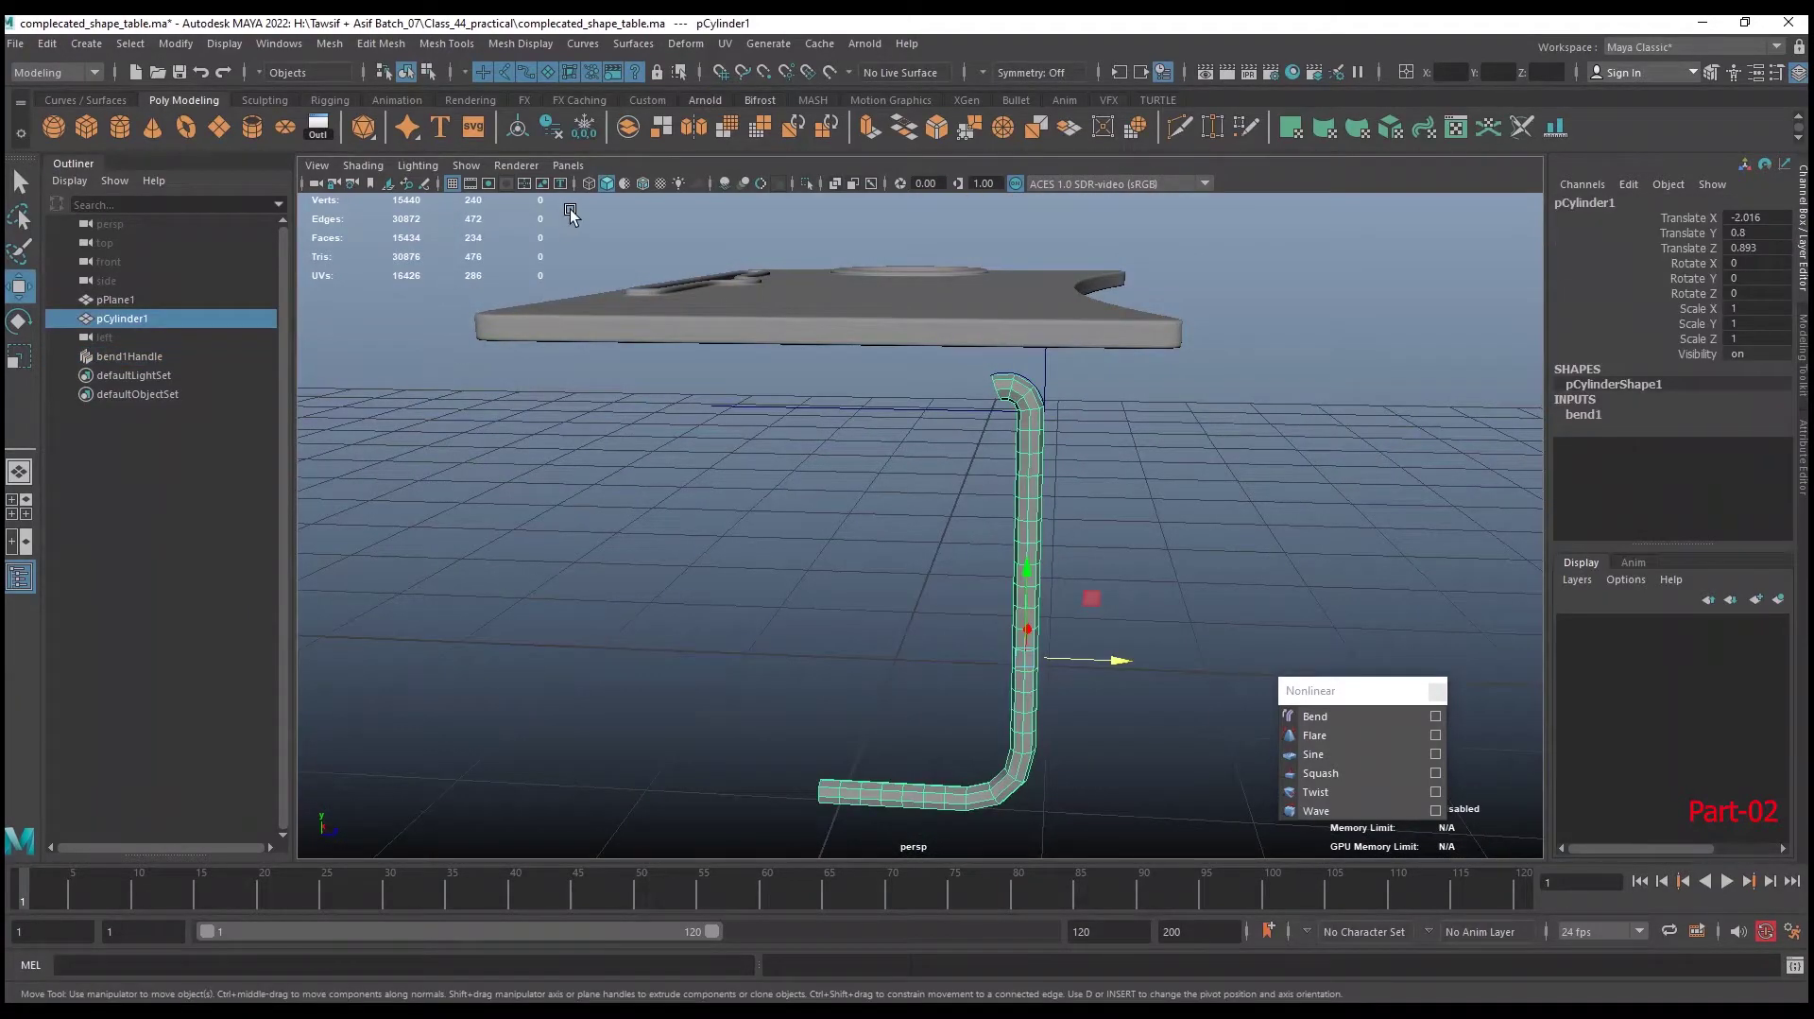
Delete the leg's history to bake the bend into the mesh
left_click(548, 123)
scroll(1106, 445, "up", 2)
scroll(1103, 440, "up", 1)
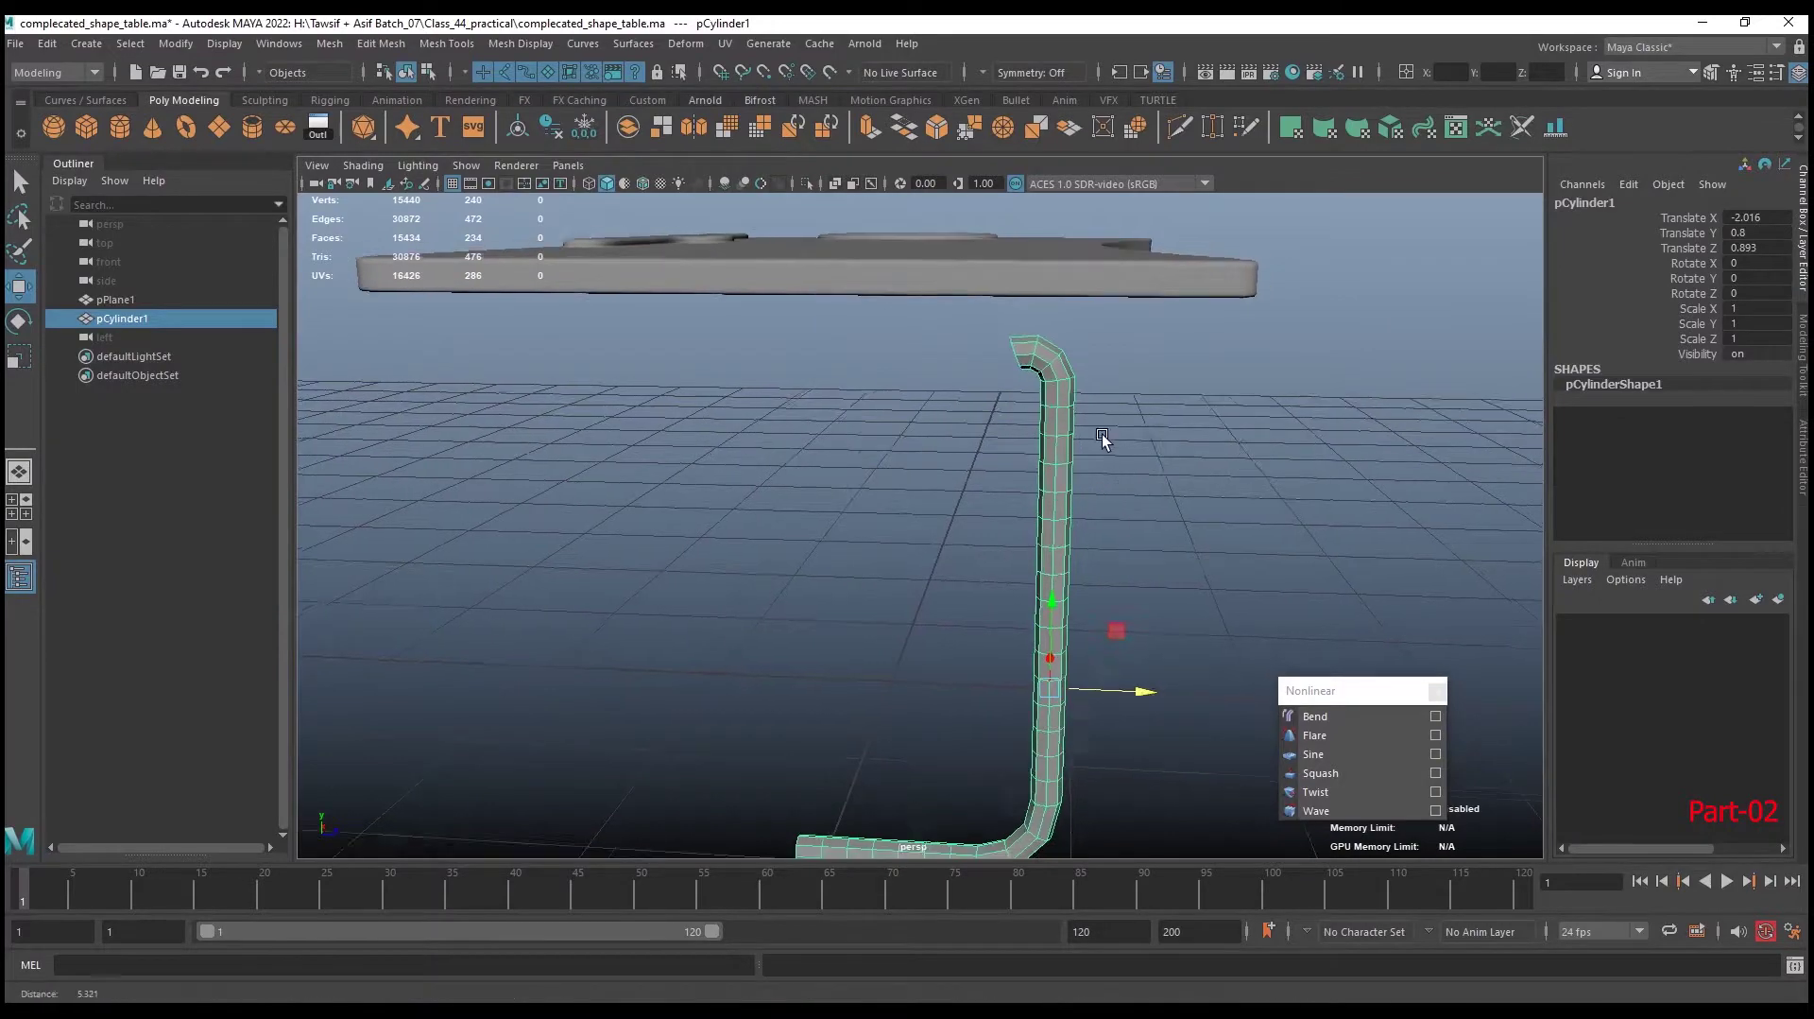
scroll(1103, 437, "down", 3)
Raise the pipe's top vertices up against the table underside
right_click_drag(1017, 441, 936, 436)
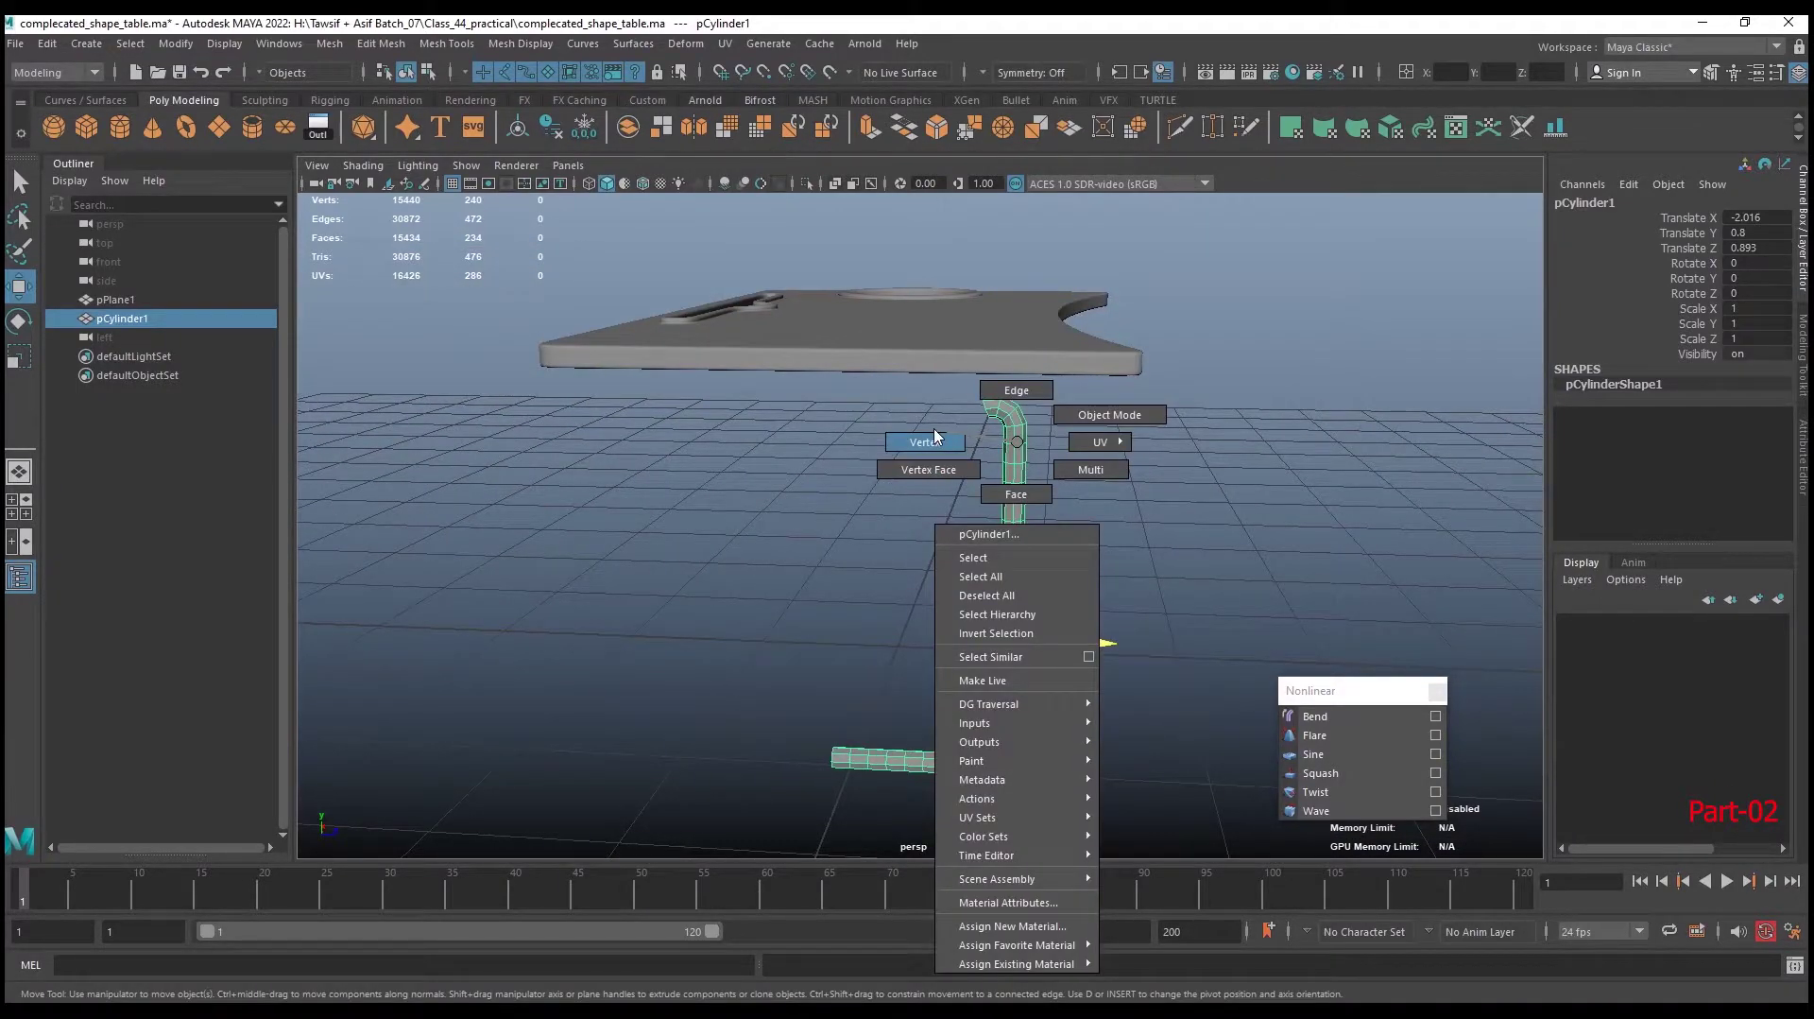
left_click_drag(904, 355, 1145, 492)
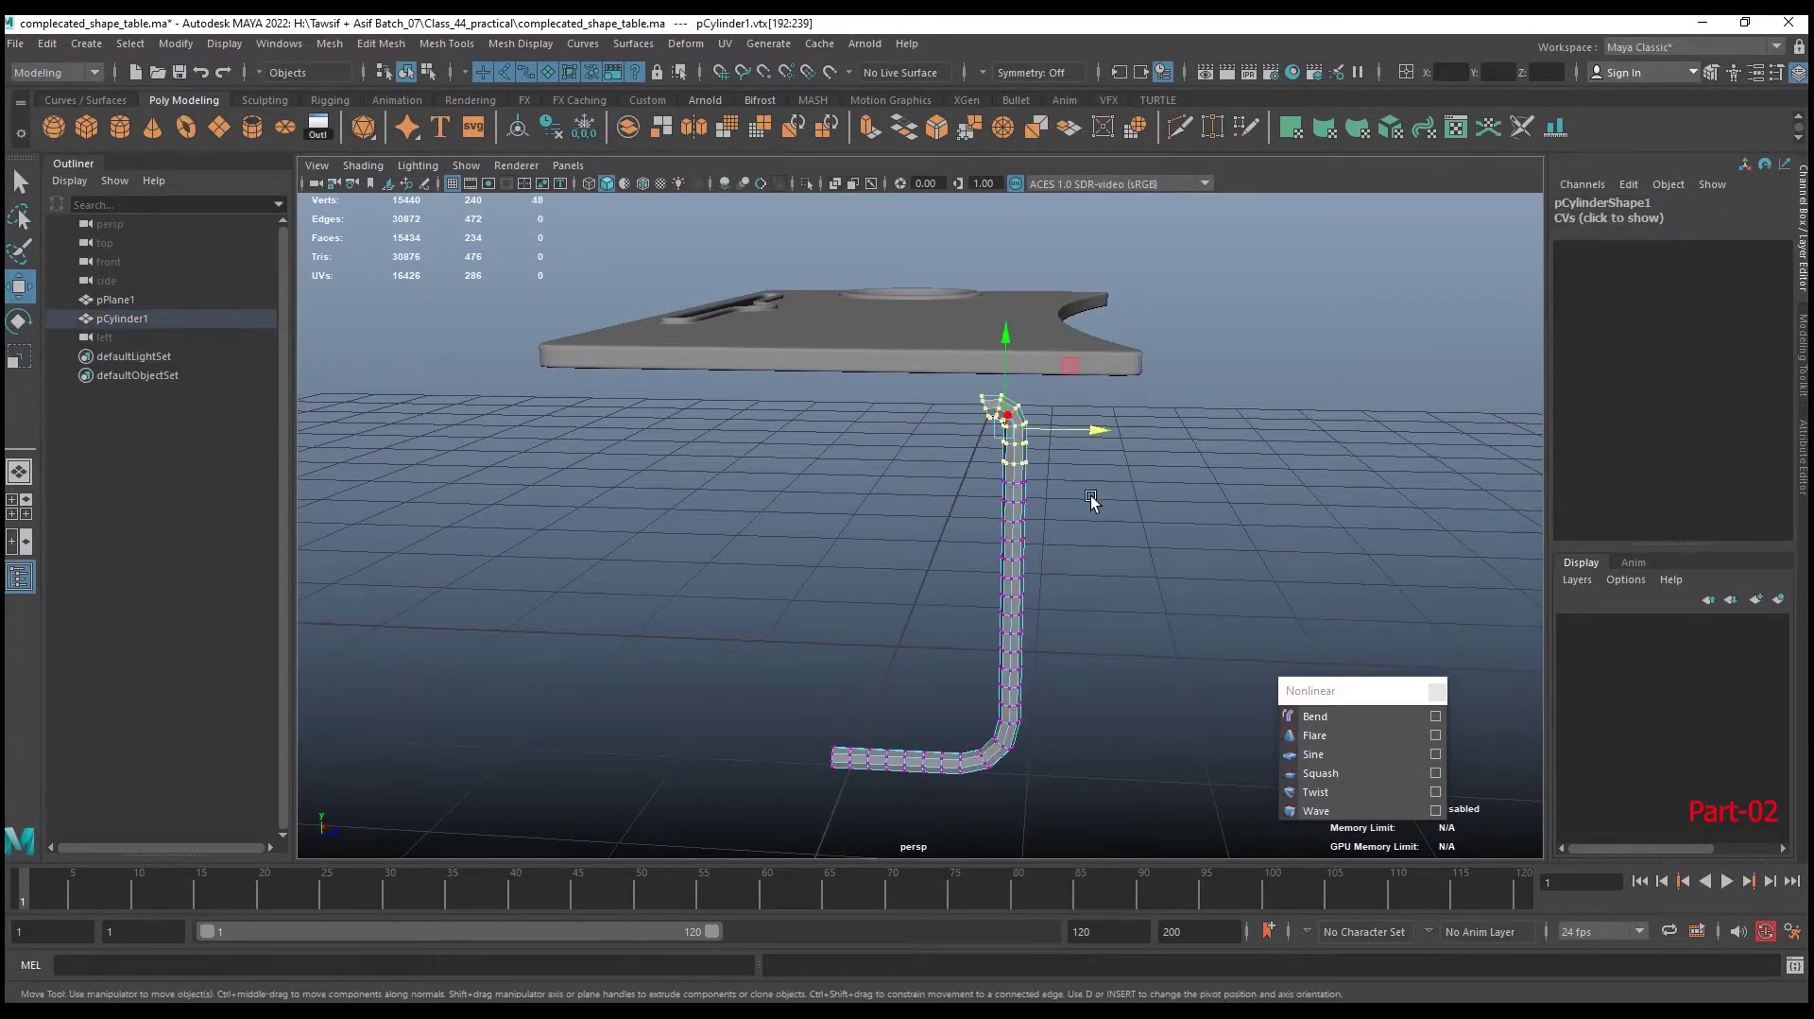
mouse_move(1006, 336)
left_mouse_down()
mouse_move(1006, 293)
mouse_move(955, 408)
mouse_move(1145, 482)
mouse_move(1074, 486)
left_mouse_up()
scroll(1146, 481, "up", 4)
scroll(1073, 485, "up", 3)
Pull the top arm's end face outward to extend it horizontally beneath the table
right_click(1074, 395)
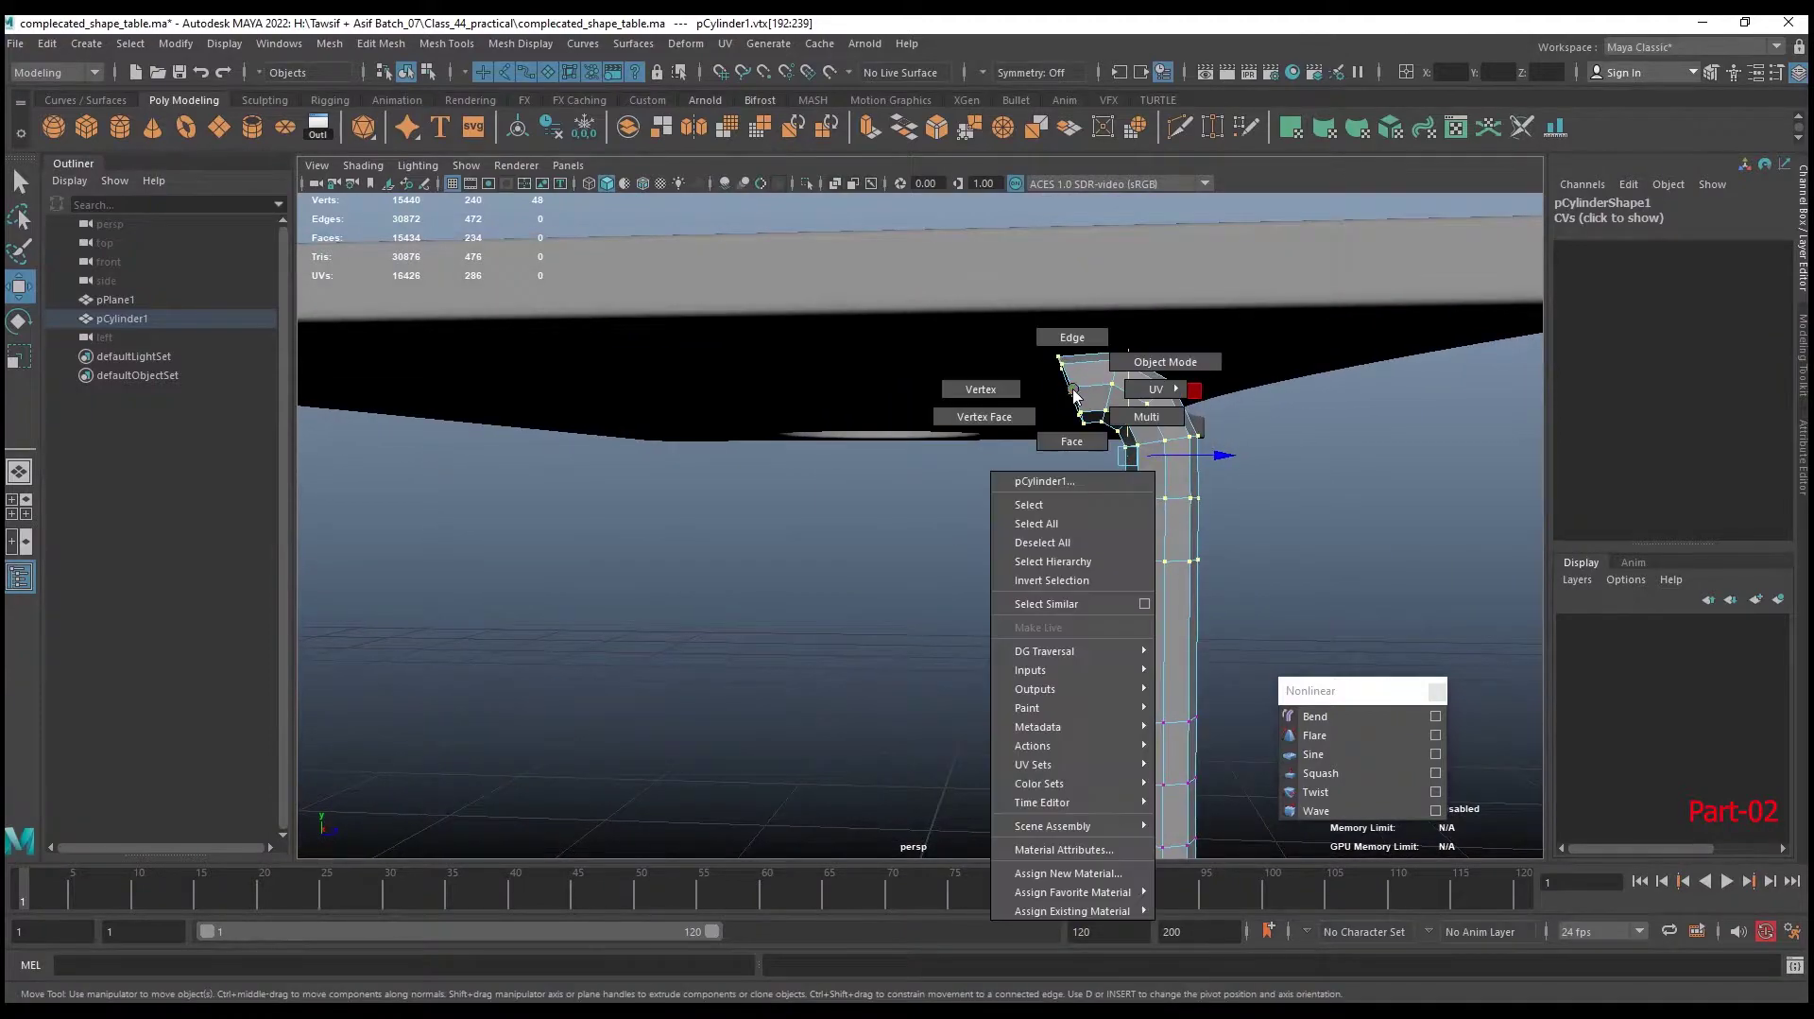
right_click_drag(1075, 395, 1073, 371)
left_click(1069, 376)
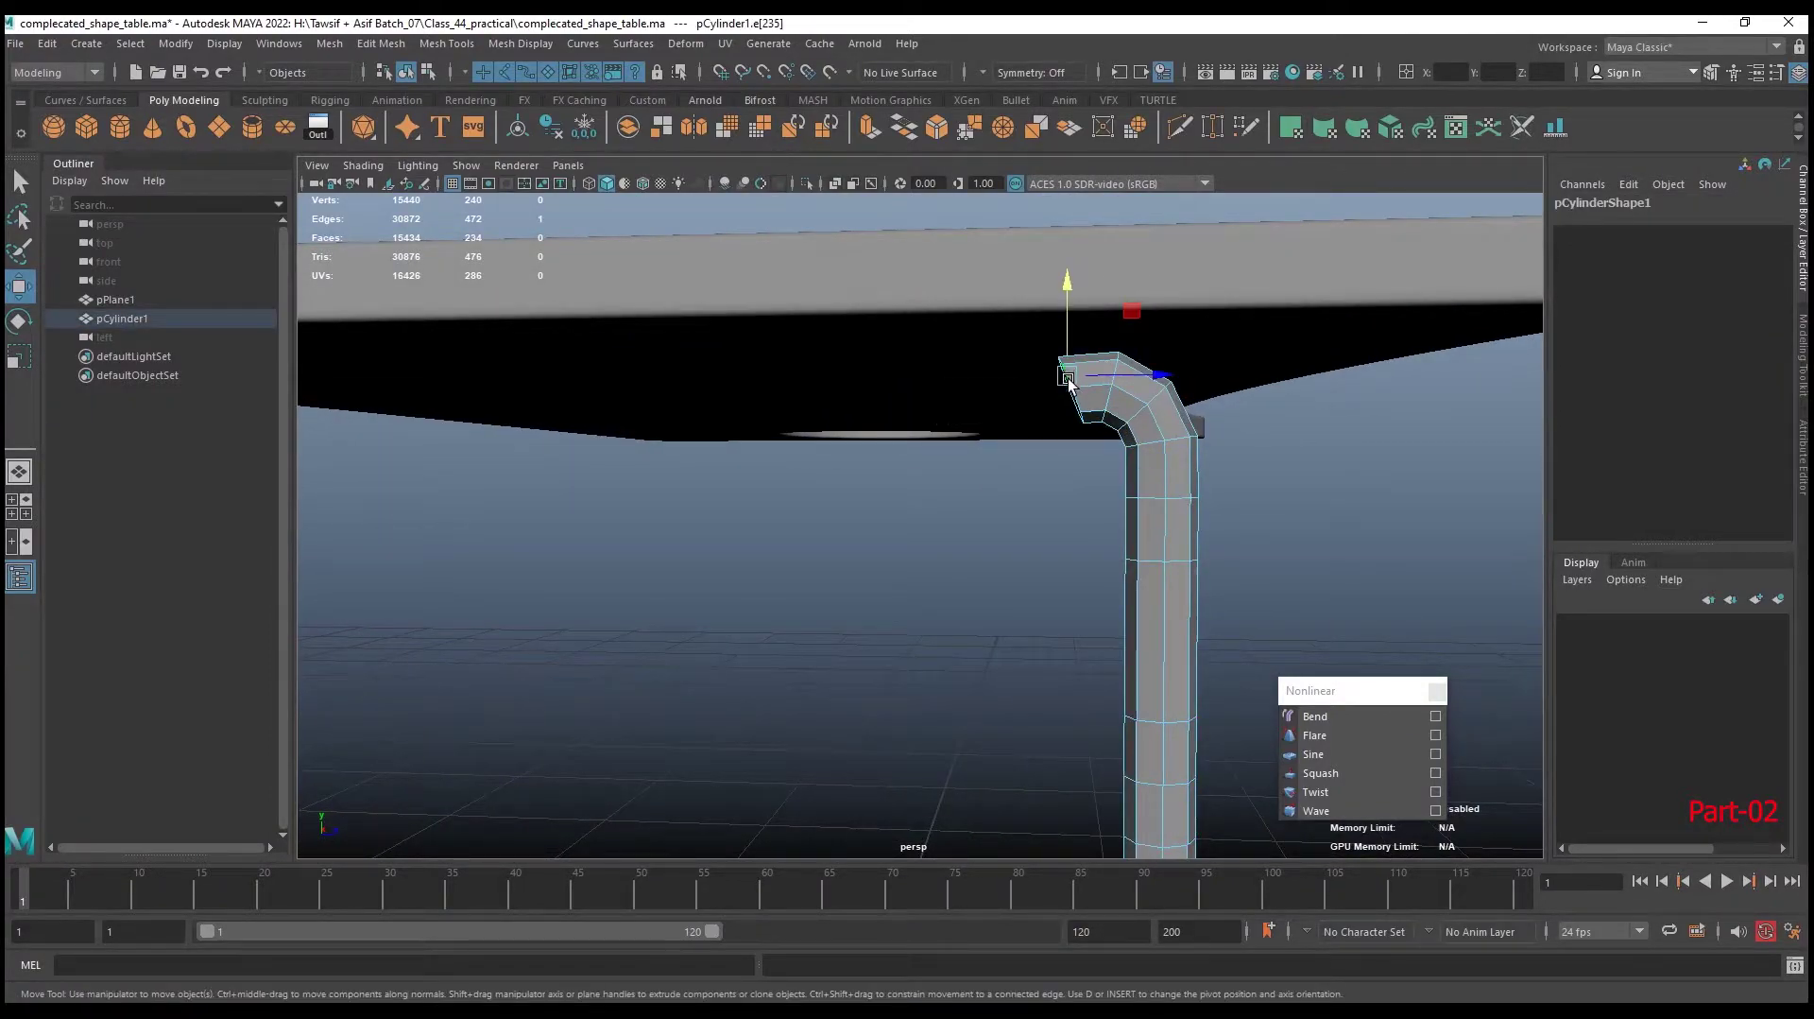
left_click_drag(1068, 378, 1151, 446, "alt")
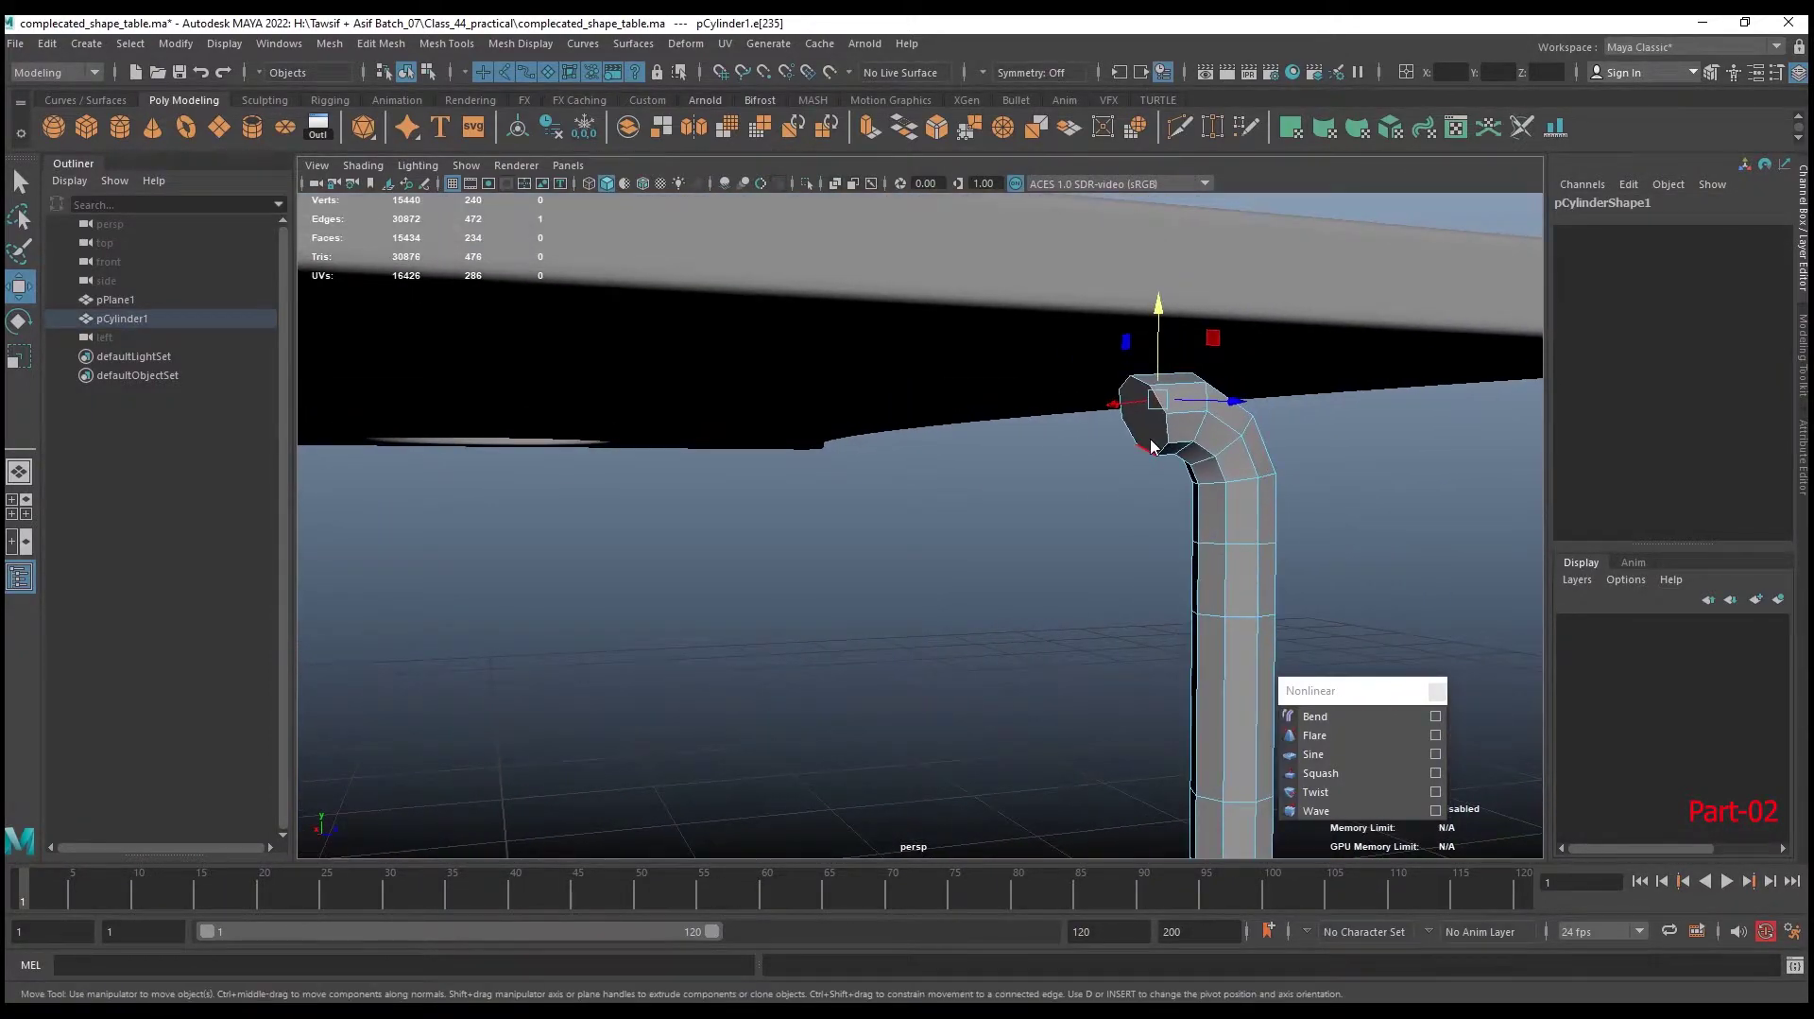
right_click_drag(1151, 446, 1151, 482)
left_click(1155, 426)
mouse_move(1158, 477)
left_mouse_down("alt")
mouse_move(1112, 511)
mouse_move(923, 407)
mouse_move(738, 406)
mouse_move(957, 474)
left_mouse_up("alt")
Insert a Multi-Cut edge loop across the horizontal top arm and check the smooth preview
right_click_drag(910, 360, 844, 361, "shift")
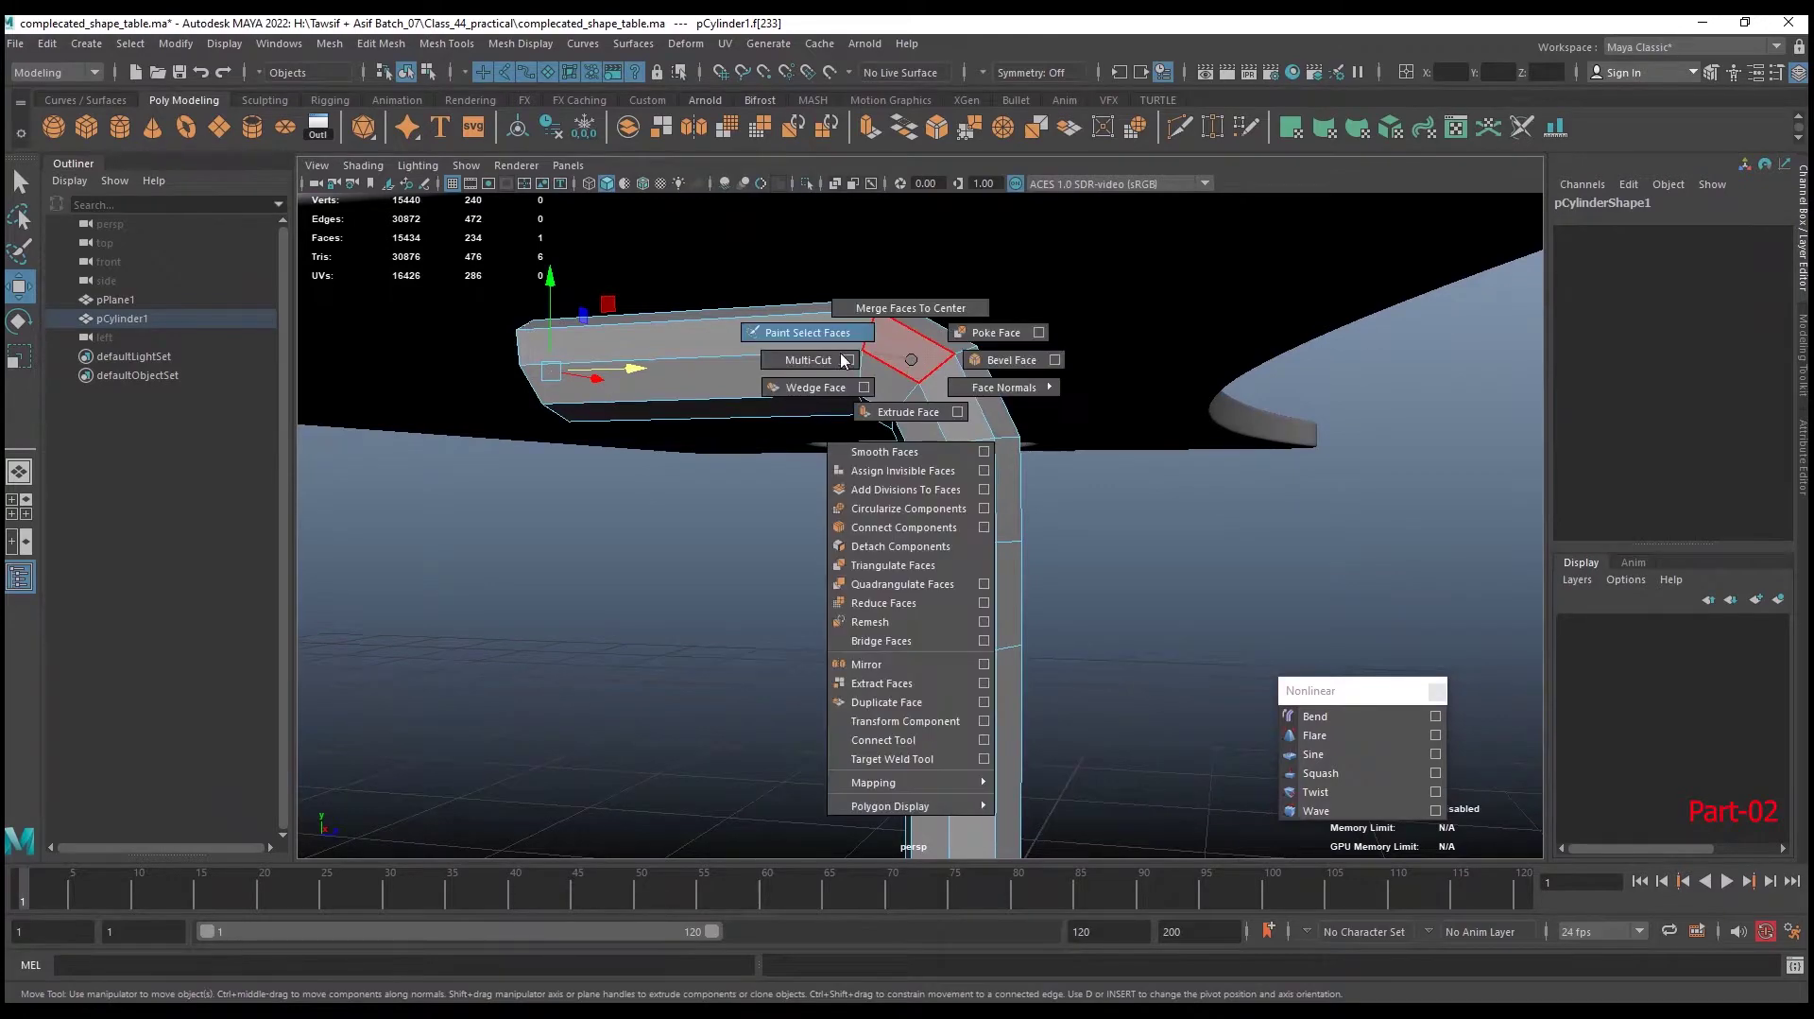
left_click(790, 358, "ctrl")
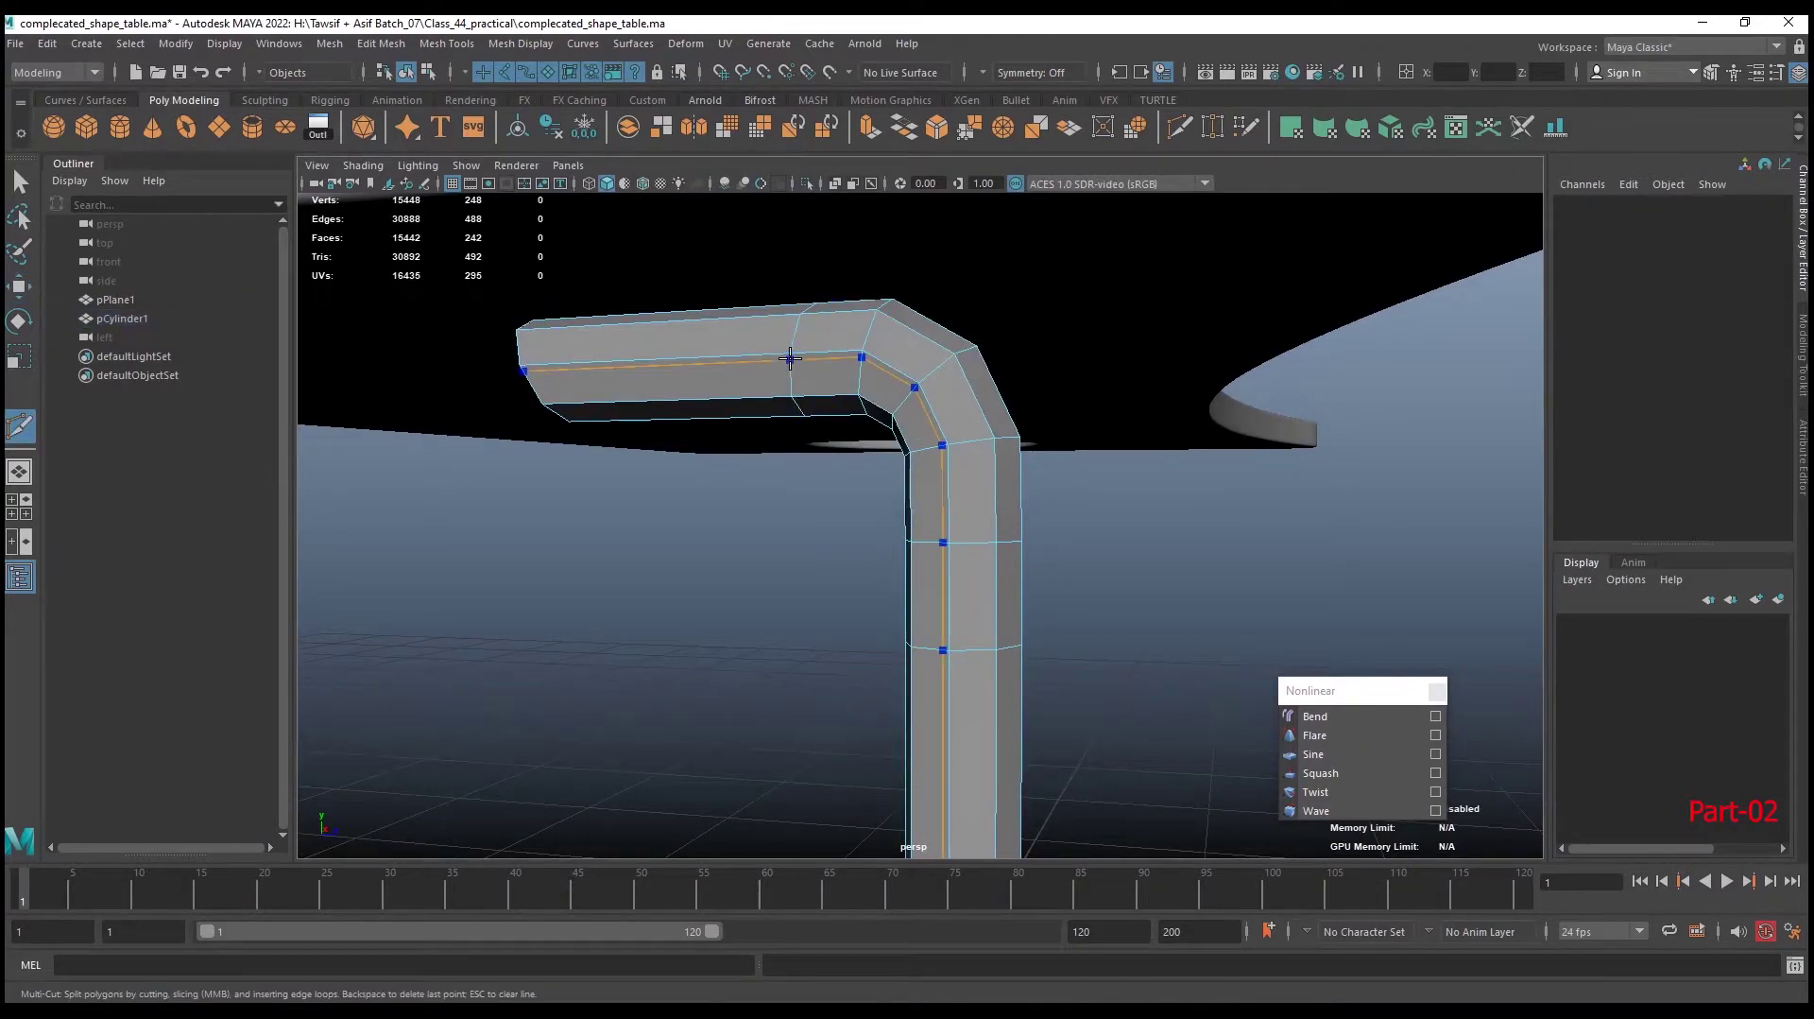
left_click(676, 361, "ctrl")
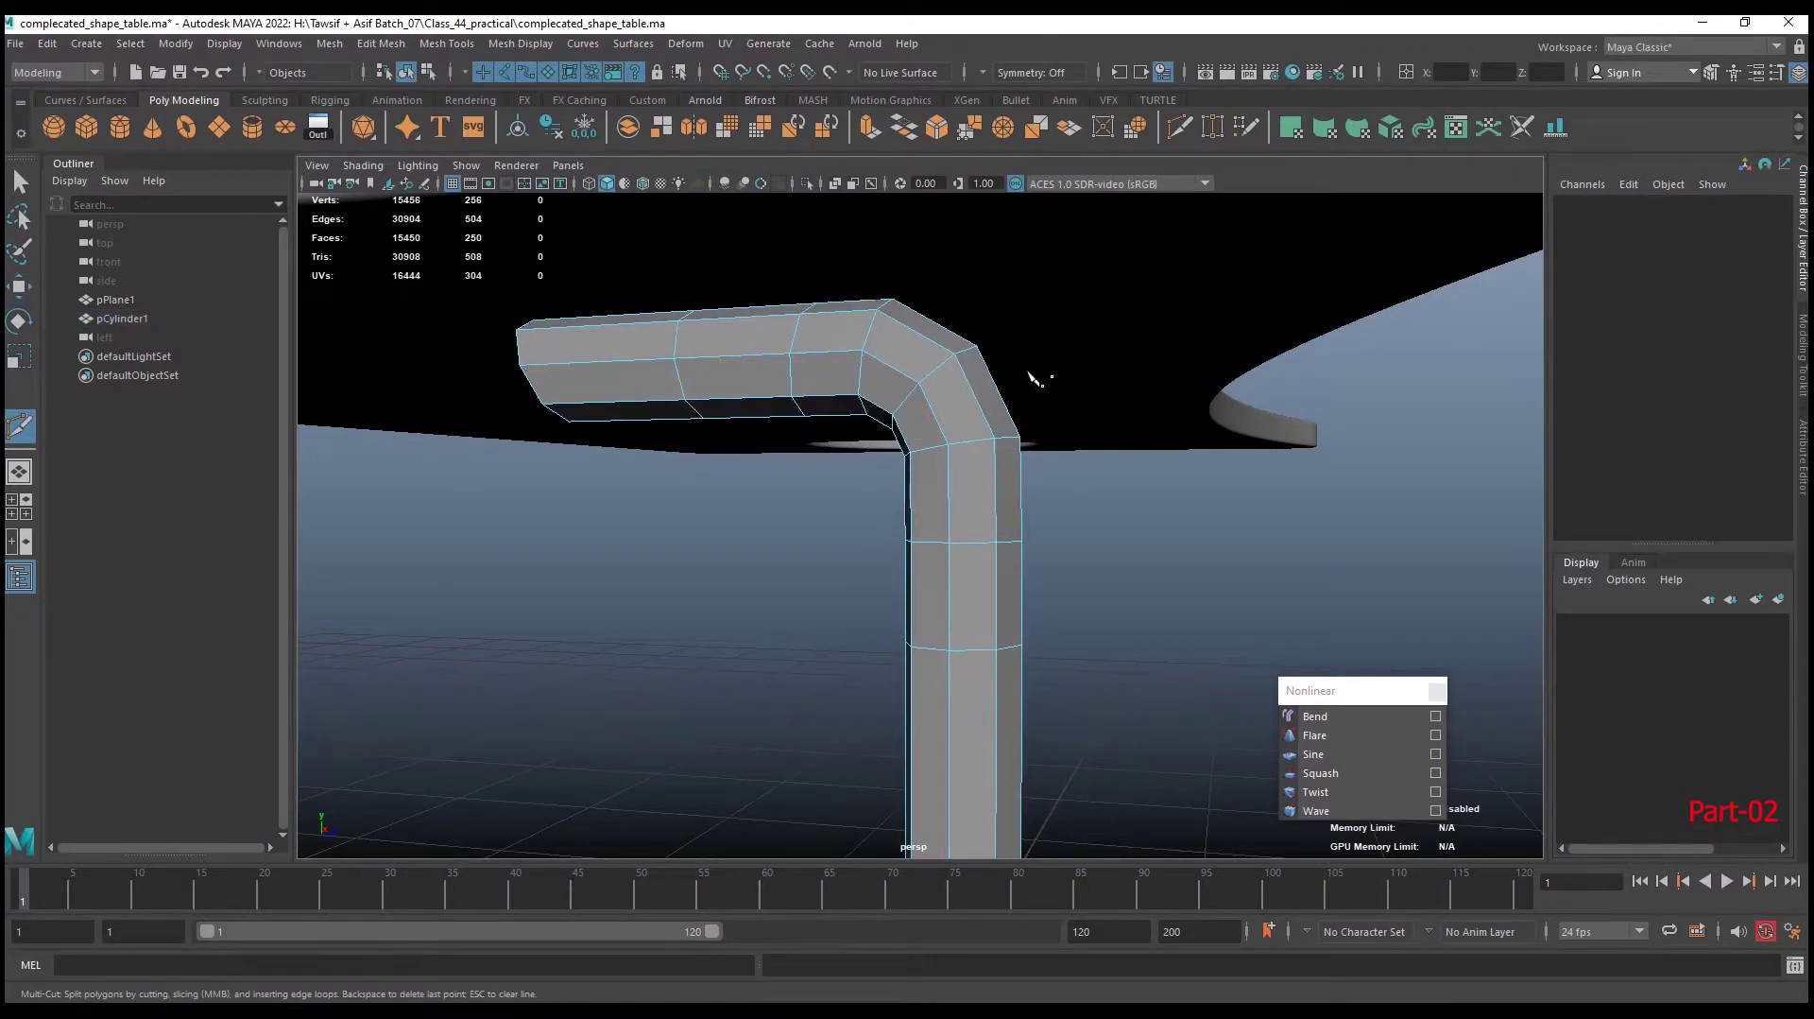
middle_click_drag(1037, 378, 1197, 516, "alt")
key("3")
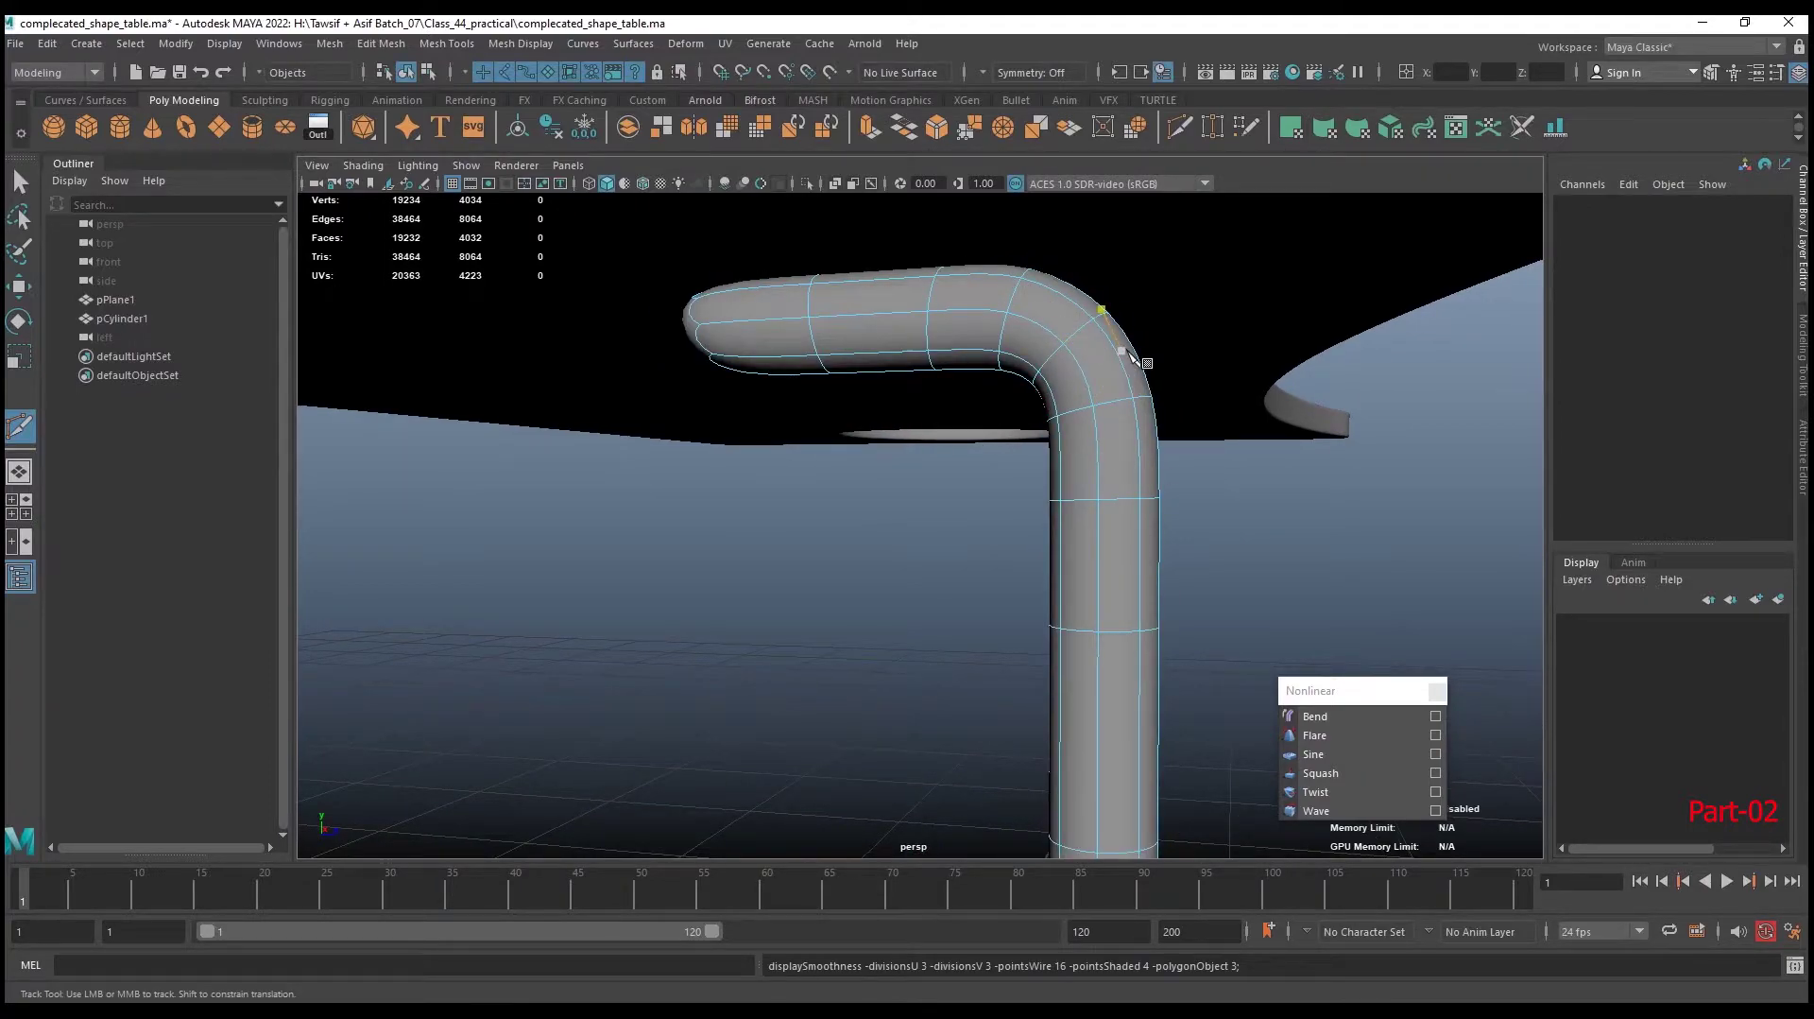
key("1")
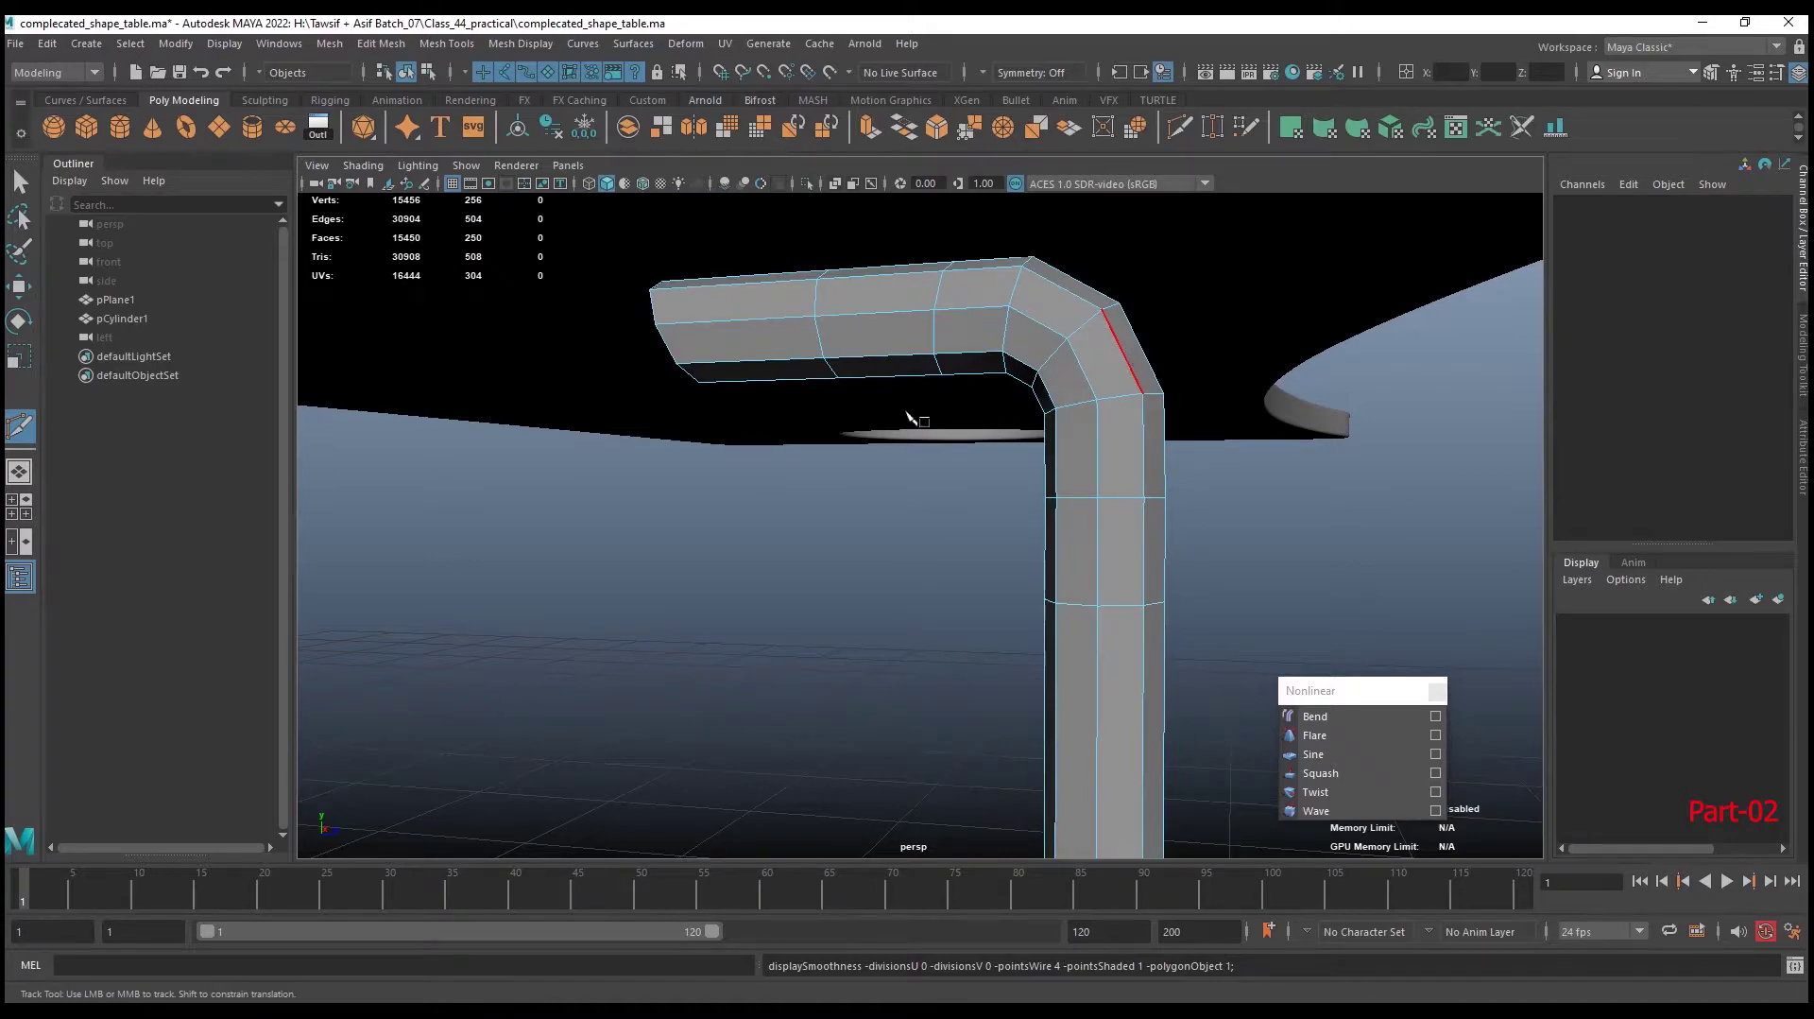
middle_click_drag(907, 416, 988, 486, "alt")
Scale the arm's end vertices flat along Z
key("w")
right_click(1065, 357)
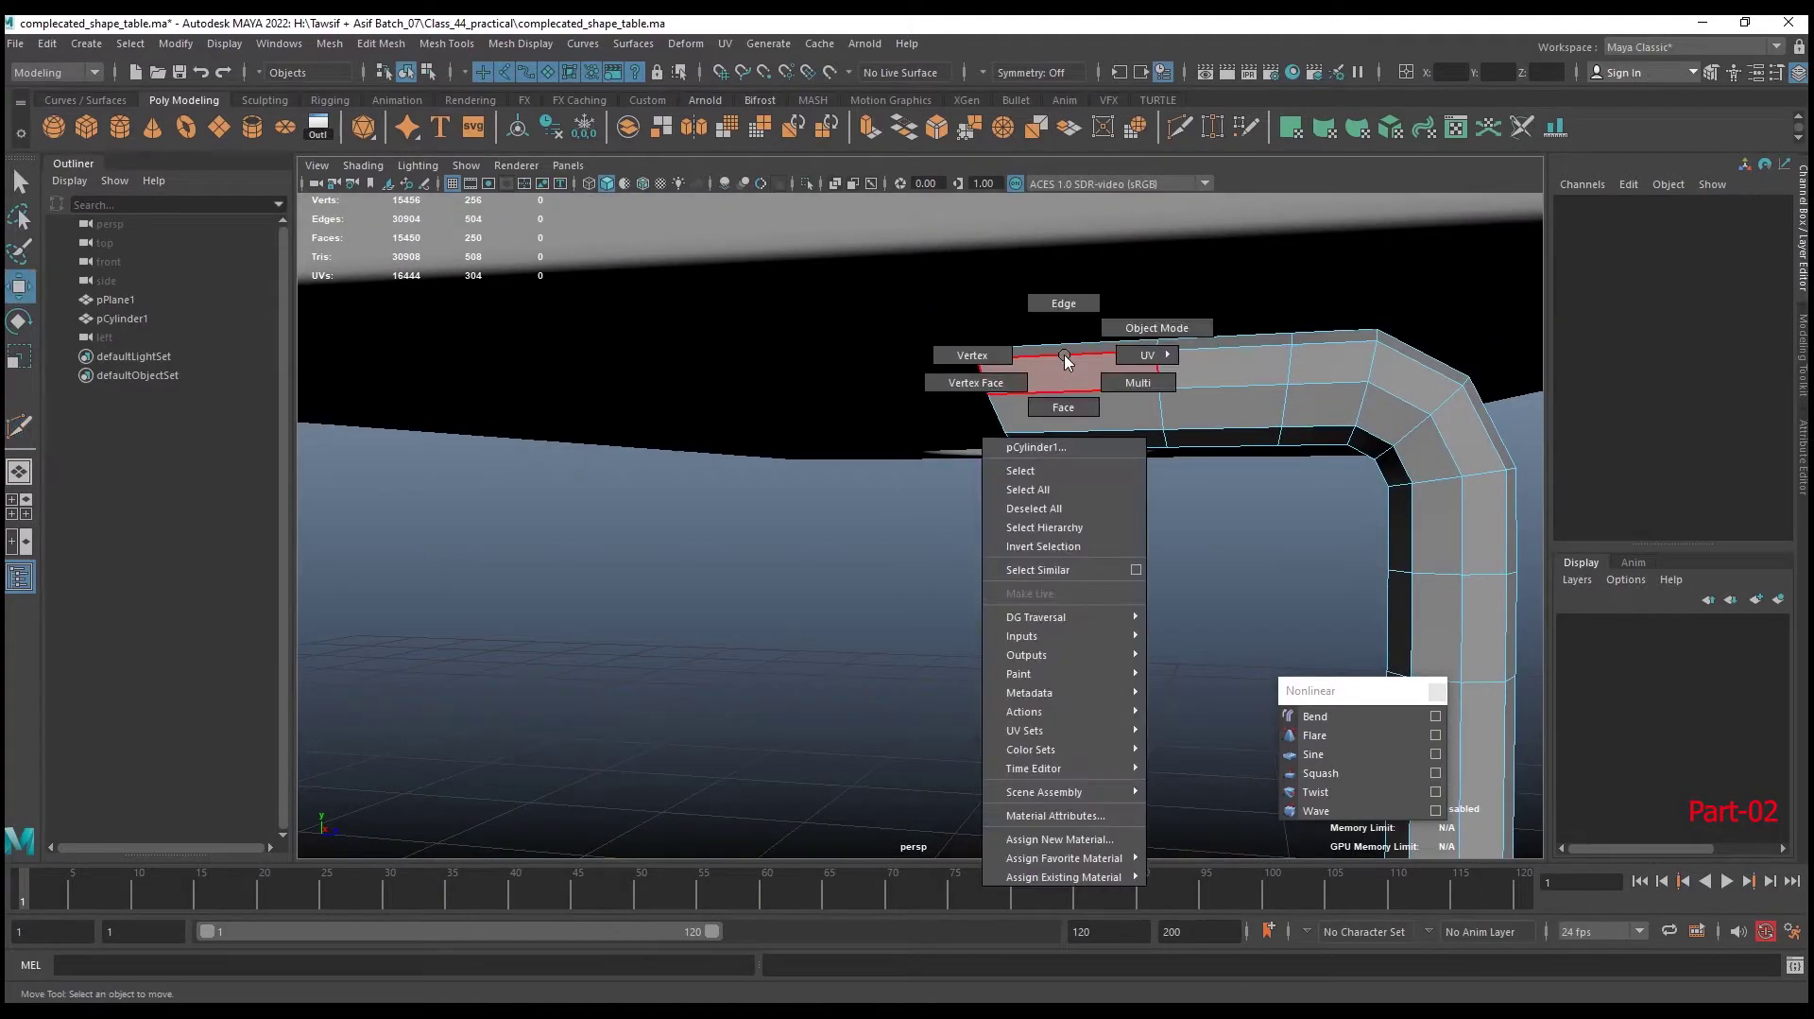
left_click(981, 358)
left_click_drag(899, 294, 1113, 565)
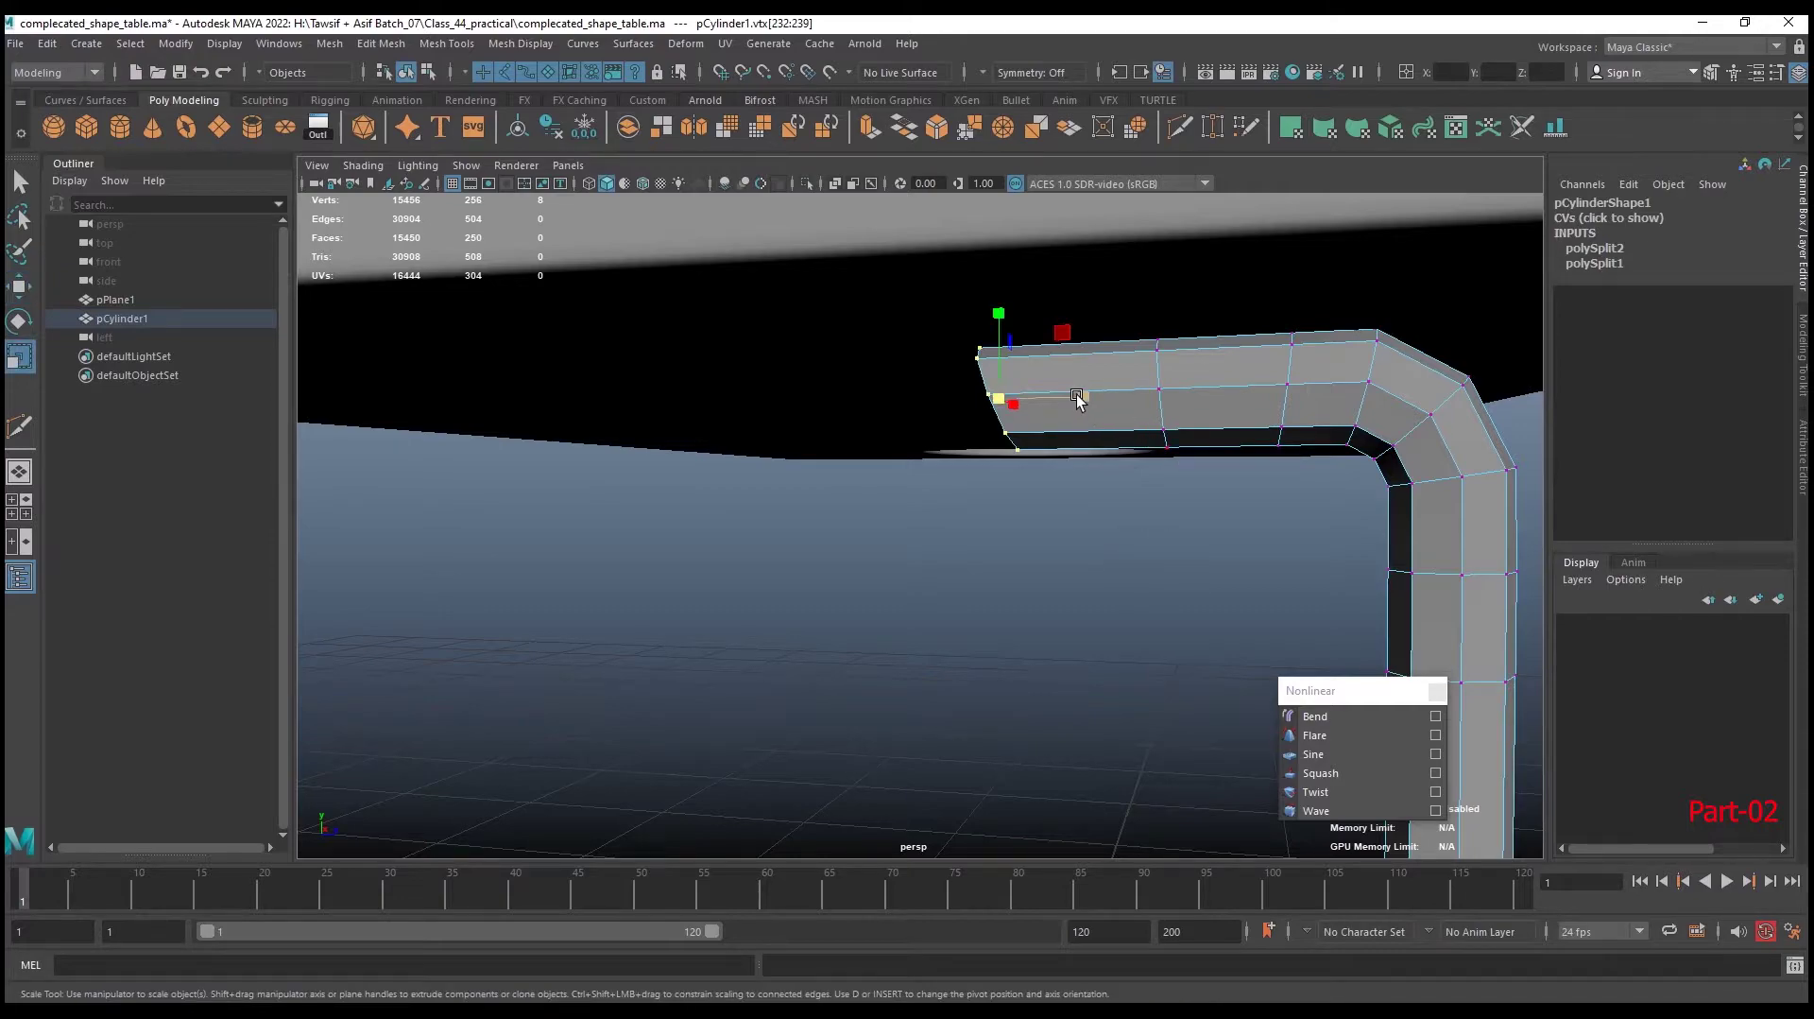
left_click_drag(1080, 397, 898, 409)
scroll(1140, 447, "down", 2)
scroll(1141, 447, "down", 3)
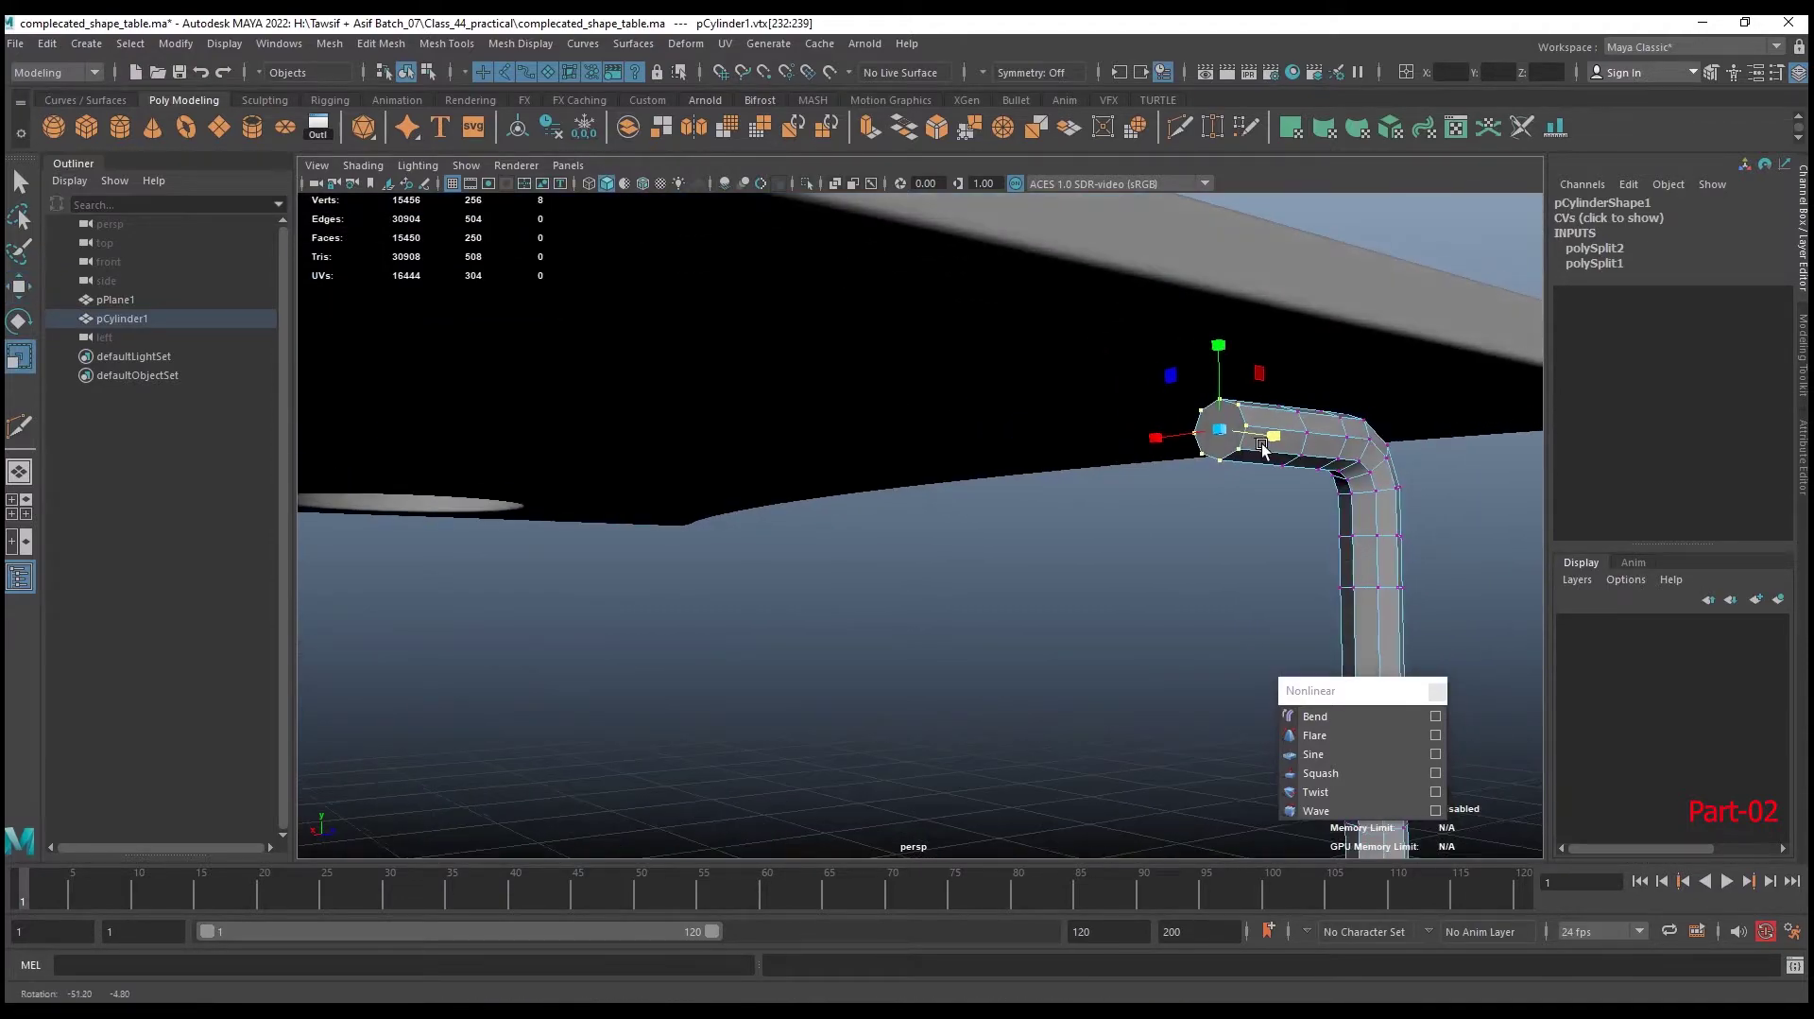
scroll(1129, 451, "up", 2)
Add another edge loop around the vertical part of the leg
mouse_move(1116, 452)
left_mouse_down("alt")
mouse_move(1039, 409)
mouse_move(839, 481)
mouse_move(1029, 460)
left_mouse_up("alt")
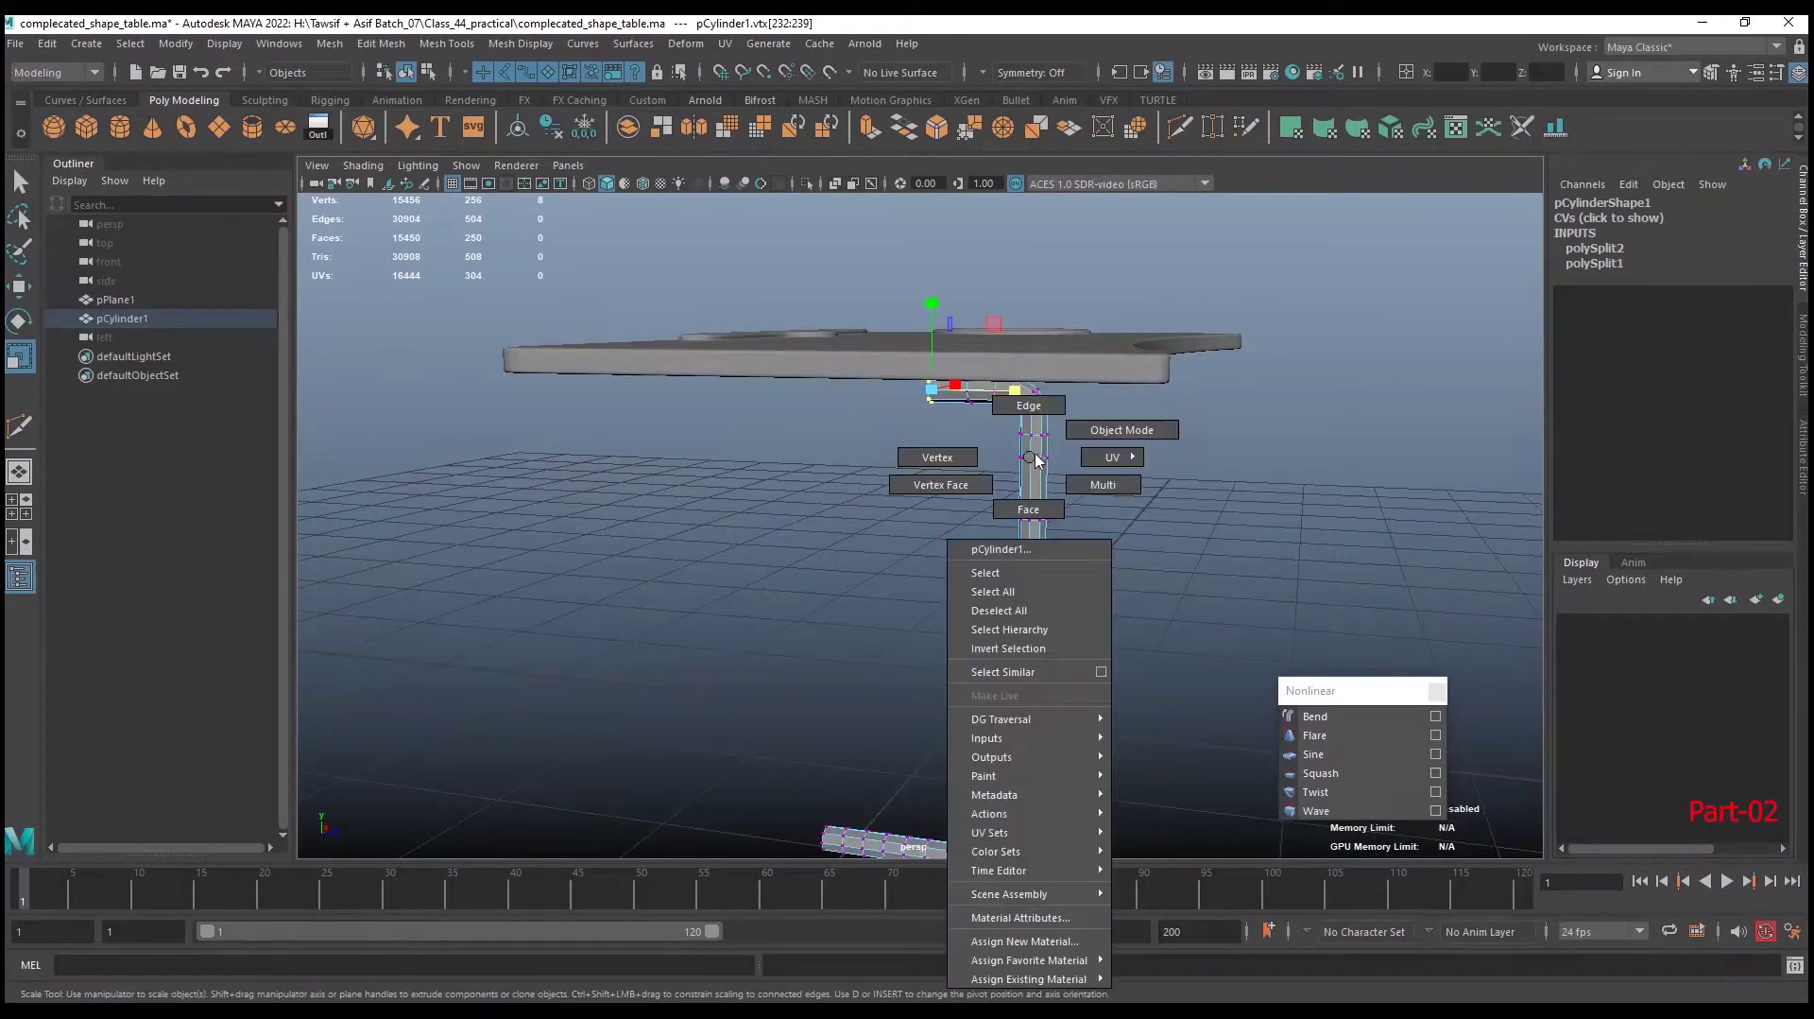
mouse_move(1028, 460)
right_mouse_down()
mouse_move(1120, 433)
mouse_move(1004, 468)
right_mouse_up()
scroll(1049, 468, "up", 2)
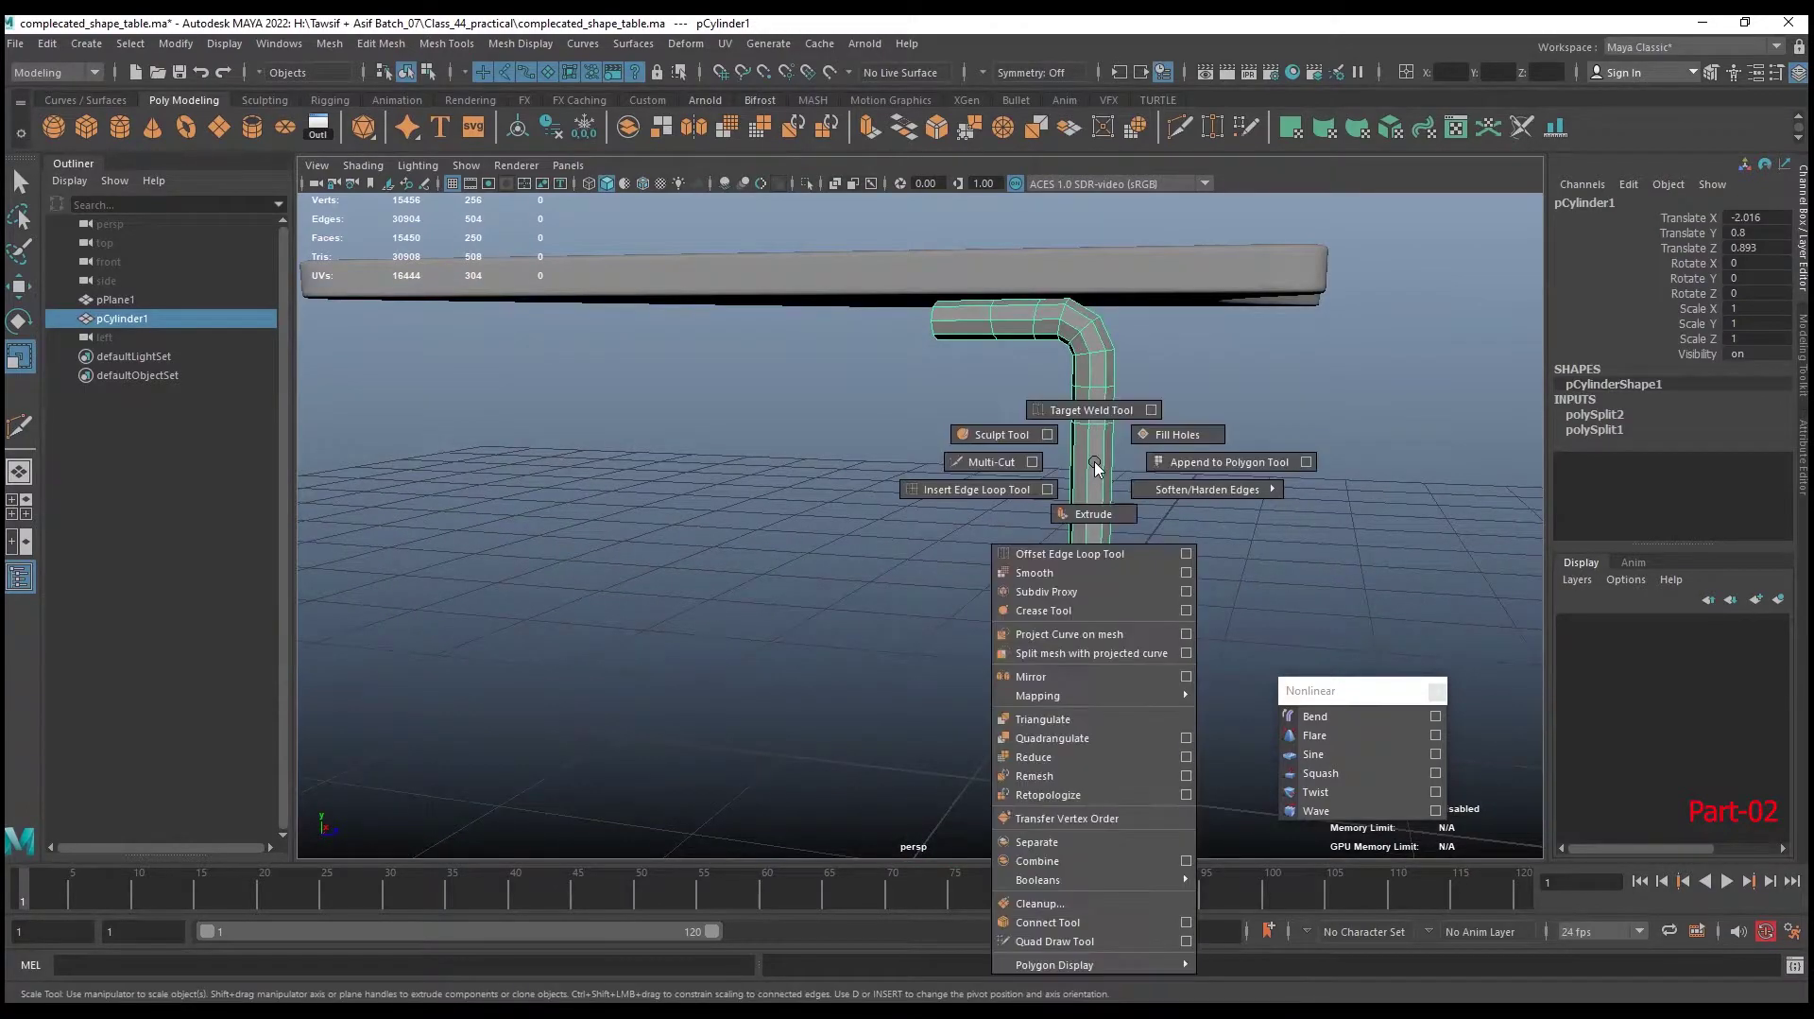
left_click(1087, 467, "ctrl")
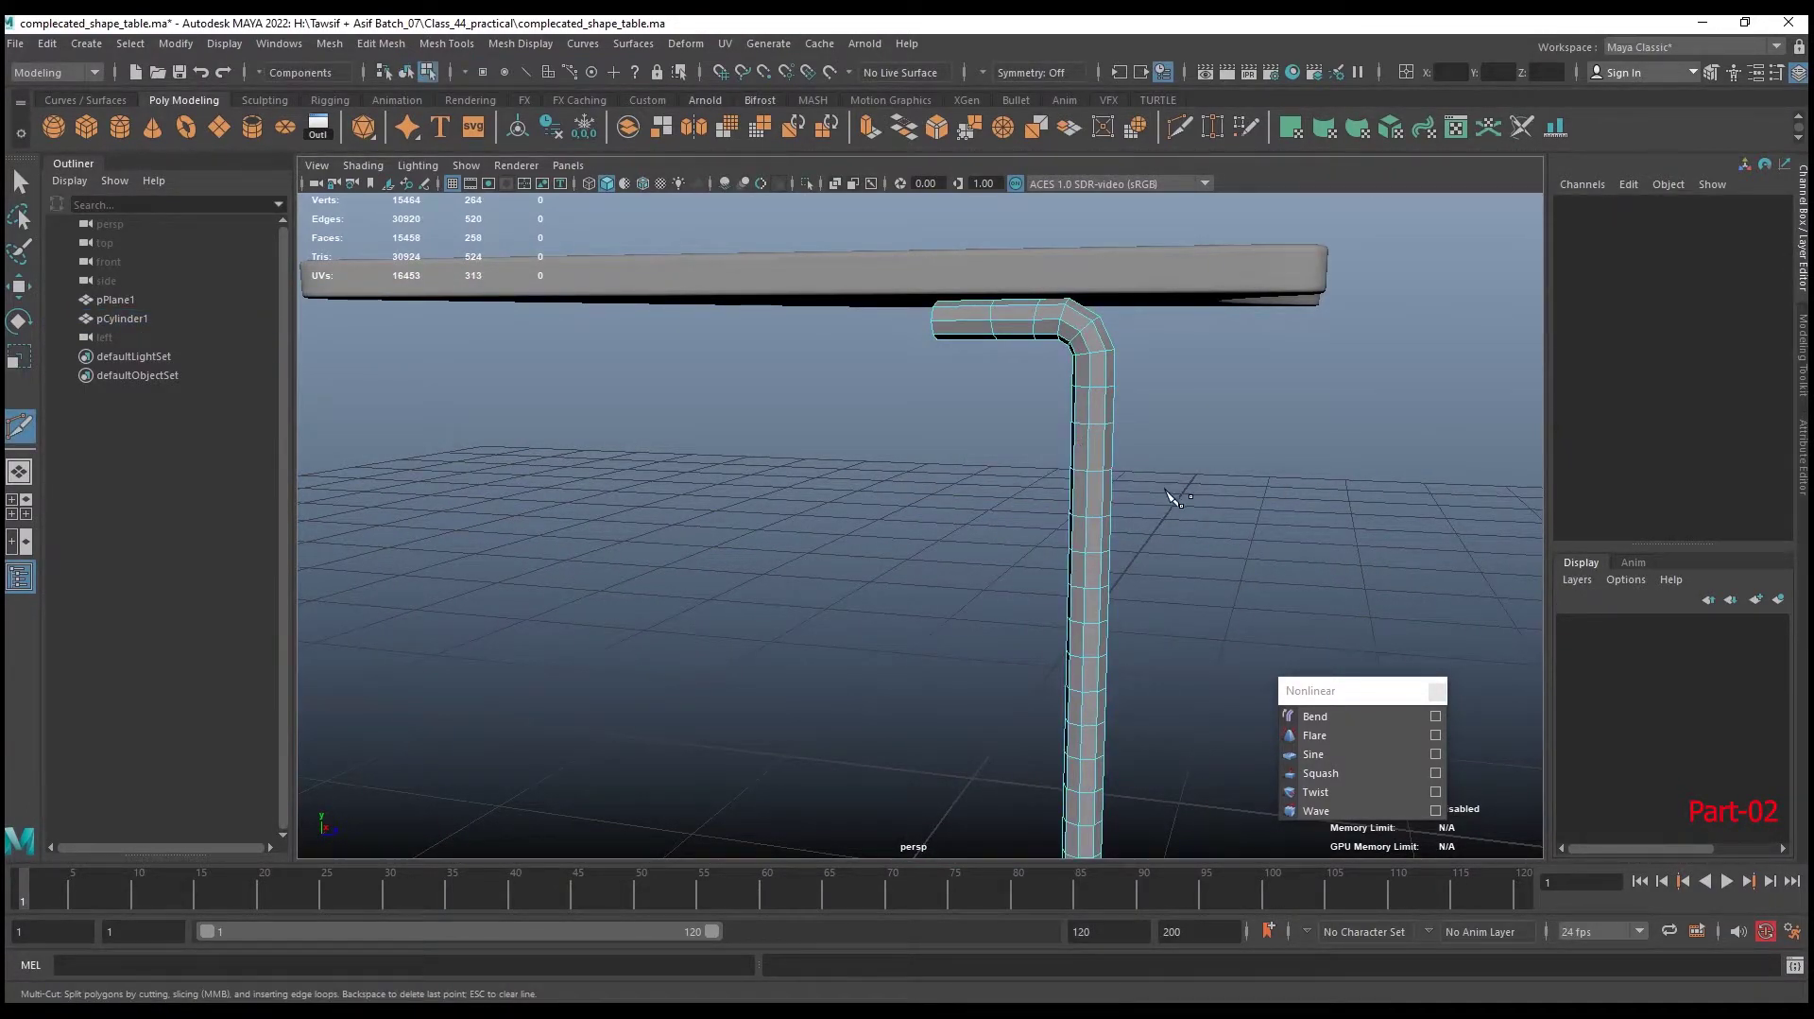
middle_click_drag(1175, 493, 1192, 425, "alt")
scroll(1182, 454, "down", 5)
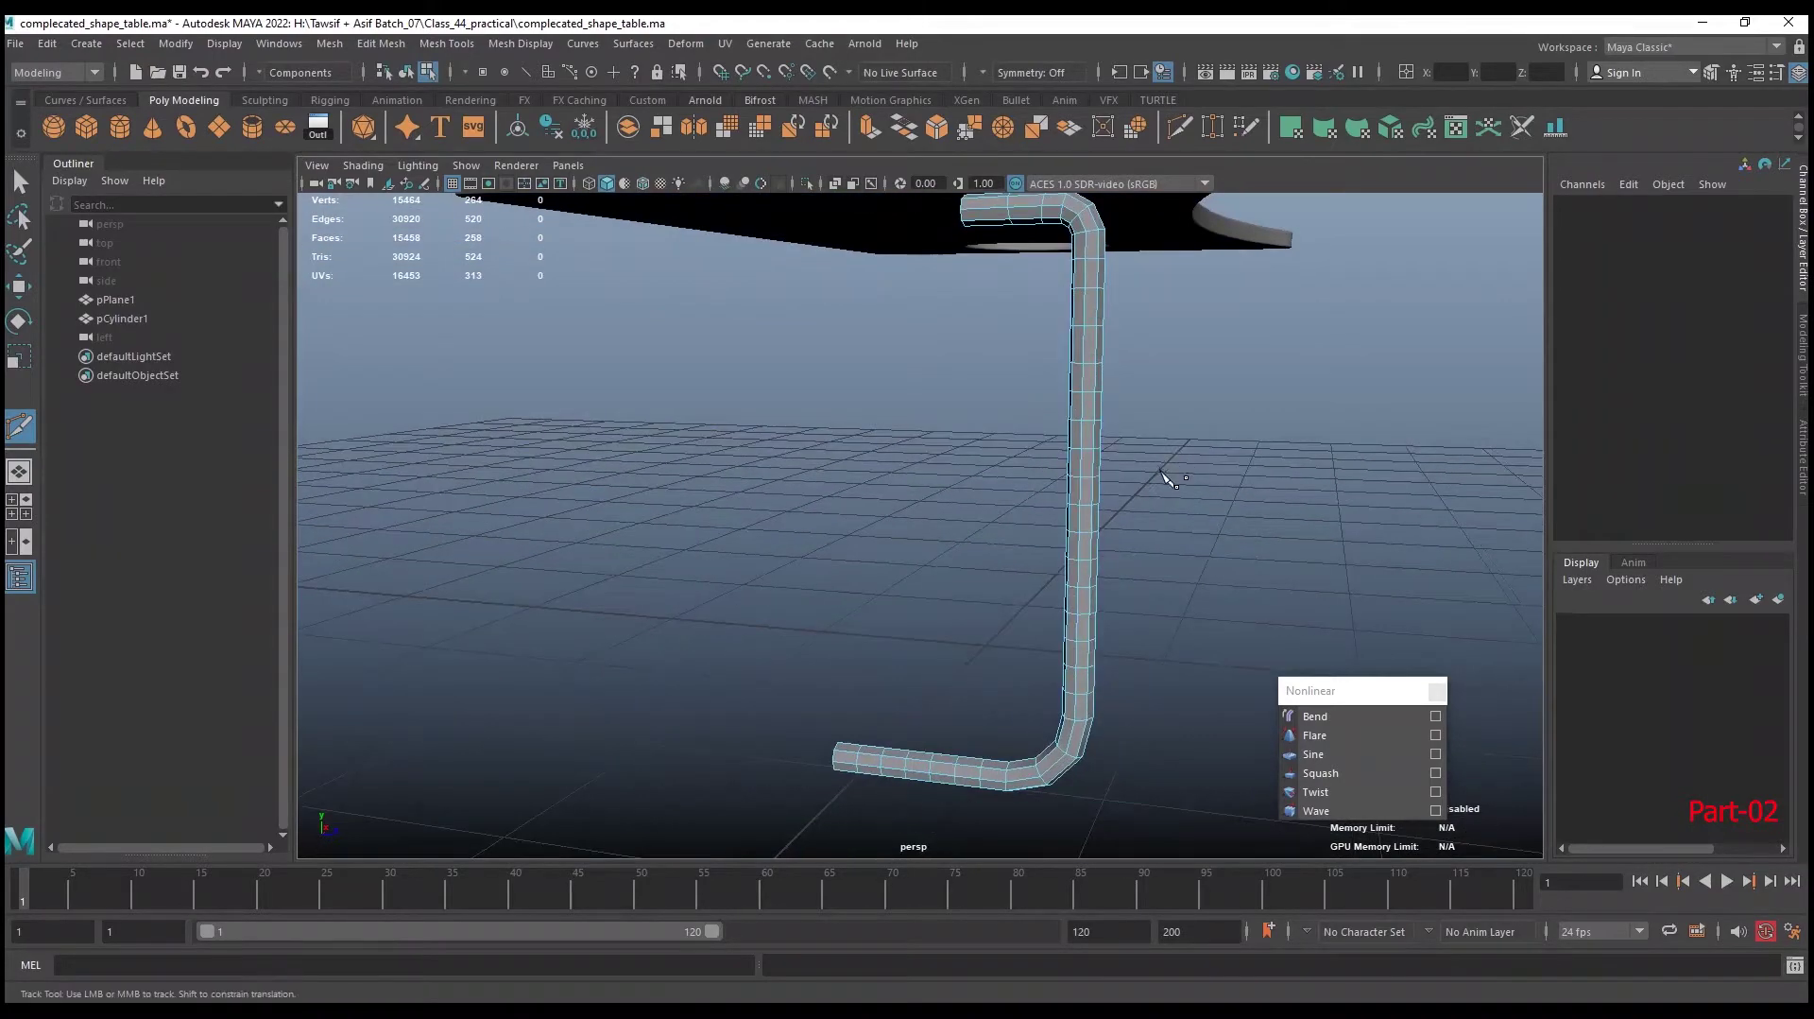
left_click_drag(1170, 481, 1116, 537, "alt")
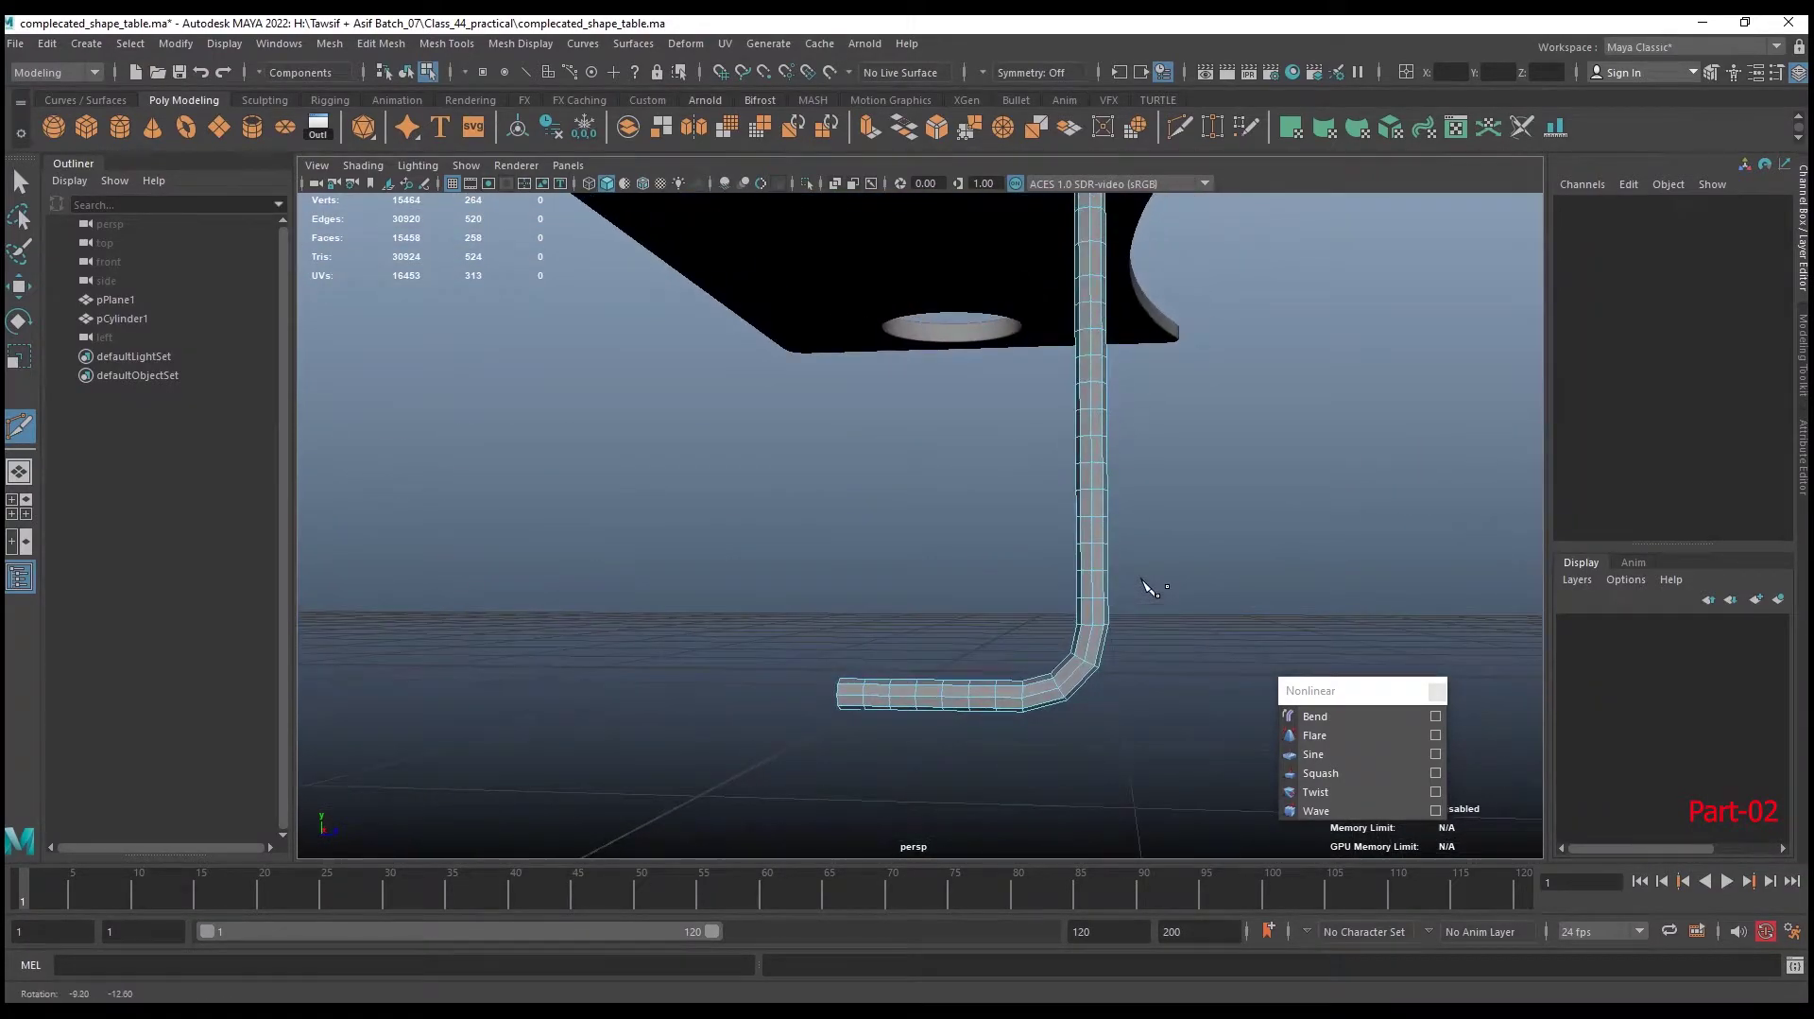
middle_click_drag(1116, 537, 1120, 601, "alt")
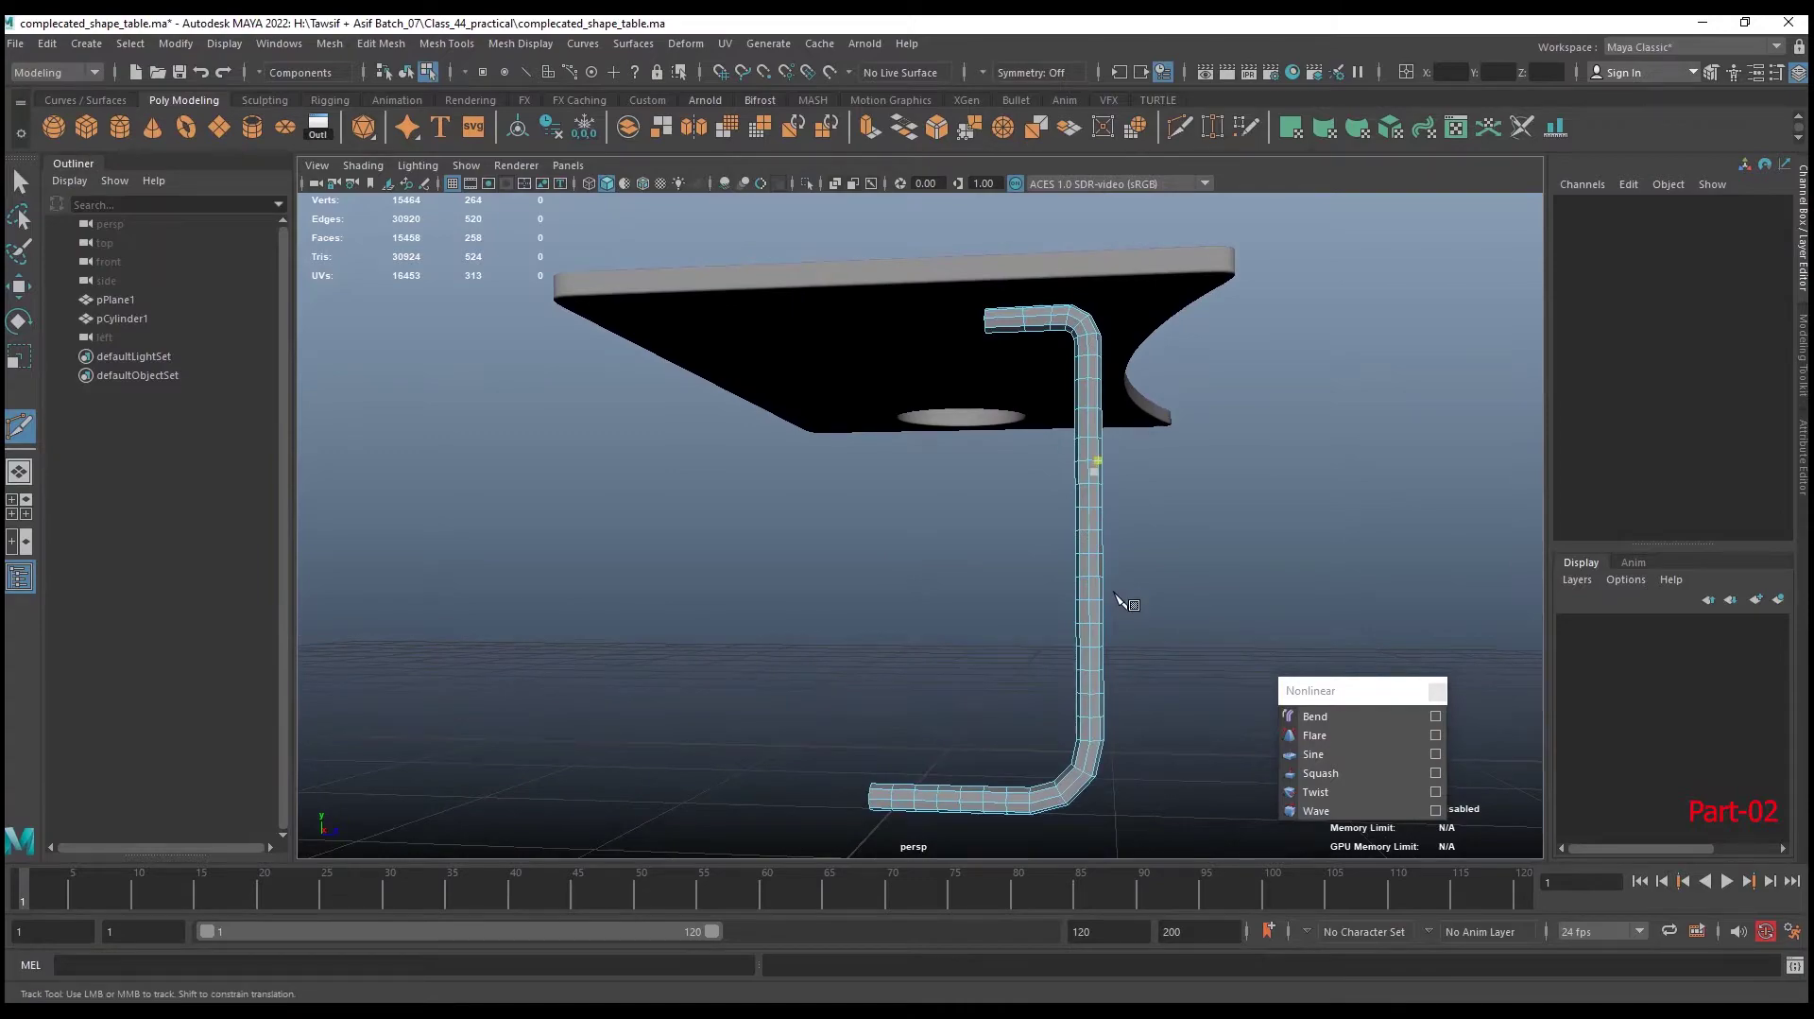
key("w")
left_click_drag(1186, 473, 992, 317, "alt")
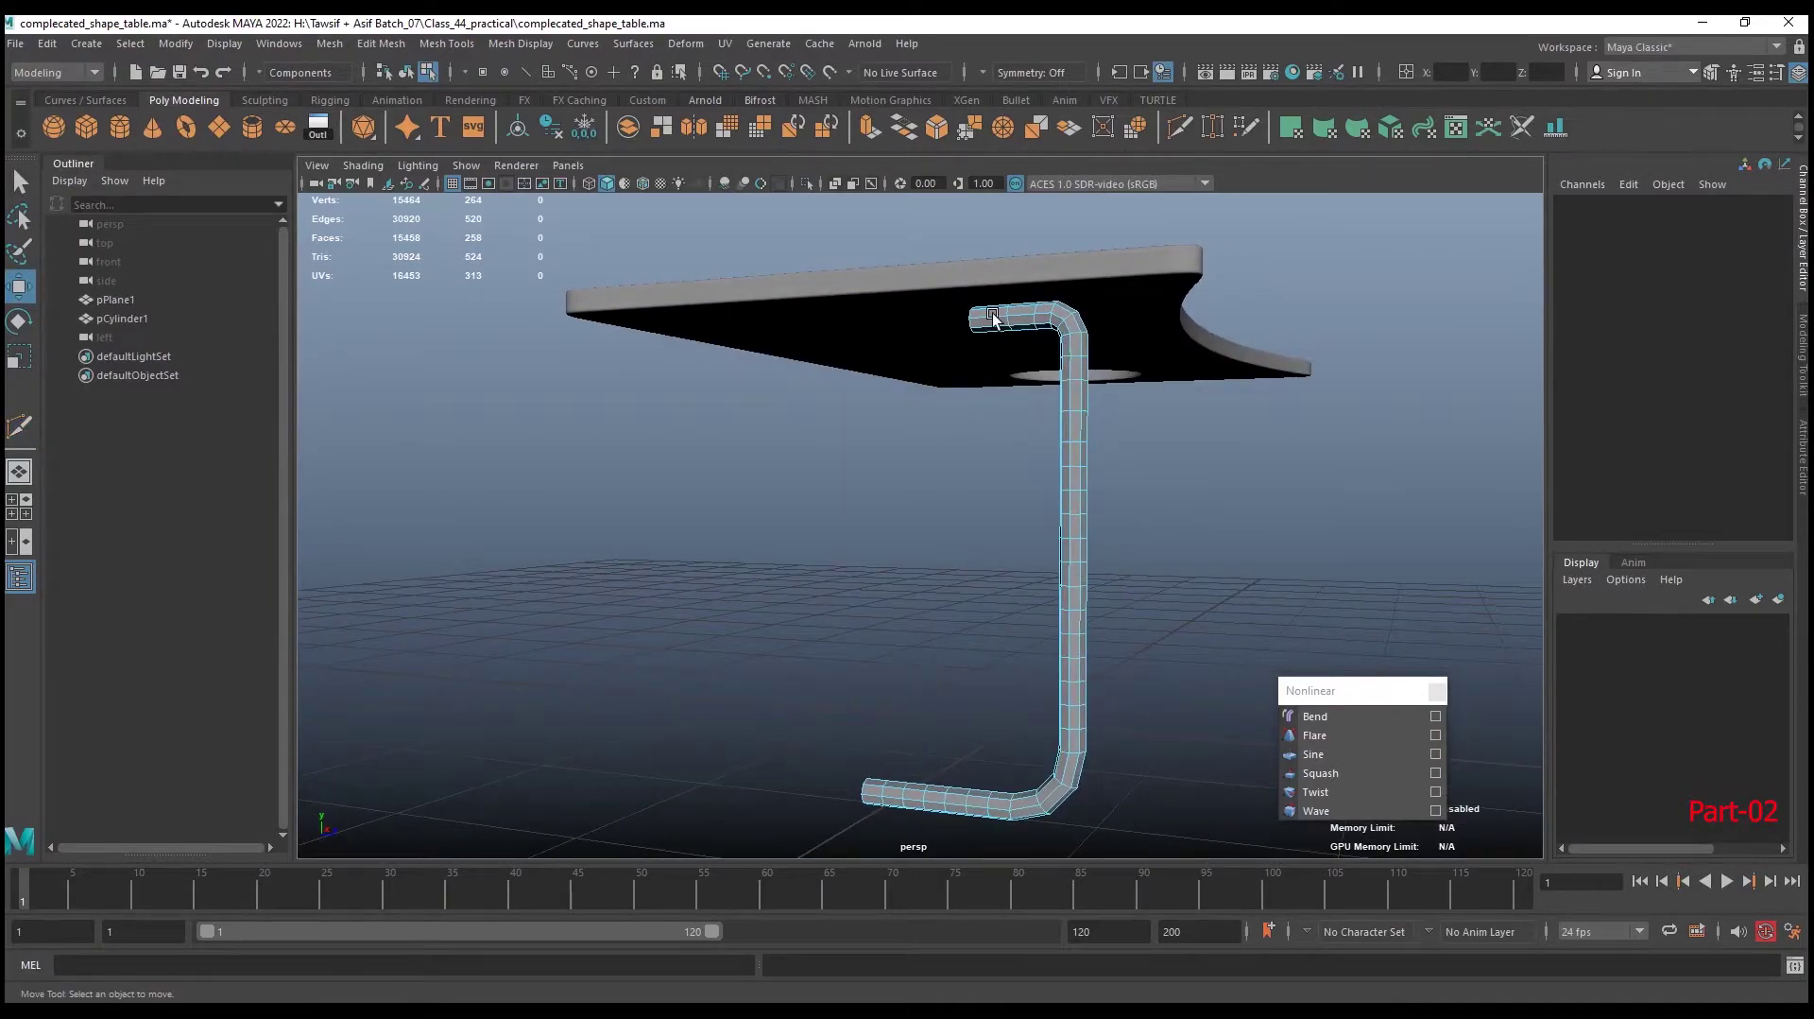
mouse_move(1217, 480)
left_mouse_down("alt")
mouse_move(1042, 586)
mouse_move(1091, 593)
left_mouse_up("alt")
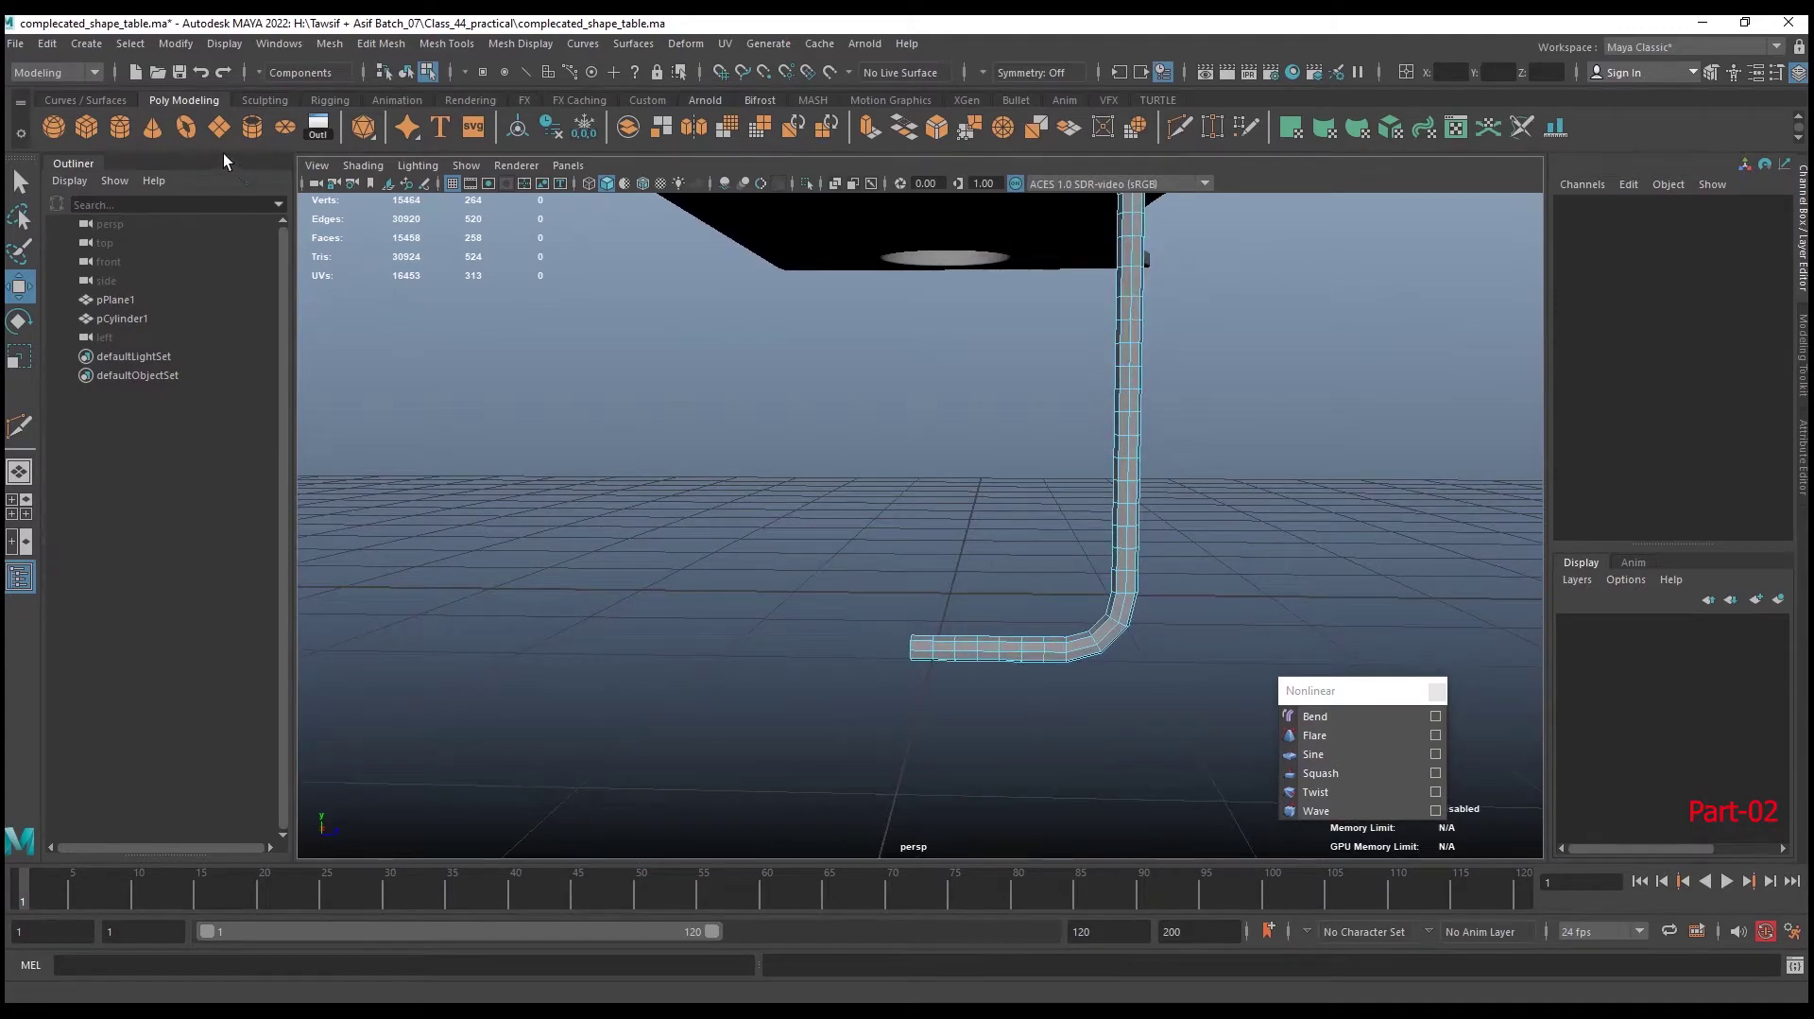
mouse_move(1209, 378)
left_mouse_down("alt")
mouse_move(1171, 372)
mouse_move(1179, 465)
left_mouse_up("alt")
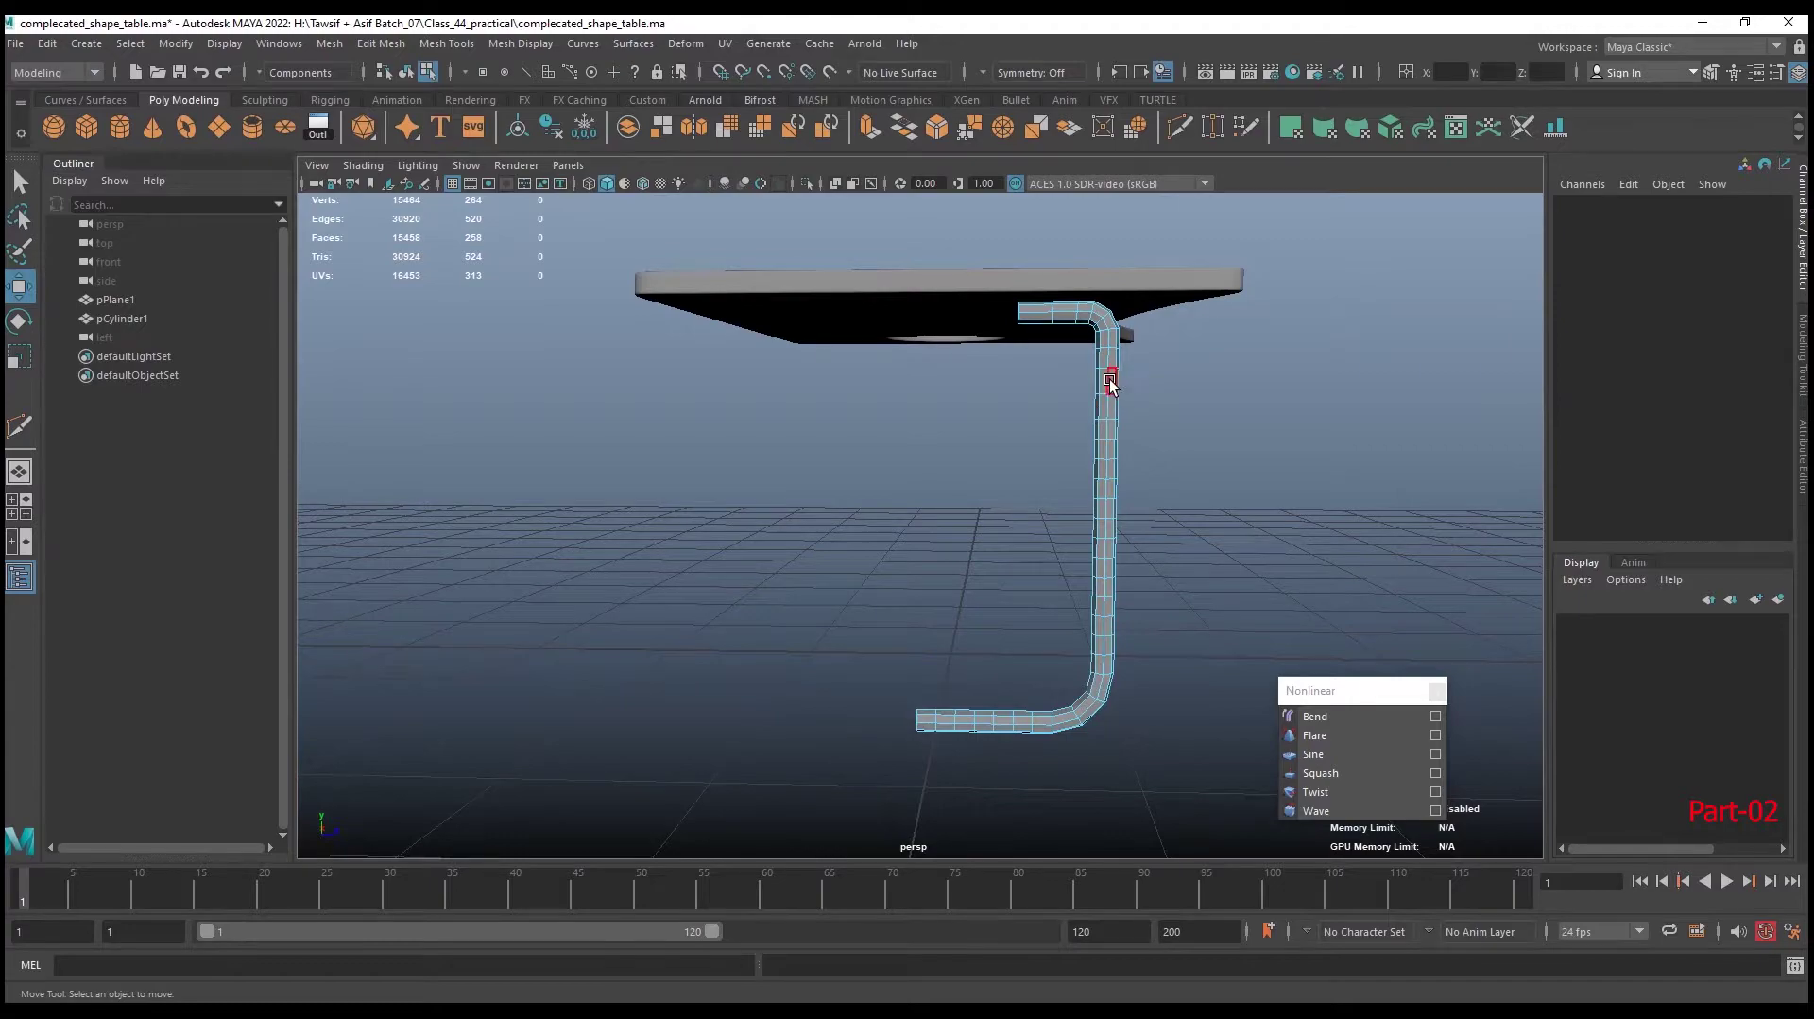
right_click_drag(1110, 382, 1175, 397)
left_click(1125, 490)
scroll(1125, 490, "down", 2)
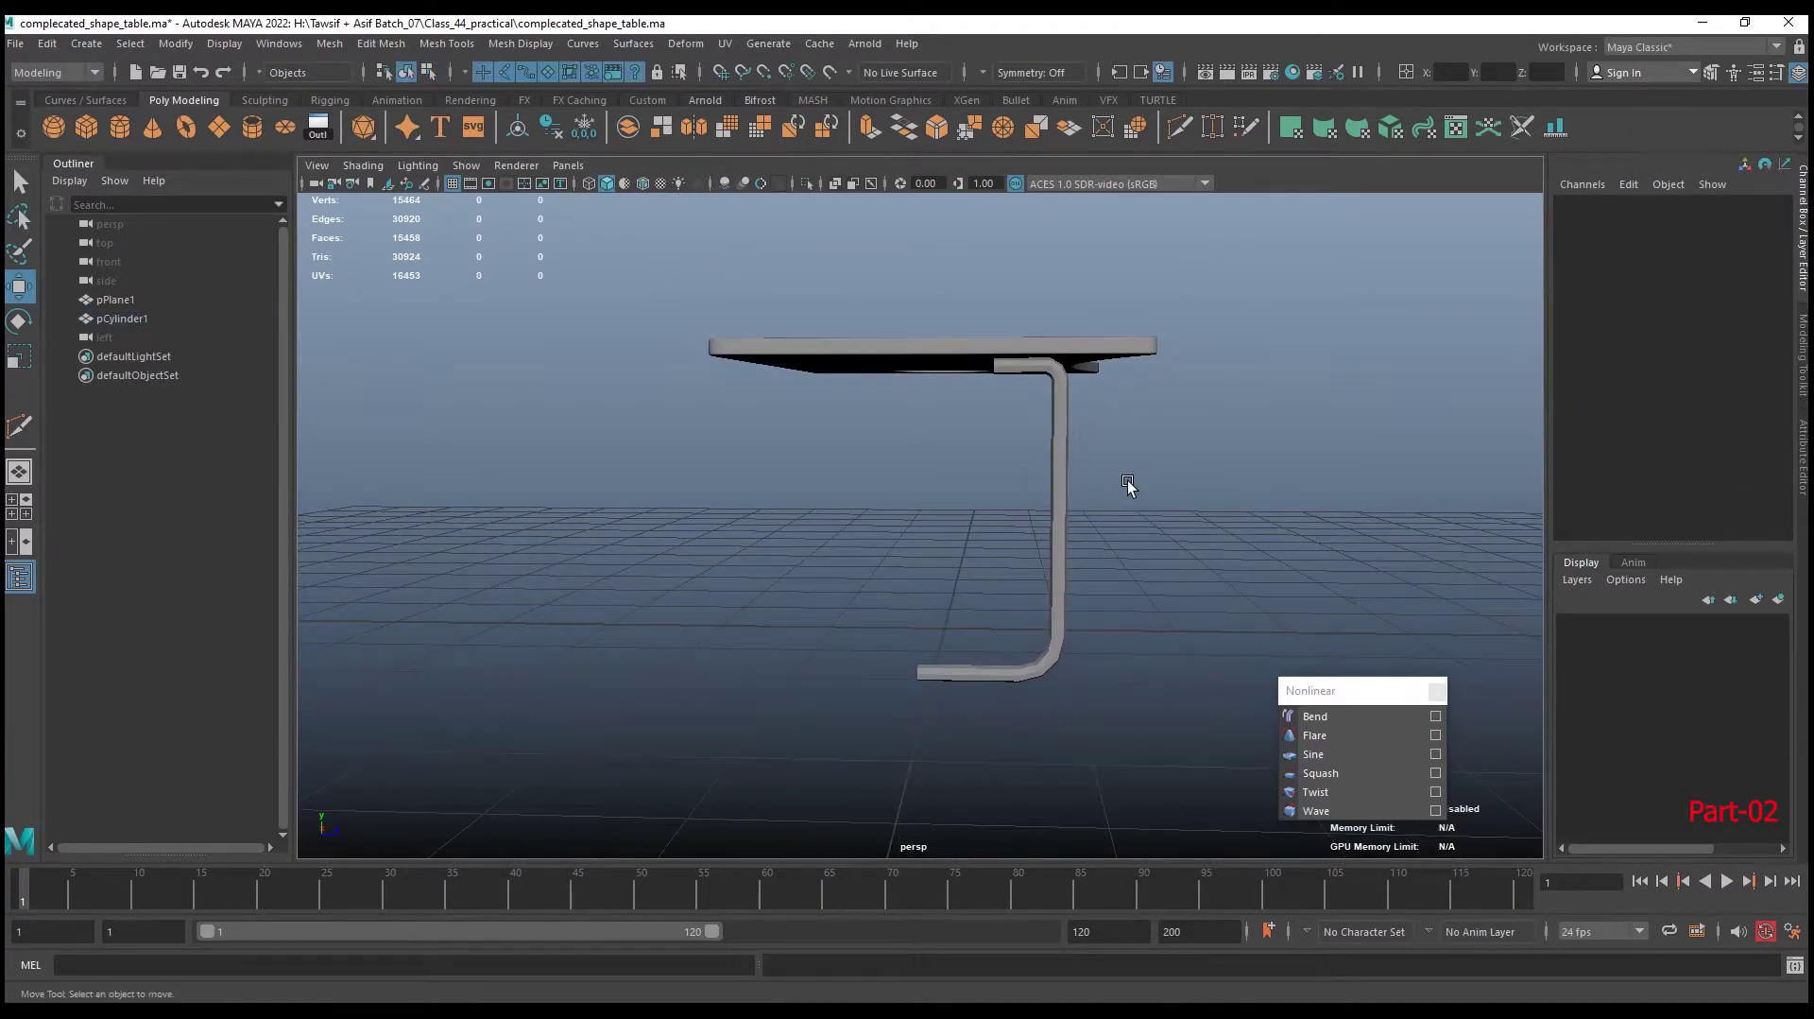
left_click(1066, 442)
Switch to the side orthographic view and centre the pipe, shifting it slightly along Z
key("space")
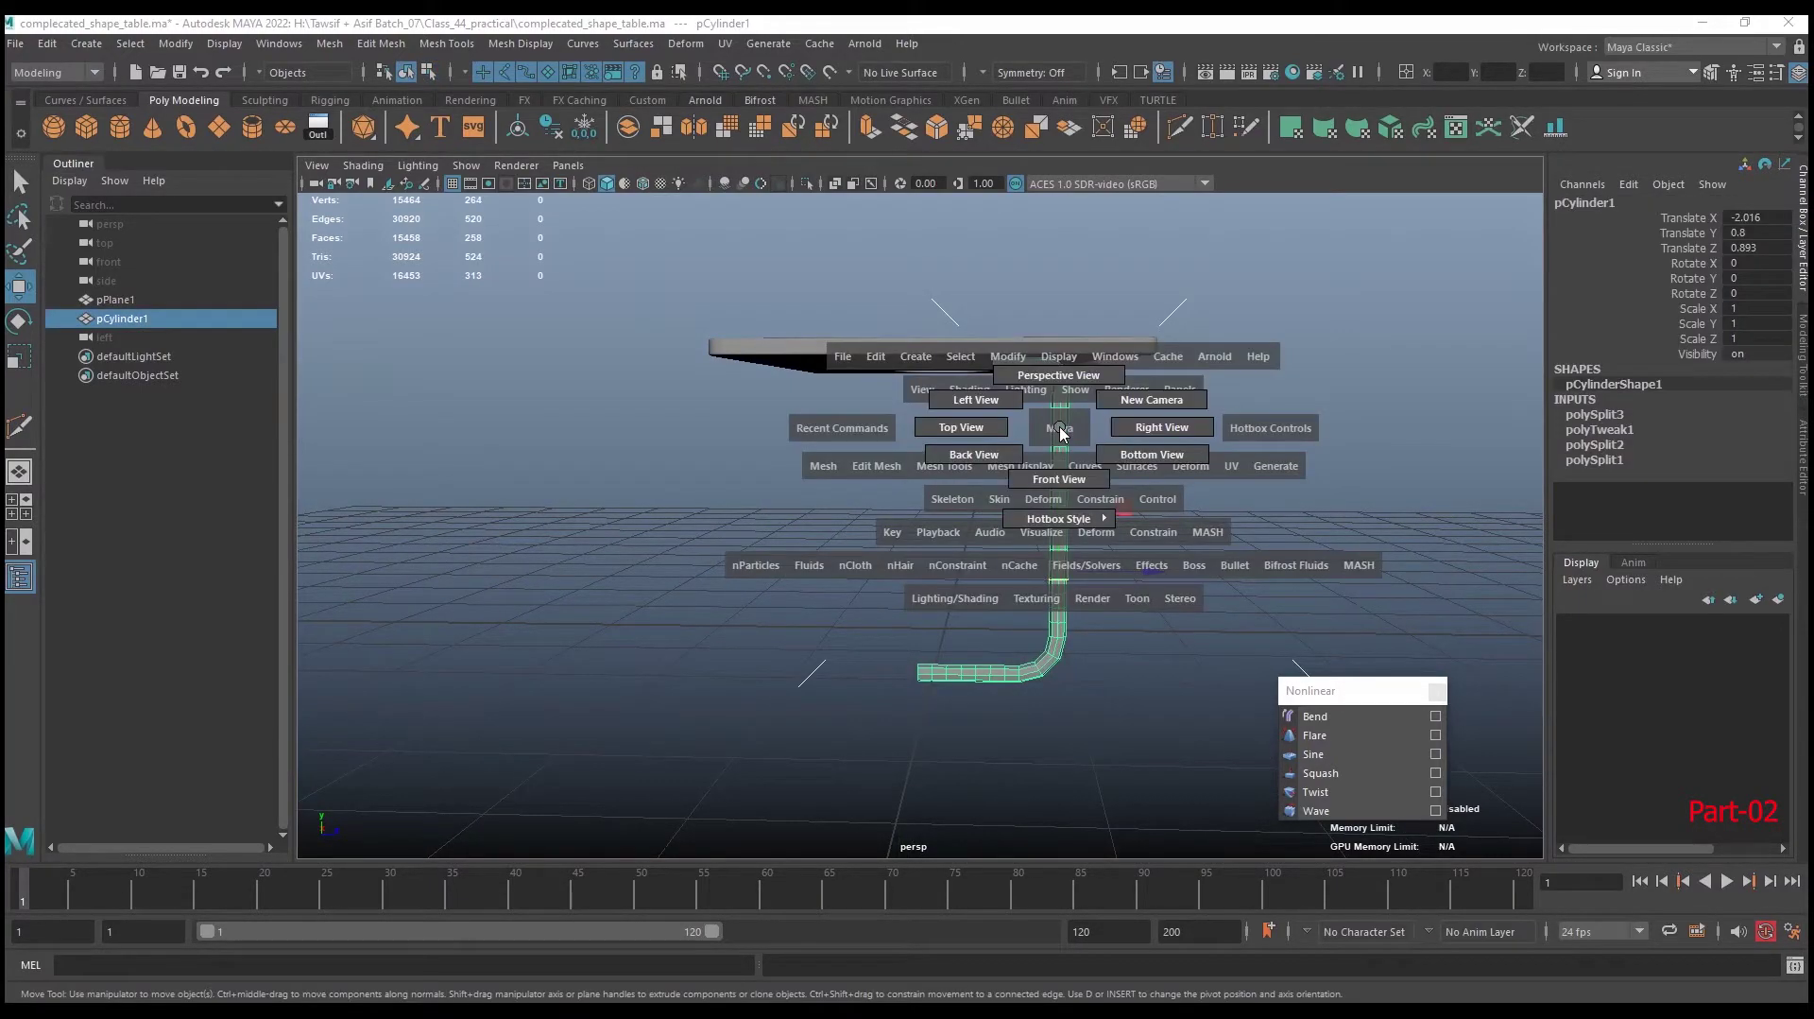
left_click_drag(1060, 432, 1059, 479)
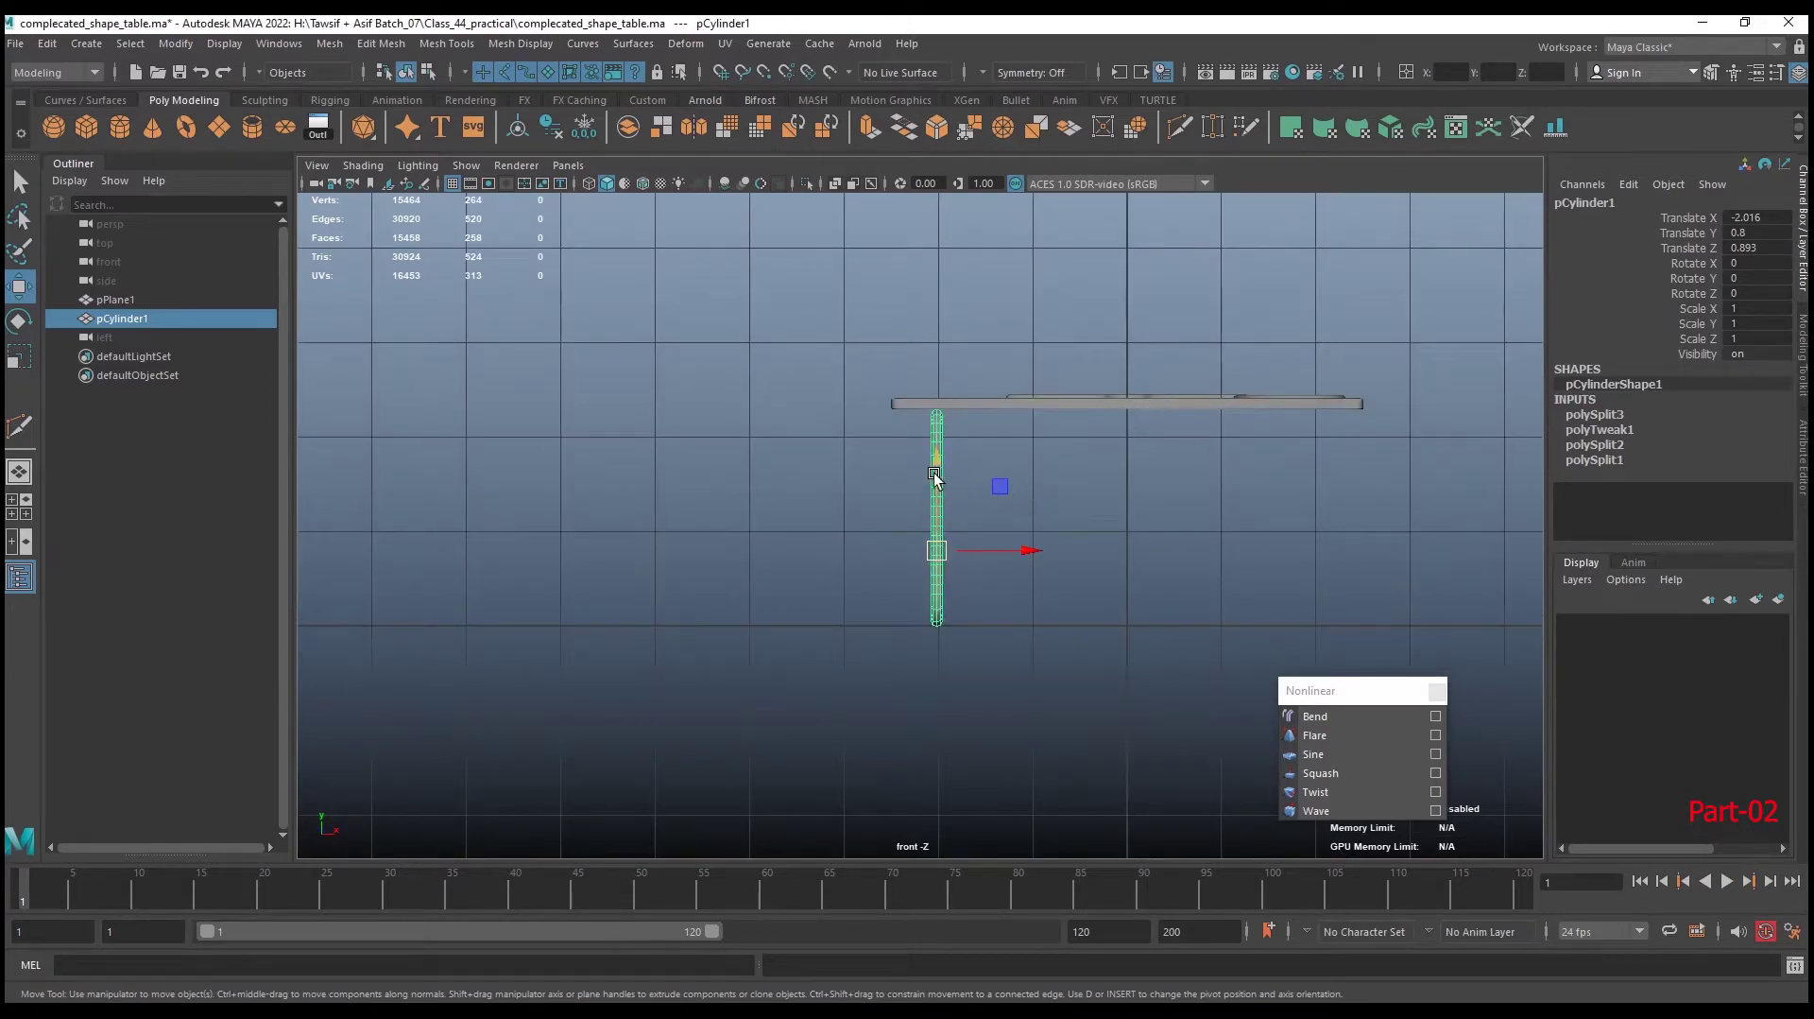
key("space")
left_click_drag(934, 478, 1007, 468)
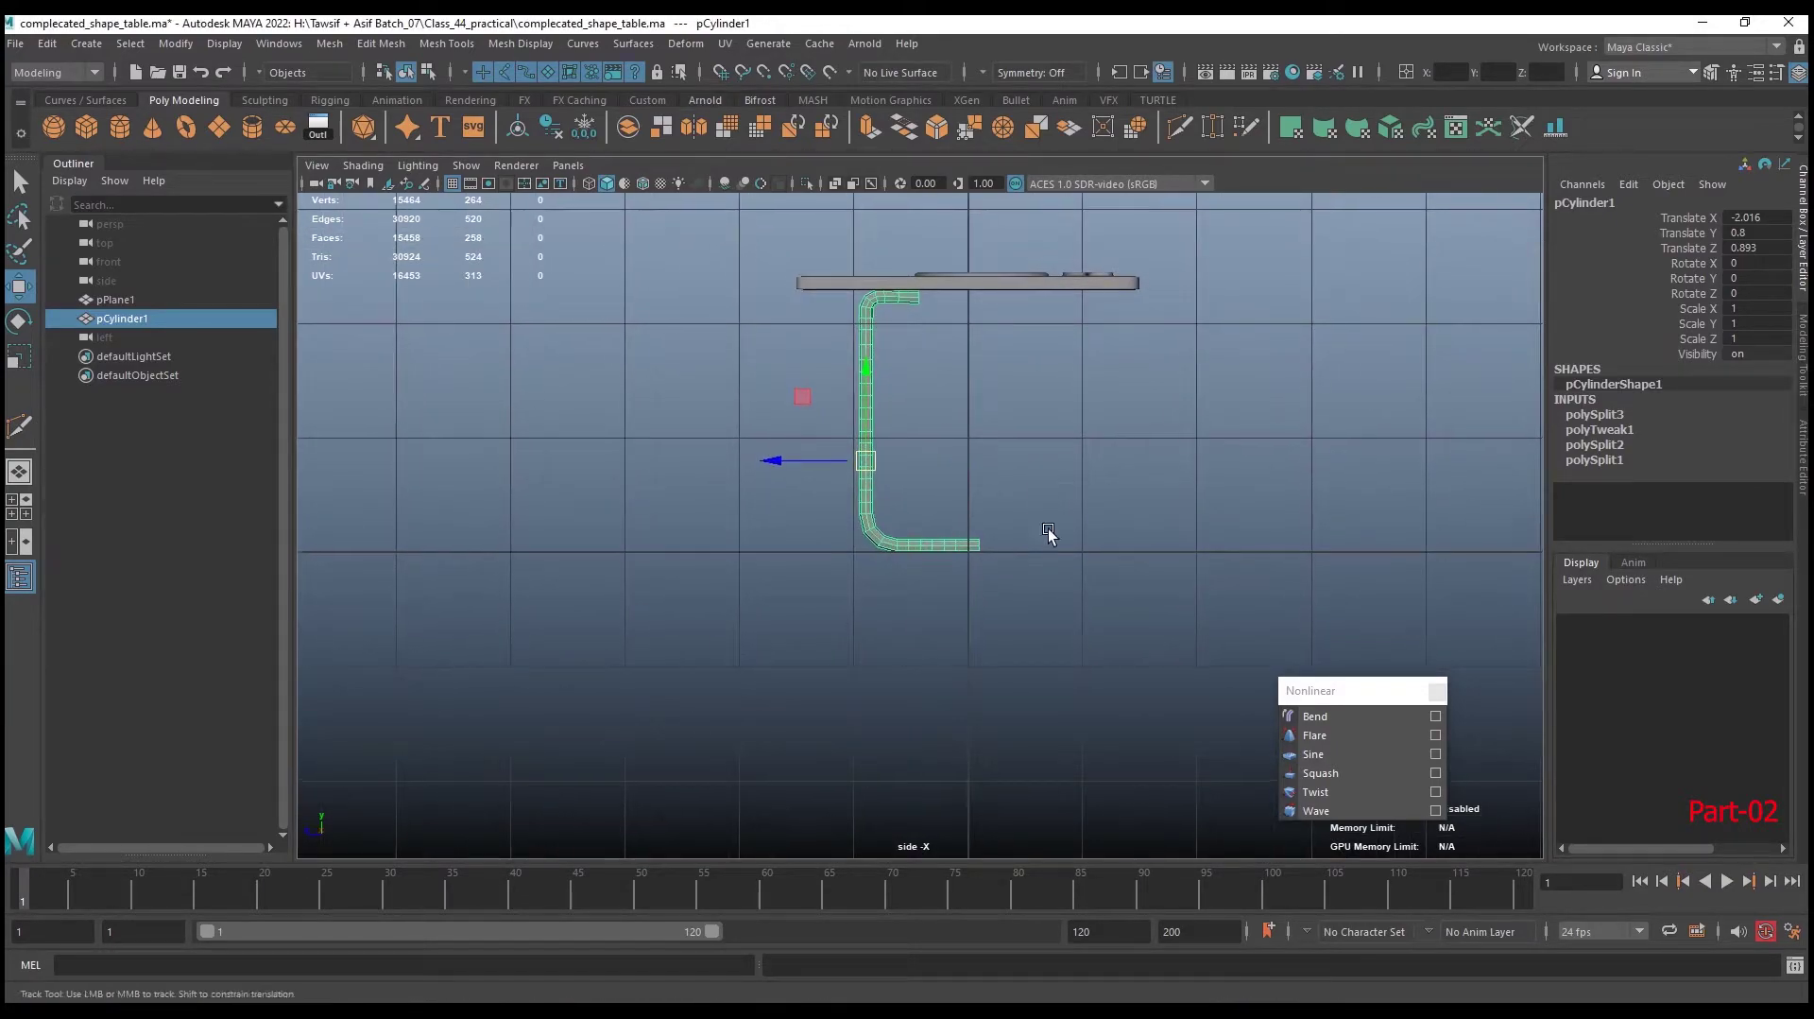
mouse_move(1048, 532)
middle_mouse_down("alt")
mouse_move(1005, 538)
mouse_move(1085, 438)
middle_mouse_up("alt")
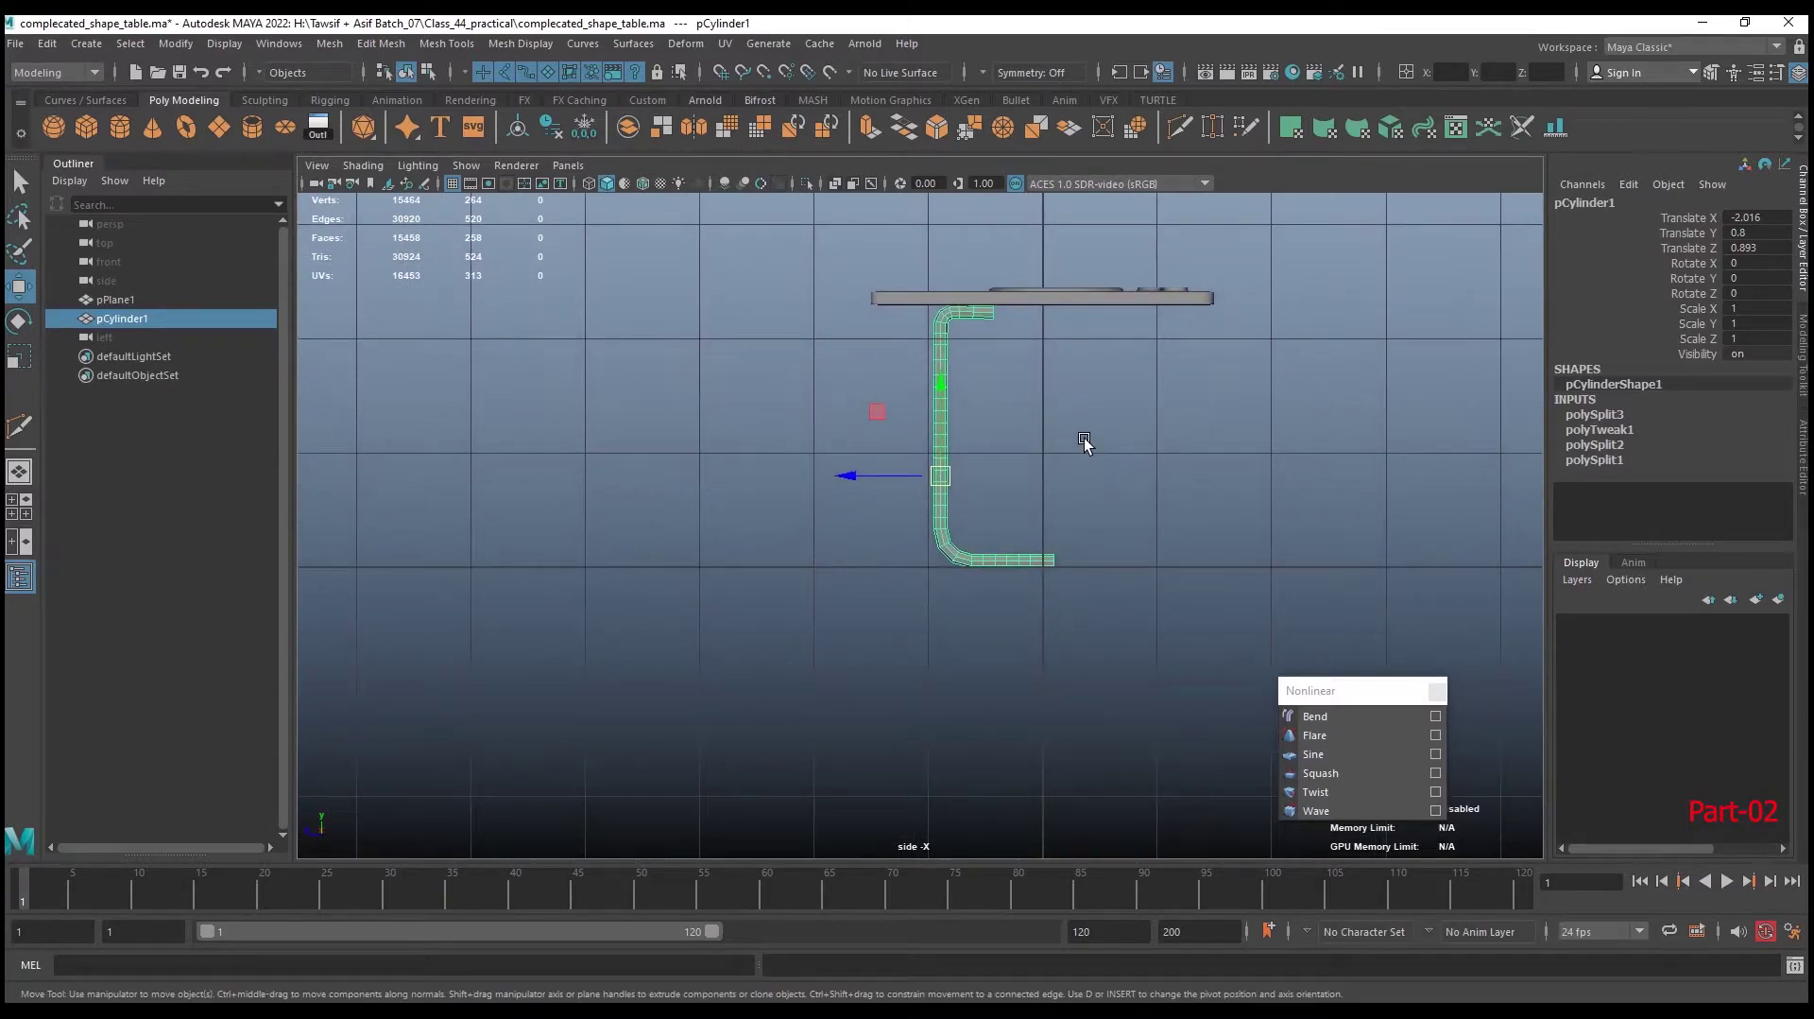
left_click_drag(884, 476, 868, 477)
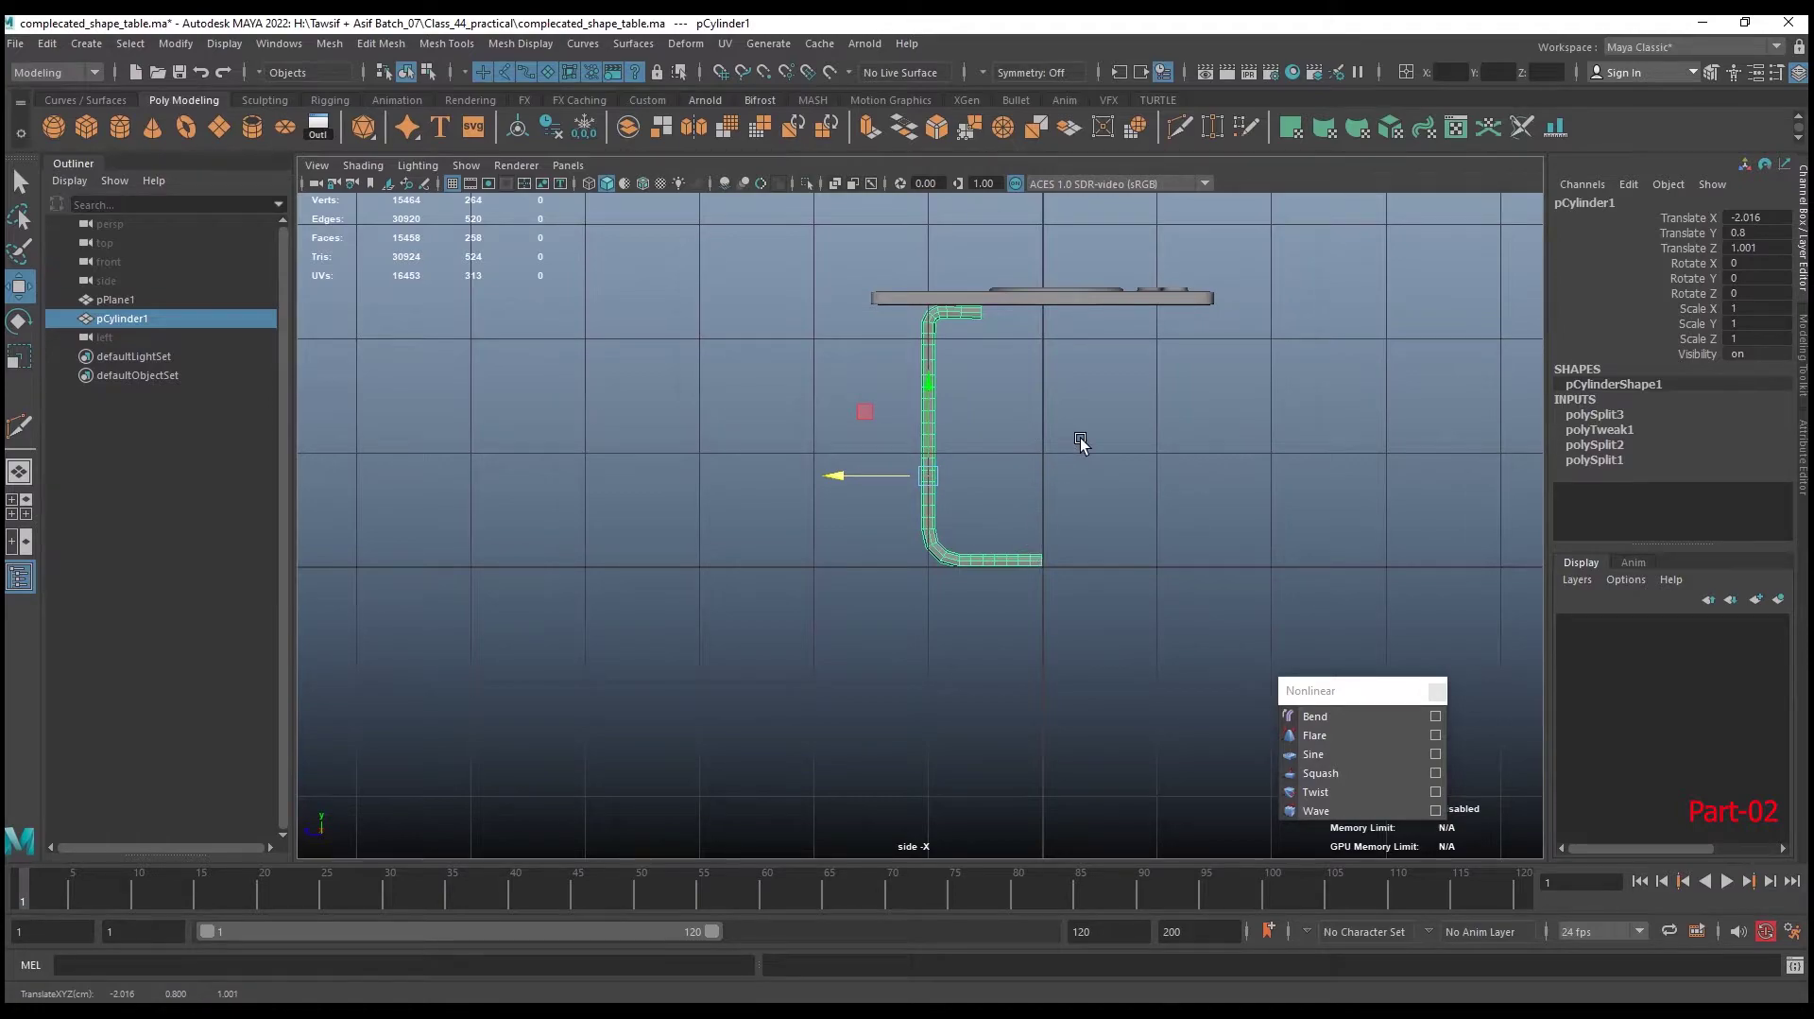
Snap the leg's pivot onto the table's vertical centre line
key("d")
key("v")
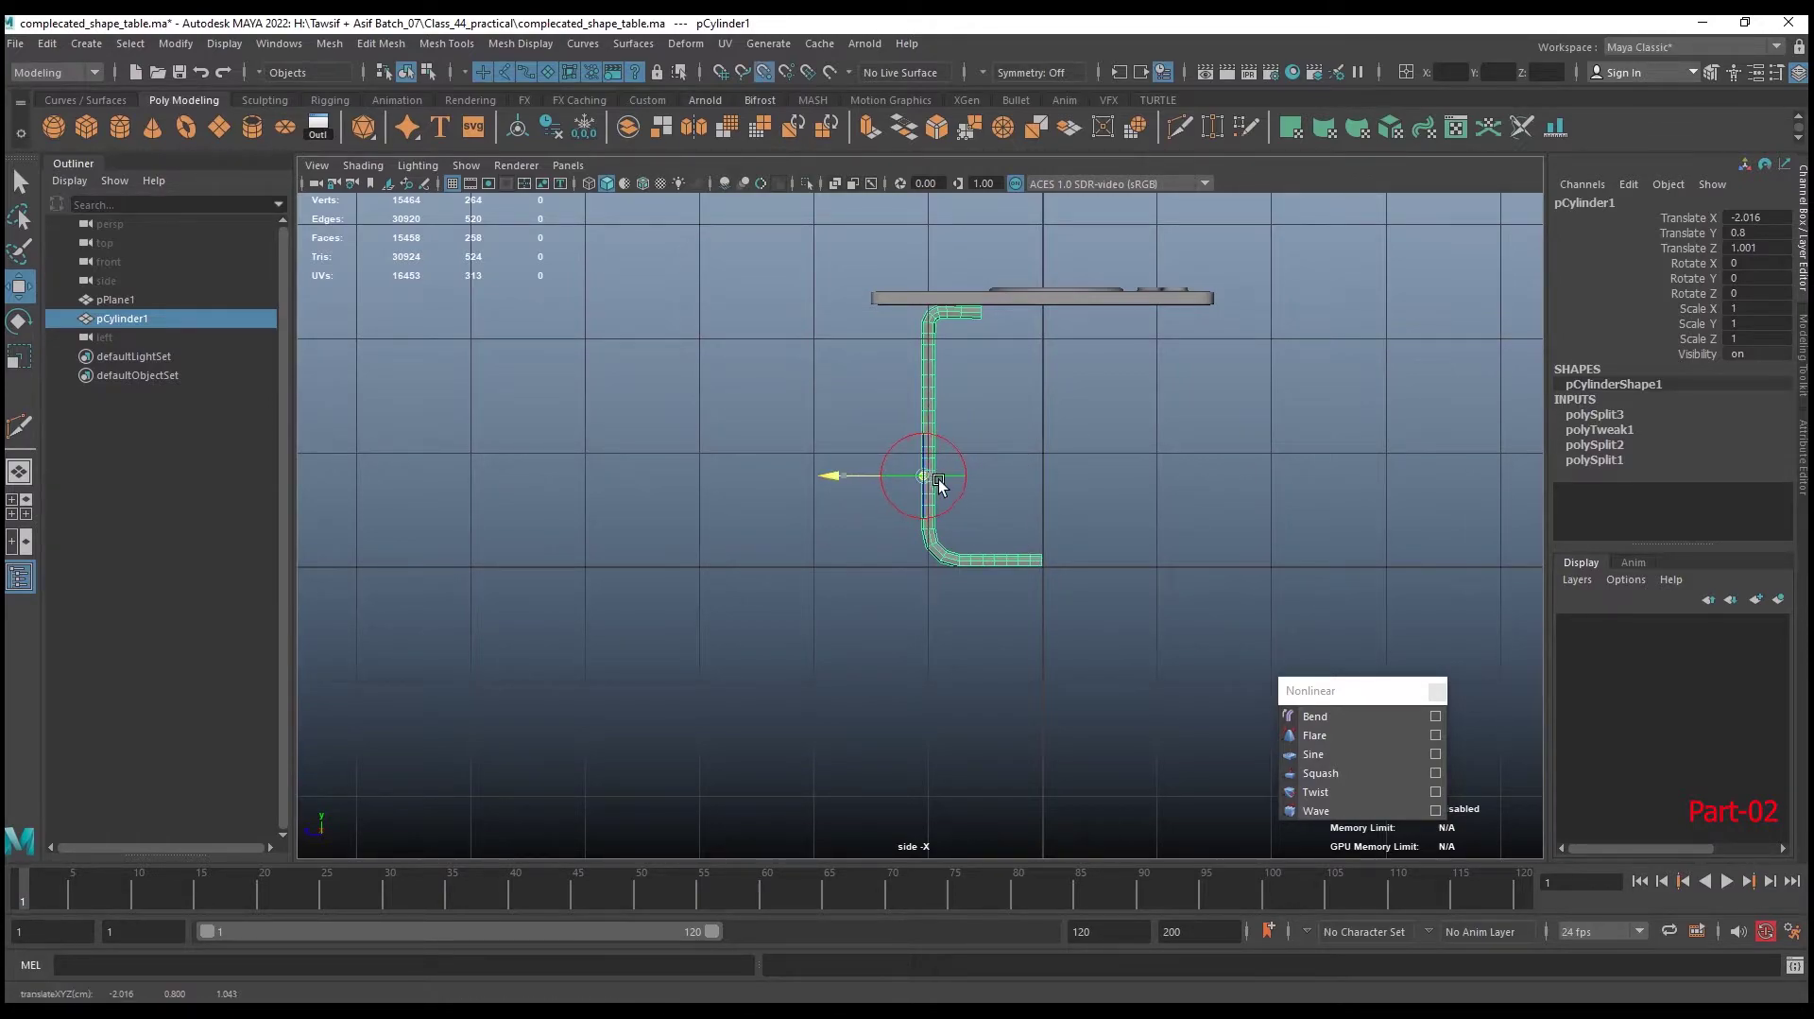
left_click_drag(938, 484, 1040, 482)
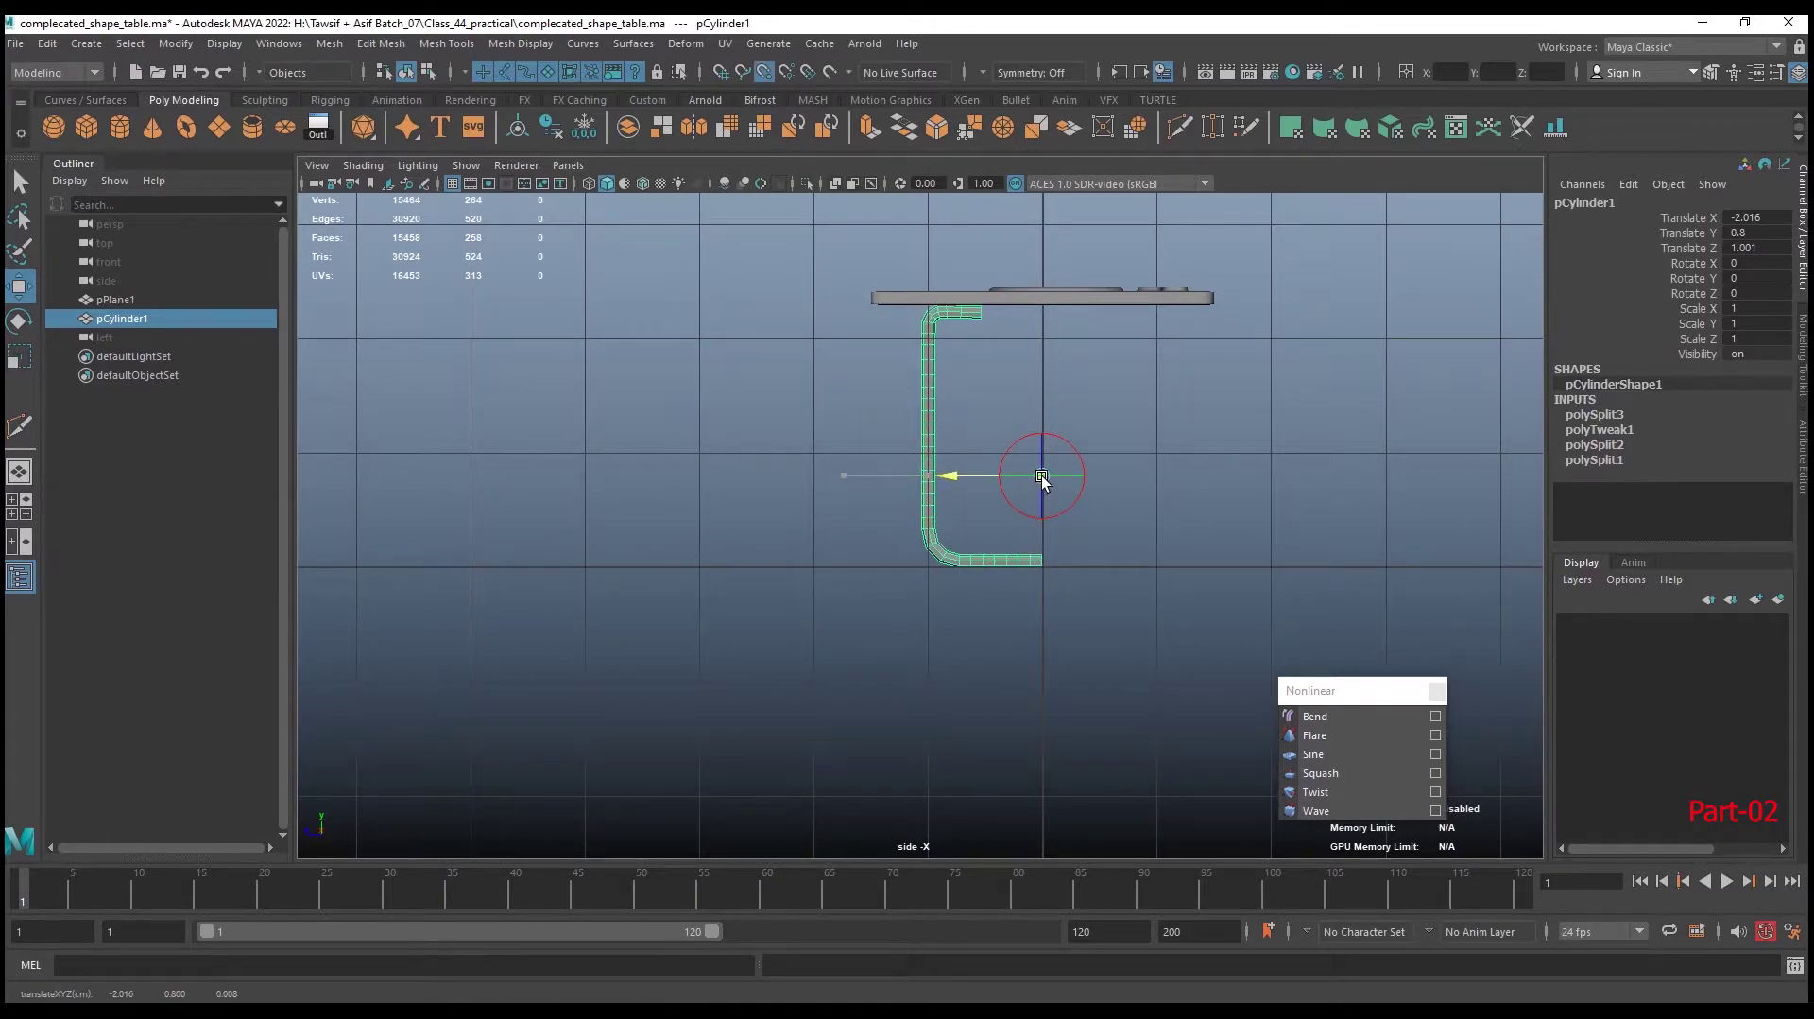
key("x")
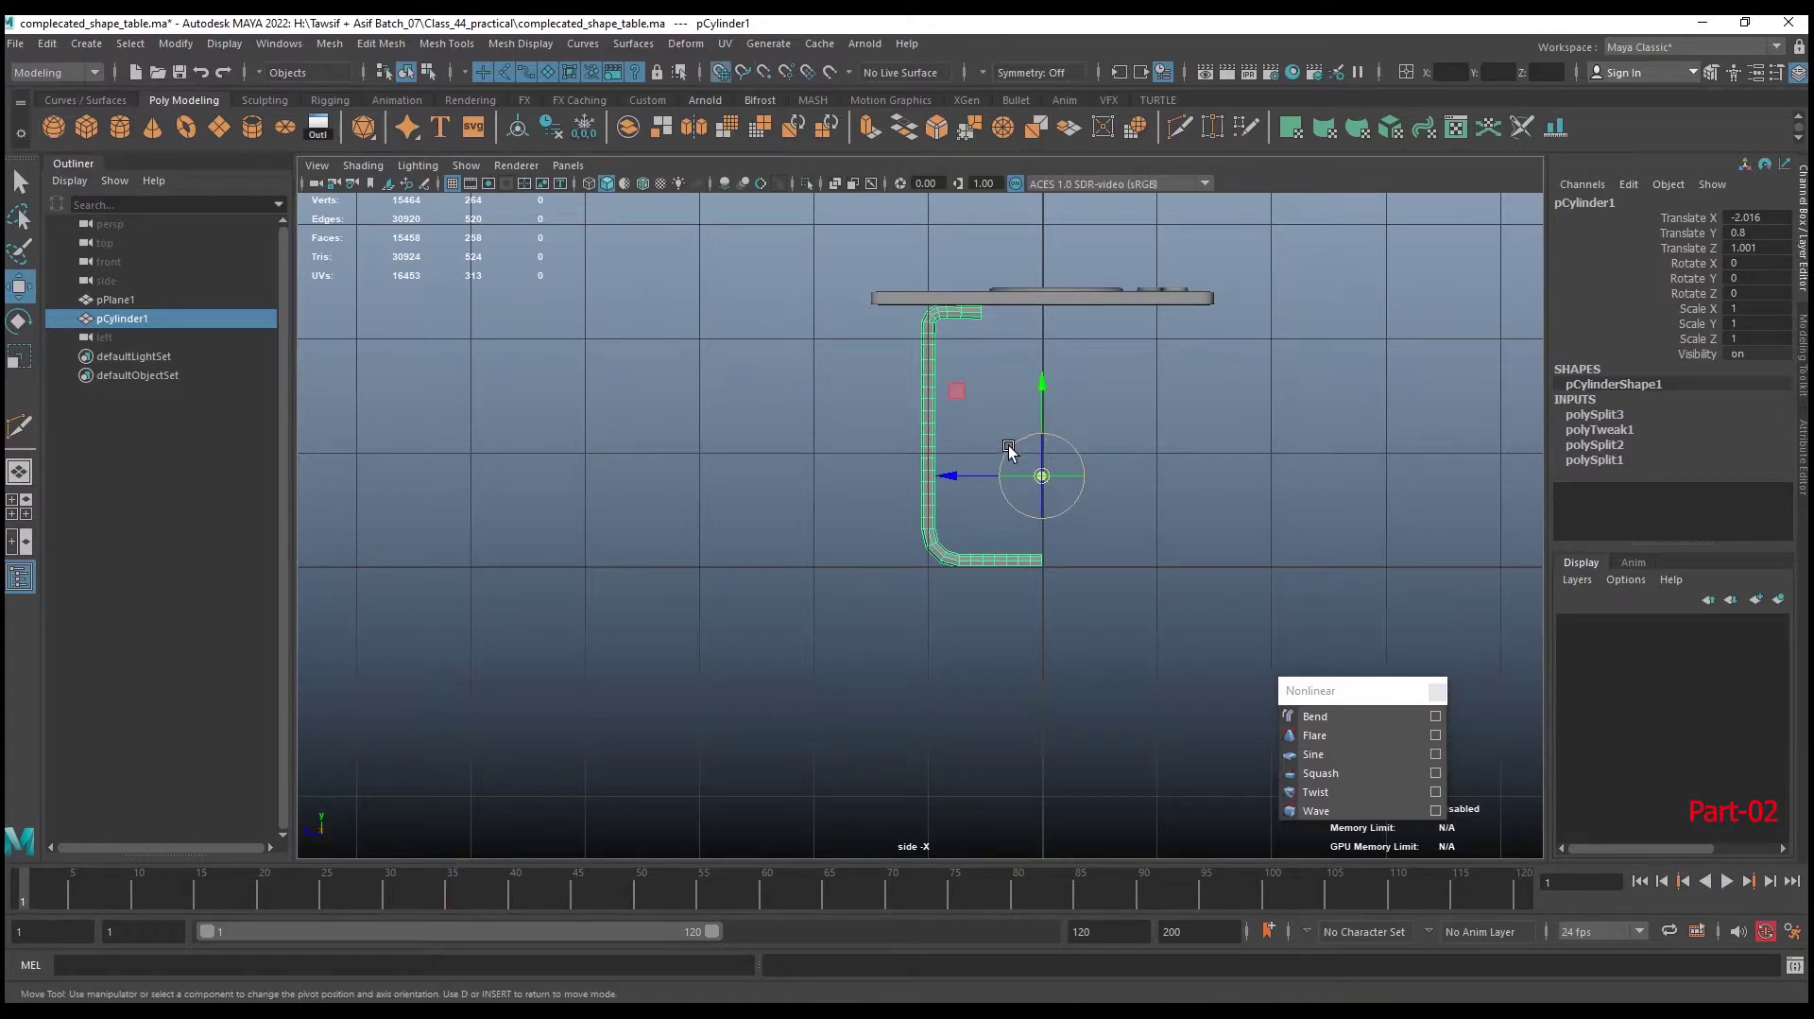
left_click(1002, 476)
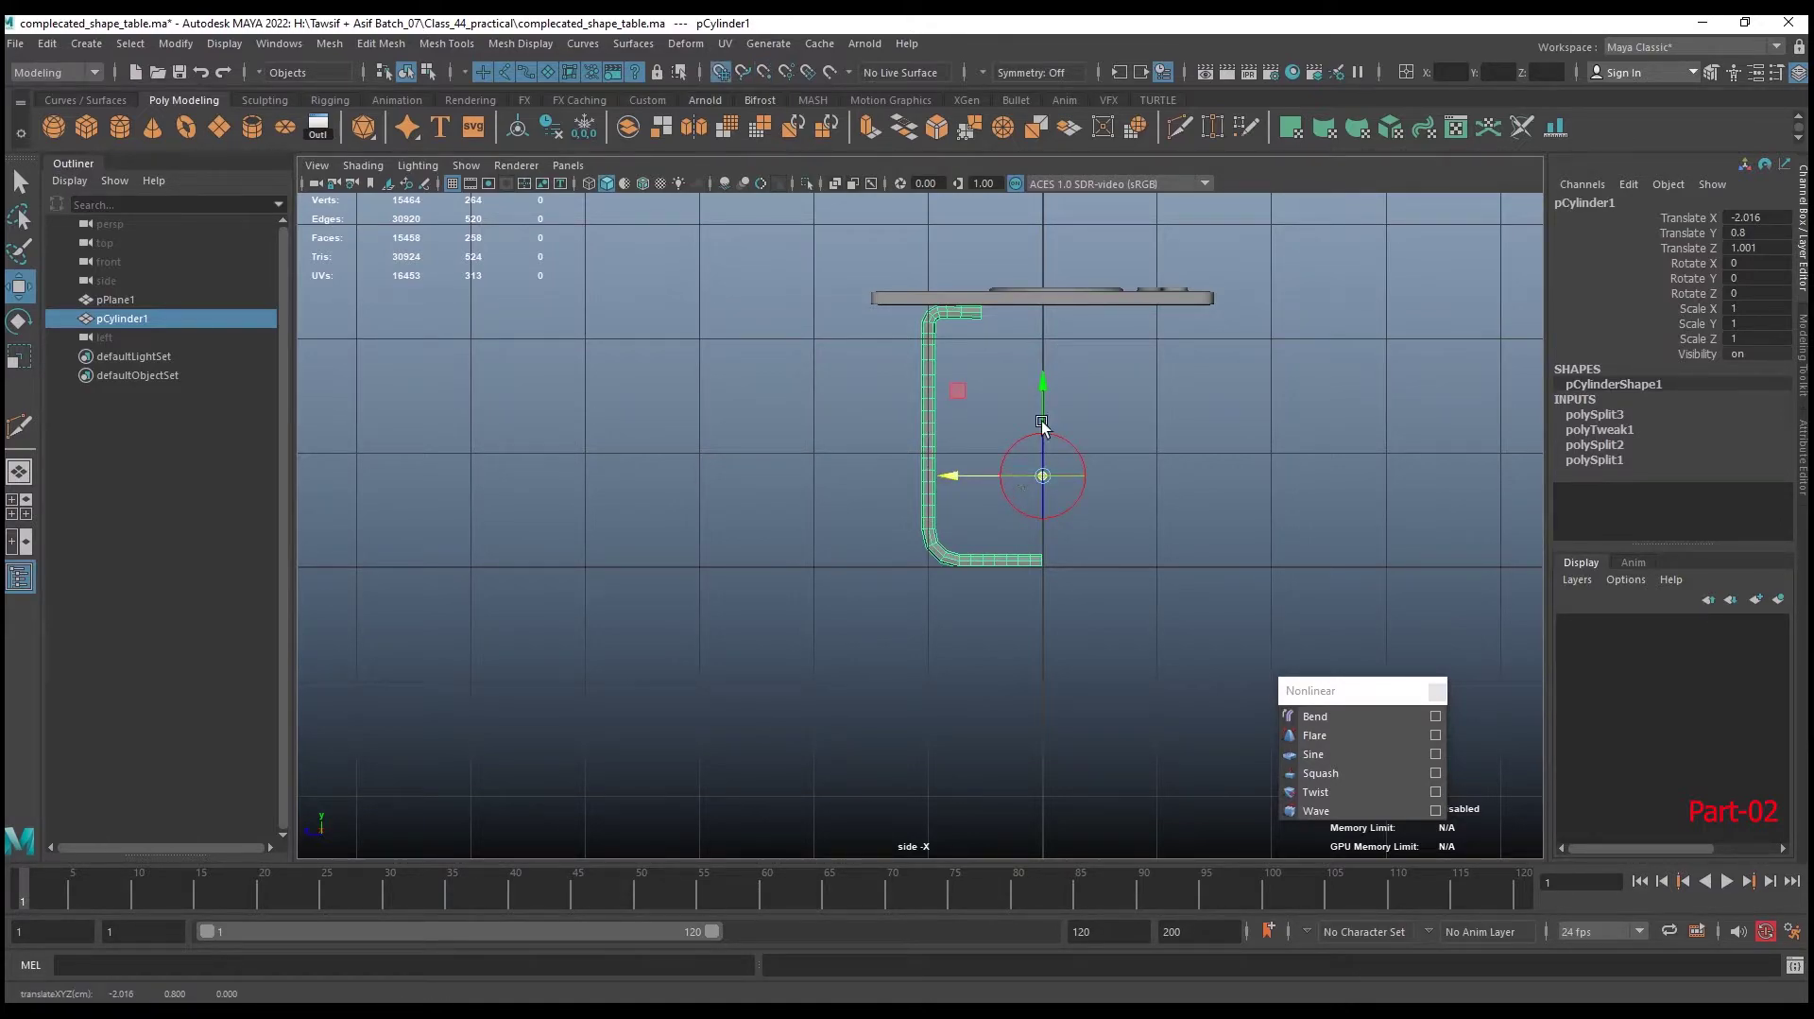
key("d")
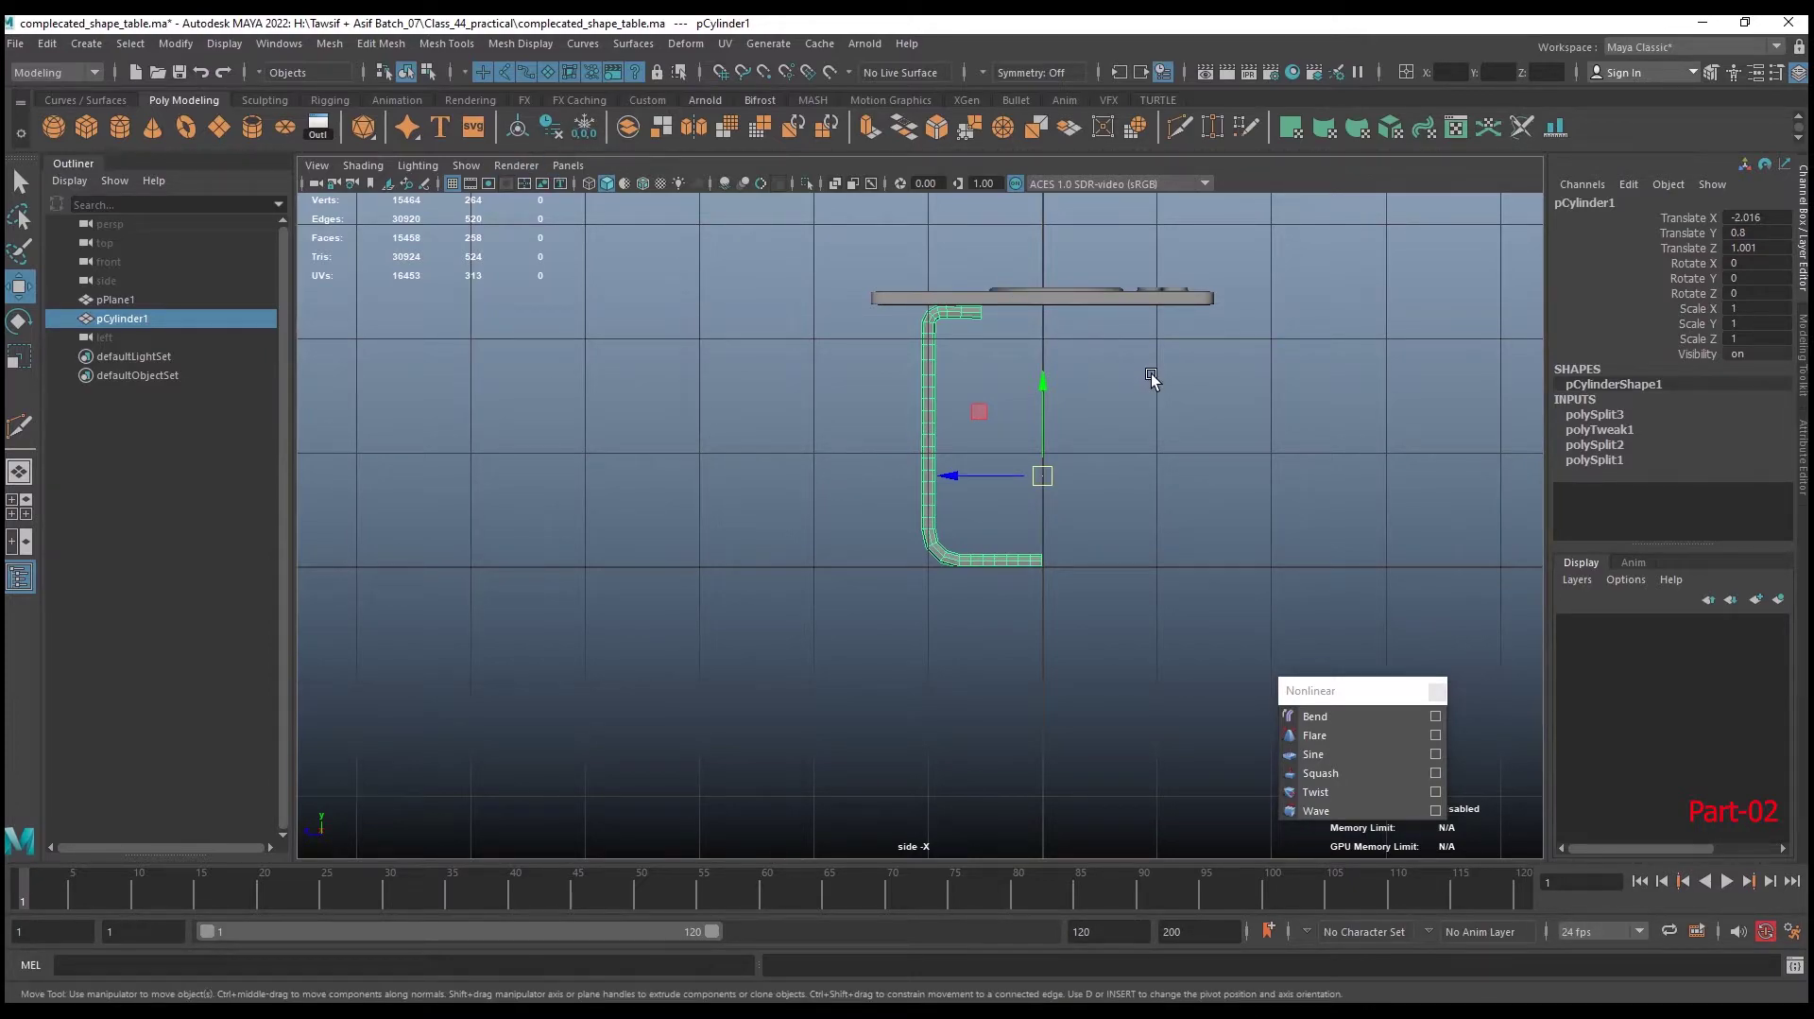
Apply Mirror to the bent leg and set polyMirror1's axis to Z
right_click(1100, 357, "shift")
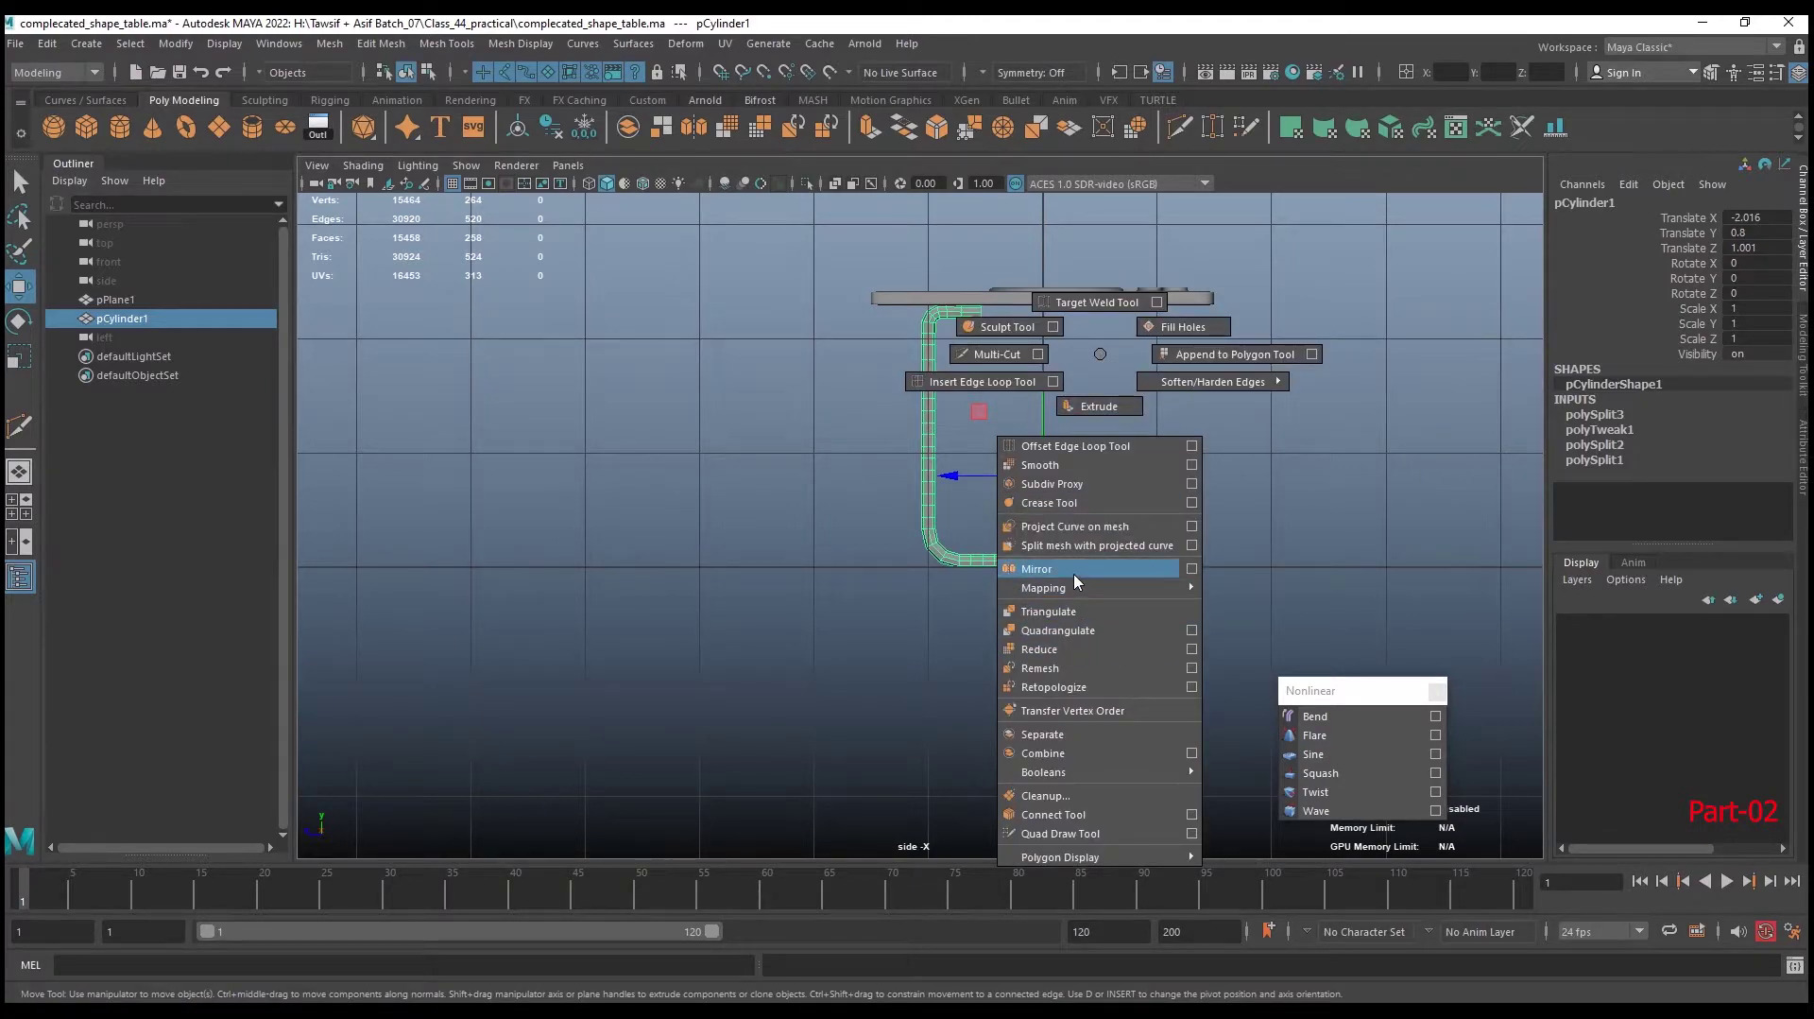
left_click(1101, 571)
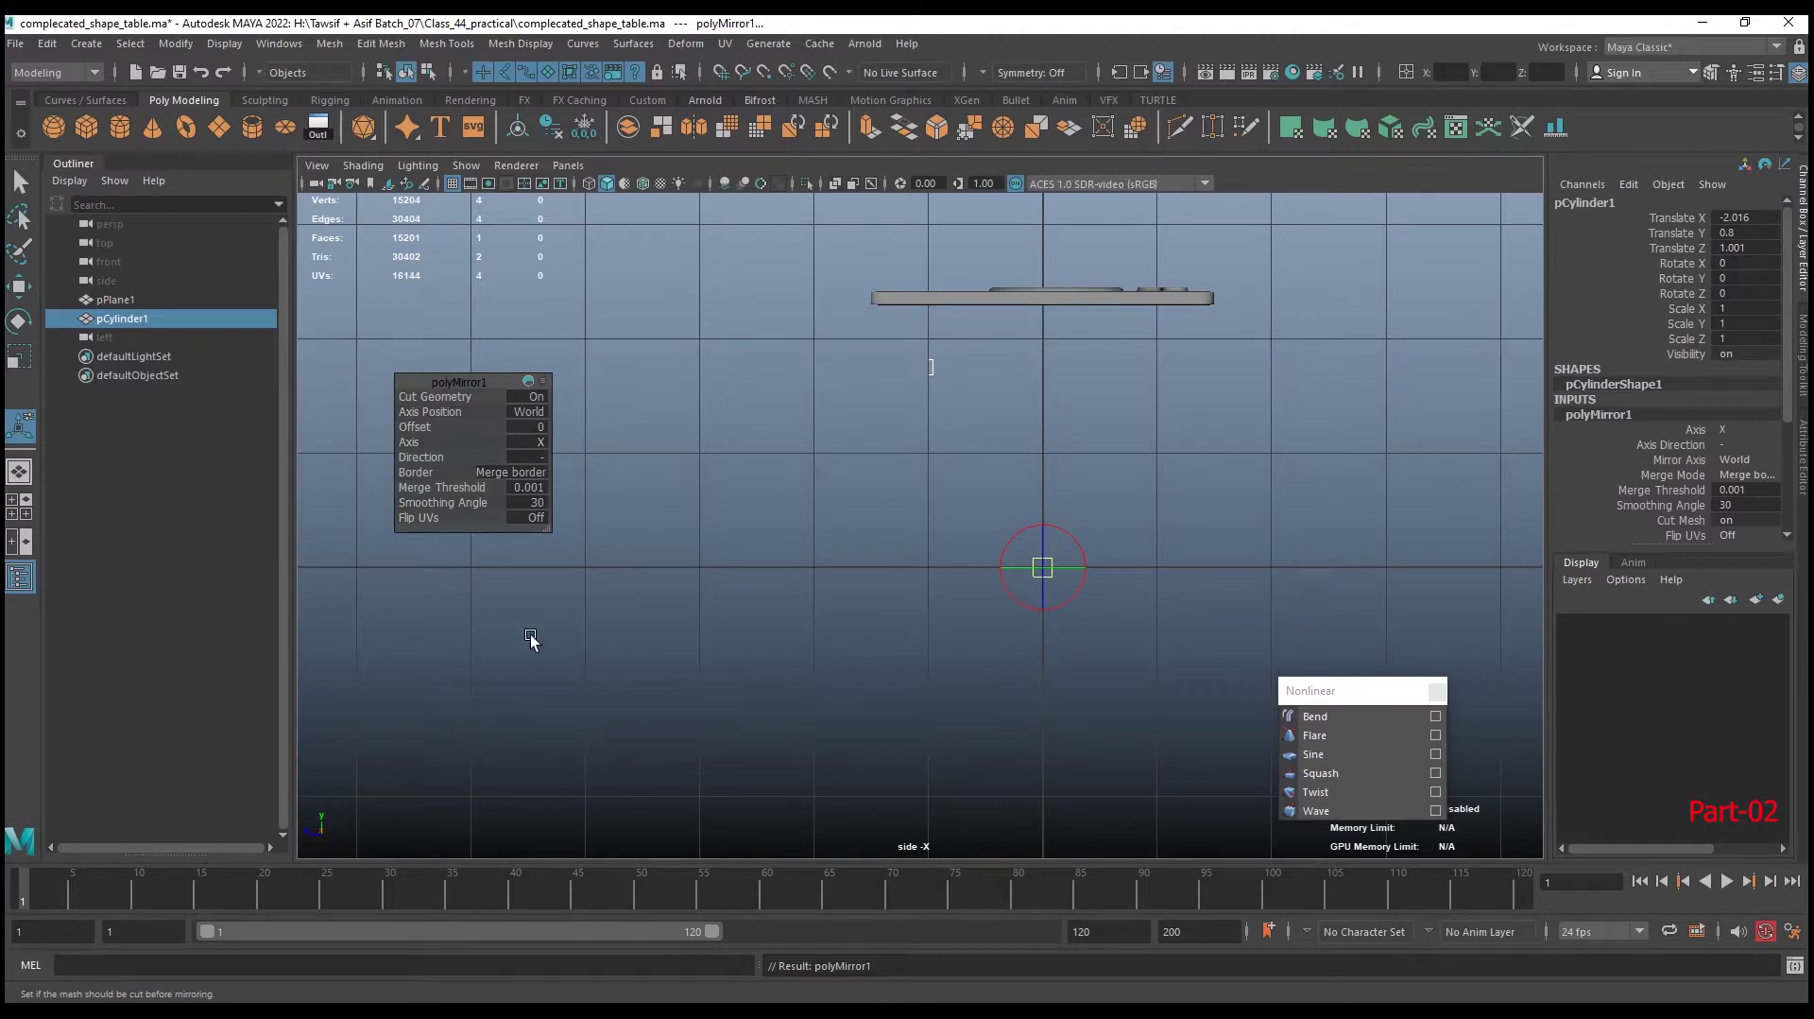
left_click(541, 447)
left_click(576, 484)
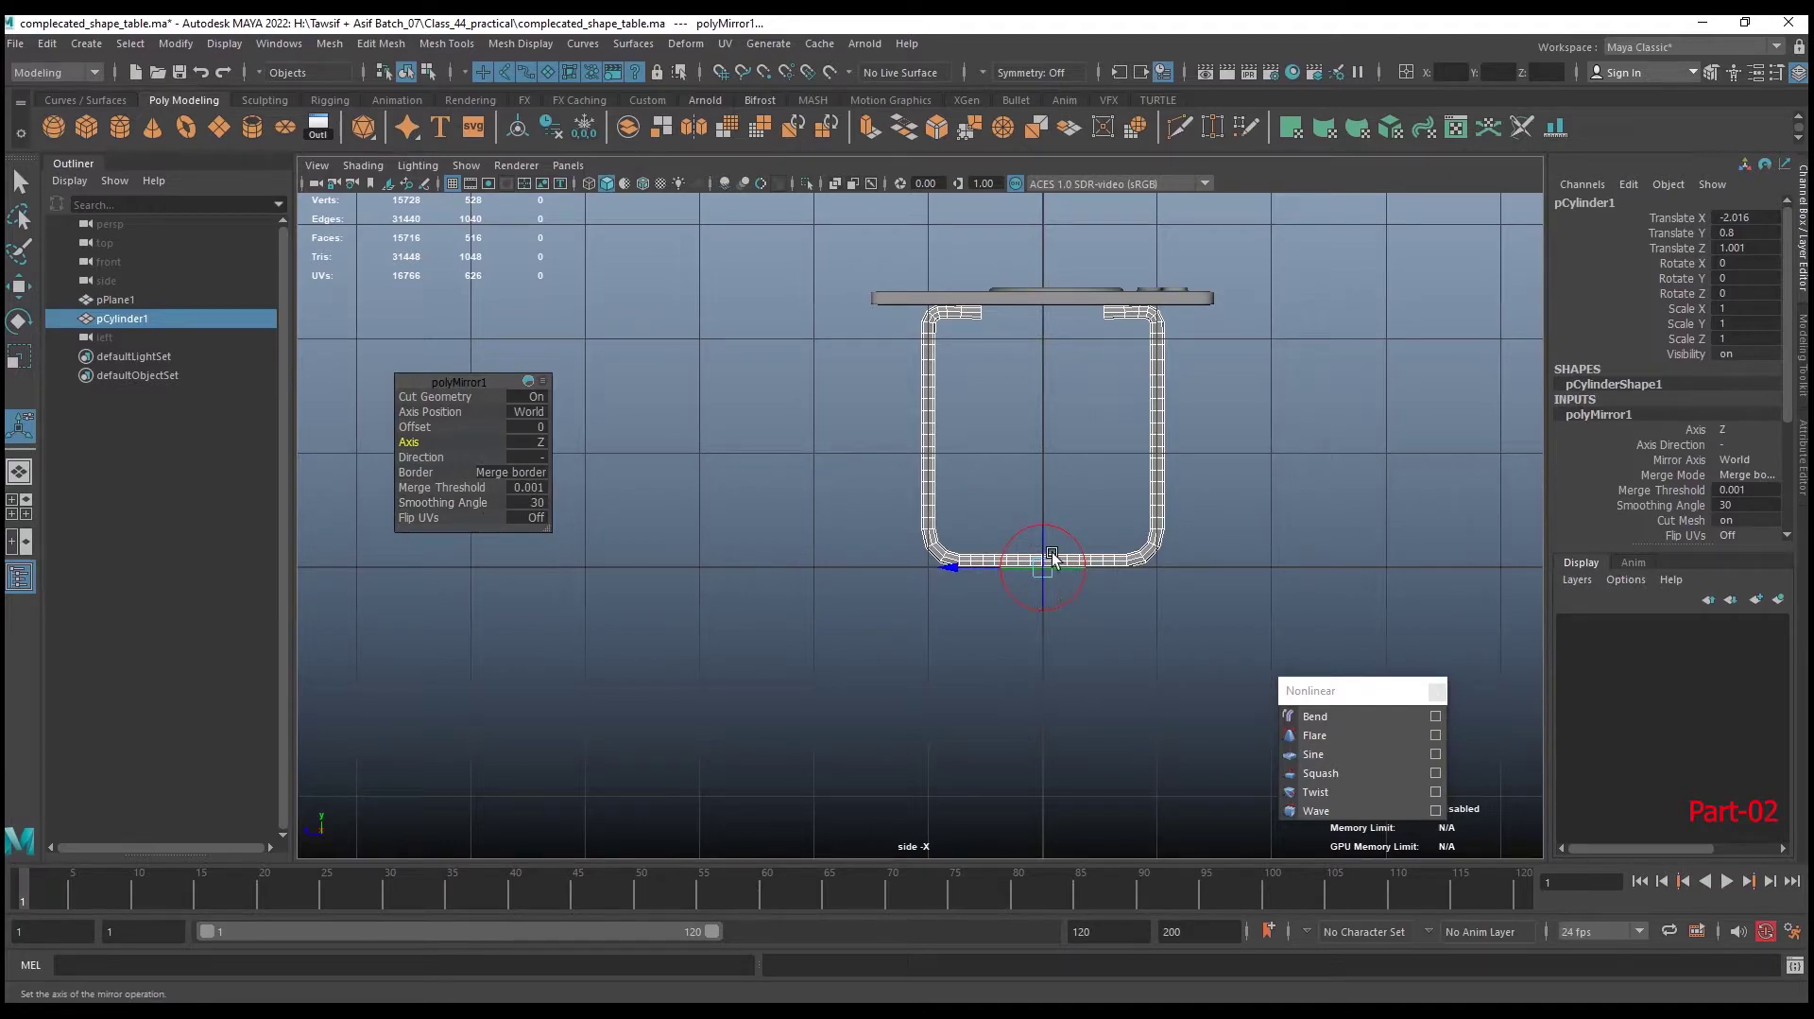
right_click_drag(1170, 399, 1257, 367)
Deselect the frame, switch to the perspective camera and zoom onto the bottom bar
left_click(996, 541)
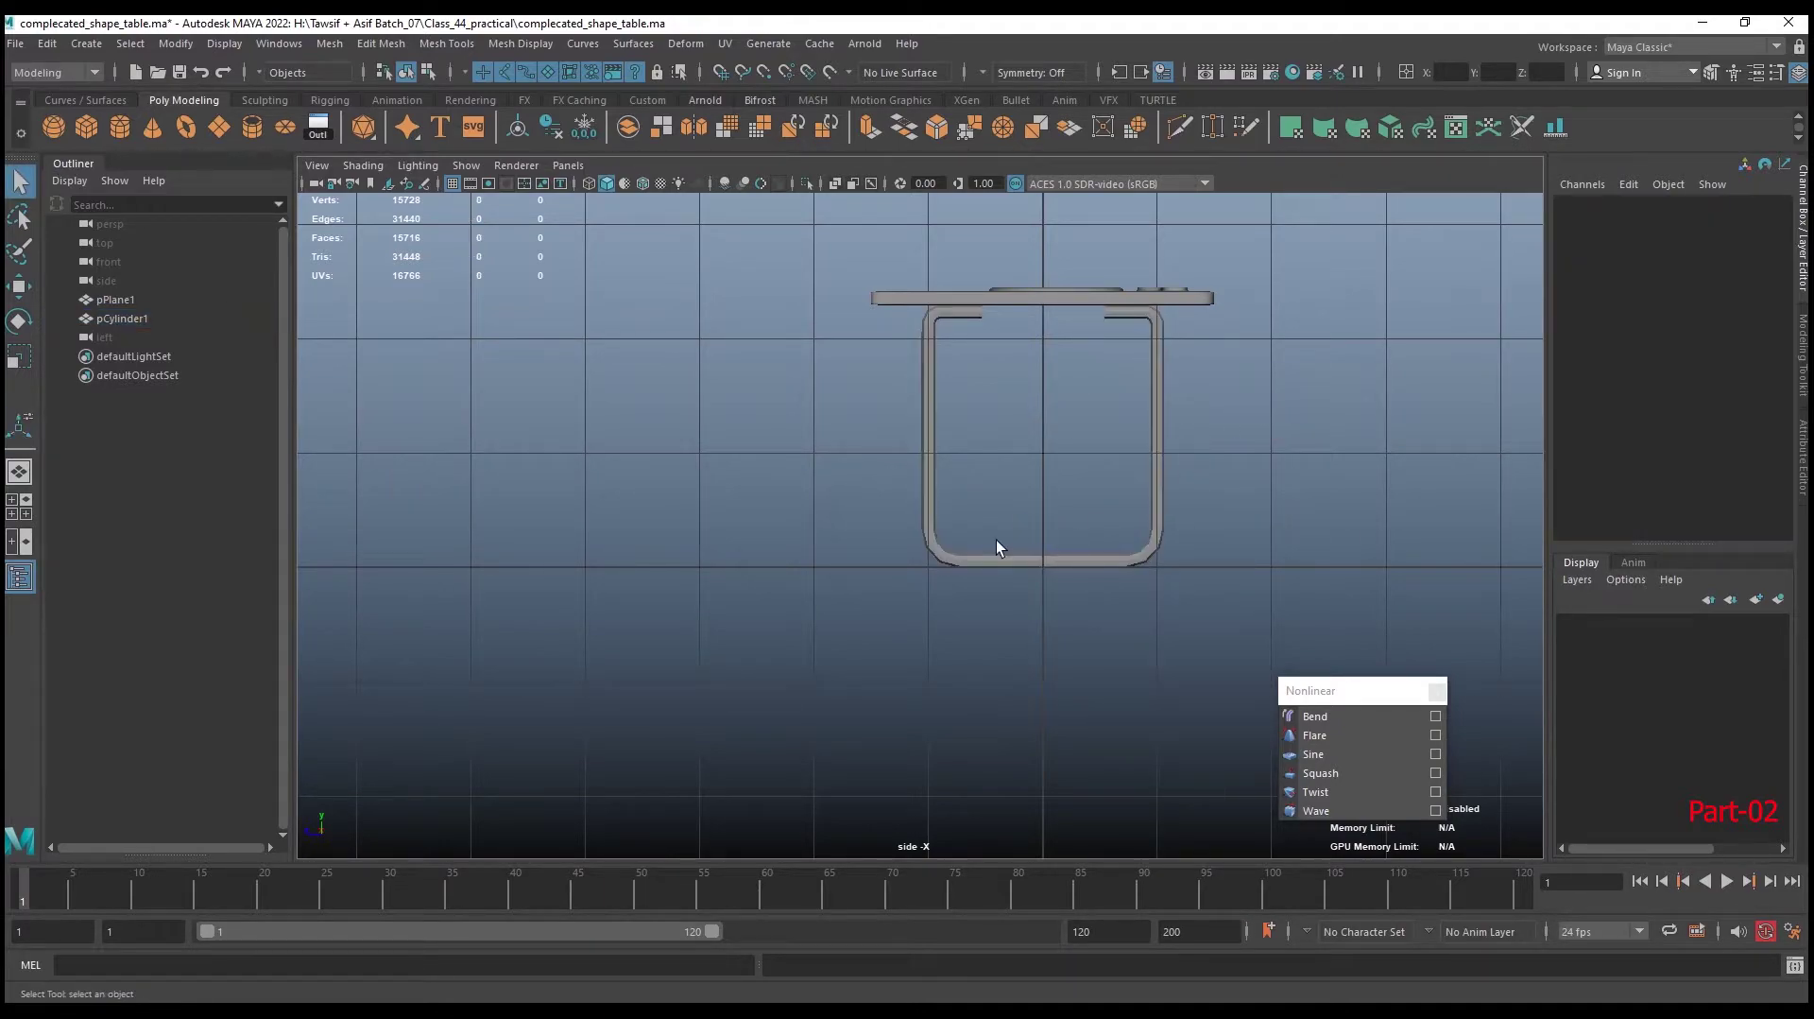
right_click(1054, 405)
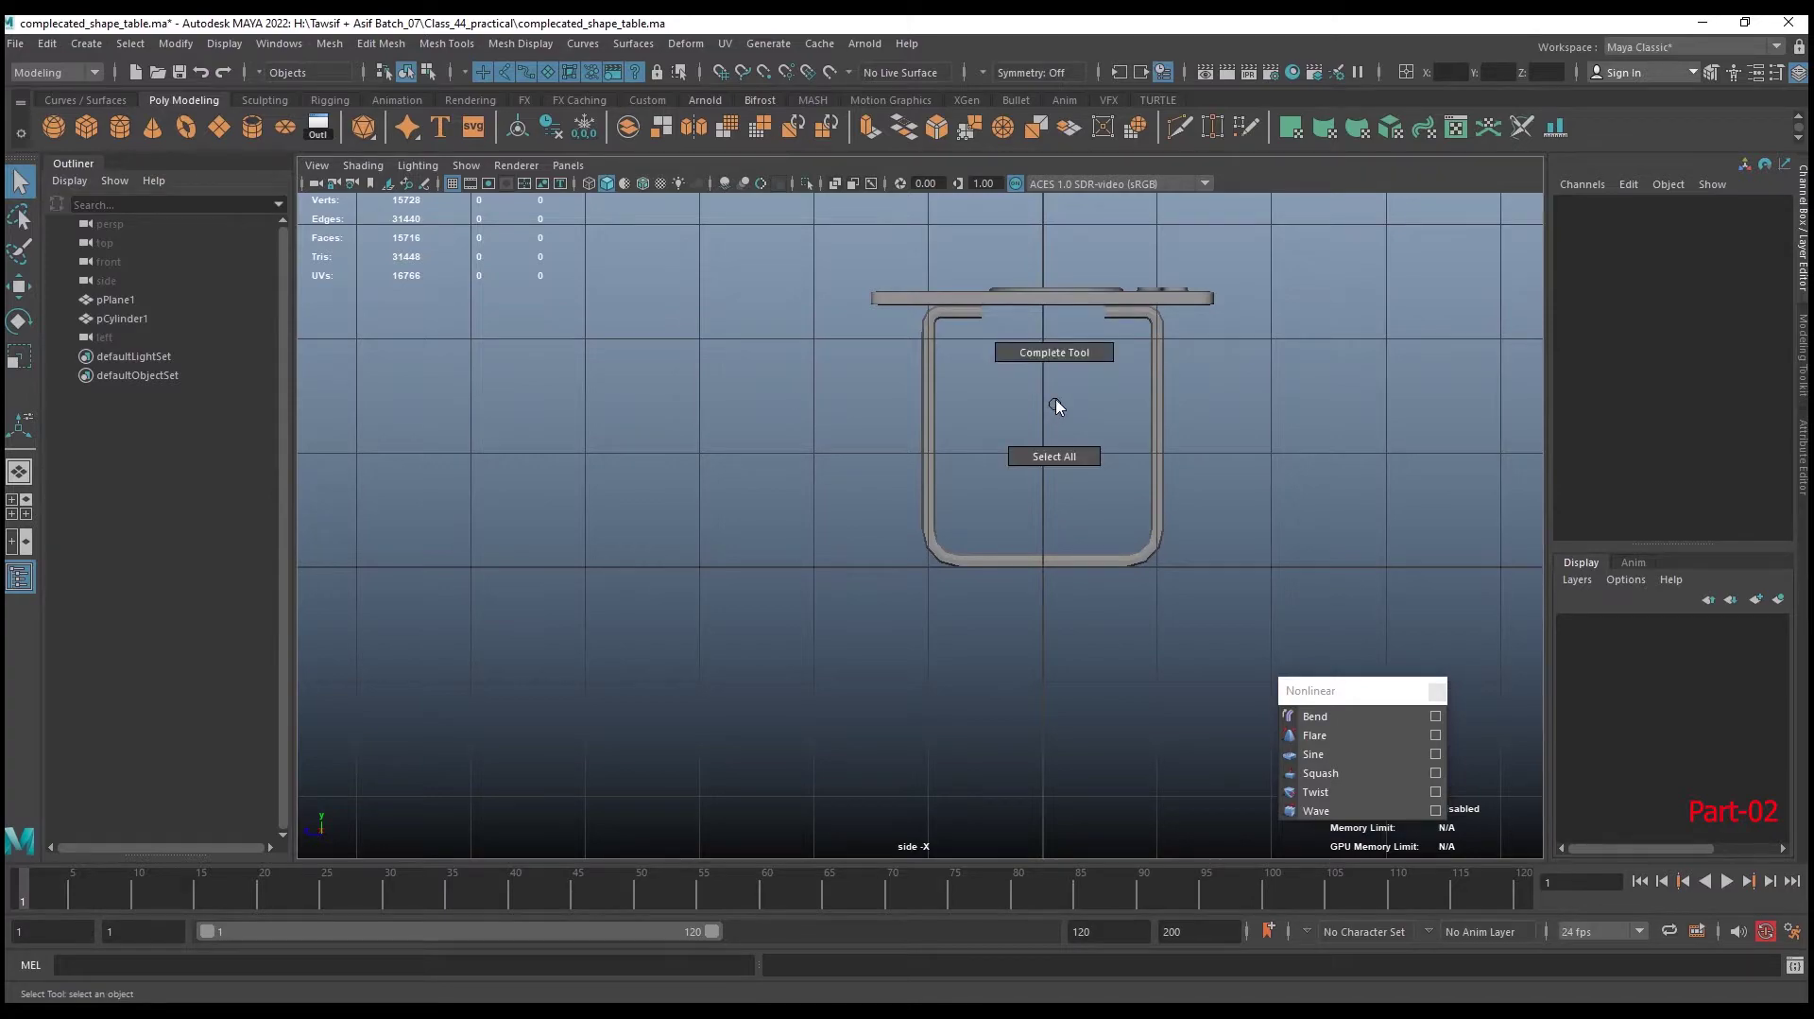
key("space")
mouse_move(1060, 395)
left_mouse_down()
mouse_move(1059, 337)
mouse_move(884, 477)
mouse_move(980, 721)
mouse_move(1040, 611)
left_mouse_up()
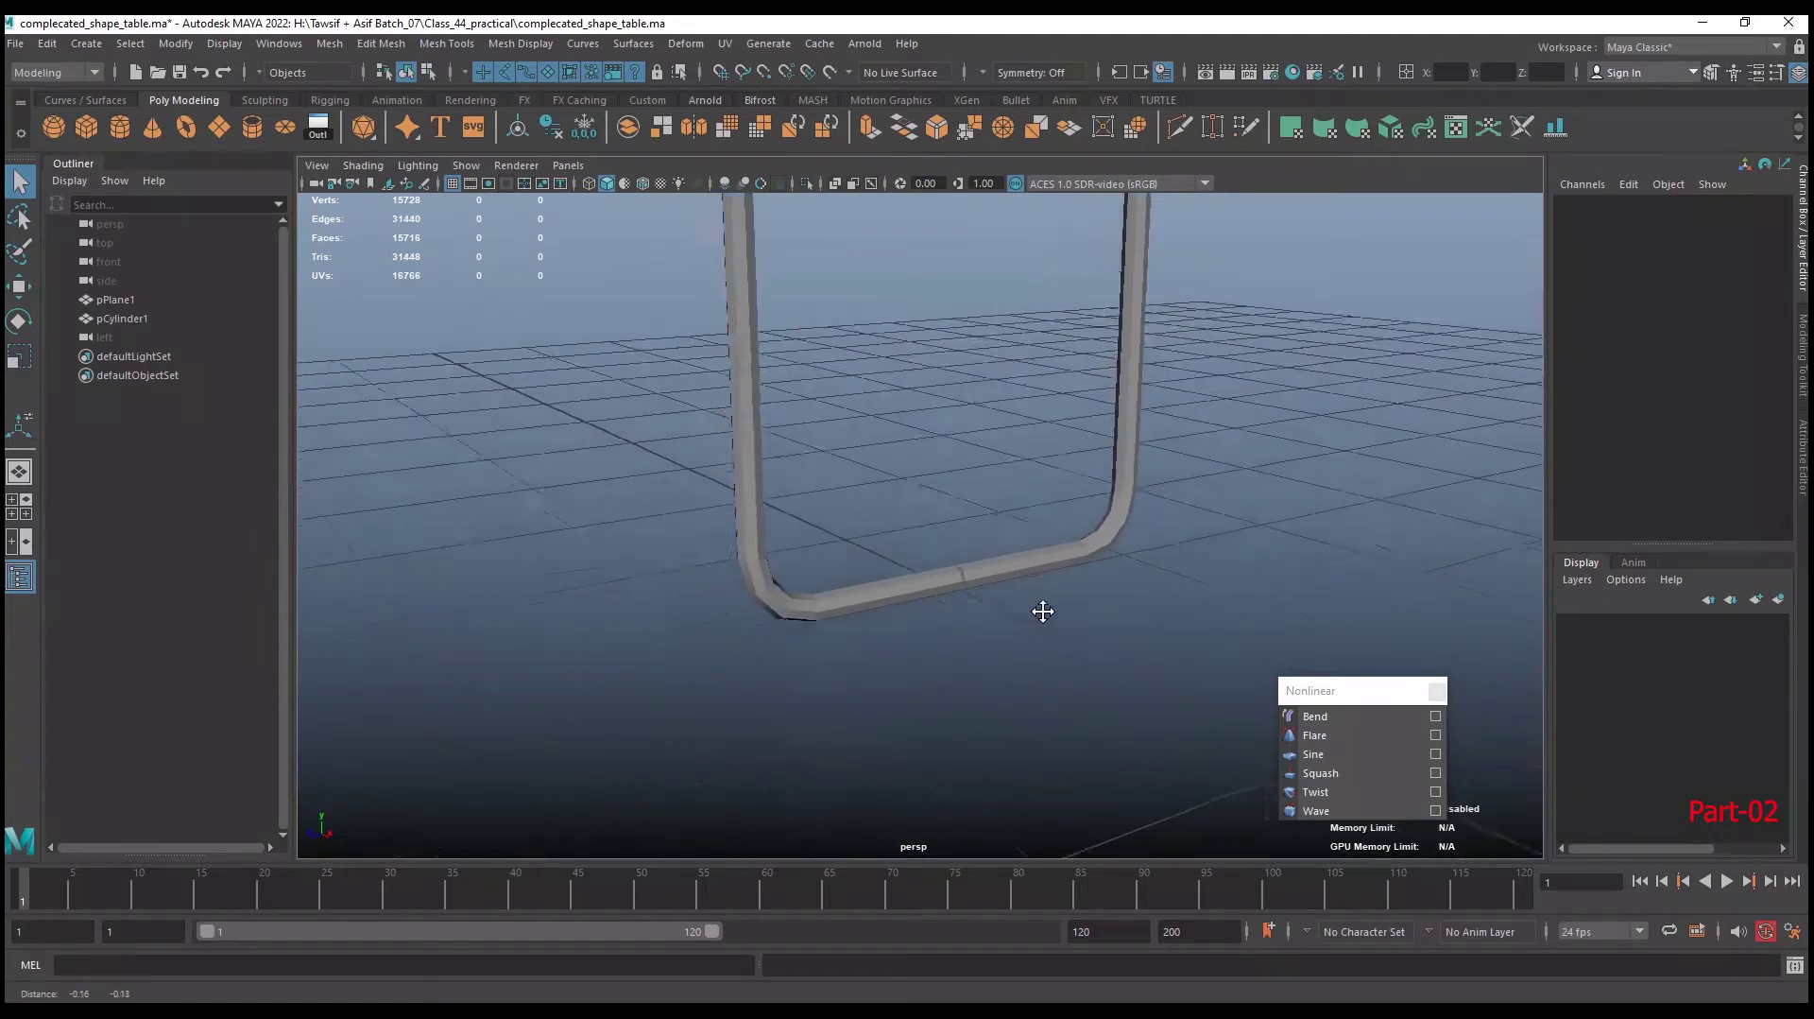
scroll(1016, 696, "up", 3)
scroll(946, 438, "up", 5)
Delete the two seam faces in the frame's bottom bar
right_click(946, 432)
left_click(945, 485)
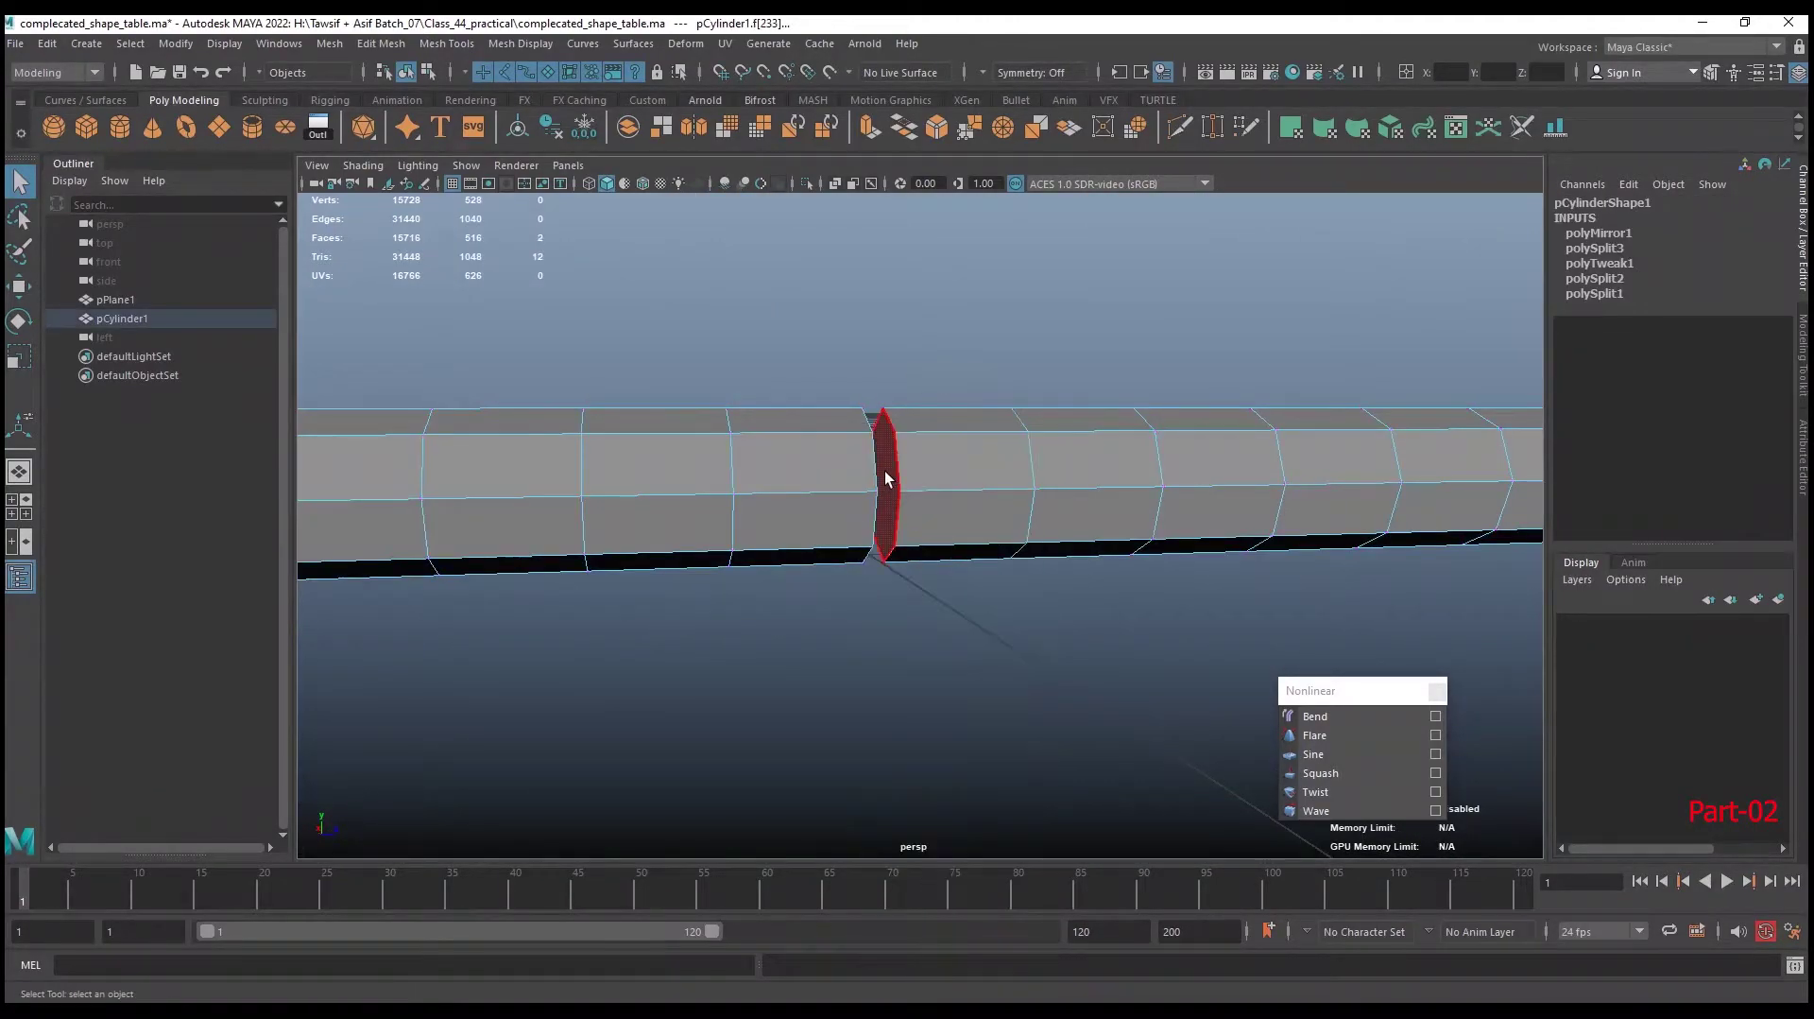
left_click(889, 477)
mouse_move(889, 477)
left_mouse_down("alt")
mouse_move(831, 522)
mouse_move(781, 502)
mouse_move(806, 494)
left_mouse_up("alt")
left_click(745, 479, "shift")
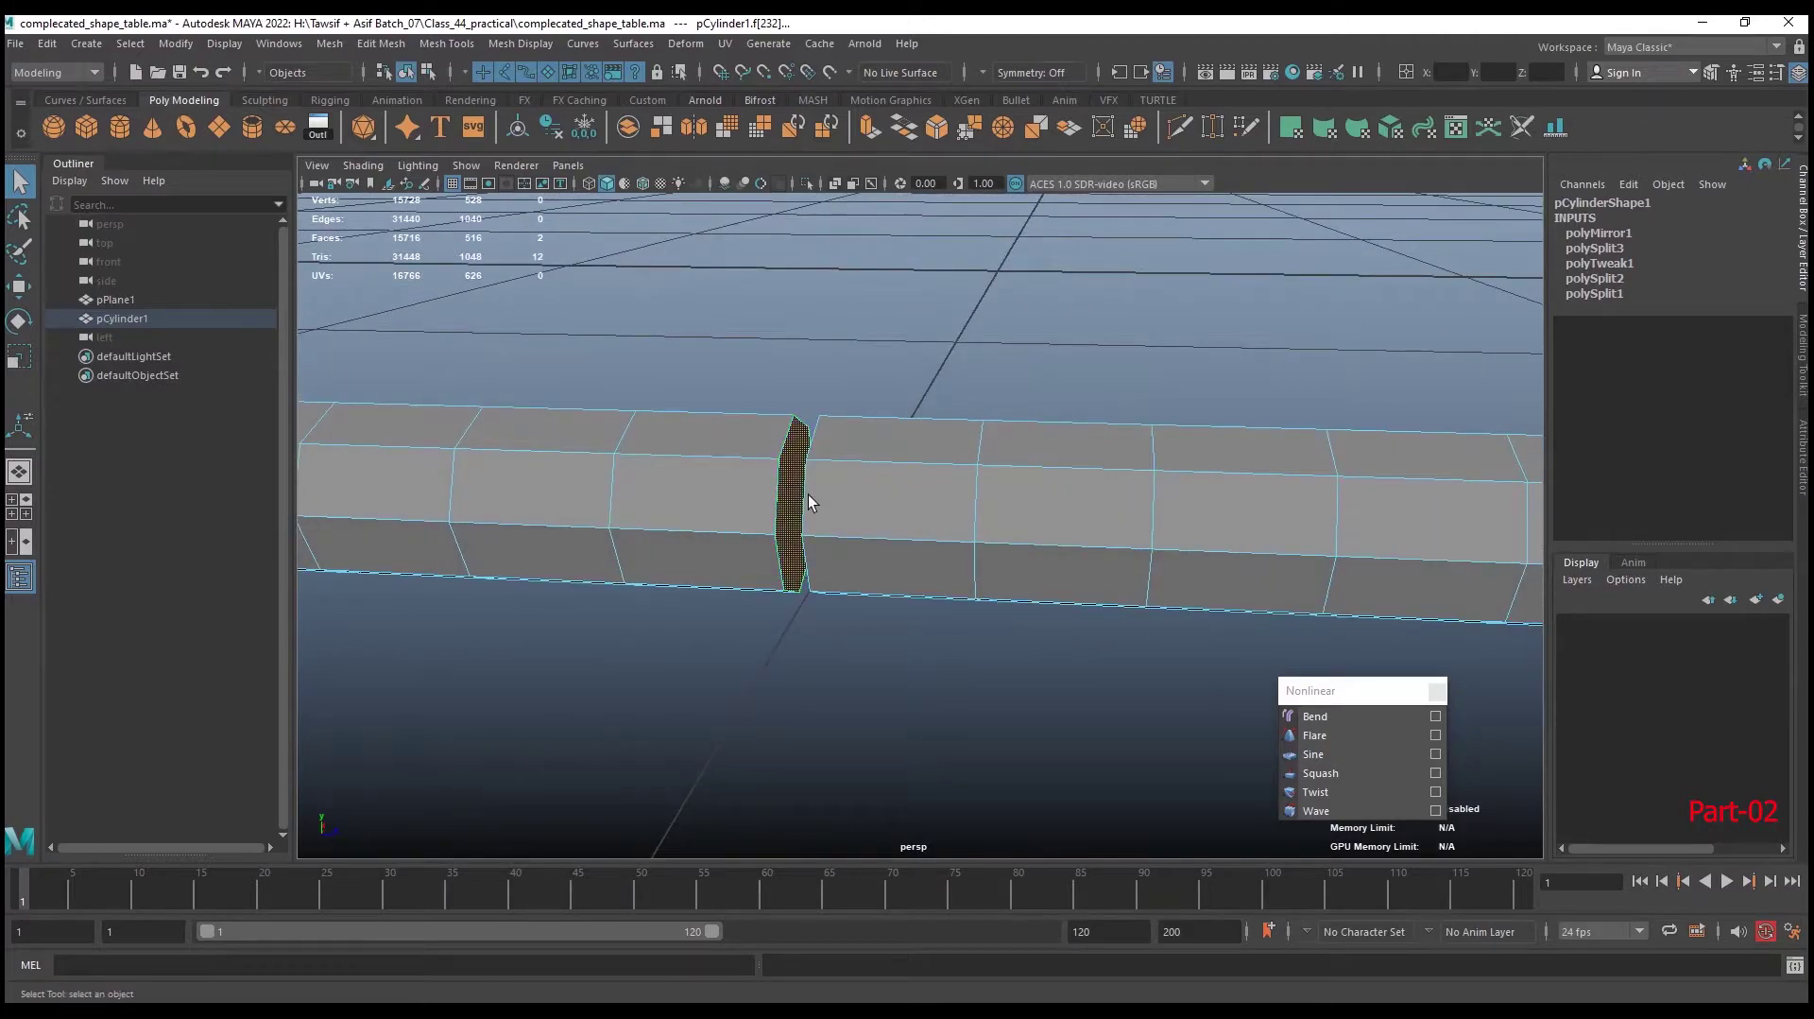
key("Delete")
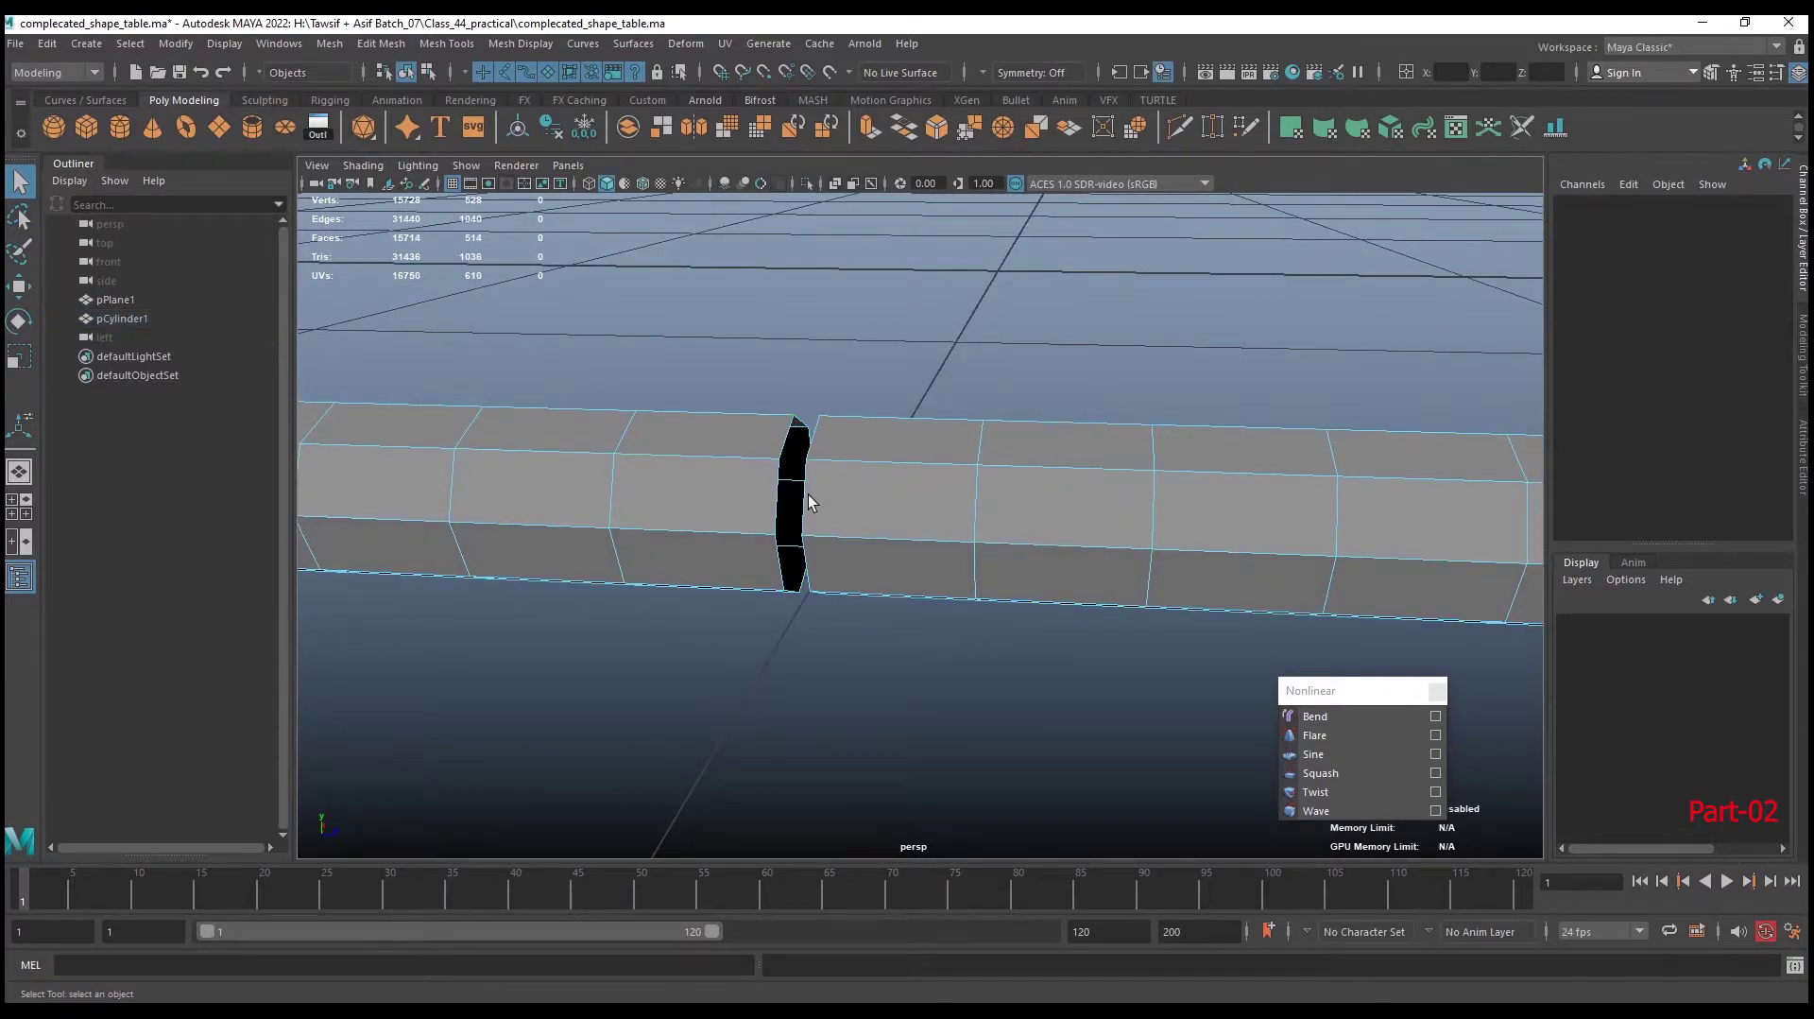
left_click_drag(808, 496, 862, 496, "alt")
Select the edge loops on both sides of the gap
right_click_drag(894, 432, 893, 369)
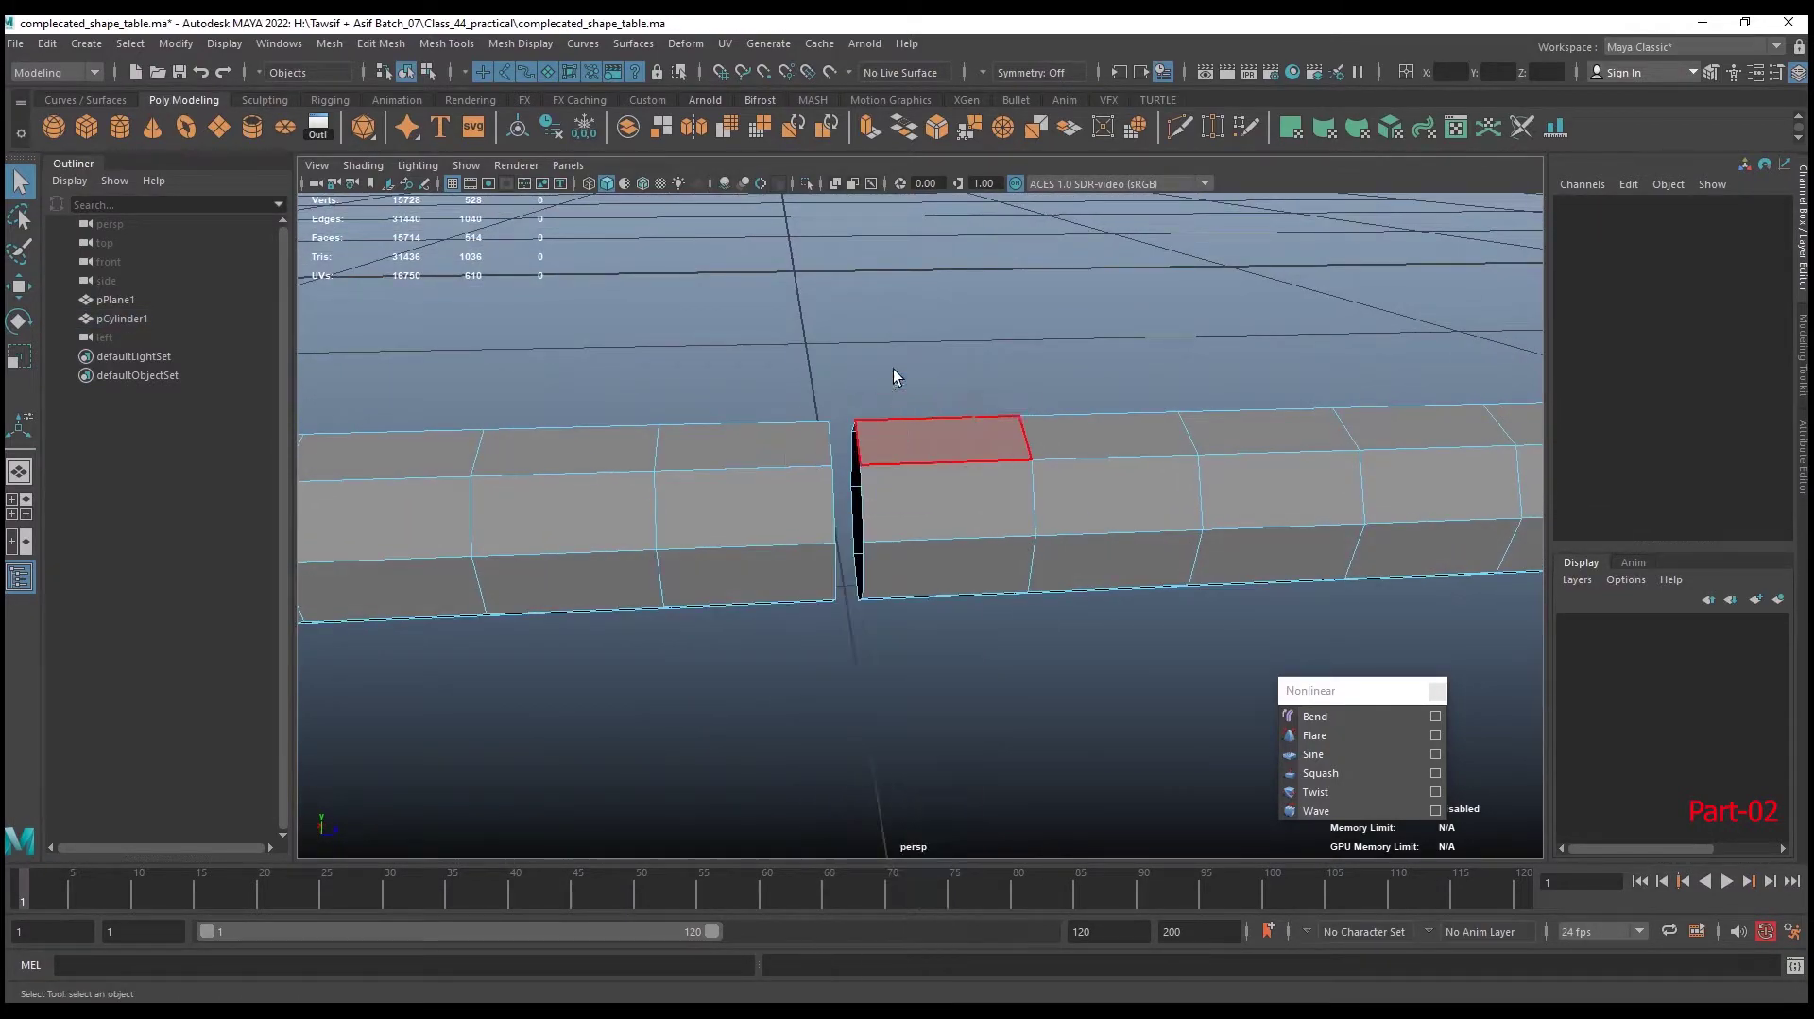
double_click(858, 452)
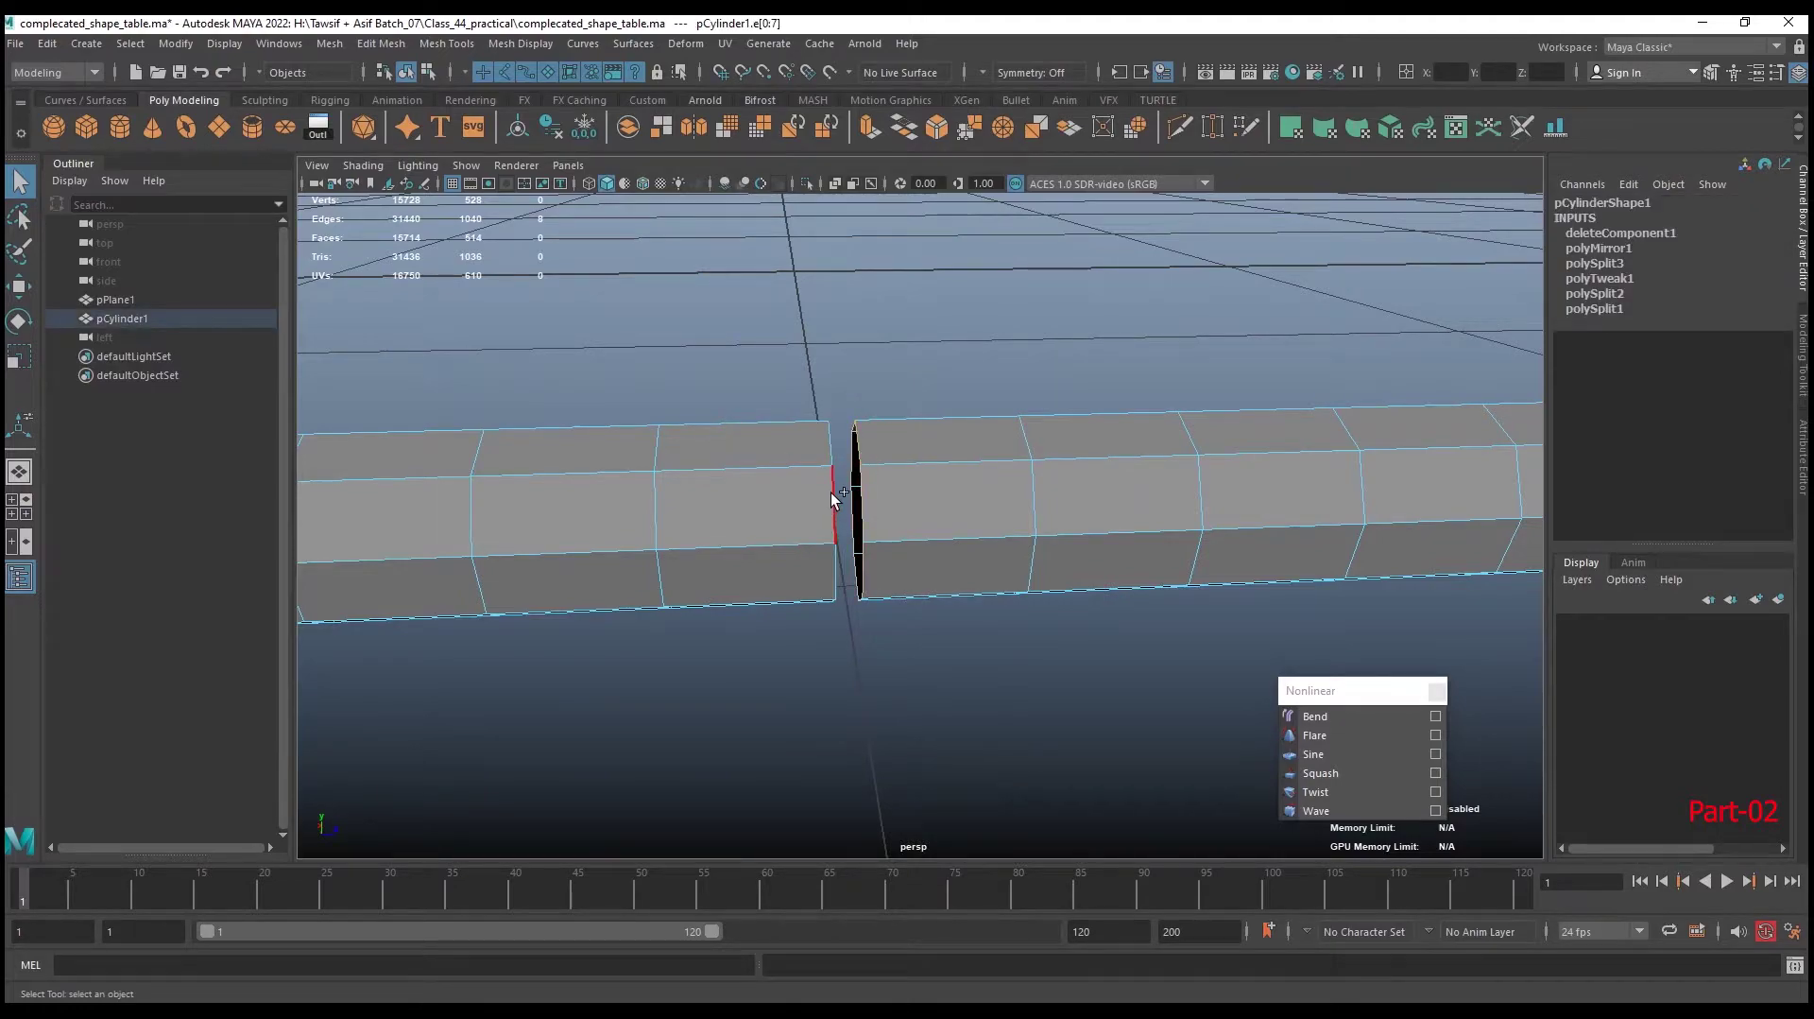
double_click(831, 492)
right_click_drag(896, 376, 900, 572, "shift")
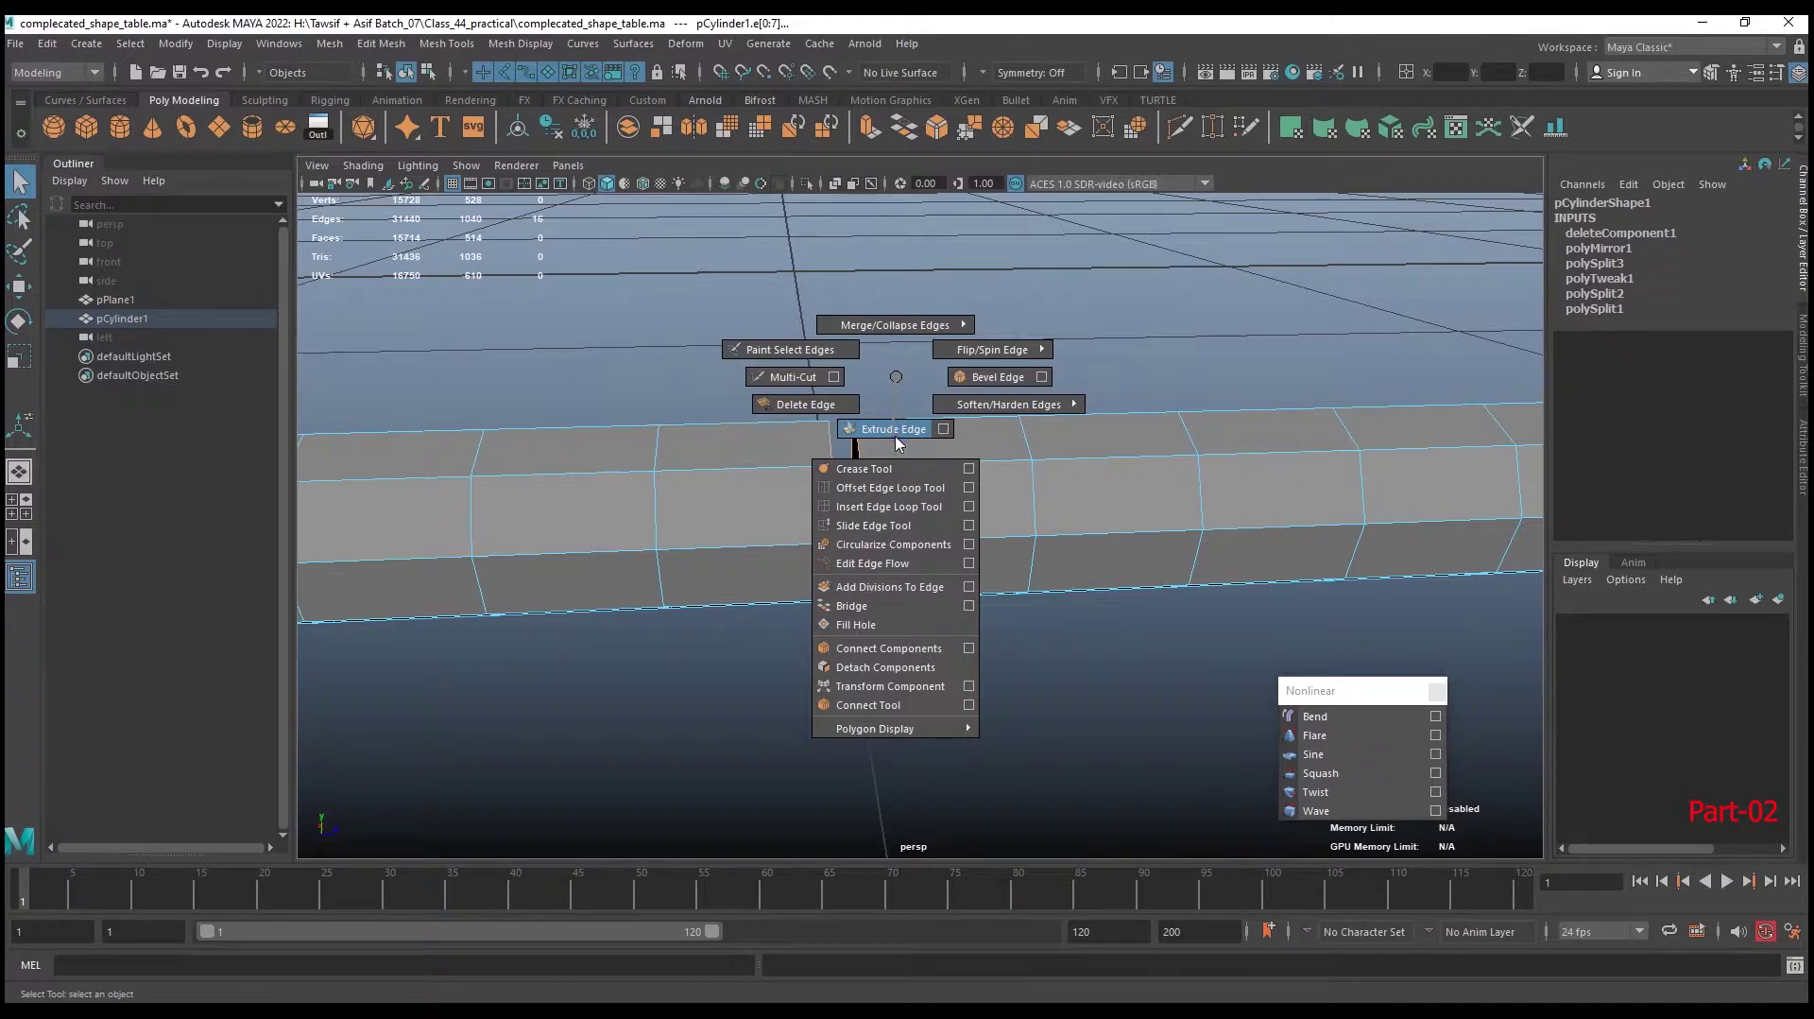
Bridge the two edge loops to close the gap in the frame's bottom bar
right_click_drag(874, 612, 874, 612, "shift")
key("t")
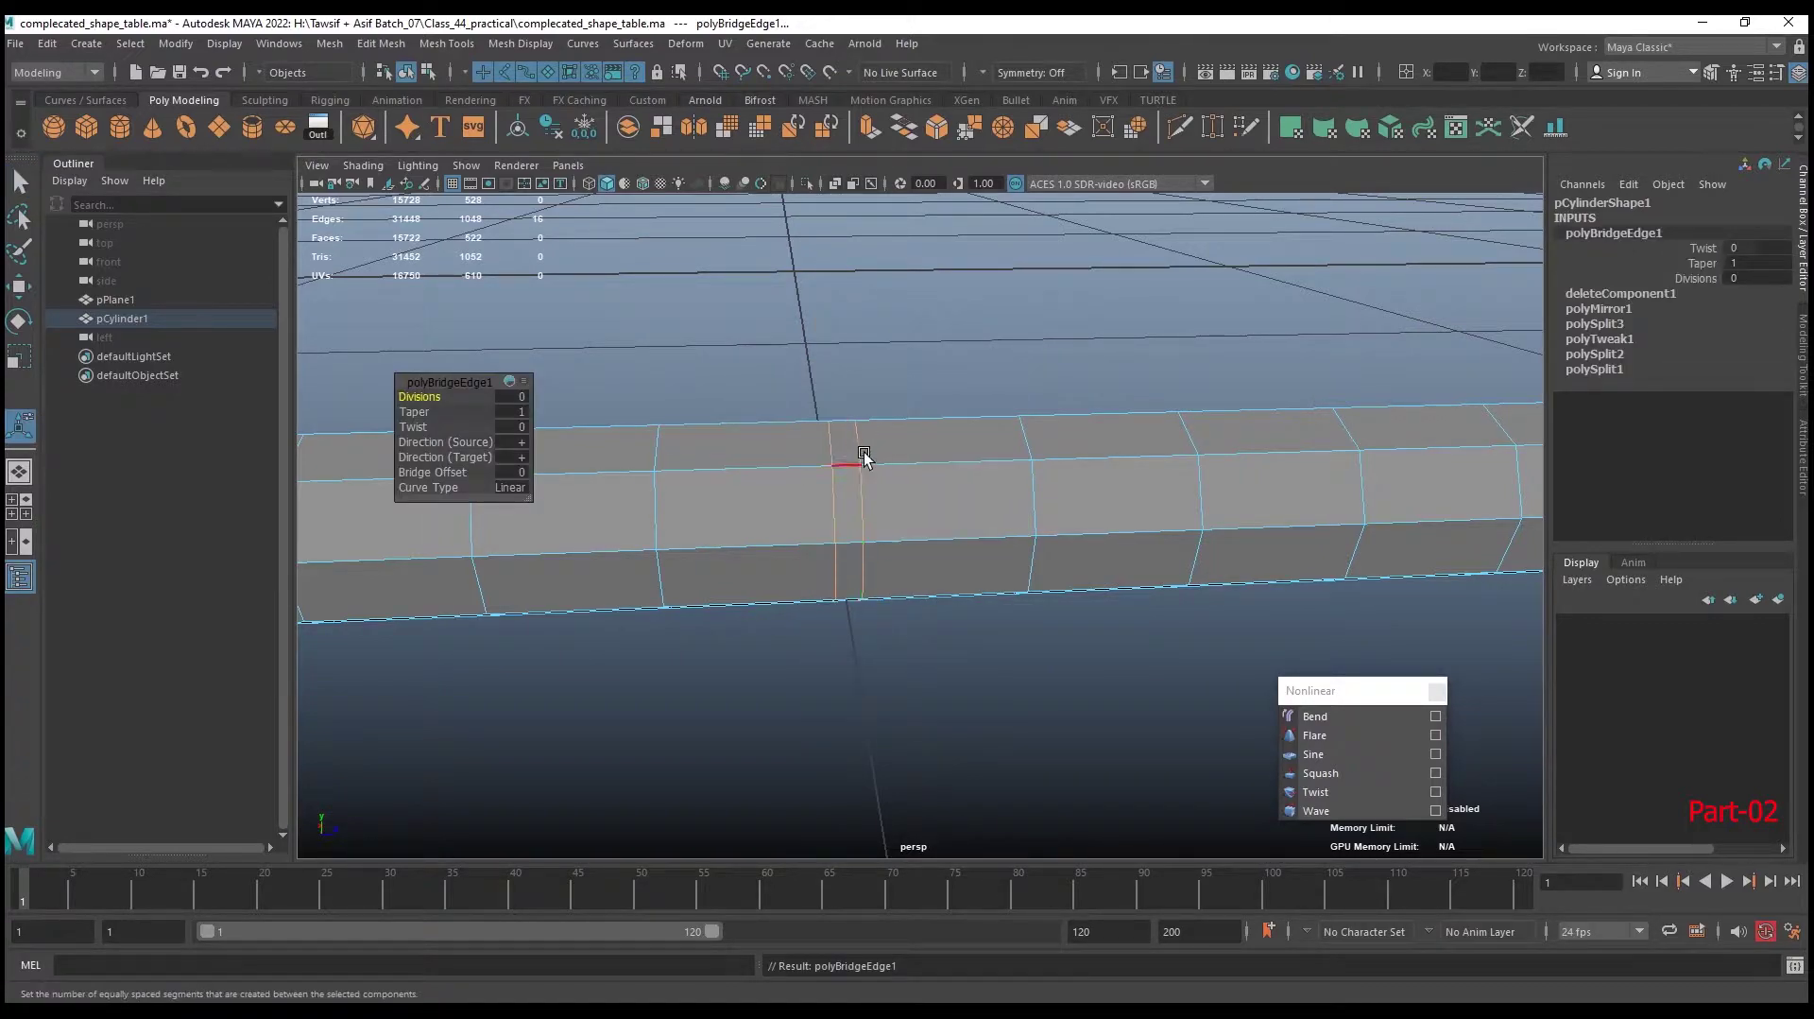
left_click(942, 348)
Delete the redundant edge running across the bottom bar
mouse_move(863, 440)
left_mouse_down("alt")
mouse_move(895, 478)
mouse_move(858, 457)
left_mouse_up("alt")
right_click(842, 454)
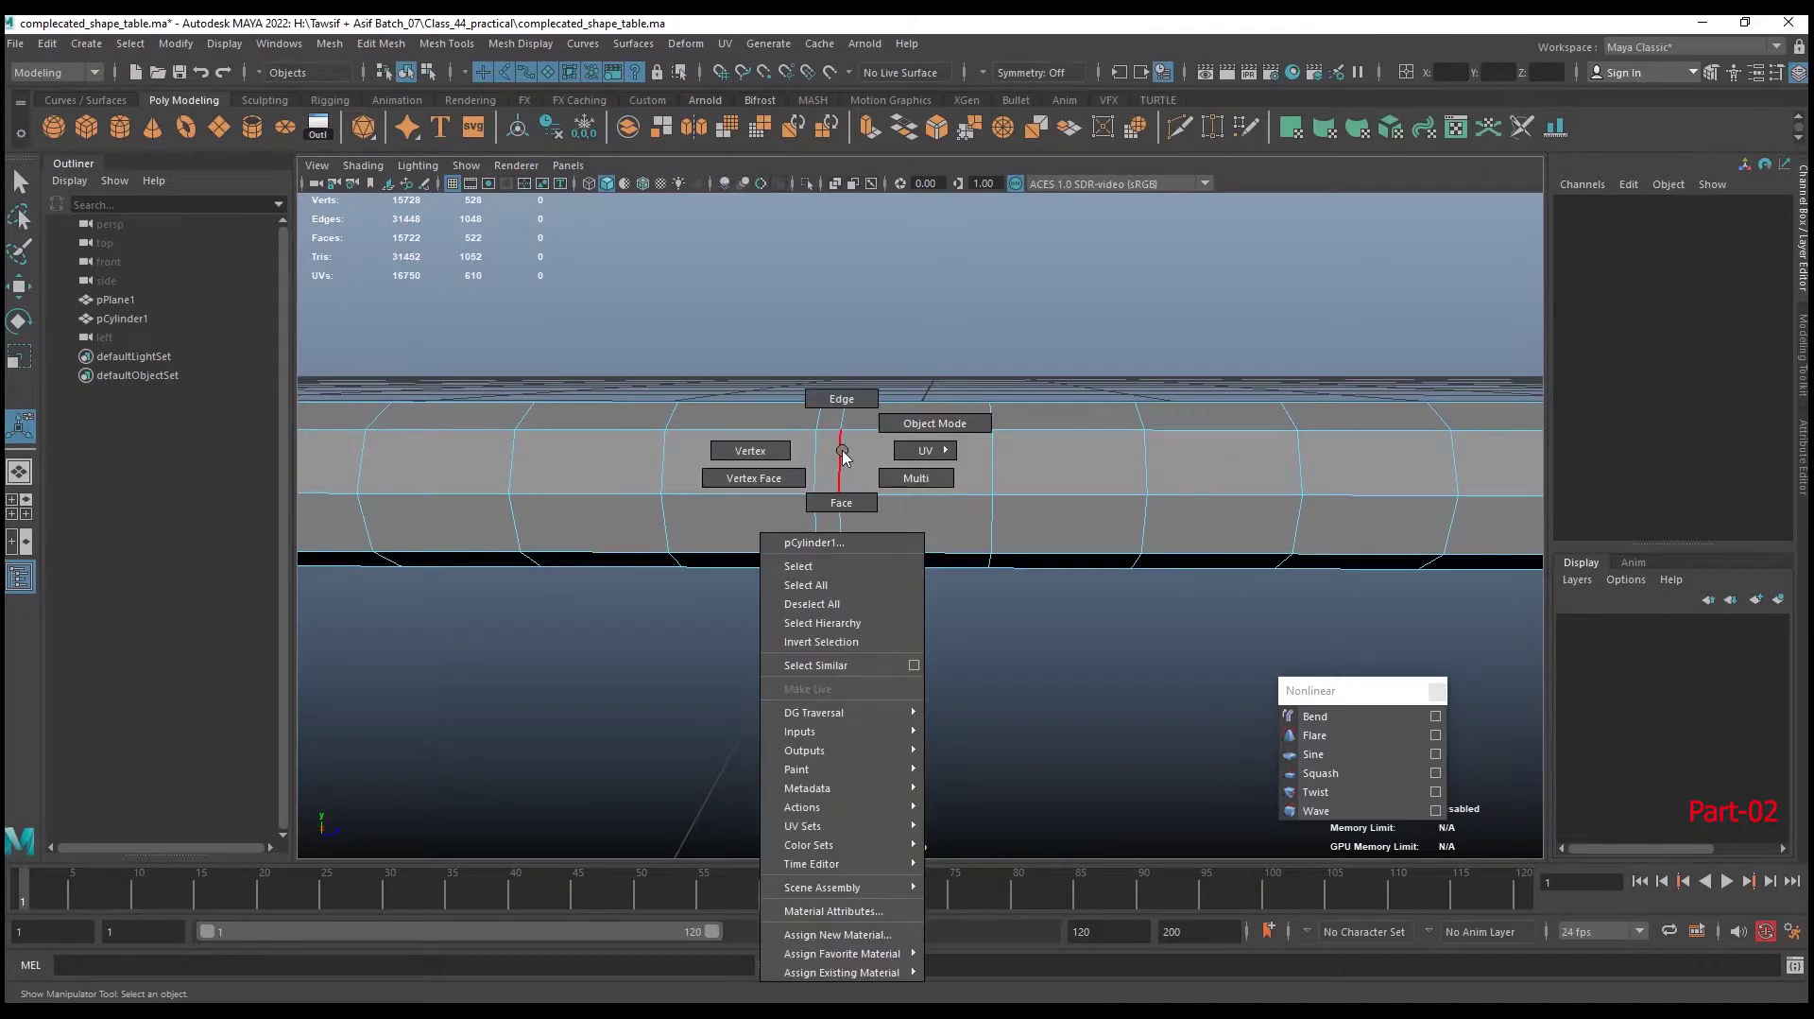
left_click(841, 398)
mouse_move(1070, 512)
left_mouse_down("alt")
mouse_move(901, 478)
mouse_move(905, 529)
left_mouse_up("alt")
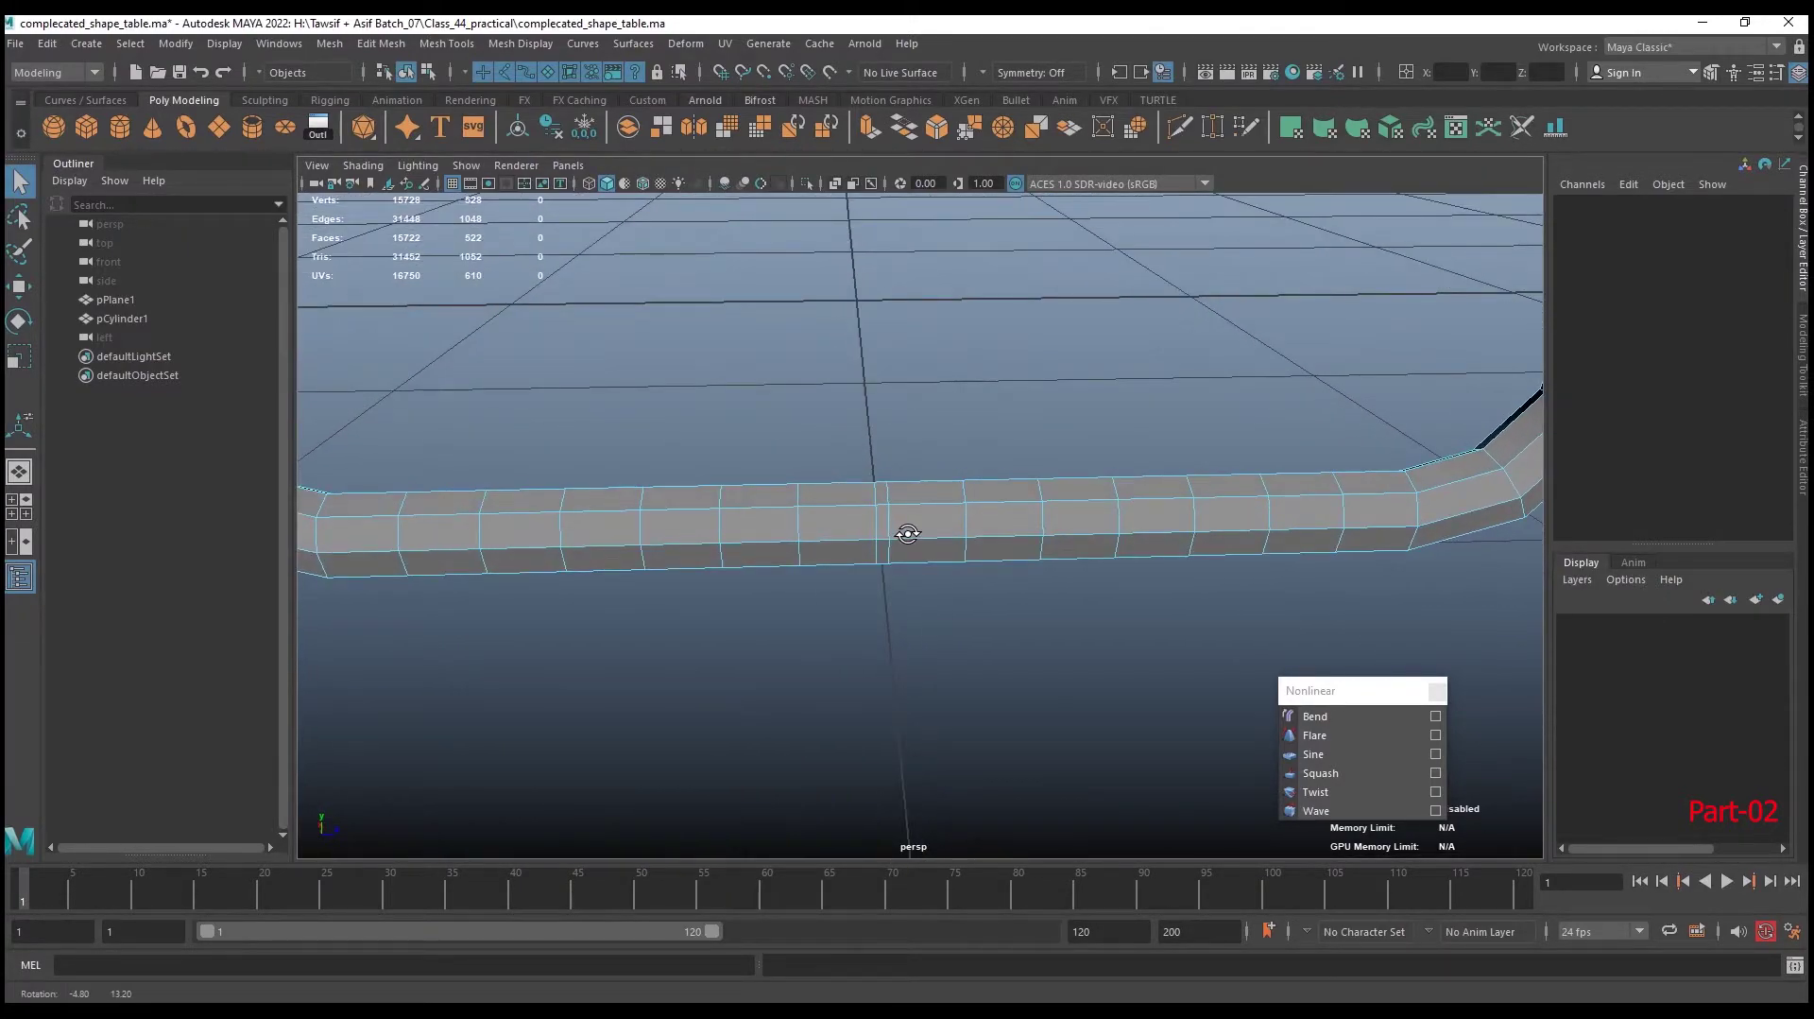
left_click(888, 519)
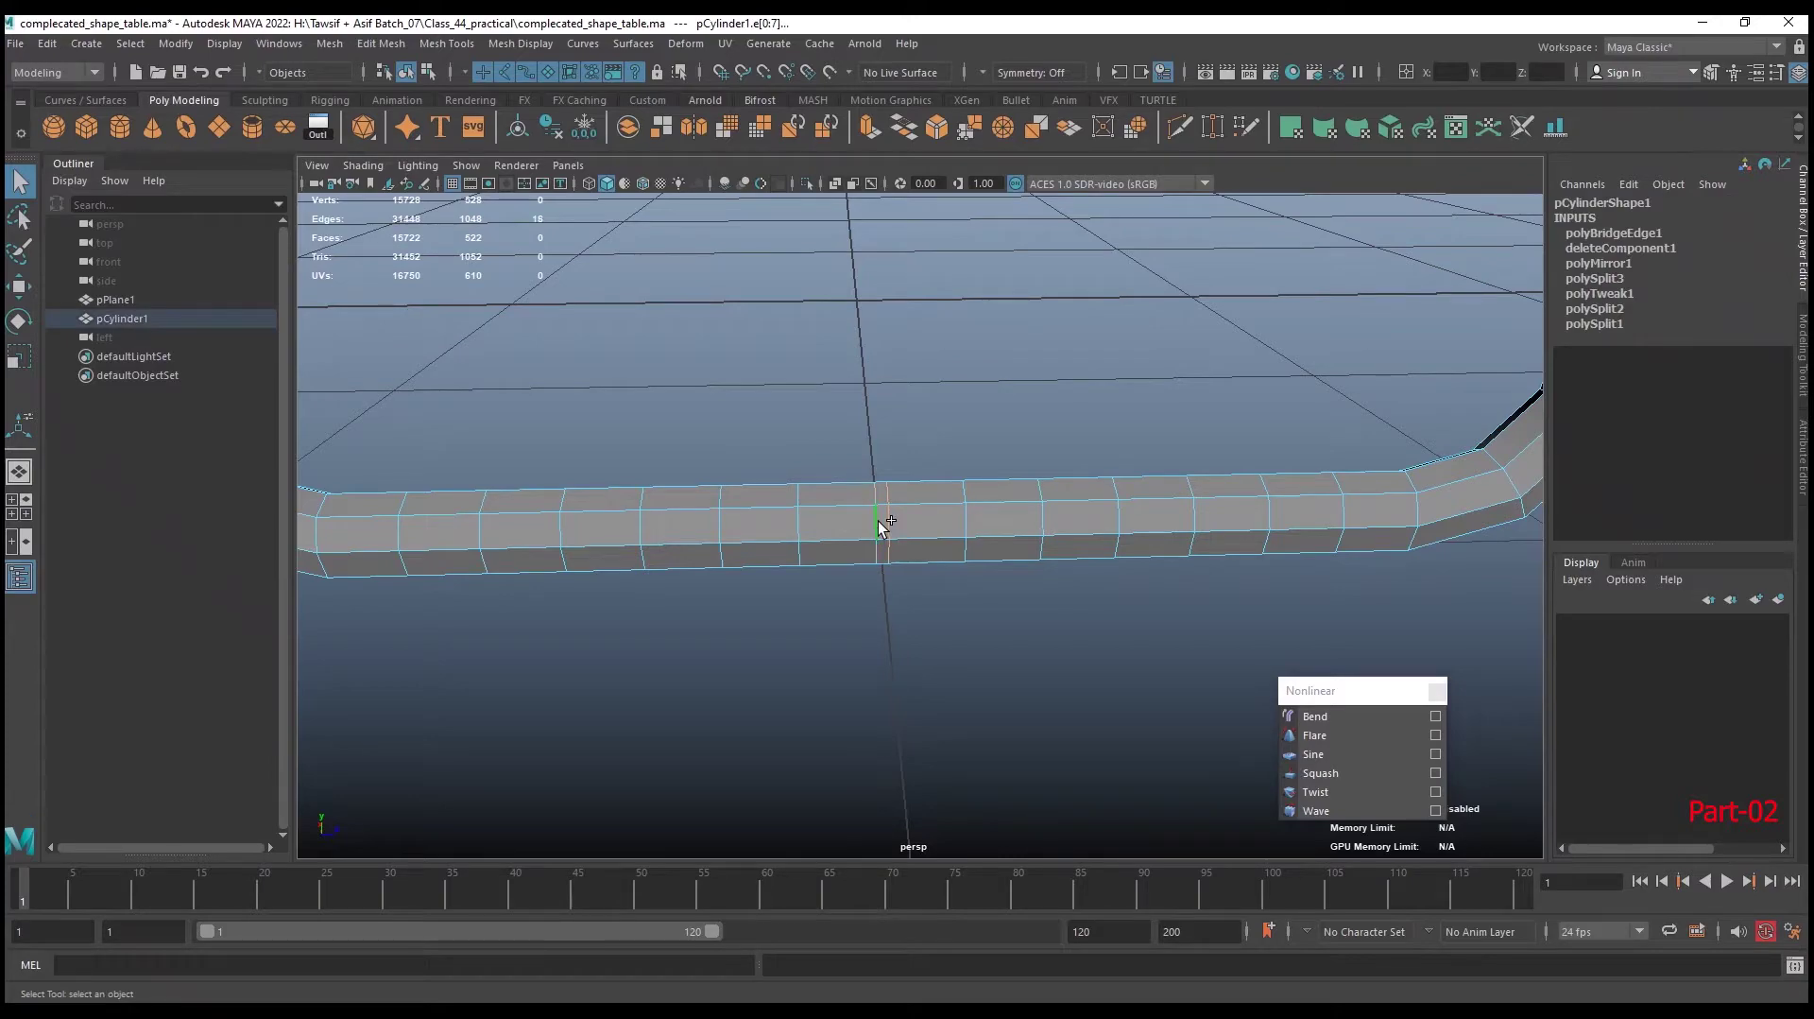
key("Delete")
Multi-Cut a new edge loop across the bar and zoom out to the whole frame
right_click_drag(901, 520, 810, 528, "shift")
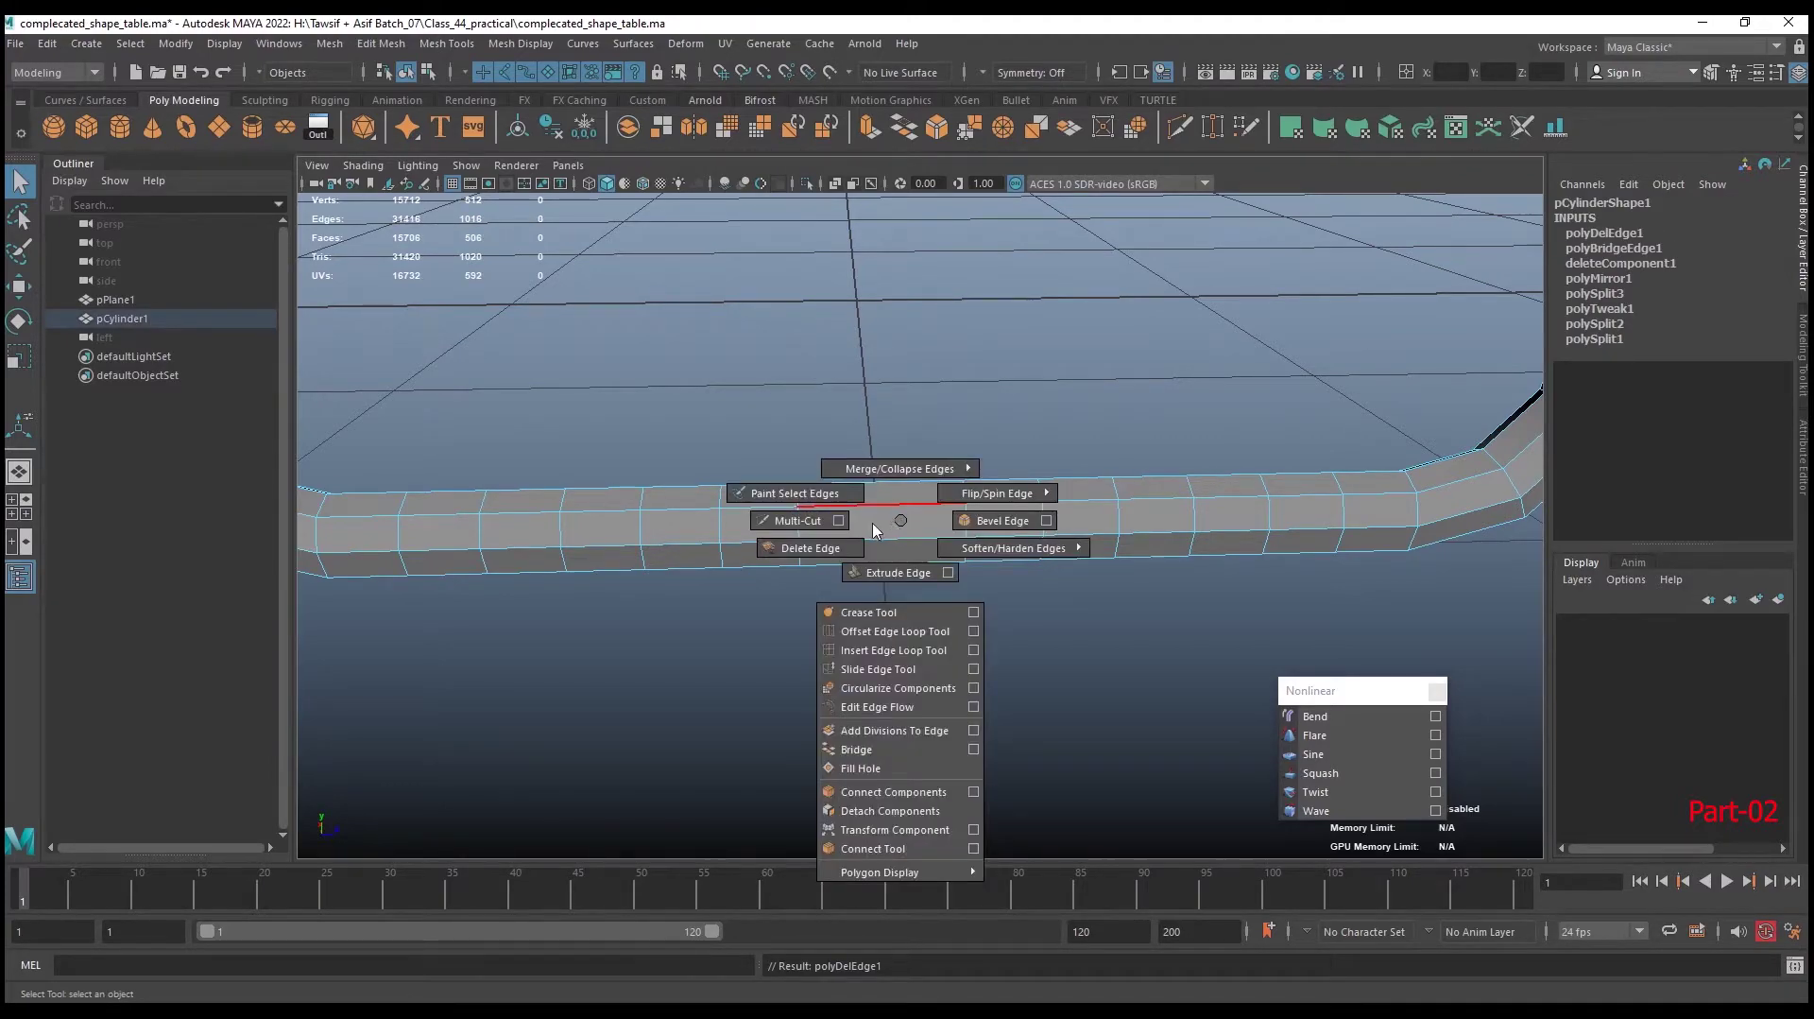
left_click(879, 483)
left_click(881, 563)
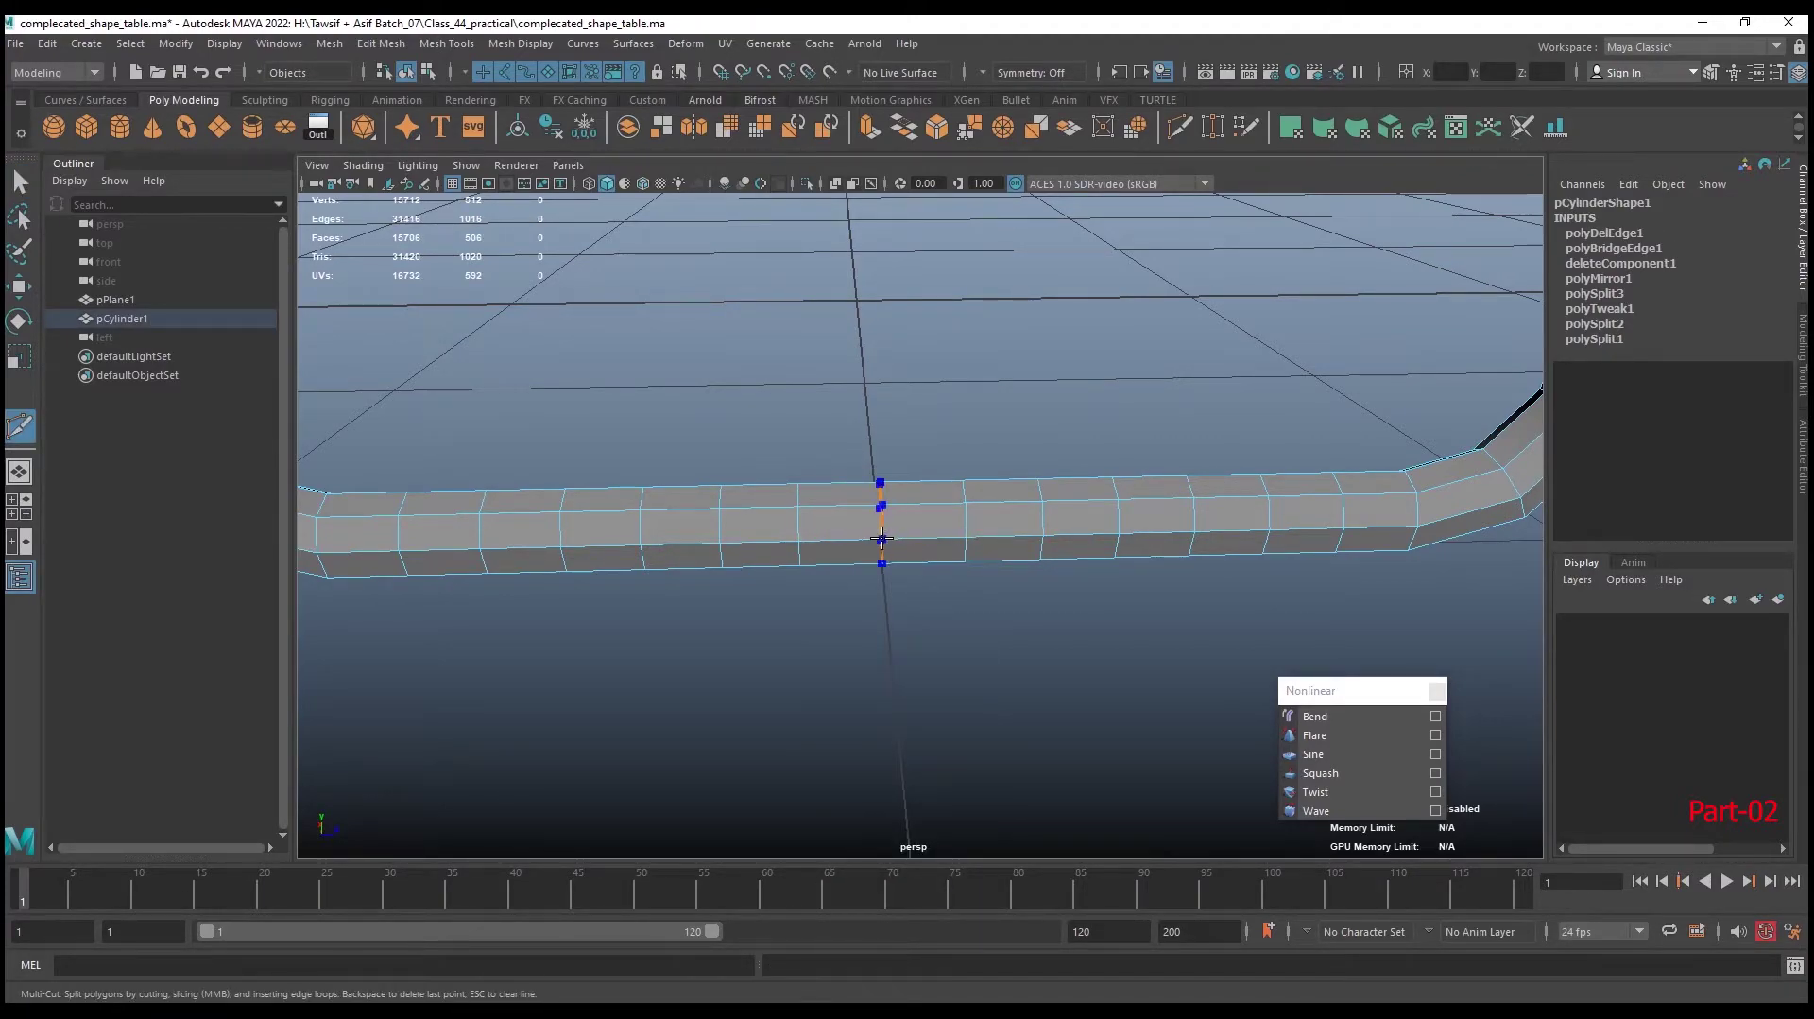
key("Return")
mouse_move(960, 586)
right_mouse_down("alt")
mouse_move(1042, 589)
mouse_move(942, 437)
right_mouse_up("alt")
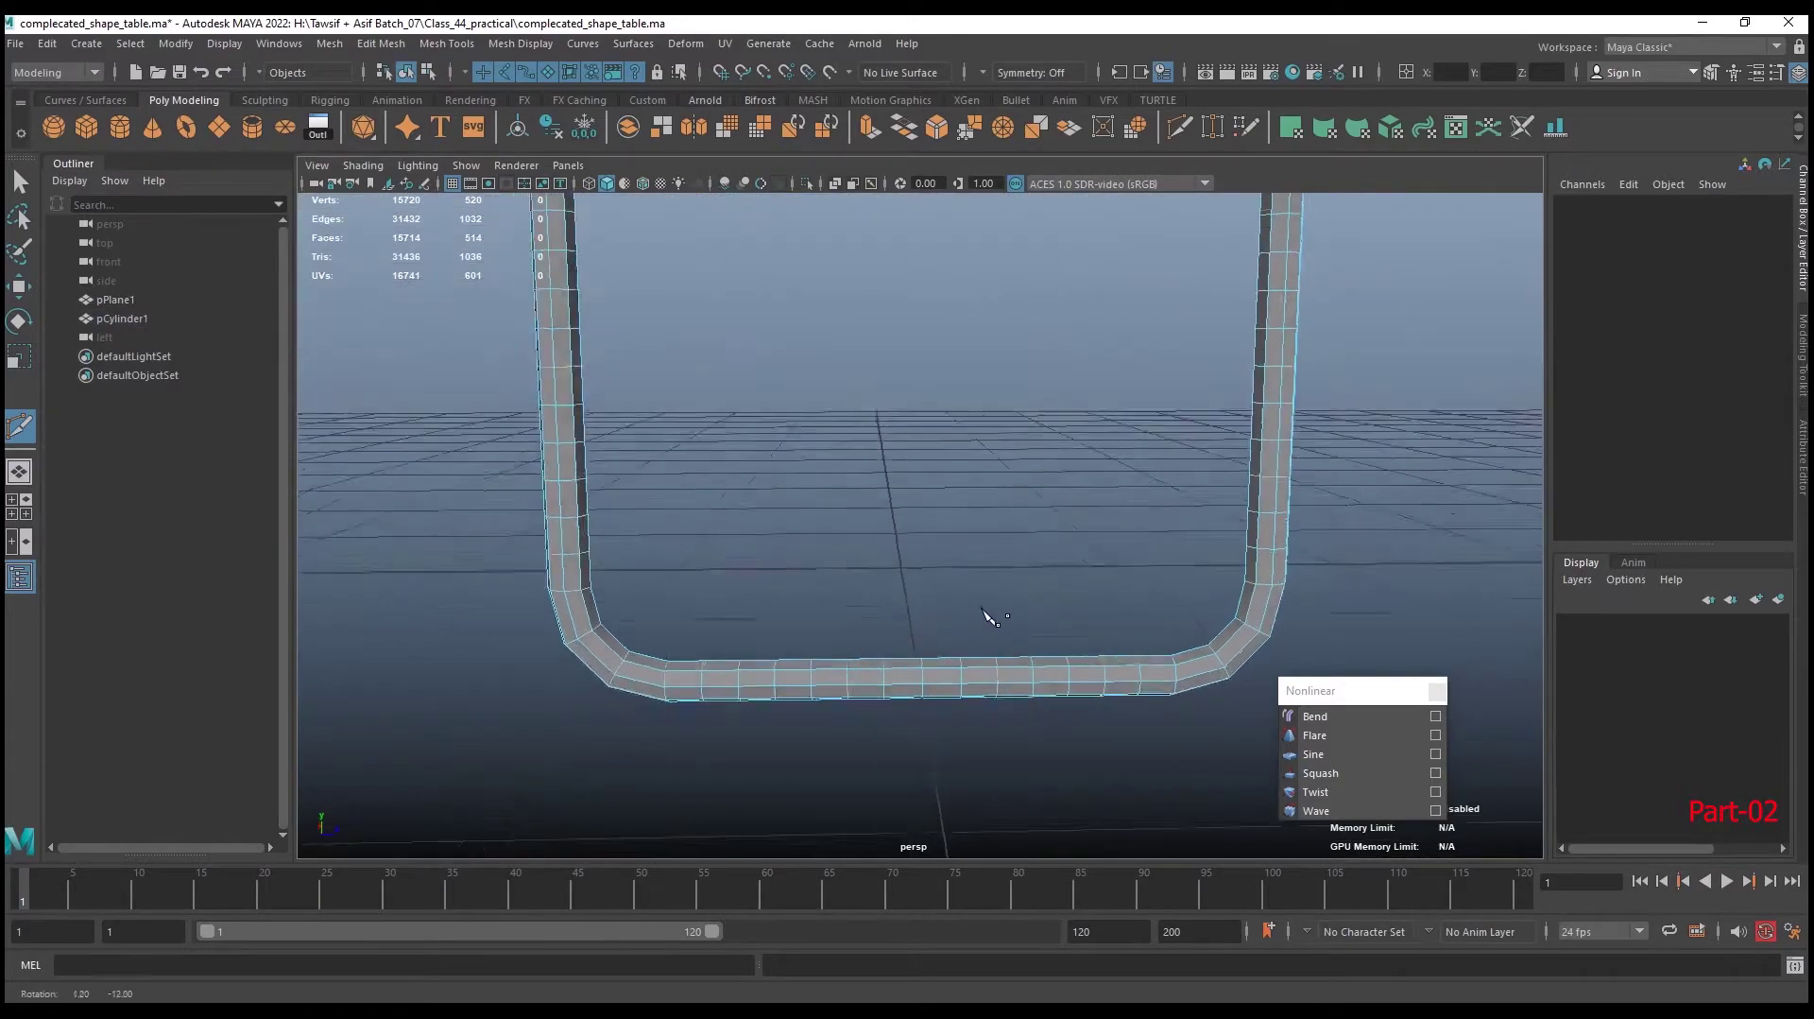
Save the scene, then add pCylinder2 and rotate it about 76.7° around Z
middle_click_drag(942, 438, 973, 574, "alt")
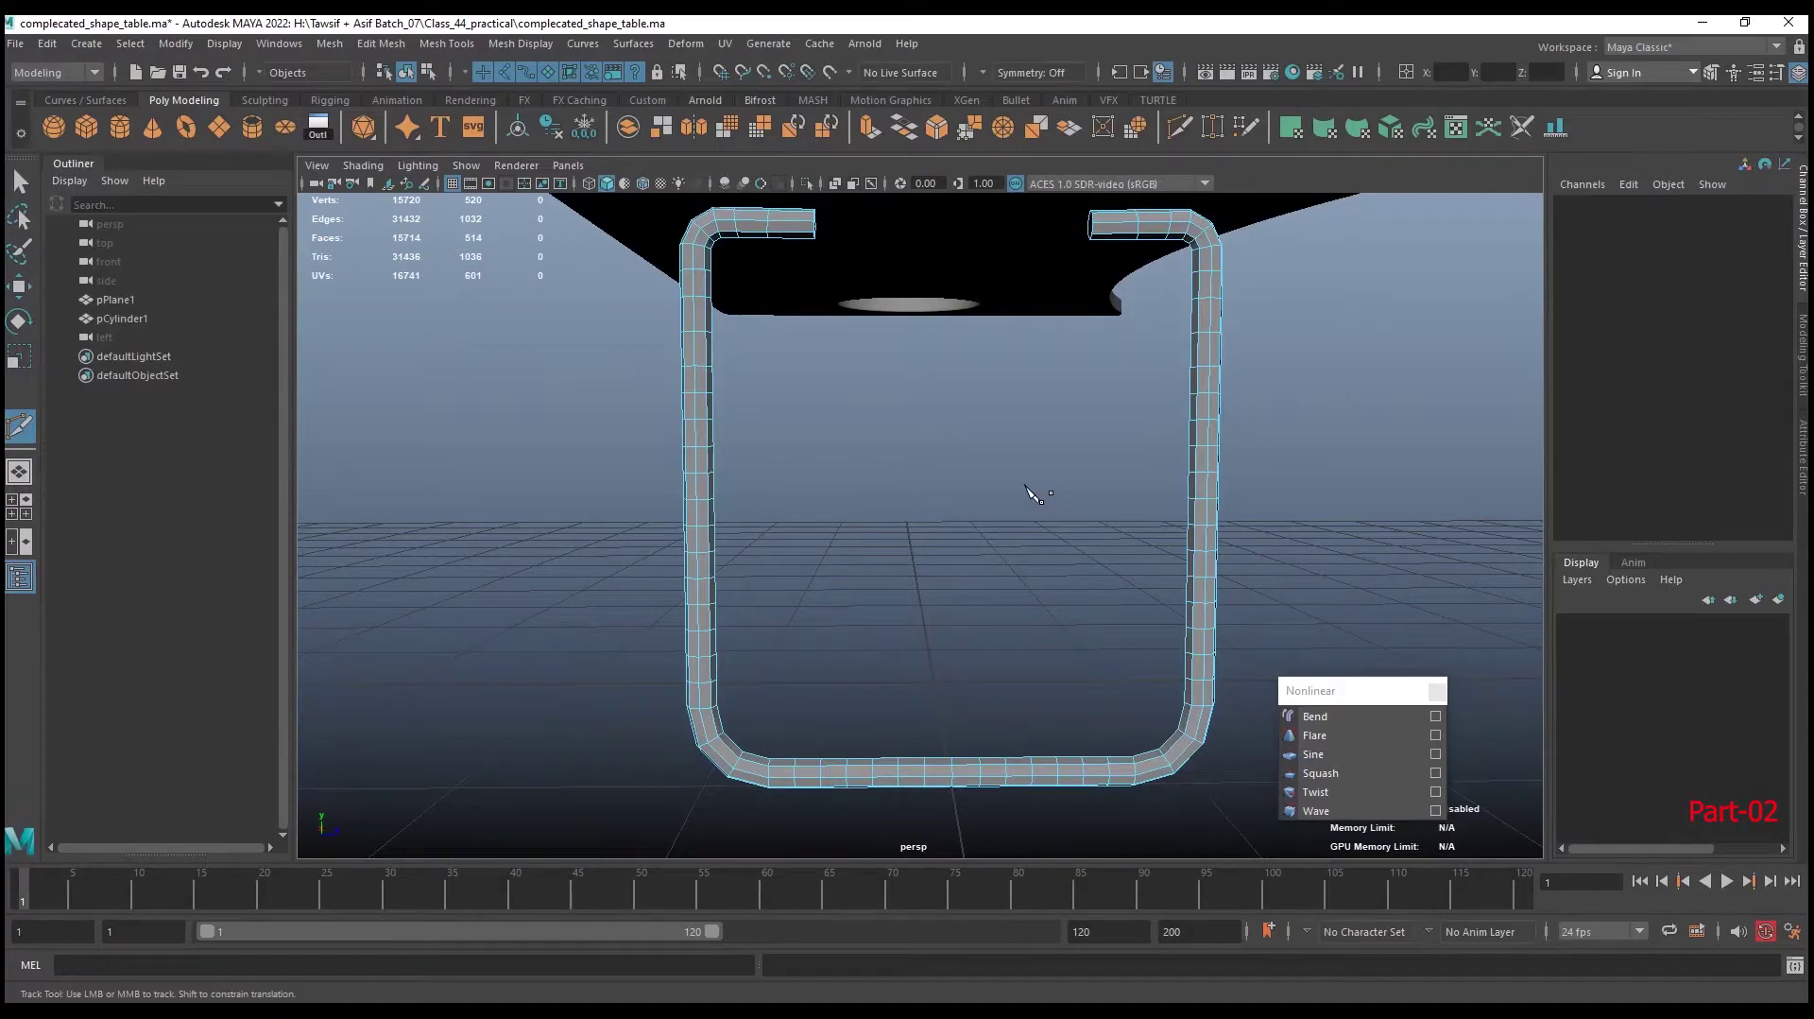
mouse_move(1009, 480)
left_mouse_down("alt")
mouse_move(881, 458)
mouse_move(968, 473)
left_mouse_up("alt")
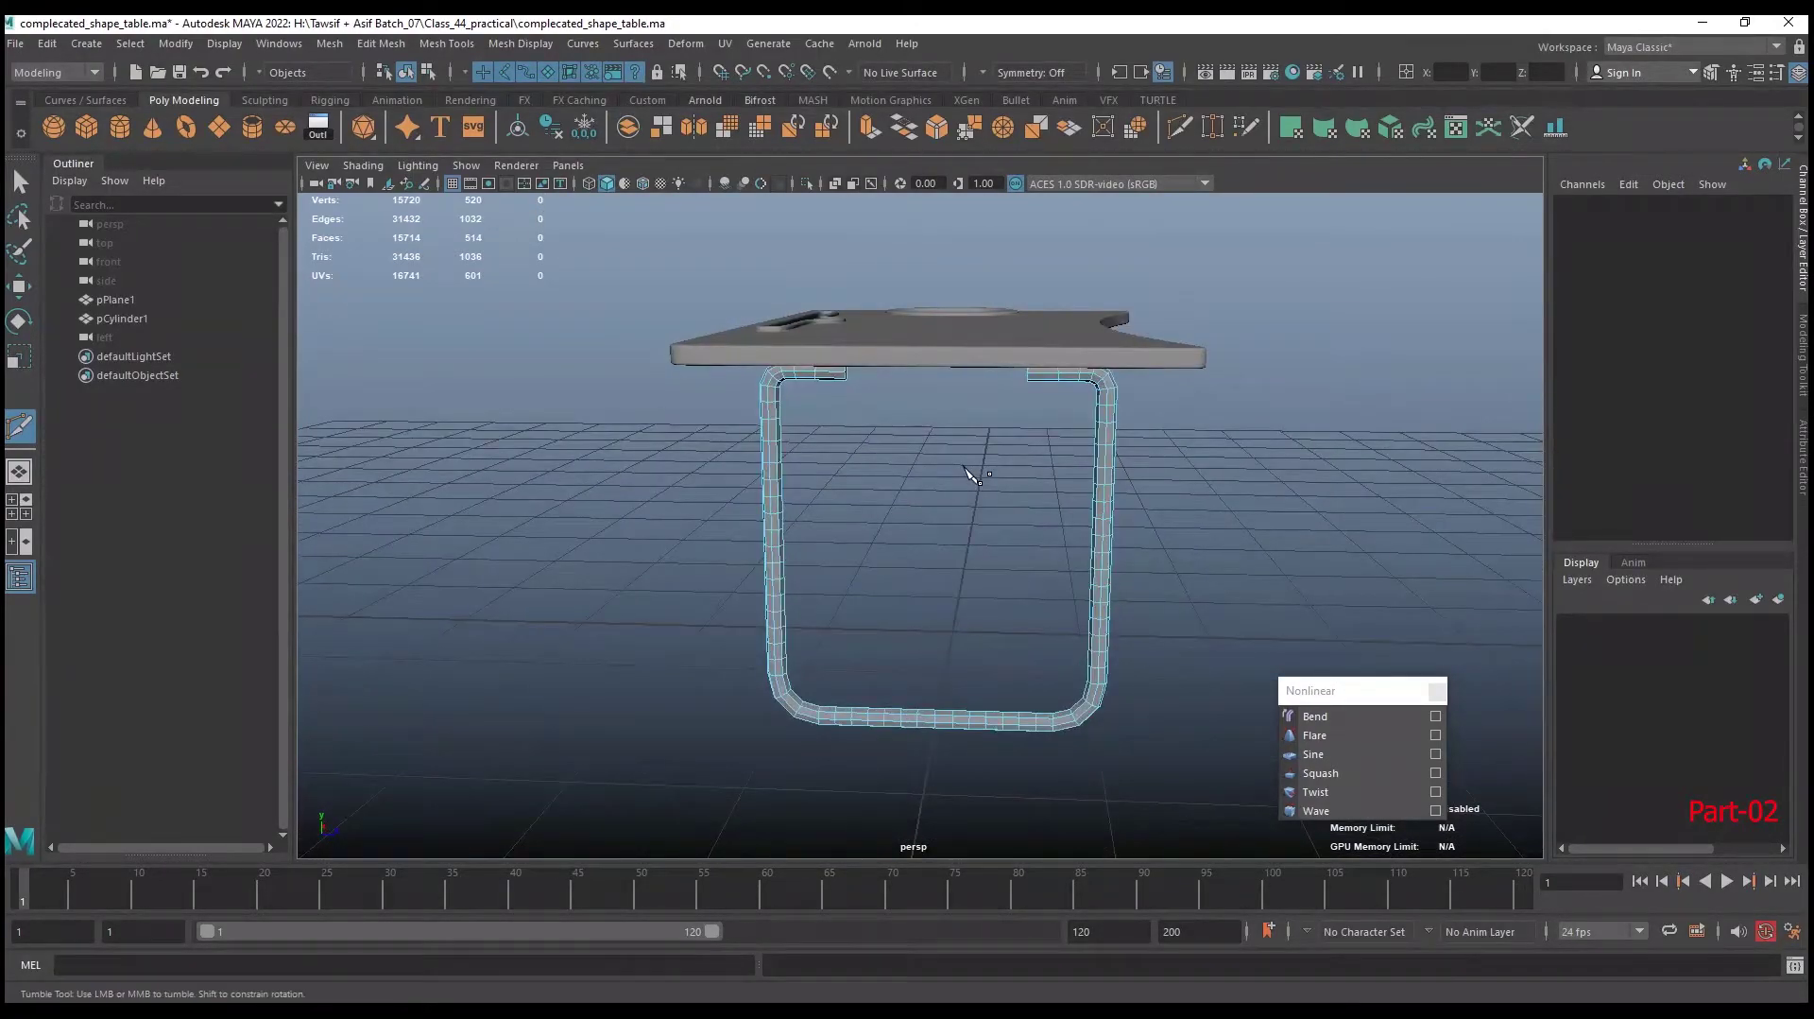
key("w")
right_click_drag(1092, 409, 1216, 417)
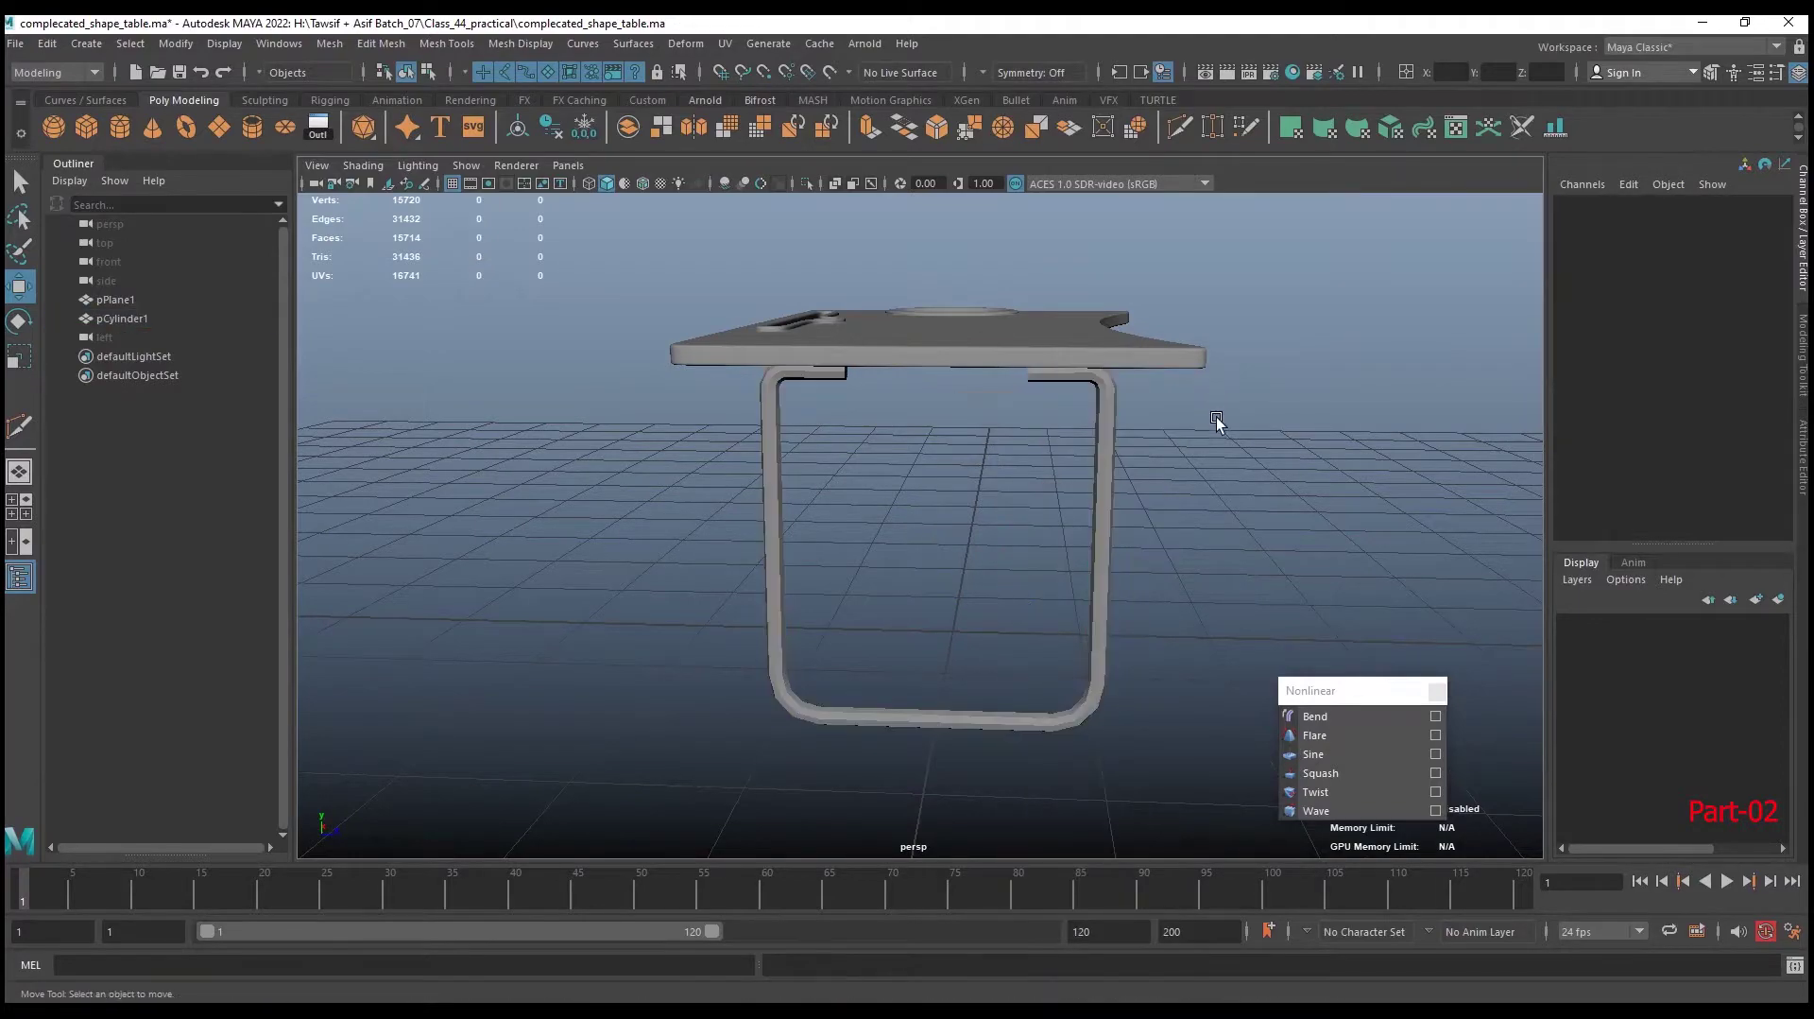
left_click_drag(1217, 417, 1056, 484, "alt")
key("ctrl+s")
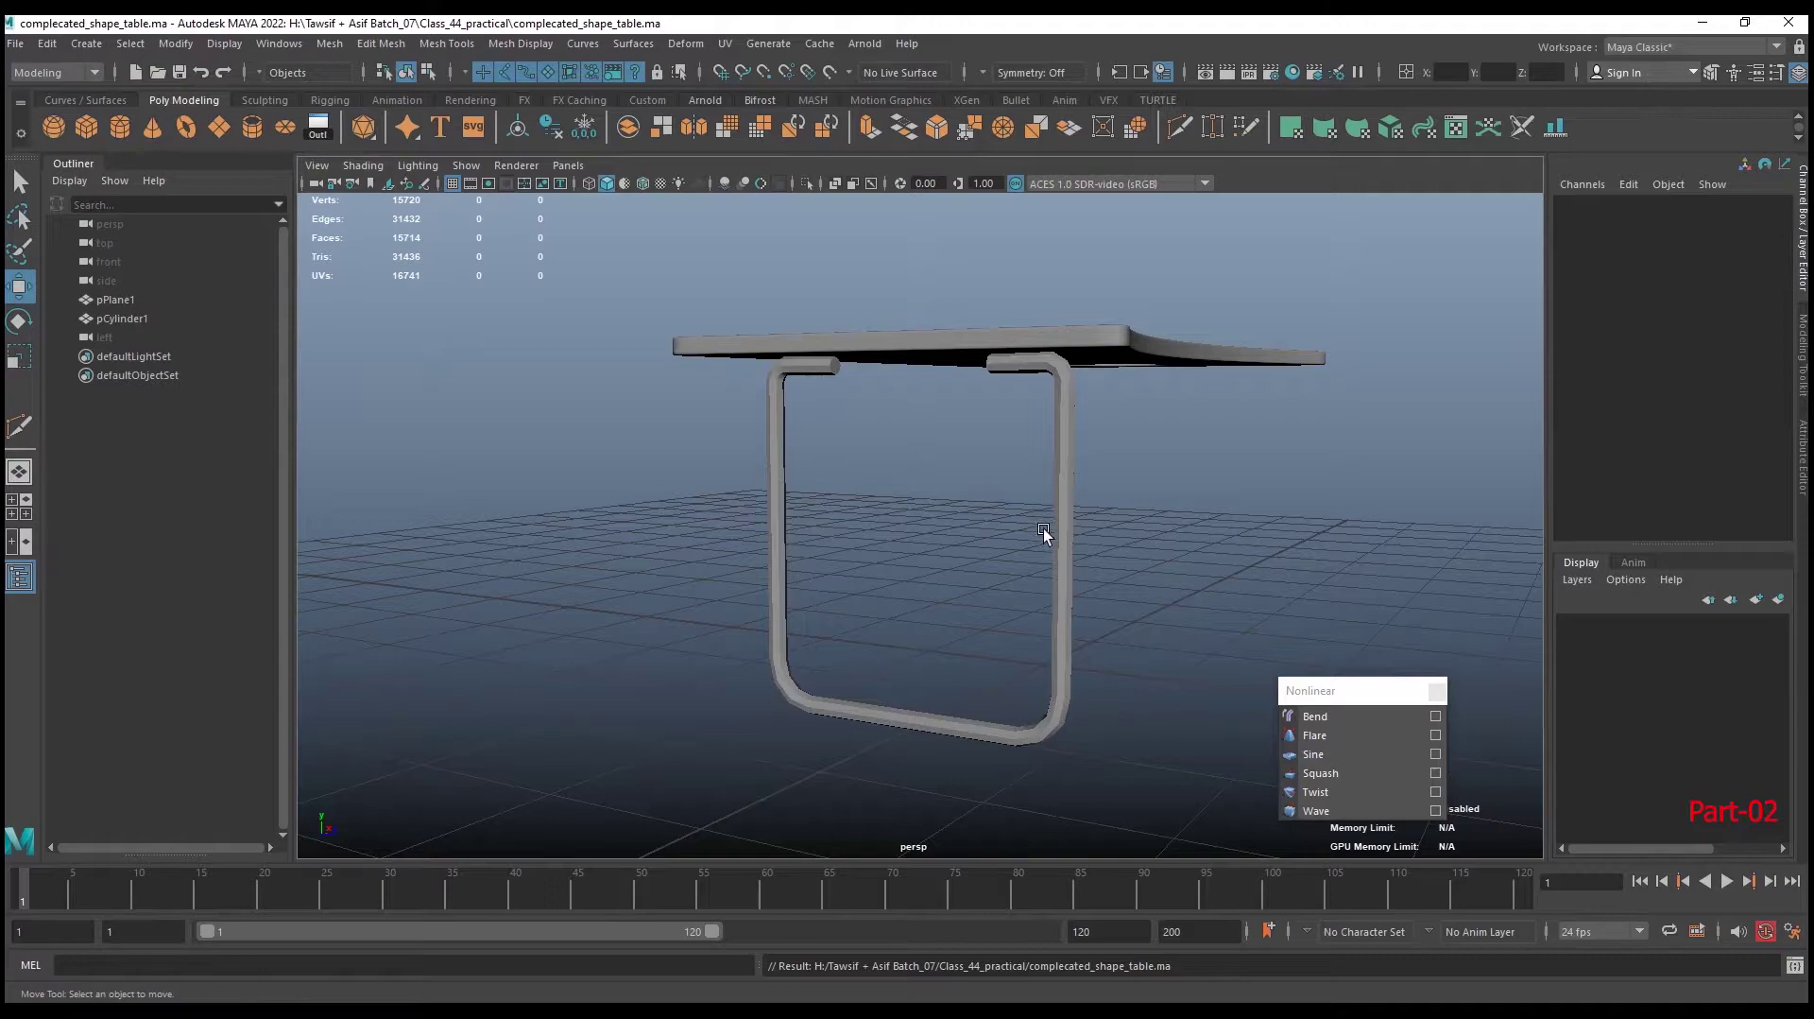
mouse_move(1043, 532)
left_mouse_down("alt")
mouse_move(996, 529)
mouse_move(1115, 567)
left_mouse_up("alt")
key("e")
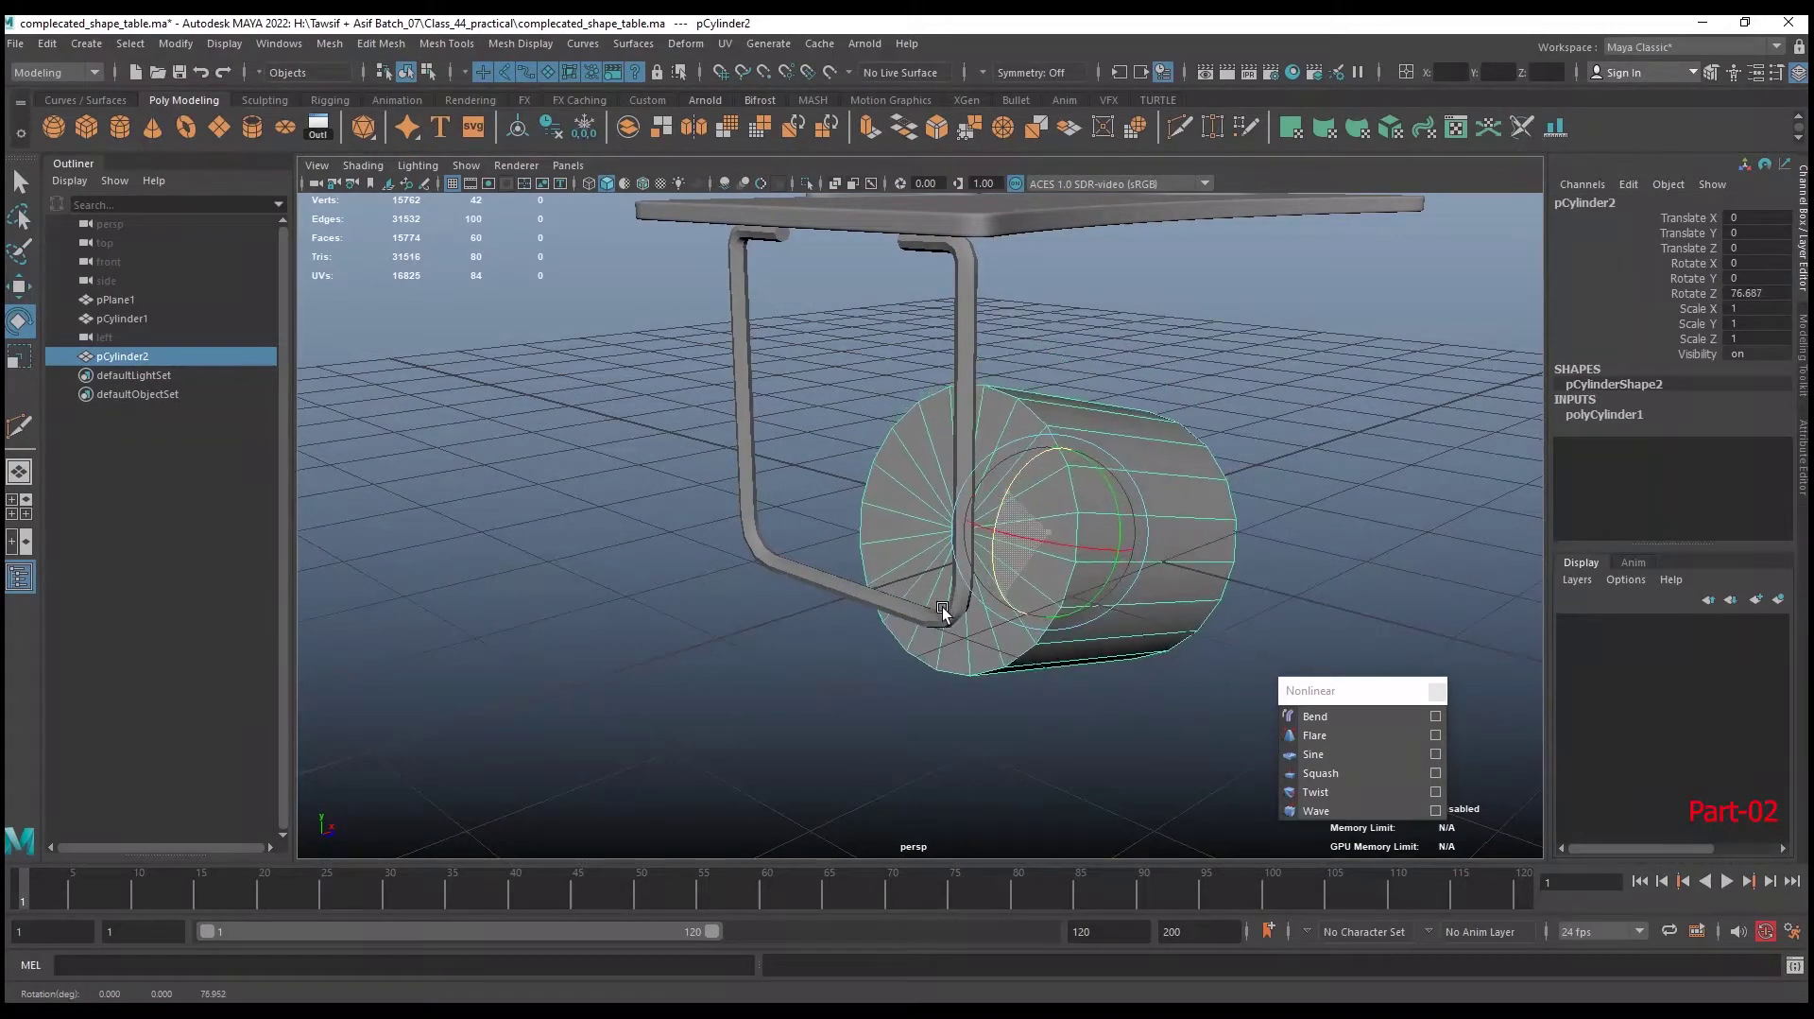
Set the cylinder's Rotate Z and Rotate X to 90 in the Channel Box
left_click(1758, 293)
double_click(1773, 294)
type("90")
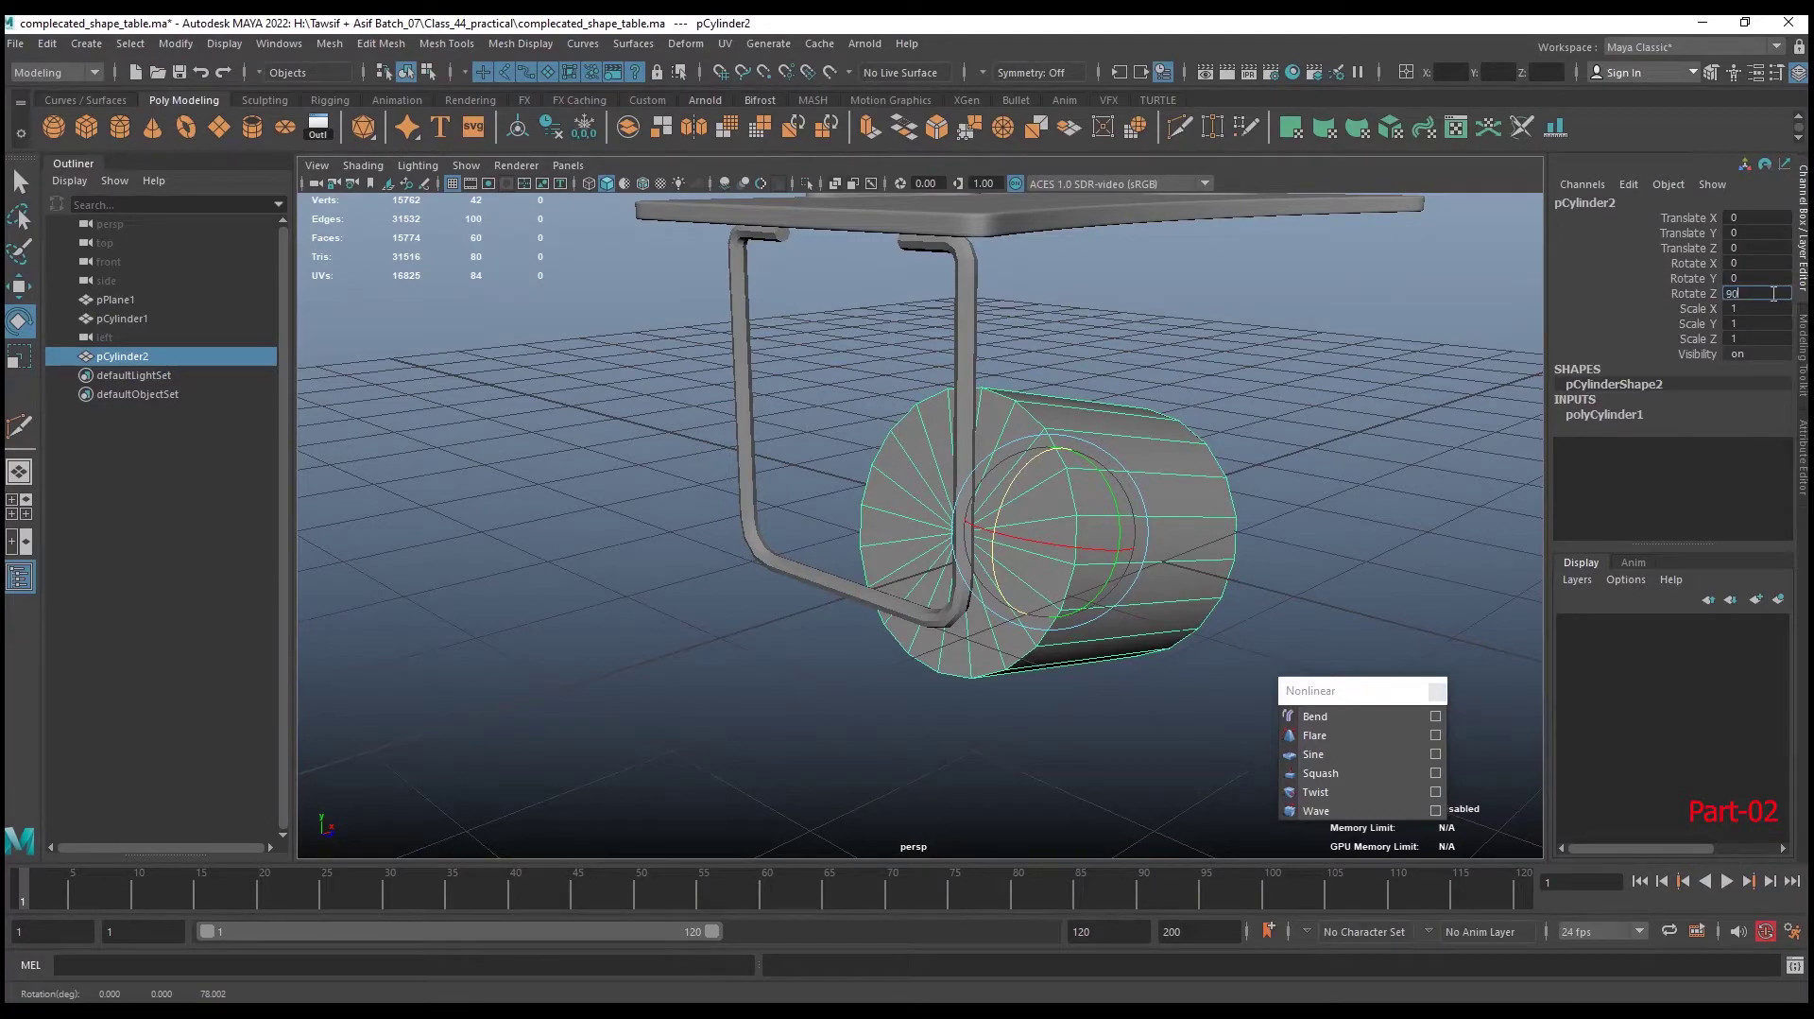
key("Return")
mouse_move(1111, 455)
left_mouse_down("alt")
mouse_move(920, 581)
mouse_move(1142, 535)
left_mouse_up("alt")
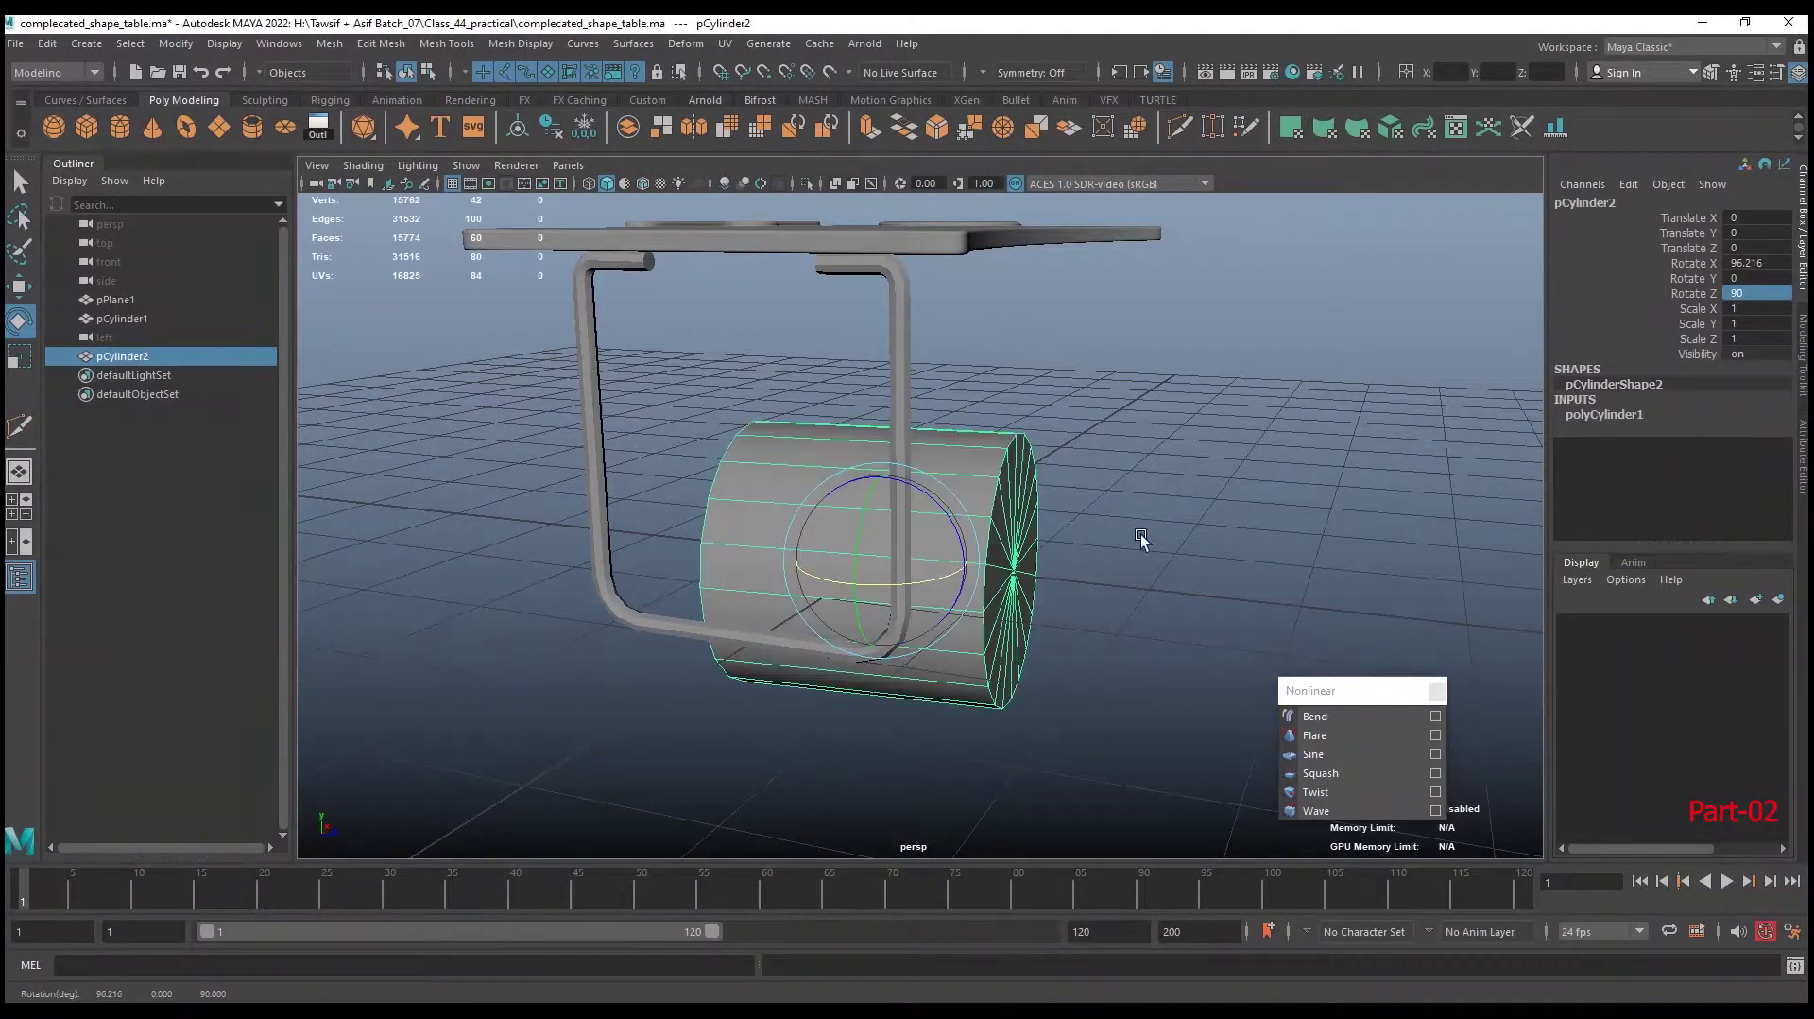
left_click(1754, 262)
type("90")
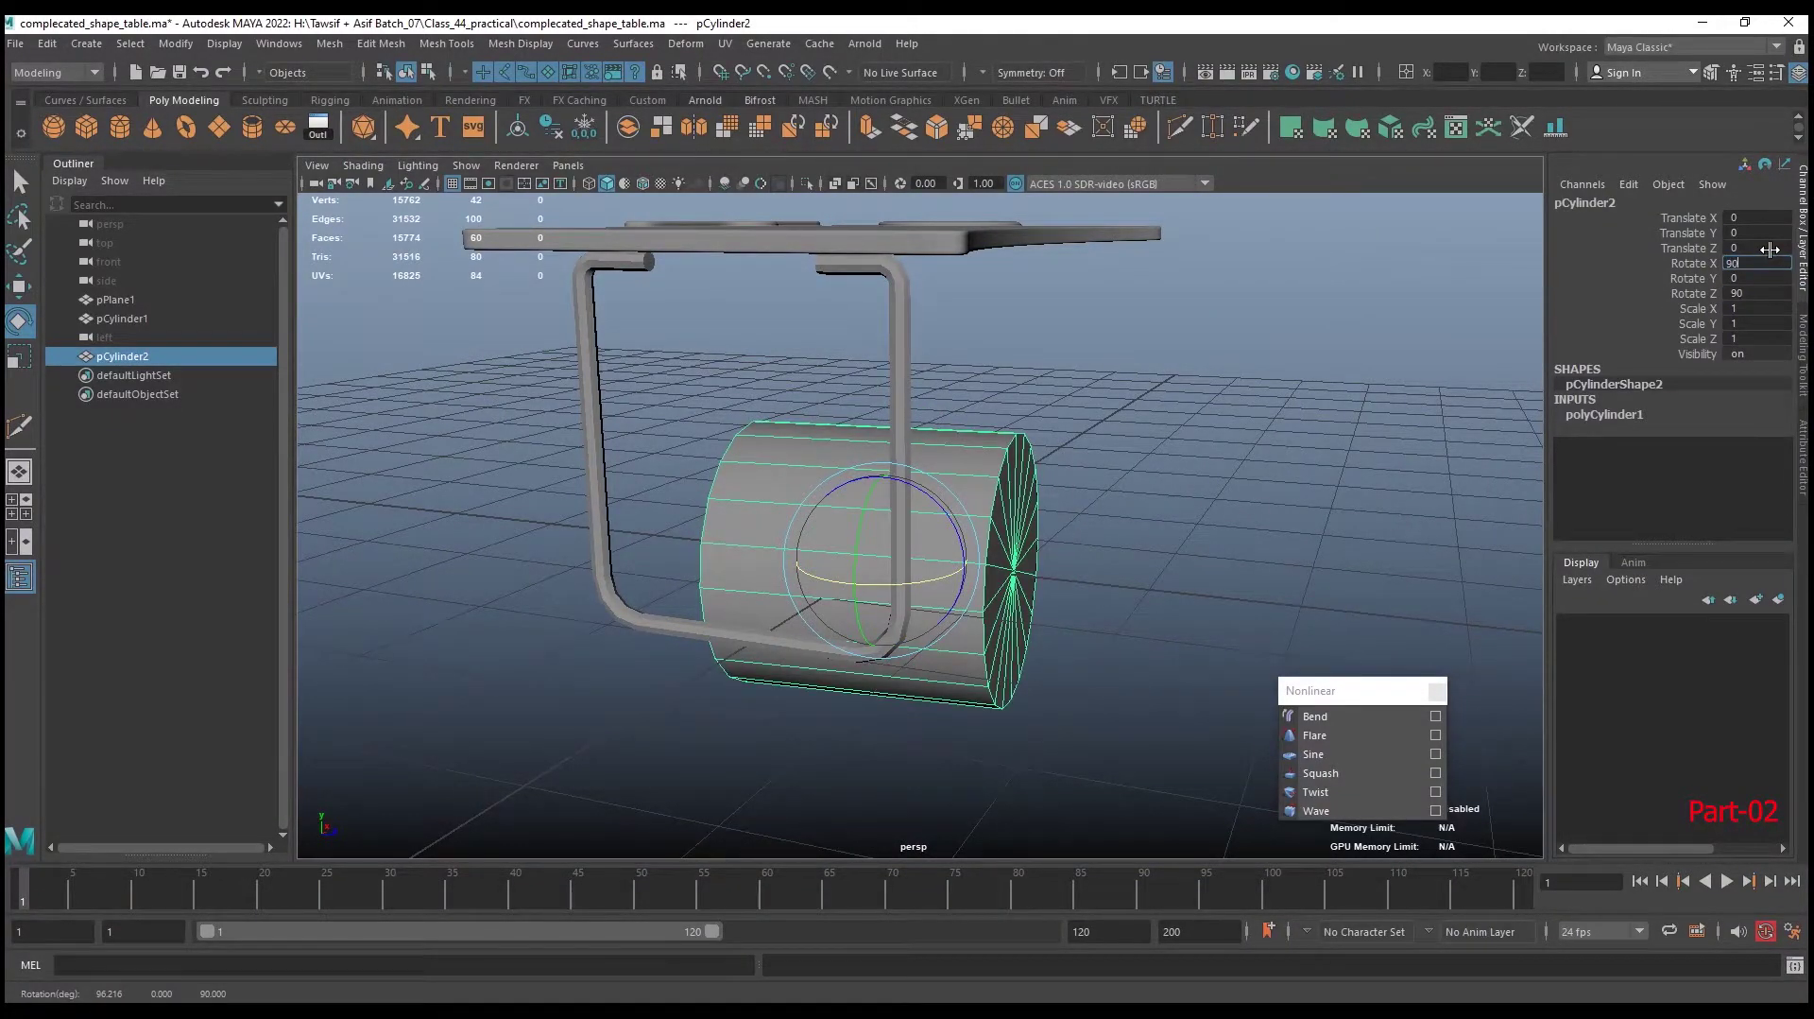
key("Return")
Set the polyCylinder1 Radius to 0.08 to make a thin rod
left_click(1625, 414)
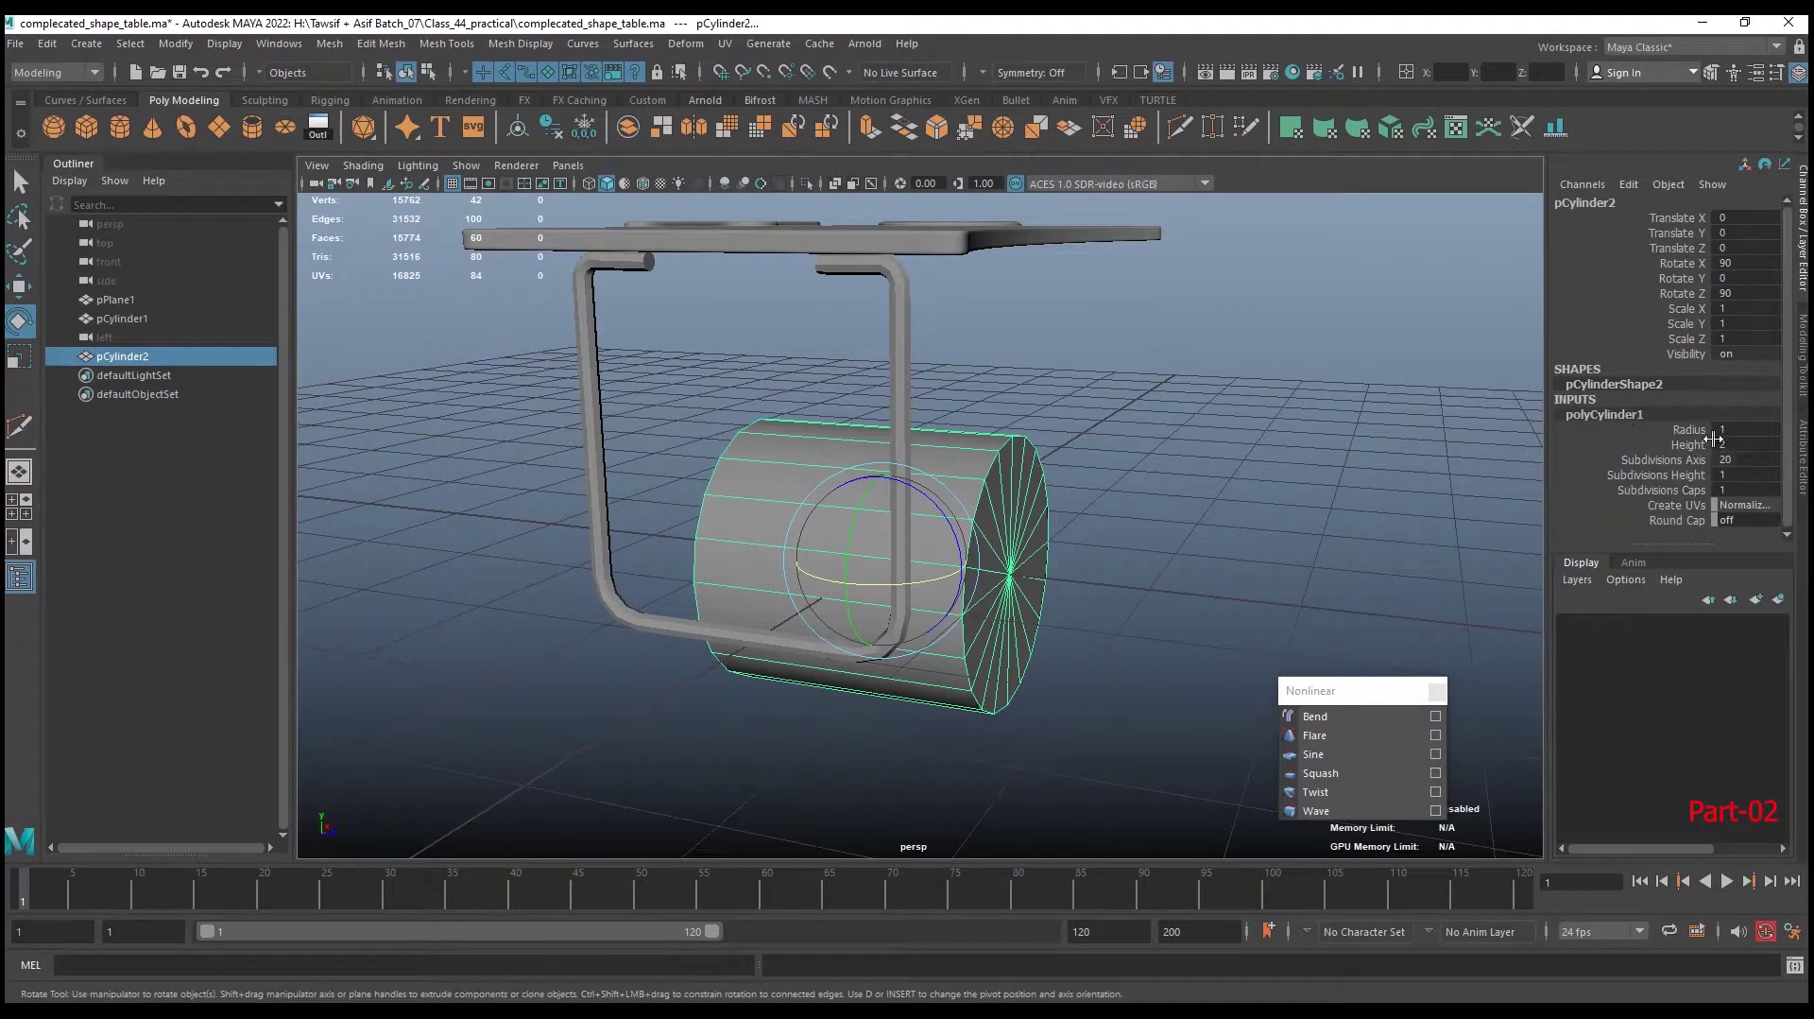
left_click(1725, 429)
type("0.08")
key("Return")
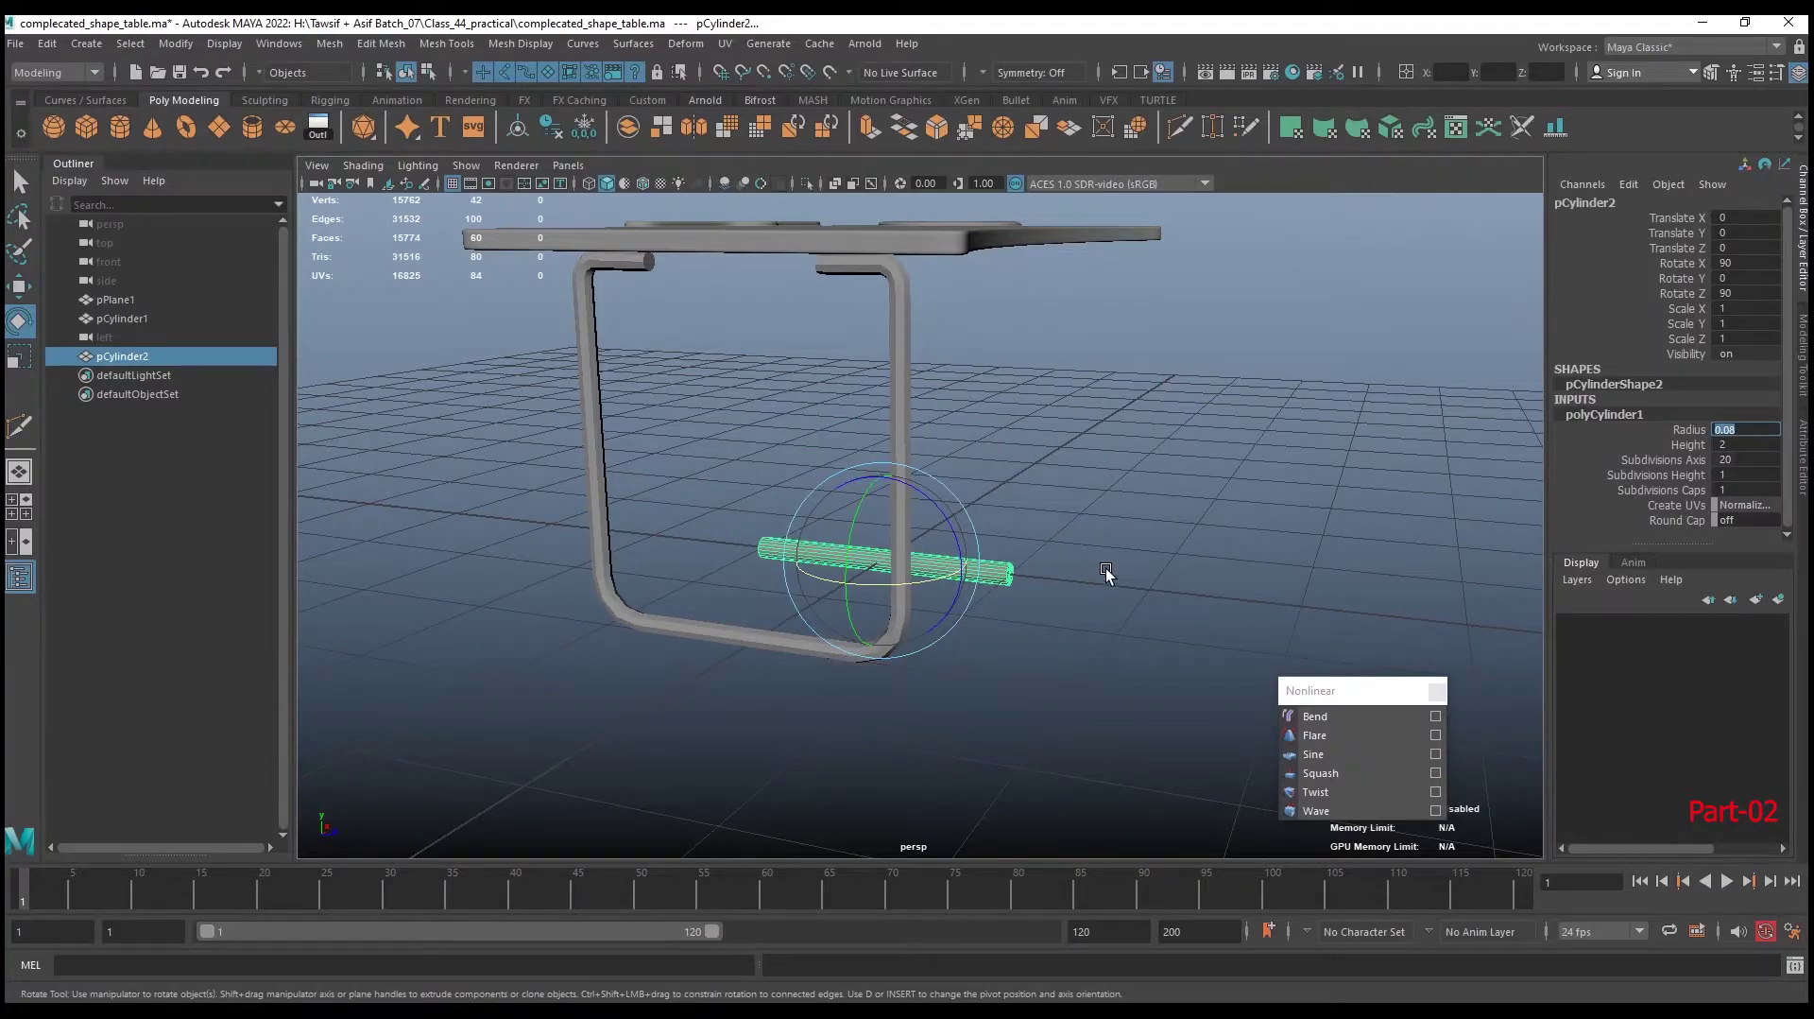
mouse_move(1105, 571)
left_mouse_down("alt")
mouse_move(1085, 541)
mouse_move(914, 571)
left_mouse_up("alt")
Raise the rod to the table top and shift it sideways toward the leg
key("w")
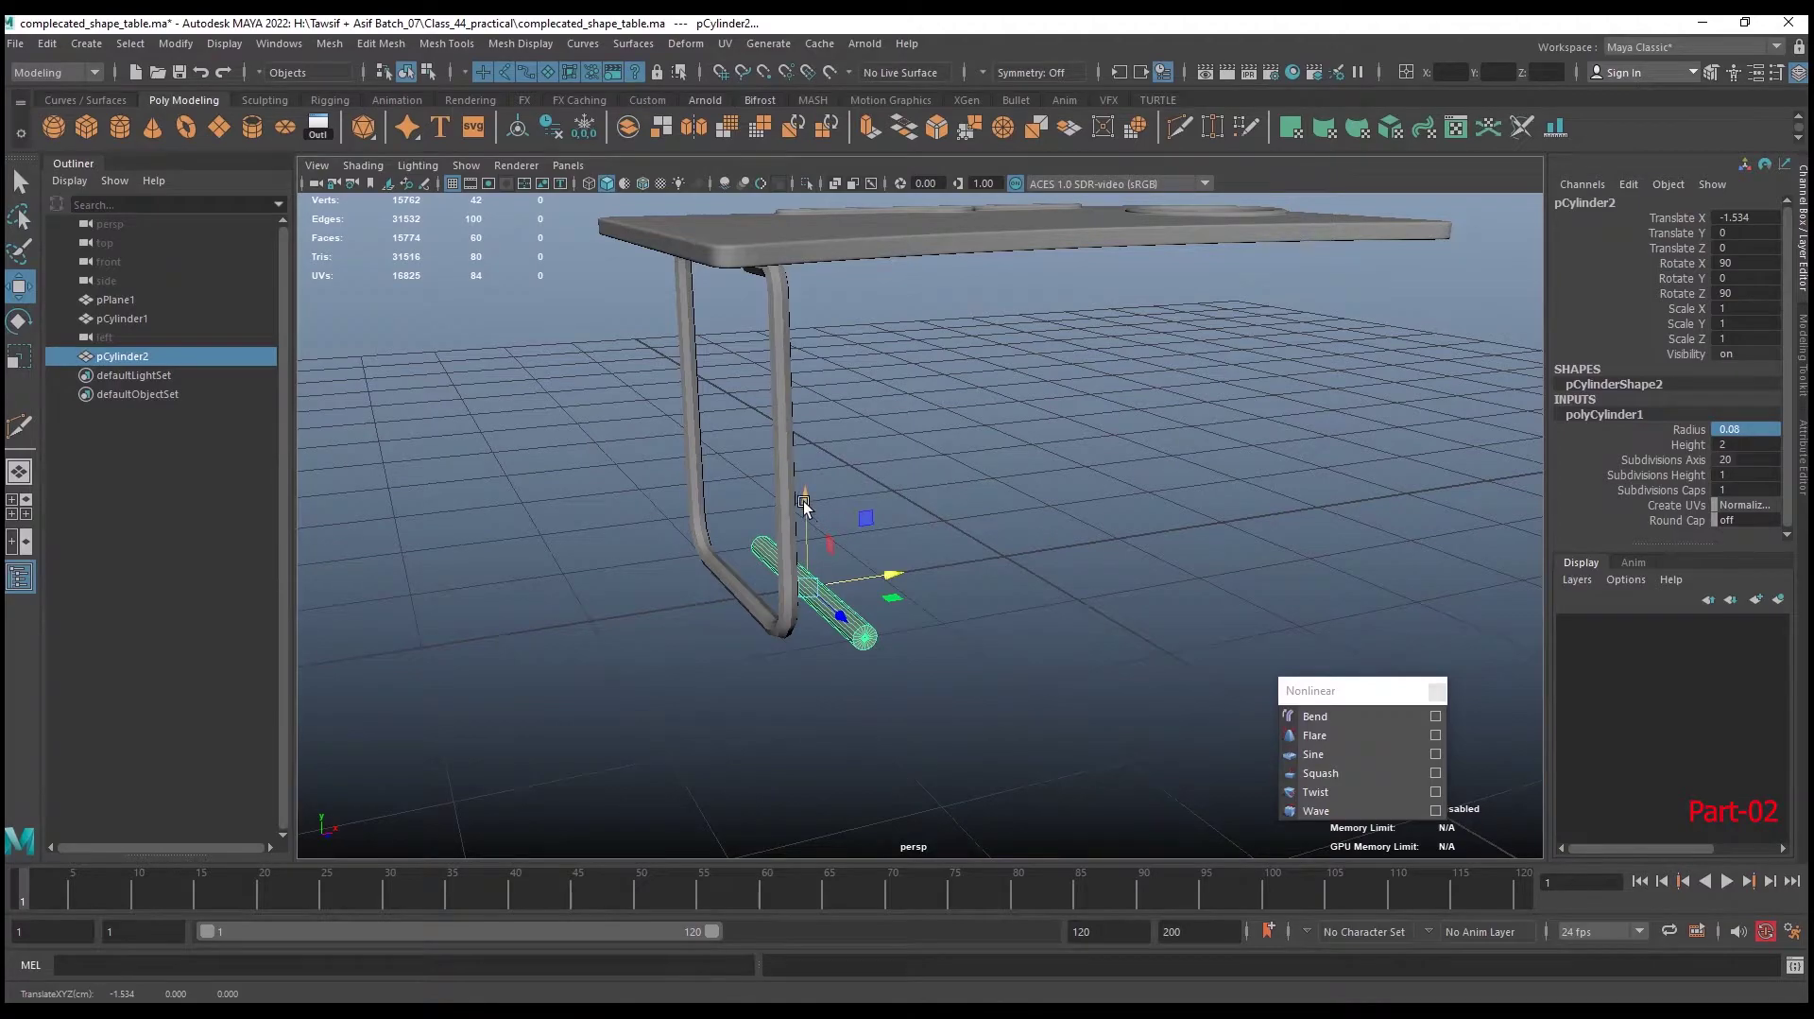
left_click_drag(830, 507, 831, 321)
scroll(1014, 460, "up", 3)
mouse_move(1014, 460)
left_mouse_down("alt")
mouse_move(1033, 587)
mouse_move(903, 460)
left_mouse_up("alt")
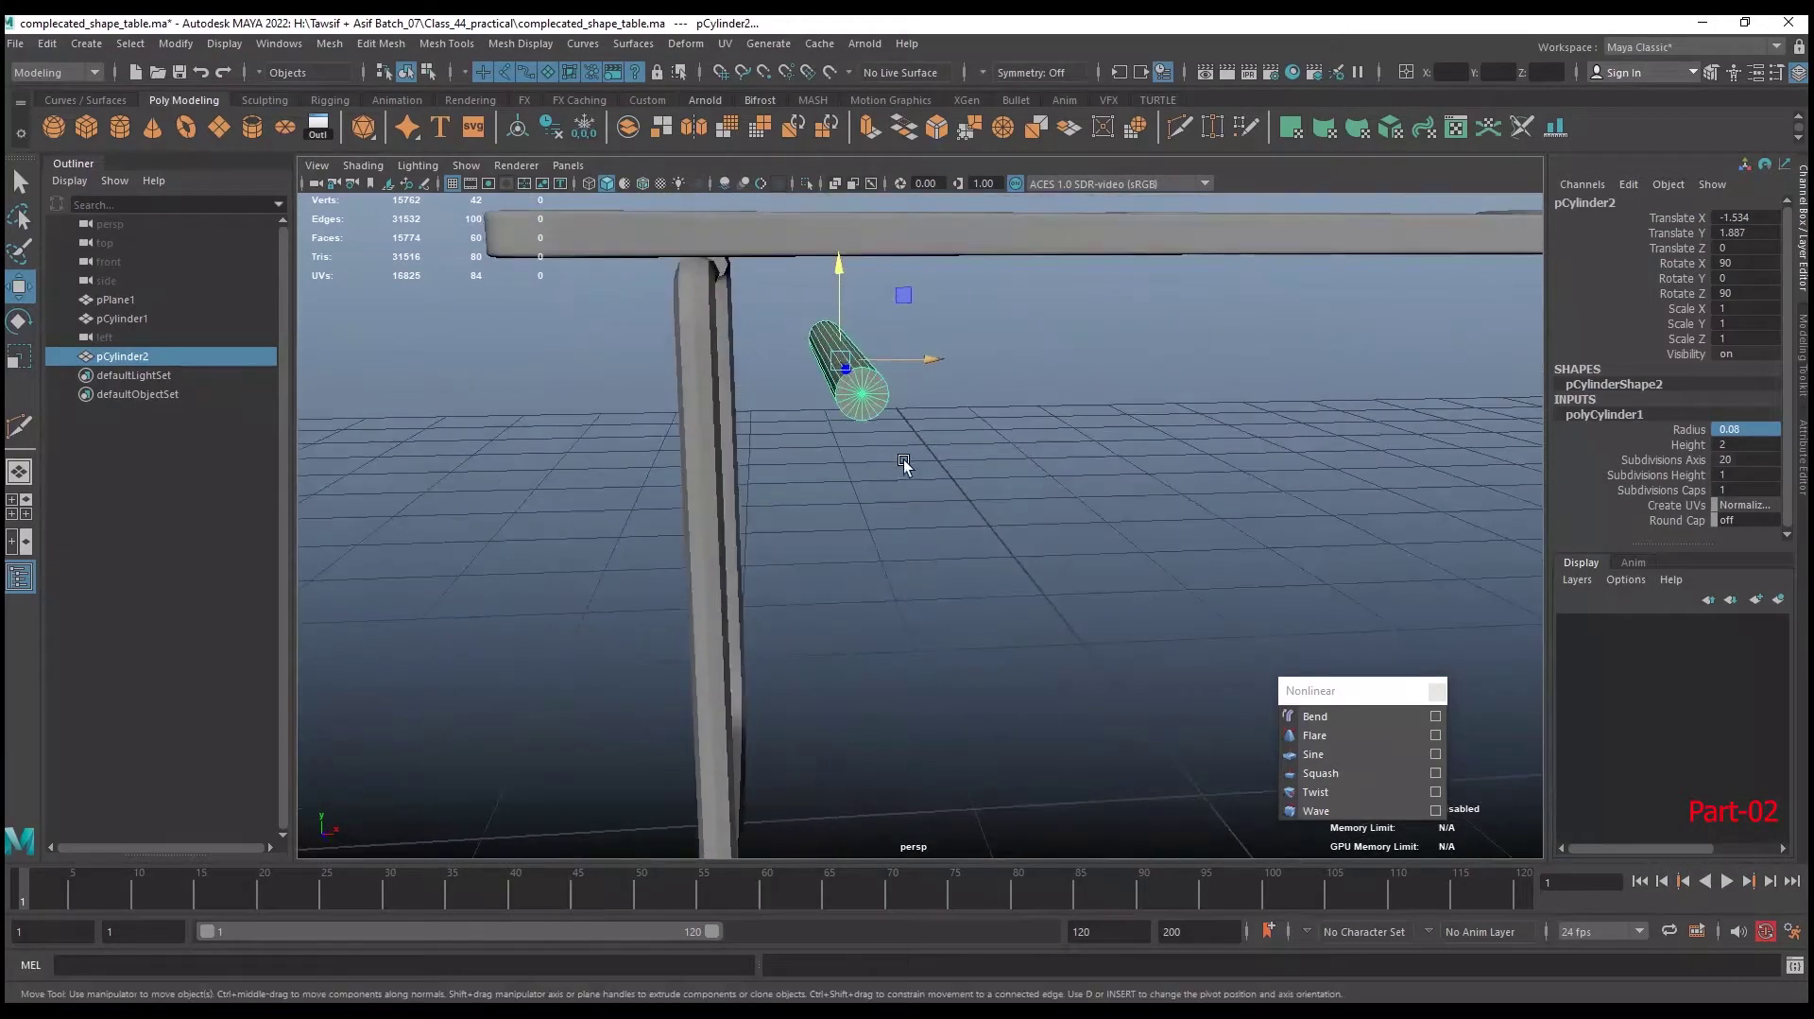
left_click_drag(926, 360, 787, 352)
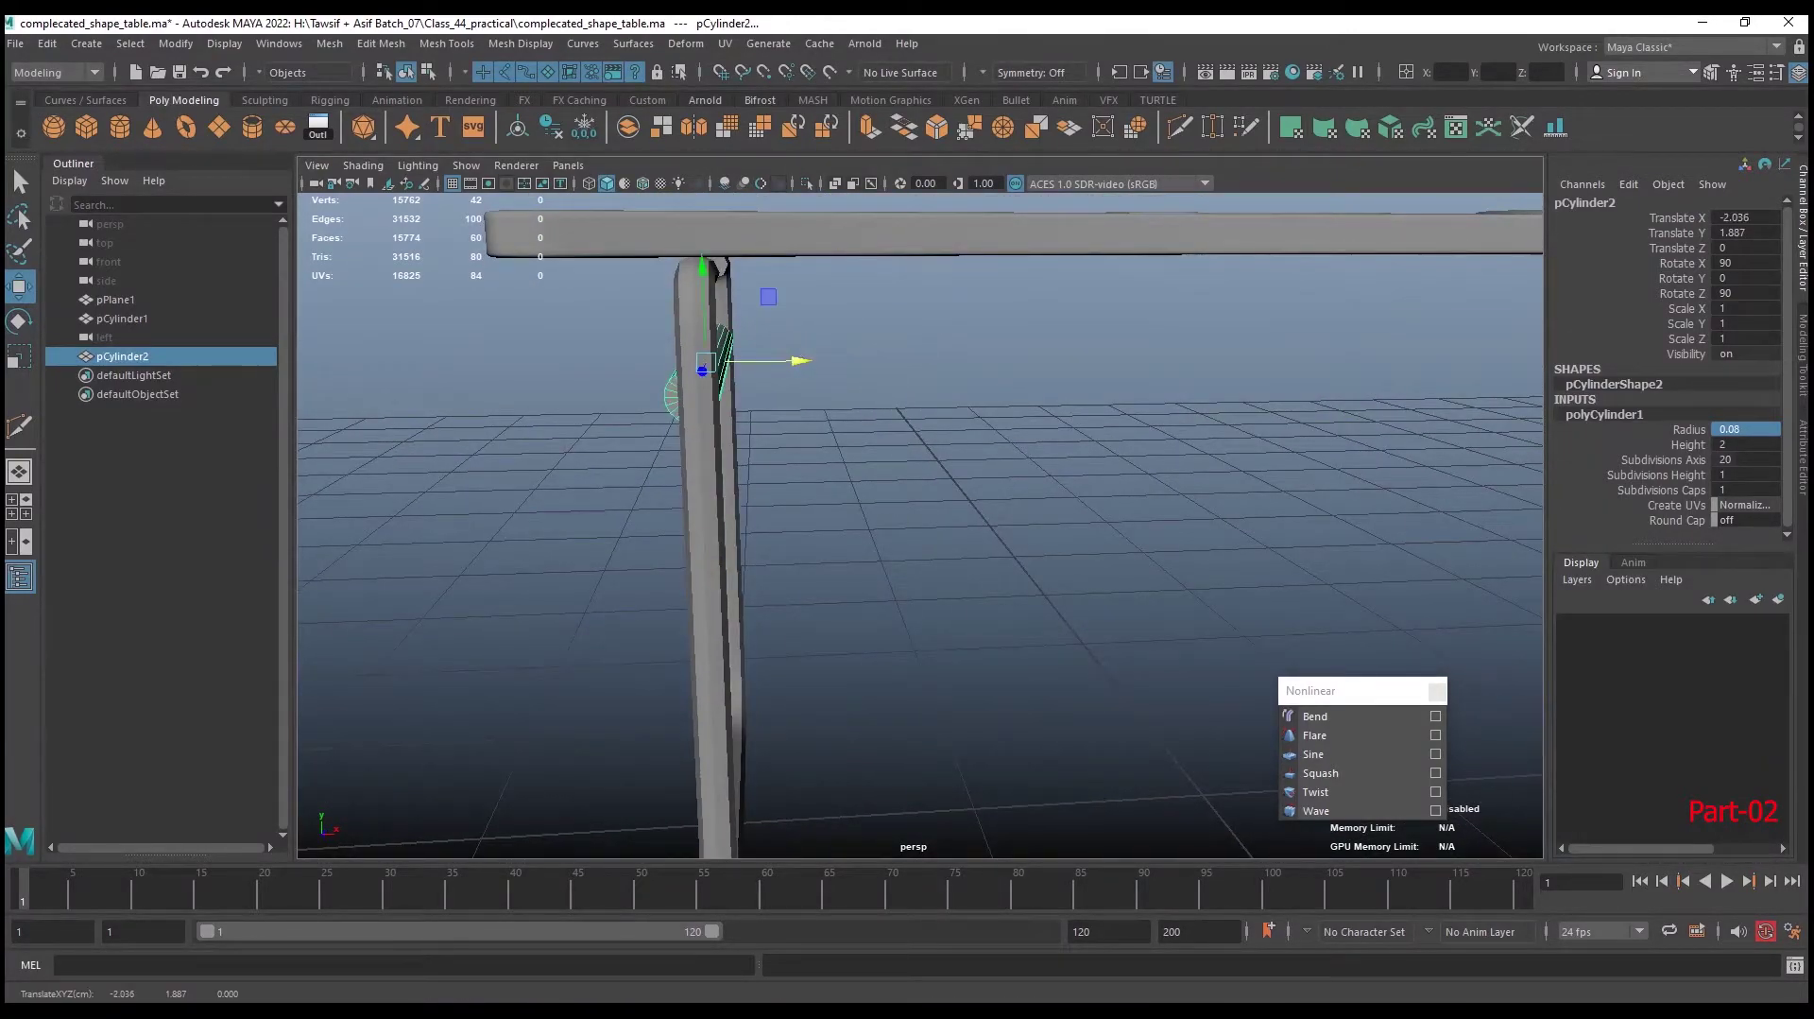
left_click(1745, 429)
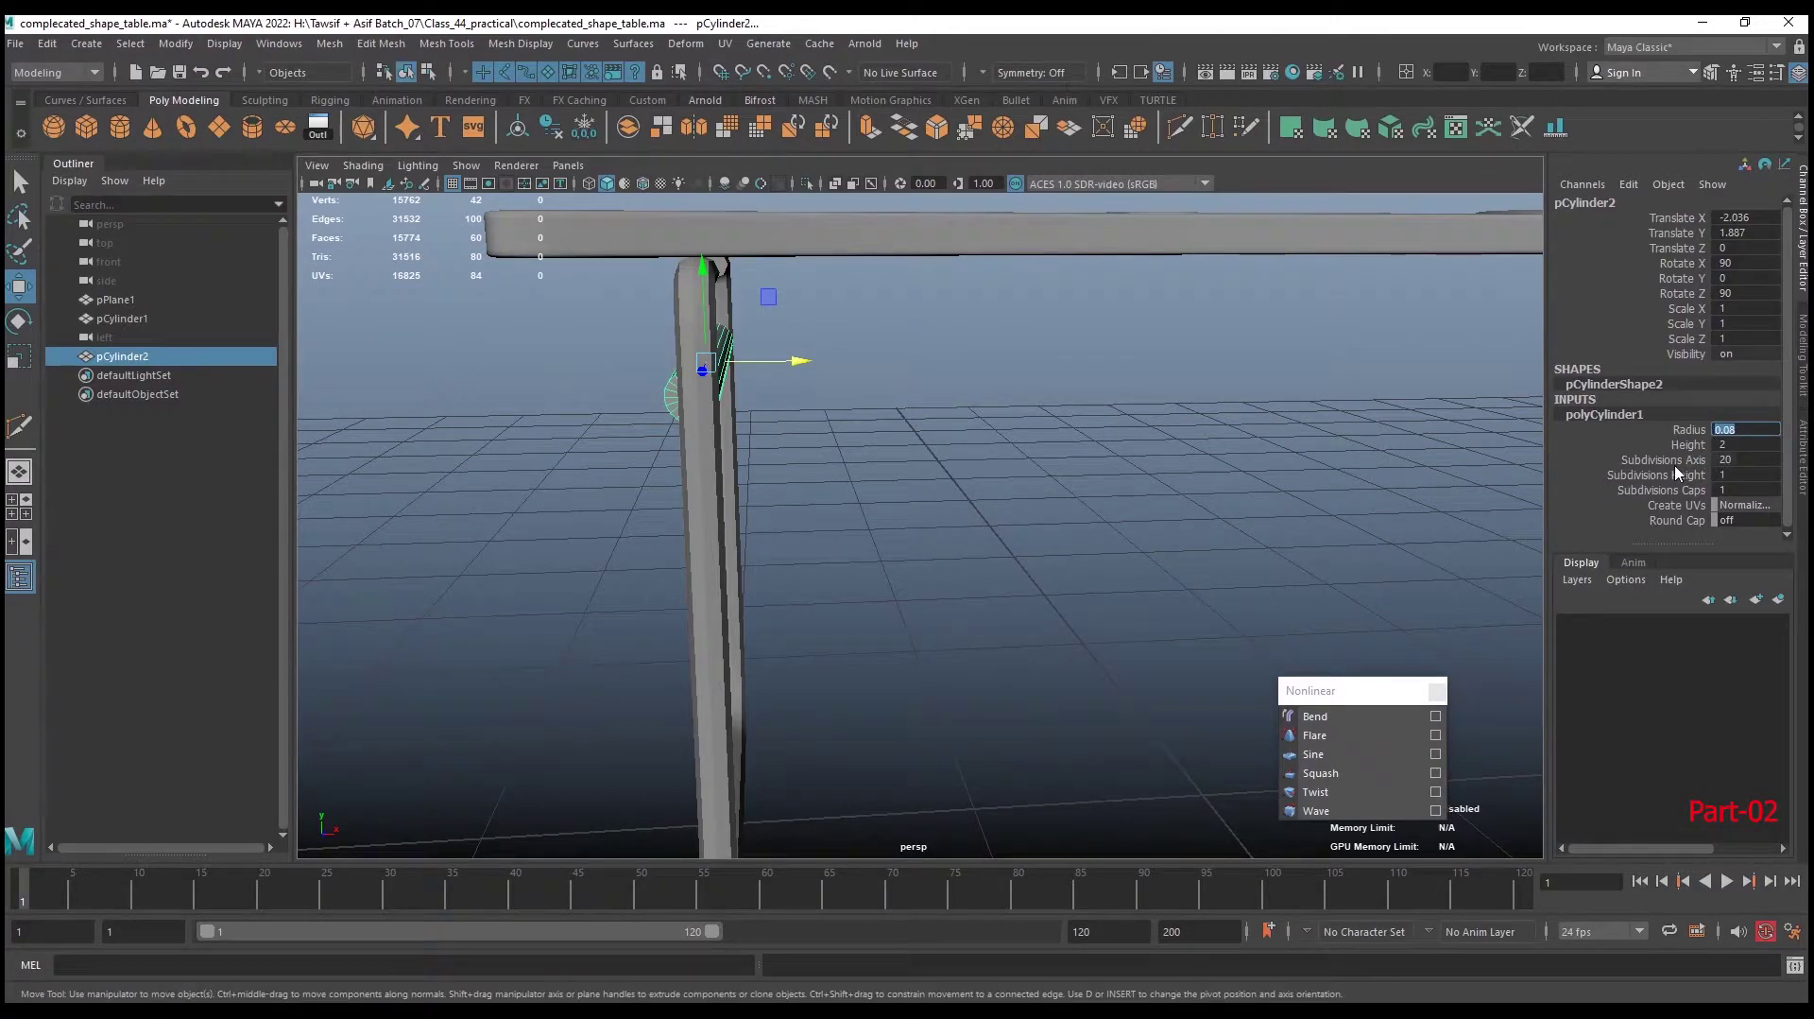
Give polyCylinder1 8 axis subdivisions and 0 caps
left_click(1731, 460)
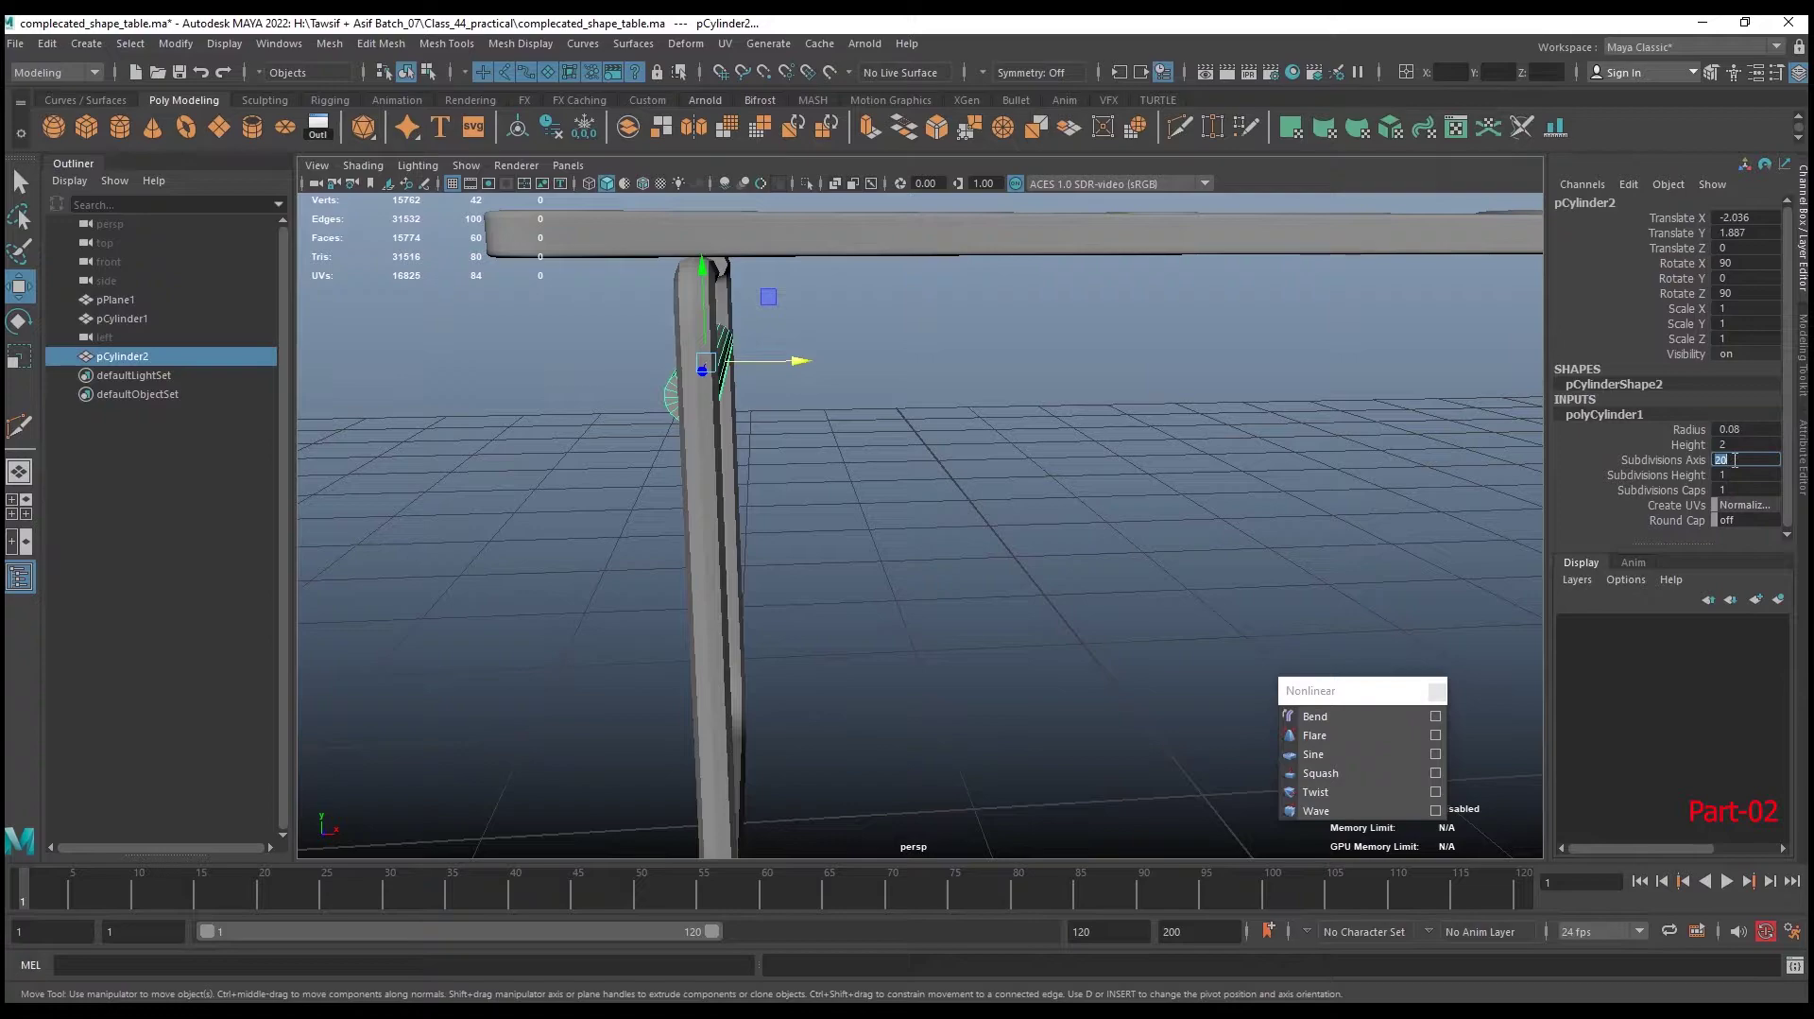
type("8")
key("Return")
left_click(1744, 490)
type("0")
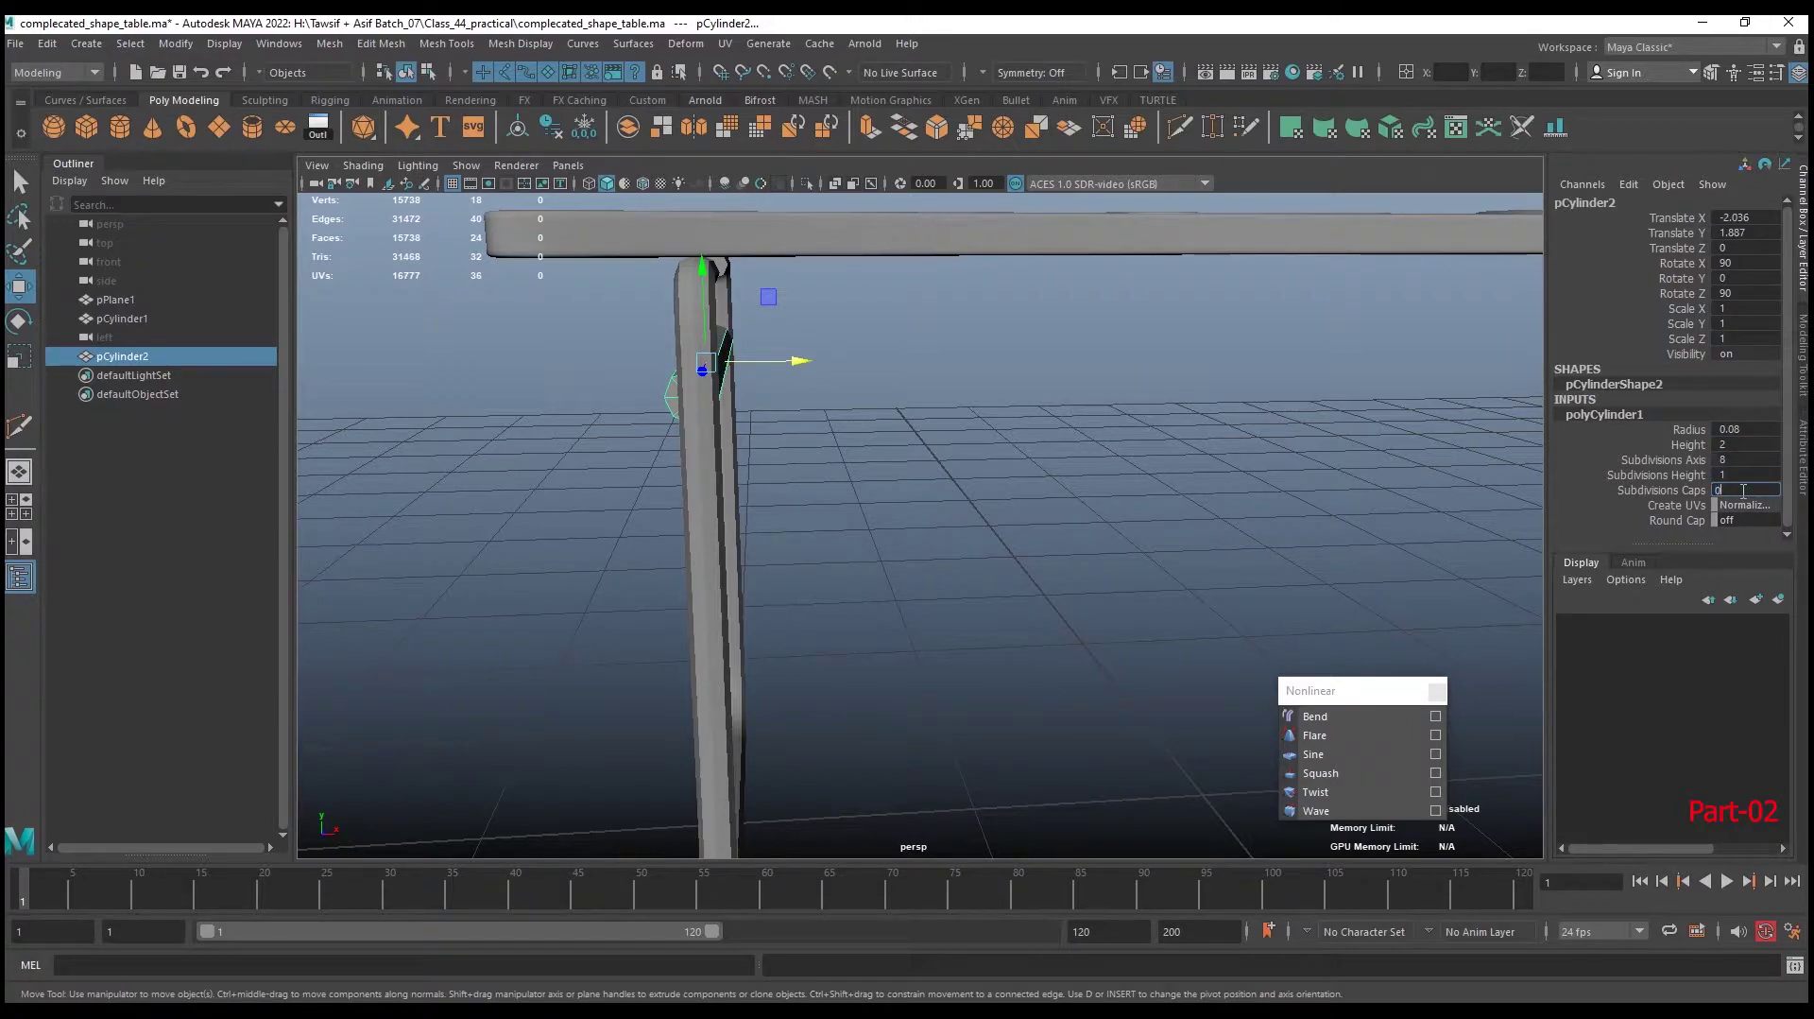
key("Return")
Set Subdivisions Height to 7 and Height to 0.4, then move the rod toward the right leg
mouse_move(754, 397)
left_mouse_down("alt")
mouse_move(884, 482)
mouse_move(965, 588)
mouse_move(1116, 529)
left_mouse_up("alt")
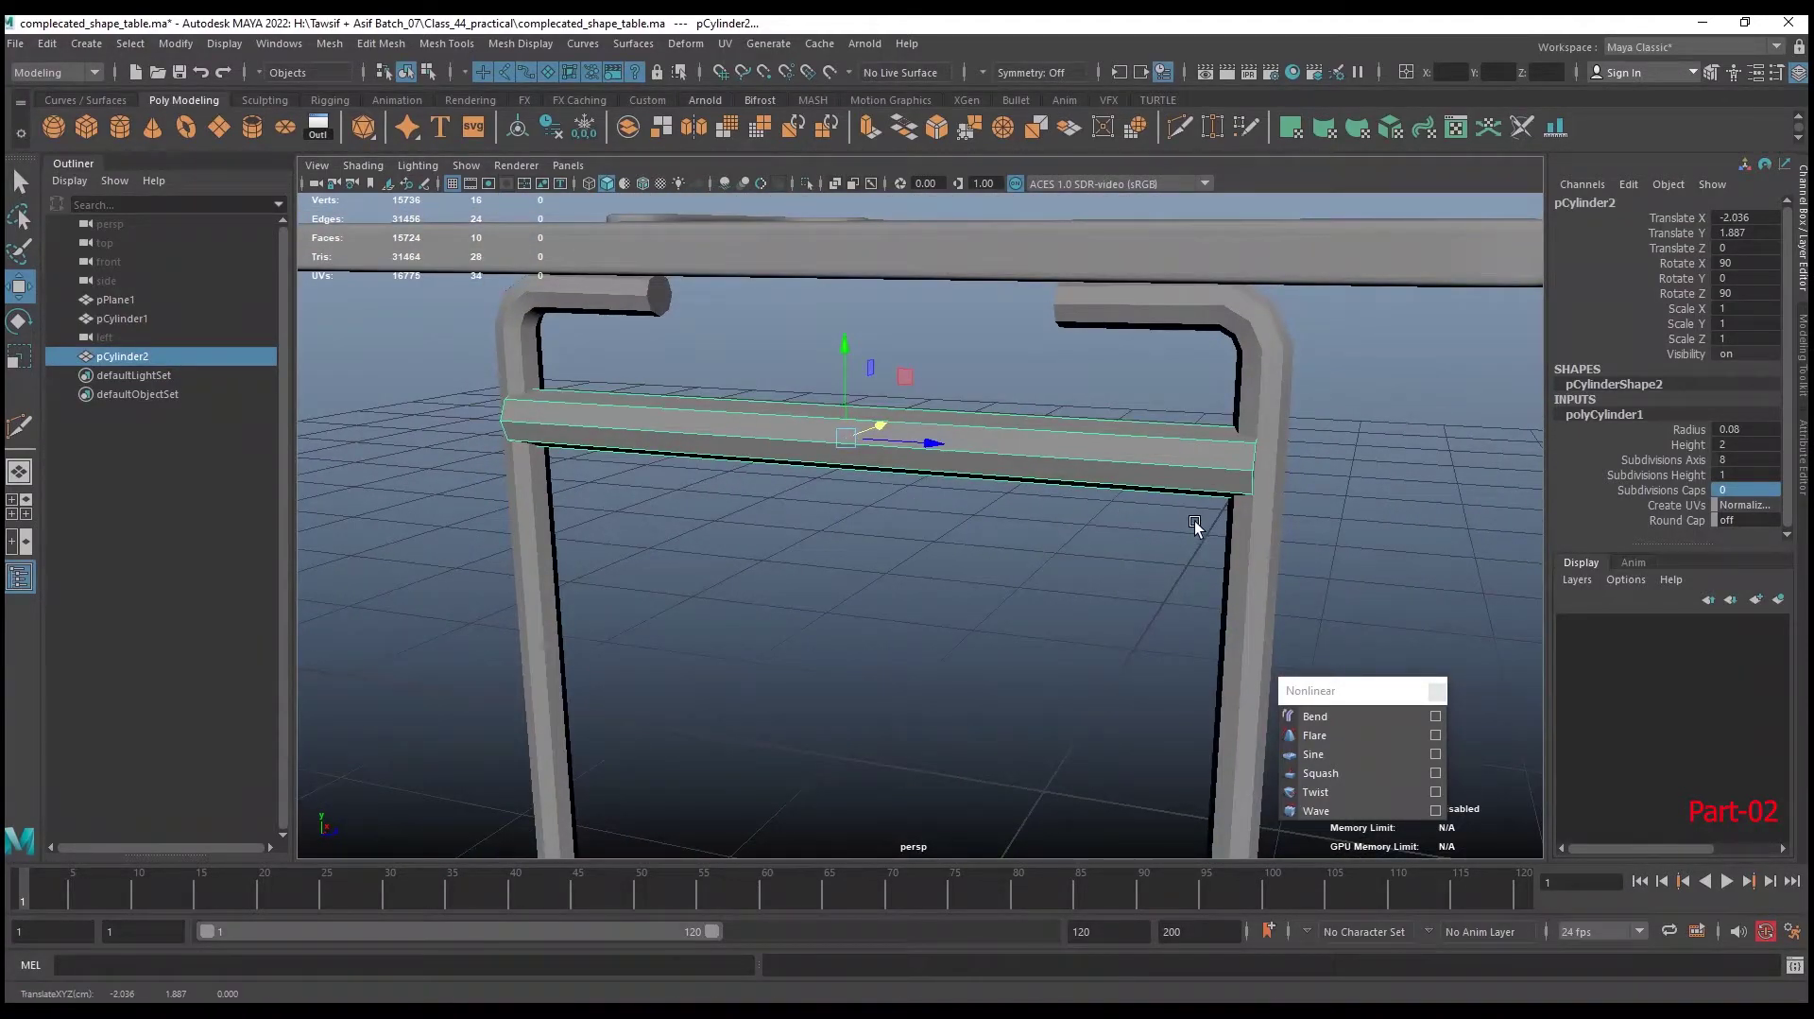
key("r")
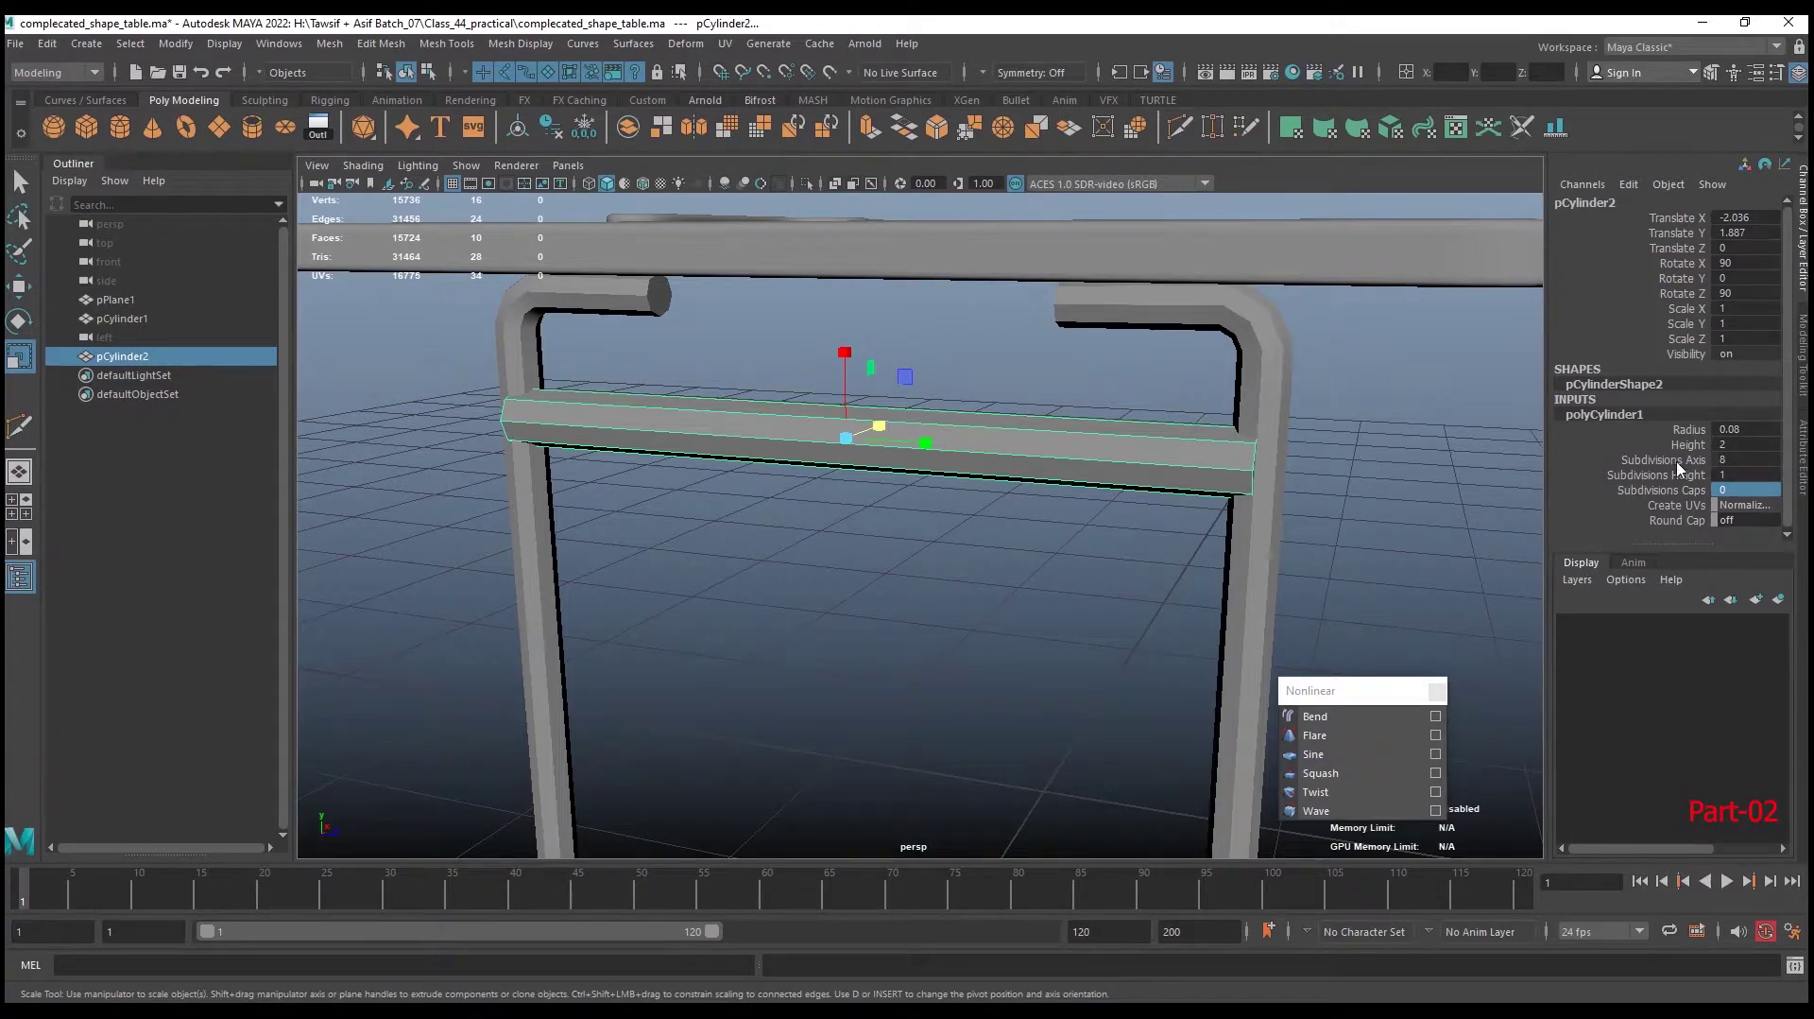
left_click(1663, 475)
middle_click_drag(1047, 601, 1103, 597)
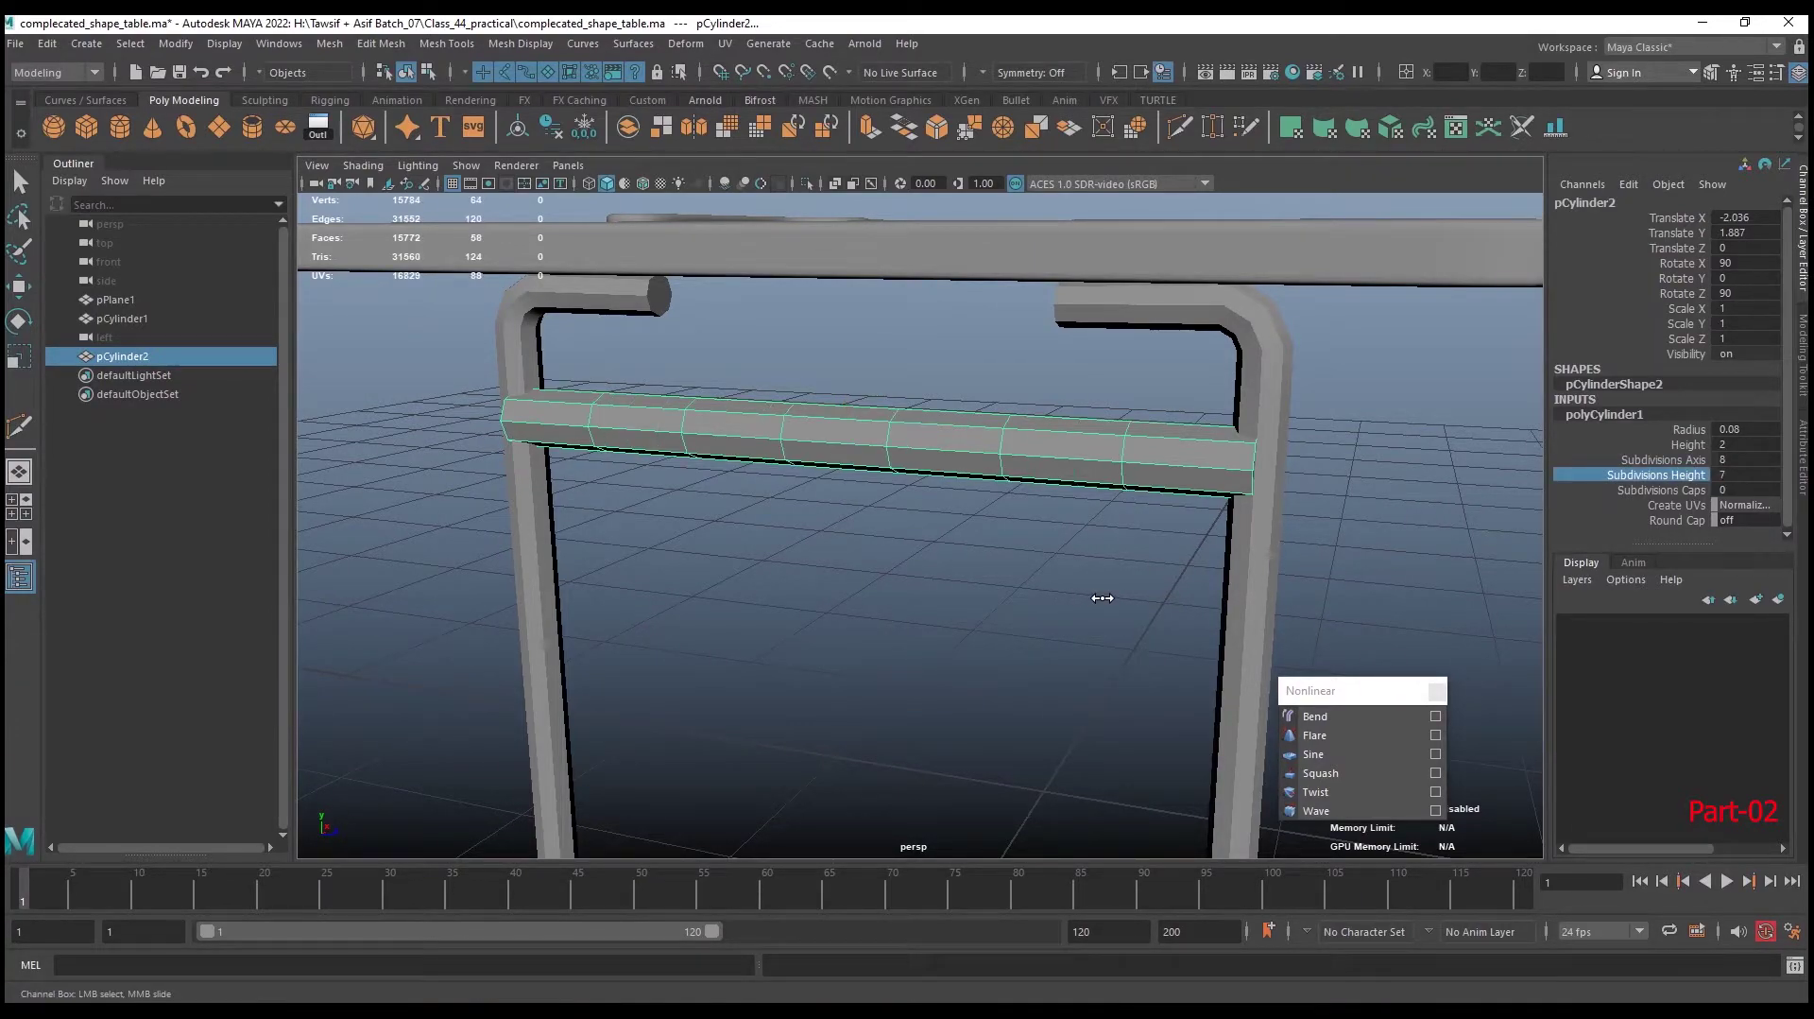
left_click(1689, 444)
mouse_move(818, 555)
middle_mouse_down()
mouse_move(843, 546)
mouse_move(810, 553)
middle_mouse_up()
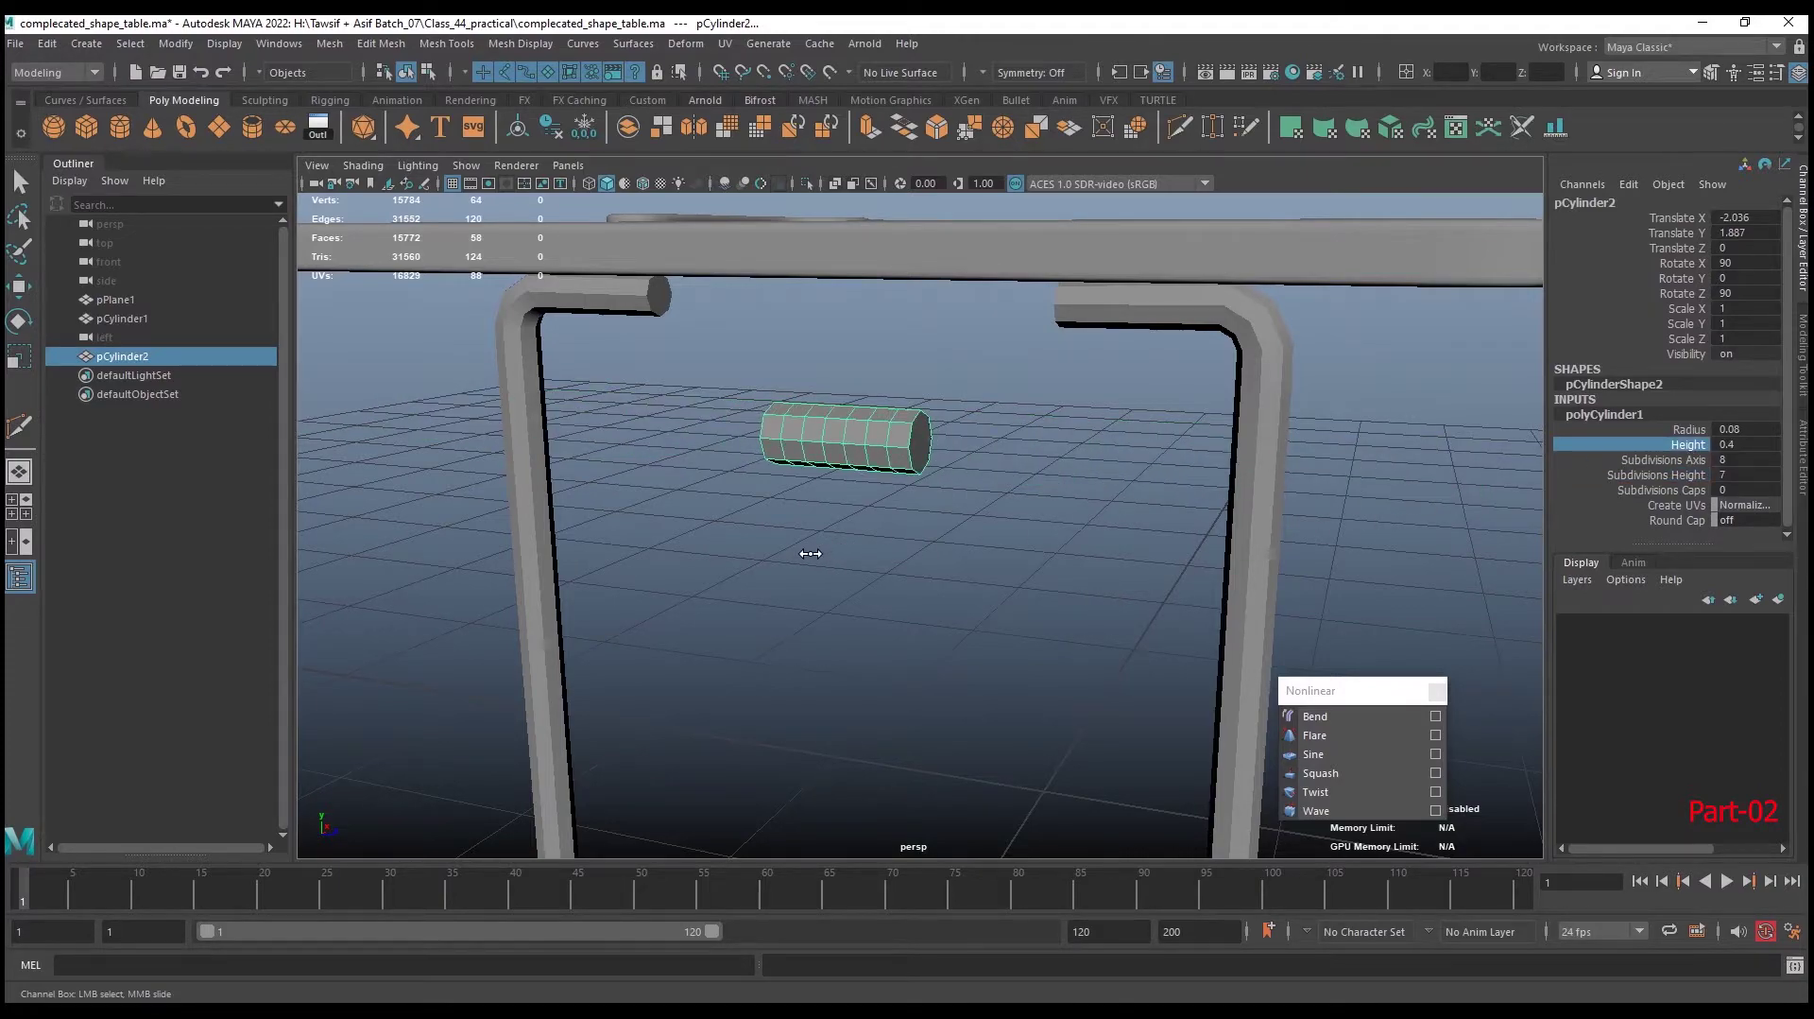
mouse_move(811, 553)
left_mouse_down("alt")
mouse_move(875, 514)
mouse_move(914, 527)
left_mouse_up("alt")
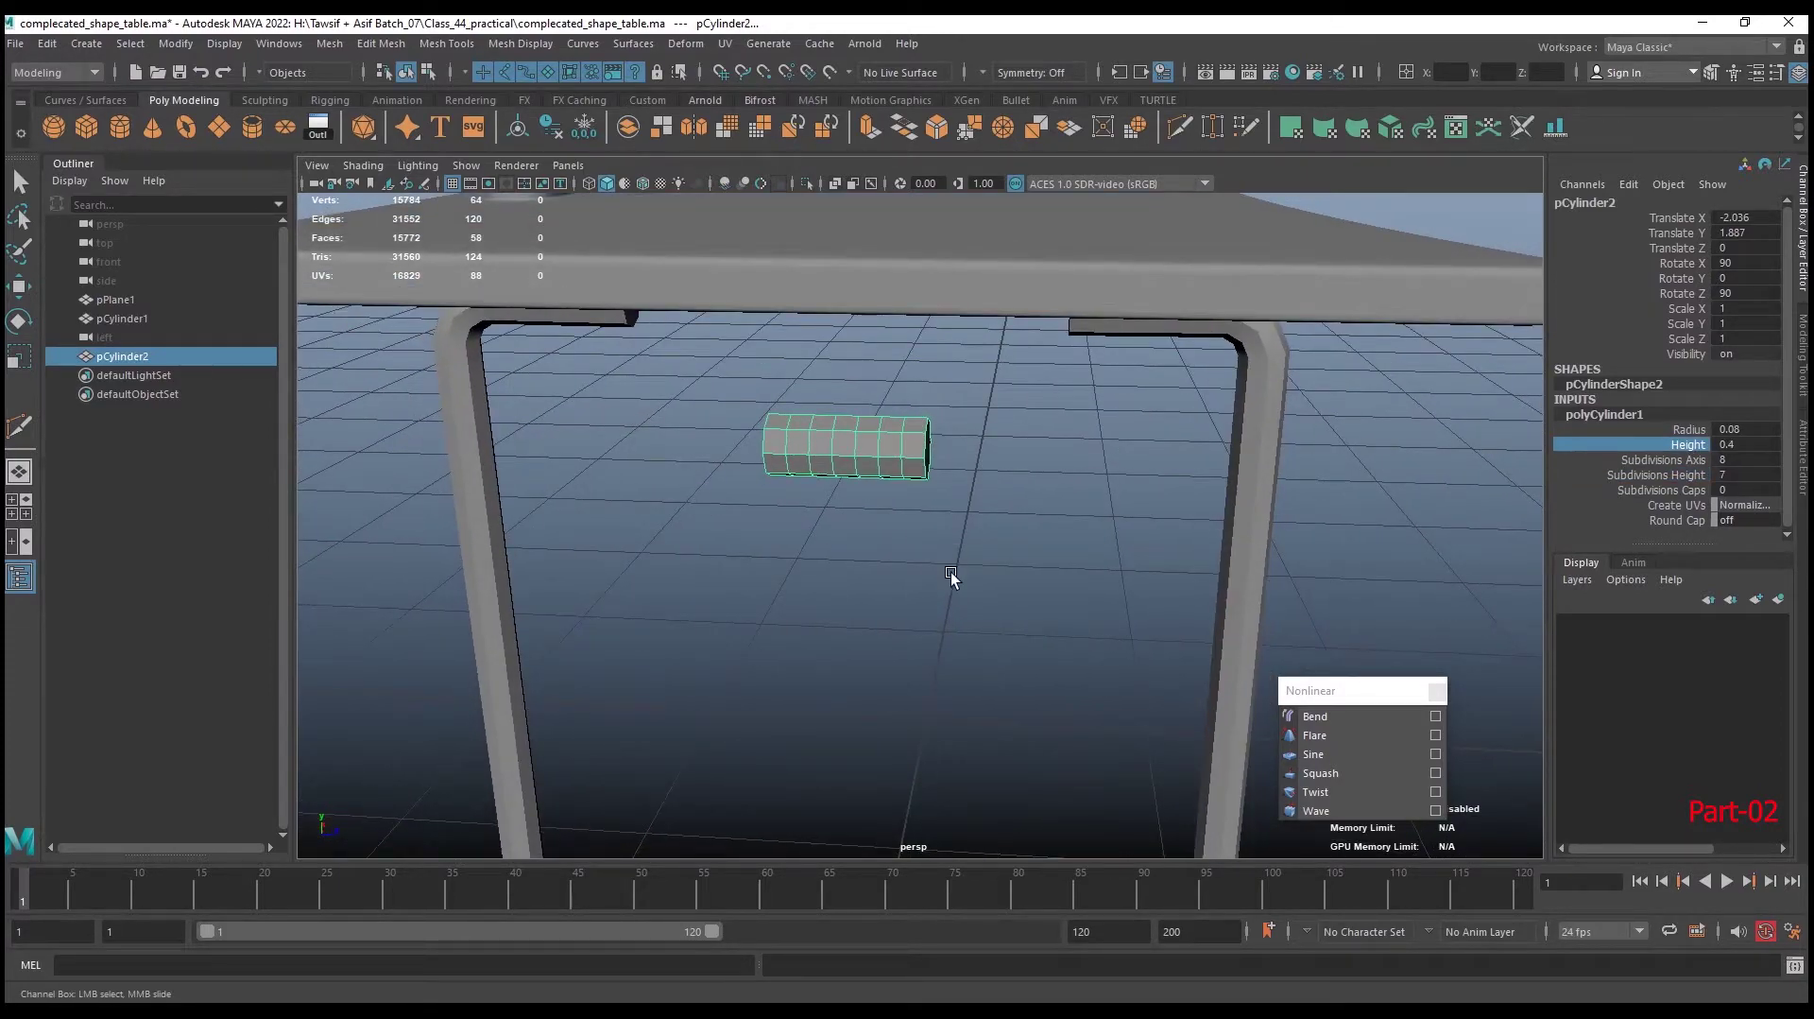
key("w")
mouse_move(924, 448)
left_mouse_down()
mouse_move(1239, 457)
mouse_move(1216, 453)
left_mouse_up()
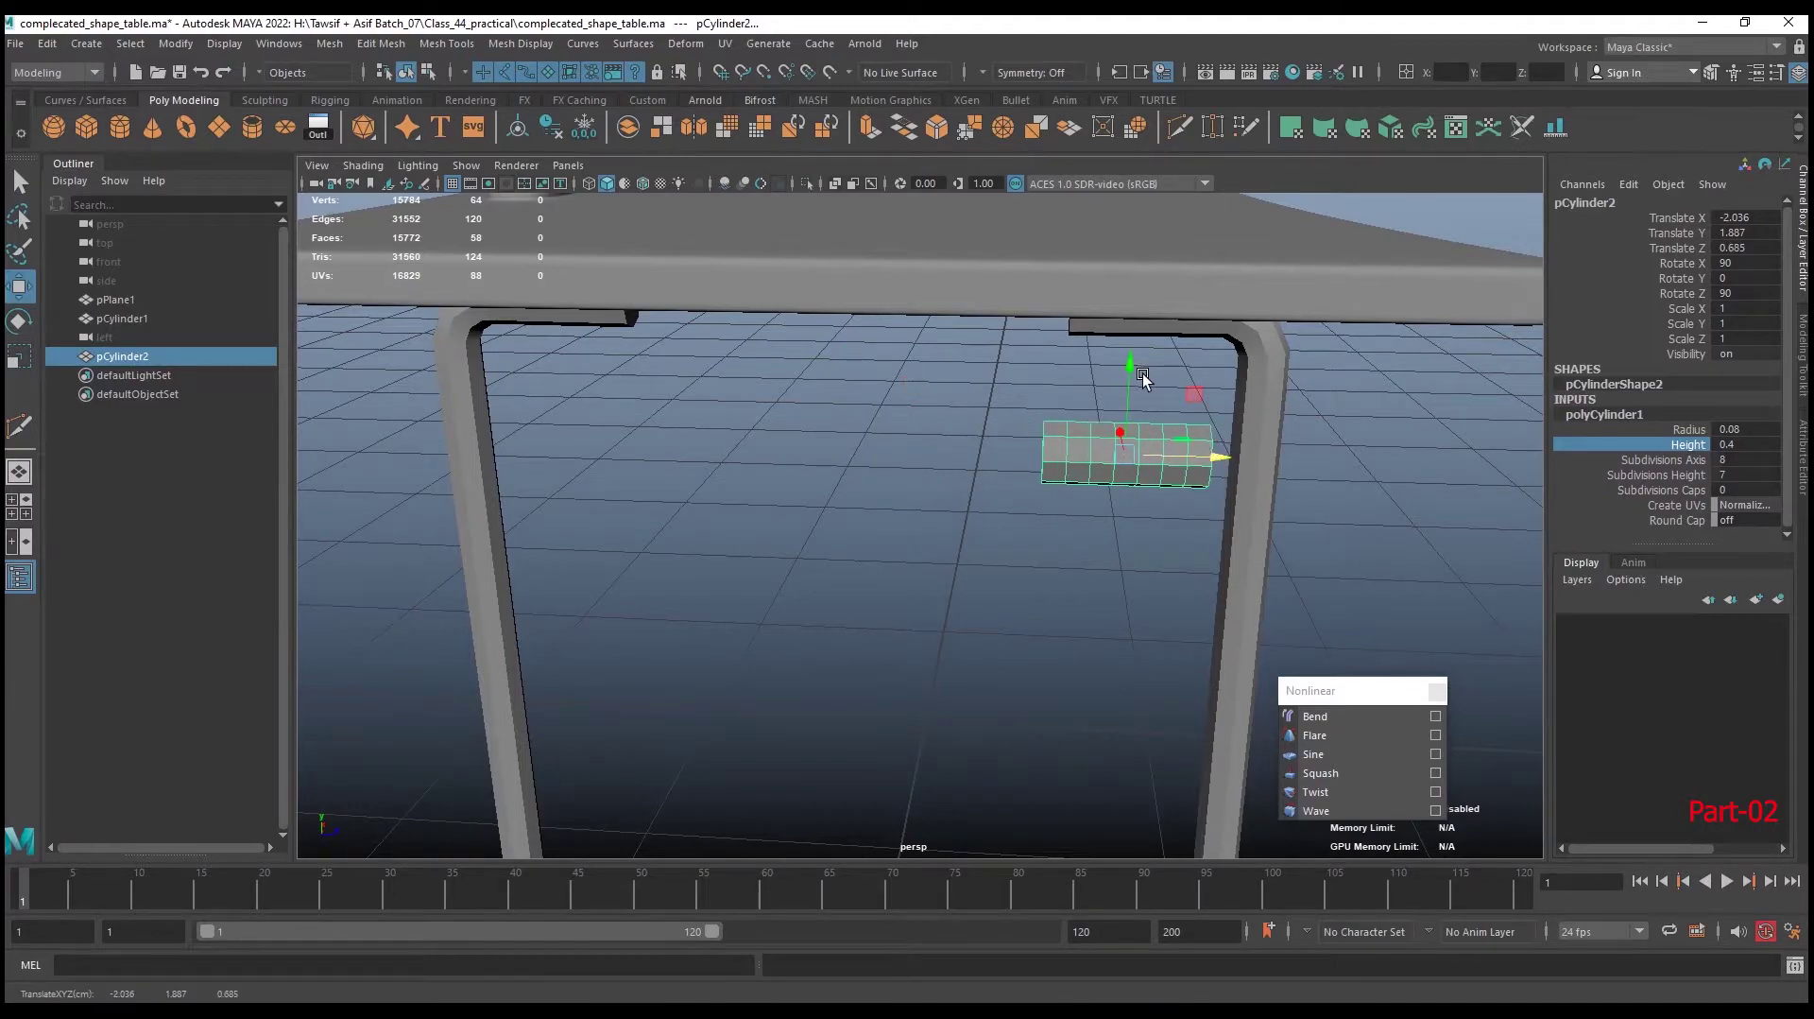
Move the short cylinder up onto the top of the leg
mouse_move(1143, 378)
left_mouse_down()
mouse_move(1138, 280)
mouse_move(1138, 331)
mouse_move(1122, 315)
mouse_move(975, 338)
mouse_move(1065, 570)
mouse_move(1005, 538)
mouse_move(951, 418)
mouse_move(963, 403)
mouse_move(1087, 477)
left_mouse_up()
right_click_drag(1087, 477, 1099, 488, "alt")
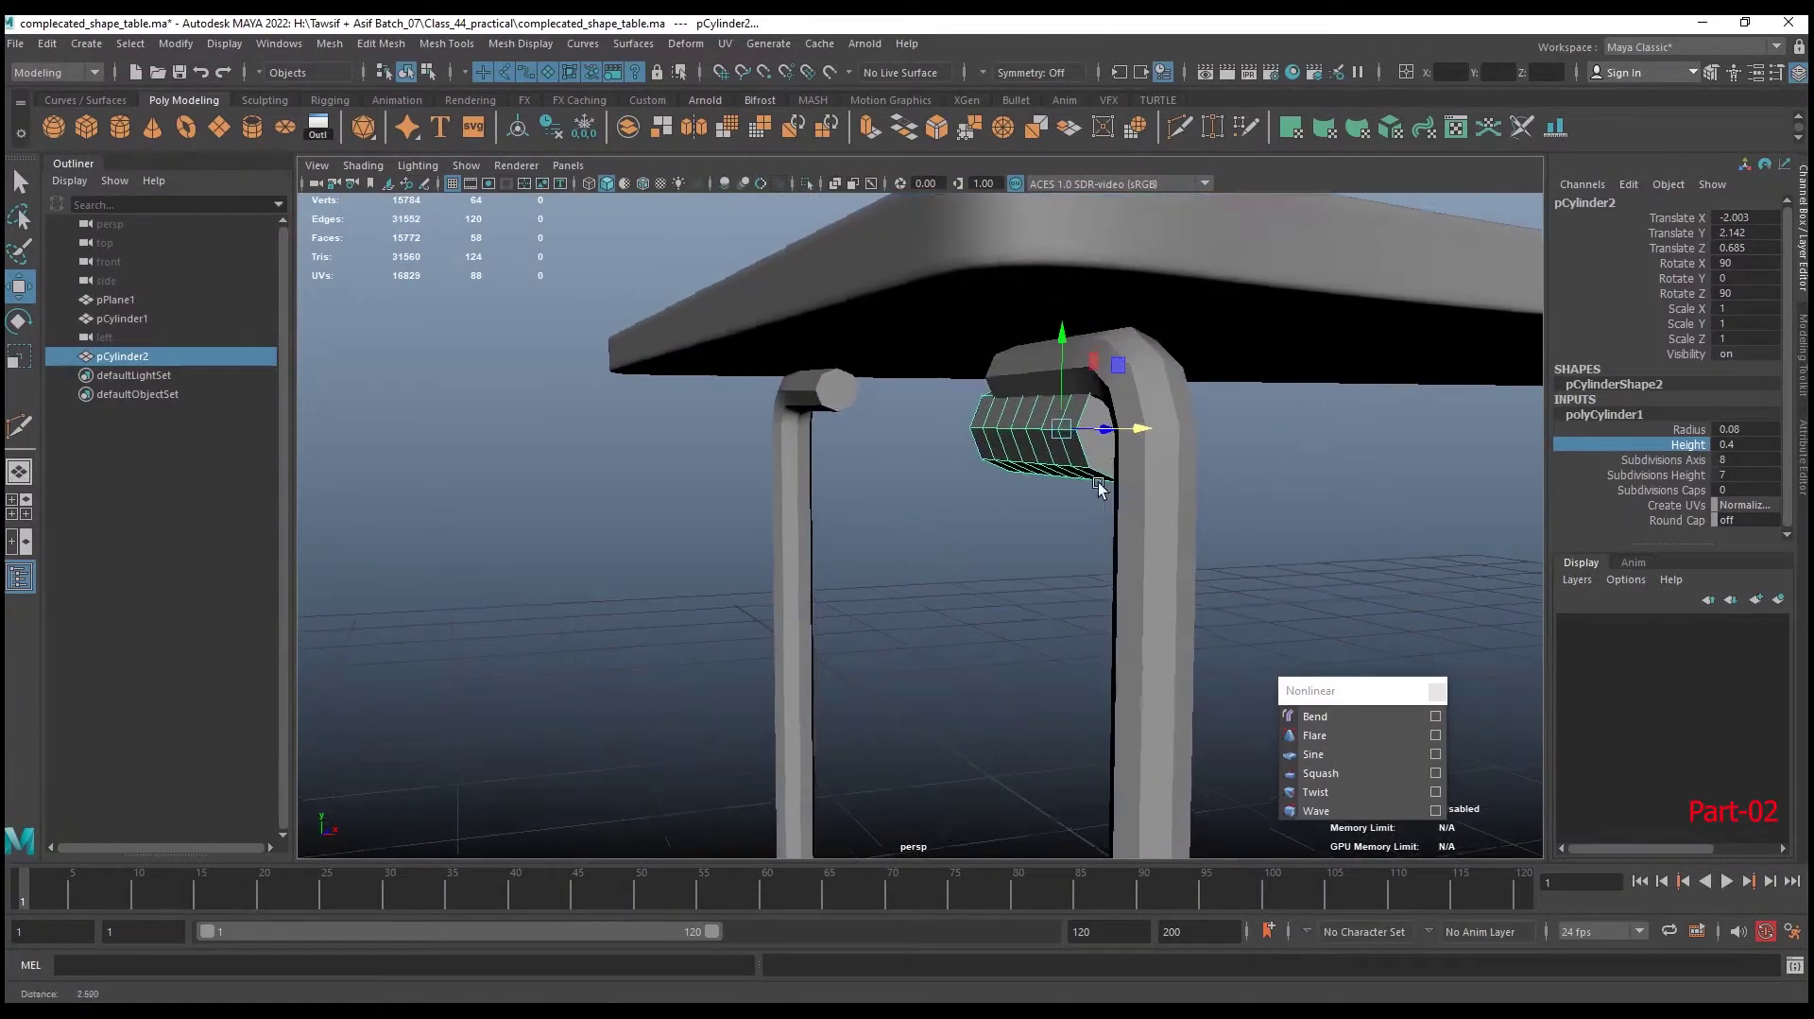
mouse_move(1099, 487)
left_mouse_down("alt")
mouse_move(1178, 527)
mouse_move(973, 519)
left_mouse_up("alt")
left_click_drag(976, 519, 984, 527, "alt")
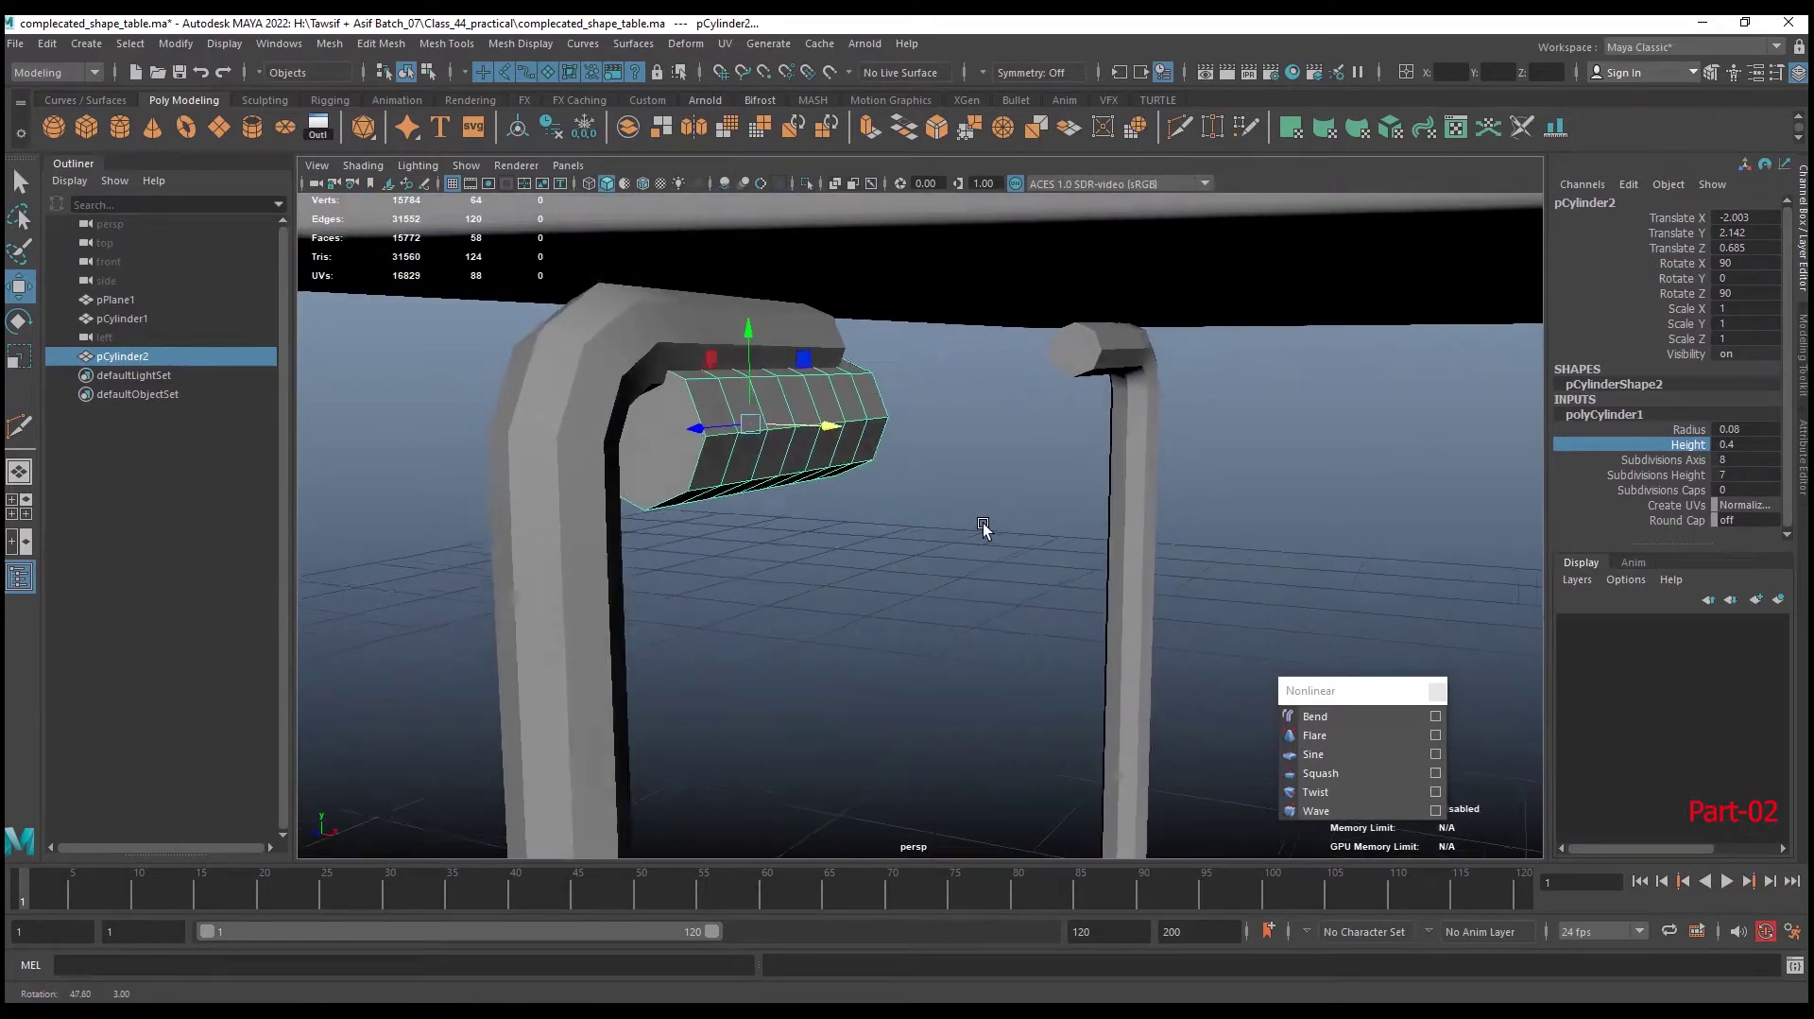
Set the polyCylinder1 Radius to 0.2 so it wraps the leg top
double_click(1746, 429)
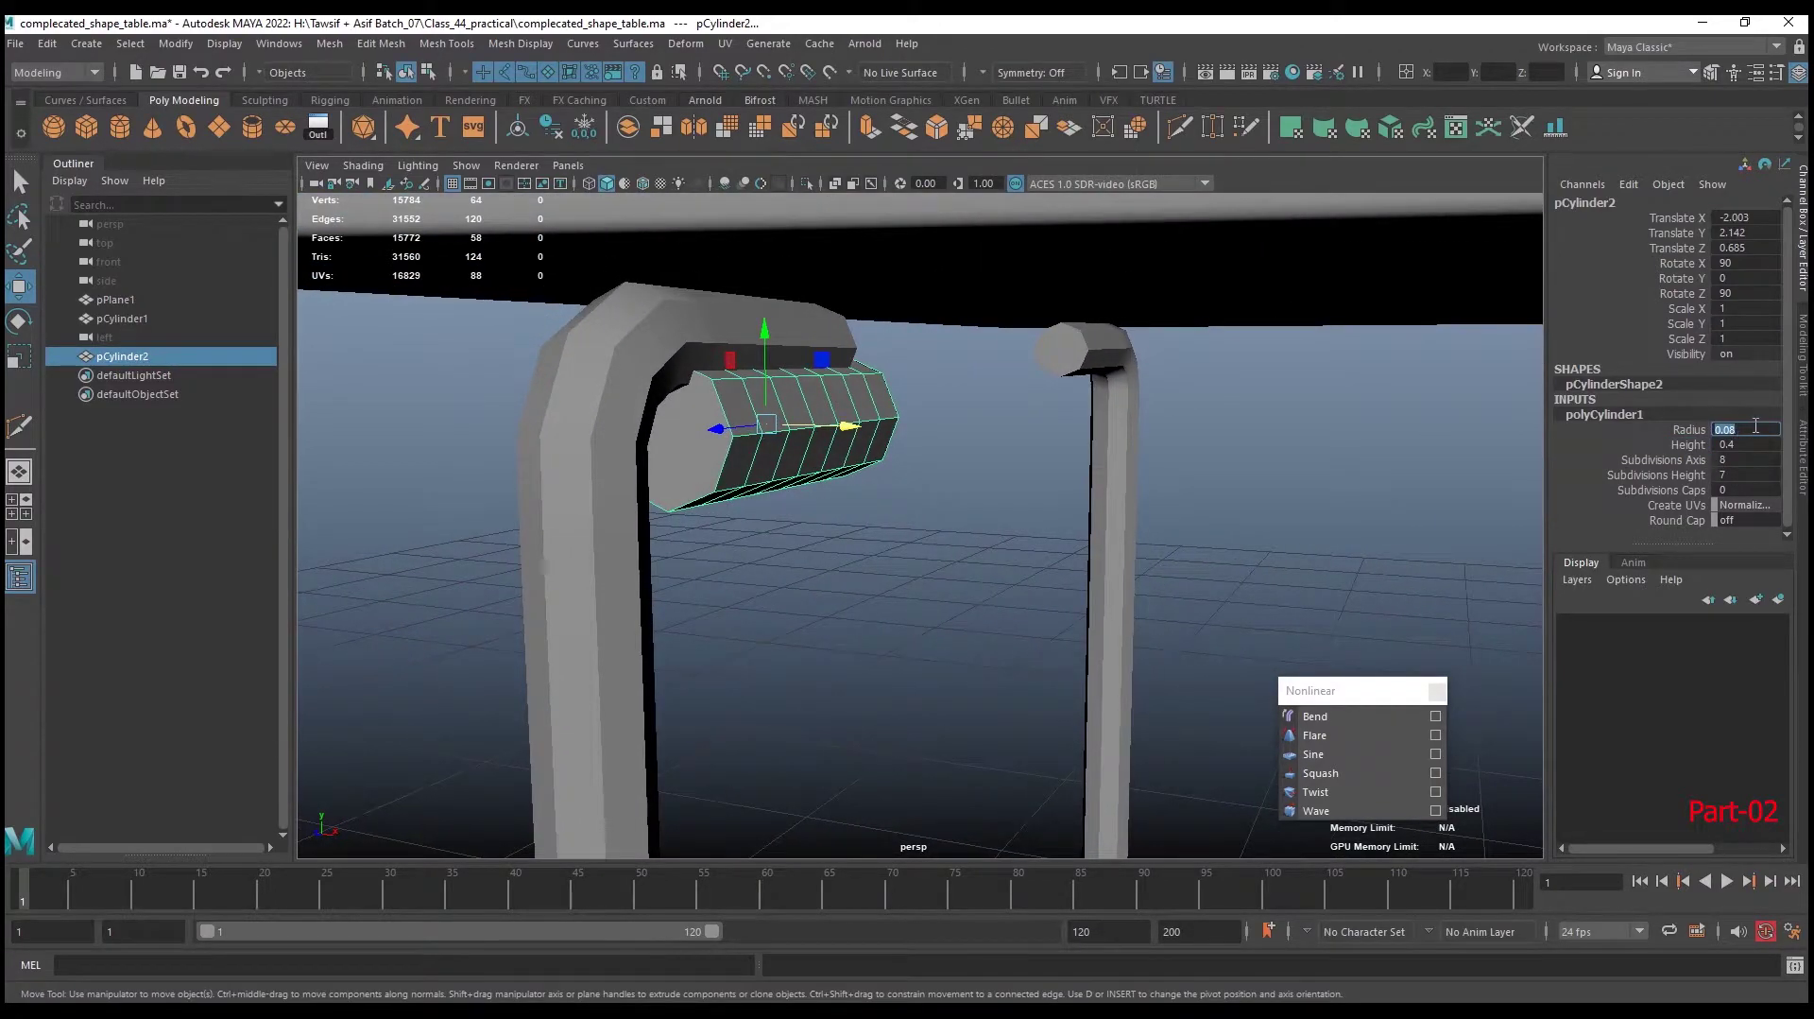
type("0.5")
key("Return")
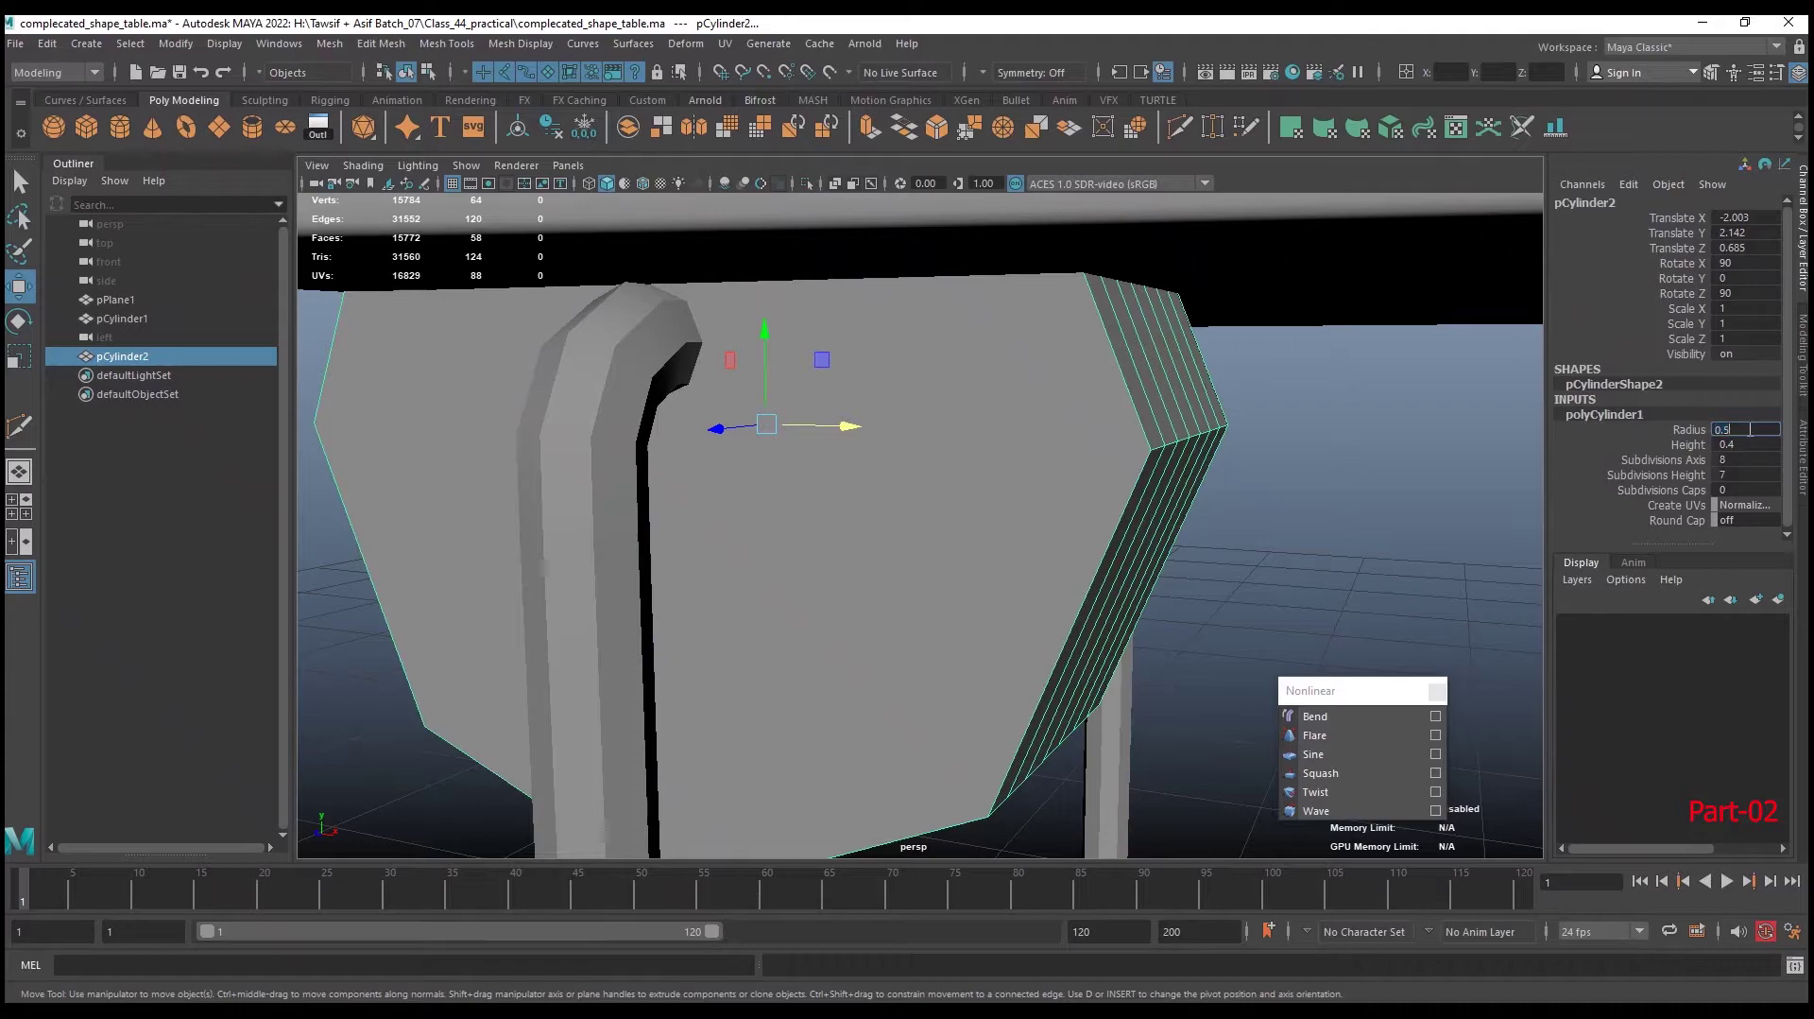
type("2")
key("Return")
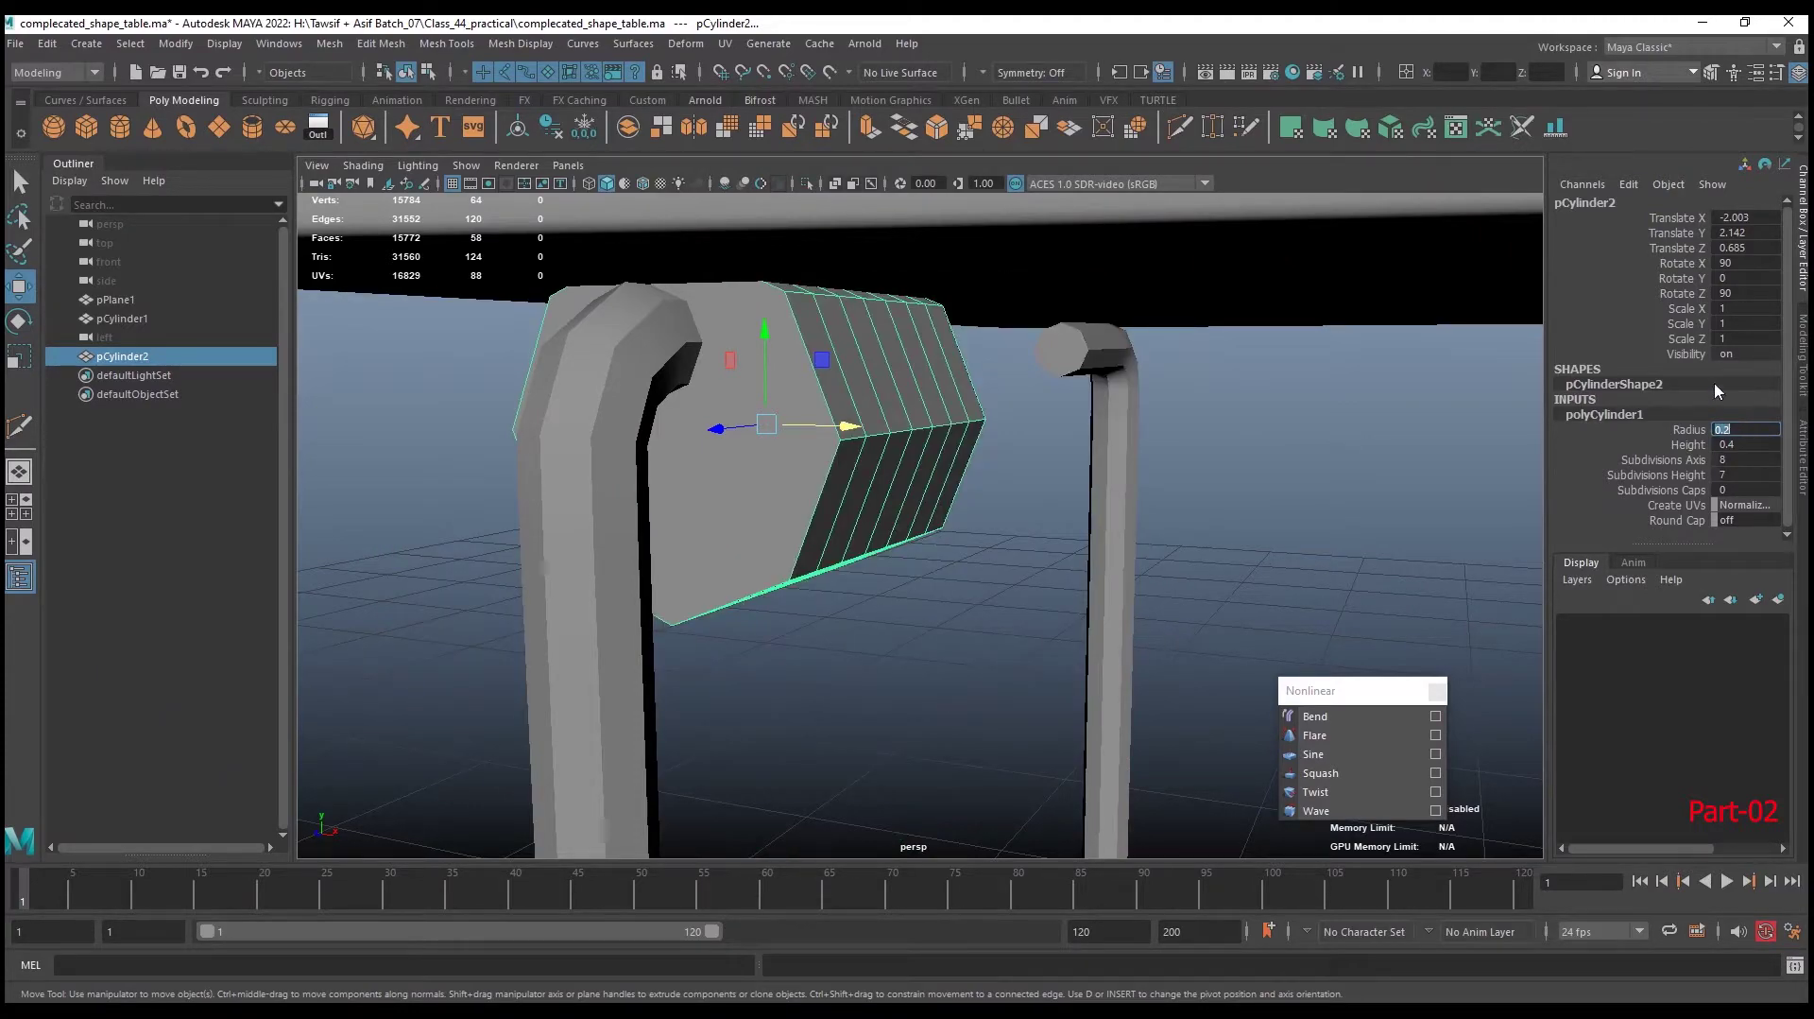
mouse_move(931, 486)
left_mouse_down("alt")
mouse_move(697, 477)
mouse_move(898, 477)
mouse_move(802, 502)
mouse_move(903, 456)
left_mouse_up("alt")
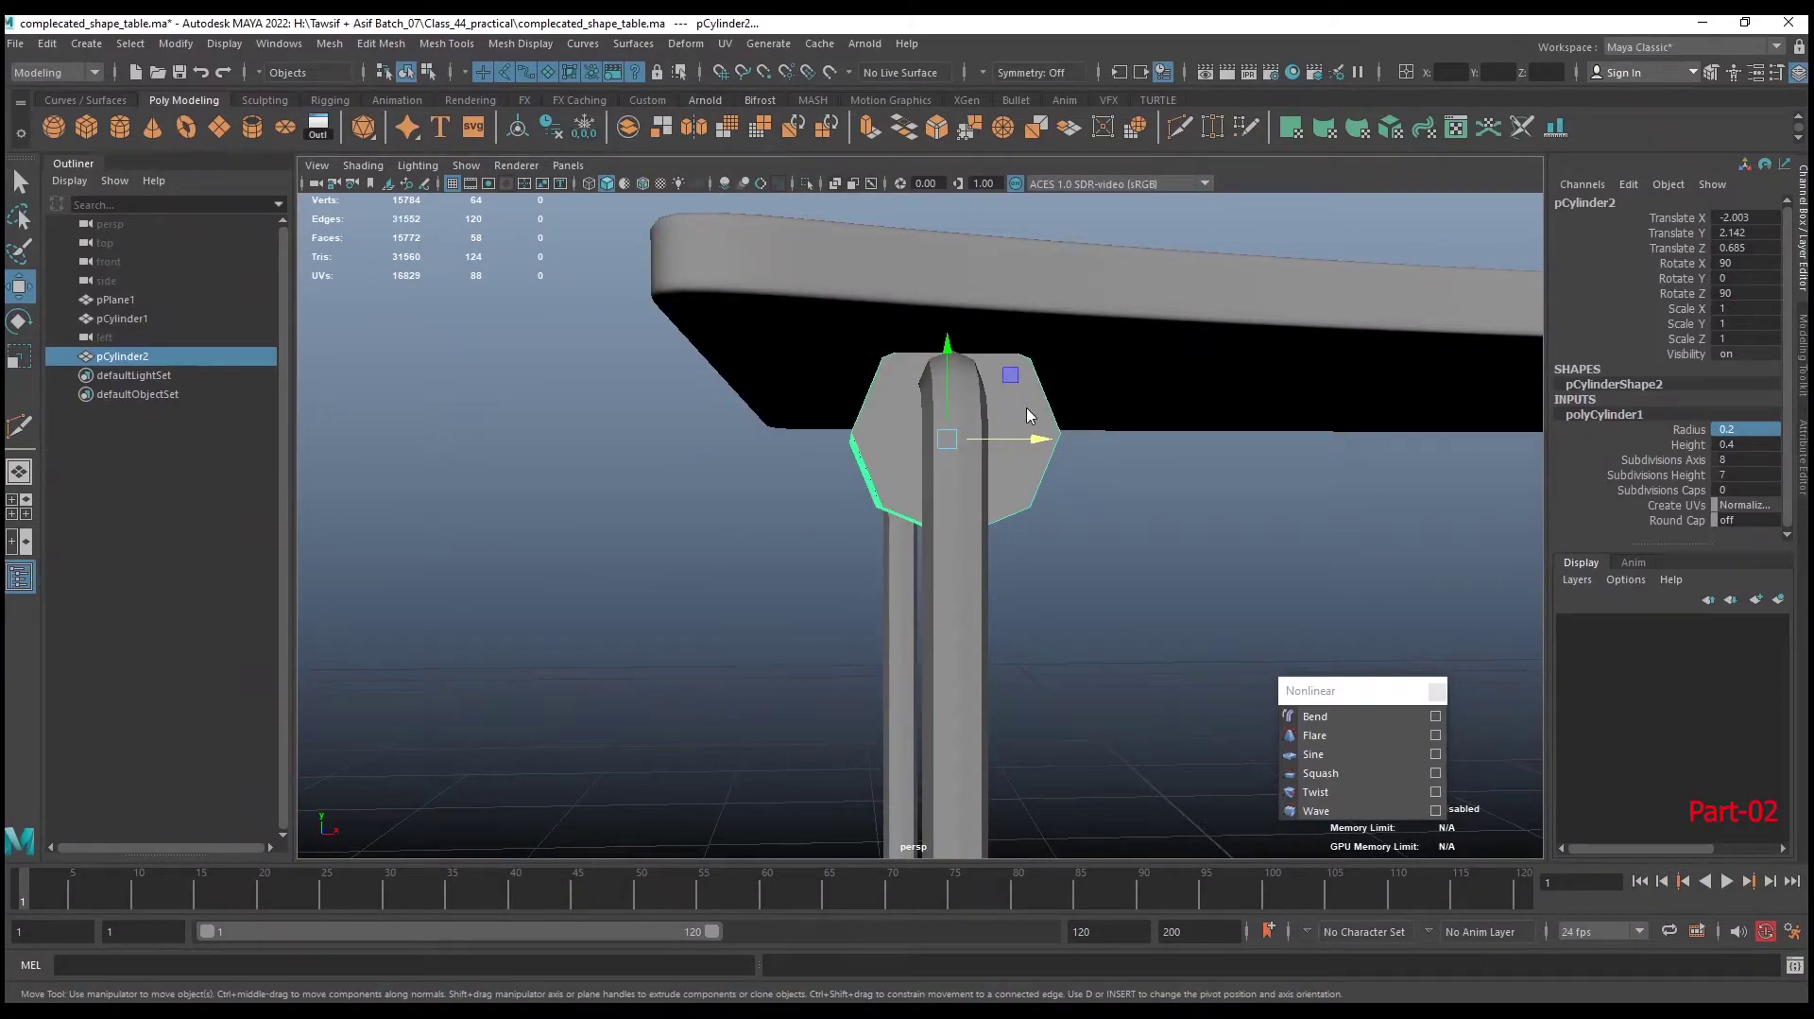
right_click_drag(1029, 415, 972, 479)
mouse_move(971, 479)
left_mouse_down("alt")
mouse_move(1245, 491)
mouse_move(1307, 526)
mouse_move(1164, 492)
left_mouse_up("alt")
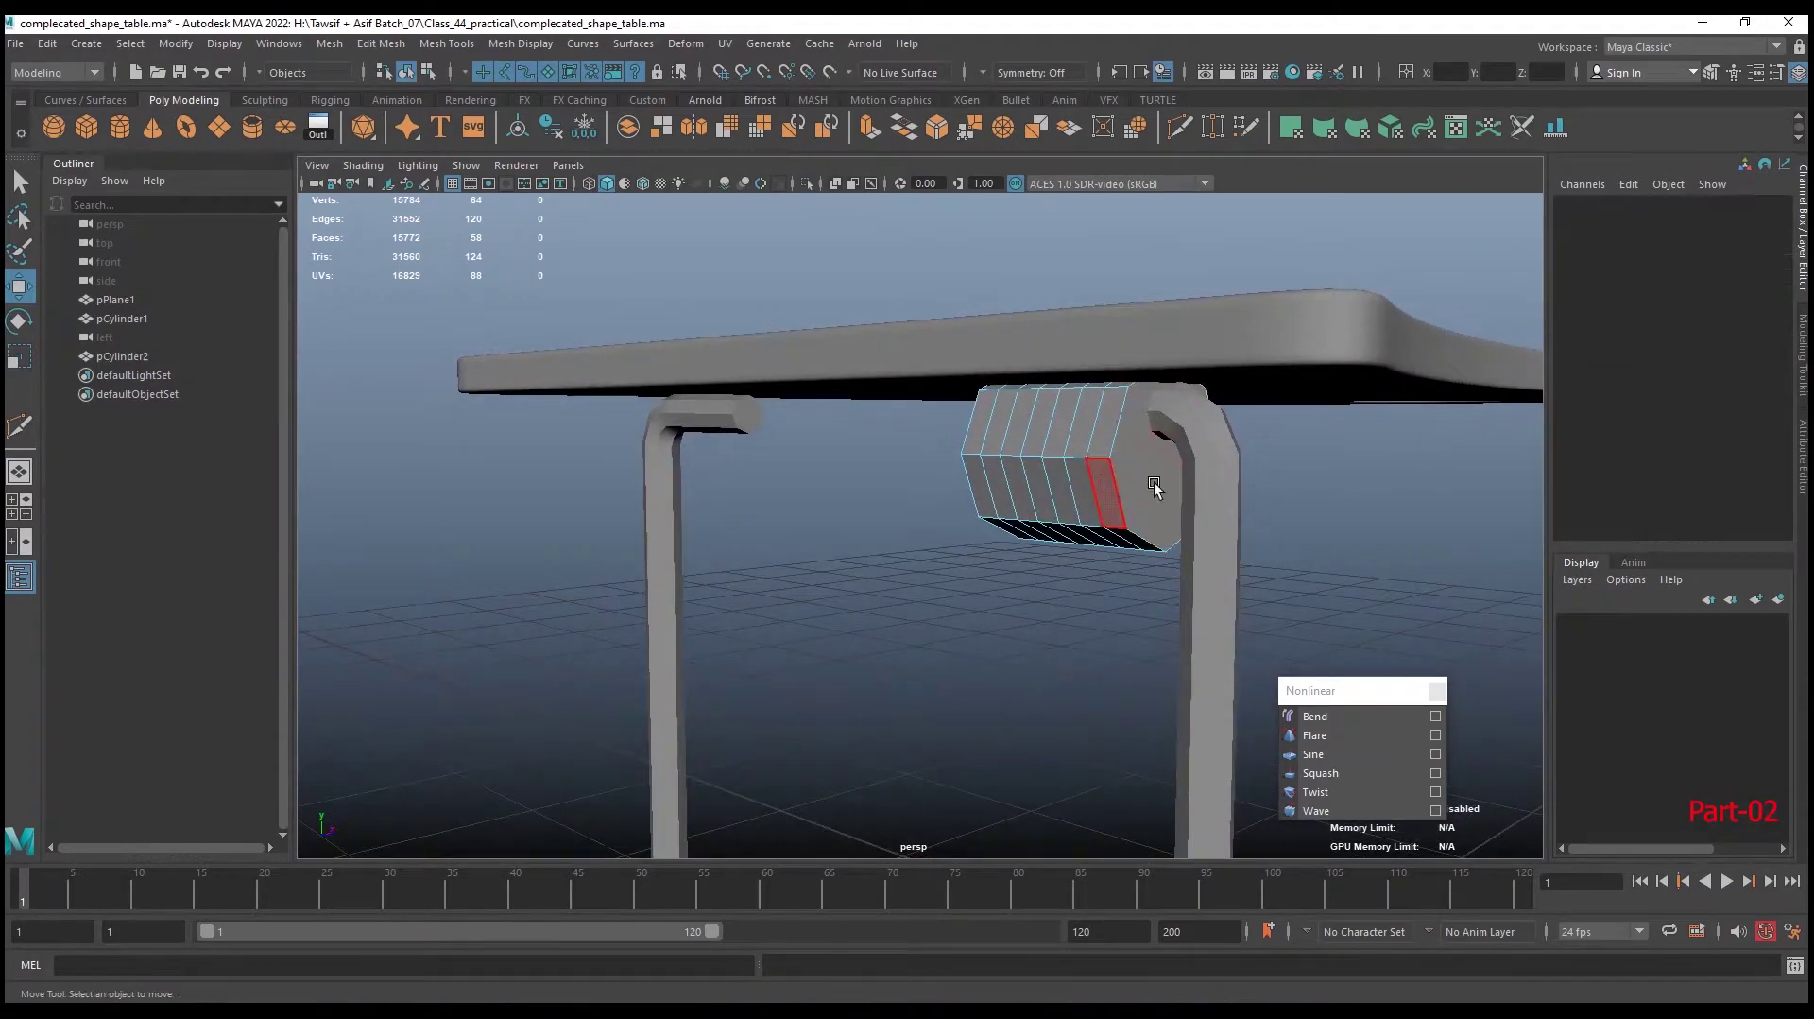
Delete both end faces and the top faces of pCylinder2
left_click(1165, 492)
key("Delete")
left_click_drag(1001, 568, 1020, 490, "alt")
left_click(1020, 491)
key("Delete")
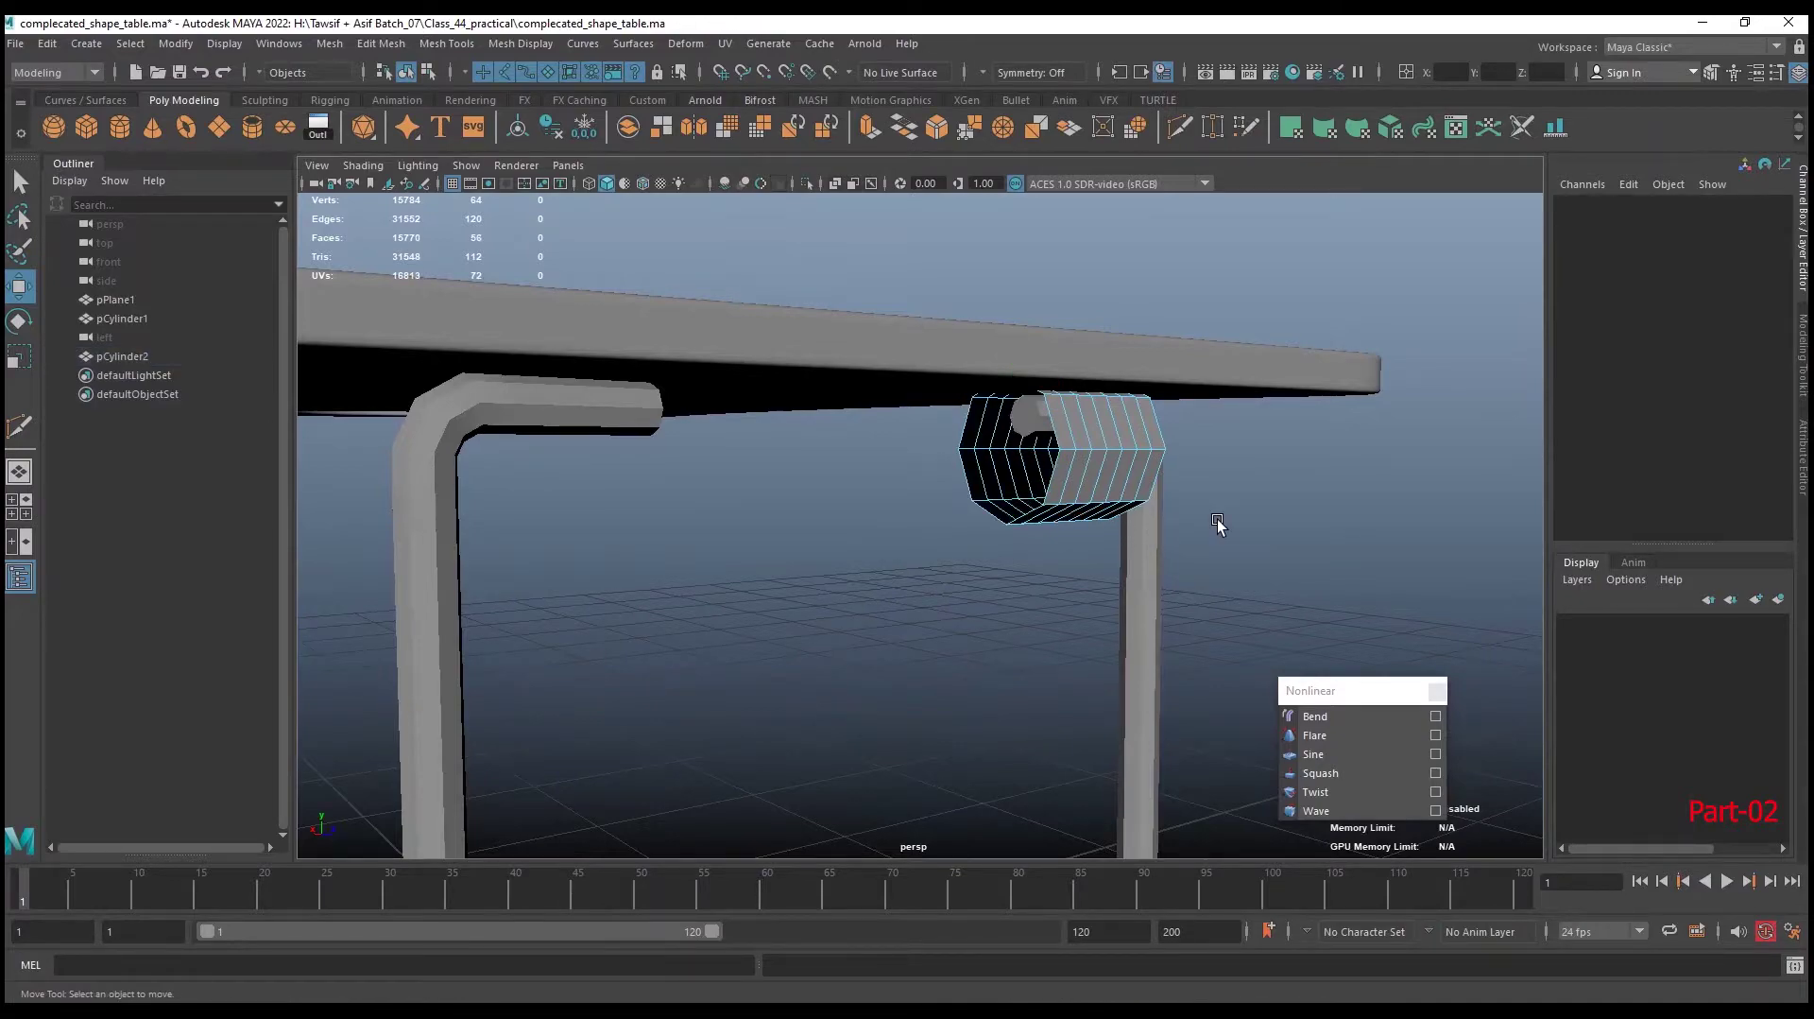
mouse_move(1218, 525)
left_mouse_down("alt")
mouse_move(1086, 526)
mouse_move(1101, 526)
left_mouse_up("alt")
mouse_move(999, 312)
left_mouse_down()
mouse_move(1328, 411)
mouse_move(952, 452)
left_mouse_up()
key("Delete")
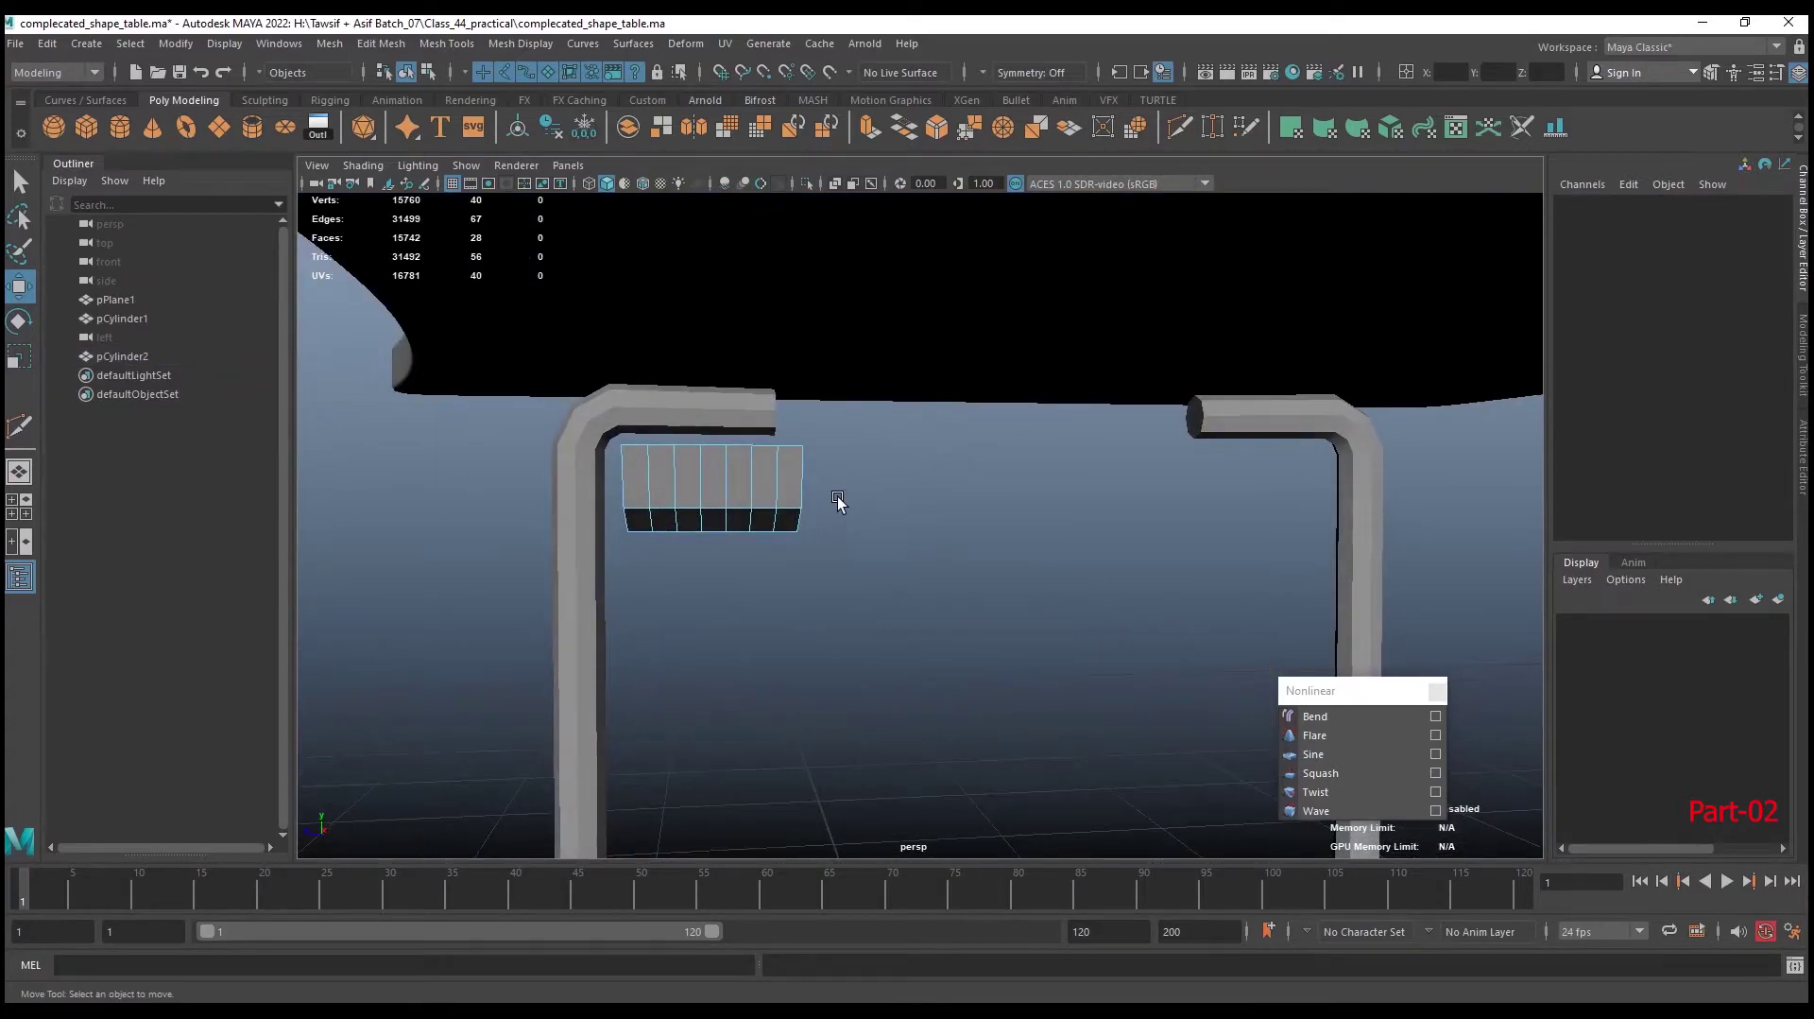
Delete an edge loop to leave an open 16-face bent strip
left_click_drag(837, 496, 880, 507, "alt")
right_click_drag(902, 474, 908, 423)
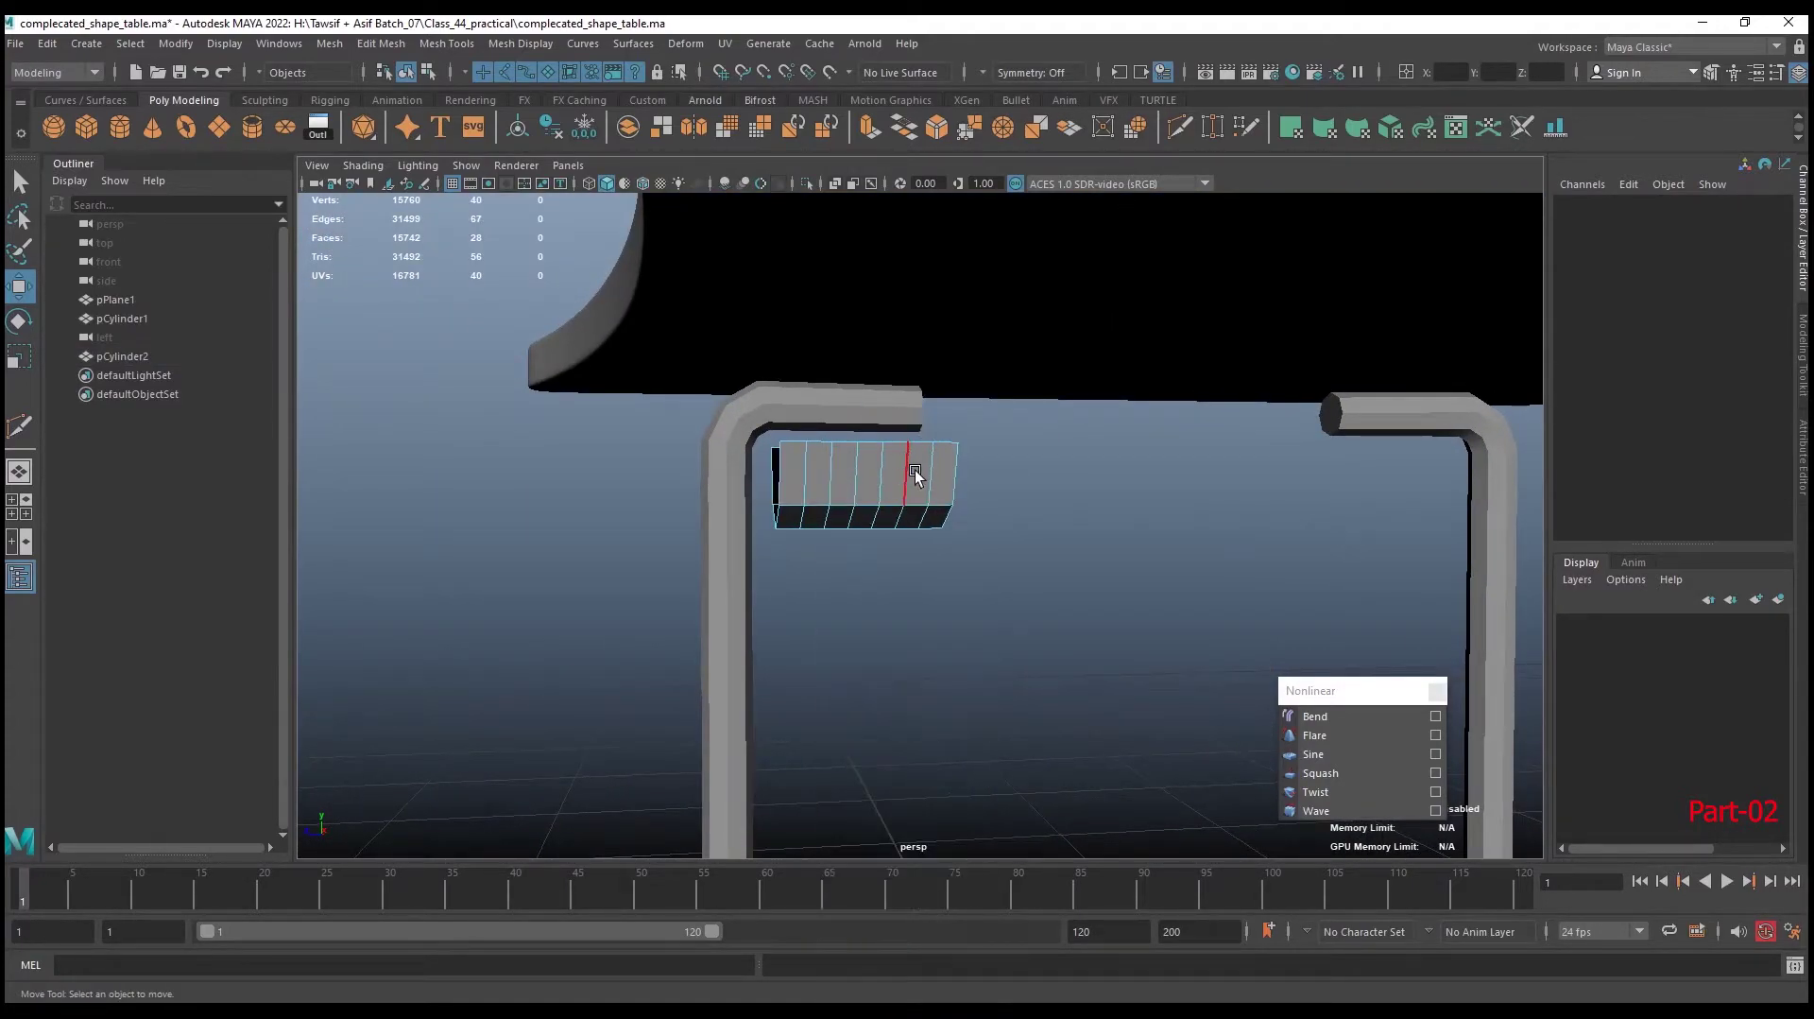
double_click(929, 473)
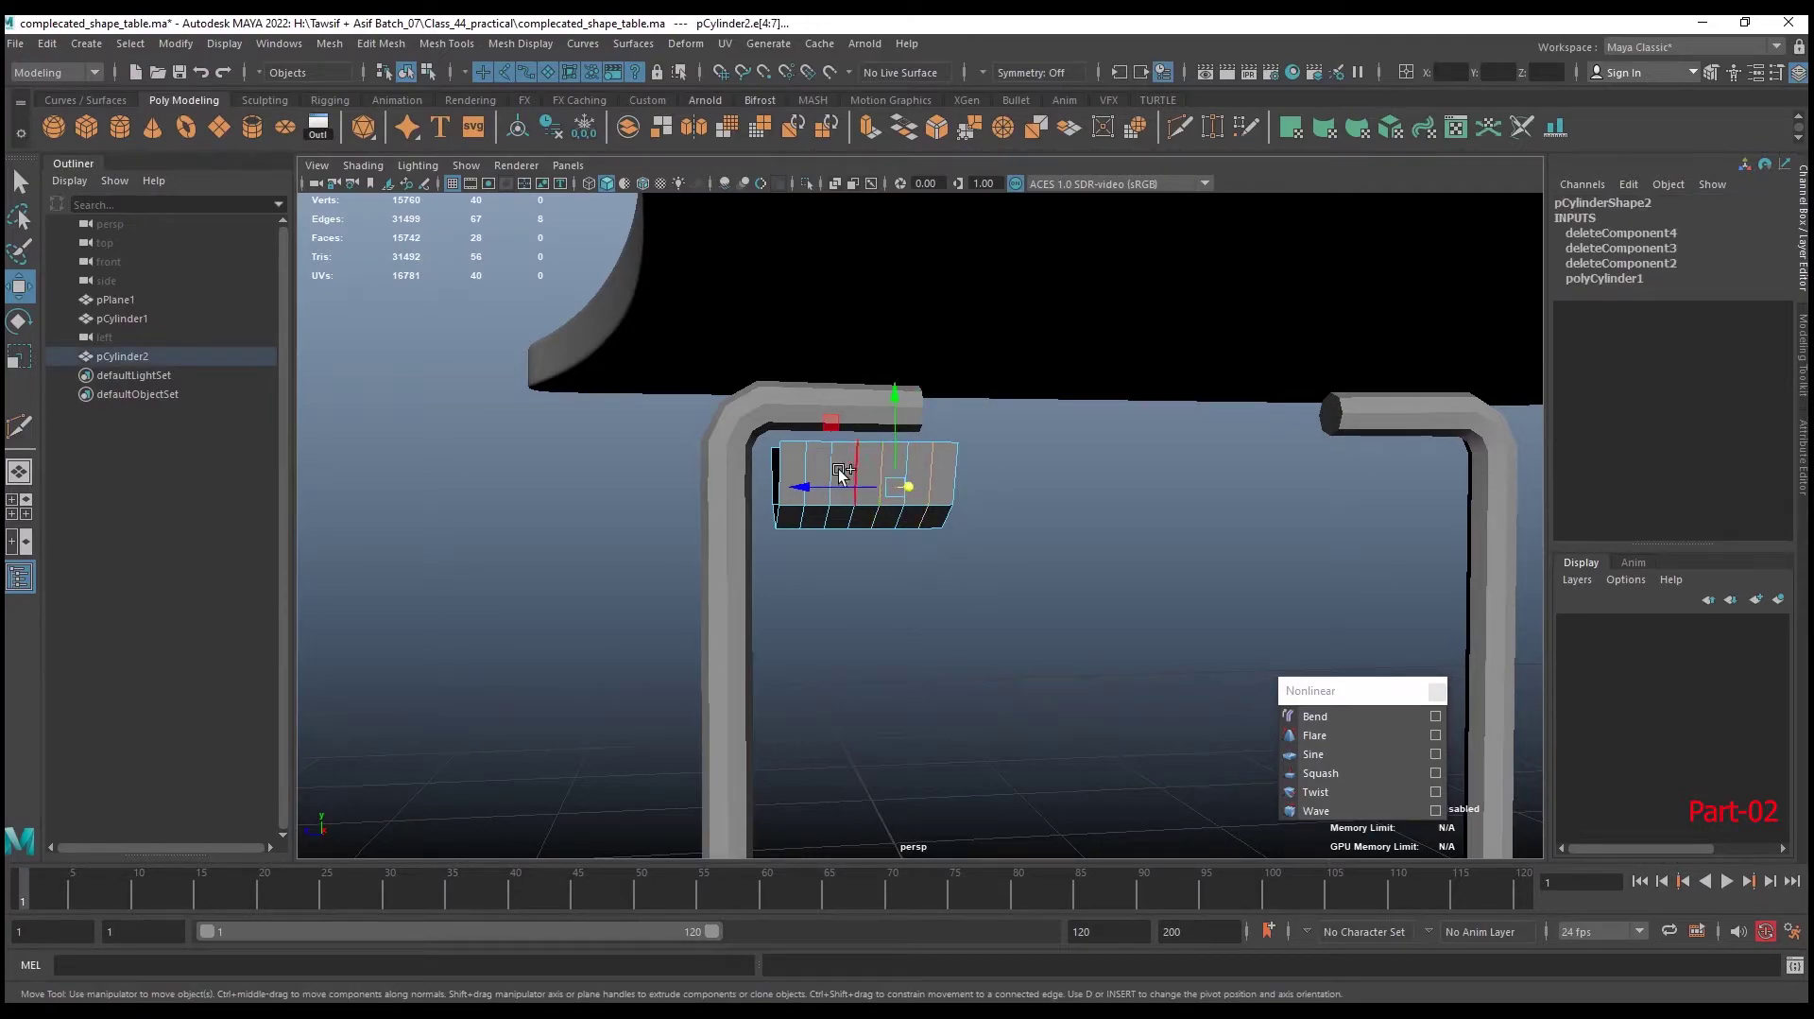
key("Delete")
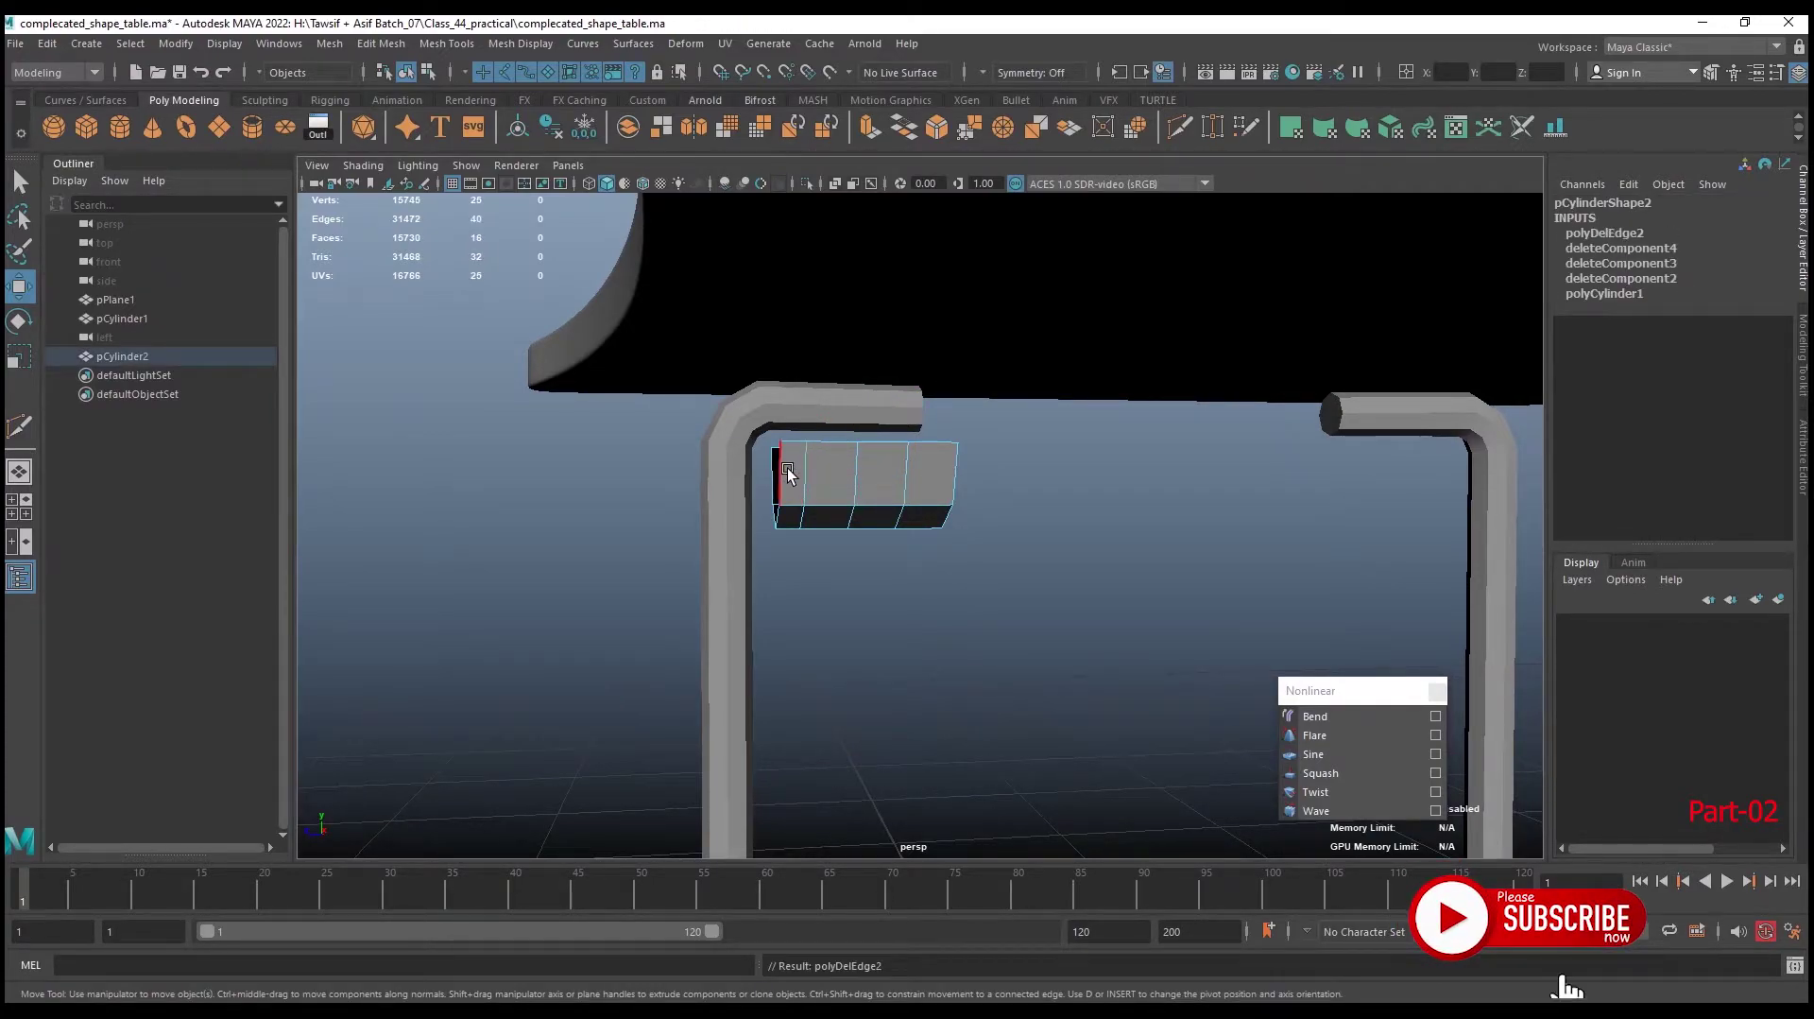
mouse_move(789, 473)
left_mouse_down("alt")
mouse_move(967, 482)
mouse_move(1034, 546)
left_mouse_up("alt")
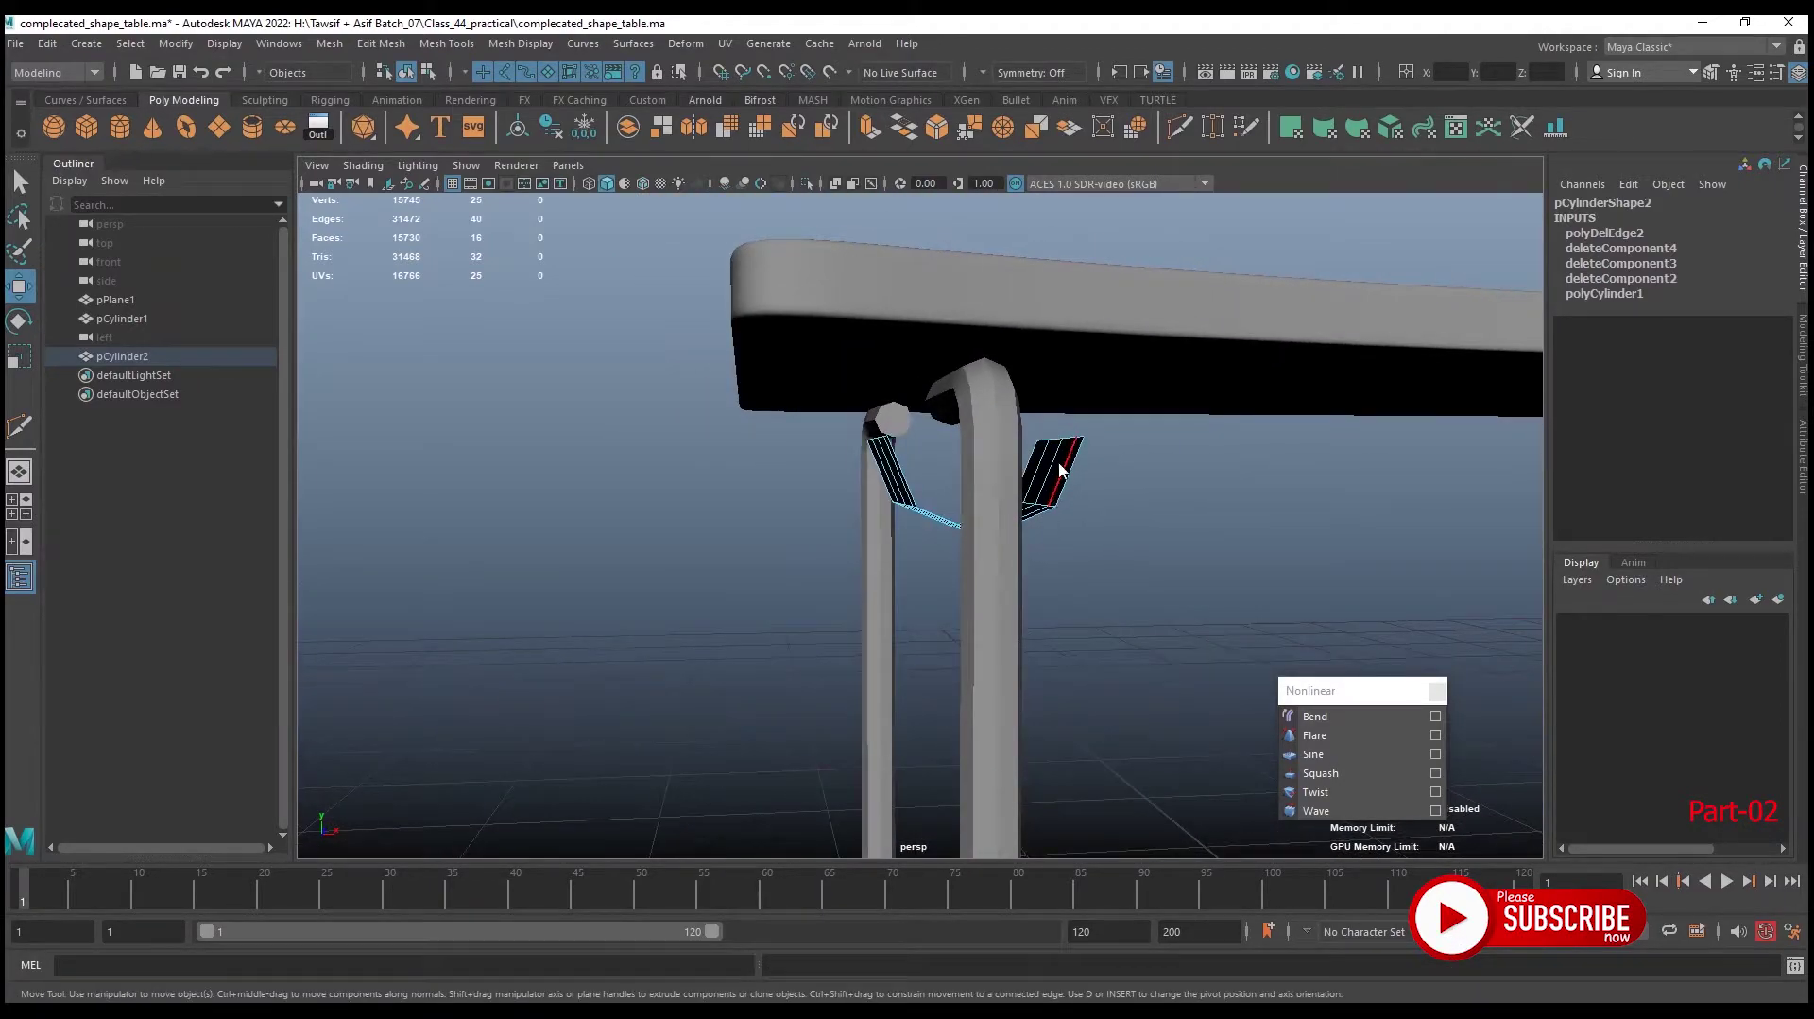
right_click_drag(1061, 470, 1070, 433)
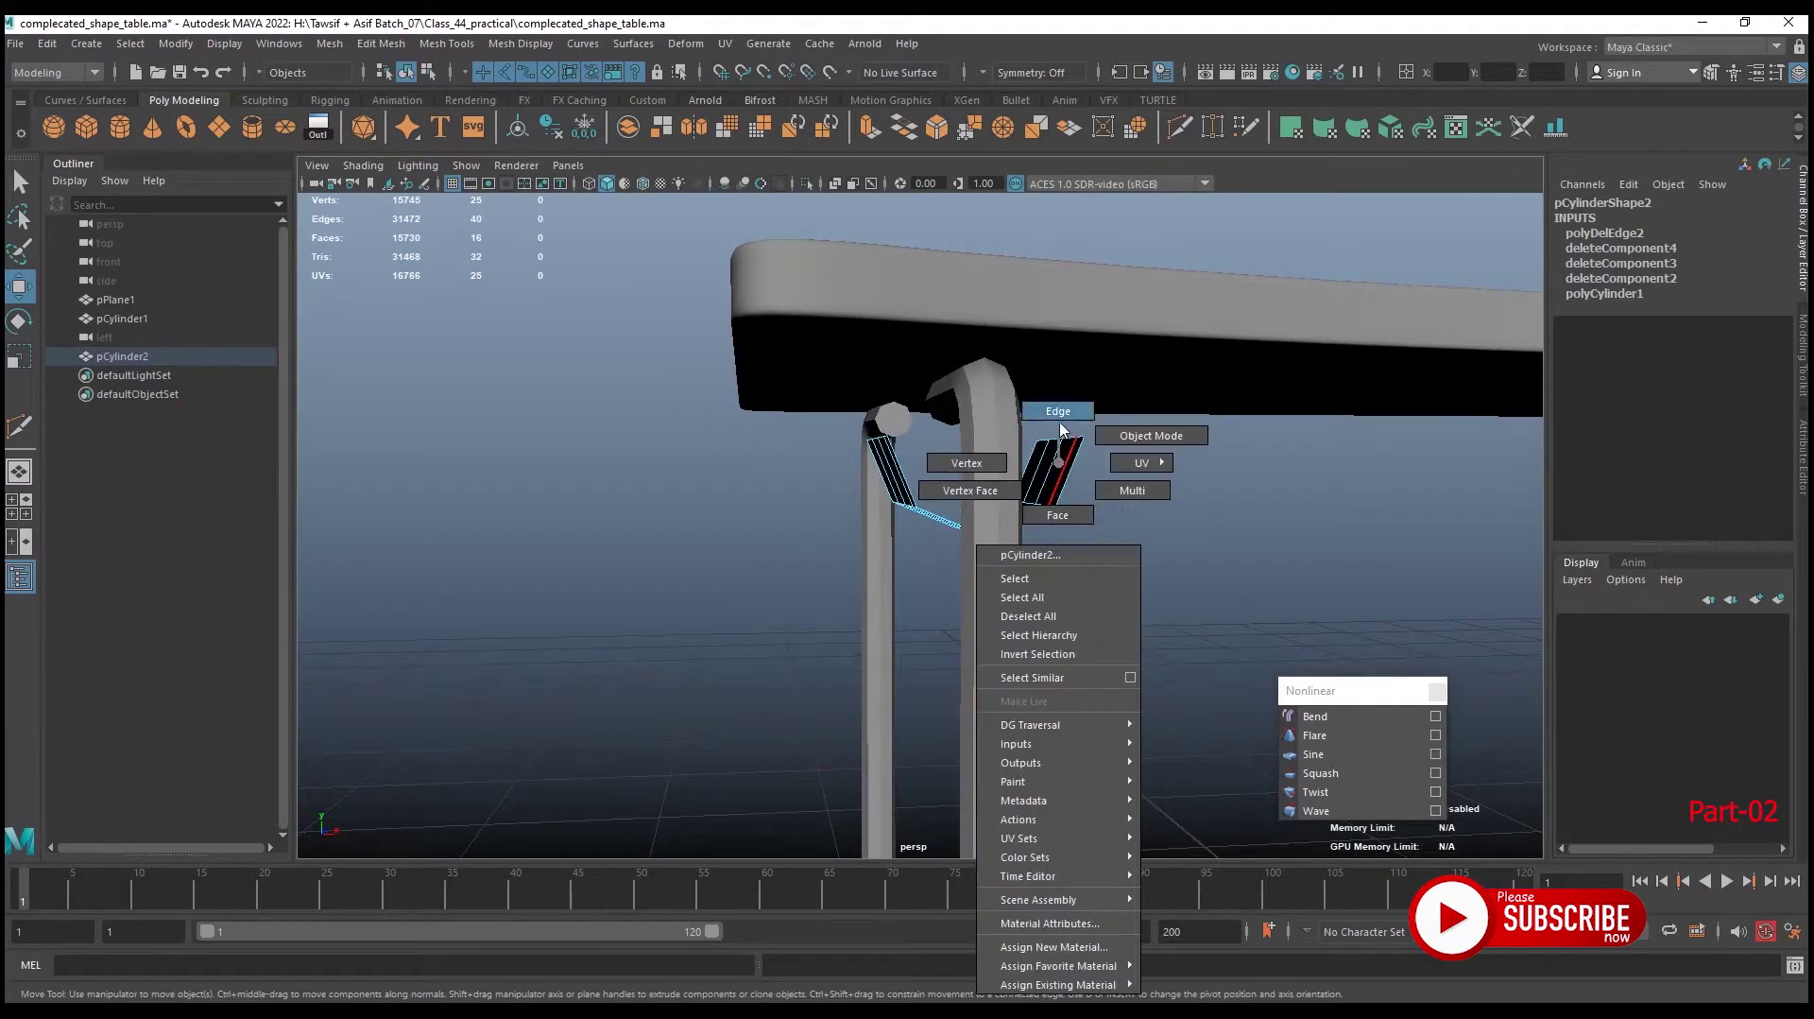
left_click_drag(1073, 437, 871, 452, "alt")
left_click(1093, 465)
Select the bent strip as an object and raise it toward the table
right_click_drag(937, 450, 1012, 421)
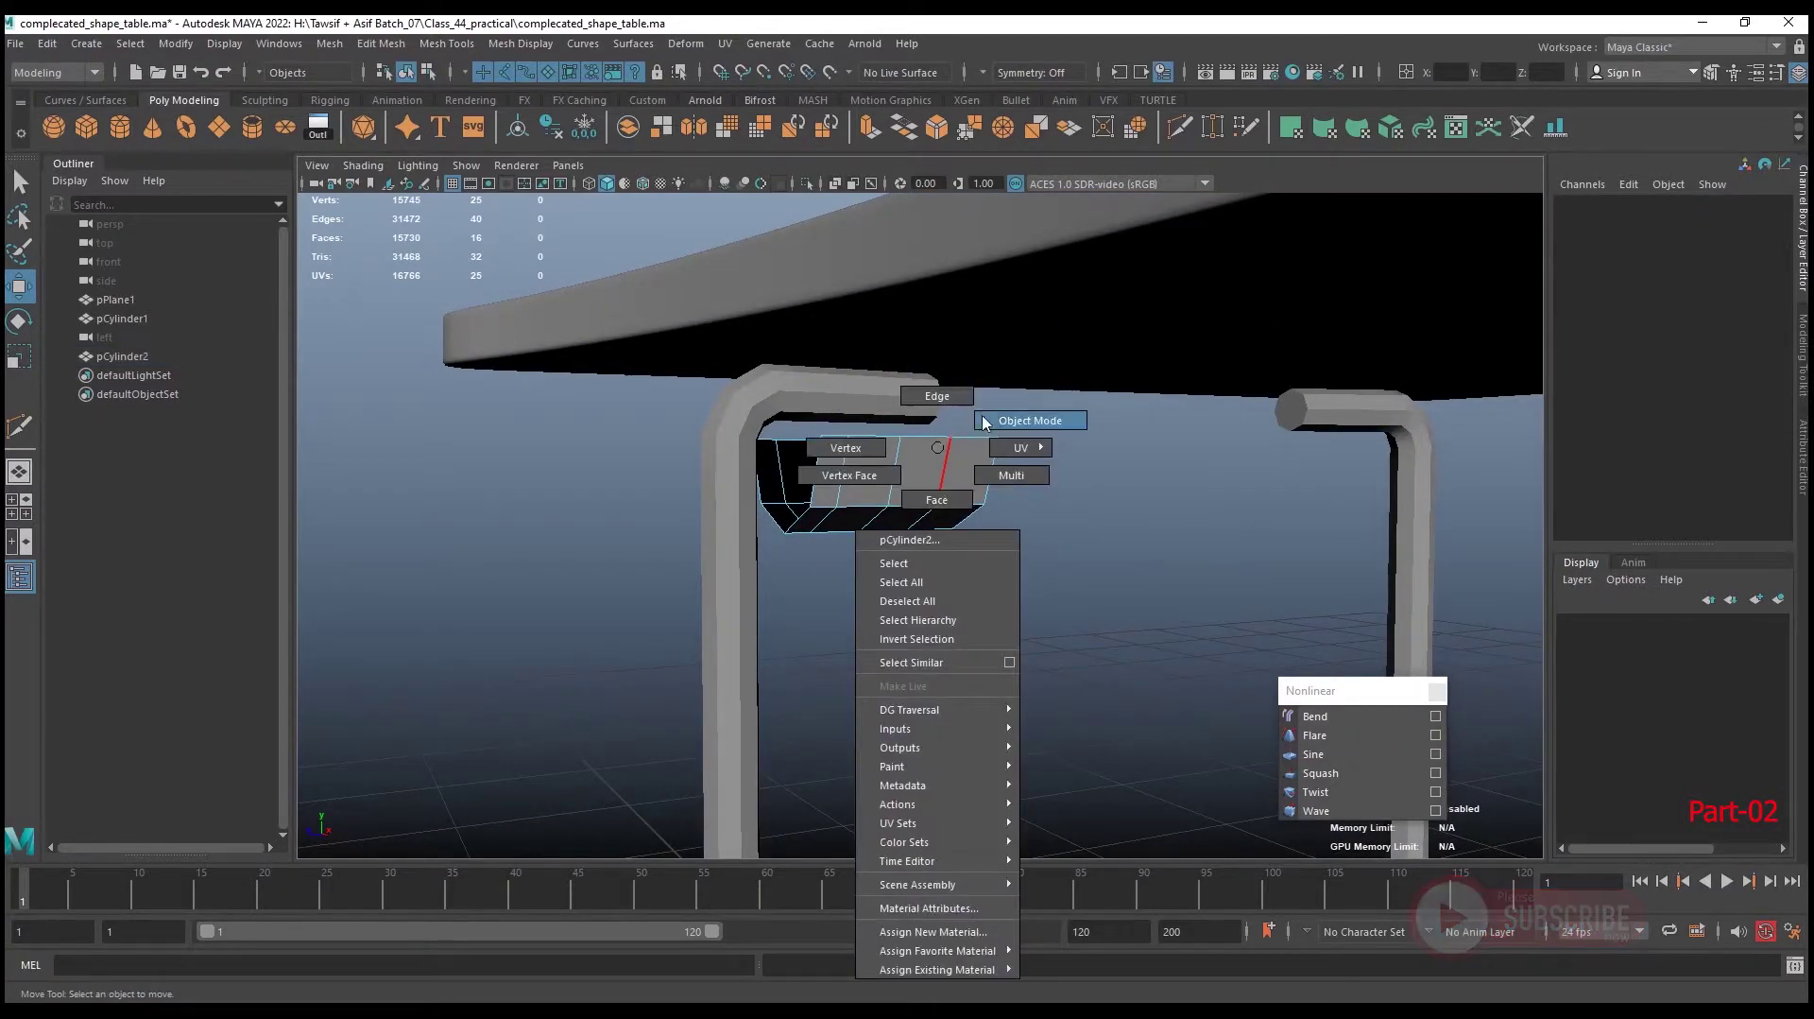
left_click(914, 477)
mouse_move(884, 381)
left_mouse_down()
mouse_move(863, 290)
mouse_move(1079, 594)
left_mouse_up()
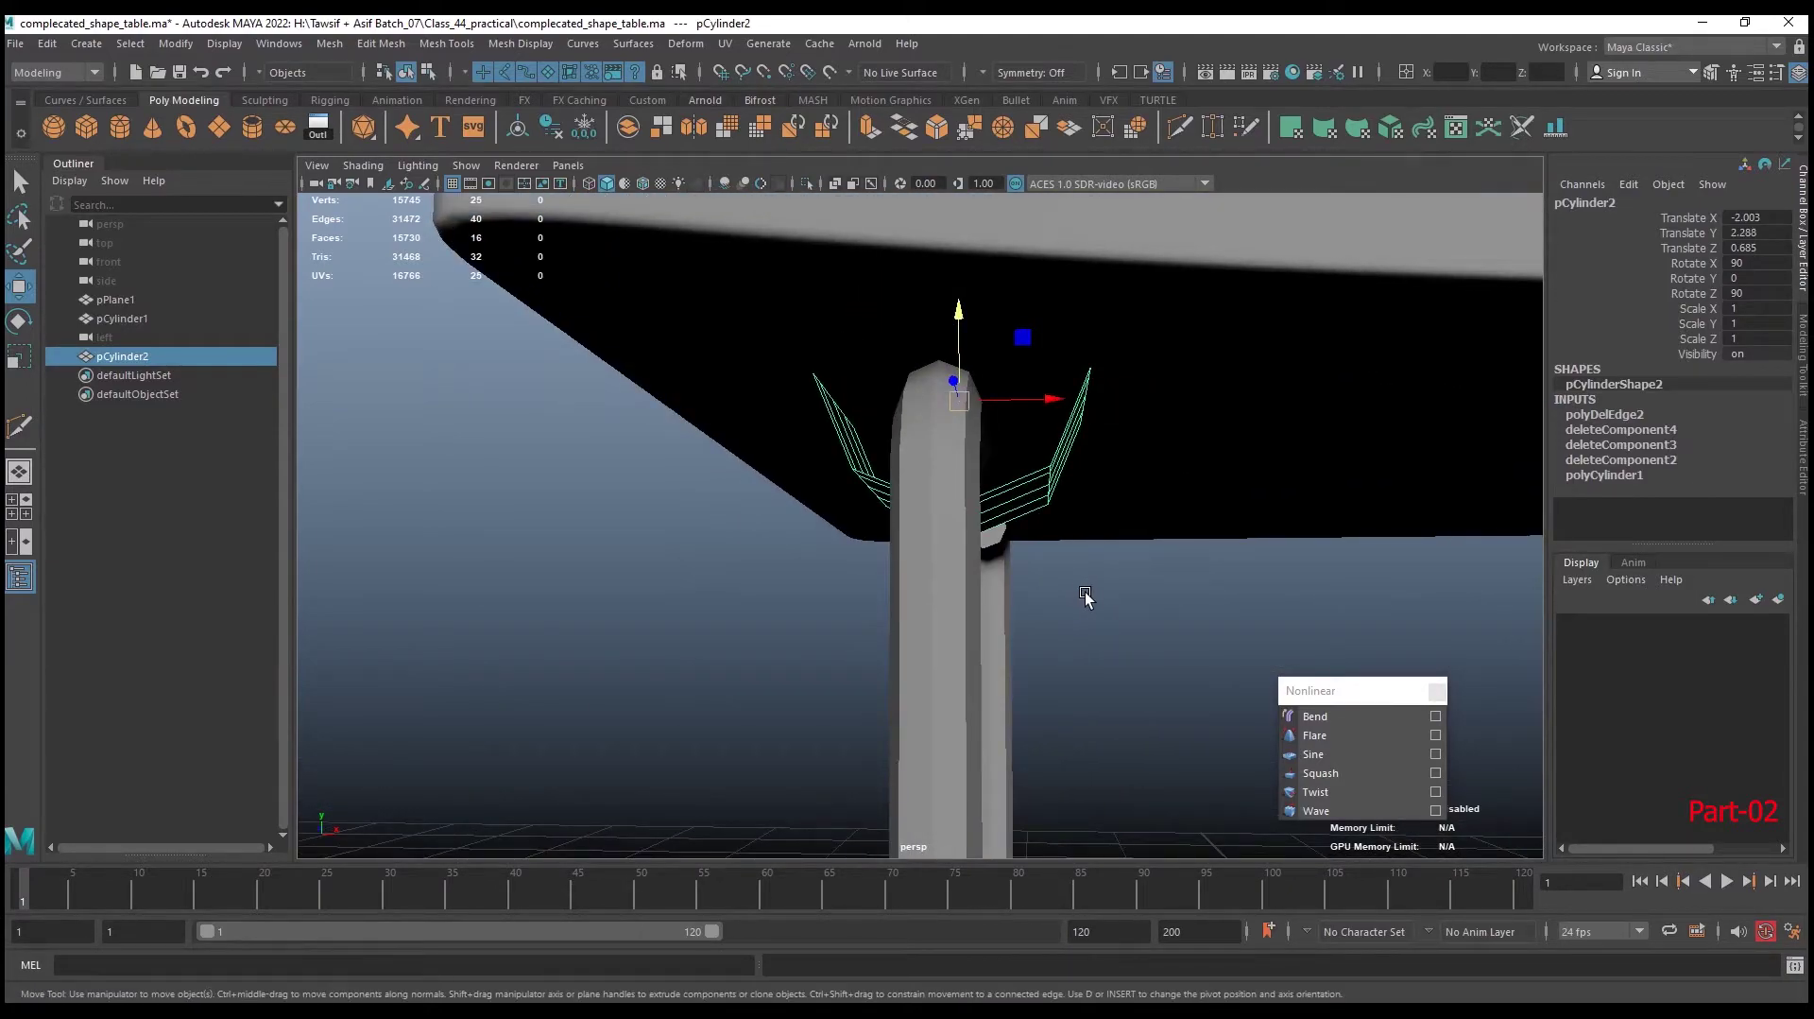
Scale the strip down to about 0.57, 0.687, 0.57 to fit the leg top
key("r")
mouse_move(1038, 431)
left_mouse_down("alt")
mouse_move(883, 378)
mouse_move(809, 428)
mouse_move(1124, 395)
mouse_move(841, 451)
left_mouse_up("alt")
key("e")
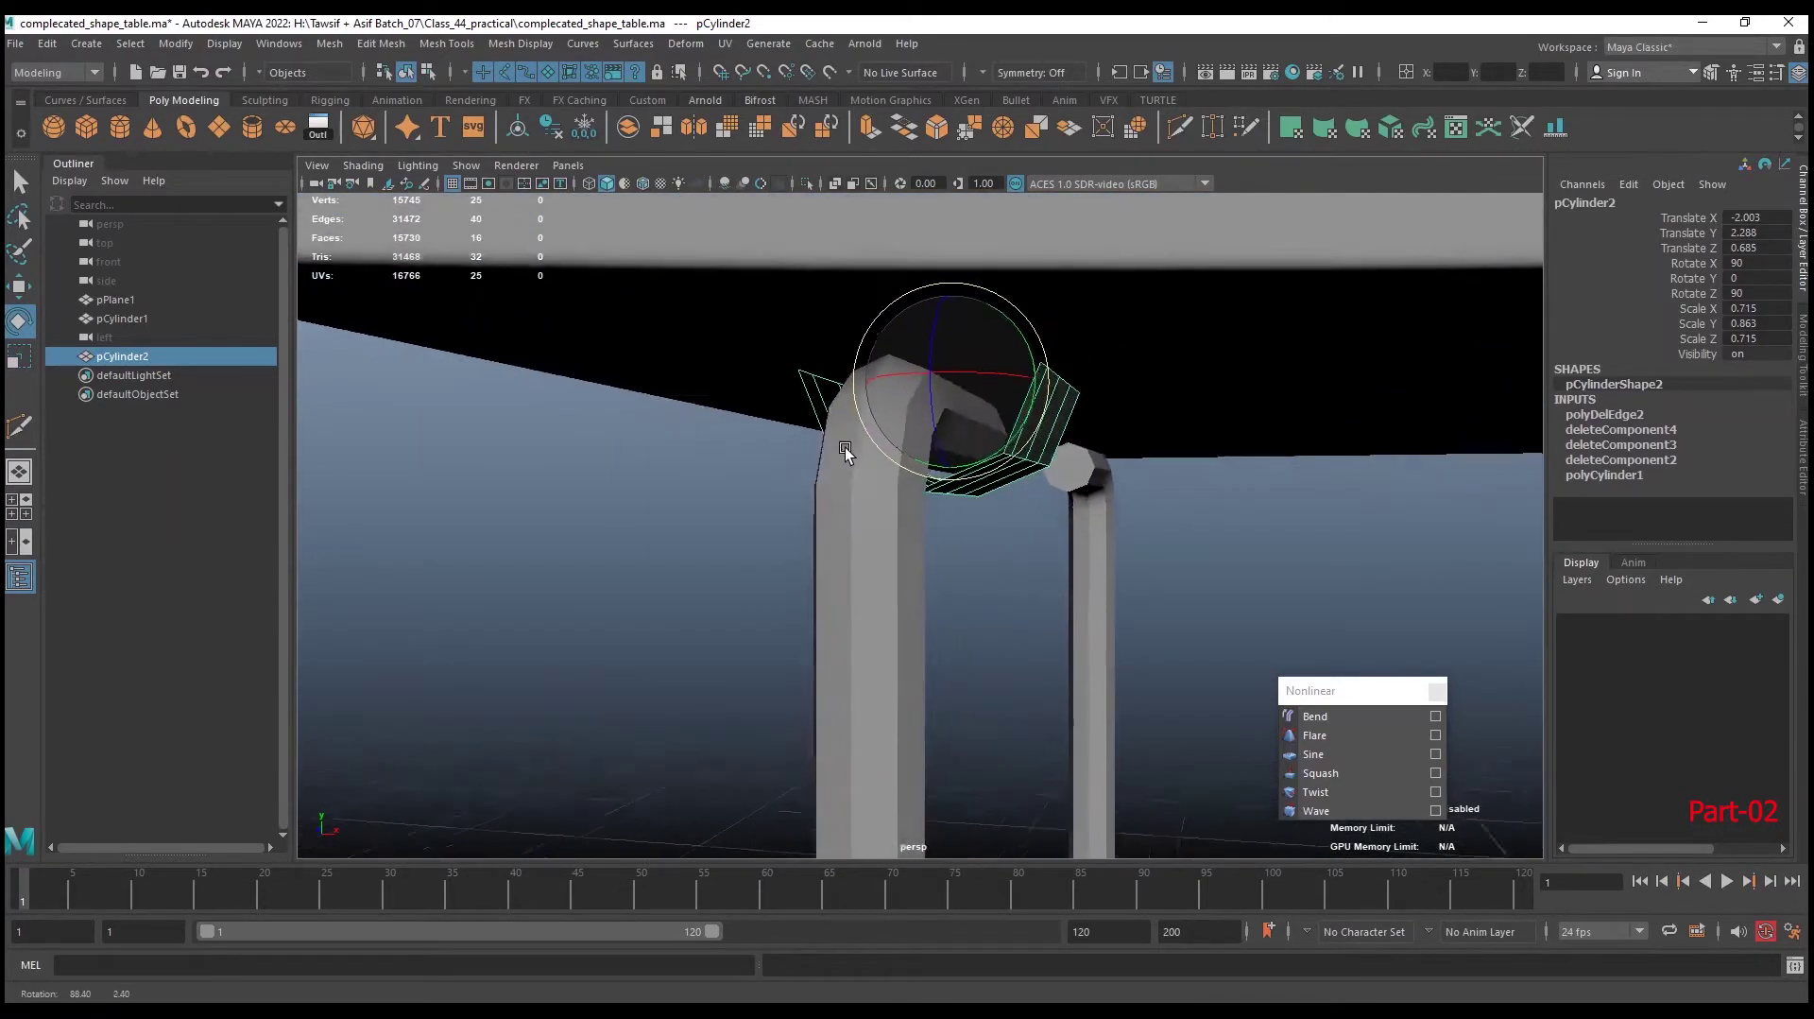
key("r")
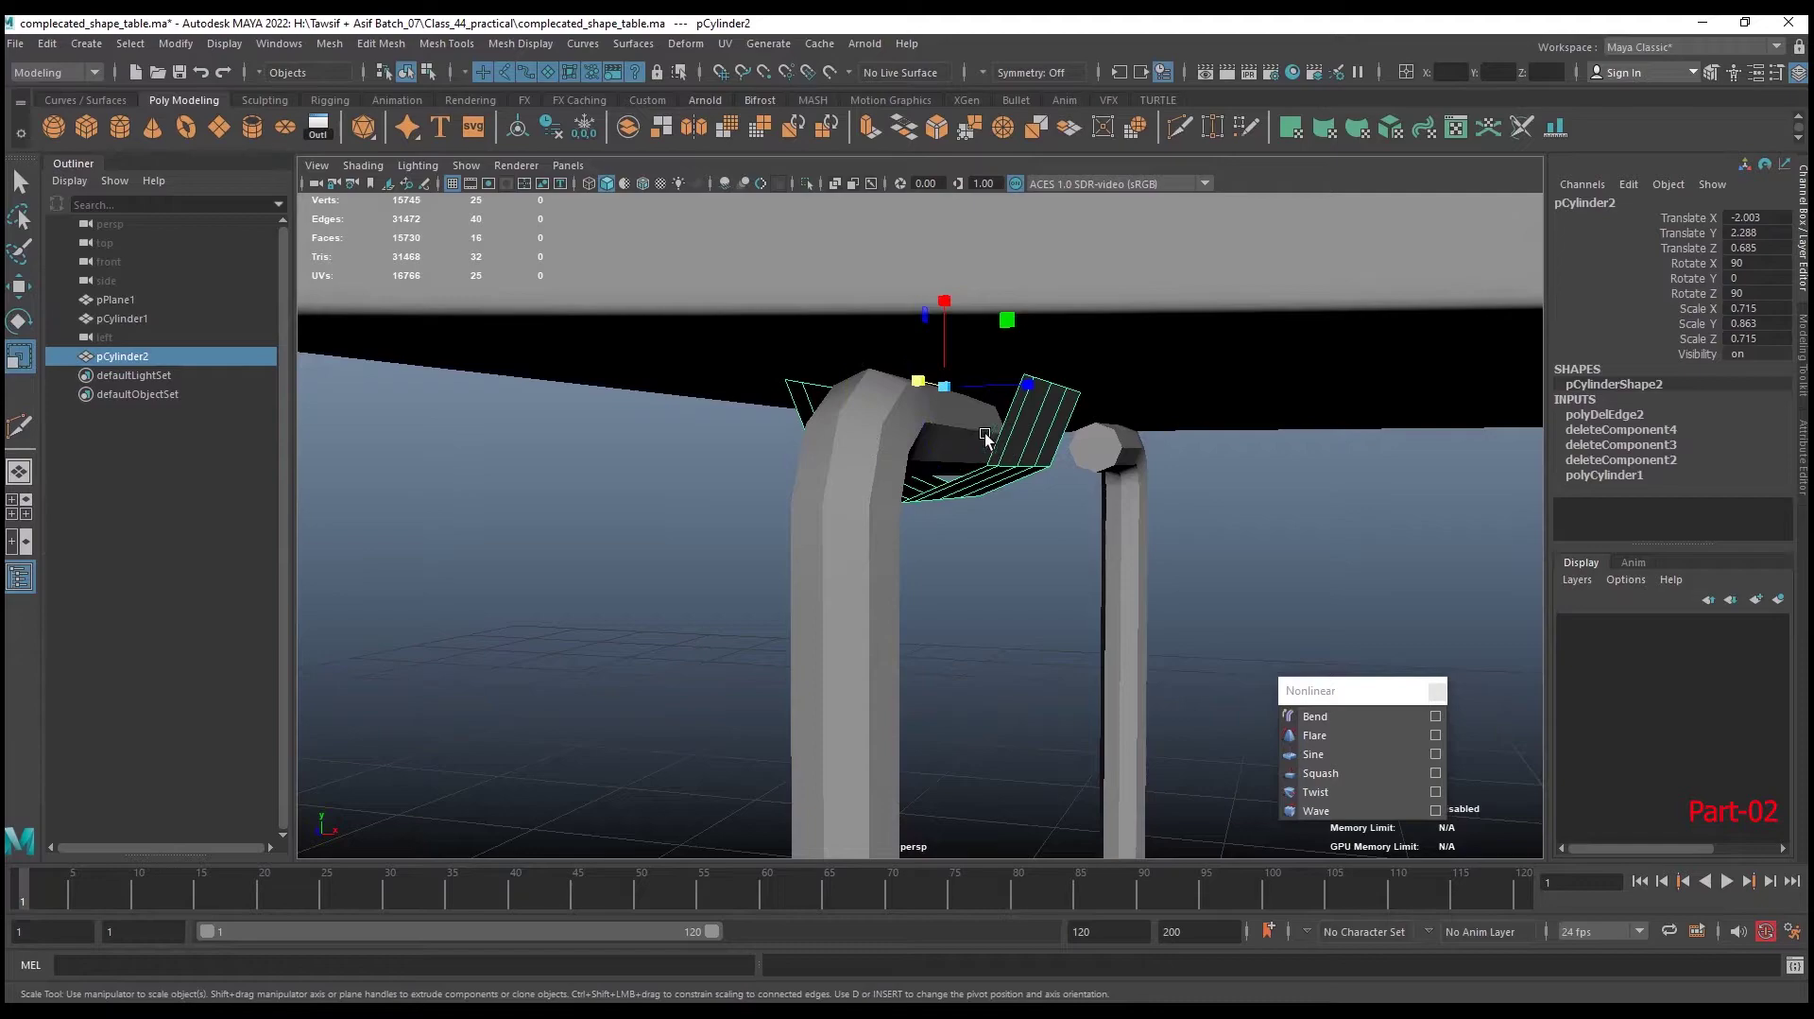
mouse_move(945, 389)
left_mouse_down()
mouse_move(898, 418)
mouse_move(1195, 401)
mouse_move(1066, 430)
left_mouse_up()
Nudge the strip down onto the leg and select the edge loops at both ends
key("w")
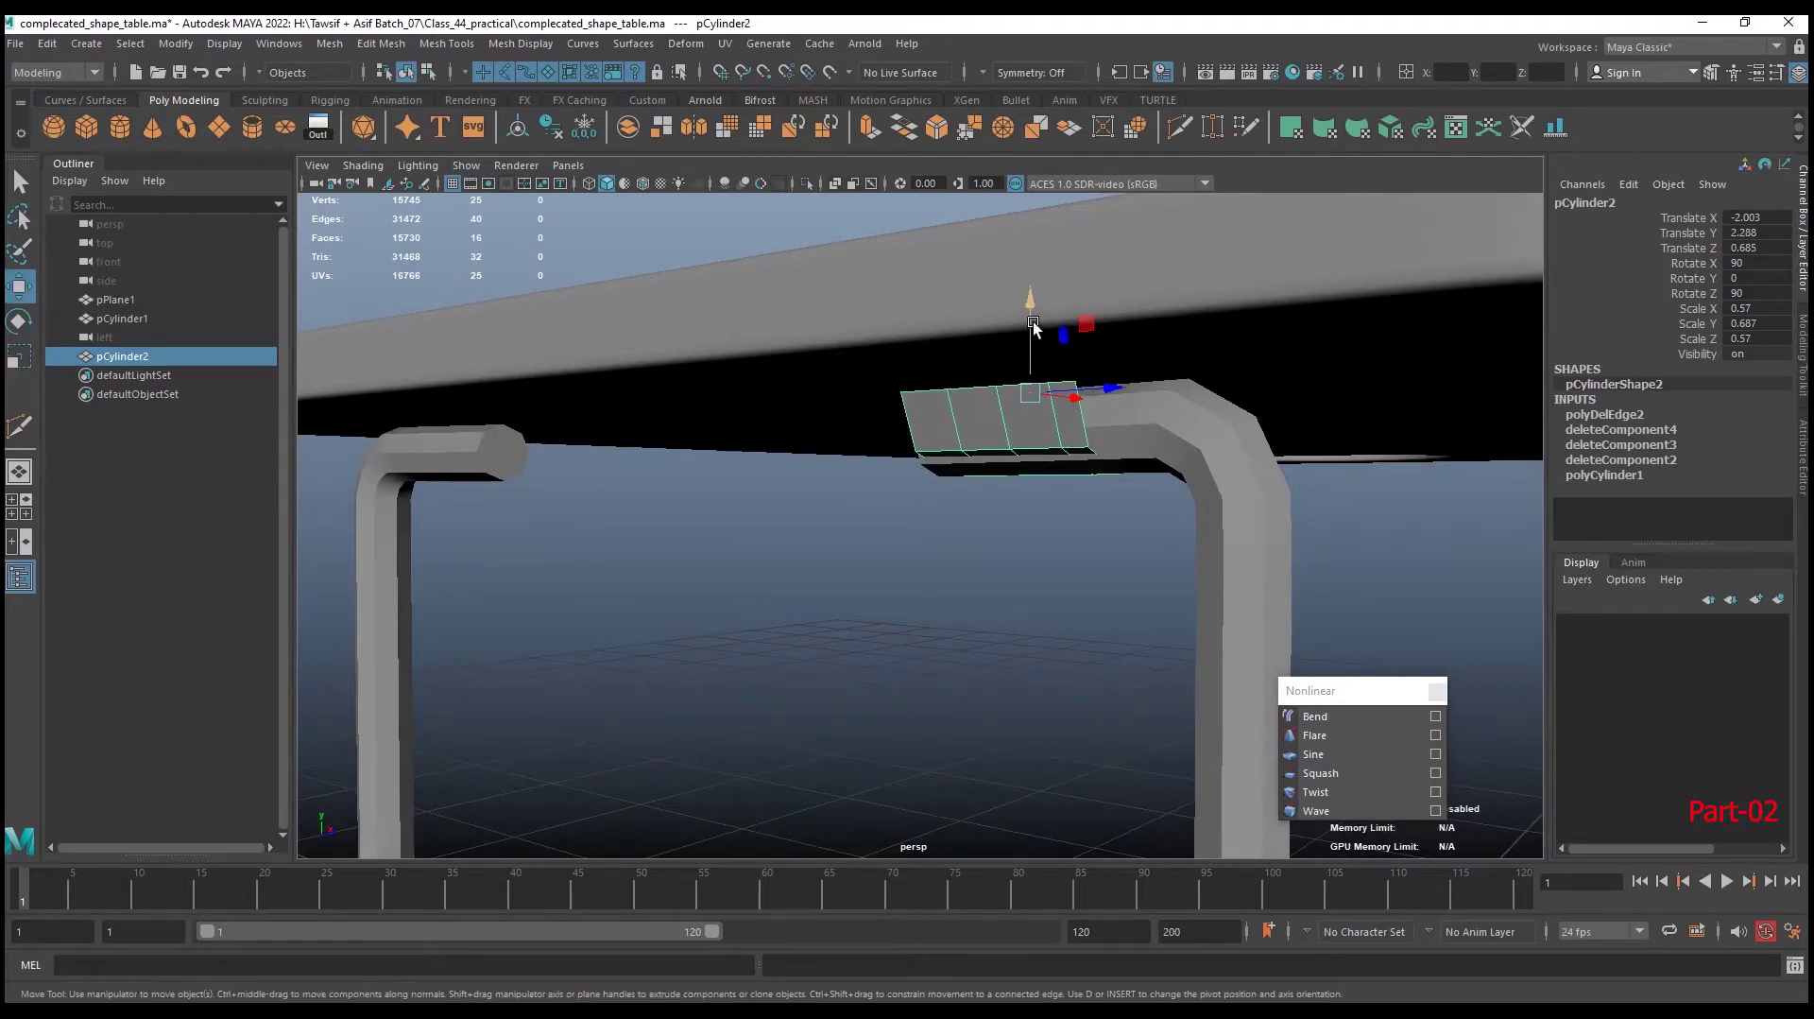
mouse_move(1034, 323)
left_mouse_down()
mouse_move(1078, 378)
mouse_move(1064, 414)
mouse_move(954, 369)
mouse_move(973, 383)
left_mouse_up()
mouse_move(973, 383)
right_mouse_down()
mouse_move(969, 332)
mouse_move(1063, 435)
right_mouse_up()
left_click(970, 333)
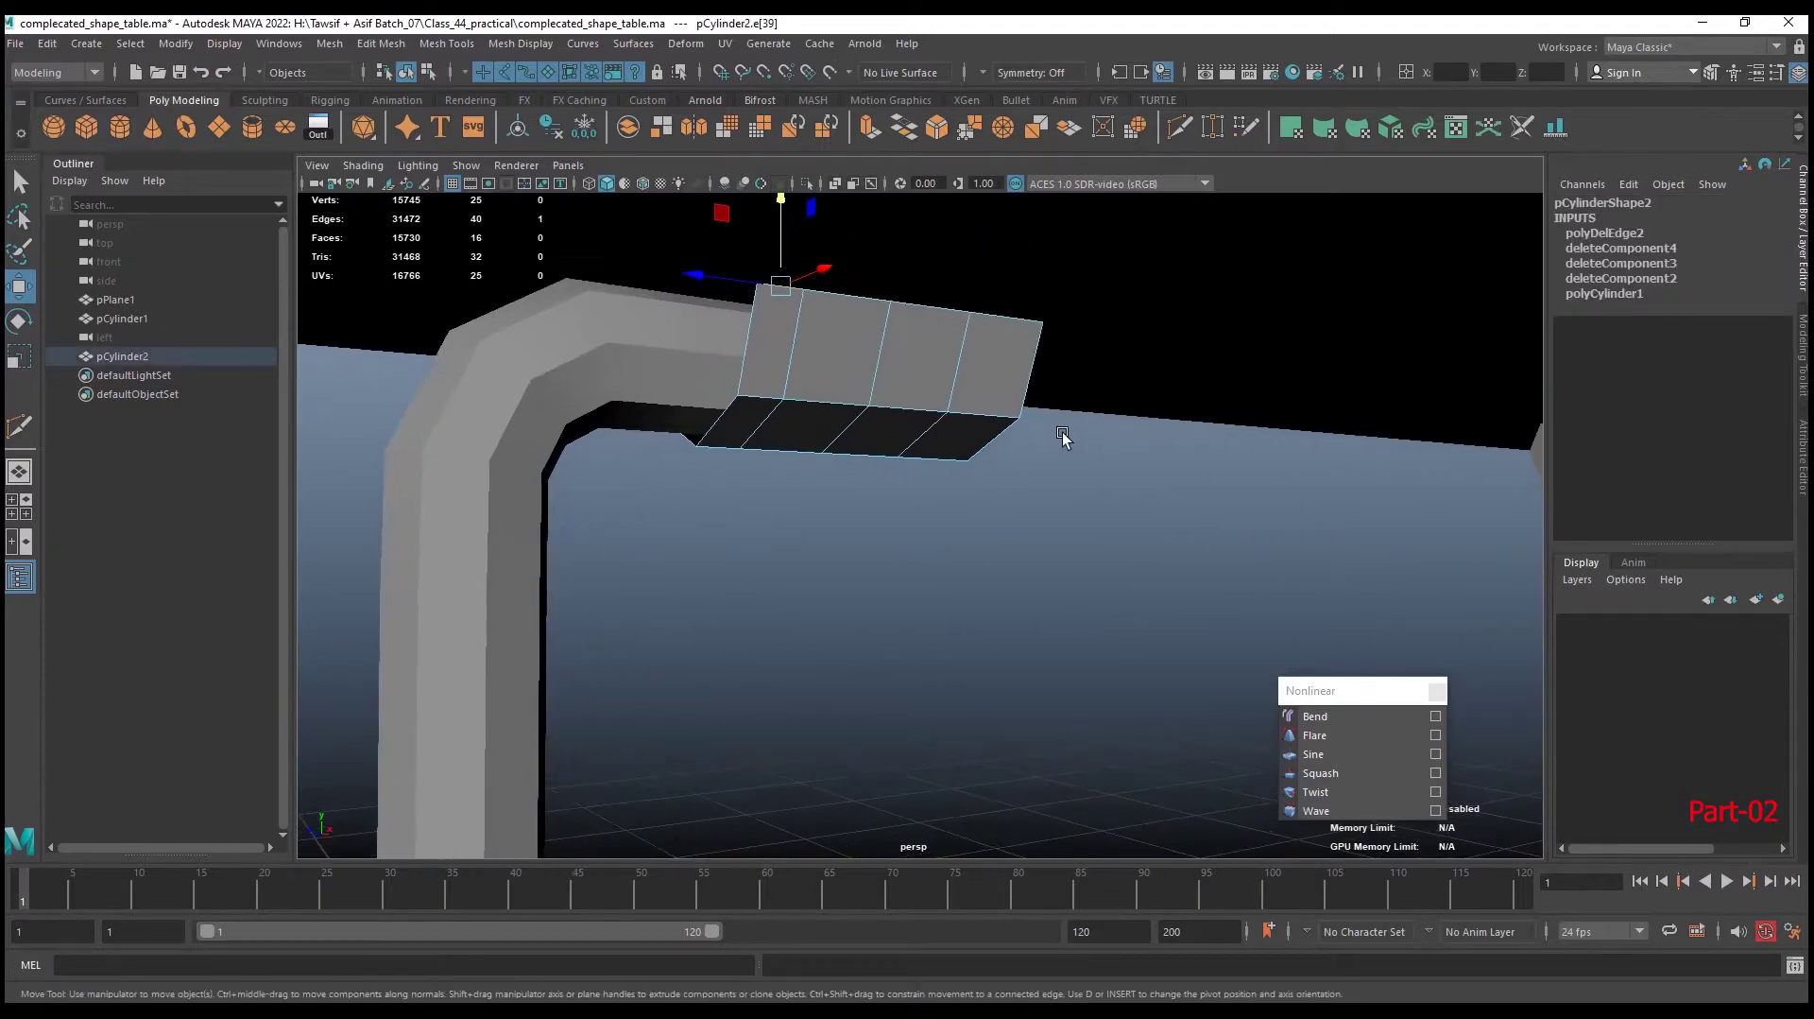
double_click(1016, 321)
mouse_move(855, 405)
left_mouse_down("alt")
mouse_move(1058, 406)
mouse_move(1004, 310)
left_mouse_up("alt")
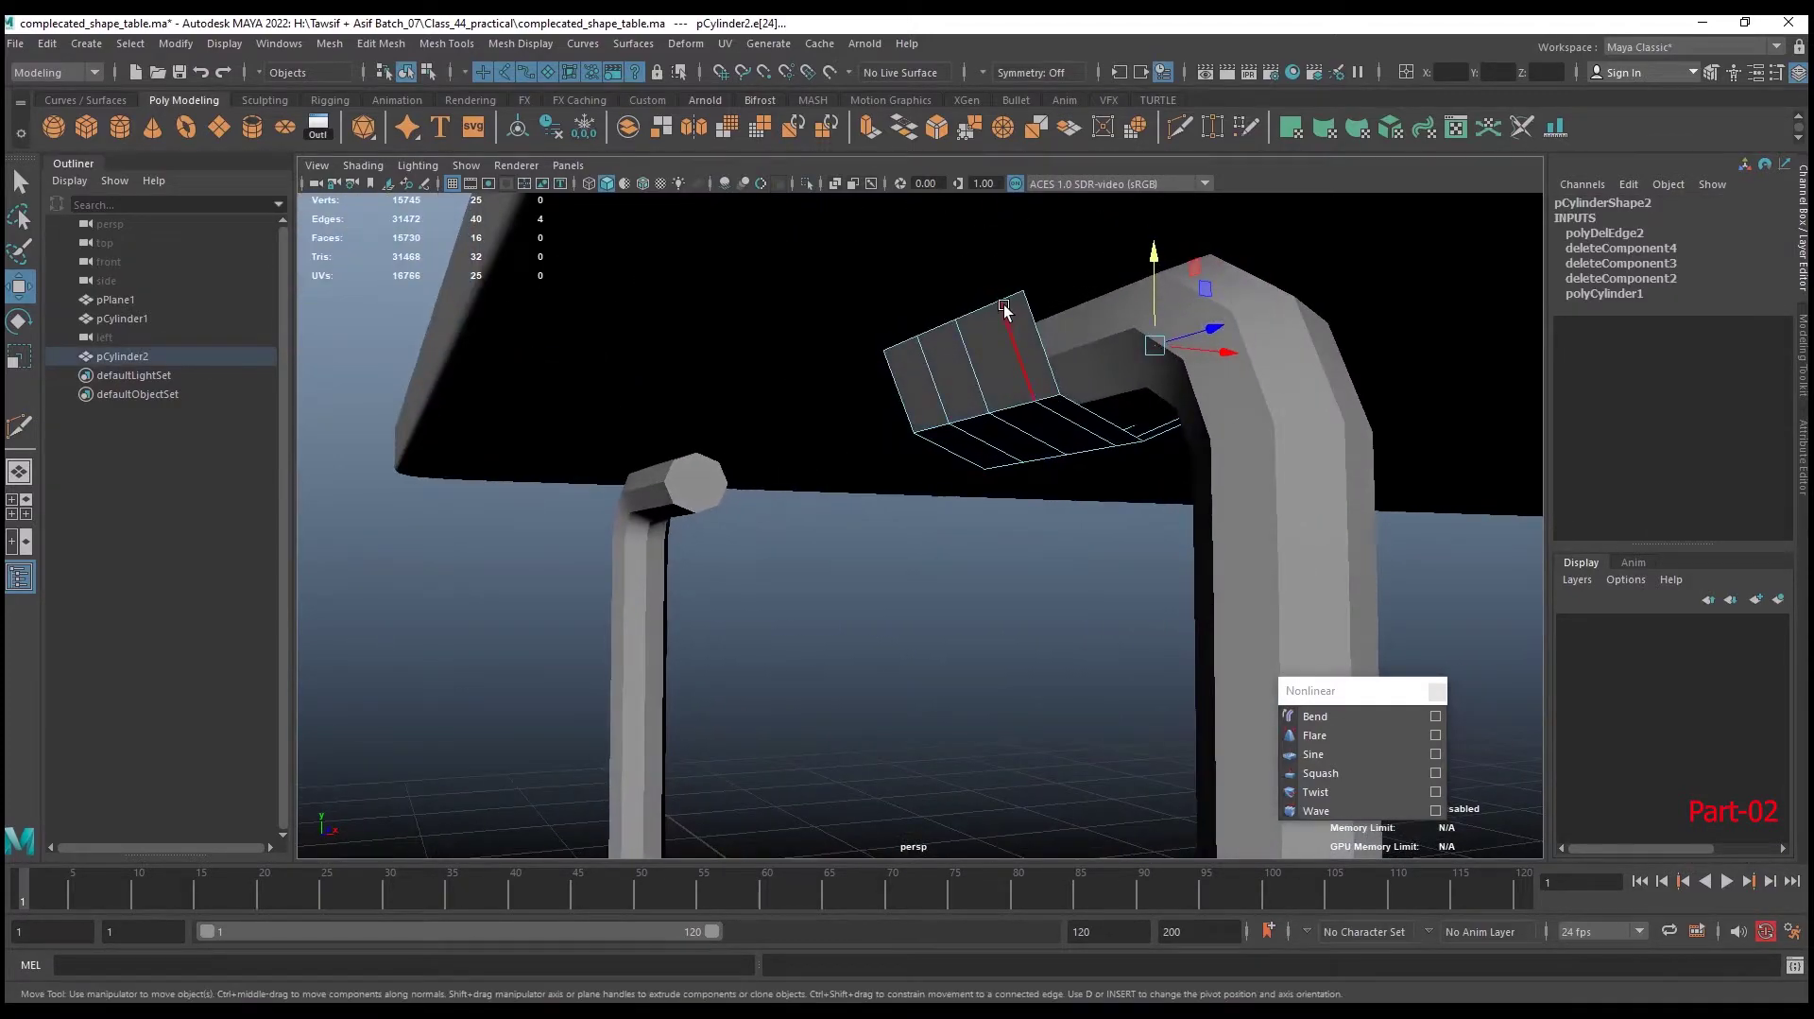
left_click(898, 338, "shift")
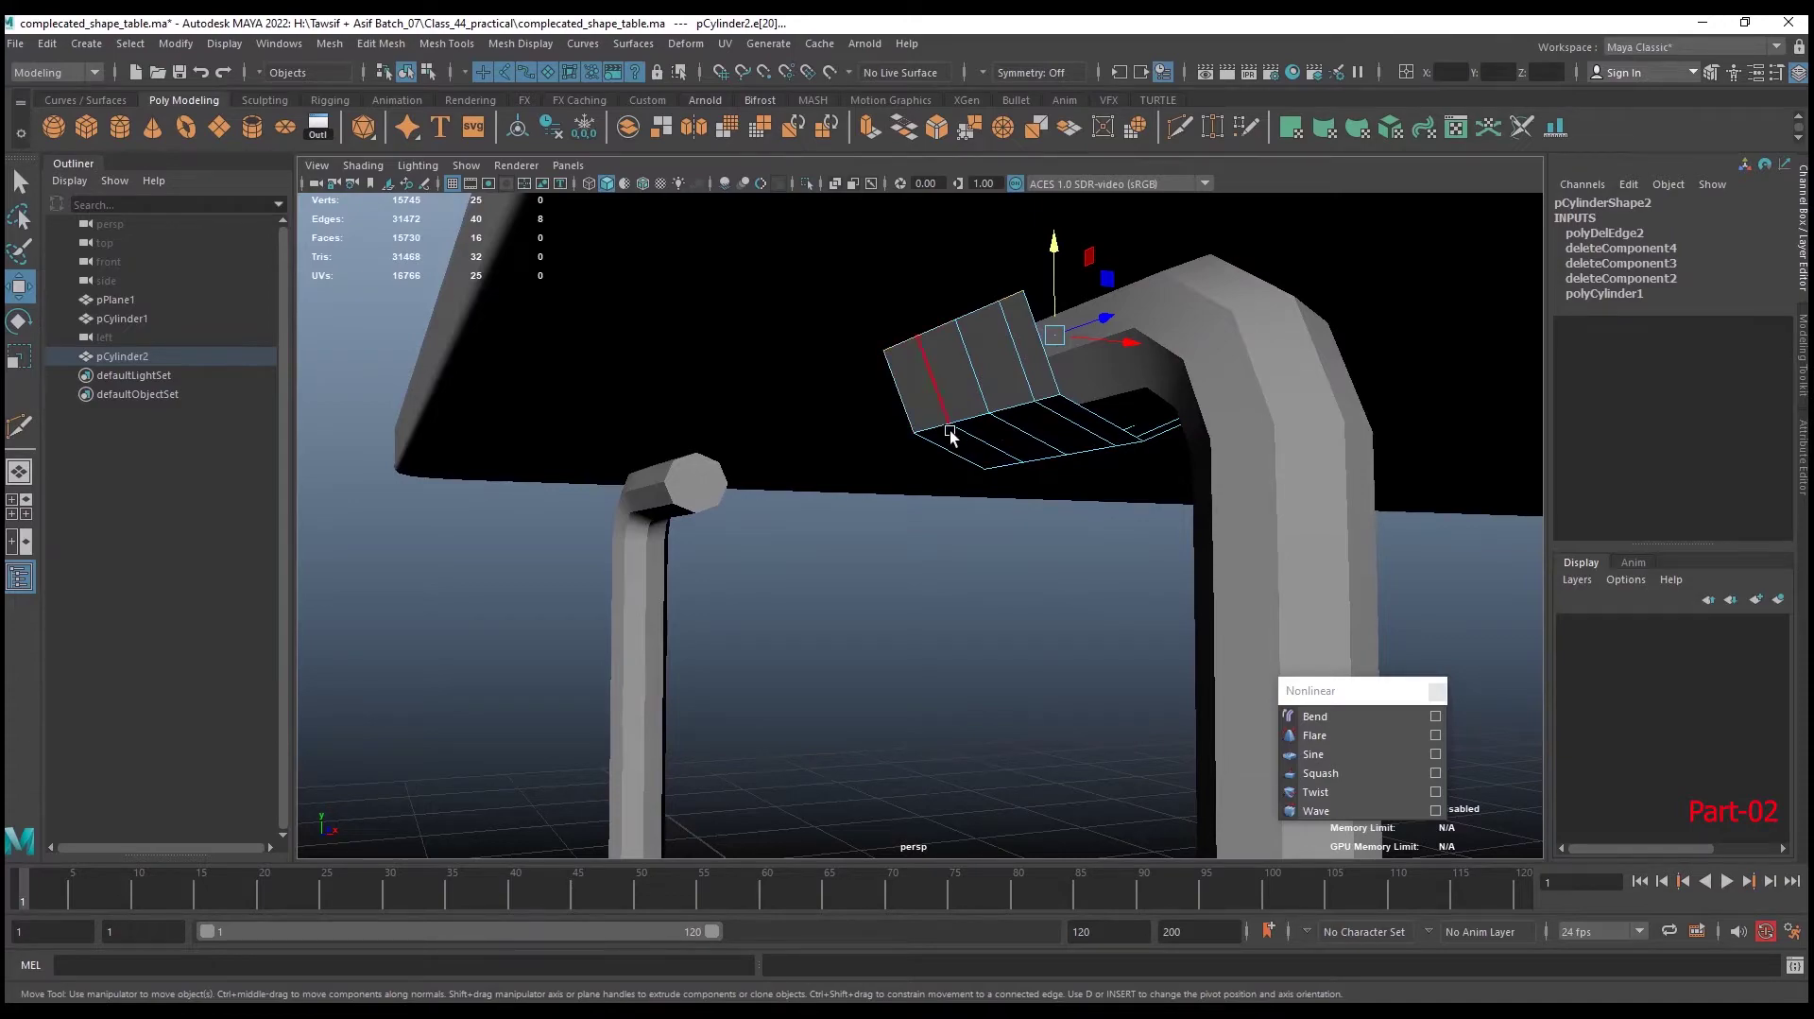
left_click_drag(949, 435, 939, 462, "alt")
Extrude the end edges outward into flaps and reselect the bracket as an object
key("r")
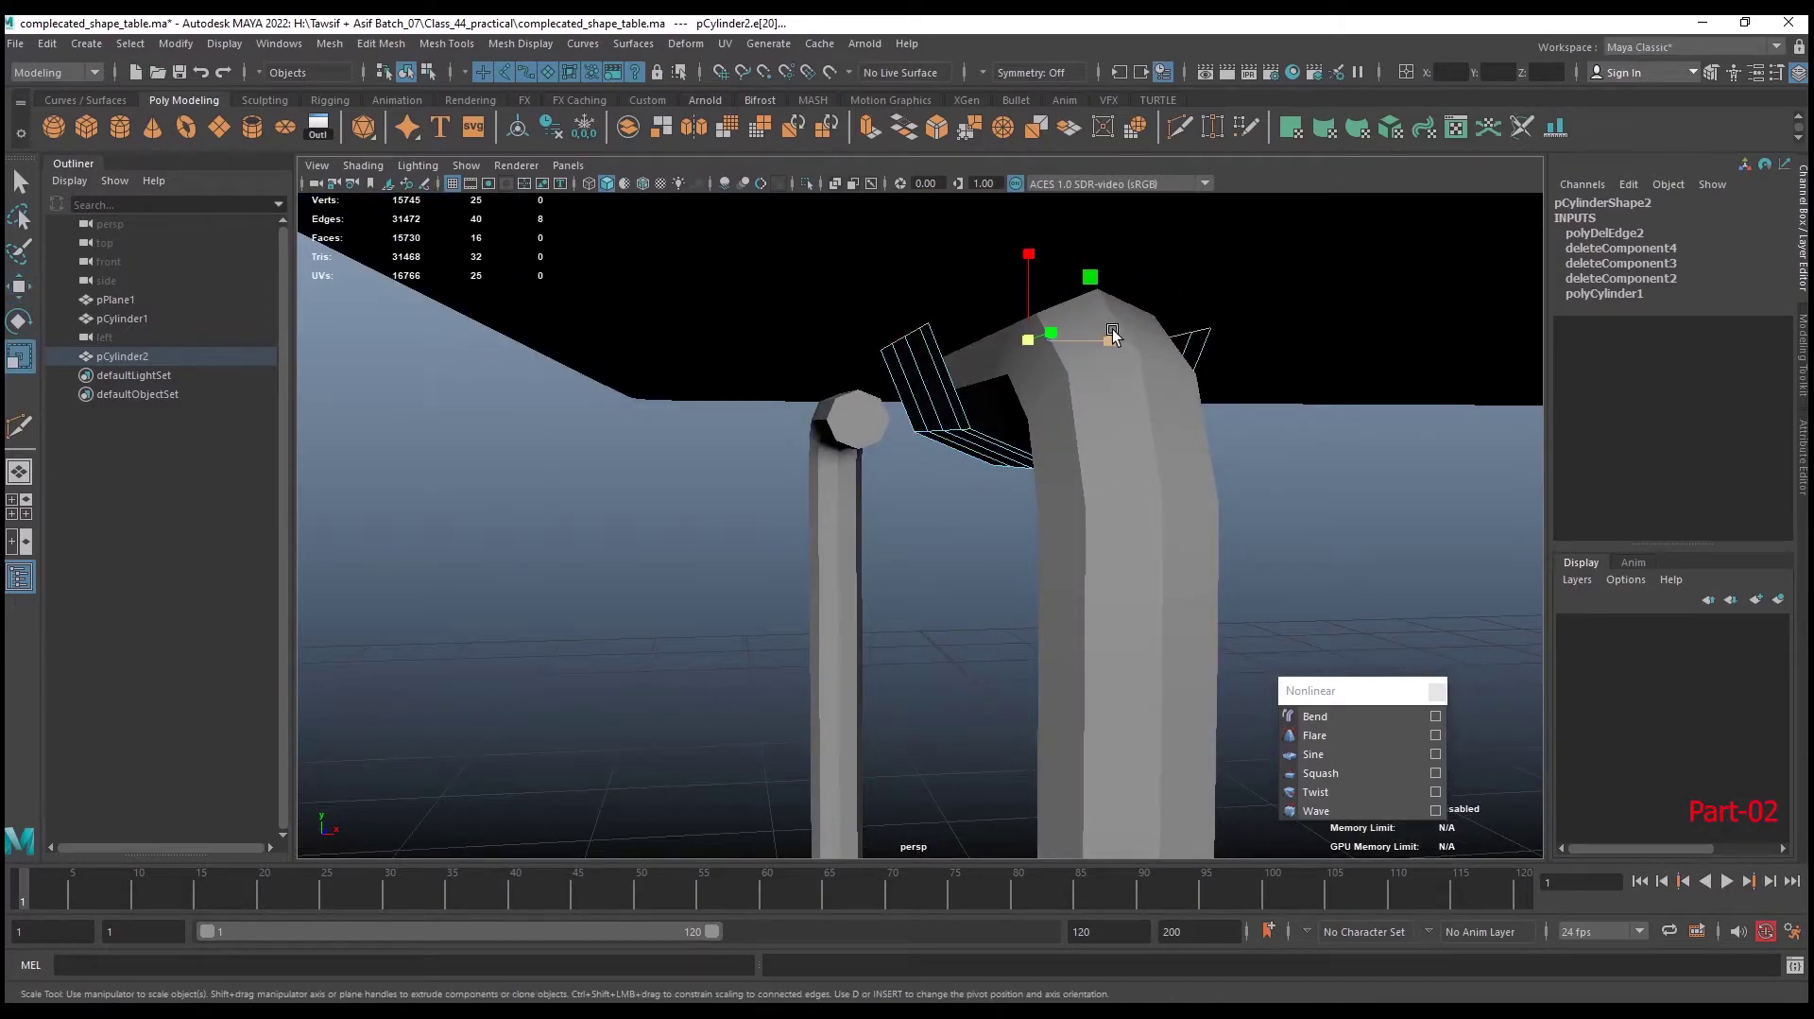
mouse_move(1112, 342)
left_mouse_down("shift")
mouse_move(1185, 346)
mouse_move(1144, 337)
left_mouse_up("shift")
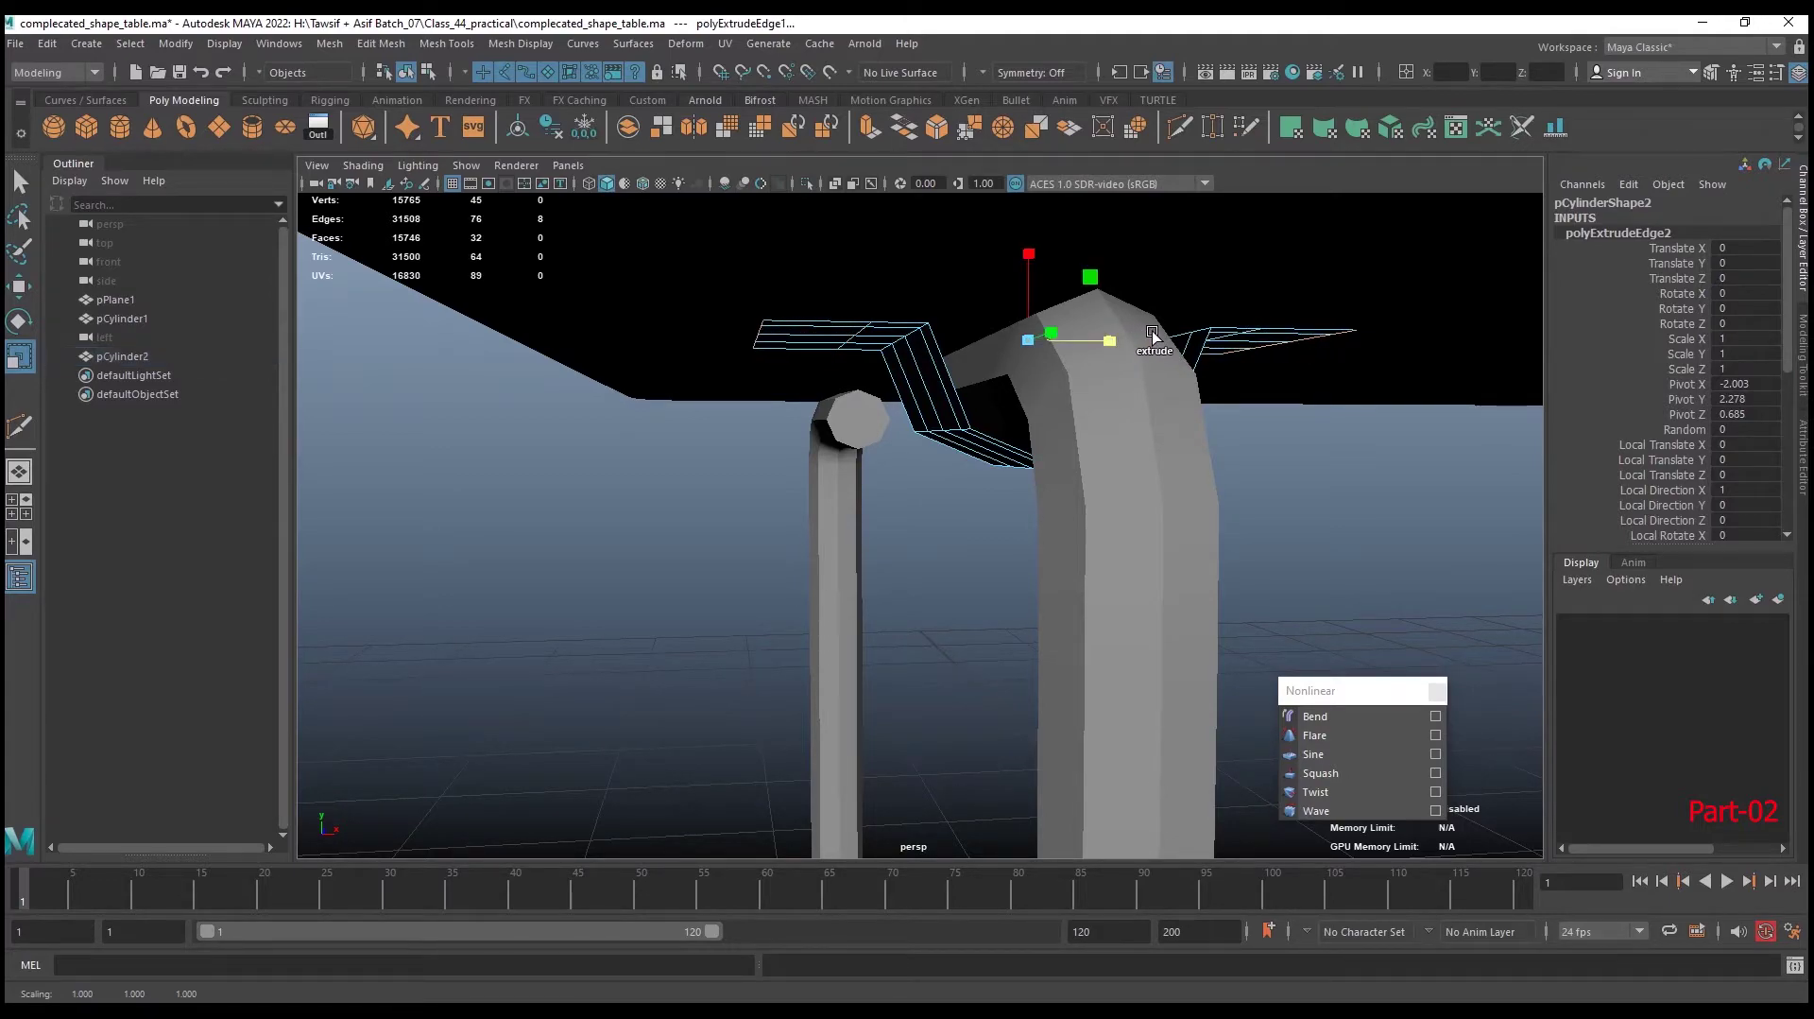
mouse_move(1085, 405)
left_mouse_down("alt")
mouse_move(1170, 370)
mouse_move(1058, 397)
mouse_move(1089, 401)
left_mouse_up("alt")
right_click_drag(1224, 343, 1307, 311)
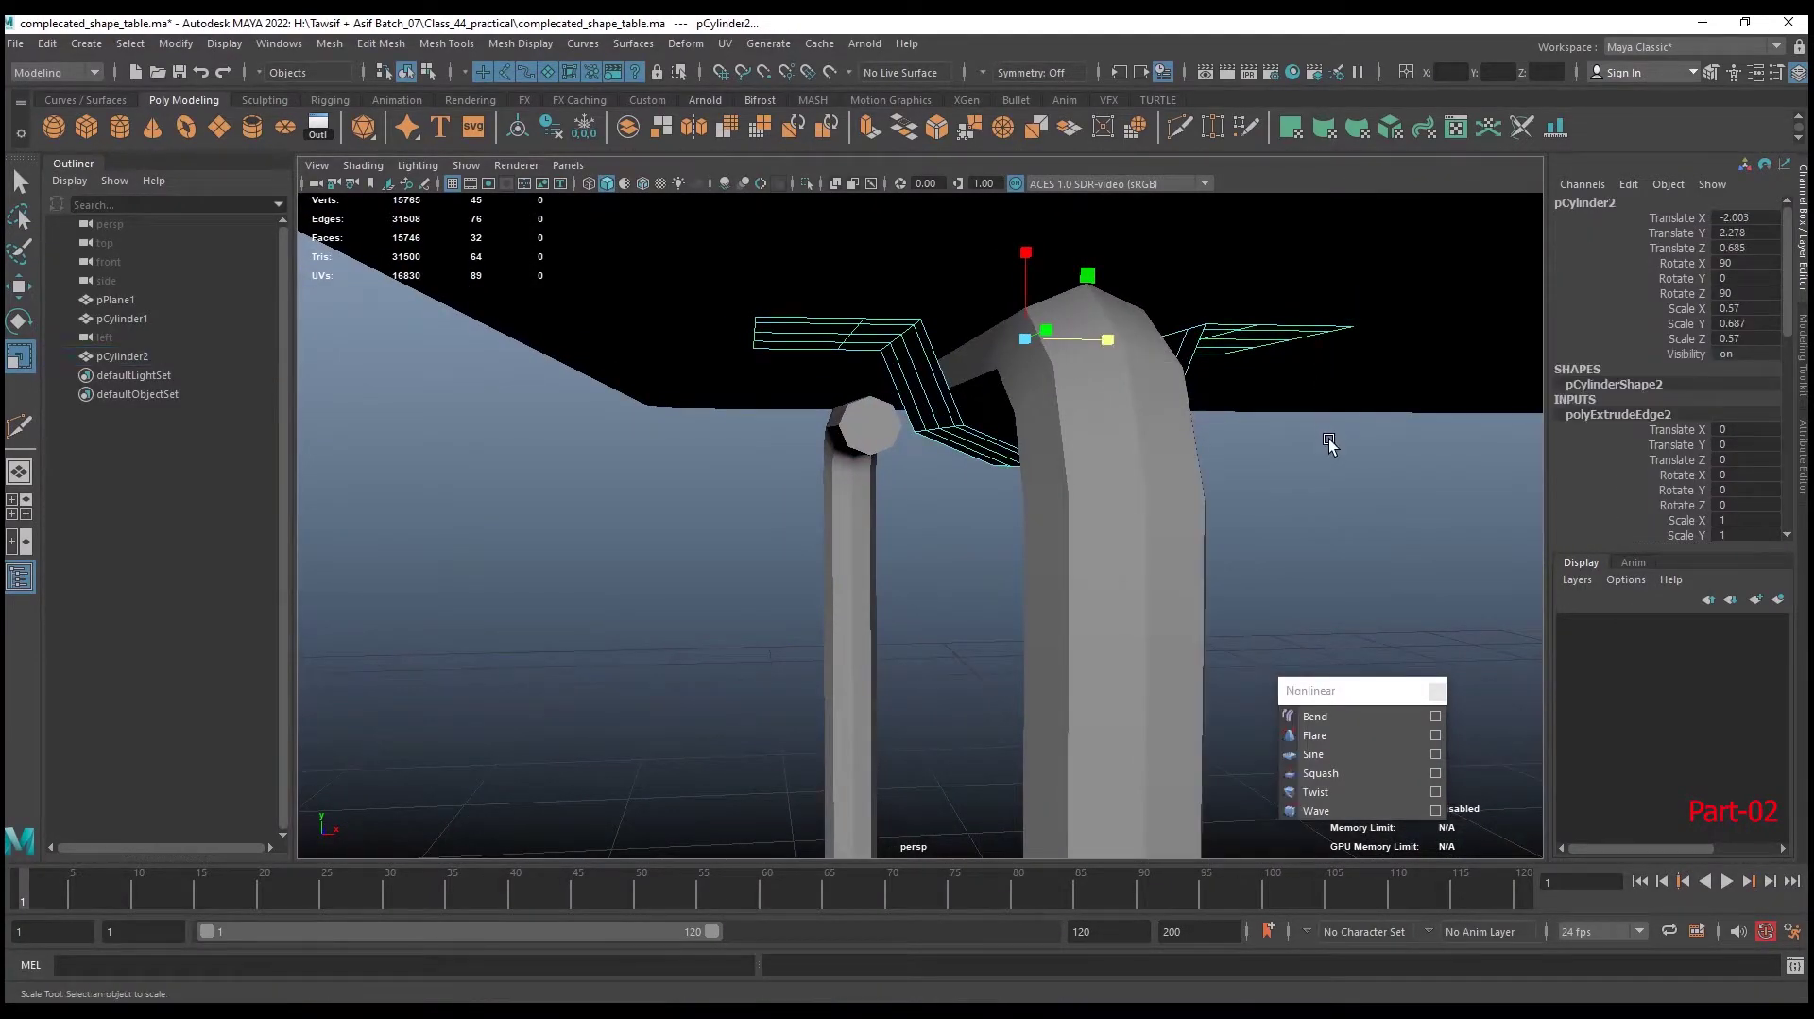
left_click(1329, 445)
left_click(1111, 460)
mouse_move(1111, 460)
left_mouse_down("alt")
mouse_move(1232, 444)
mouse_move(979, 507)
left_mouse_up("alt")
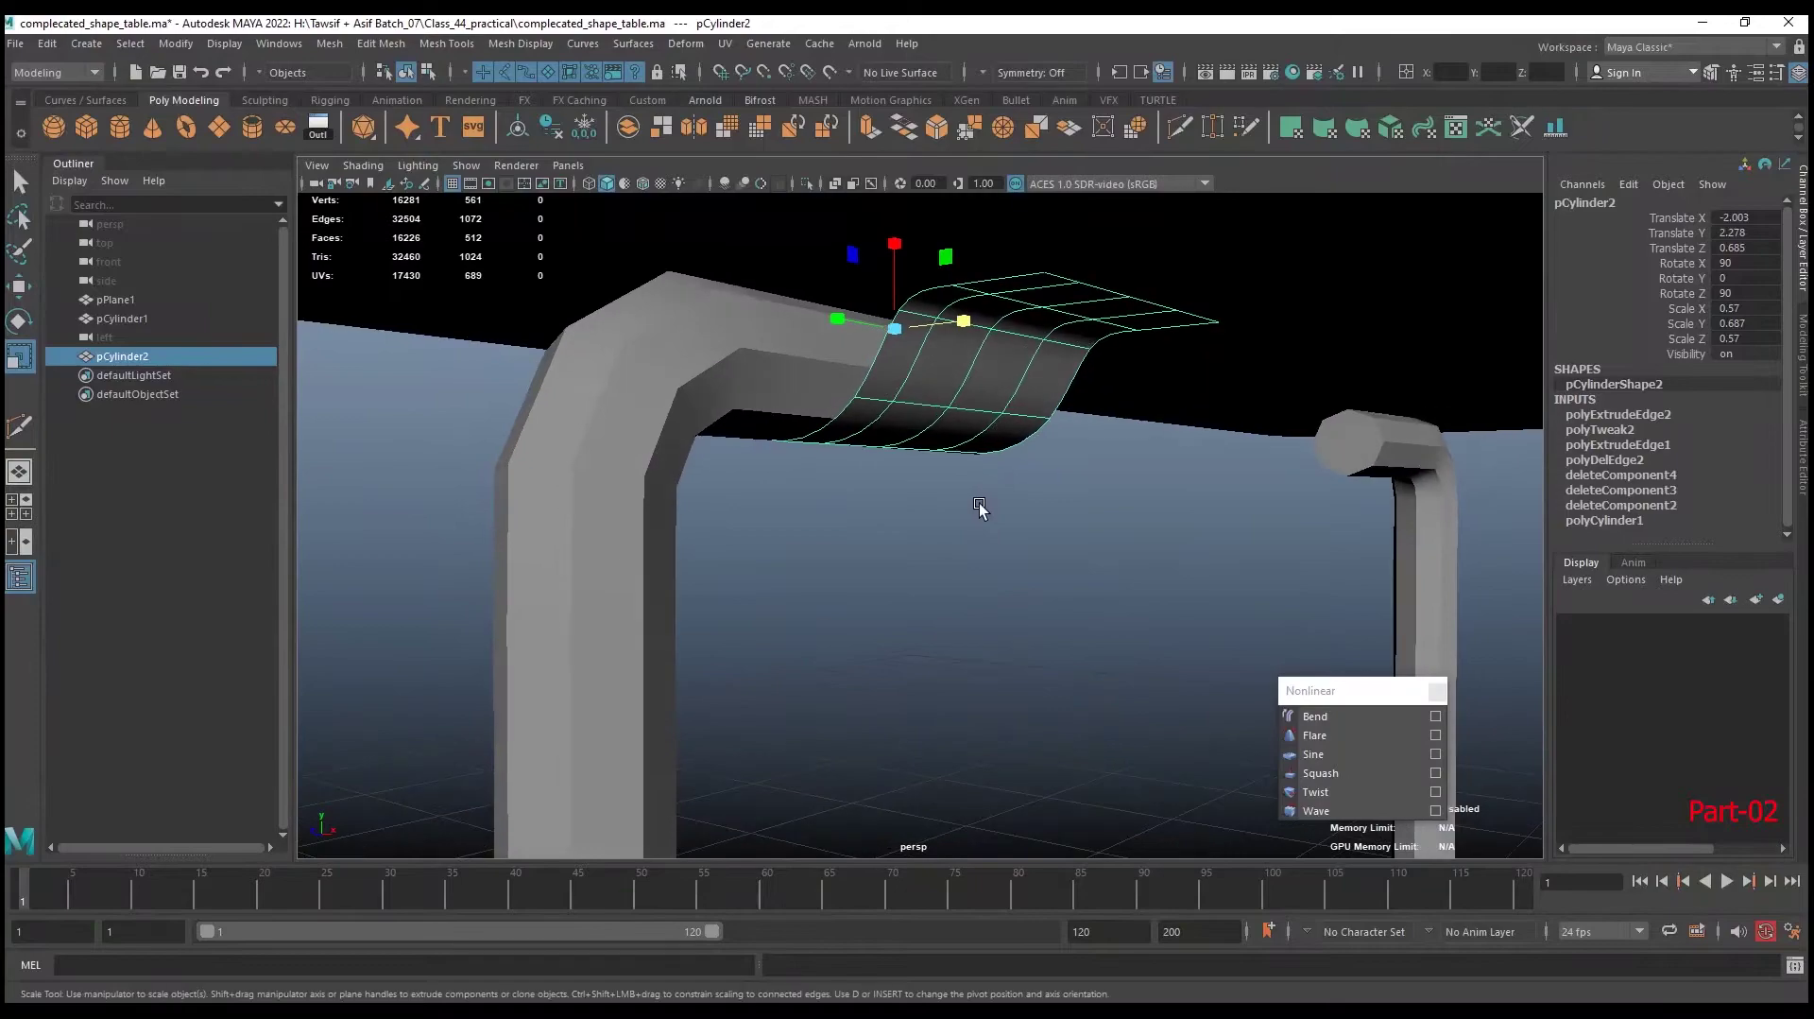
Preview the U-shaped pipe frame with smooth mesh display, then turn it off
left_click(618, 441)
key("3")
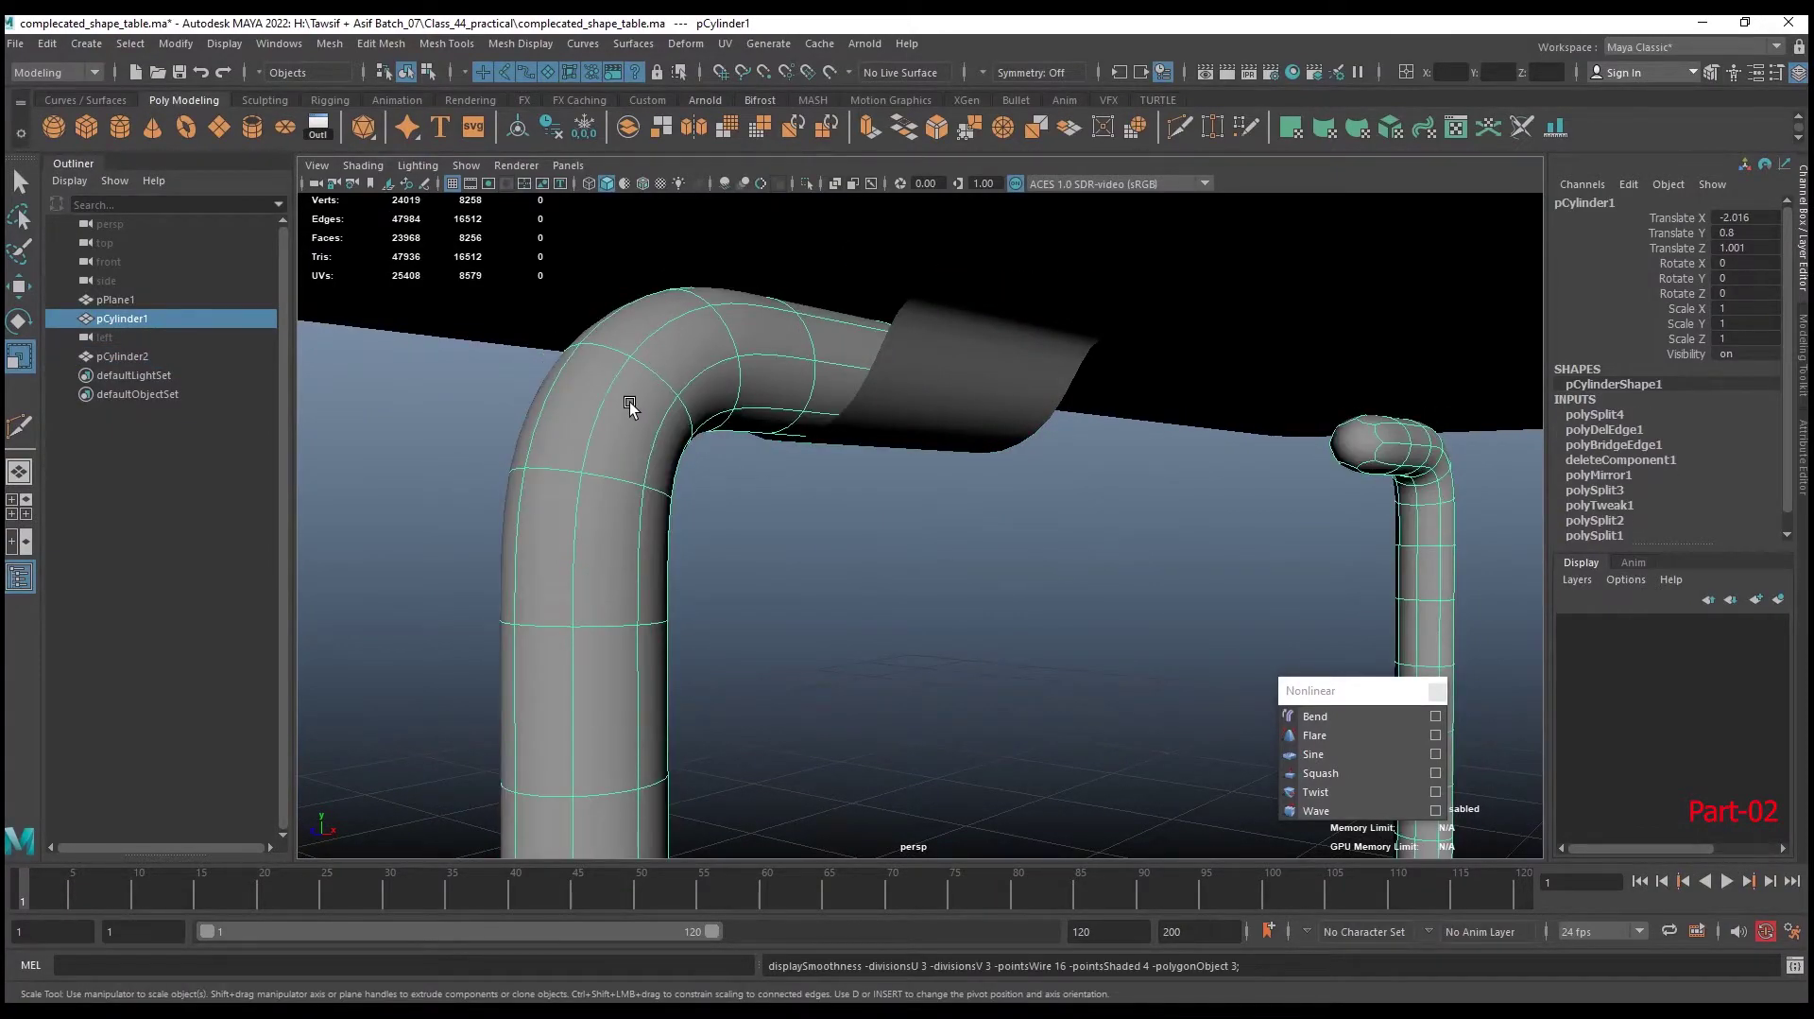
mouse_move(628, 404)
left_mouse_down("alt")
mouse_move(810, 486)
mouse_move(1022, 506)
mouse_move(978, 609)
mouse_move(1178, 527)
mouse_move(1058, 457)
mouse_move(705, 433)
mouse_move(1053, 639)
mouse_move(921, 402)
left_mouse_up("alt")
key("1")
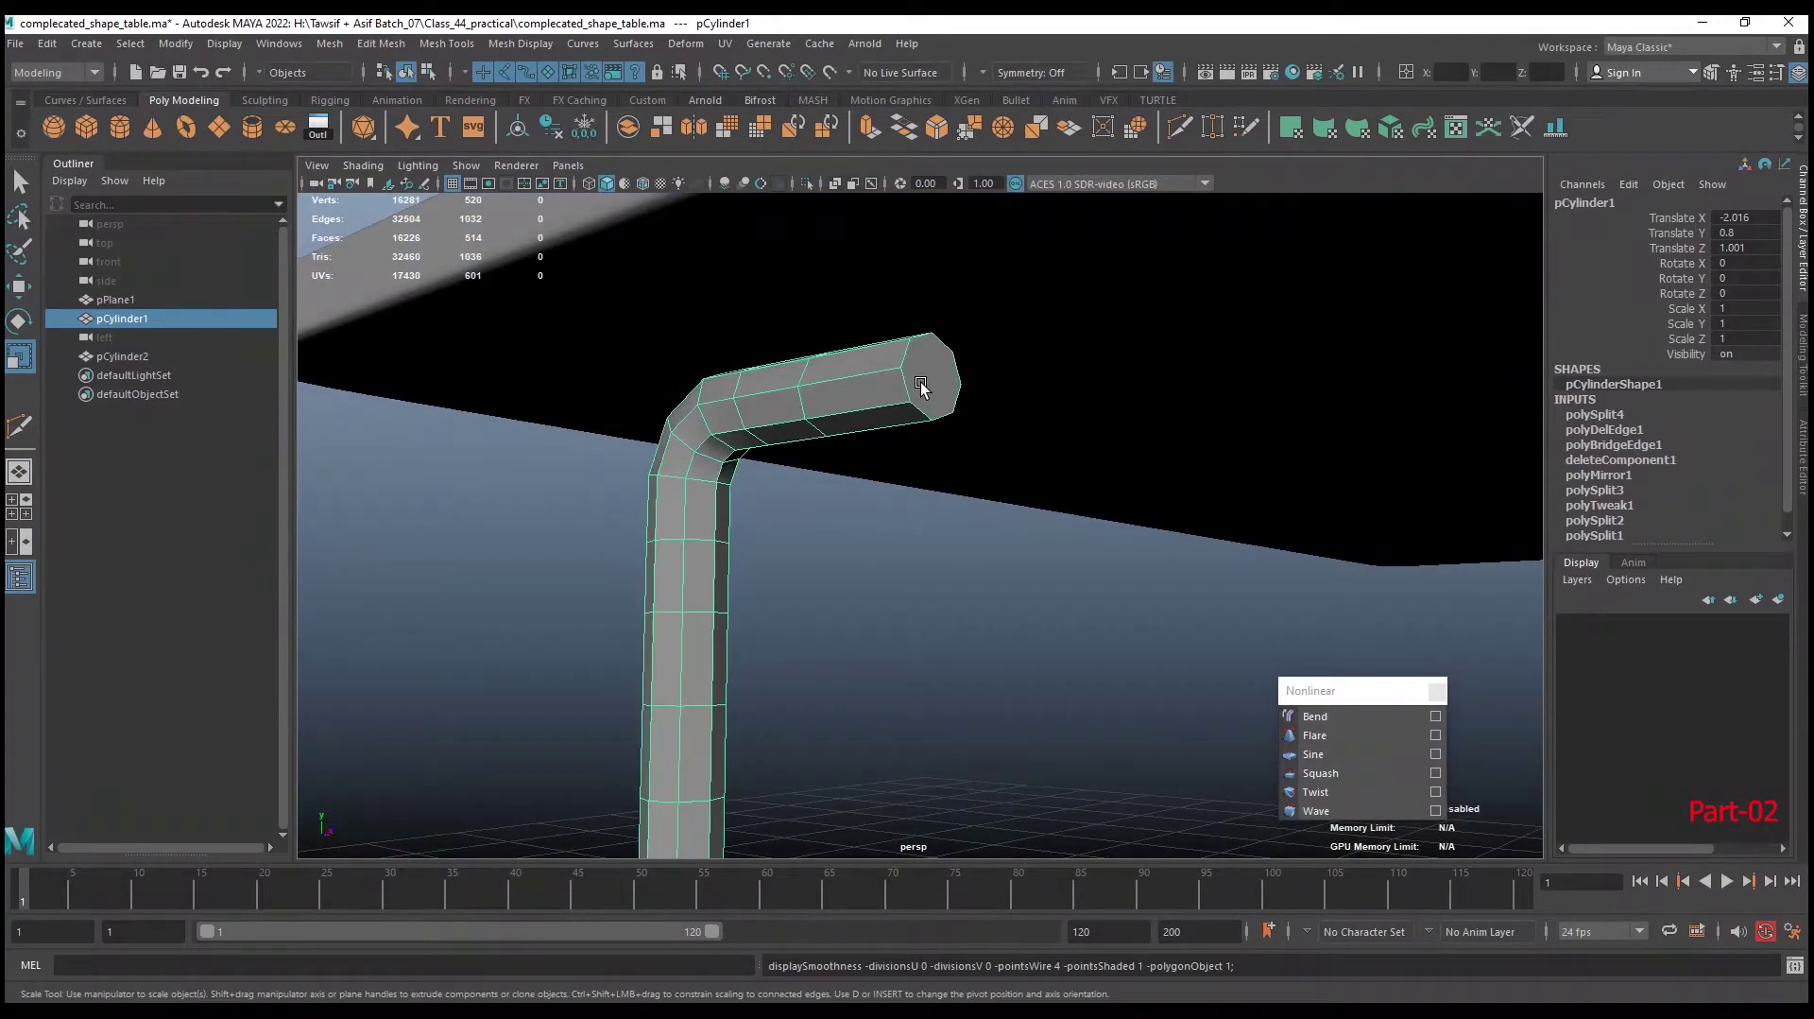
Inspect the end-cap faces at both ends of the pipe in face mode
right_click_drag(930, 378, 924, 423)
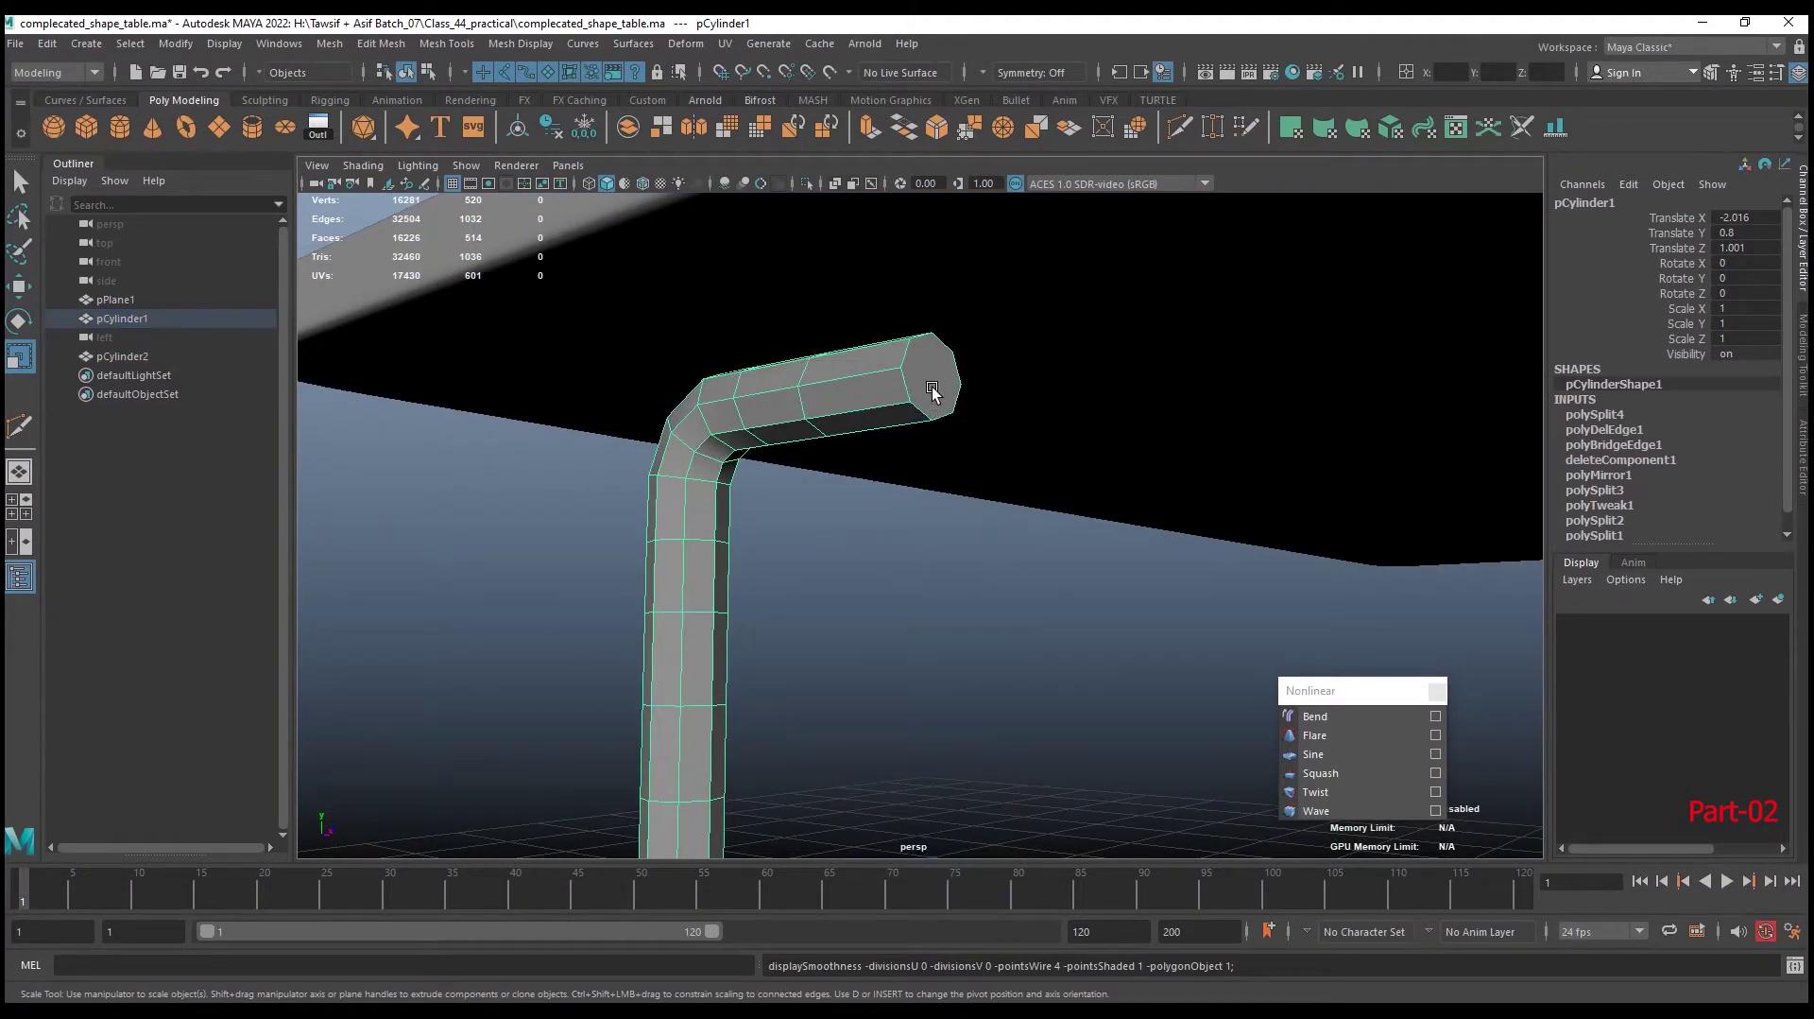
left_click(931, 380)
left_click(999, 490)
mouse_move(1065, 470)
left_mouse_down("alt")
mouse_move(1029, 454)
mouse_move(1206, 461)
left_mouse_up("alt")
left_click(1224, 467)
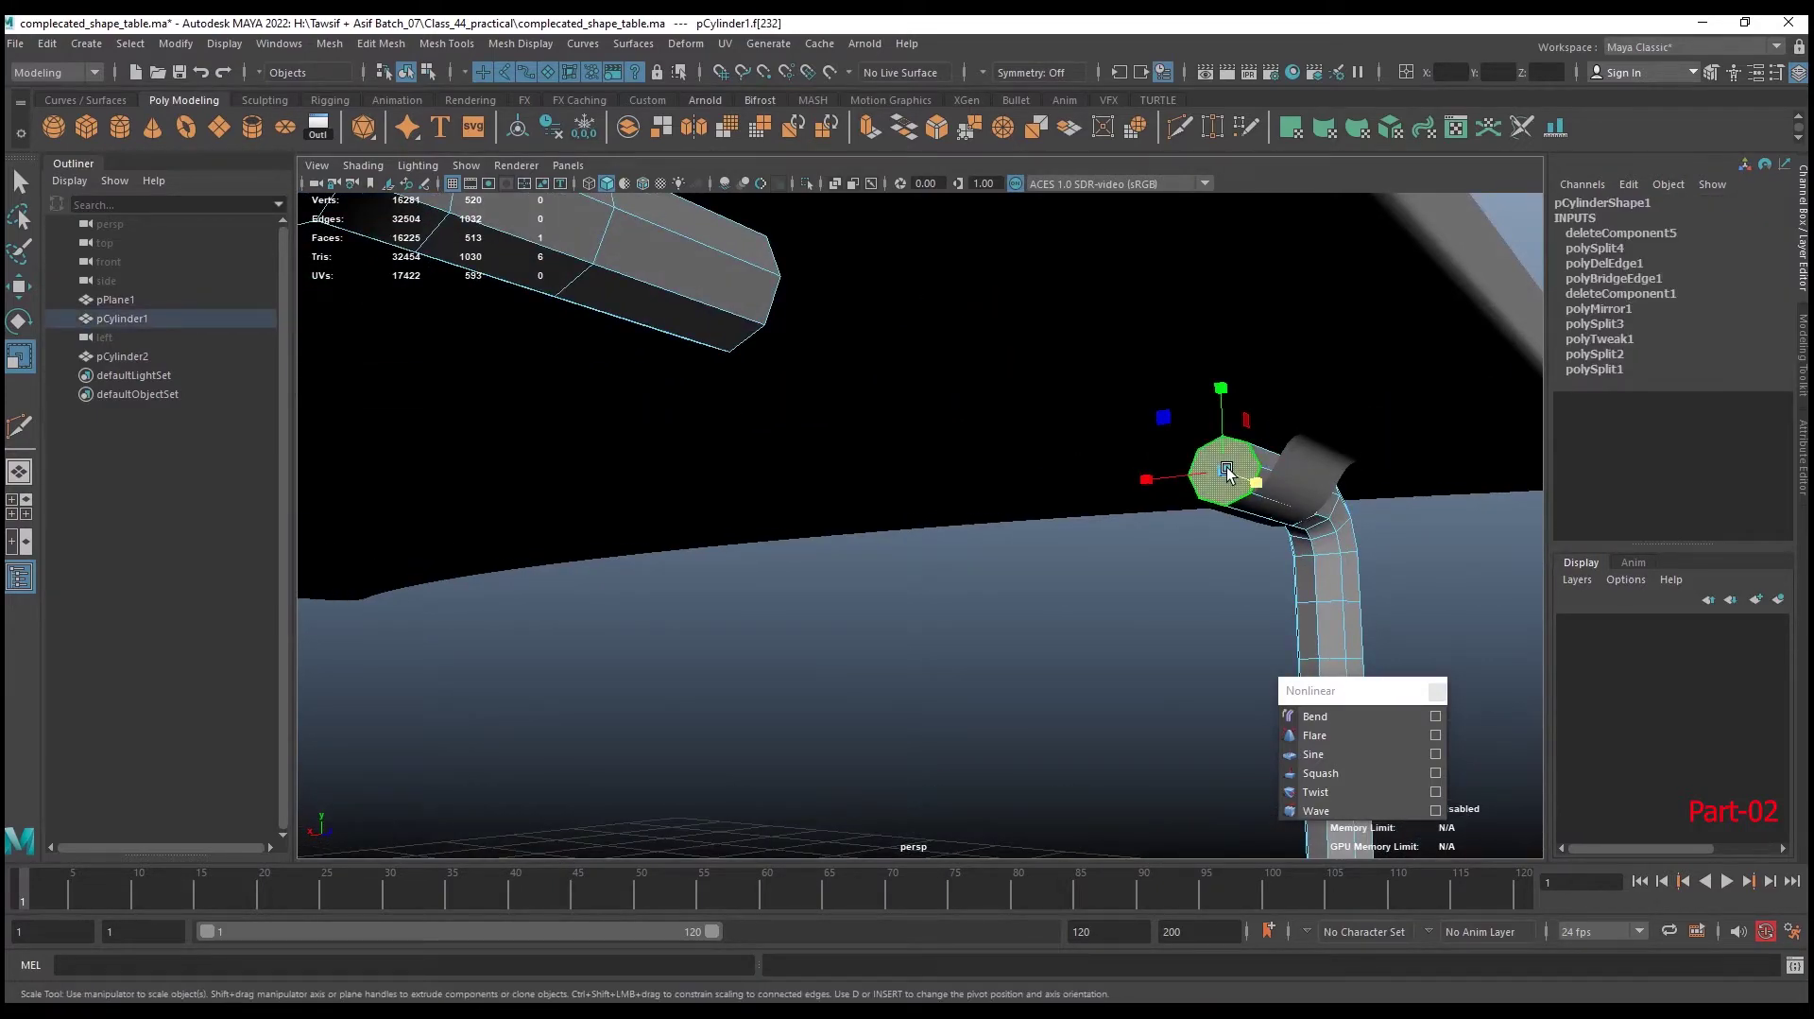
left_click(1268, 495)
mouse_move(1267, 495)
left_mouse_down("alt")
mouse_move(1170, 513)
mouse_move(1193, 516)
left_mouse_up("alt")
right_click_drag(595, 378, 530, 372, "shift")
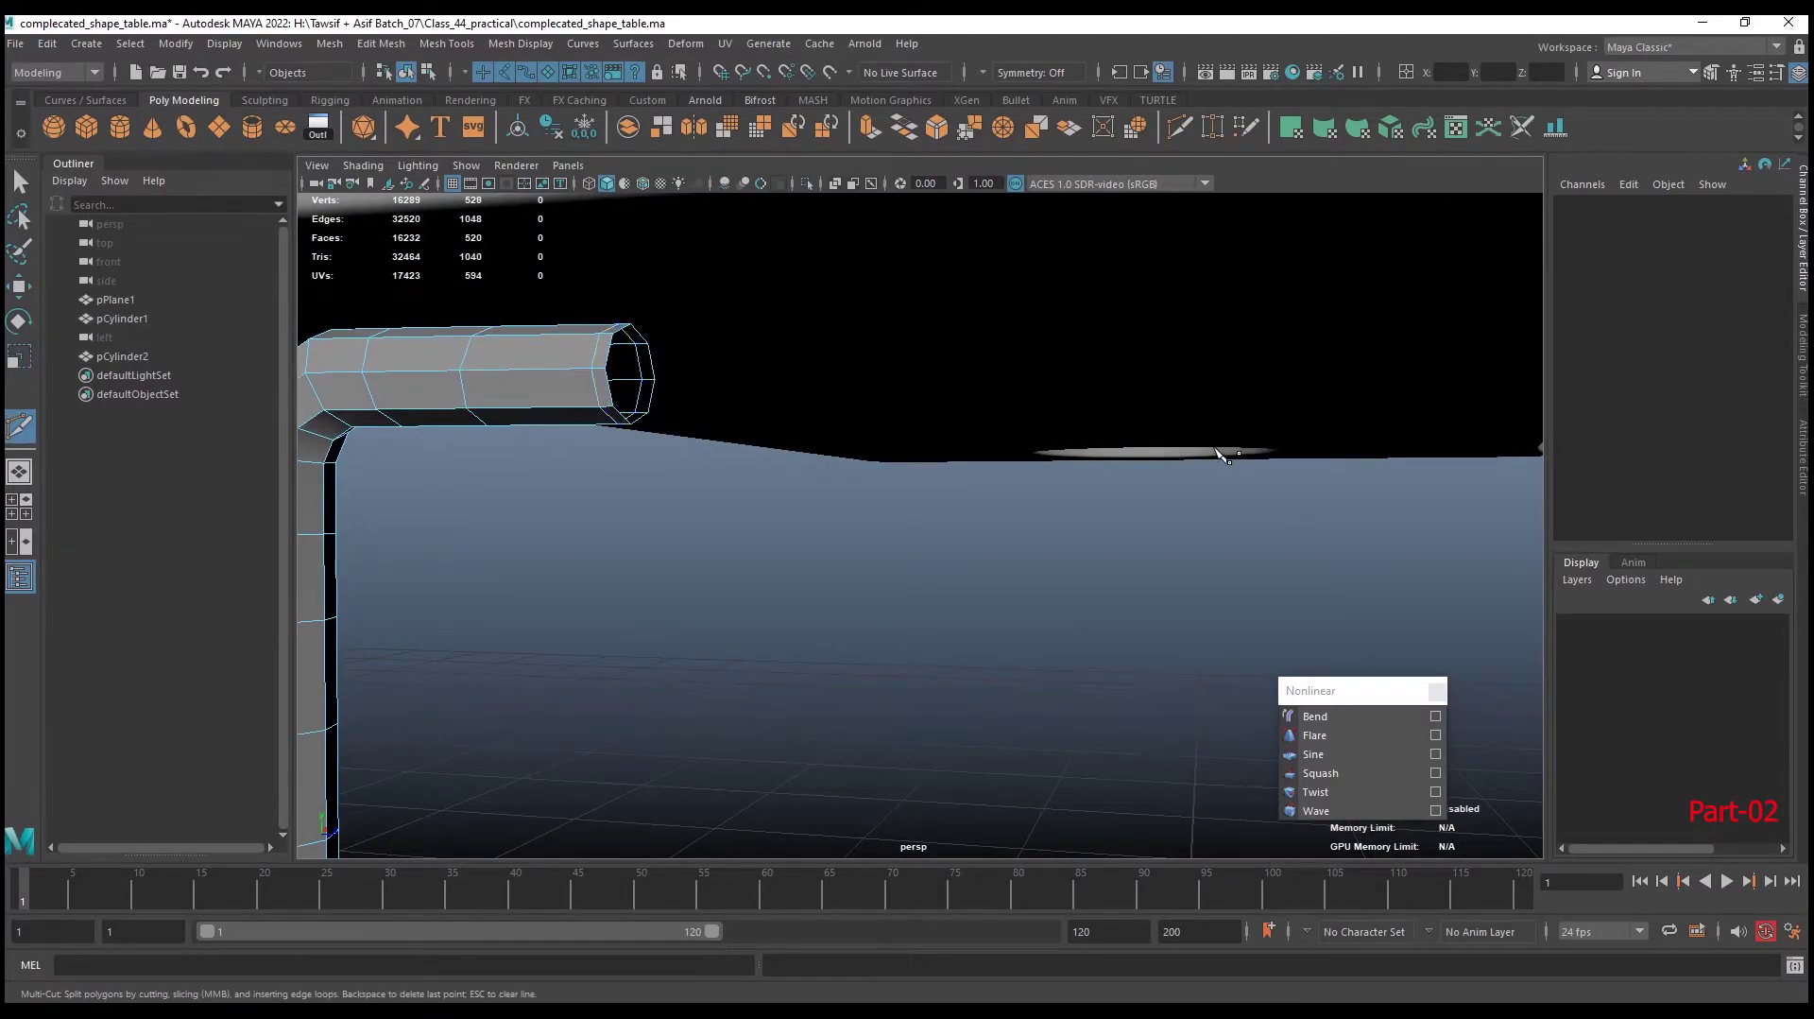
left_click_drag(1219, 454, 1234, 383, "alt")
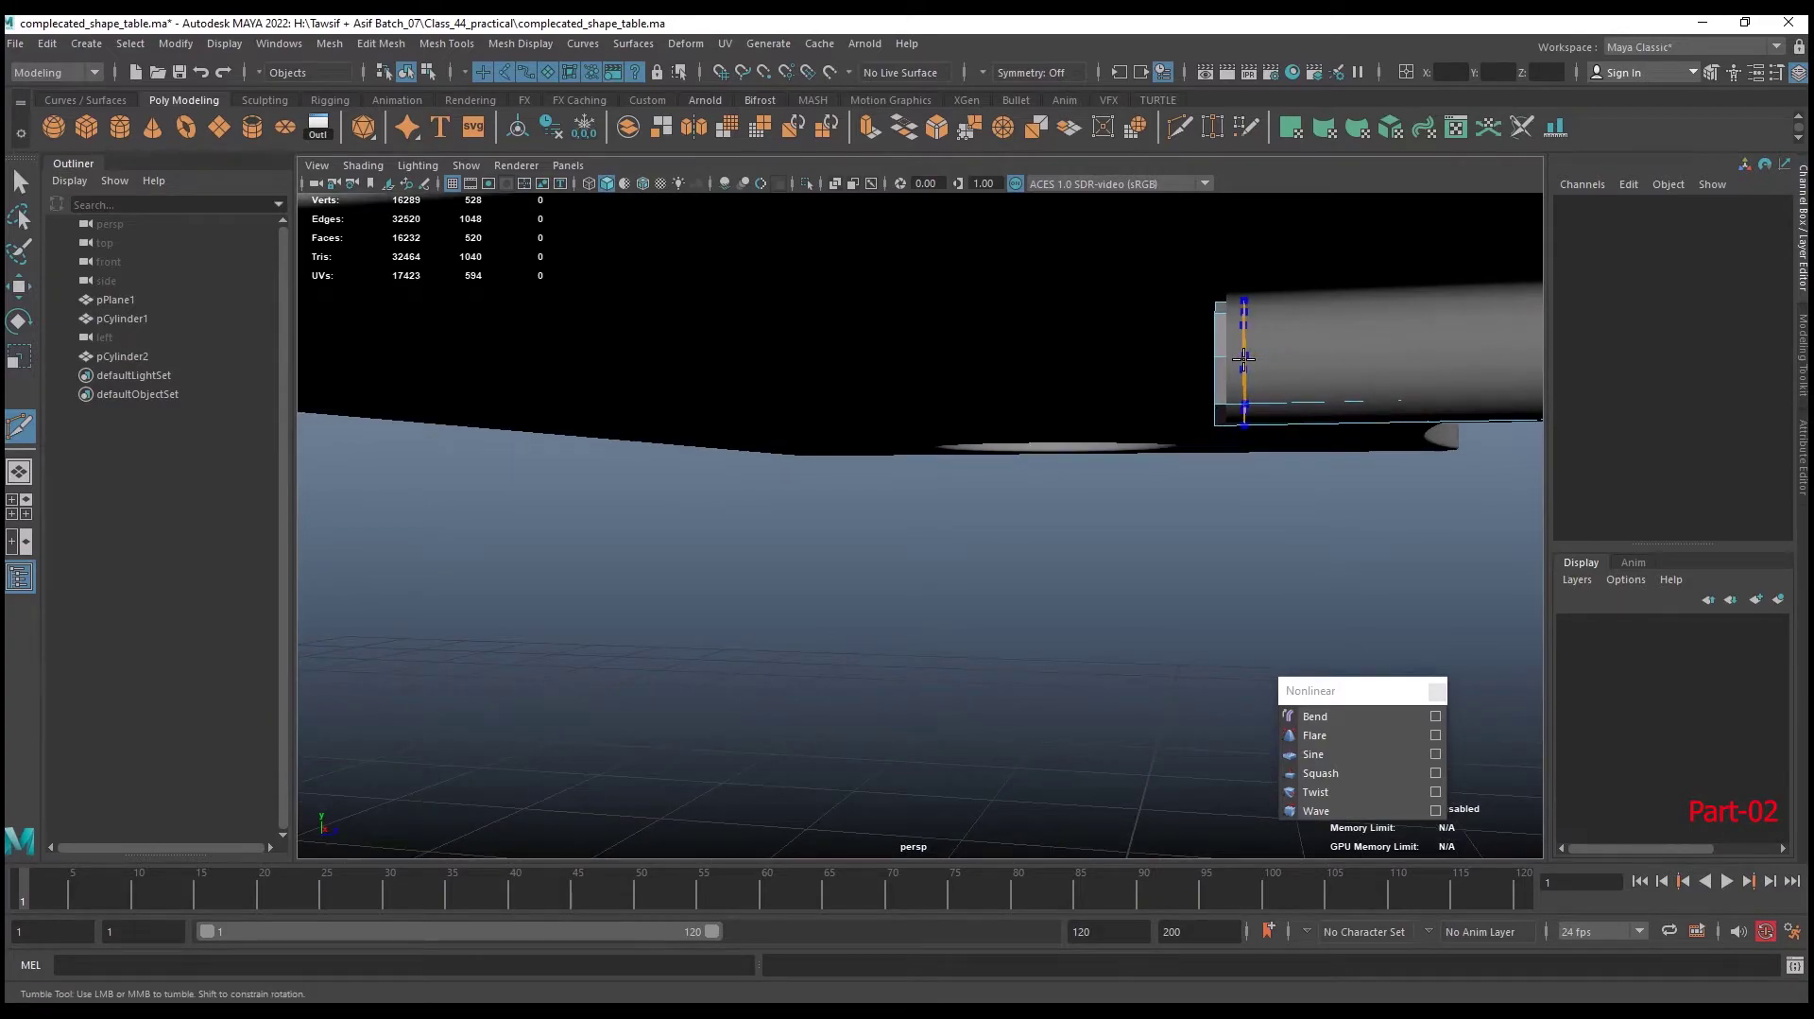
Turn smooth mesh preview back on and frame the whole pipe under the table
key("3")
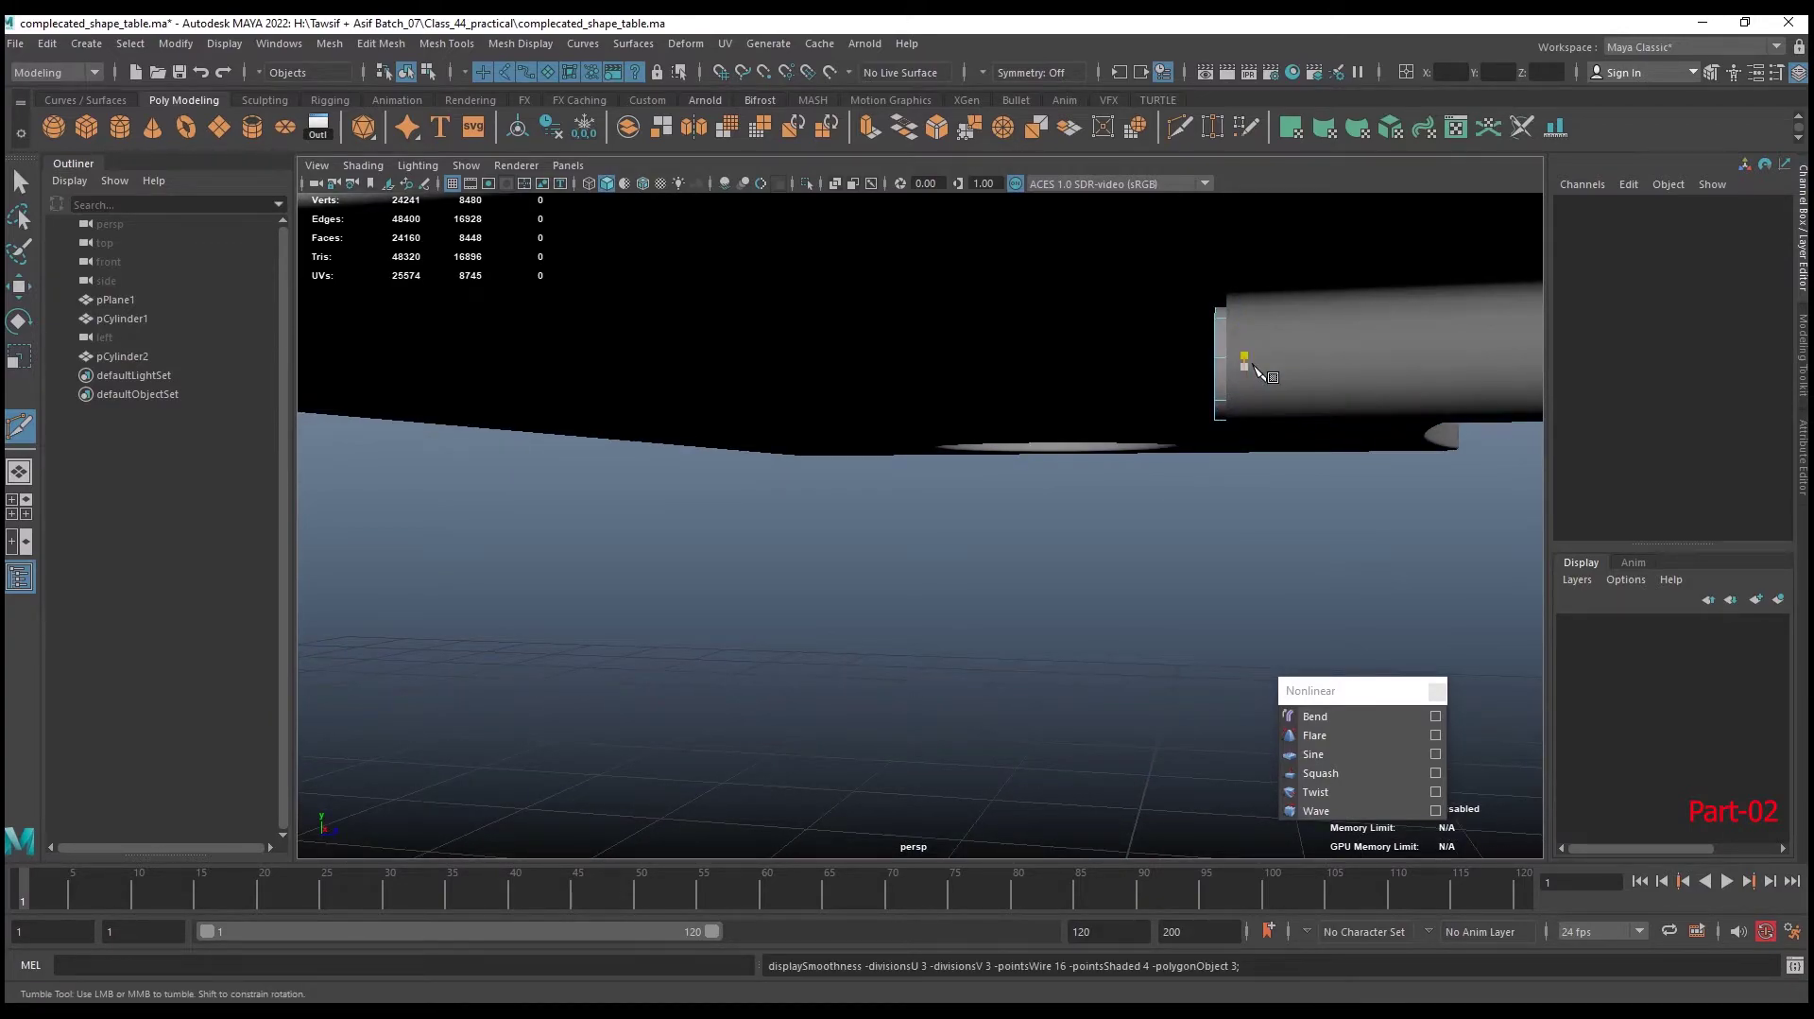
right_click_drag(1265, 372, 848, 435, "alt")
mouse_move(1036, 527)
left_mouse_down("alt")
mouse_move(1074, 498)
mouse_move(1001, 608)
mouse_move(1064, 598)
left_mouse_up("alt")
right_click_drag(1056, 593, 1040, 582, "alt")
middle_click_drag(1040, 581, 1028, 574, "alt")
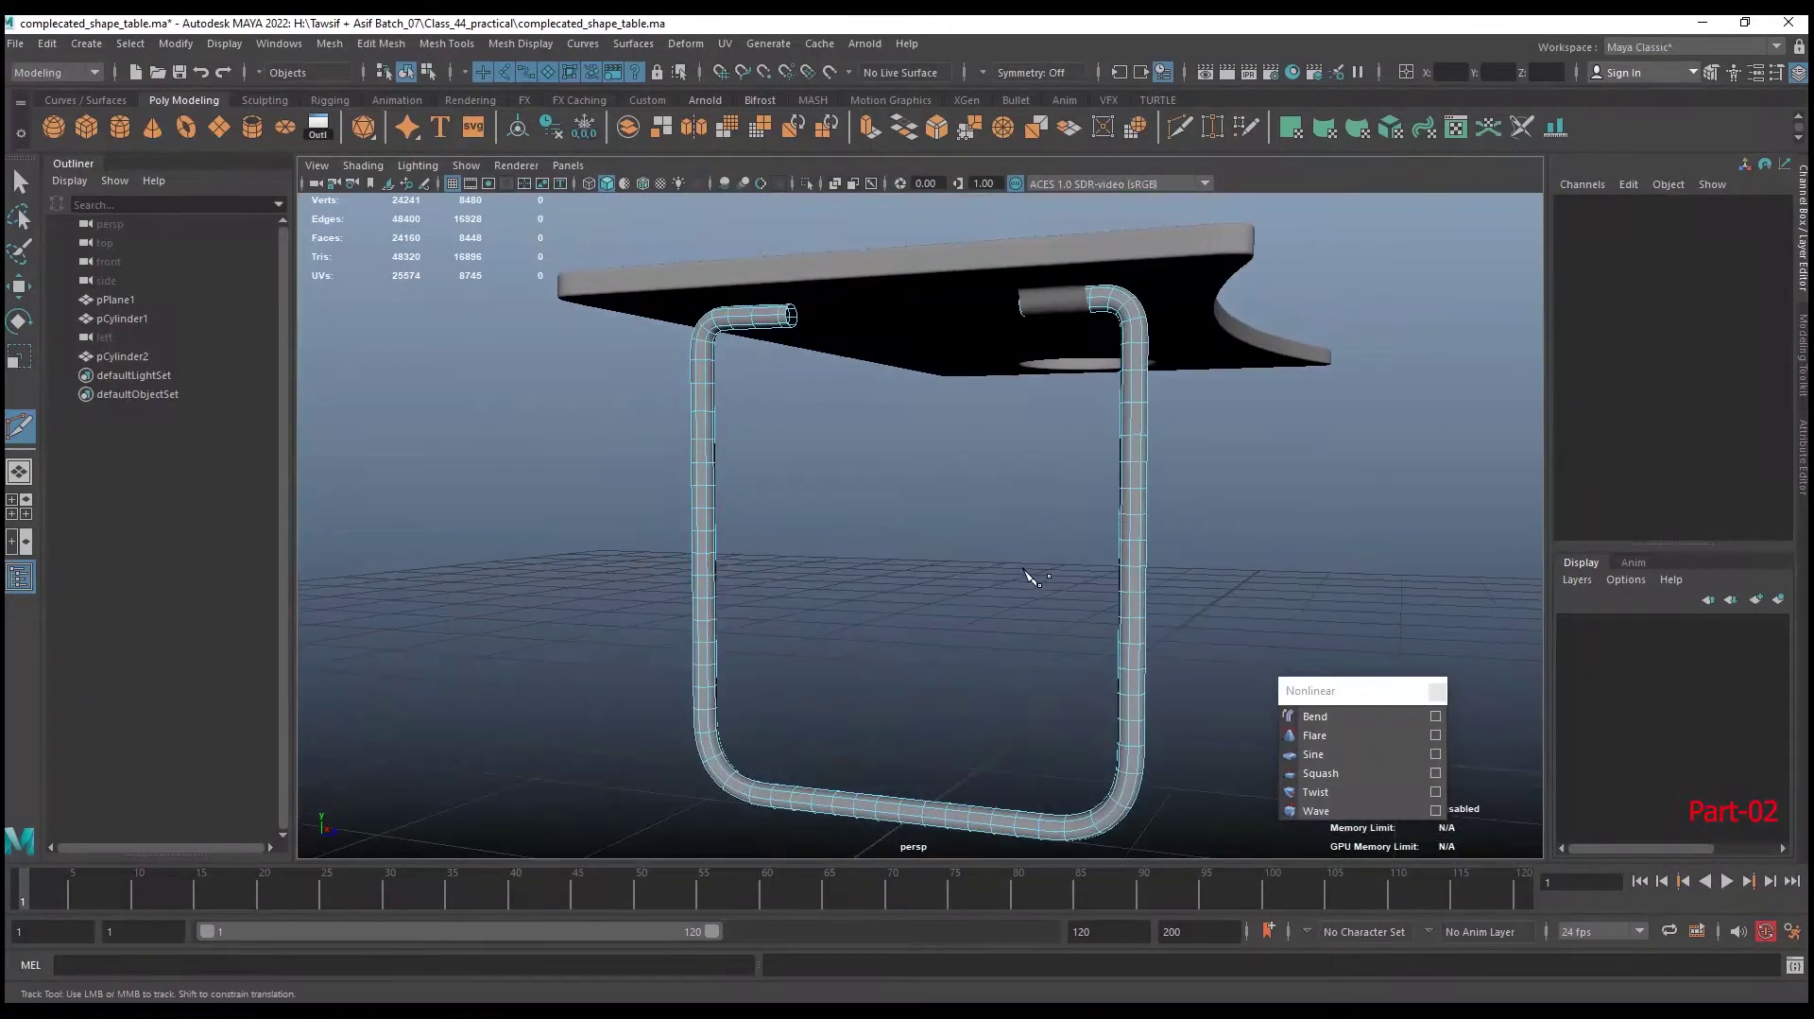
Select the bracket on the leg top and view it from below
key("w")
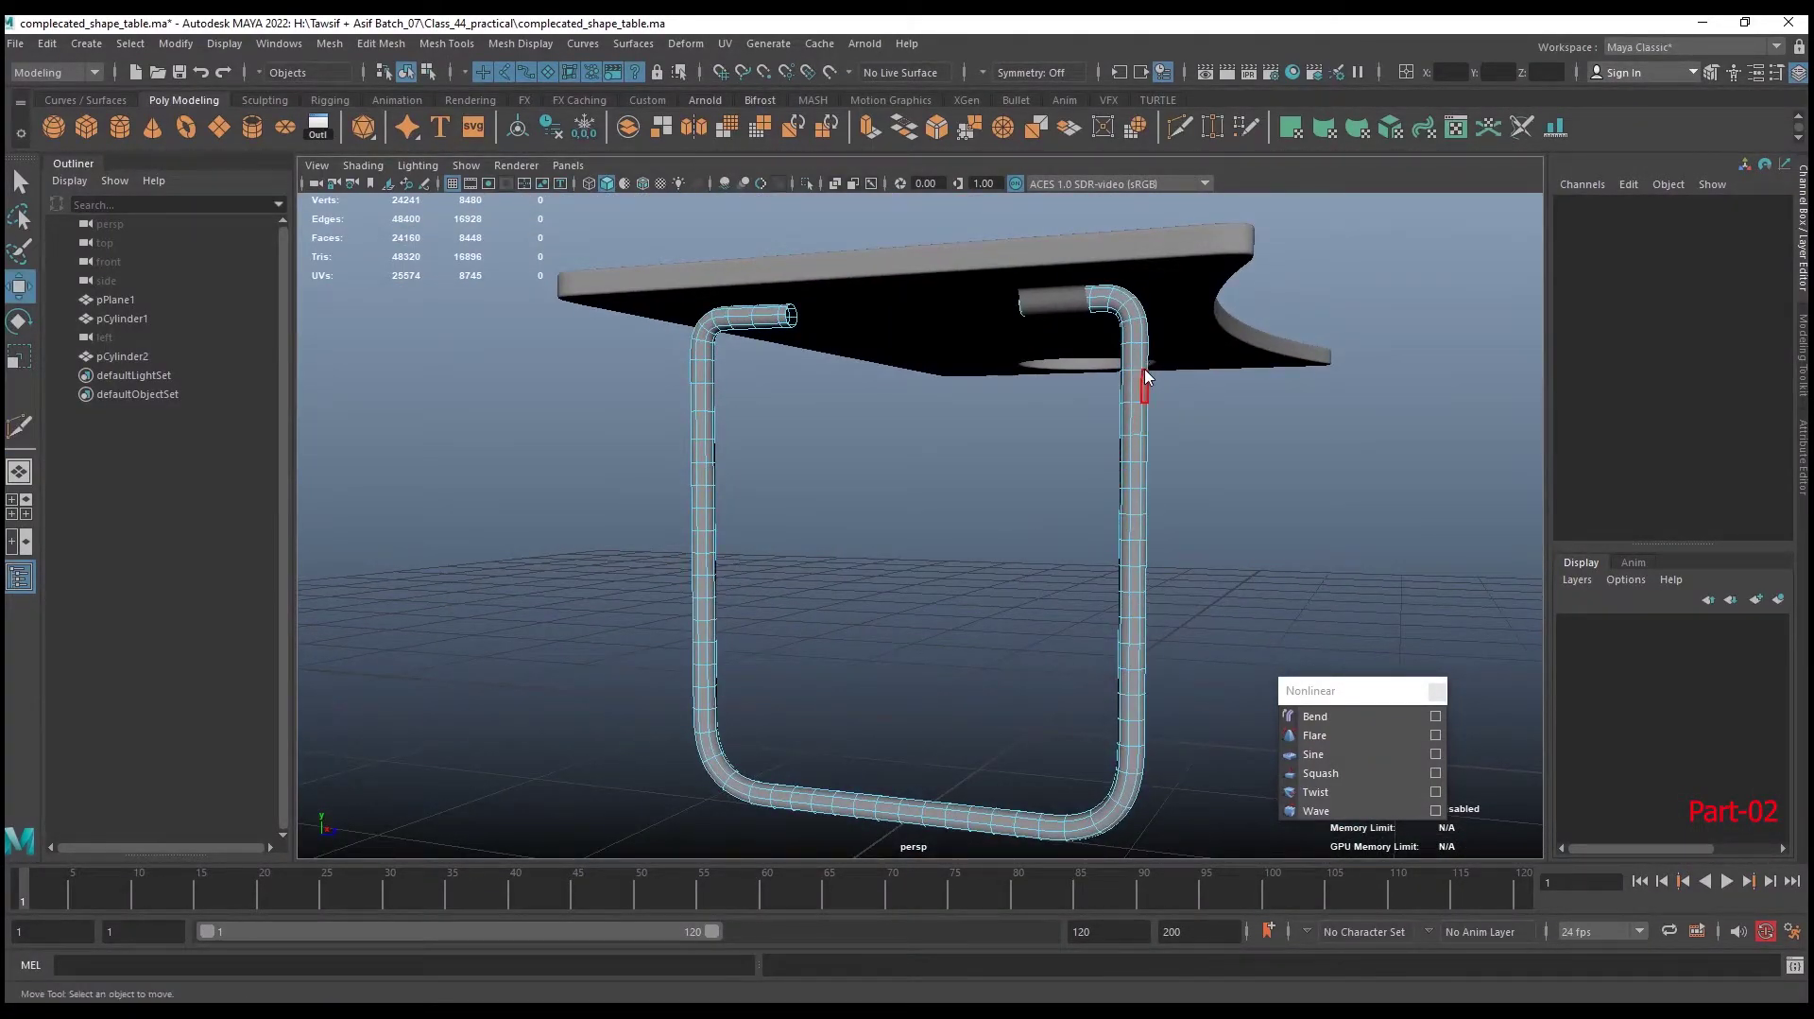
right_click_drag(1138, 388, 1172, 347)
left_click(1232, 461)
mouse_move(1232, 461)
left_mouse_down("alt")
mouse_move(1175, 482)
mouse_move(1122, 542)
mouse_move(1086, 409)
mouse_move(1047, 520)
mouse_move(943, 372)
mouse_move(922, 448)
mouse_move(831, 392)
mouse_move(895, 388)
mouse_move(927, 490)
mouse_move(945, 462)
mouse_move(912, 435)
left_mouse_up("alt")
left_click(942, 364)
mouse_move(782, 352)
left_mouse_down("alt")
mouse_move(863, 356)
mouse_move(846, 393)
mouse_move(889, 417)
mouse_move(927, 393)
mouse_move(1100, 536)
mouse_move(969, 491)
left_mouse_up("alt")
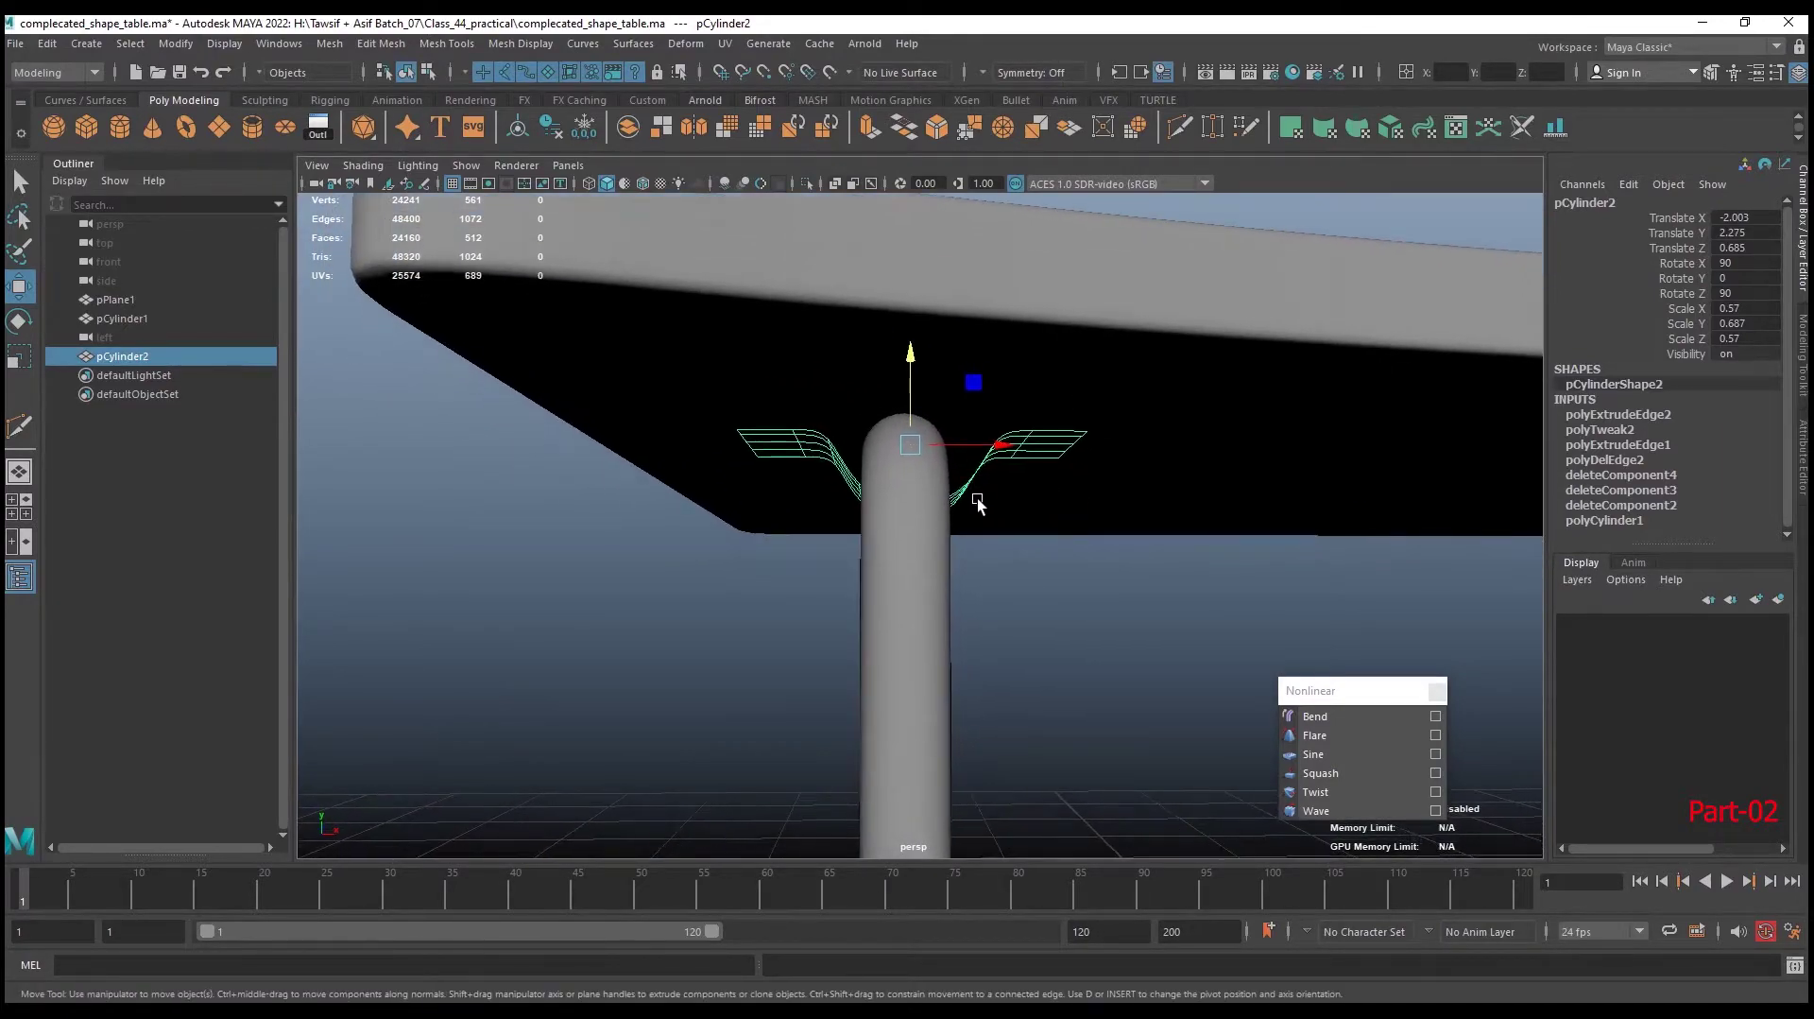
Select the bracket's left and right flap points and scale them inward toward the leg
right_click(968, 489)
left_click(863, 515)
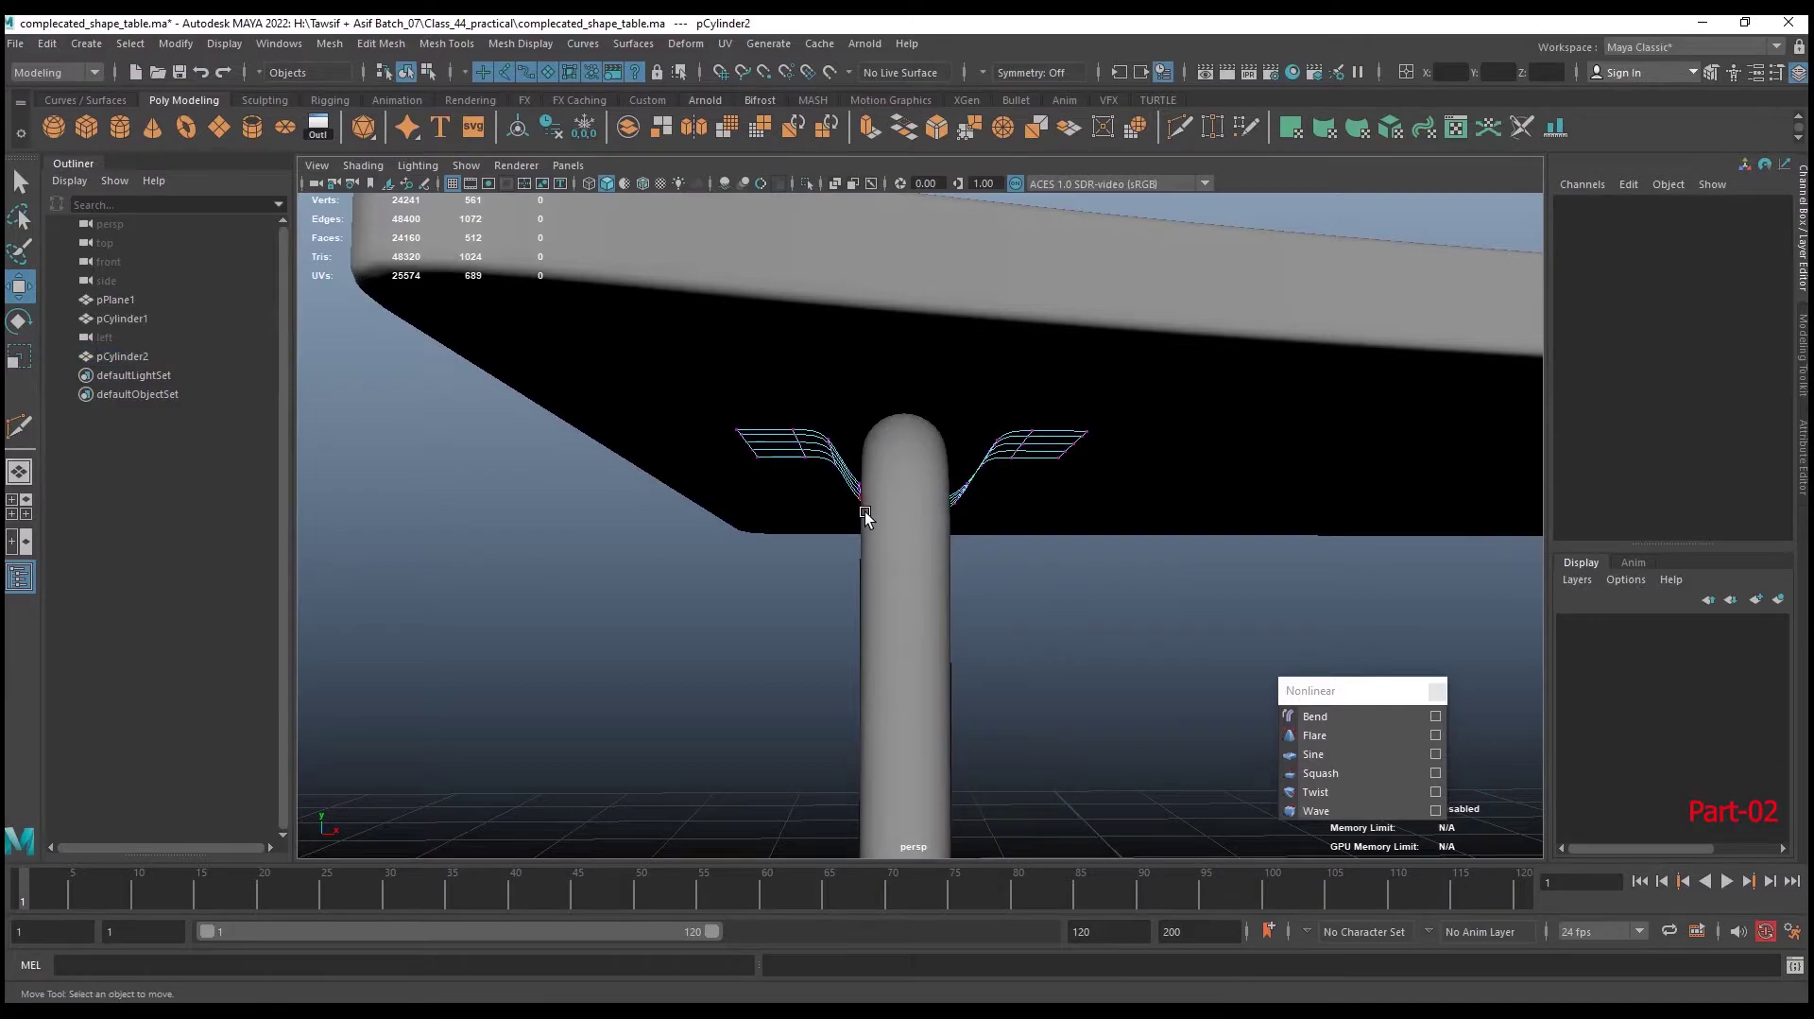
left_click_drag(862, 515, 858, 520, "alt")
left_click_drag(959, 477, 983, 487, "alt")
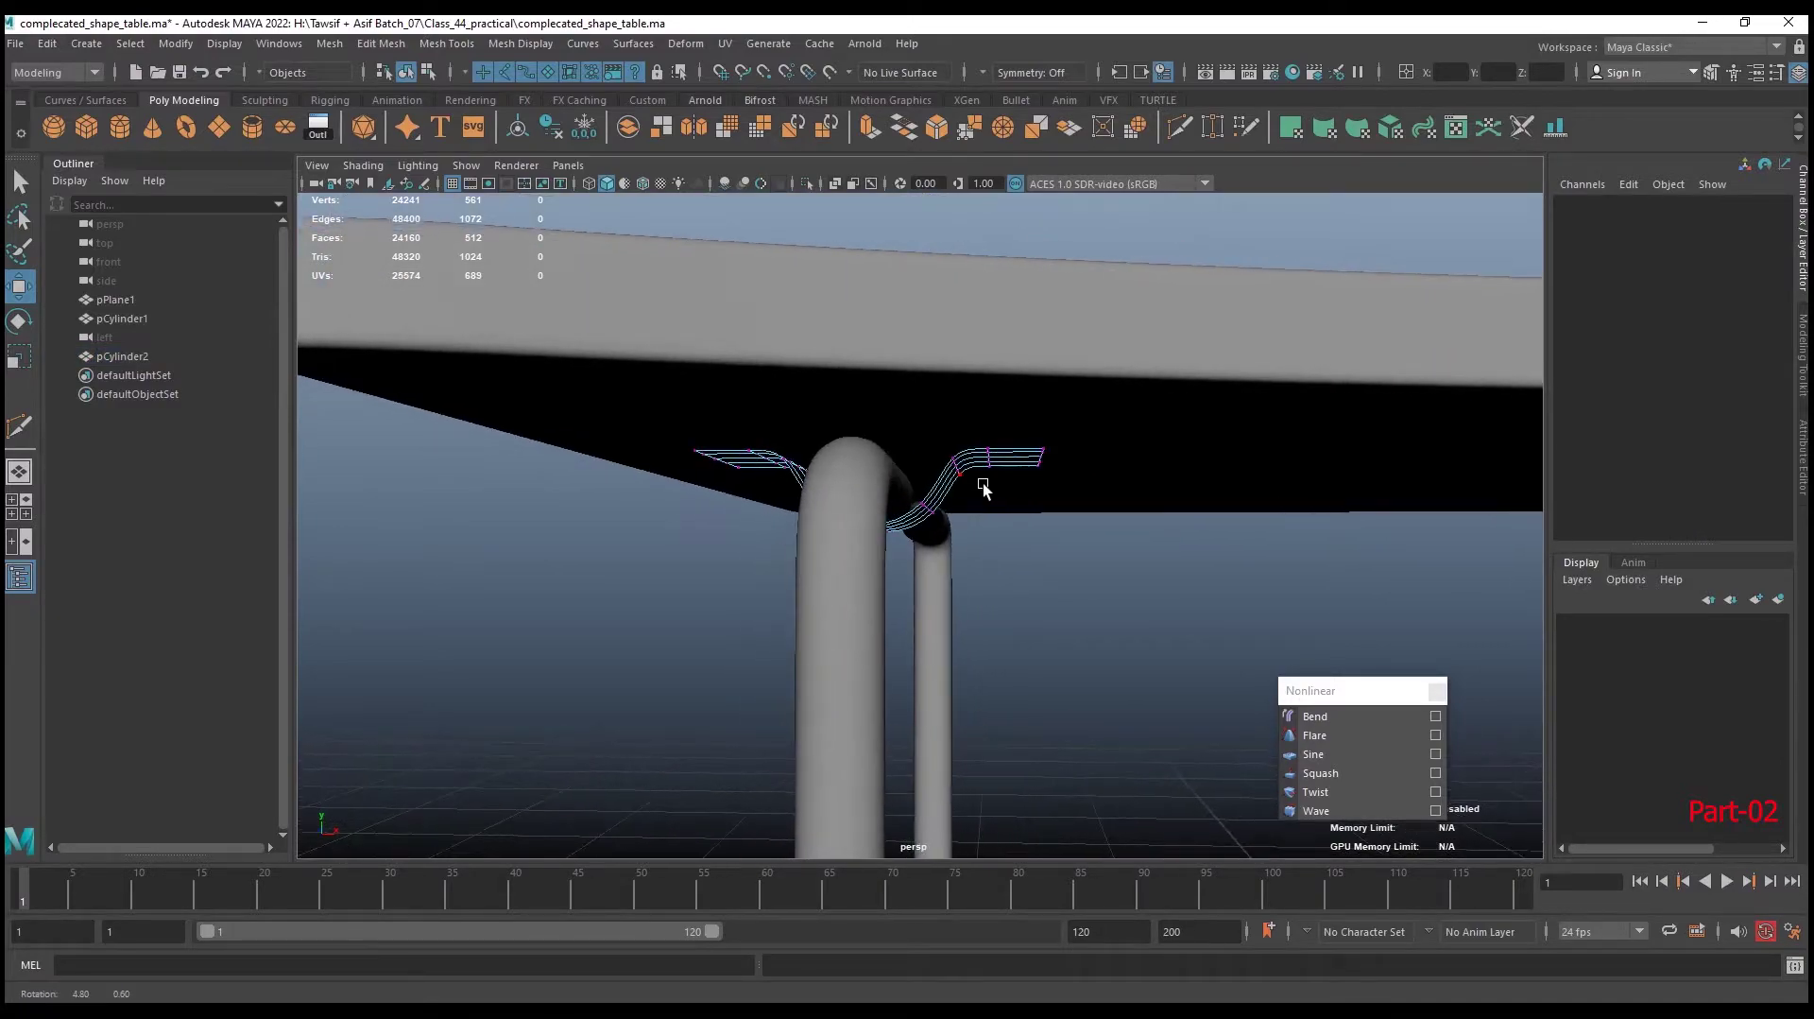
mouse_move(1168, 366)
left_mouse_down()
mouse_move(913, 555)
mouse_move(966, 583)
left_mouse_up()
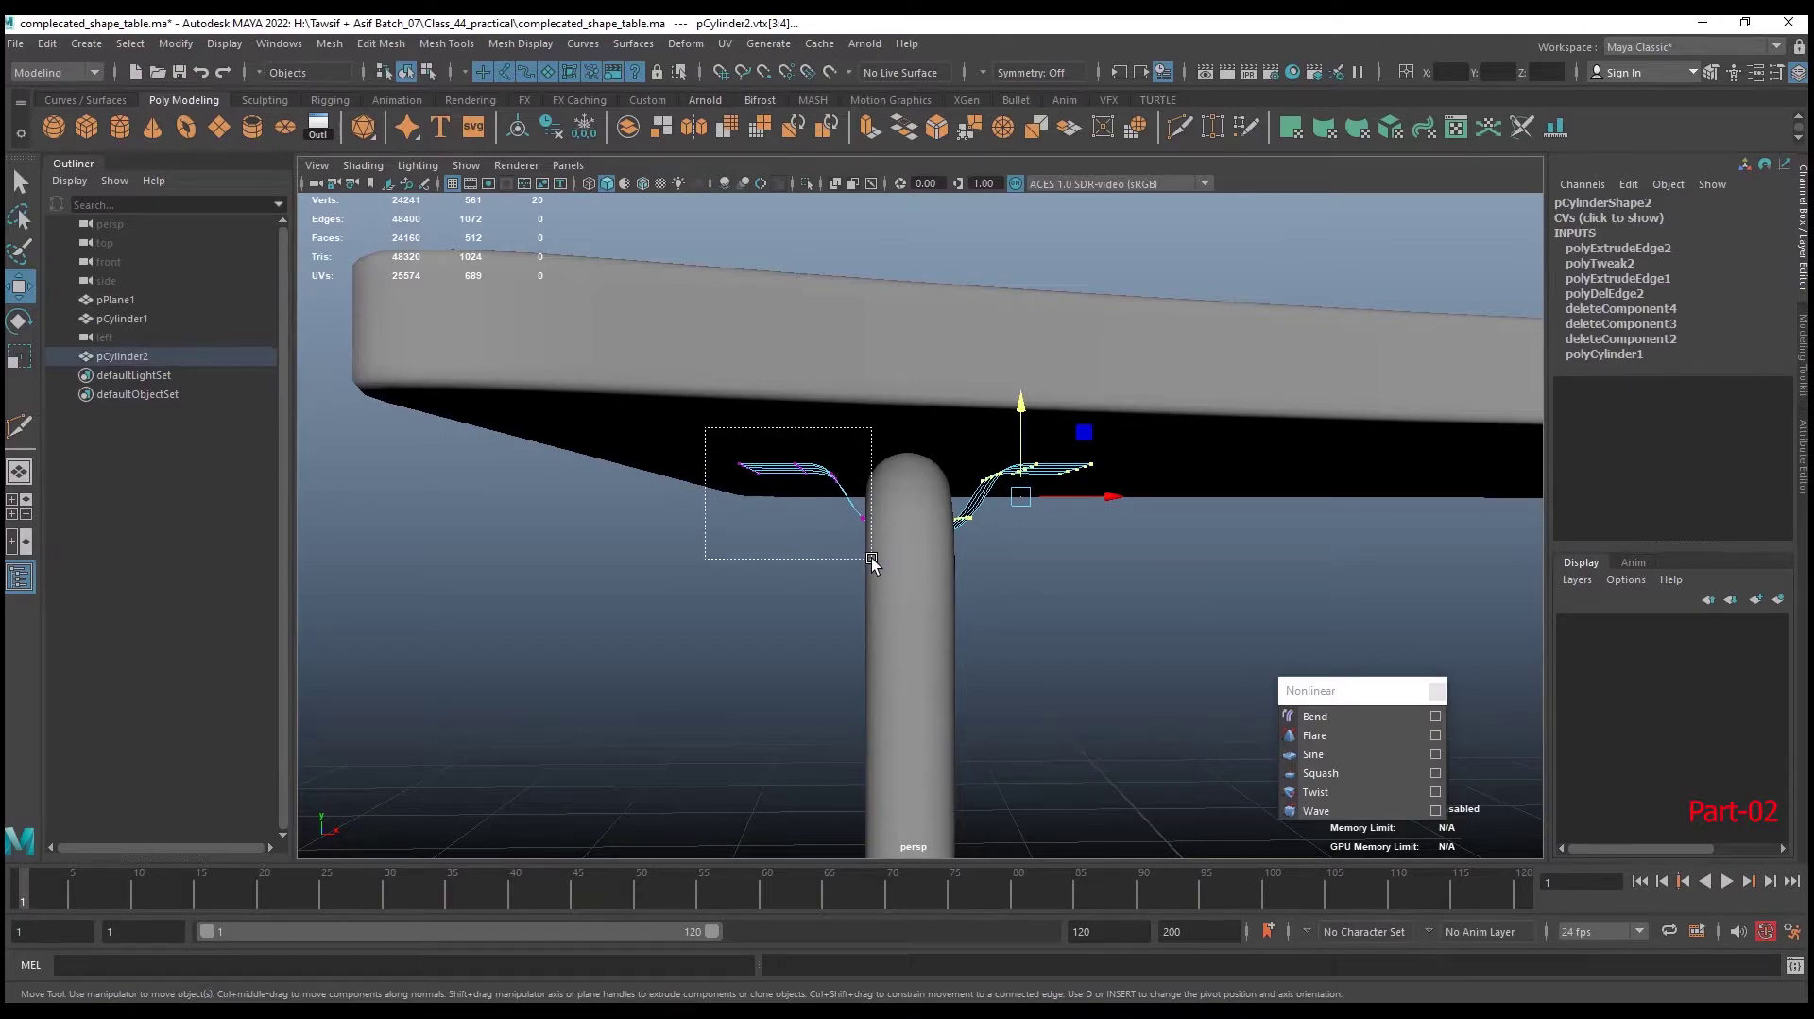
mouse_move(871, 557)
left_mouse_down("shift")
mouse_move(879, 580)
mouse_move(772, 432)
mouse_move(879, 501)
left_mouse_up("shift")
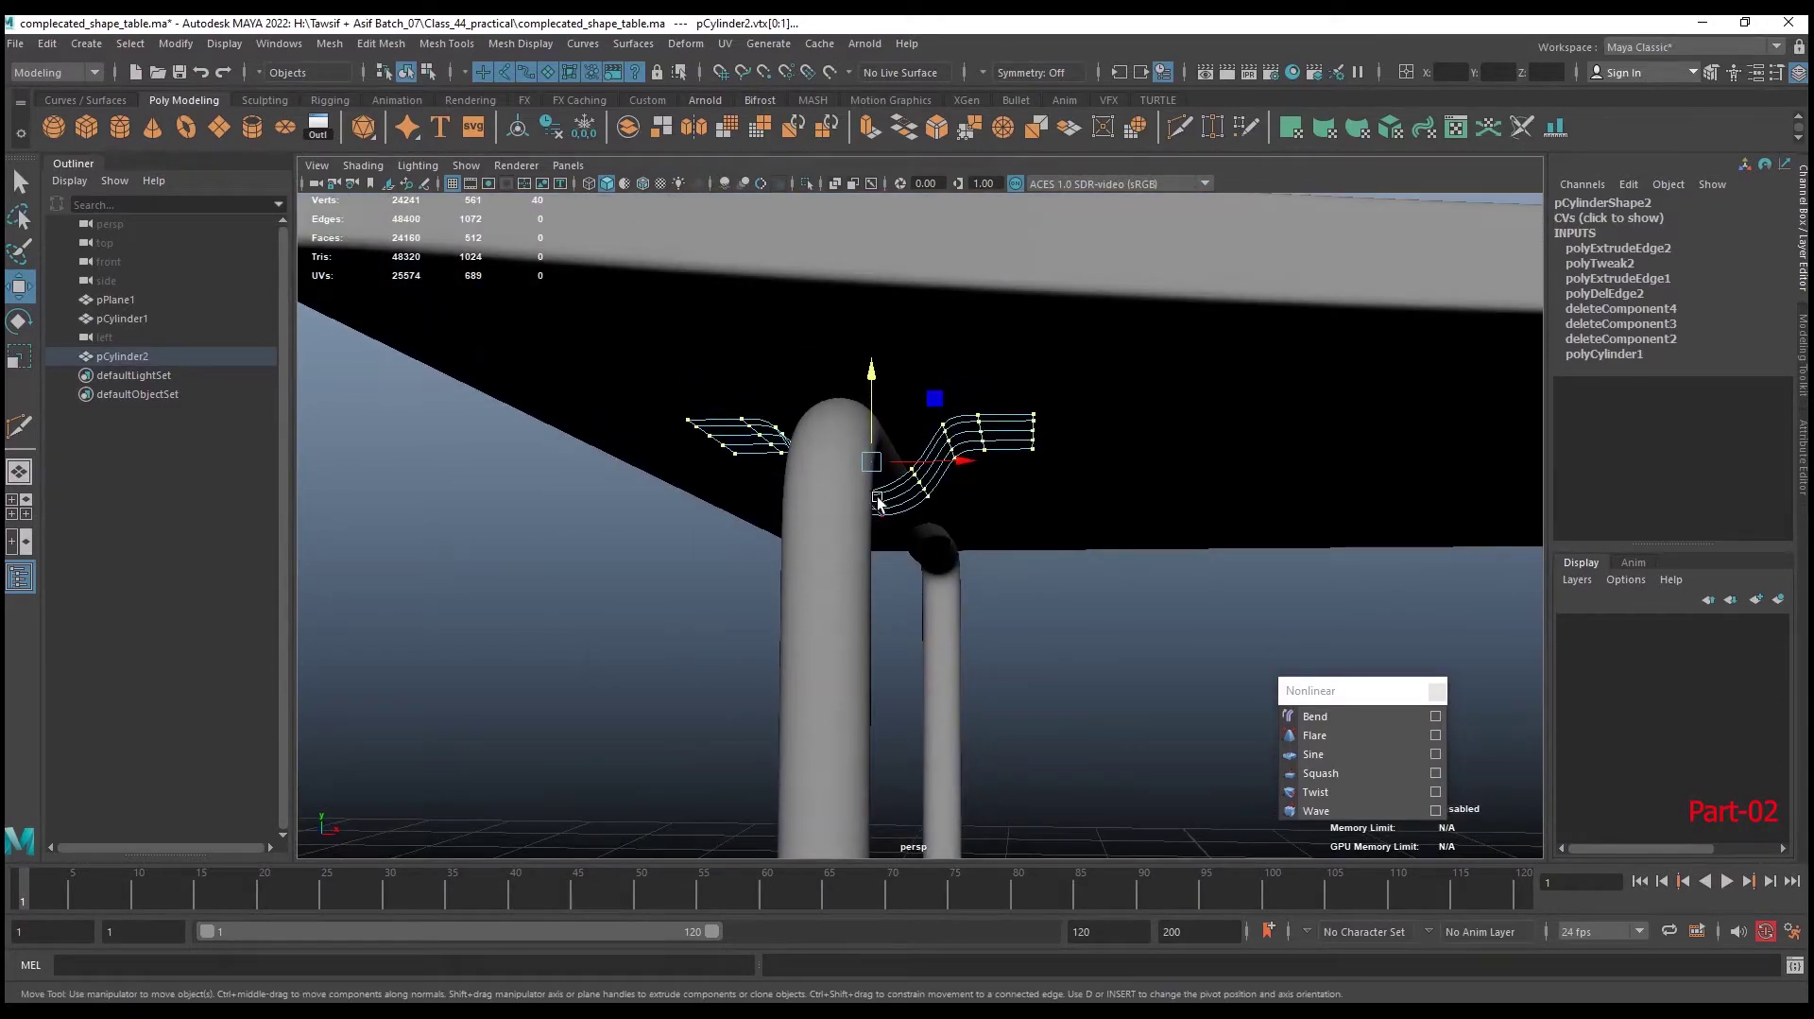
key("e")
key("r")
mouse_move(954, 462)
left_mouse_down()
mouse_move(913, 495)
mouse_move(962, 499)
left_mouse_up()
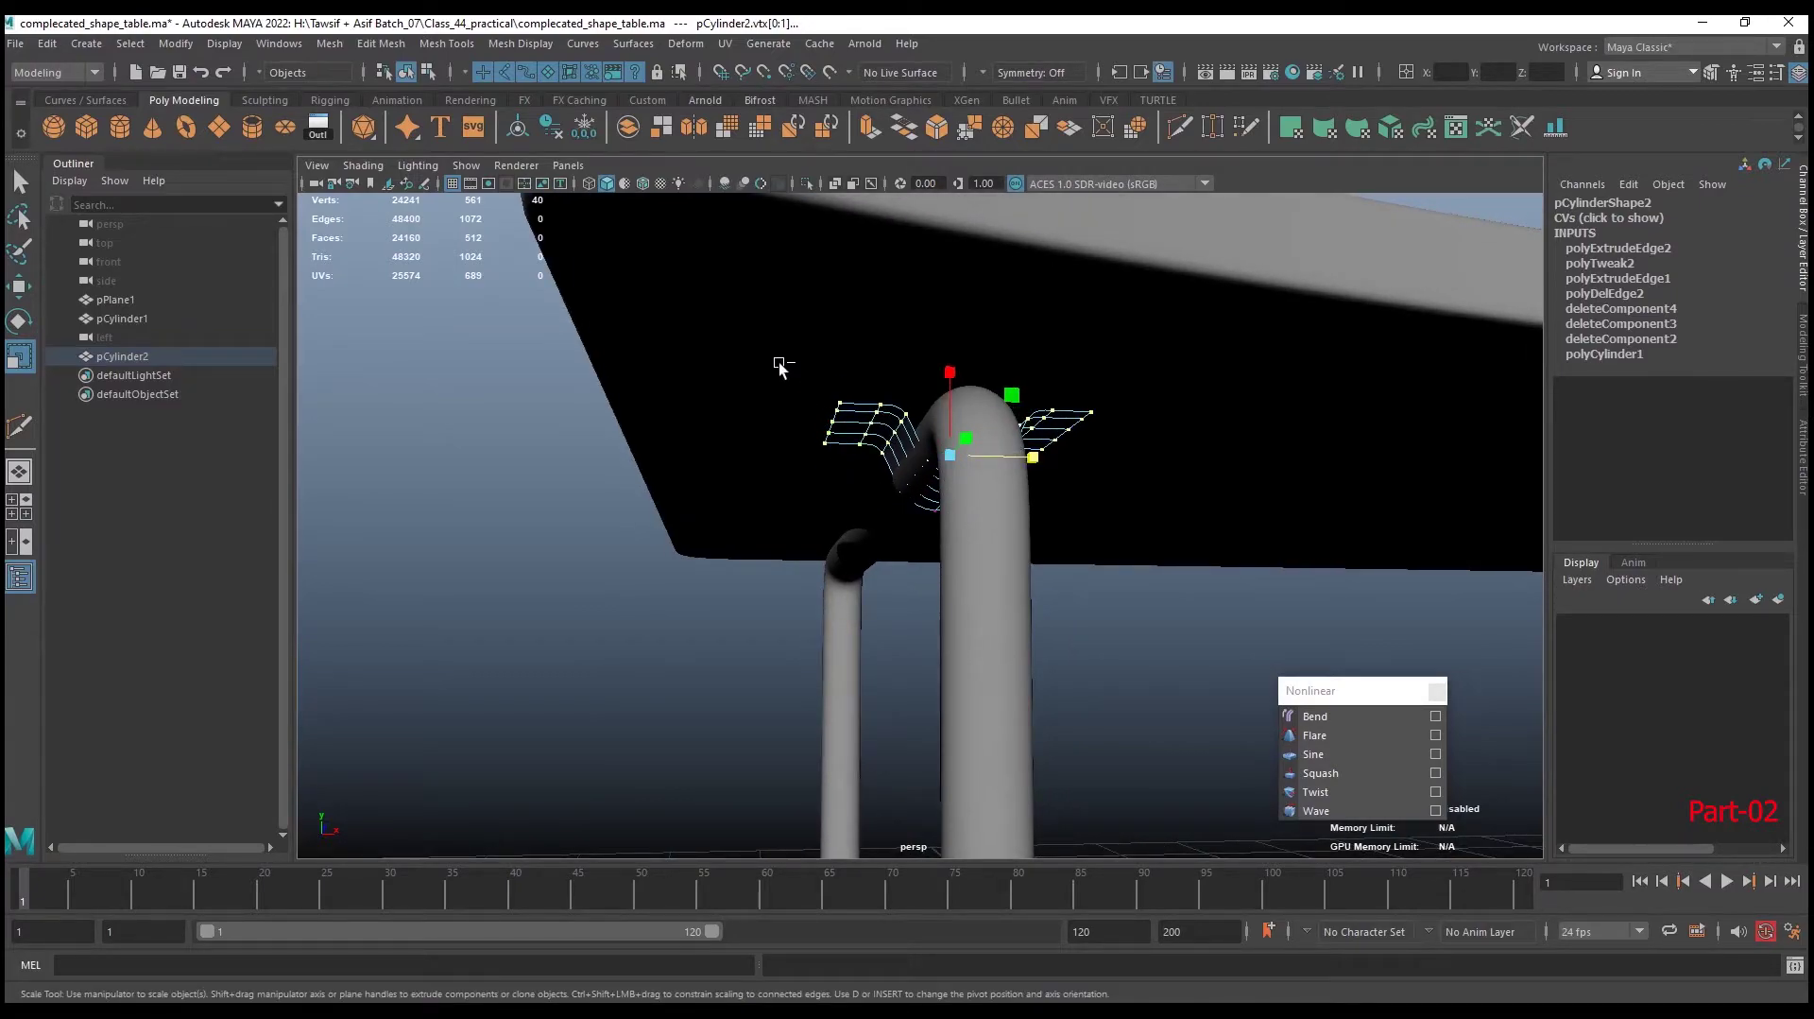
Select a group of lattice points and move them up in Y to bend the bracket
left_click_drag(901, 426, 659, 430)
mouse_move(906, 515)
left_mouse_down("alt")
mouse_move(756, 416)
mouse_move(867, 489)
left_mouse_up("alt")
left_click_drag(1061, 514, 1087, 432, "alt")
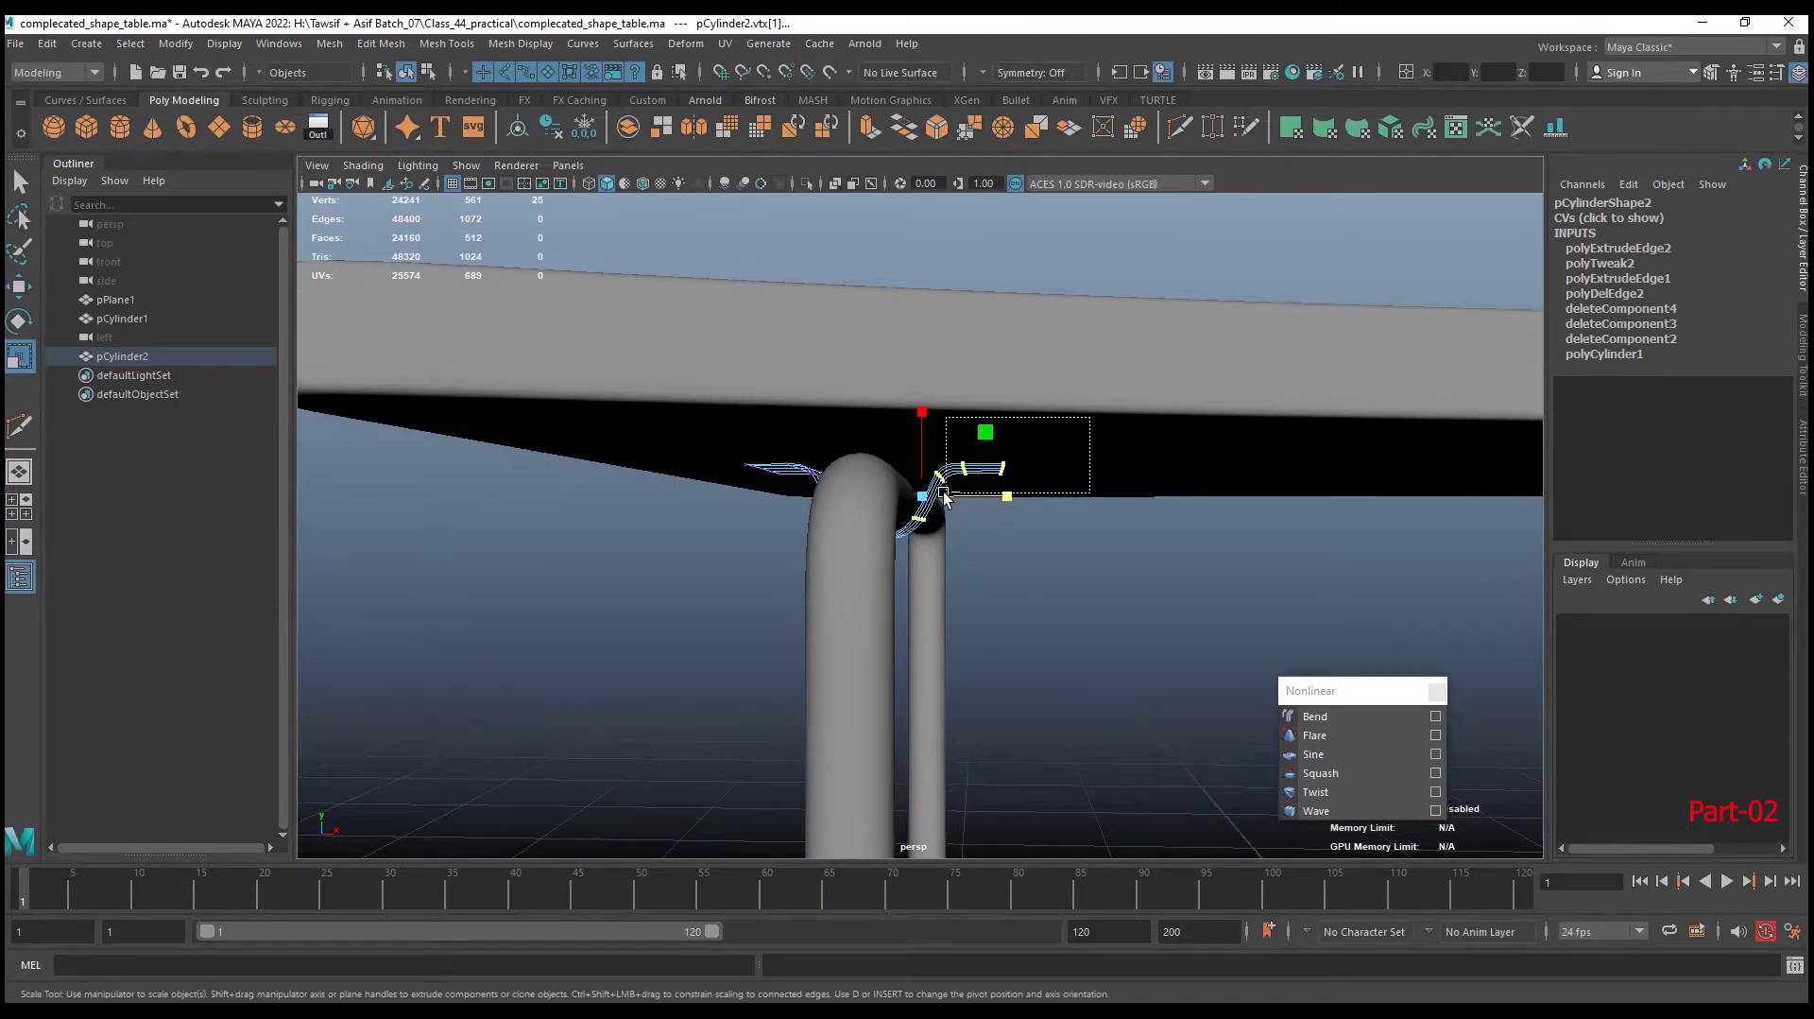
left_click_drag(945, 498, 966, 603)
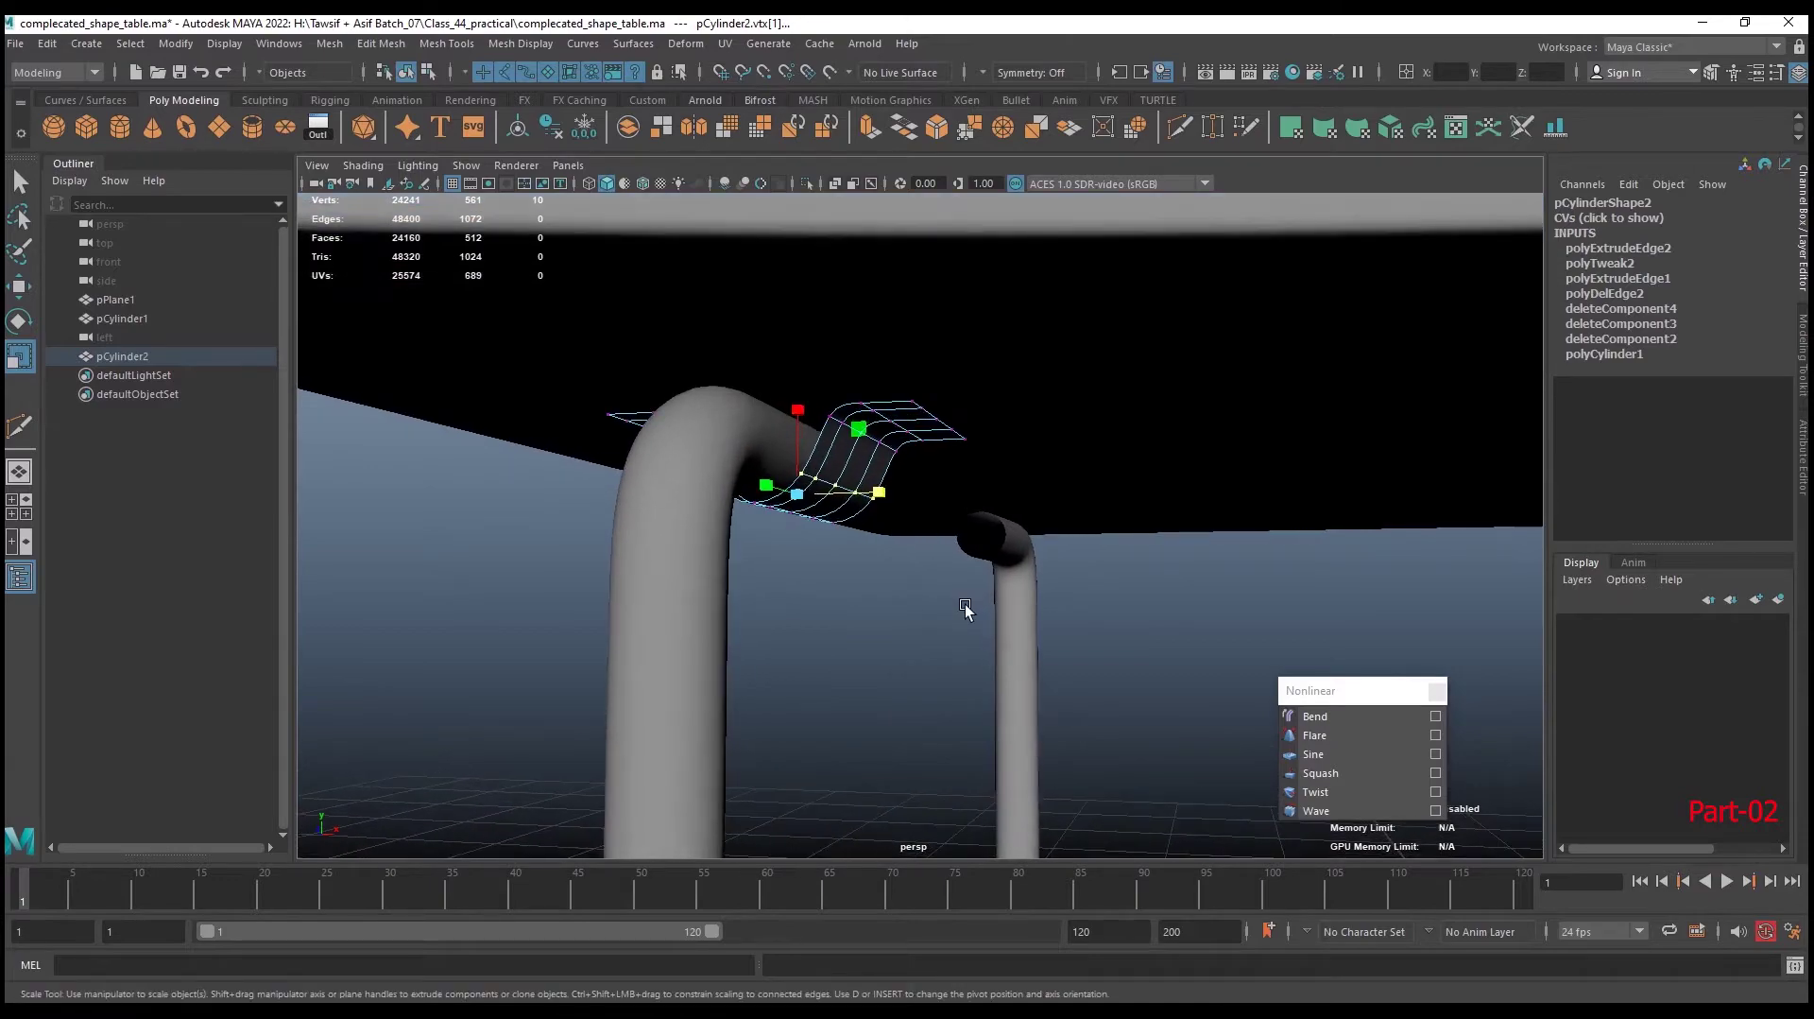
key("w")
mouse_move(797, 408)
left_mouse_down()
mouse_move(977, 498)
mouse_move(881, 506)
mouse_move(931, 482)
left_mouse_up()
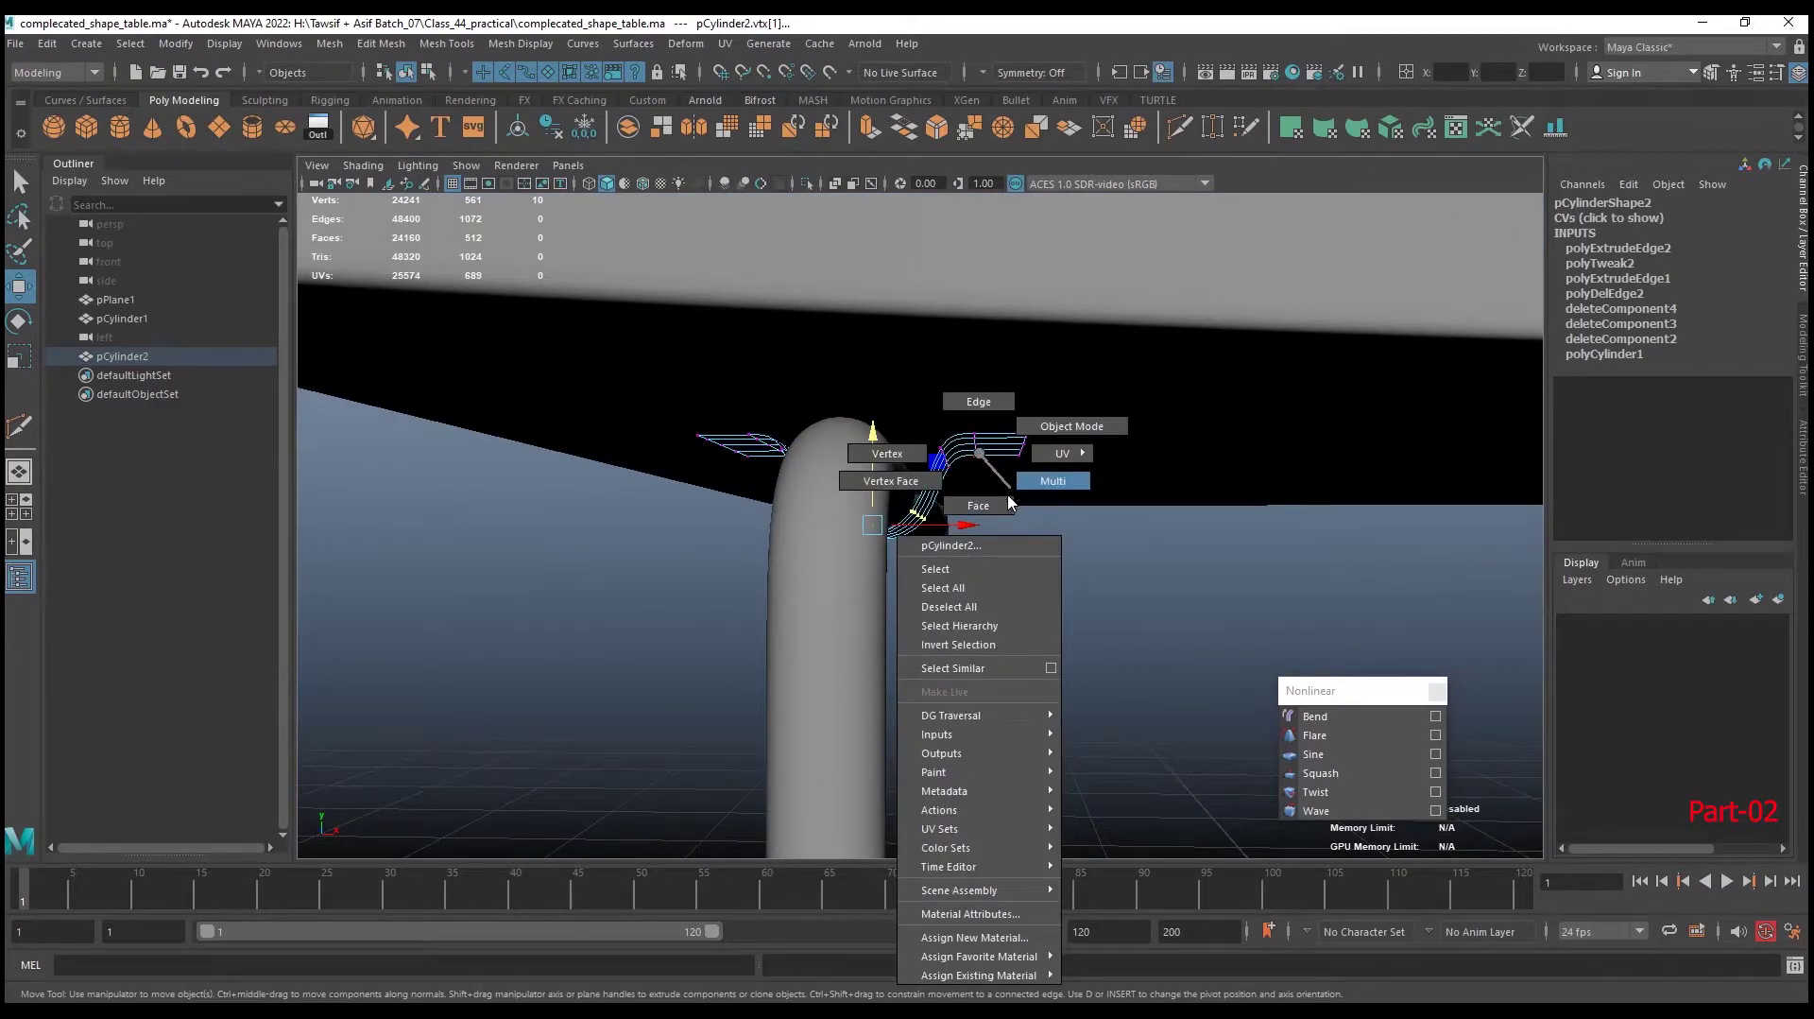
Freeze transforms and delete history on the bracket, then save the scene
right_click_drag(979, 457, 1071, 421)
left_click_drag(979, 457, 832, 430, "alt")
left_click(586, 126)
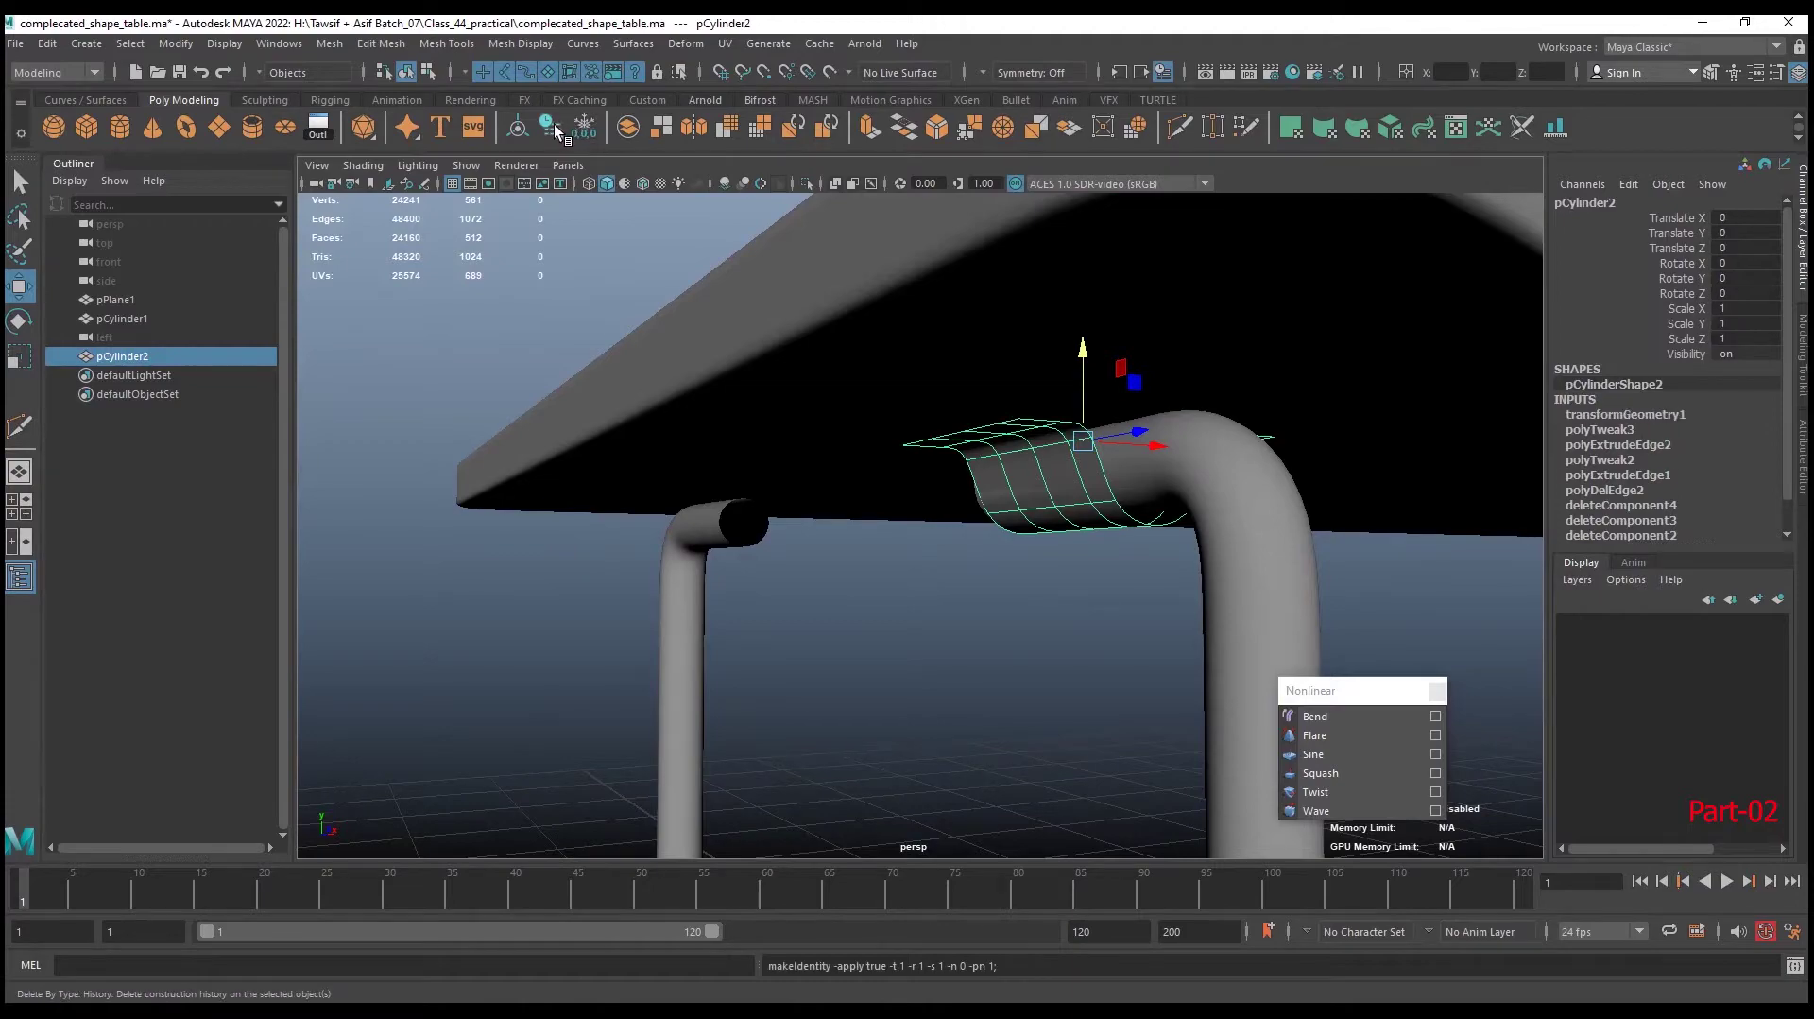
left_click(551, 126)
left_click(518, 125)
left_click_drag(1125, 473, 1104, 479, "alt")
key("ctrl+s")
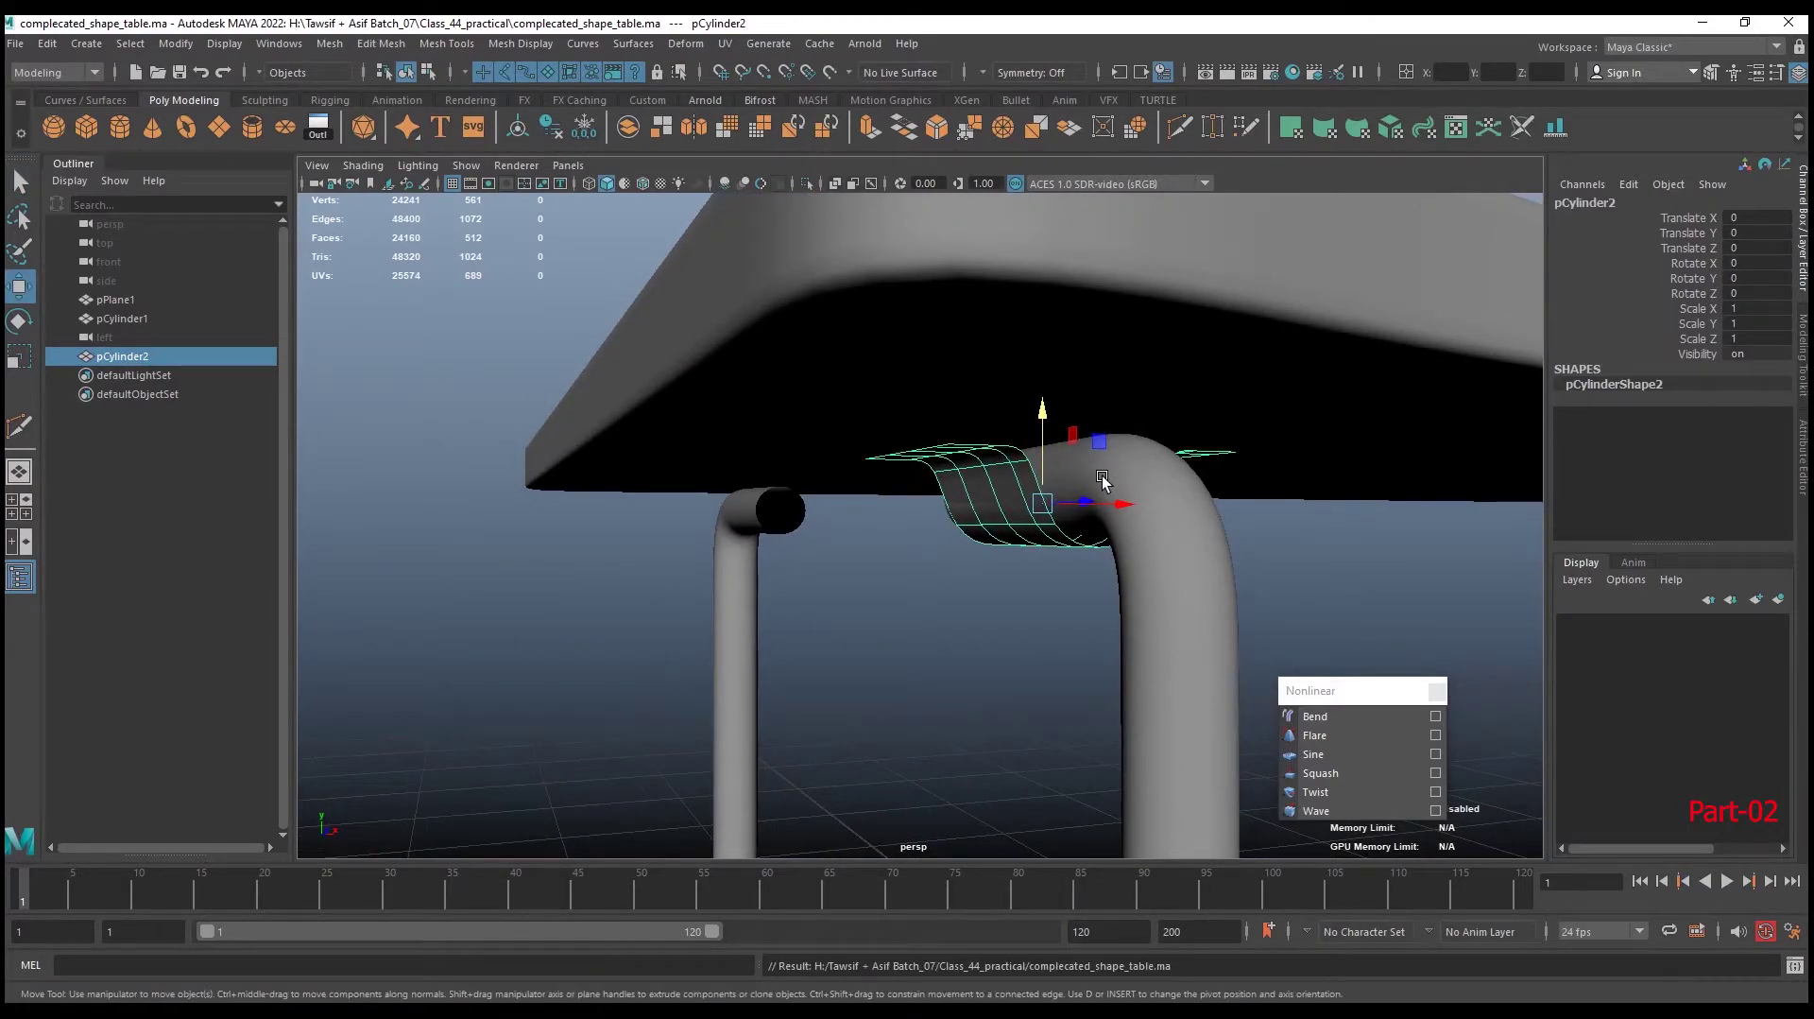
left_click(983, 586)
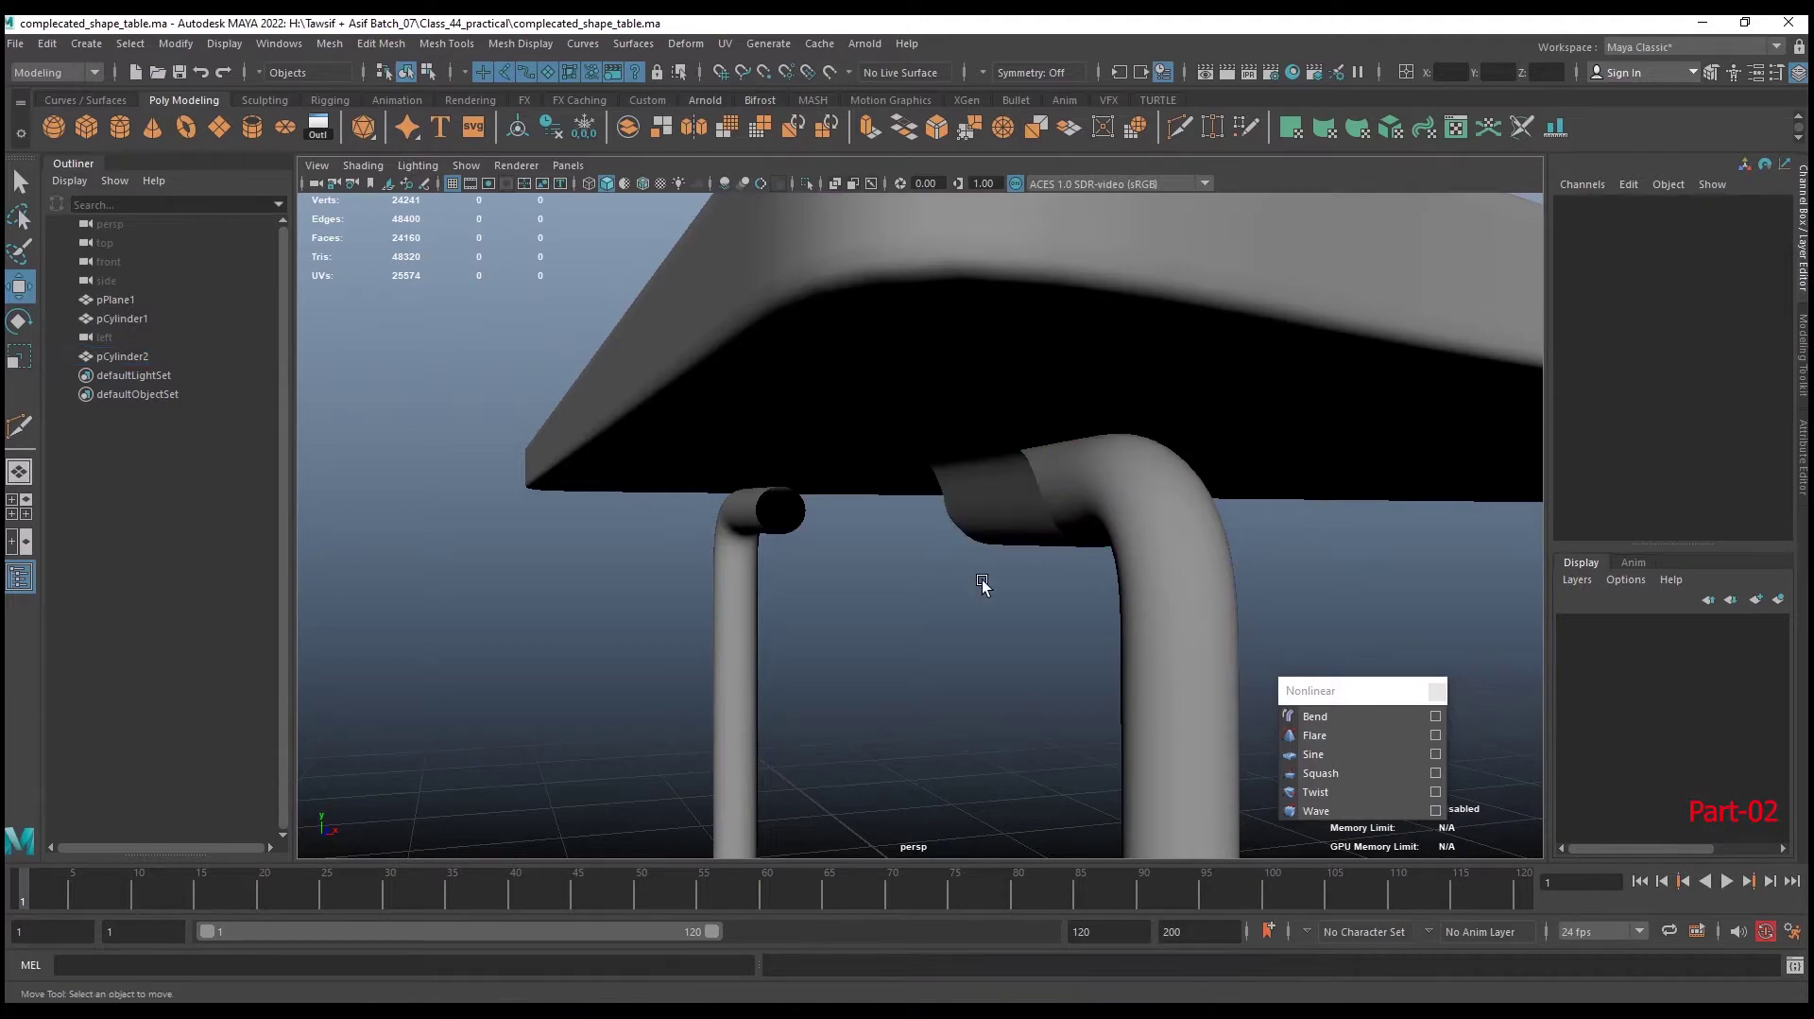
left_click_drag(988, 586, 1000, 571, "alt")
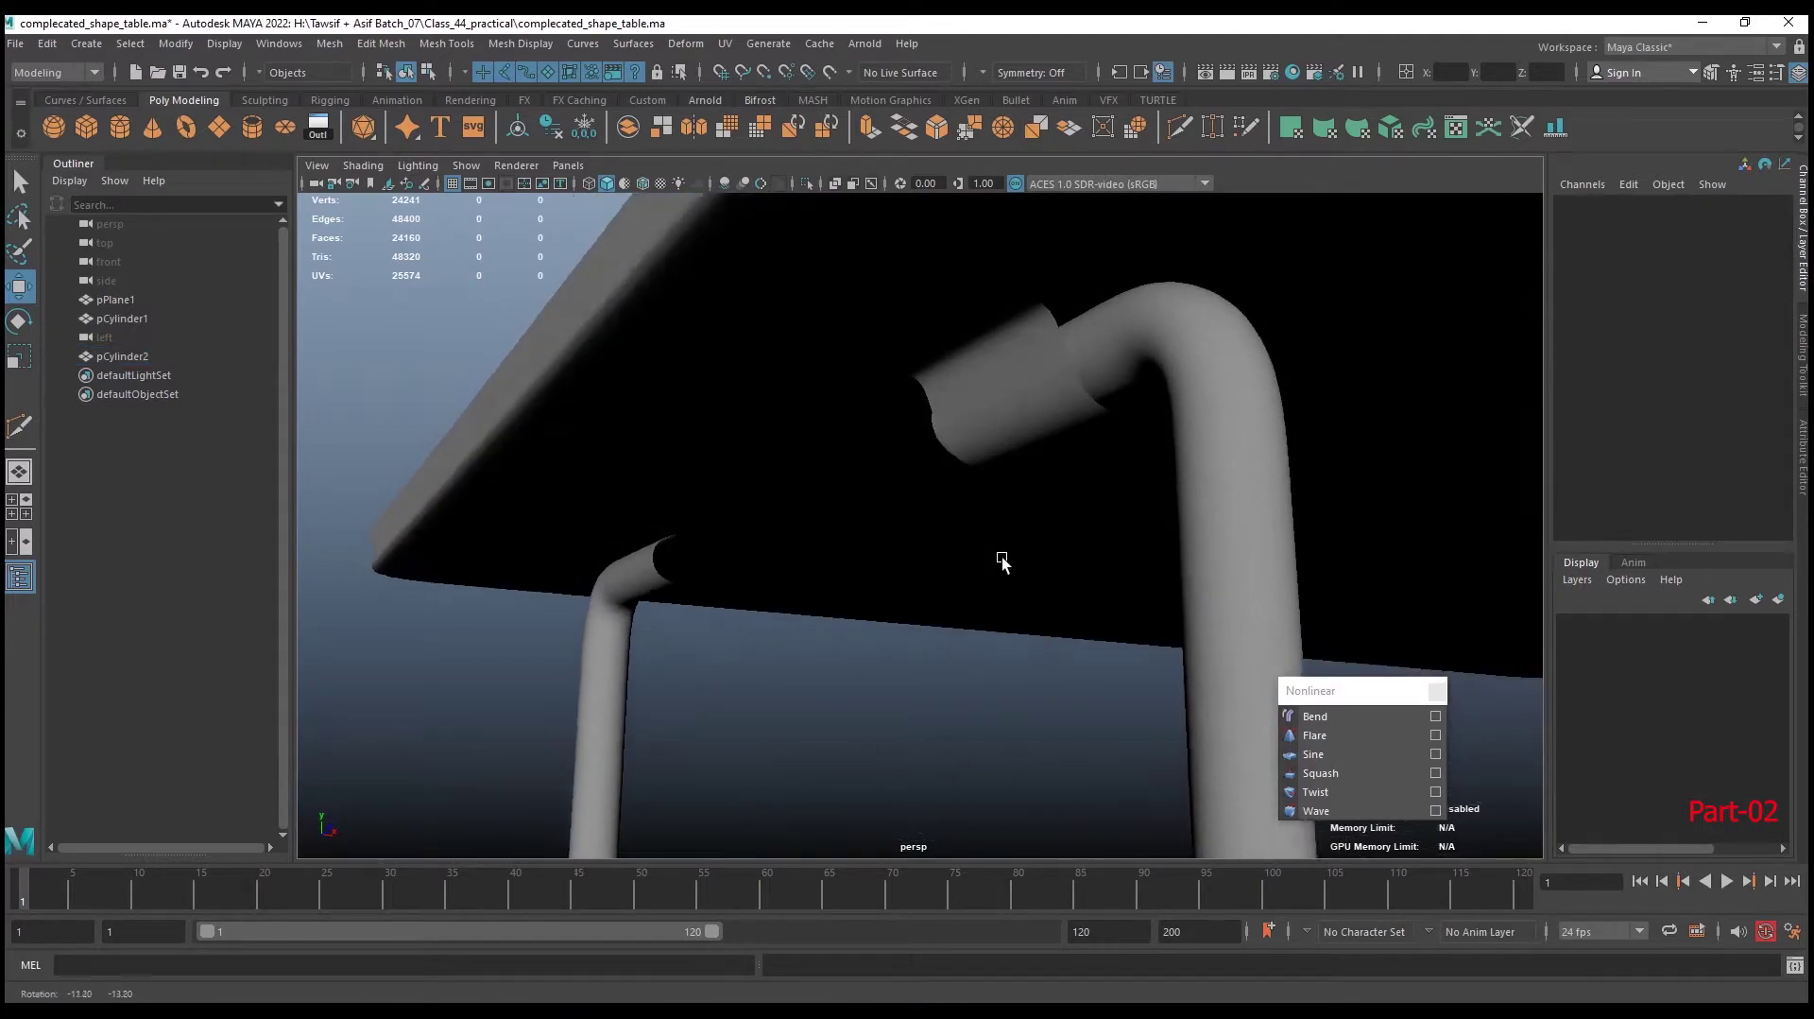
Extrude the bracket's face loop, trying a negative thickness and then undoing it
left_click(986, 395)
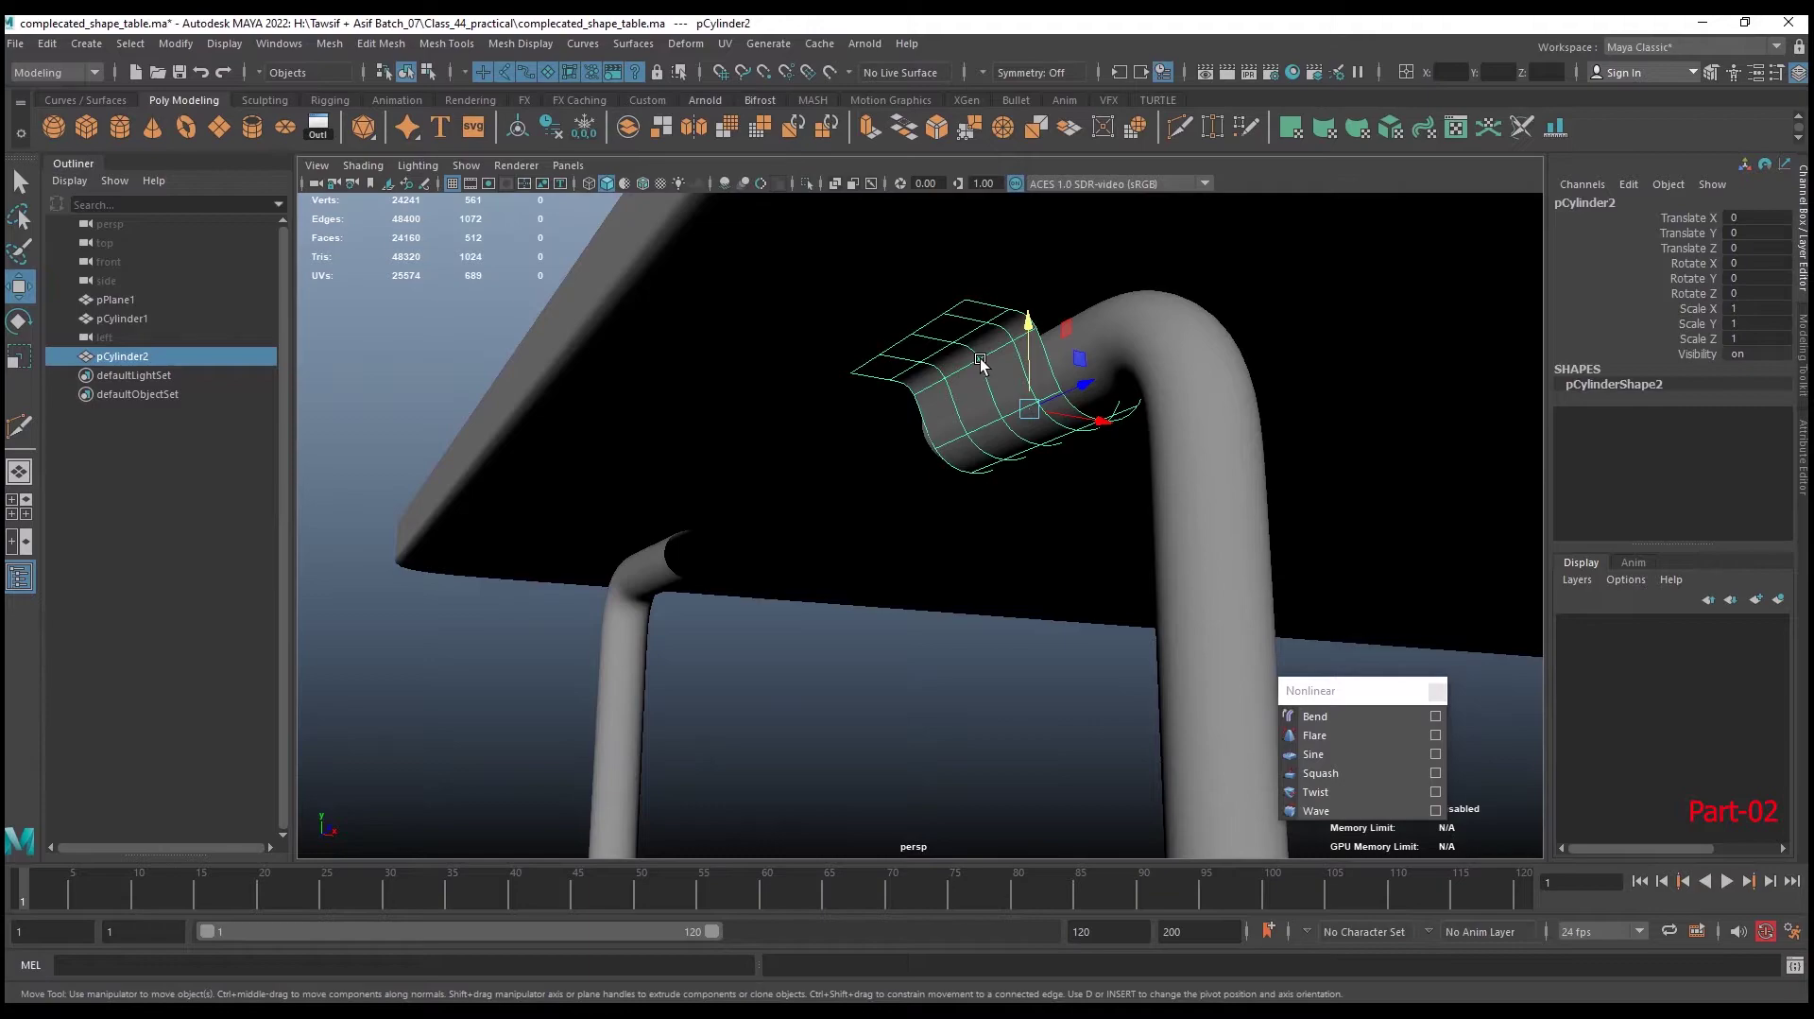
right_click_drag(980, 366, 975, 408)
double_click(995, 390)
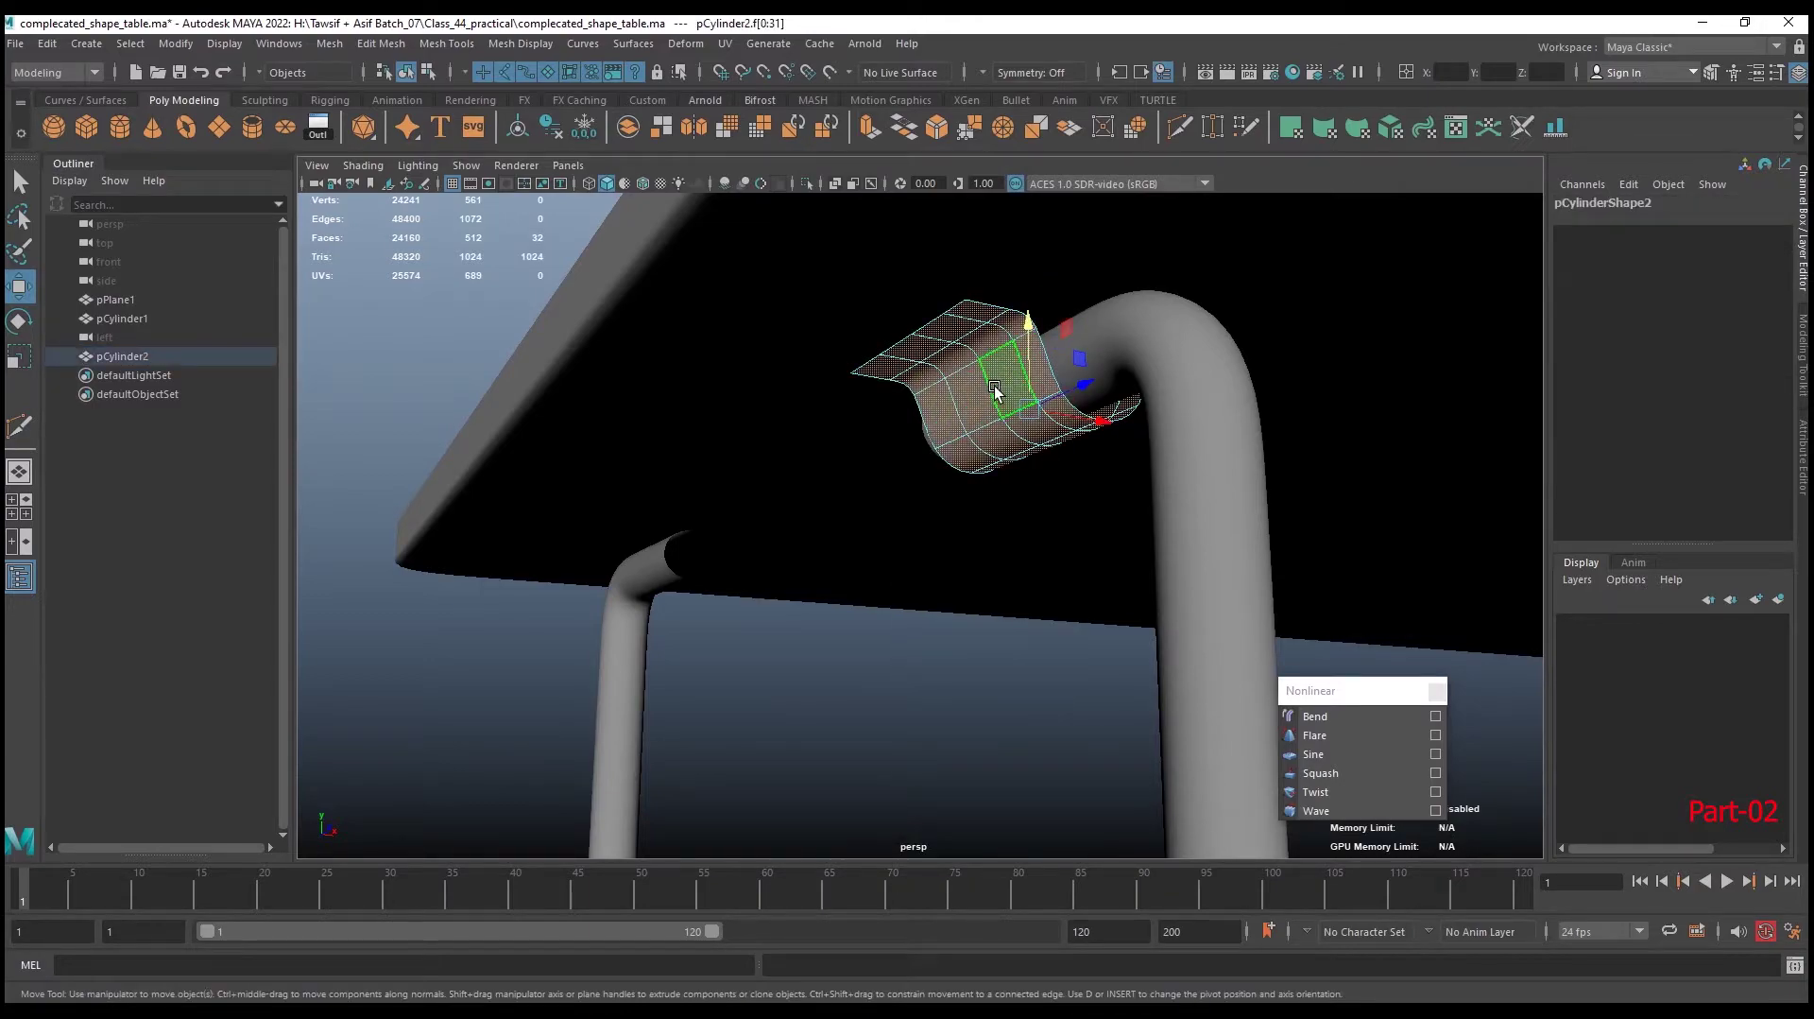
key("1")
left_click_drag(1018, 406, 960, 454, "alt")
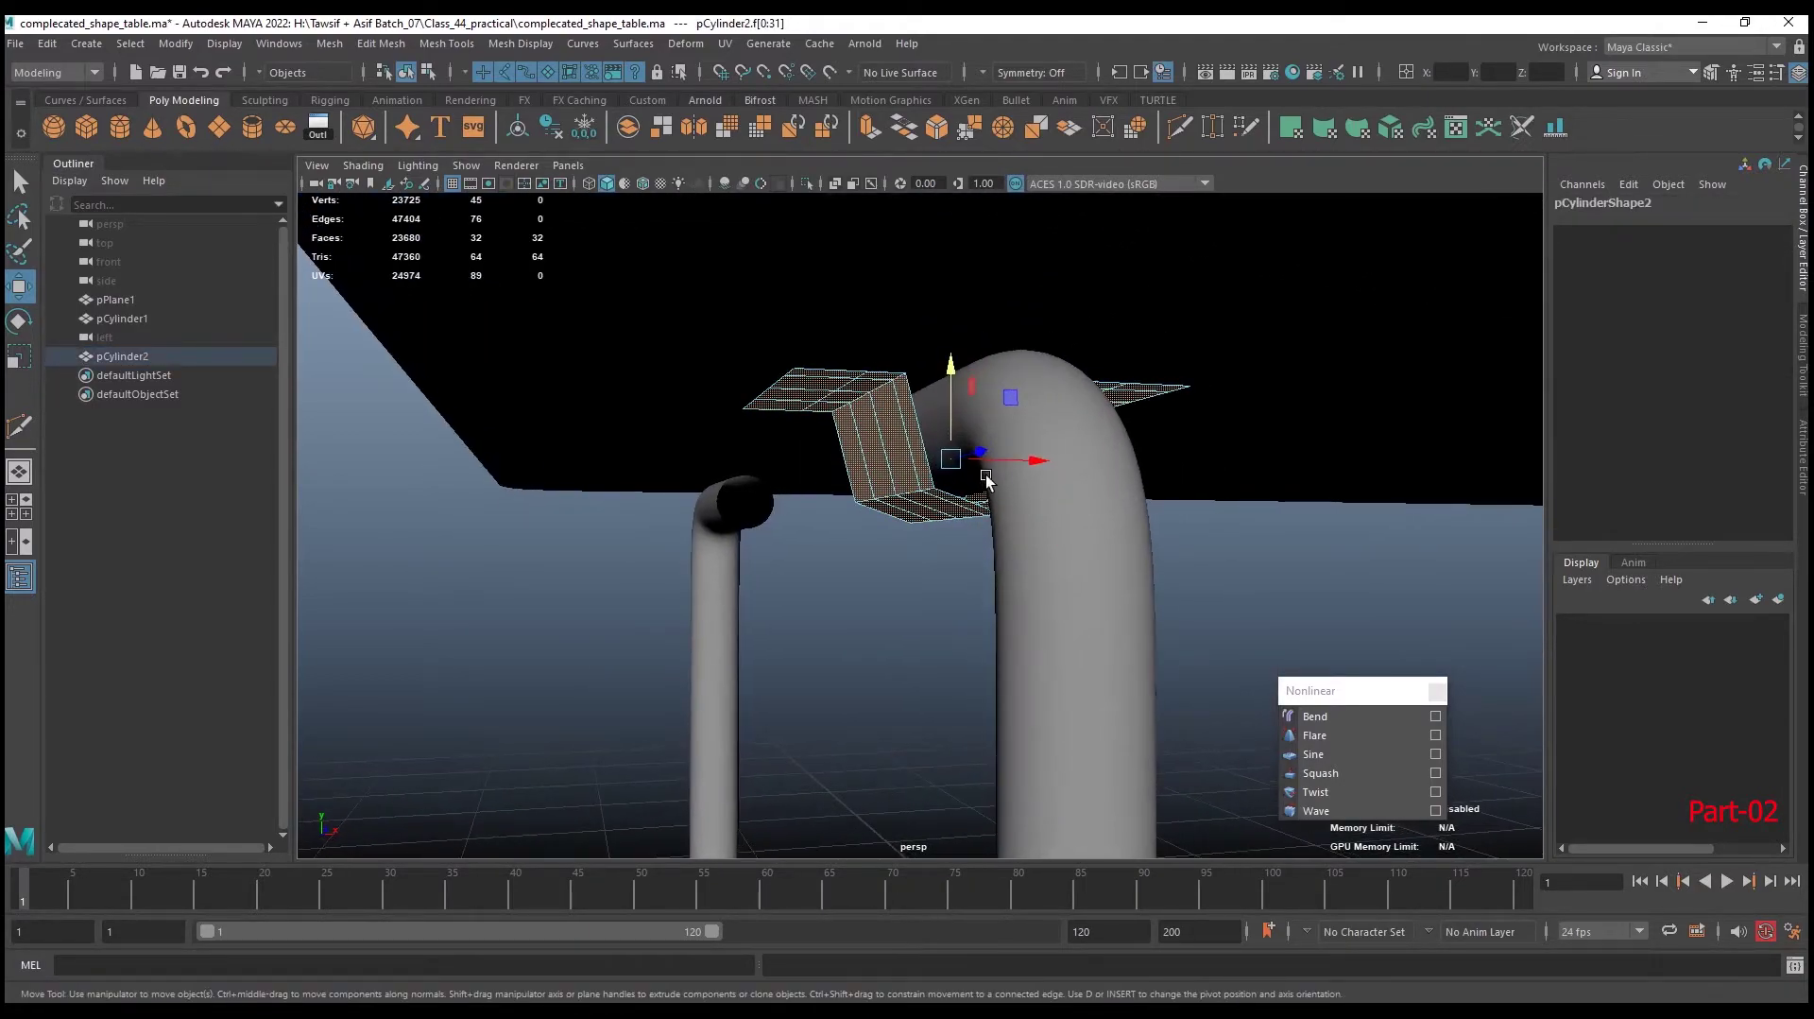
left_click_drag(1001, 571, 984, 248, "alt")
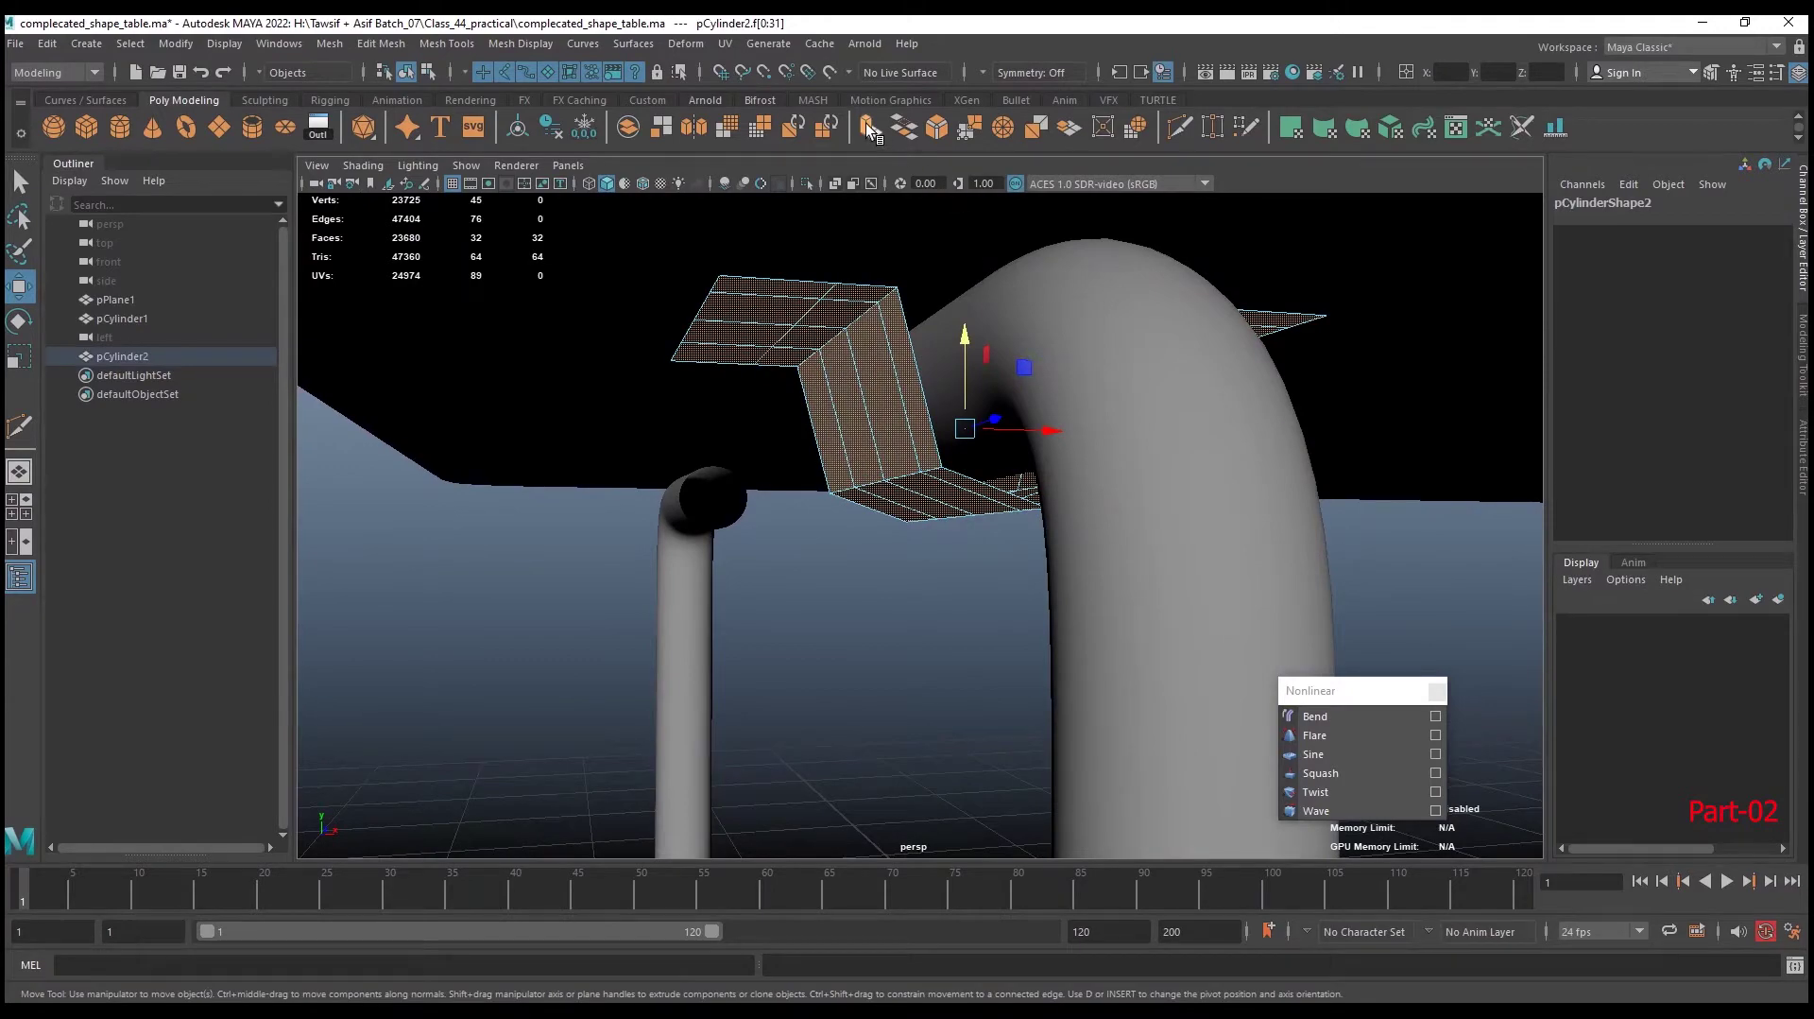
key("ctrl+e")
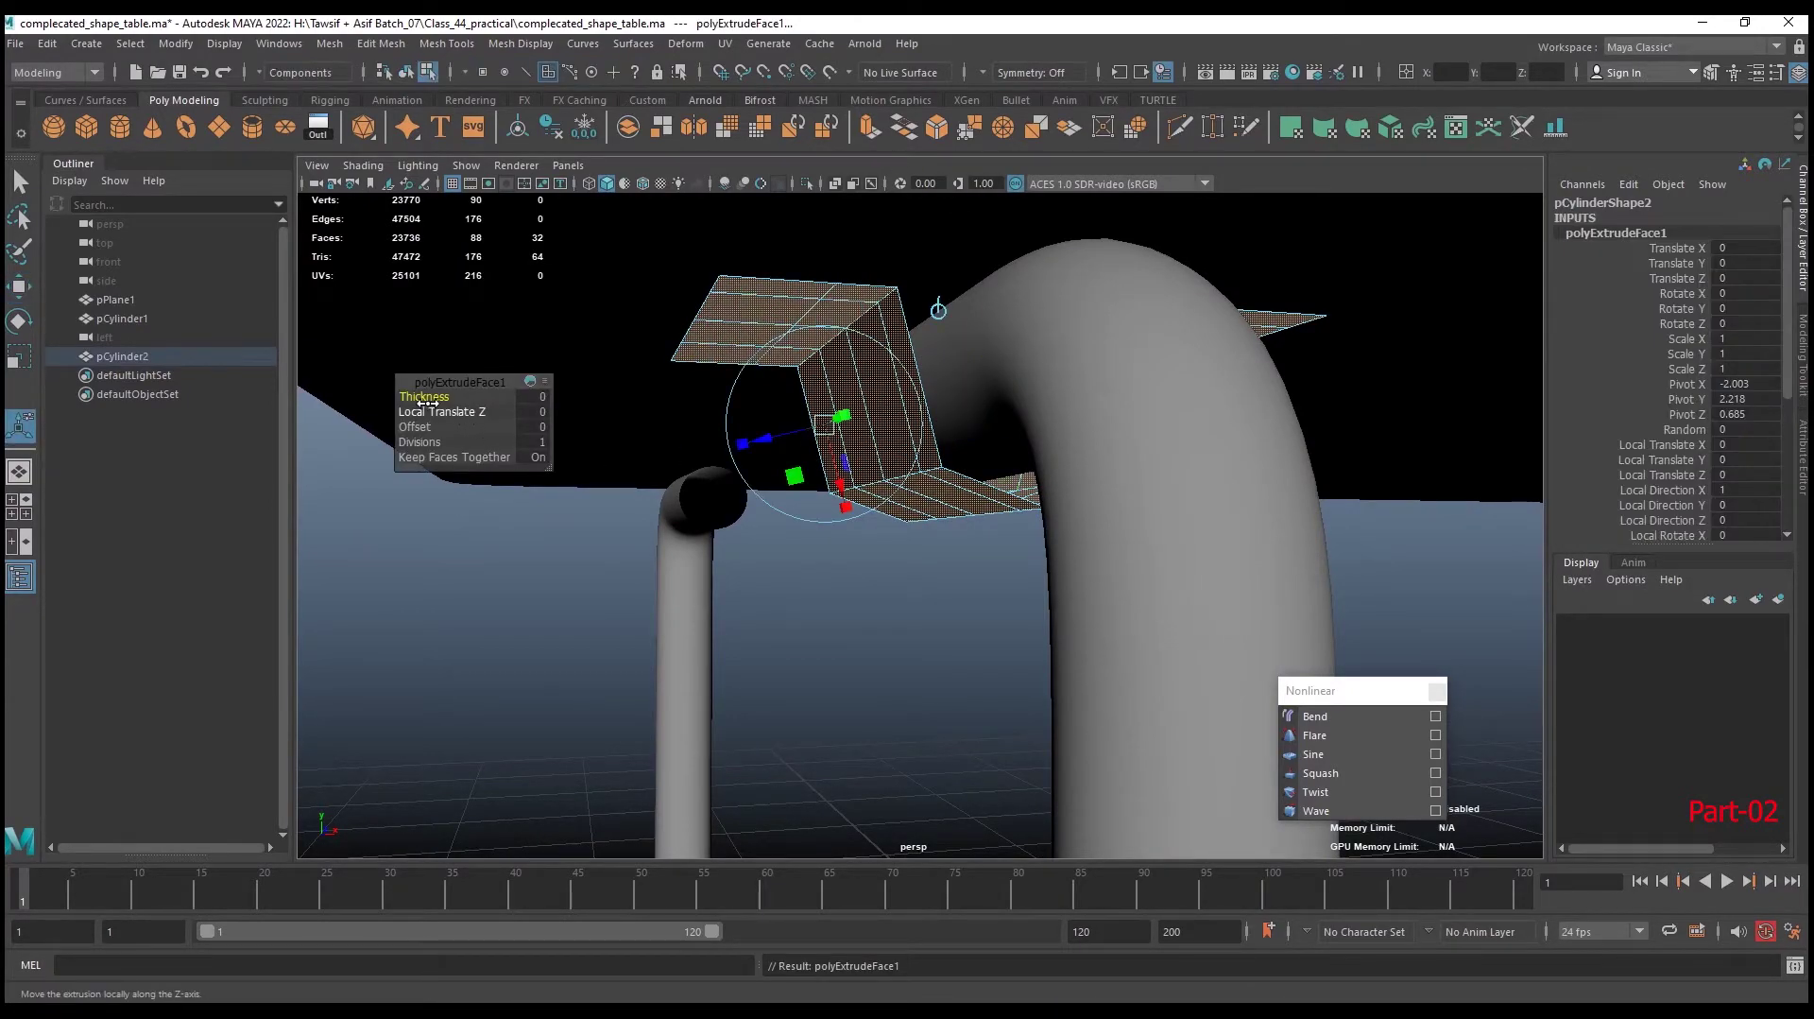
left_click_drag(434, 396, 433, 398)
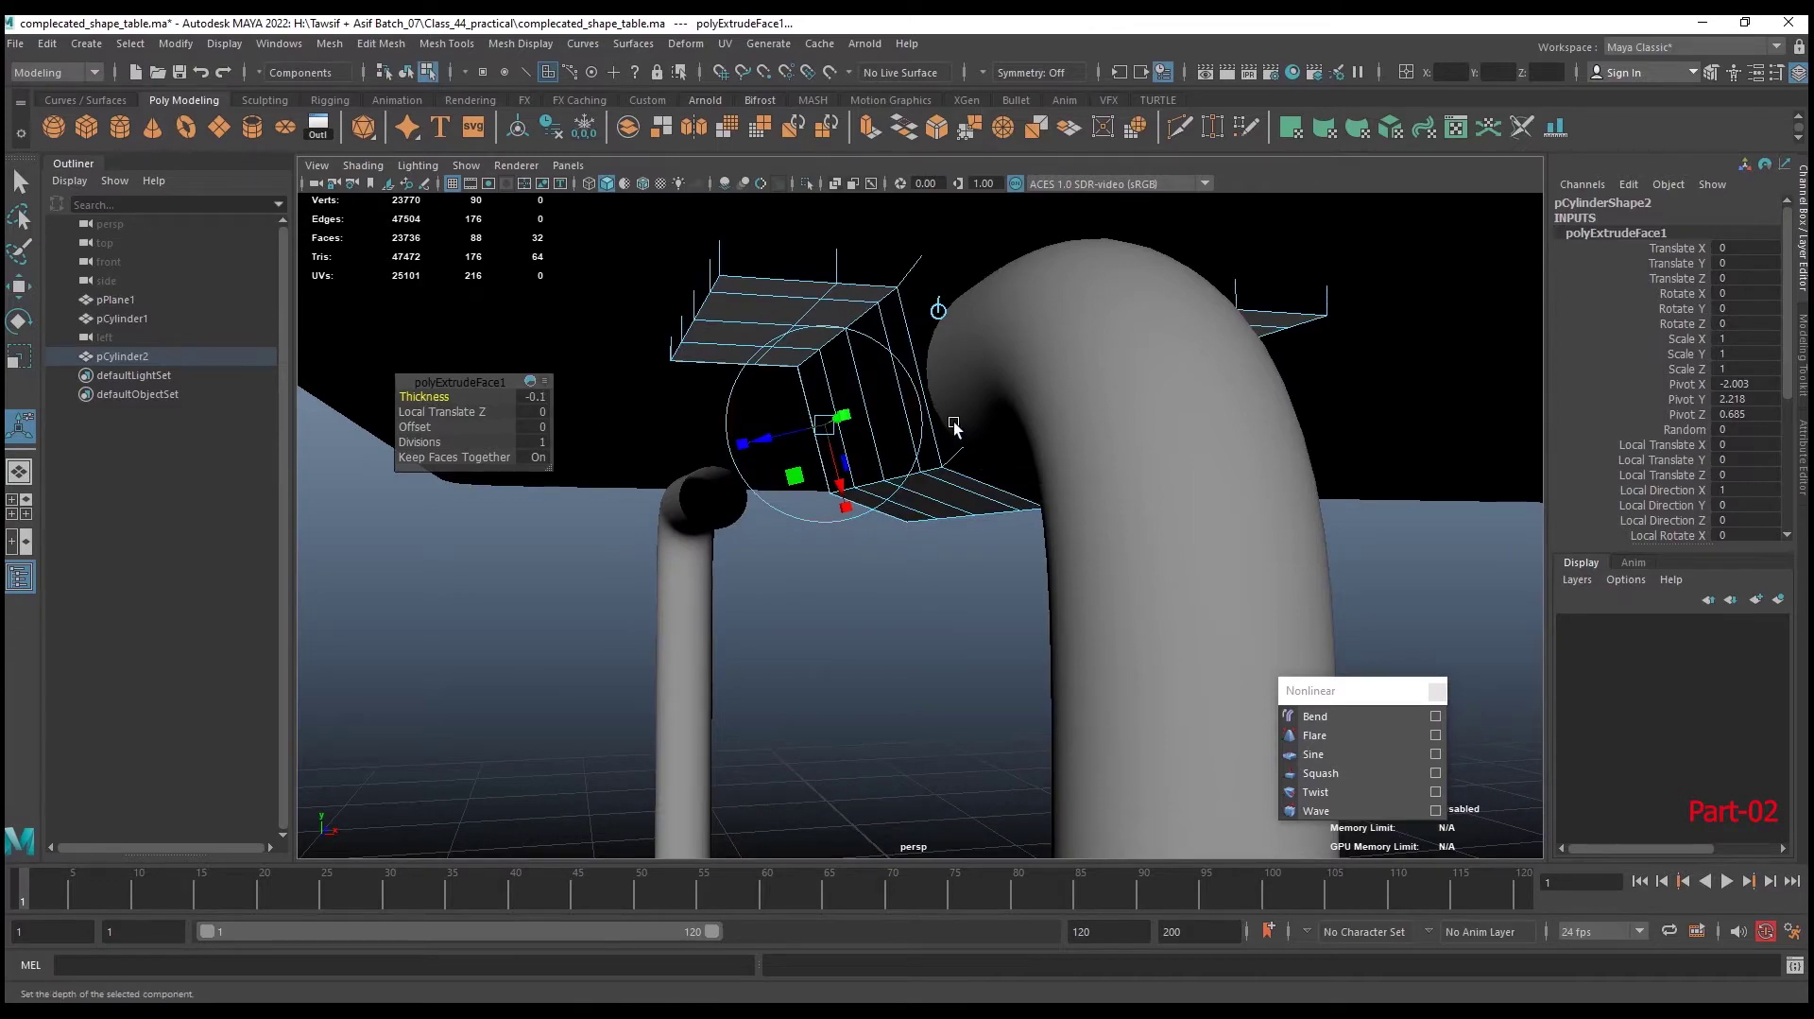
left_click_drag(662, 426, 783, 469, "alt")
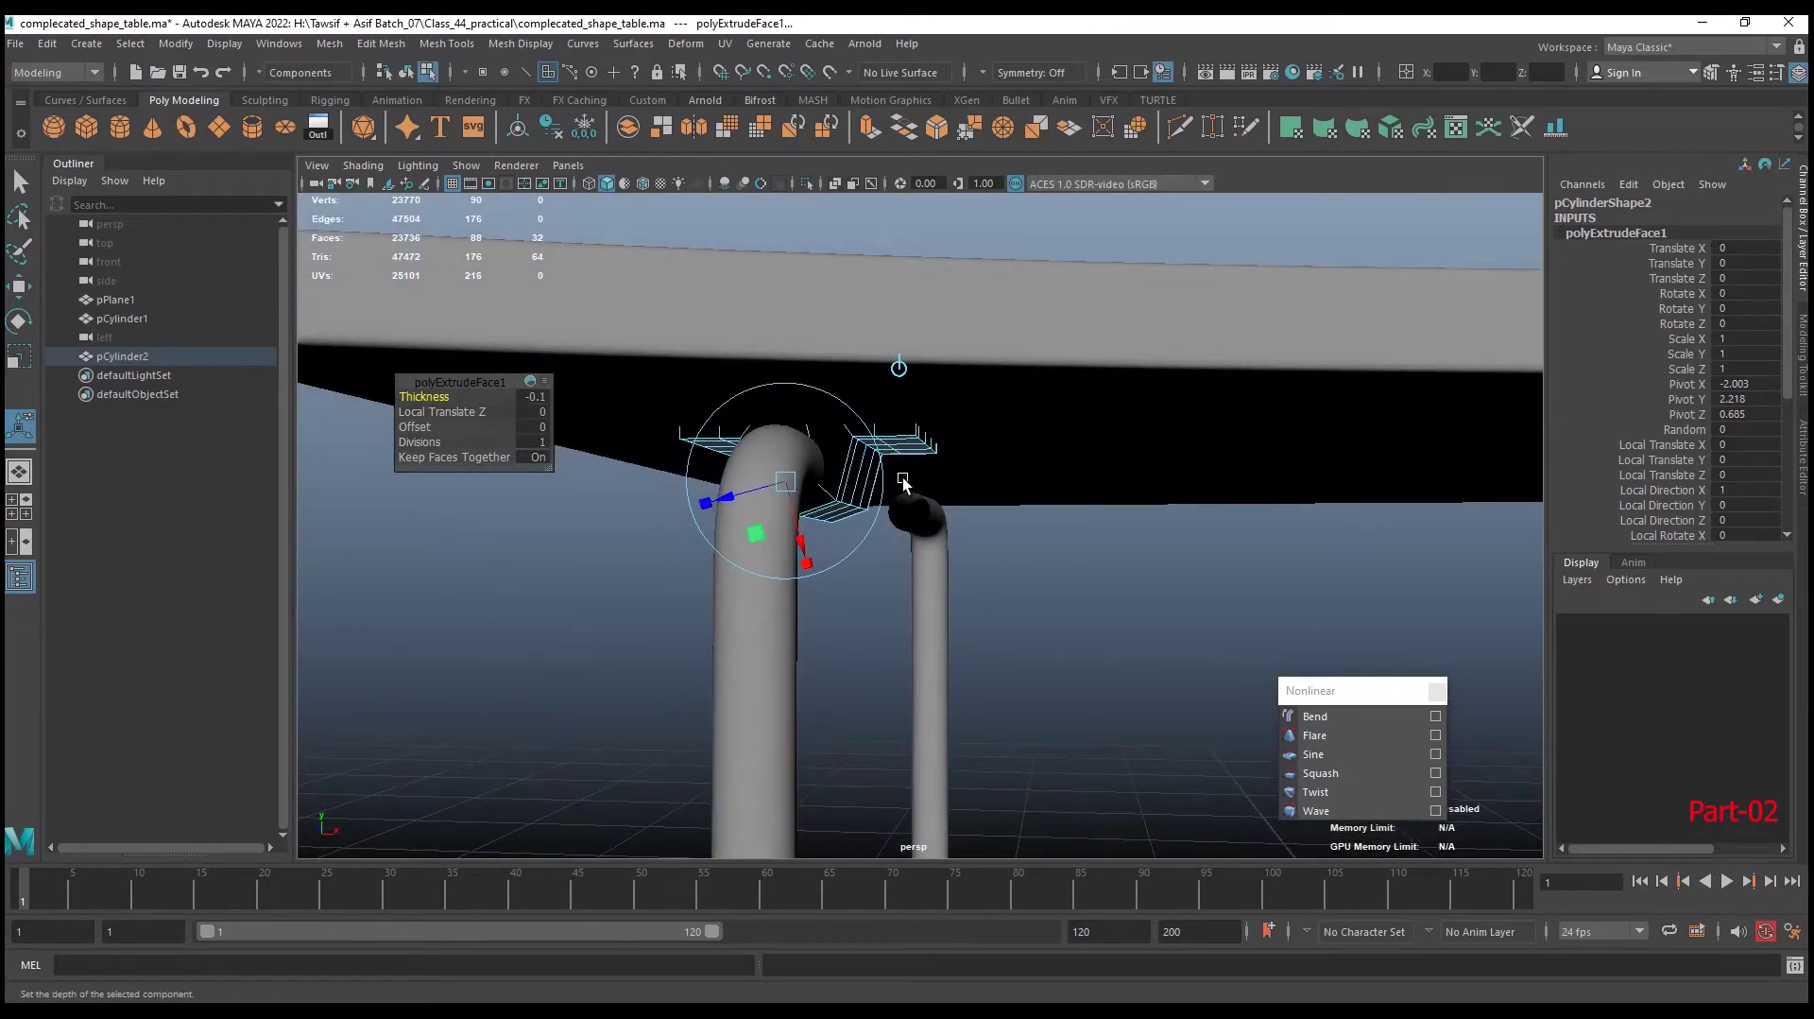
key("ctrl+z")
Undo back to the extruded face selection and return to the whole bracket object
right_click_drag(888, 437, 954, 406)
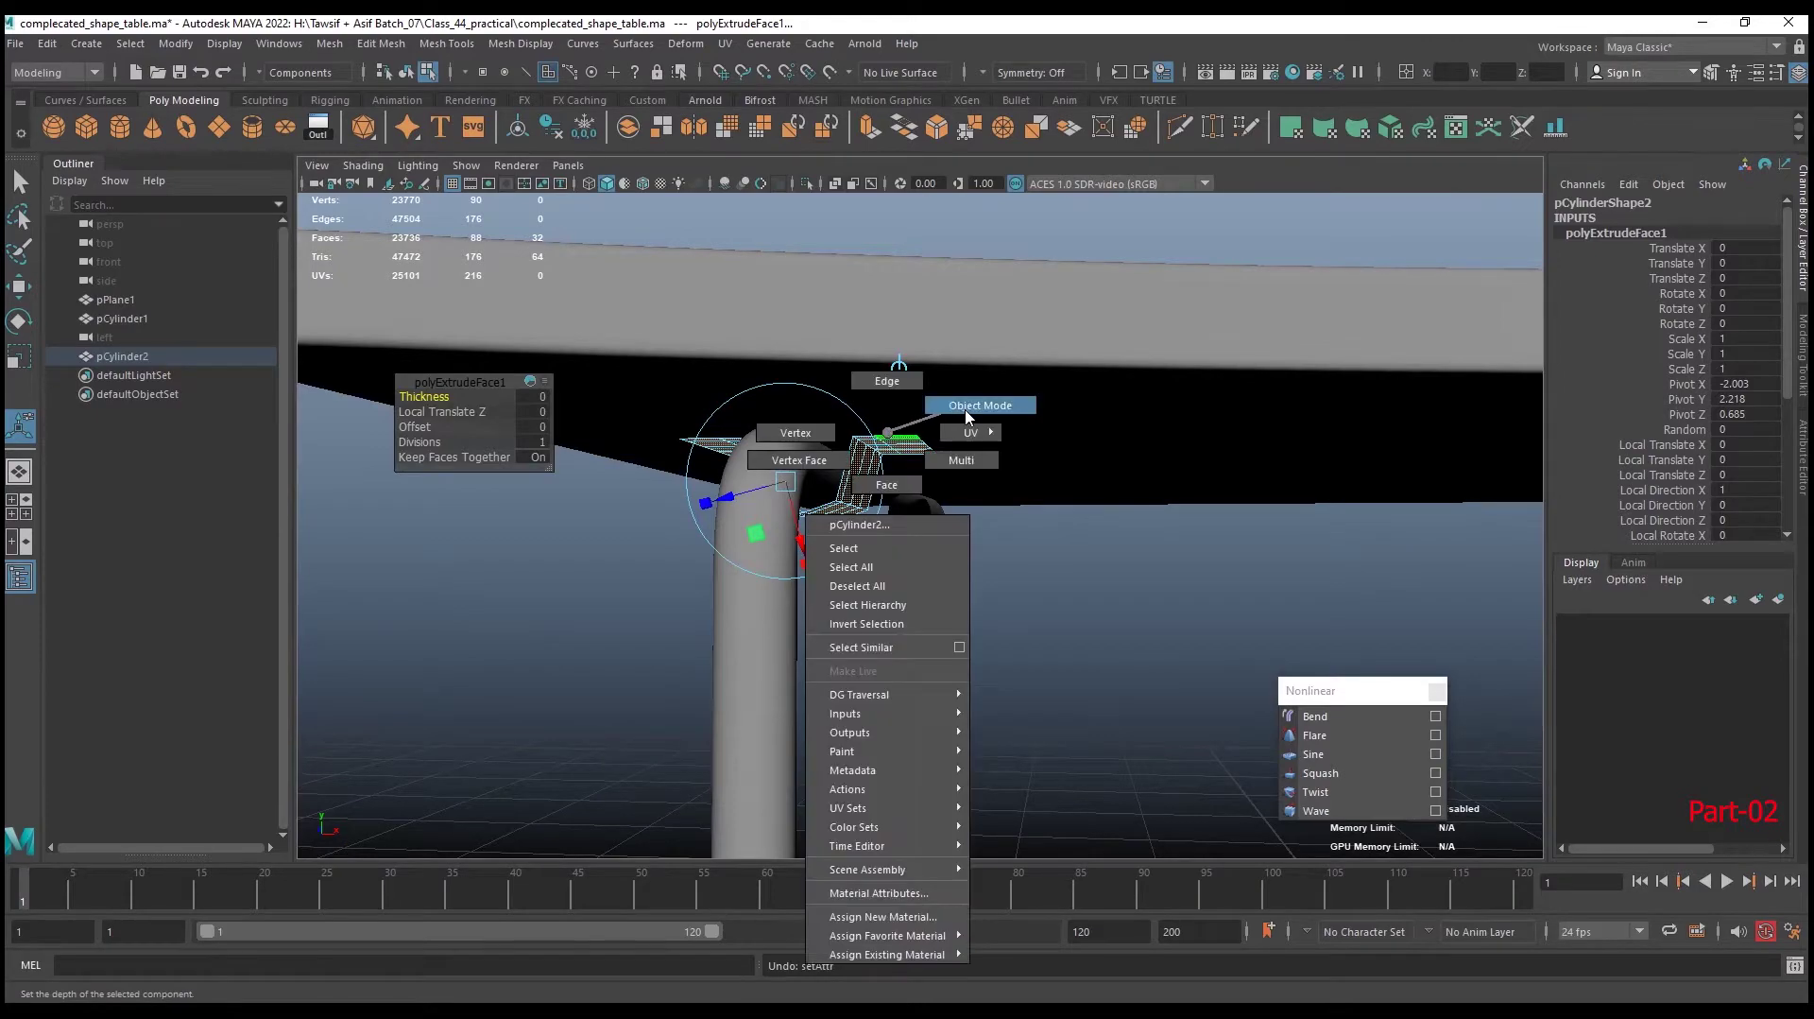
left_click(1073, 599)
left_click(888, 450)
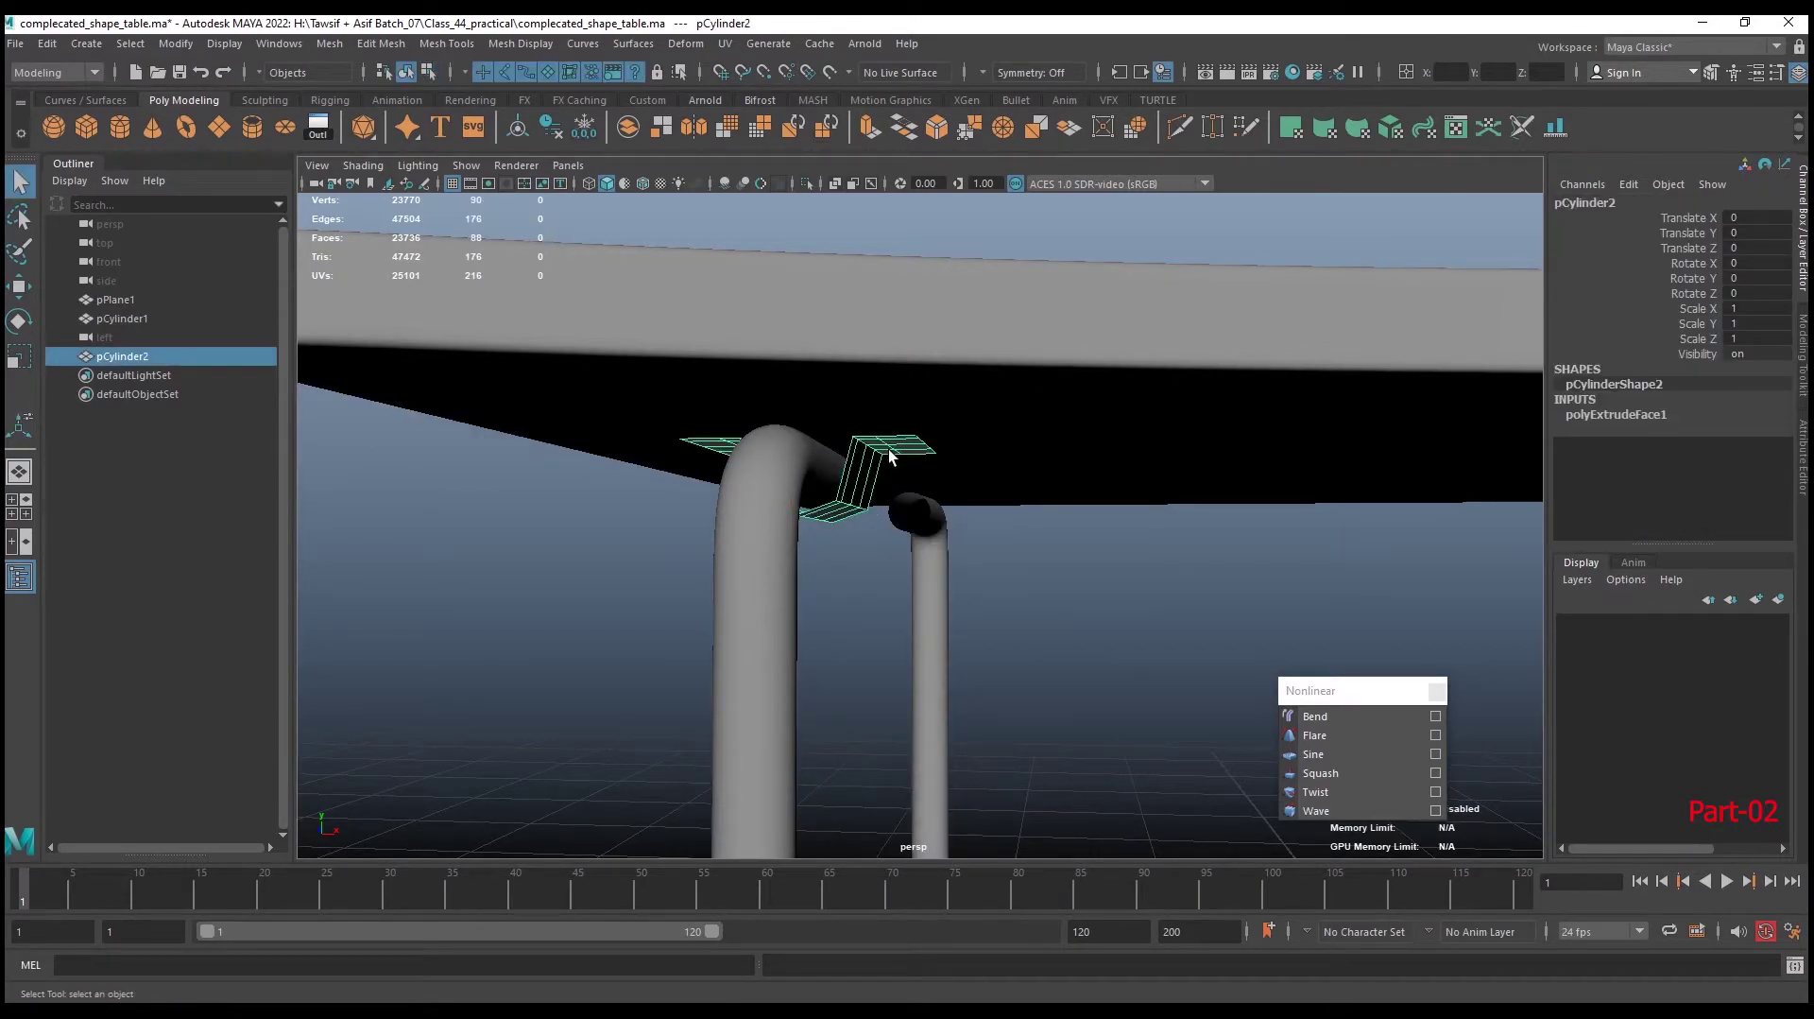
key("ctrl+z")
key("ctrl+z")
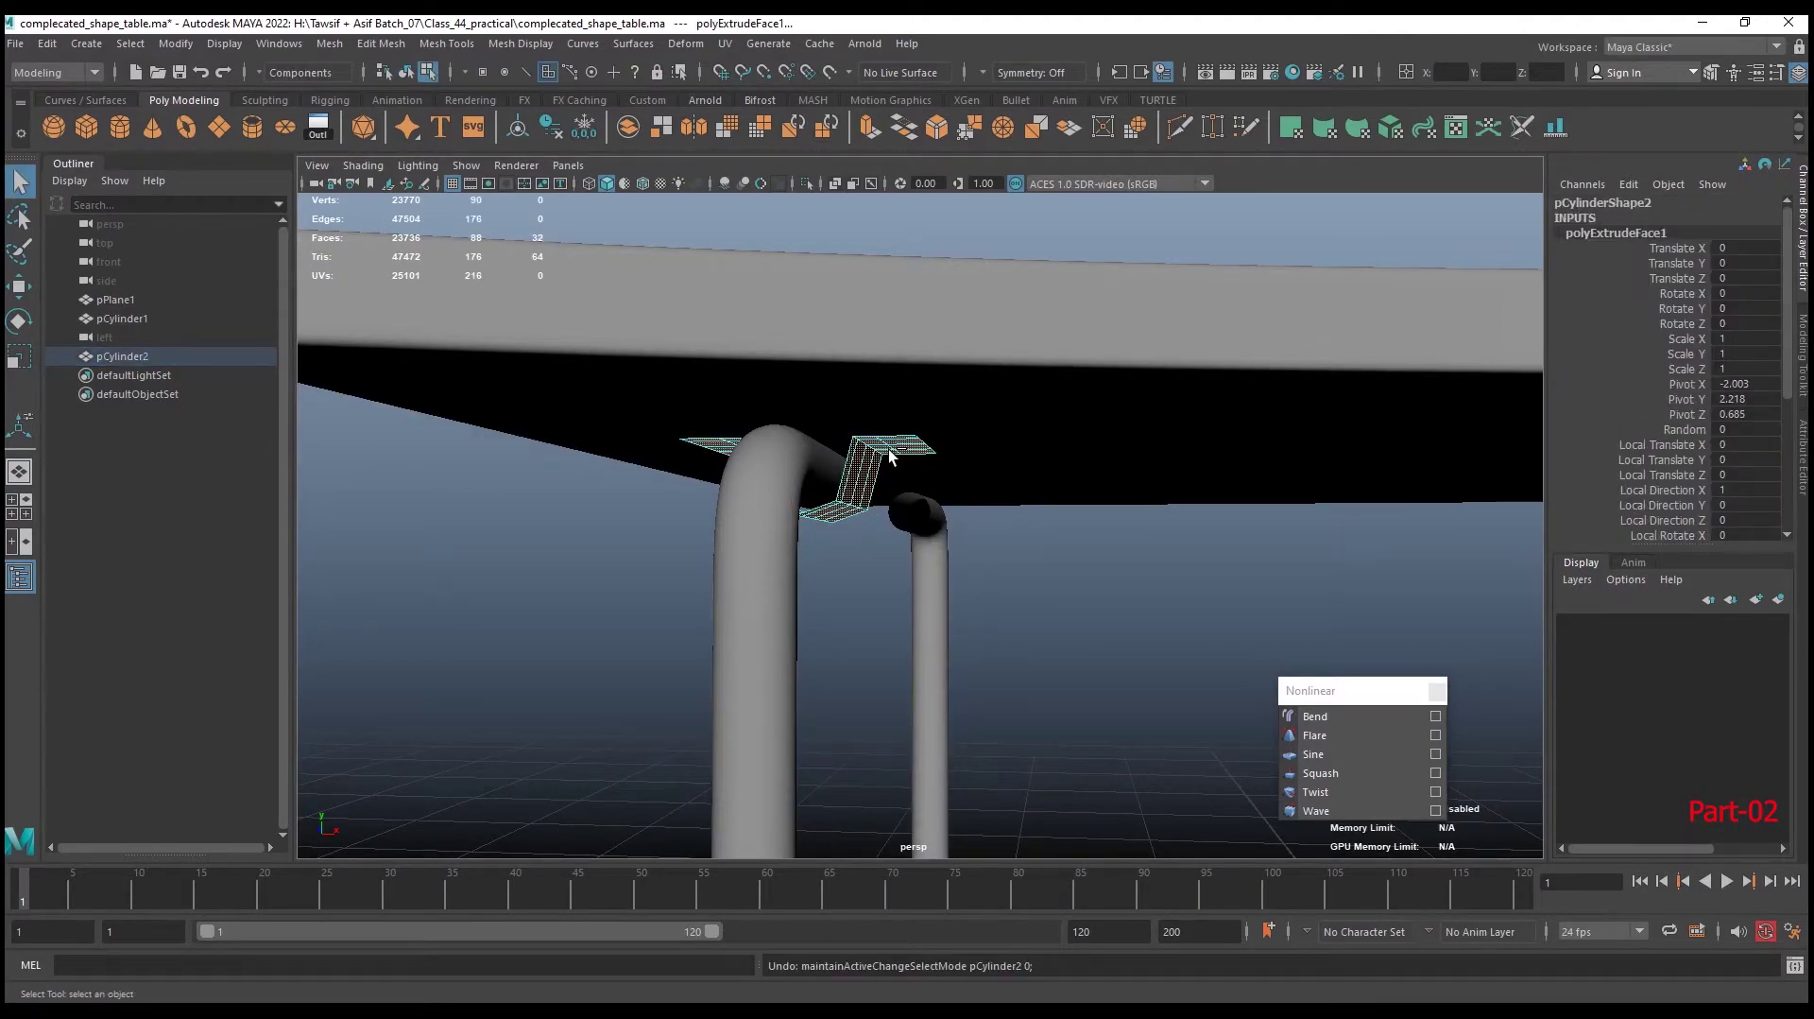
key("ctrl+z")
key("ctrl+z")
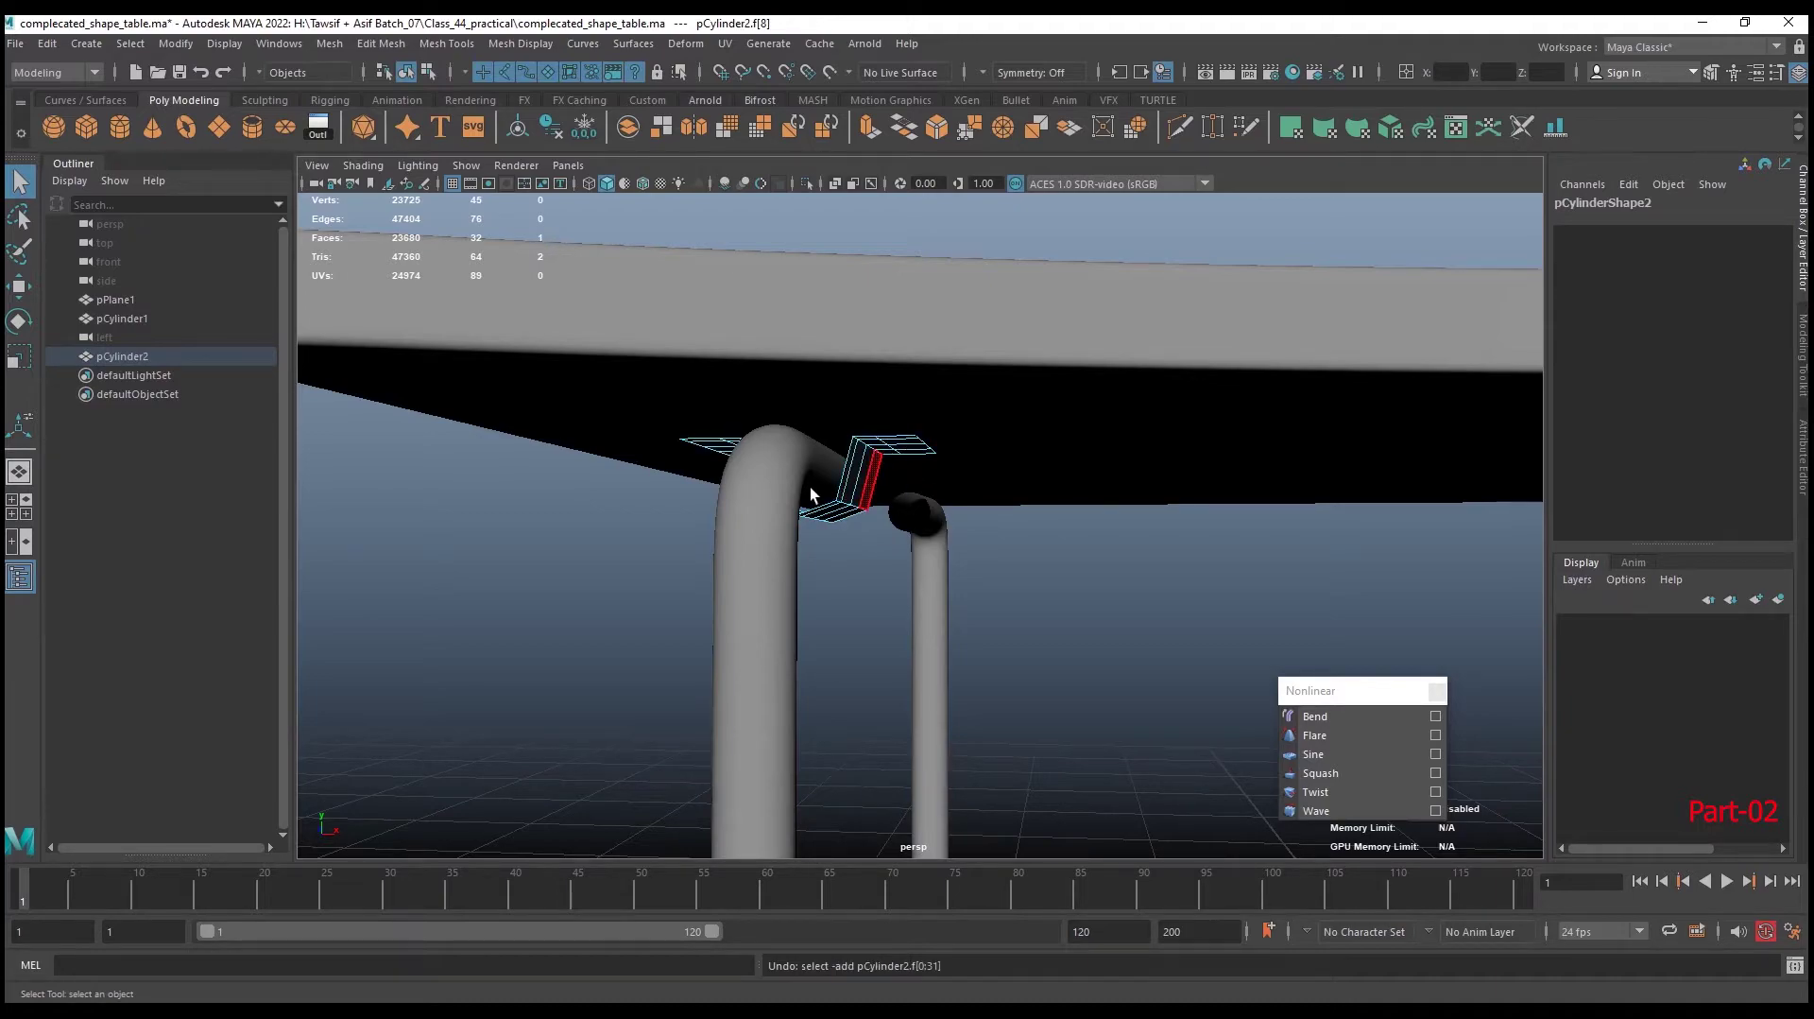
left_click_drag(811, 494, 1087, 445, "alt")
right_click_drag(1087, 454, 1047, 587)
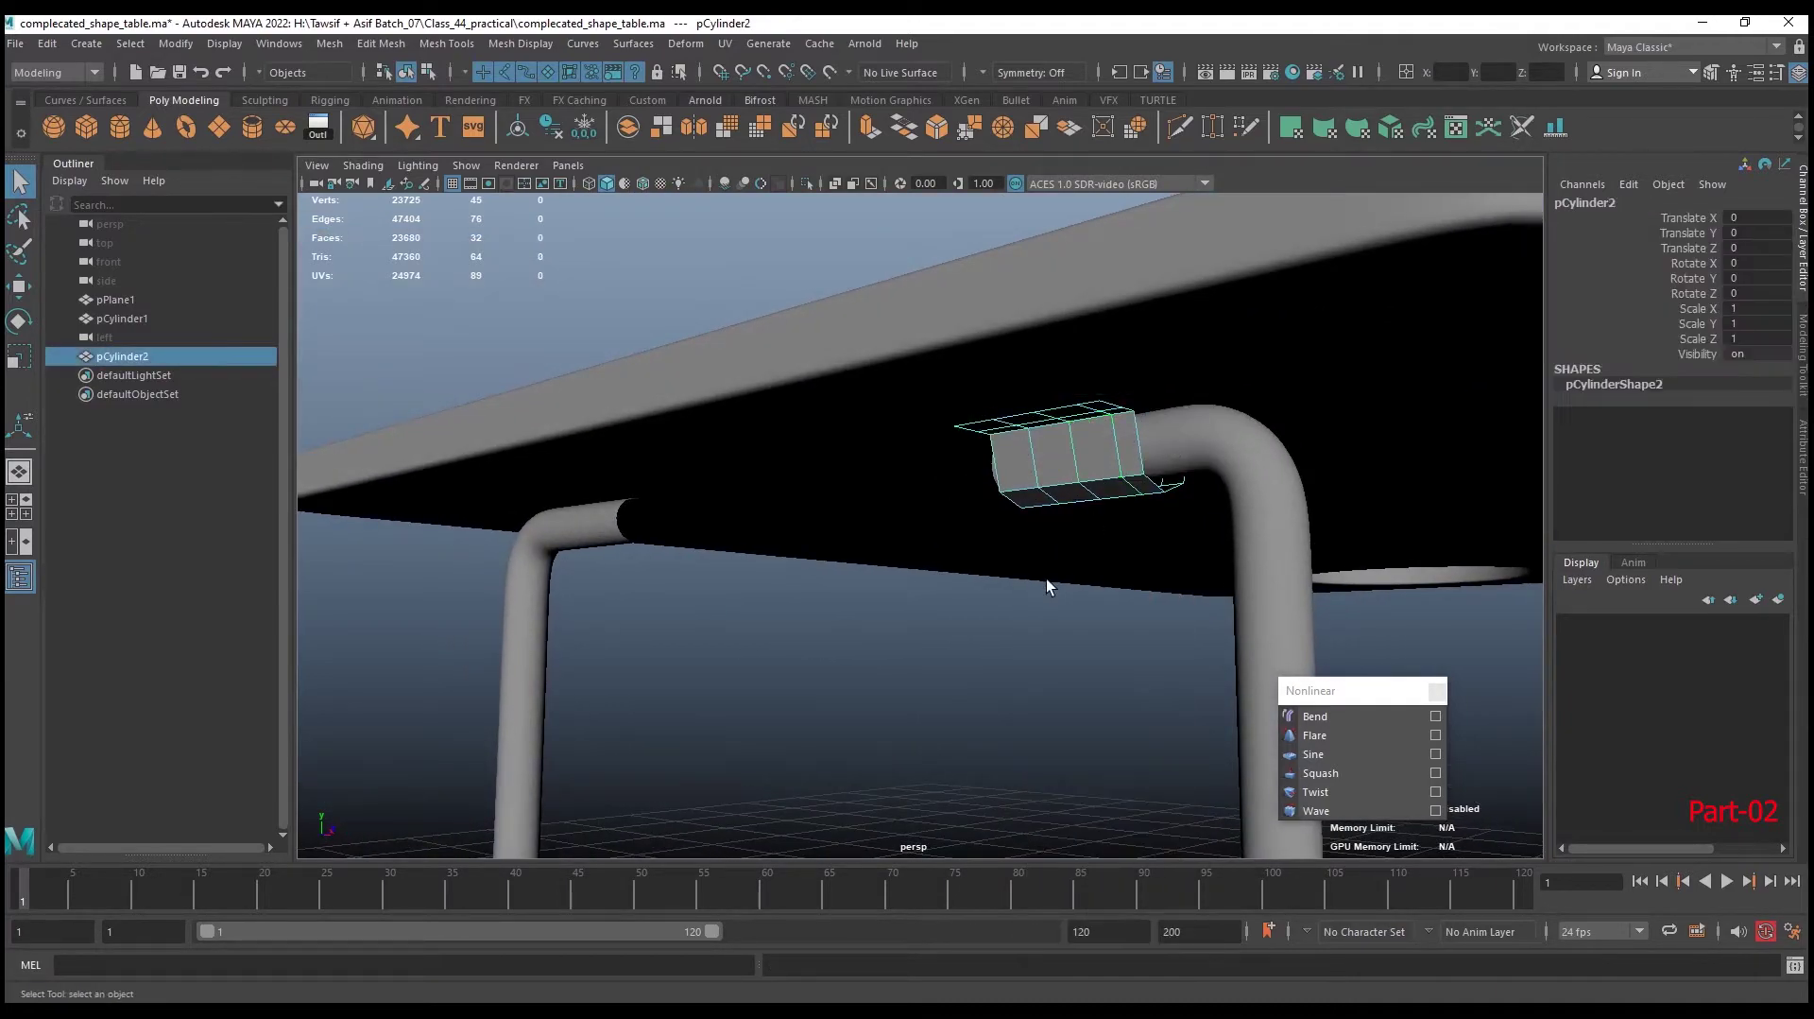
Isolate the bracket and extrude its 32-face strip with Local Translate Z 0.5
key("ctrl+1")
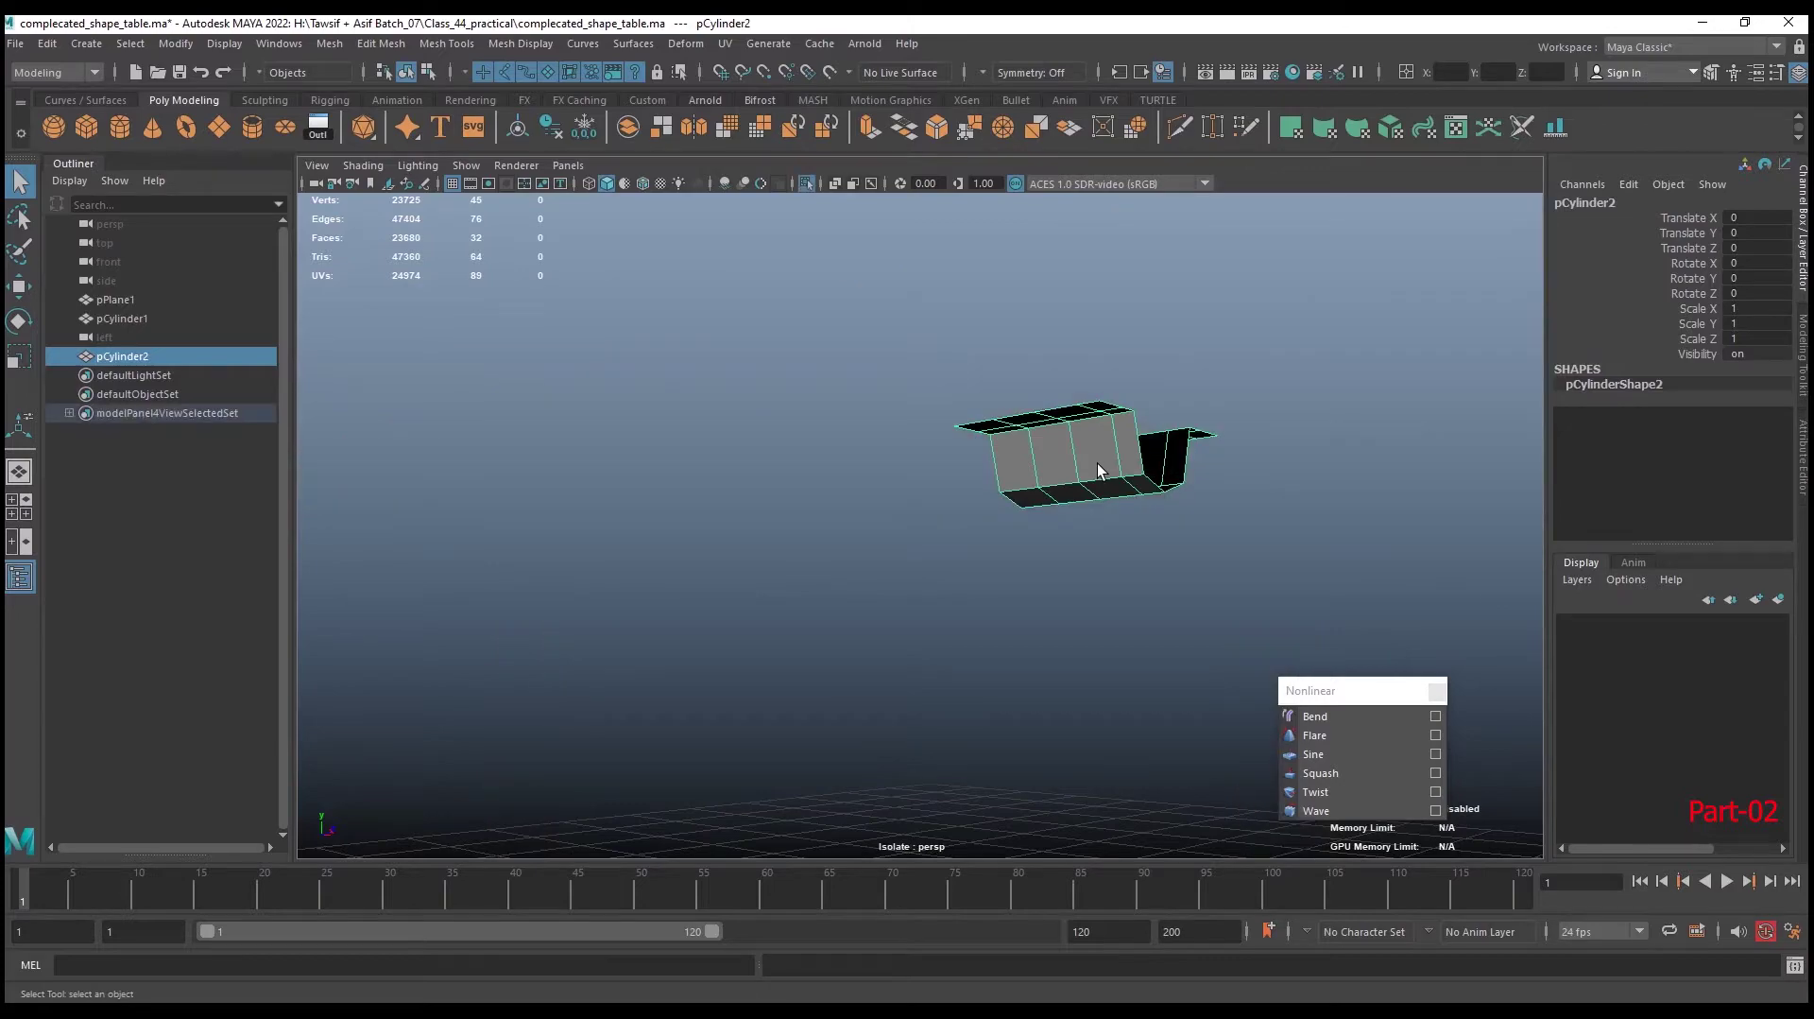
mouse_move(1097, 463)
left_mouse_down("alt")
mouse_move(1008, 494)
mouse_move(1053, 595)
mouse_move(922, 558)
mouse_move(977, 542)
mouse_move(928, 524)
left_mouse_up("alt")
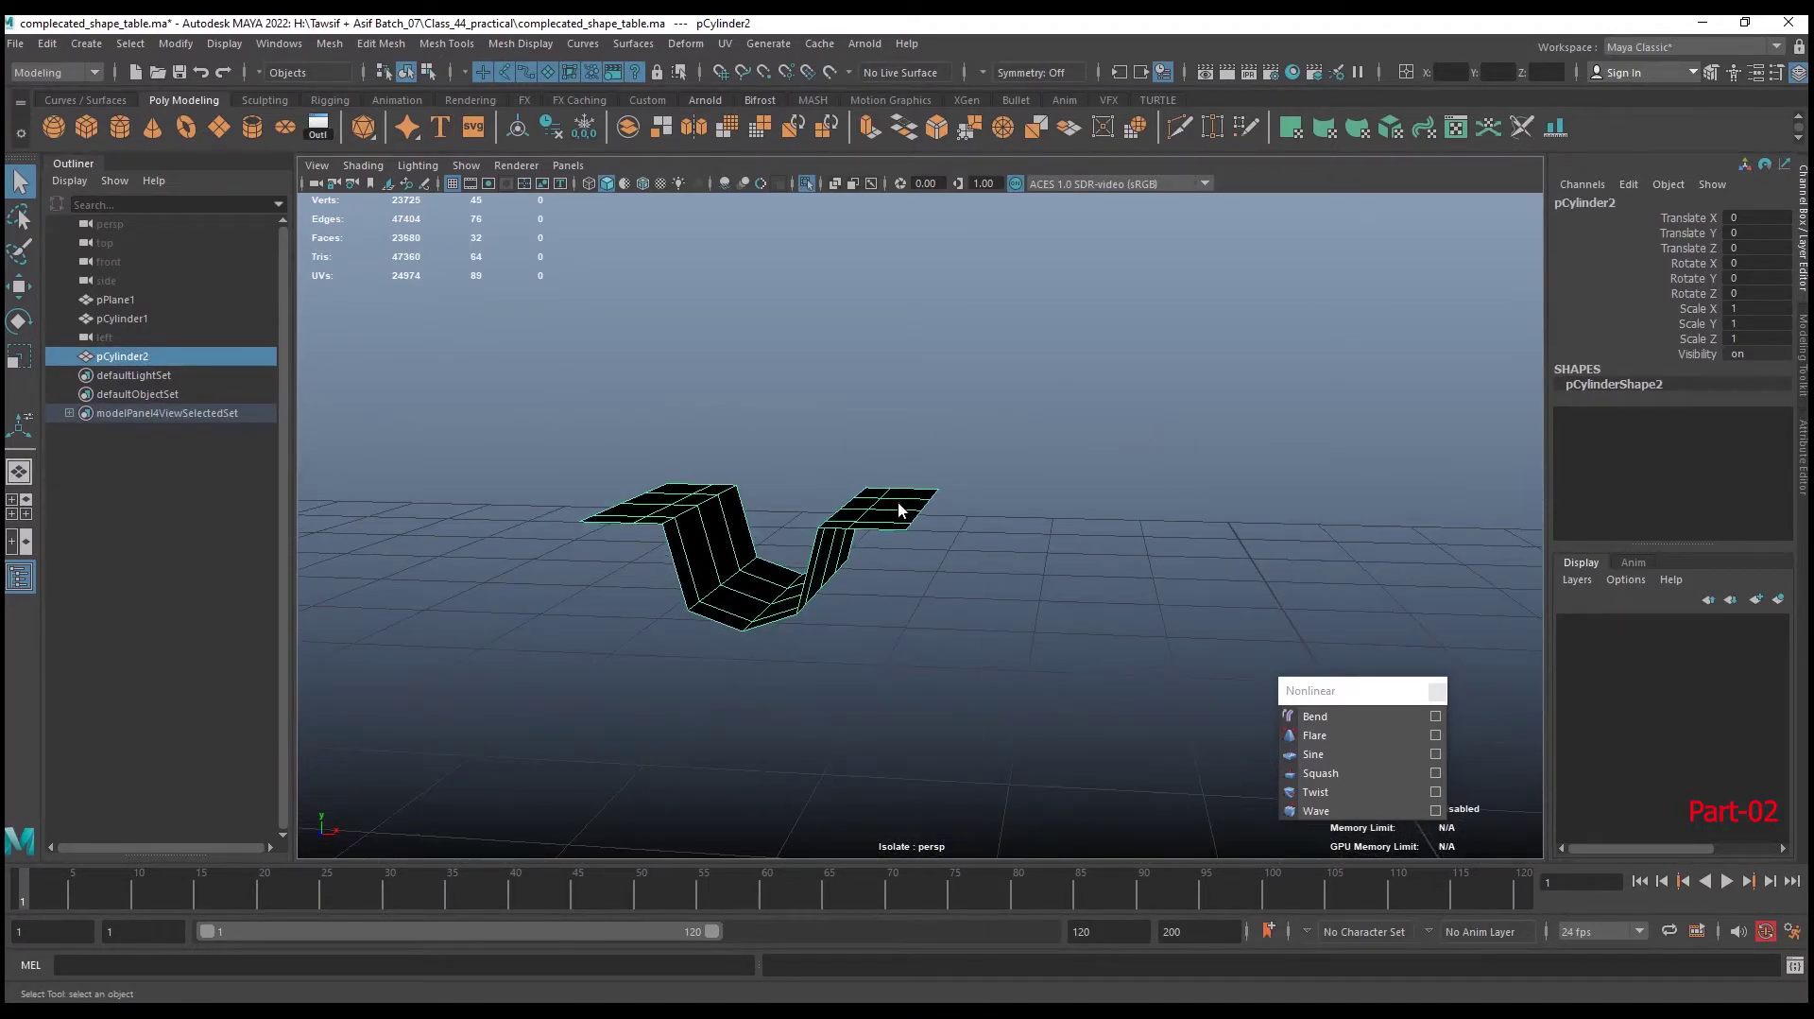
right_click_drag(898, 510, 874, 537)
double_click(895, 519)
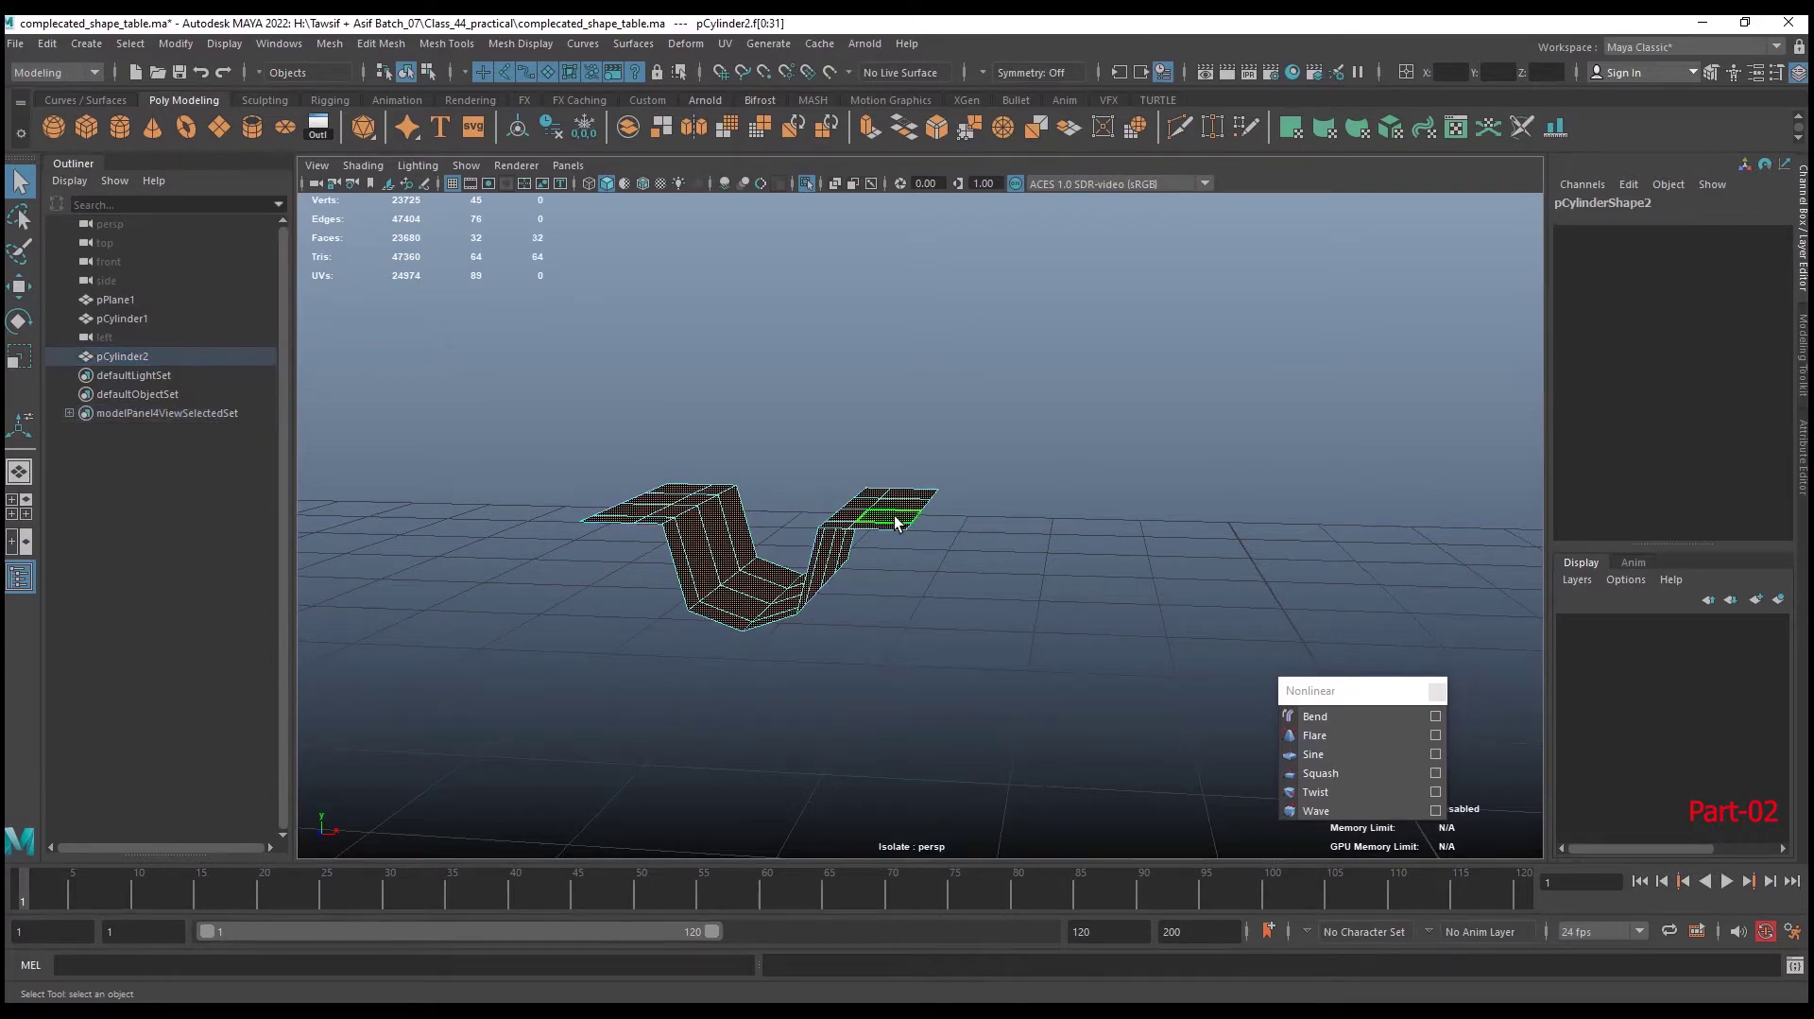
left_click(869, 138)
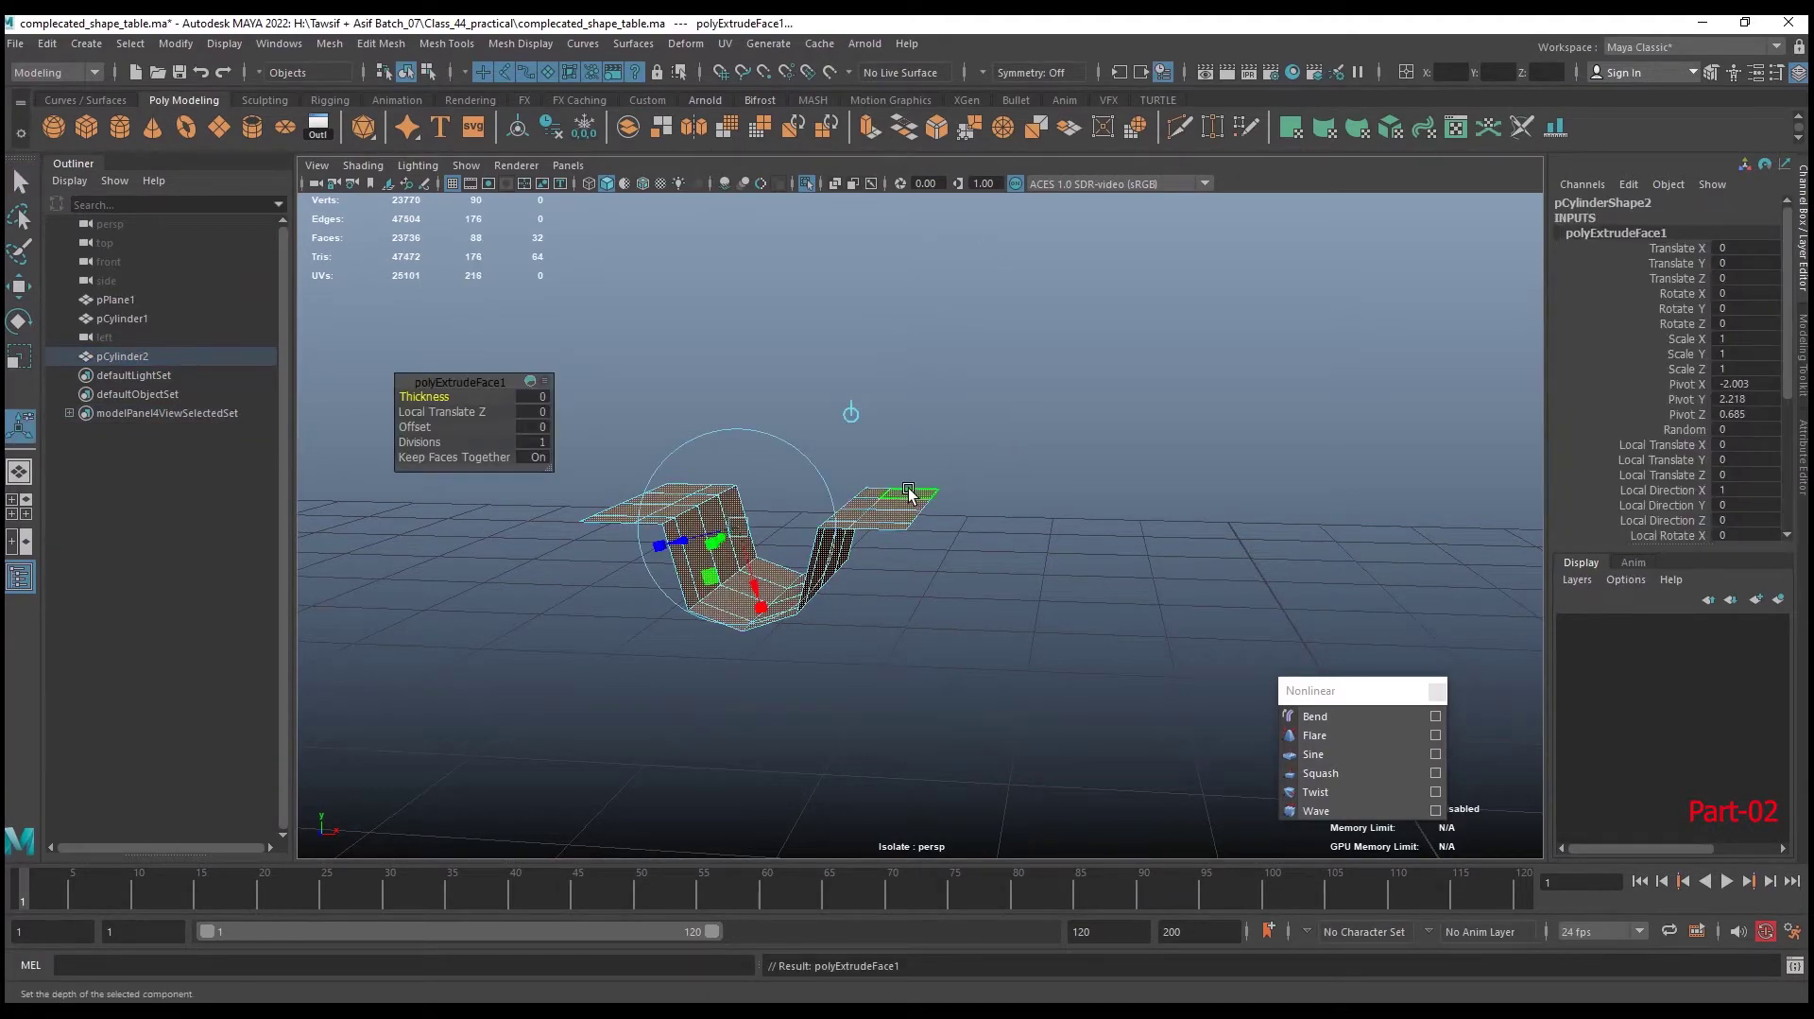
left_click(440, 412)
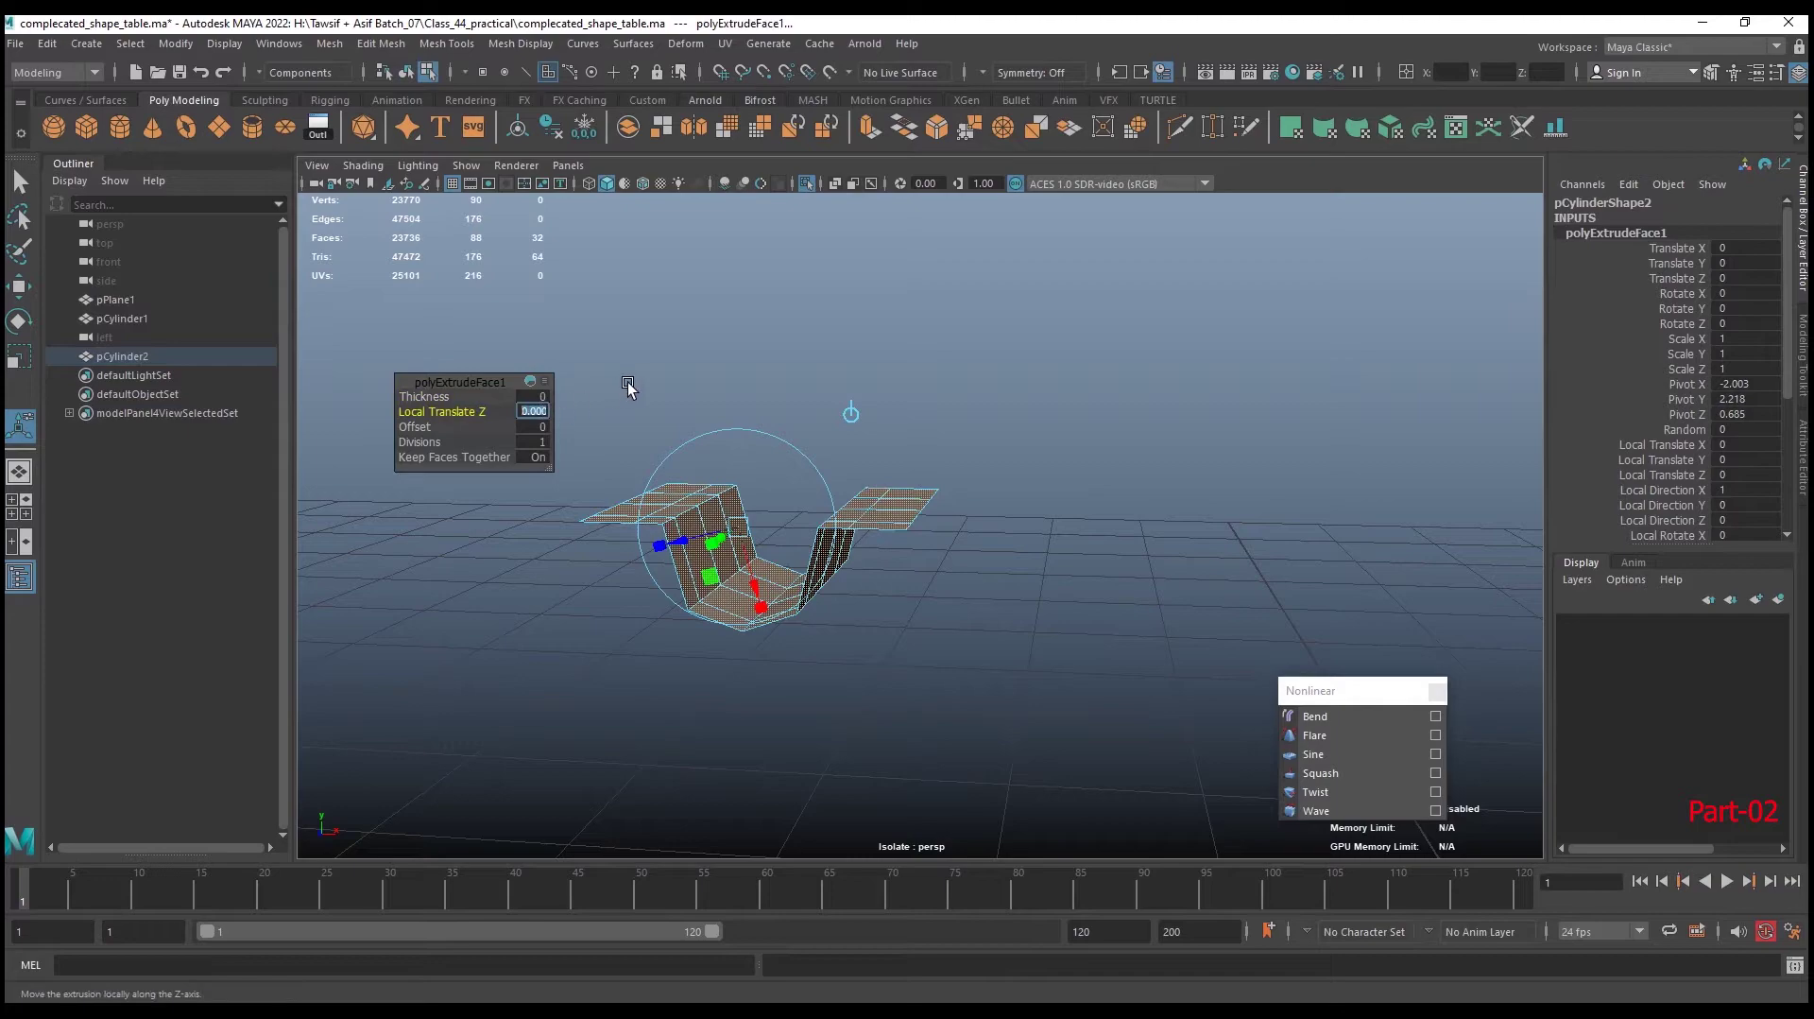
type("0.5")
key("Return")
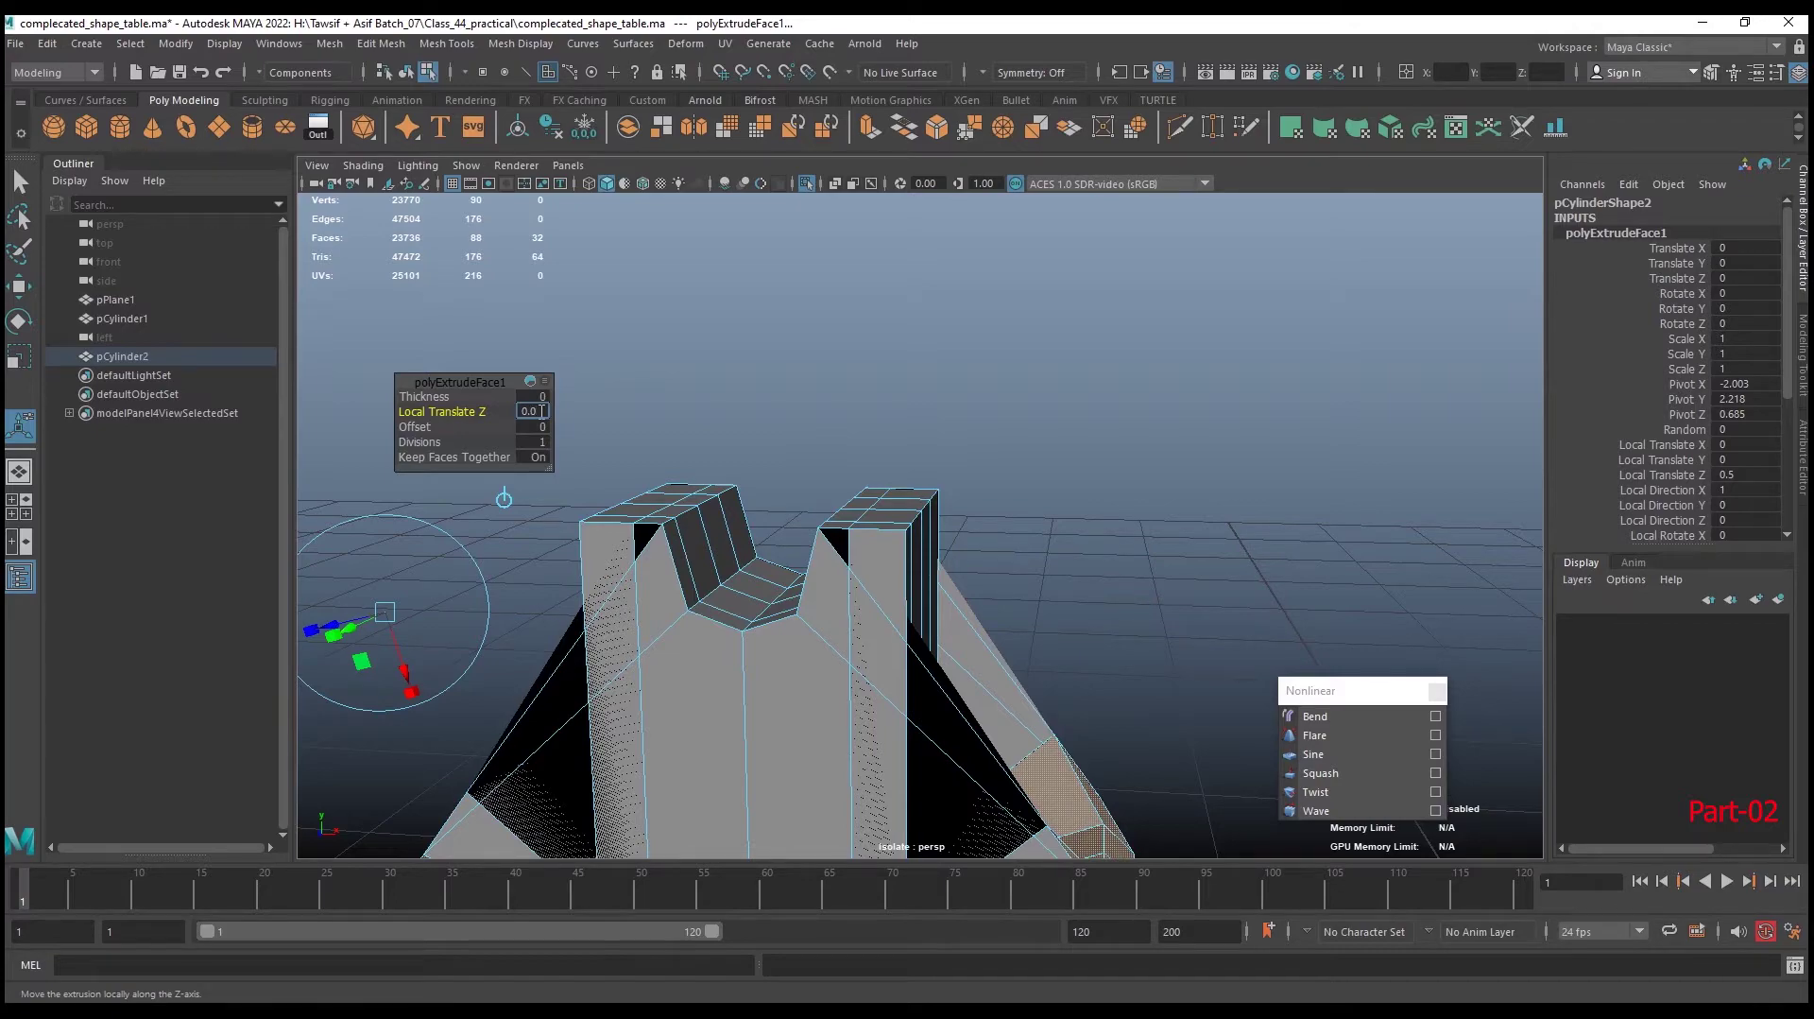
type("5")
Thin the tray extrusion's Local Translate Z from 0.05 through 0.02 down to 0.01
key("Return")
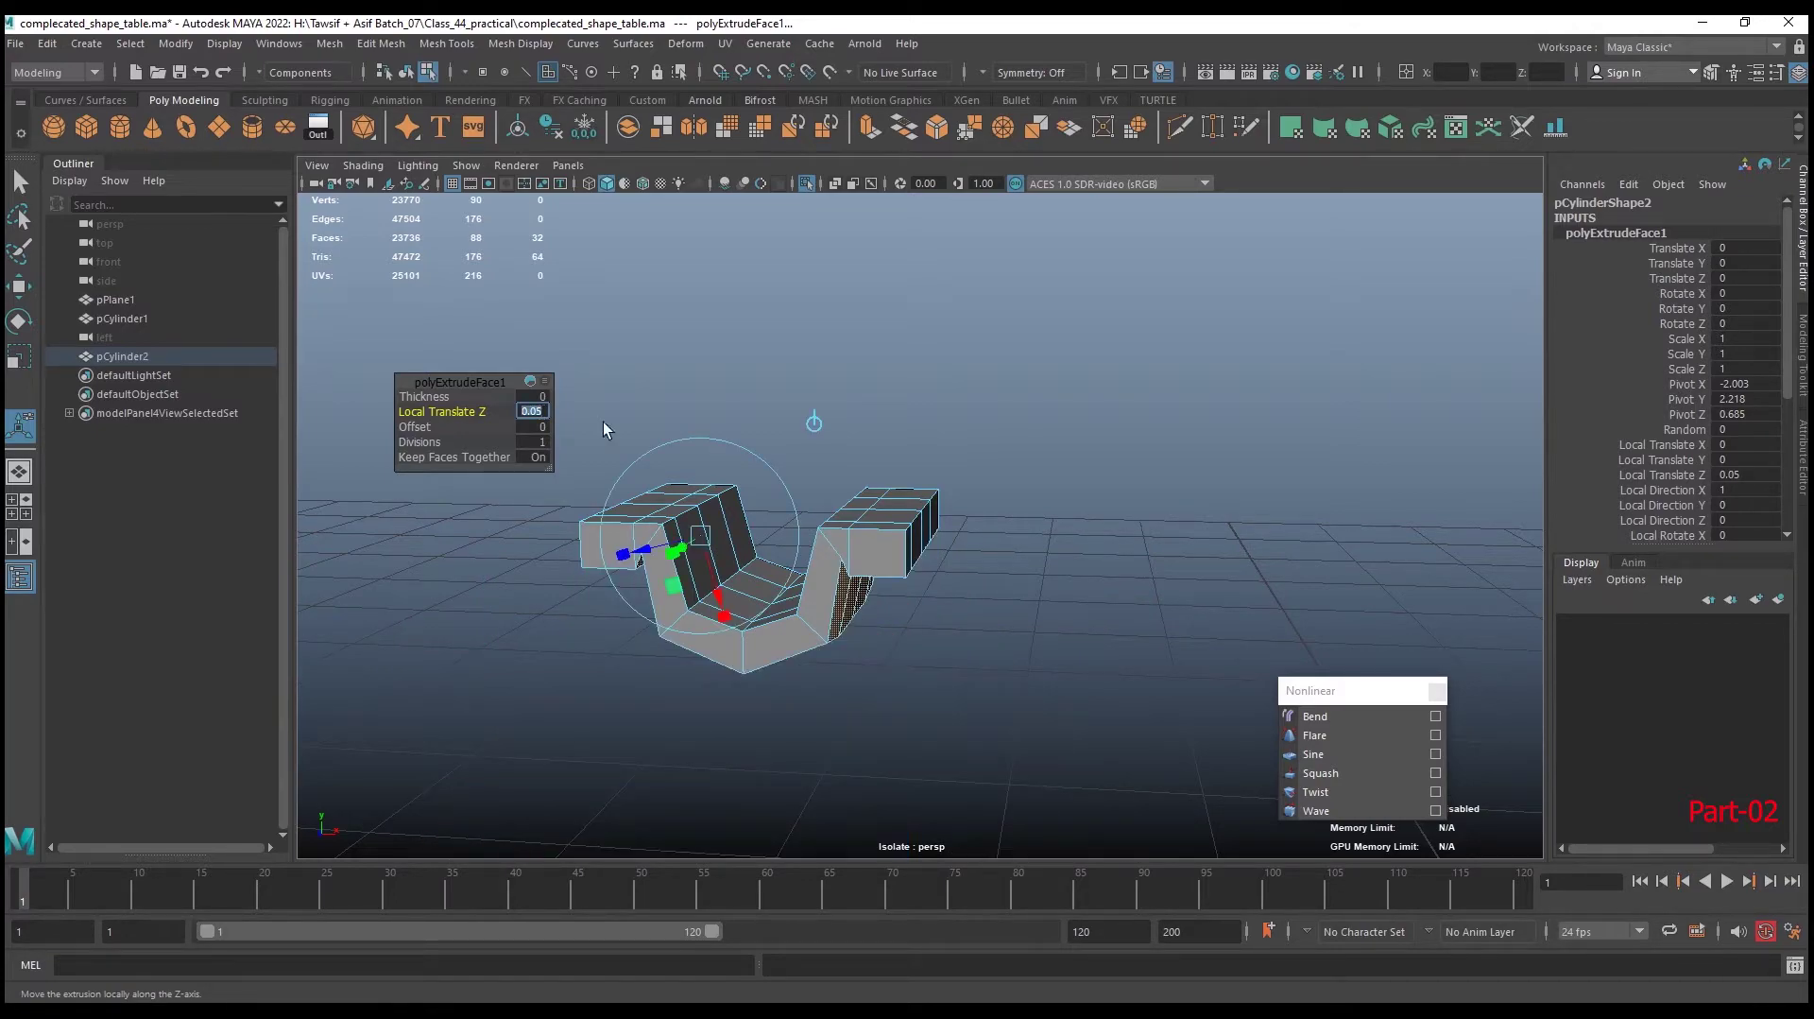
left_click_drag(606, 430, 541, 444, "alt")
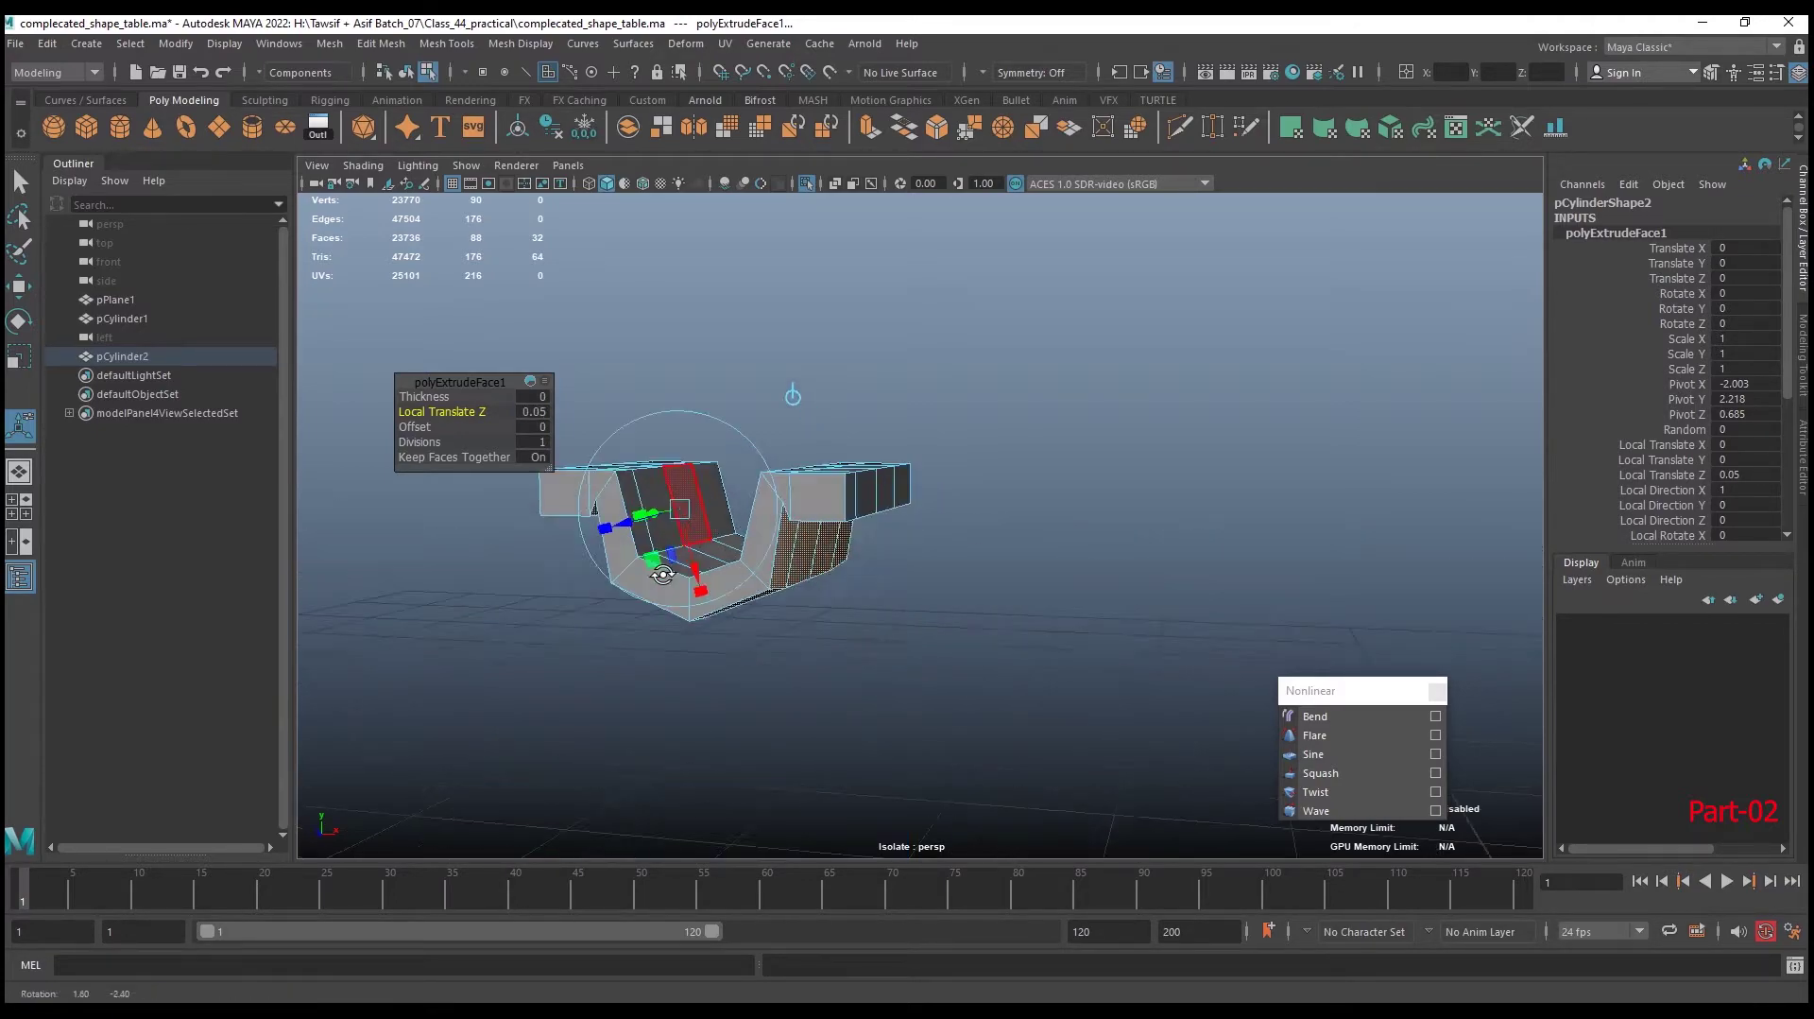
left_click(546, 414)
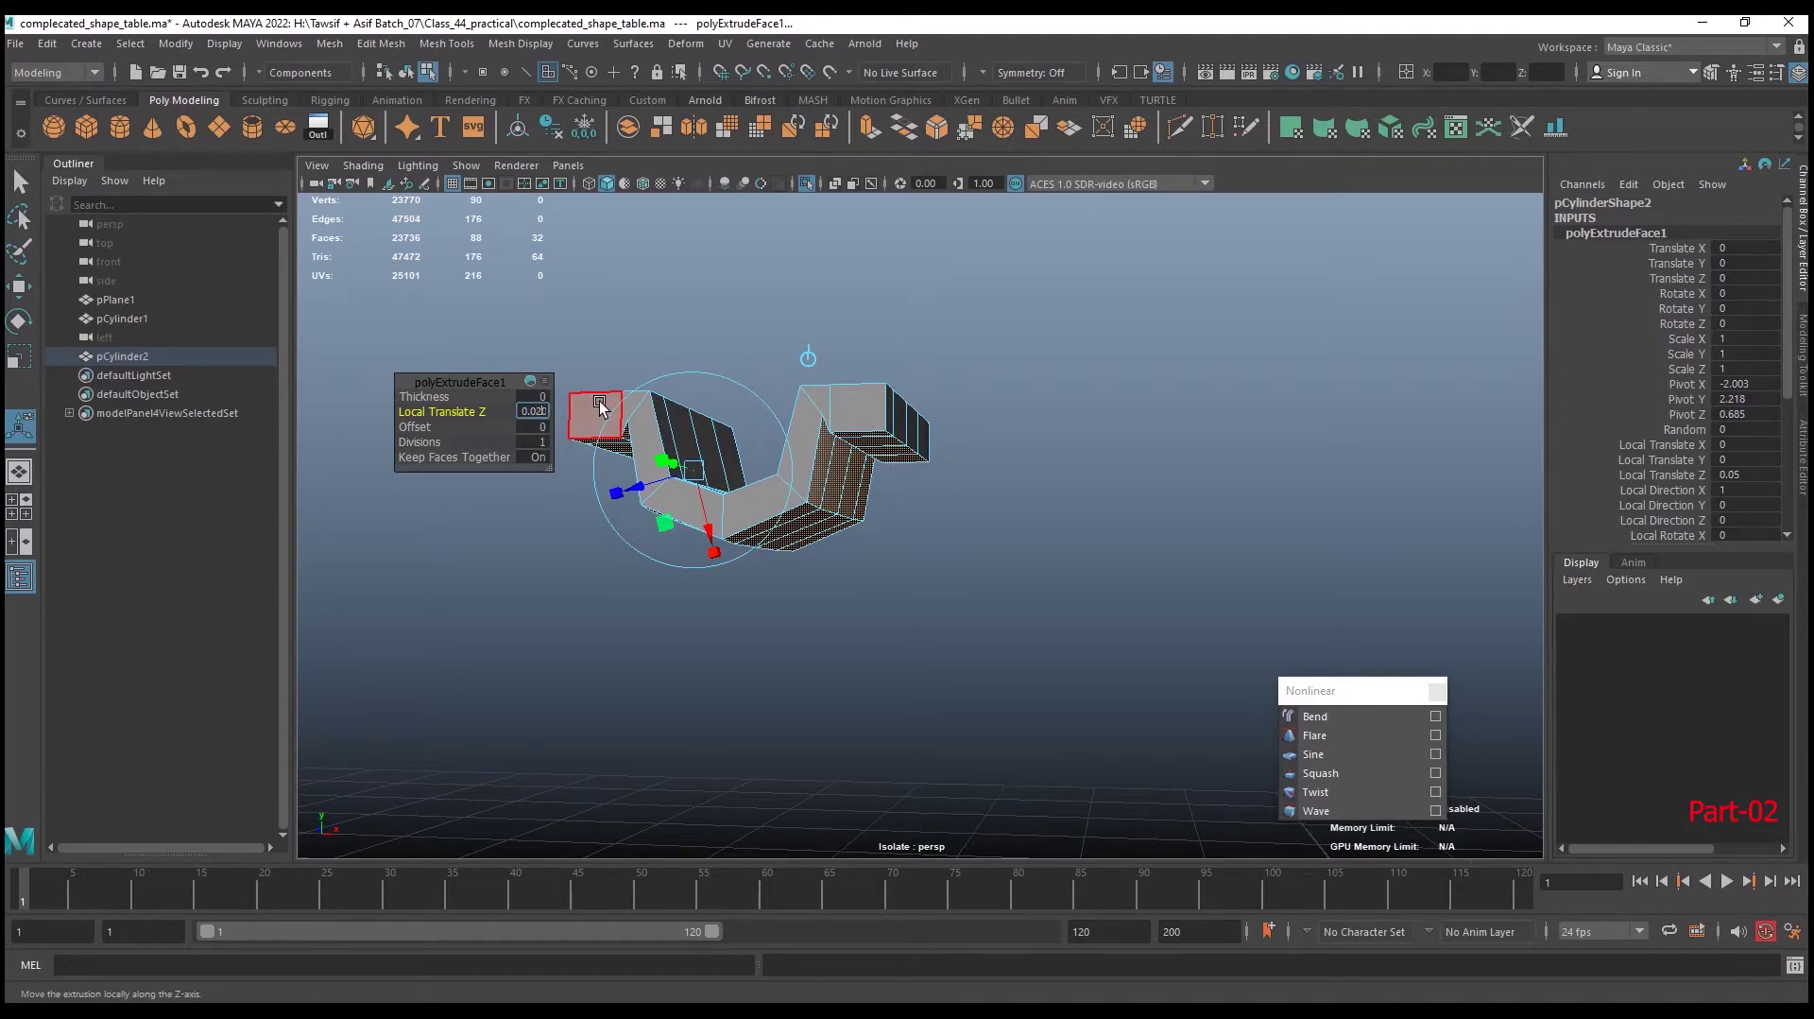
key("Return")
mouse_move(601, 407)
left_mouse_down("alt")
mouse_move(805, 568)
mouse_move(1026, 608)
left_mouse_up("alt")
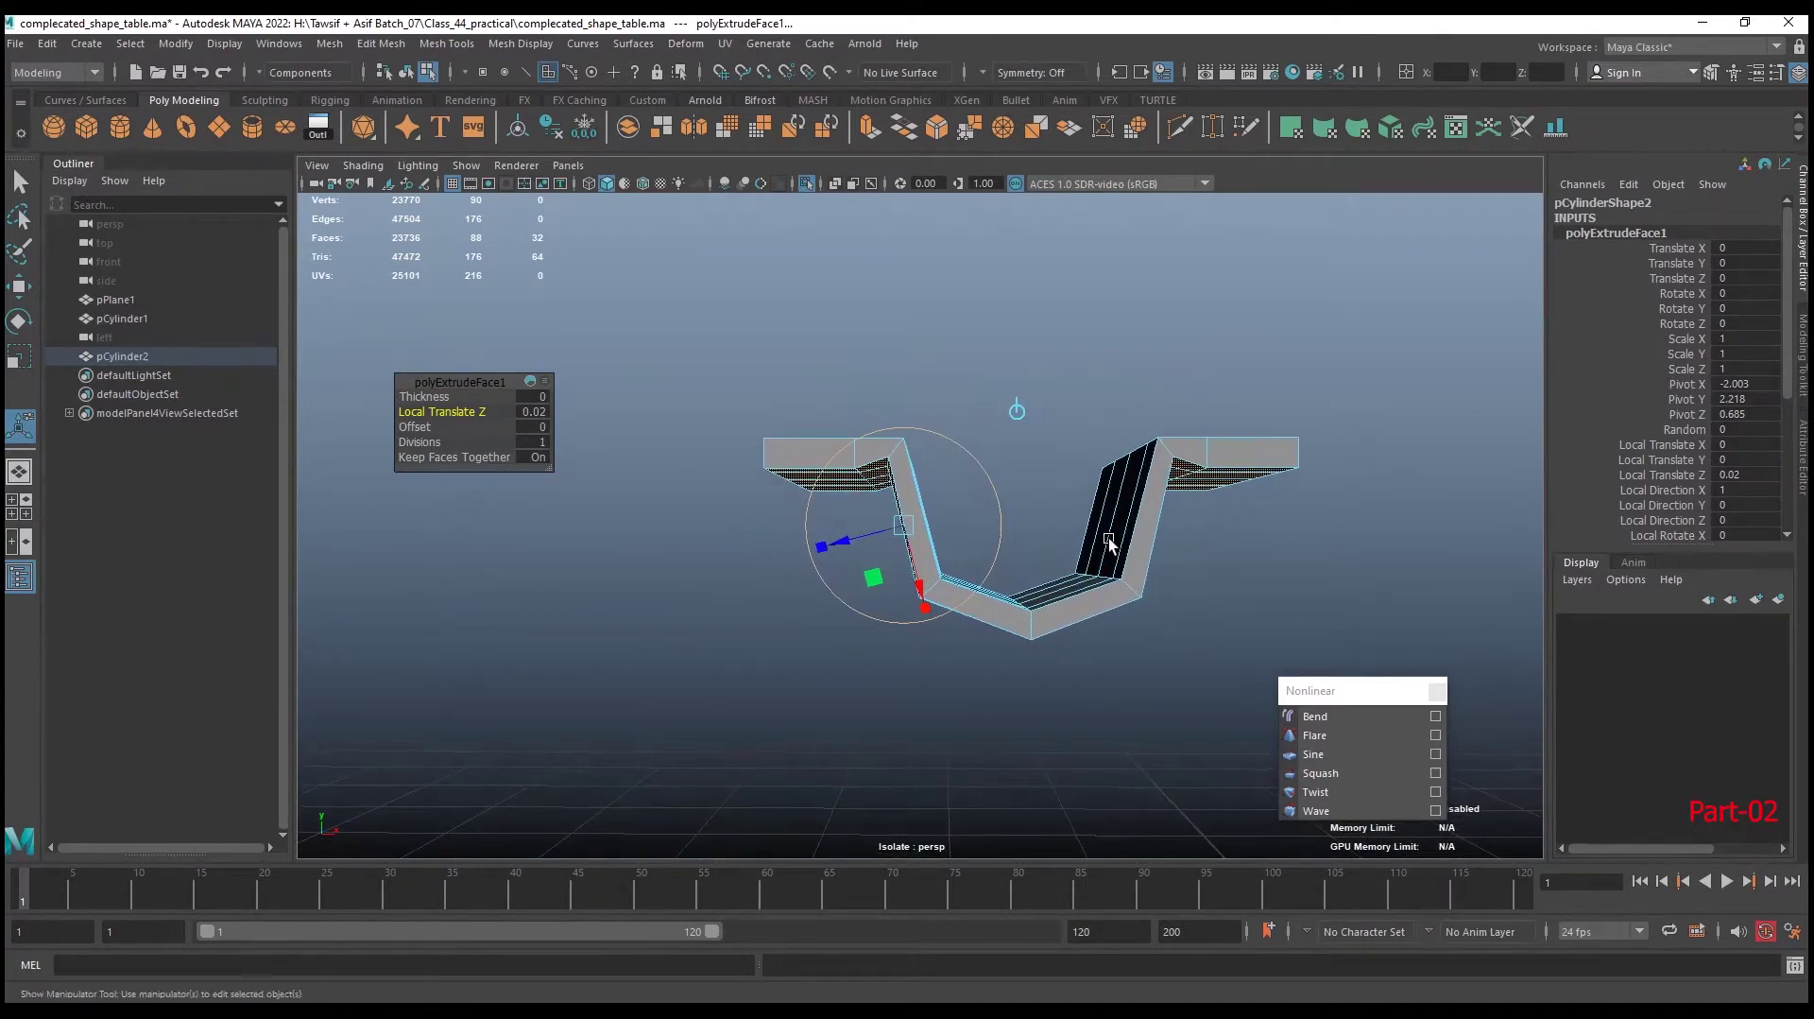
left_click_drag(1025, 609, 1101, 515, "alt")
left_click(537, 412)
type("0.01")
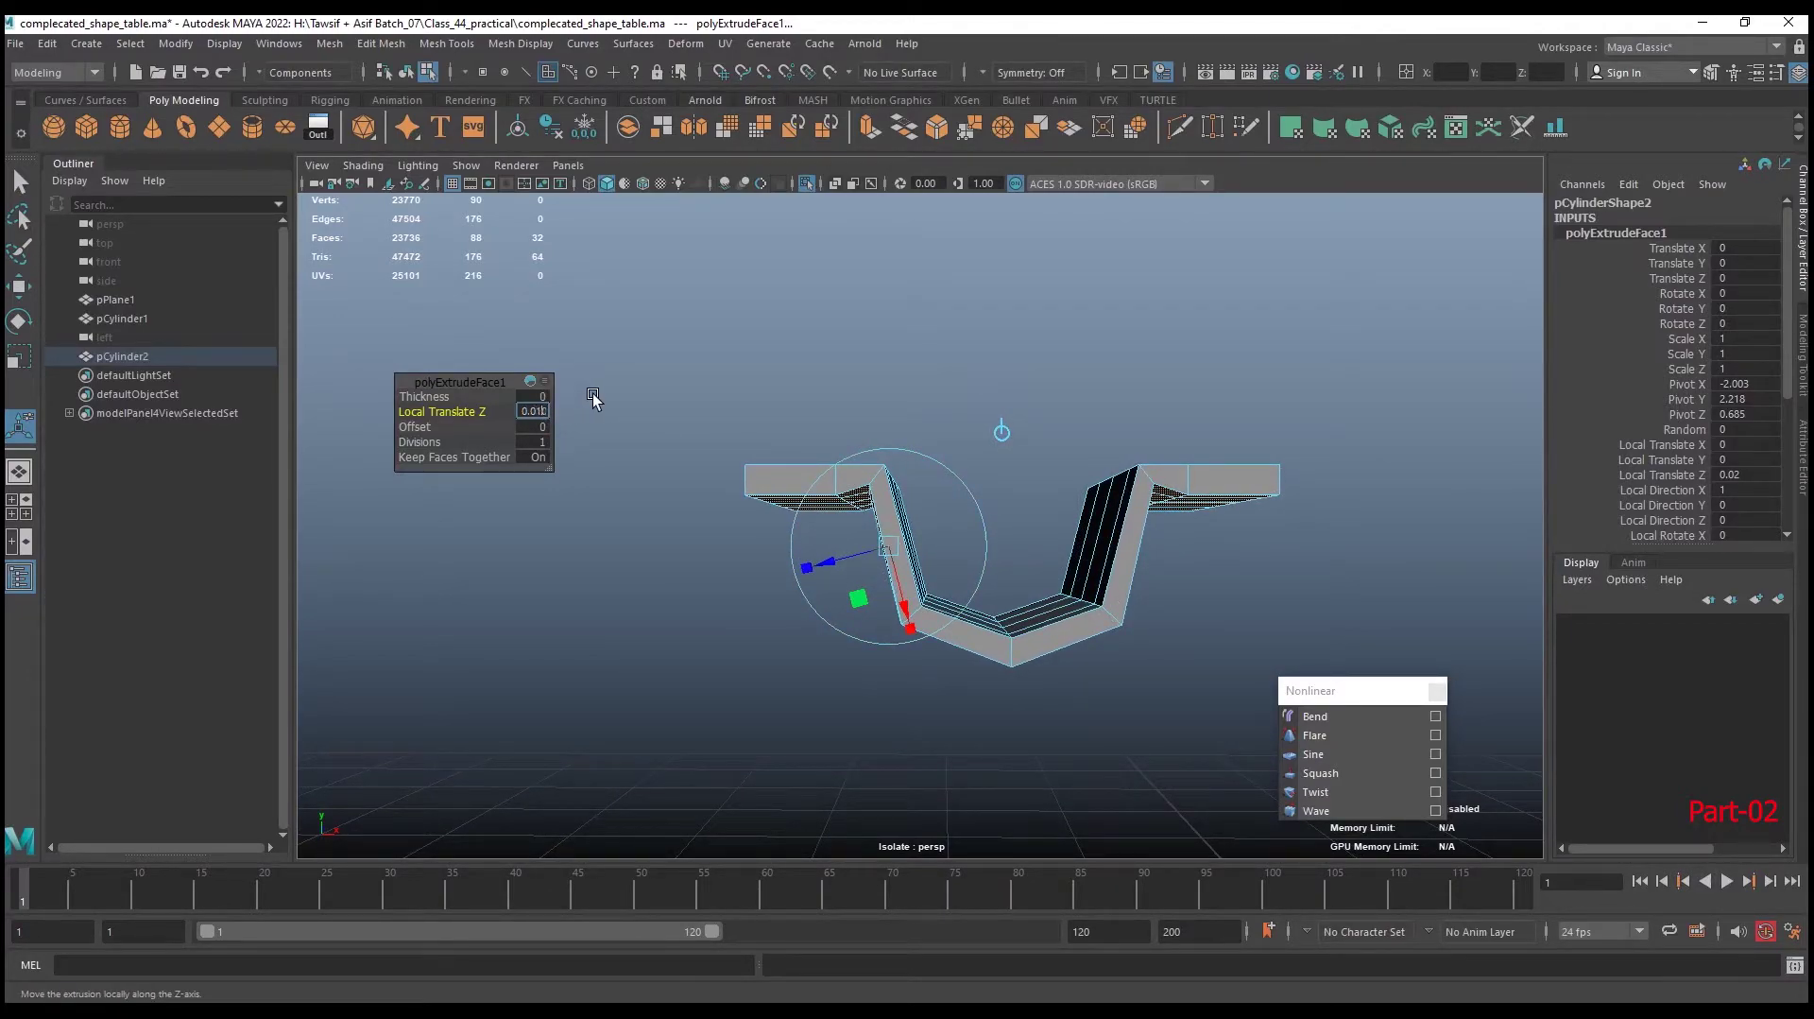
key("Return")
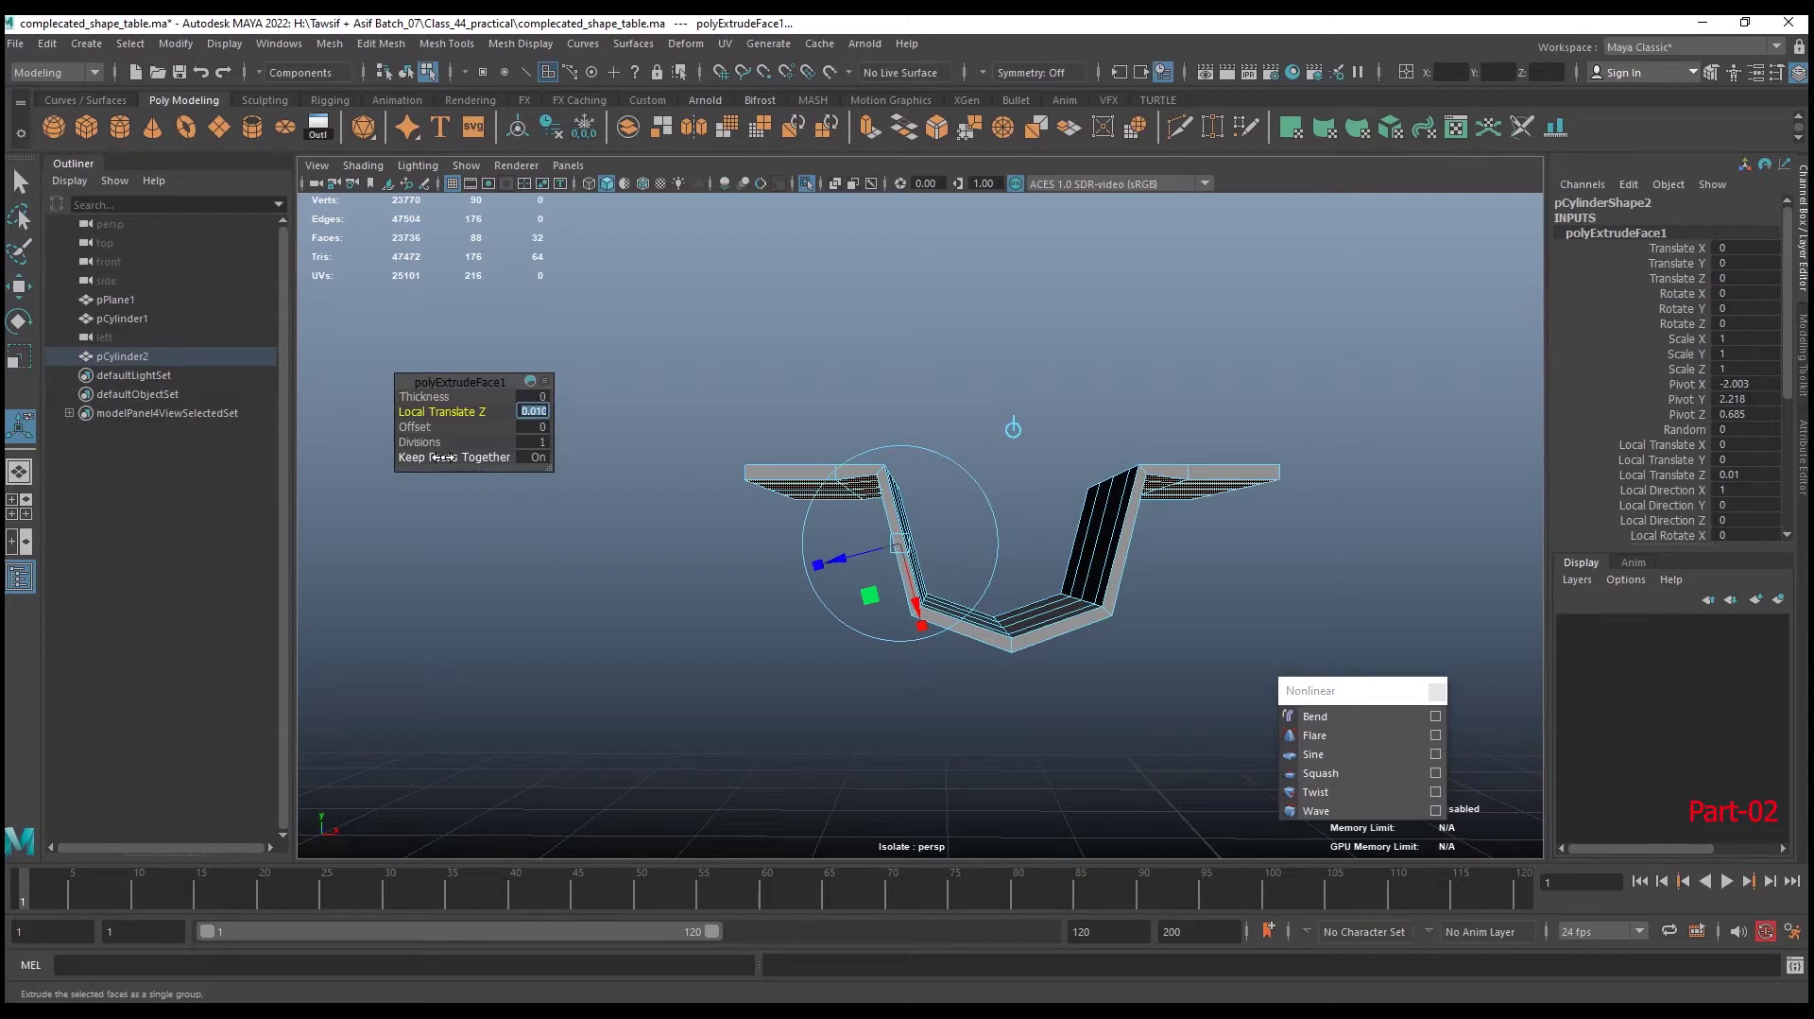
Try 2 extrusion divisions, revert to a single division, and deselect
left_click_drag(471, 446, 441, 443)
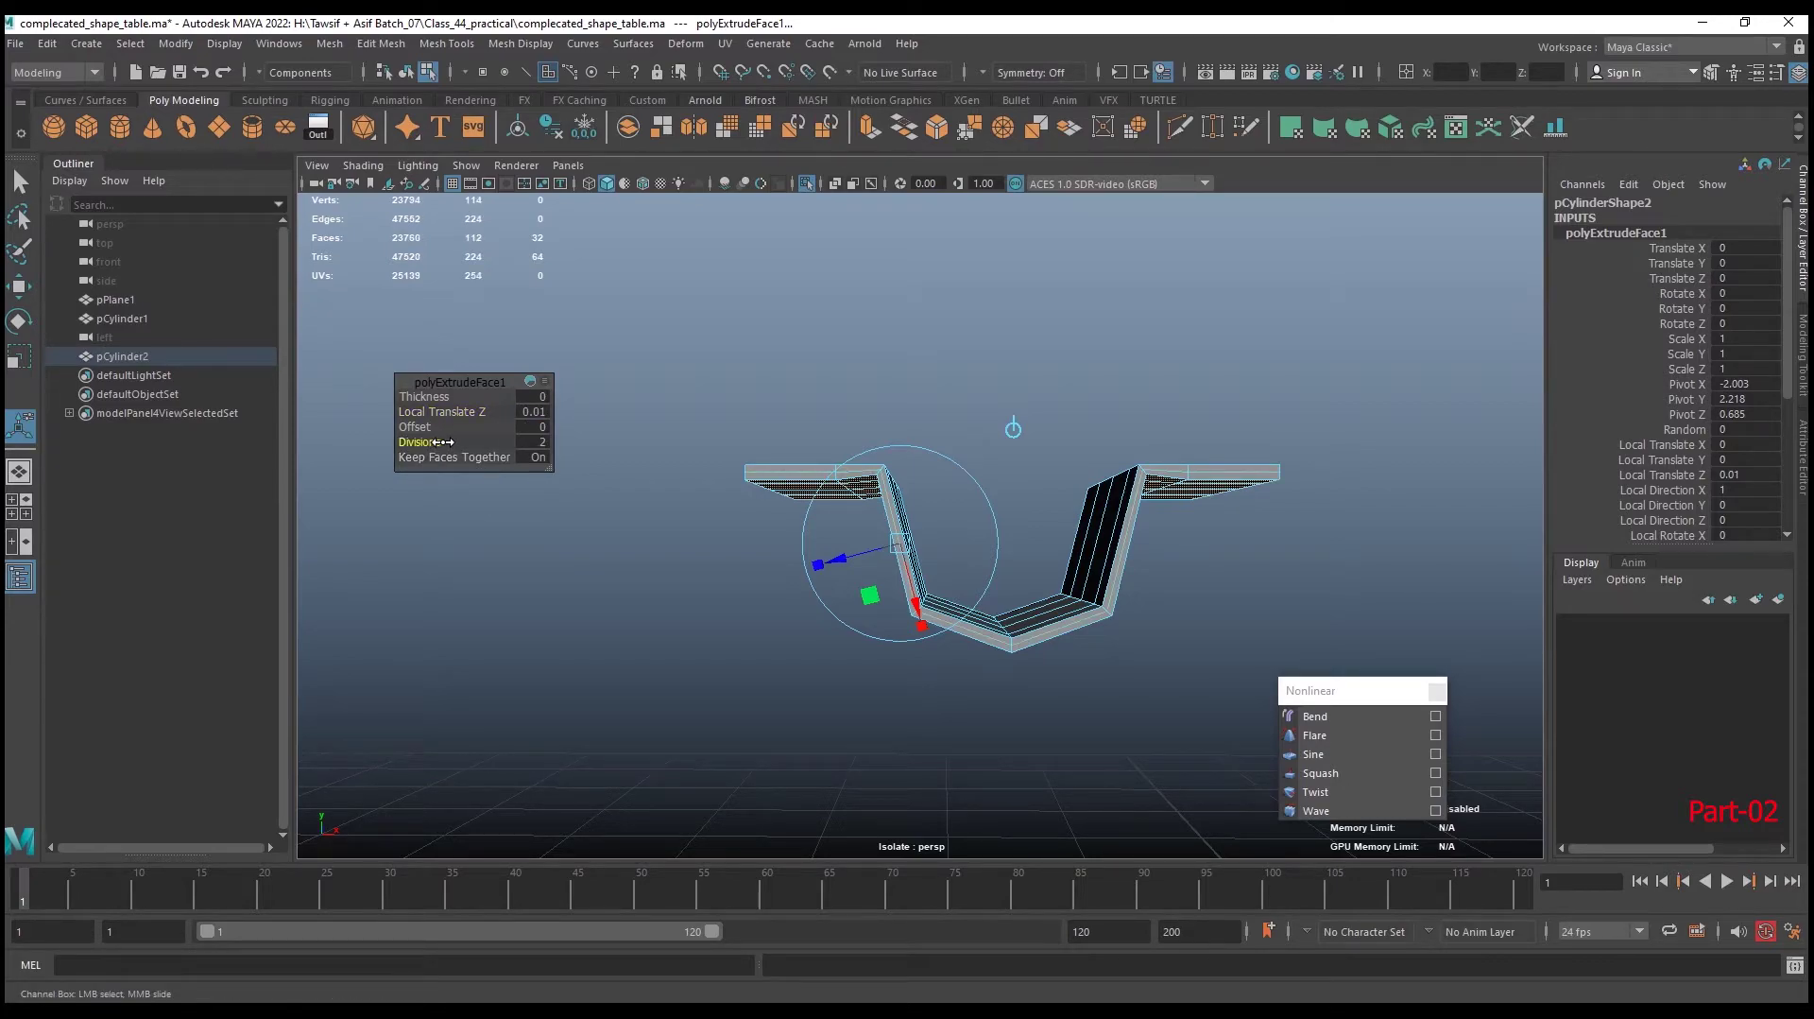
key("ctrl+z")
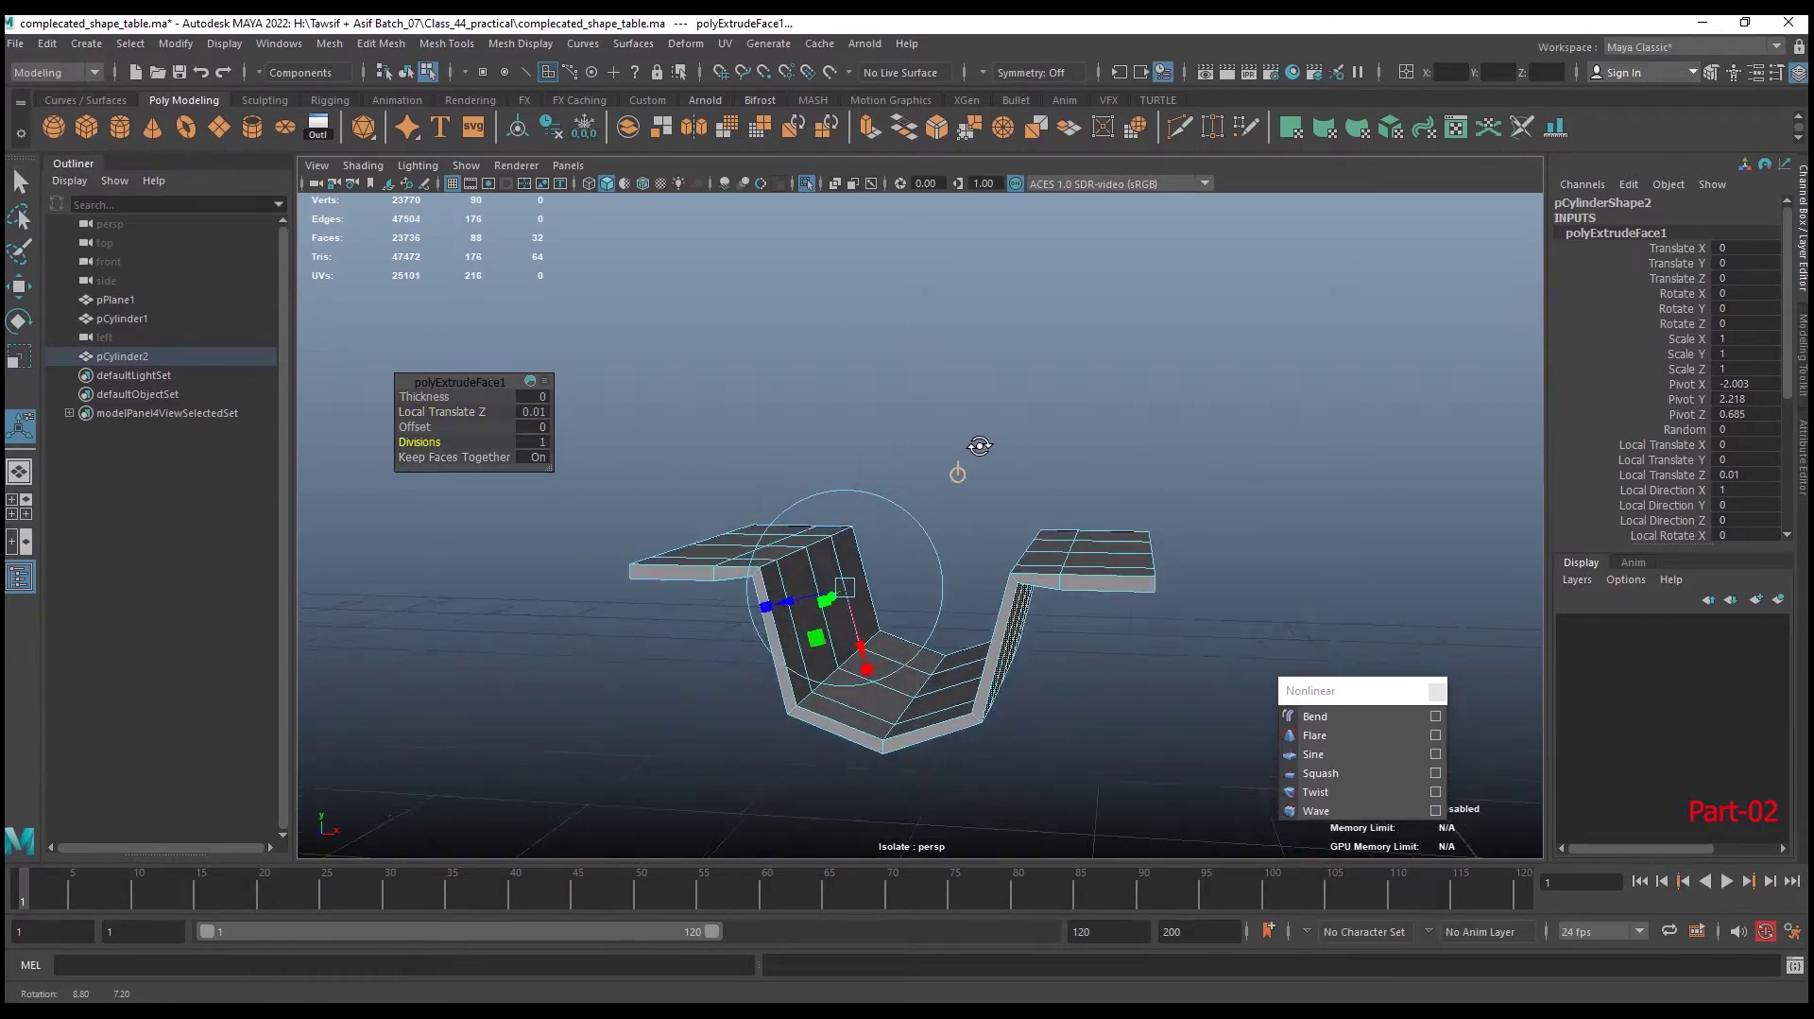
left_click_drag(1005, 429, 997, 441, "alt")
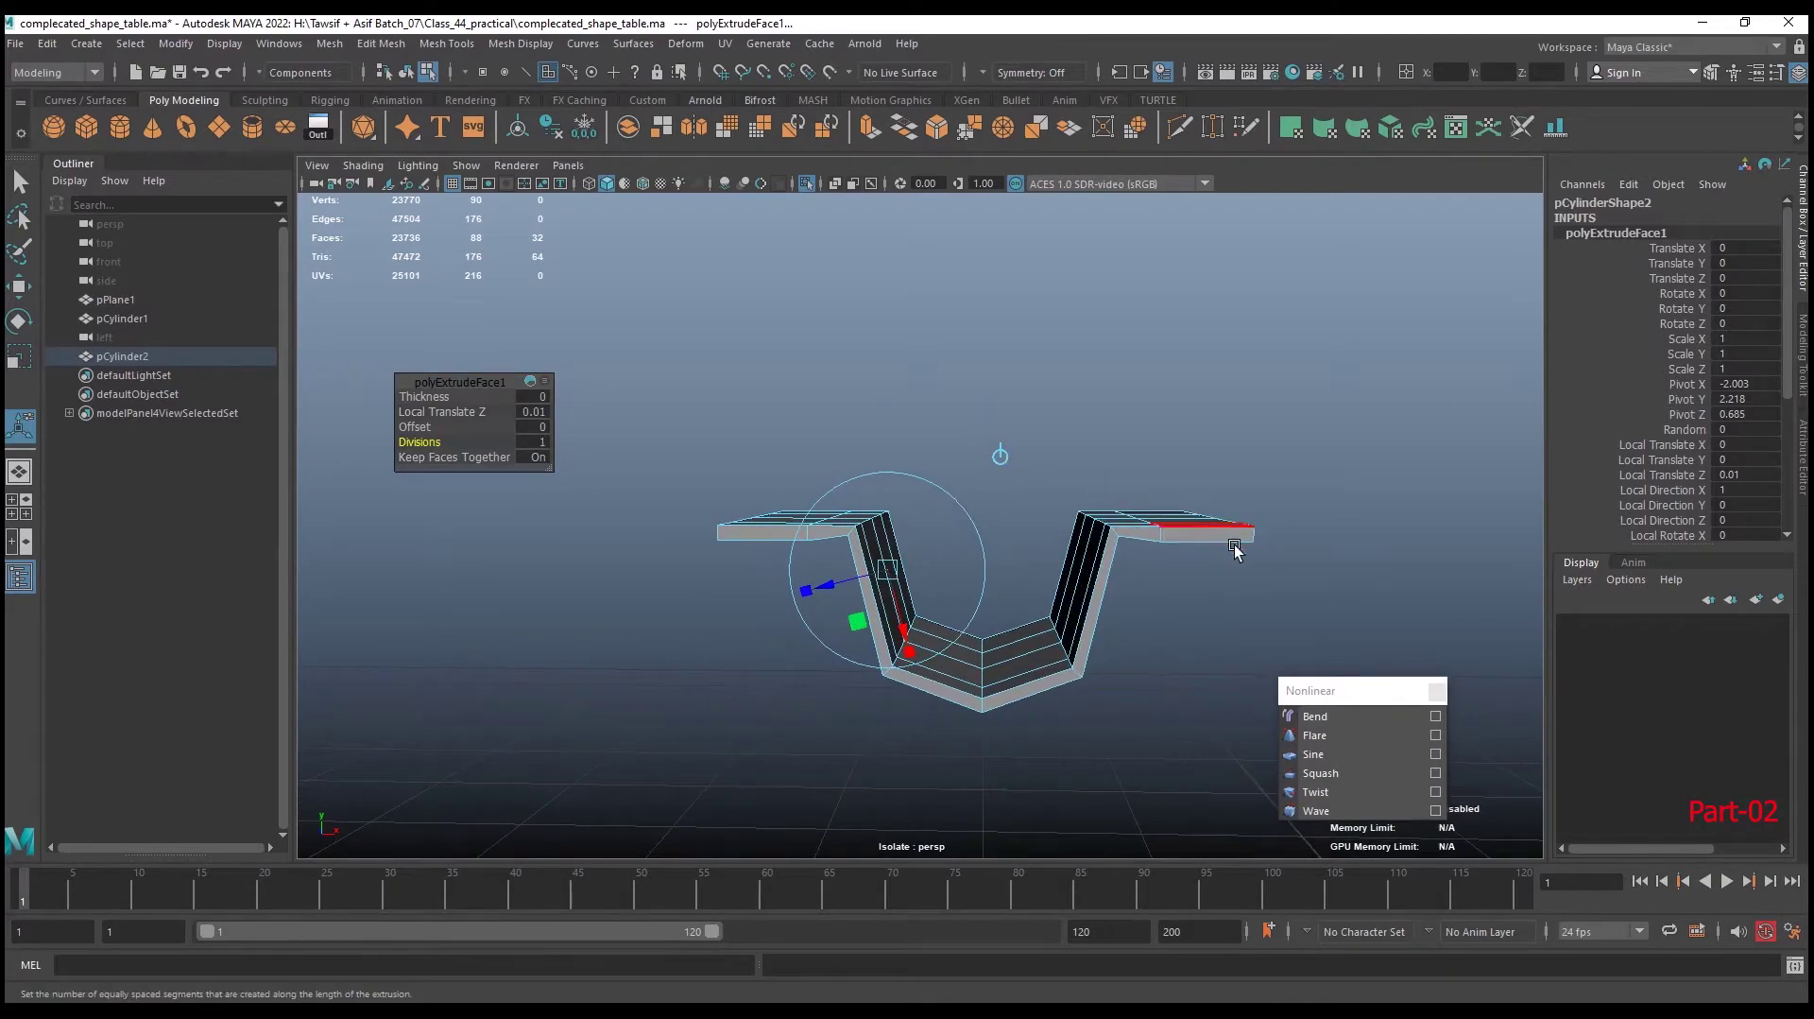
right_click_drag(1235, 493, 1236, 539)
Select the tray profile and view it front-on in wireframe
left_click(1329, 465)
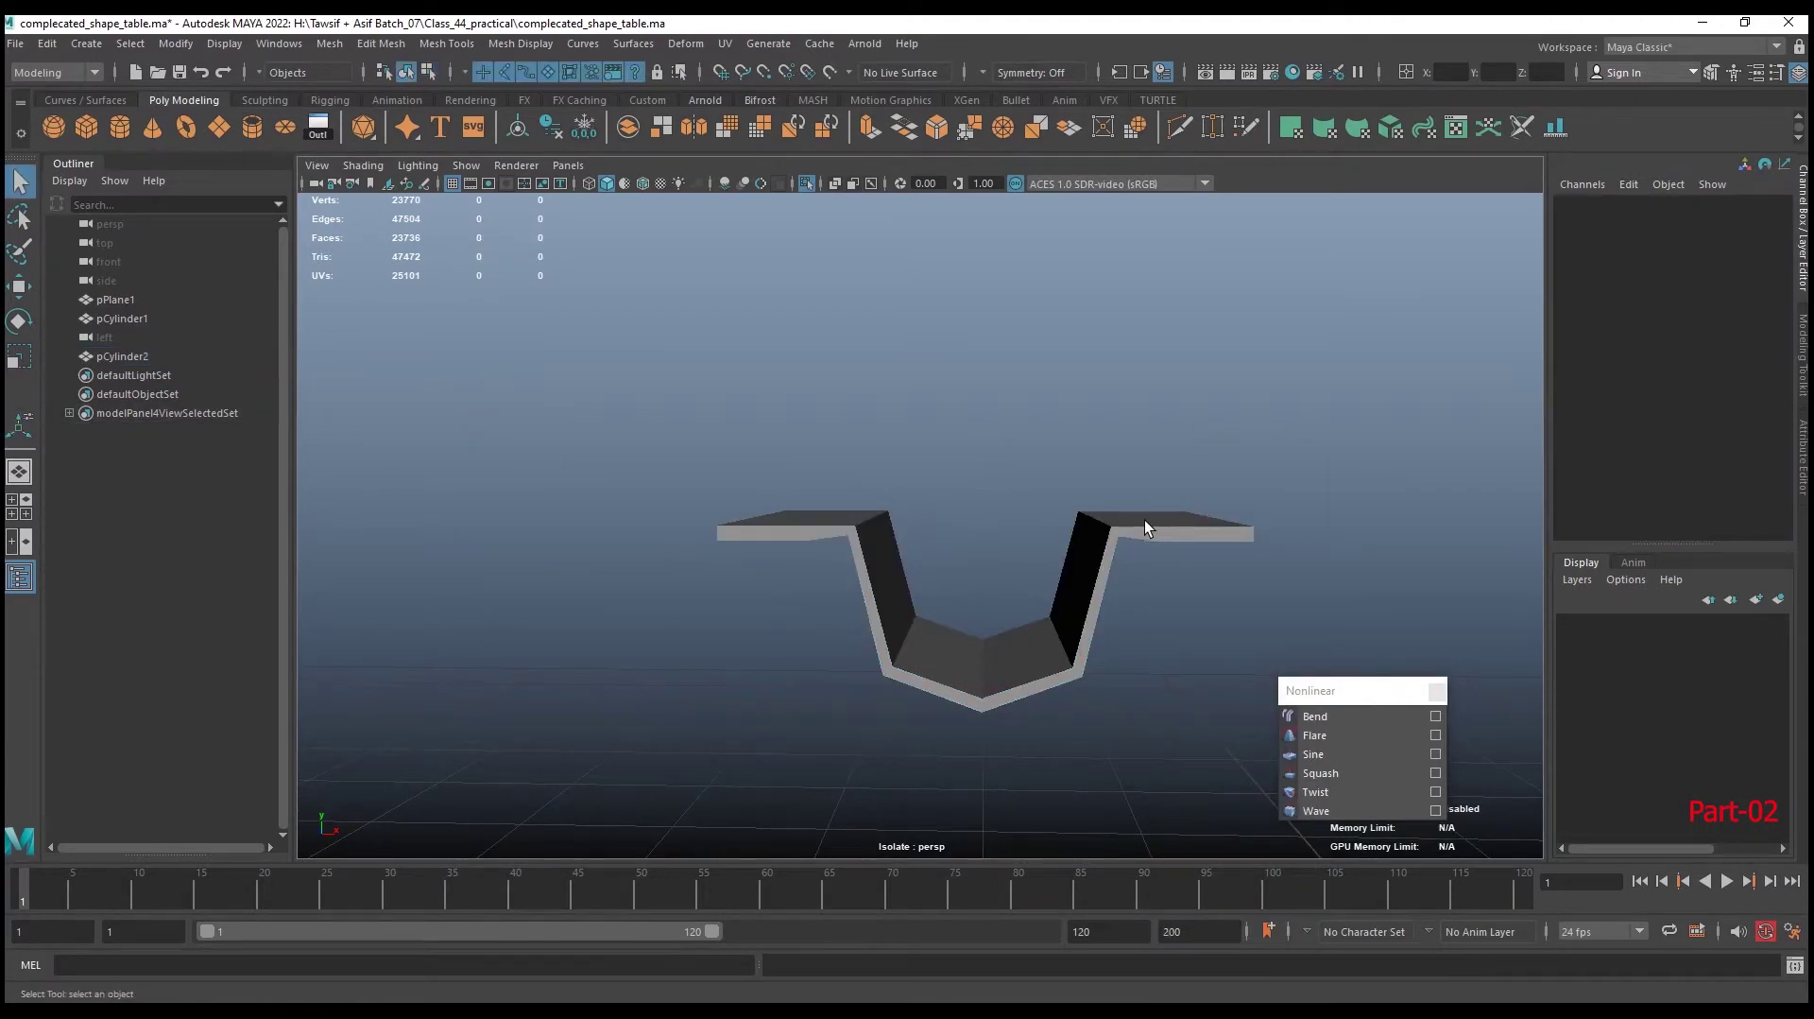
mouse_move(1144, 520)
left_mouse_down("alt")
mouse_move(922, 525)
mouse_move(892, 484)
left_mouse_up("alt")
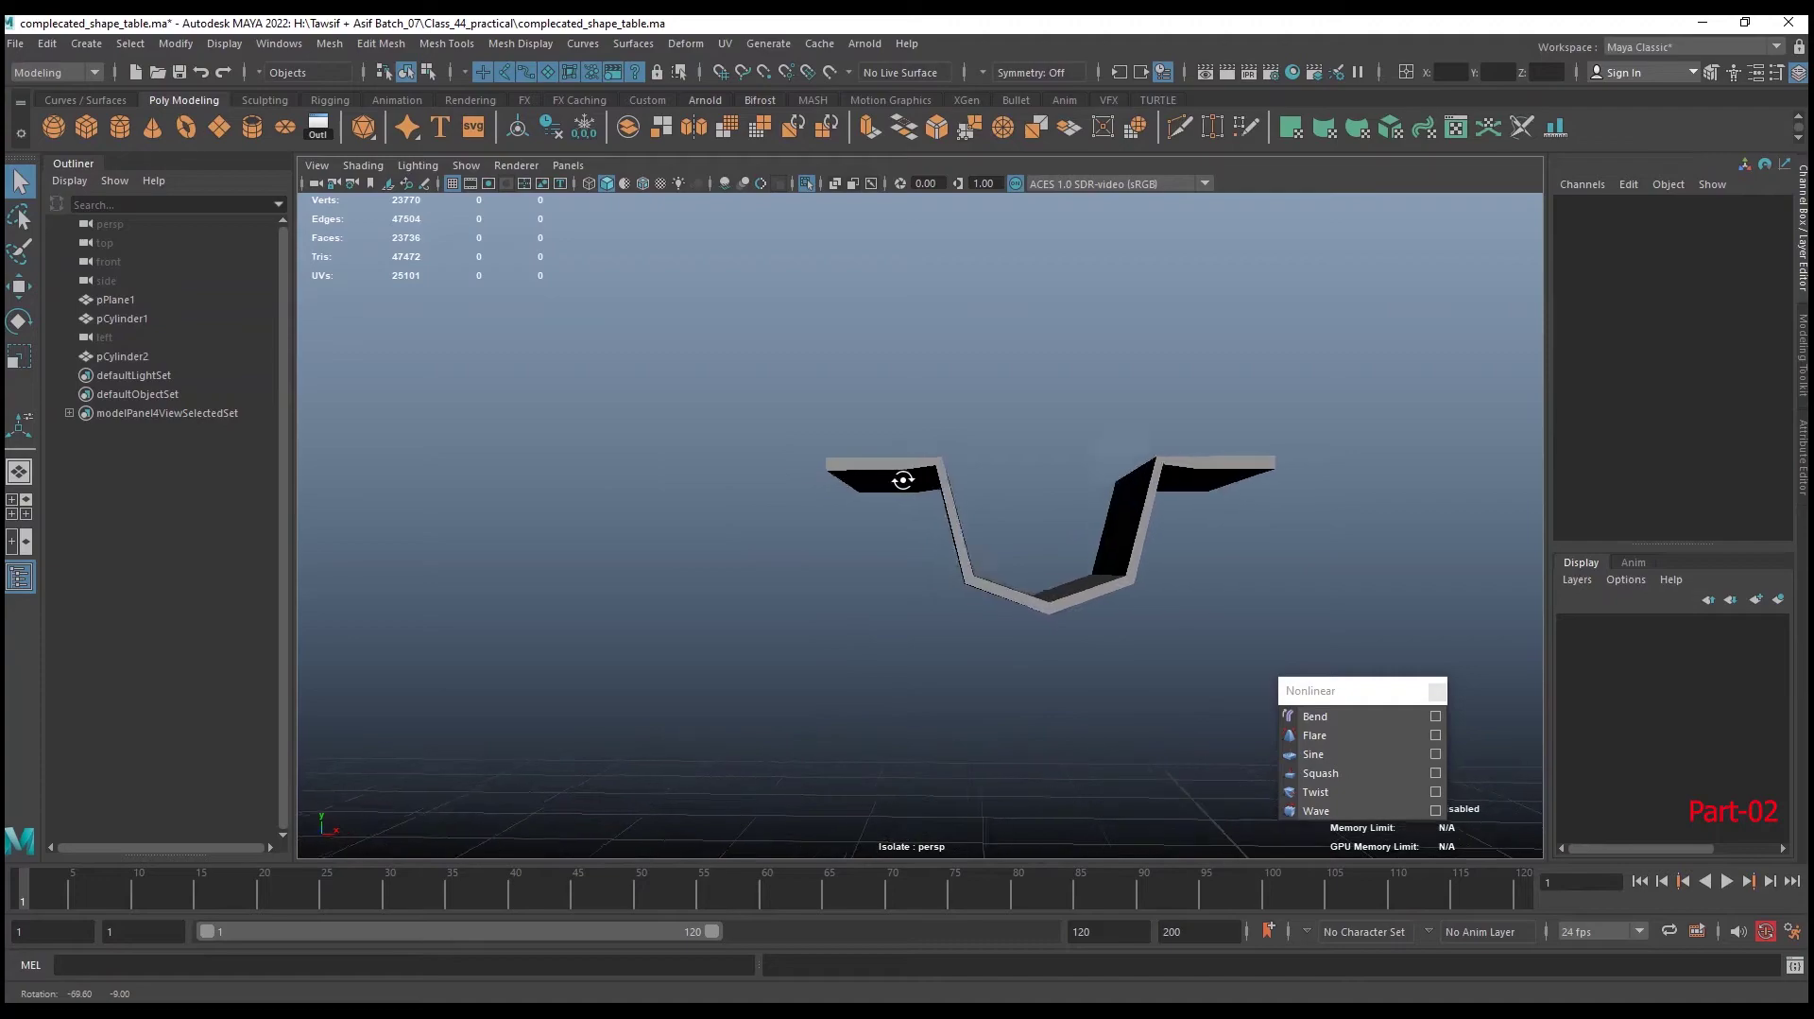
left_click(1179, 483)
right_click(1140, 482)
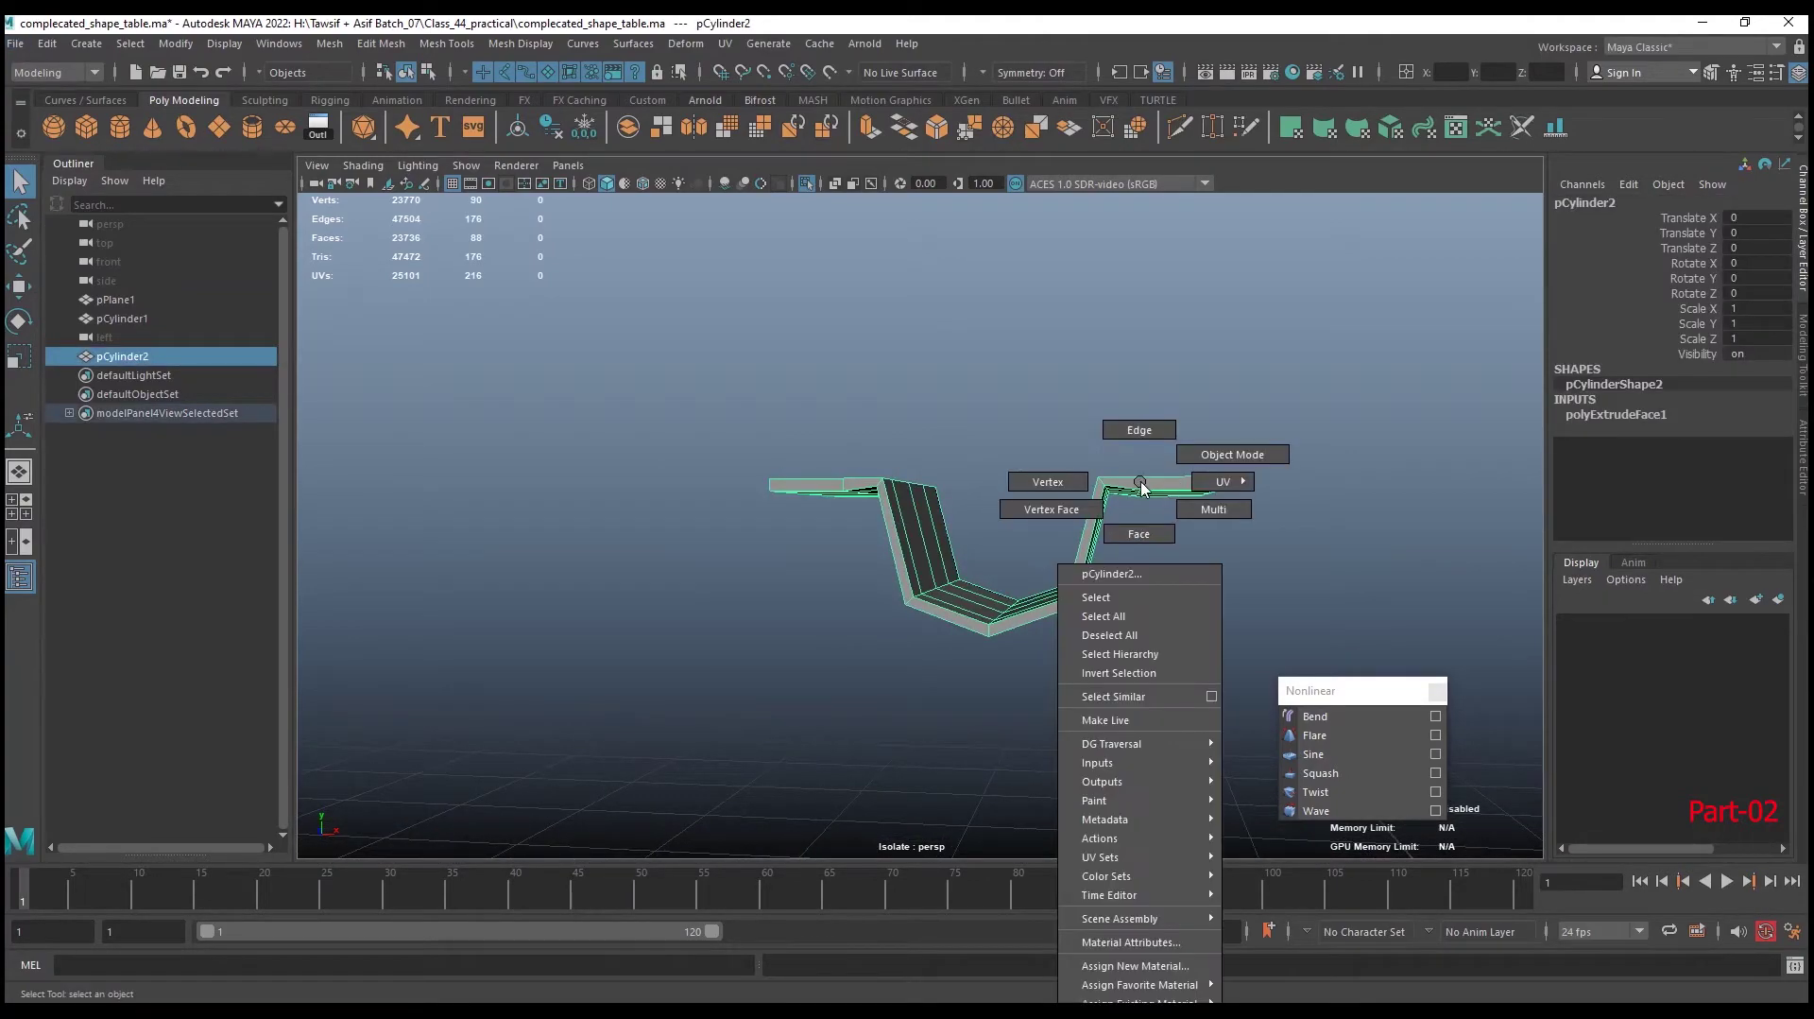
key("space")
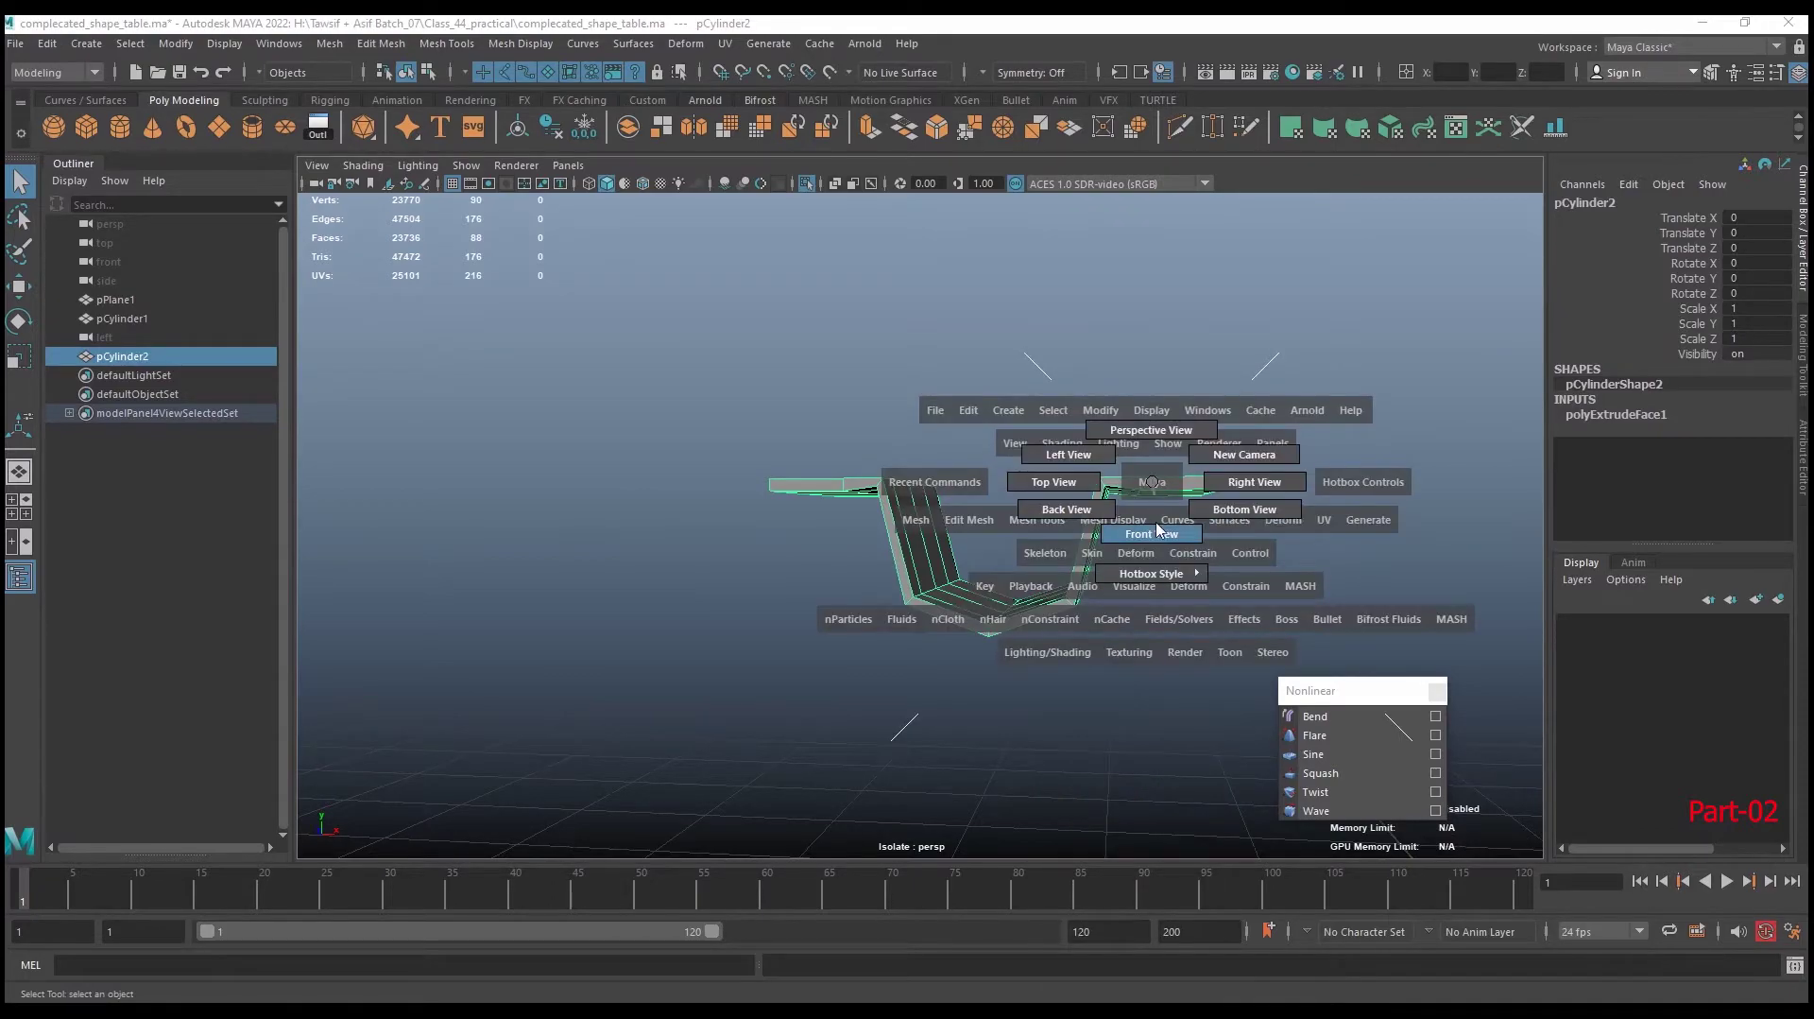
left_click(1160, 535)
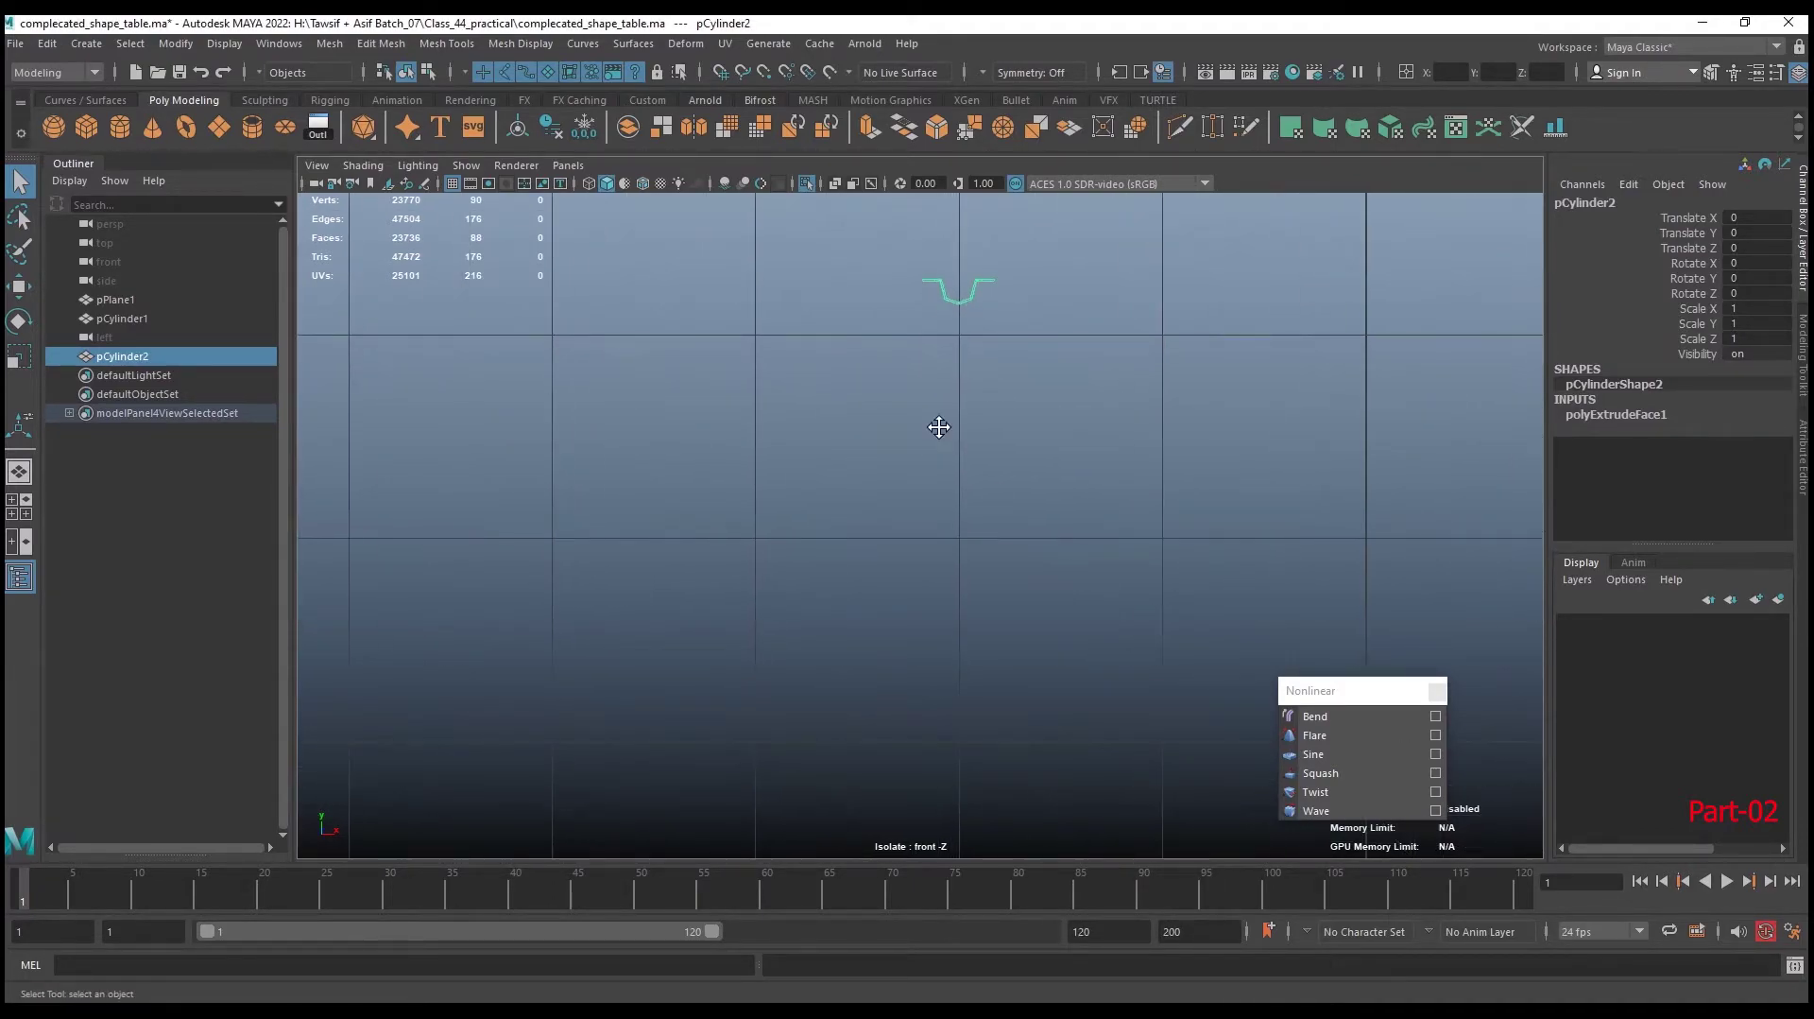
scroll(940, 429, "up", 2)
scroll(1146, 616, "up", 3)
middle_click_drag(1041, 422, 1006, 516, "alt")
scroll(1006, 516, "up", 2)
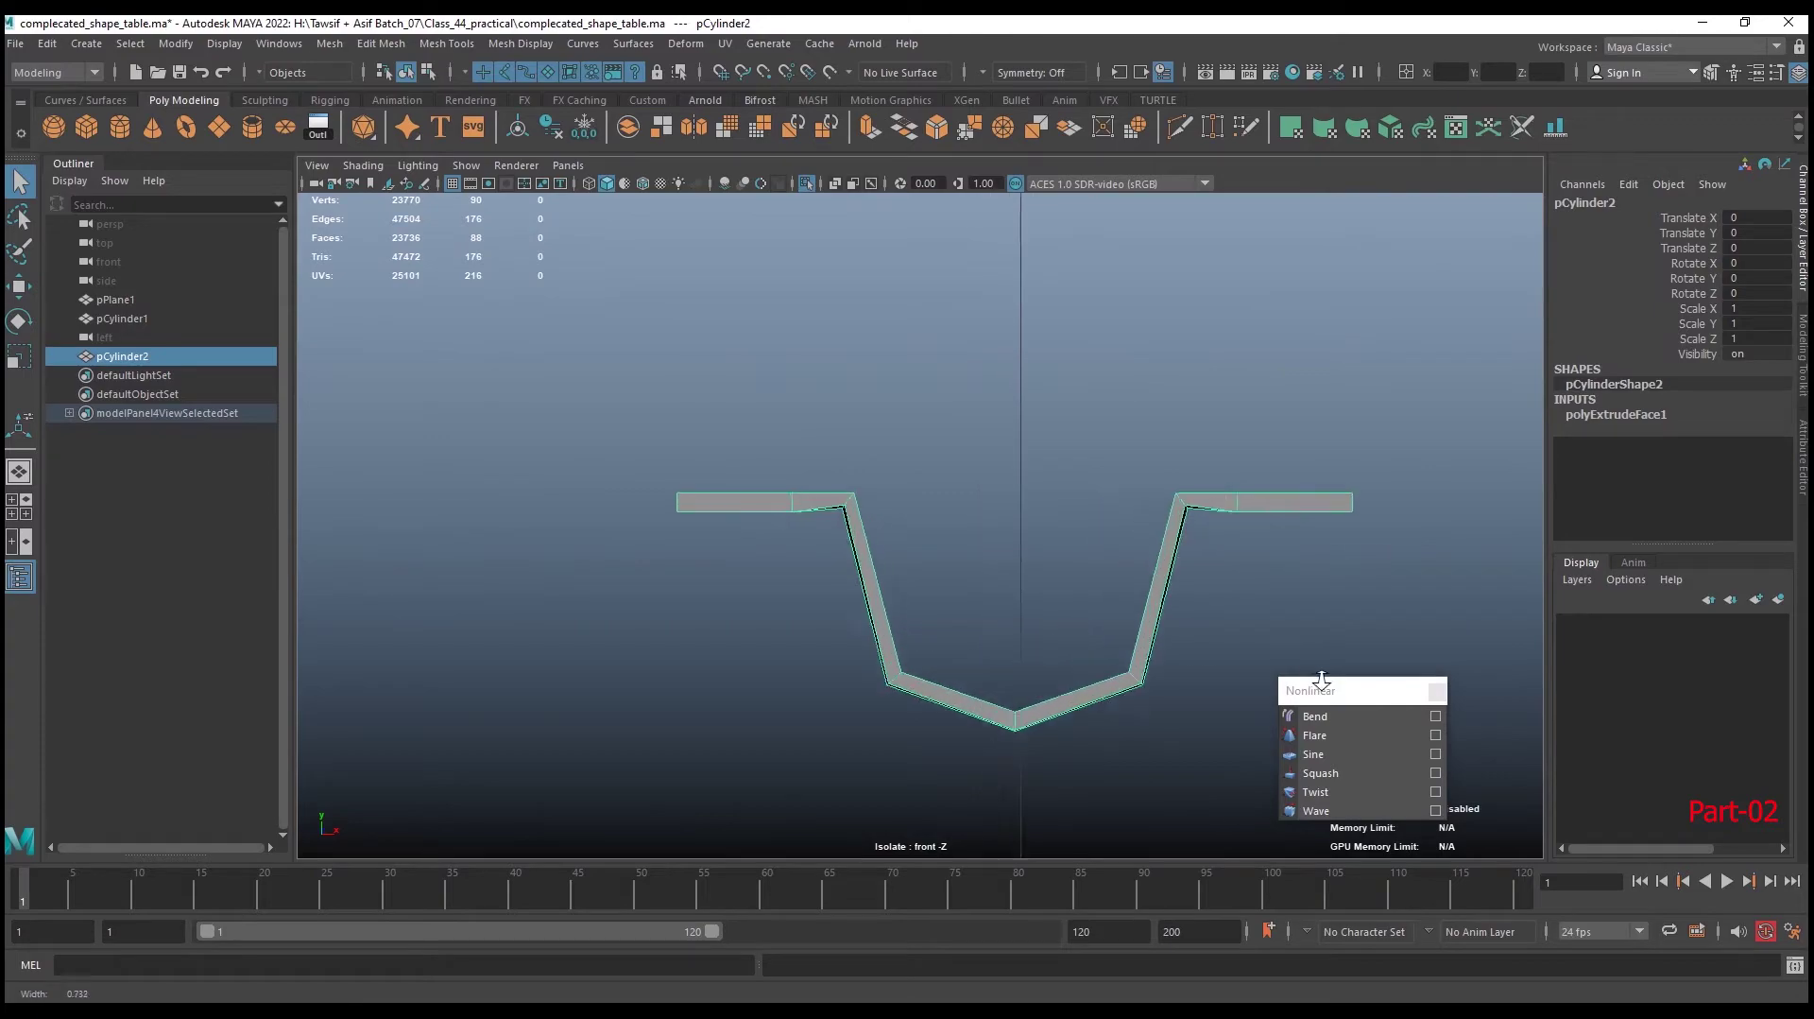
scroll(968, 494, "up", 1)
scroll(1068, 567, "up", 2)
key("4")
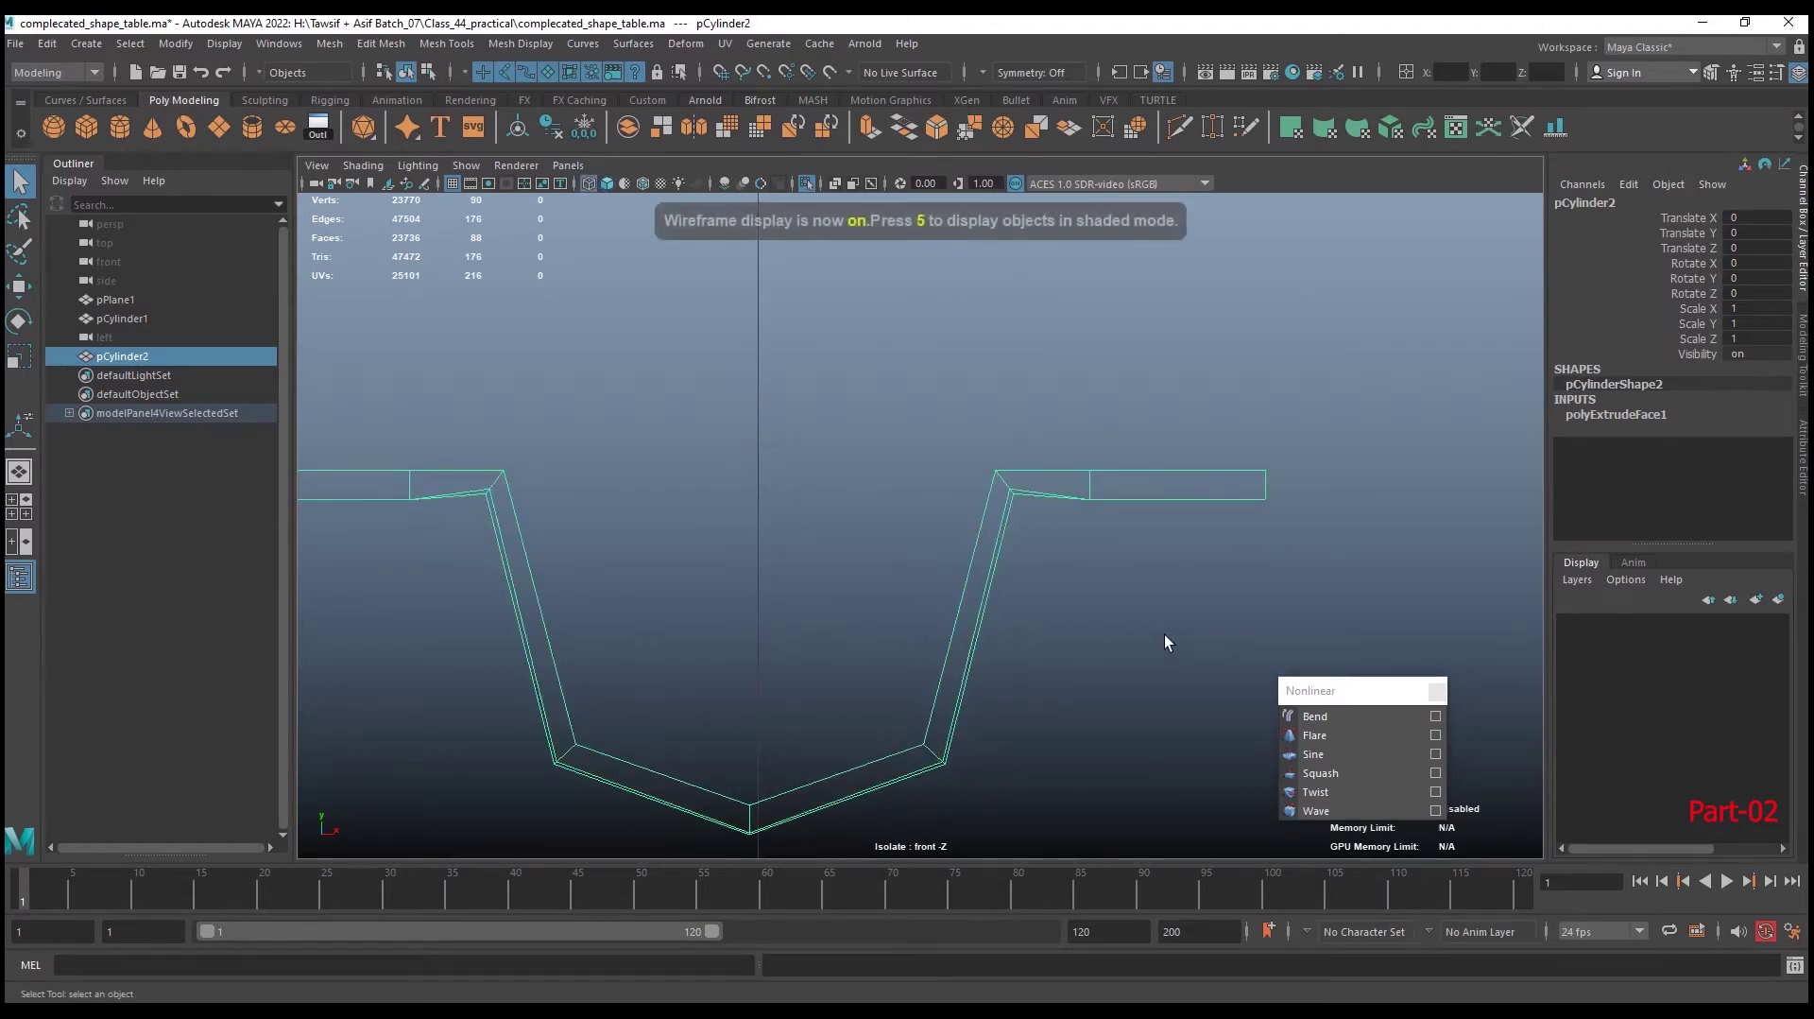
With object-X symmetry on, lower the two mirrored inner flange corner vertices slightly
right_click_drag(1051, 459, 979, 478)
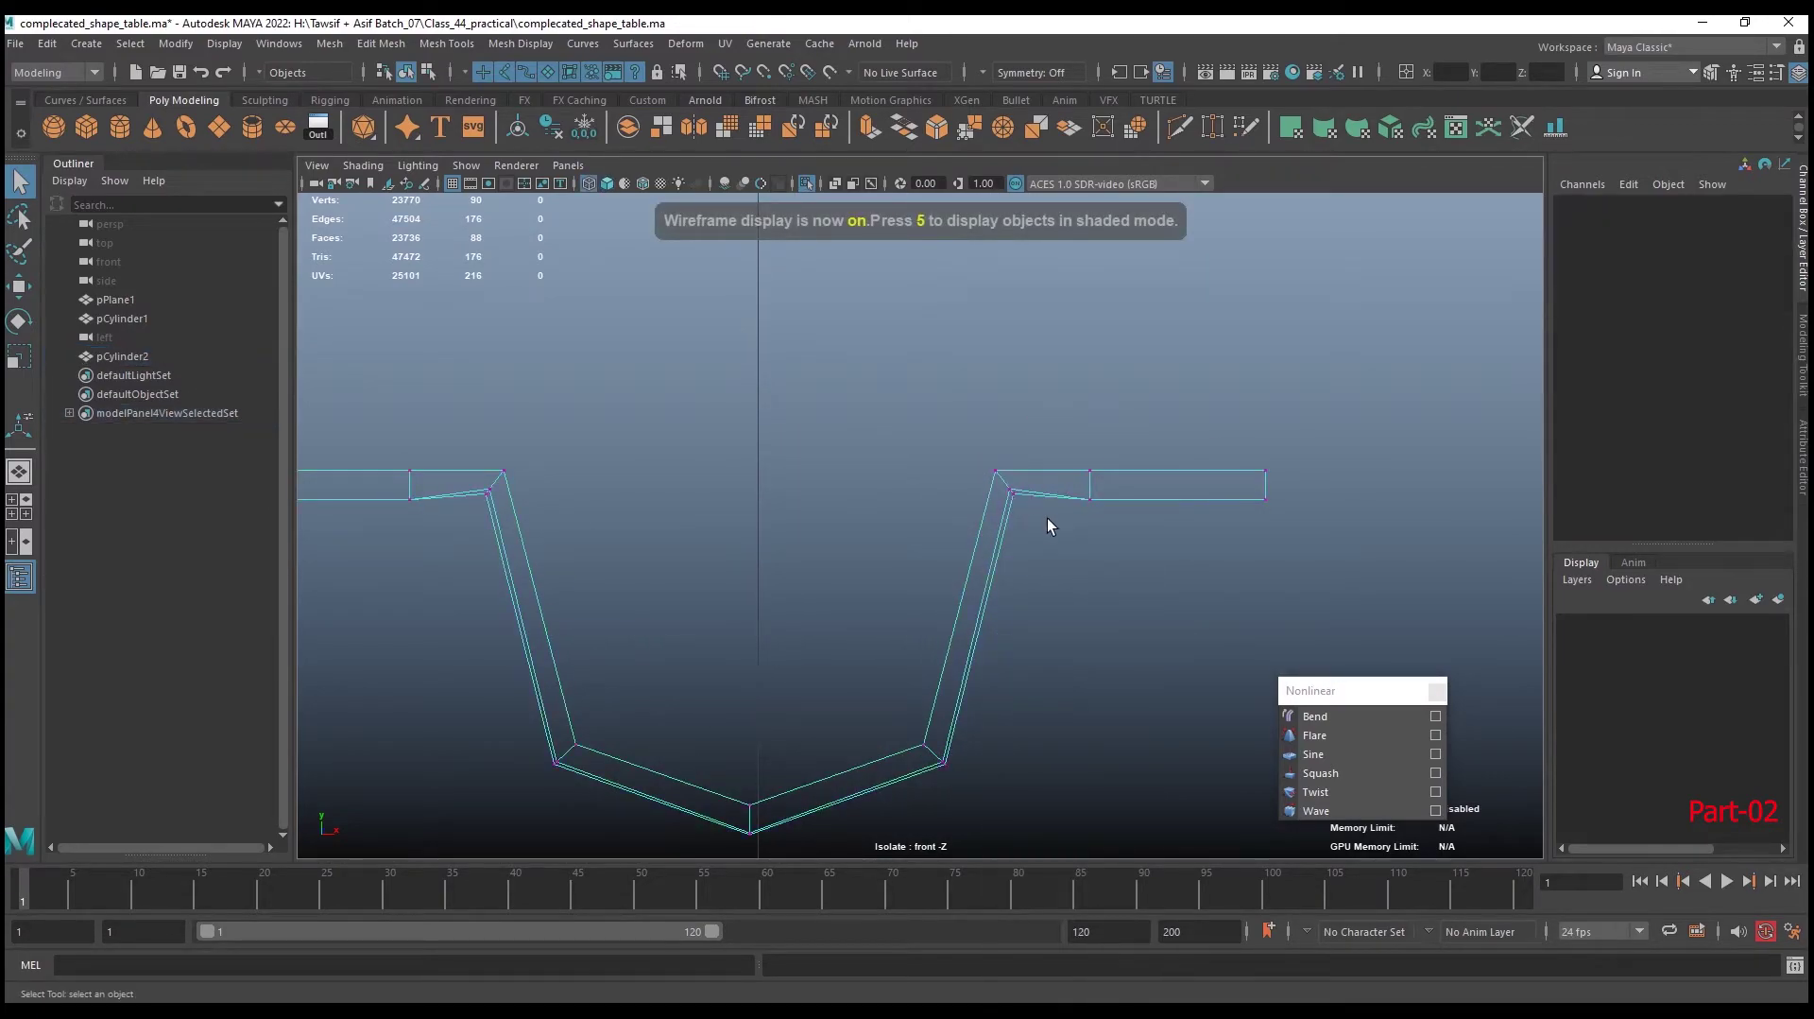
left_click_drag(999, 479, 999, 479)
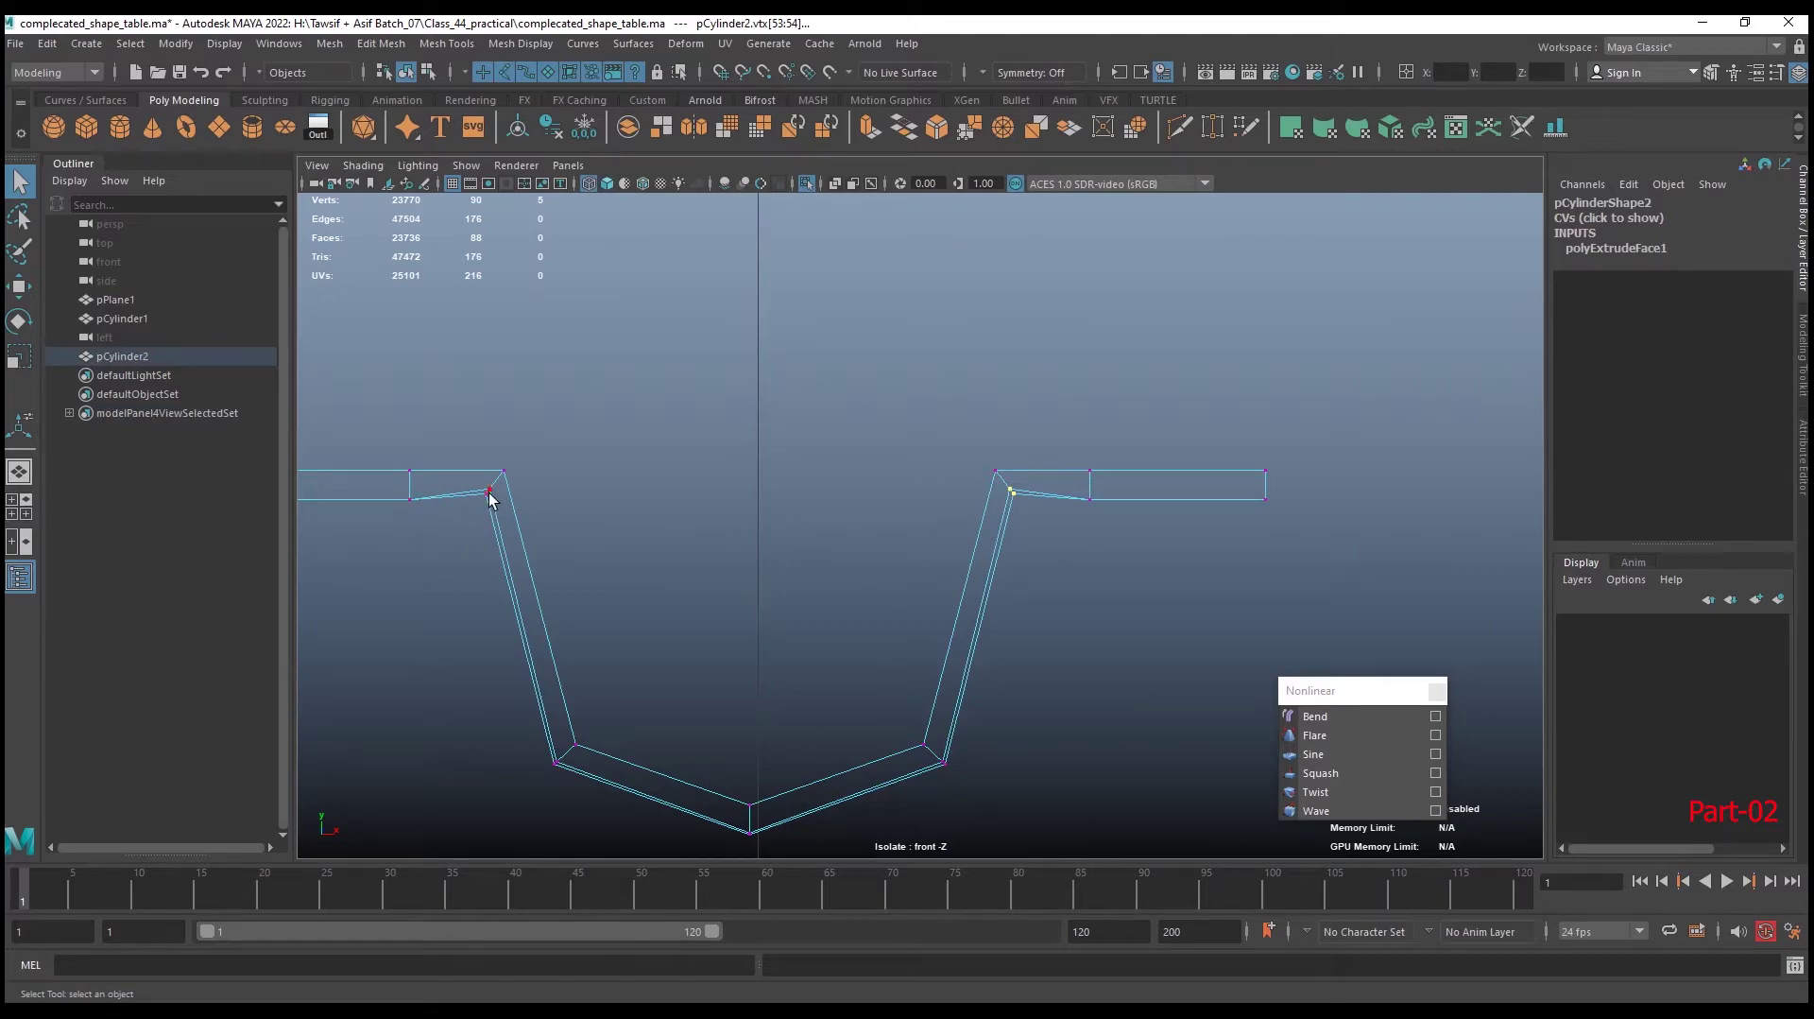
right_click_drag(854, 480, 820, 356)
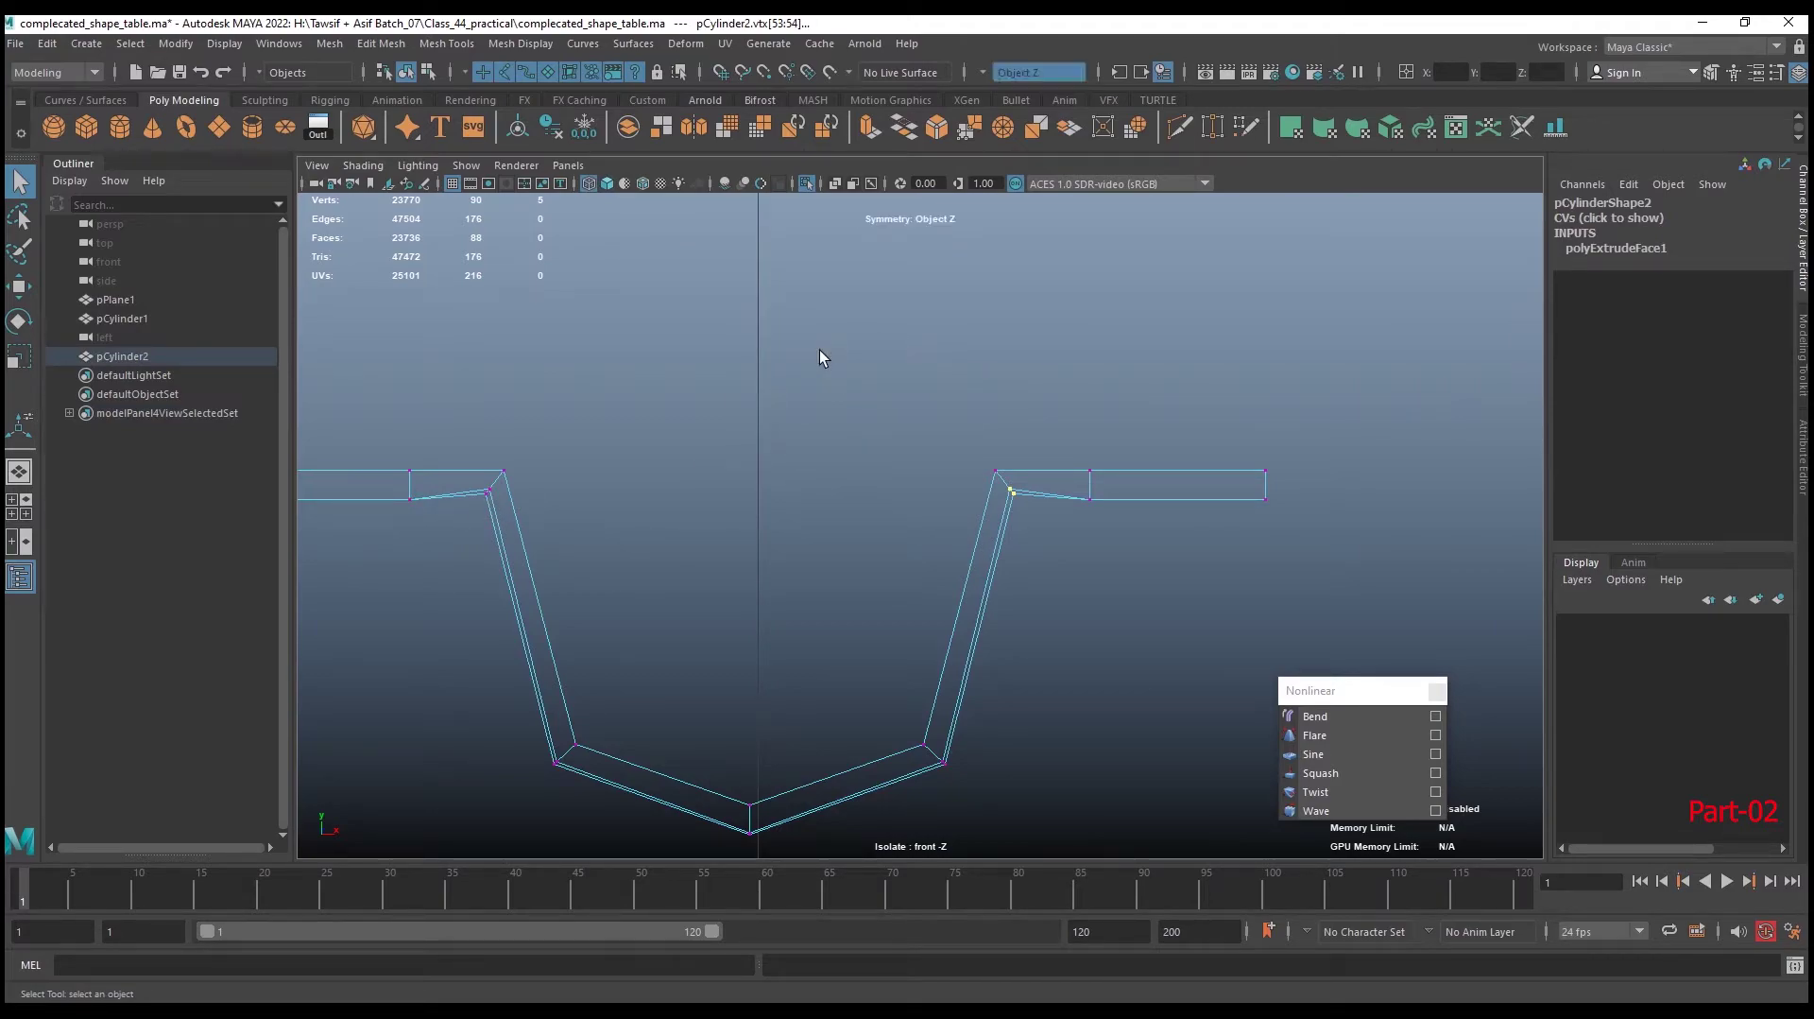
right_click(968, 405)
mouse_move(954, 378)
right_mouse_down()
mouse_move(960, 312)
mouse_move(867, 344)
right_mouse_up()
left_click(1051, 546)
left_click(1009, 491)
key("w")
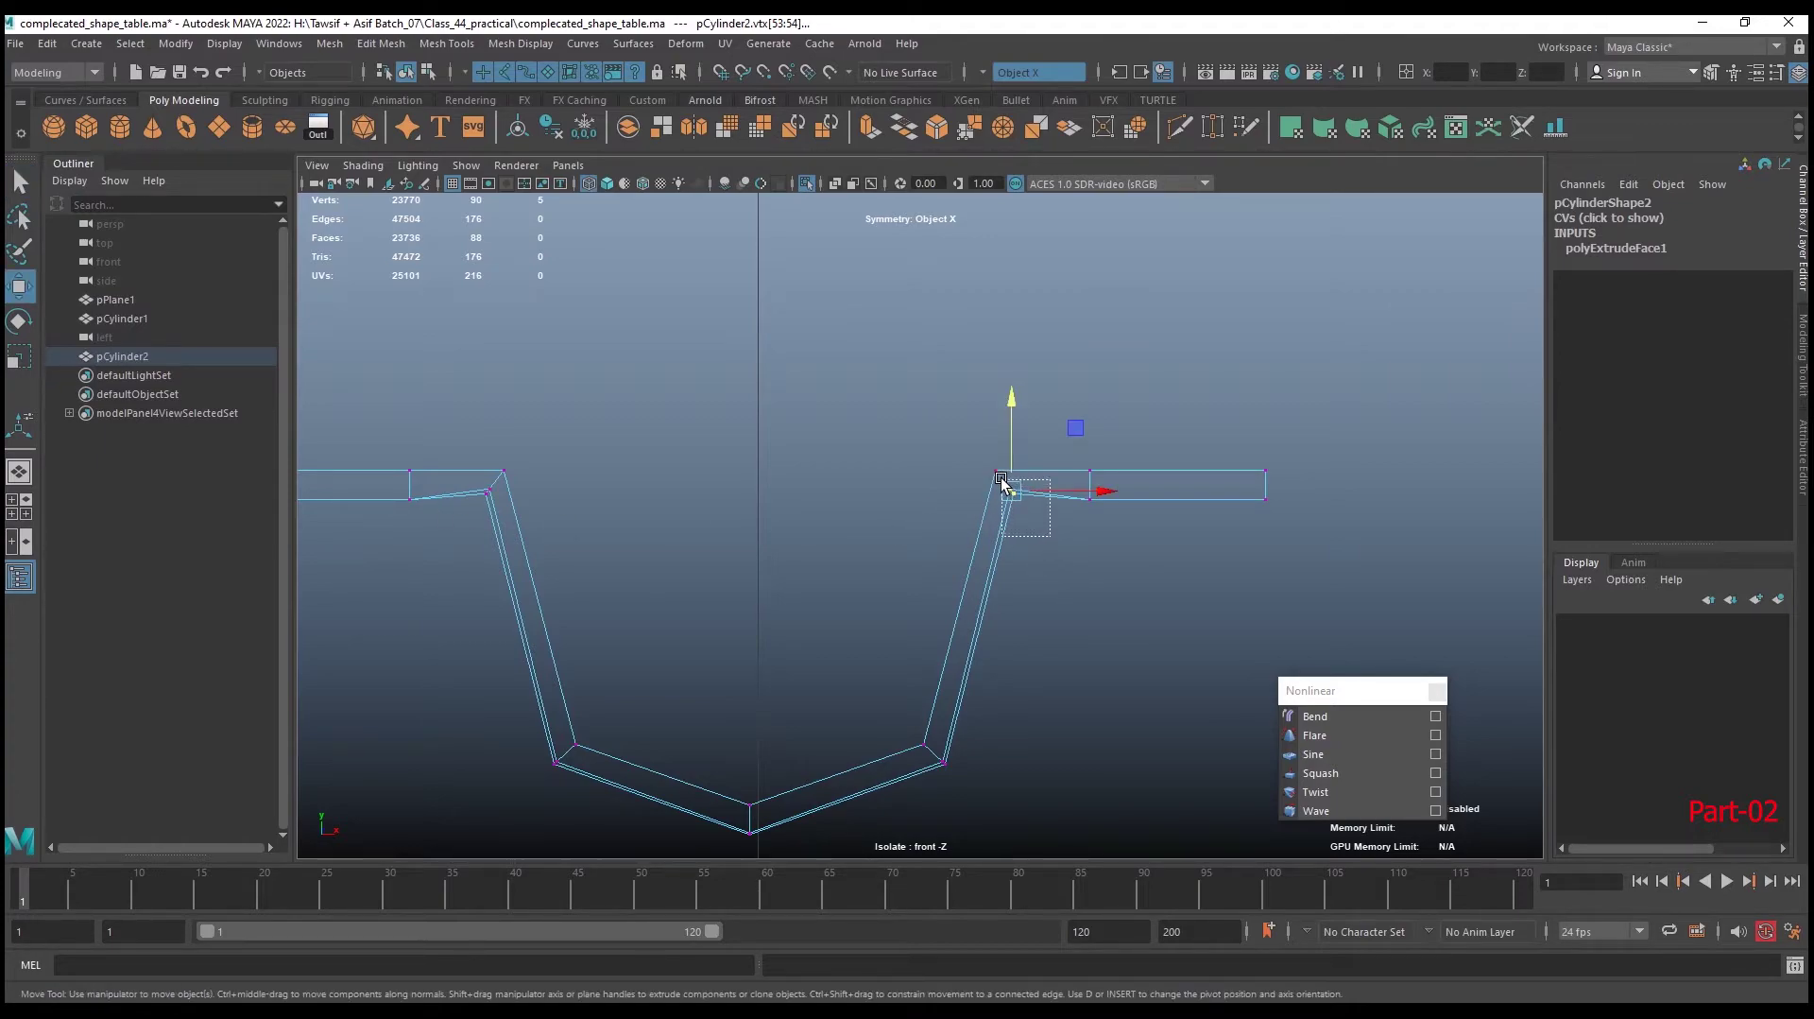
left_click(463, 487)
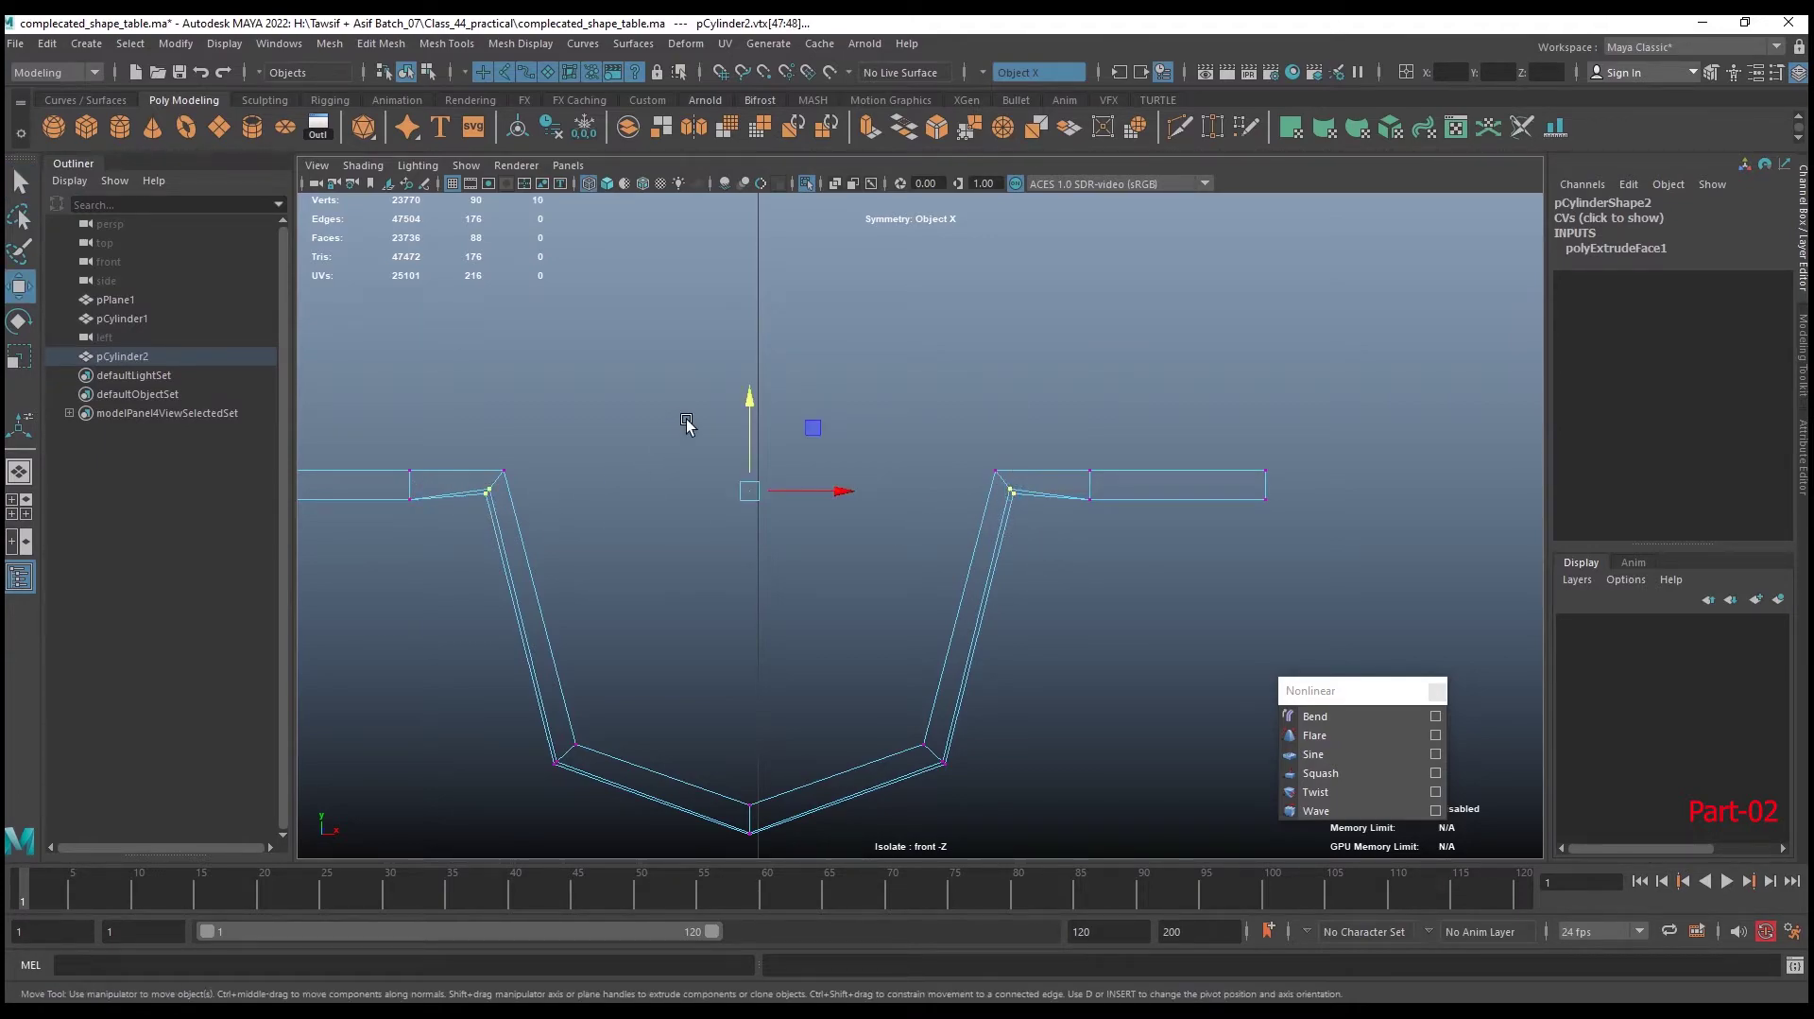
left_click_drag(754, 410, 753, 417)
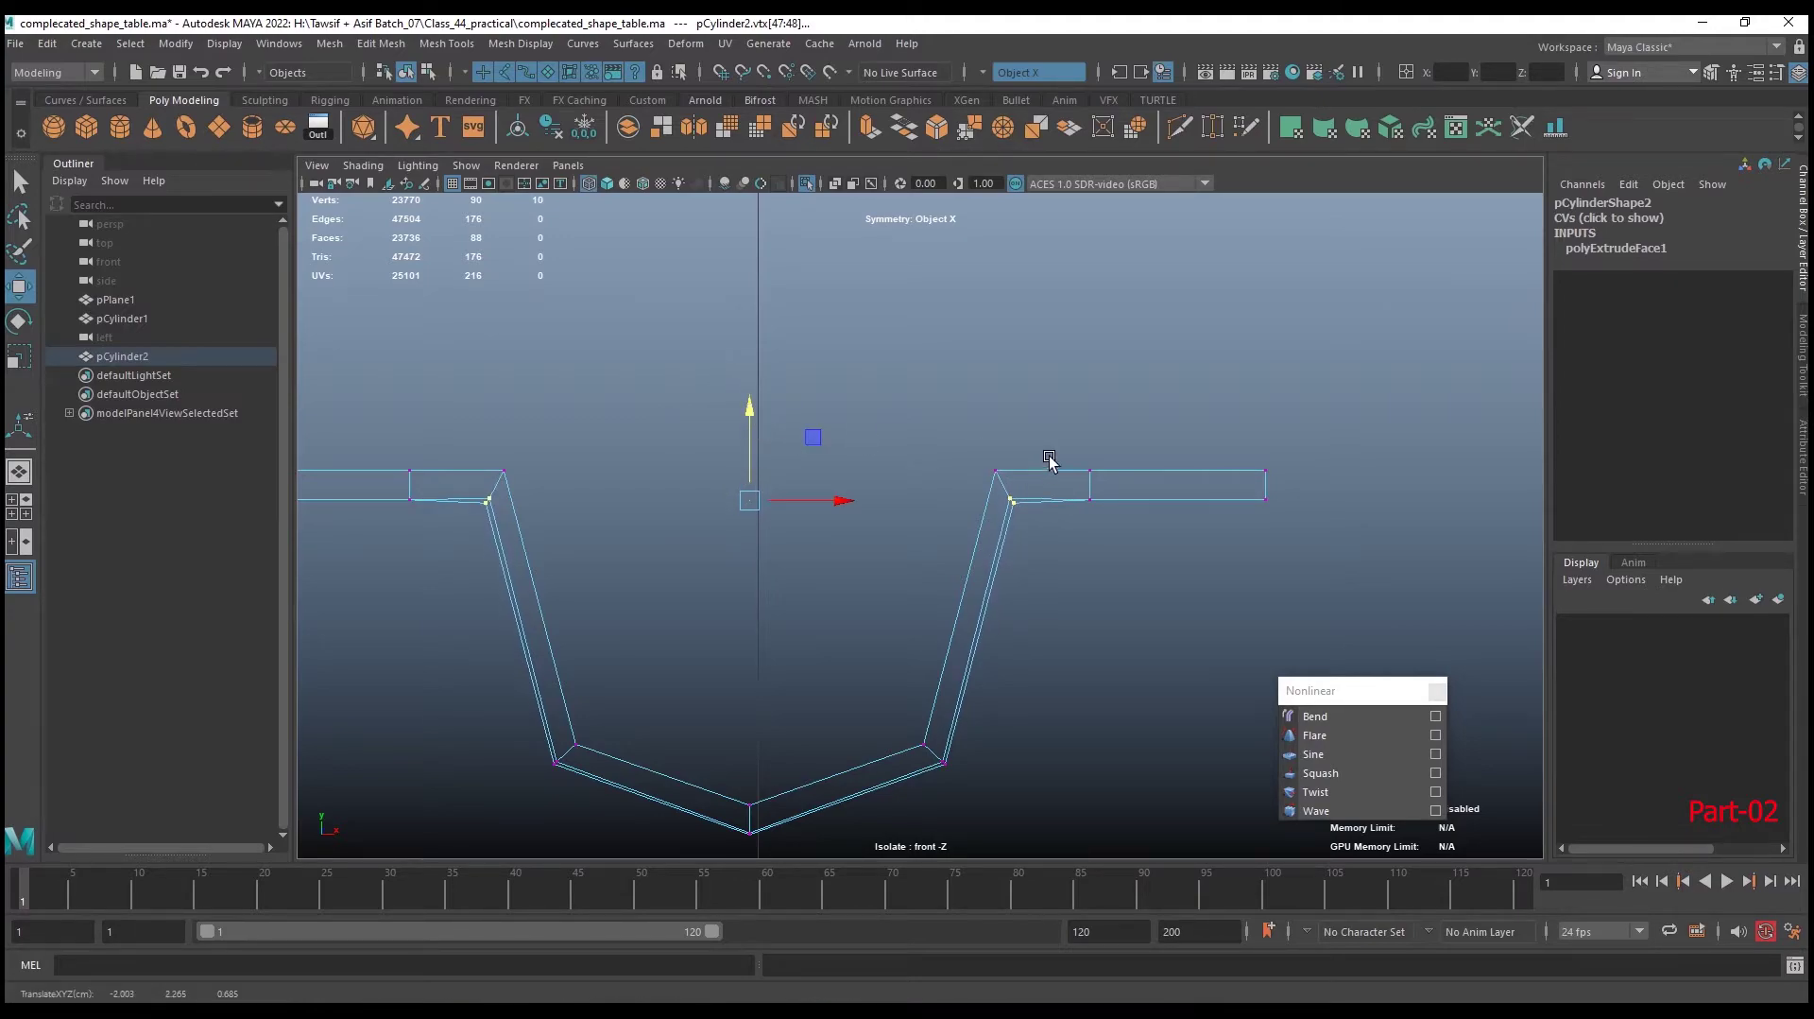
Clear the vertex selection and switch mirrored symmetry off
left_click(1185, 461)
right_click(1274, 494, "shift")
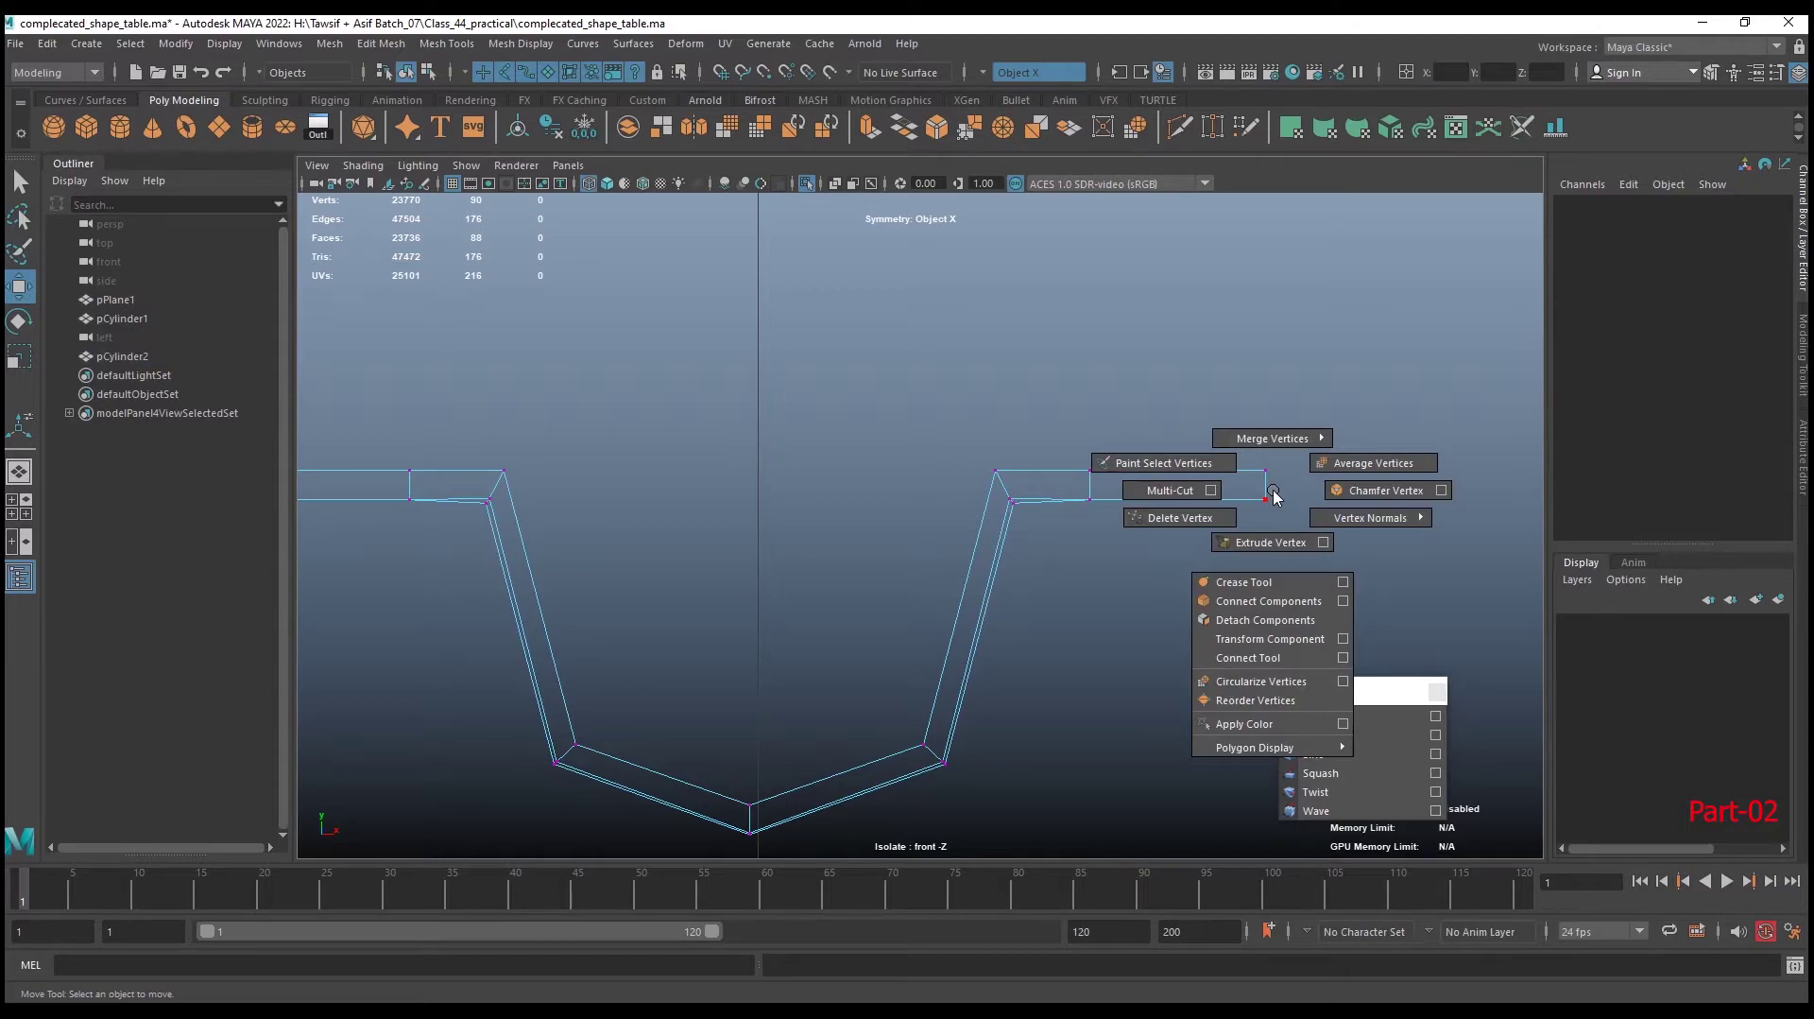
right_click(1292, 466, "shift")
right_click_drag(1287, 465, 1277, 382)
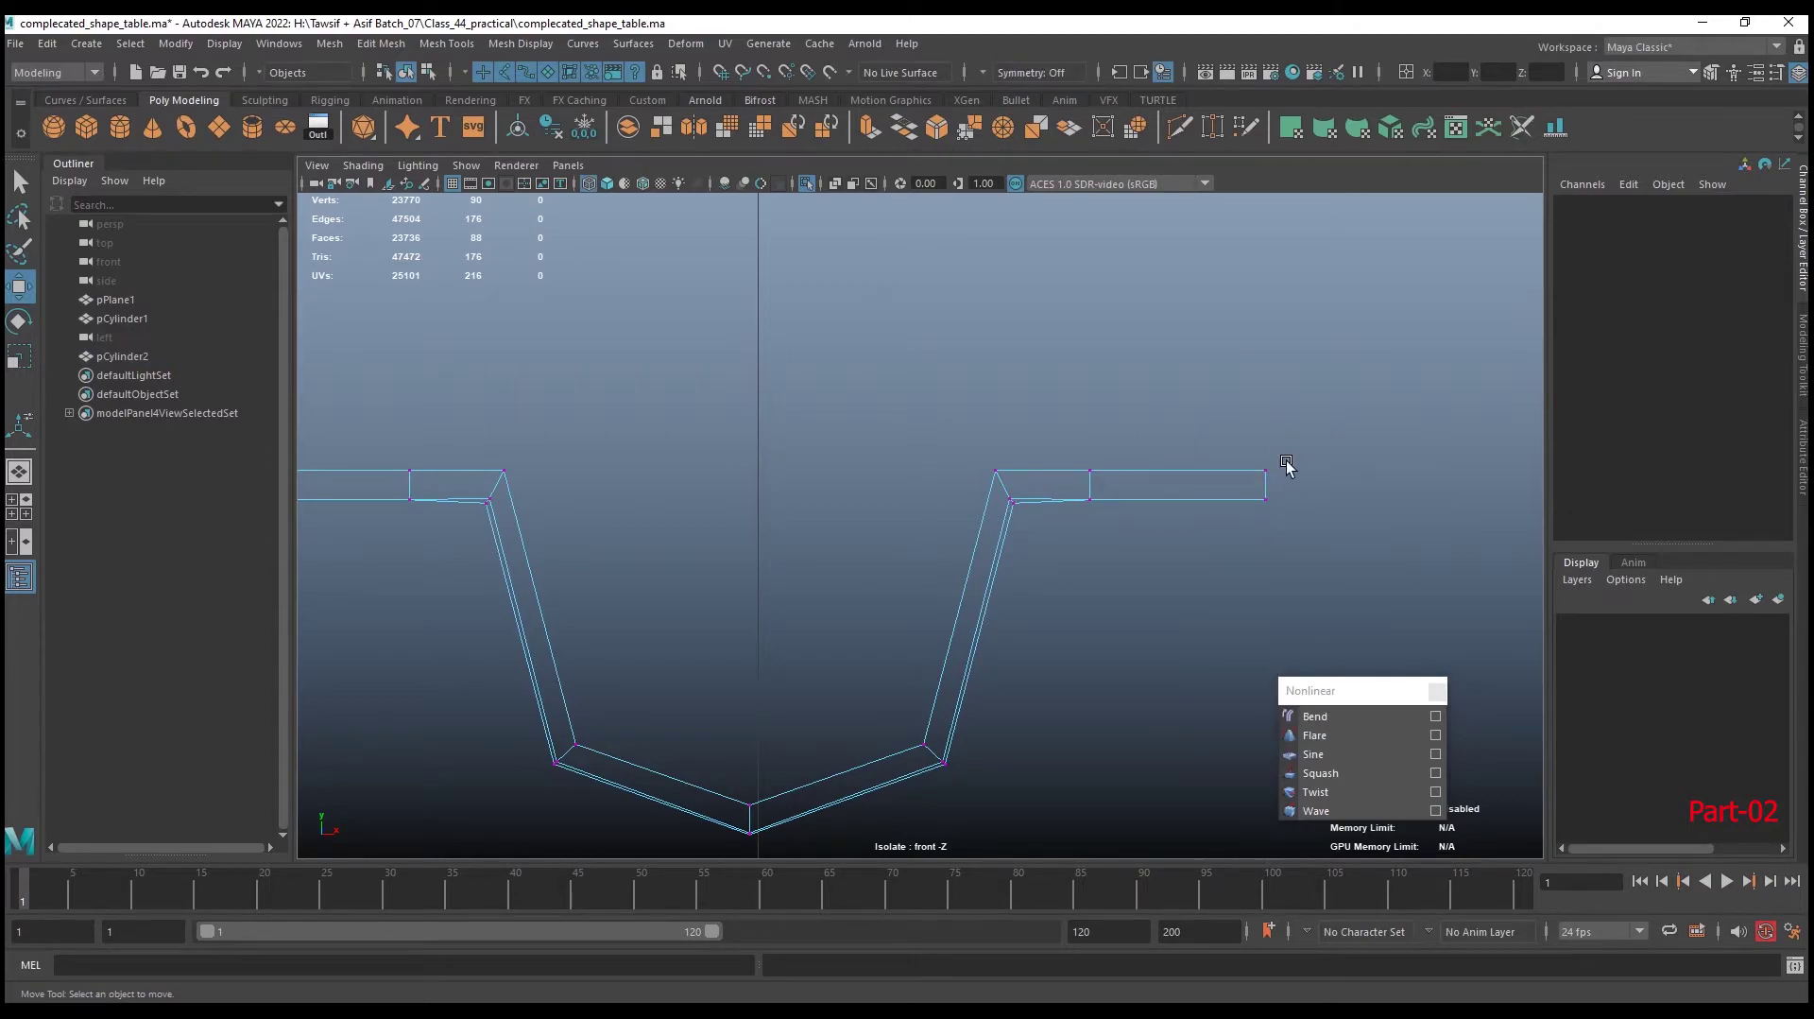
right_click(1231, 488, "shift")
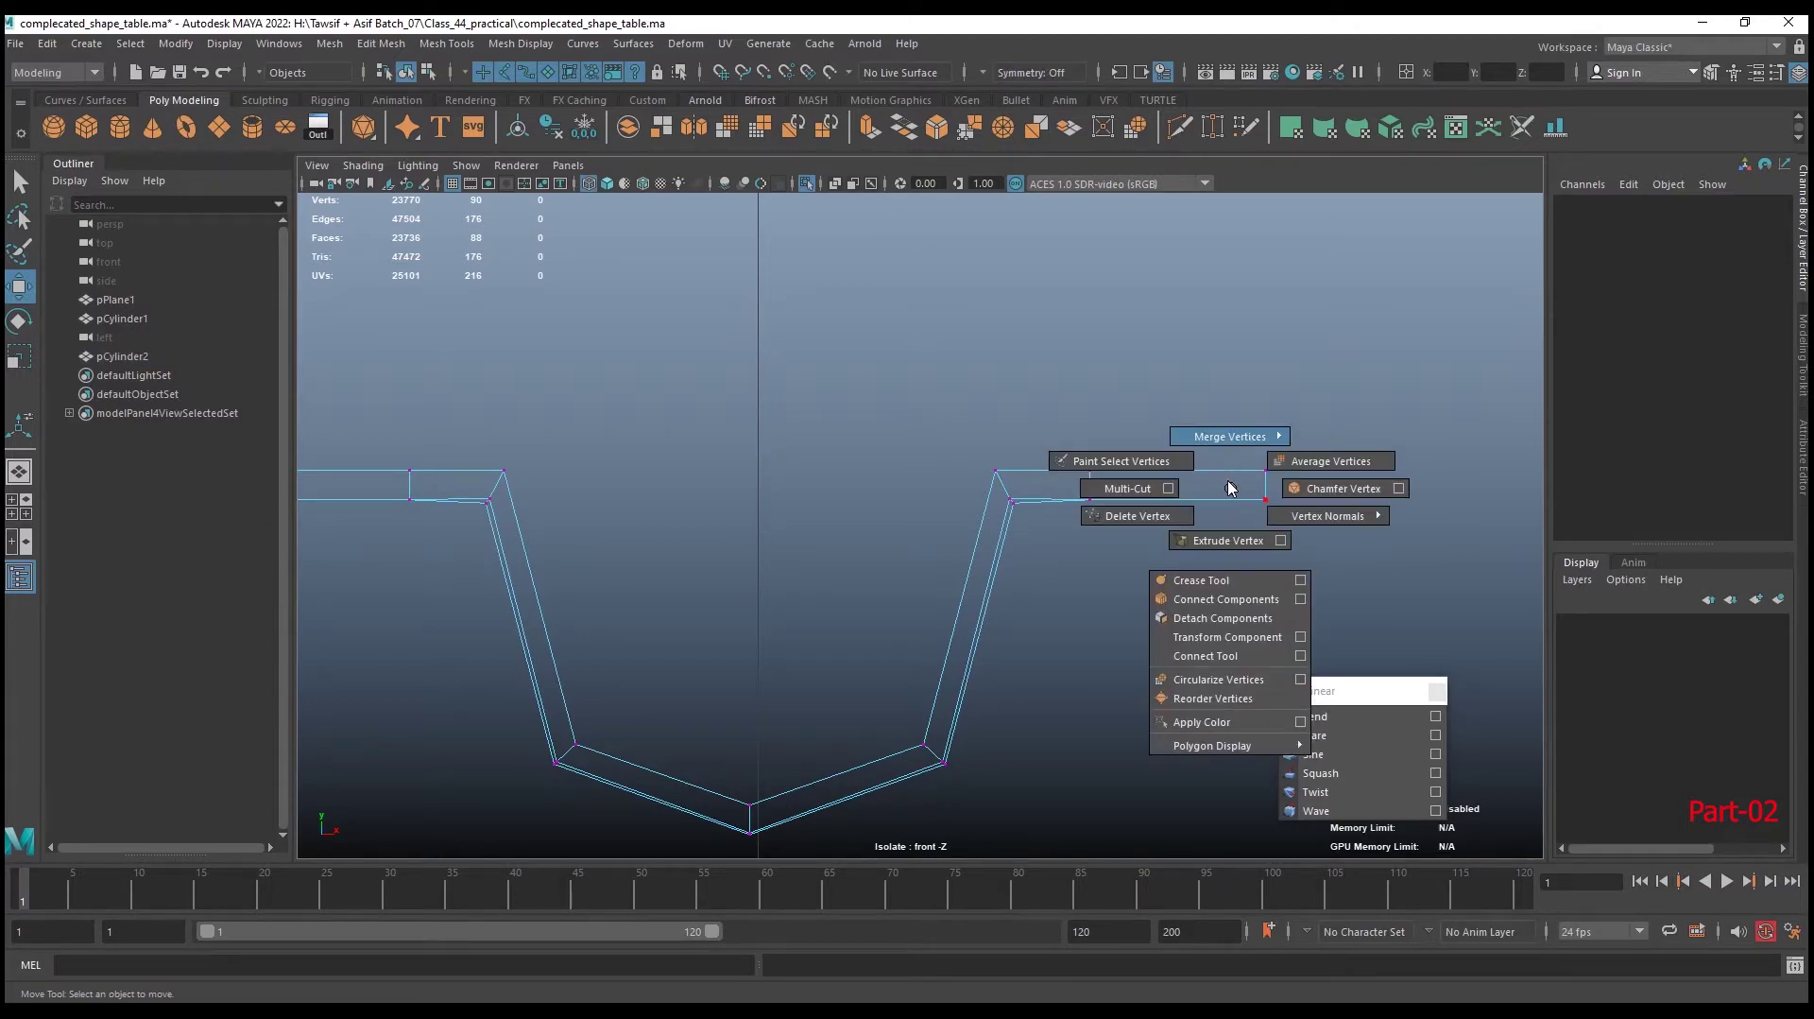
right_click(1227, 486, "shift")
Cut two edge loops across the right flange in the front view
left_click(1134, 488)
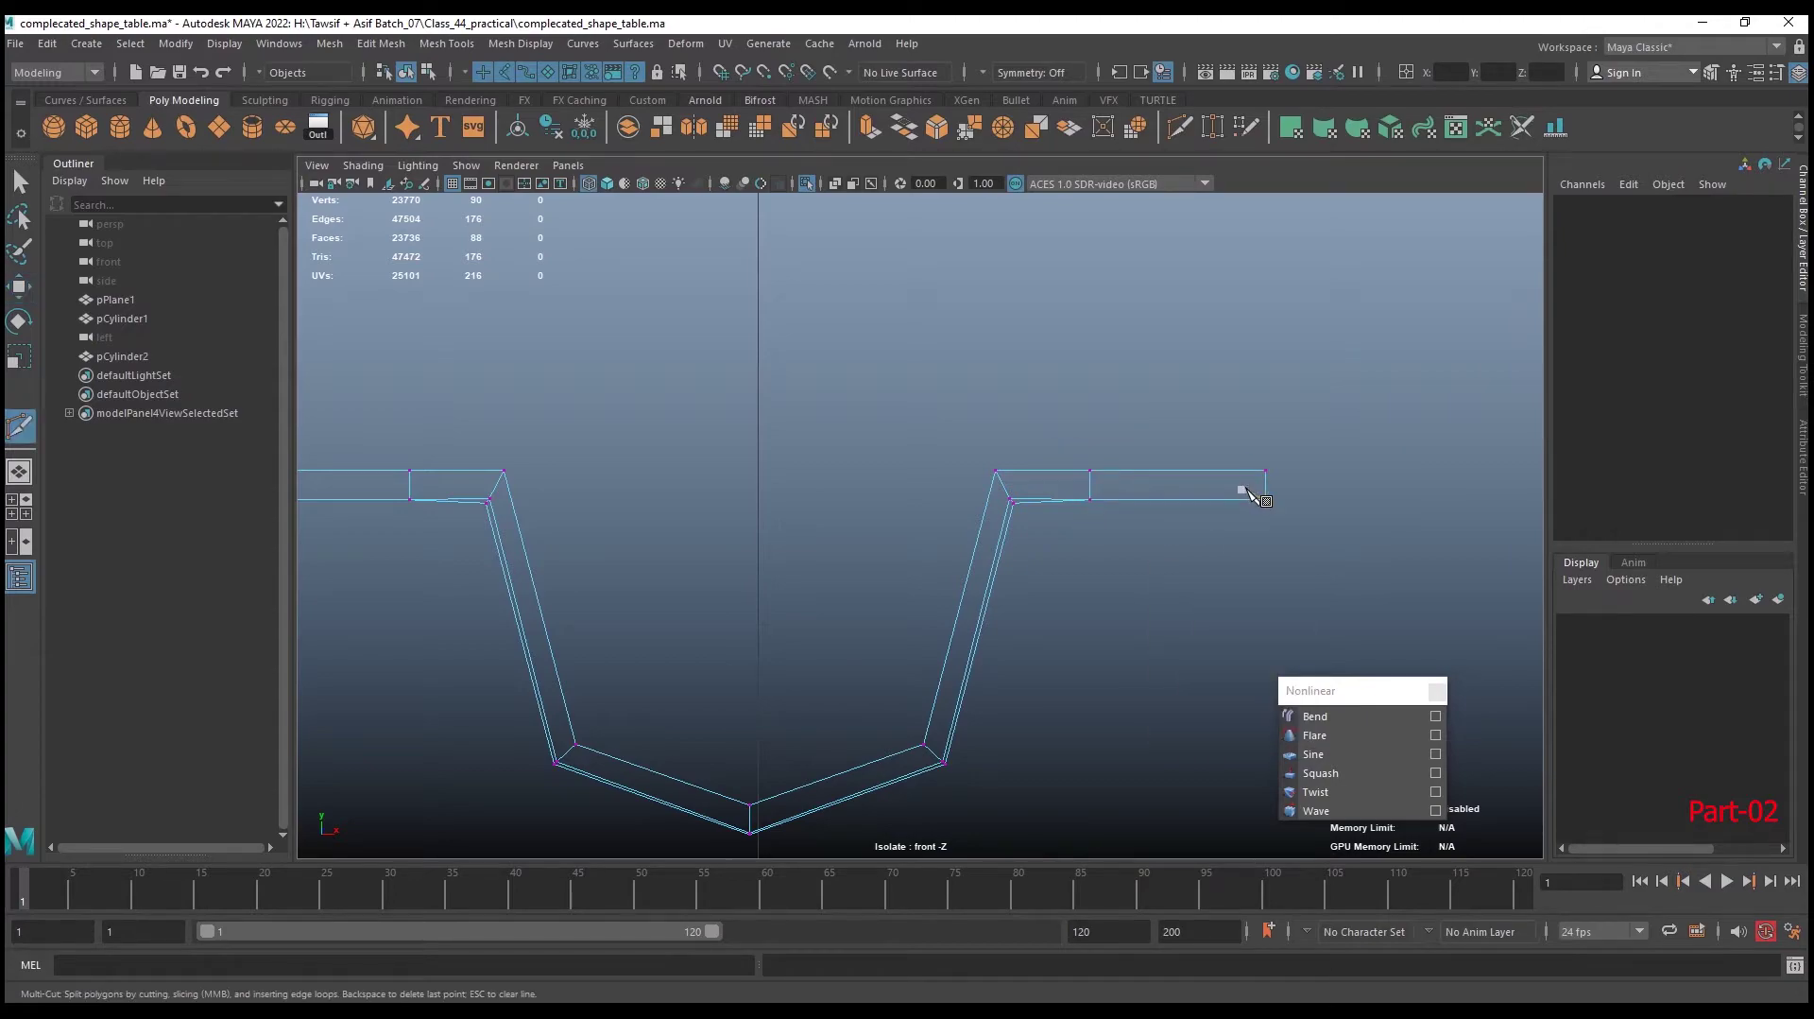
scroll(1266, 487, "up", 3)
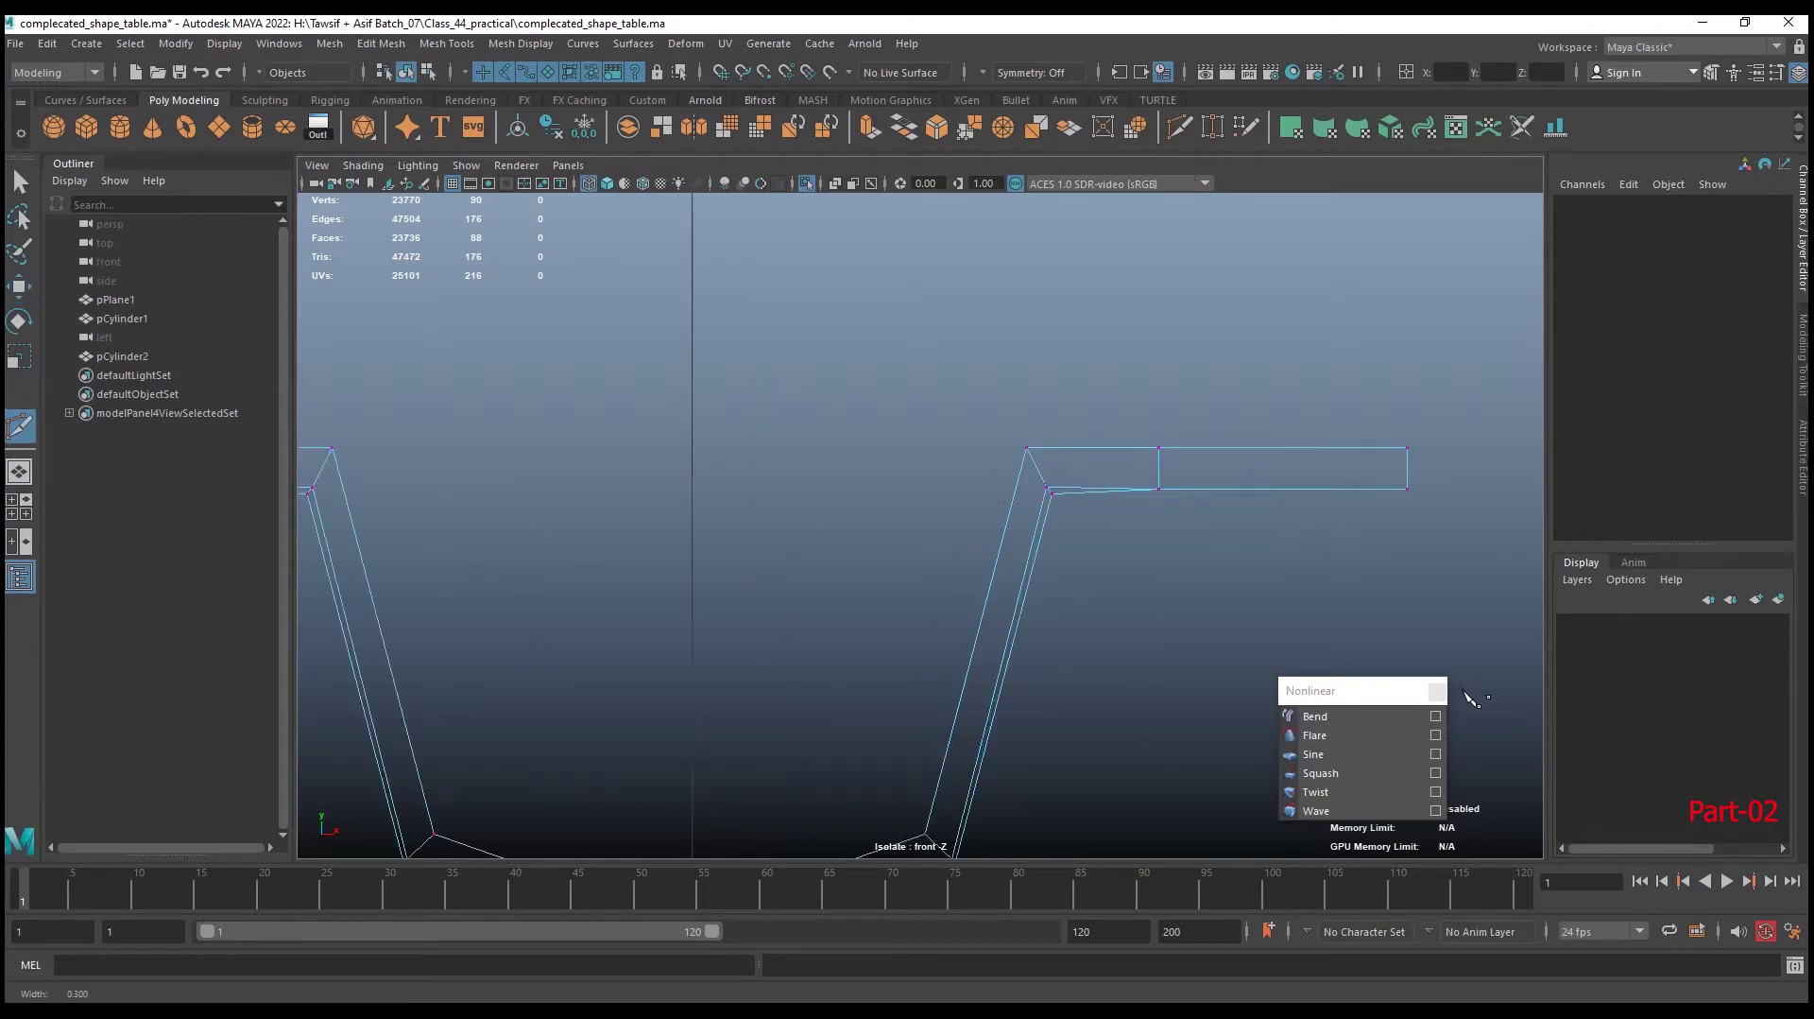
scroll(1179, 518, "up", 2)
middle_click_drag(1105, 591, 869, 642, "alt")
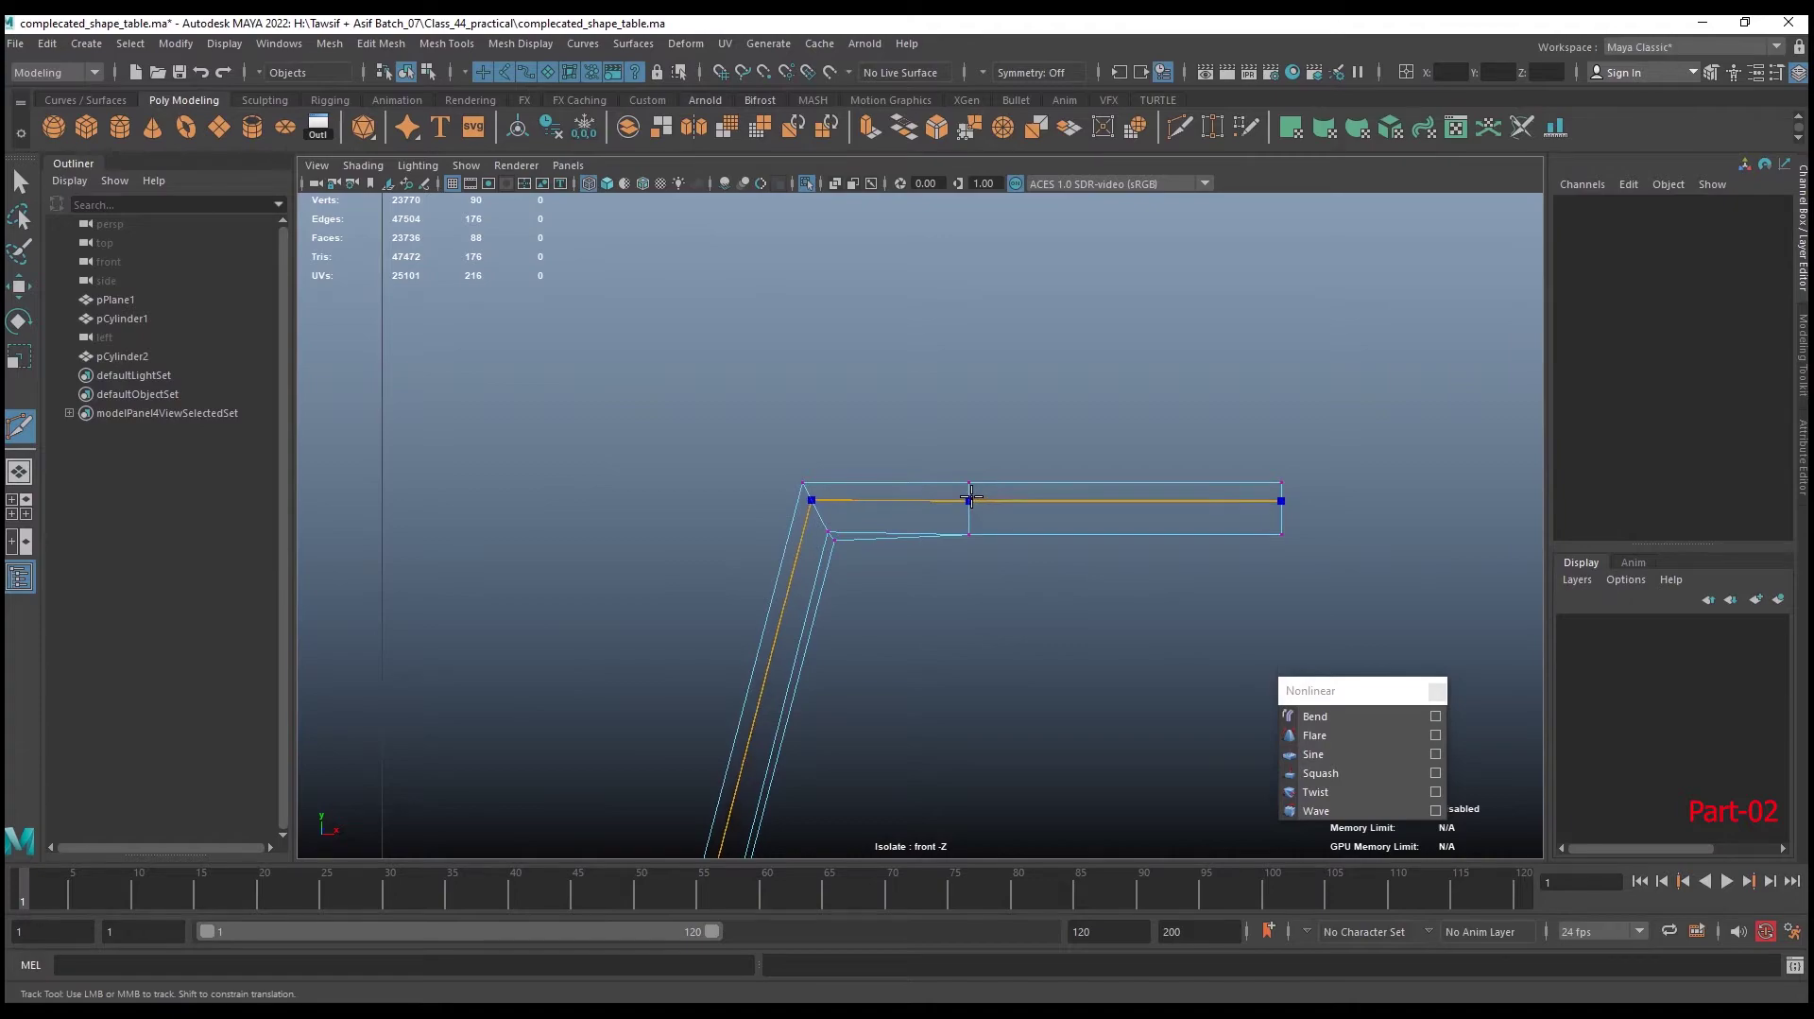
left_click(972, 491, "ctrl")
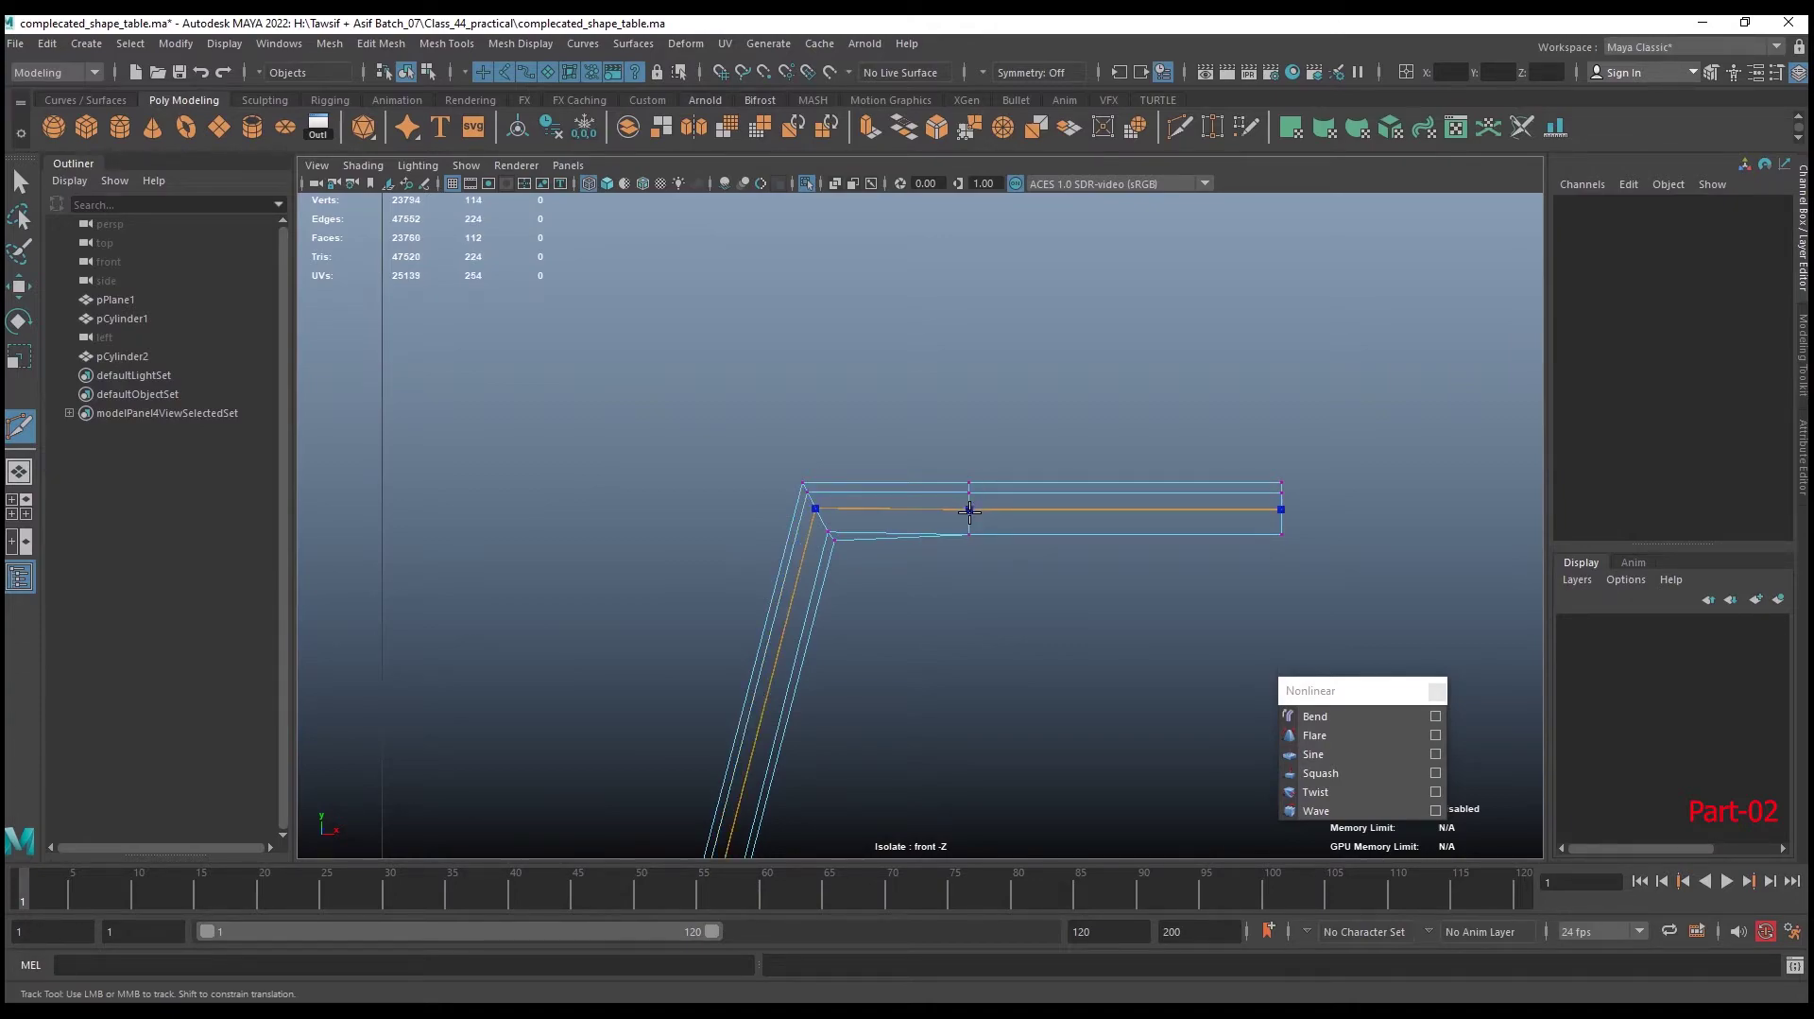
left_click(969, 524, "ctrl")
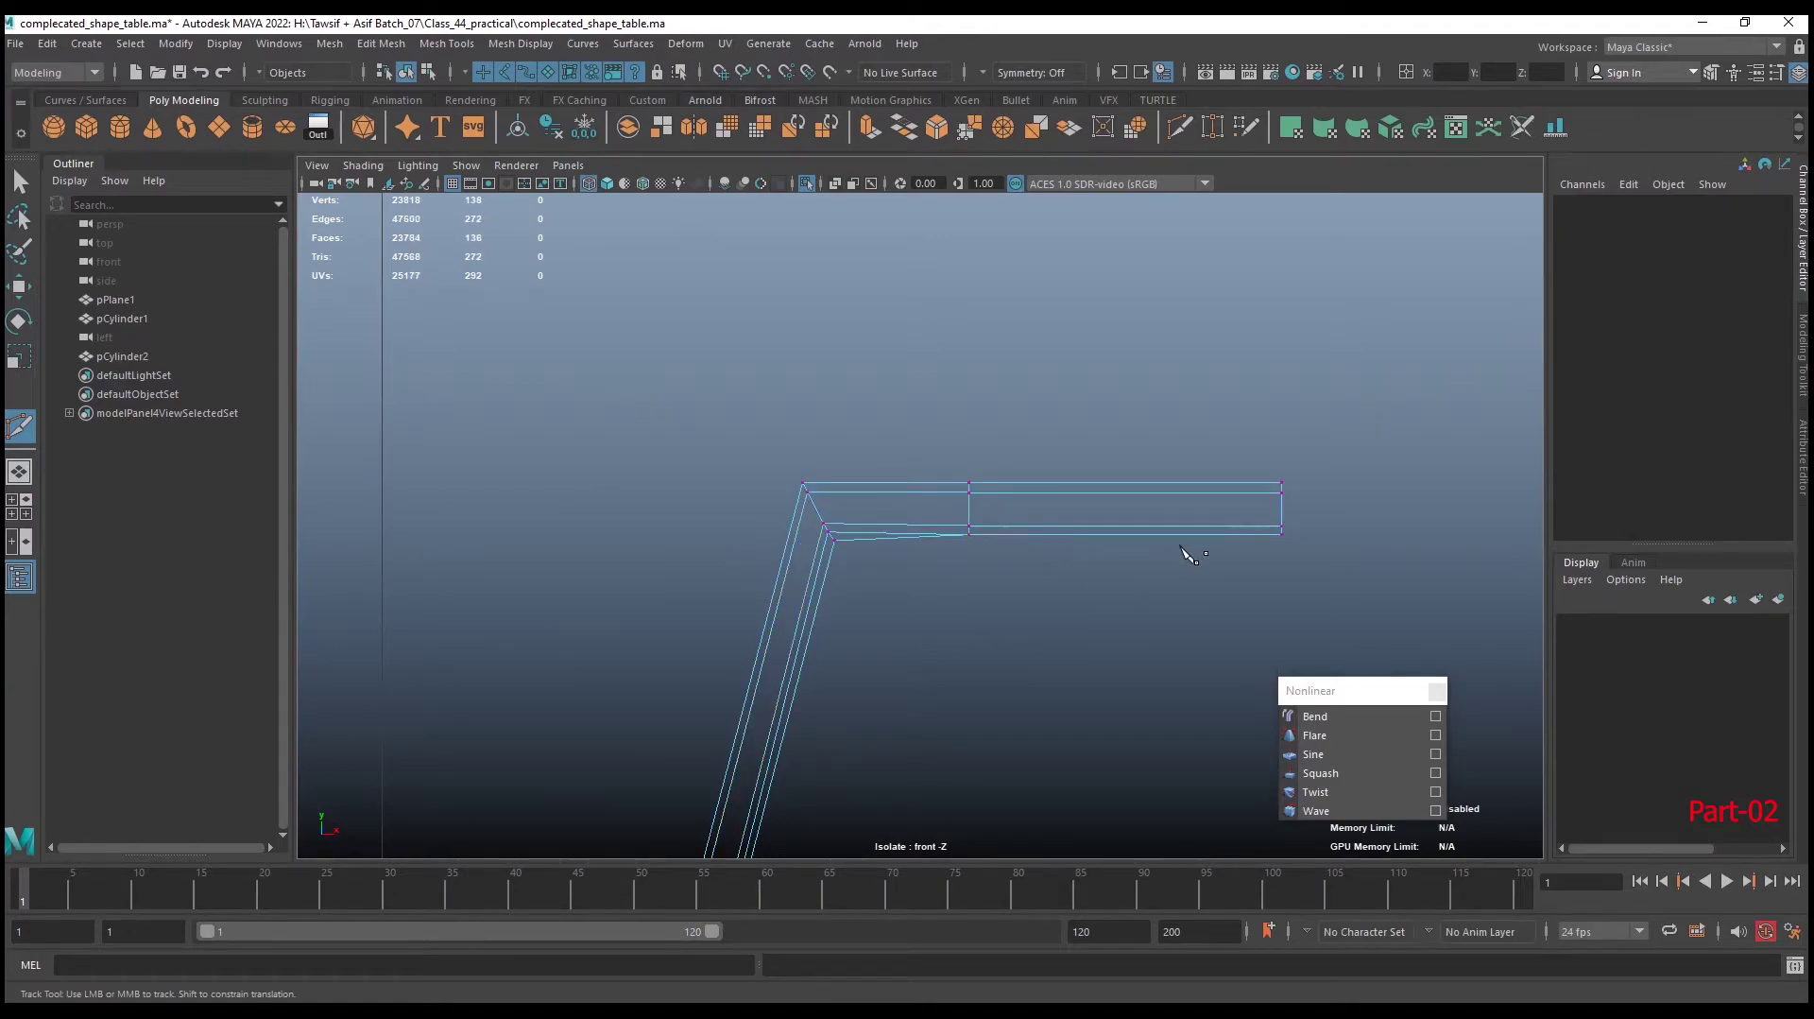
In shaded perspective, add edge loops near the bracket's corner and its end
key("w")
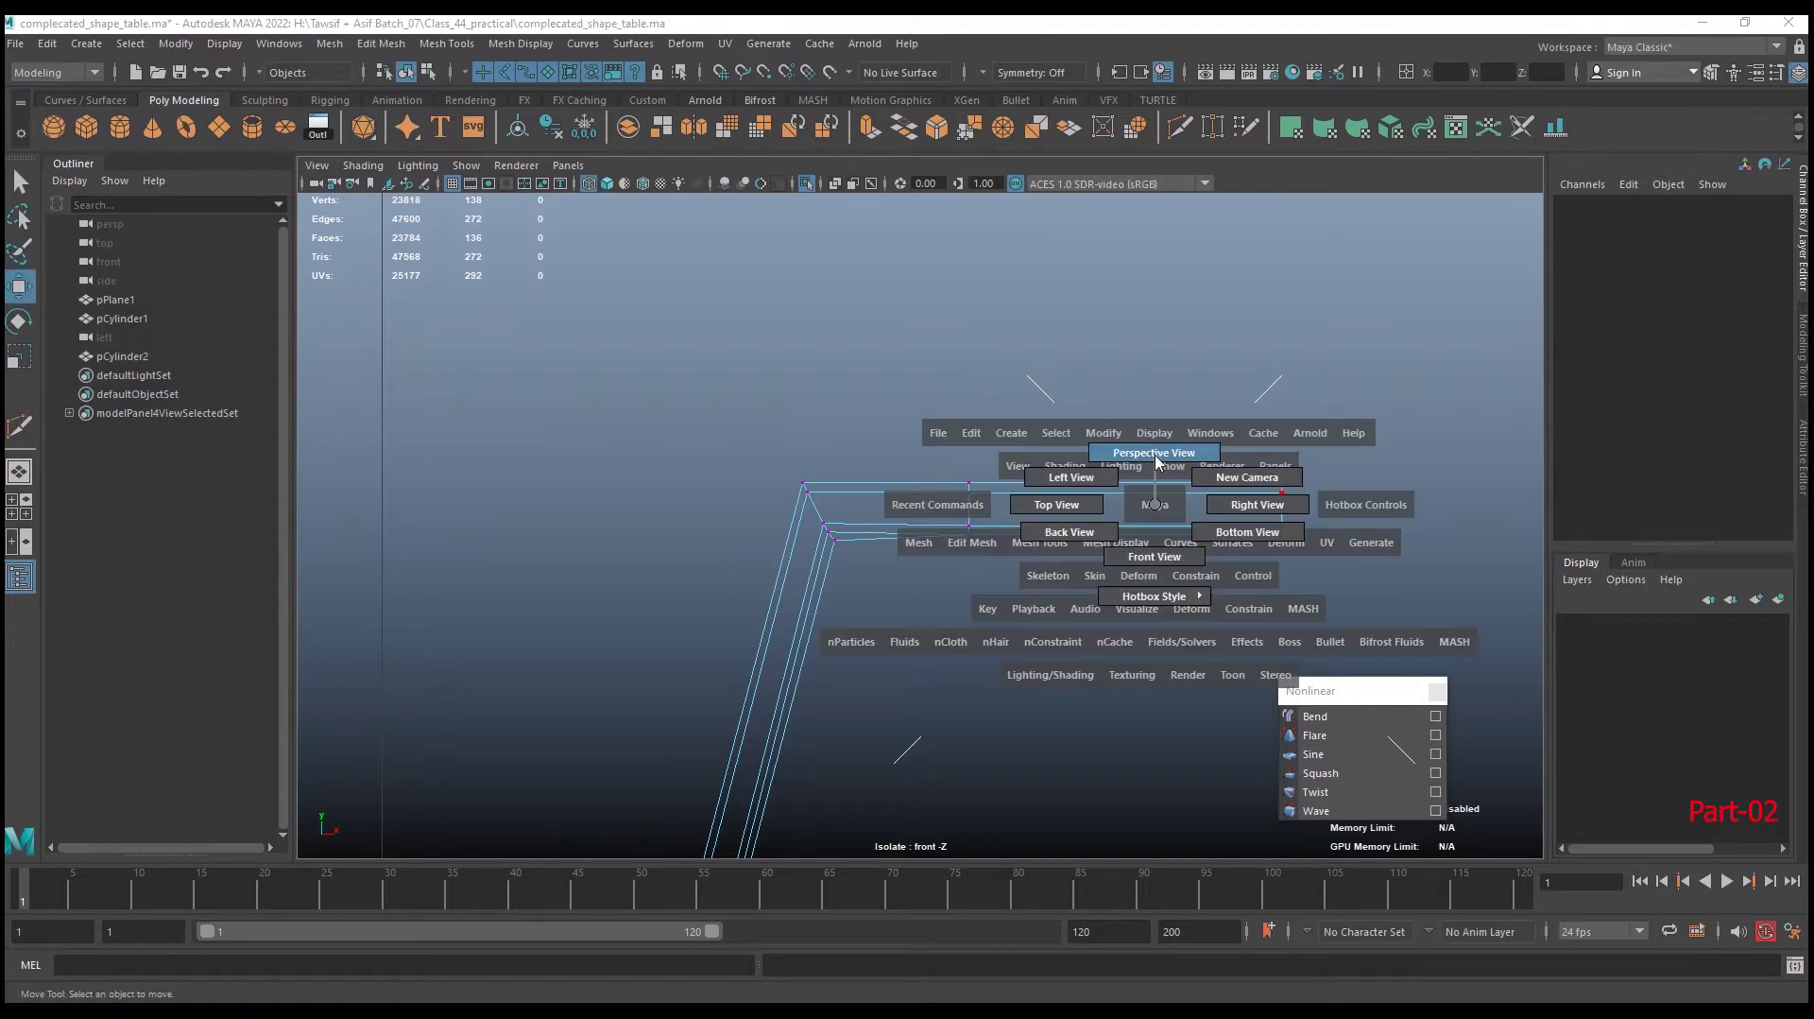
left_click(1157, 473)
left_click_drag(1159, 474, 1072, 537, "alt")
key("5")
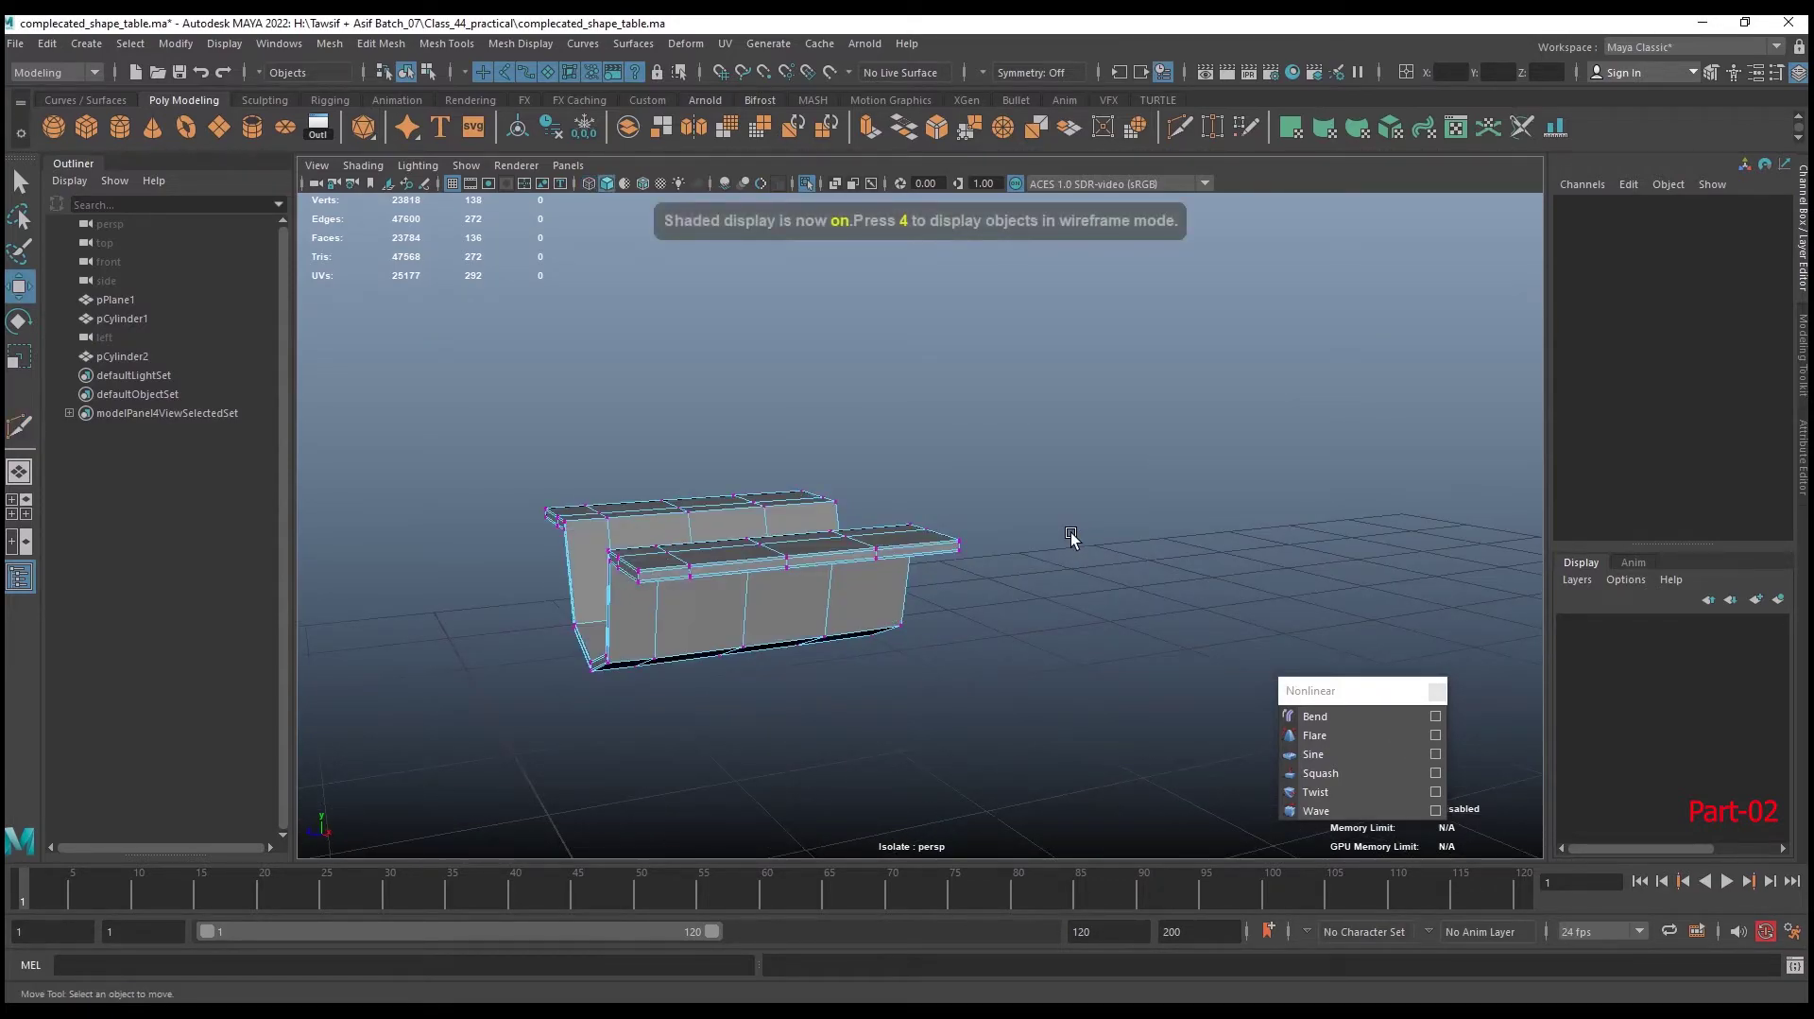
scroll(1074, 761, "up", 3)
scroll(907, 615, "up", 4)
scroll(904, 612, "up", 3)
mouse_move(904, 612)
left_mouse_down("alt")
mouse_move(992, 616)
mouse_move(945, 607)
left_mouse_up("alt")
right_click_drag(876, 557, 777, 558, "shift")
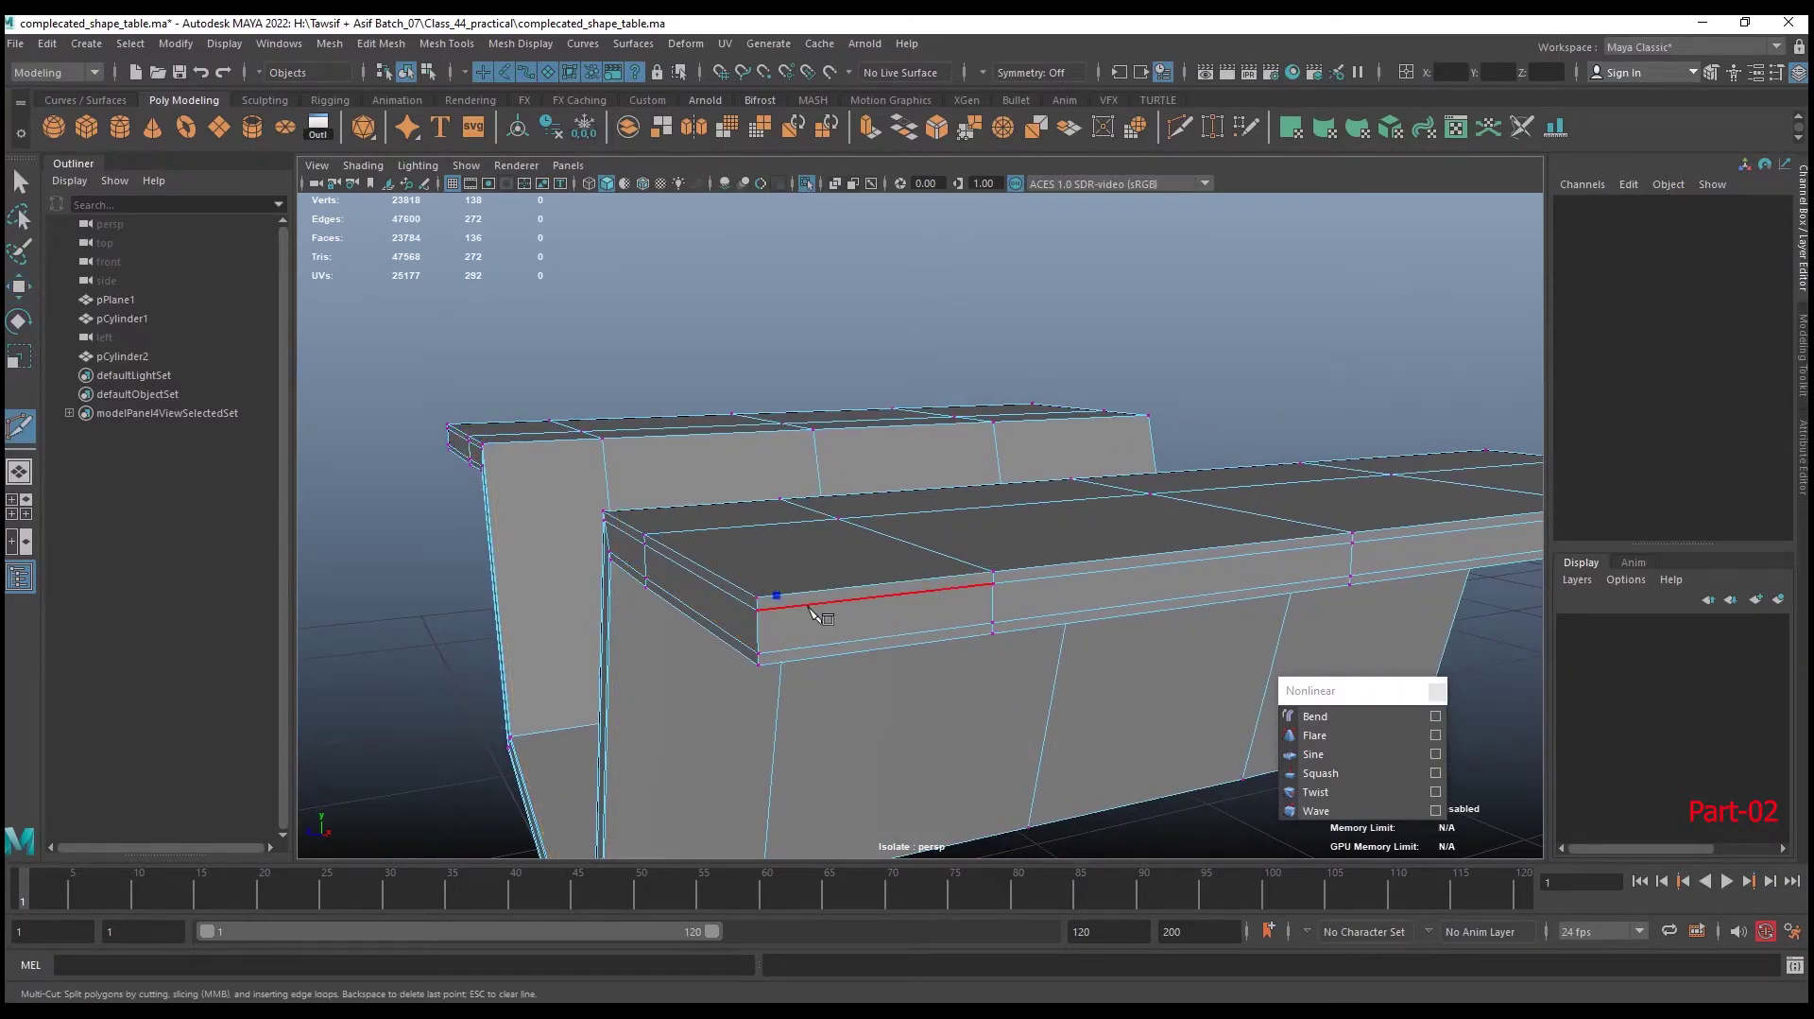
left_click(805, 610, "ctrl")
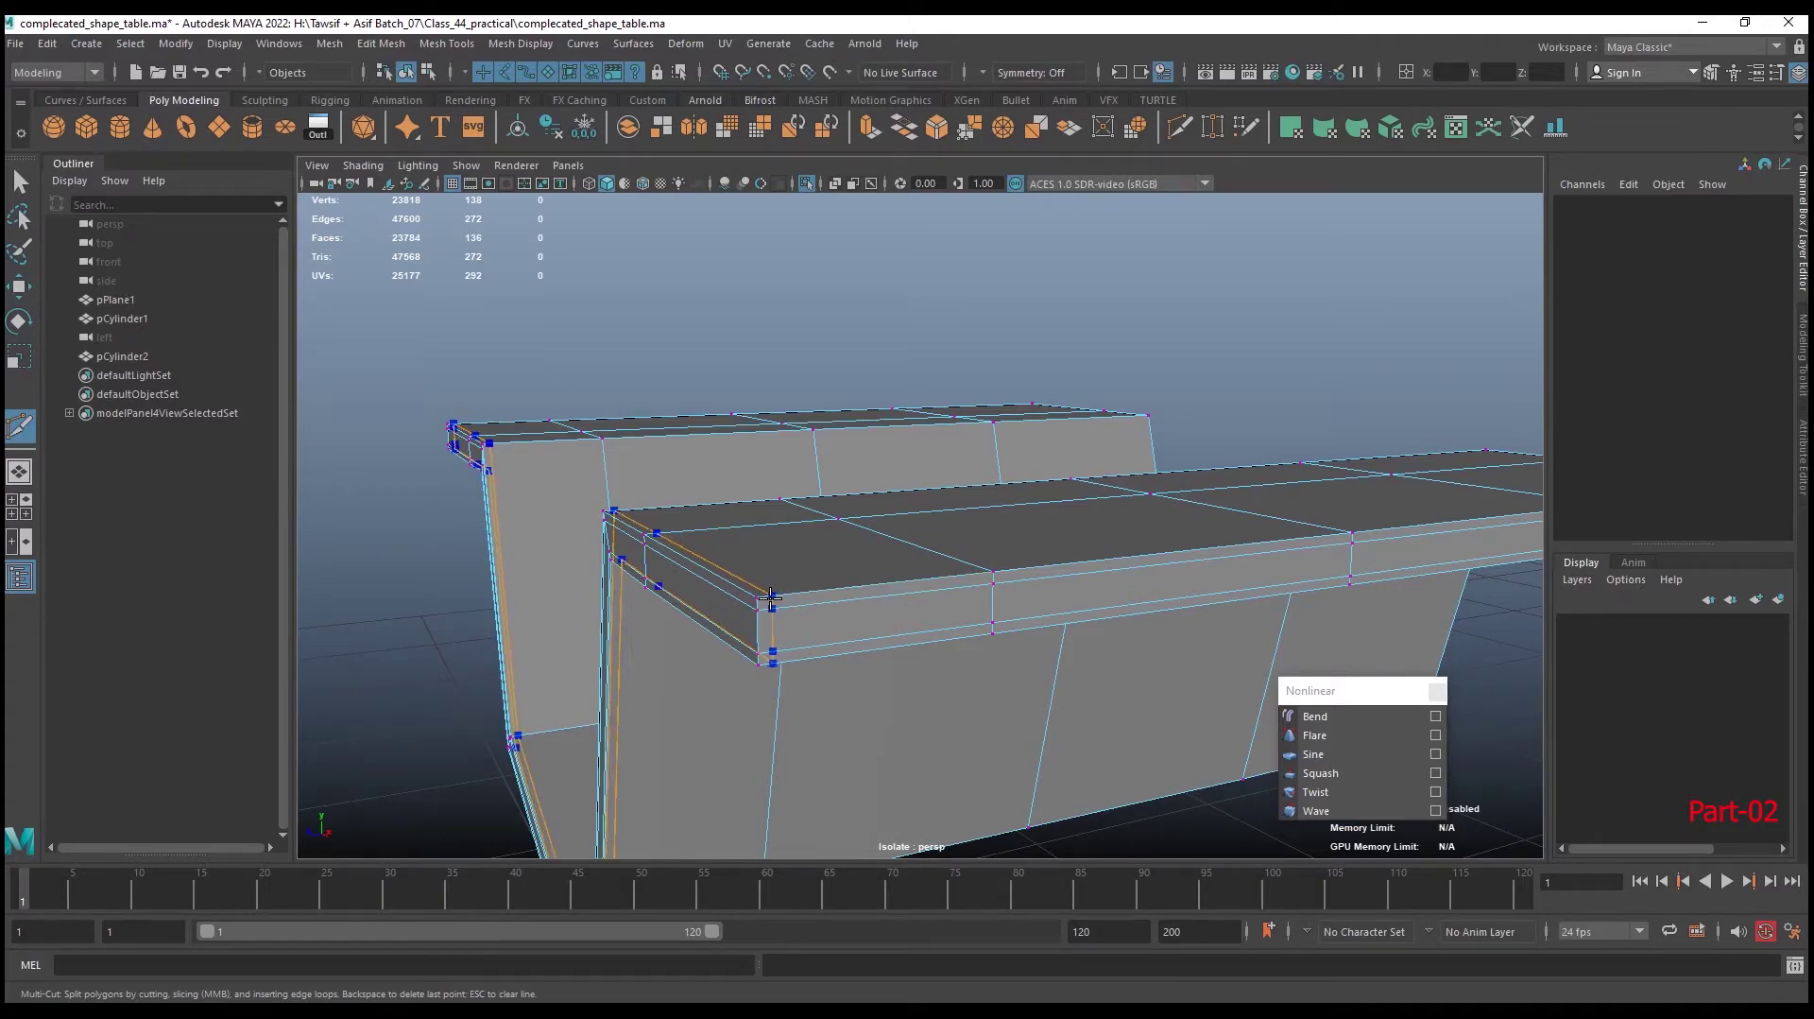
right_click_drag(945, 539, 756, 610, "alt")
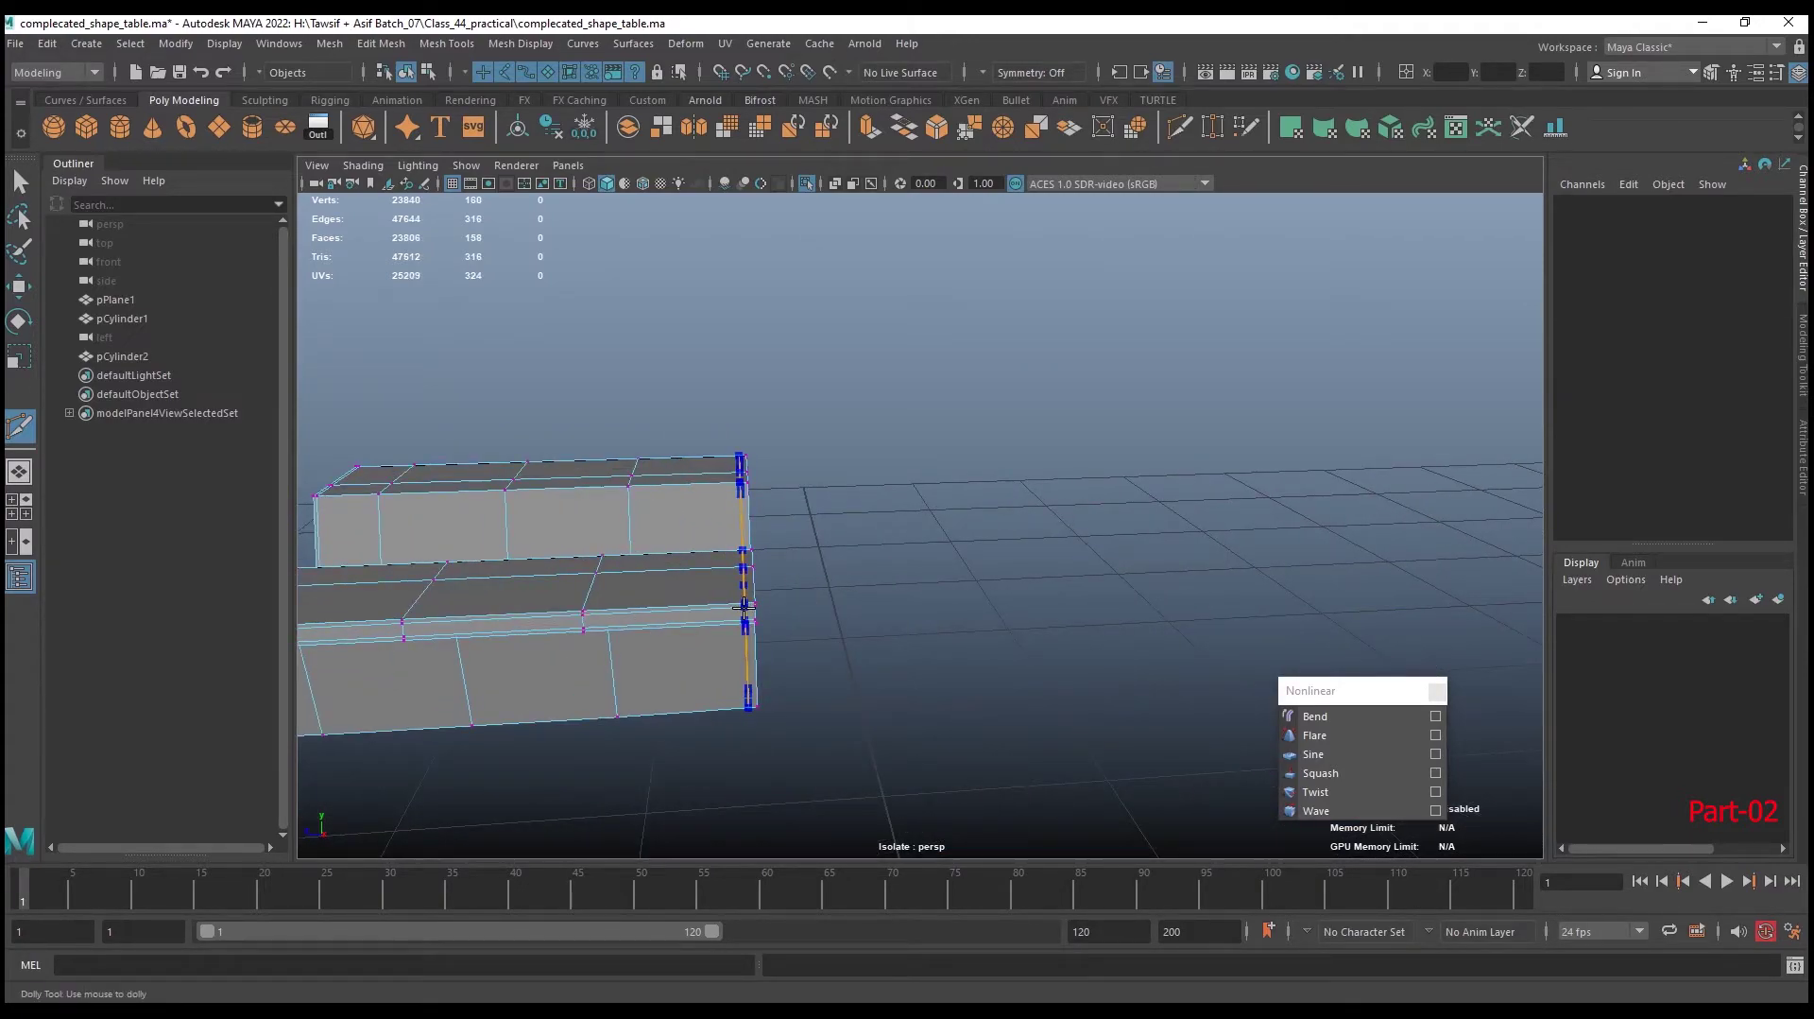
left_click(746, 605, "ctrl")
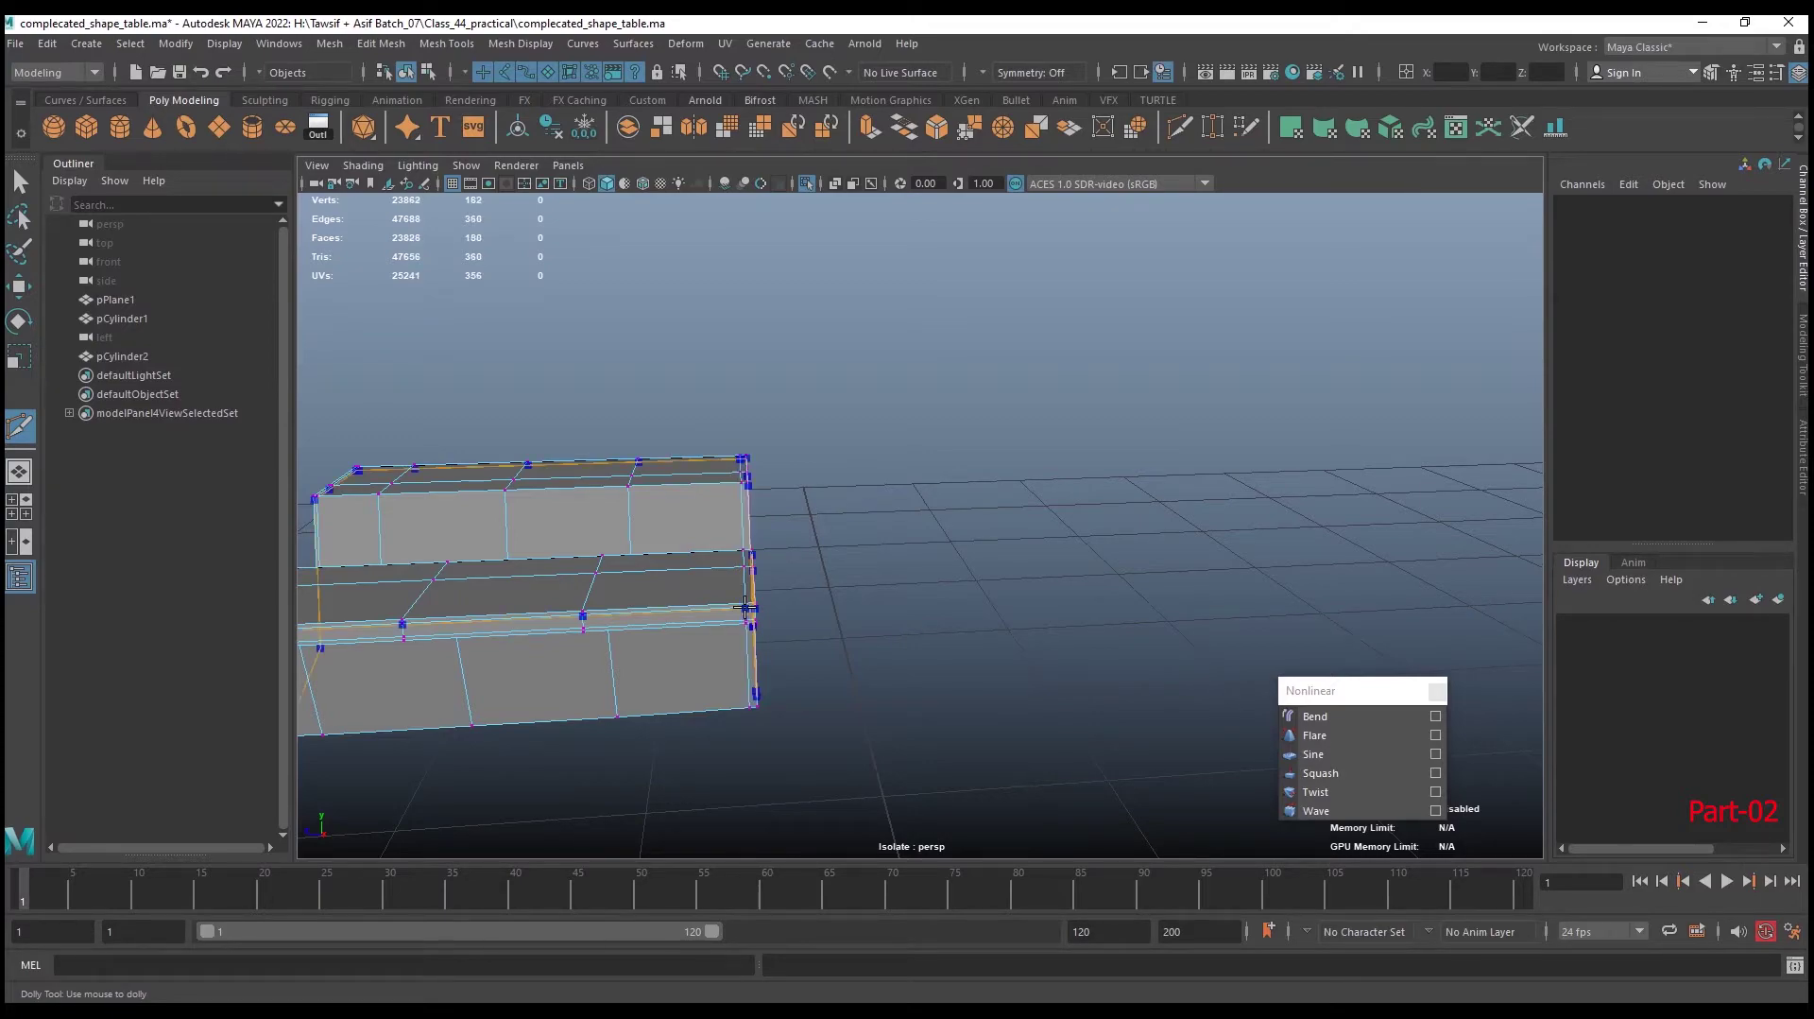
mouse_move(1127, 595)
left_mouse_down("alt")
mouse_move(900, 617)
mouse_move(1001, 591)
mouse_move(960, 635)
mouse_move(1012, 626)
mouse_move(969, 631)
mouse_move(976, 709)
mouse_move(1085, 608)
mouse_move(1154, 507)
mouse_move(705, 680)
mouse_move(972, 548)
mouse_move(964, 614)
left_mouse_up("alt")
Preview the bracket smoothed, show the full scene again, and reselect the bracket
key("w")
key("3")
right_click_drag(963, 615, 1042, 697, "alt")
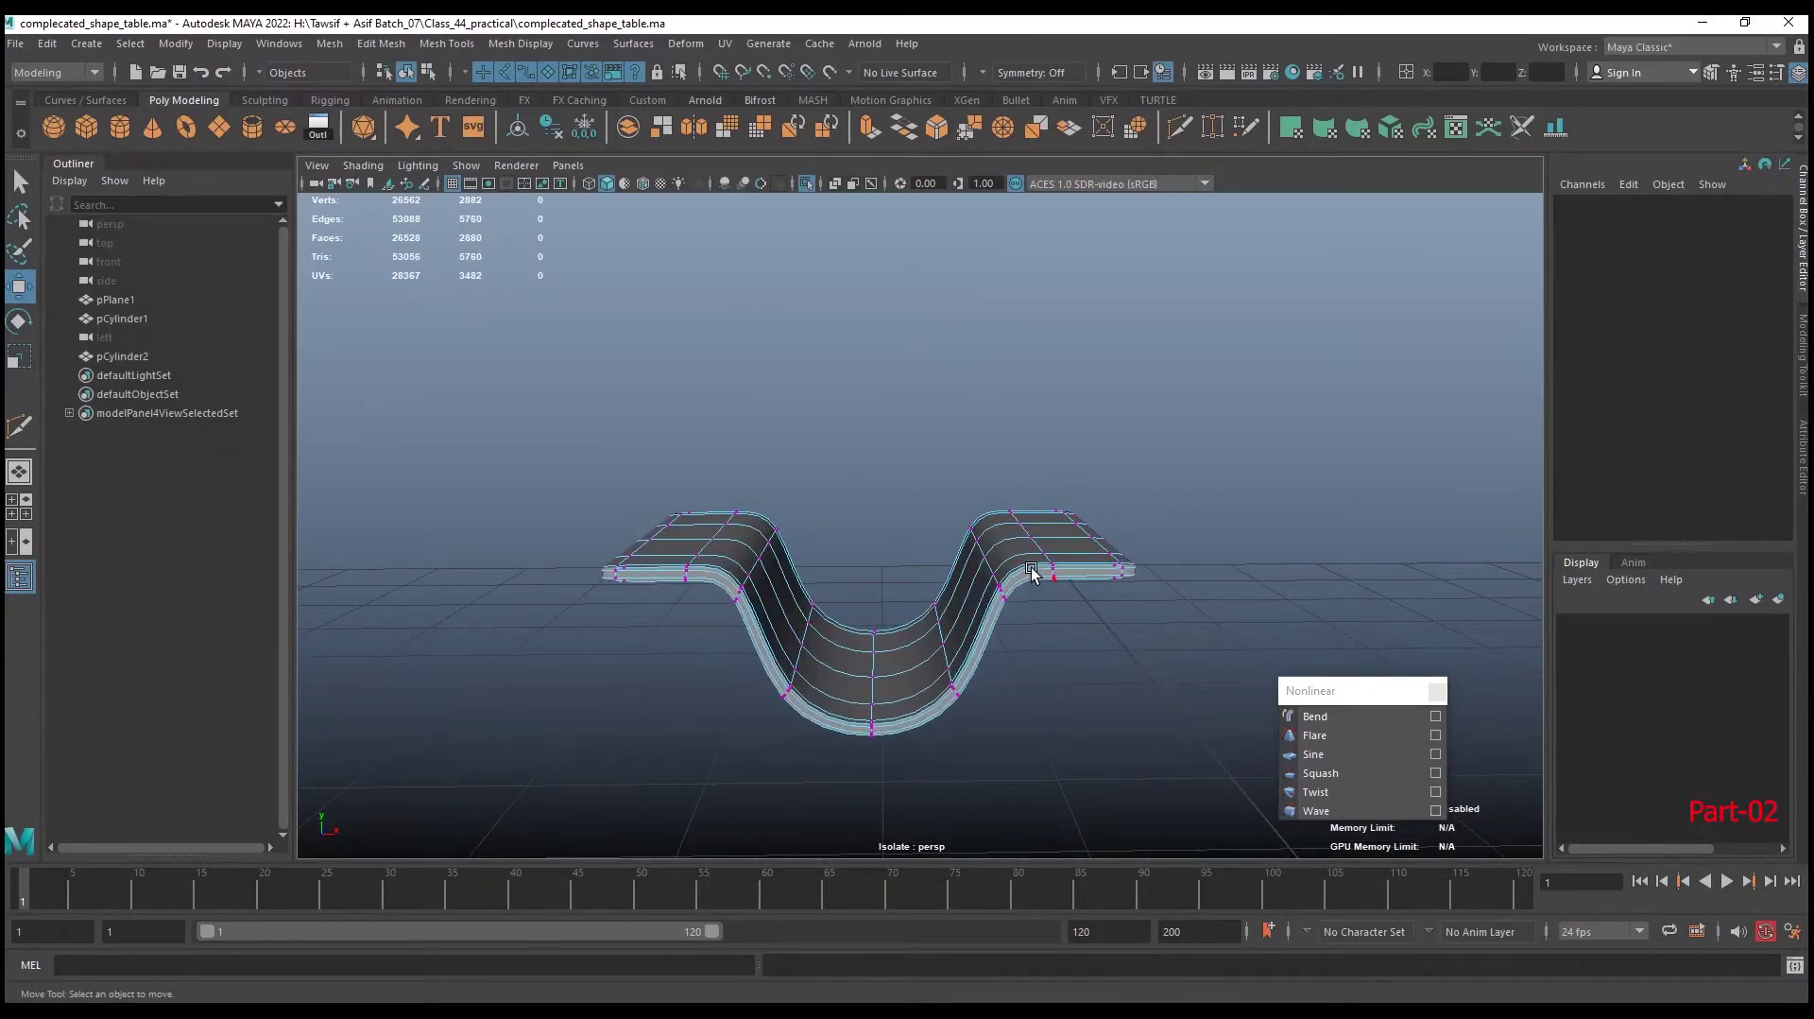
right_click_drag(1032, 573, 1124, 461)
mouse_move(982, 587)
left_mouse_down("alt")
mouse_move(1013, 688)
mouse_move(990, 603)
left_mouse_up("alt")
left_click(966, 574)
key("ctrl+1")
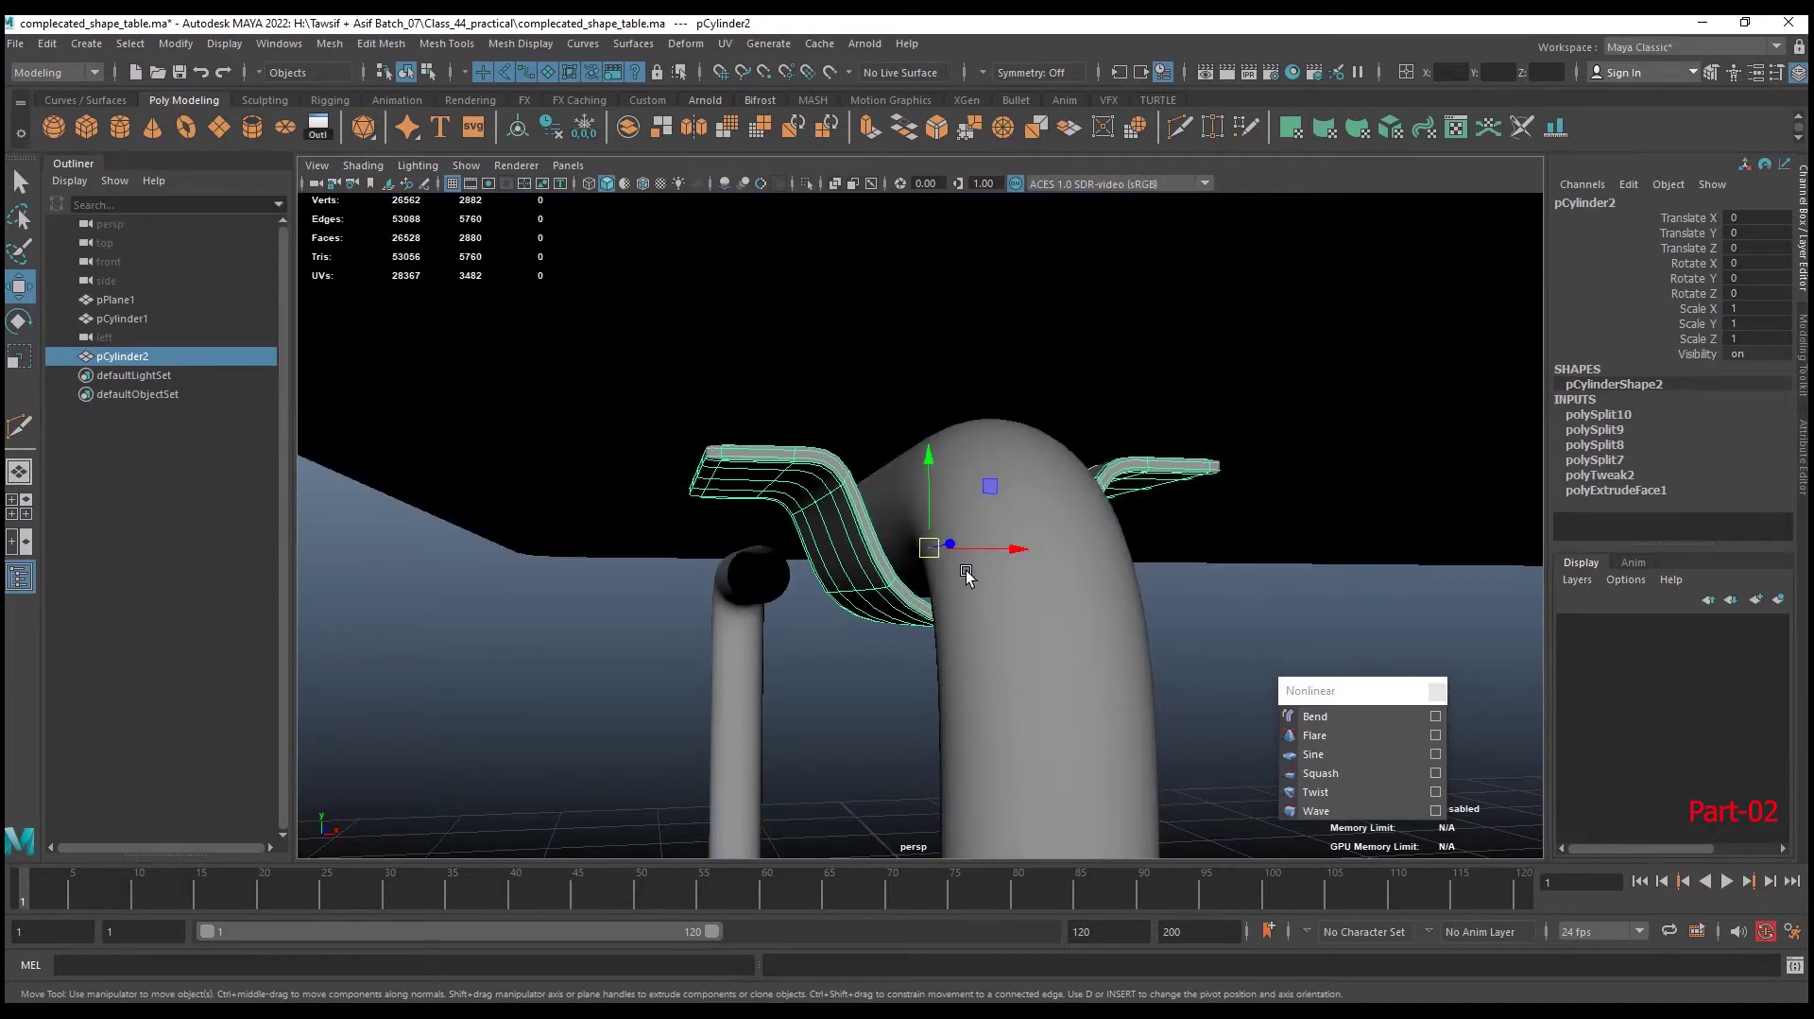
key("f")
mouse_move(1162, 594)
left_mouse_down("alt")
mouse_move(1021, 586)
mouse_move(1073, 608)
left_mouse_up("alt")
left_click(1074, 608)
left_click(1005, 499)
Lift the bracket against the tabletop and scale it uniformly to 1.074
mouse_move(1058, 529)
left_mouse_down("alt")
mouse_move(851, 472)
mouse_move(831, 437)
mouse_move(911, 548)
left_mouse_up("alt")
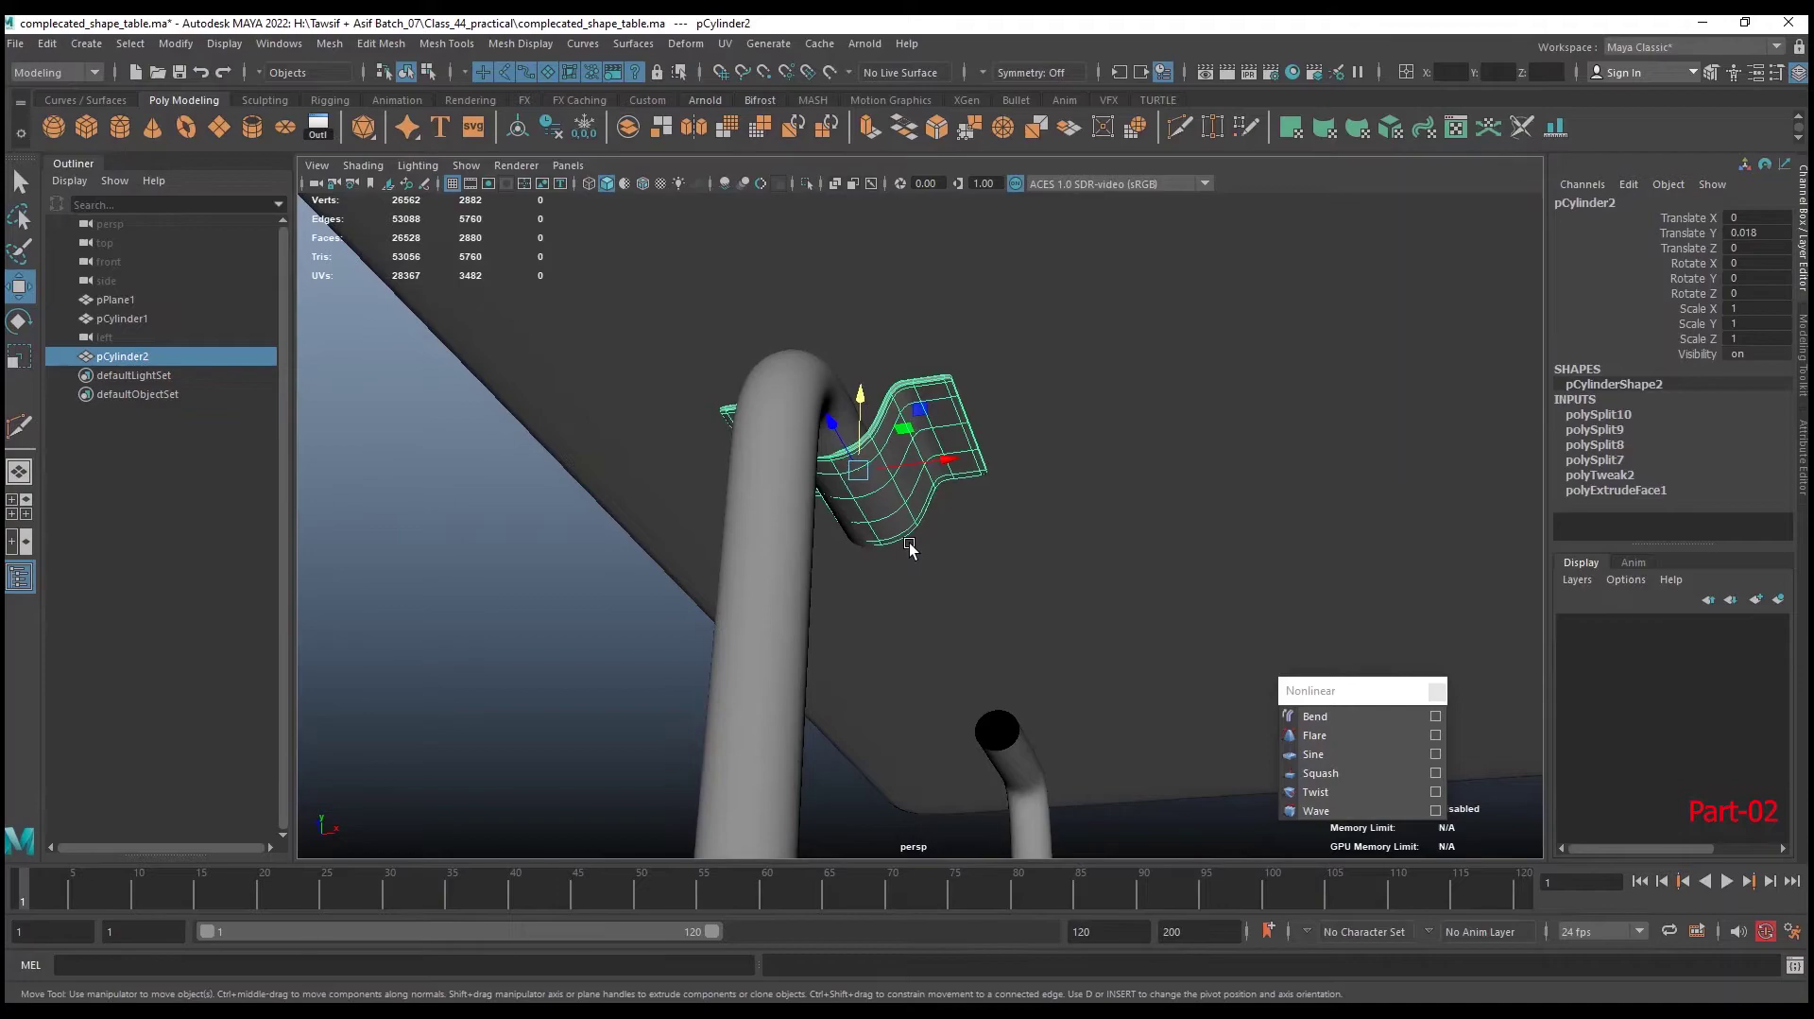
key("r")
mouse_move(863, 482)
left_mouse_down()
mouse_move(889, 482)
mouse_move(929, 529)
mouse_move(979, 482)
mouse_move(1062, 556)
mouse_move(1077, 534)
left_mouse_up()
key("w")
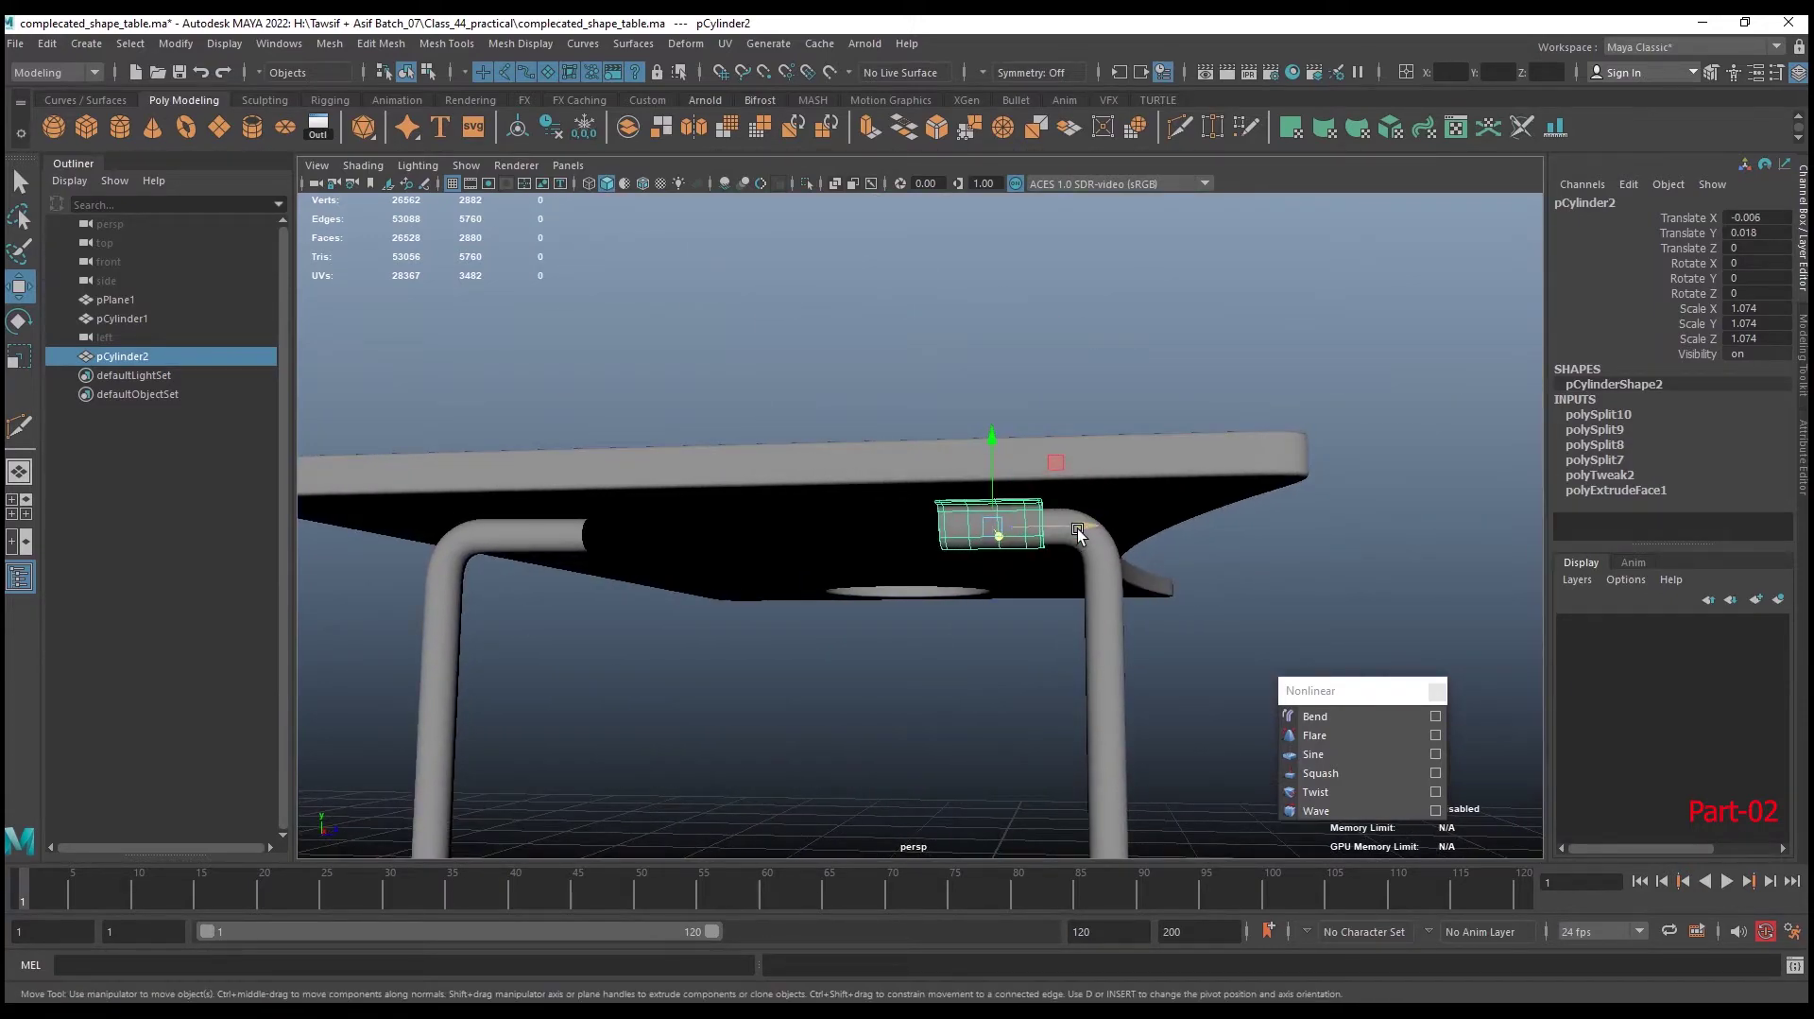
Freeze the bracket, clear its history, and duplicate it to the leg's other top end at Z -1.322
left_click(584, 128)
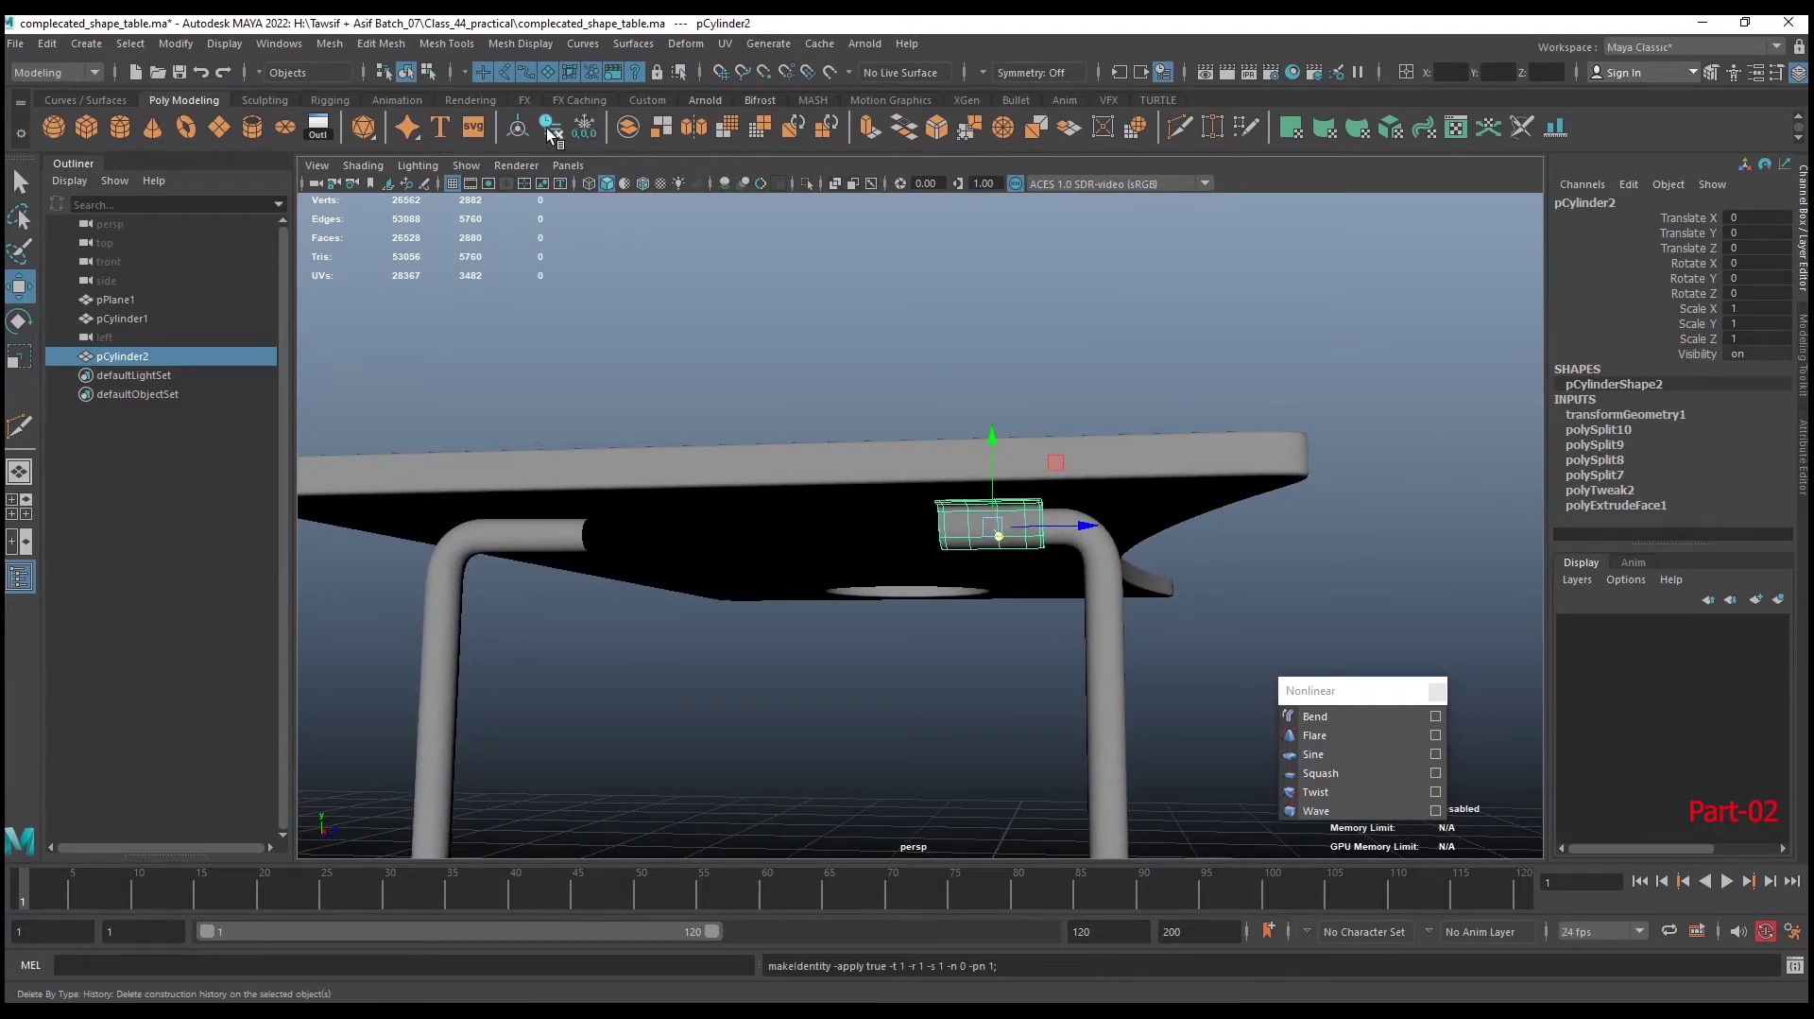
left_click(551, 127)
key("ctrl+d")
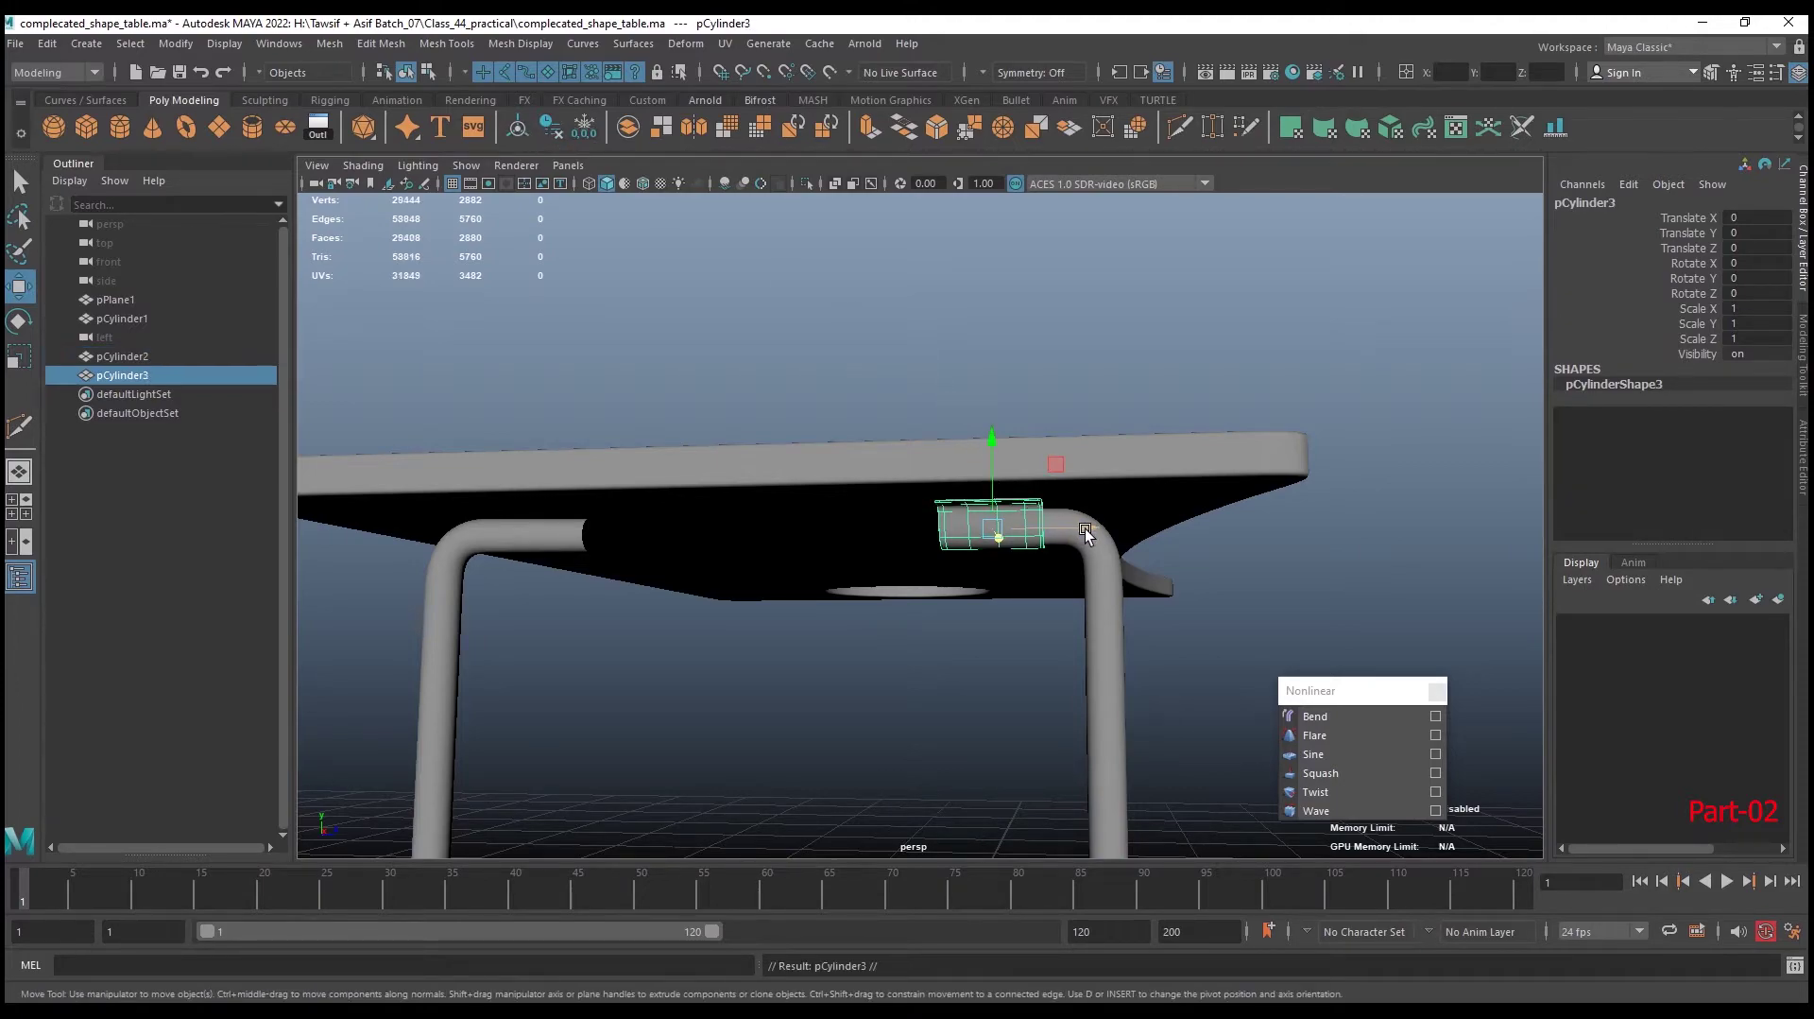
left_click_drag(1087, 529, 645, 556)
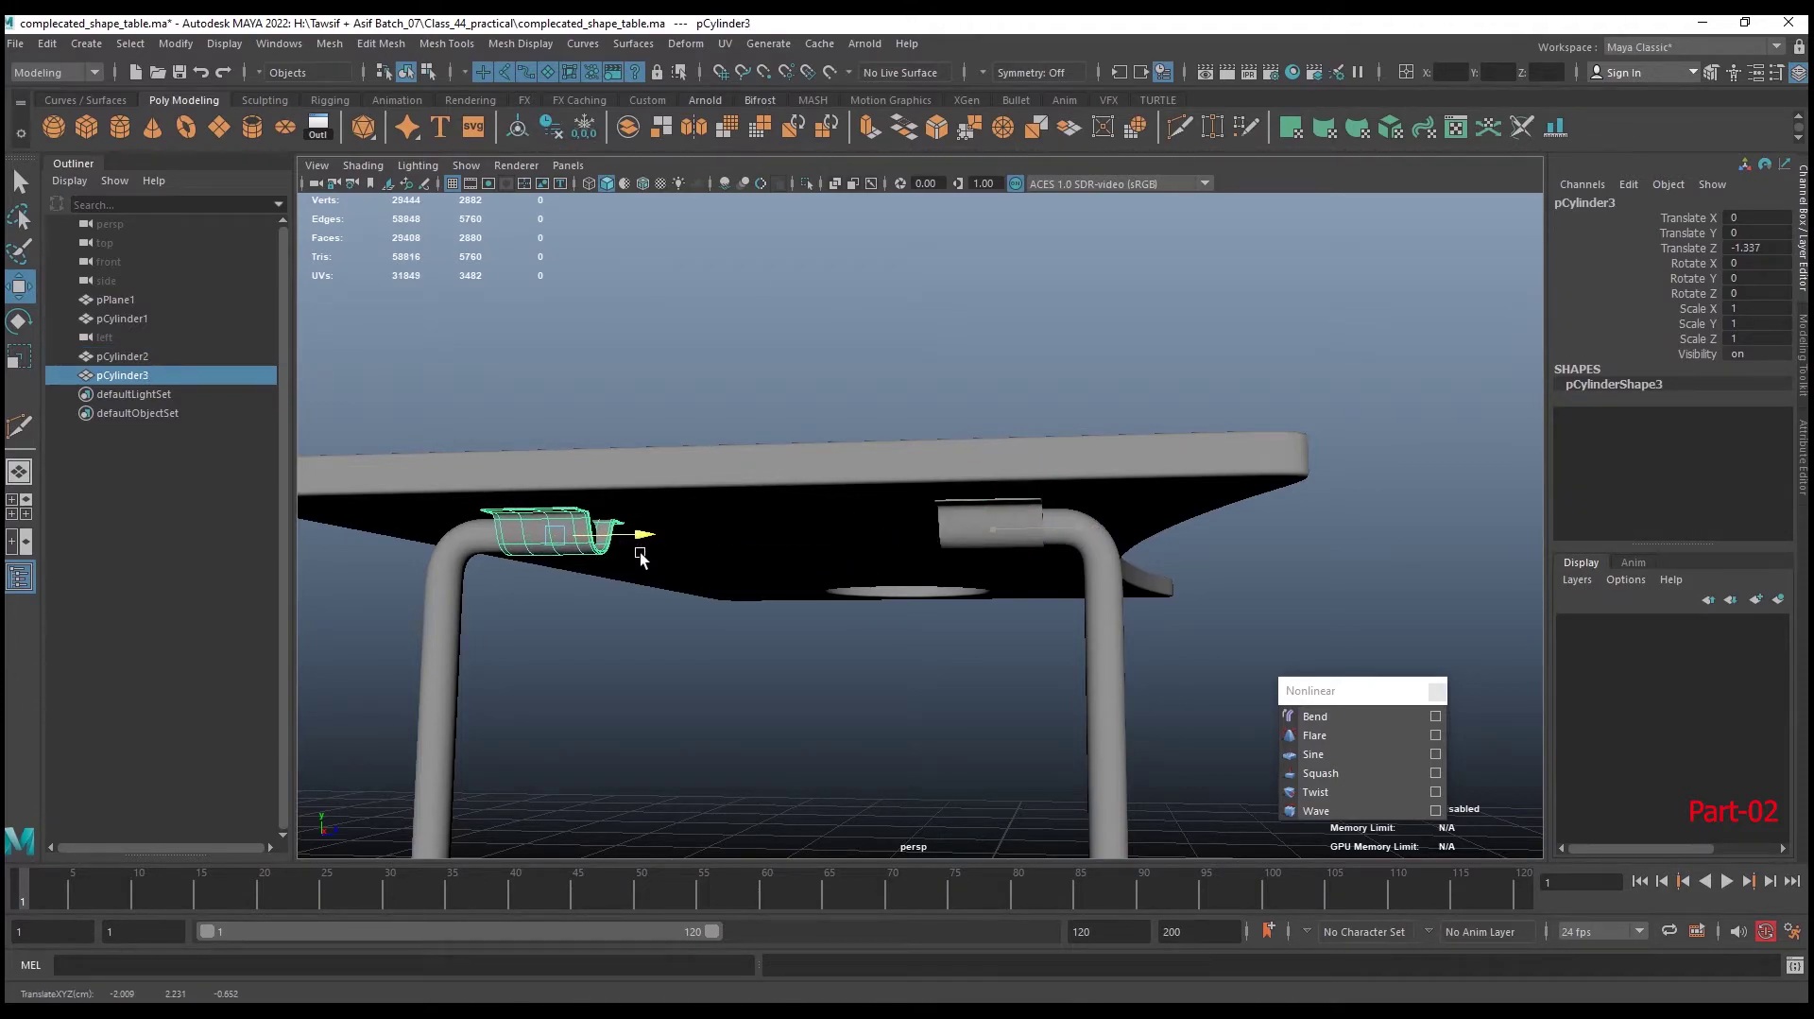
scroll(854, 595, "down", 5)
mouse_move(916, 657)
left_mouse_down("alt")
mouse_move(940, 567)
mouse_move(815, 588)
mouse_move(1014, 560)
left_mouse_up("alt")
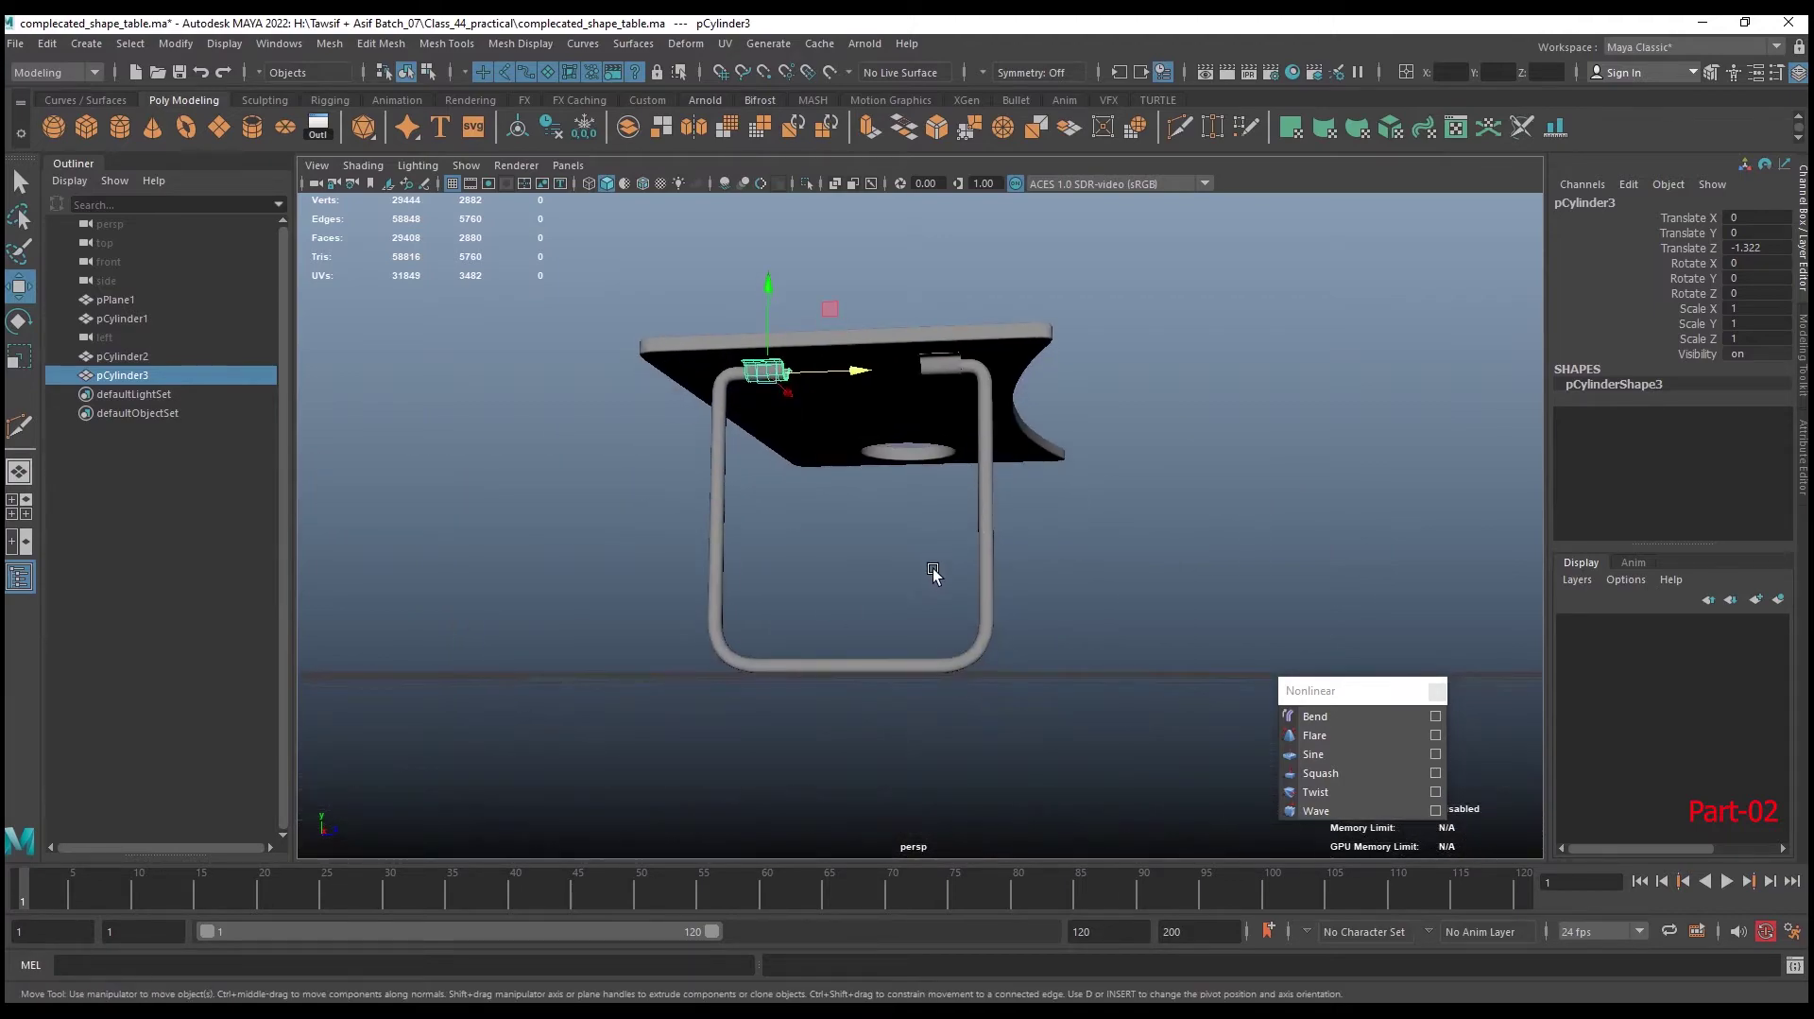
left_click(933, 567)
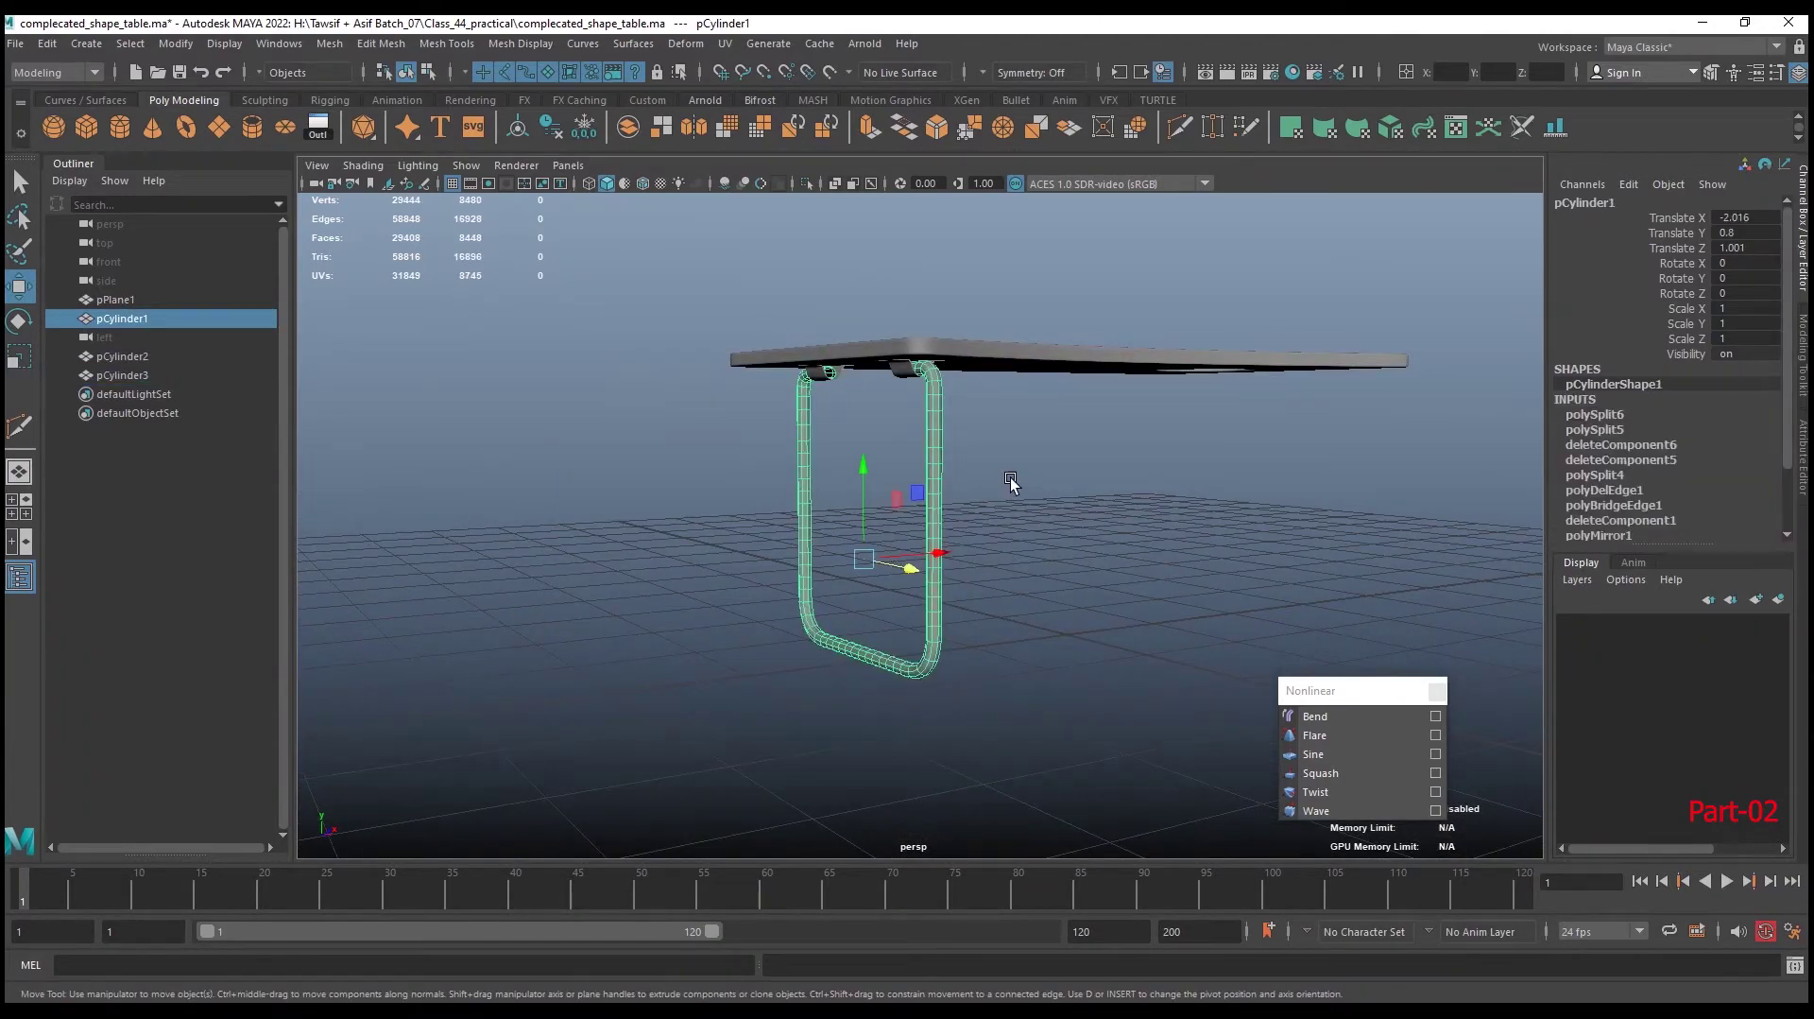
Raise the leg frame's pivot to the tabletop and isolate the leg frame in front view
mouse_move(1010, 480)
left_mouse_down("alt")
mouse_move(951, 486)
mouse_move(1000, 480)
left_mouse_up("alt")
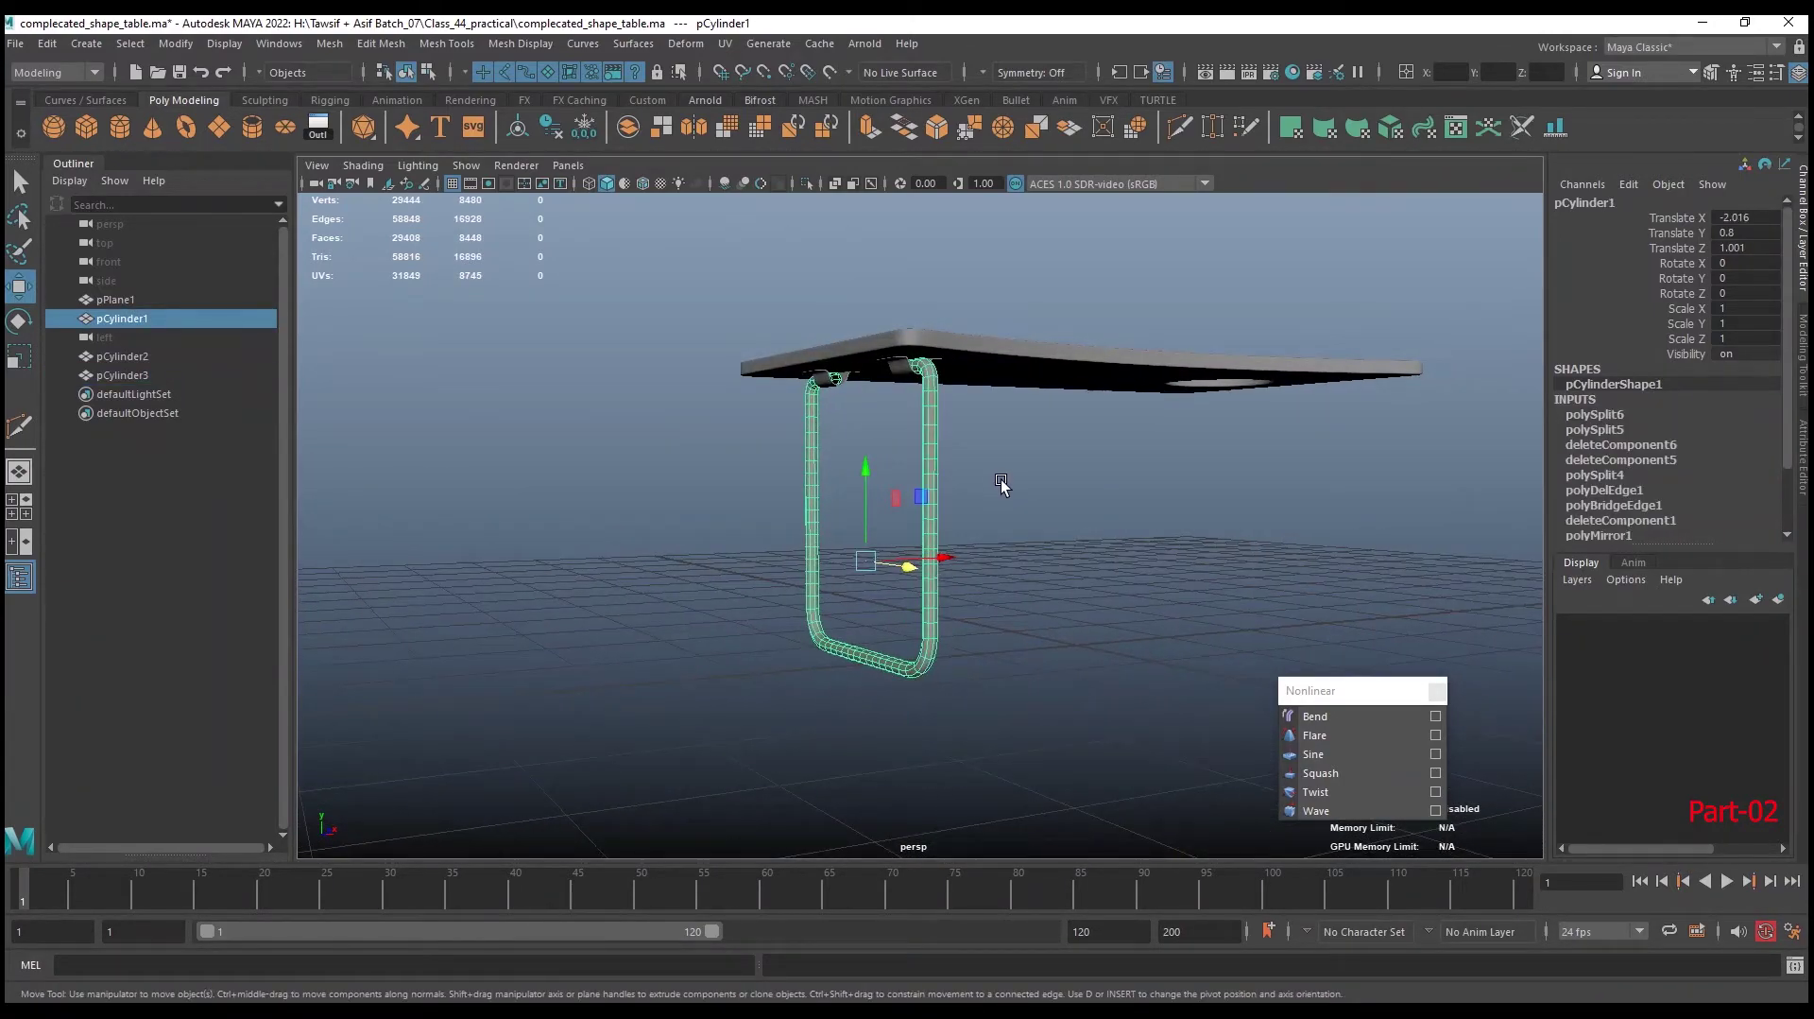
key("d")
mouse_move(859, 472)
left_mouse_down()
mouse_move(874, 284)
mouse_move(991, 487)
left_mouse_up()
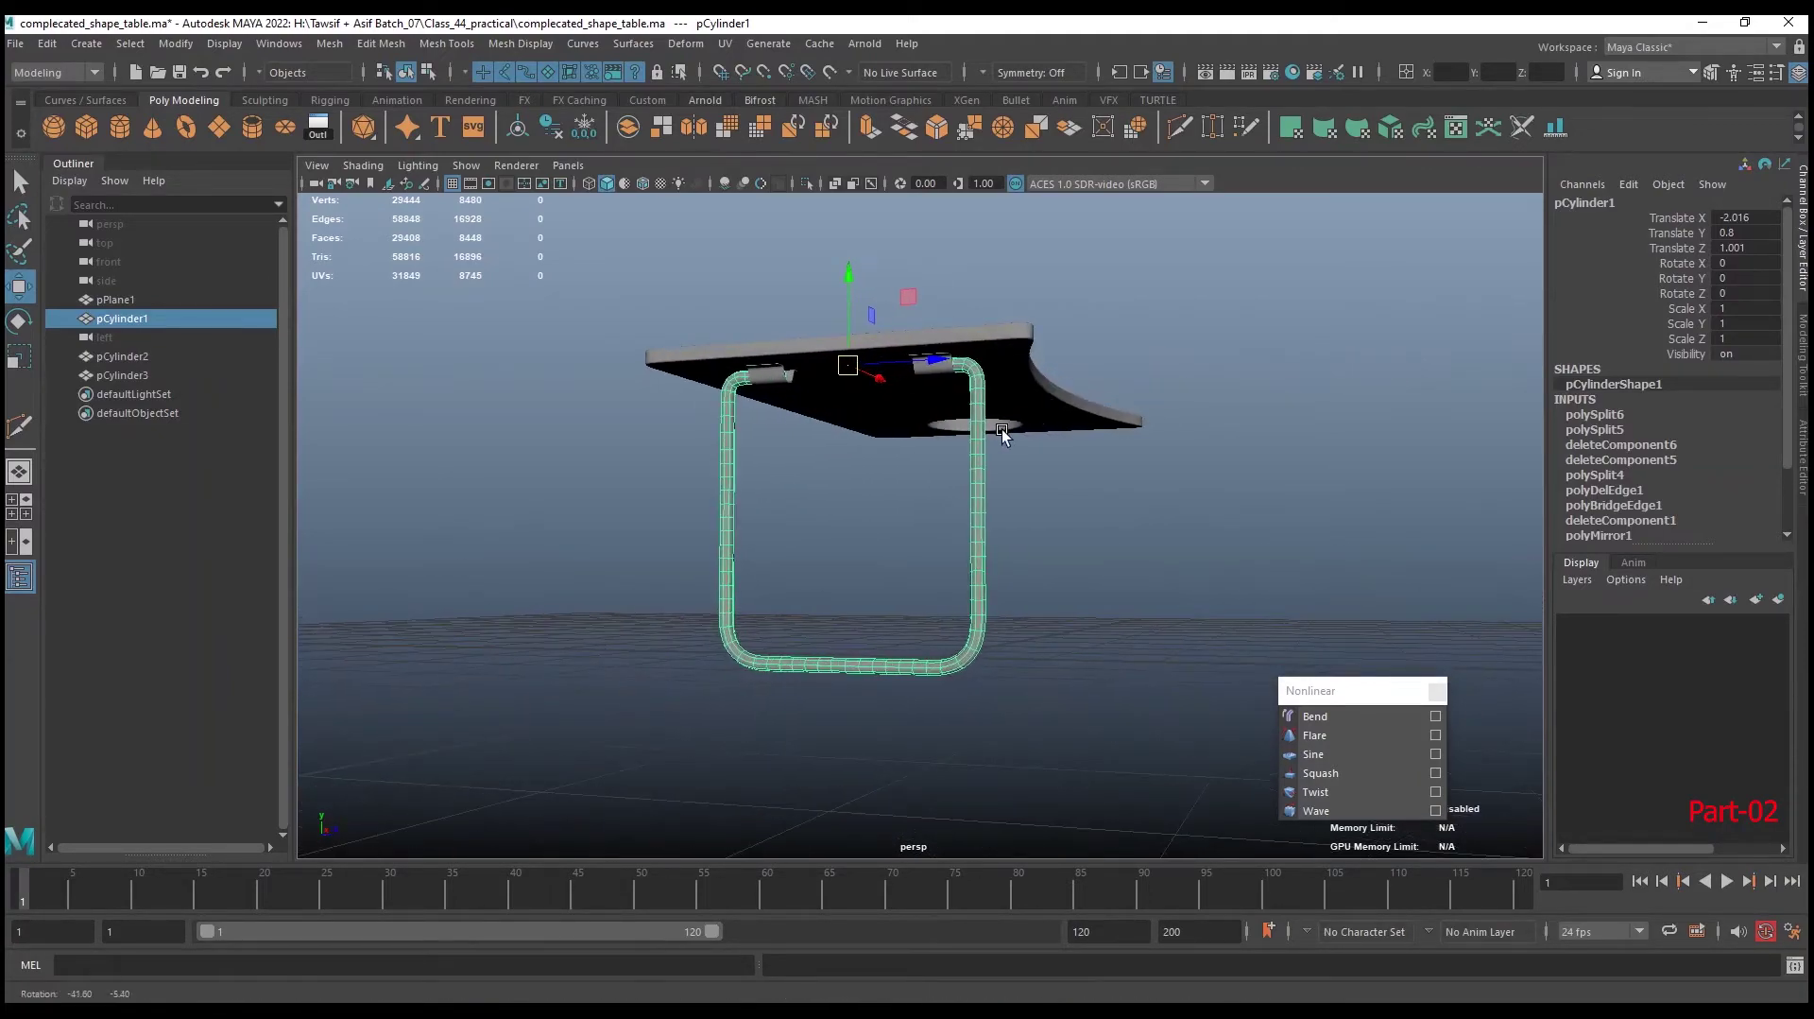
key("ctrl+1")
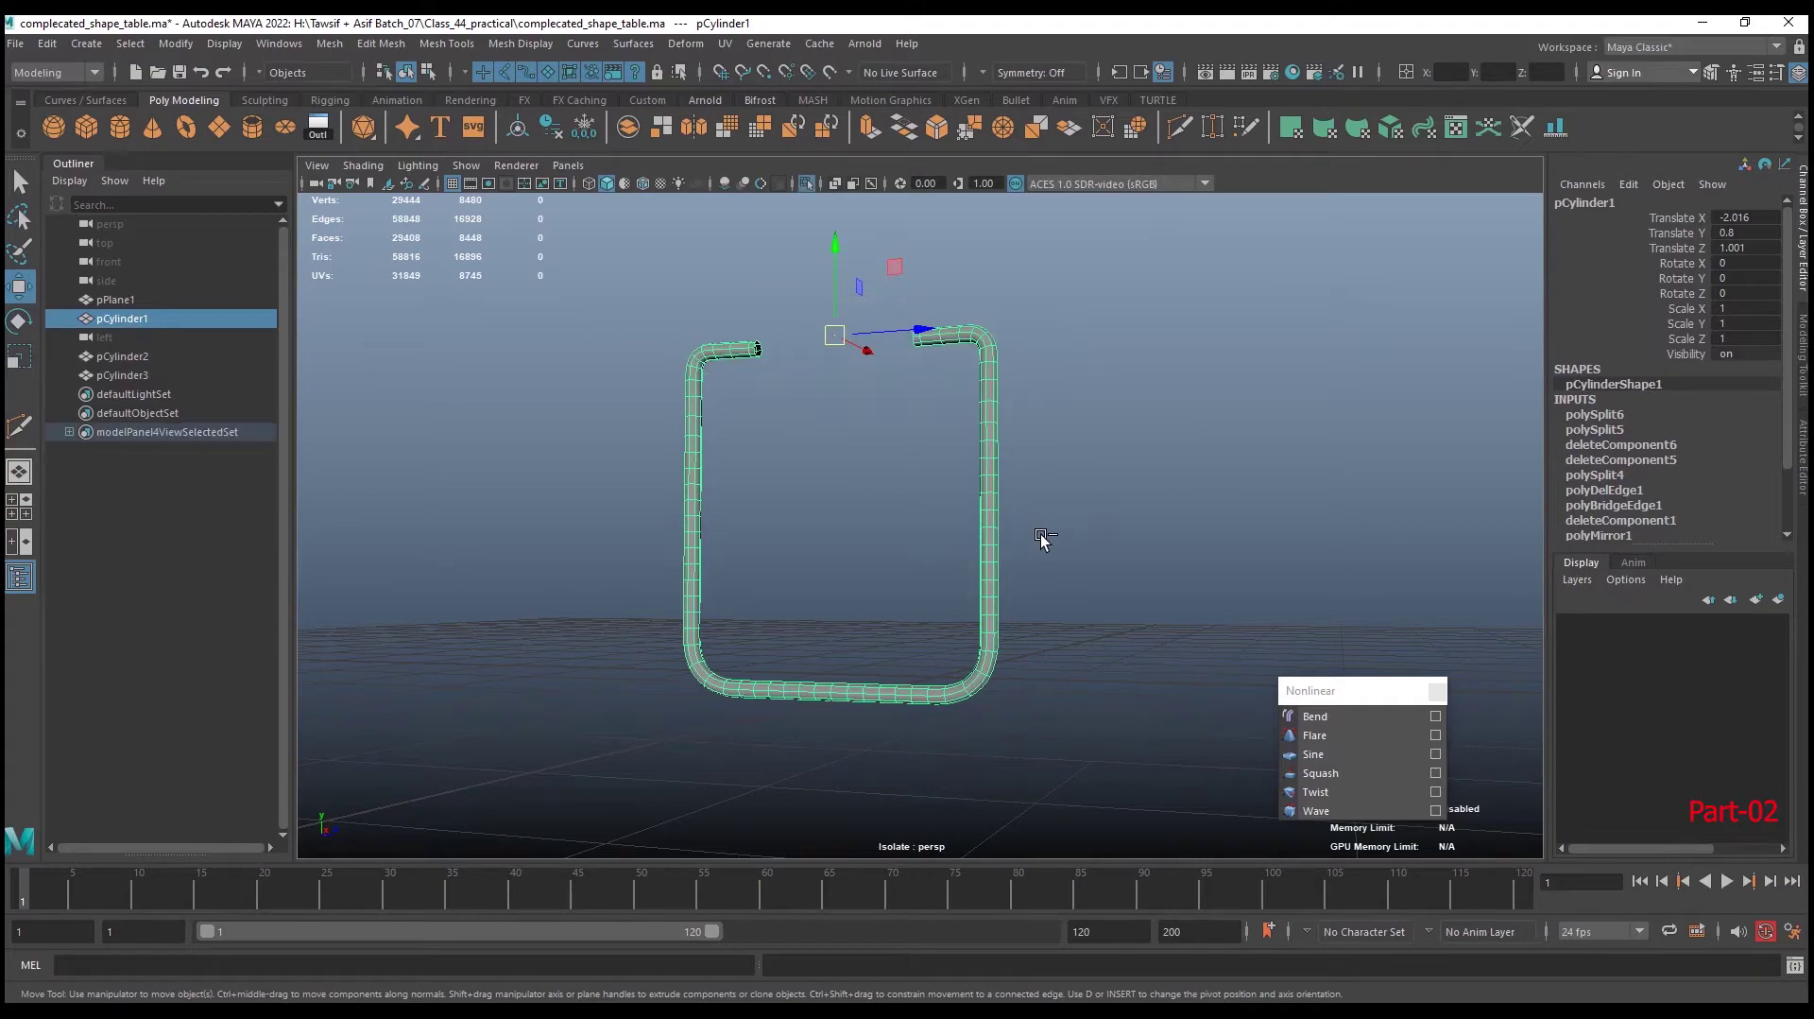
left_click_drag(927, 484, 929, 529)
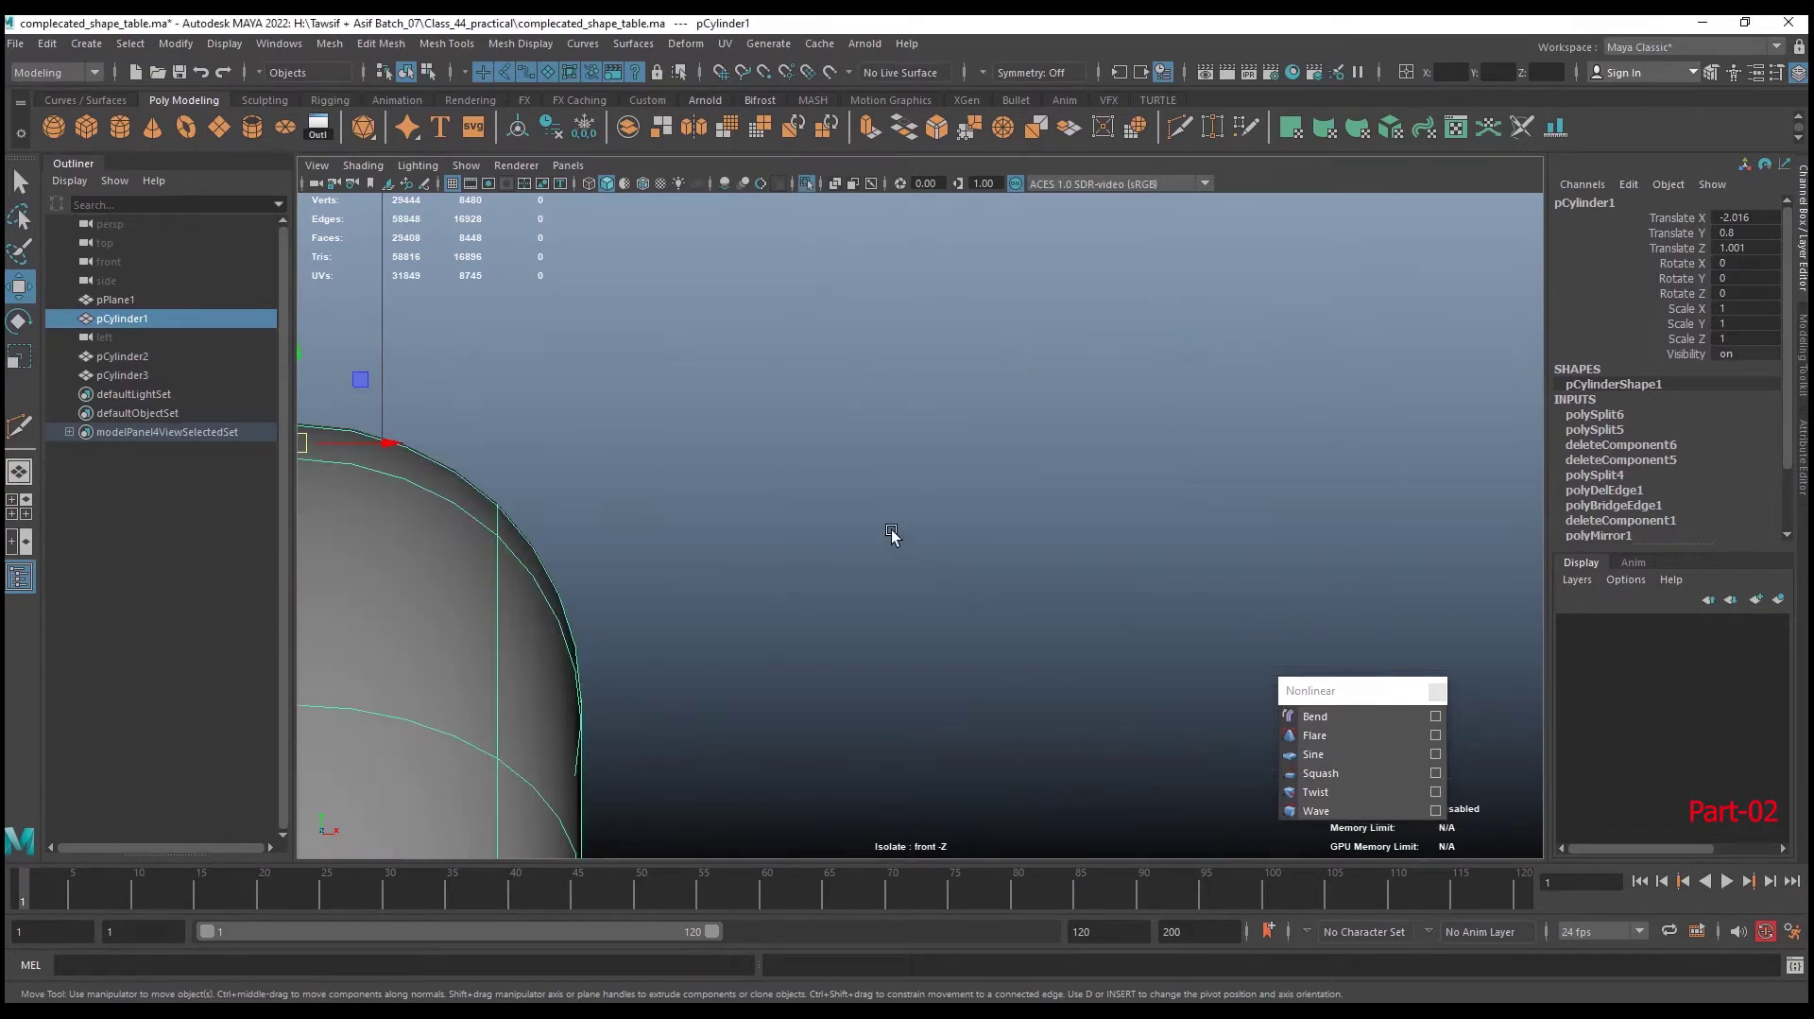
scroll(1079, 537, "down", 5)
key("space")
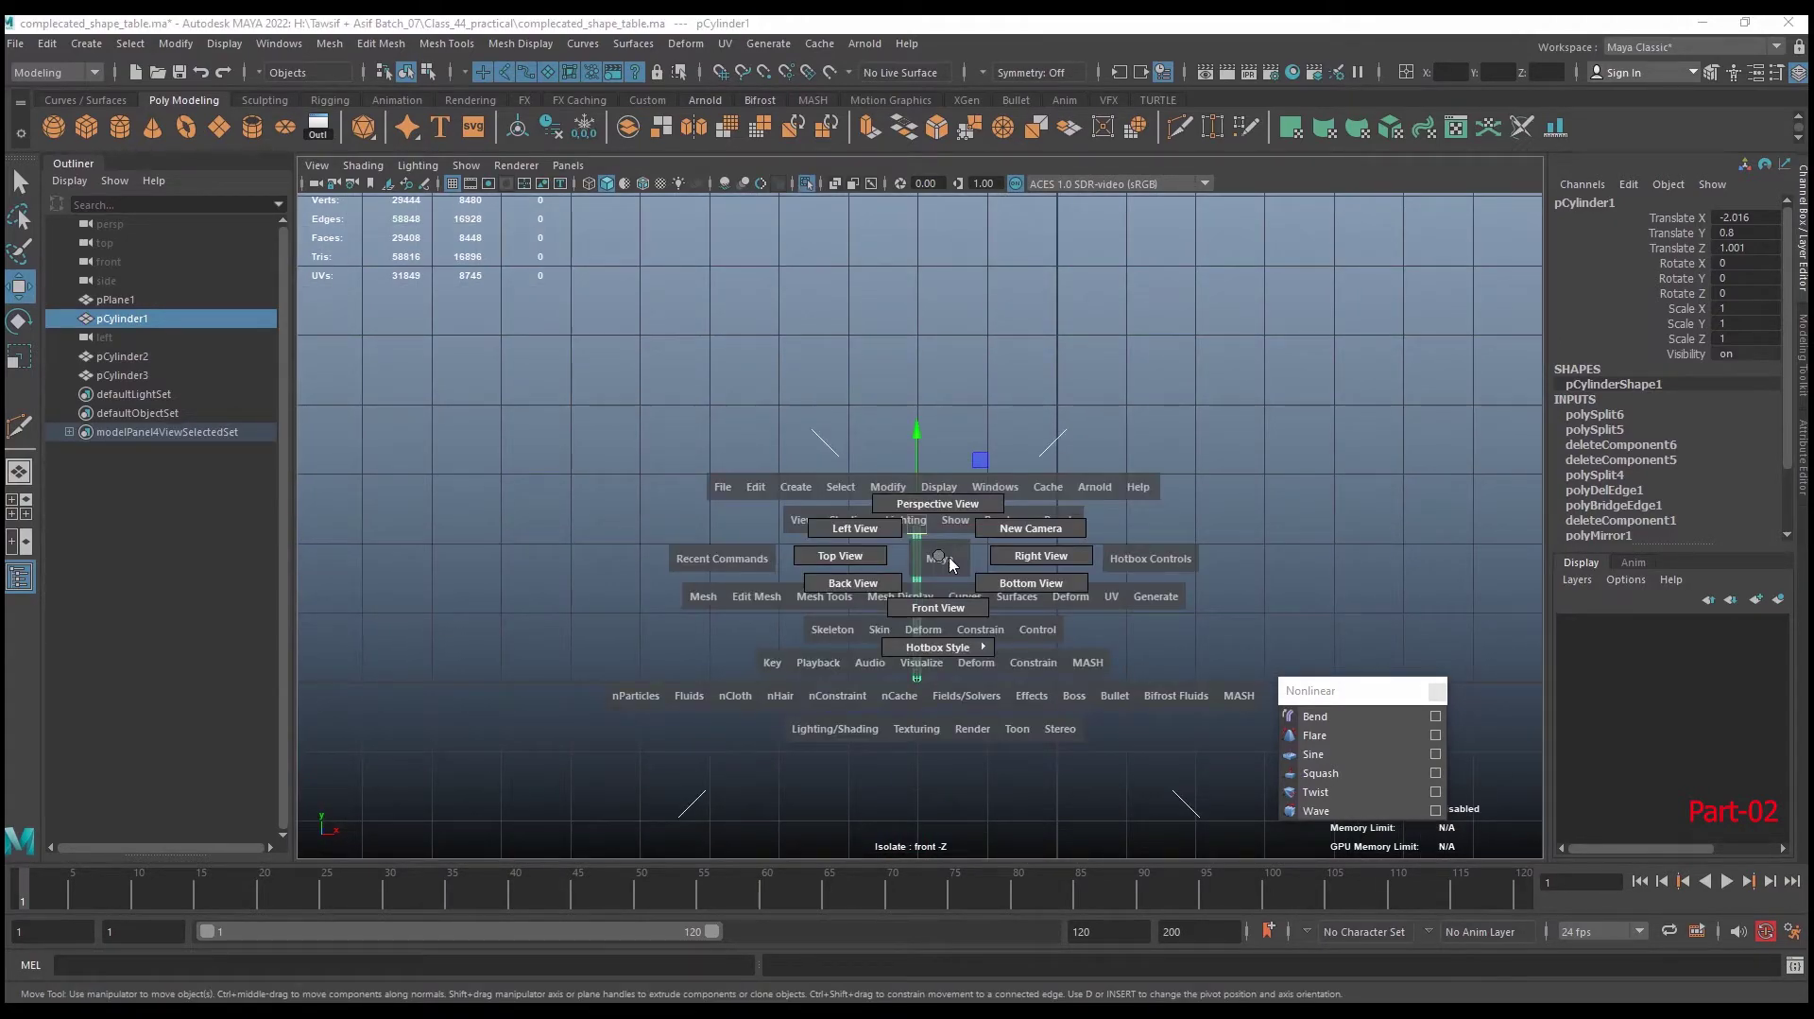
In side view, point-snap the leg frame's pivot to the left arm's end
left_click_drag(1029, 567, 1087, 568)
scroll(973, 548, "up", 2)
scroll(973, 538, "up", 3)
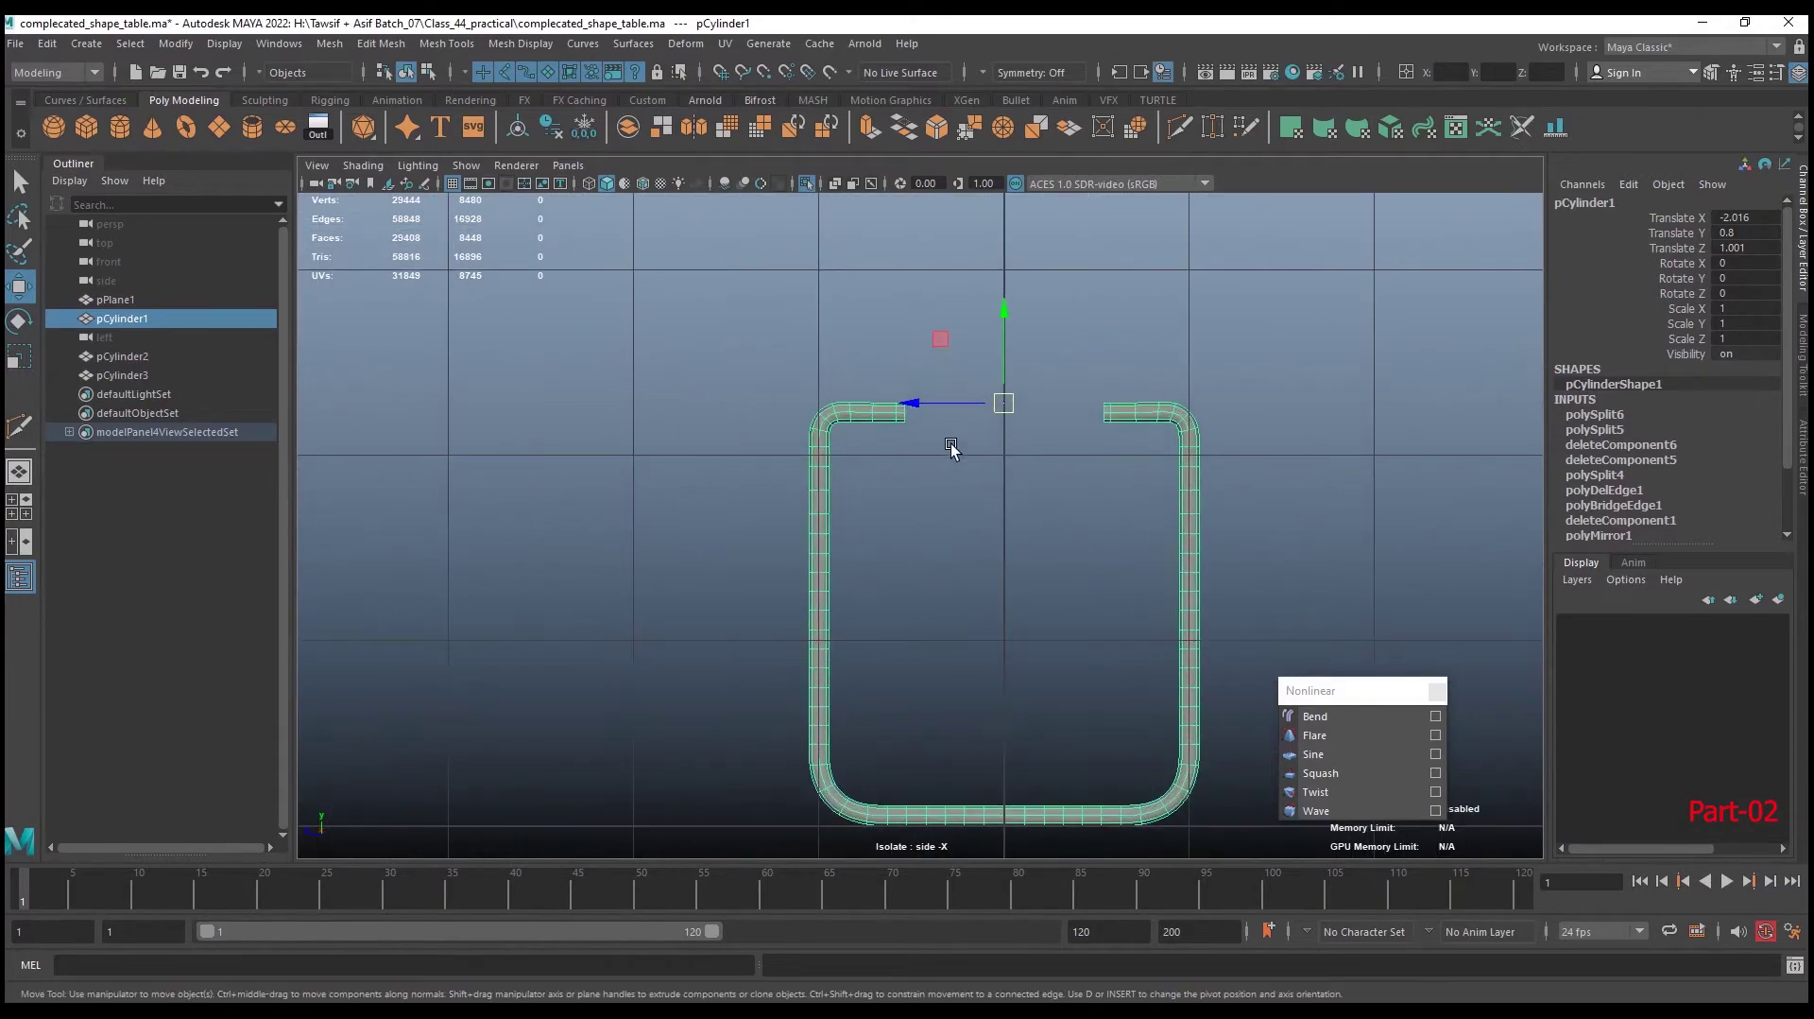
scroll(1040, 504, "up", 2)
middle_click_drag(1039, 504, 1003, 592, "alt")
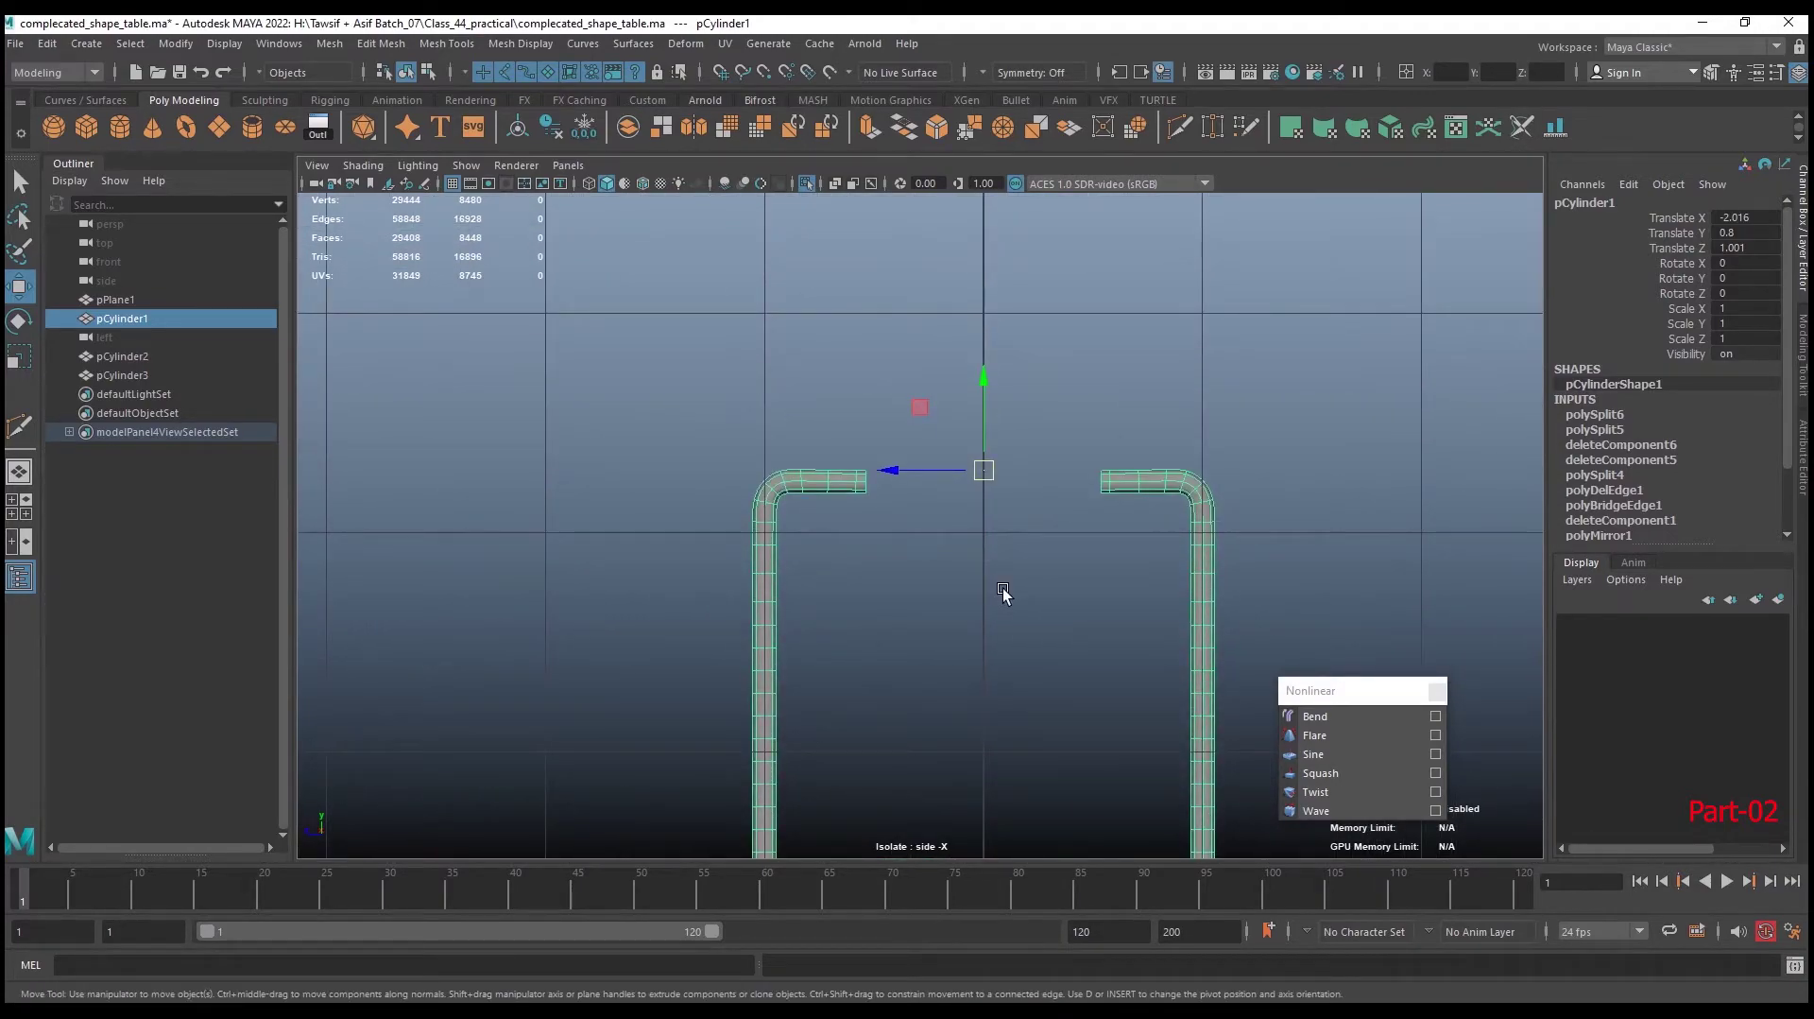
key("d")
key("v")
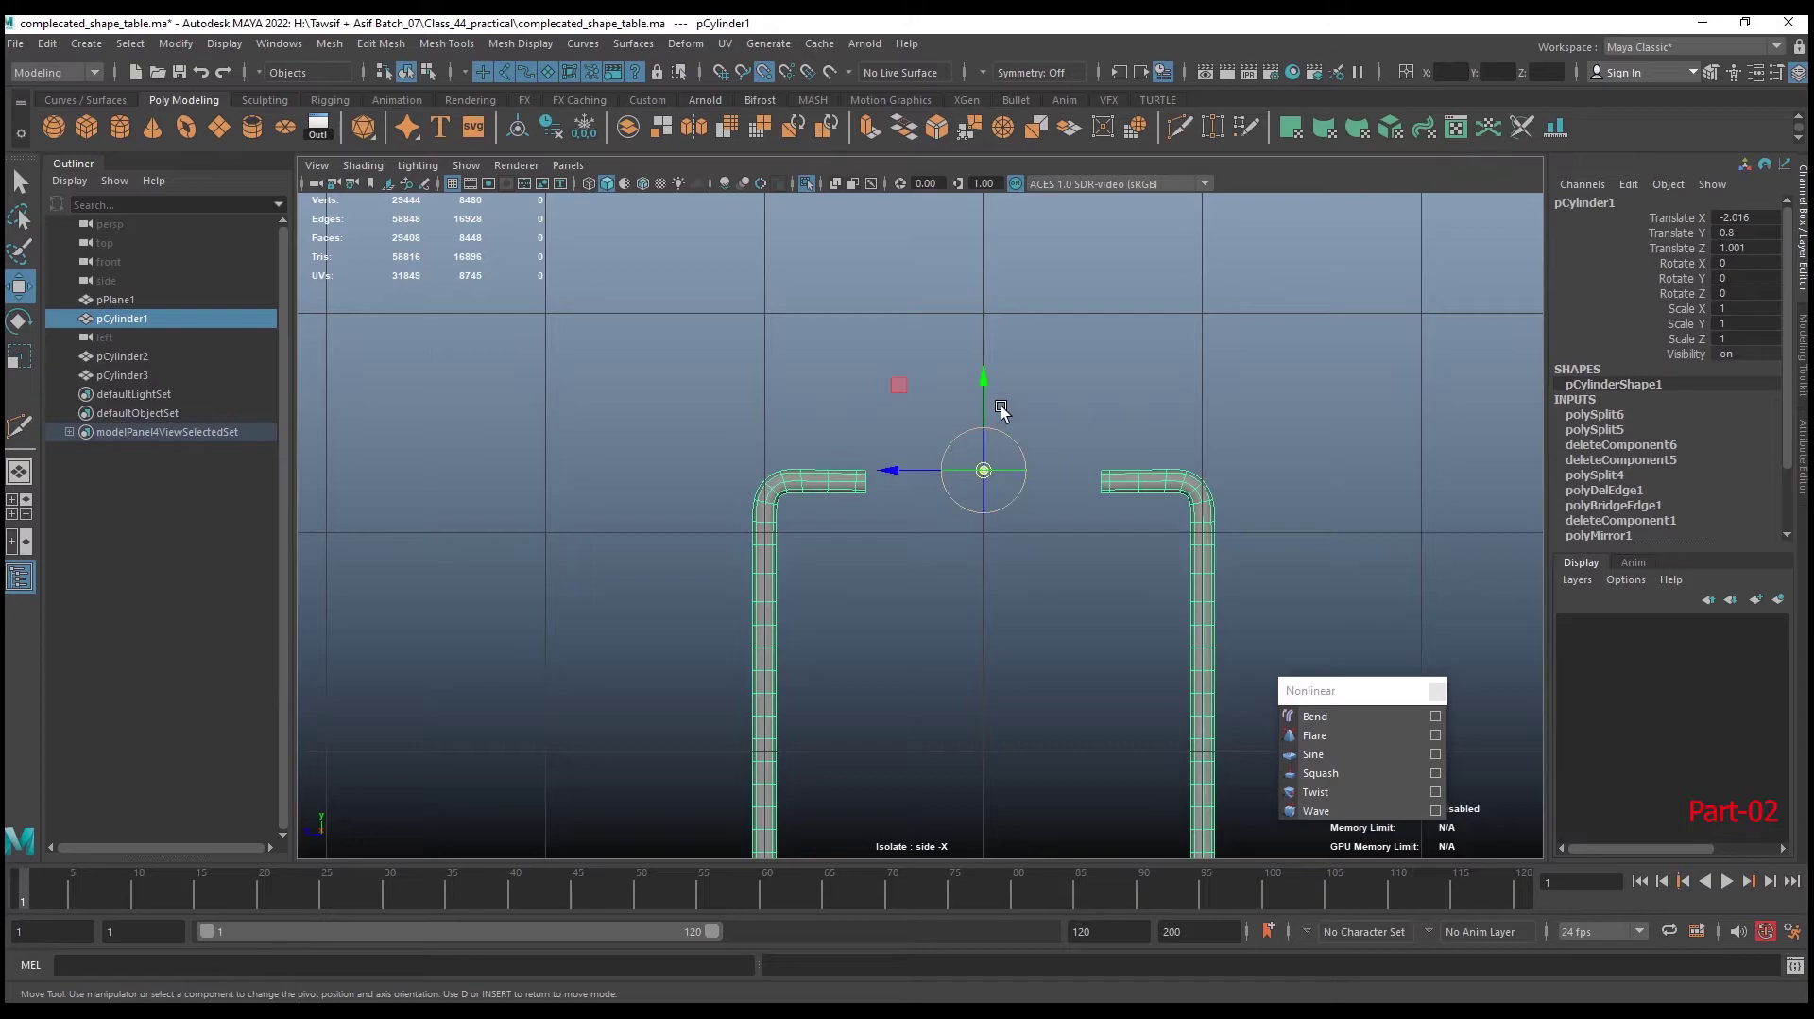
left_click_drag(906, 470, 866, 479)
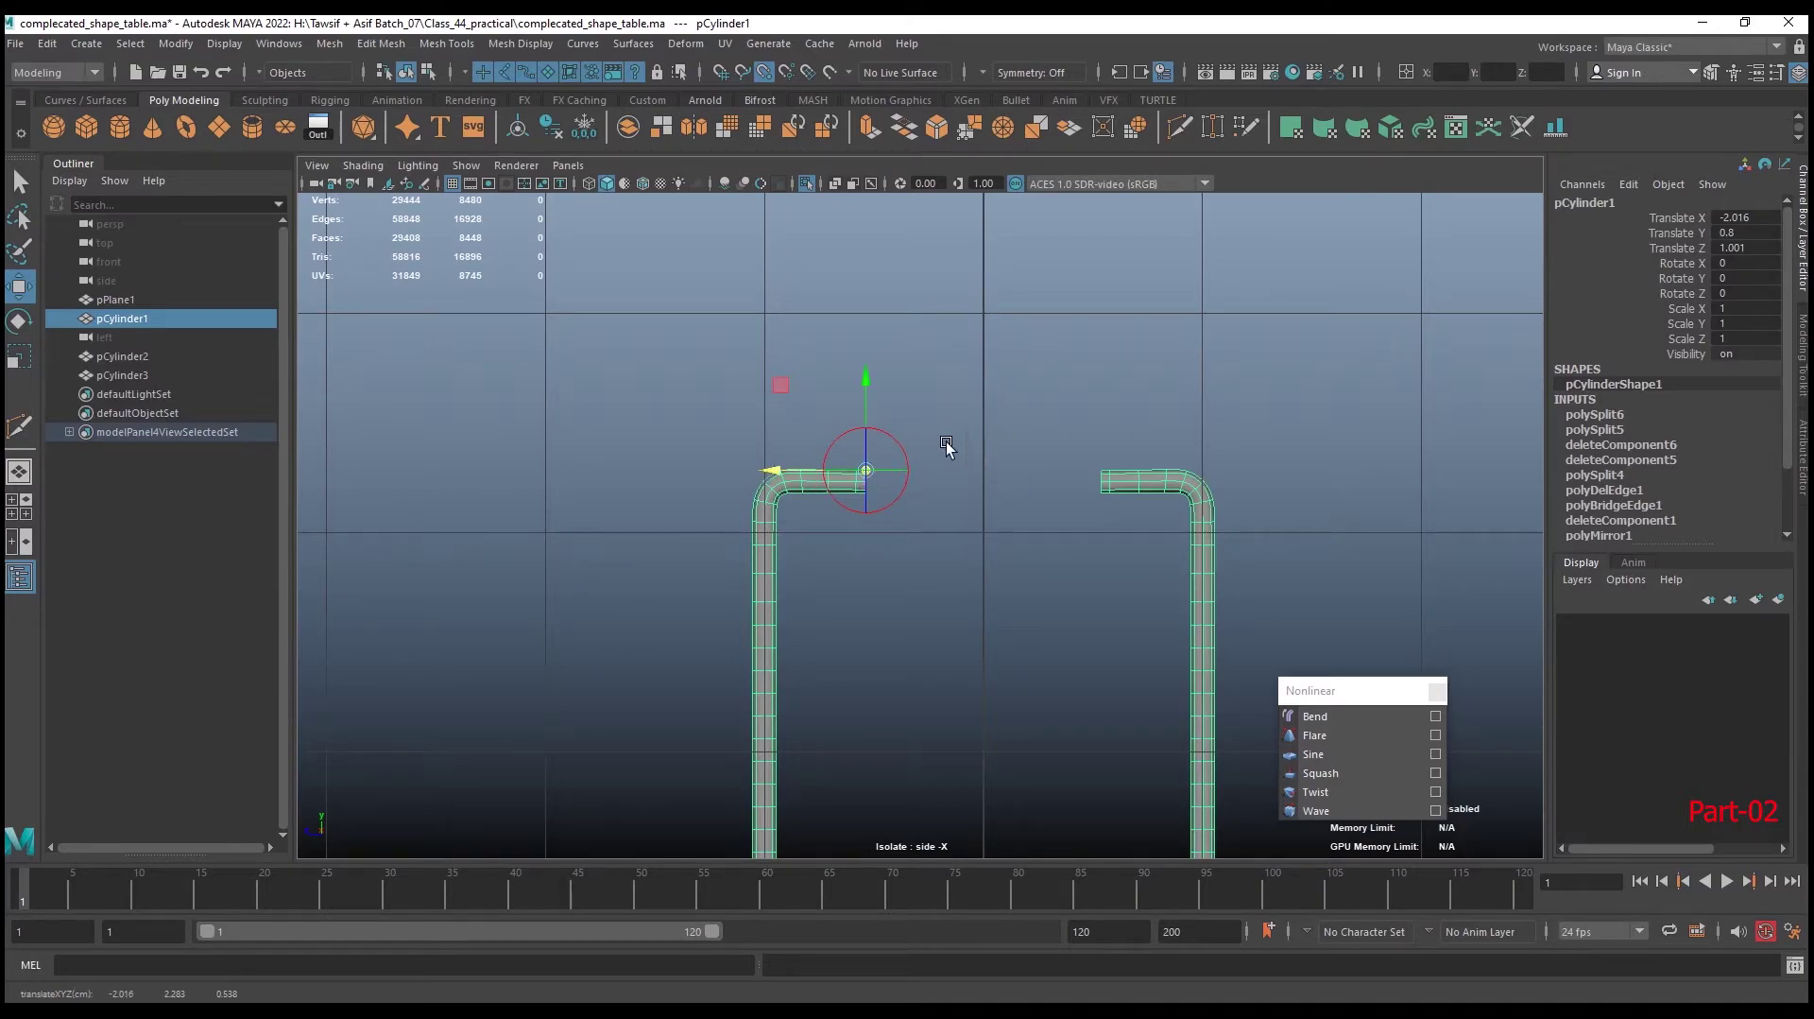
key("d")
Move the pivot to the centre between both arm ends and return to perspective
scroll(1040, 614, "up", 3)
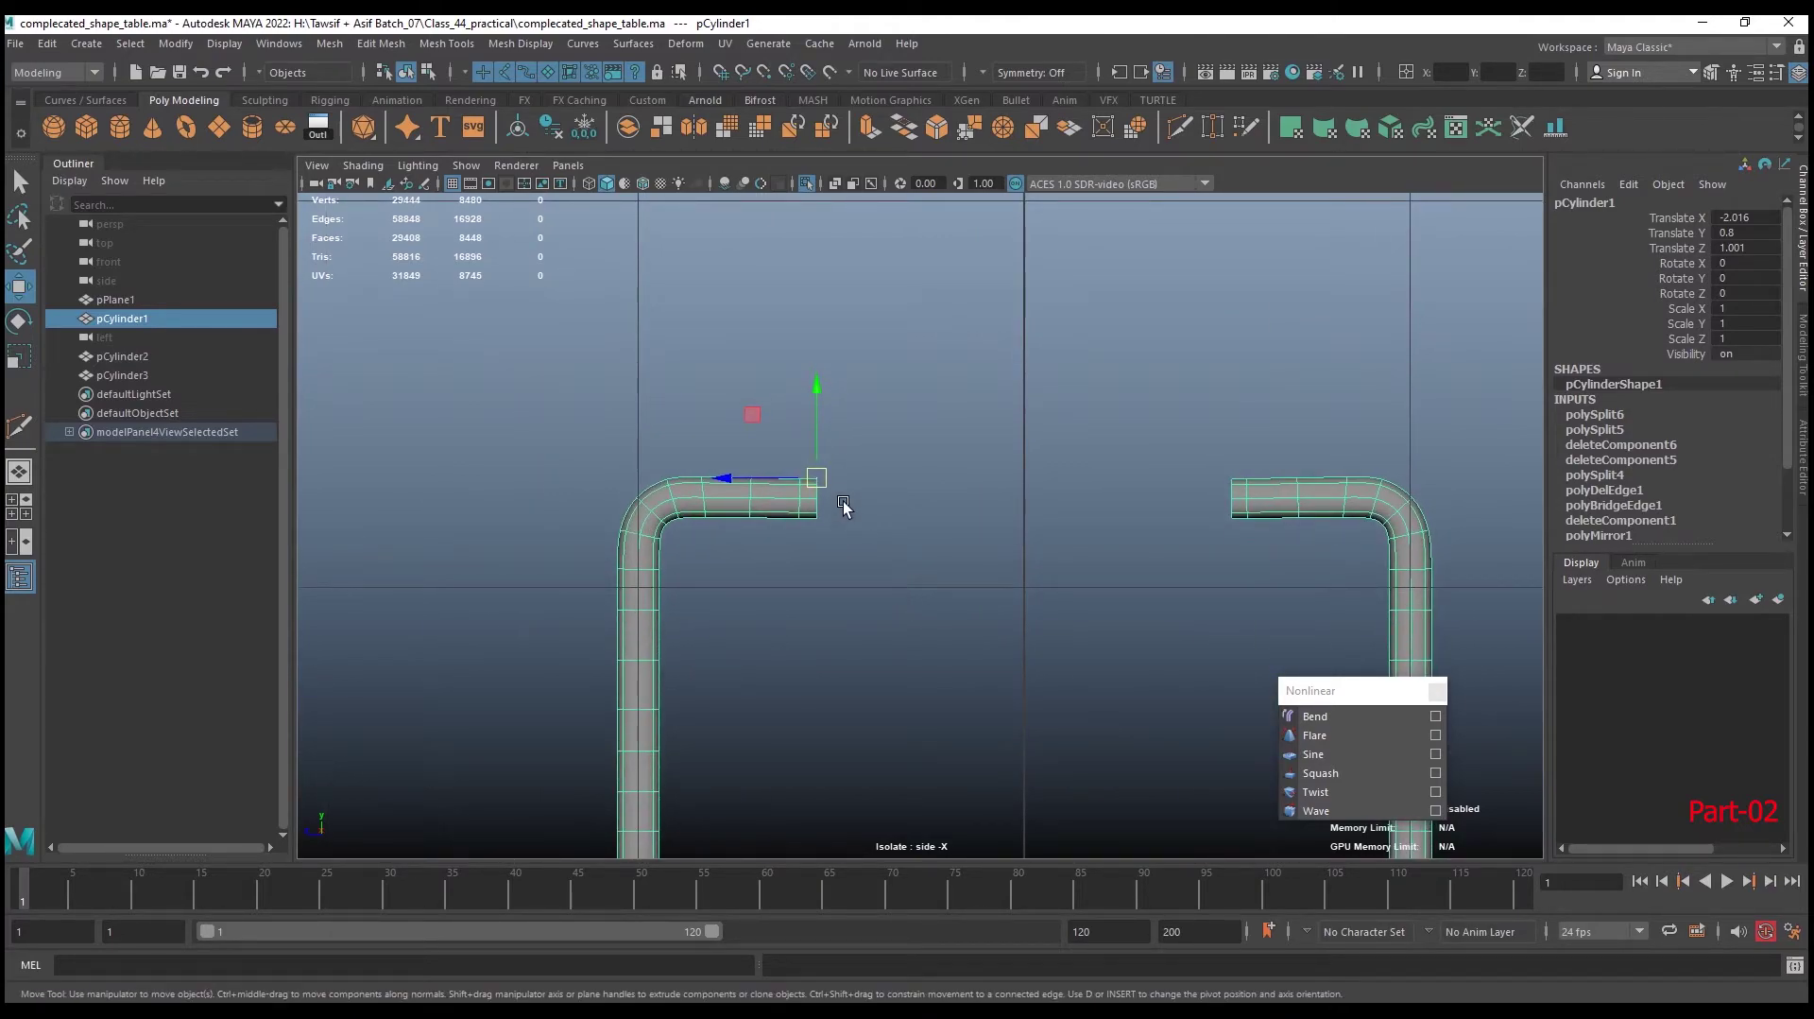
key("d")
left_click_drag(817, 393, 814, 409)
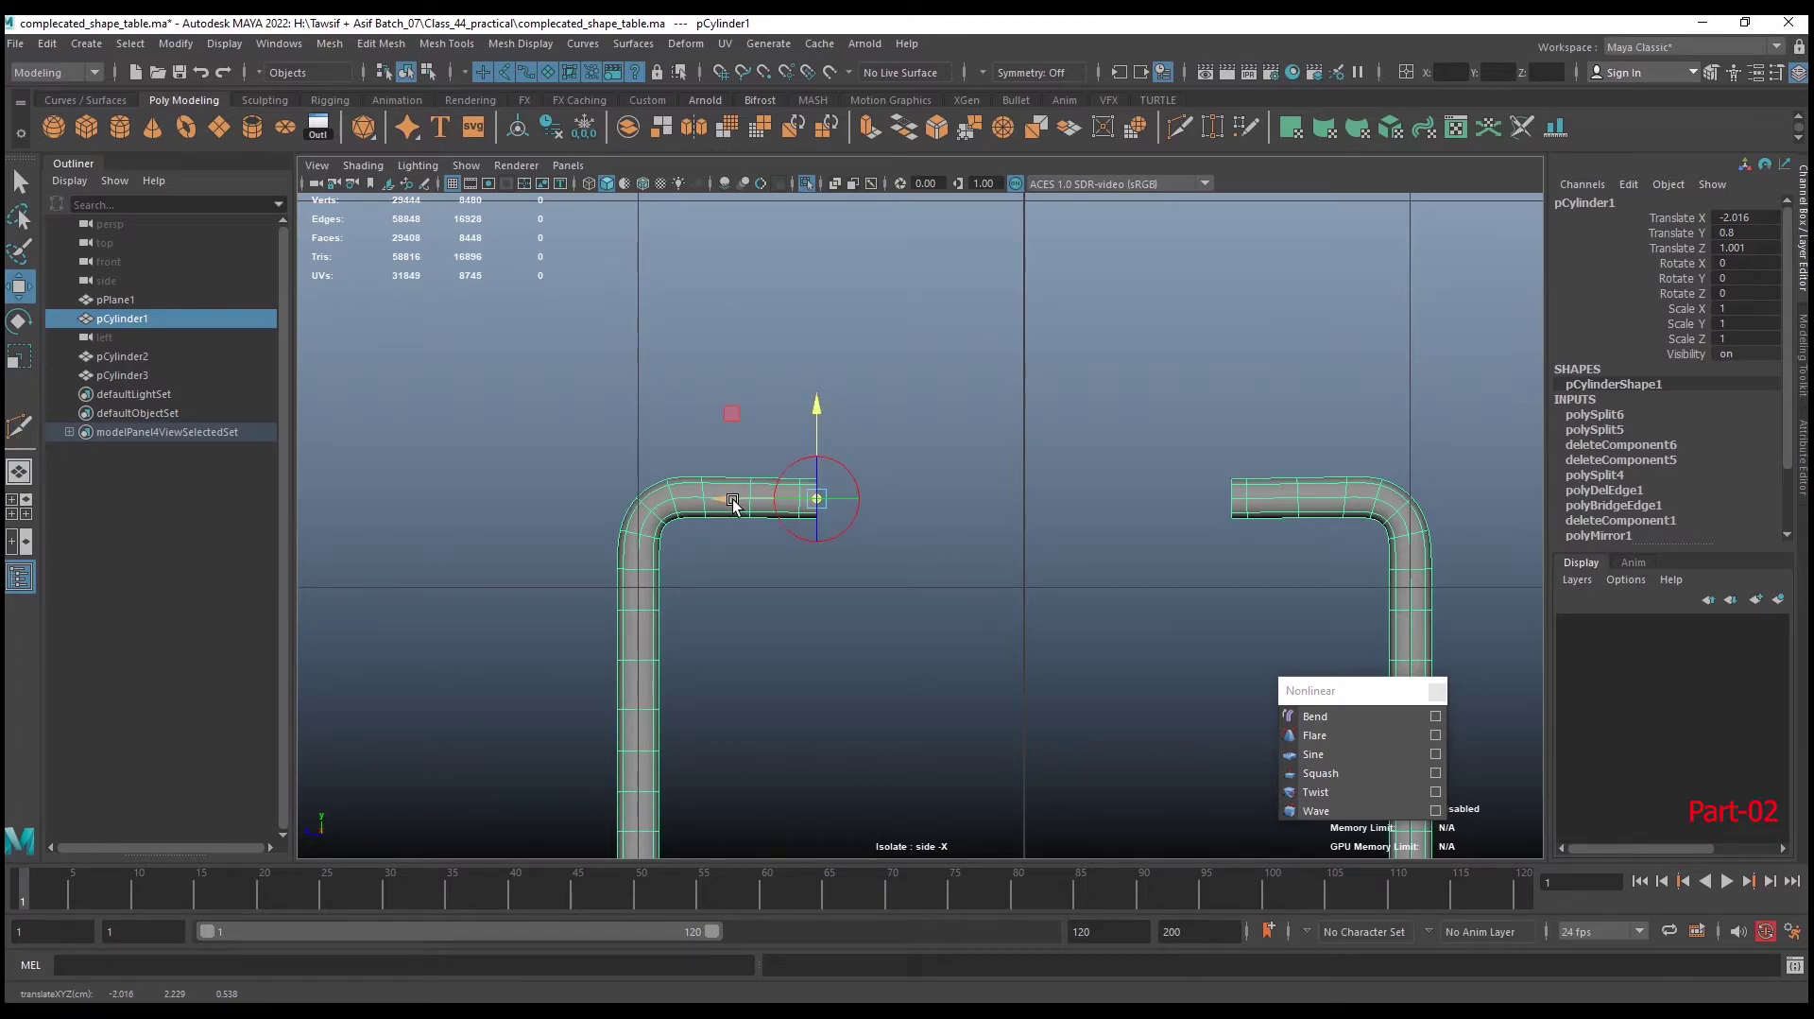
left_click_drag(733, 500, 1070, 510)
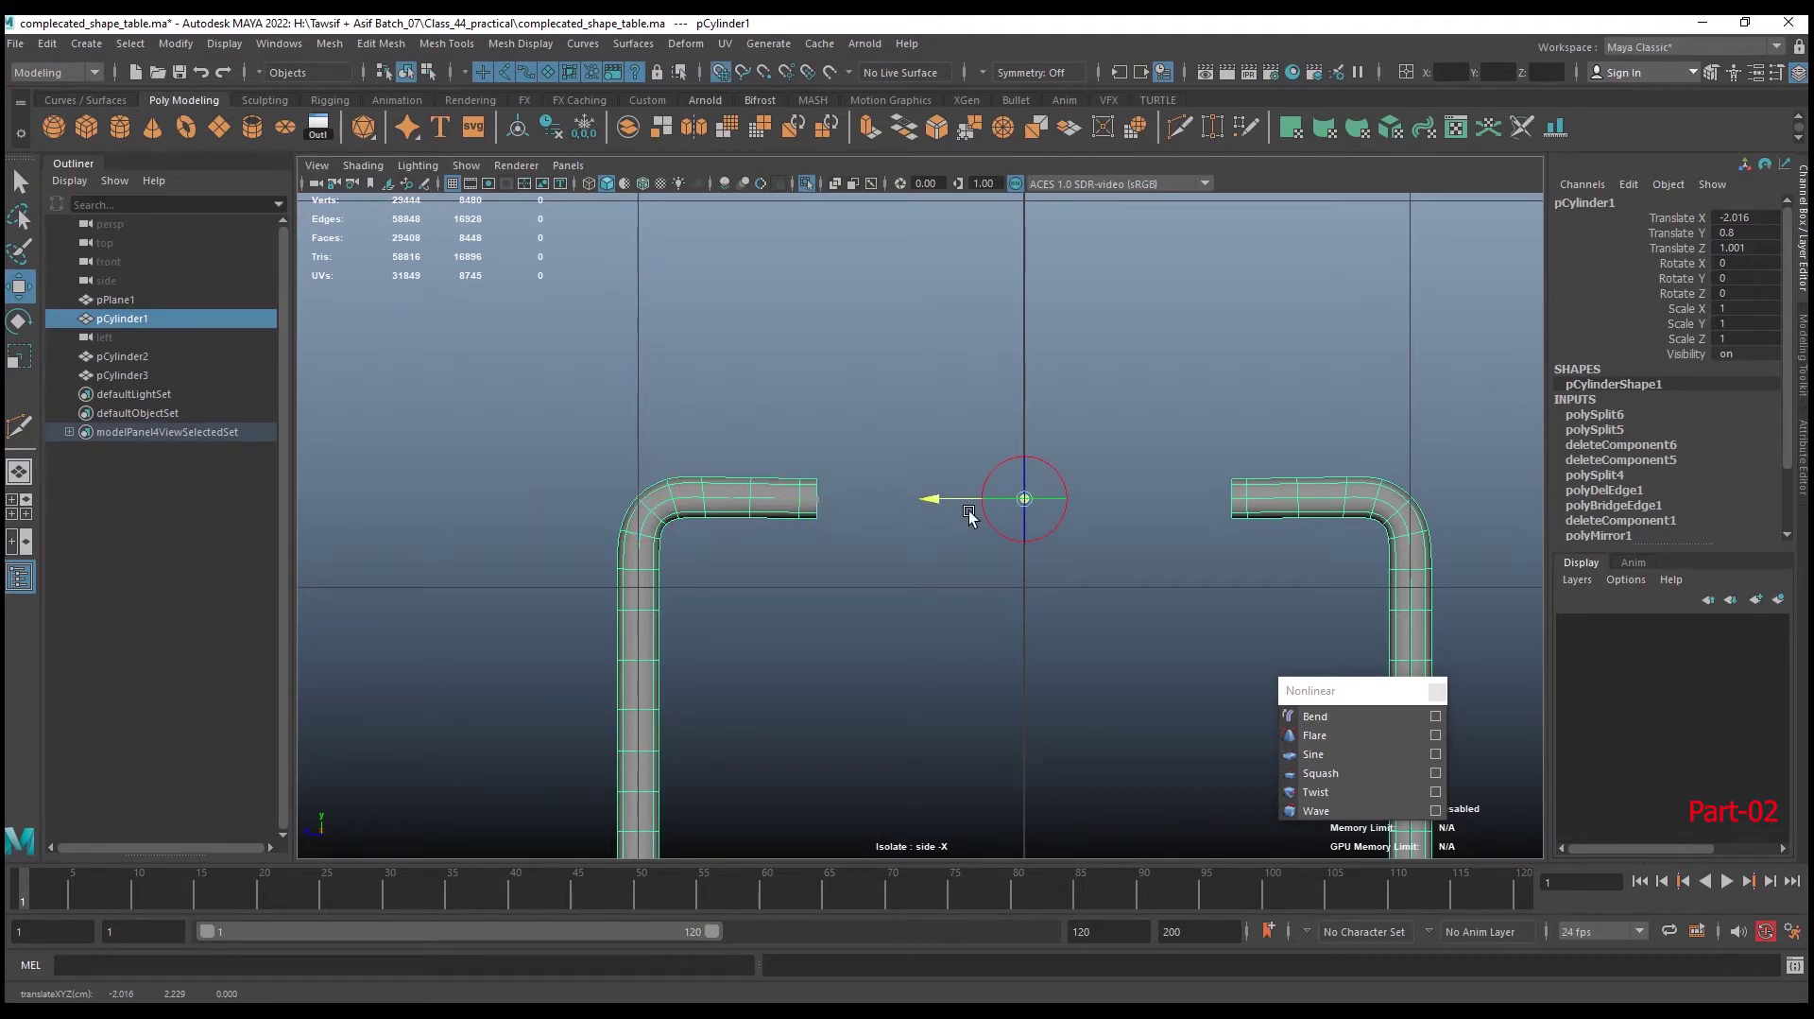
key("d")
key("space")
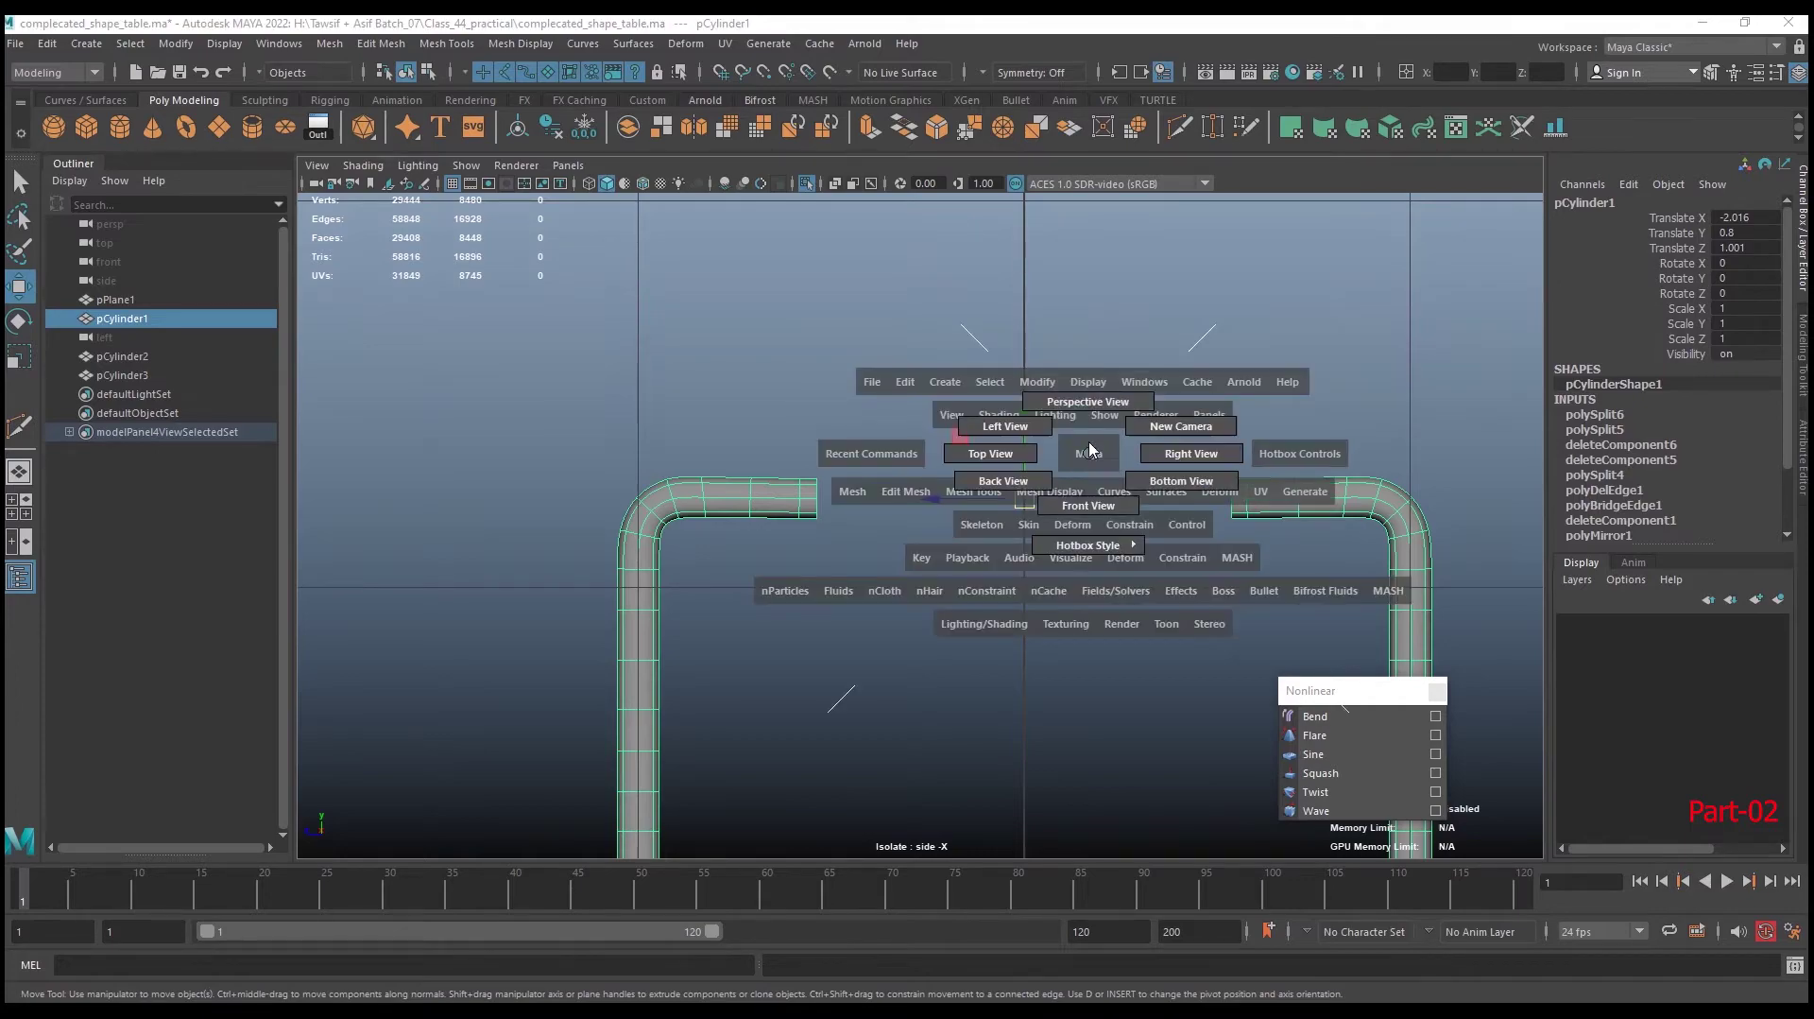
left_click_drag(1088, 477, 1087, 435)
left_click_drag(1103, 513, 979, 535, "alt")
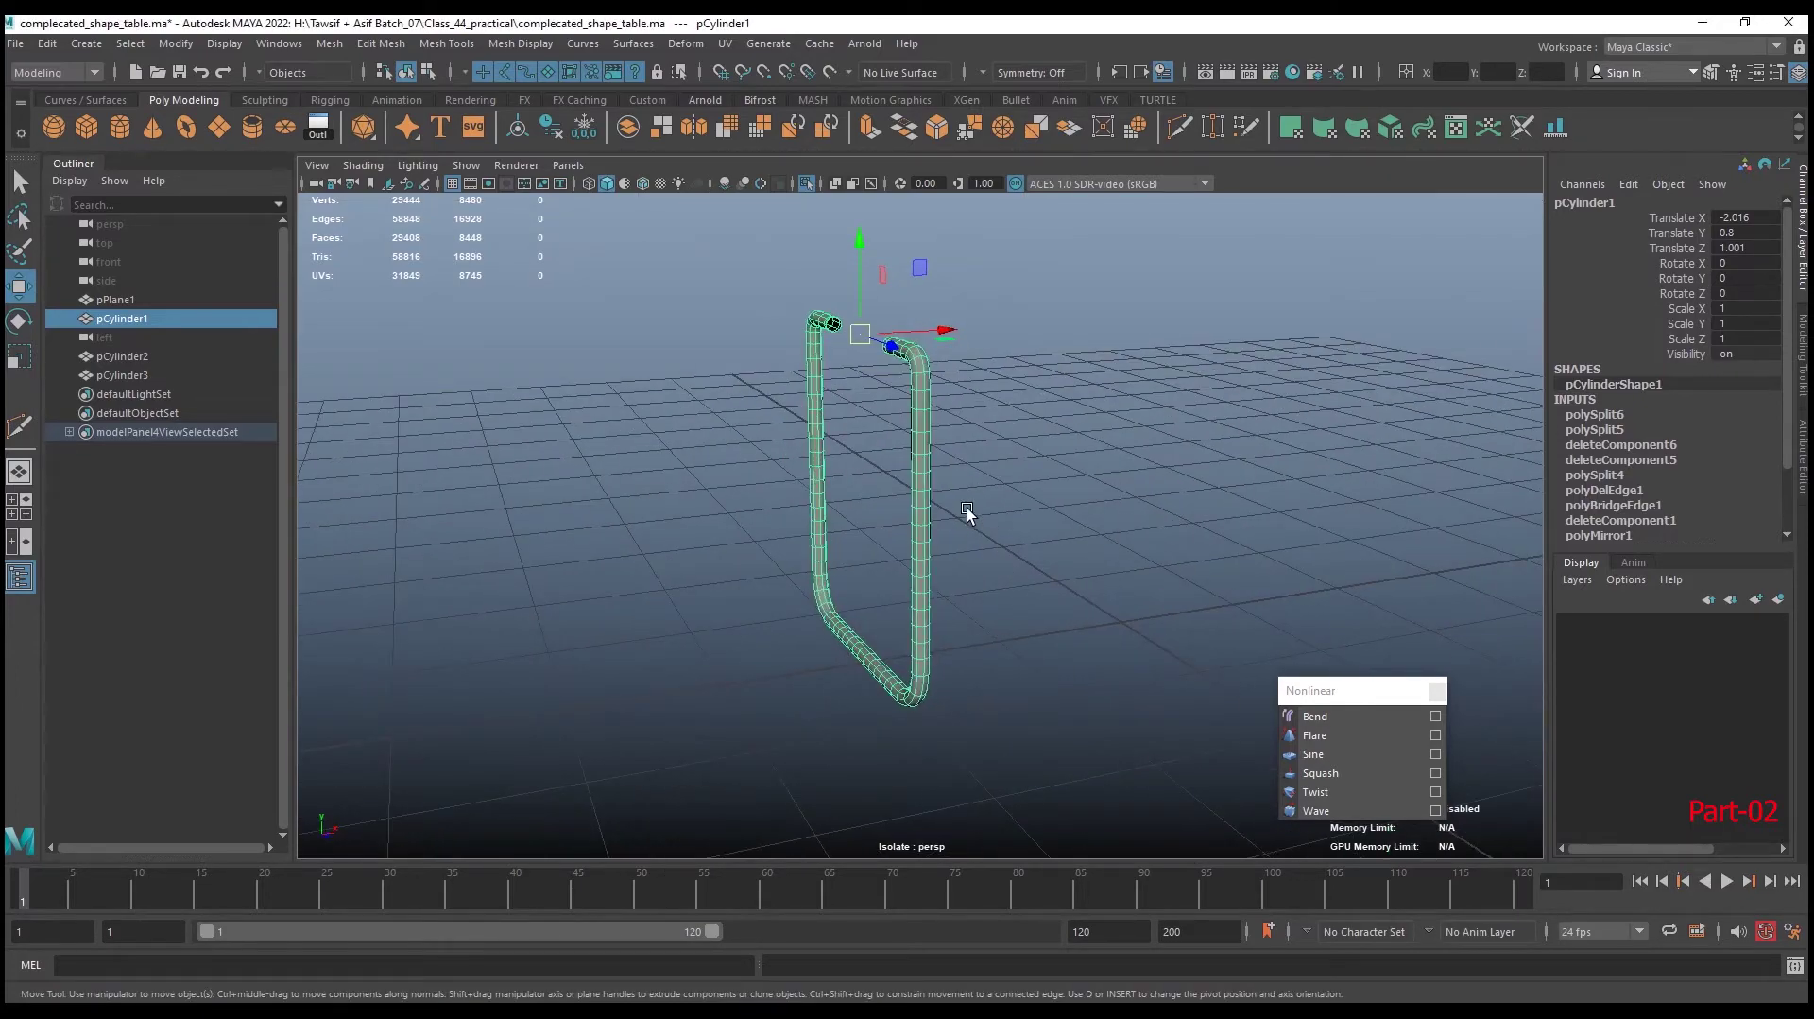
Undo a trial 14.5° tilt of the leg frame, show the tabletop again, and enter vertex mode
key("e")
left_click_drag(801, 270, 858, 264)
key("ctrl+z")
key("ctrl+z")
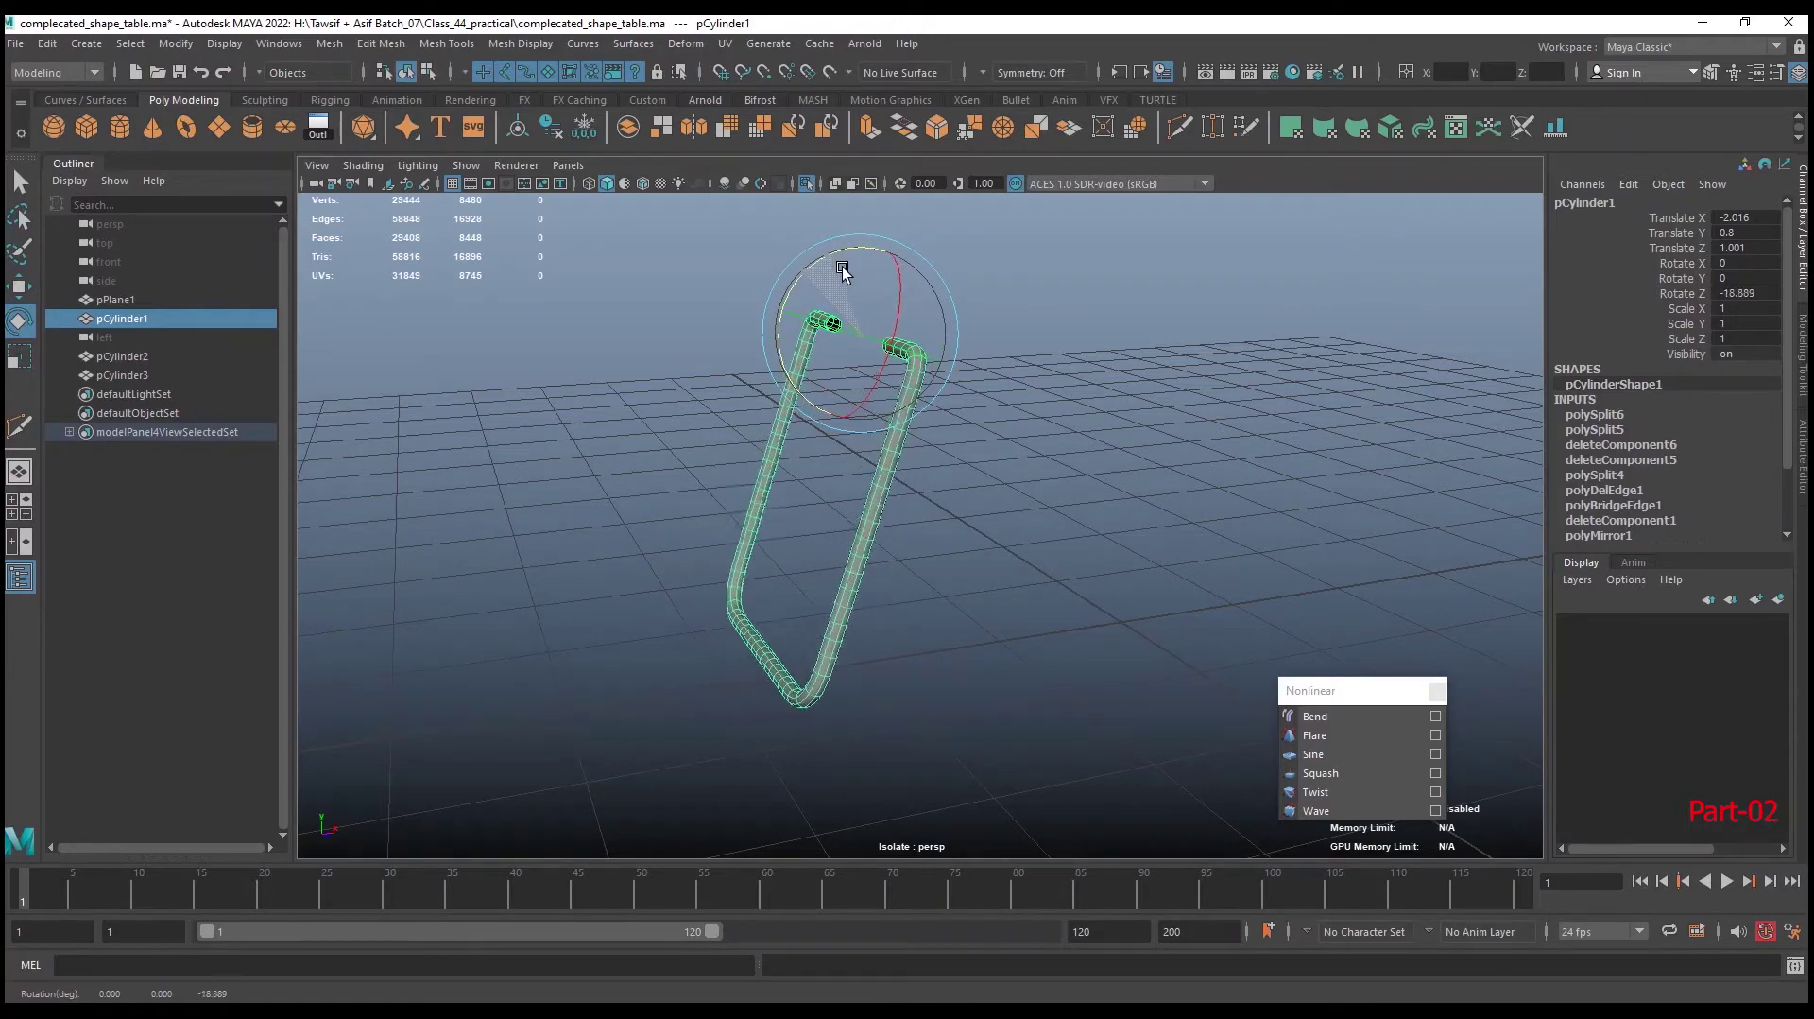
key("ctrl+z")
key("ctrl+z")
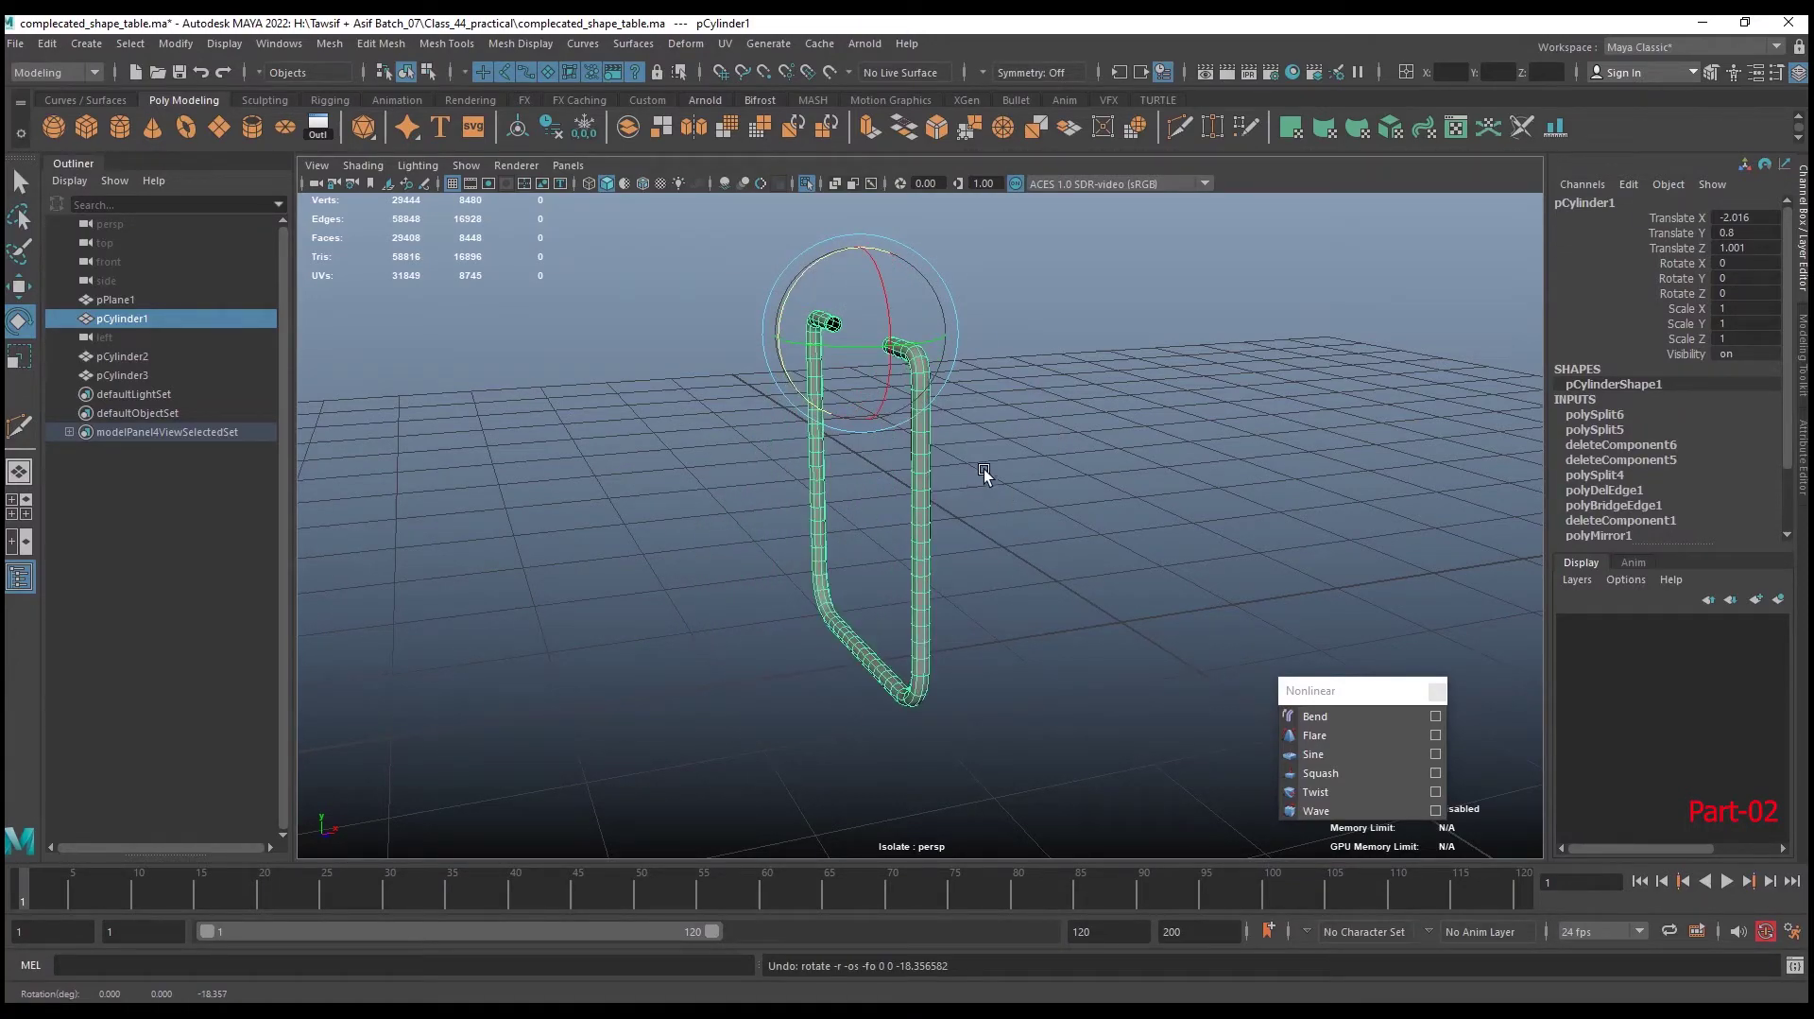
key("ctrl+1")
mouse_move(985, 468)
left_mouse_down("alt")
mouse_move(944, 575)
mouse_move(1102, 608)
mouse_move(1063, 573)
mouse_move(1004, 631)
mouse_move(913, 647)
left_mouse_up("alt")
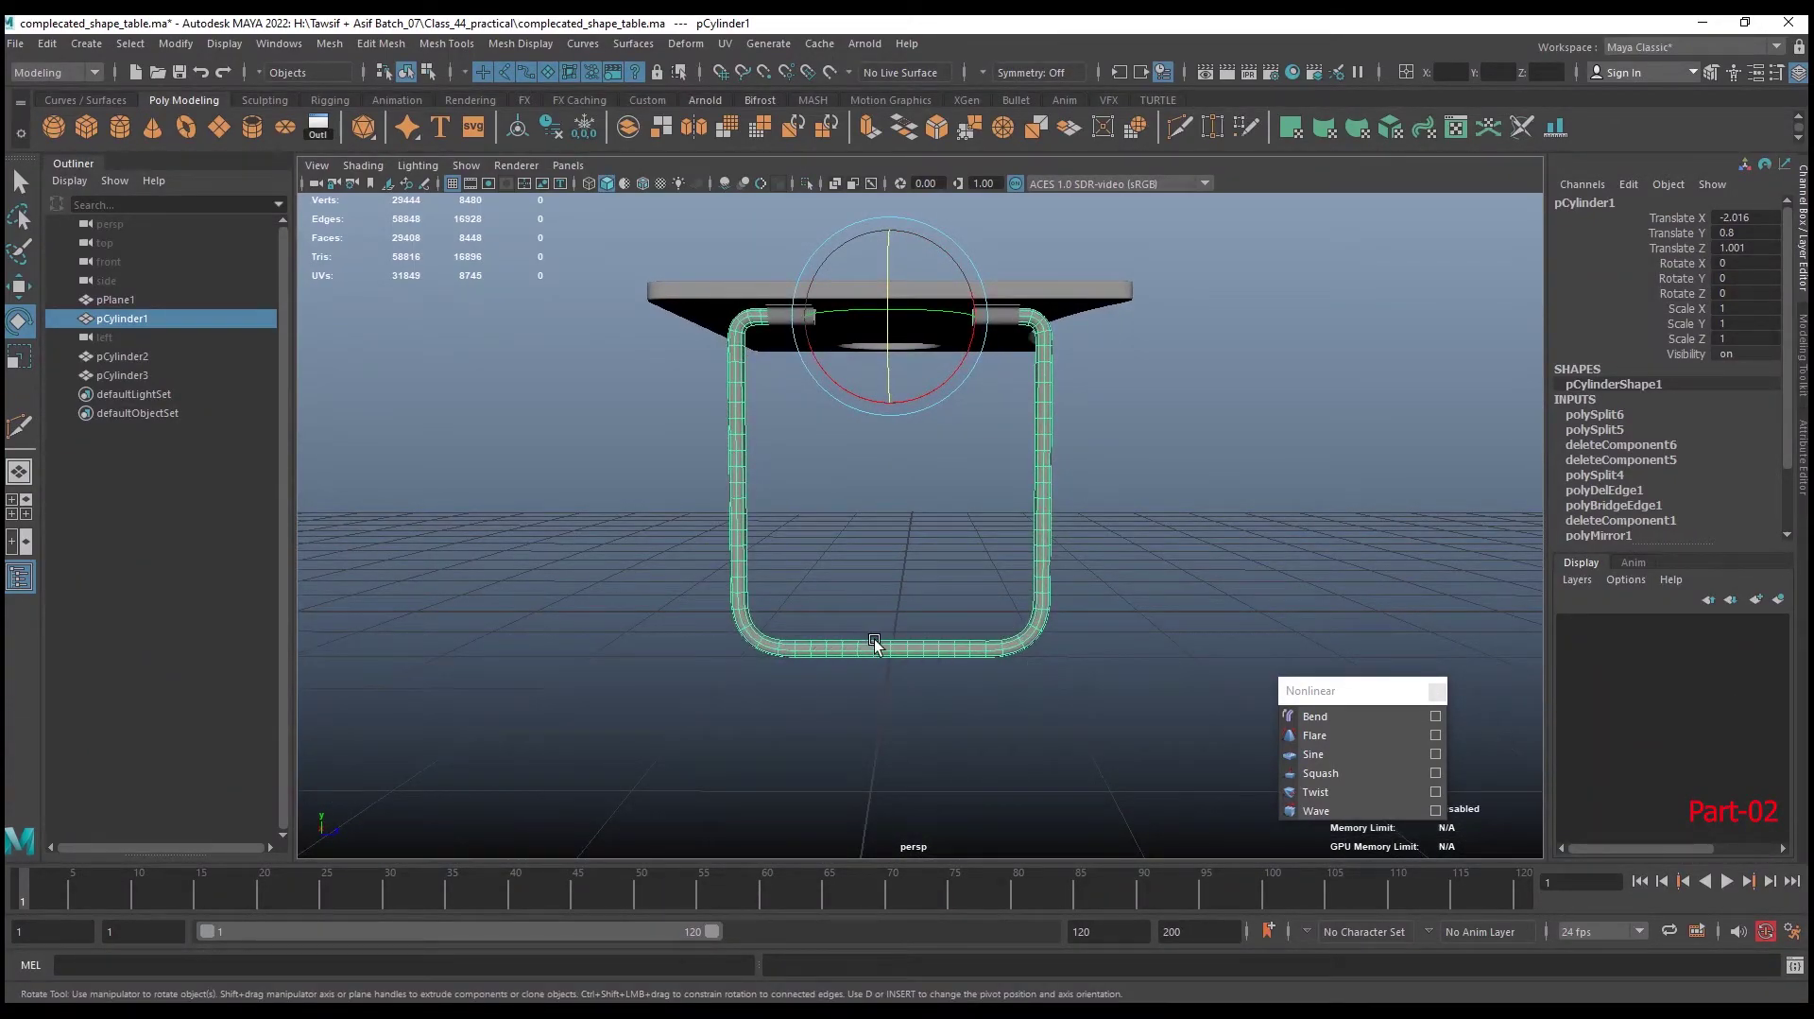
mouse_move(874, 645)
right_mouse_down("alt")
mouse_move(980, 733)
mouse_move(923, 567)
mouse_move(920, 614)
mouse_move(961, 648)
mouse_move(1088, 580)
right_mouse_up("alt")
mouse_move(992, 496)
right_mouse_down()
mouse_move(907, 503)
mouse_move(1065, 782)
mouse_move(1050, 694)
mouse_move(903, 588)
right_mouse_up()
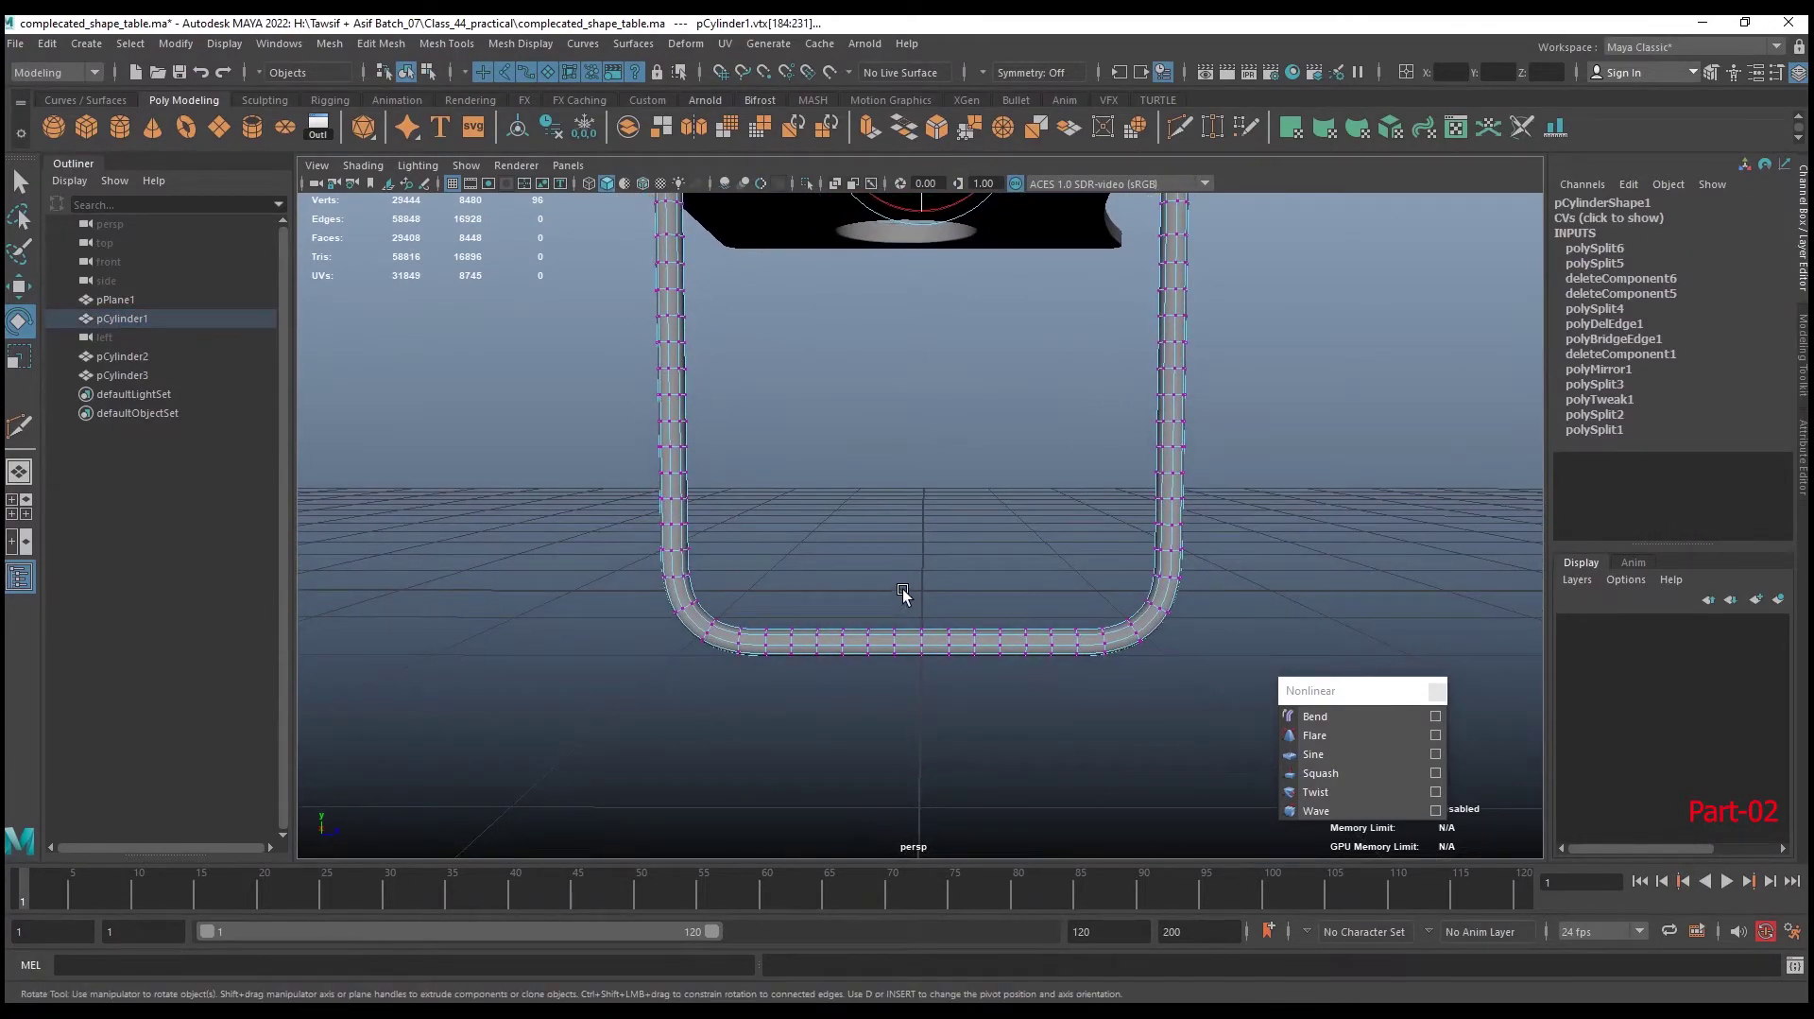
Soft-select the bottom-centre vertex ring with the falloff radius shrunk below 1
left_click(901, 596)
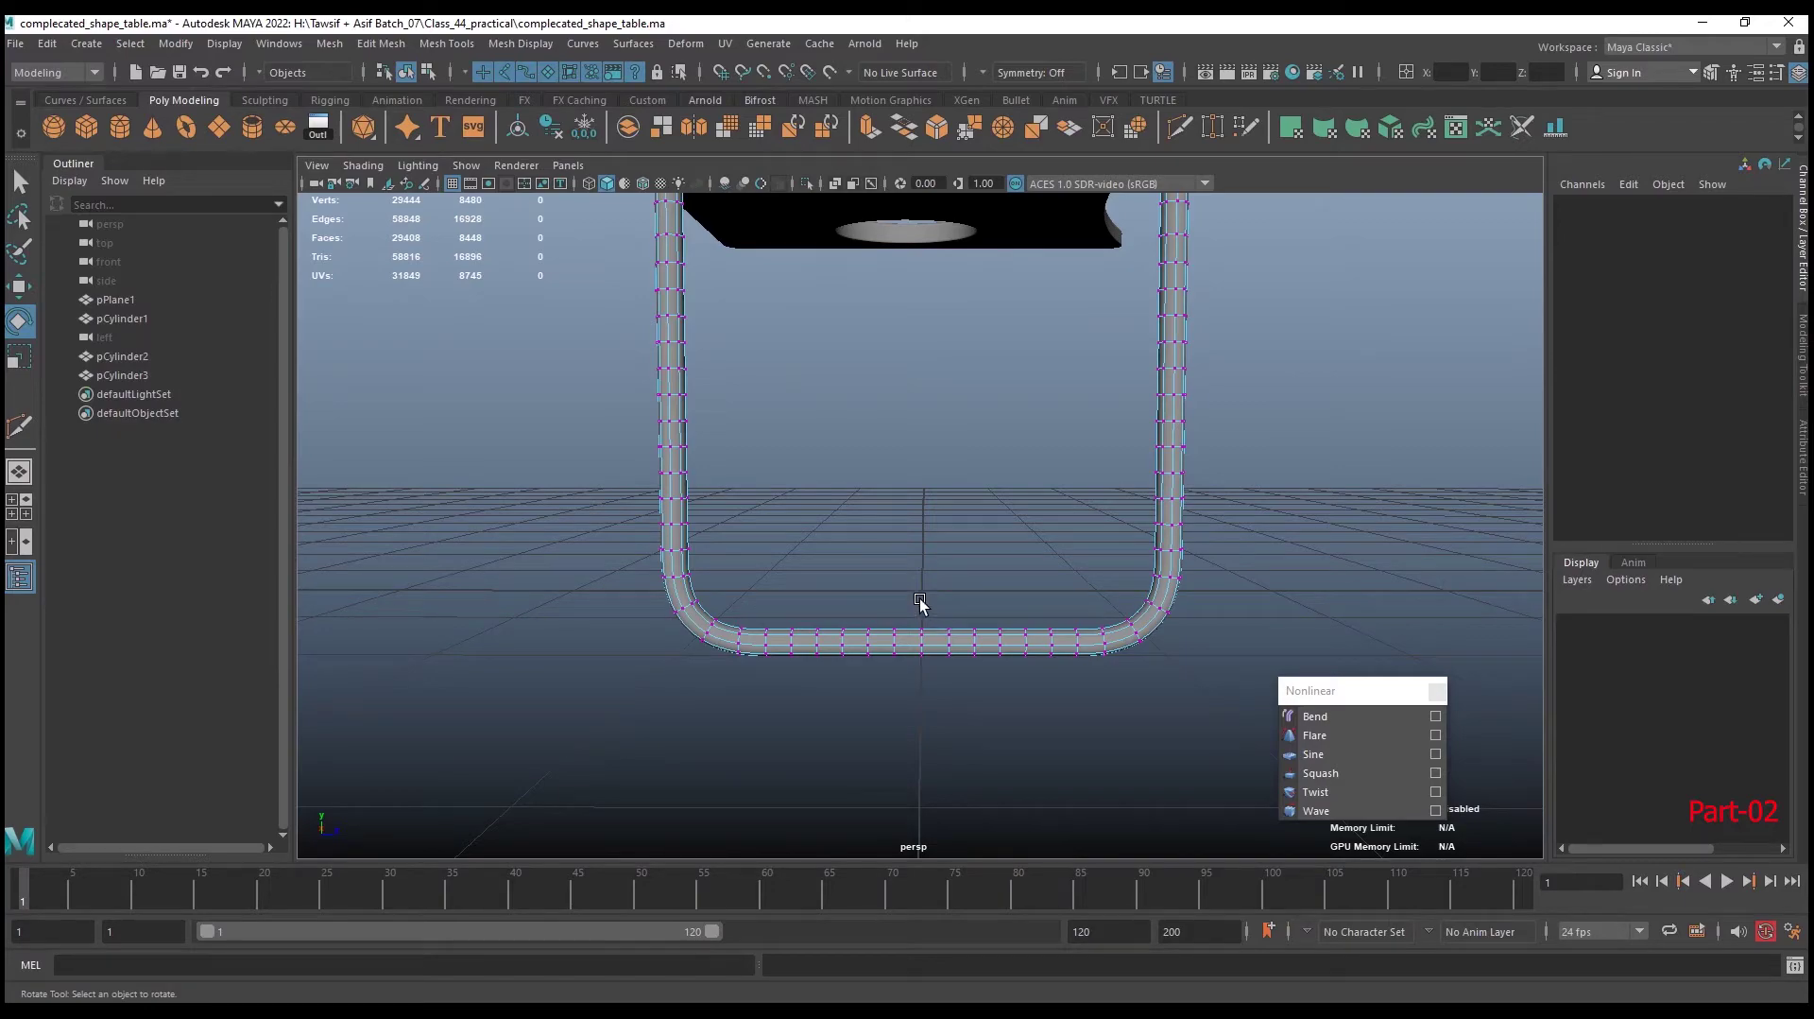
left_click_drag(907, 594, 934, 682)
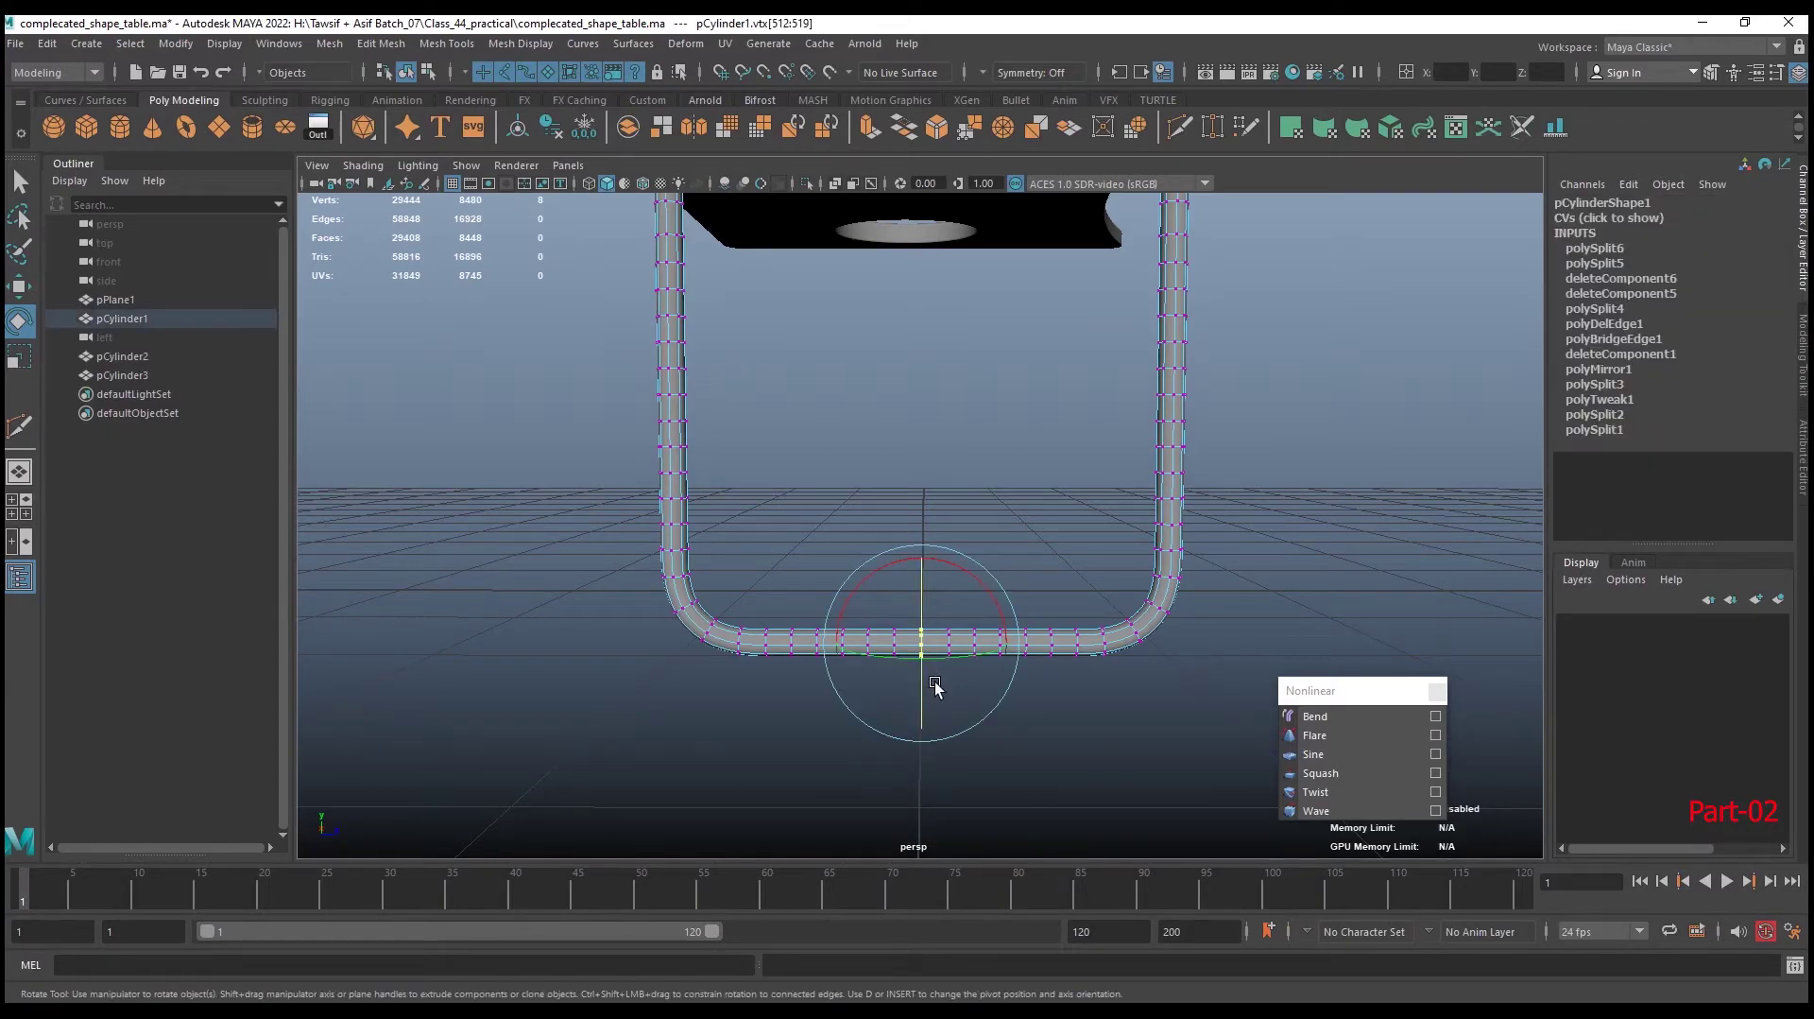
key("b")
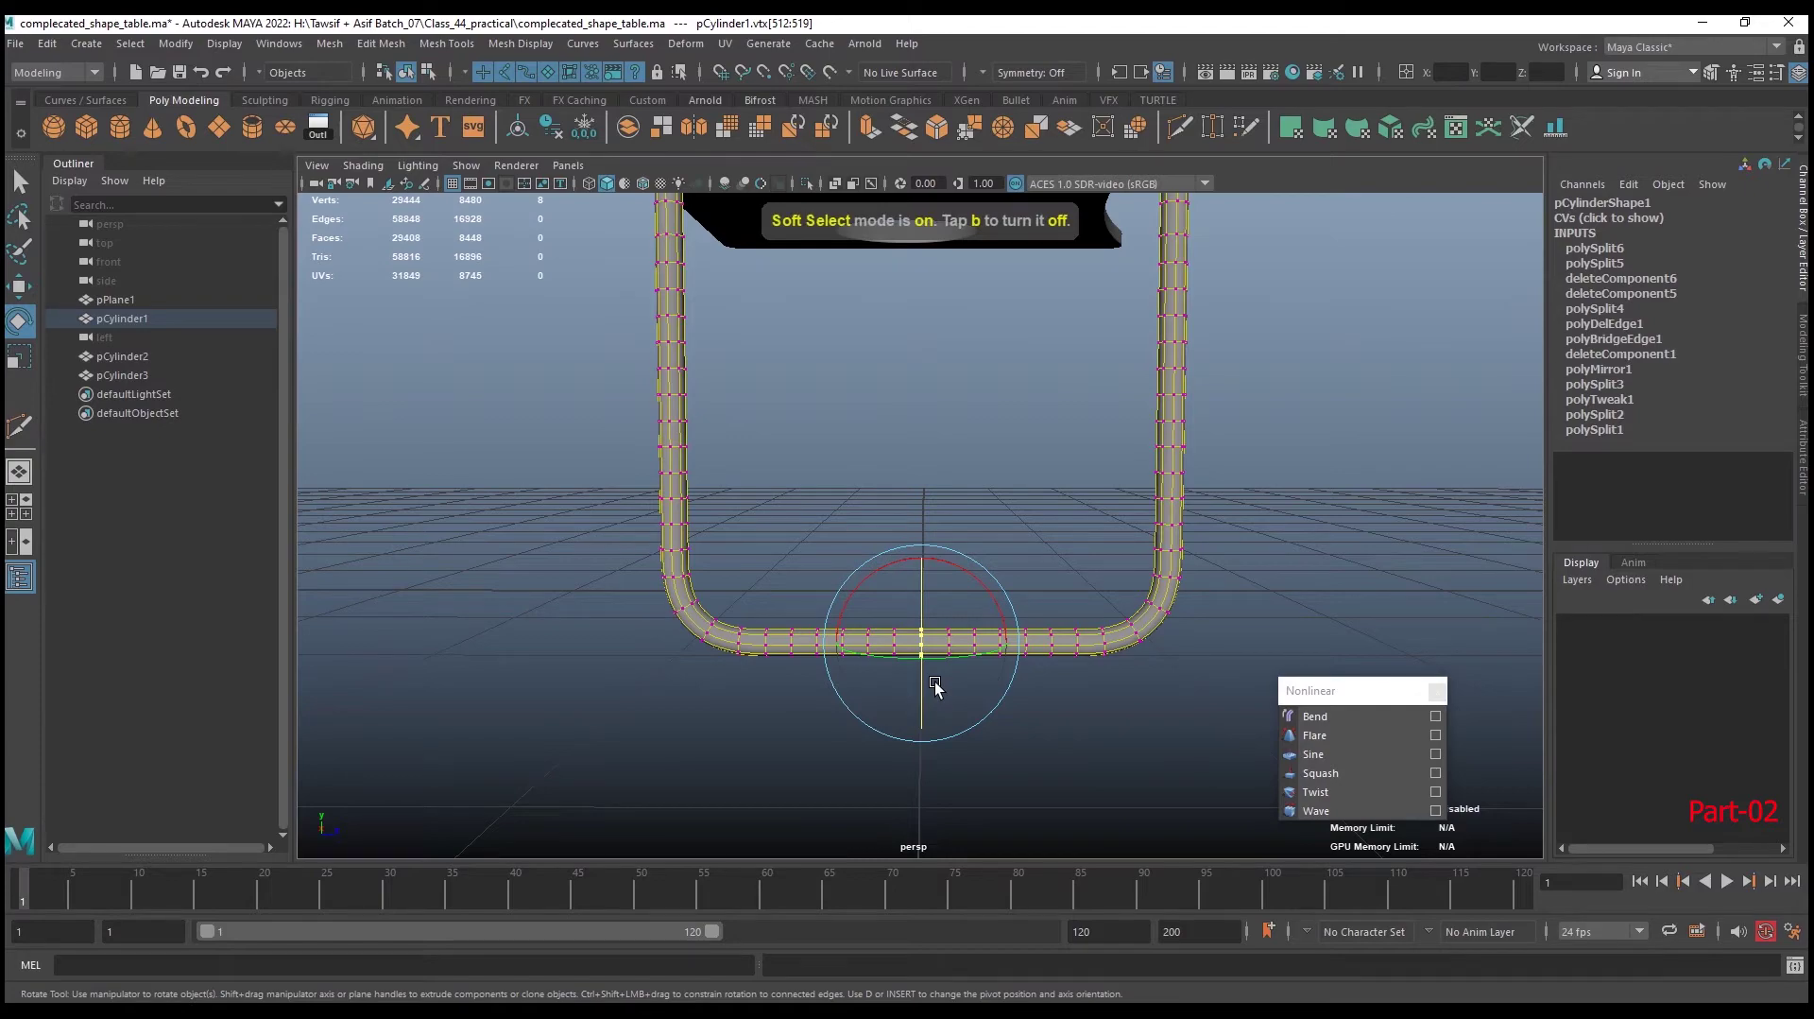
key("w")
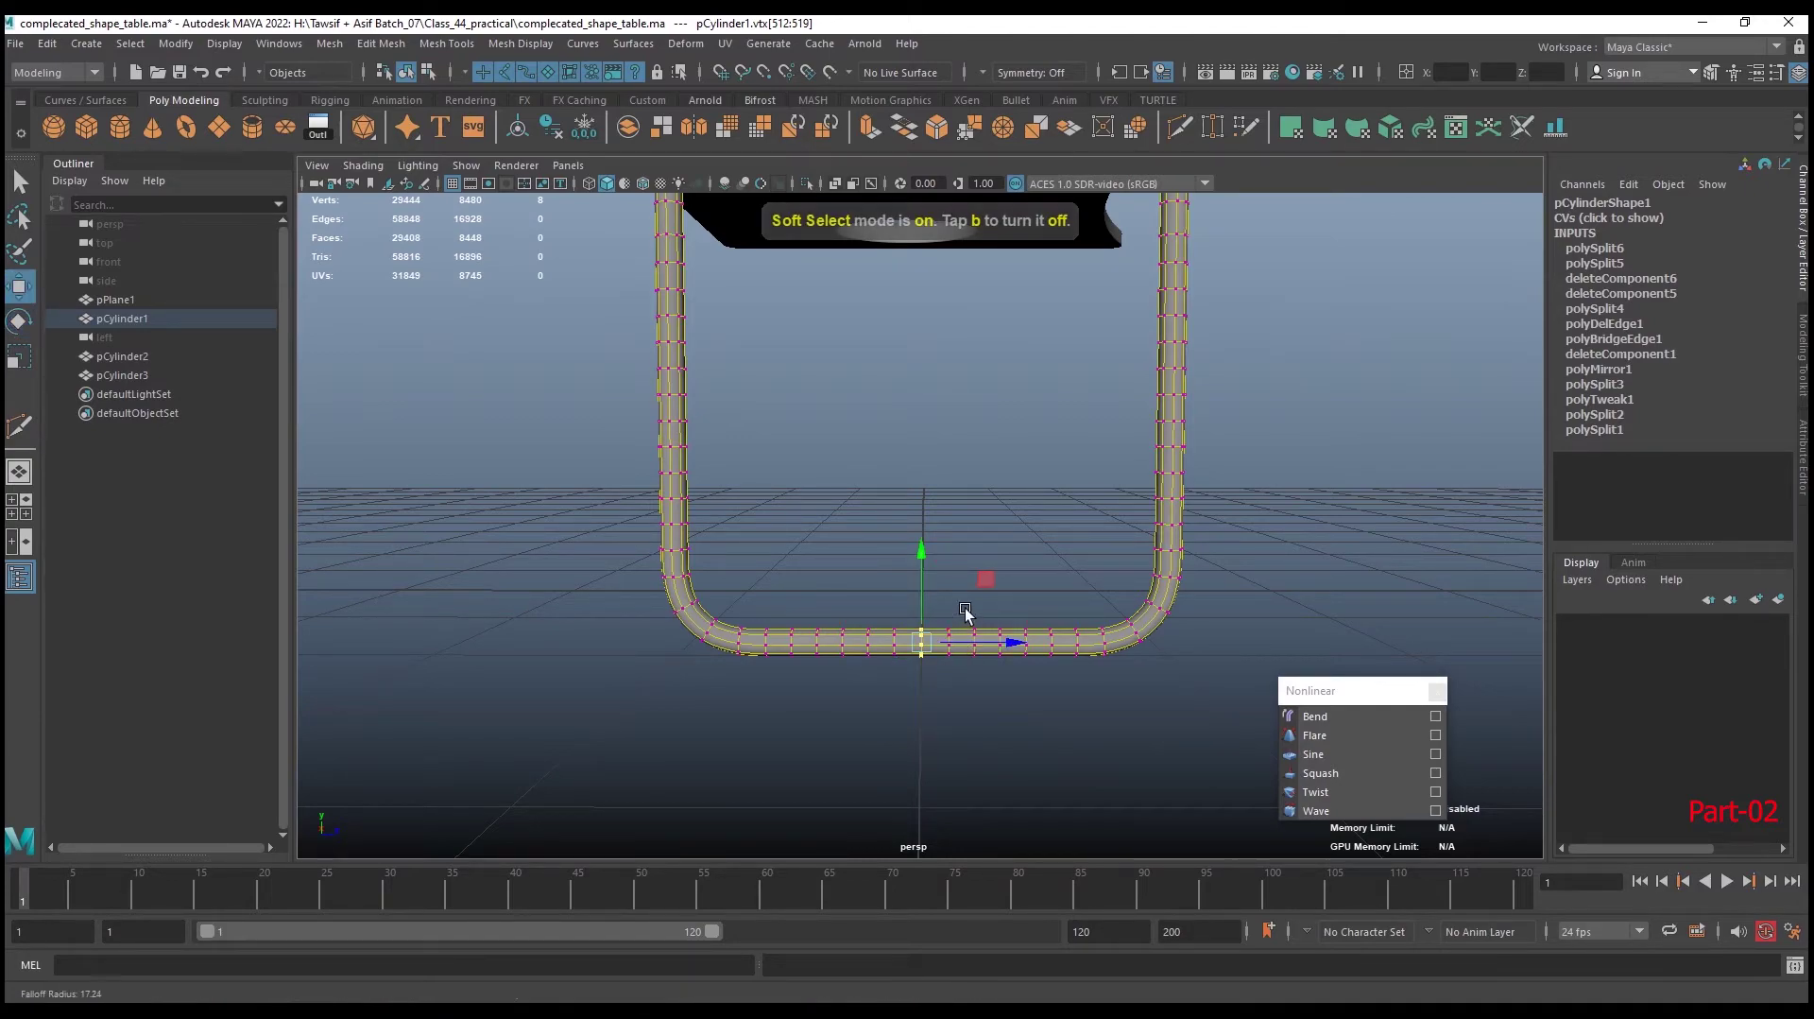
mouse_move(969, 597)
left_mouse_down()
mouse_move(765, 805)
mouse_move(728, 749)
left_mouse_up()
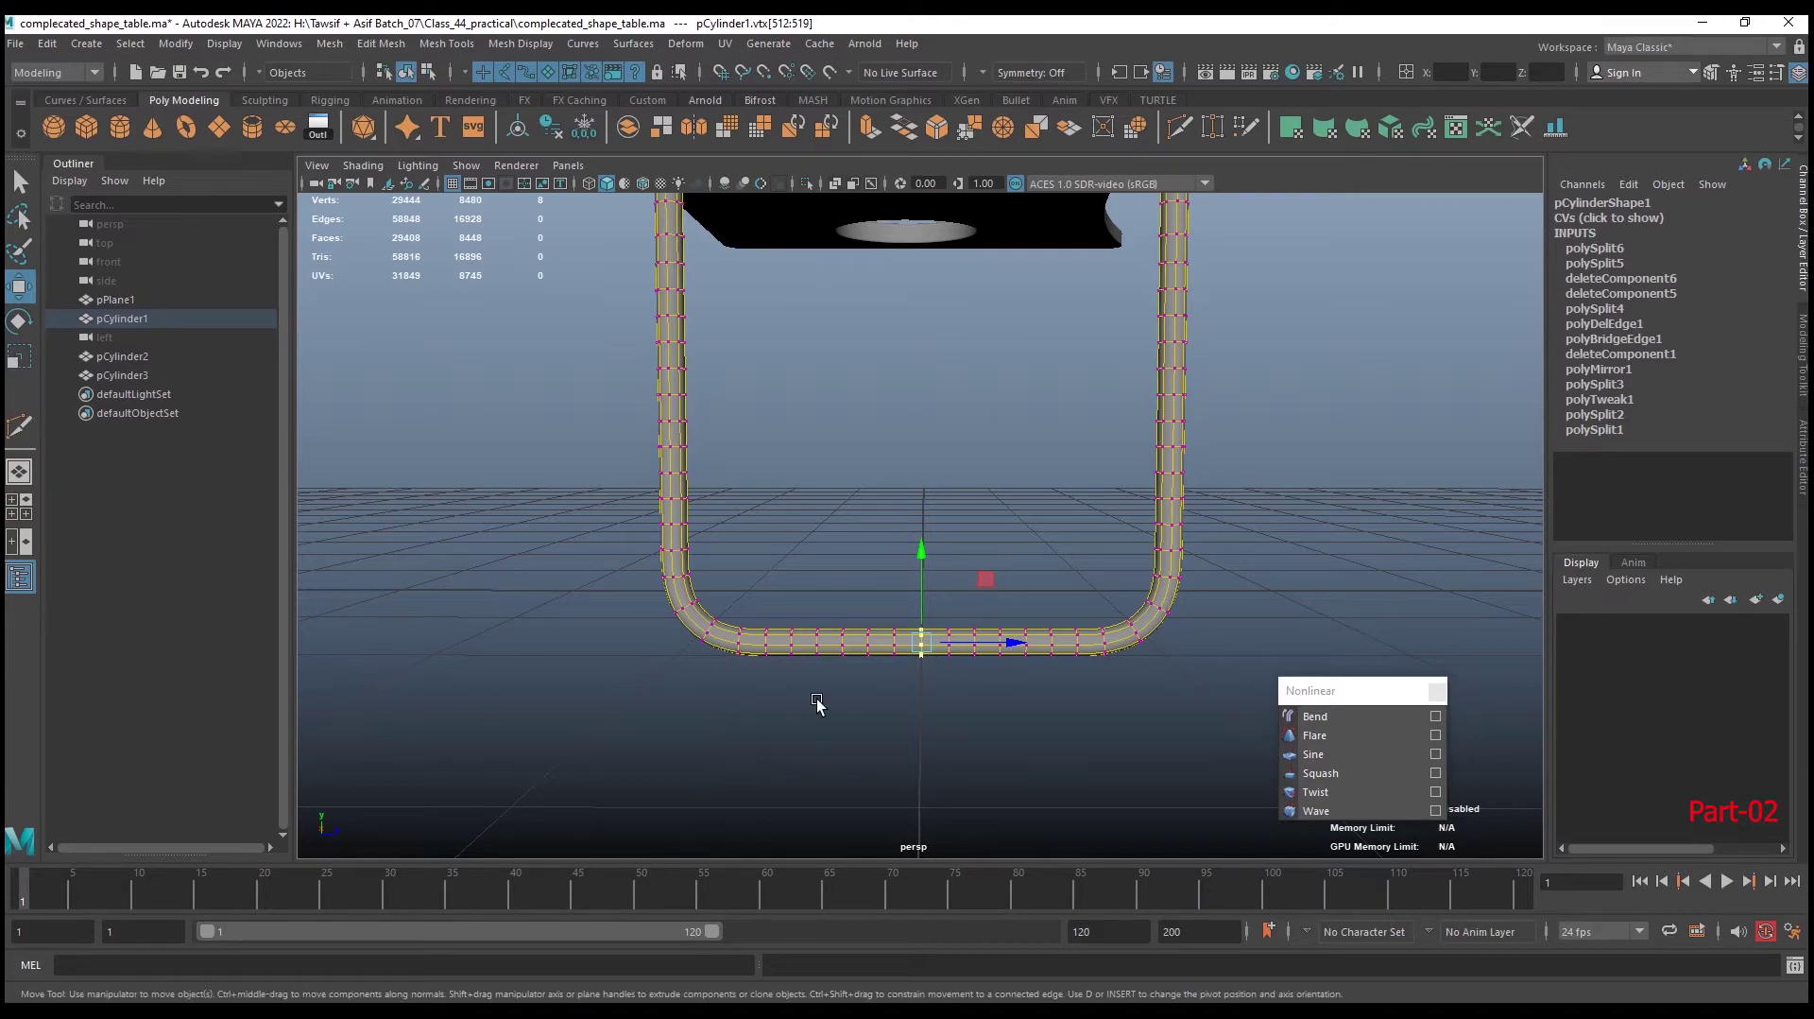
left_click_drag(818, 704, 855, 685)
left_click_drag(894, 520, 753, 761)
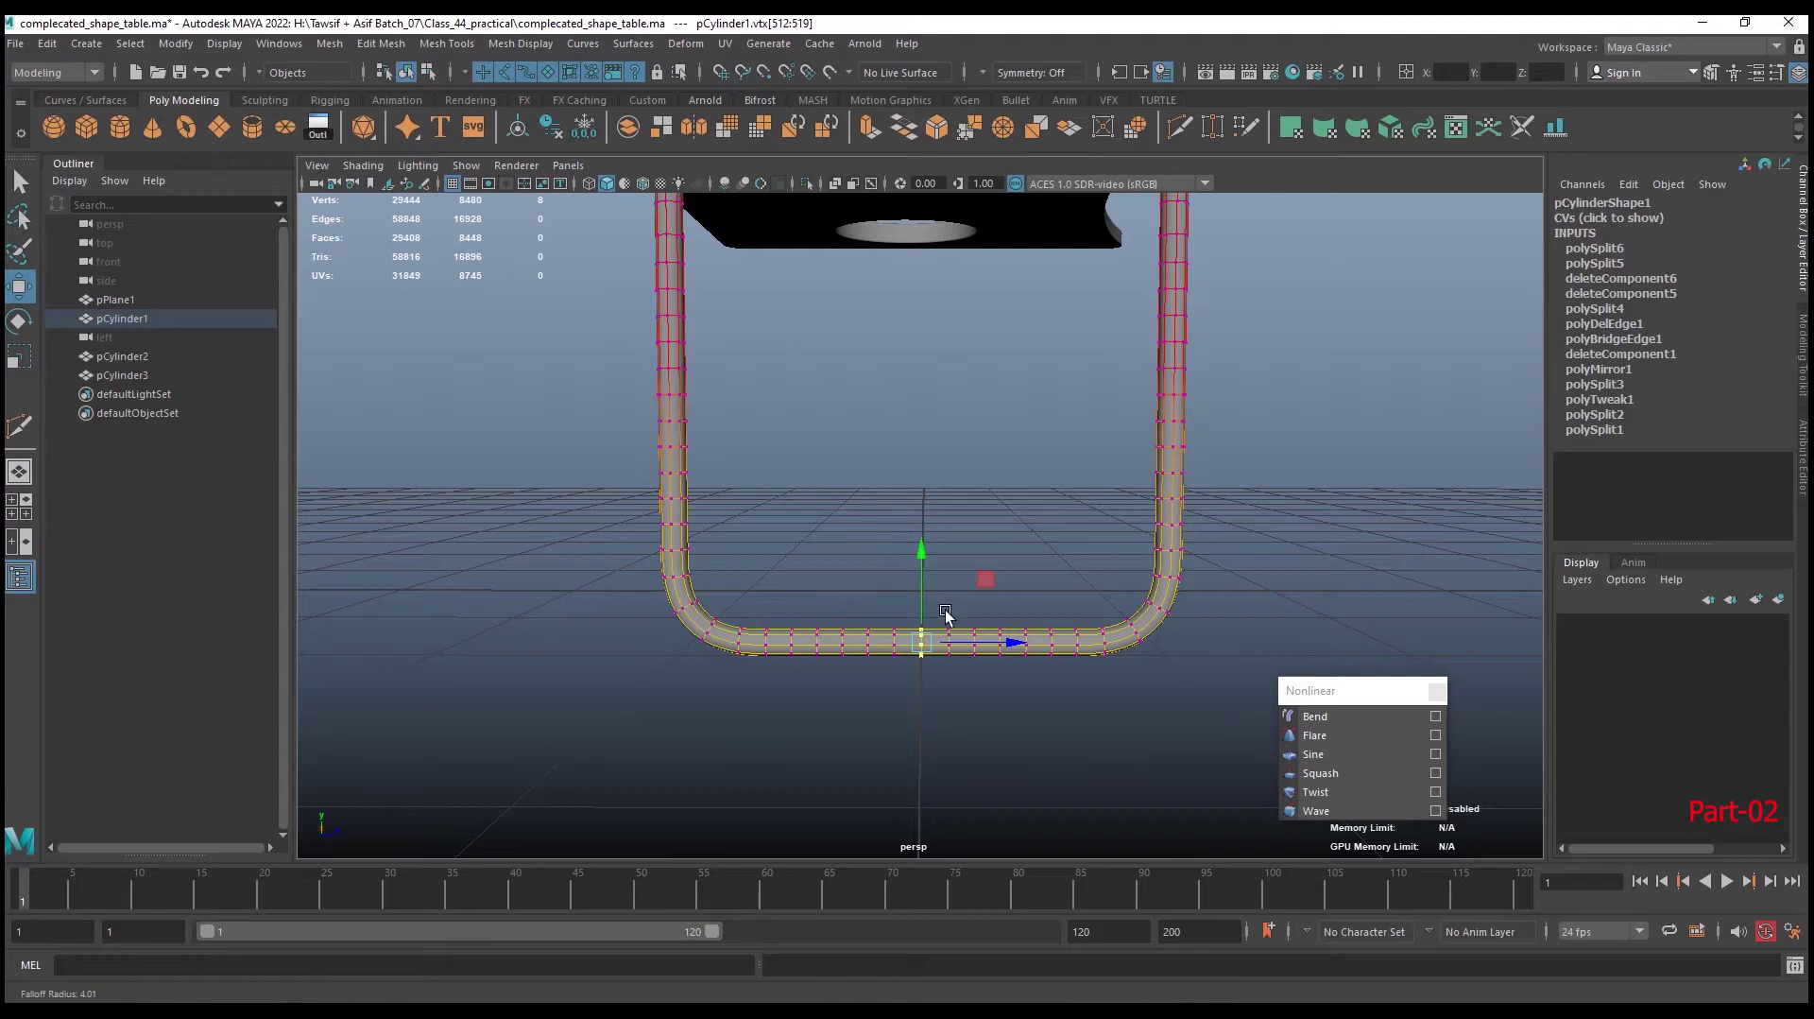
mouse_move(1061, 515)
left_mouse_down()
mouse_move(699, 821)
mouse_move(645, 843)
left_mouse_up()
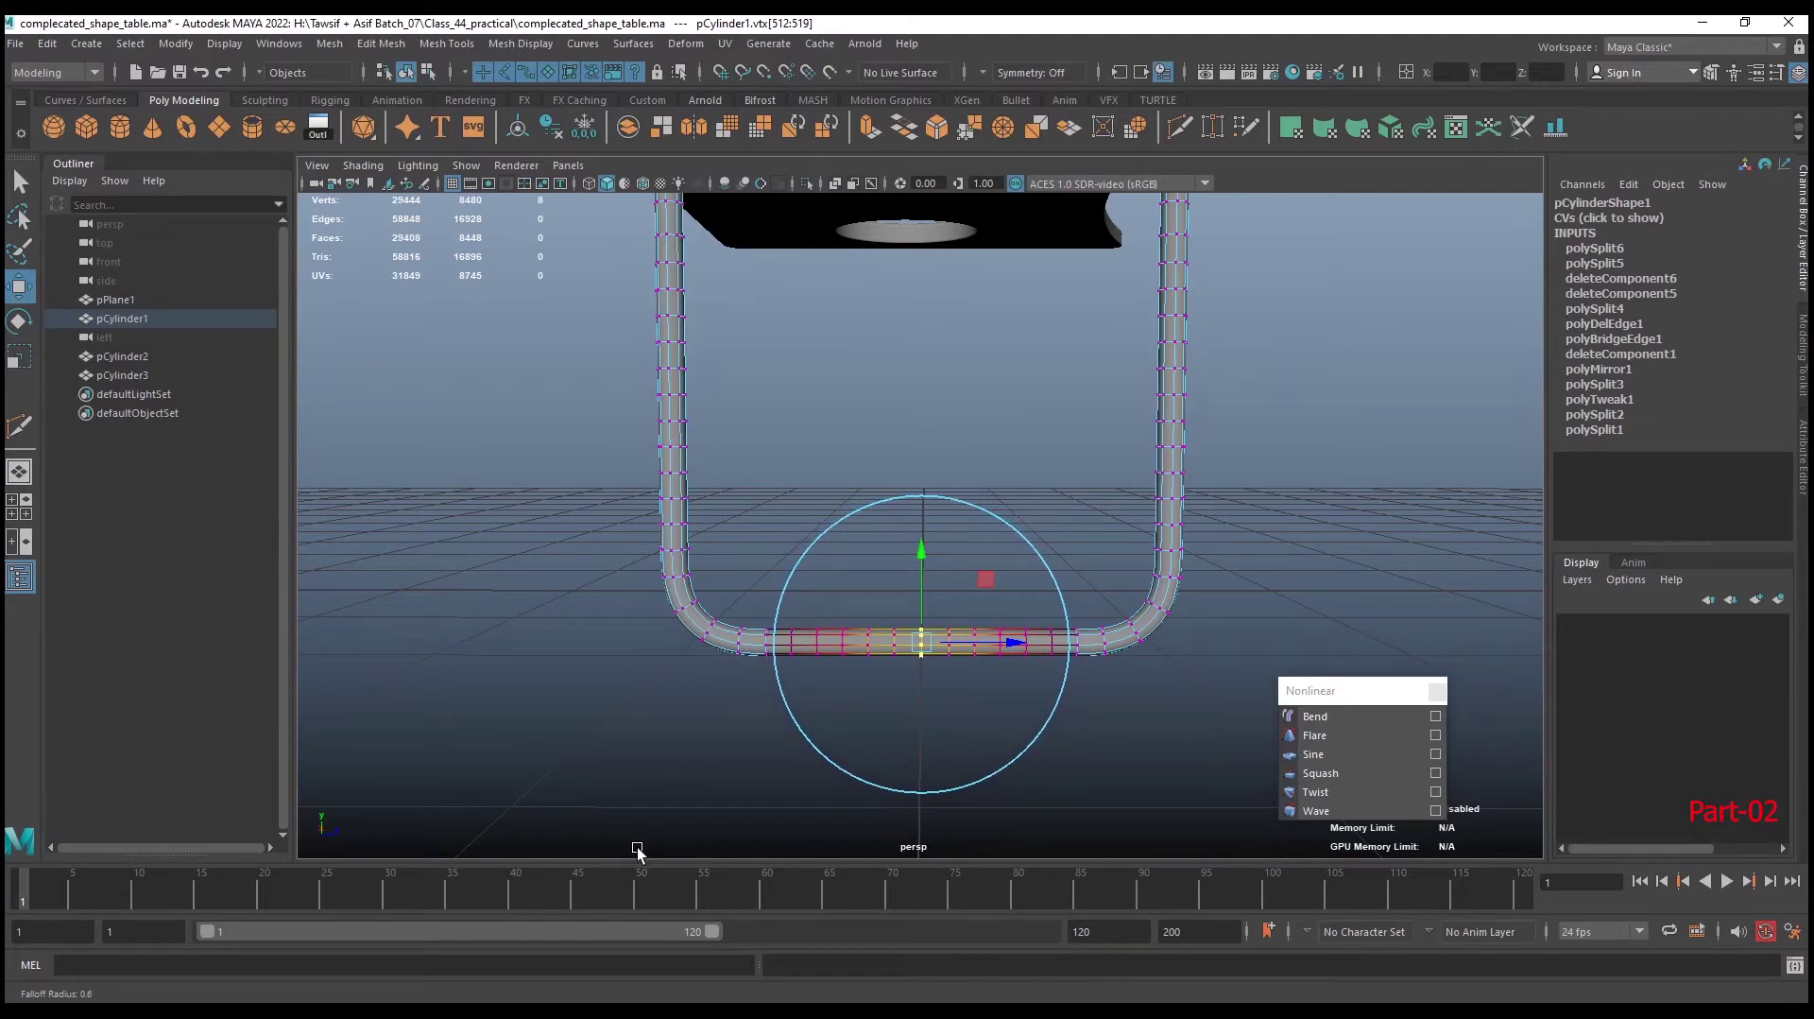
left_click_drag(648, 842, 623, 846)
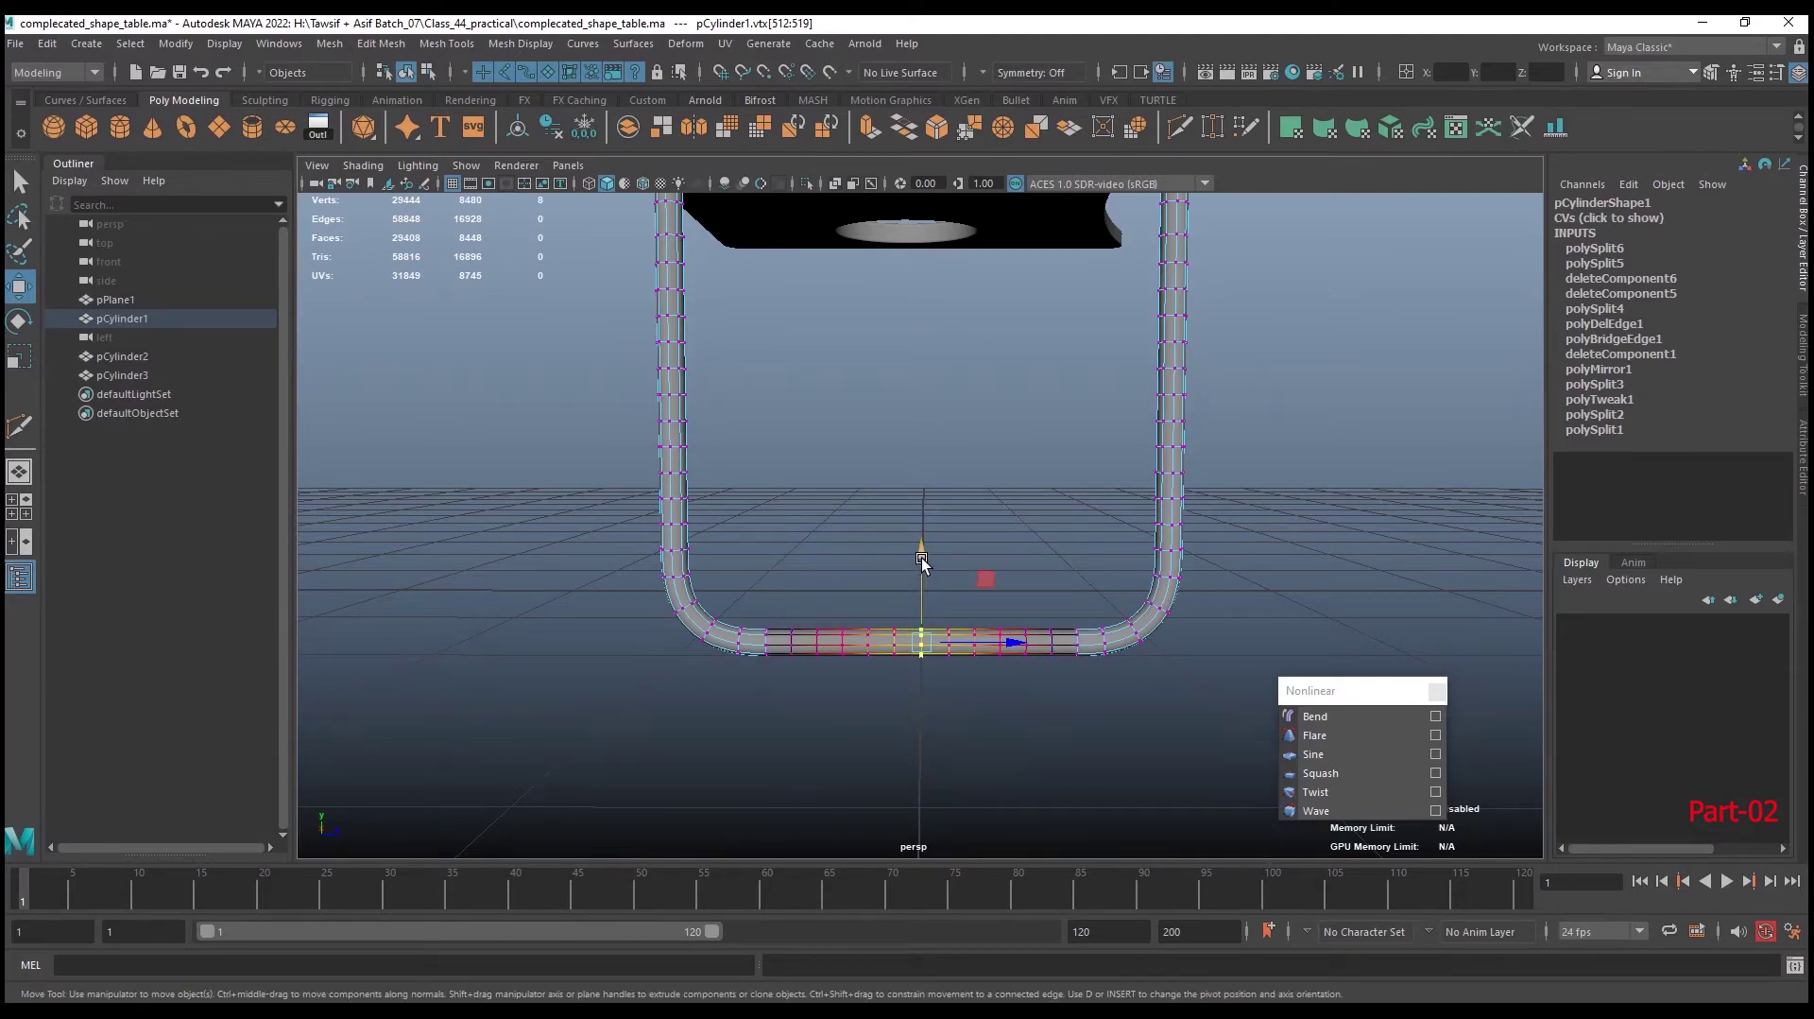
left_click_drag(922, 560, 925, 552)
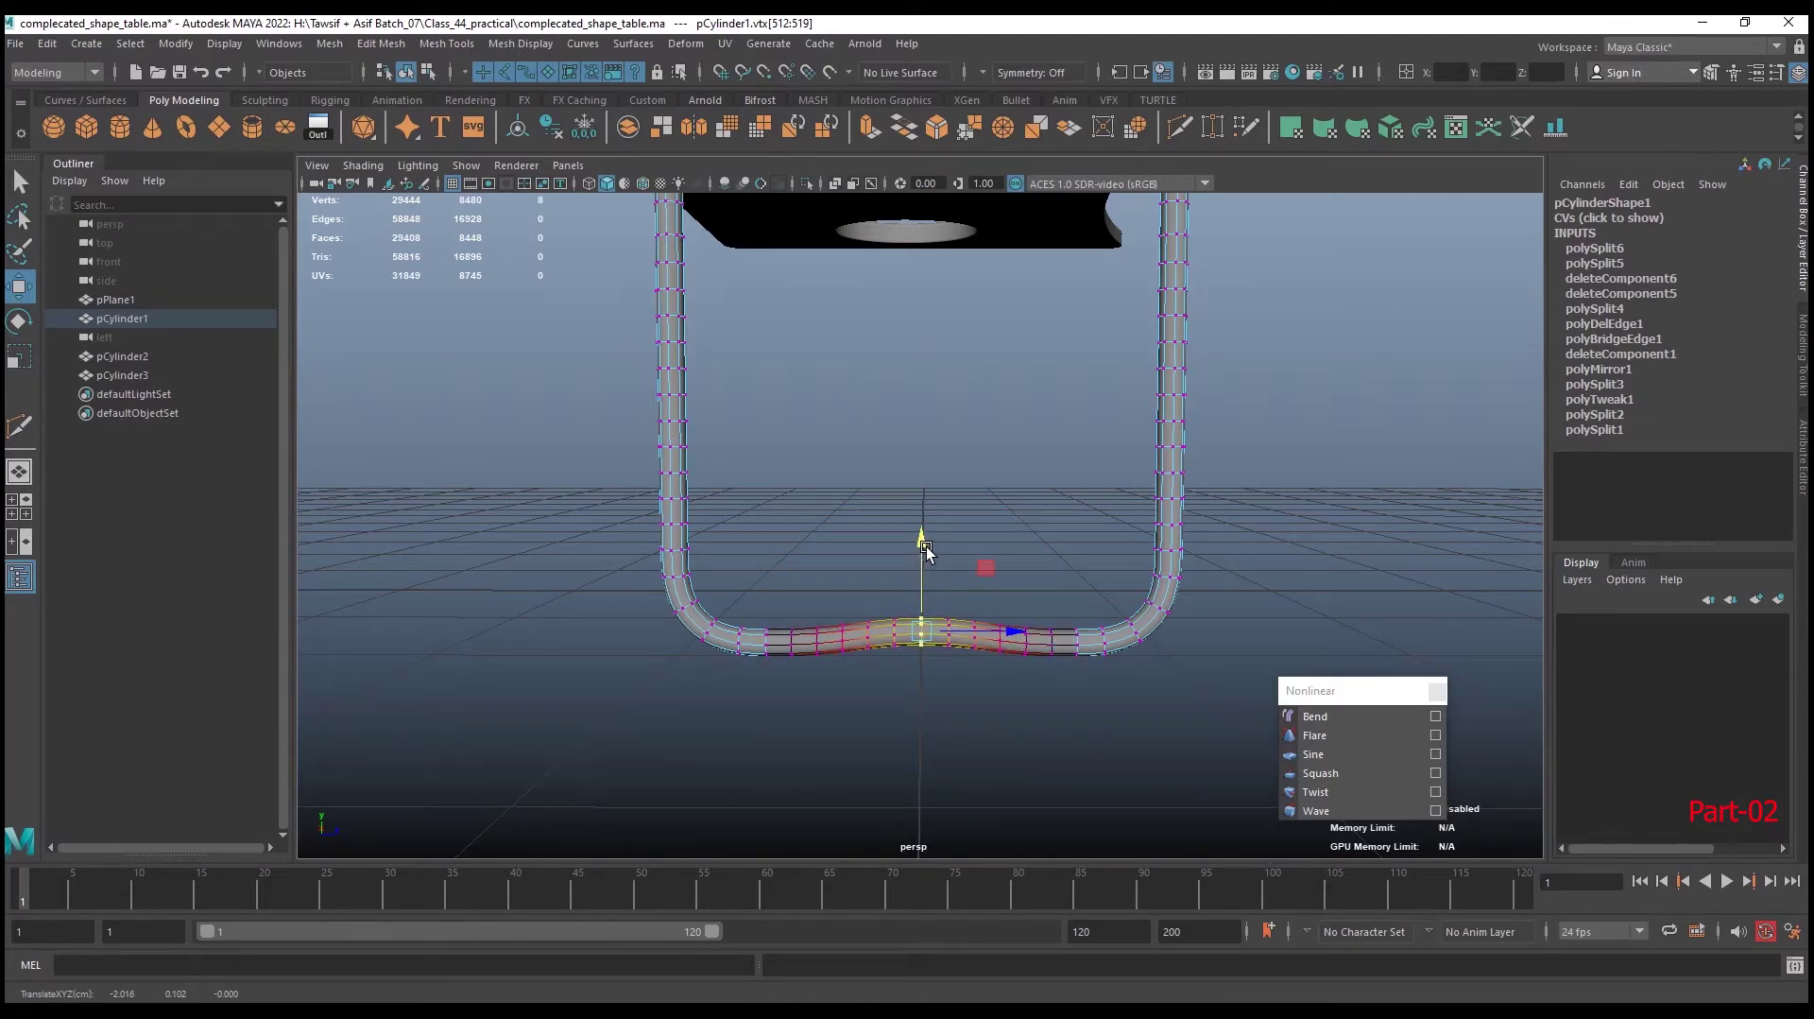
key("ctrl+z")
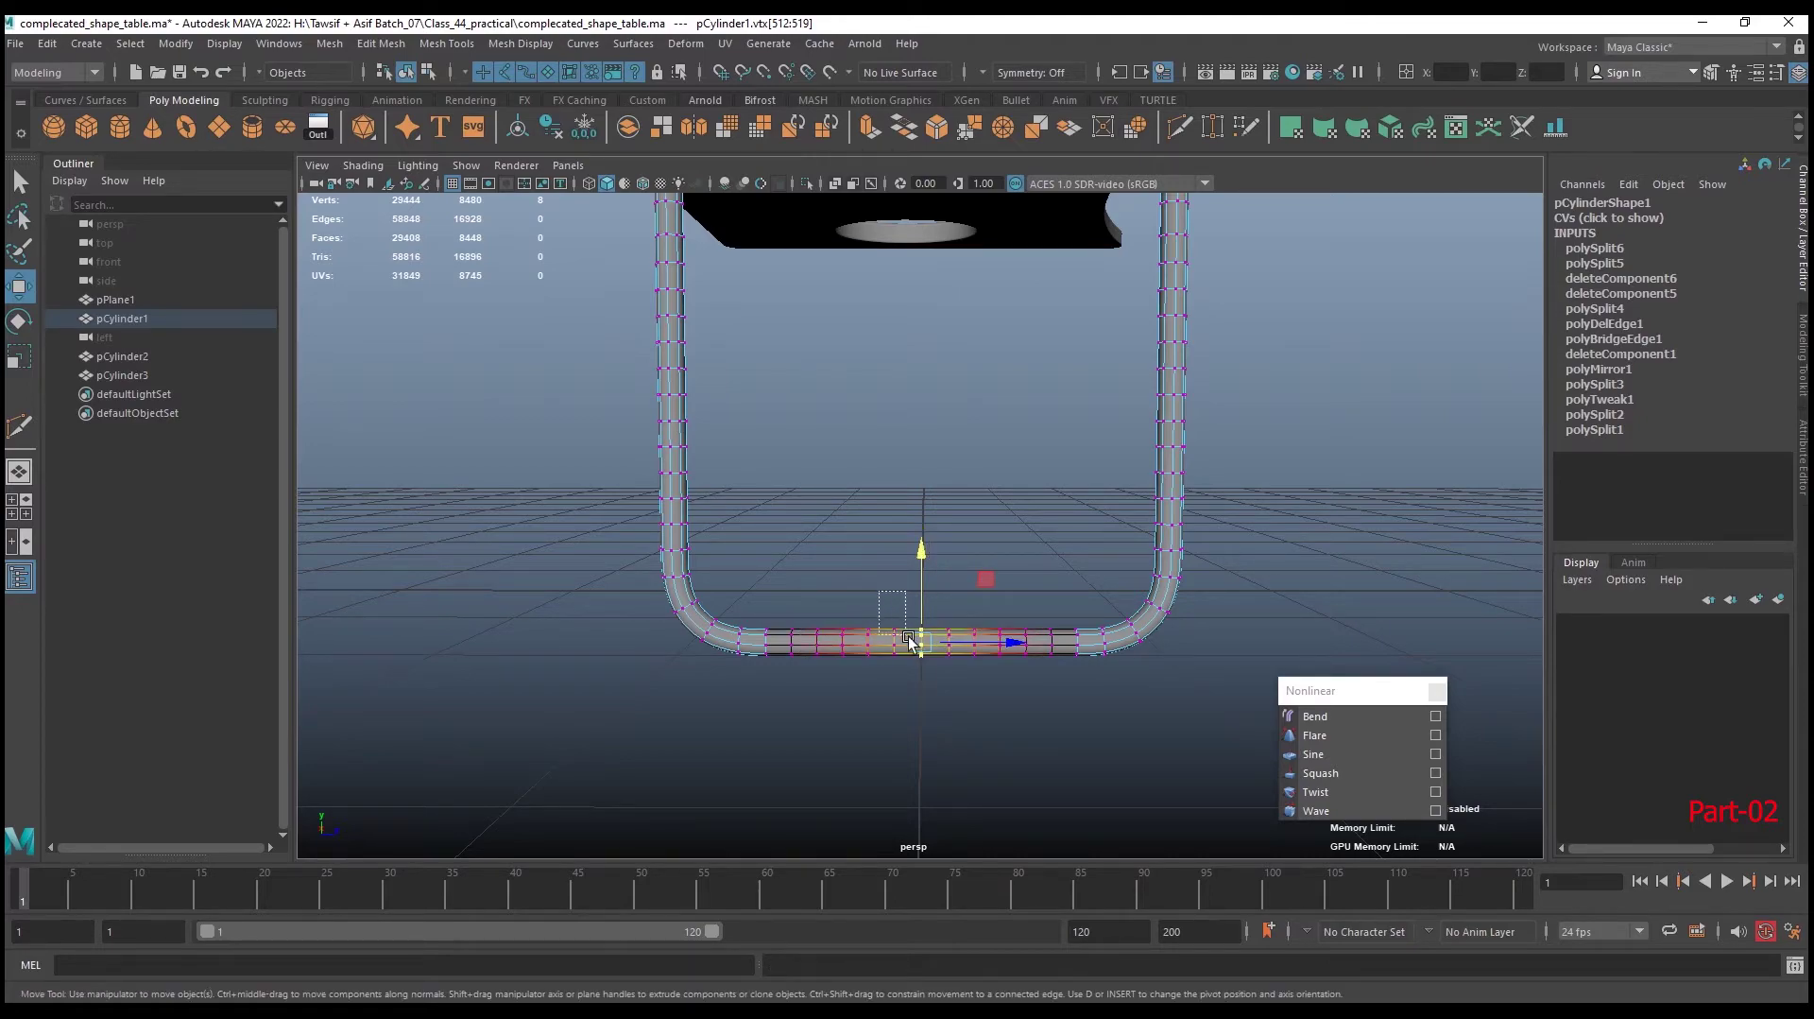
Lift three bottom rings, then the centre ring higher, into a smooth upward wave
left_click_drag(880, 592, 966, 673)
left_click_drag(945, 559, 928, 549)
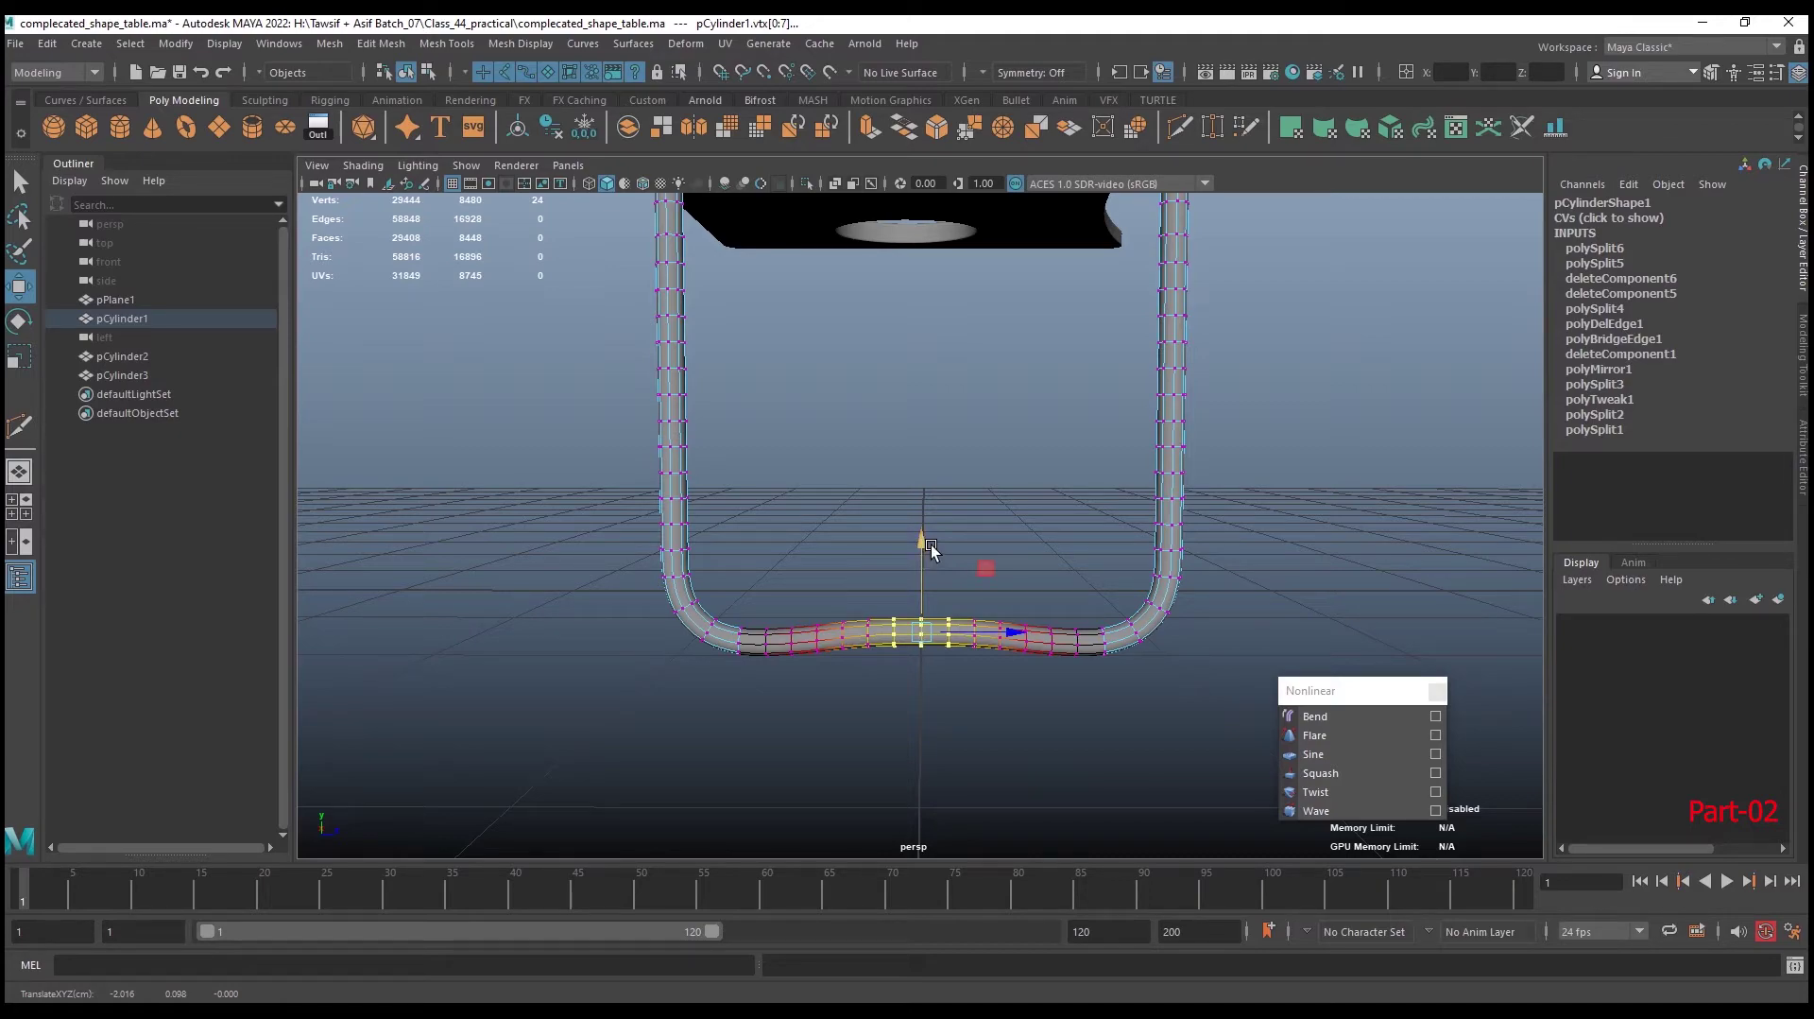
mouse_move(924, 552)
left_mouse_down("alt")
mouse_move(948, 642)
mouse_move(923, 569)
mouse_move(983, 626)
left_mouse_up("alt")
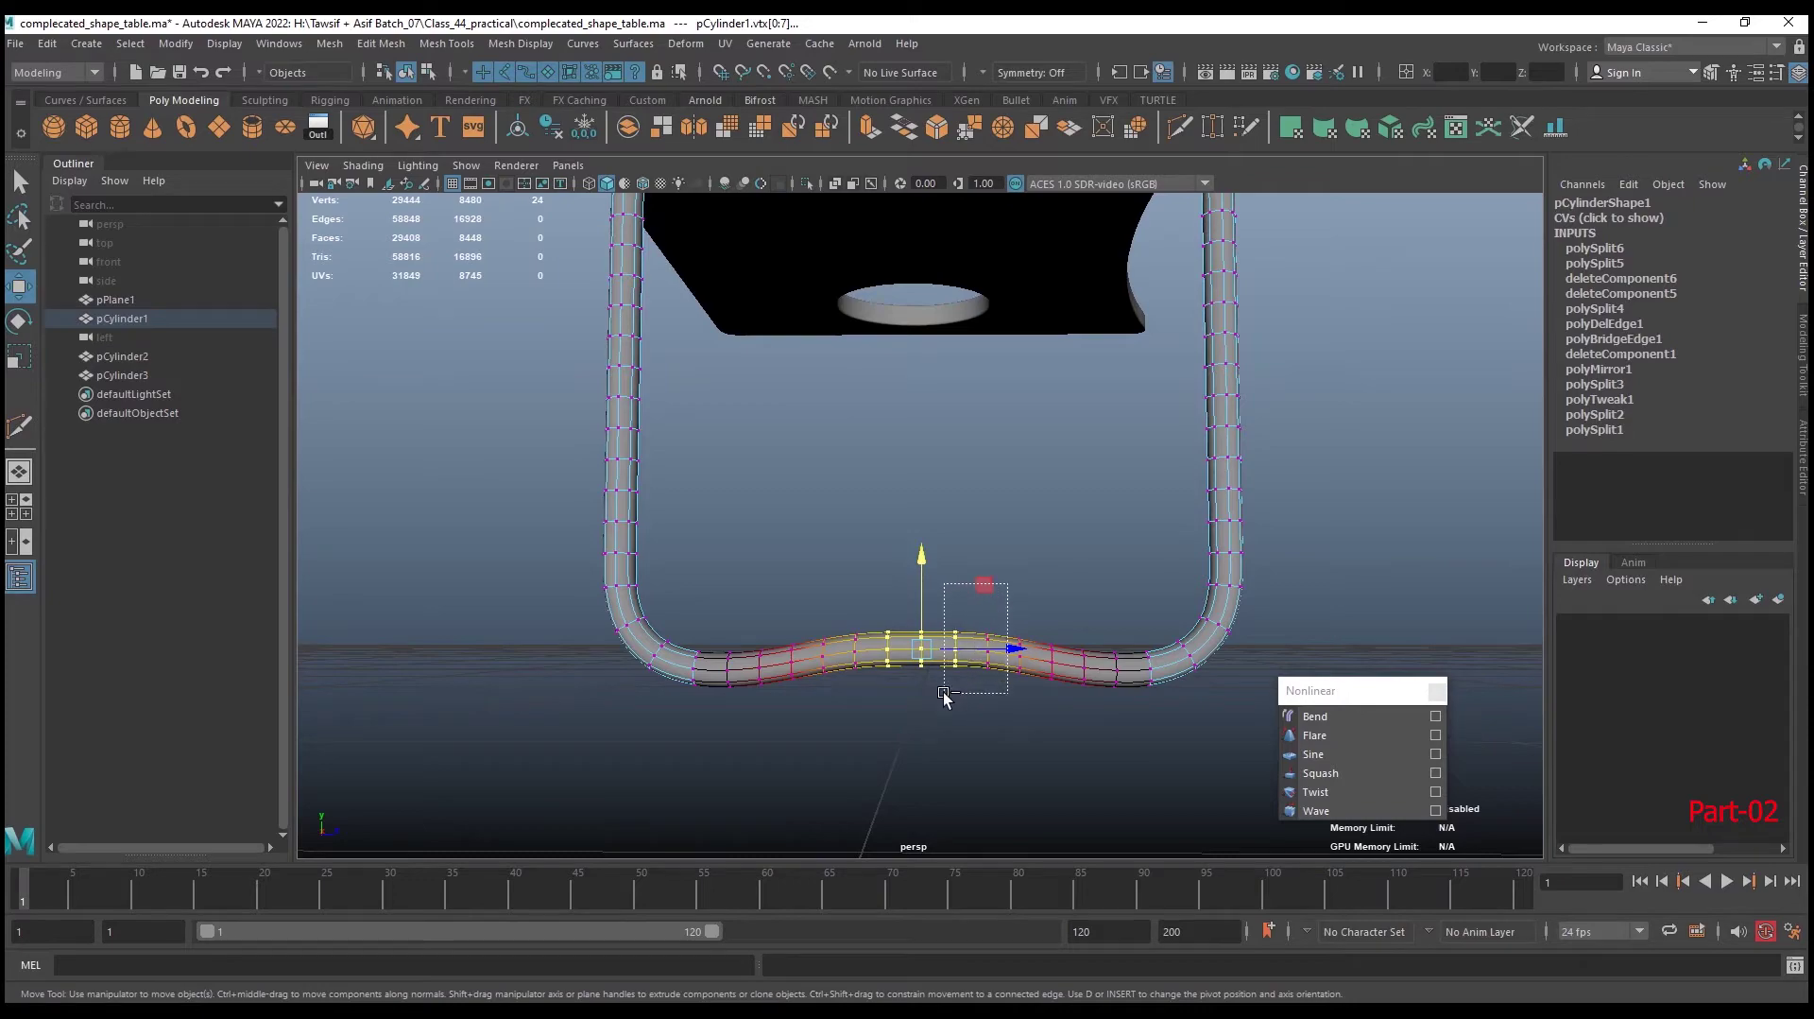
left_click_drag(944, 695, 945, 697)
left_click_drag(819, 567, 899, 699)
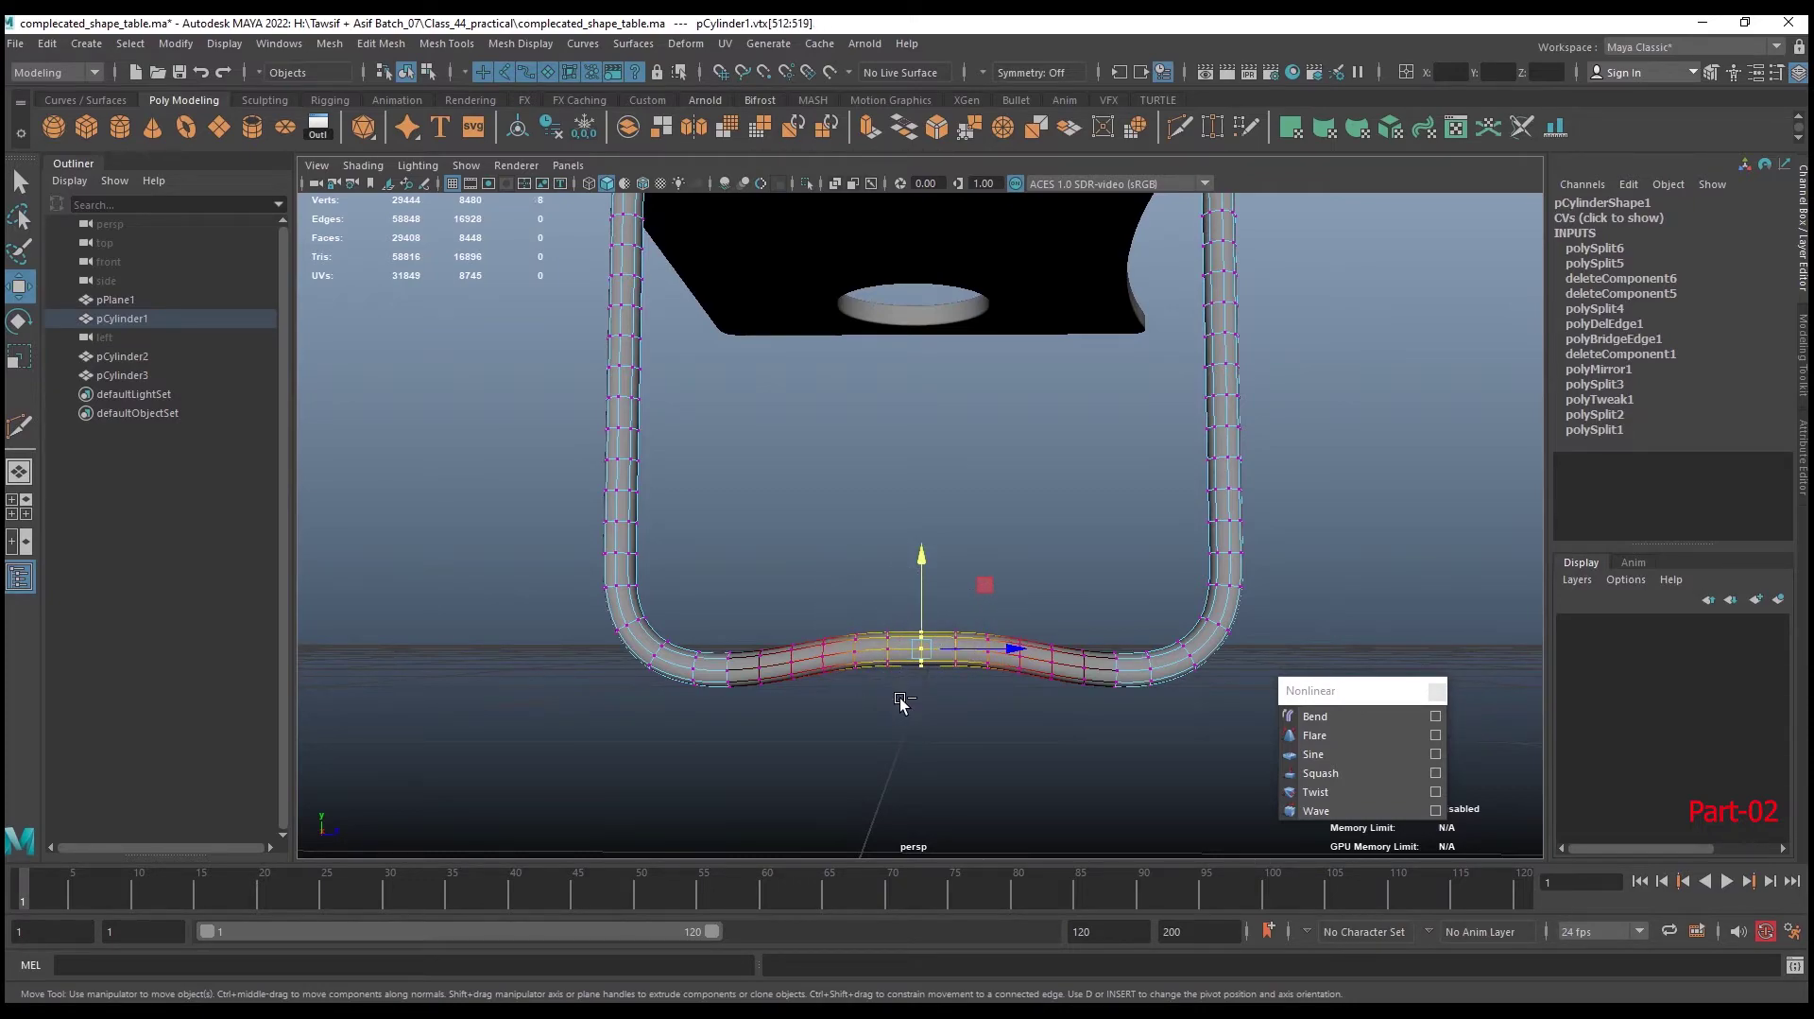
left_click_drag(925, 564, 938, 566)
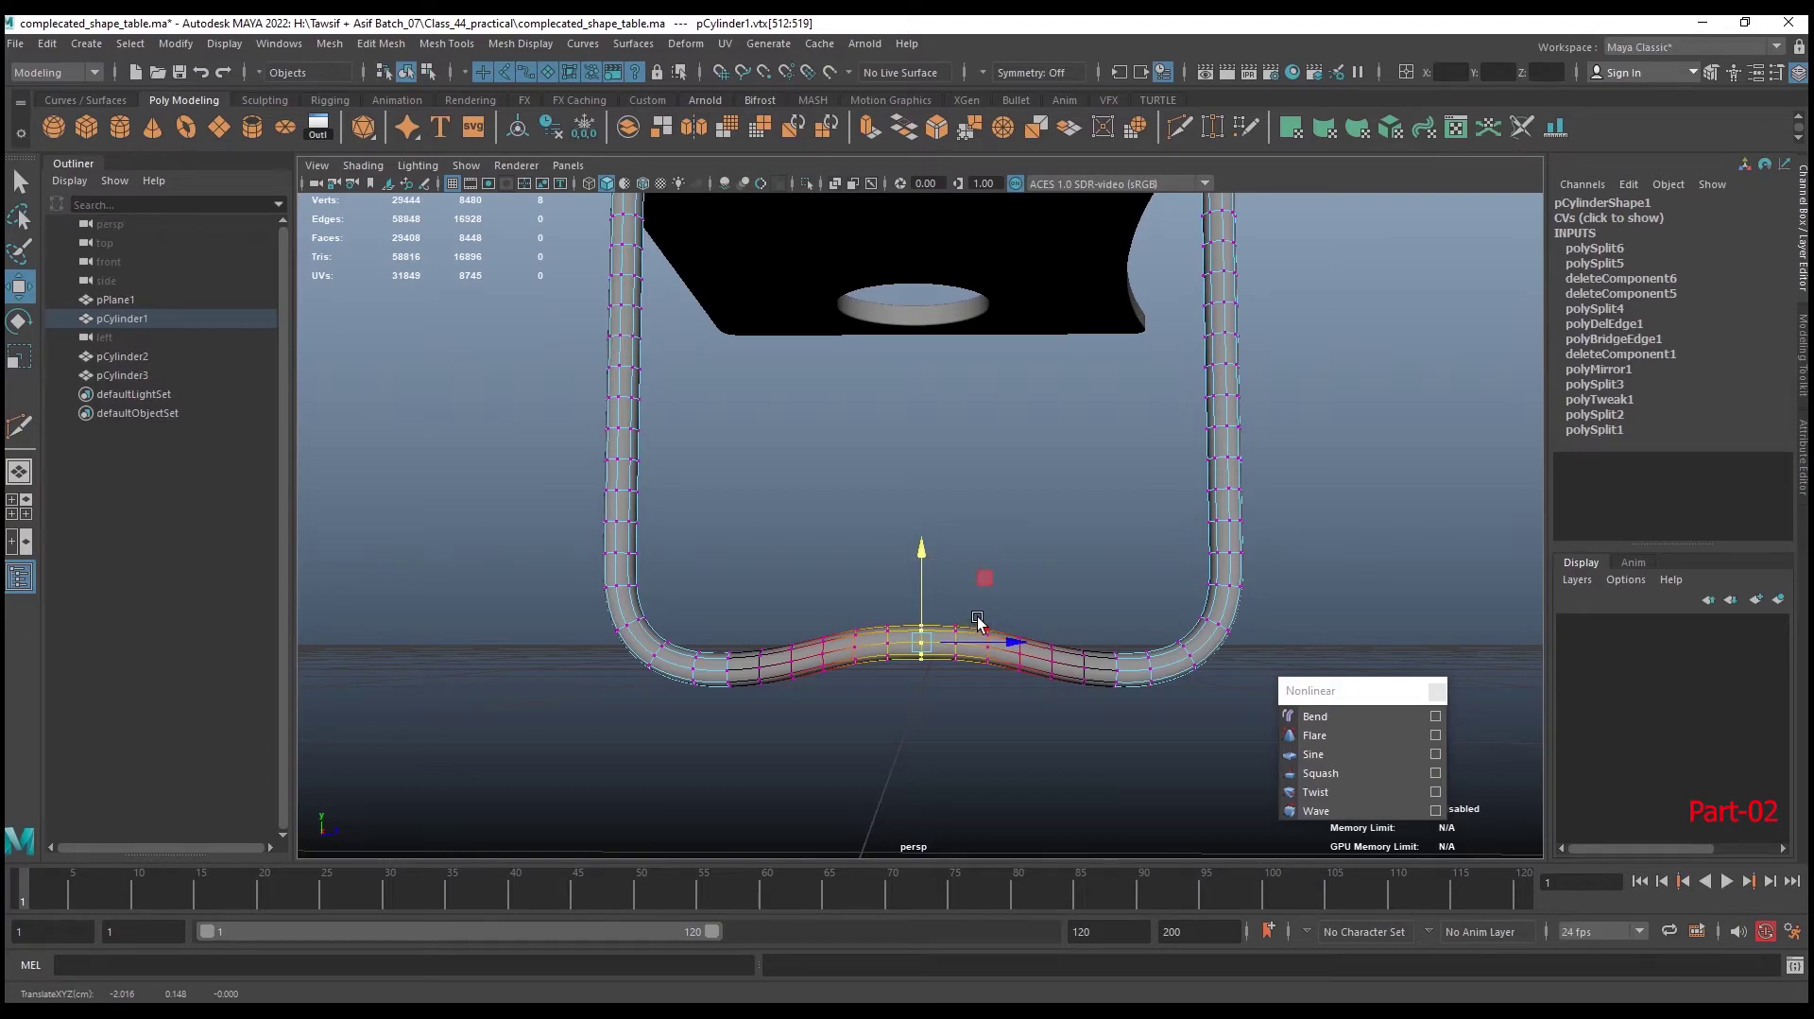
key("e")
key("w")
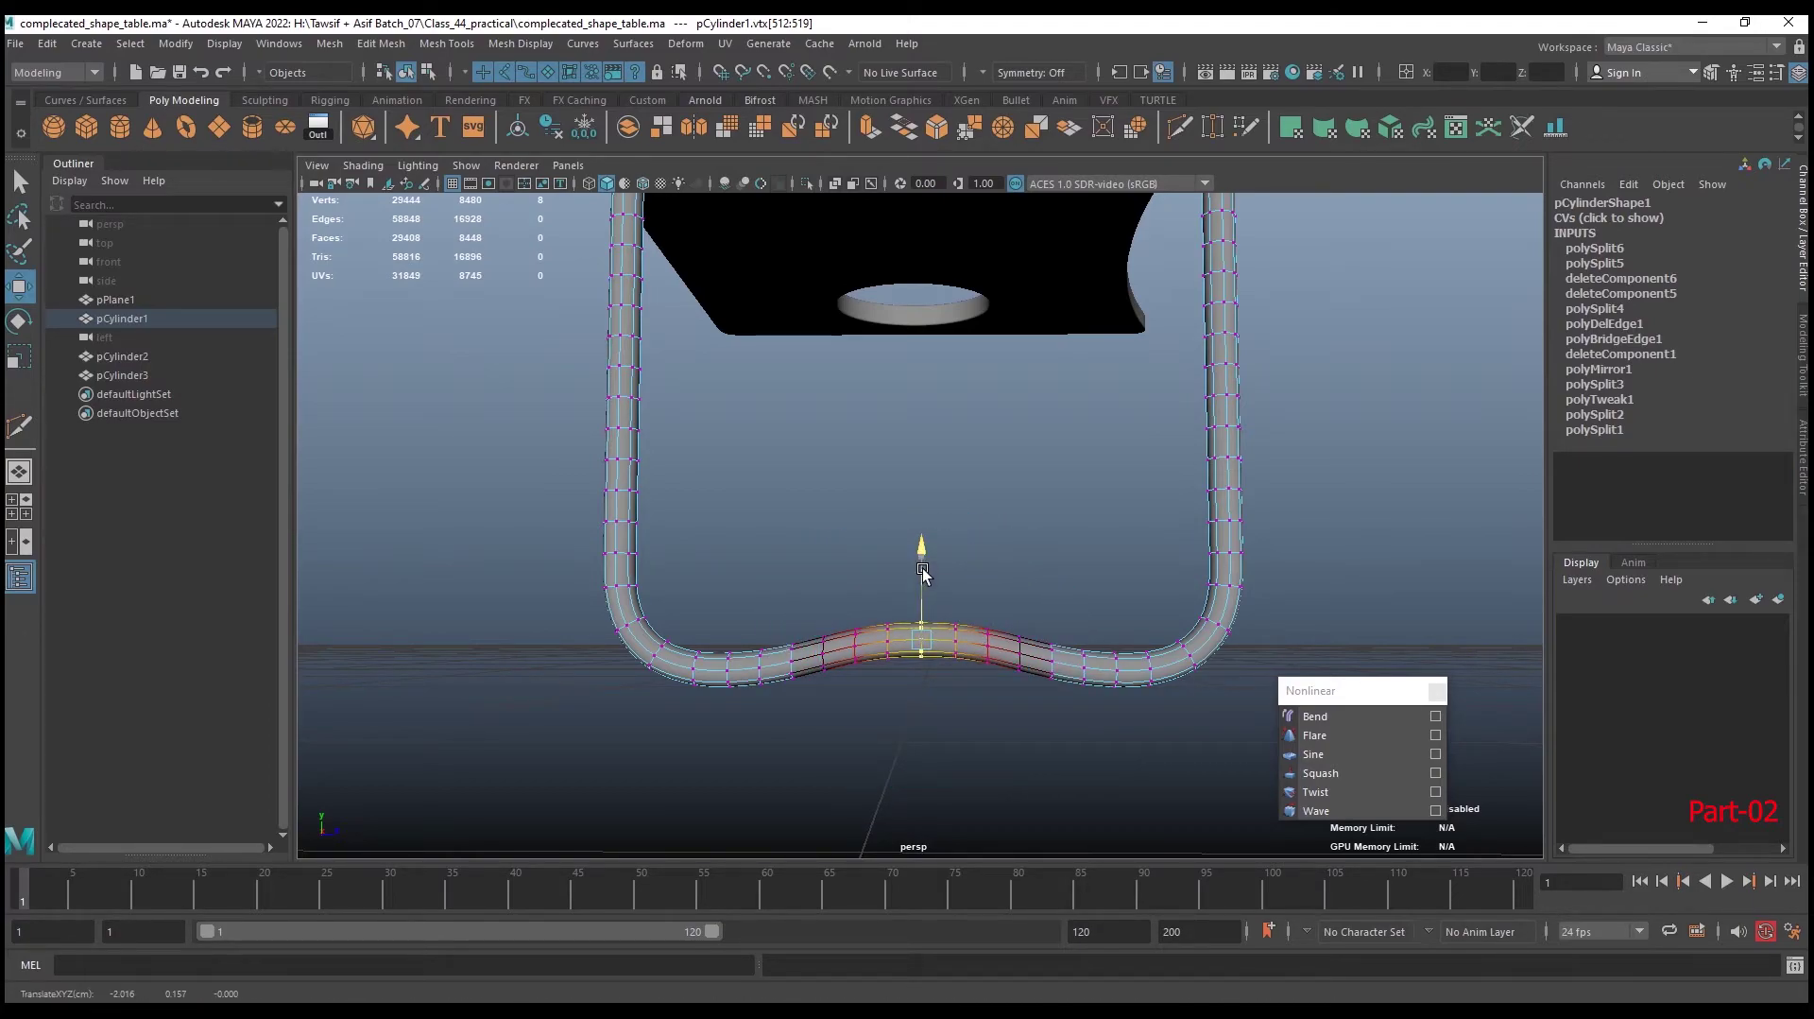
mouse_move(1085, 655)
left_mouse_down("alt")
mouse_move(722, 674)
mouse_move(993, 668)
mouse_move(945, 660)
left_mouse_up("alt")
right_click_drag(1073, 624, 958, 527, "alt")
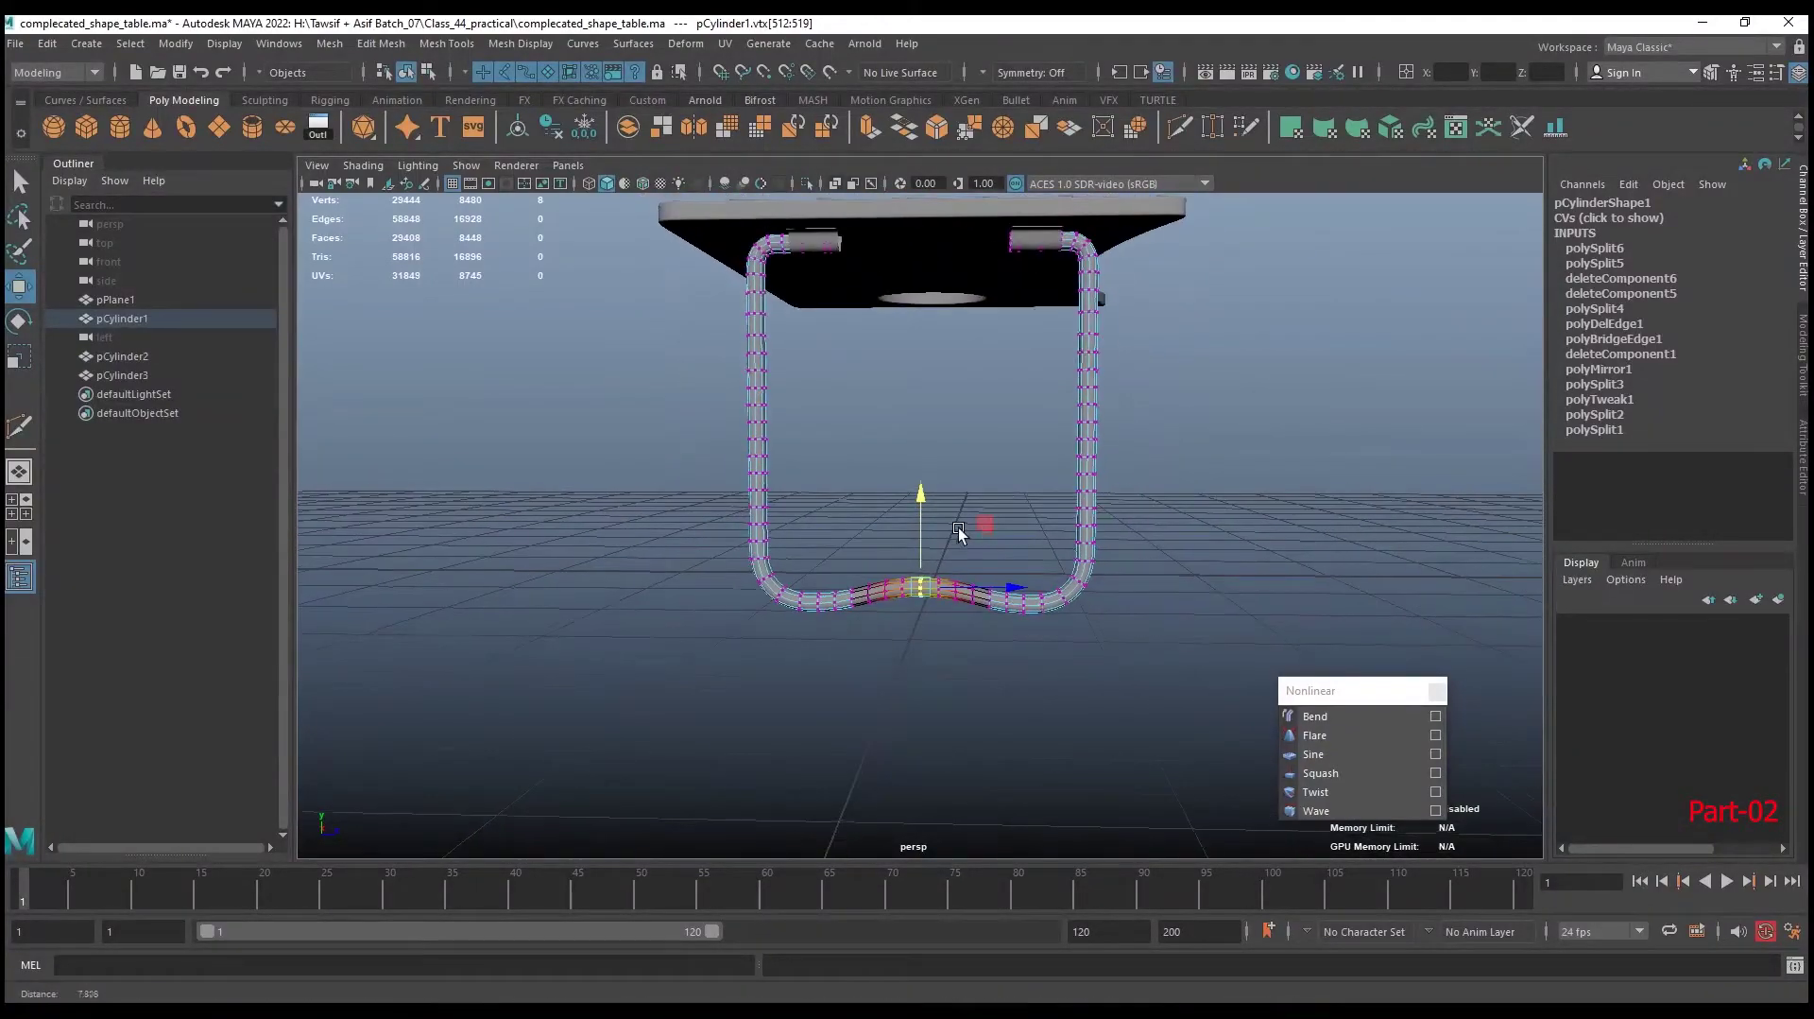
mouse_move(958, 527)
left_mouse_down("alt")
mouse_move(1023, 577)
mouse_move(1078, 472)
left_mouse_up("alt")
Return pCylinder1 to Object Mode and select the whole U-shaped tube
right_click_drag(1089, 420, 1167, 397)
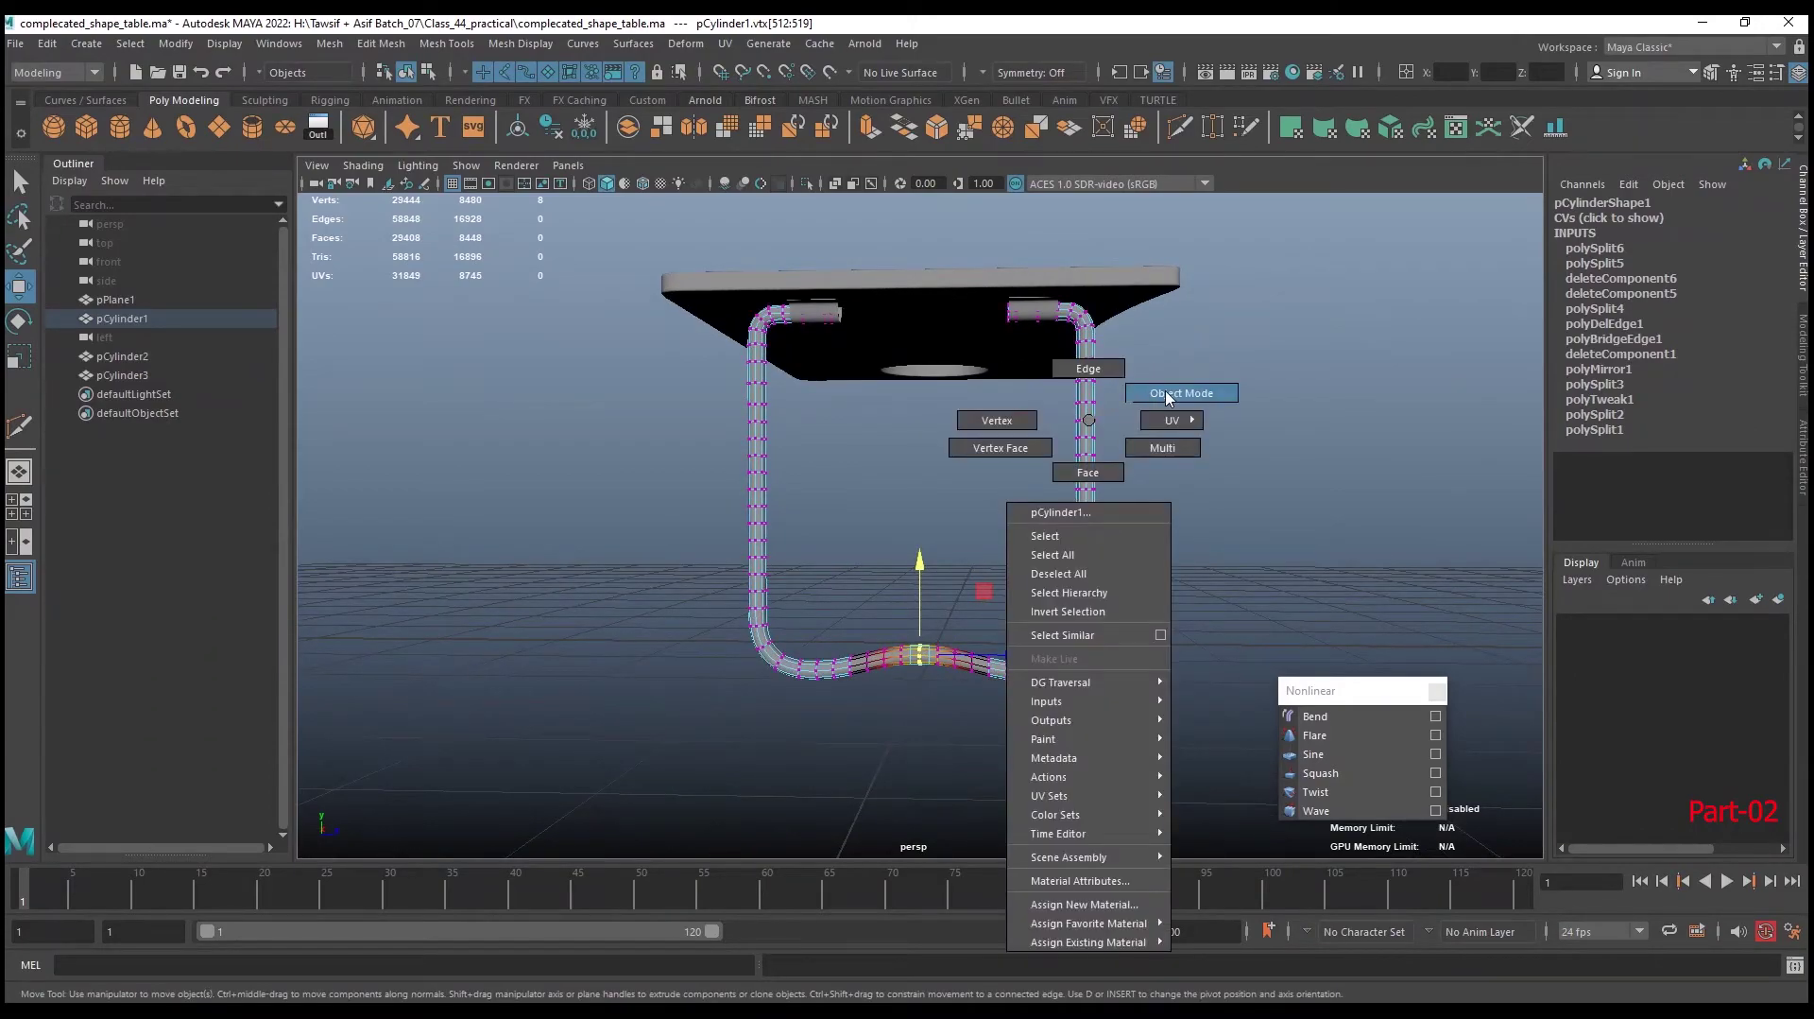
mouse_move(1211, 393)
left_mouse_down("alt")
mouse_move(1012, 546)
mouse_move(960, 555)
mouse_move(1087, 519)
mouse_move(1006, 502)
left_mouse_up("alt")
left_click(972, 505)
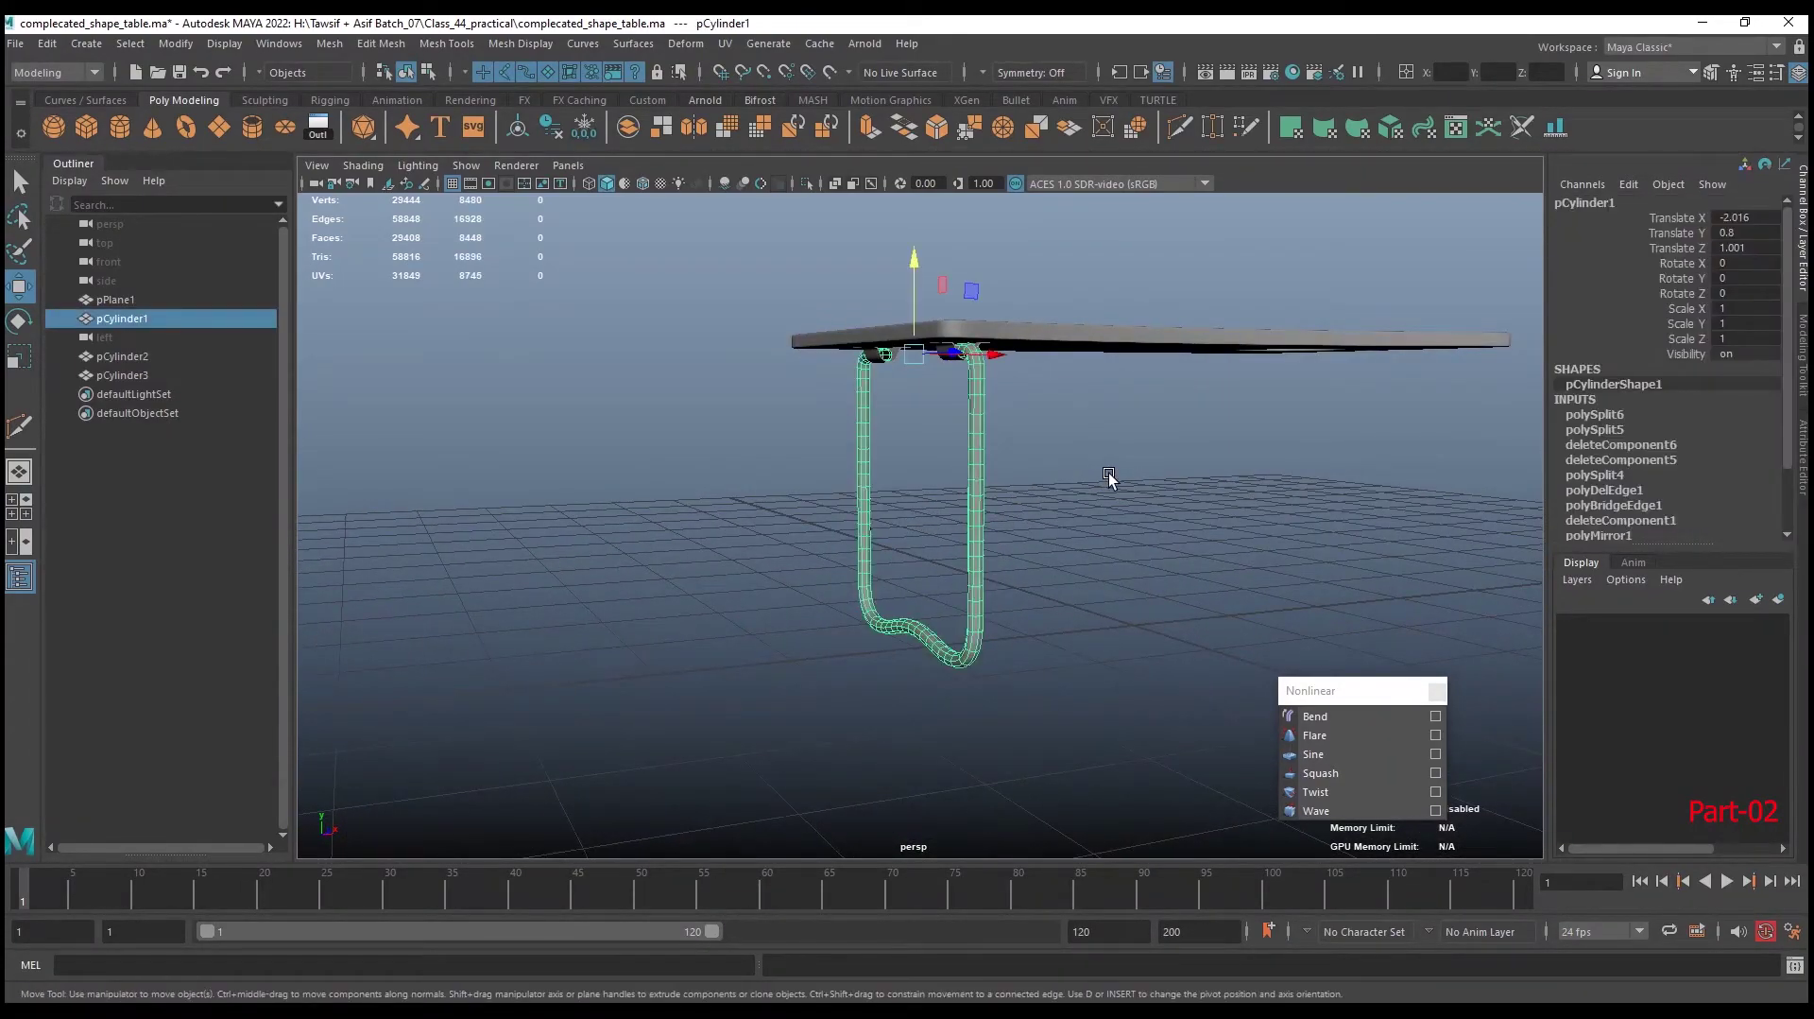
Frame the tube's wavy bottom and right arm up close from below, then switch to Face mode
mouse_move(1109, 477)
left_mouse_down("alt")
mouse_move(1041, 539)
mouse_move(1073, 551)
mouse_move(983, 567)
left_mouse_up("alt")
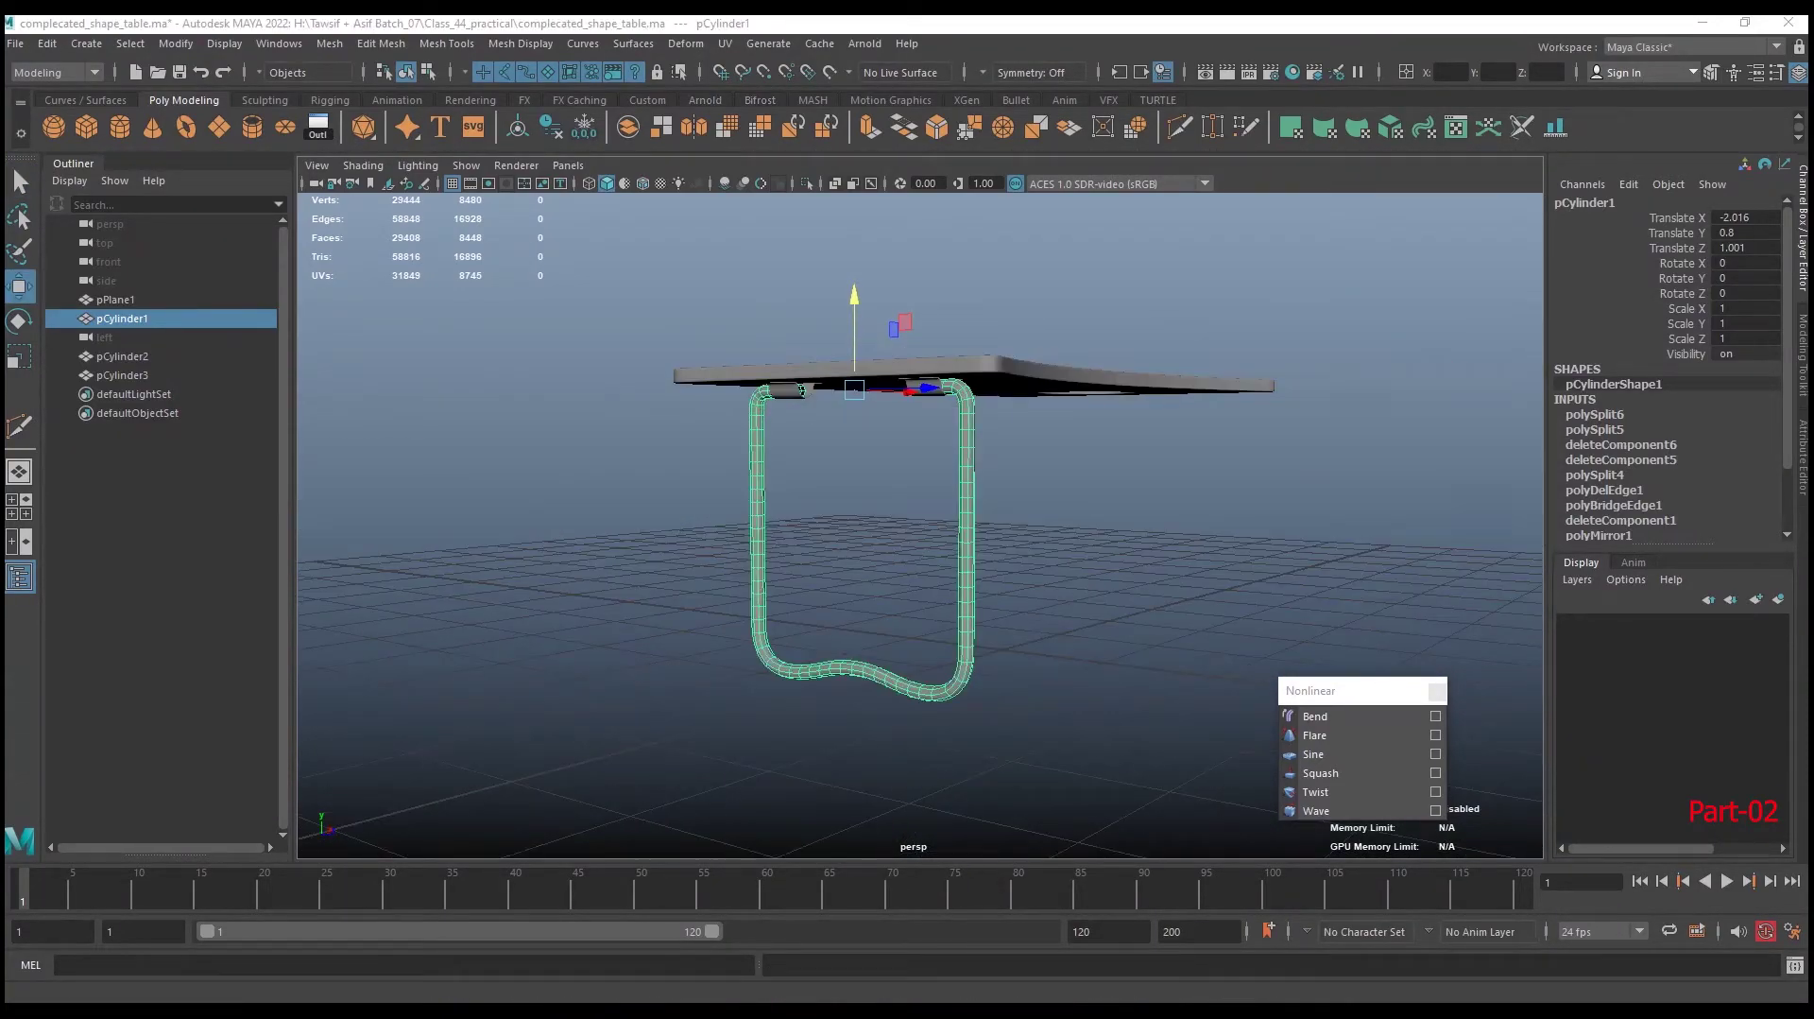
mouse_move(837, 606)
left_mouse_down("alt")
mouse_move(1134, 558)
mouse_move(1118, 598)
left_mouse_up("alt")
middle_click_drag(1118, 598, 1093, 525, "alt")
mouse_move(1094, 526)
left_mouse_down("alt")
mouse_move(931, 437)
mouse_move(1069, 562)
mouse_move(1059, 536)
left_mouse_up("alt")
right_click_drag(1005, 629, 1028, 680, "alt")
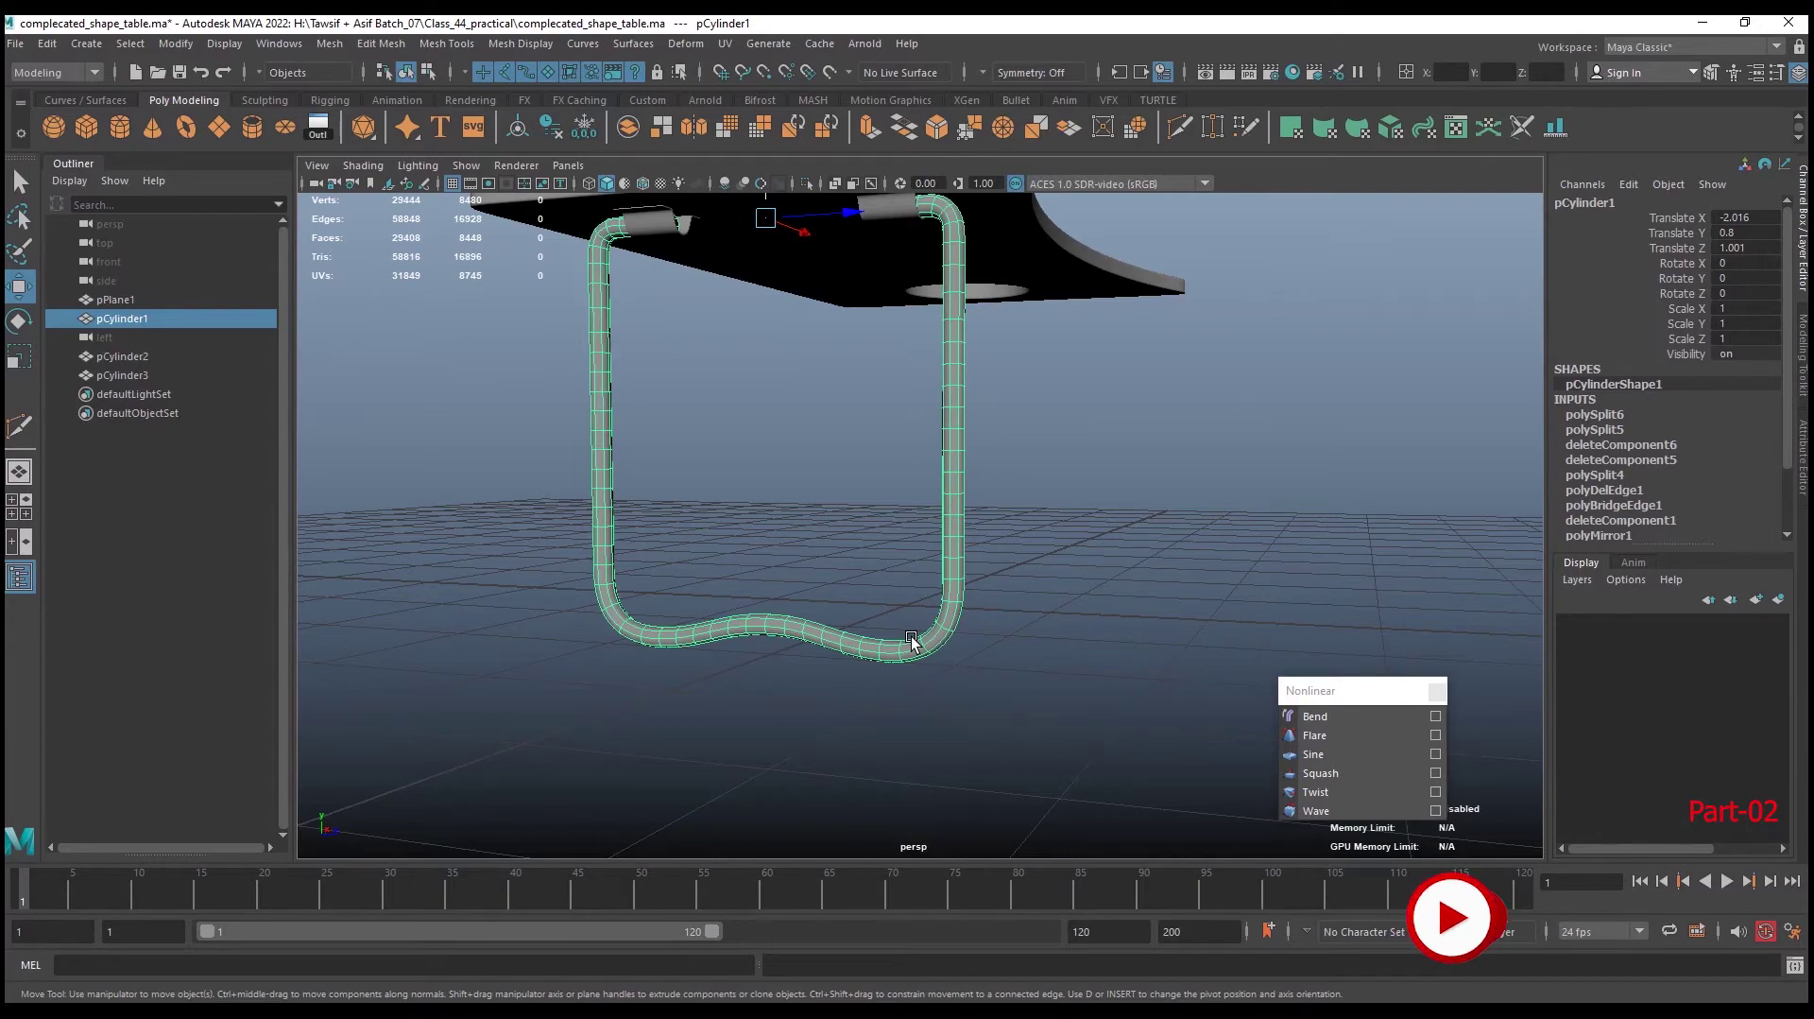
mouse_move(928, 628)
right_mouse_down("alt")
mouse_move(1082, 667)
mouse_move(1090, 626)
right_mouse_up("alt")
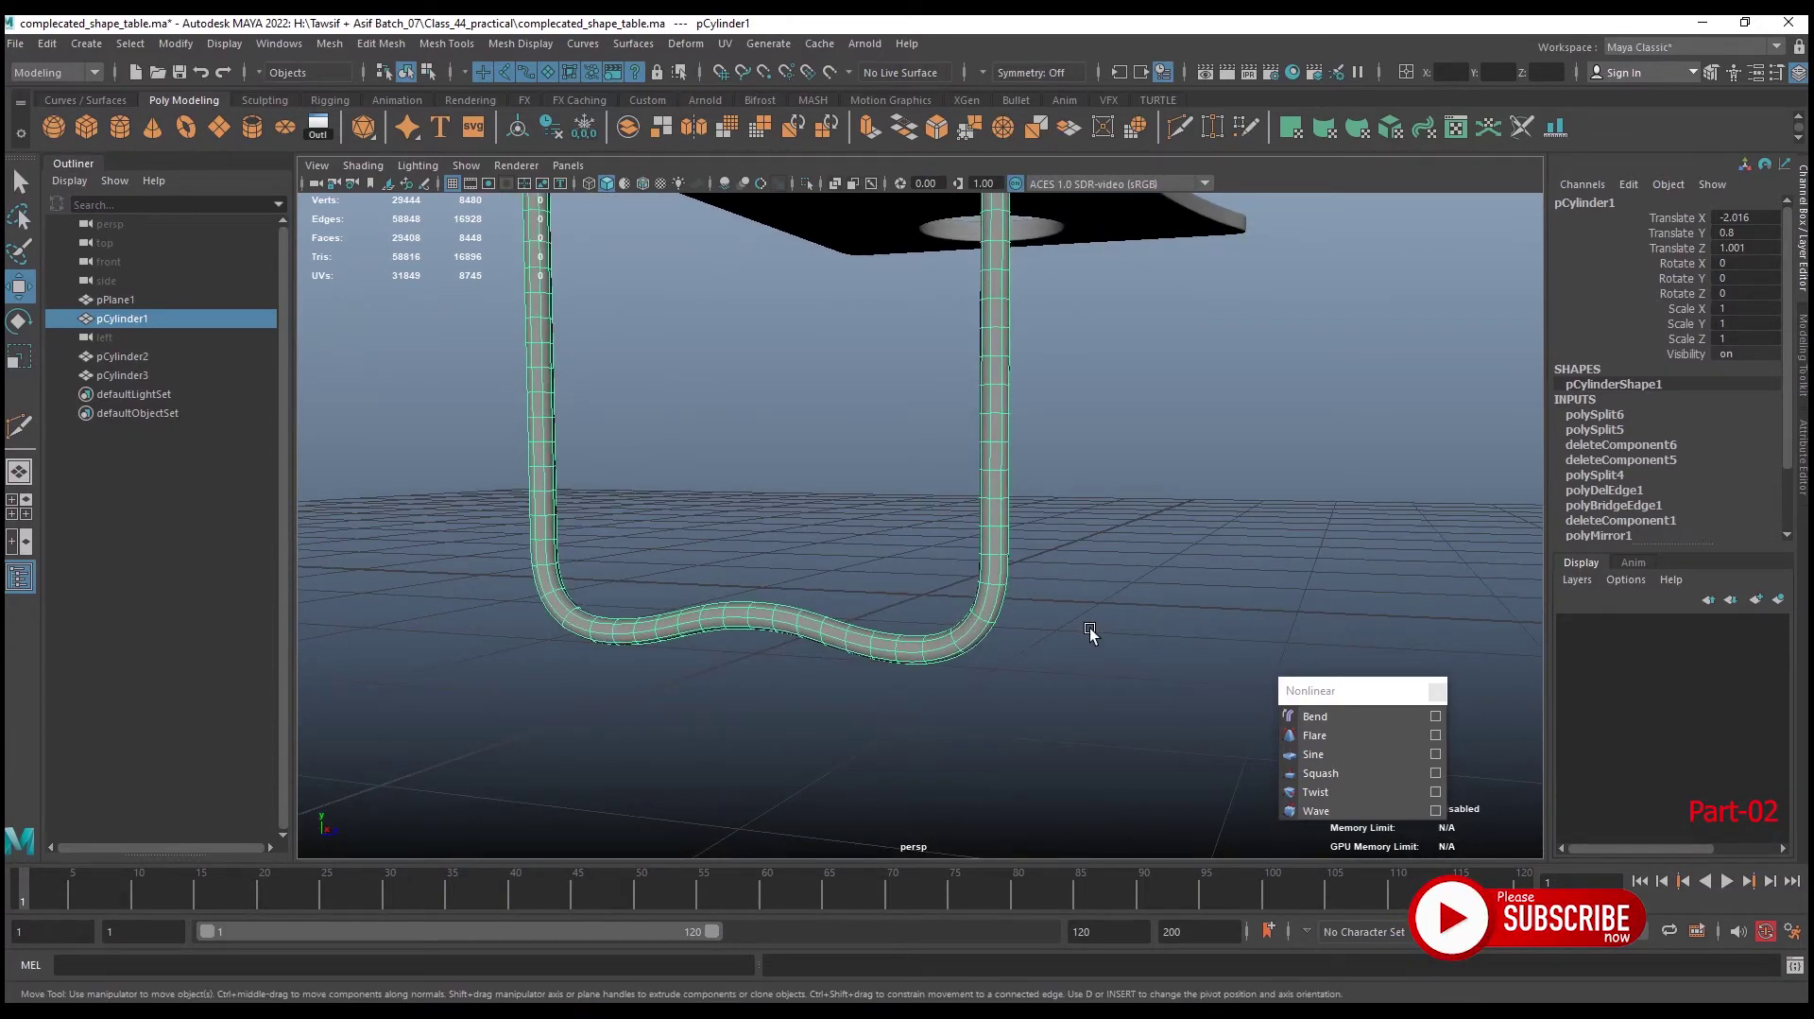
mouse_move(1071, 621)
right_mouse_down("alt")
mouse_move(1073, 555)
mouse_move(1137, 614)
right_mouse_up("alt")
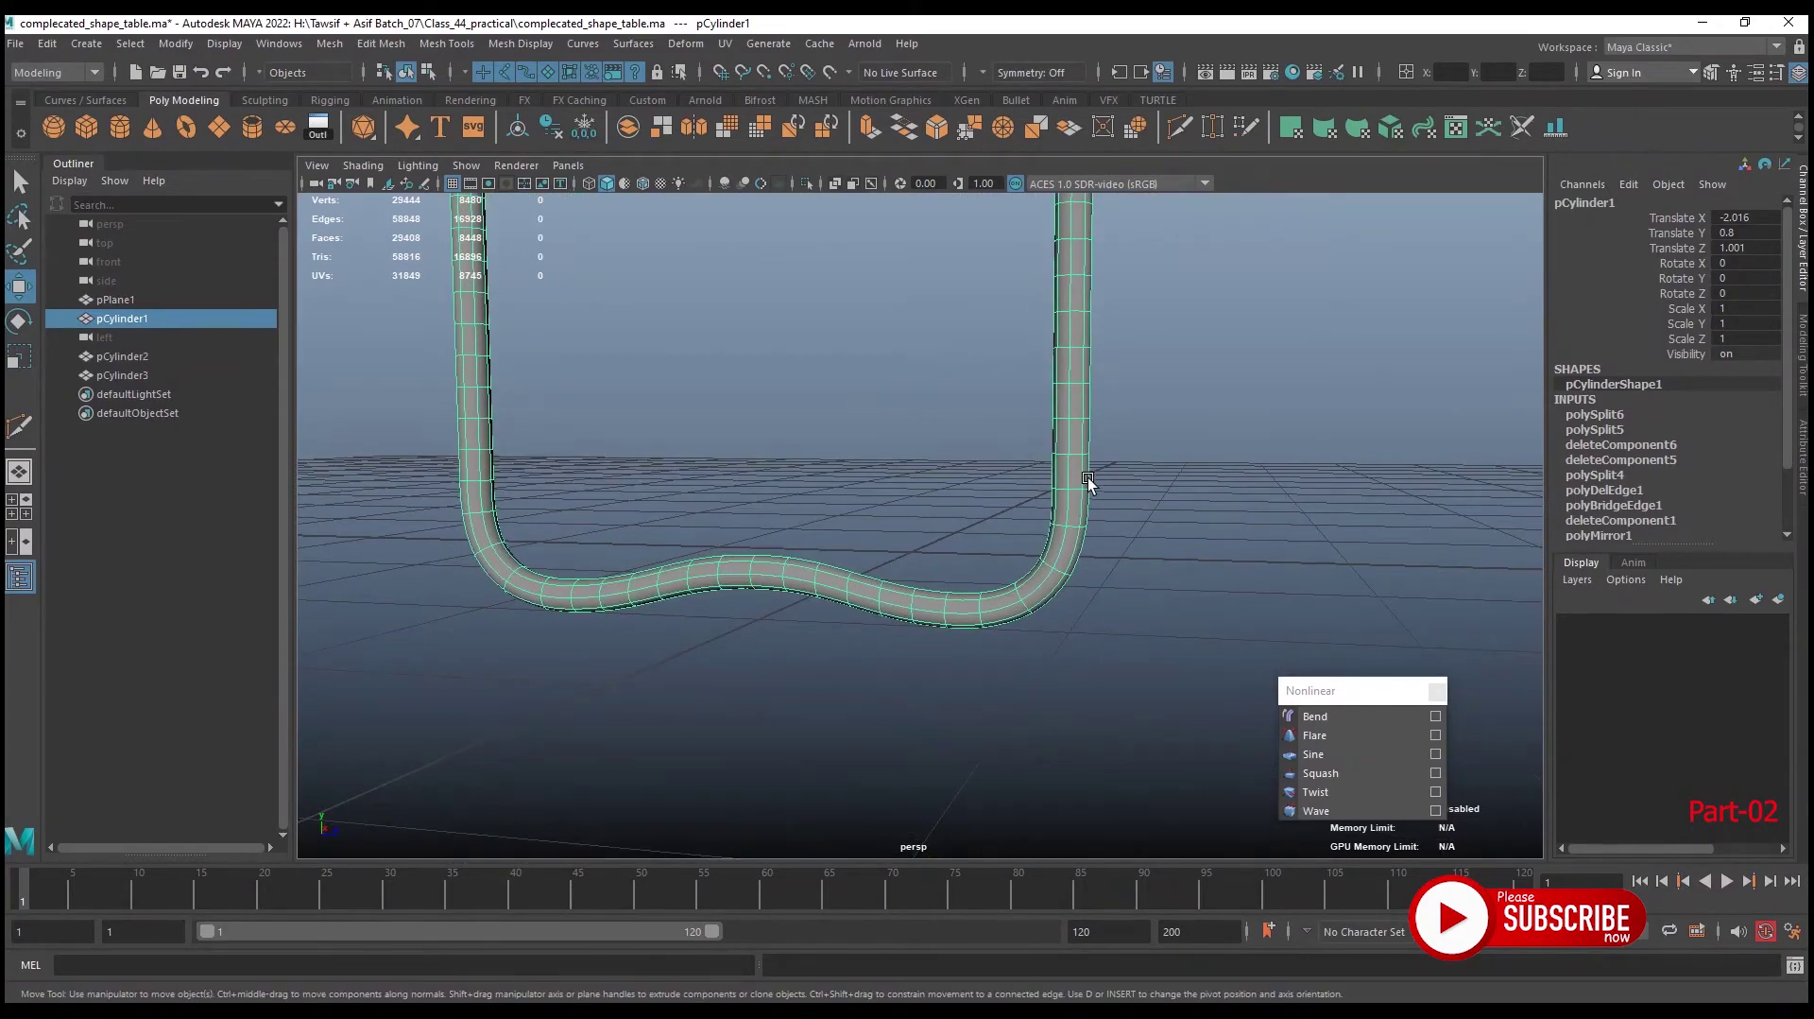
right_click_drag(1083, 473, 1083, 515)
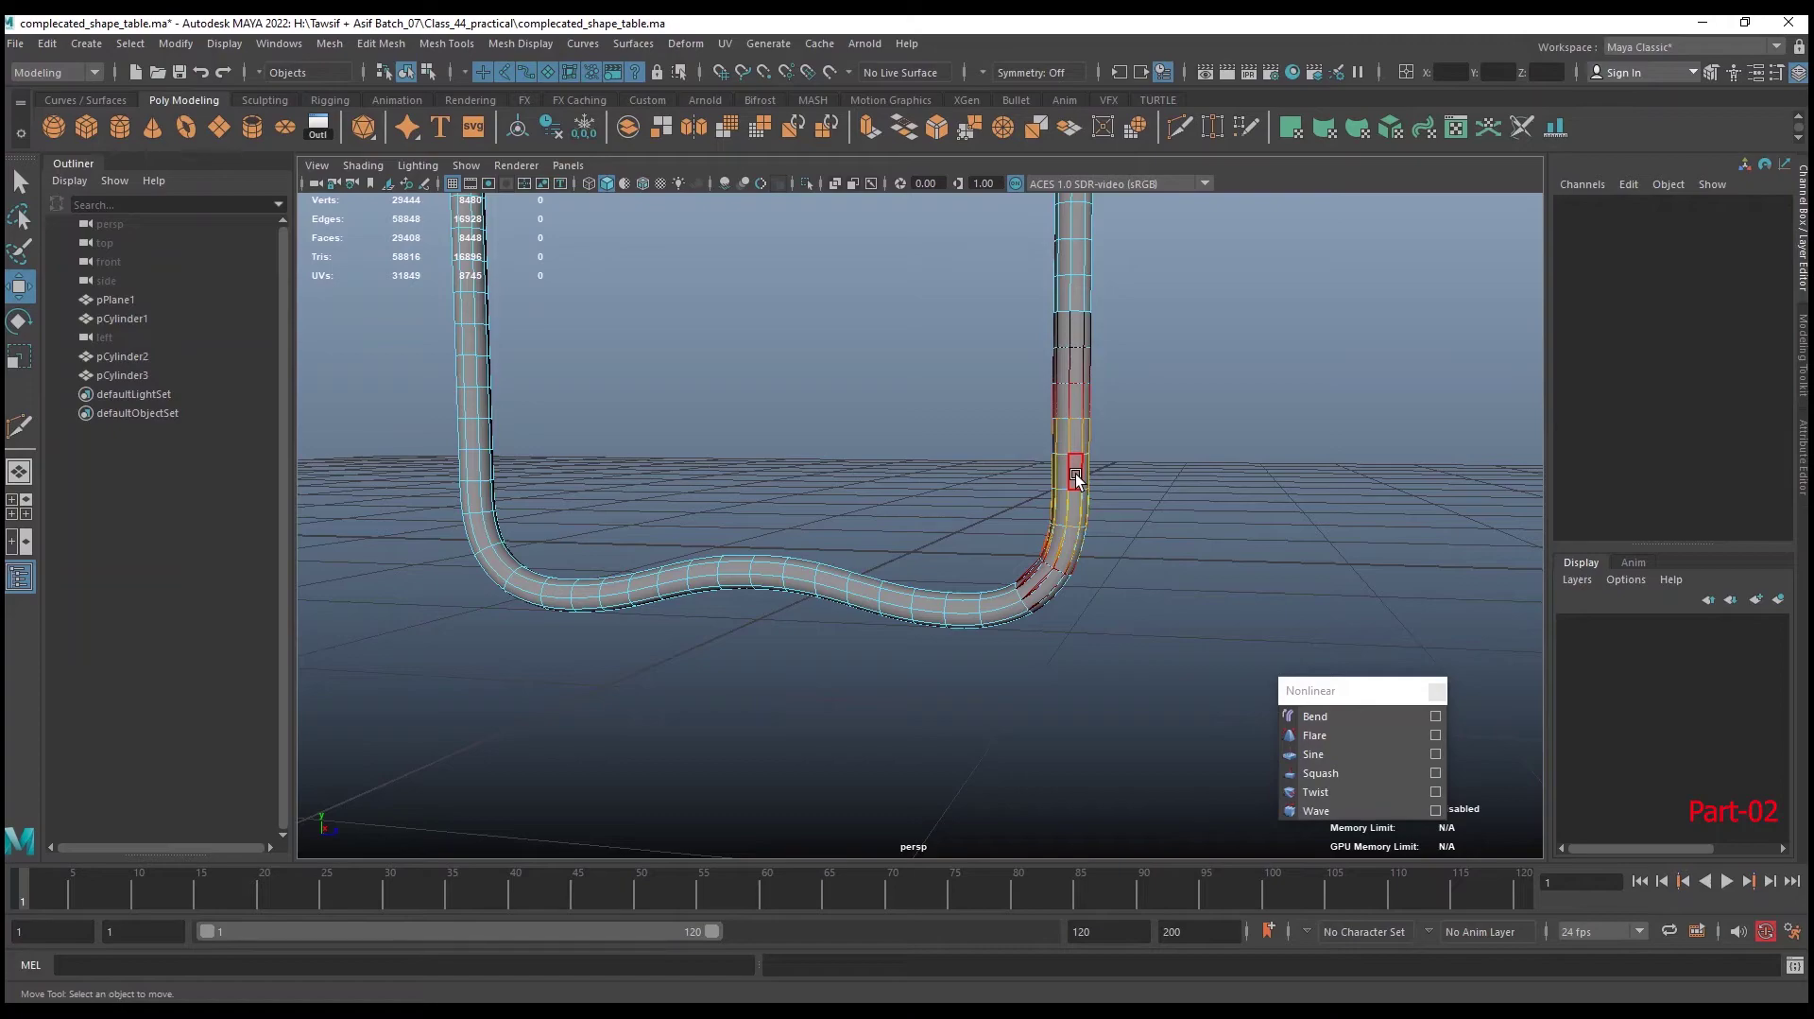
Select the face band along the right arm and bend, and enable Object Z symmetry
right_click_drag(1079, 473, 1164, 529, "alt")
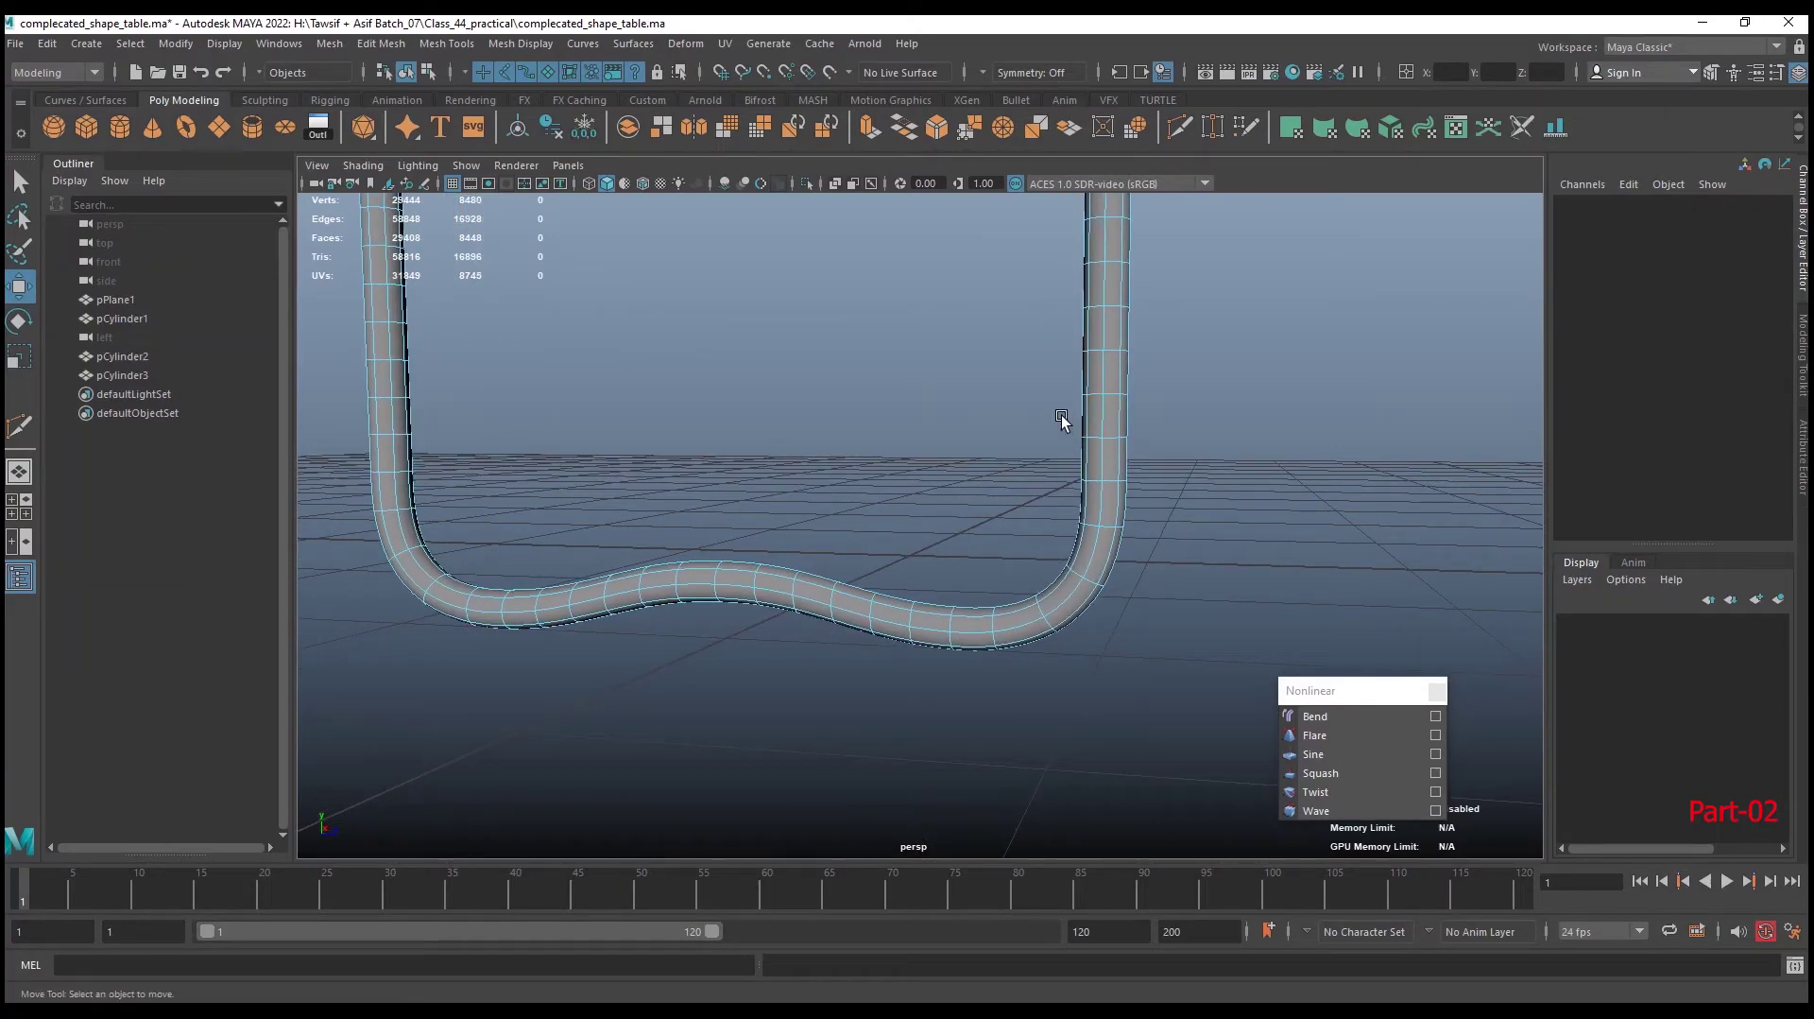
left_click(1095, 418)
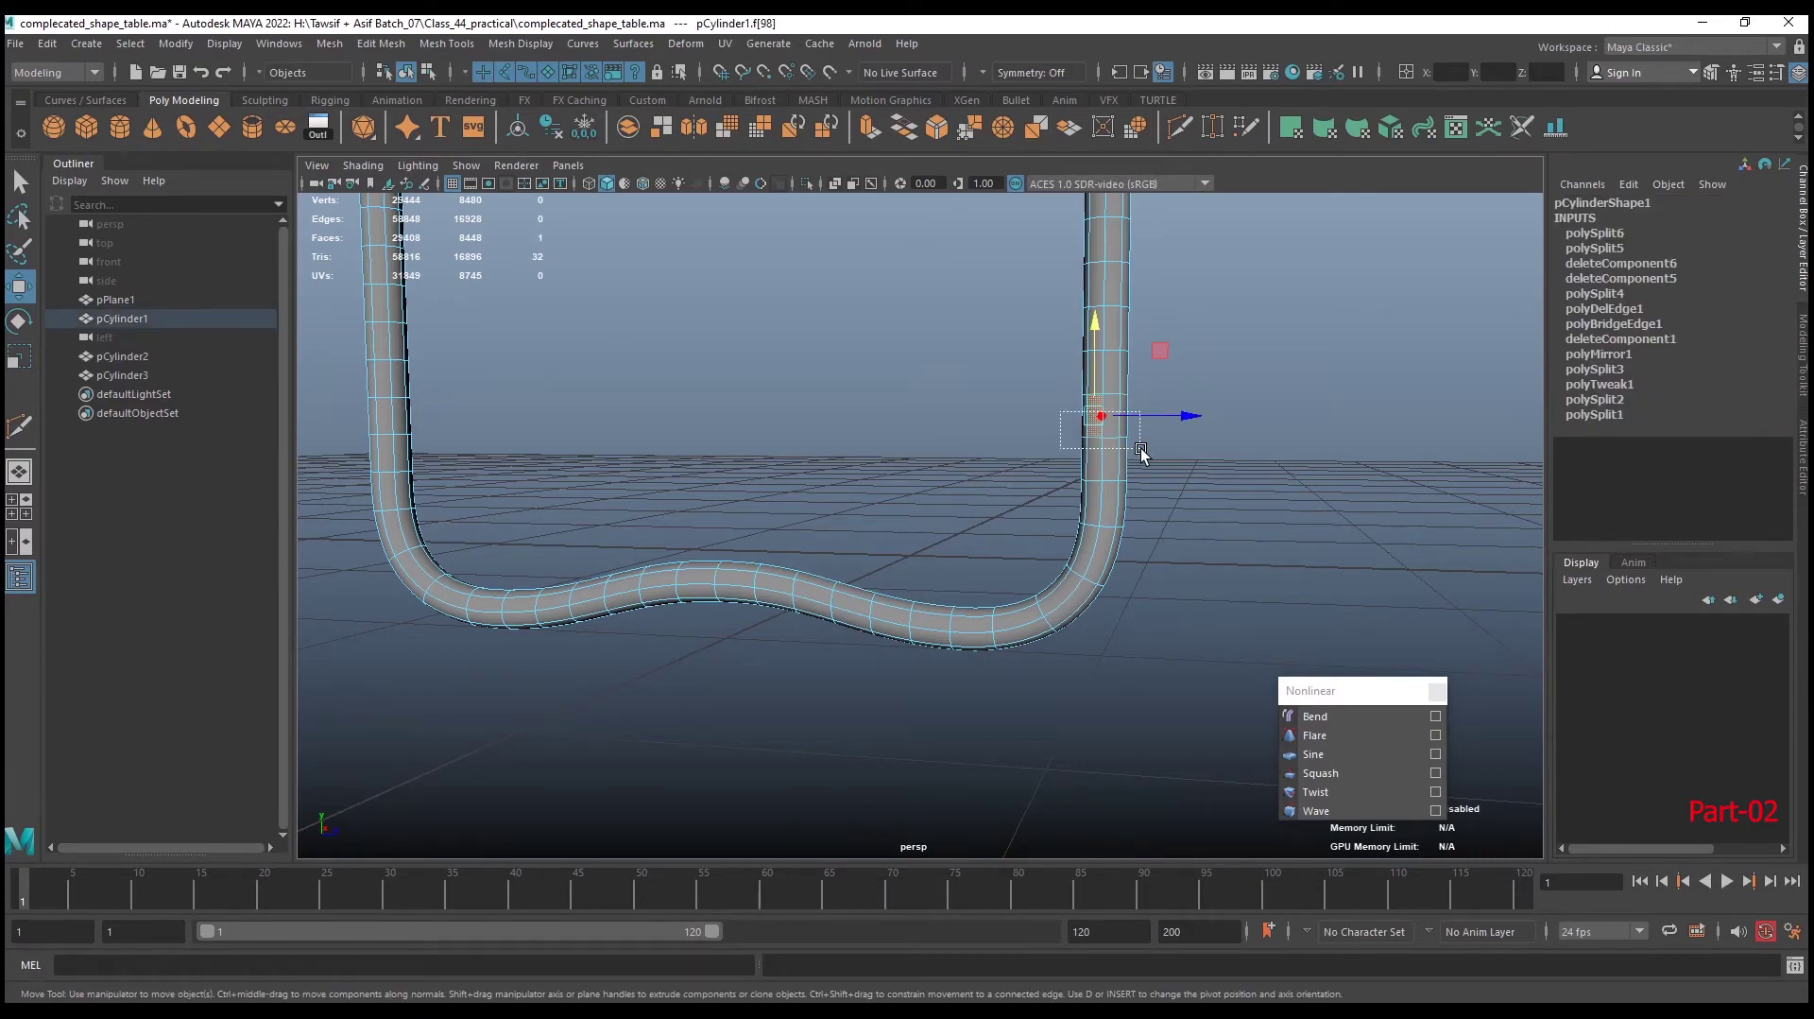
left_click_drag(1060, 408, 1217, 629)
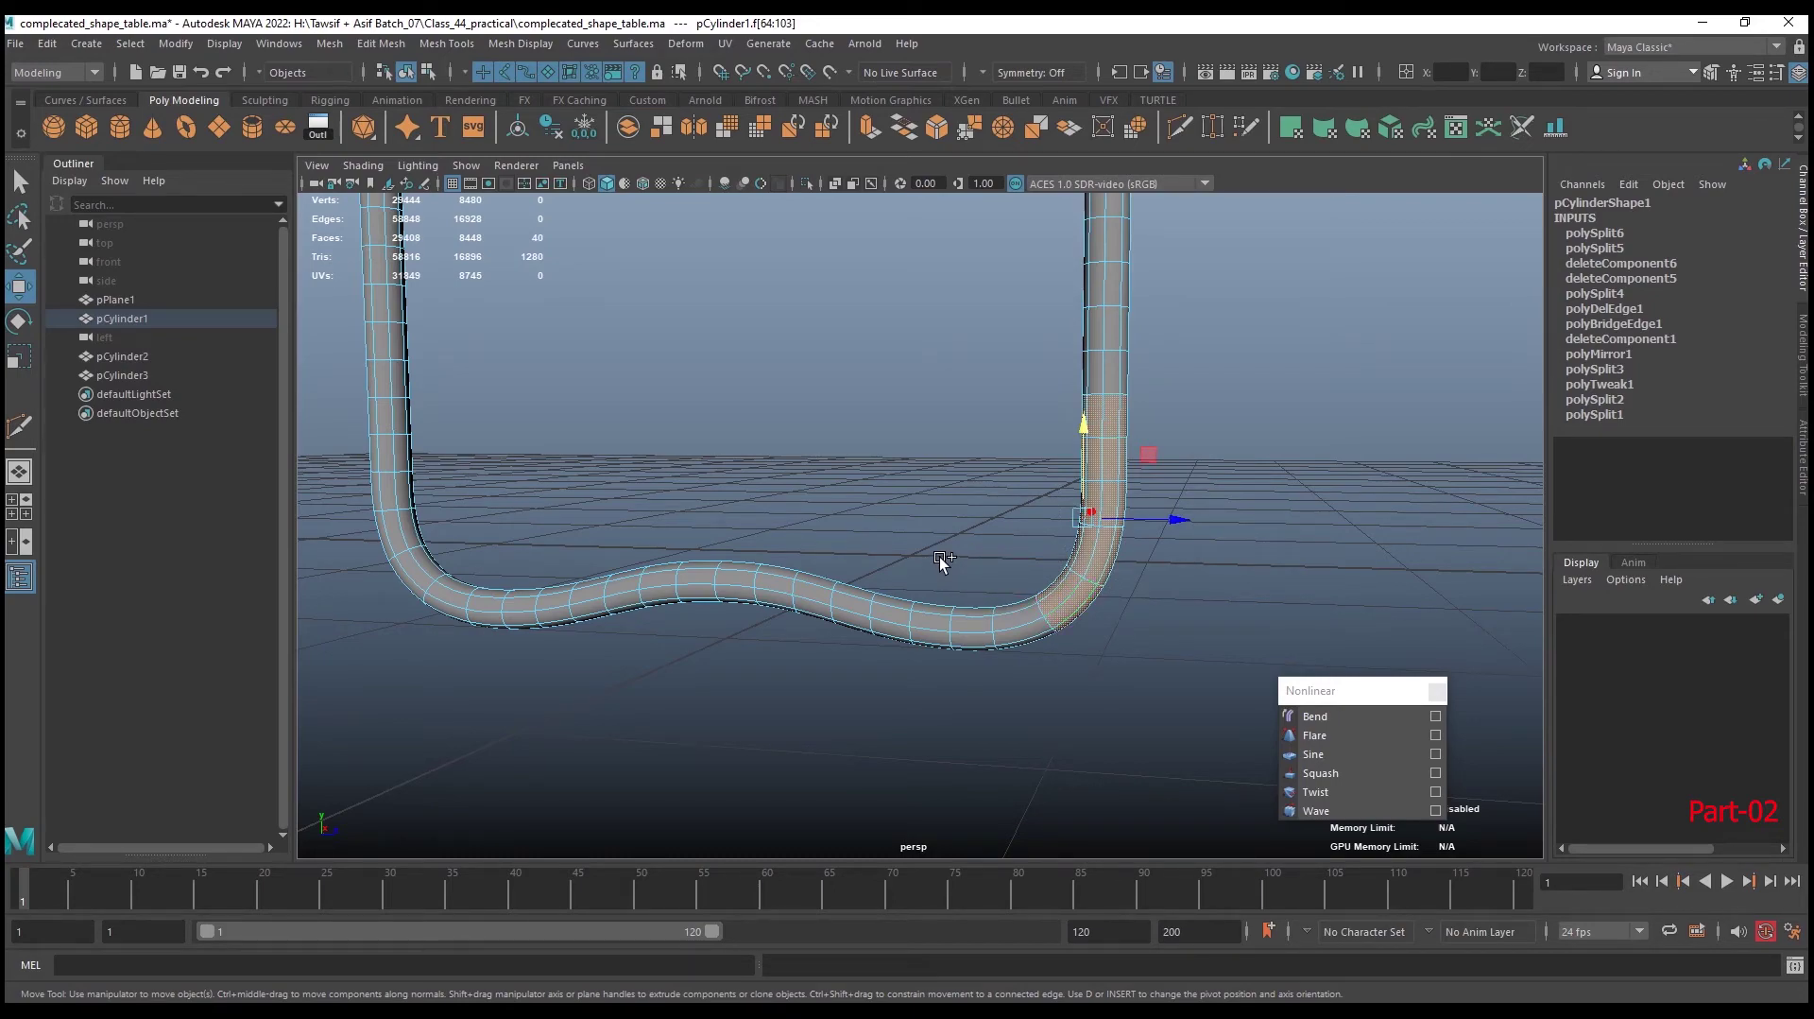
left_click_drag(940, 558, 1030, 692, "shift")
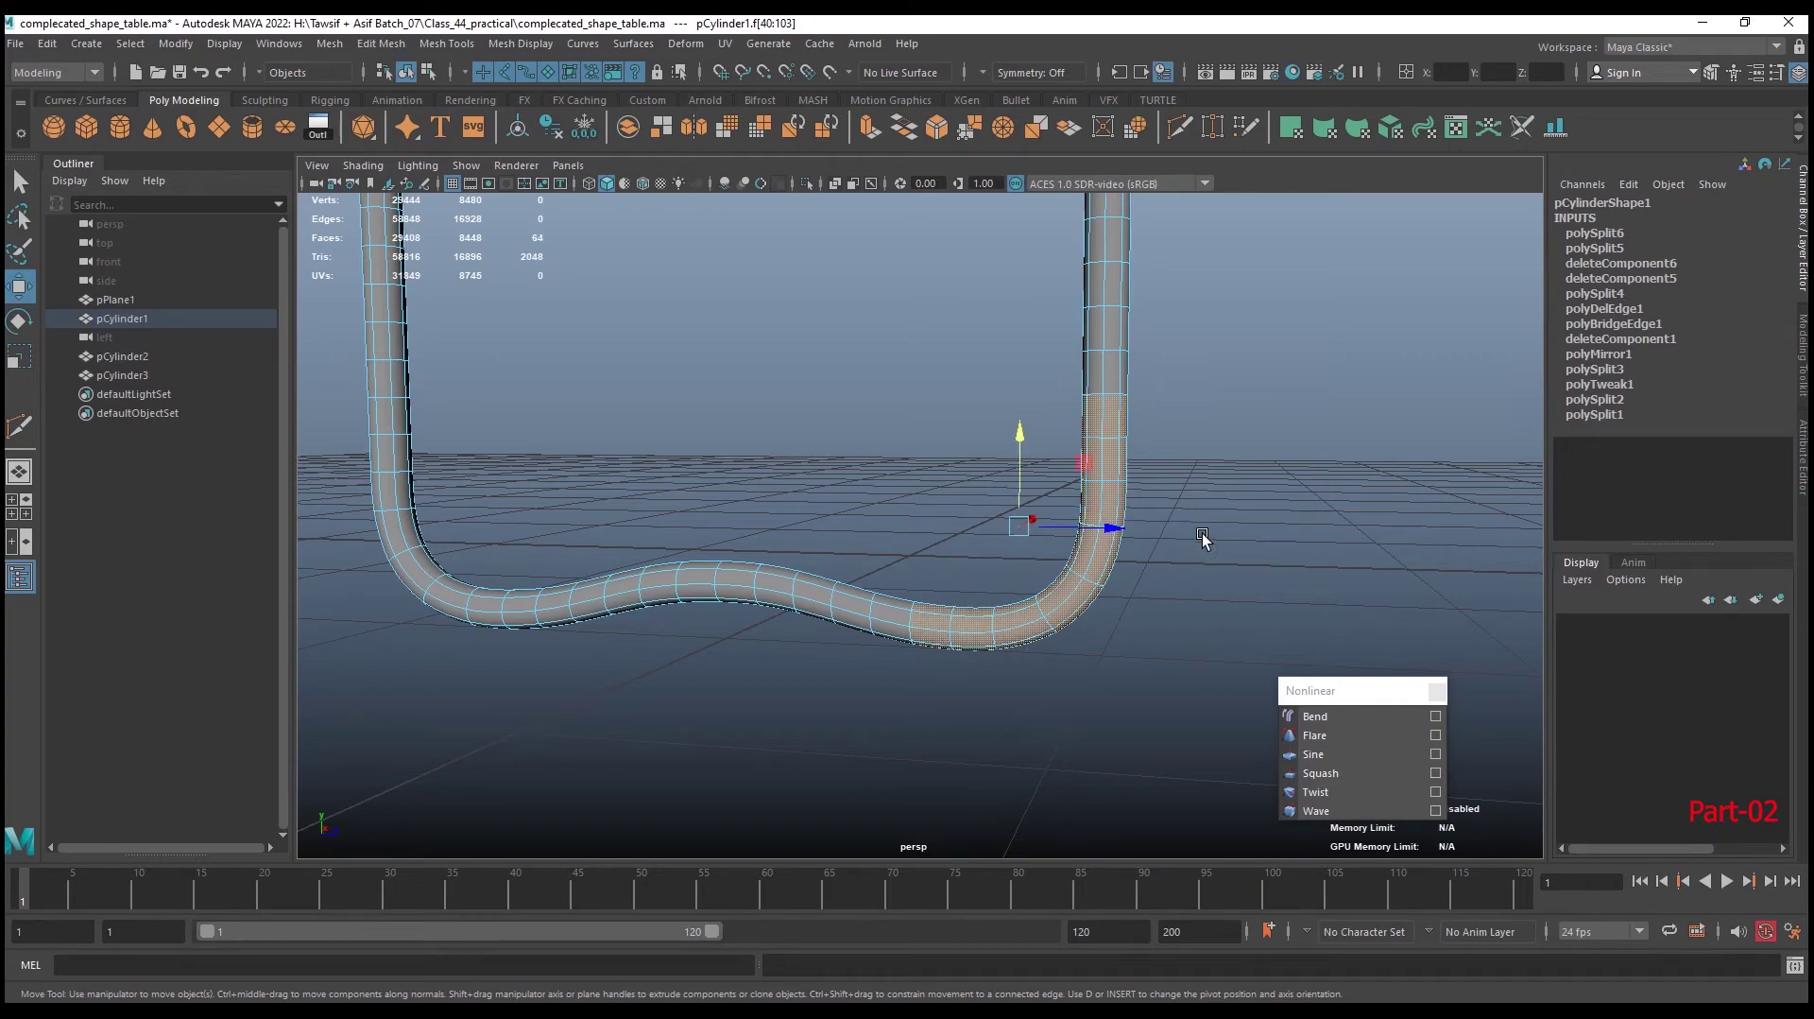
left_click_drag(1205, 378, 1035, 435, "ctrl")
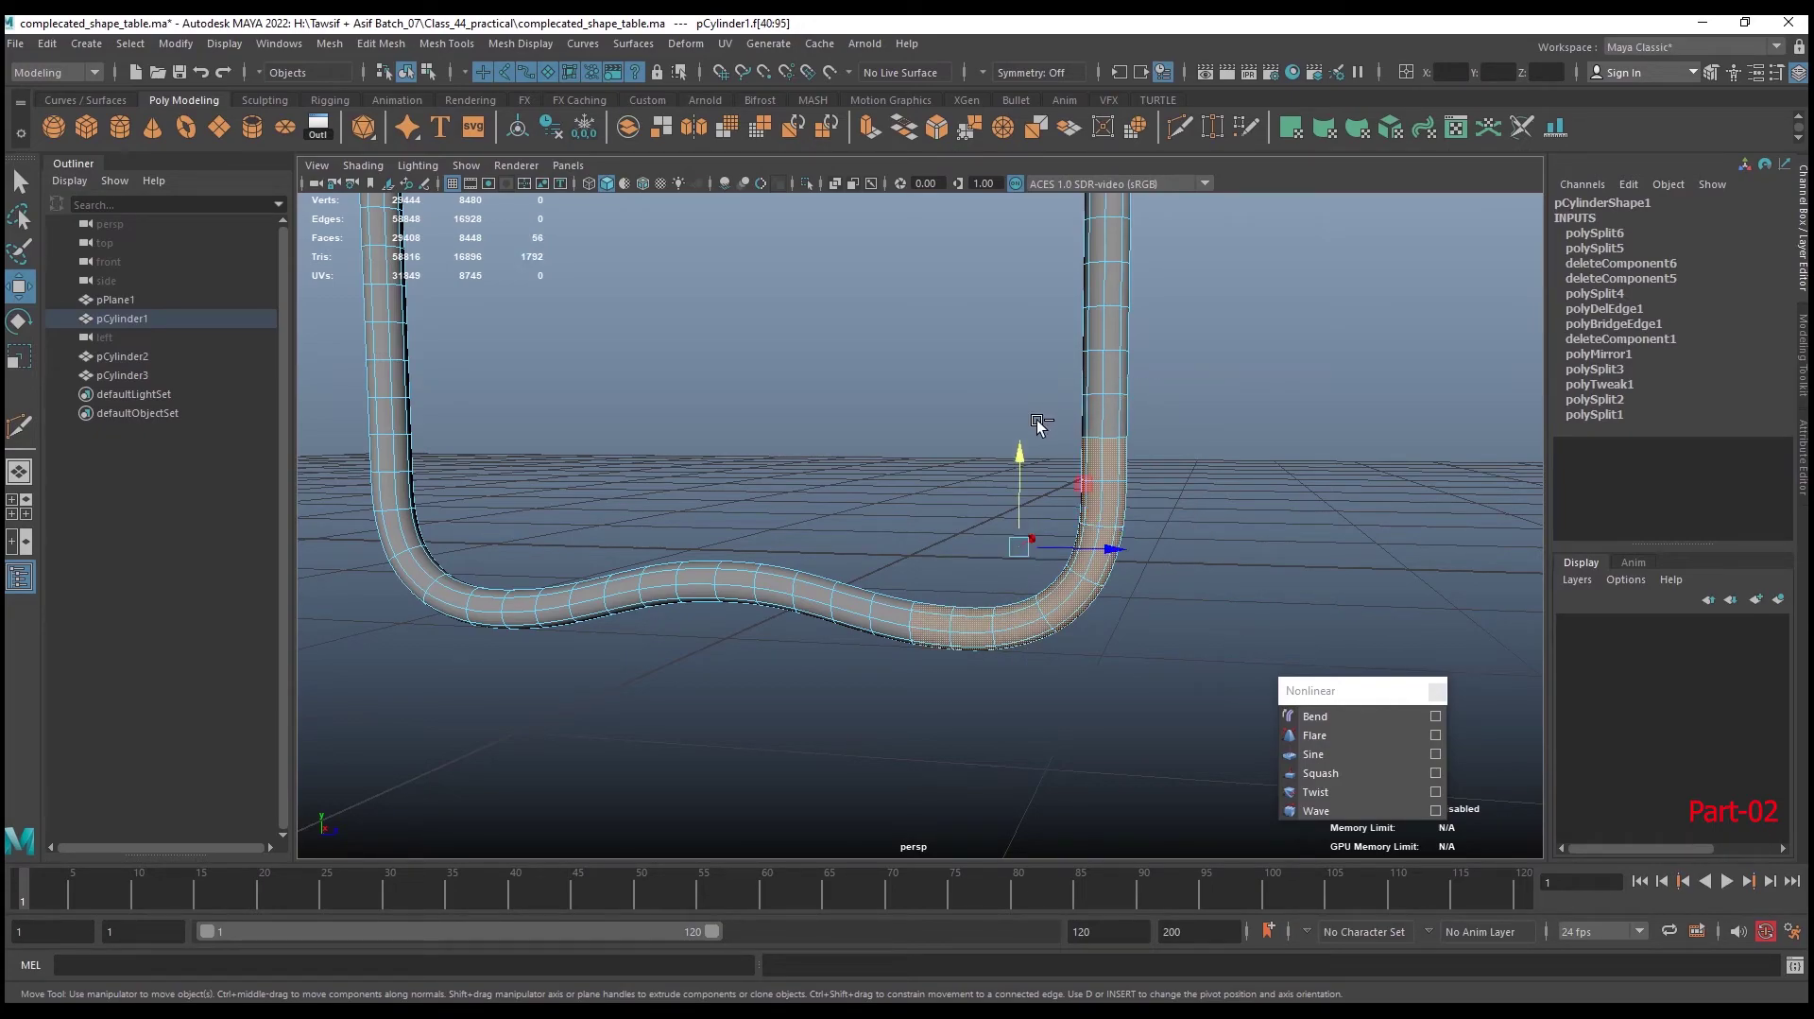
left_click_drag(1260, 523, 1117, 531, "alt")
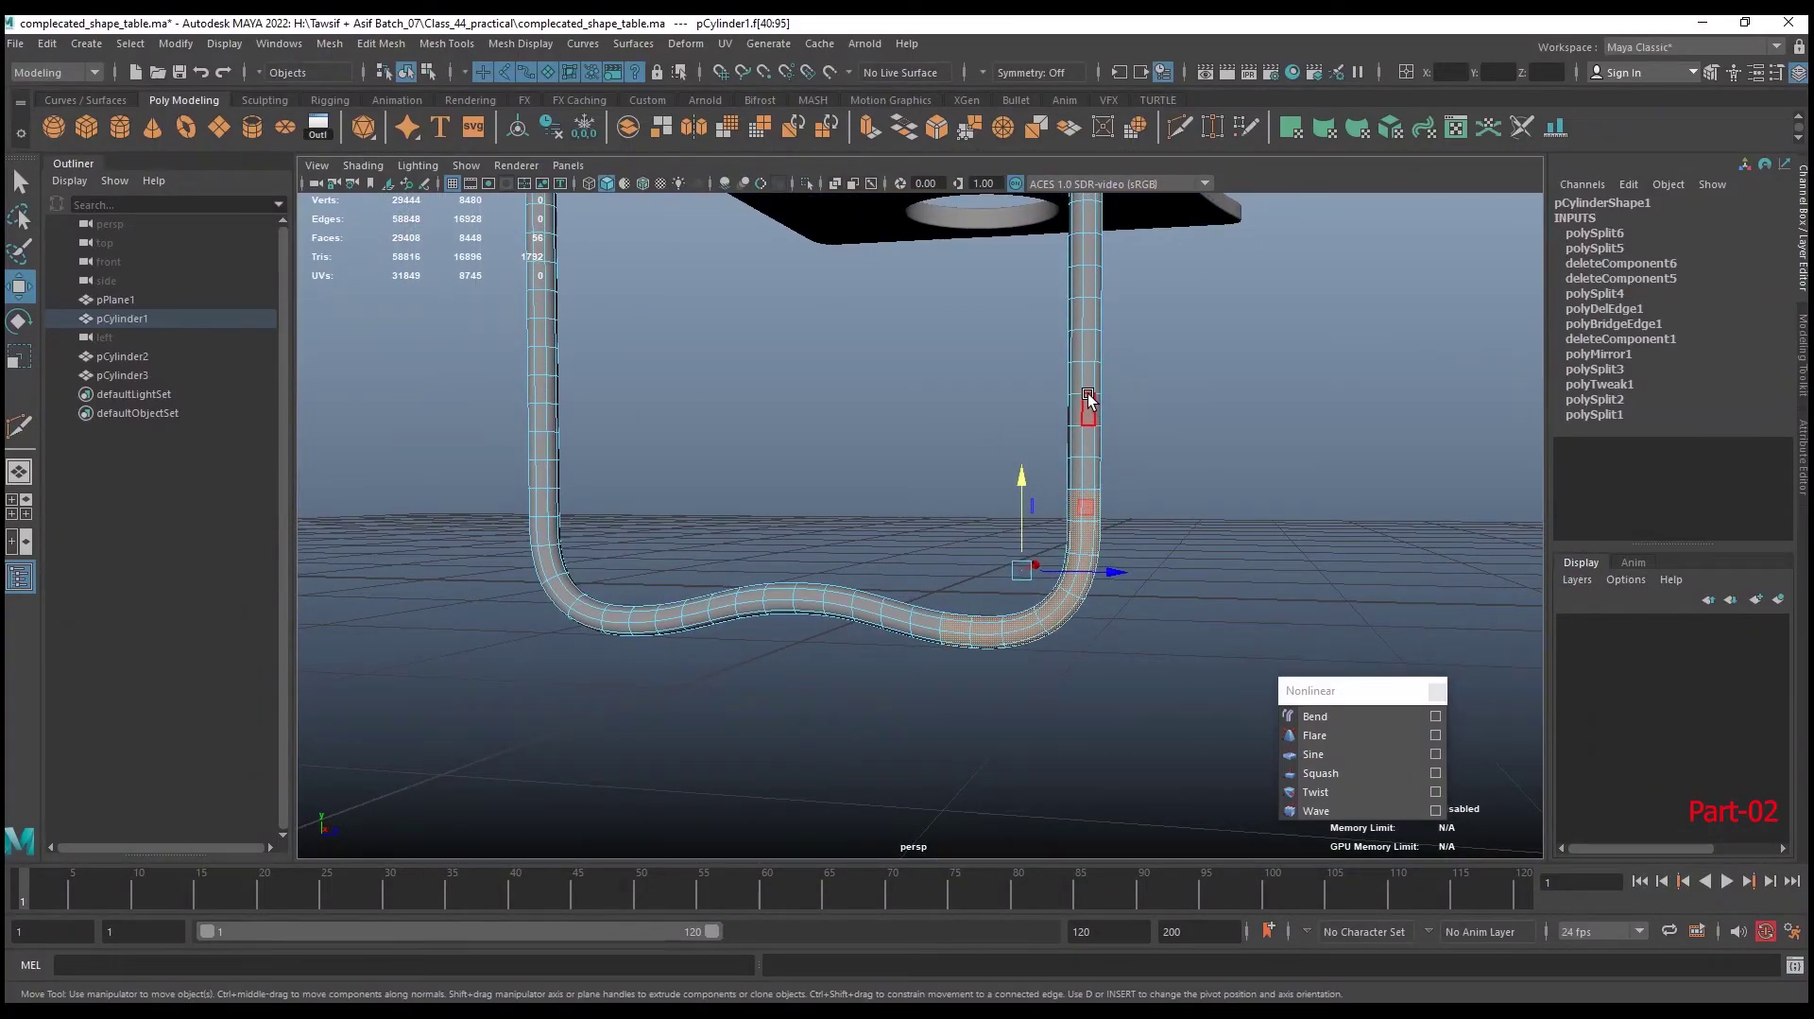
mouse_move(1089, 407)
left_mouse_down()
mouse_move(1051, 288)
mouse_move(1081, 274)
mouse_move(1152, 309)
left_mouse_up()
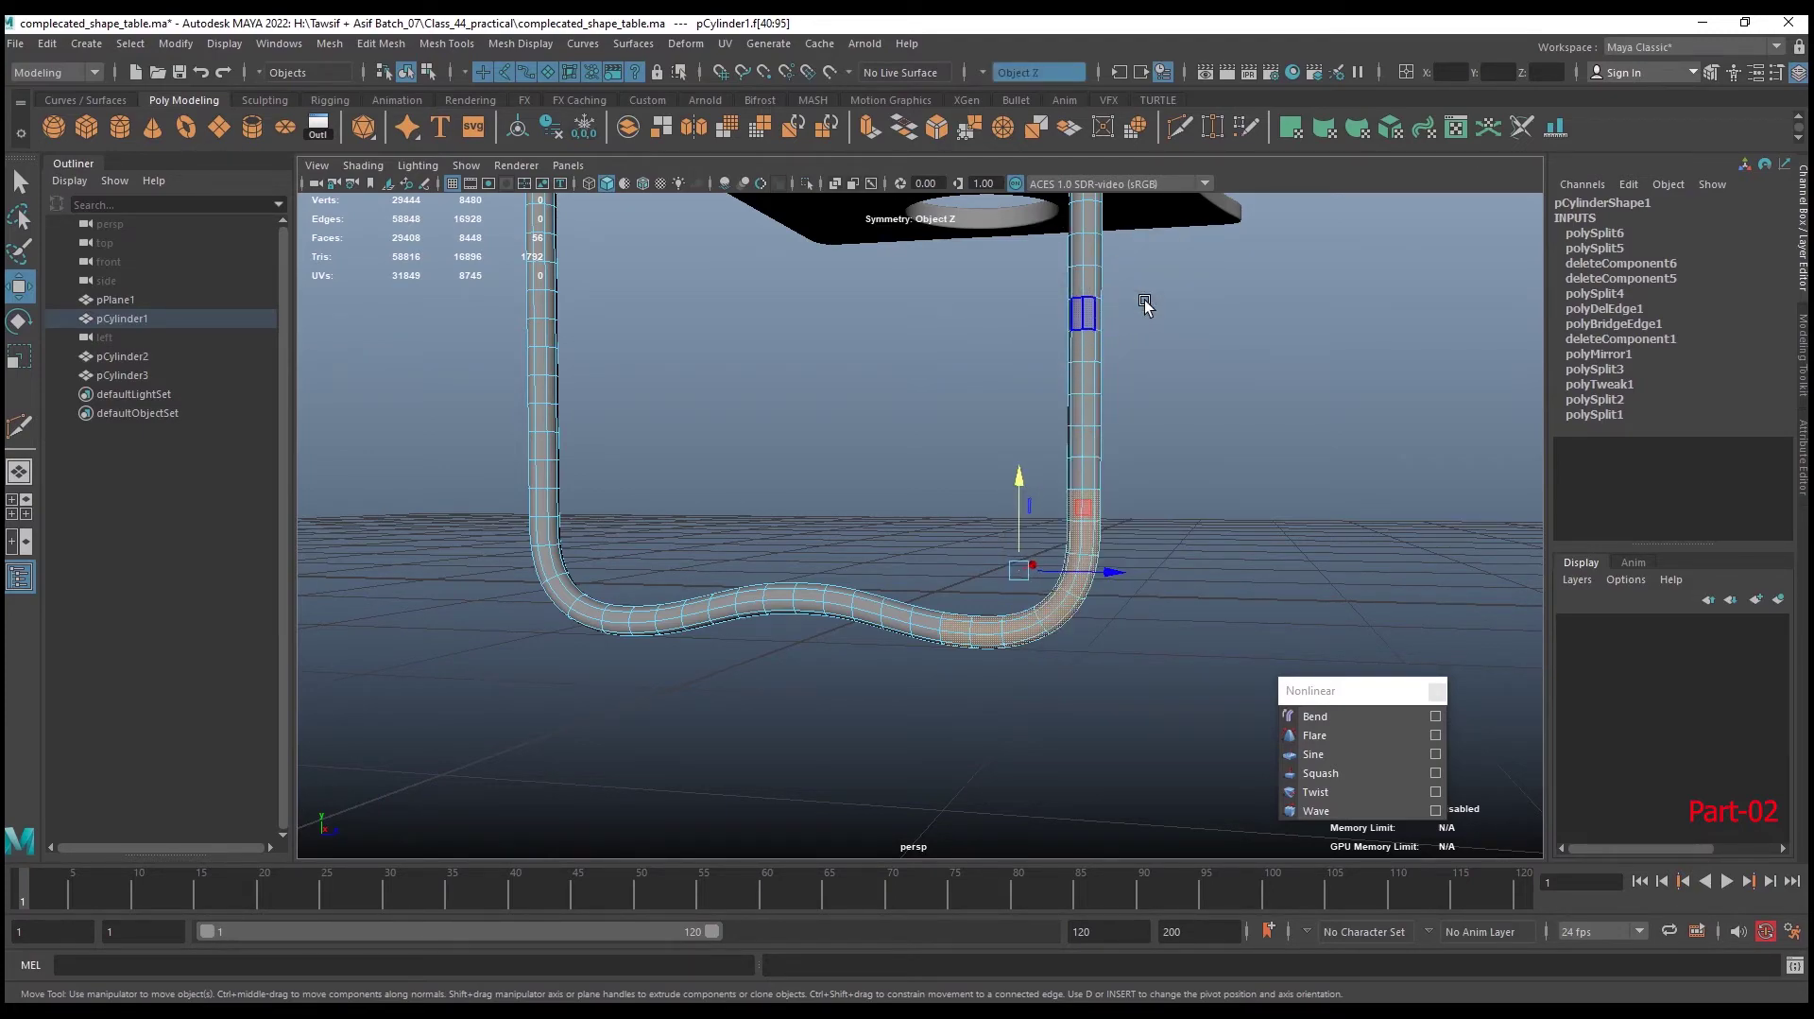
Reselect pCylinder1 in Object Mode and freeze its transformations so Translate reads 0
mouse_move(1221, 440)
left_mouse_down("alt")
mouse_move(1126, 492)
mouse_move(1158, 619)
mouse_move(1231, 619)
mouse_move(1204, 619)
mouse_move(1132, 426)
left_mouse_up("alt")
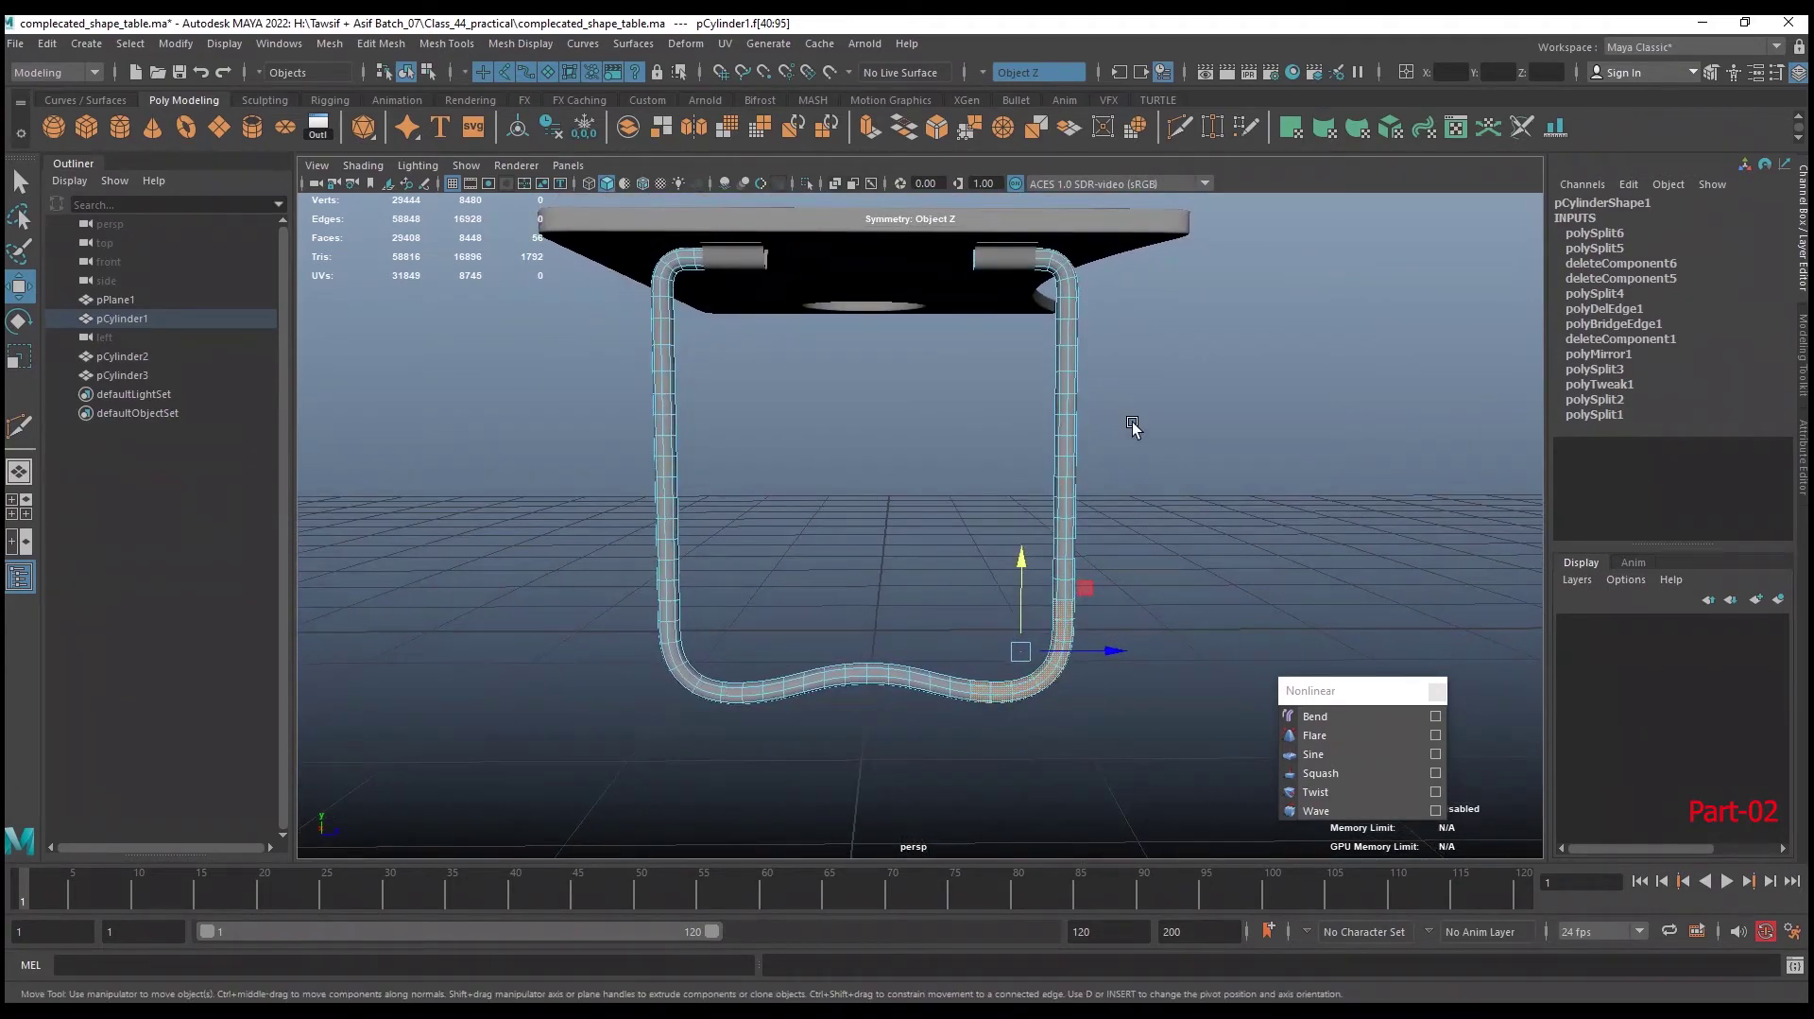
right_click_drag(1075, 371, 1177, 333)
left_click(1174, 390)
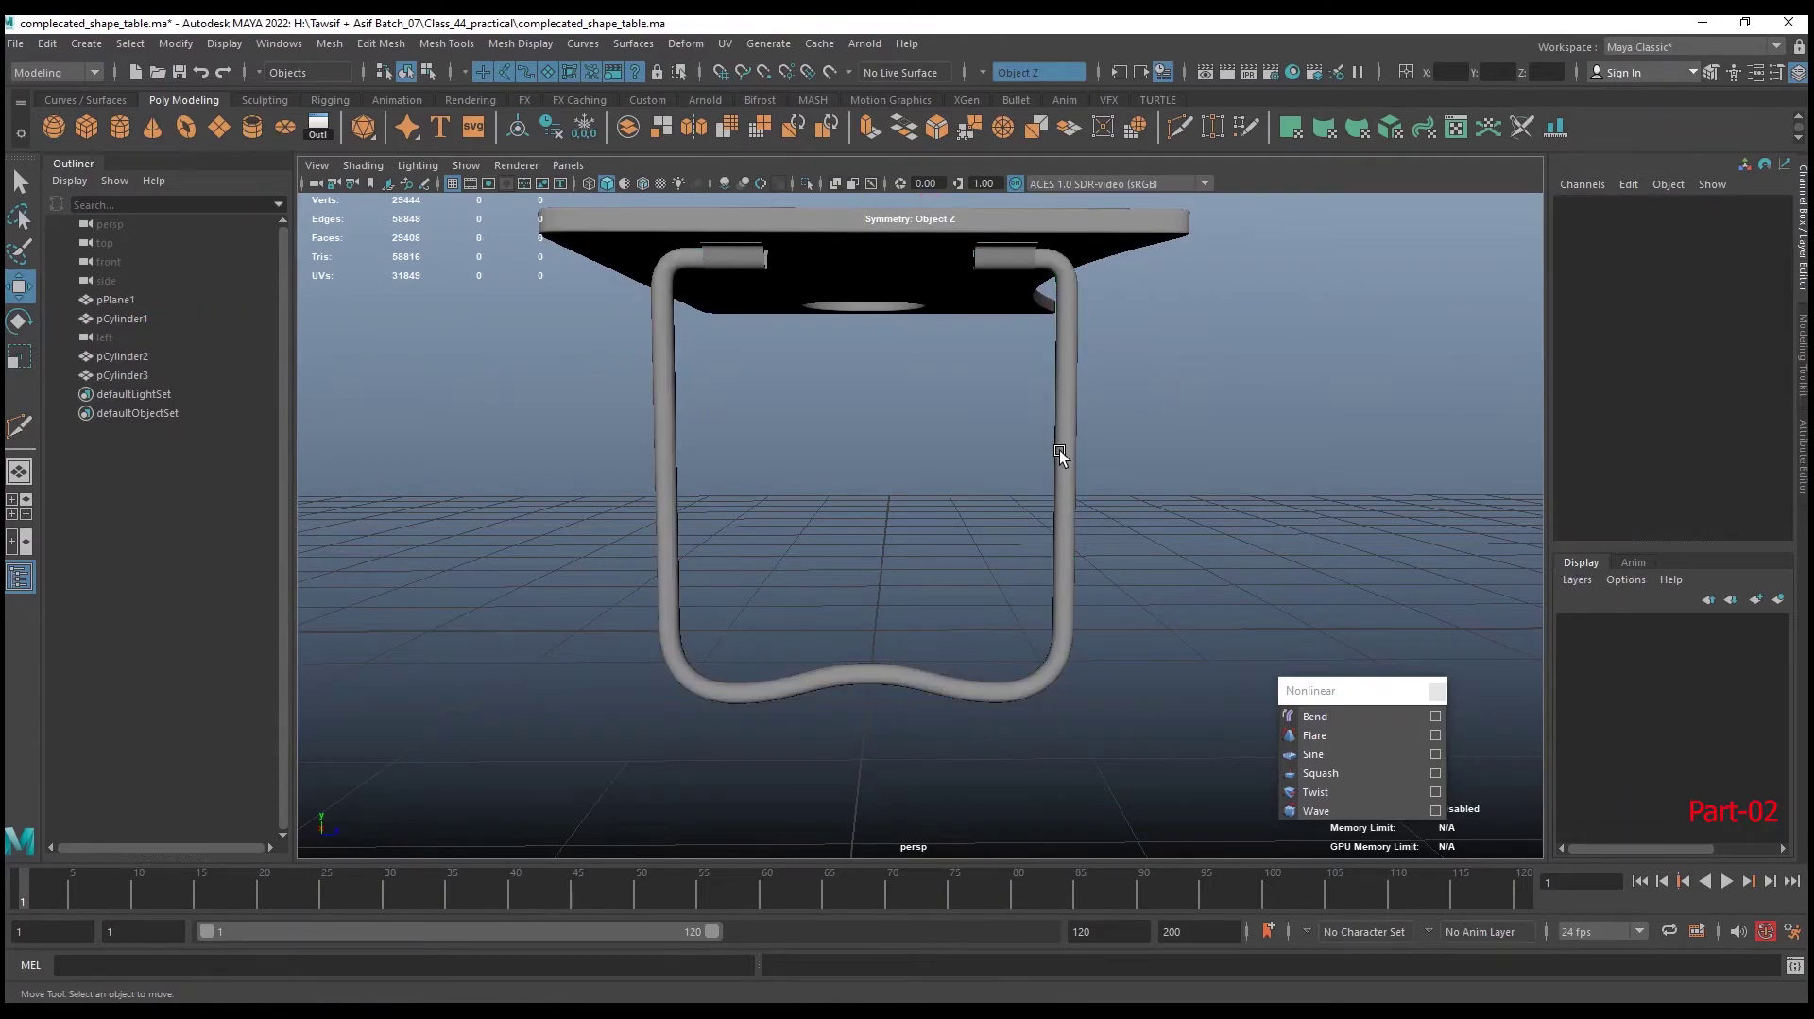
left_click(1060, 454)
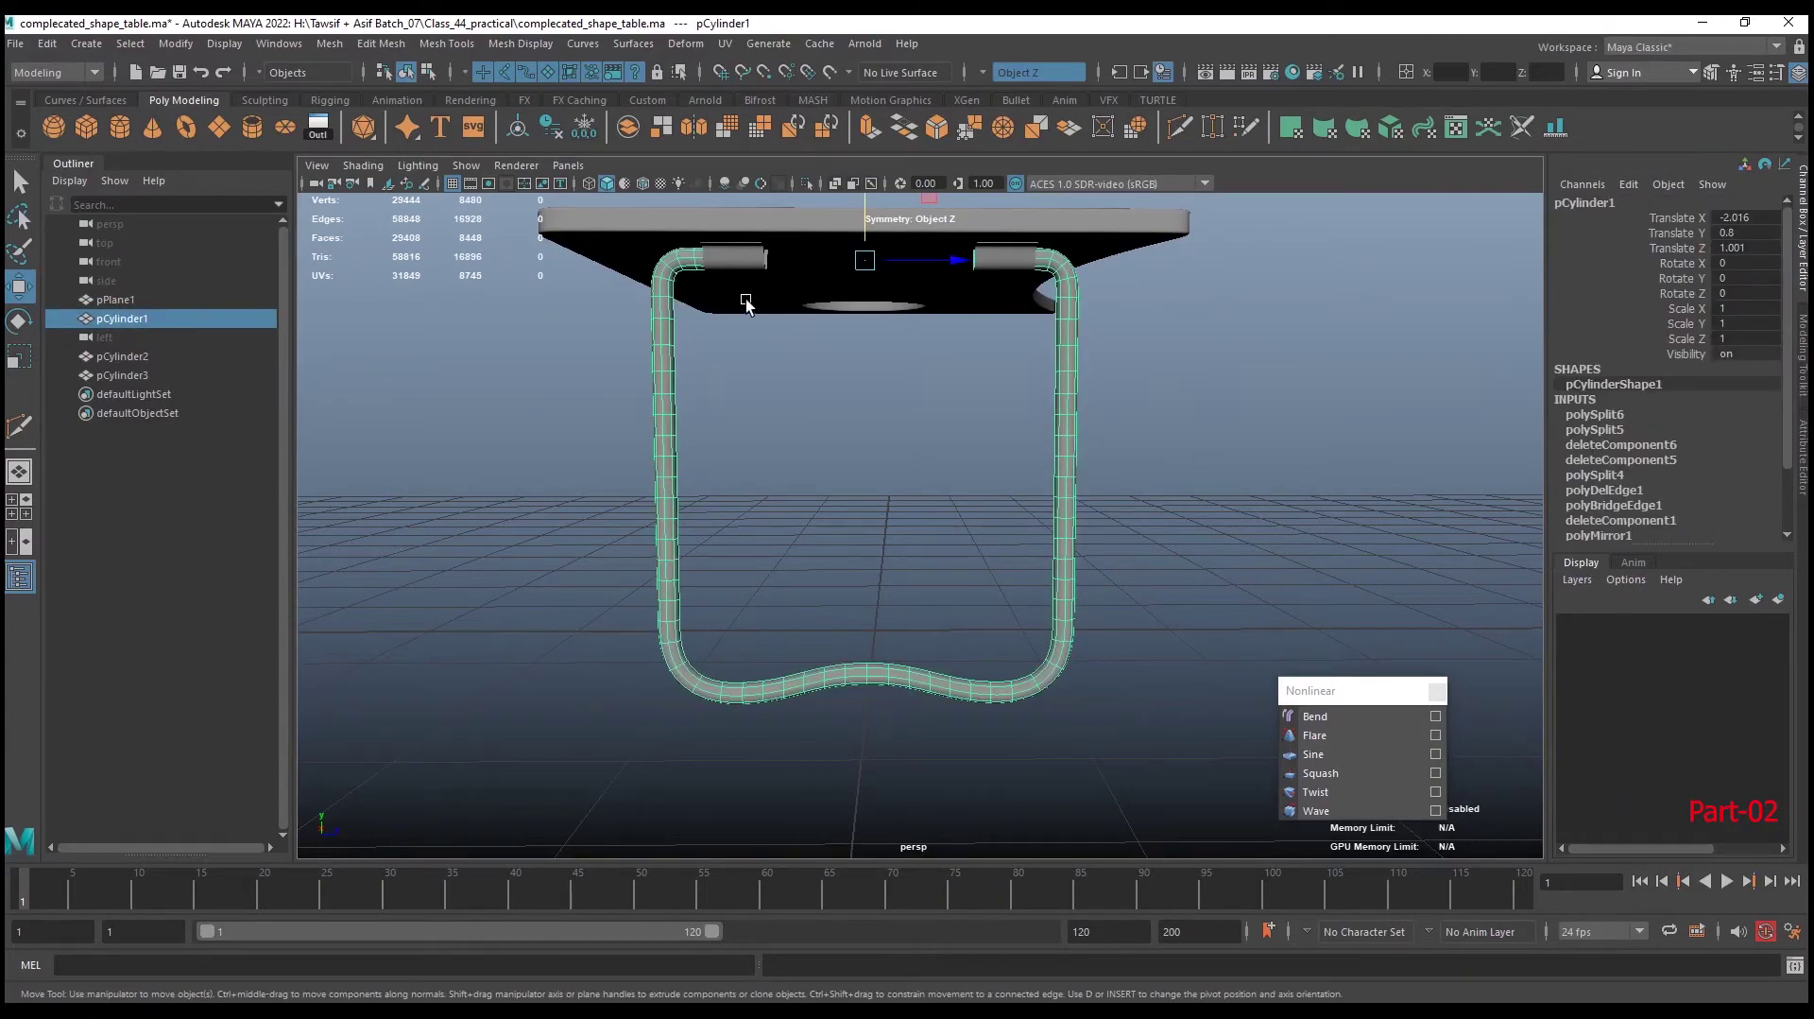
left_click(590, 133)
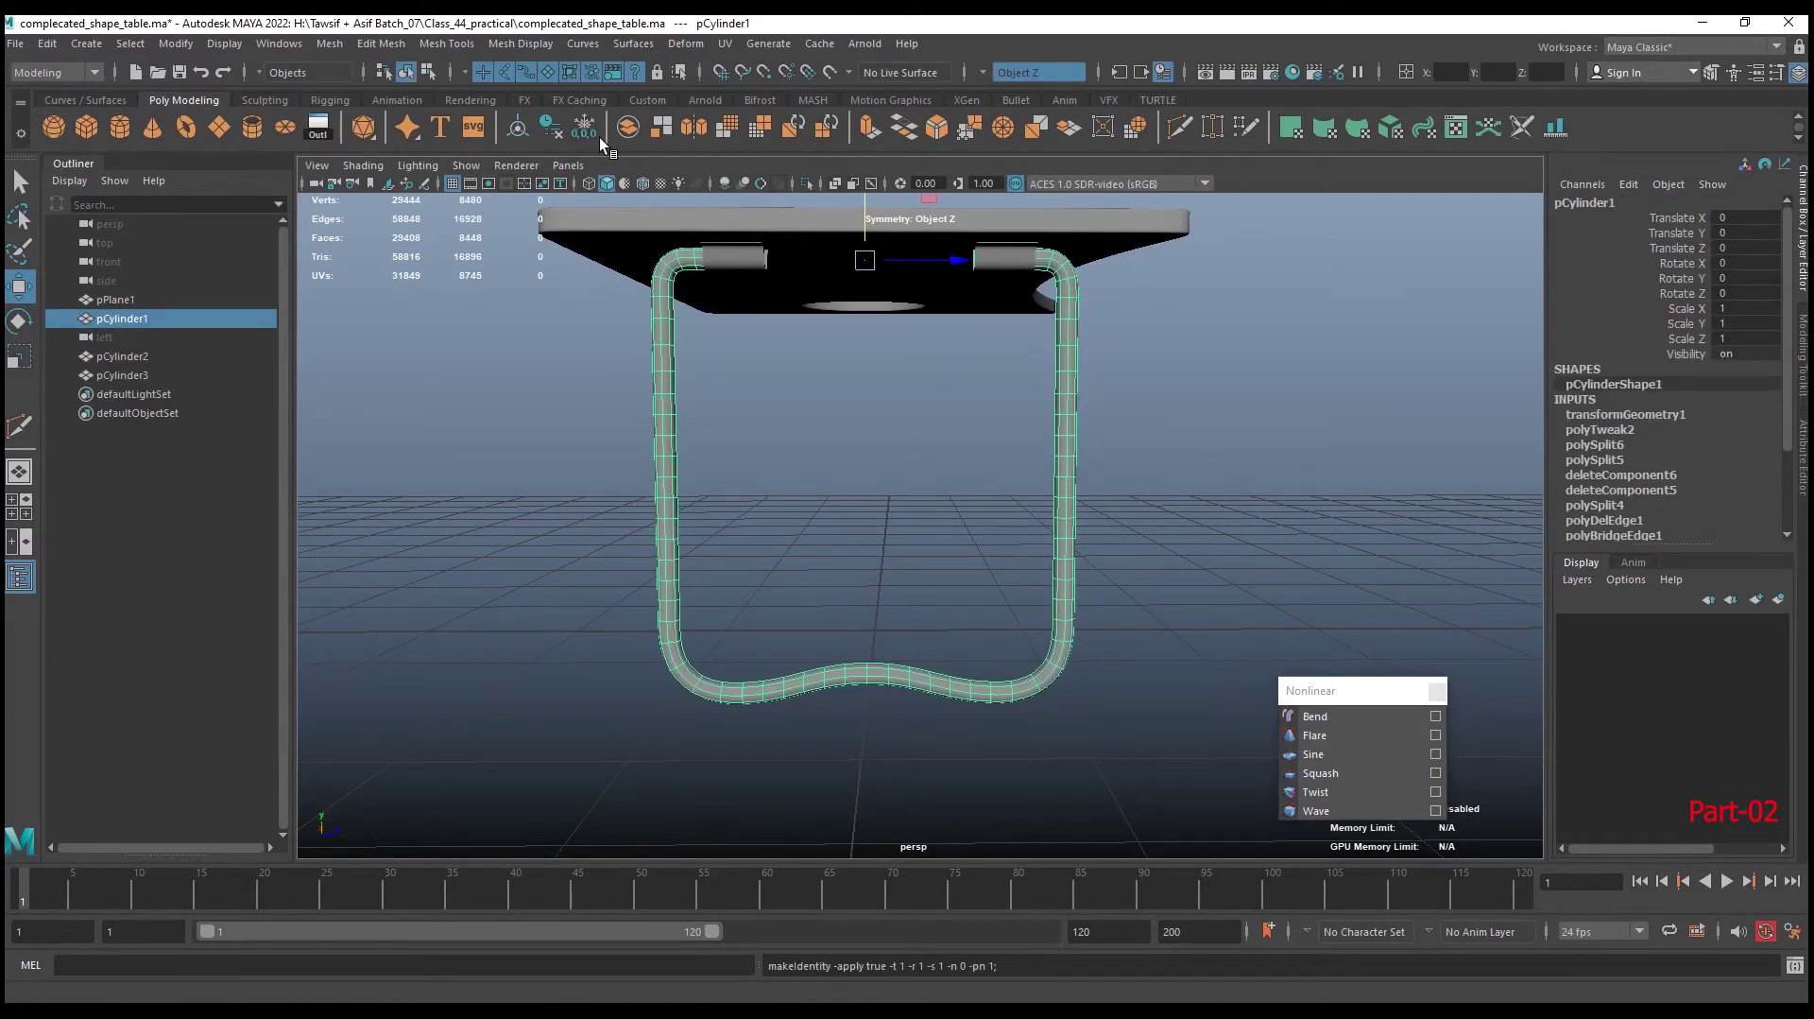
Delete pCylinder1's construction history, then try pushing vertex rings outward and undo it
left_click(549, 130)
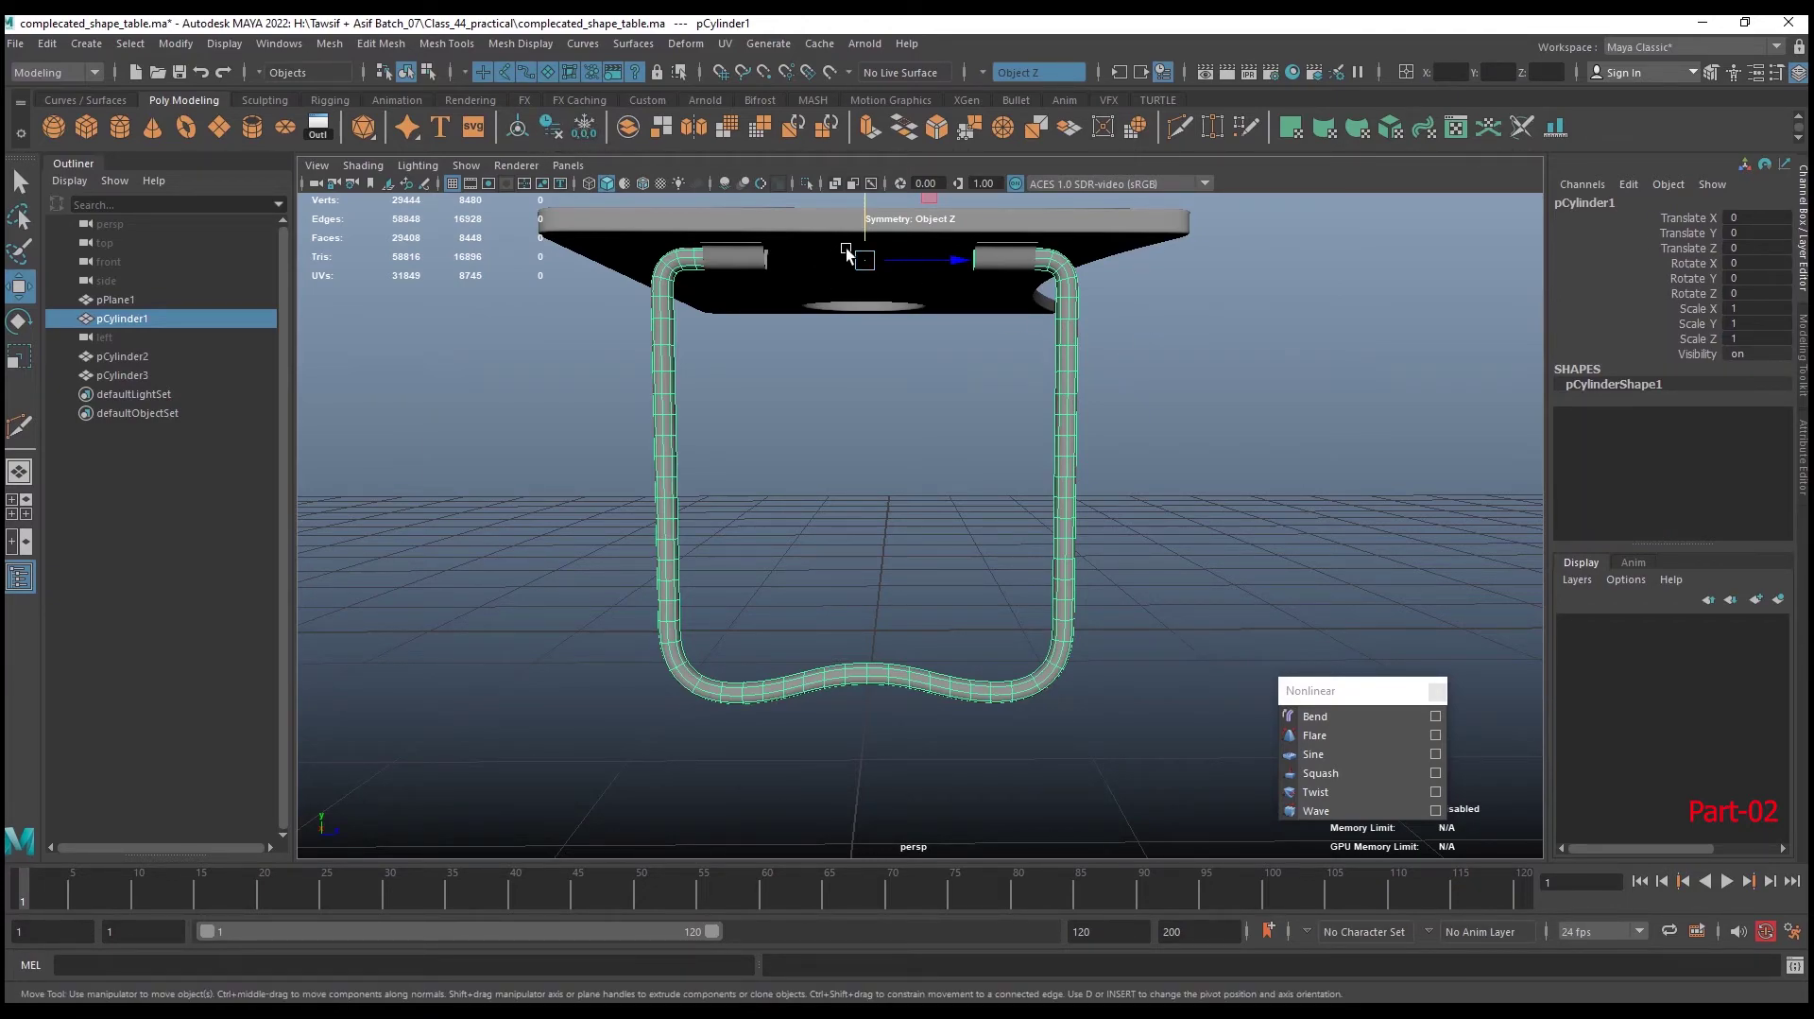
right_click_drag(1078, 387, 1029, 393)
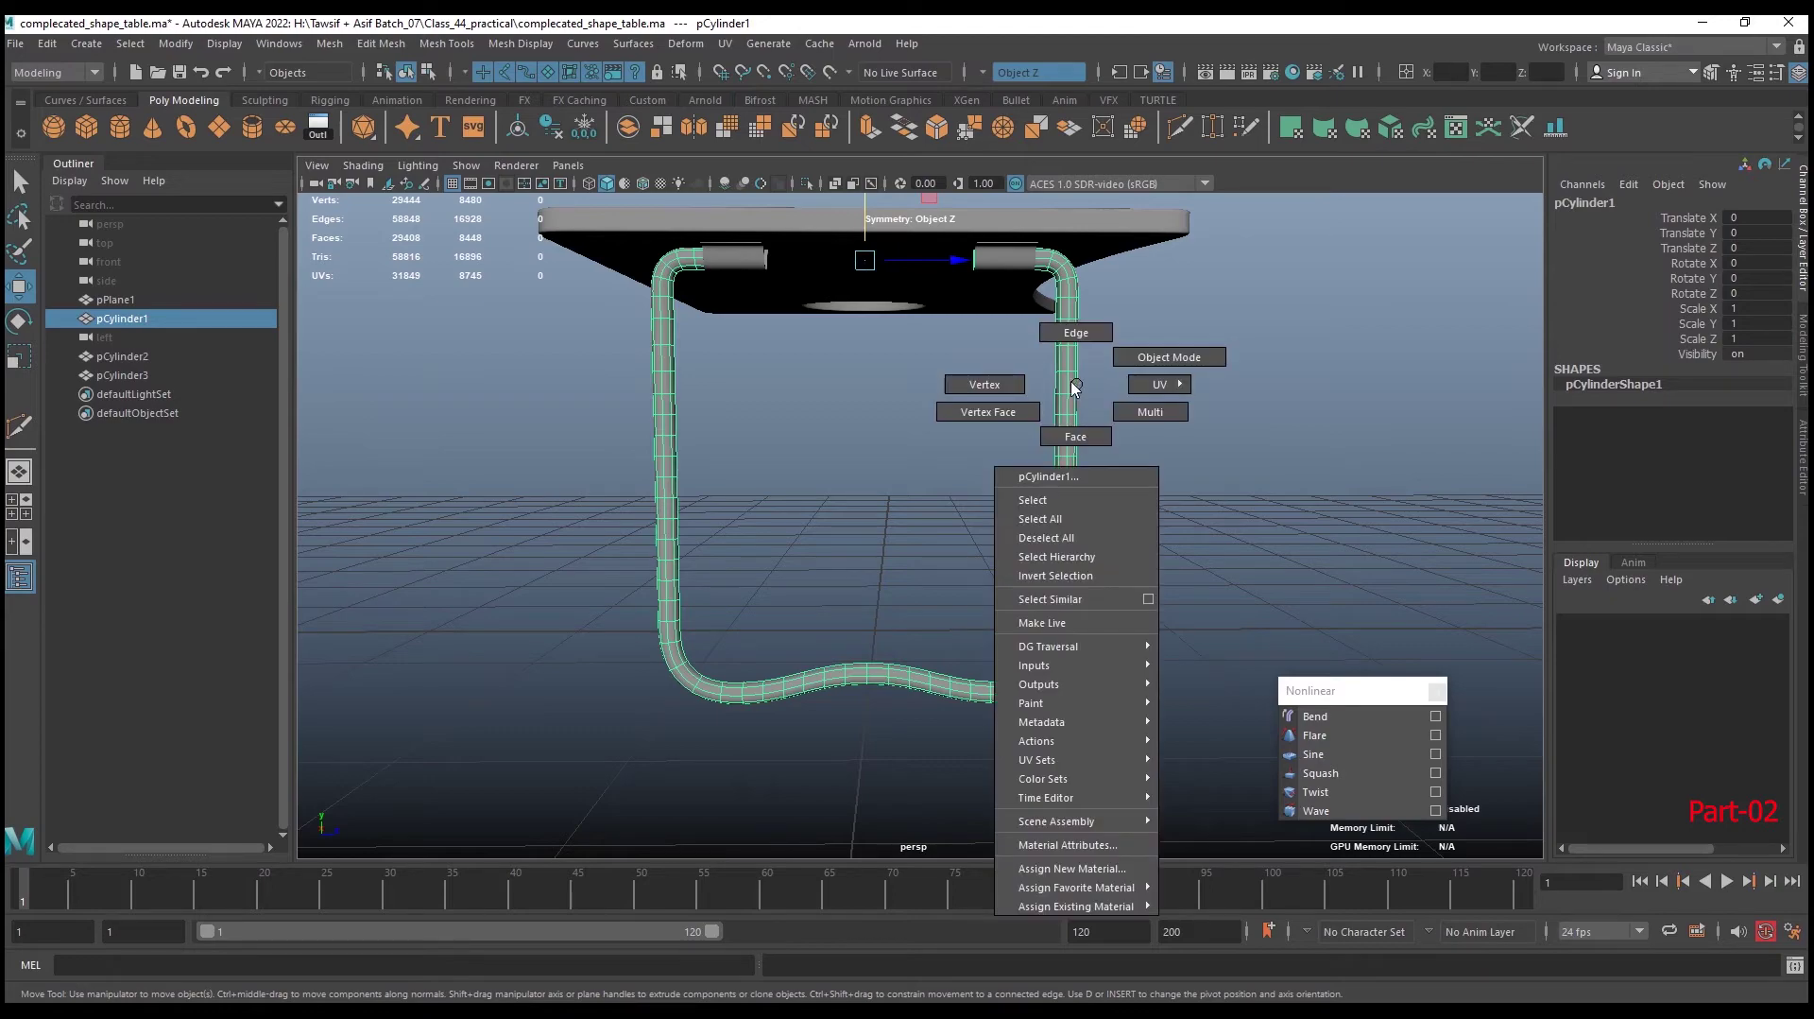
left_click_drag(1157, 364, 1012, 438)
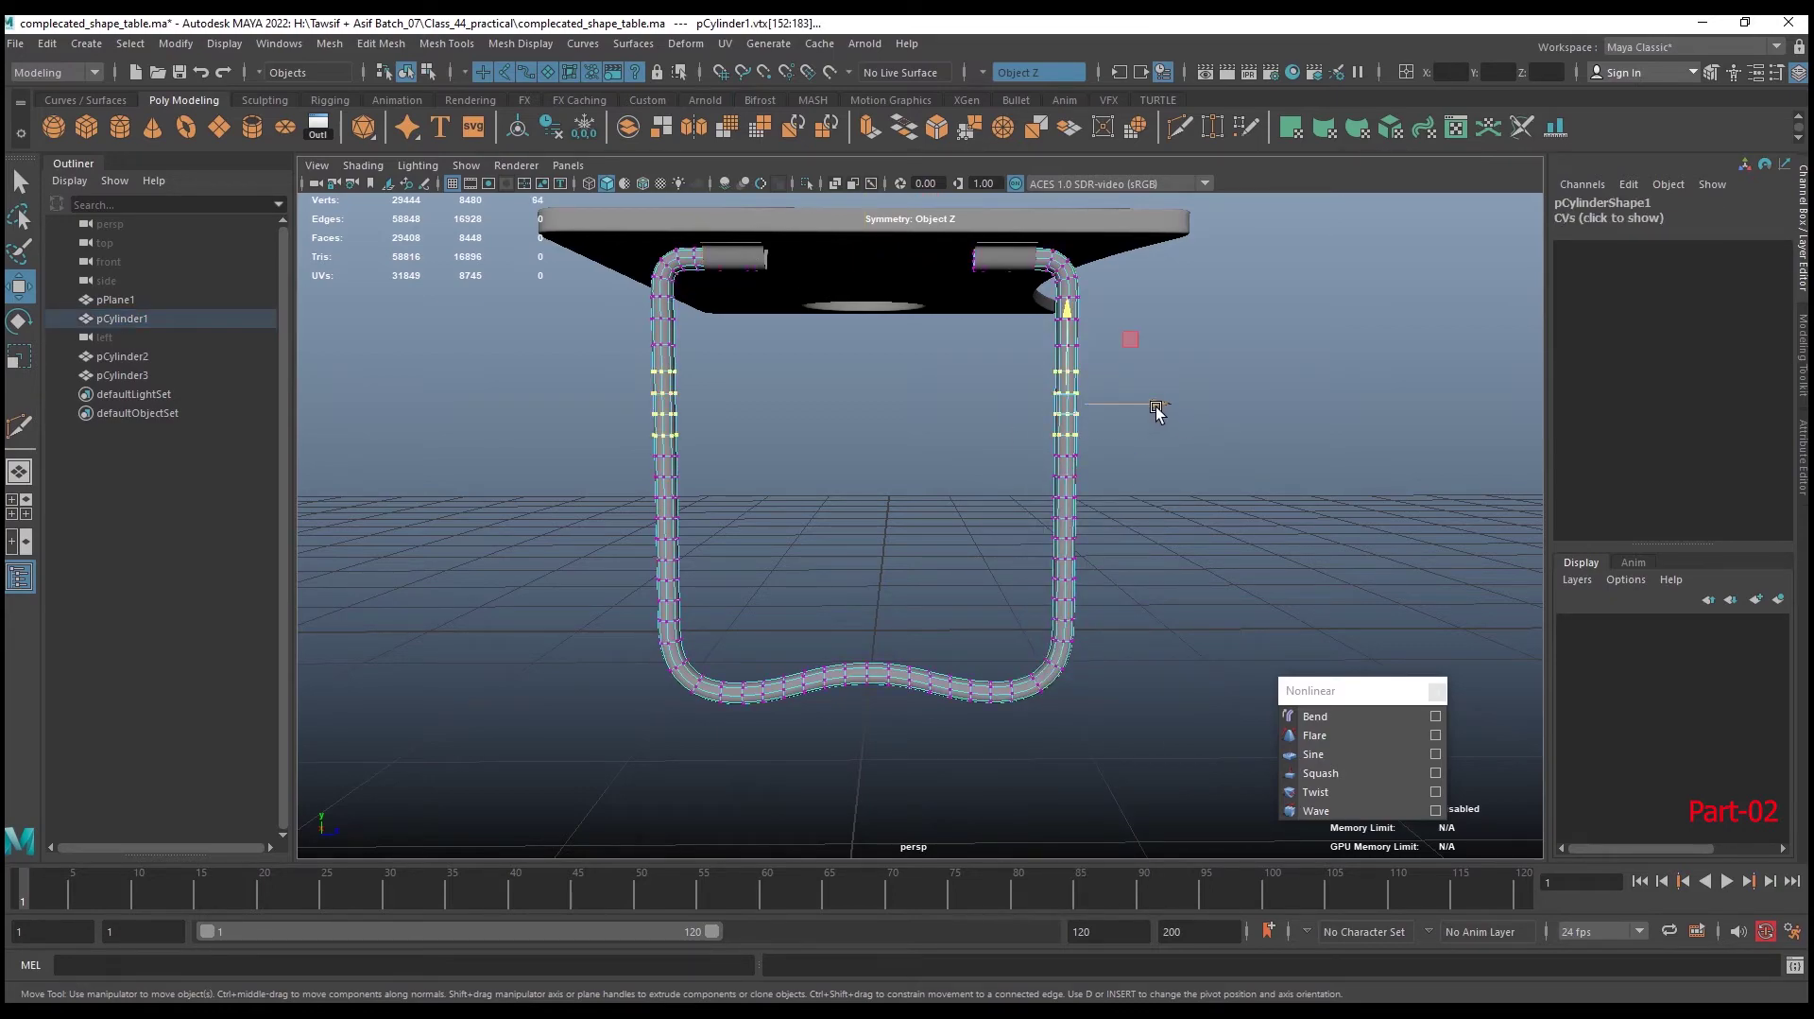
left_click_drag(1157, 403, 1246, 402)
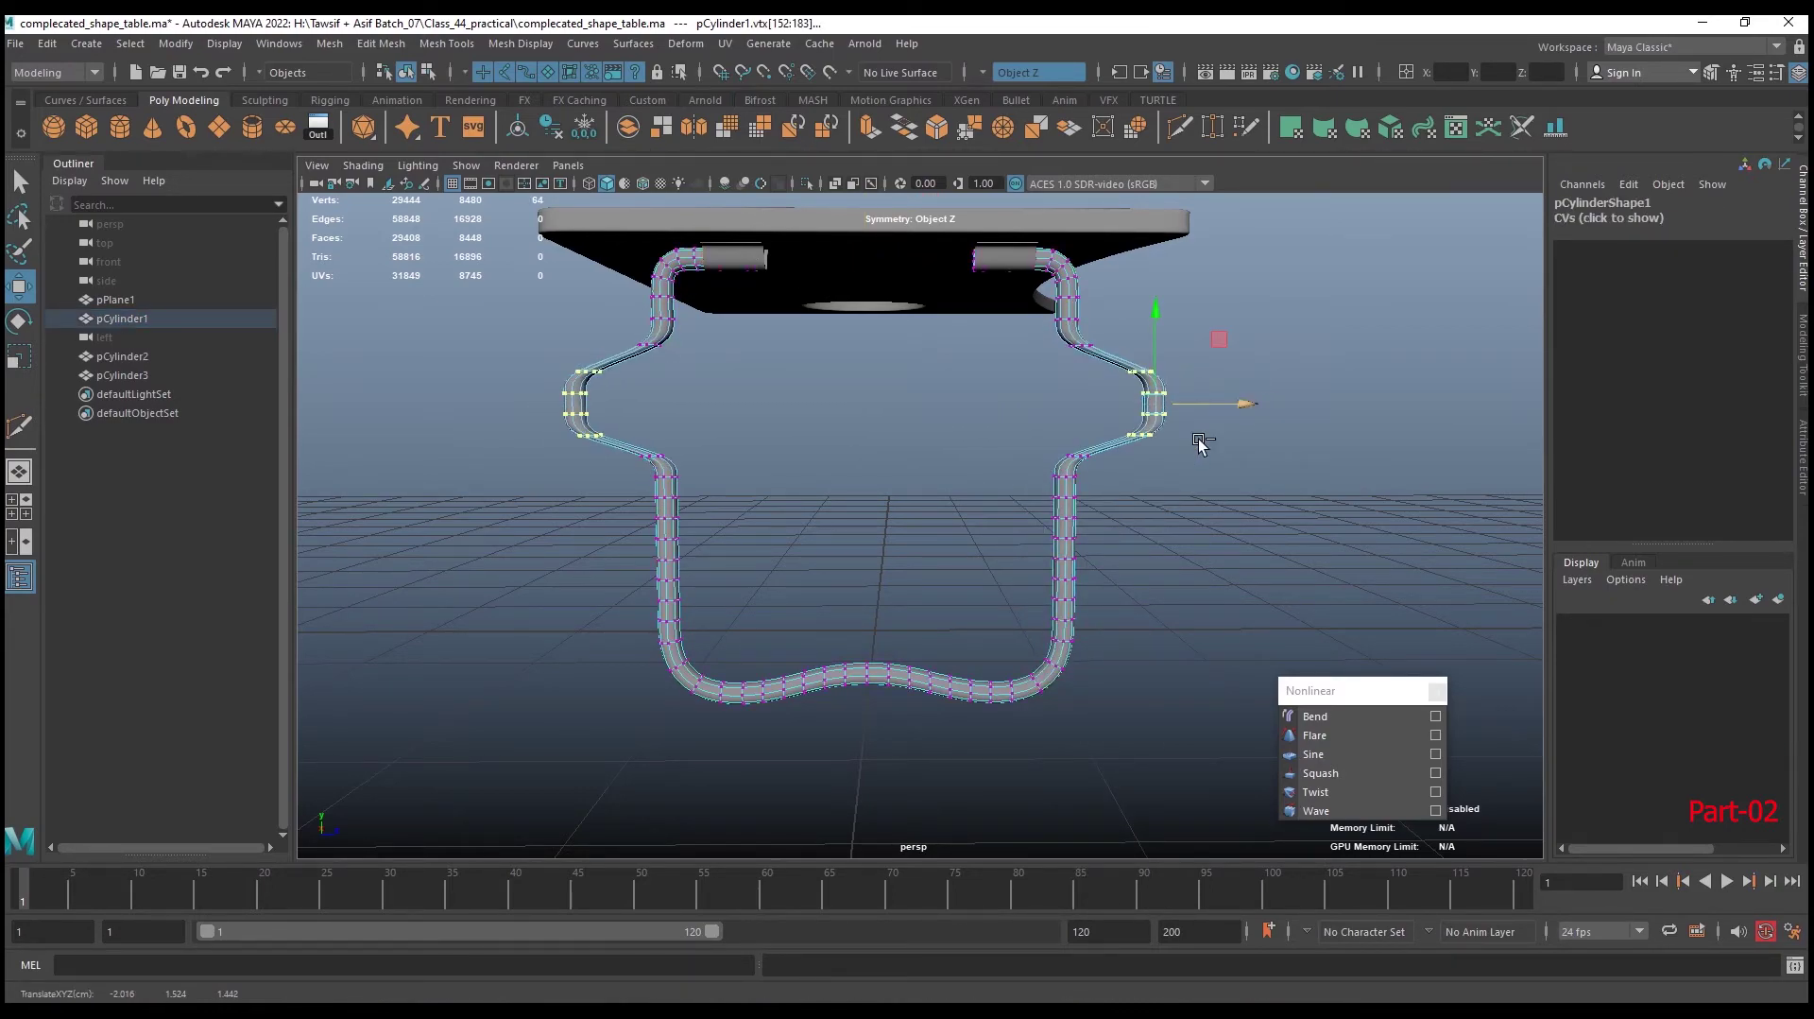
key("ctrl+z")
Return to Object Mode and reselect the pipe
left_click_drag(1131, 514, 1104, 525, "alt")
right_click_drag(1026, 414, 1126, 378)
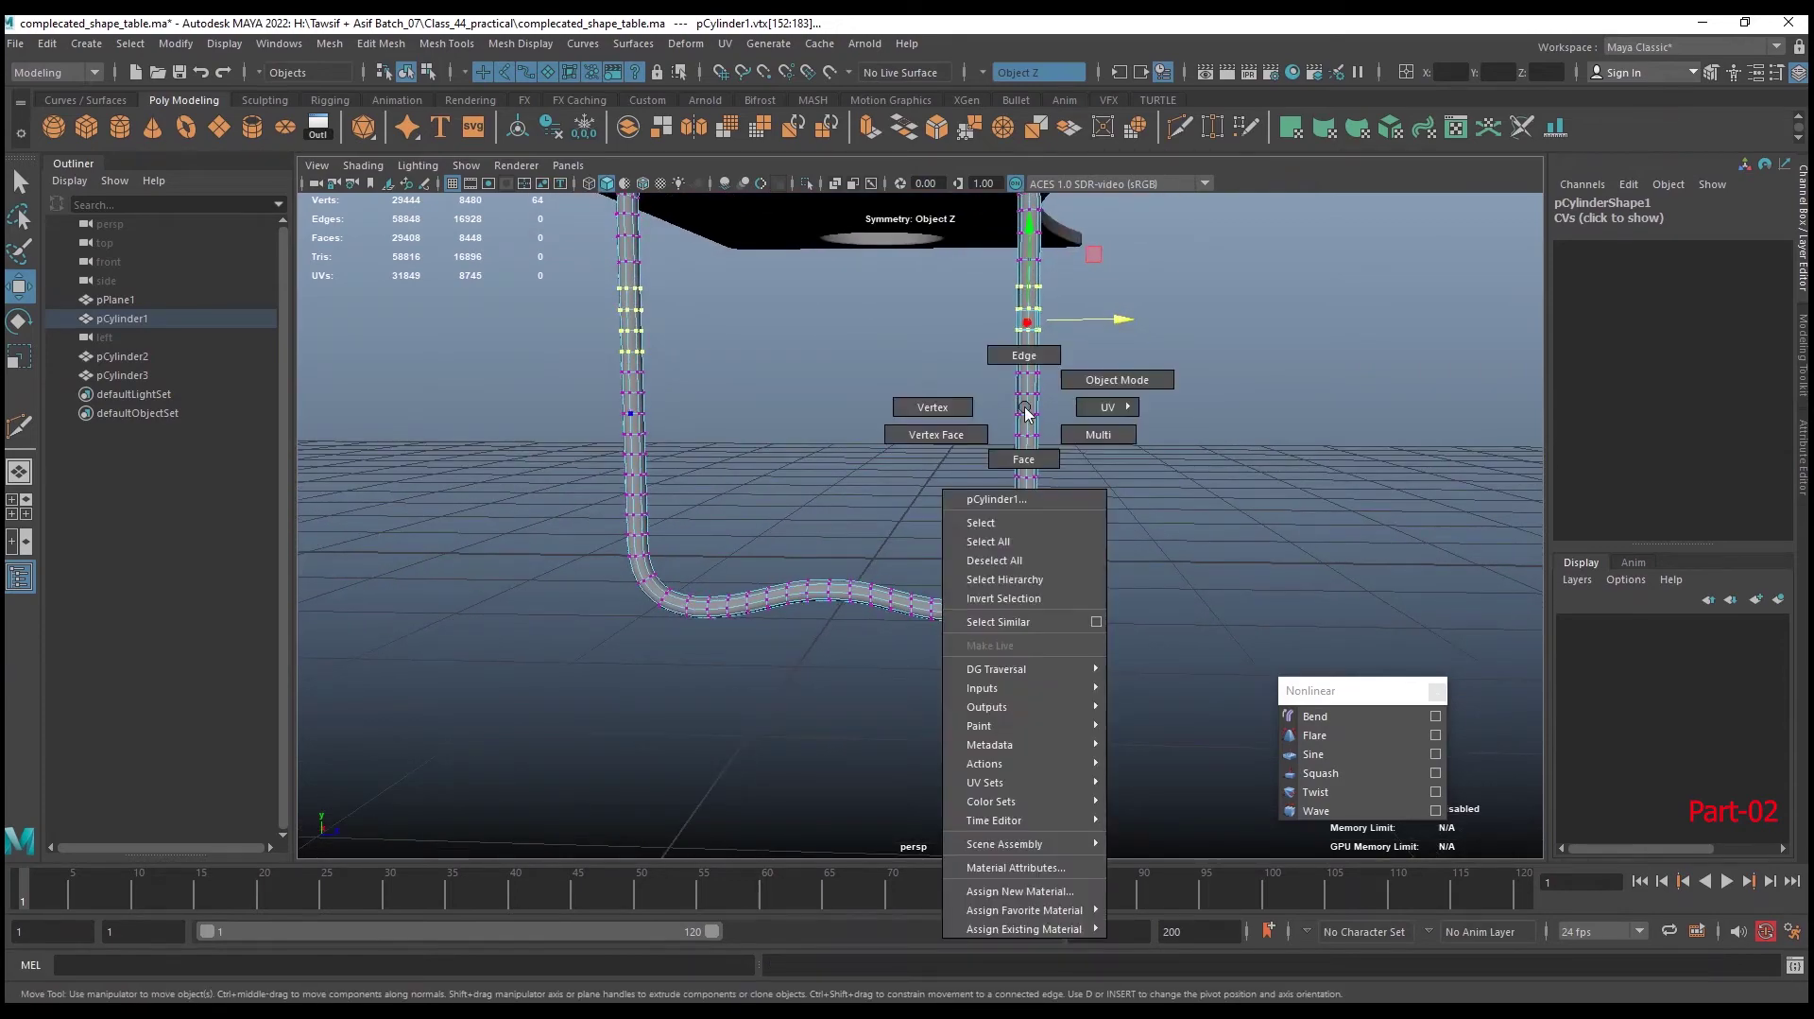
right_click_drag(1022, 428, 1081, 503, "alt")
left_click(1081, 503)
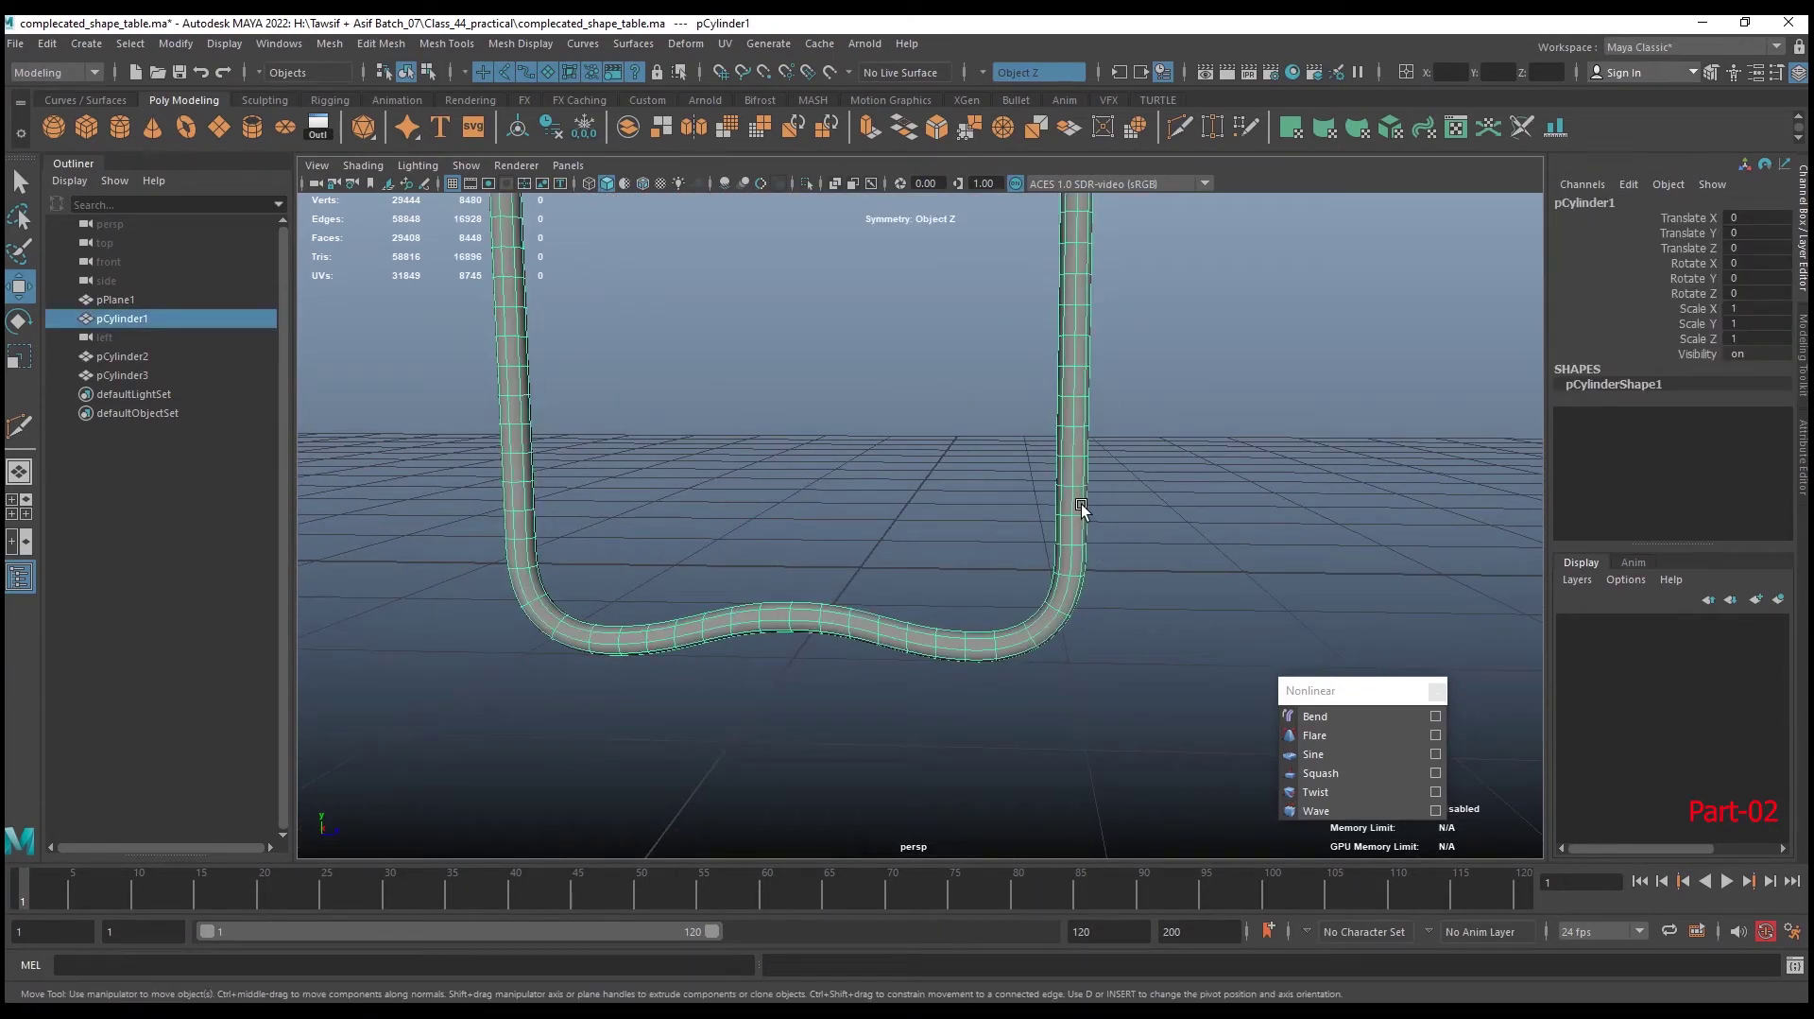
In Face mode, select a face strip on the right leg and faces around its bend
left_click_drag(1159, 518, 1067, 435, "alt")
right_click_drag(1068, 434, 1075, 454)
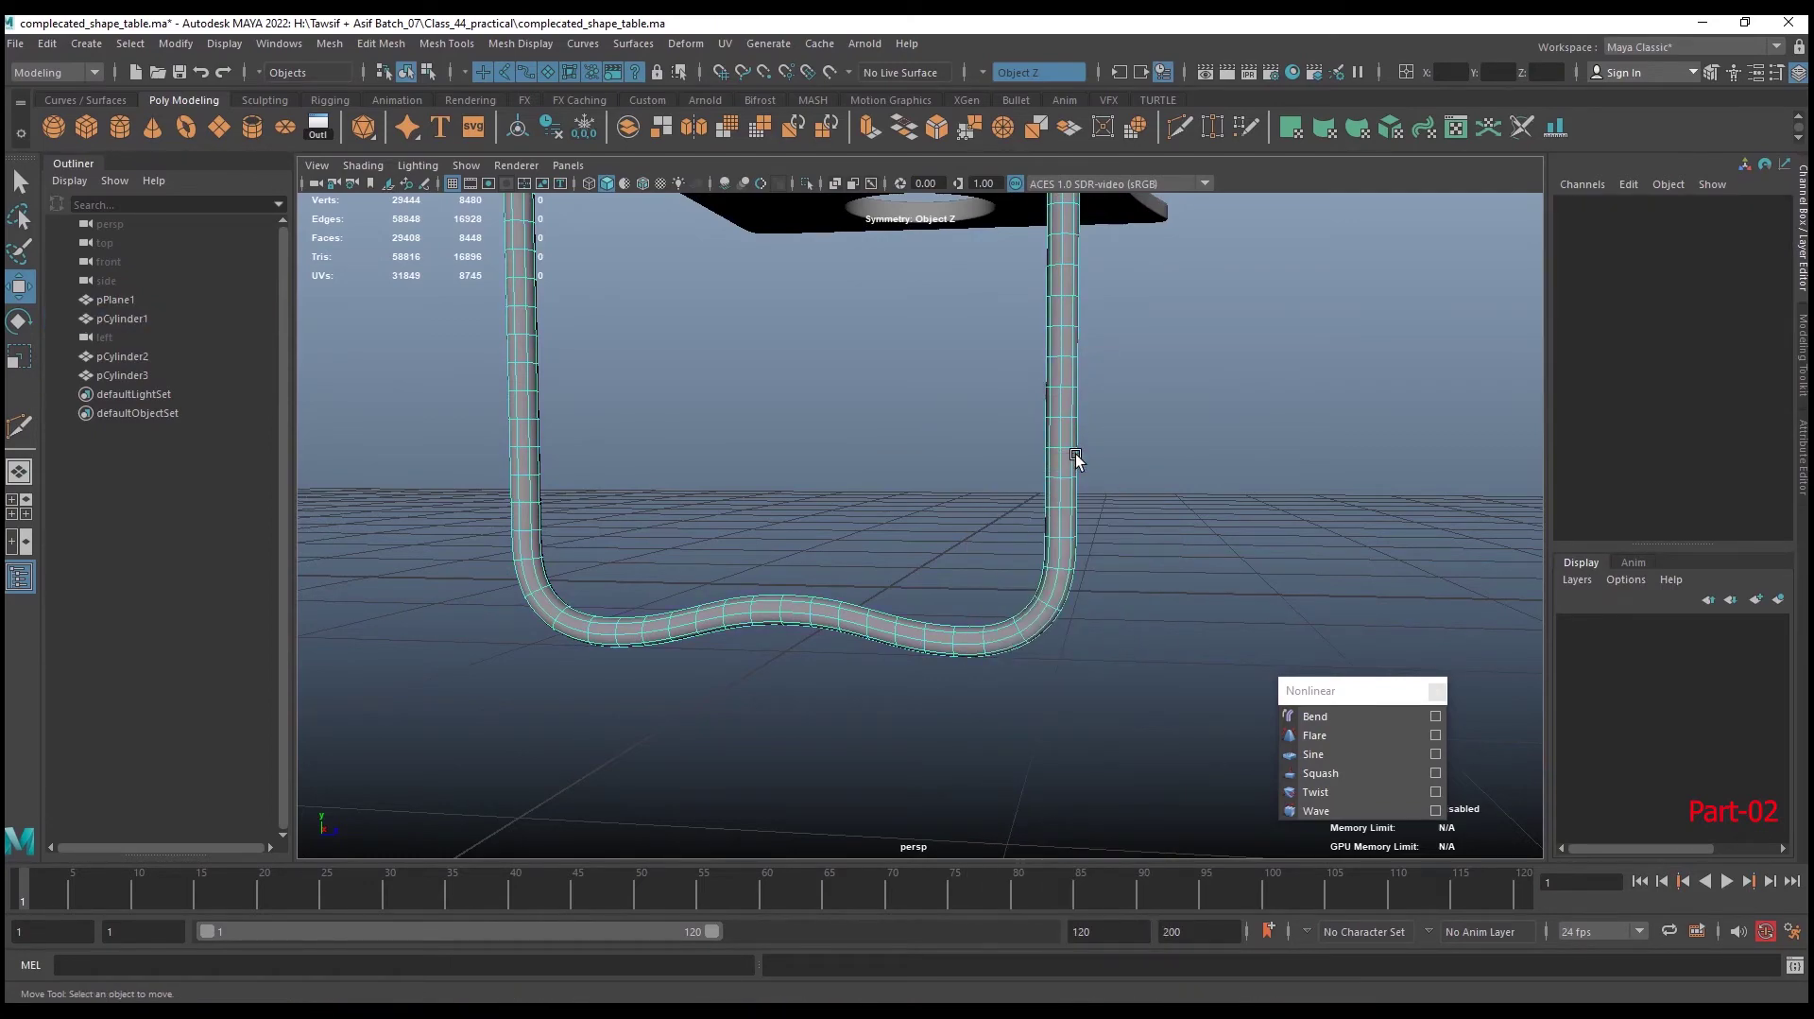
left_click_drag(1108, 535, 1170, 537, "alt")
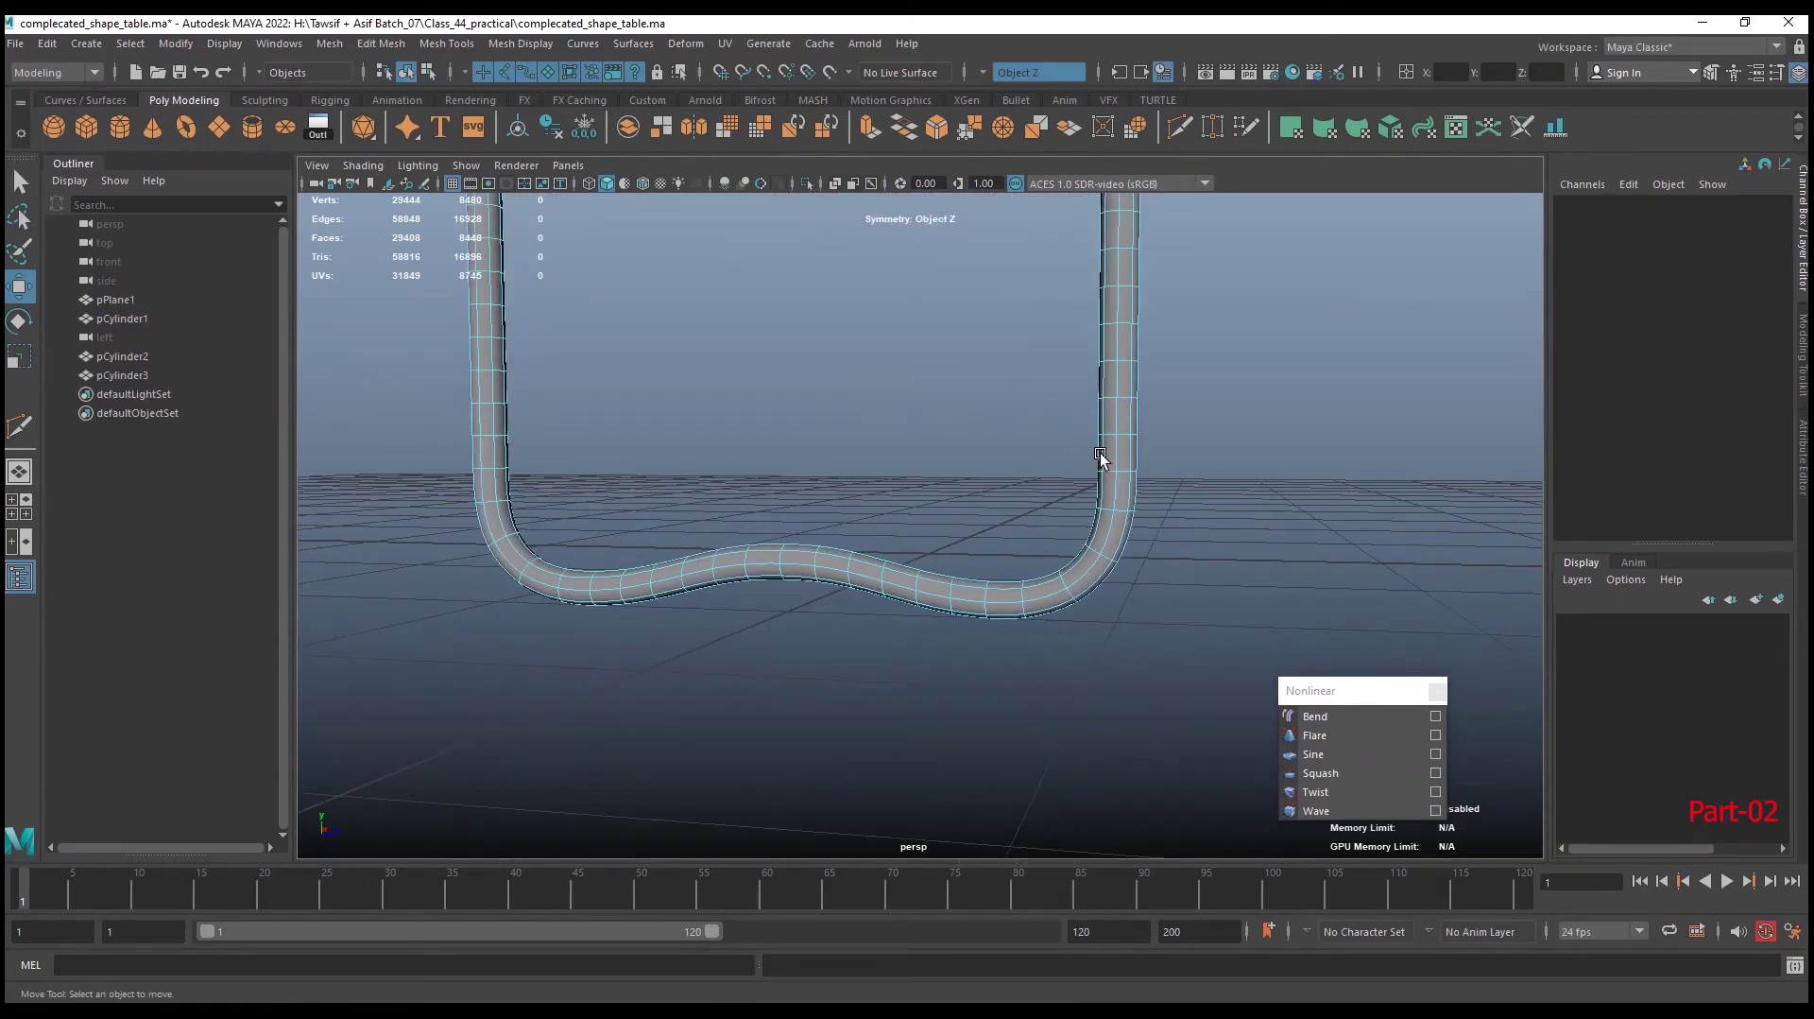
left_click(1092, 446)
left_click_drag(1142, 475, 1192, 587, "alt")
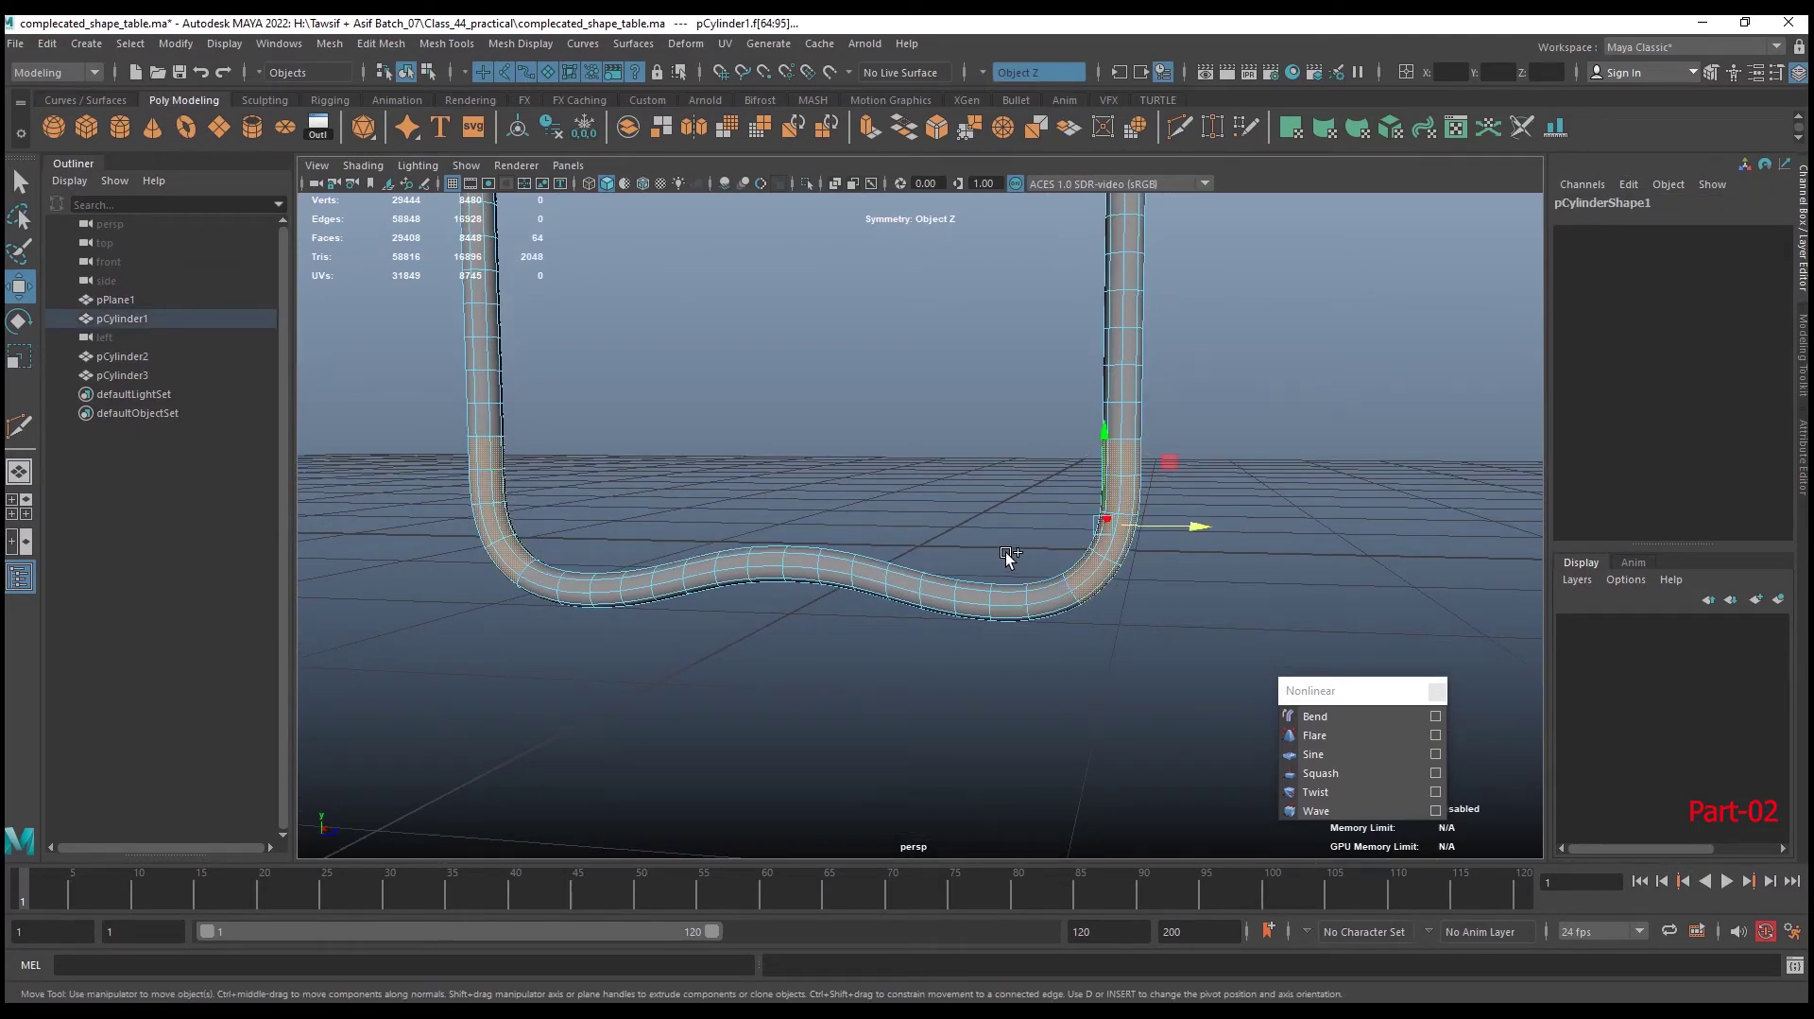
Add the remaining bend faces to the selection and extrude them, creating polyExtrudeFace1
left_click_drag(997, 571, 1045, 650, "shift")
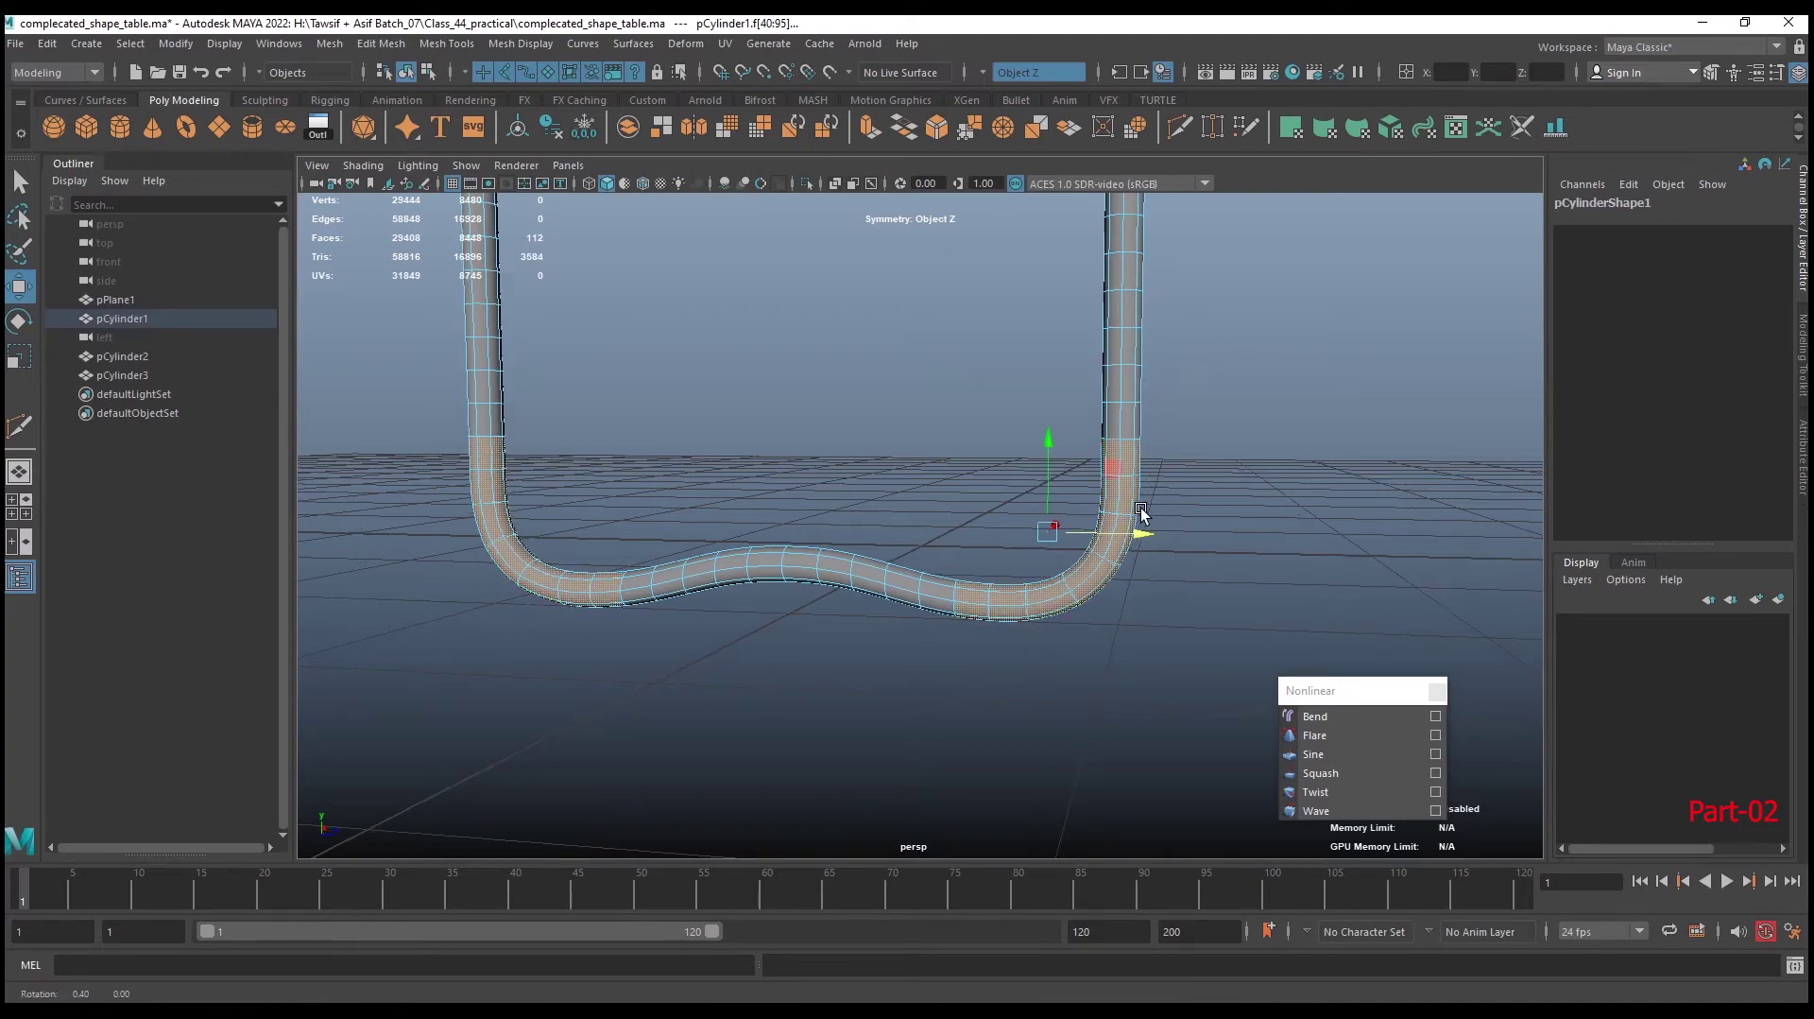
mouse_move(1138, 514)
left_mouse_down("alt")
mouse_move(770, 516)
mouse_move(1169, 508)
left_mouse_up("alt")
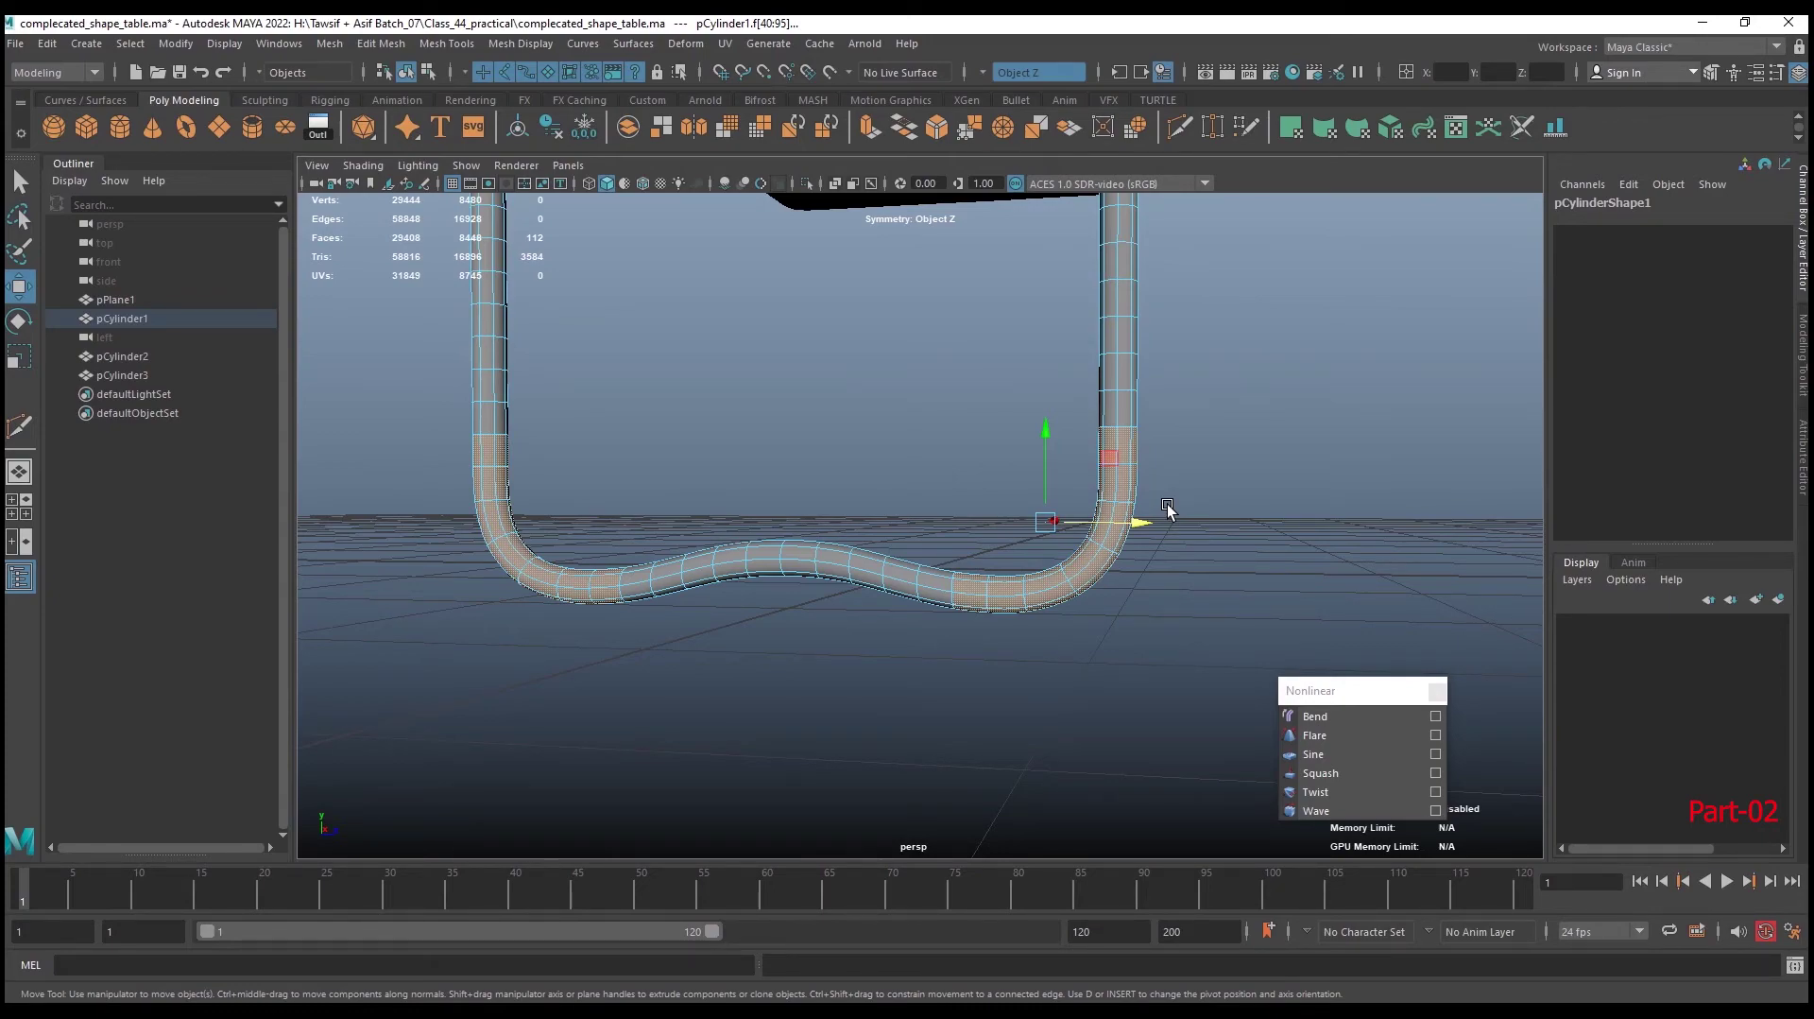
mouse_move(1146, 530)
left_mouse_down("alt")
mouse_move(1154, 552)
mouse_move(1204, 543)
left_mouse_up("alt")
left_click_drag(1205, 546, 1212, 546, "alt")
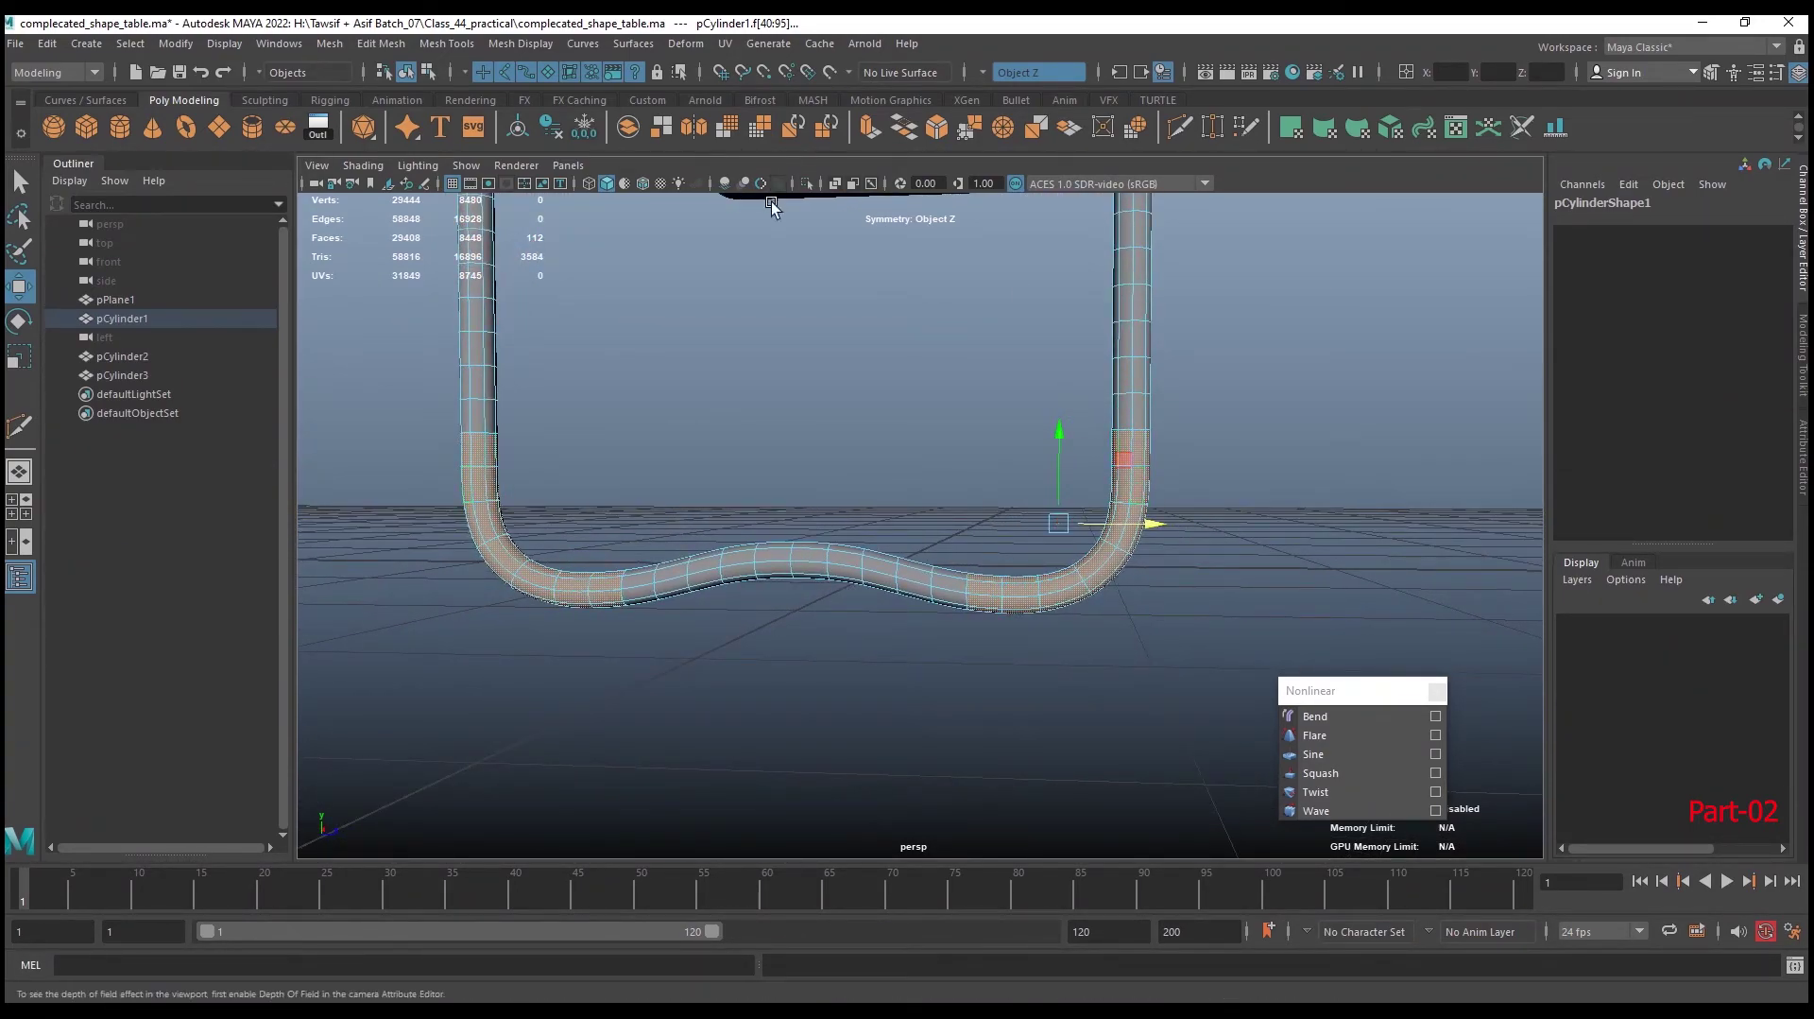
left_click(869, 130)
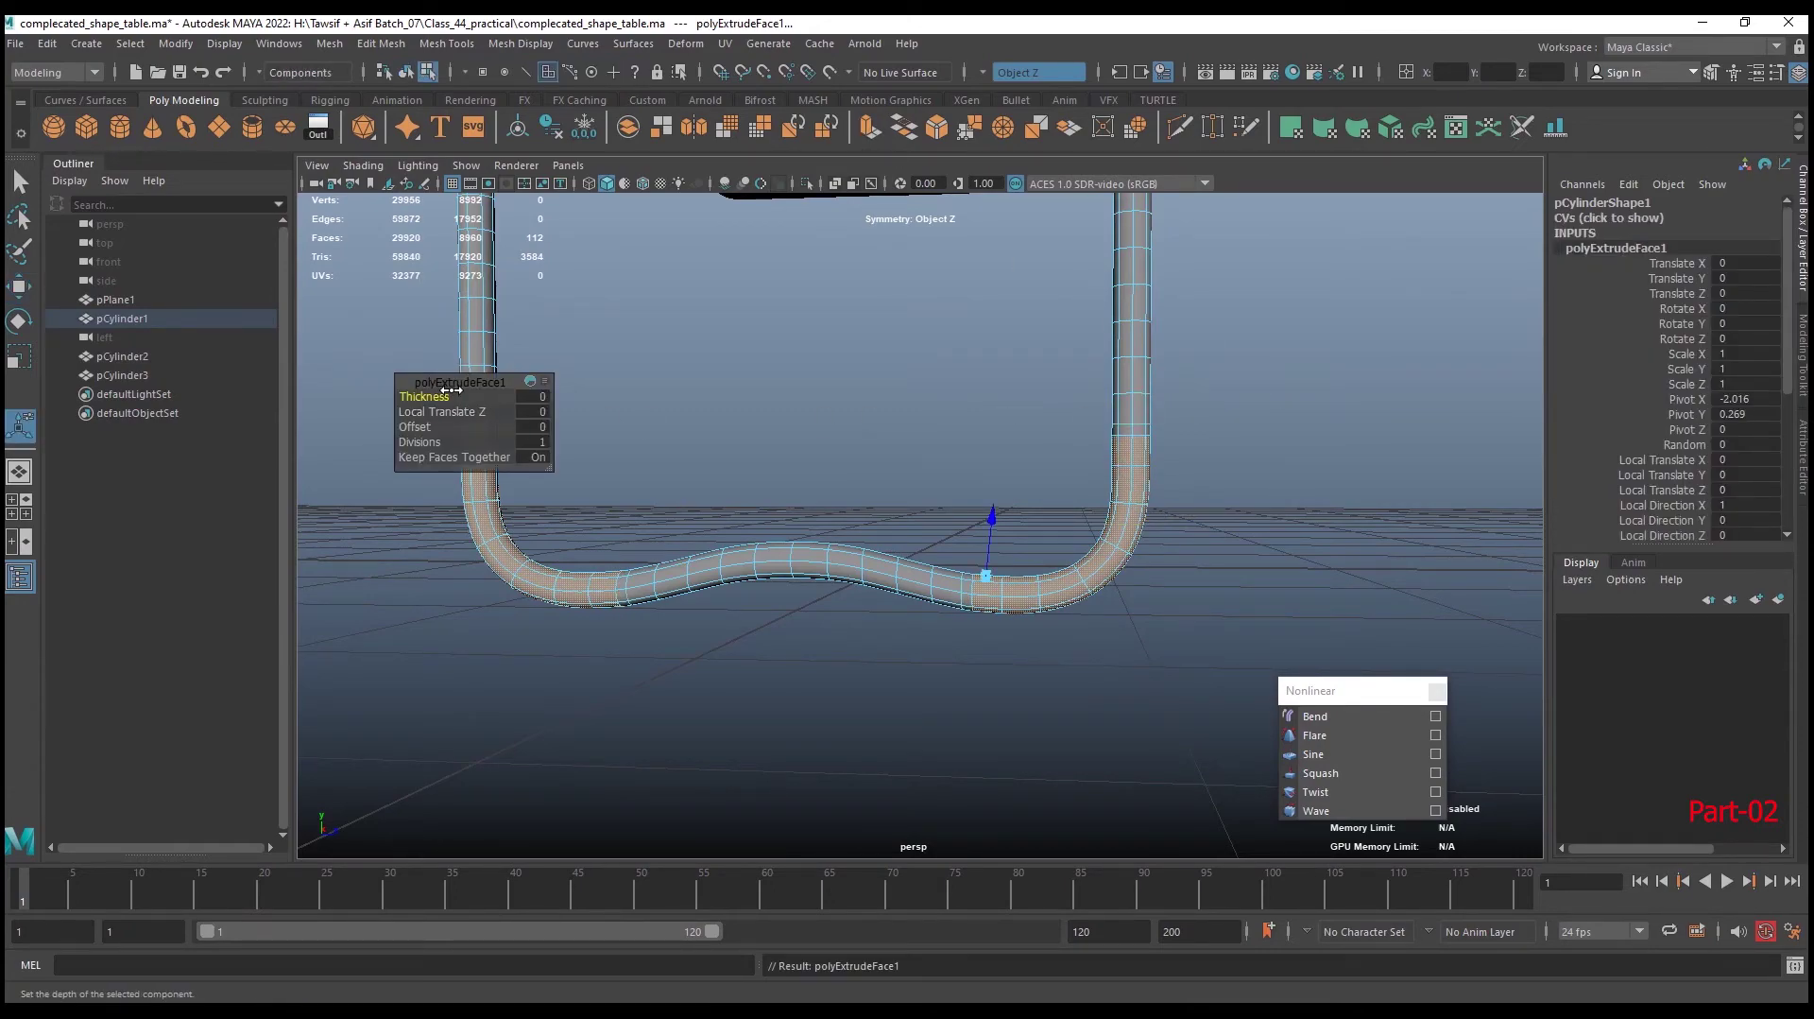
Set the extrusion depth, settling on Local Translate Z 0.02 for a thin sleeve
left_click_drag(430, 412, 435, 412)
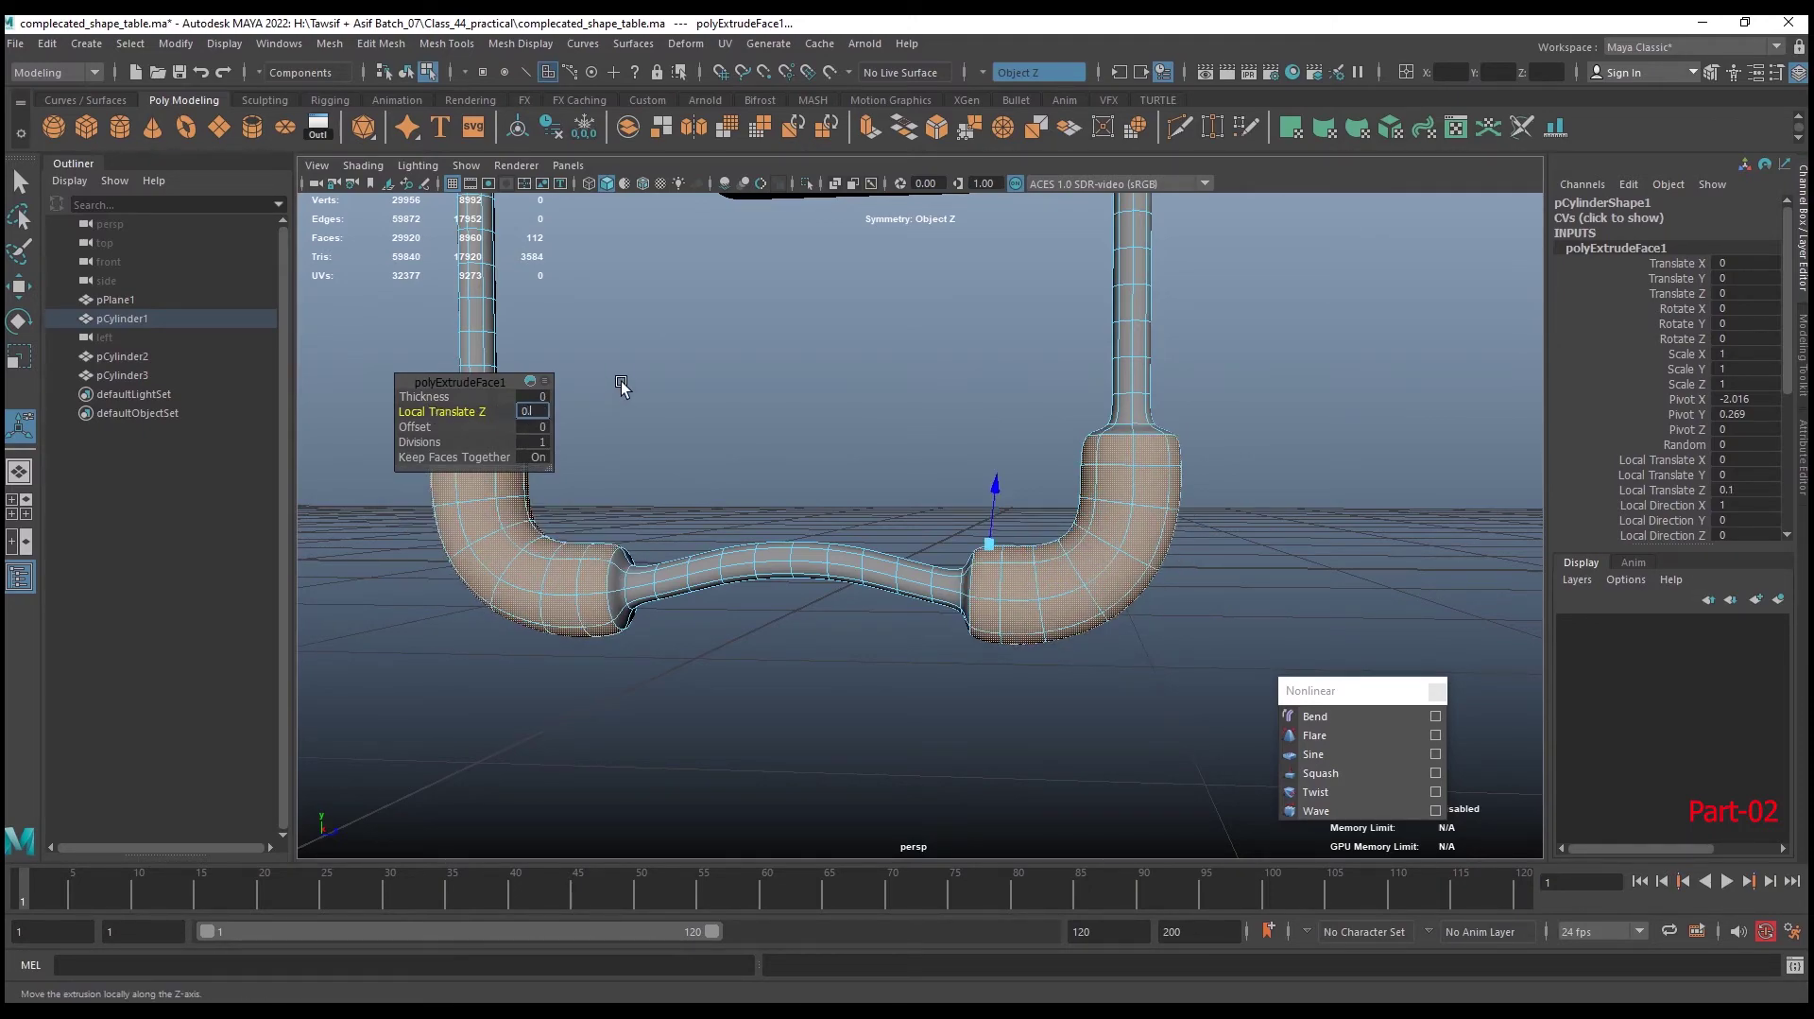
type("3")
key("Return")
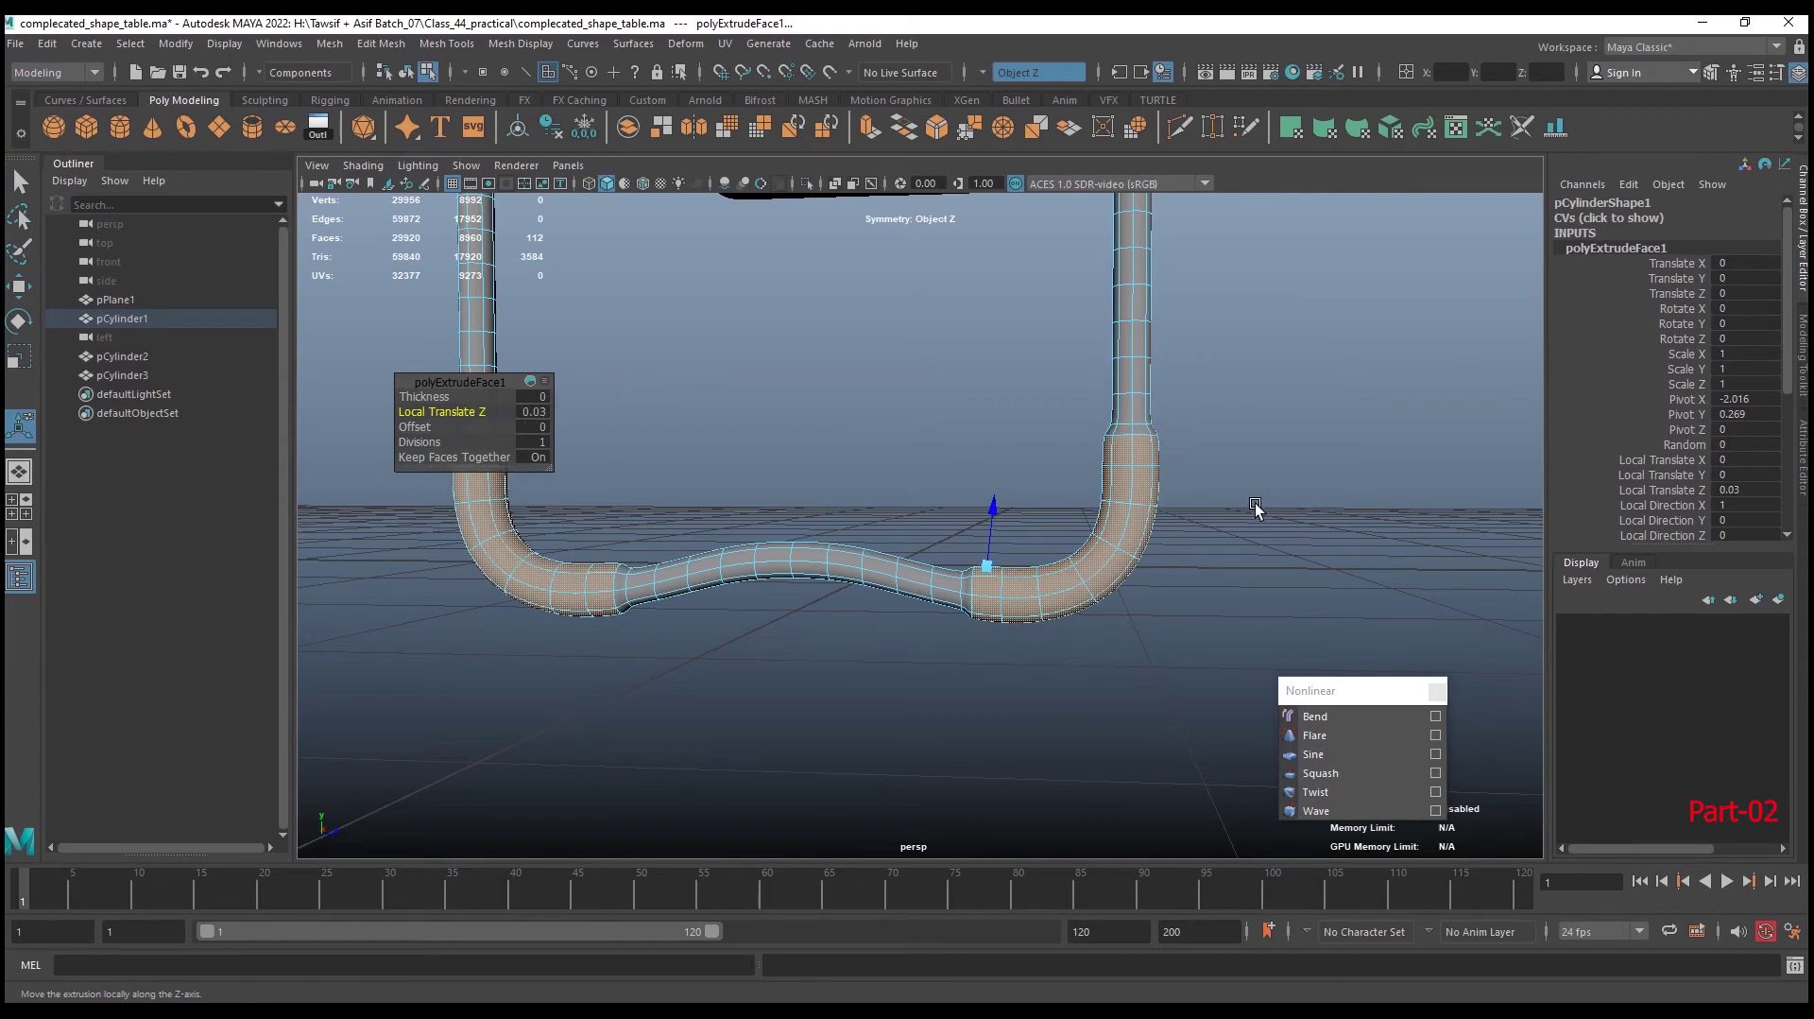
left_click_drag(1255, 507, 956, 518, "alt")
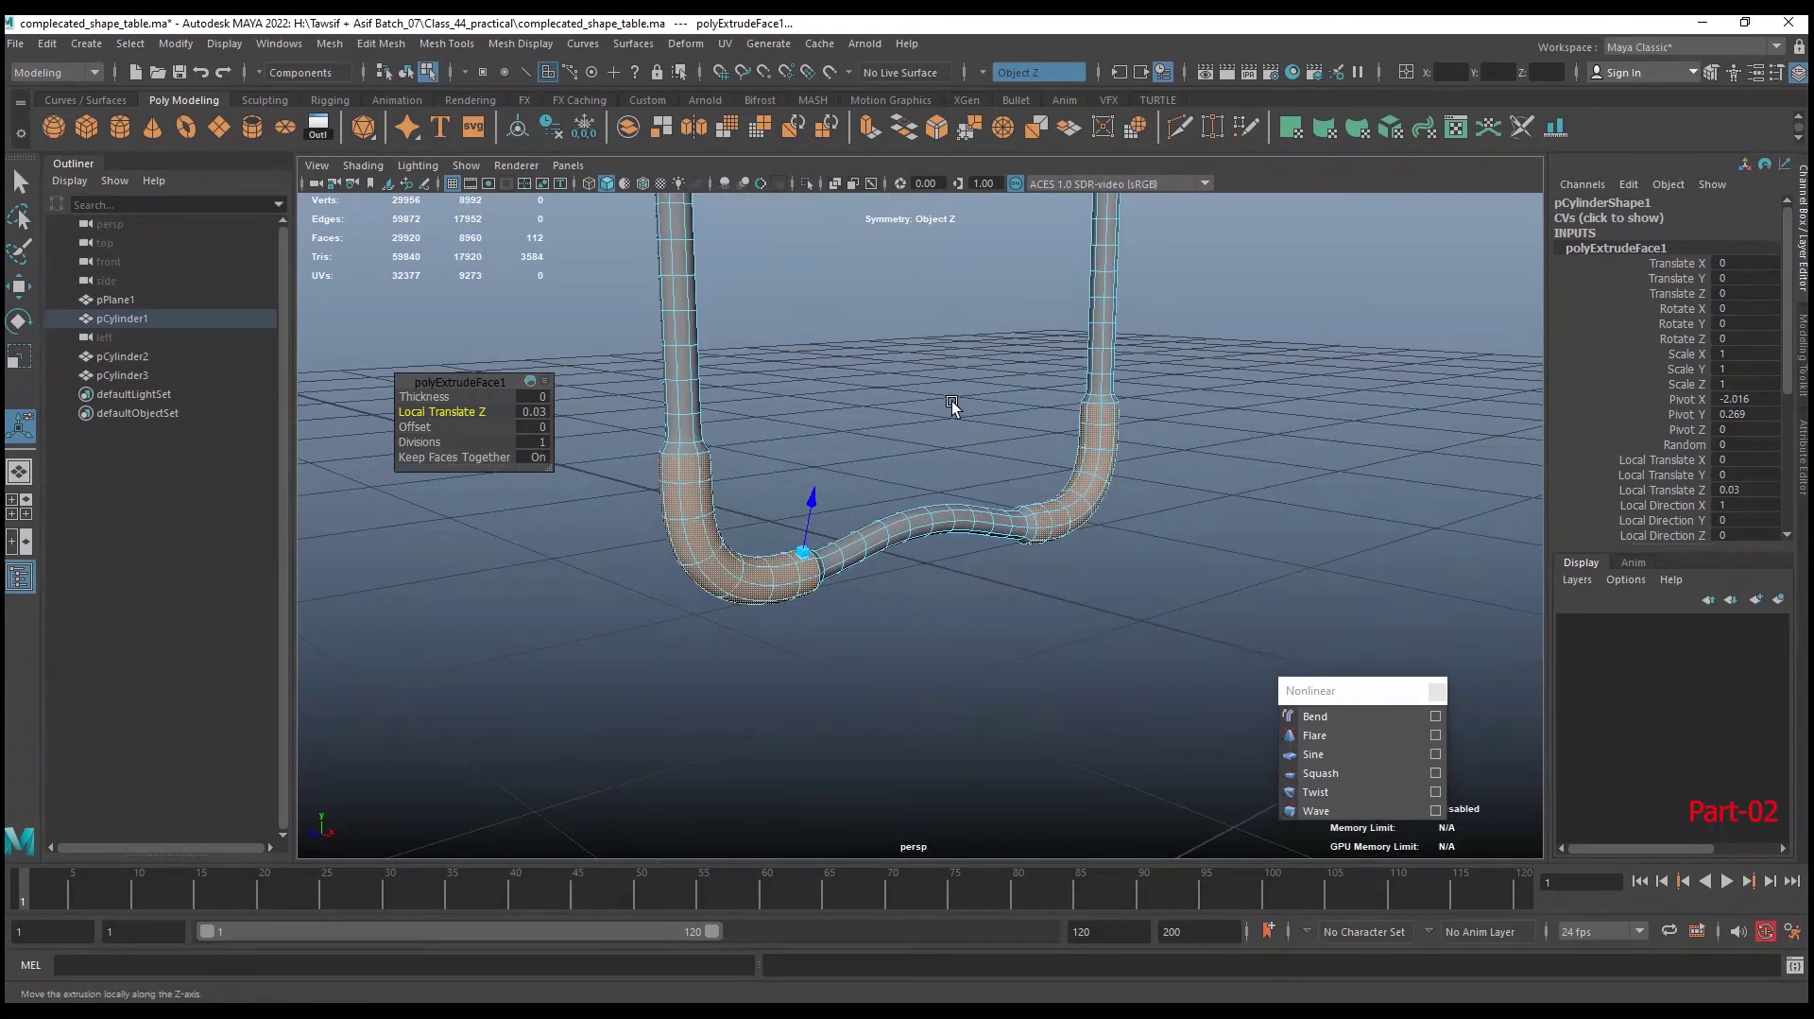
mouse_move(953, 405)
right_mouse_down("alt")
mouse_move(1009, 405)
mouse_move(1170, 583)
mouse_move(977, 650)
mouse_move(945, 624)
right_mouse_up("alt")
left_click(535, 411)
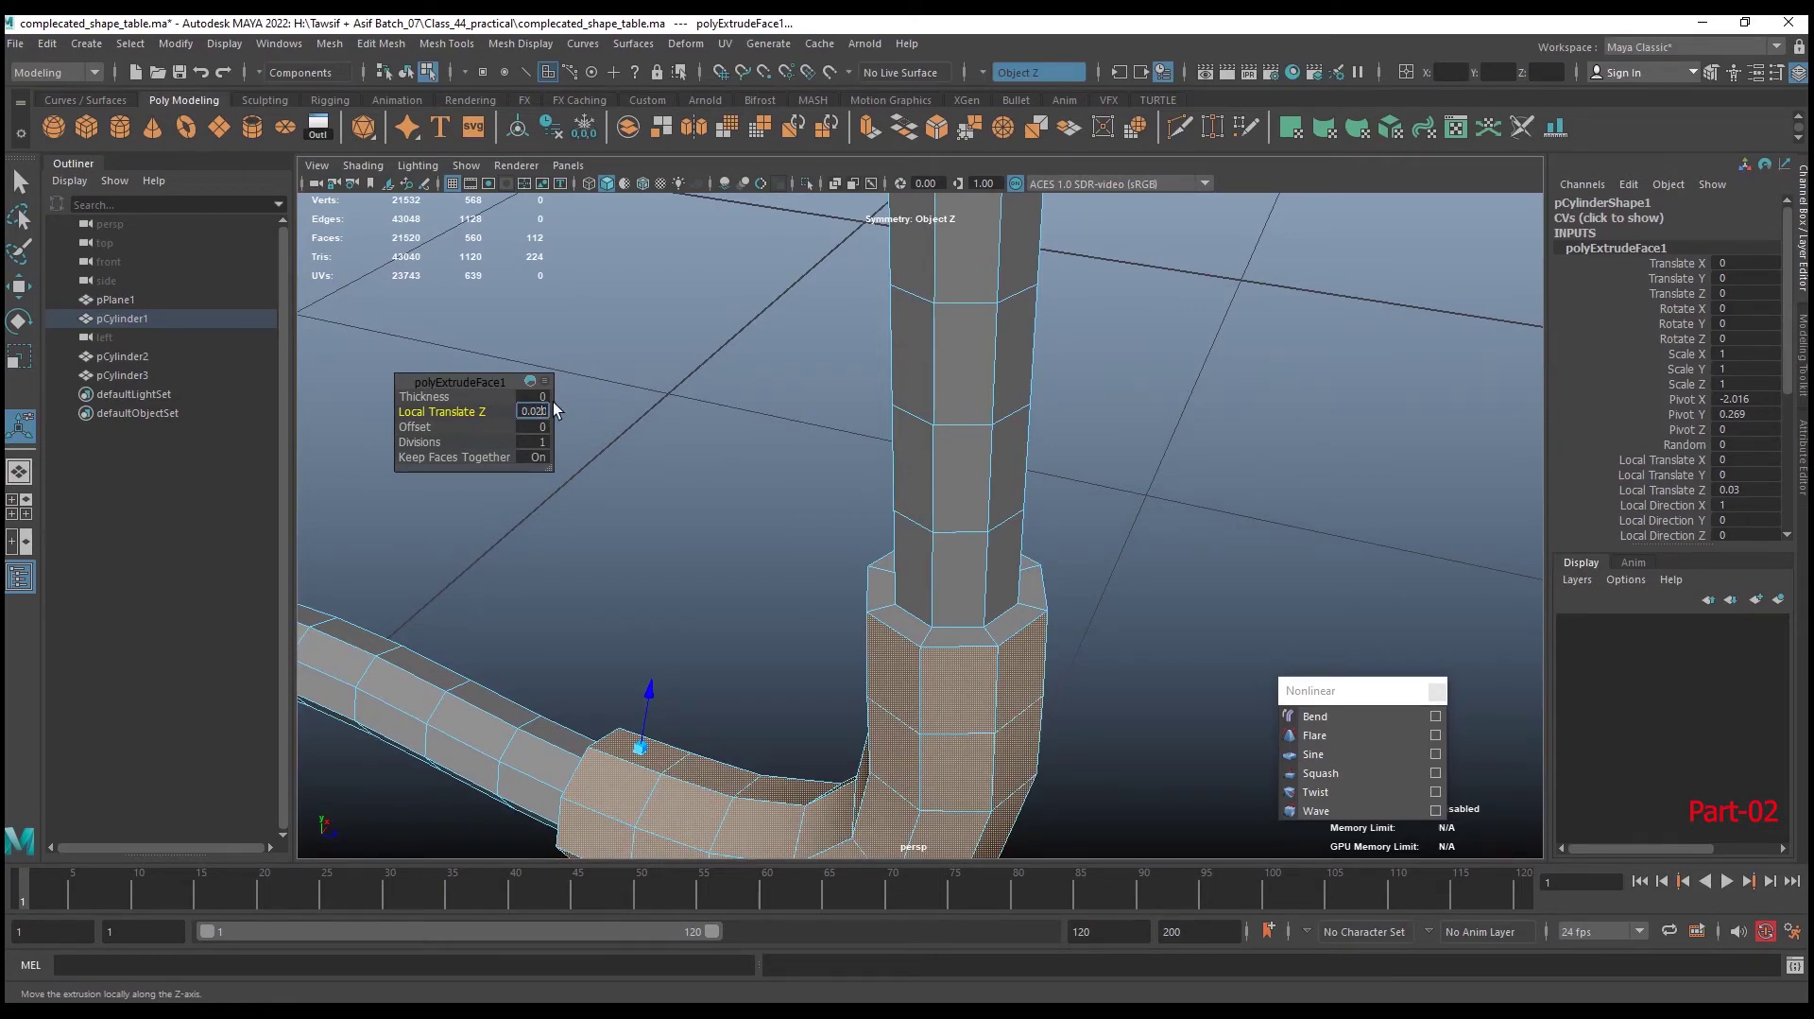
type("0.02")
key("Return")
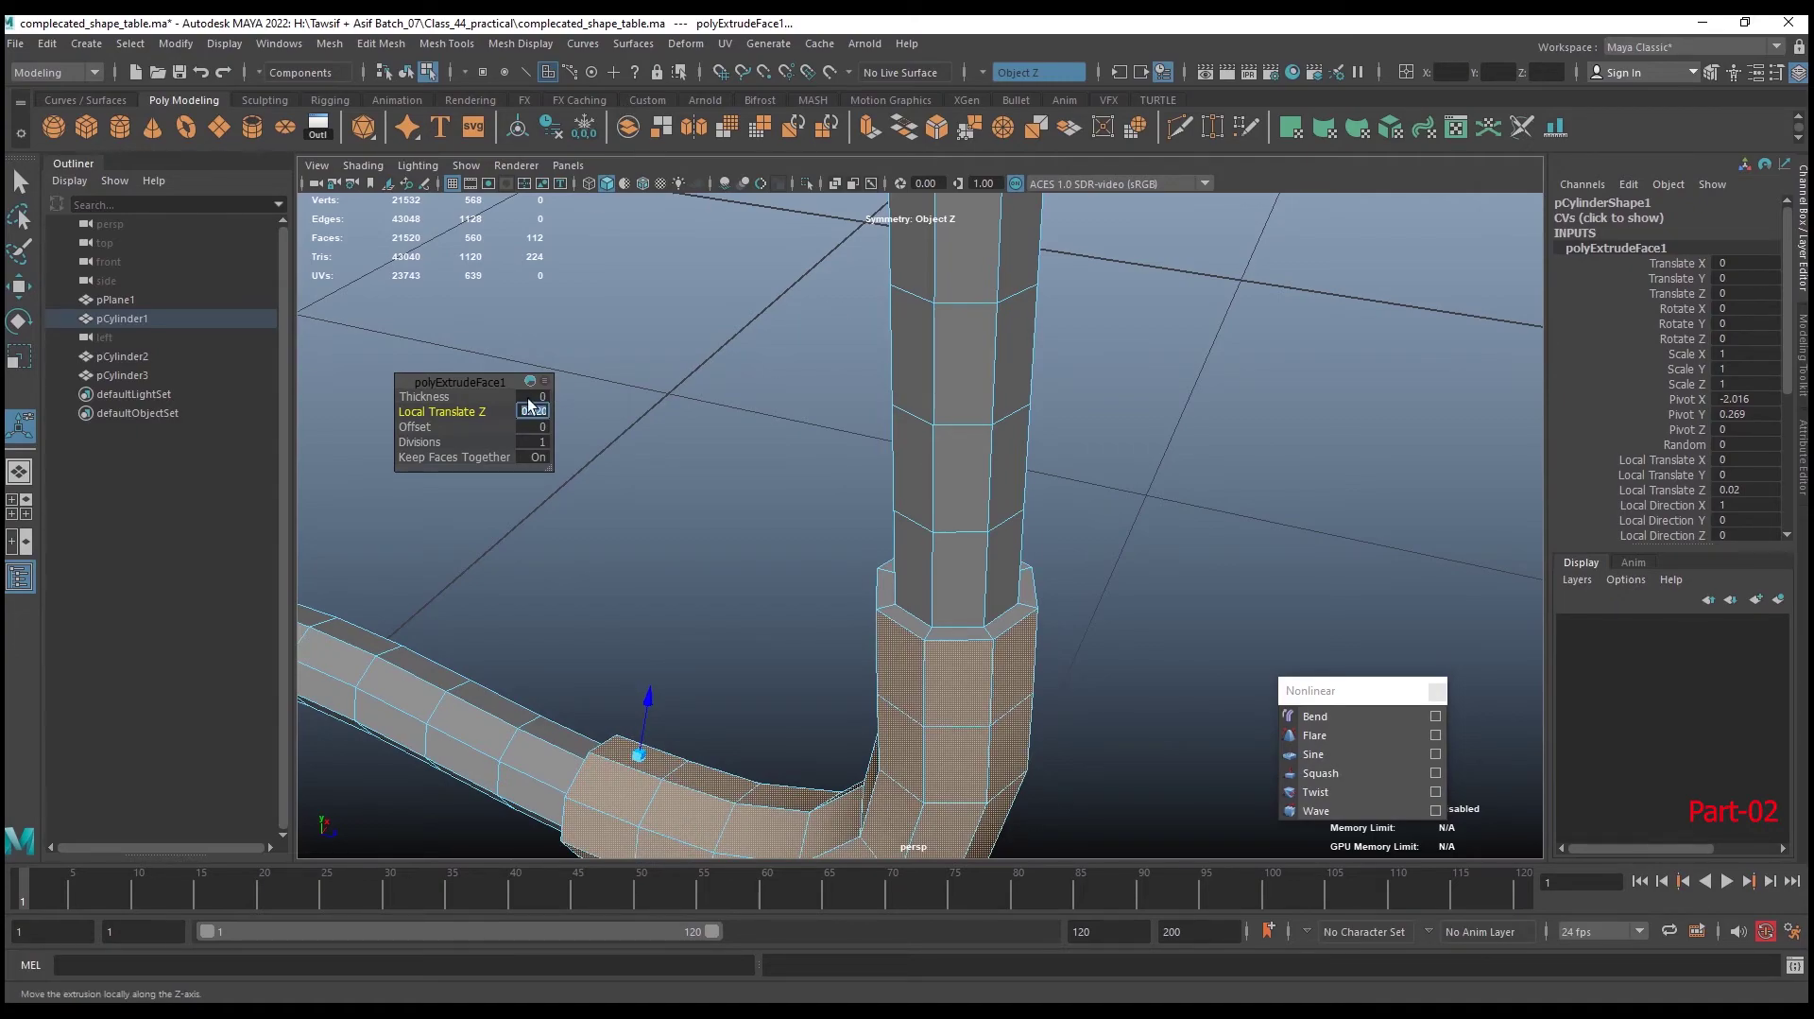
Return to Object Mode and select the whole tube leg, pCylinder1
mouse_move(983, 492)
left_mouse_down("alt")
mouse_move(1324, 475)
mouse_move(1052, 543)
left_mouse_up("alt")
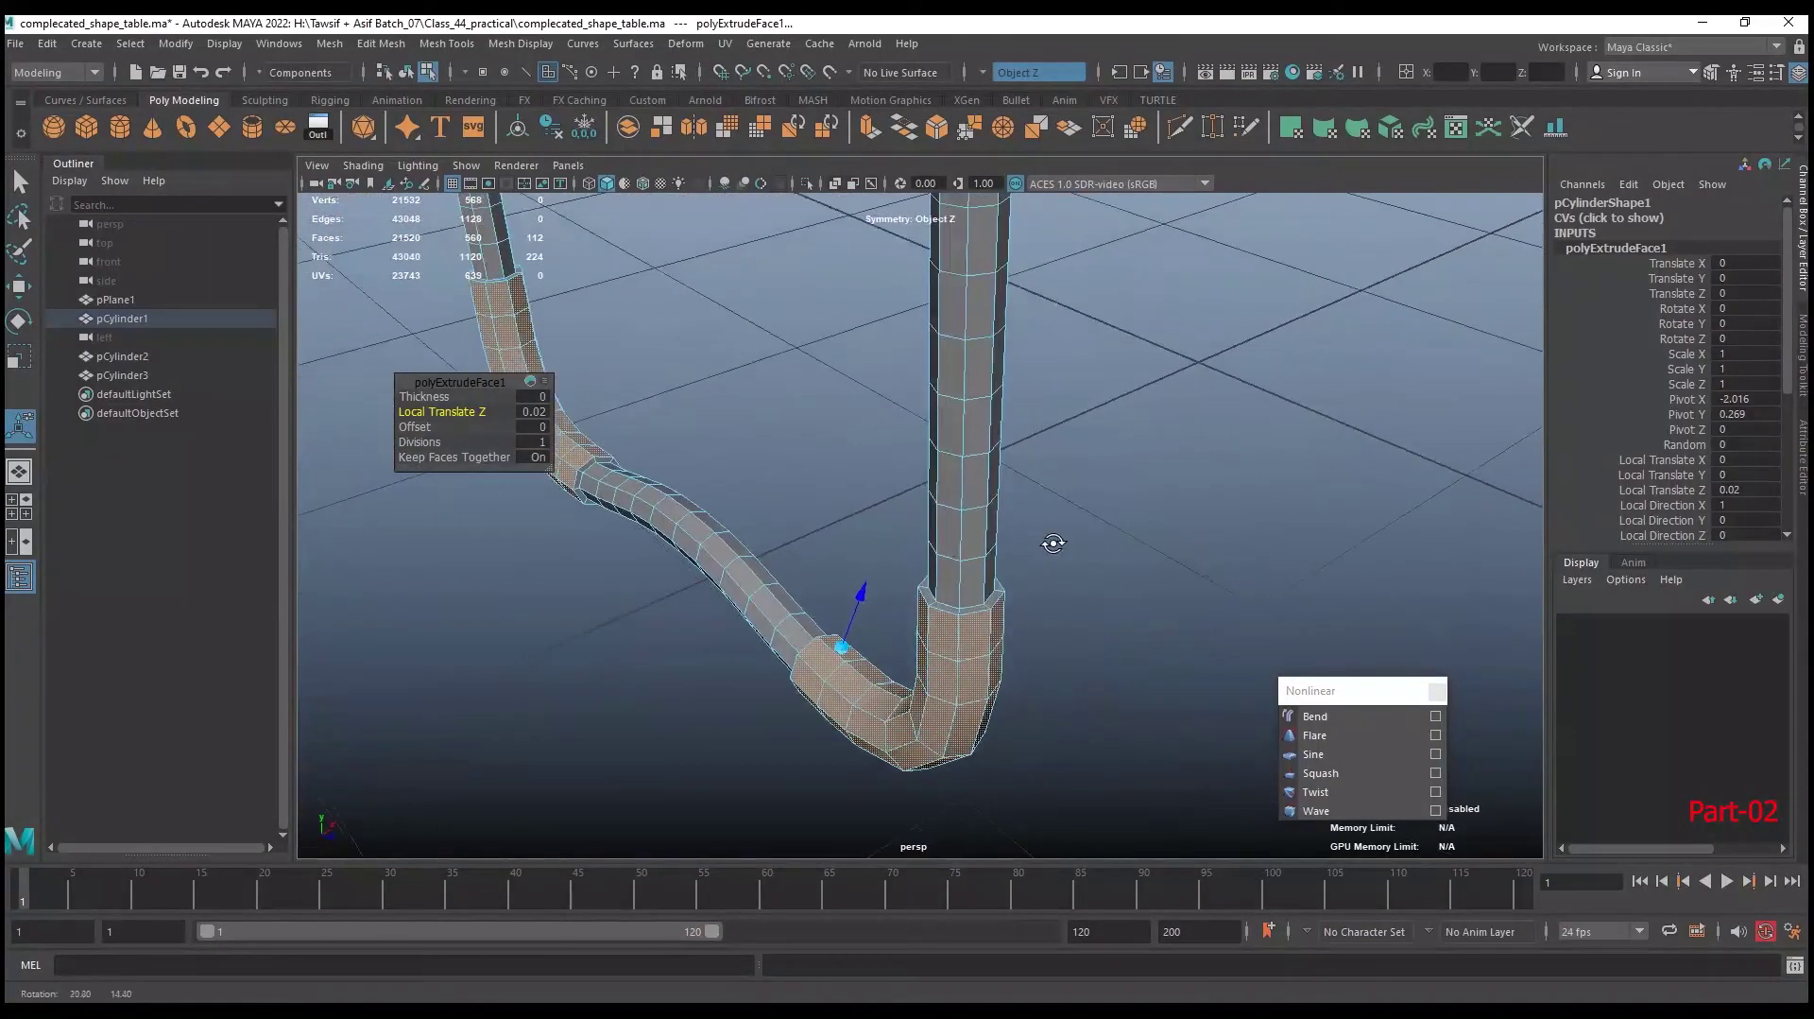
scroll(1052, 544, "up", 2)
scroll(1059, 545, "up", 2)
scroll(1068, 548, "up", 2)
scroll(1077, 551, "up", 2)
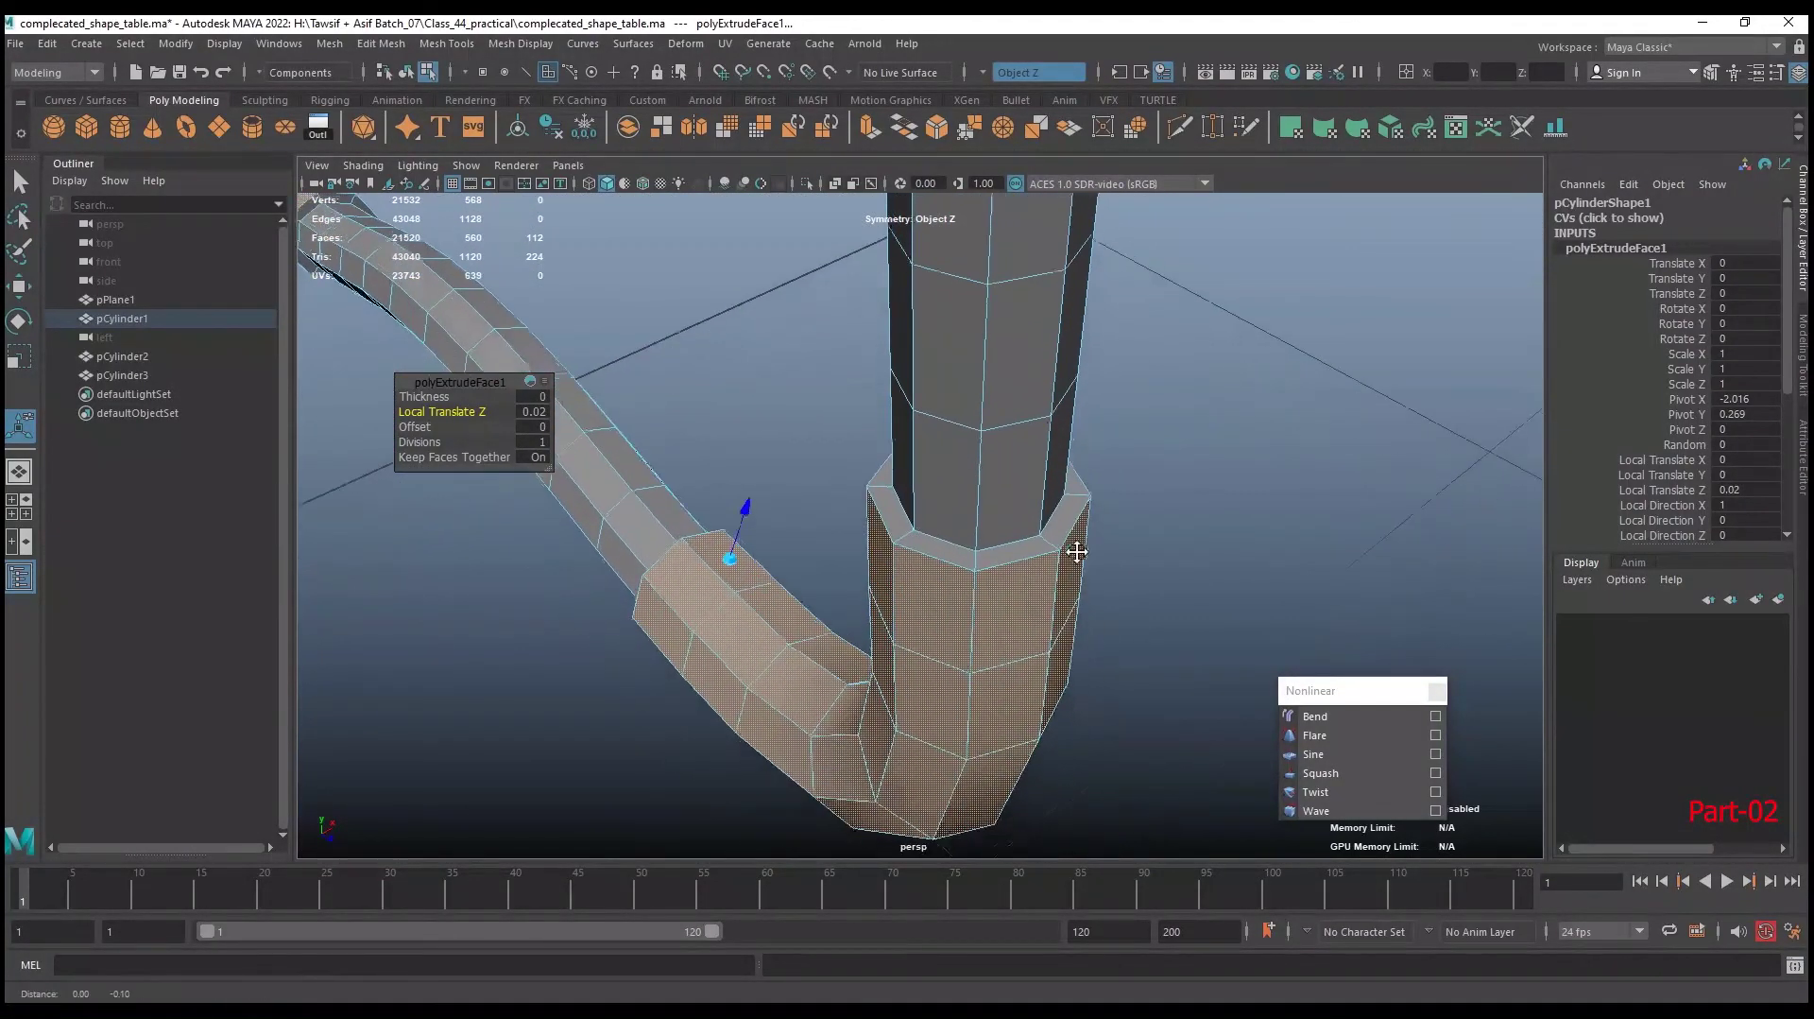
middle_click_drag(1078, 551, 1070, 532, "alt")
right_click_drag(1070, 494, 1155, 463)
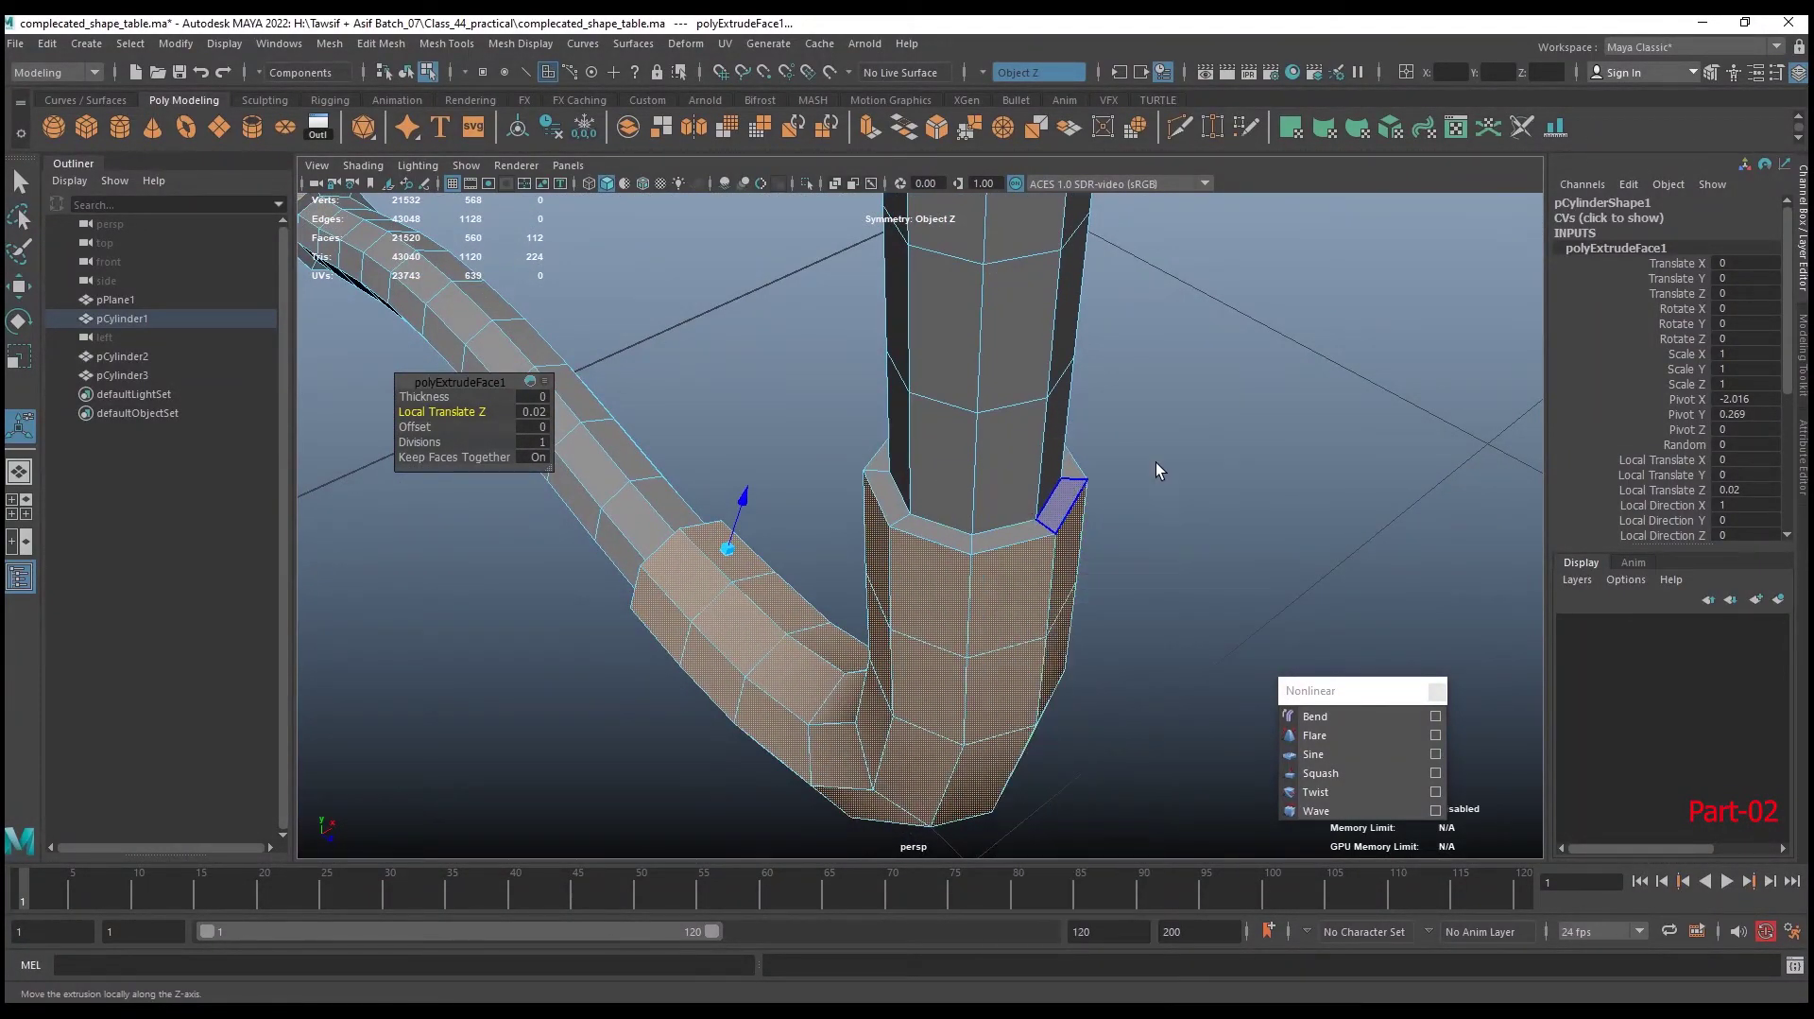
left_click(1054, 518)
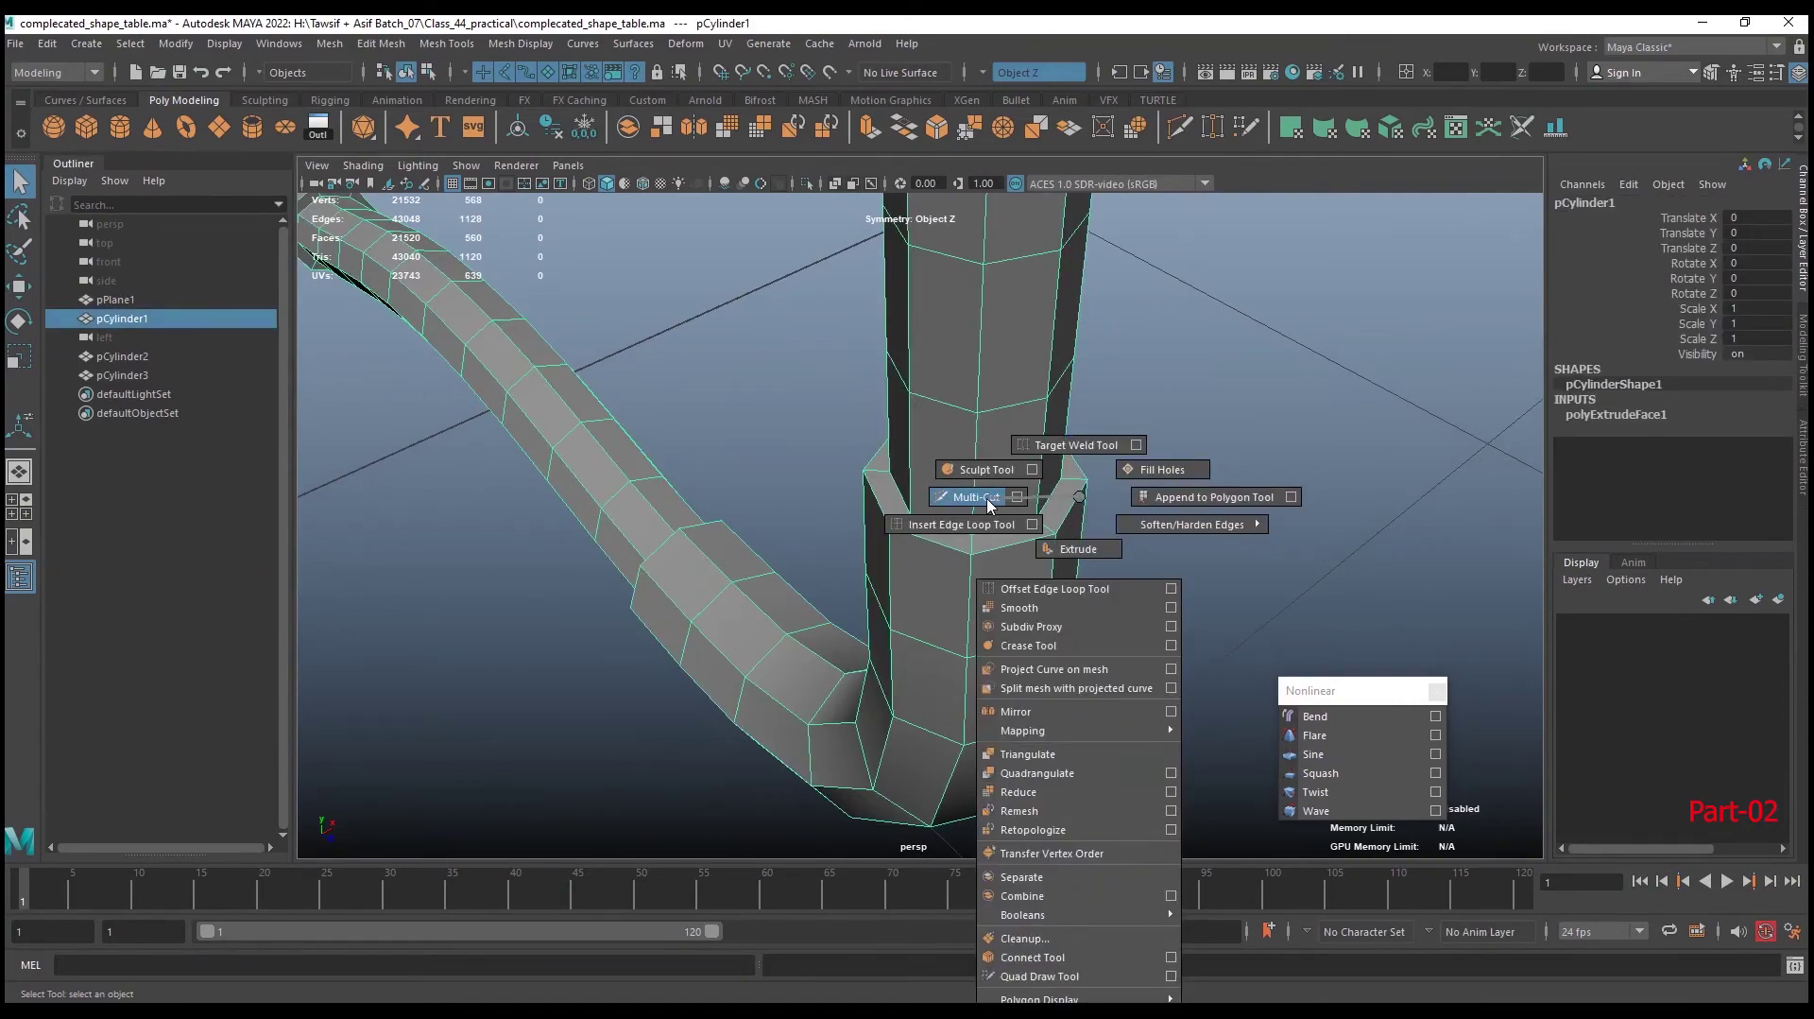
With Multi-Cut, insert supporting edge loops along the upper sleeve's edges
right_click_drag(1080, 510, 1105, 515)
scroll(1134, 567, "up", 3)
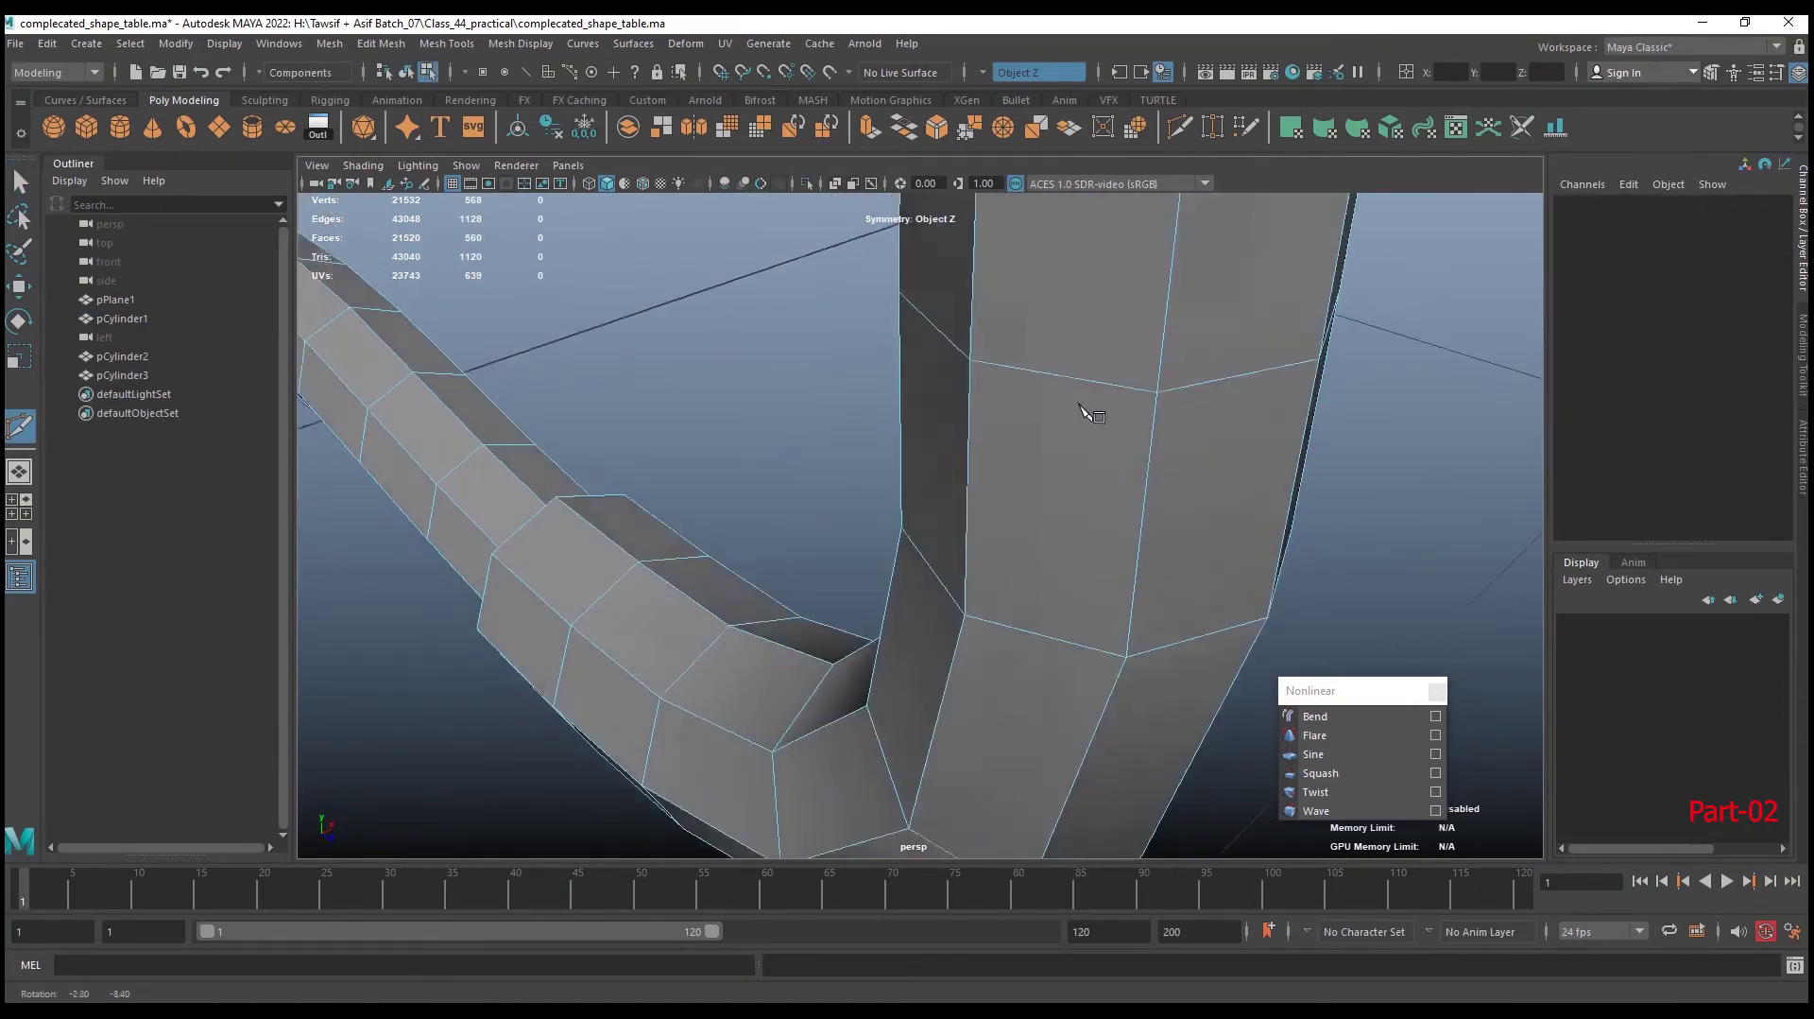
left_click_drag(1053, 526, 1086, 406, "alt")
middle_click_drag(1134, 438, 945, 558, "alt")
left_click(899, 537, "ctrl")
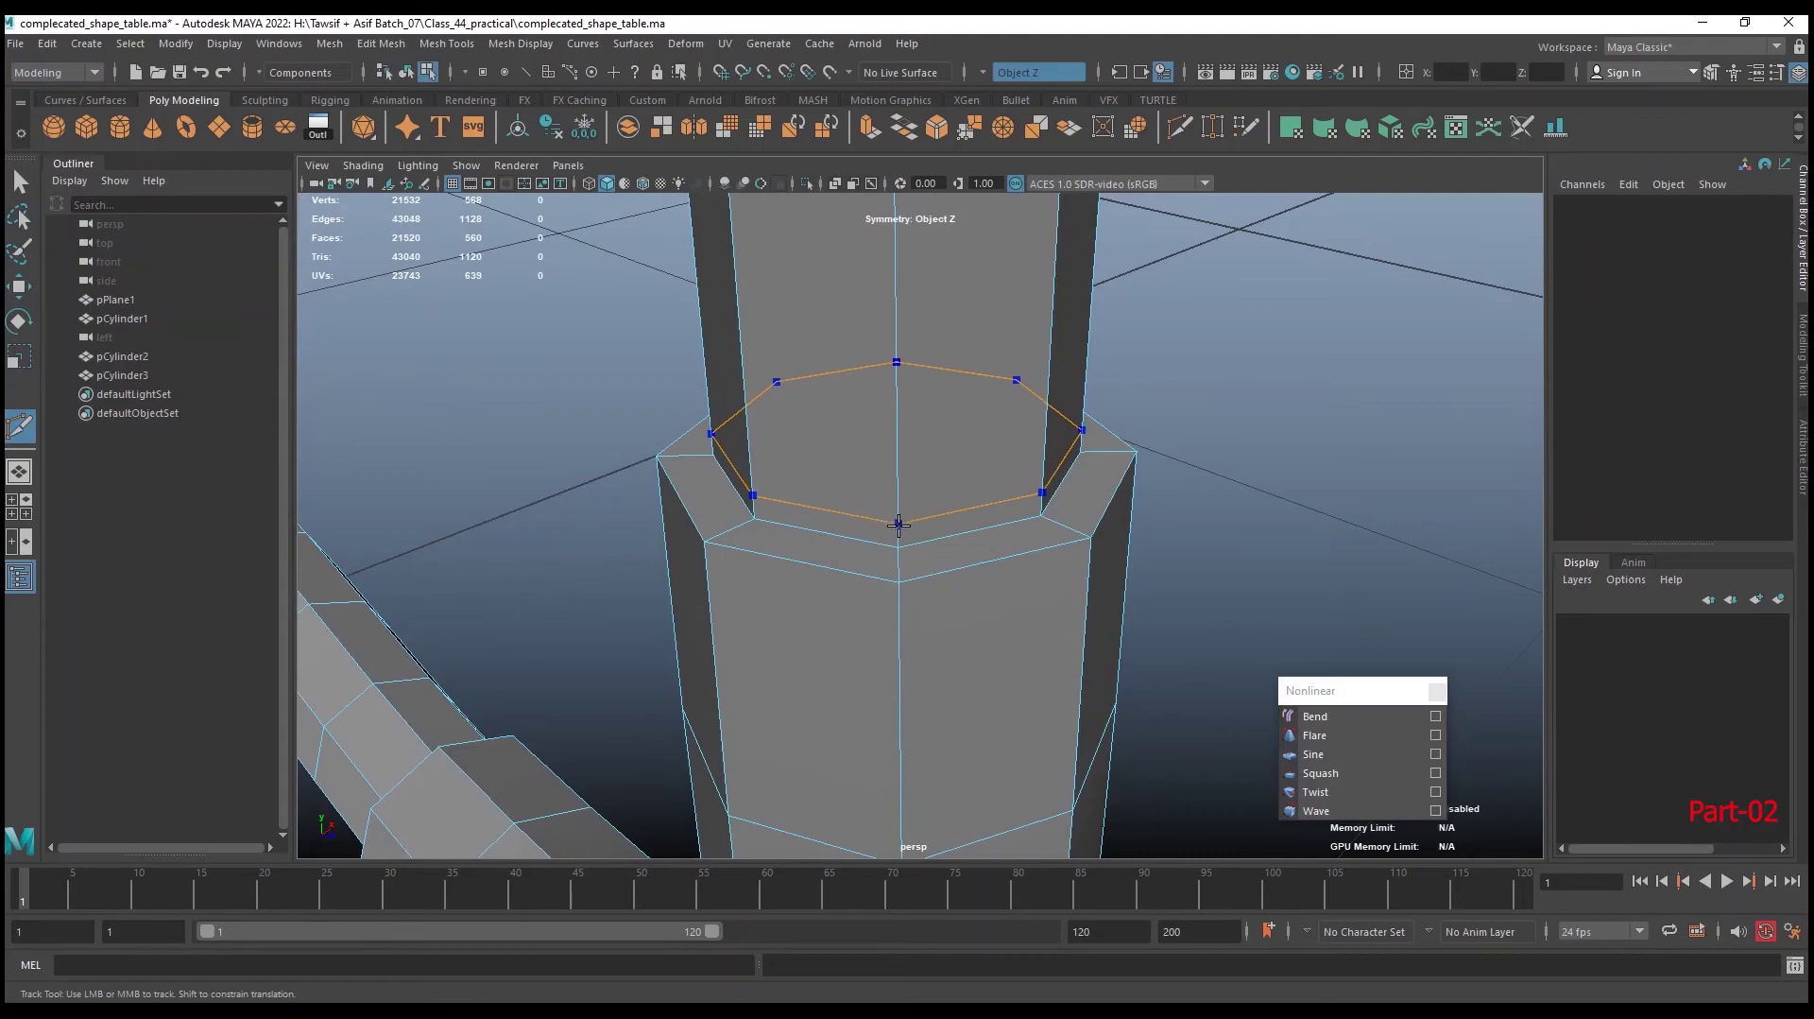
left_click(899, 536, "ctrl")
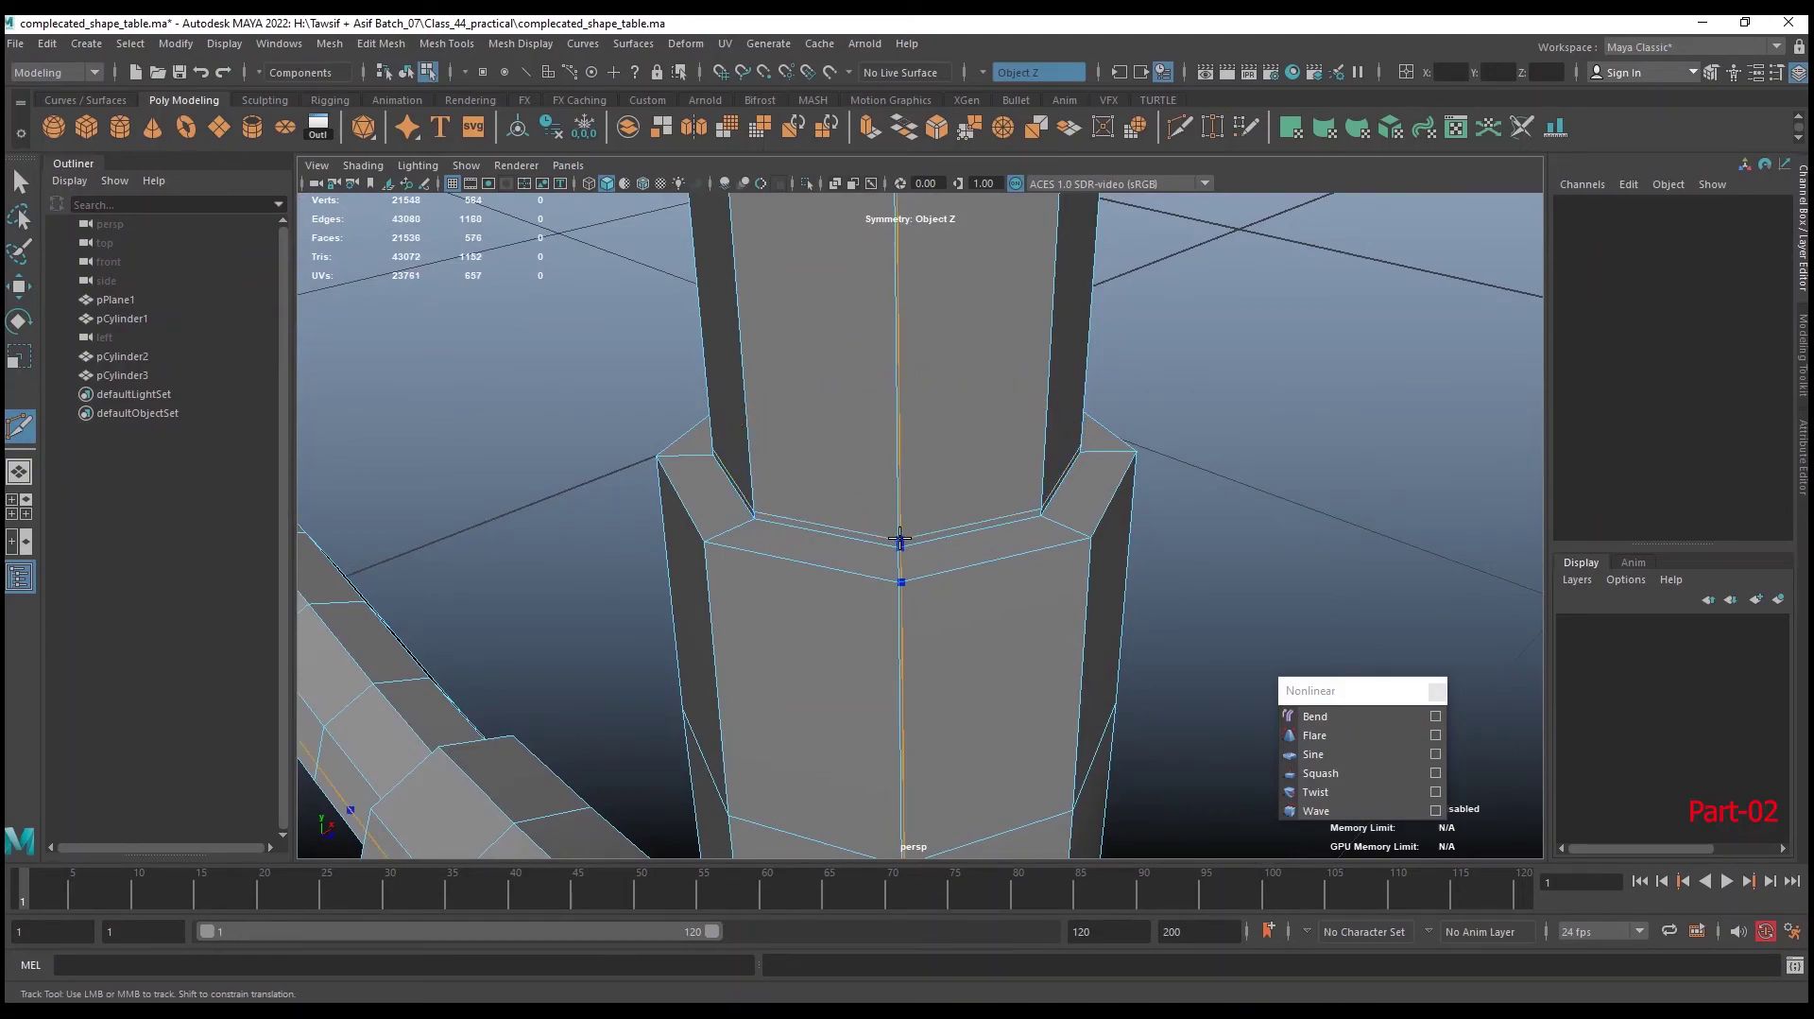
right_click_drag(900, 541, 893, 612, "alt")
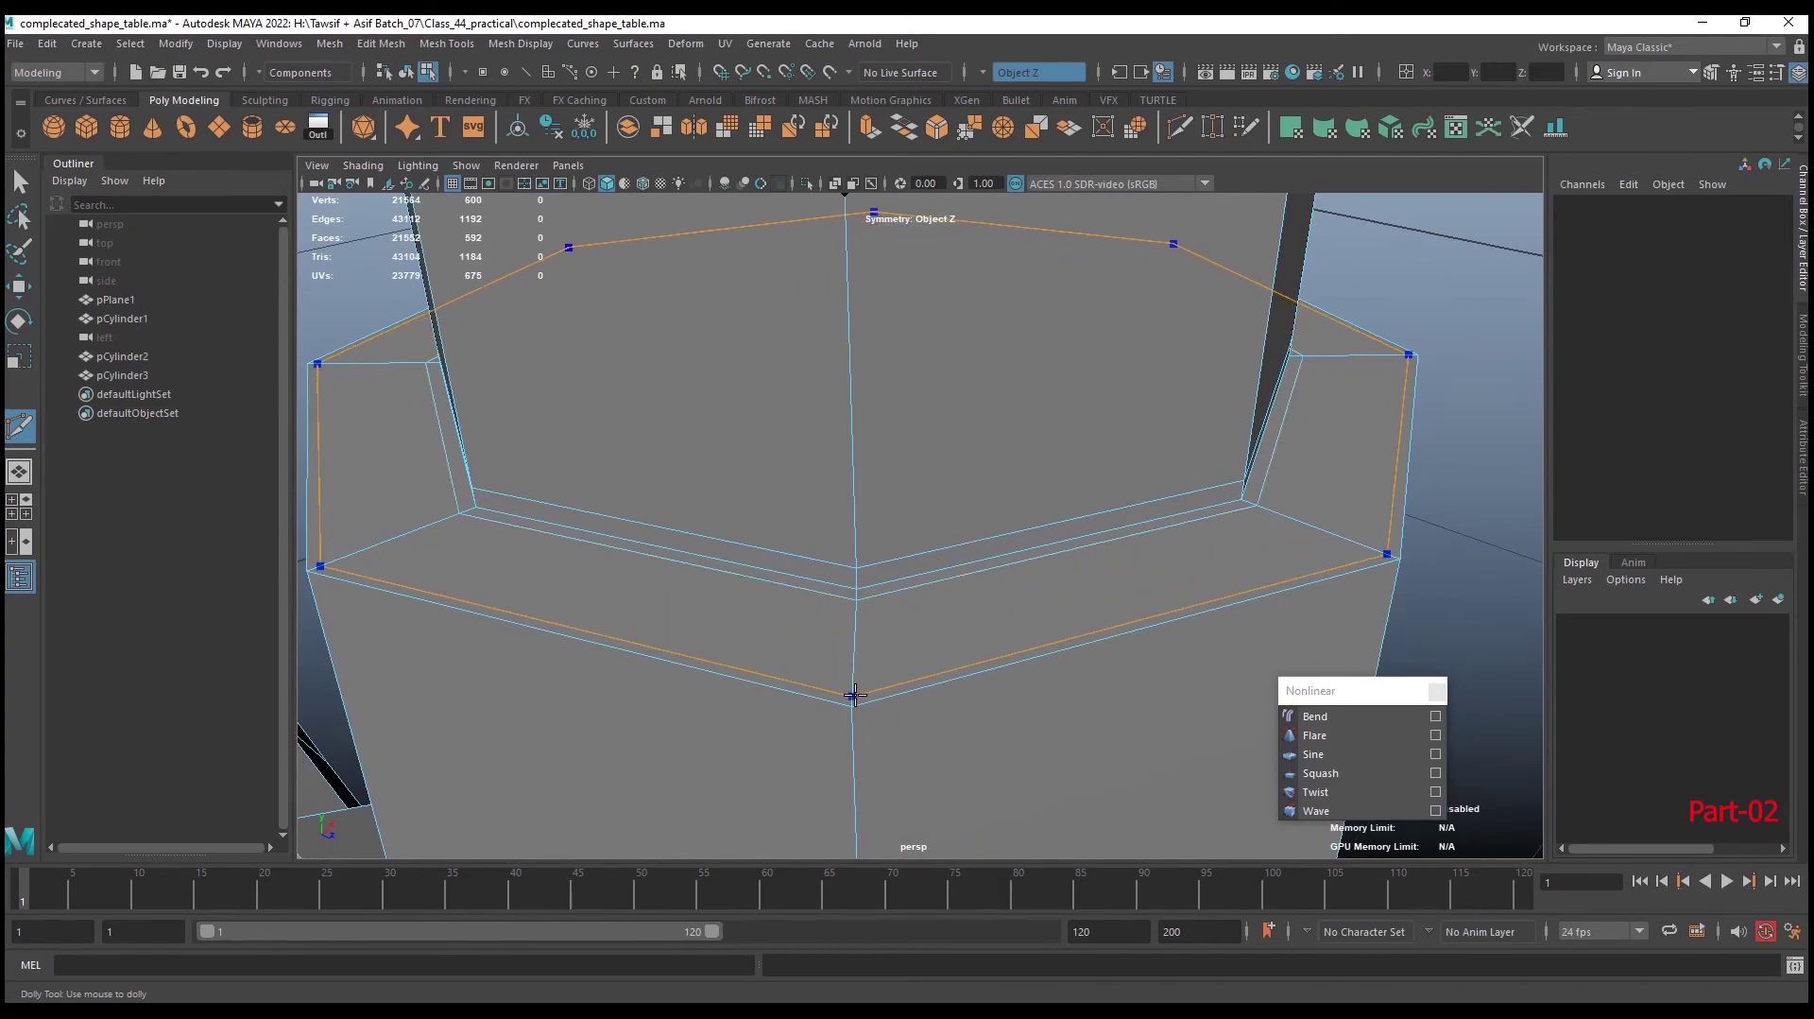
left_click(852, 697, "ctrl")
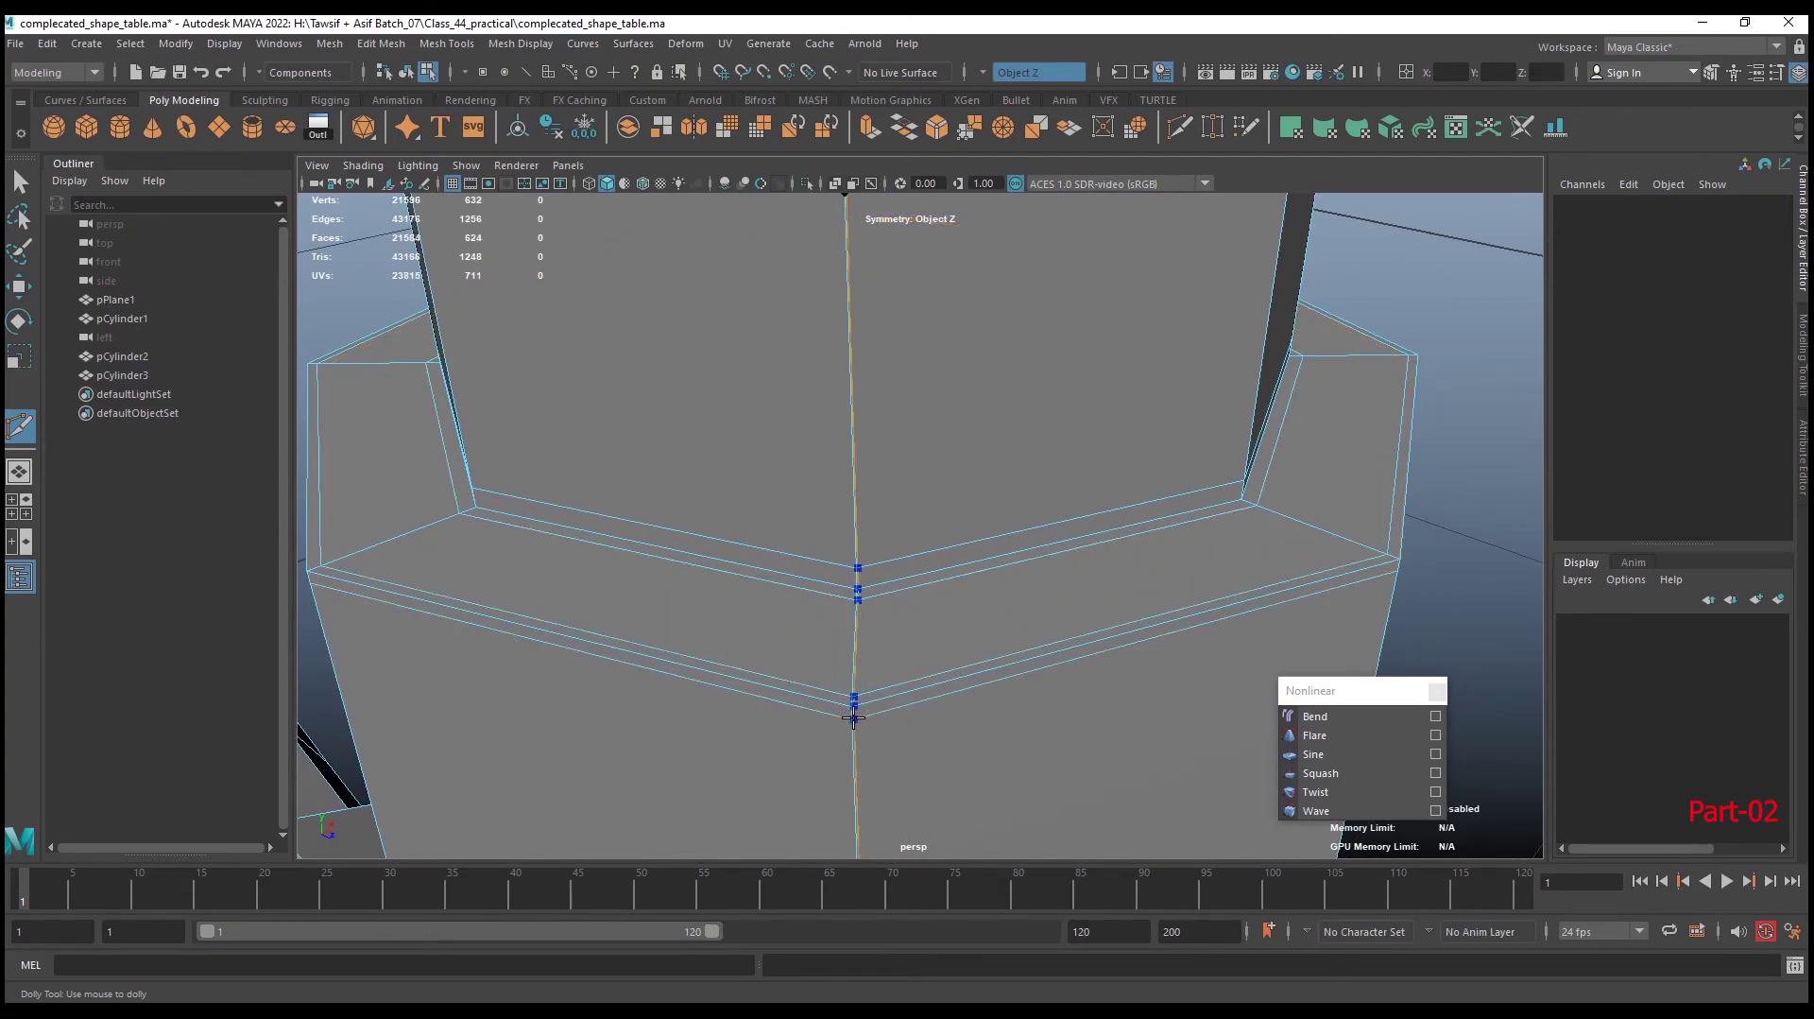
left_click(854, 707, "ctrl")
Add two more supporting edge loops along the lower sleeve's edge near the bend
right_click_drag(1124, 667, 858, 588, "alt")
left_click_drag(858, 588, 936, 633, "alt")
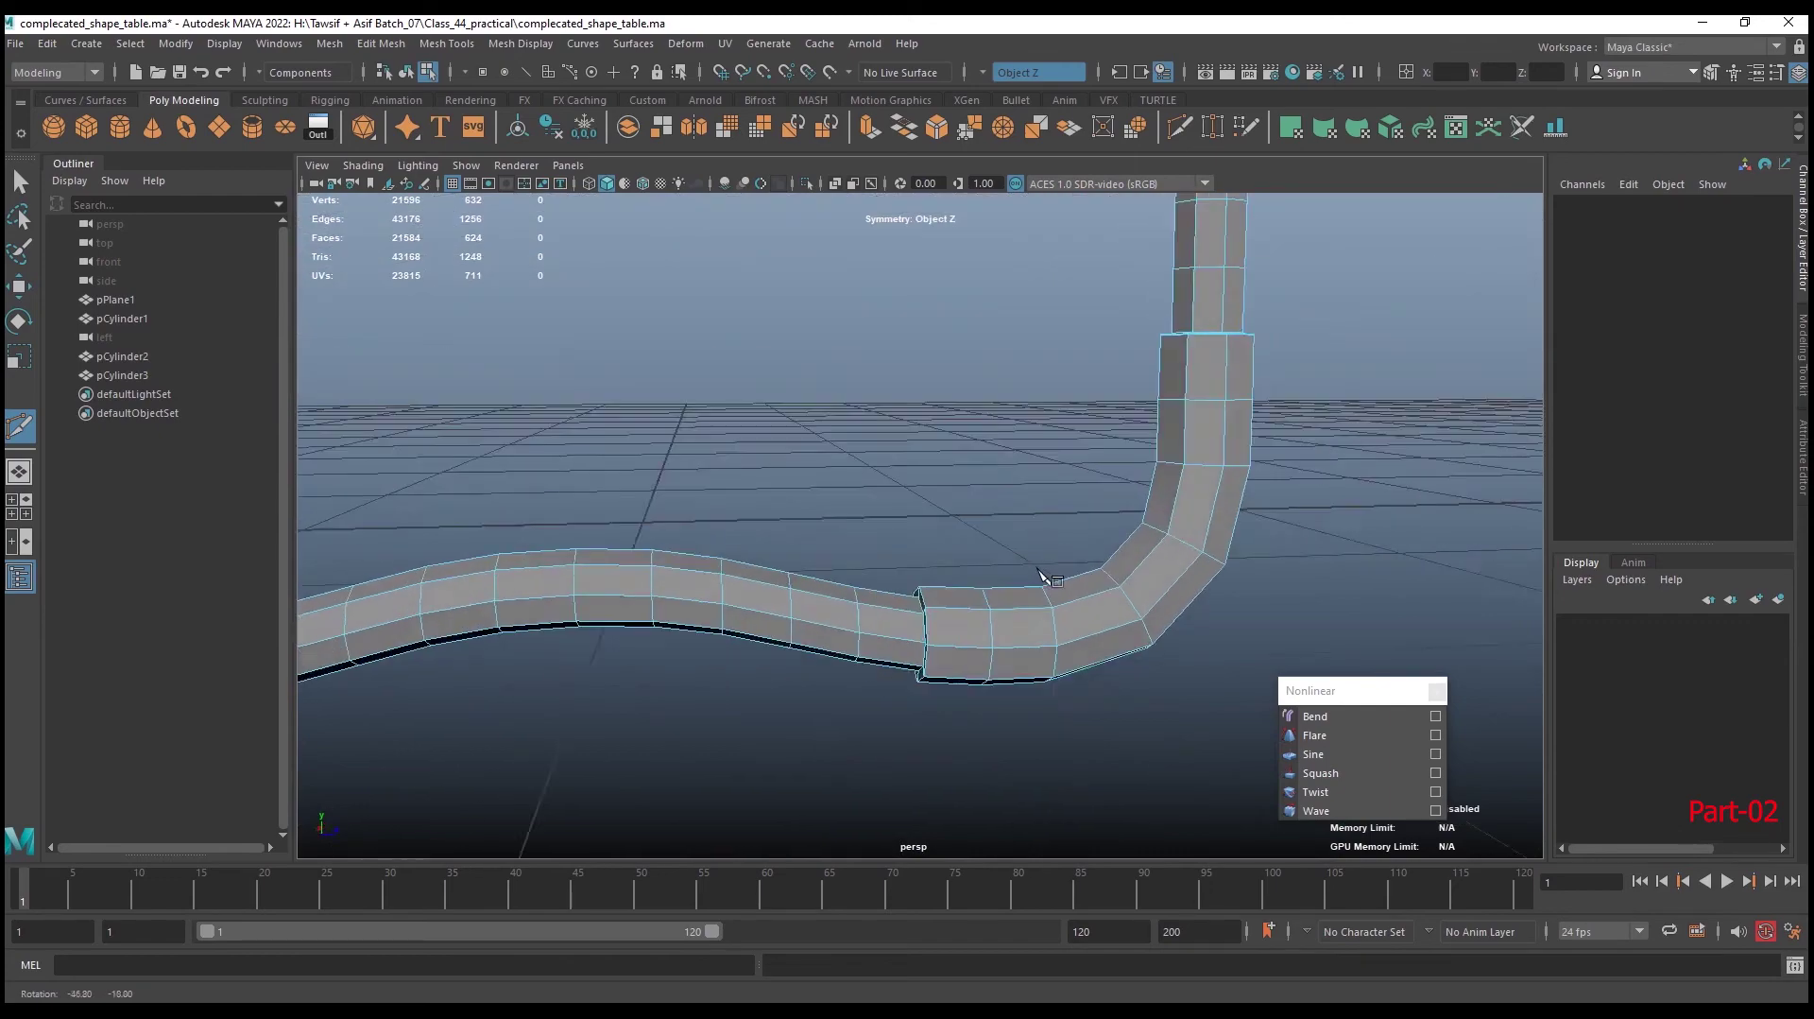
right_click_drag(936, 633, 1021, 679, "alt")
mouse_move(1021, 679)
left_mouse_down("alt")
mouse_move(1024, 765)
mouse_move(878, 643)
mouse_move(968, 736)
mouse_move(902, 666)
left_mouse_up("alt")
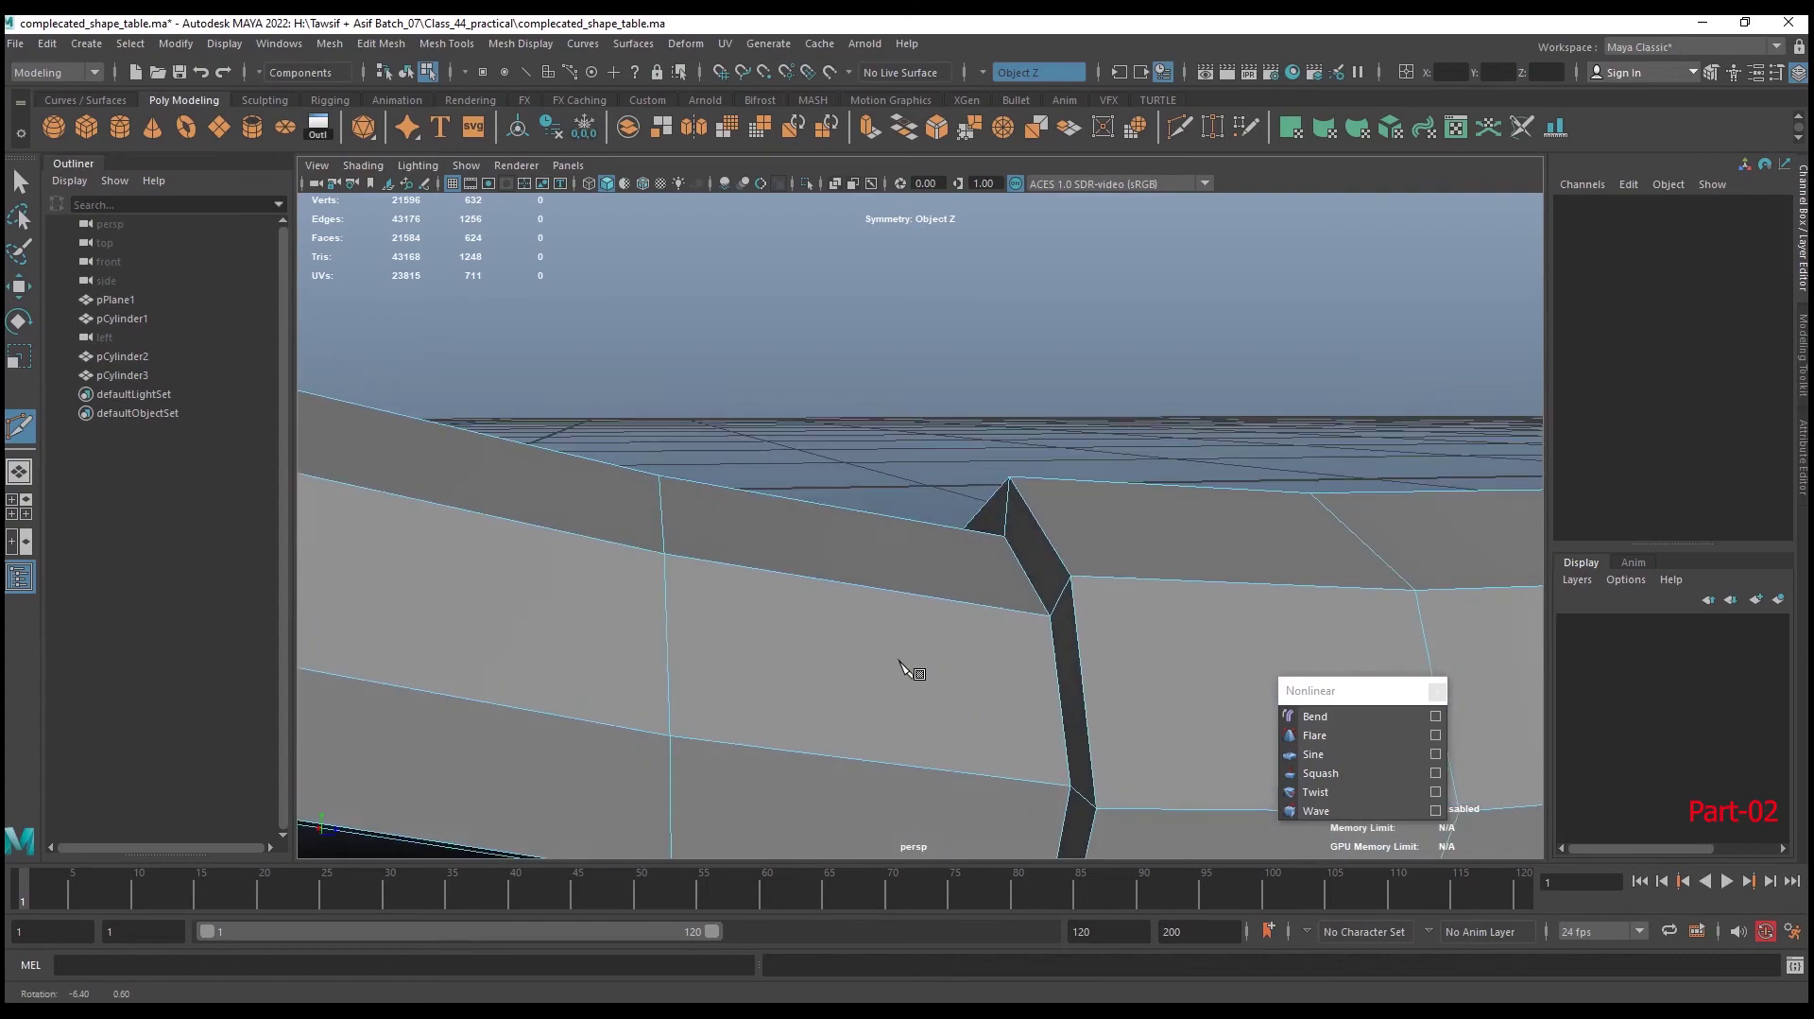
double_click(1047, 613)
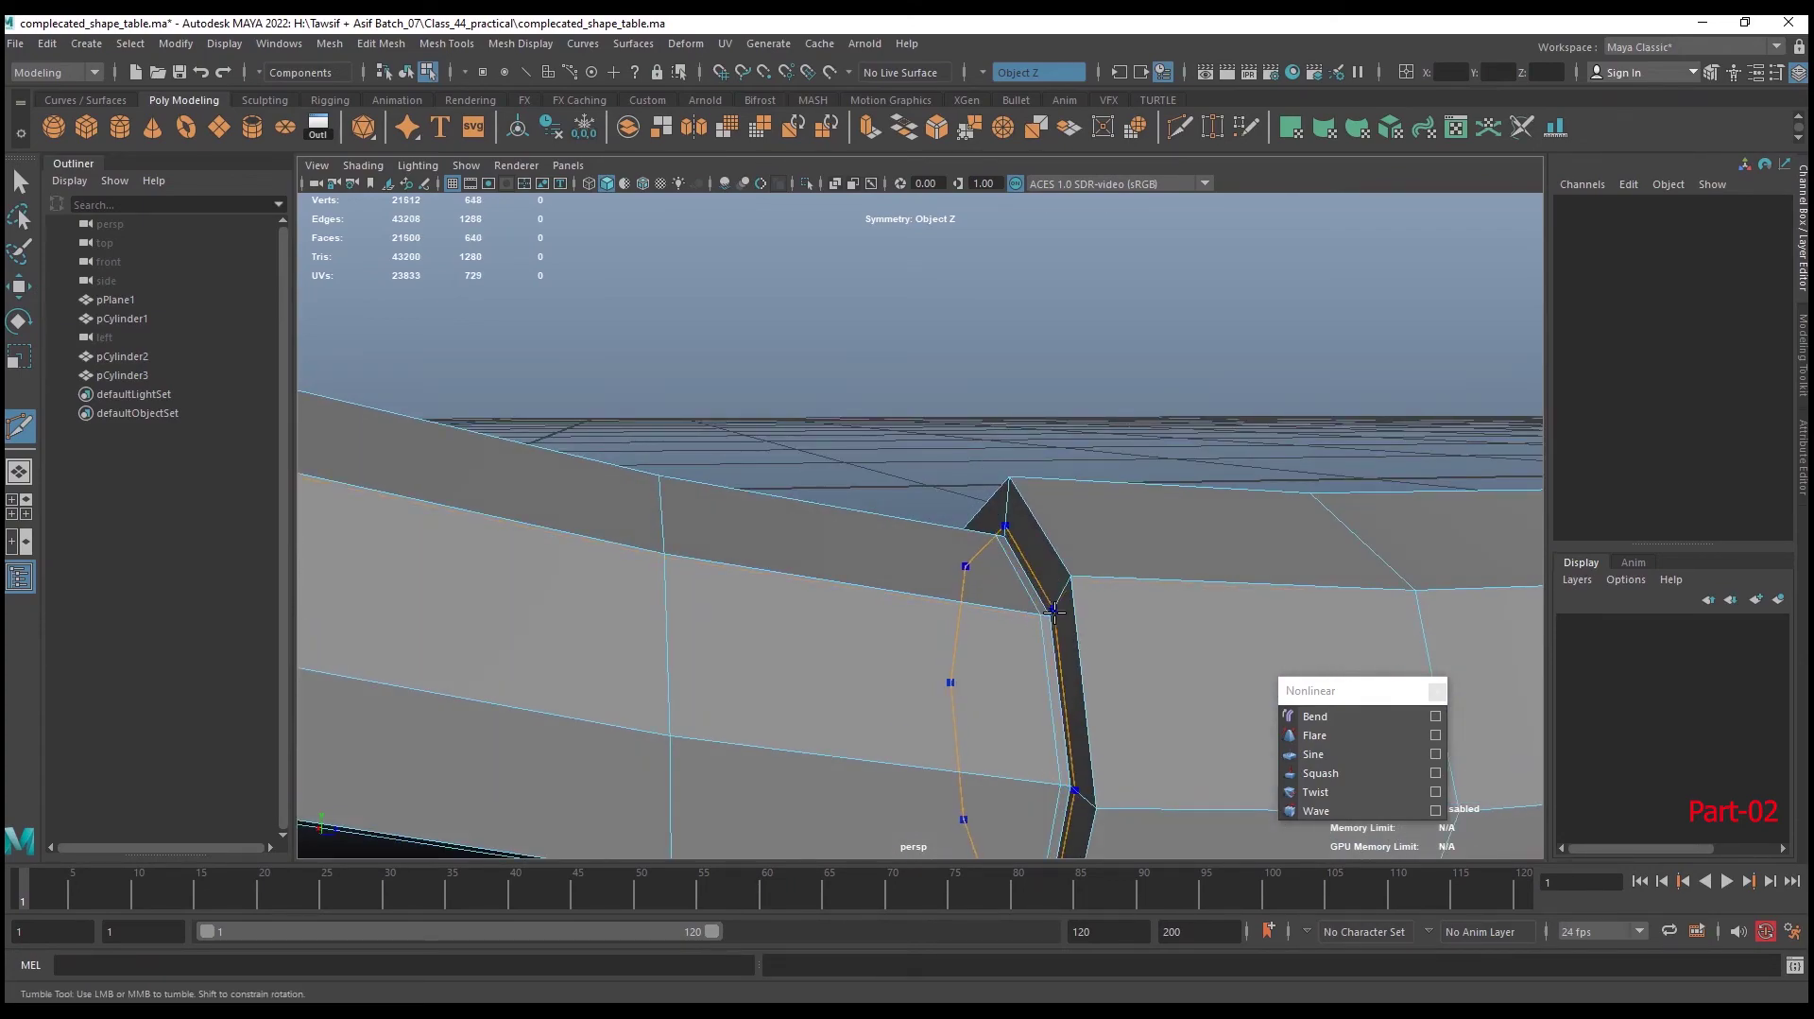
double_click(1055, 609)
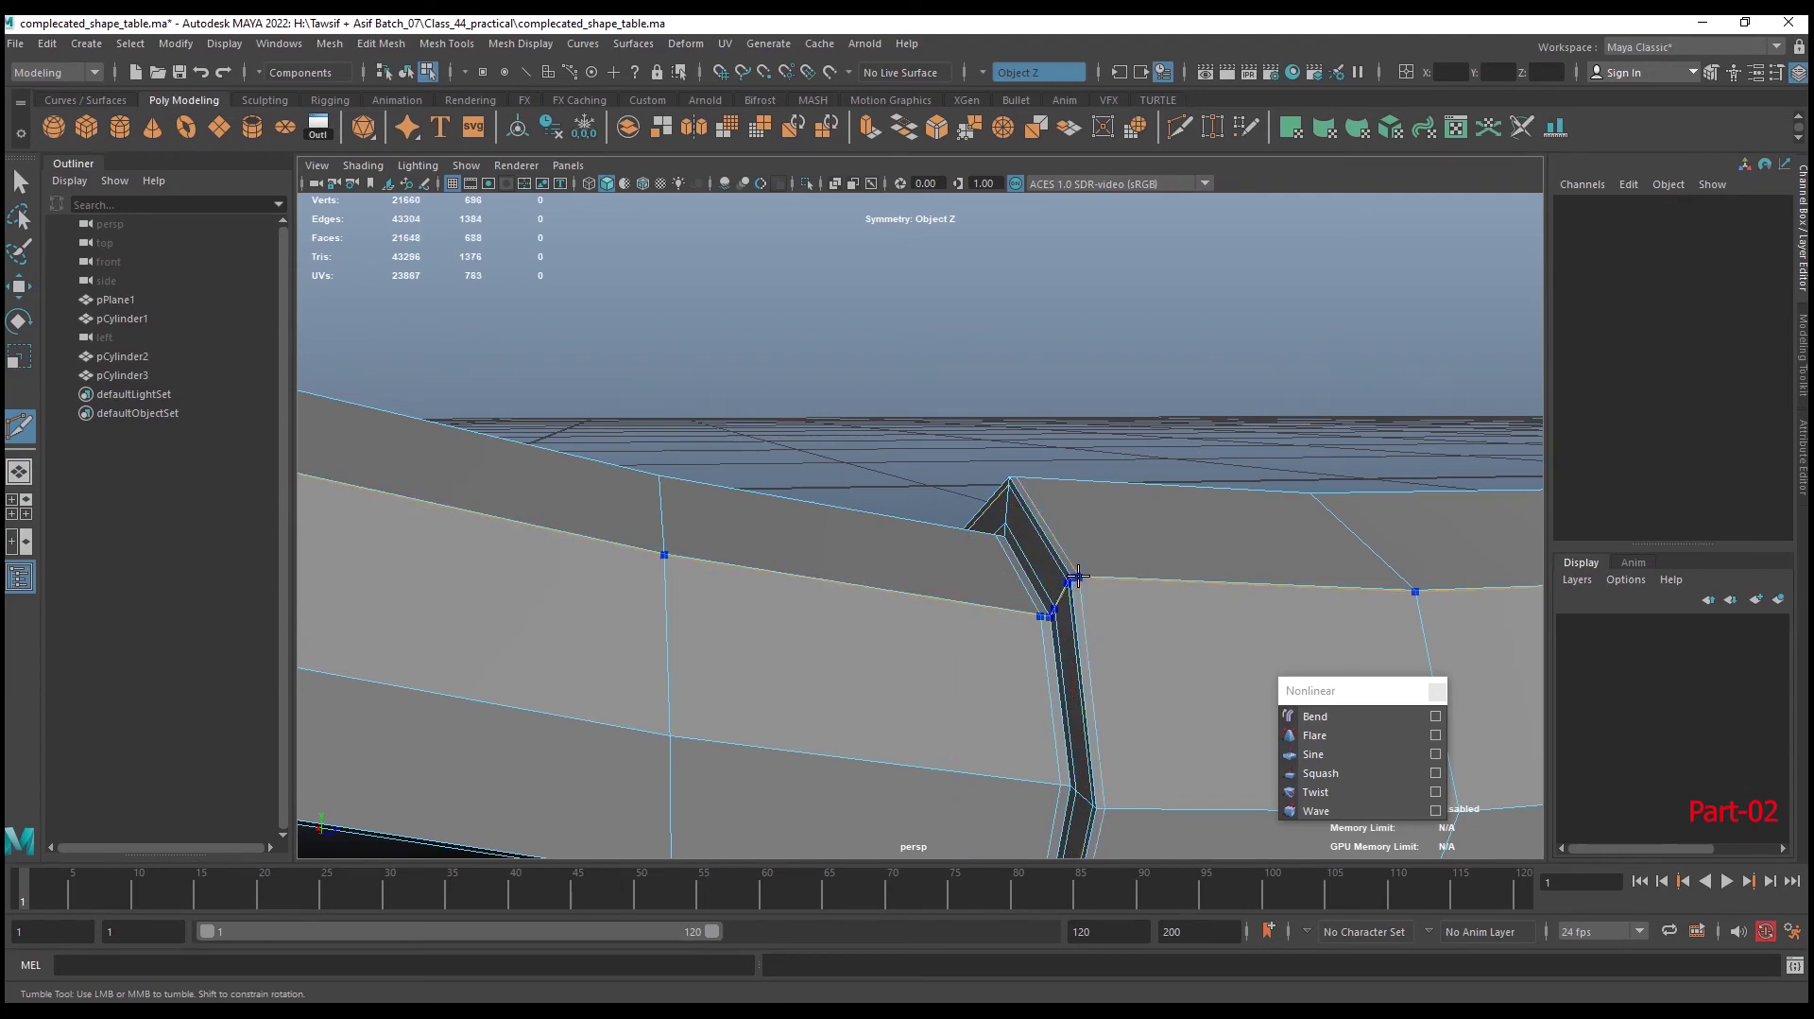
scroll(1146, 631, "down", 6)
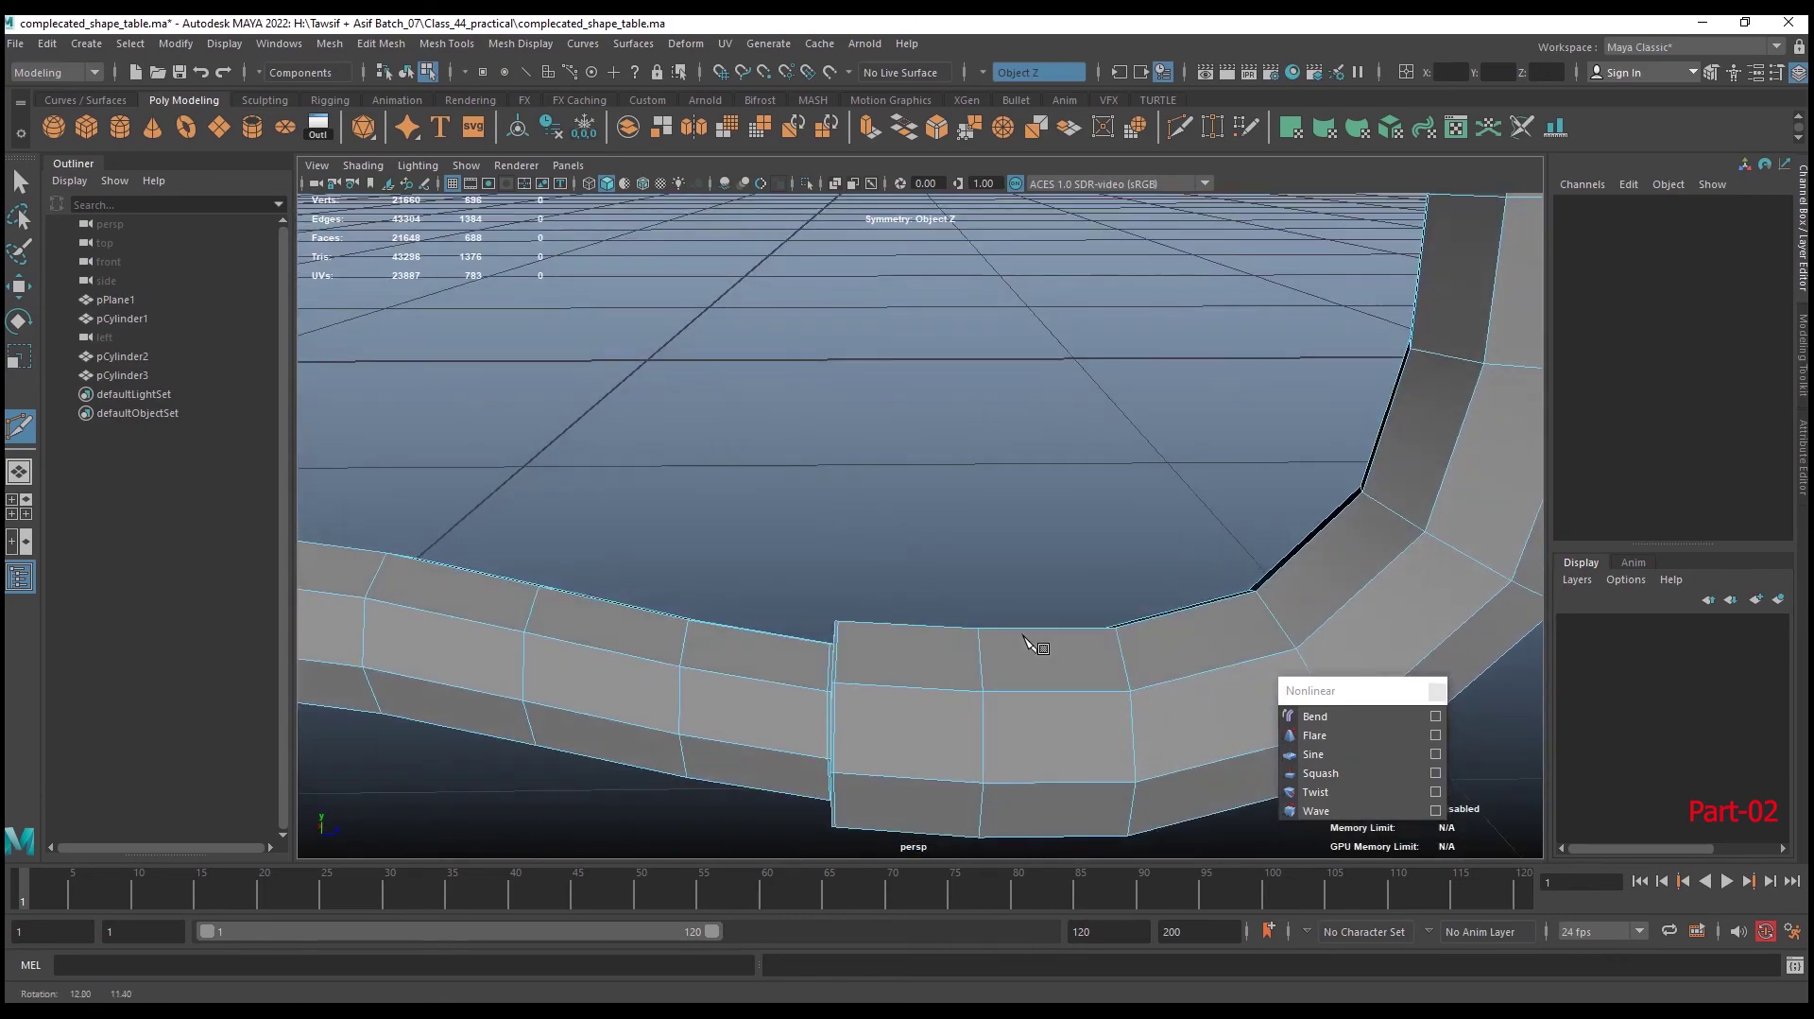
Turn on smooth mesh preview (3) and the Move tool, then view the leg under the tabletop
left_click_drag(1033, 648, 1009, 641, "alt")
key("3")
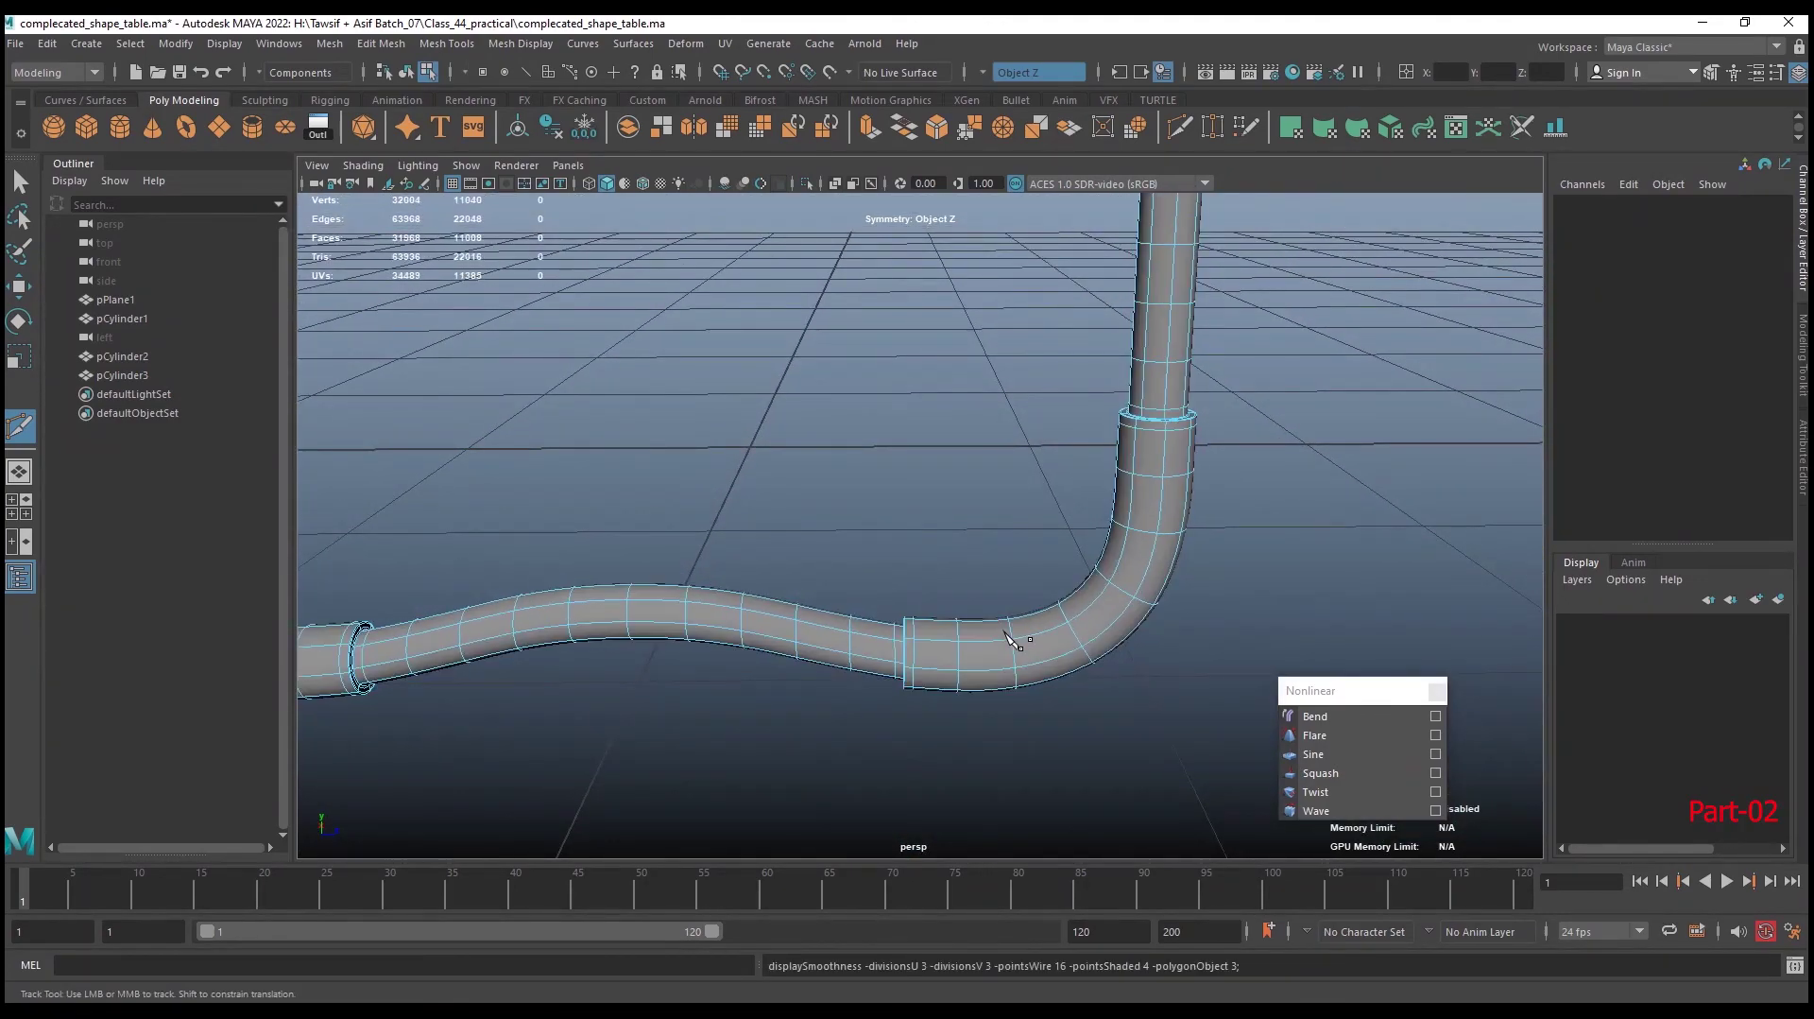
key("w")
mouse_move(1158, 351)
right_mouse_down()
mouse_move(1262, 343)
mouse_move(950, 360)
right_mouse_up()
mouse_move(950, 360)
left_mouse_down("alt")
mouse_move(972, 542)
mouse_move(1024, 618)
mouse_move(1030, 575)
mouse_move(956, 591)
mouse_move(1119, 552)
mouse_move(998, 553)
mouse_move(934, 520)
mouse_move(973, 518)
mouse_move(1013, 563)
mouse_move(938, 561)
left_mouse_up("alt")
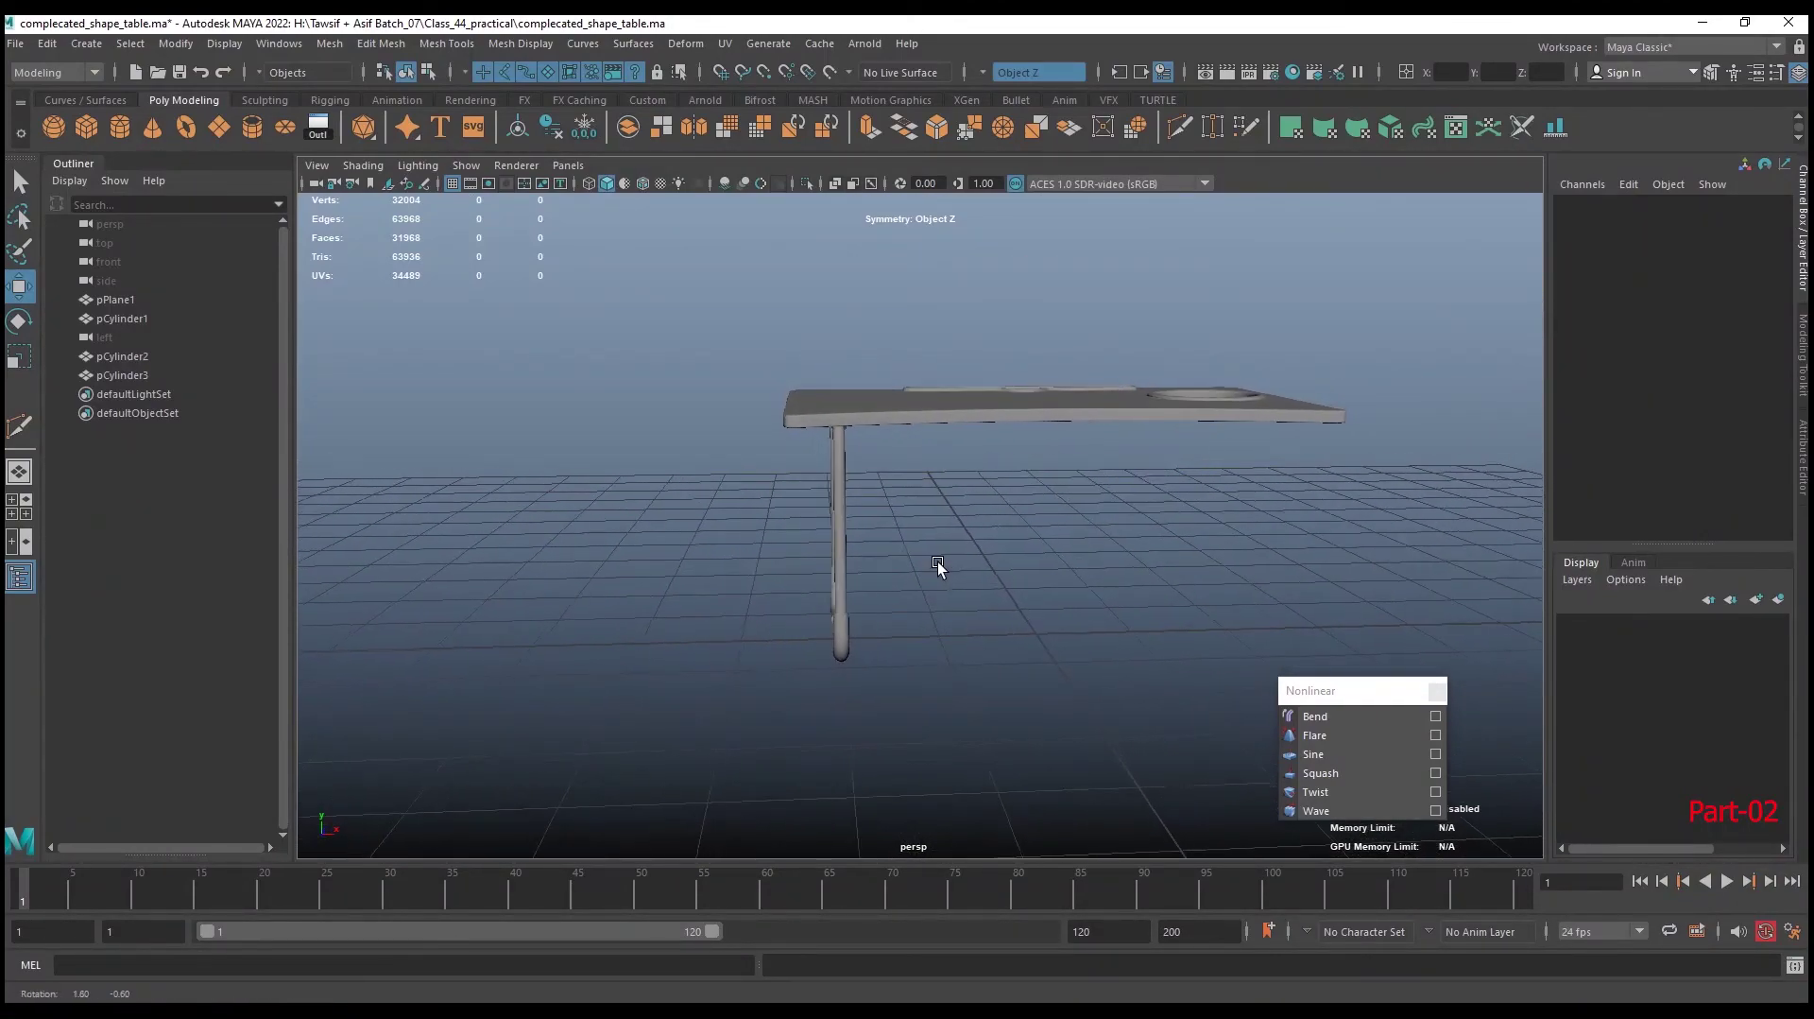
Turn off symmetry from the marking menu and reselect the tube leg
left_click(837, 520)
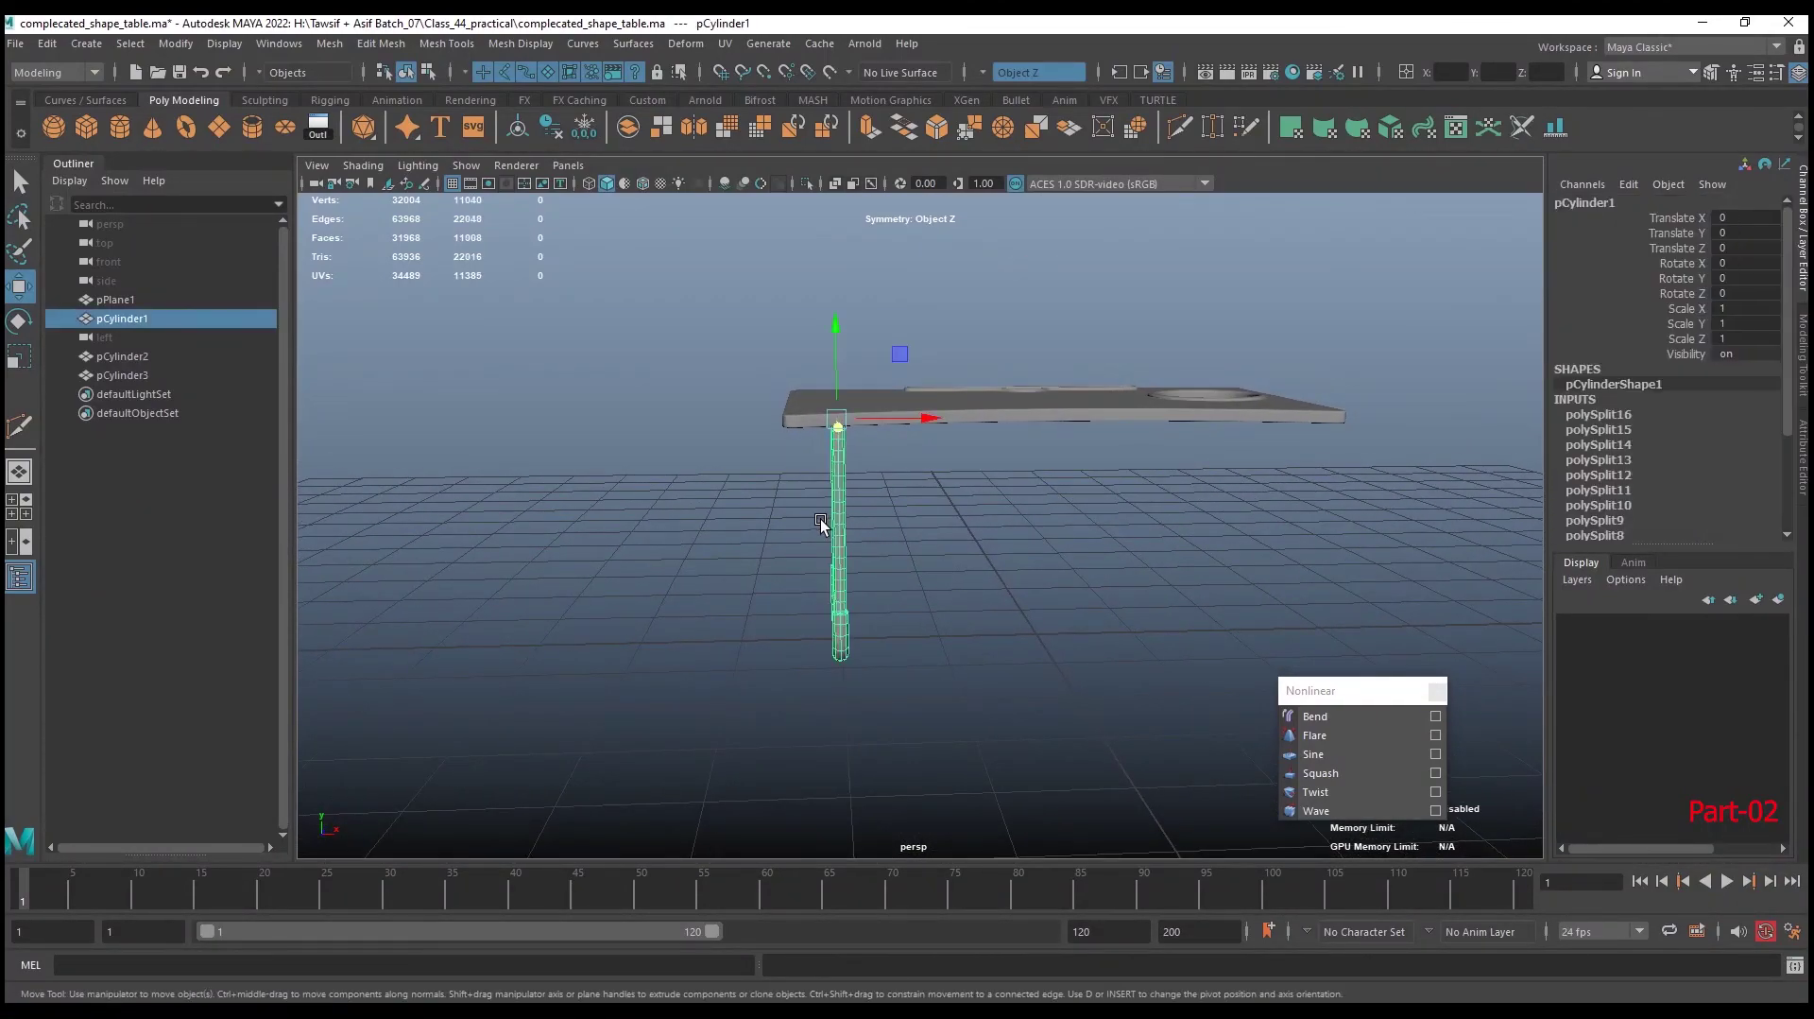
right_click(897, 459)
left_click(945, 507)
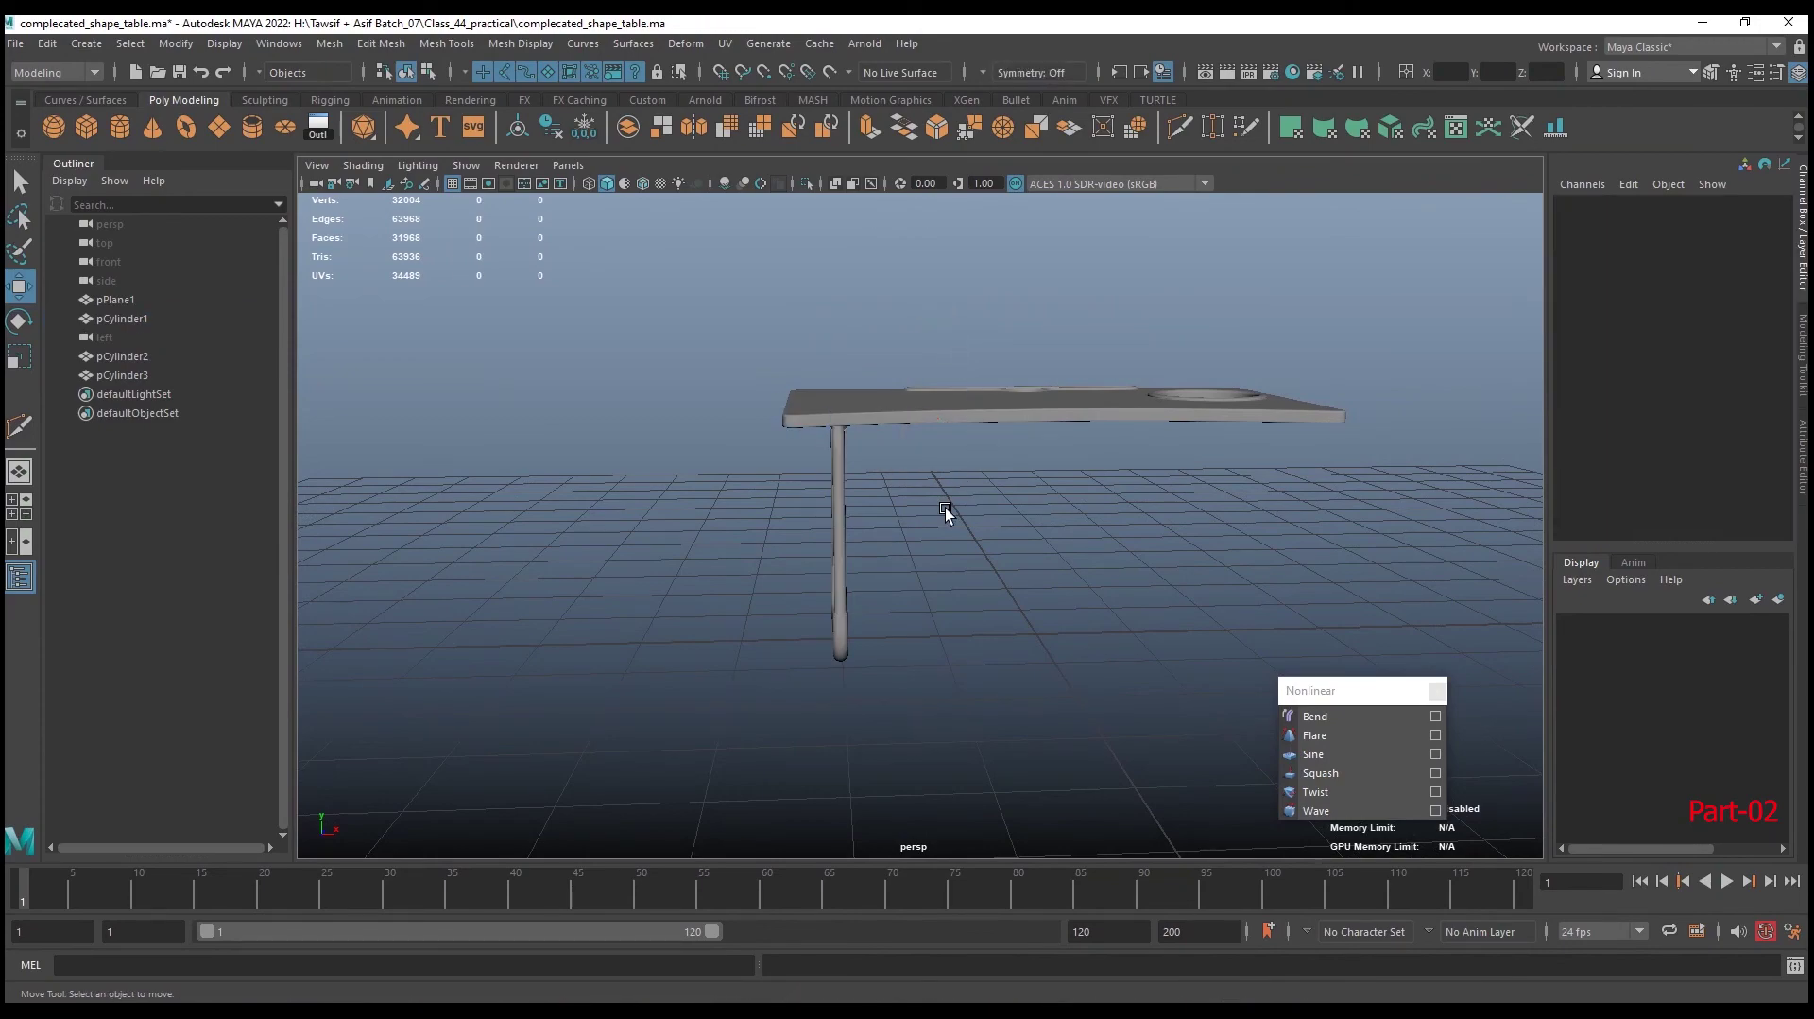
mouse_move(945, 508)
left_mouse_down("alt")
mouse_move(968, 503)
mouse_move(848, 497)
left_mouse_up("alt")
left_click(847, 492)
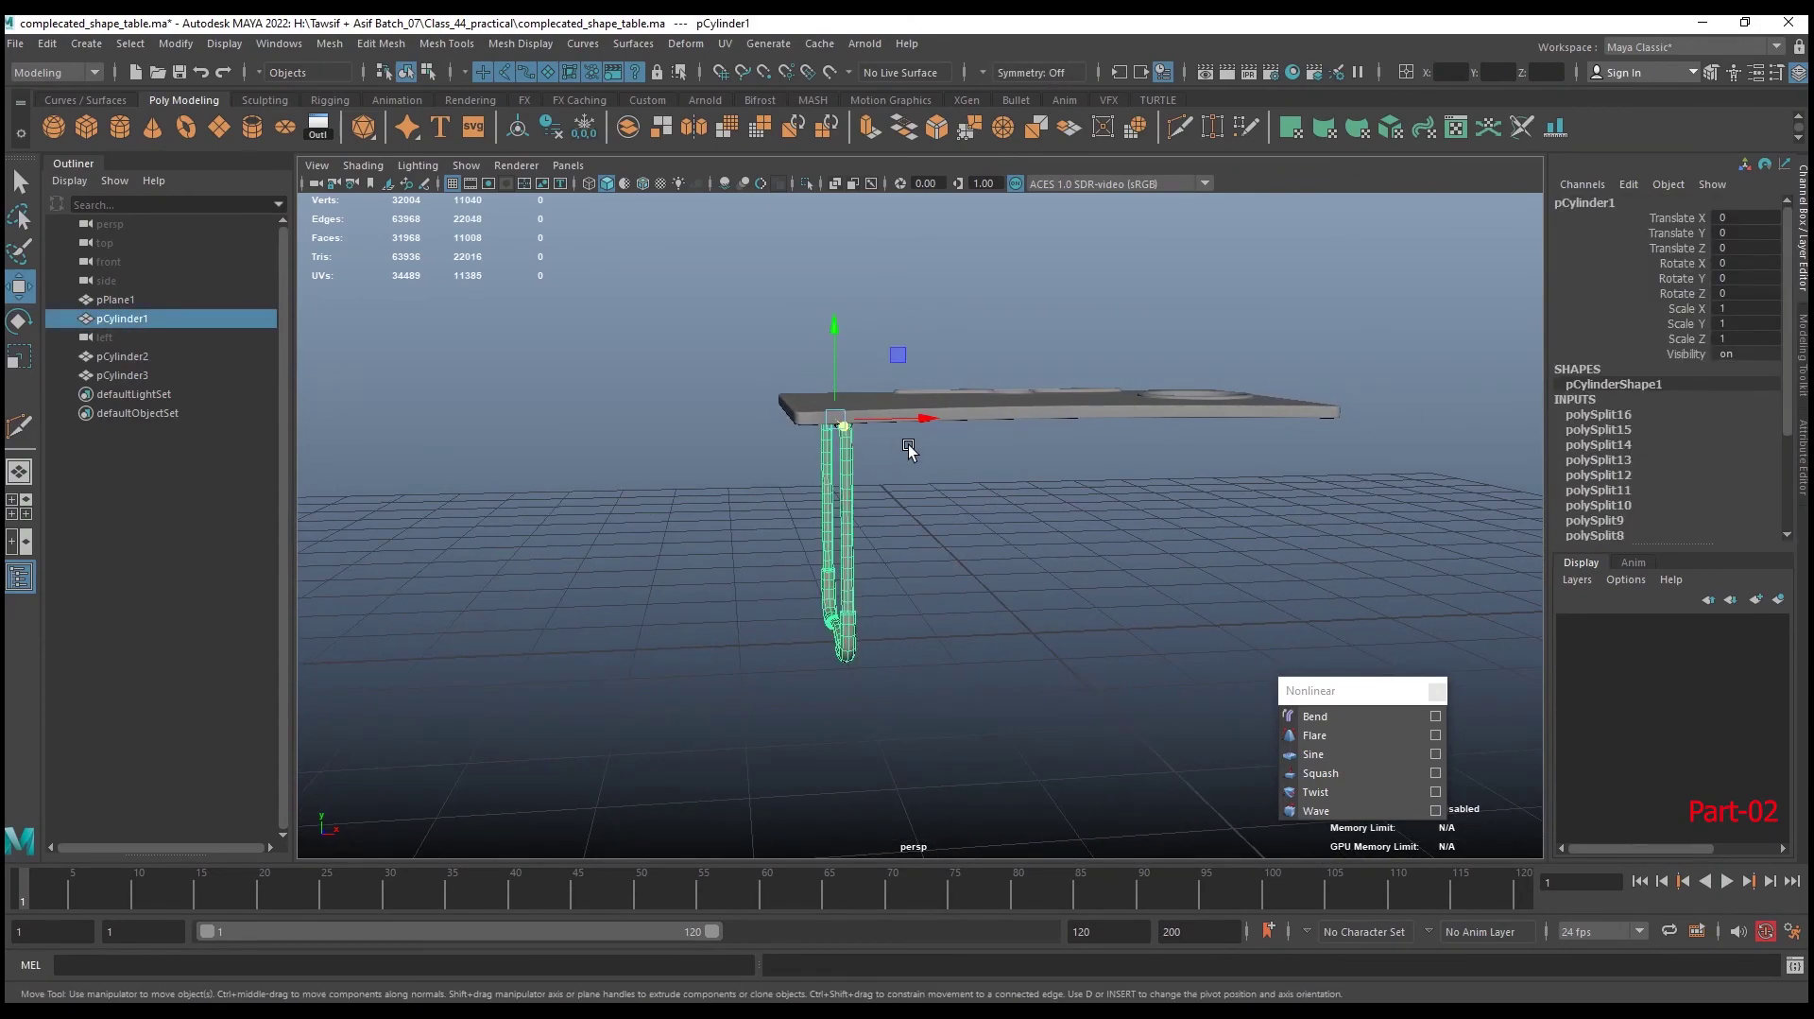
Rotate the leg about -9.6 degrees around Z, then return to Move and deselect
key("e")
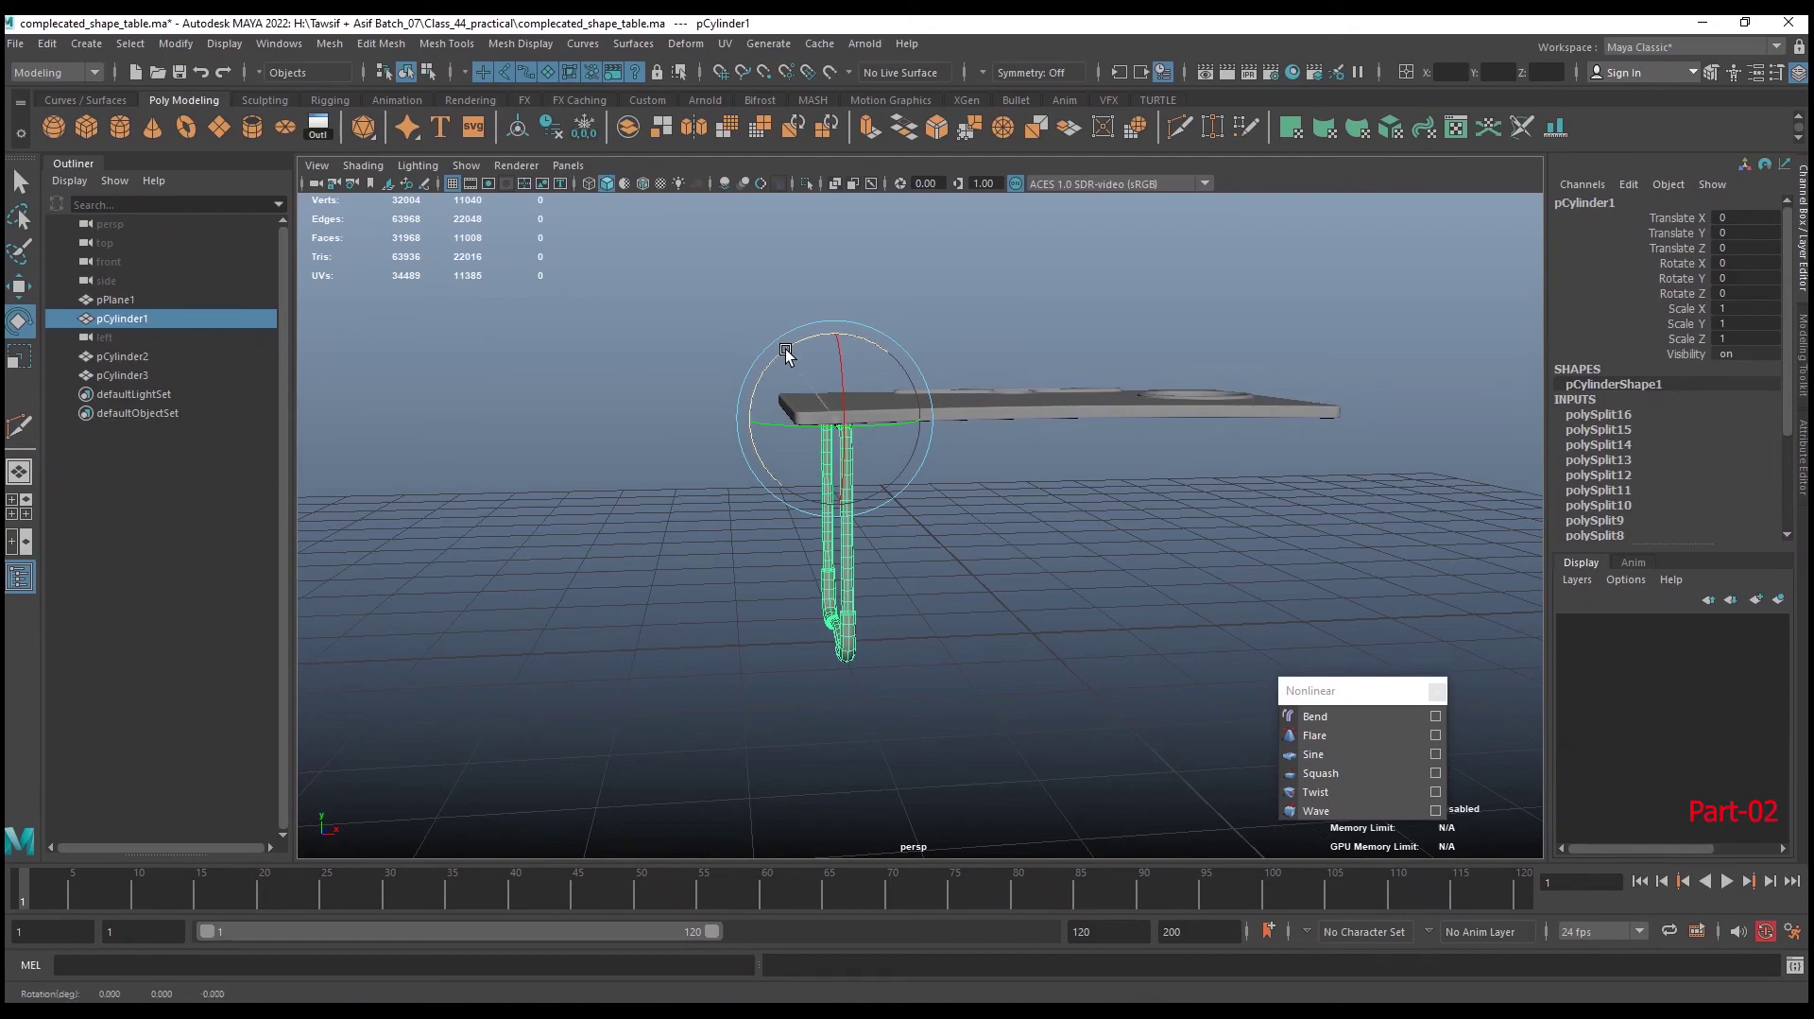
left_click_drag(789, 356, 801, 349)
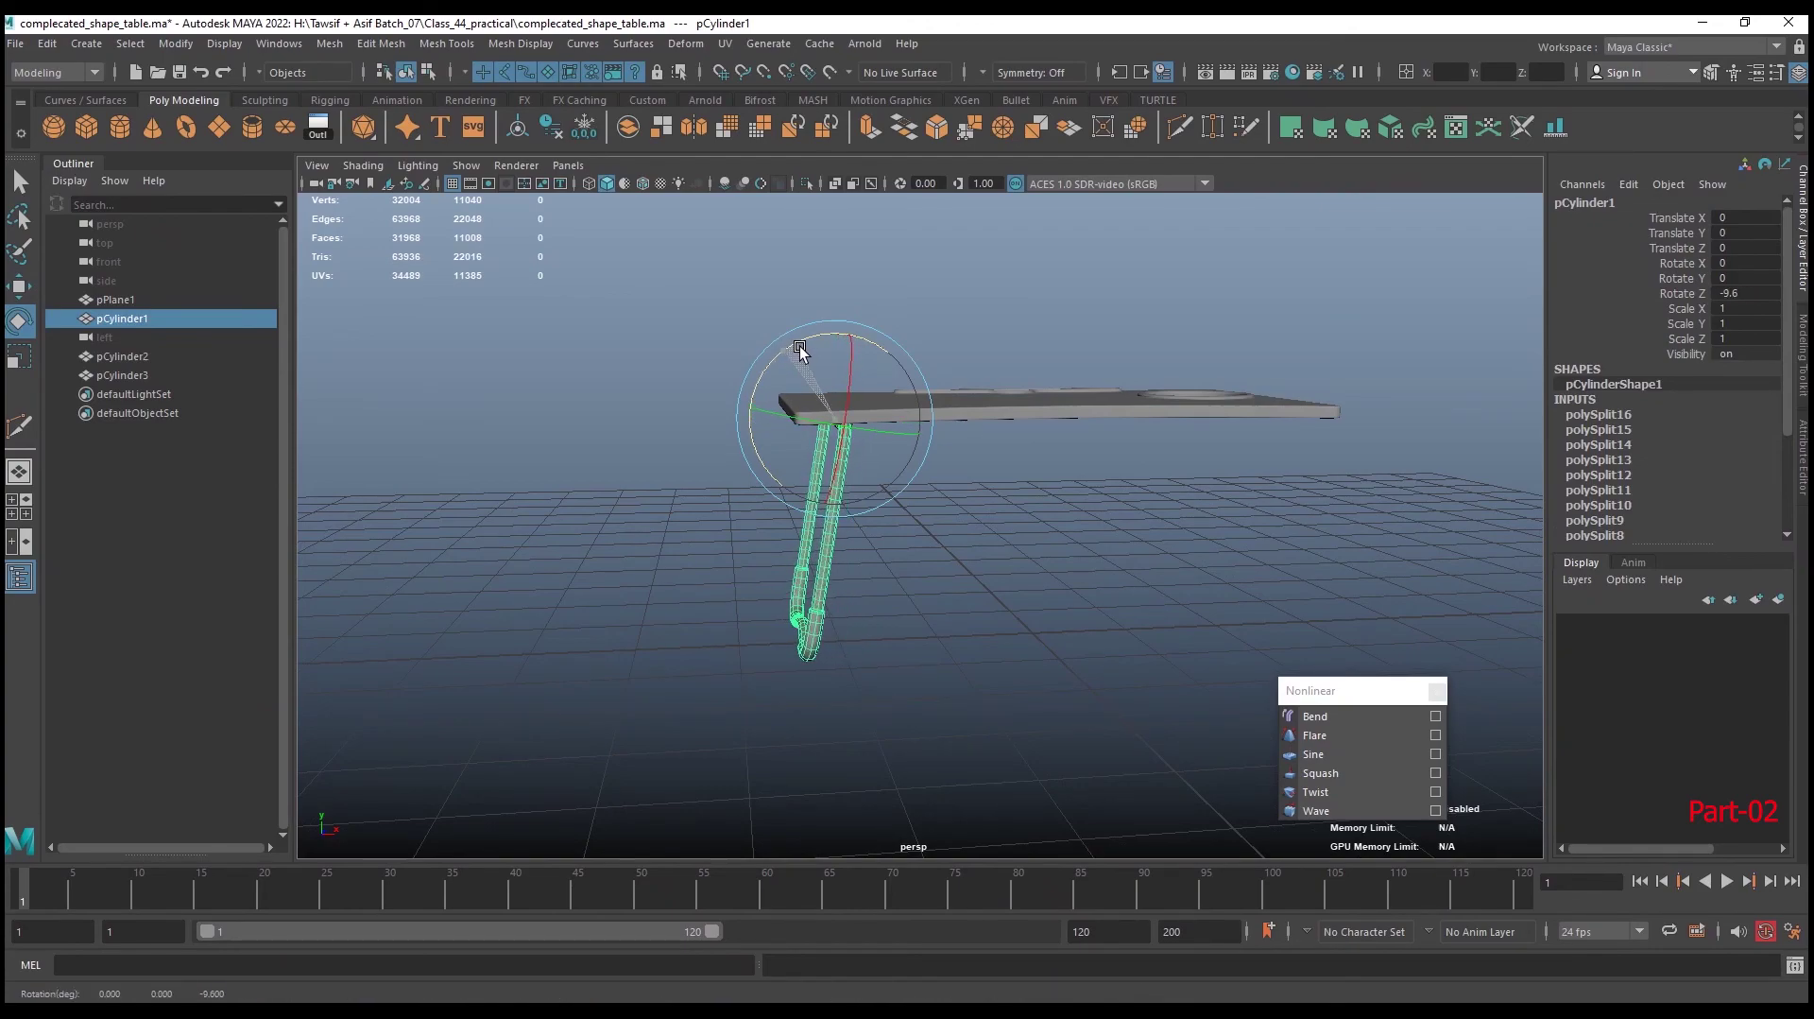
mouse_move(995, 588)
left_mouse_down("alt")
mouse_move(1216, 565)
mouse_move(1102, 537)
mouse_move(1165, 537)
mouse_move(769, 543)
mouse_move(1057, 582)
mouse_move(919, 599)
mouse_move(1081, 592)
mouse_move(1107, 524)
mouse_move(858, 542)
mouse_move(869, 503)
mouse_move(900, 529)
left_mouse_up("alt")
key("w")
left_click(1056, 582)
right_click_drag(900, 529, 994, 626, "alt")
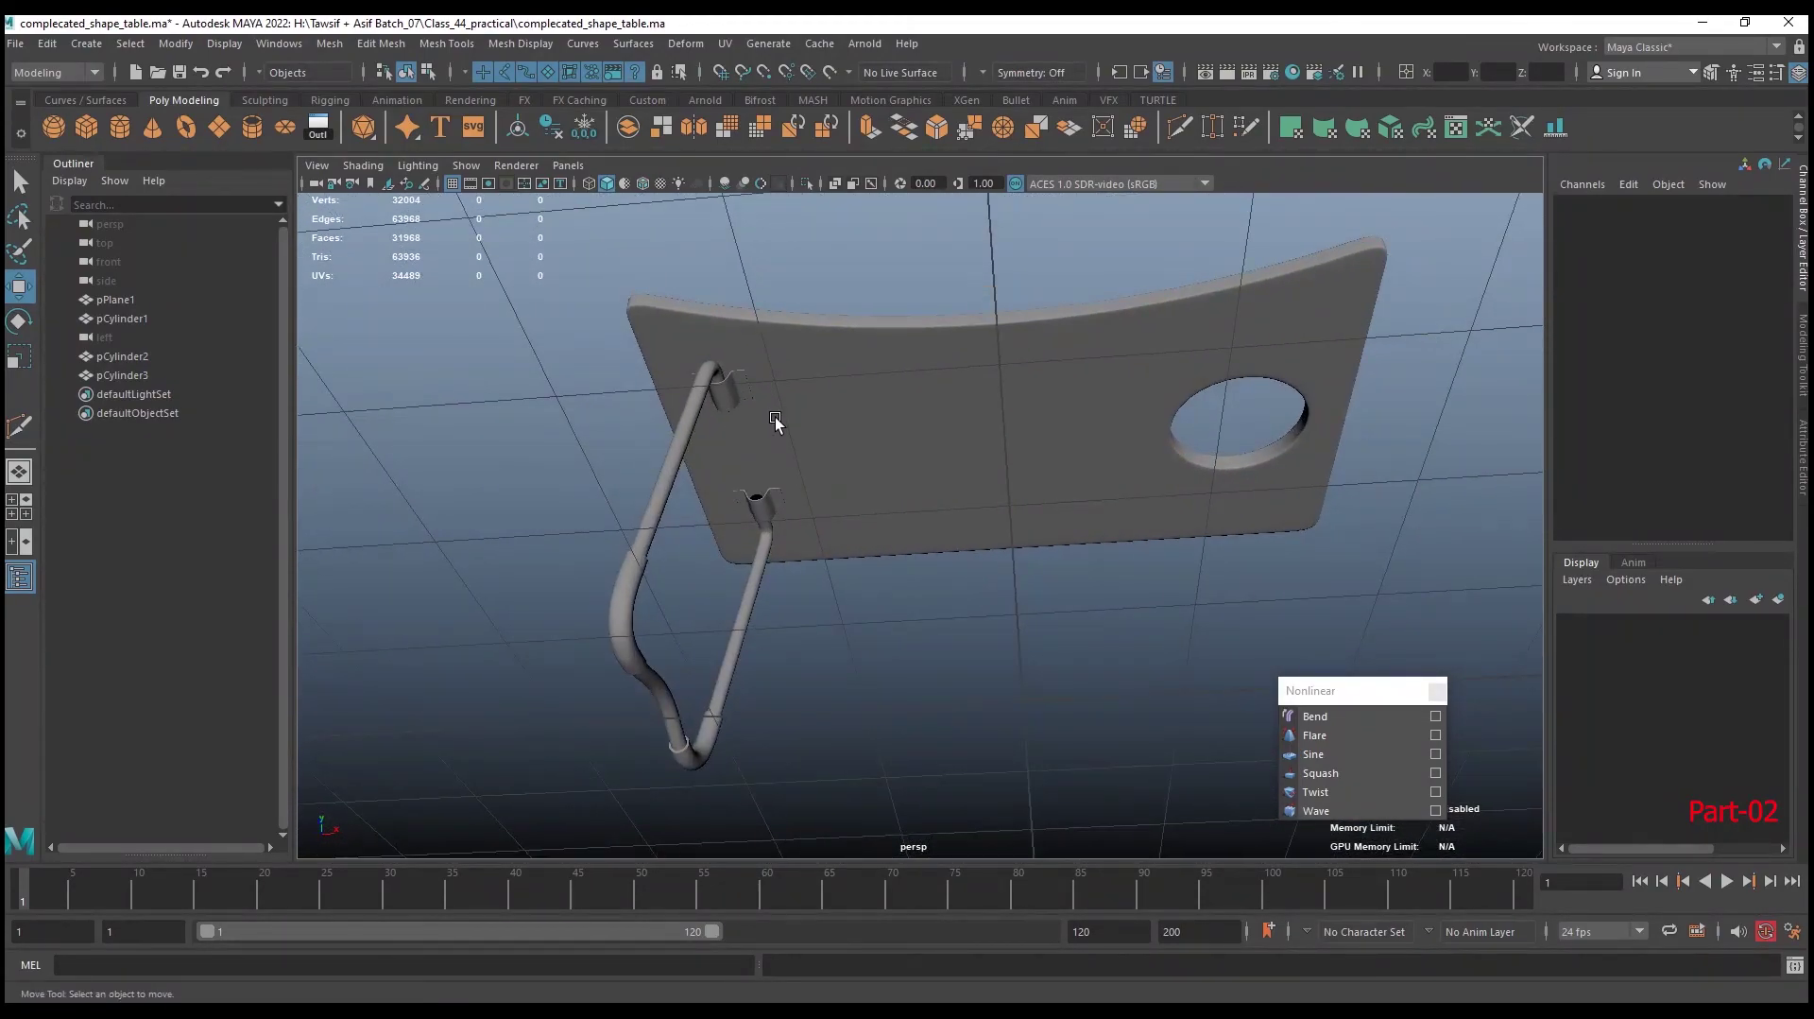
Select both brackets and the tube leg and Shift-drag a copy to the table's far end
left_click(739, 384)
left_click(777, 495, "shift")
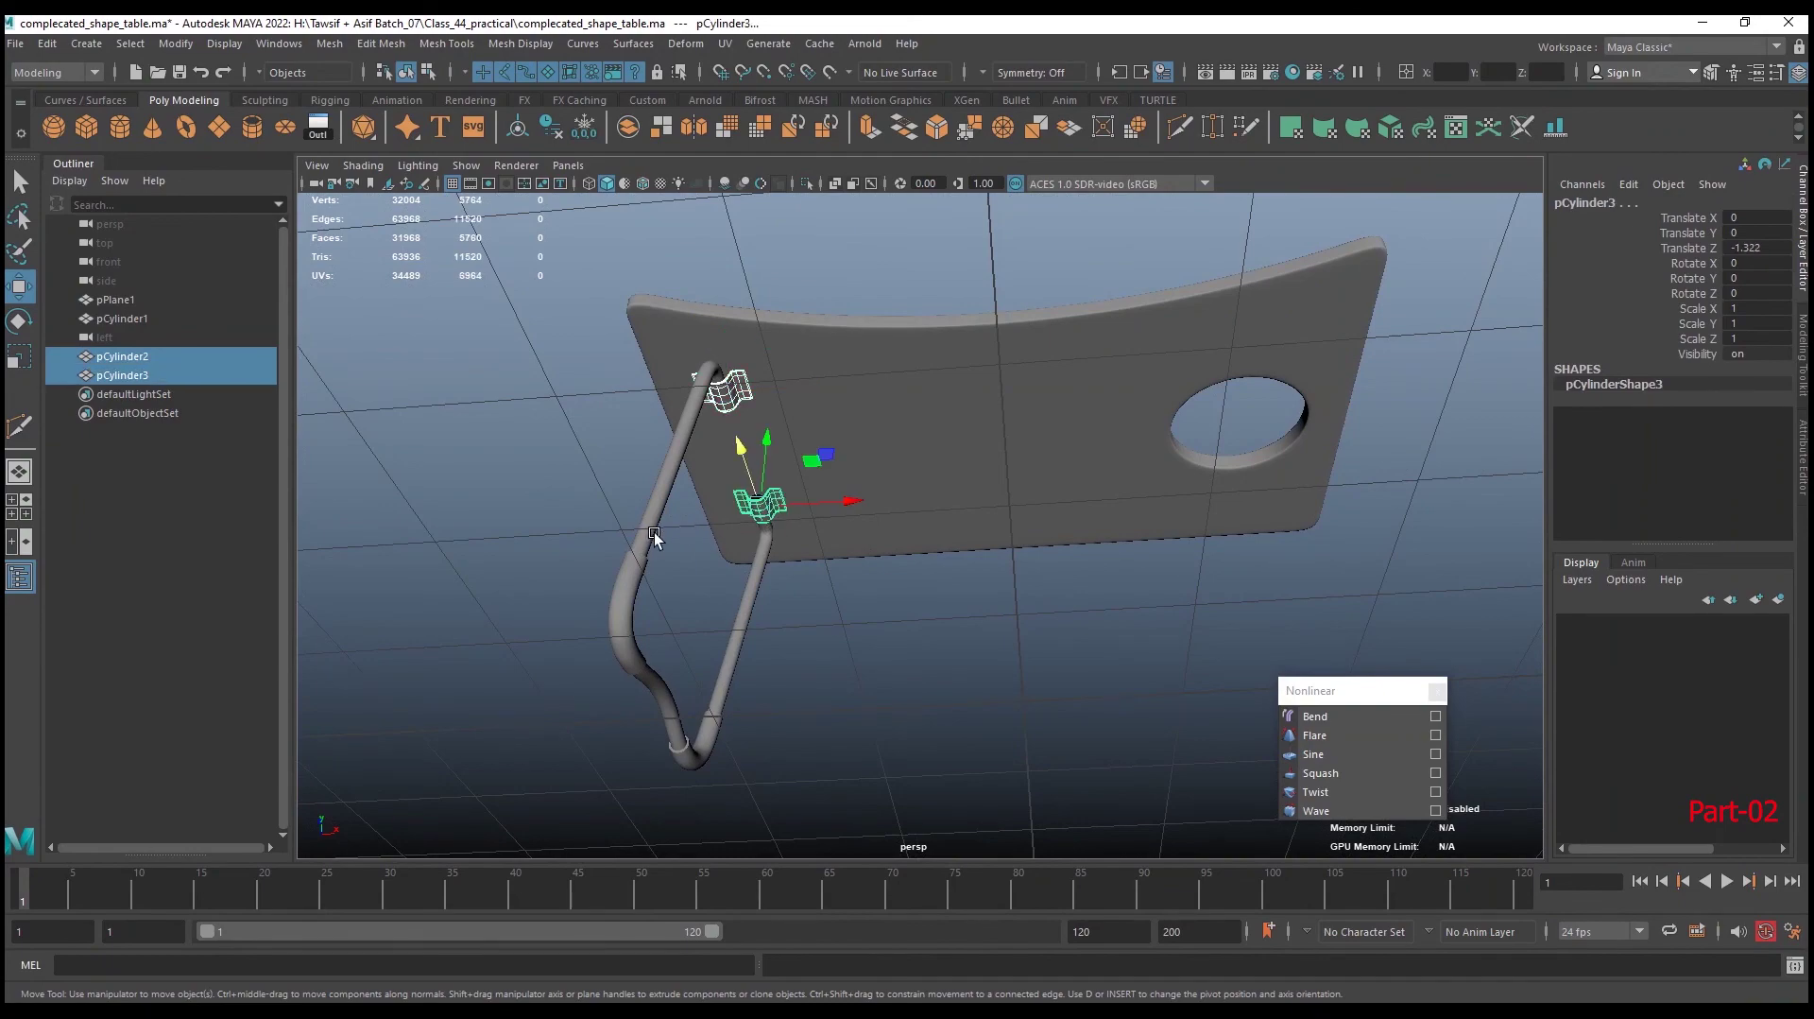
left_click(650, 537, "shift")
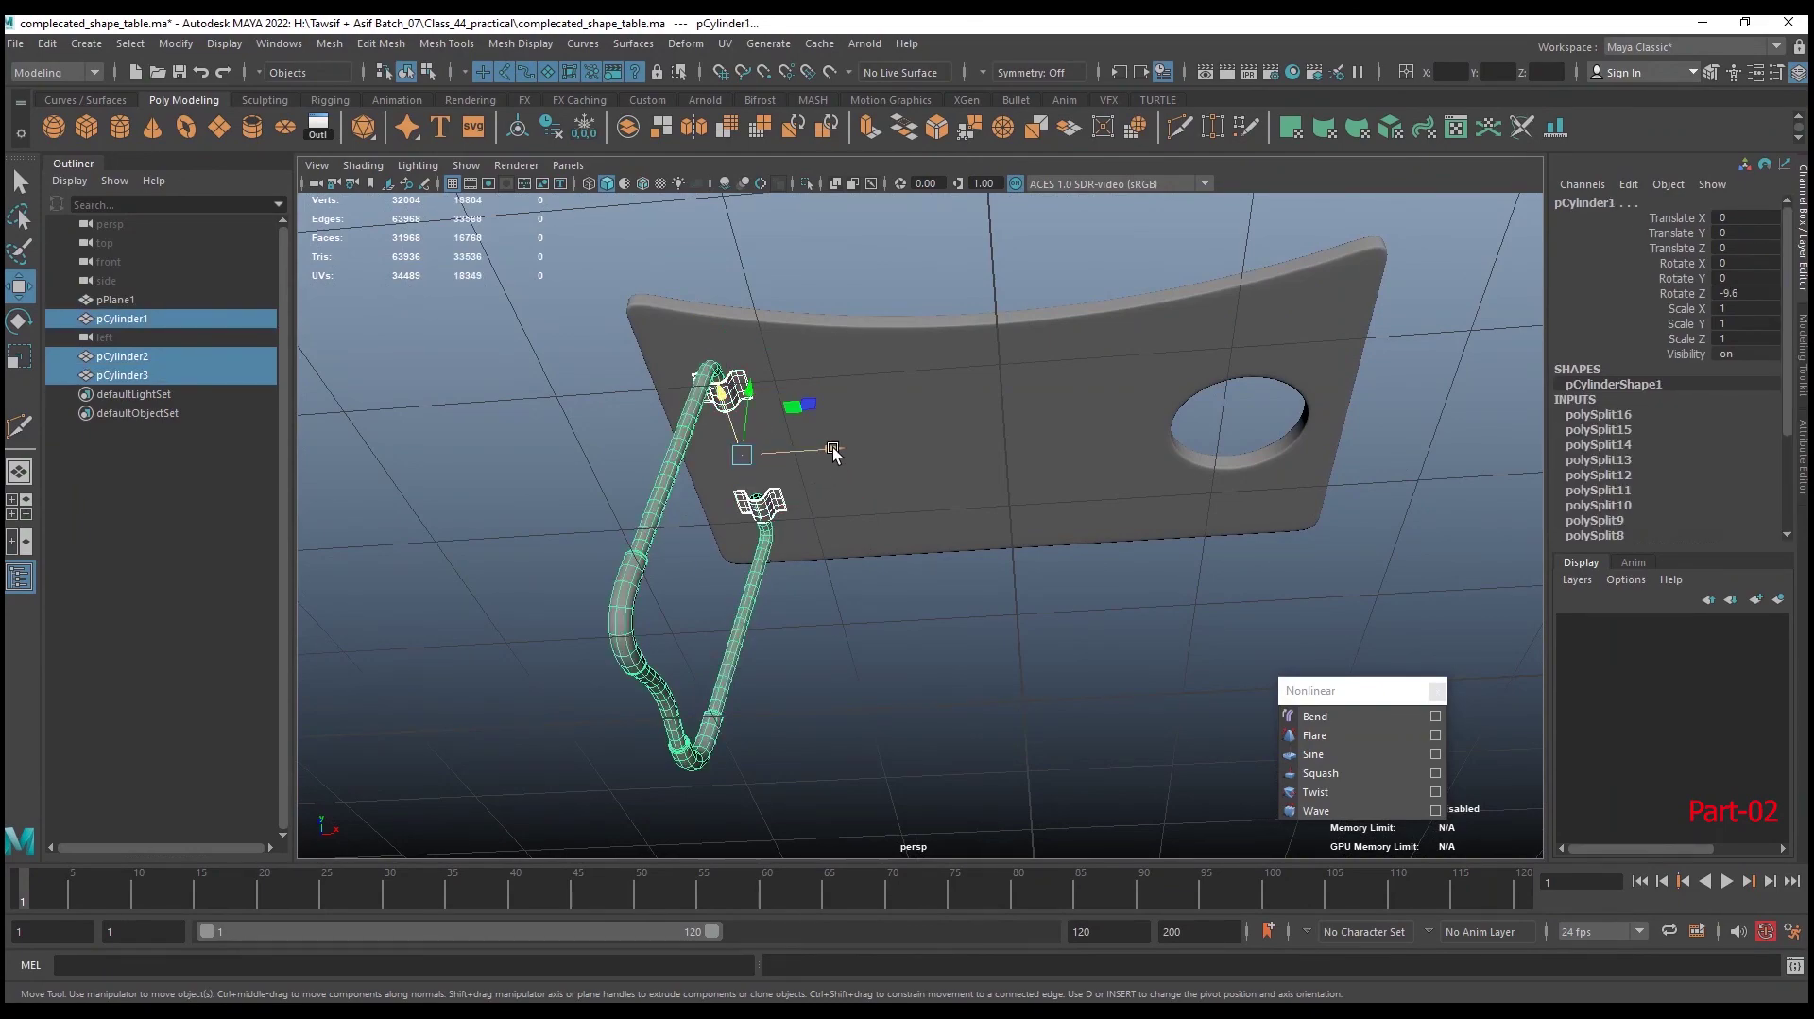
left_click_drag(833, 453, 1418, 439, "shift")
type("-10")
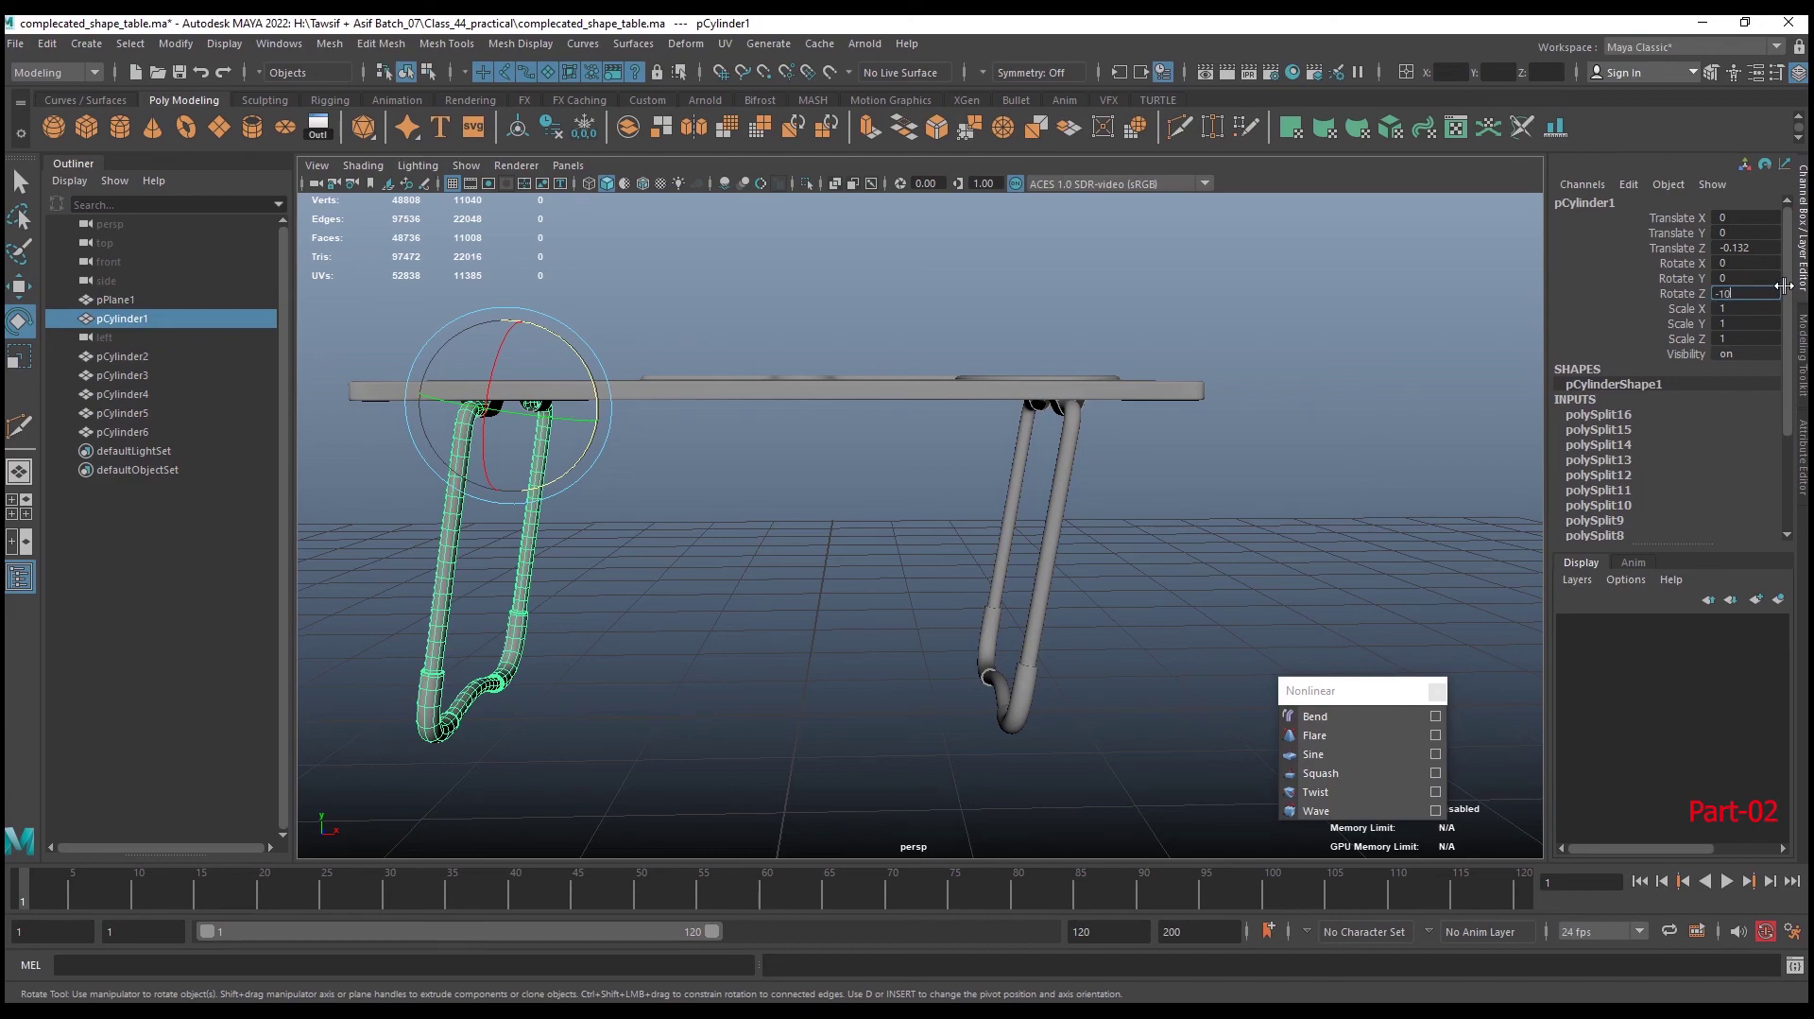
Set the left leg's Rotate Z to -10 and the right leg's to 10, then clear the selection
key("Return")
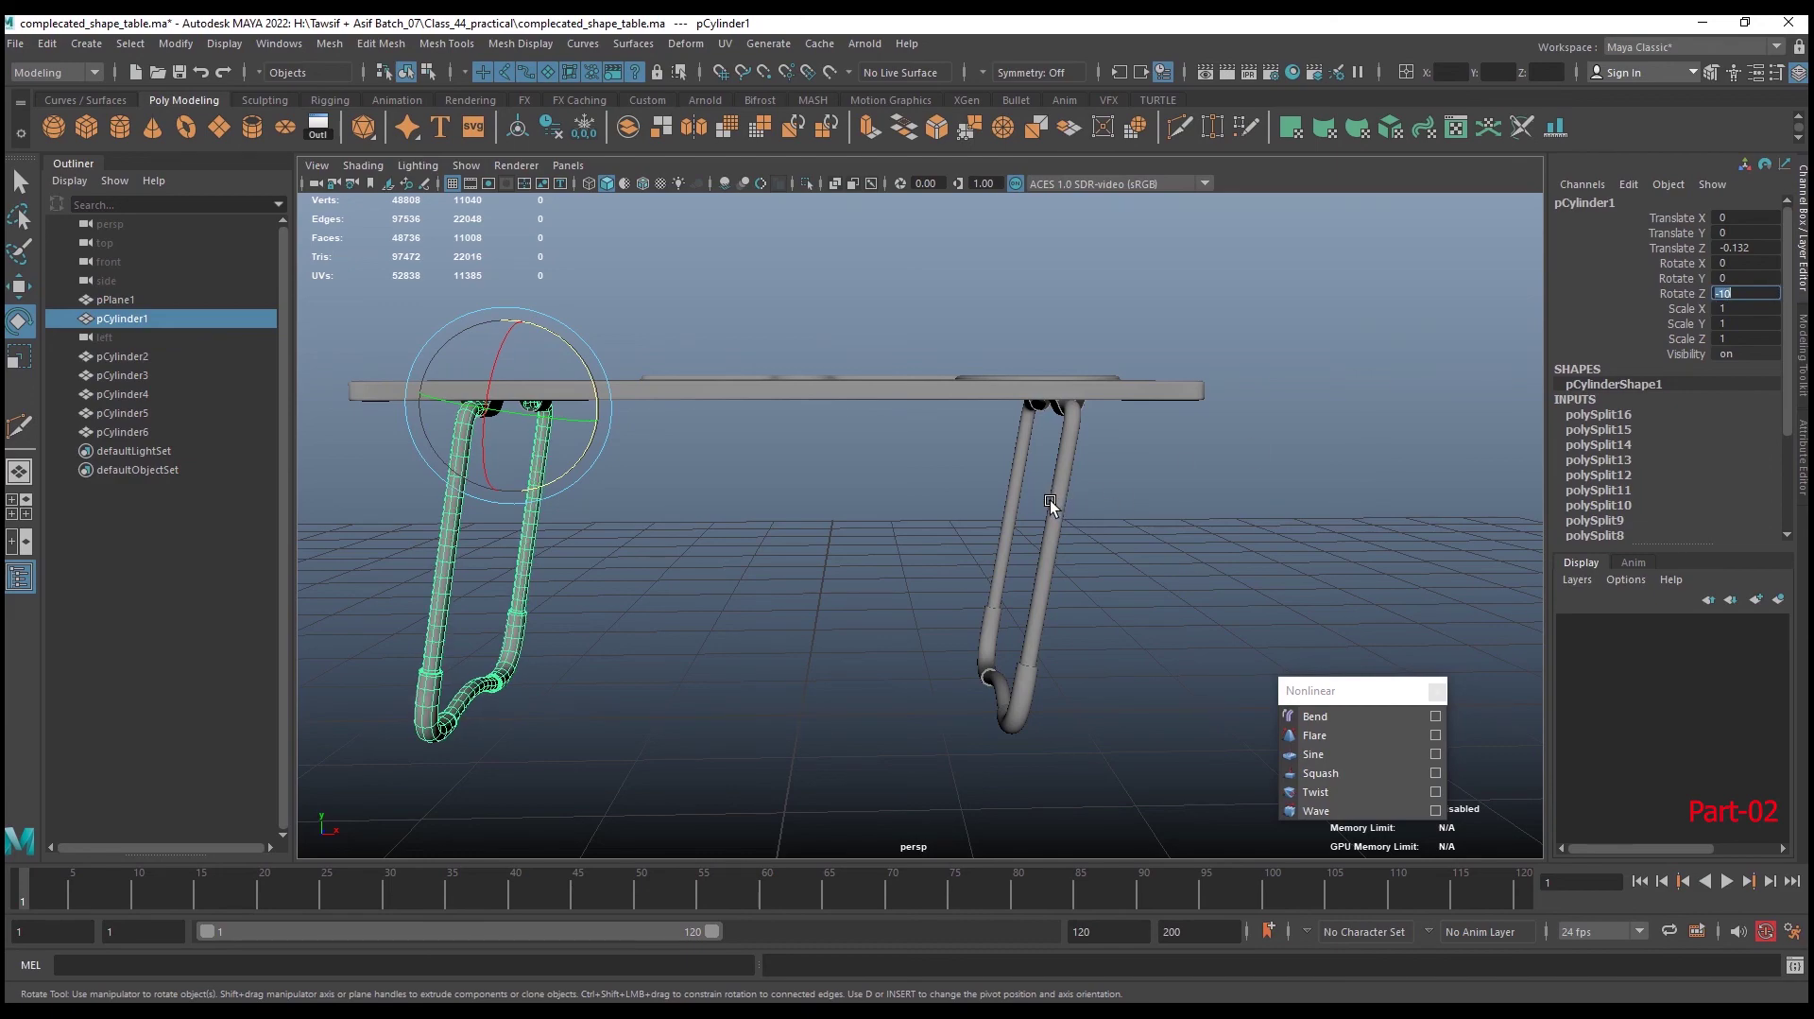
left_click(1066, 492)
type("10")
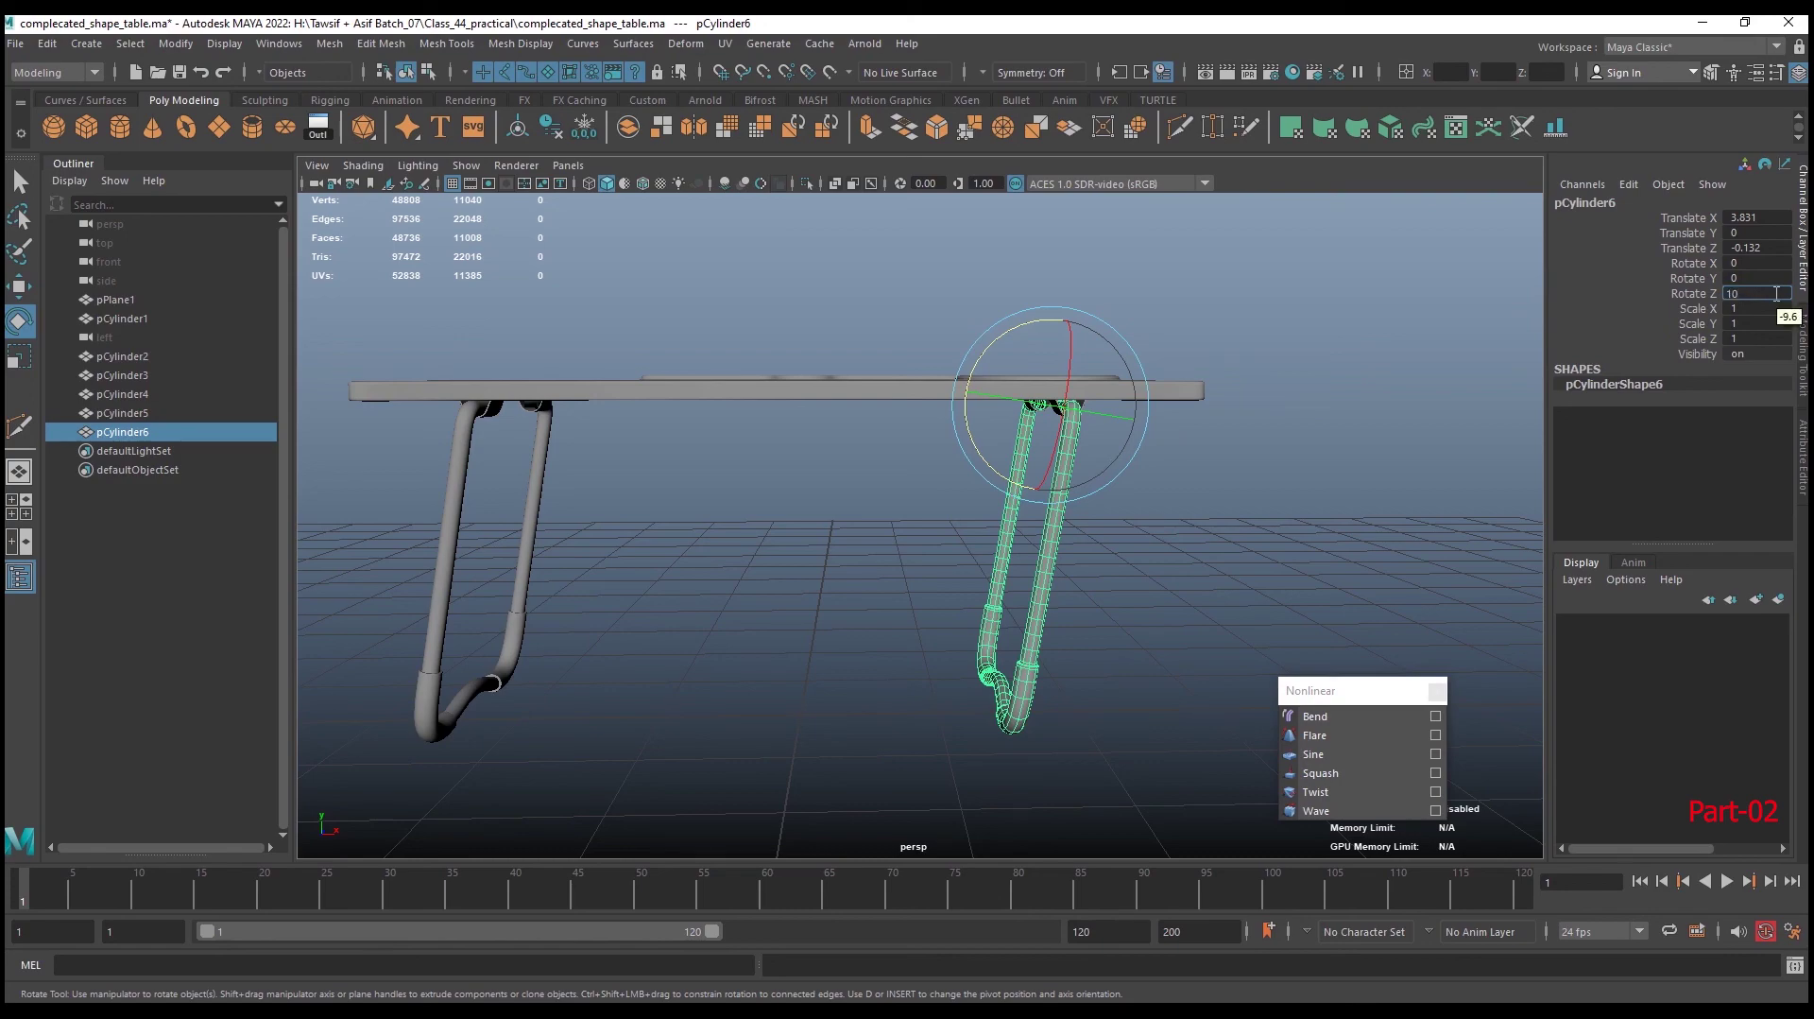
key("Return")
left_click(1300, 420)
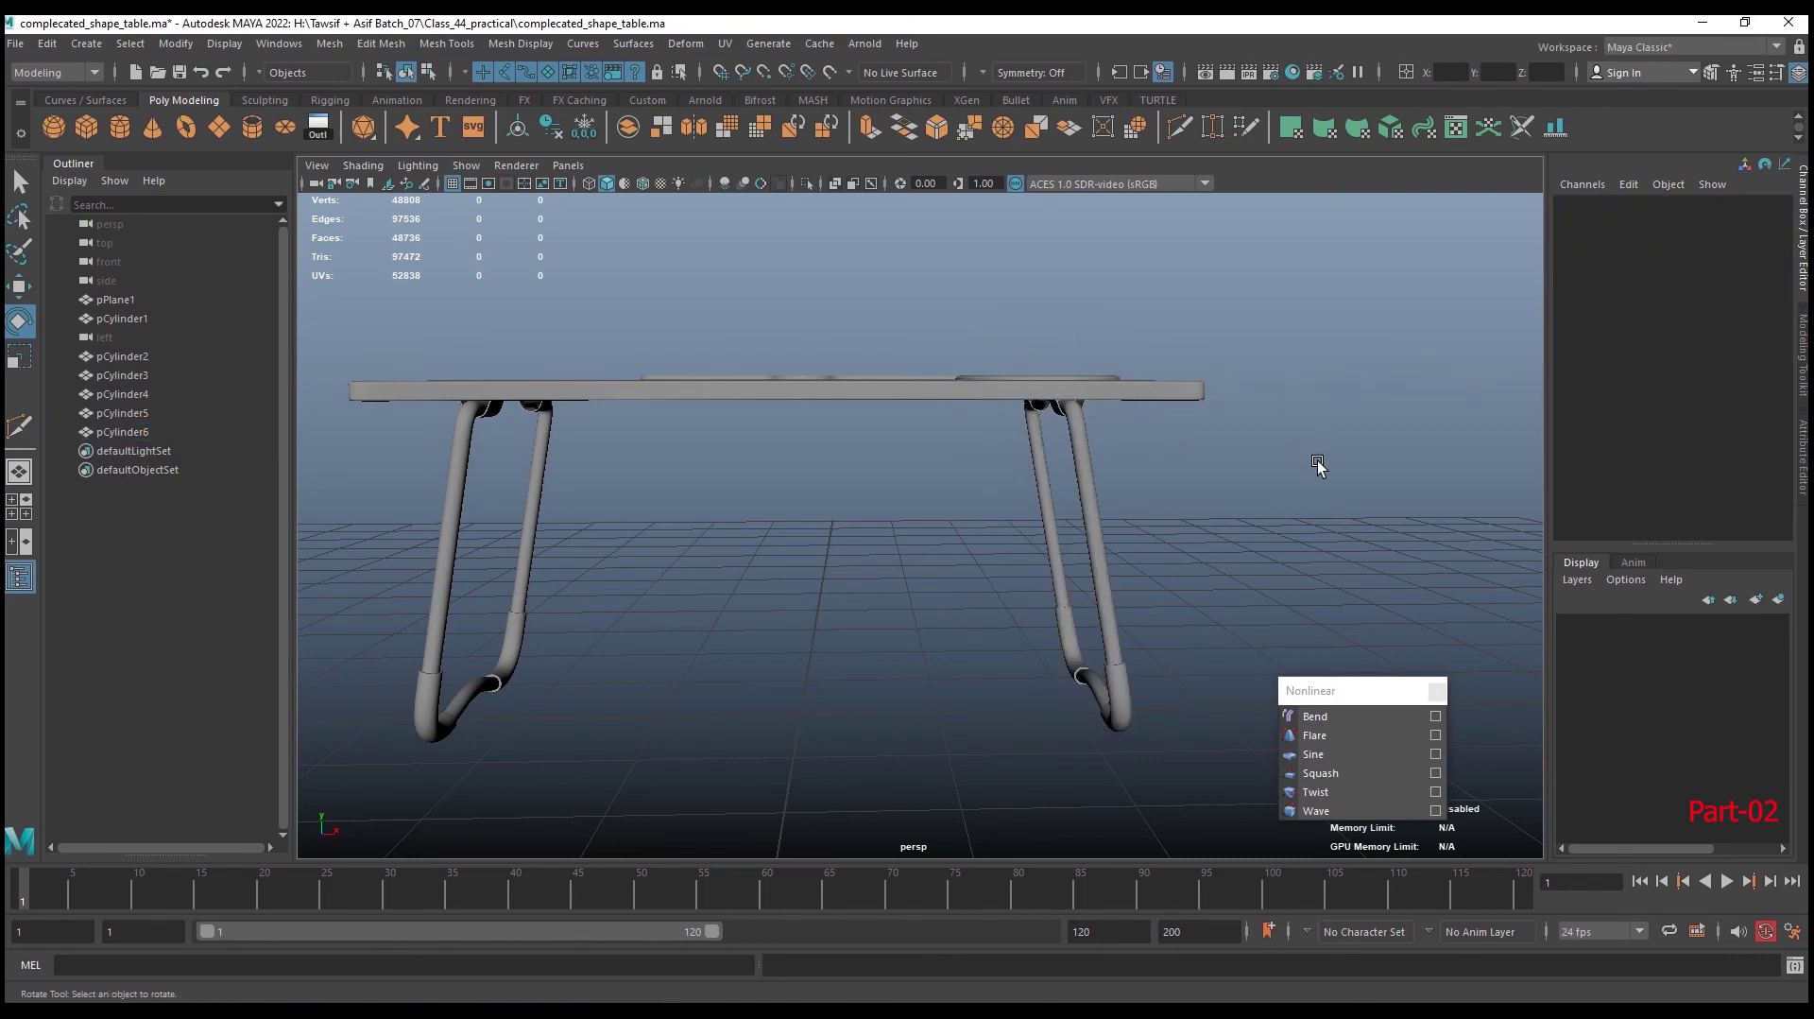
left_click_drag(1316, 469, 887, 580, "alt")
key("w")
left_click(887, 580)
left_click(967, 655)
mouse_move(967, 655)
left_mouse_down("alt")
mouse_move(1037, 688)
mouse_move(887, 673)
left_mouse_up("alt")
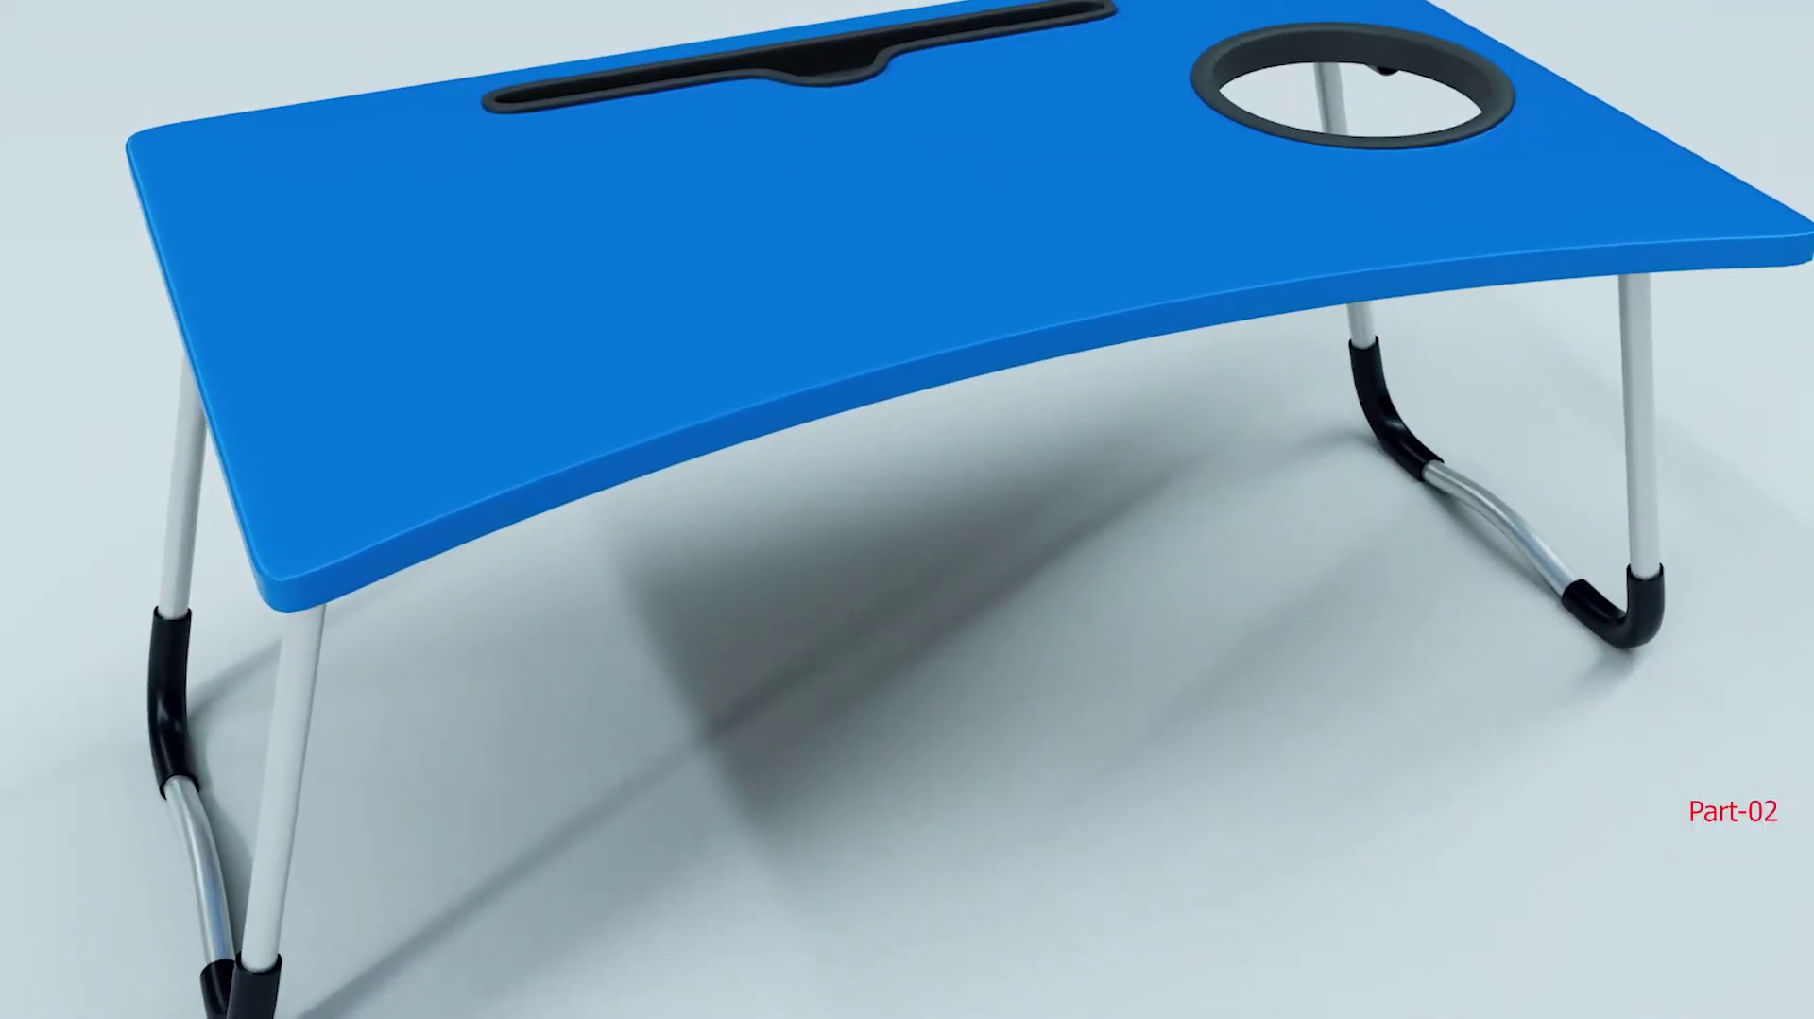